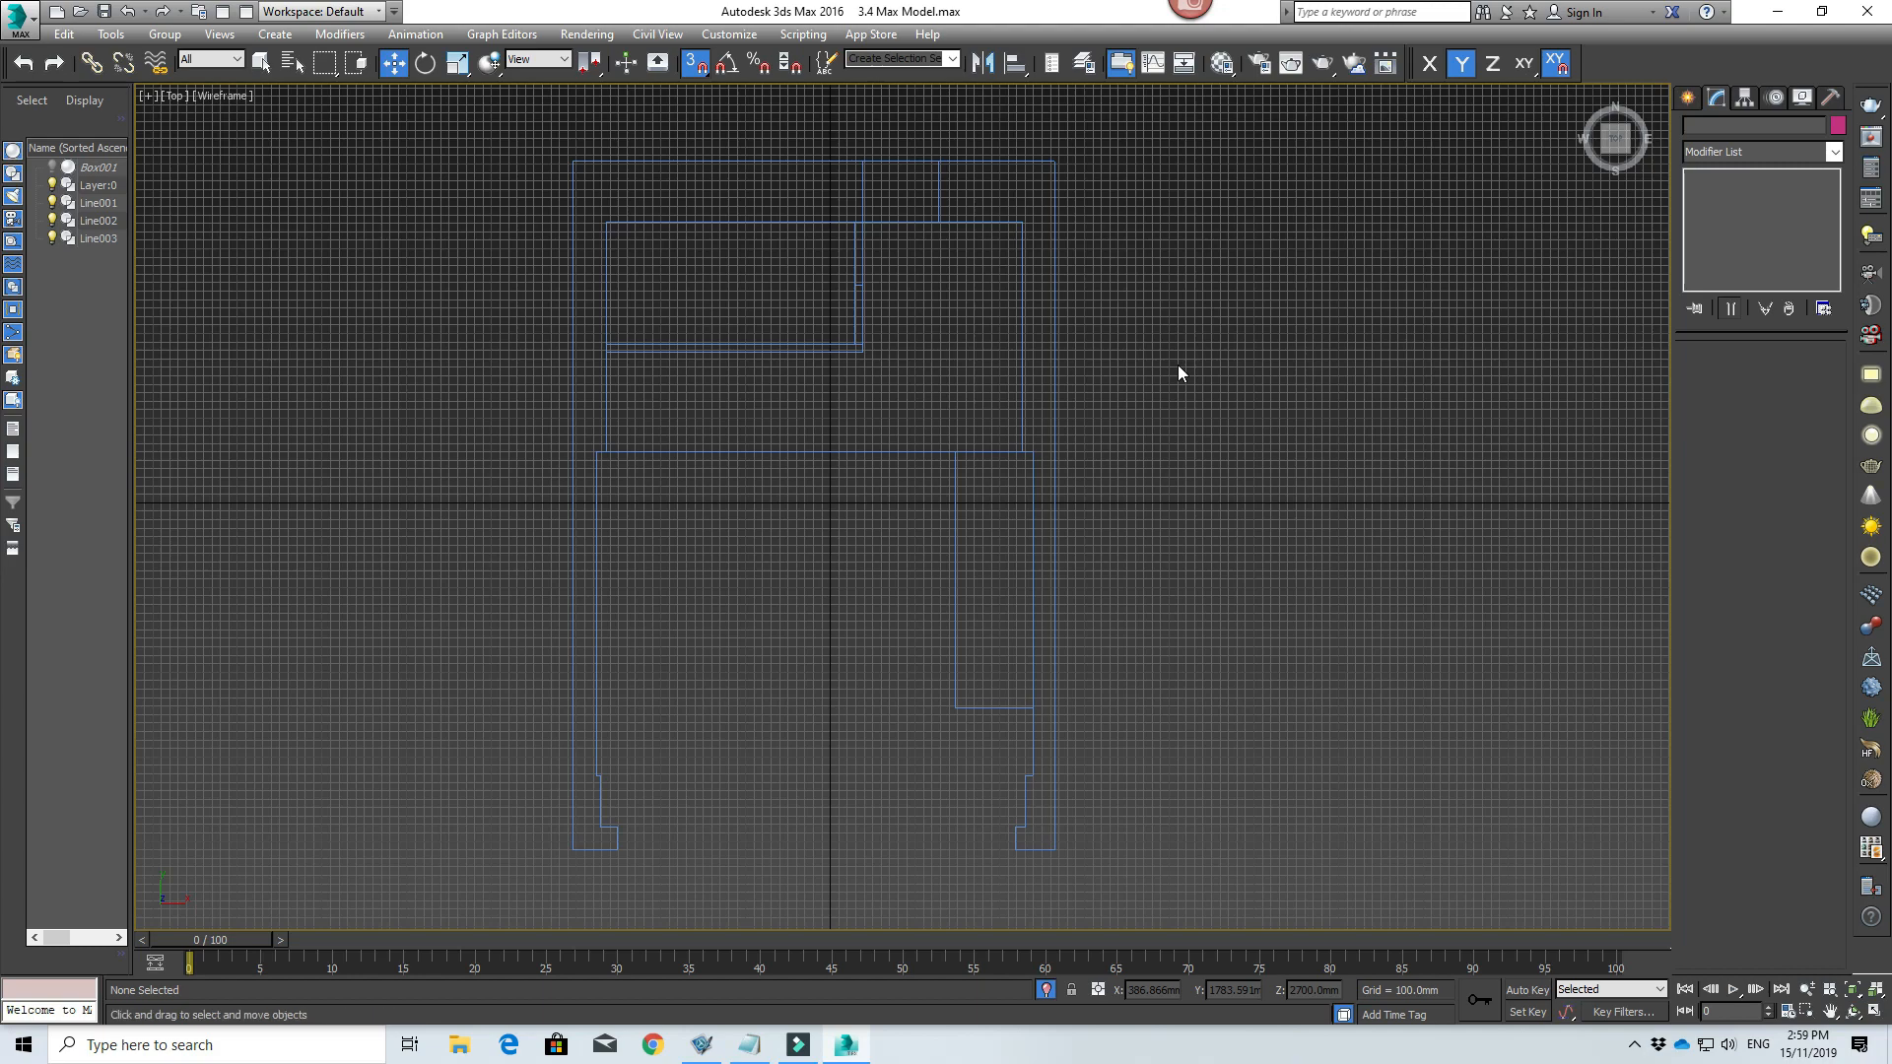
{"action": "middle_click_drag", "start_coordinate": [1152, 534], "coordinate": [1271, 497]}
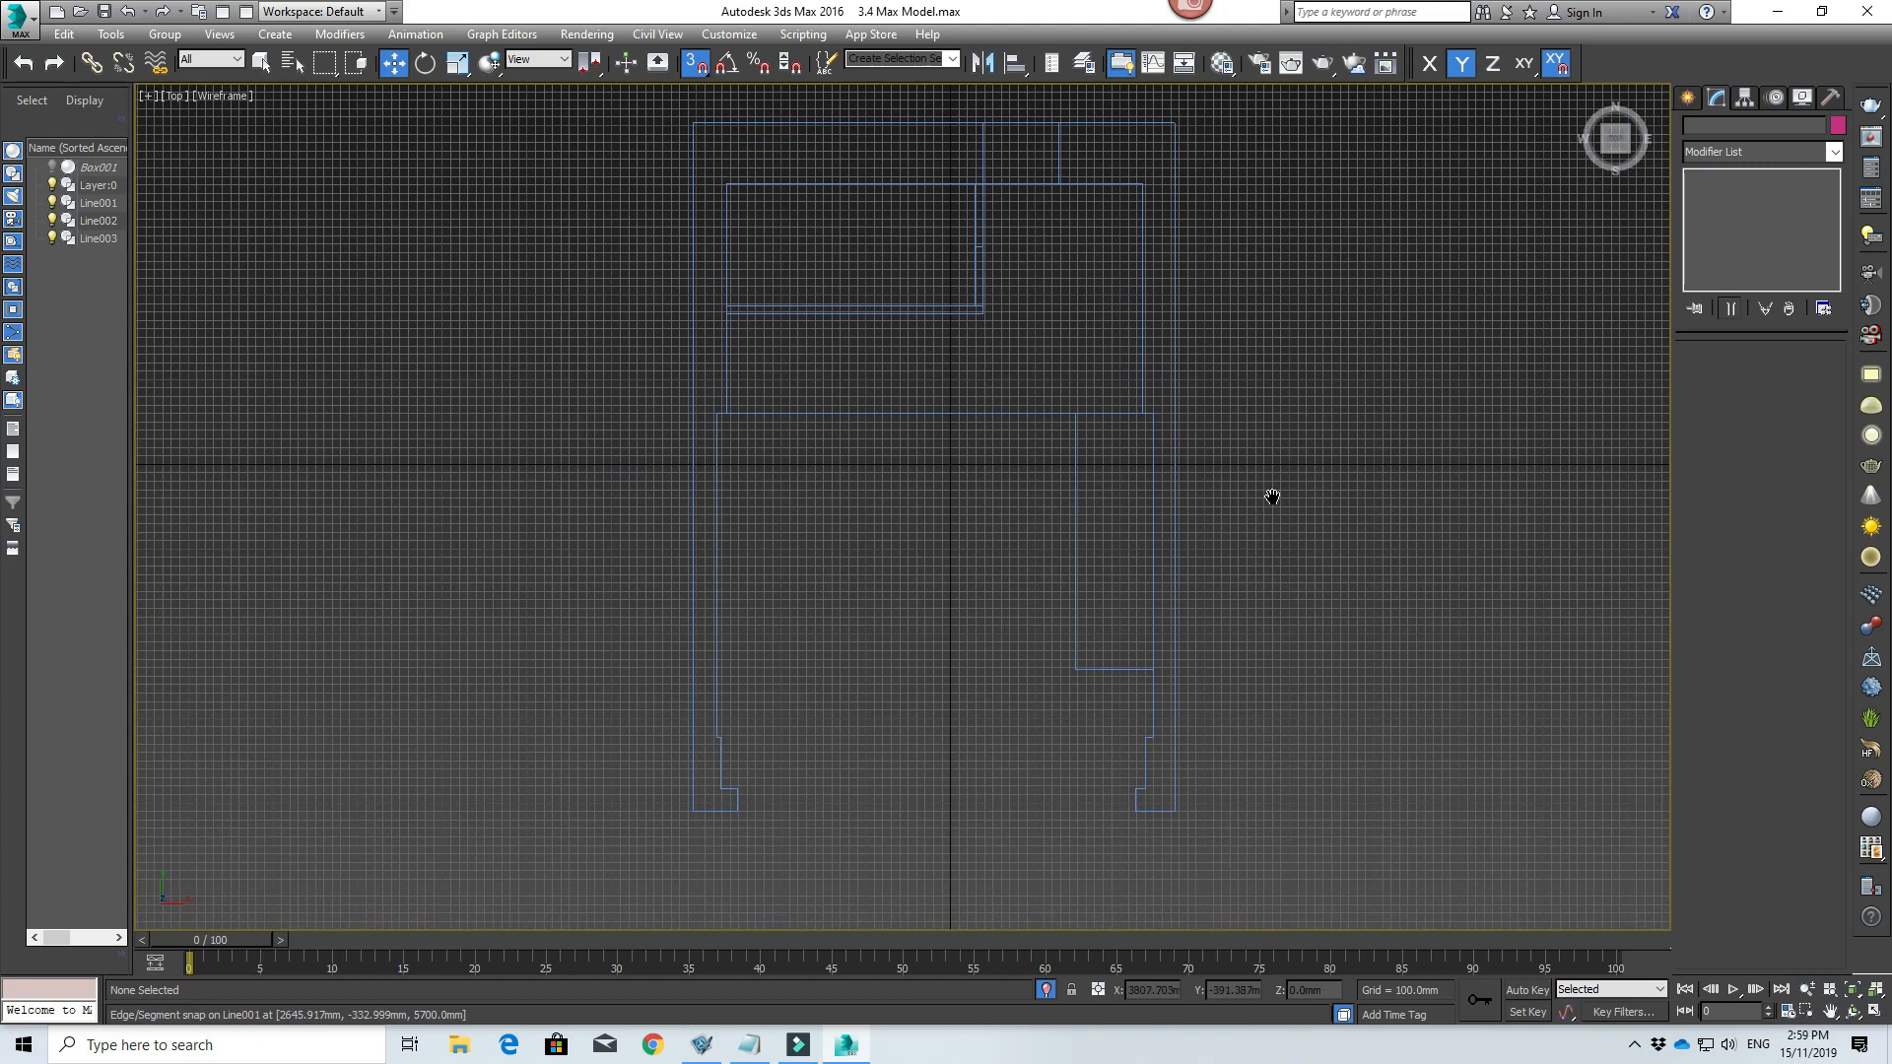
{"action": "middle_click_drag", "start_coordinate": [1049, 422], "coordinate": [1146, 492]}
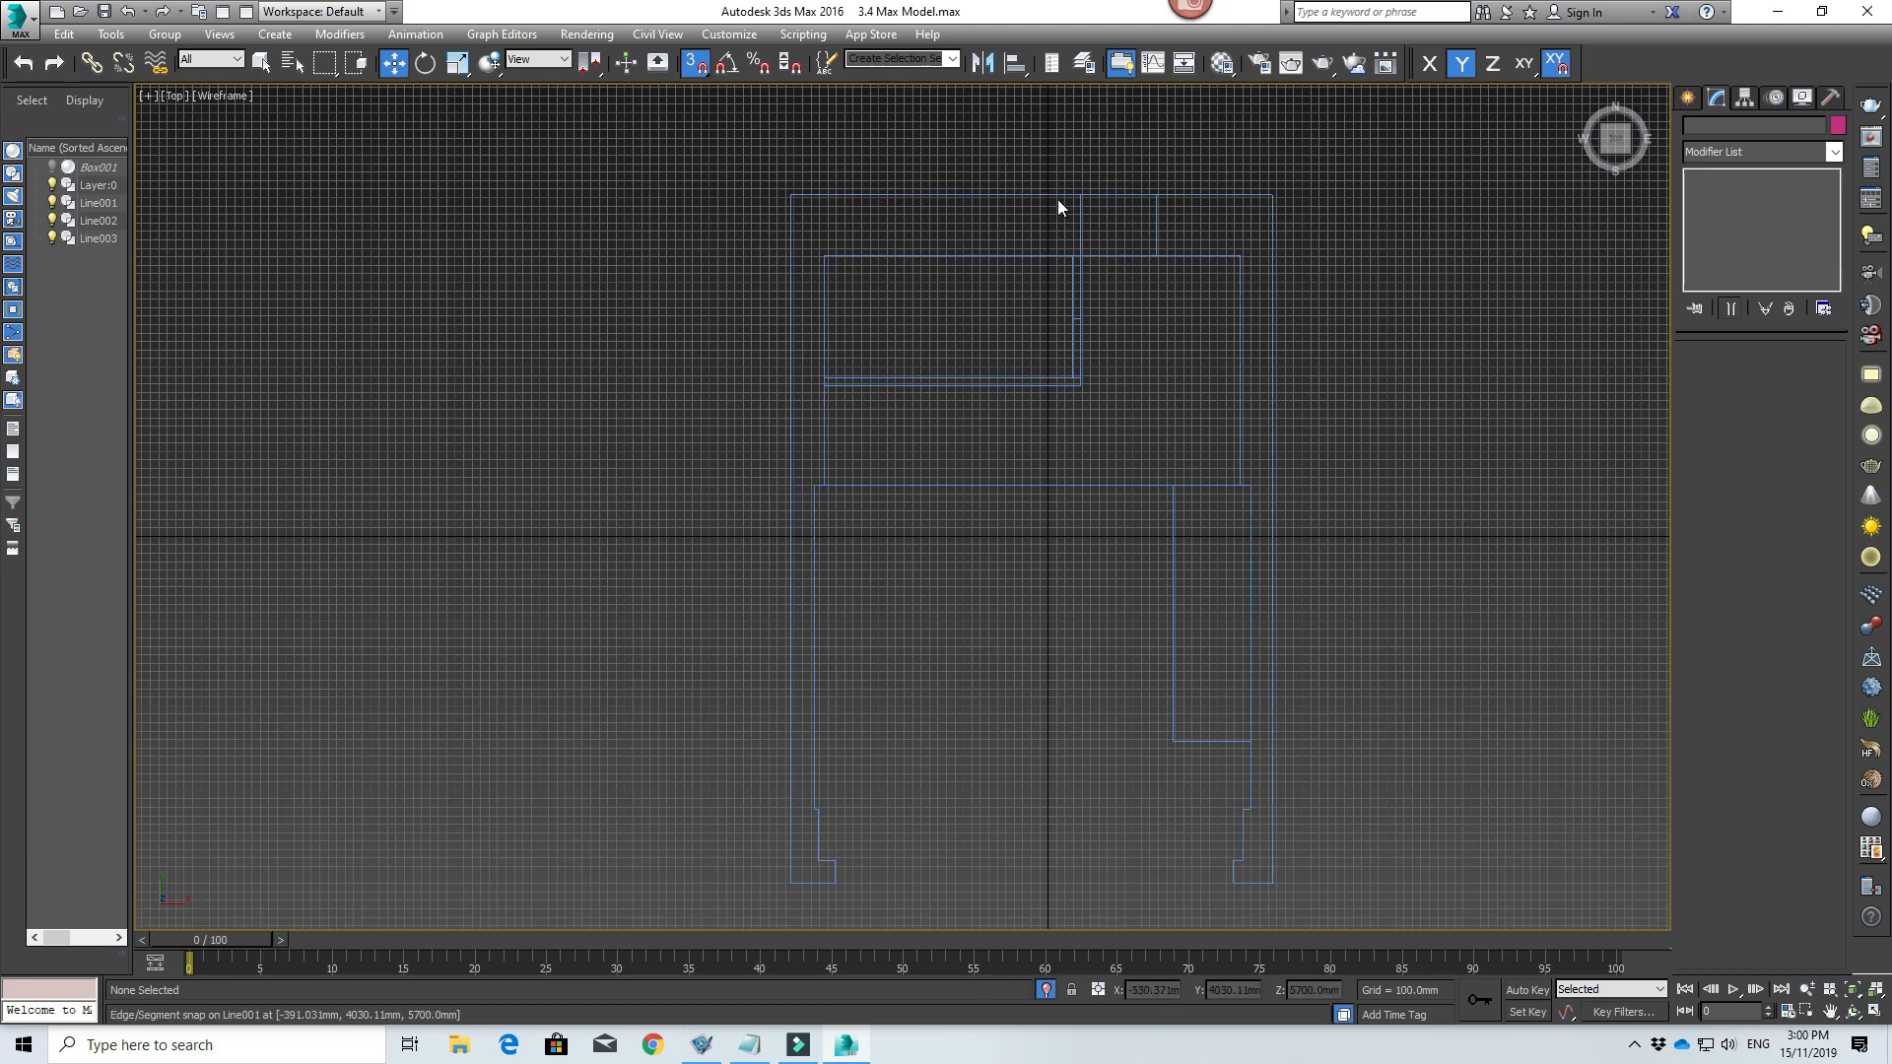
{"action": "middle_click_drag", "start_coordinate": [1491, 281], "coordinate": [1525, 254]}
{"action": "middle_click_drag", "start_coordinate": [1407, 249], "coordinate": [1373, 238]}
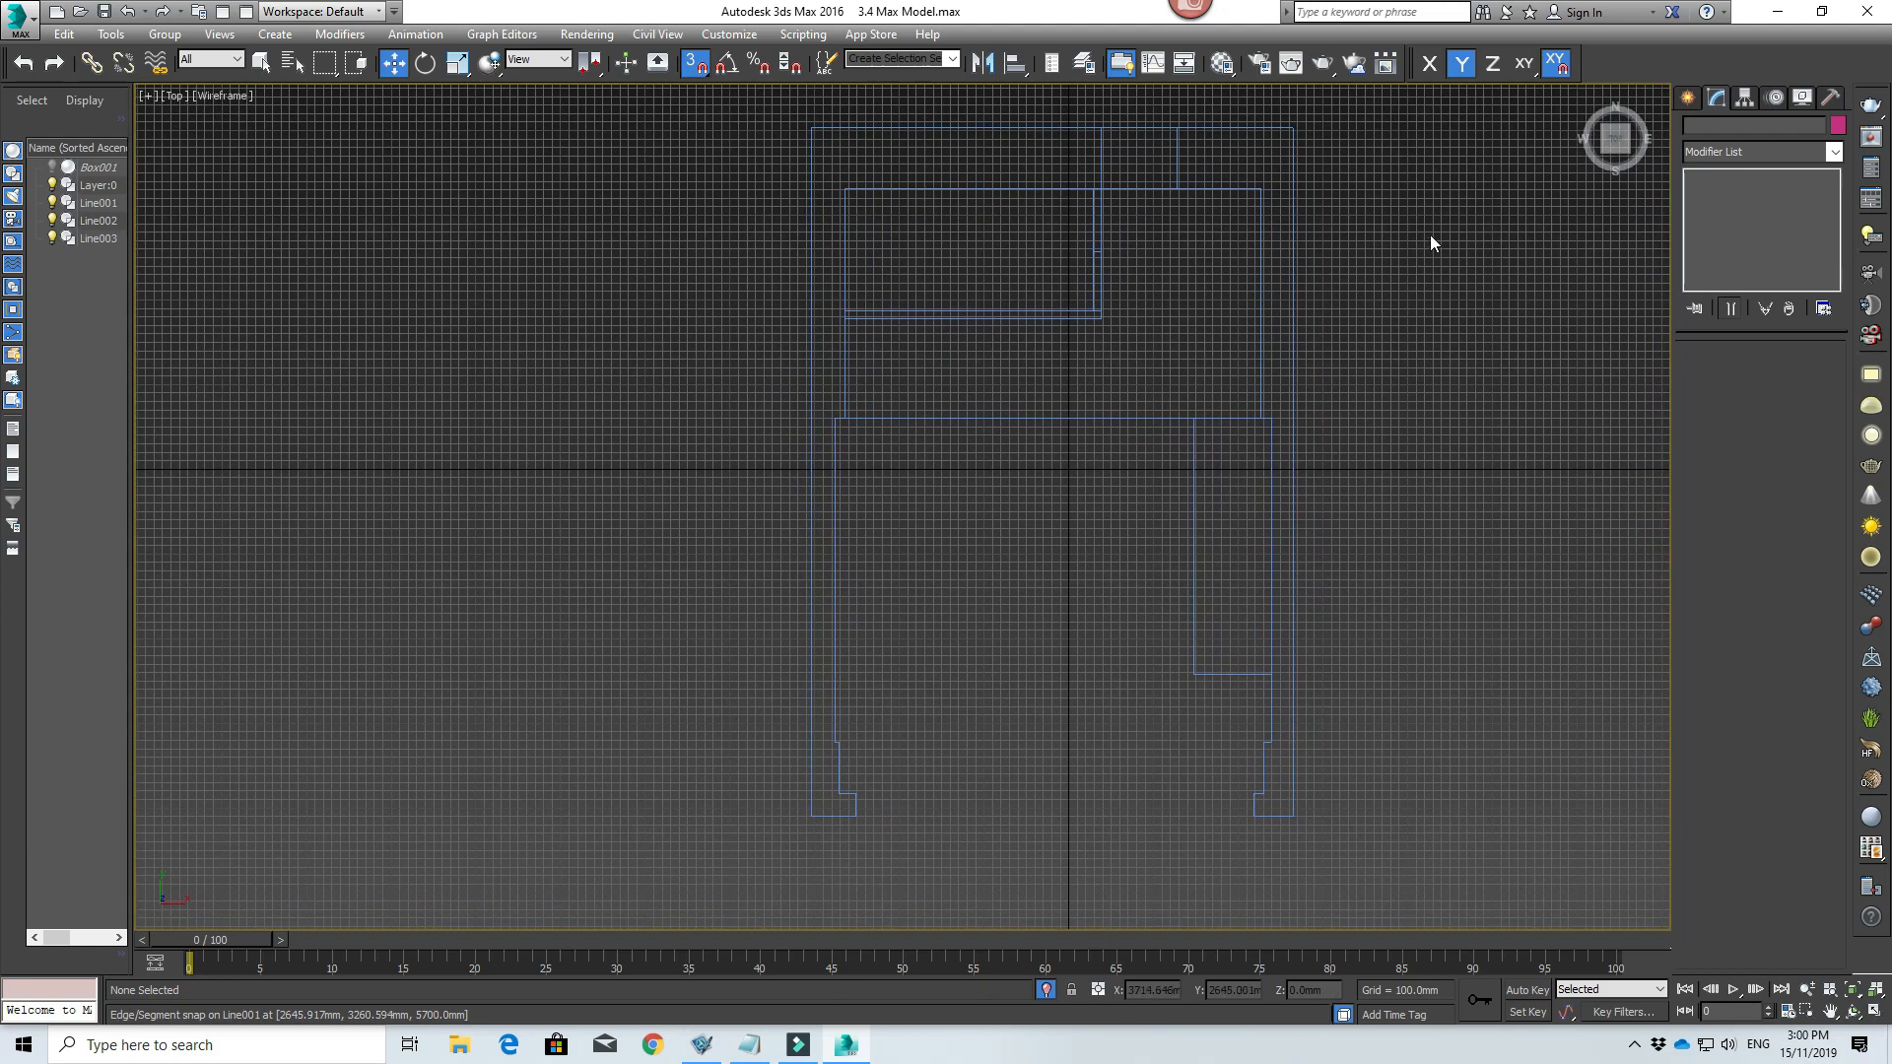
Step: Start the Line tool and turn off Edge/Segment snapping so that points snap to vertices only
{"action": "left_click", "coordinate": [1687, 97]}
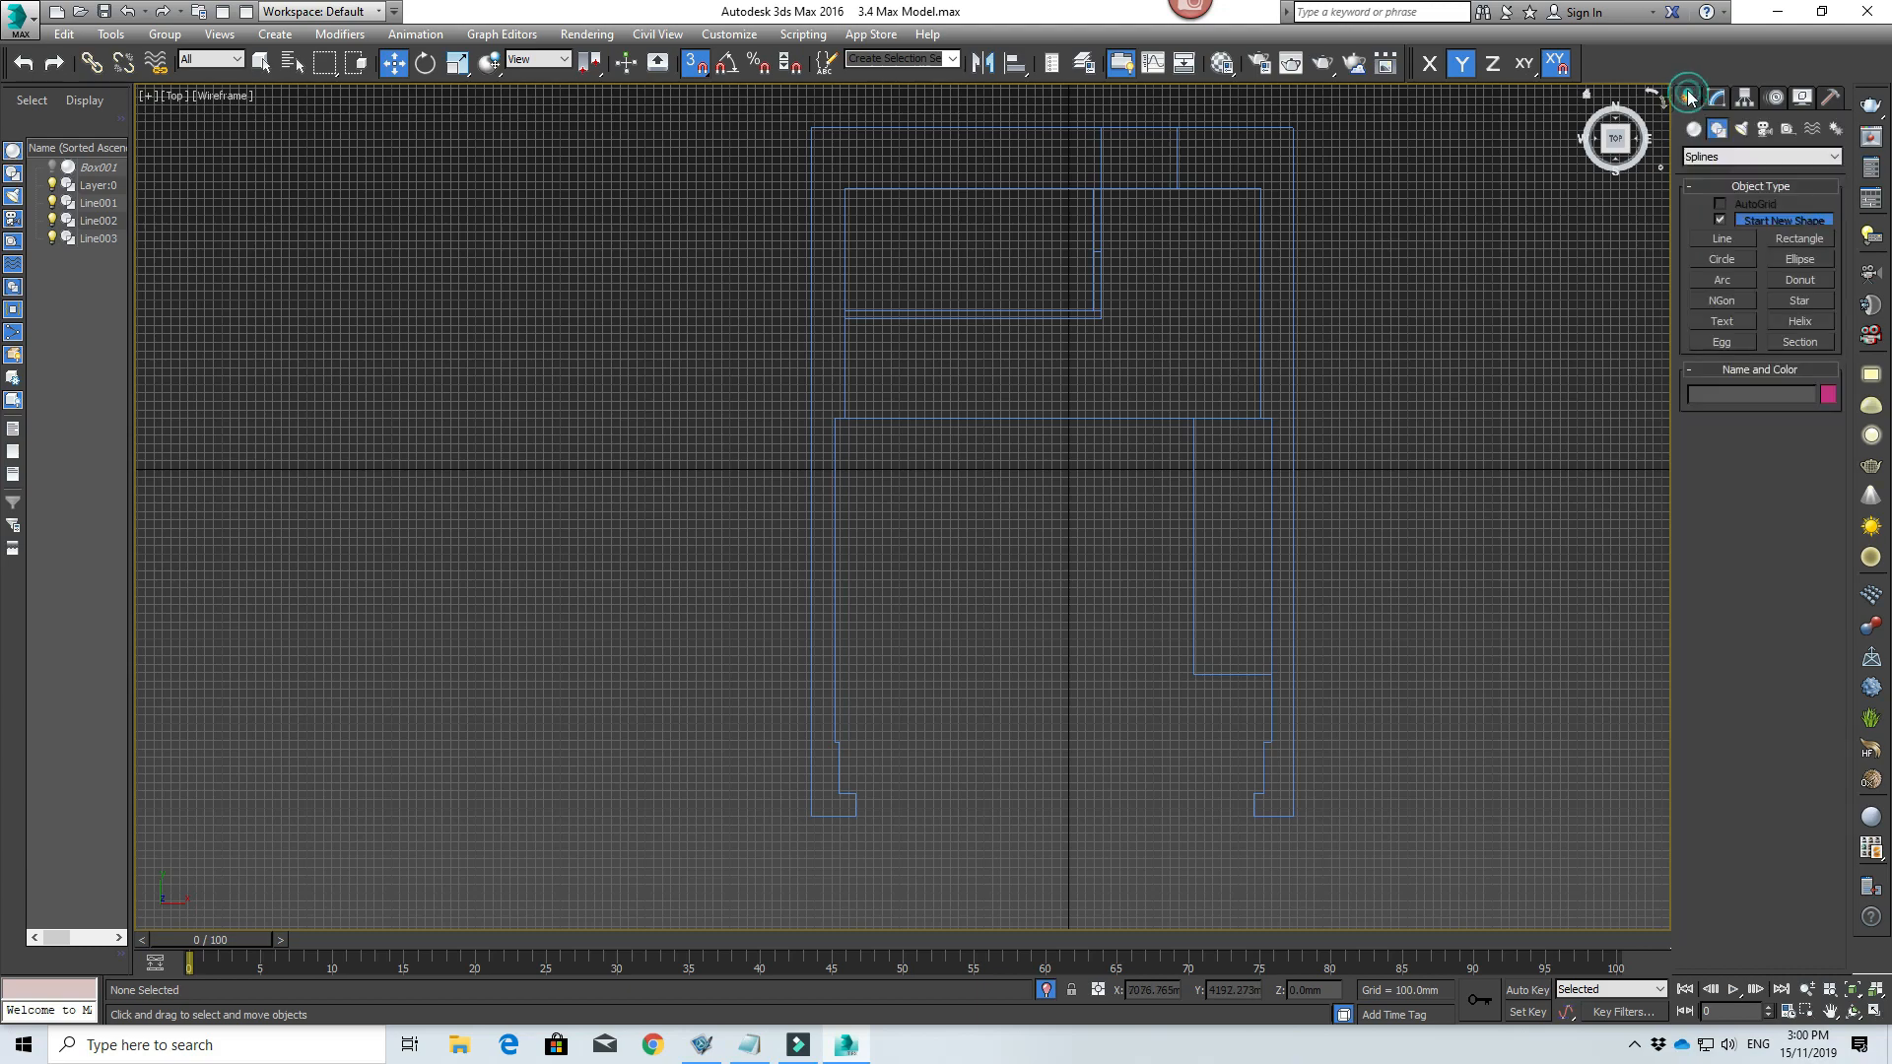
{"action": "left_click", "coordinate": [1724, 239]}
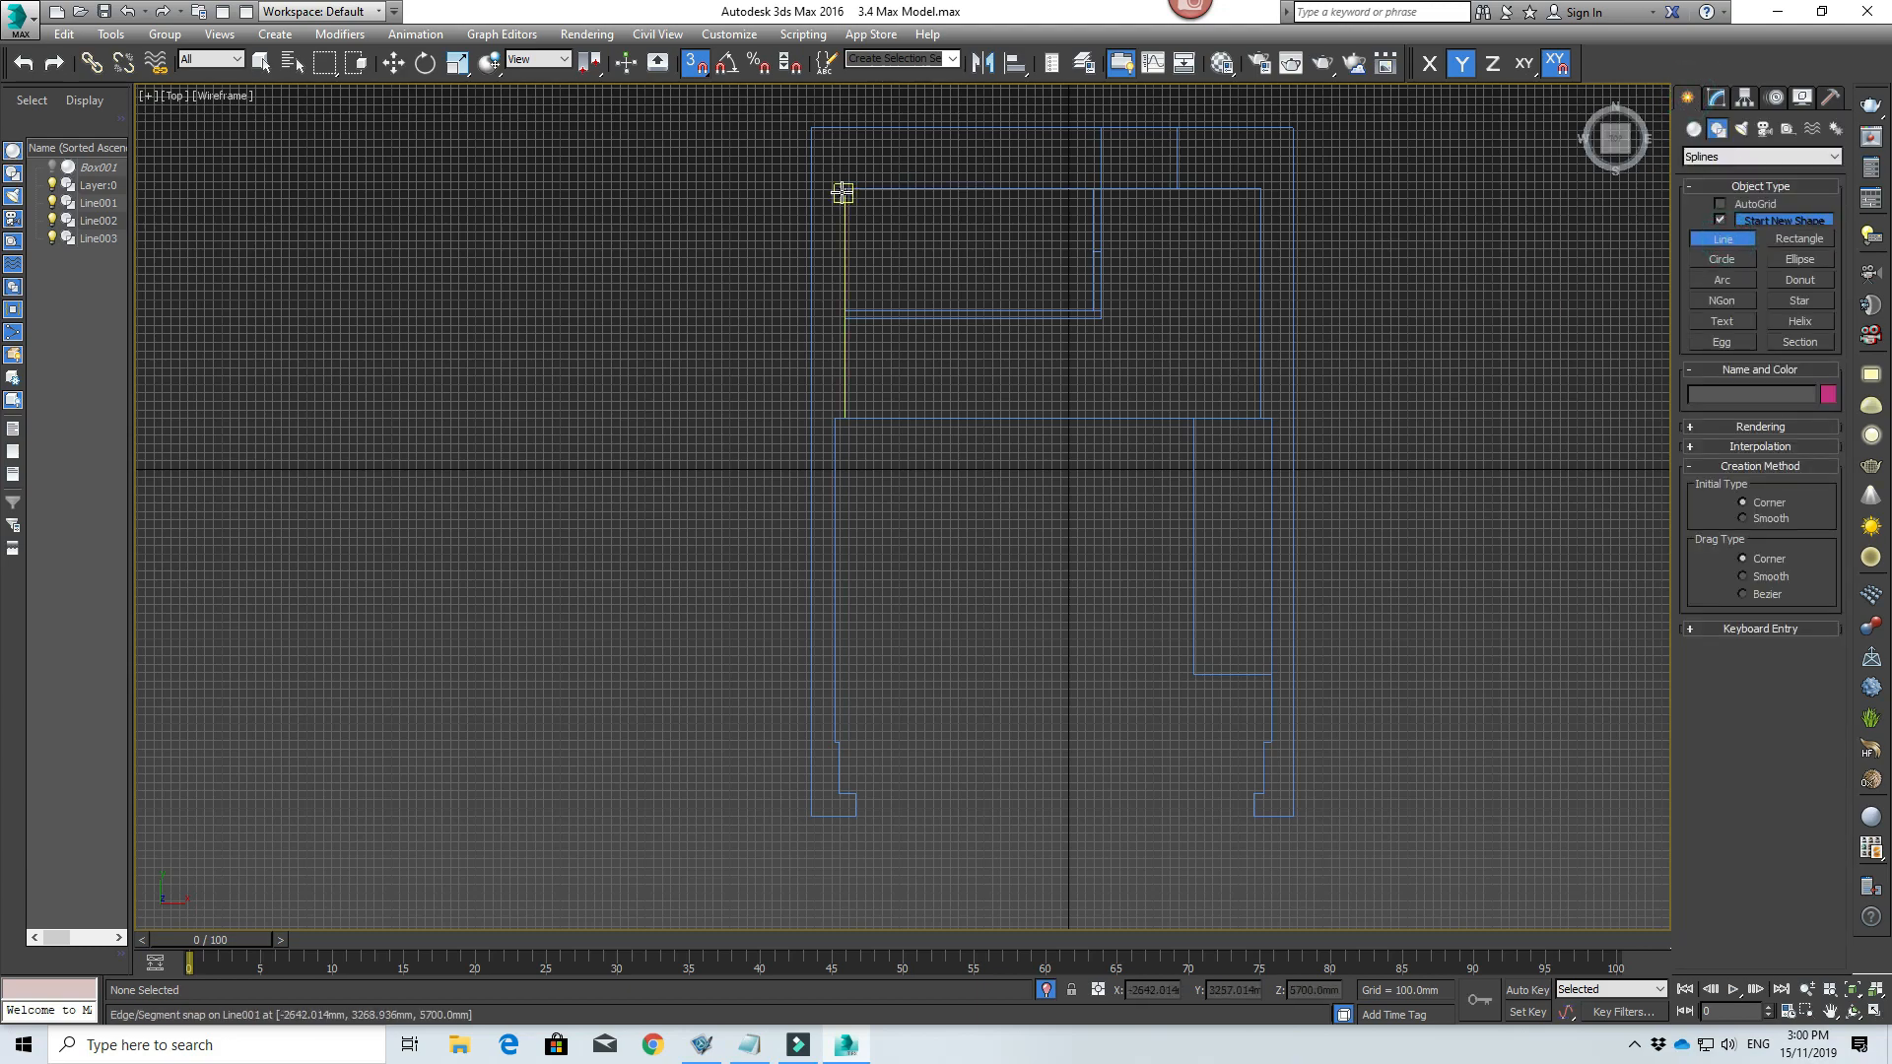
{"action": "left_click", "coordinate": [810, 128]}
{"action": "scroll", "coordinate": [845, 197], "scroll_direction": "up", "scroll_amount": 5}
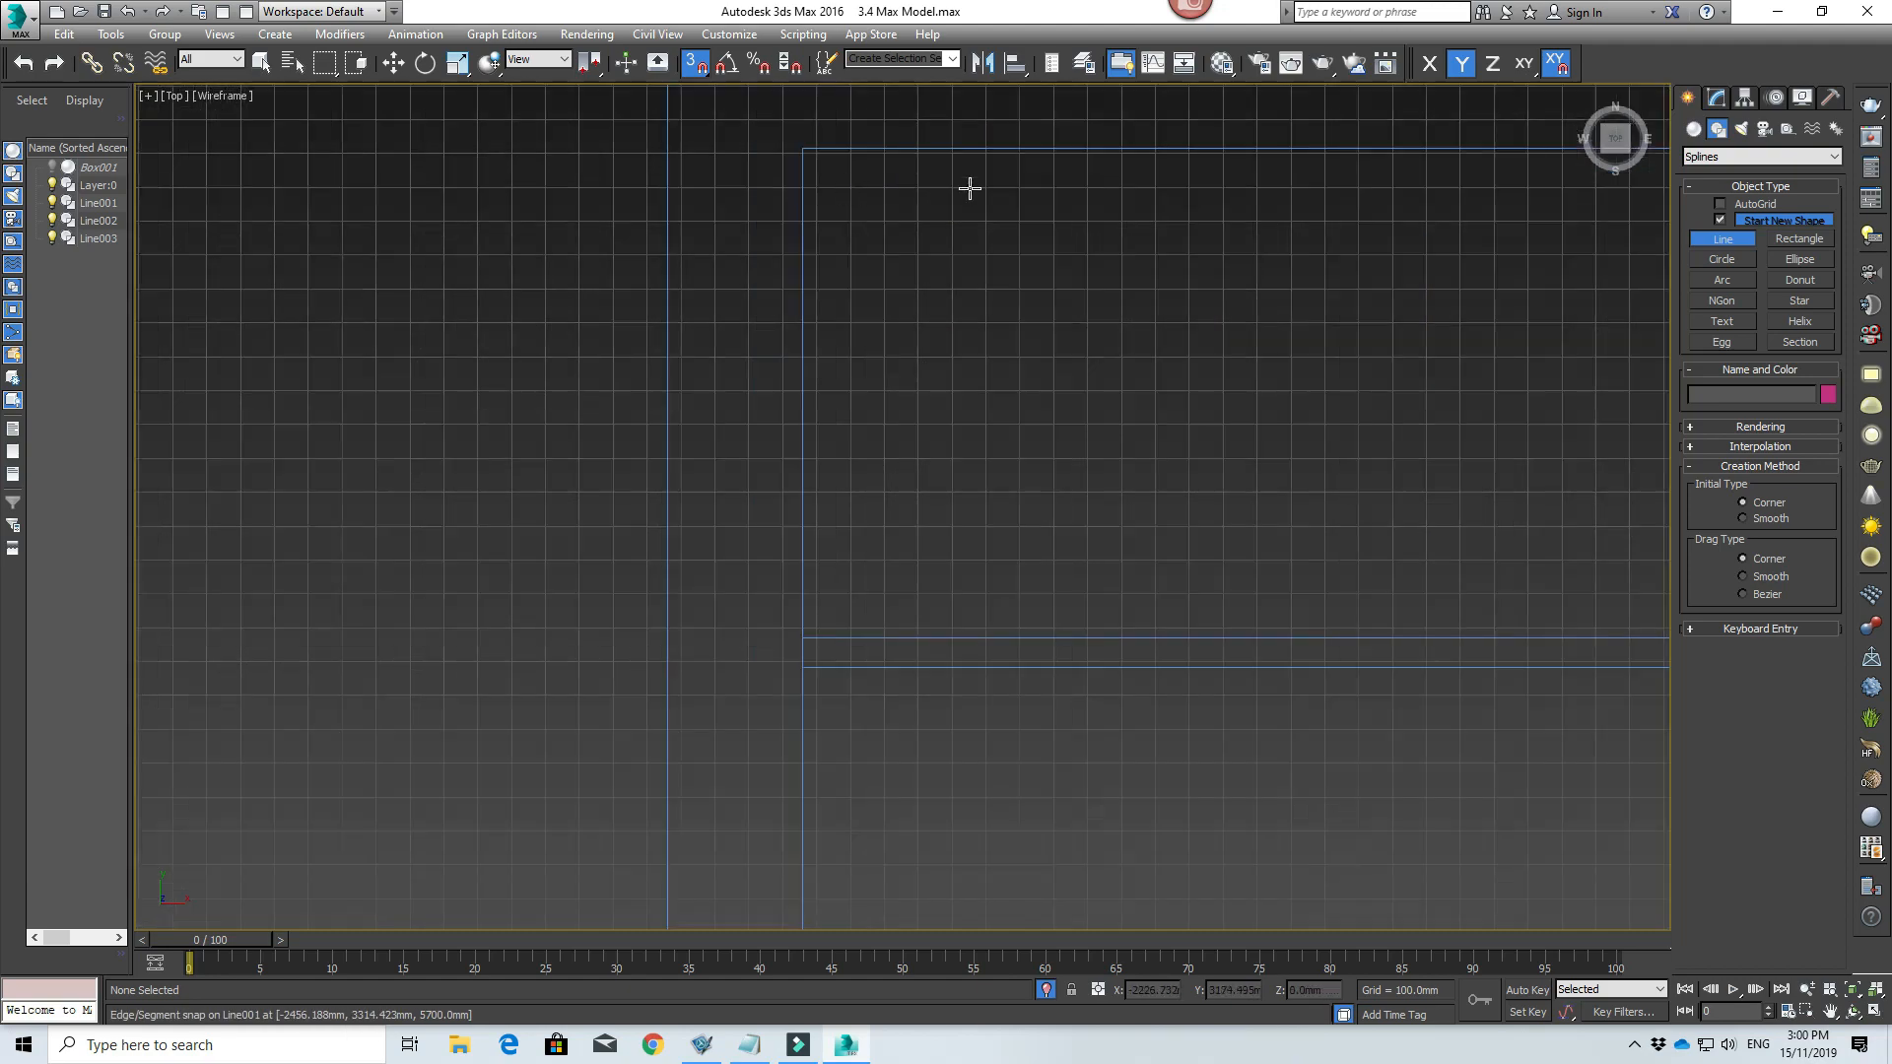
{"action": "right_click", "coordinate": [695, 62]}
{"action": "left_click", "coordinate": [846, 540]}
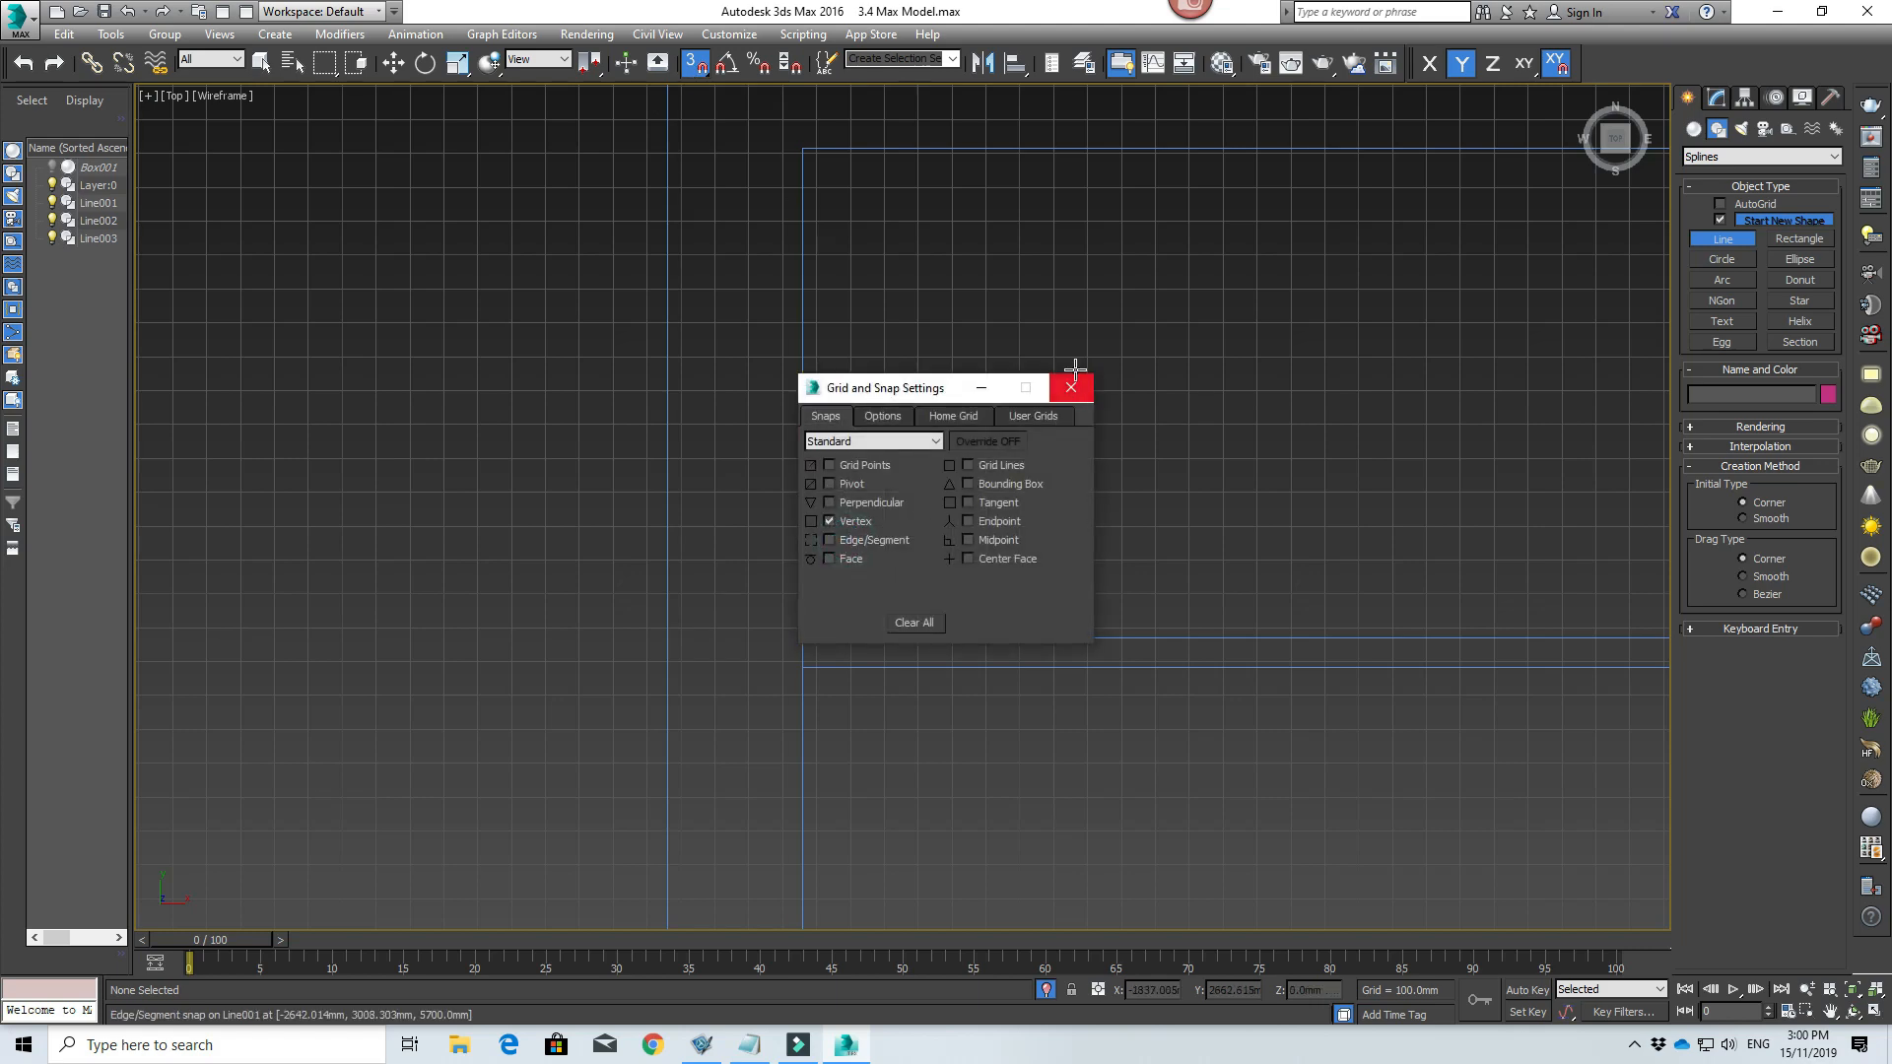
{"action": "left_click", "coordinate": [1071, 387]}
Step: Trace a closed rectangular line through the four inner corners of the upper room in the floor plan
{"action": "scroll", "coordinate": [1023, 330], "scroll_direction": "down", "scroll_amount": 3}
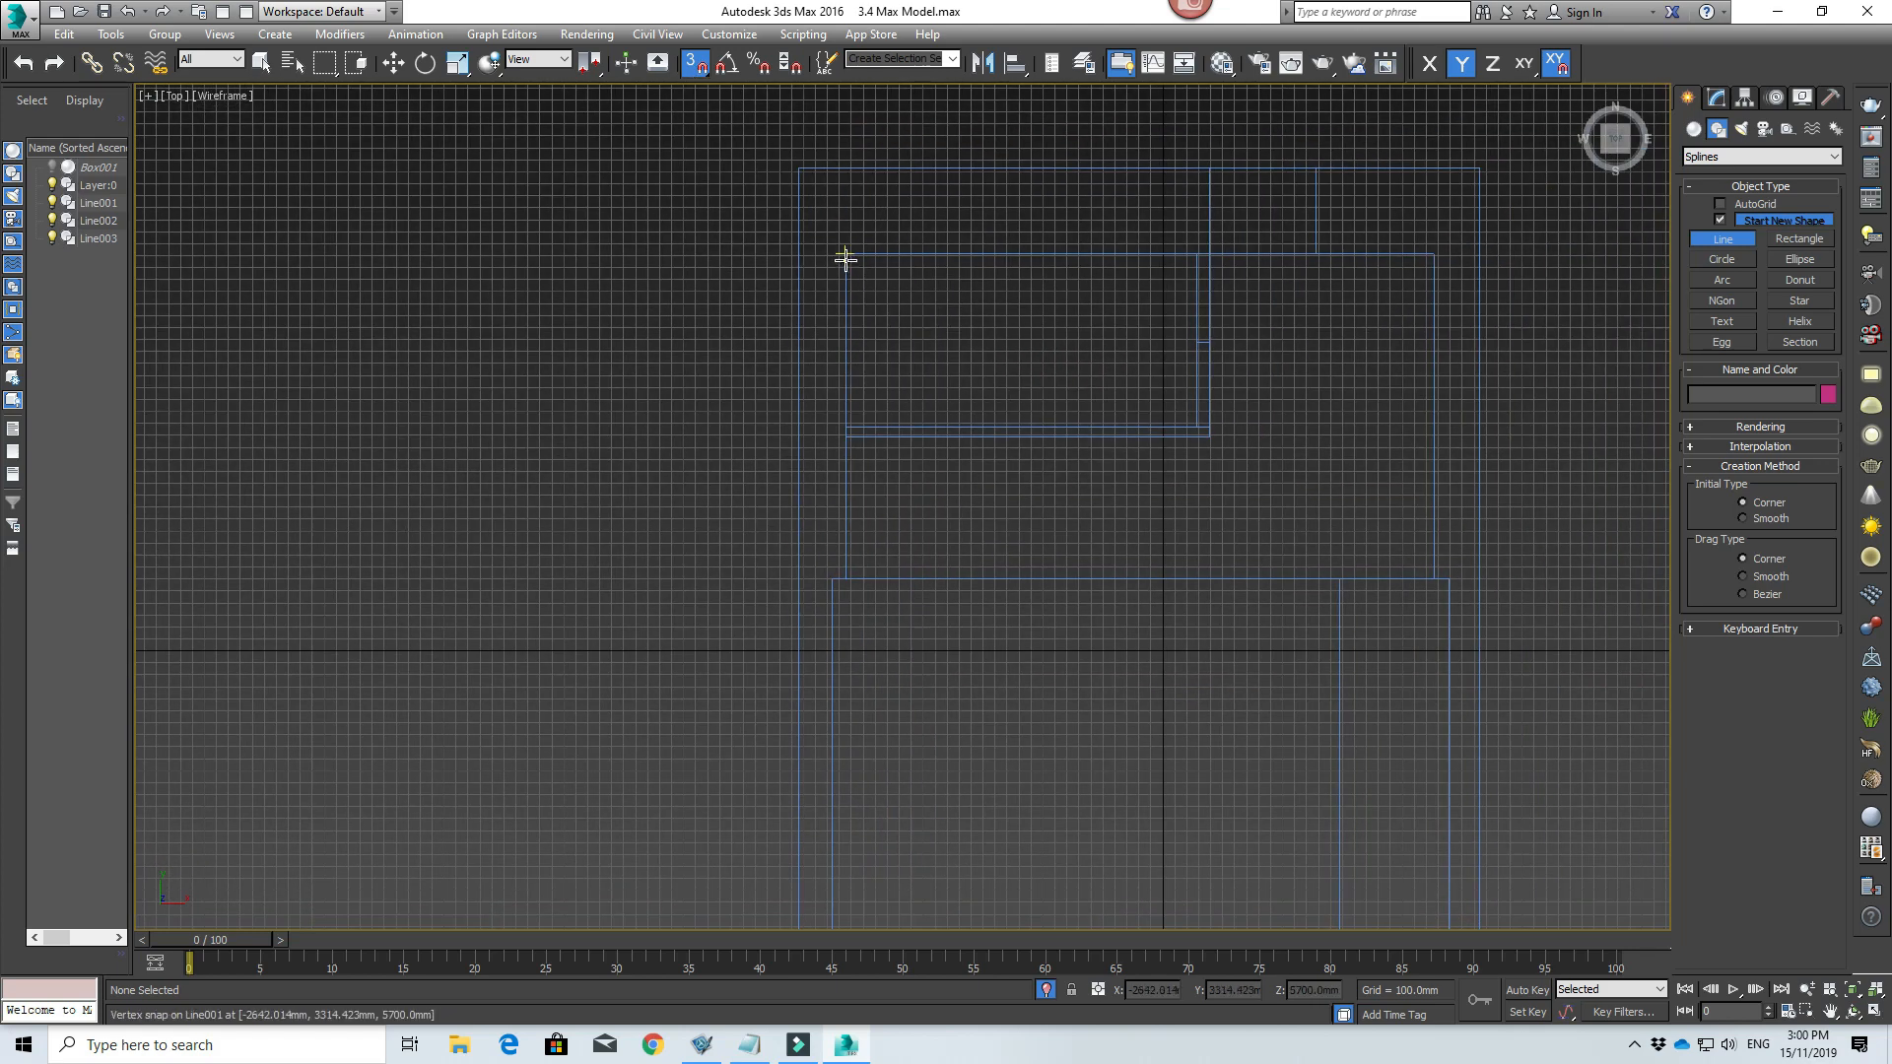
{"action": "left_click", "coordinate": [845, 254]}
{"action": "left_click", "coordinate": [1433, 254]}
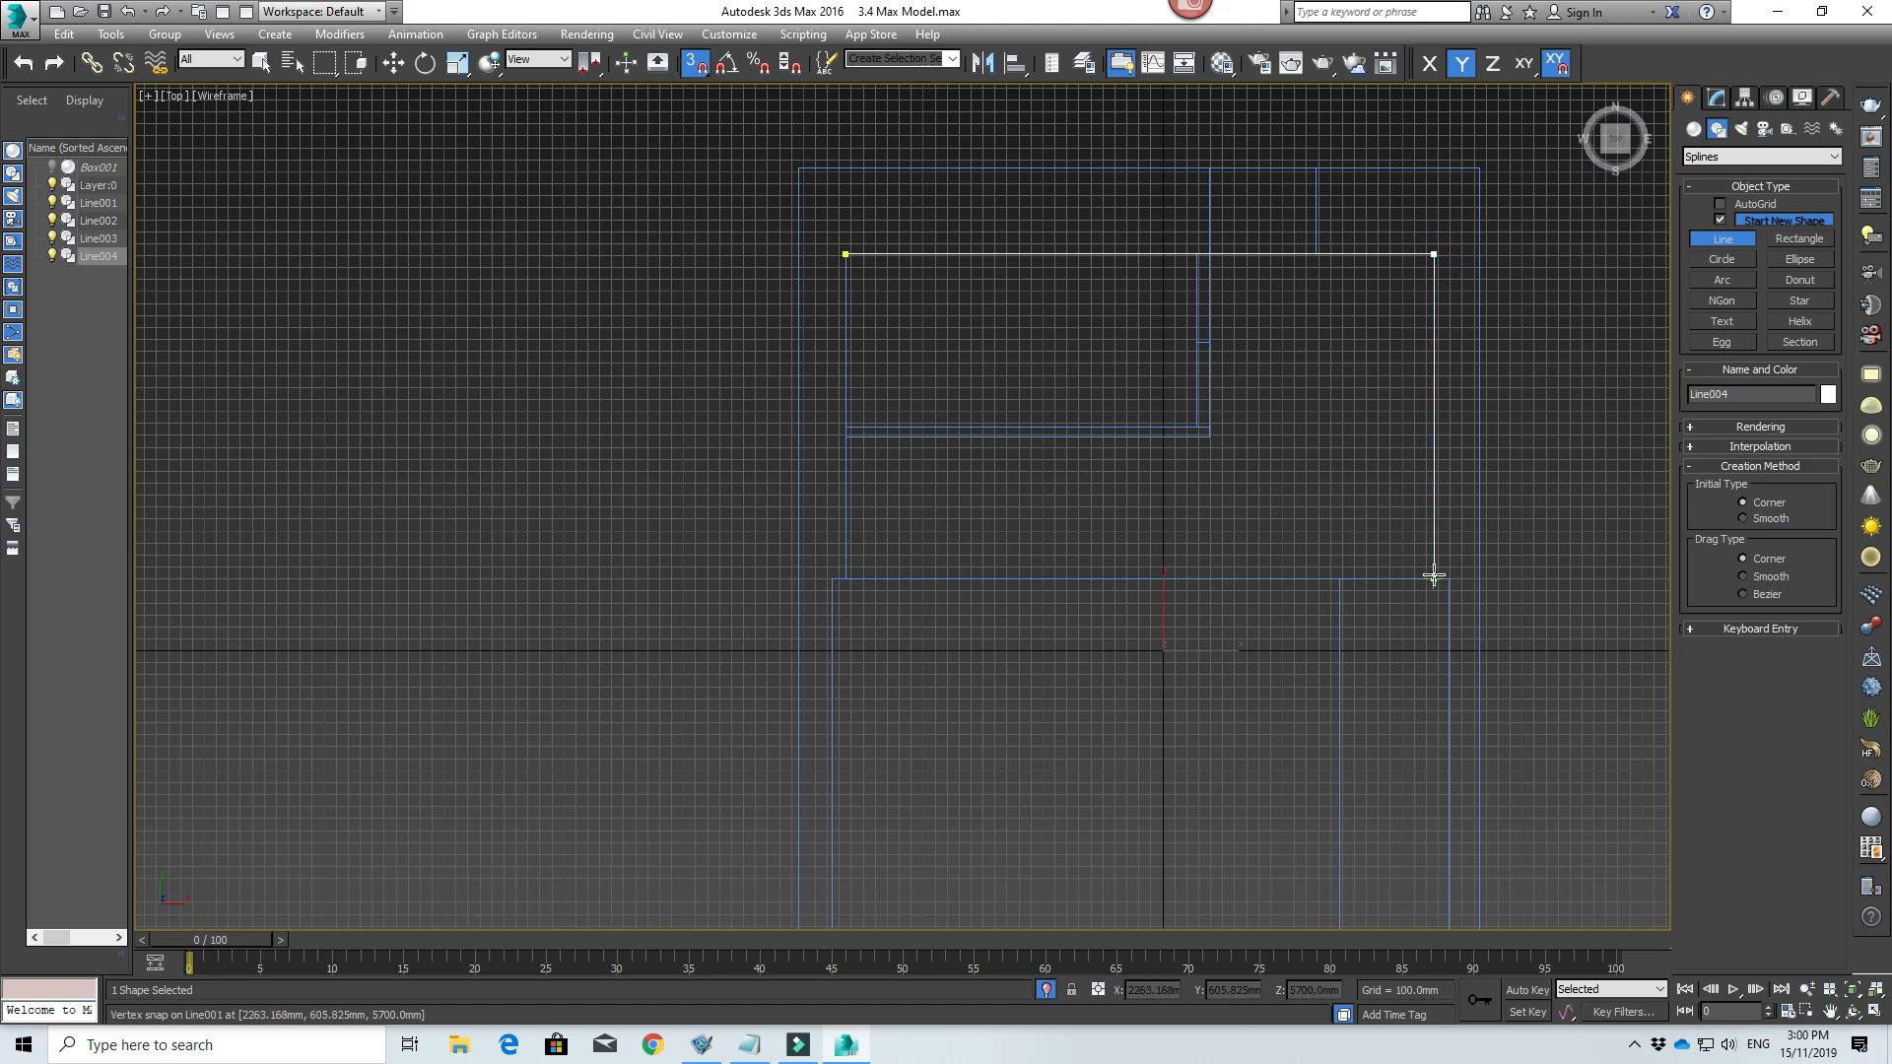
{"action": "left_click", "coordinate": [1432, 578]}
{"action": "left_click", "coordinate": [845, 579]}
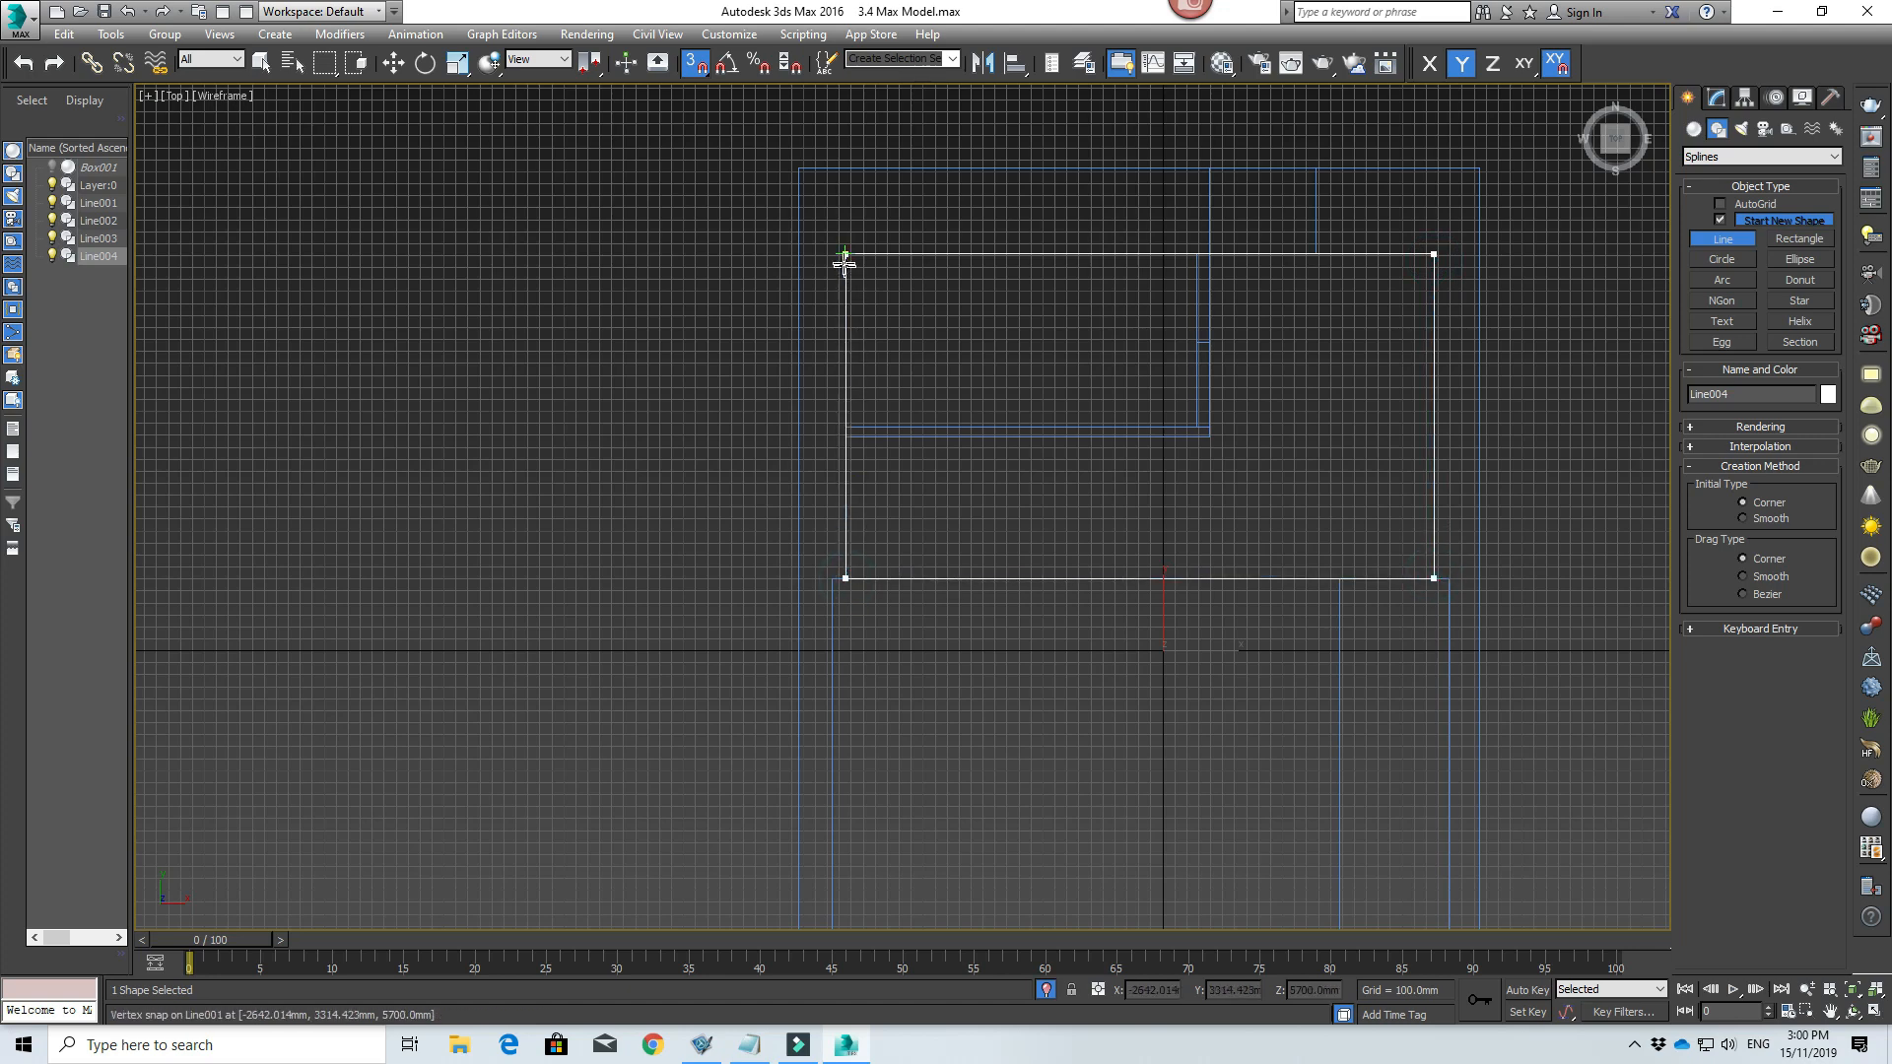
{"action": "left_click", "coordinate": [845, 254]}
{"action": "left_click", "coordinate": [917, 583]}
Step: Apply an Extrude modifier to the closed rectangular outline and enter a new extrusion amount
{"action": "left_click", "coordinate": [1717, 96]}
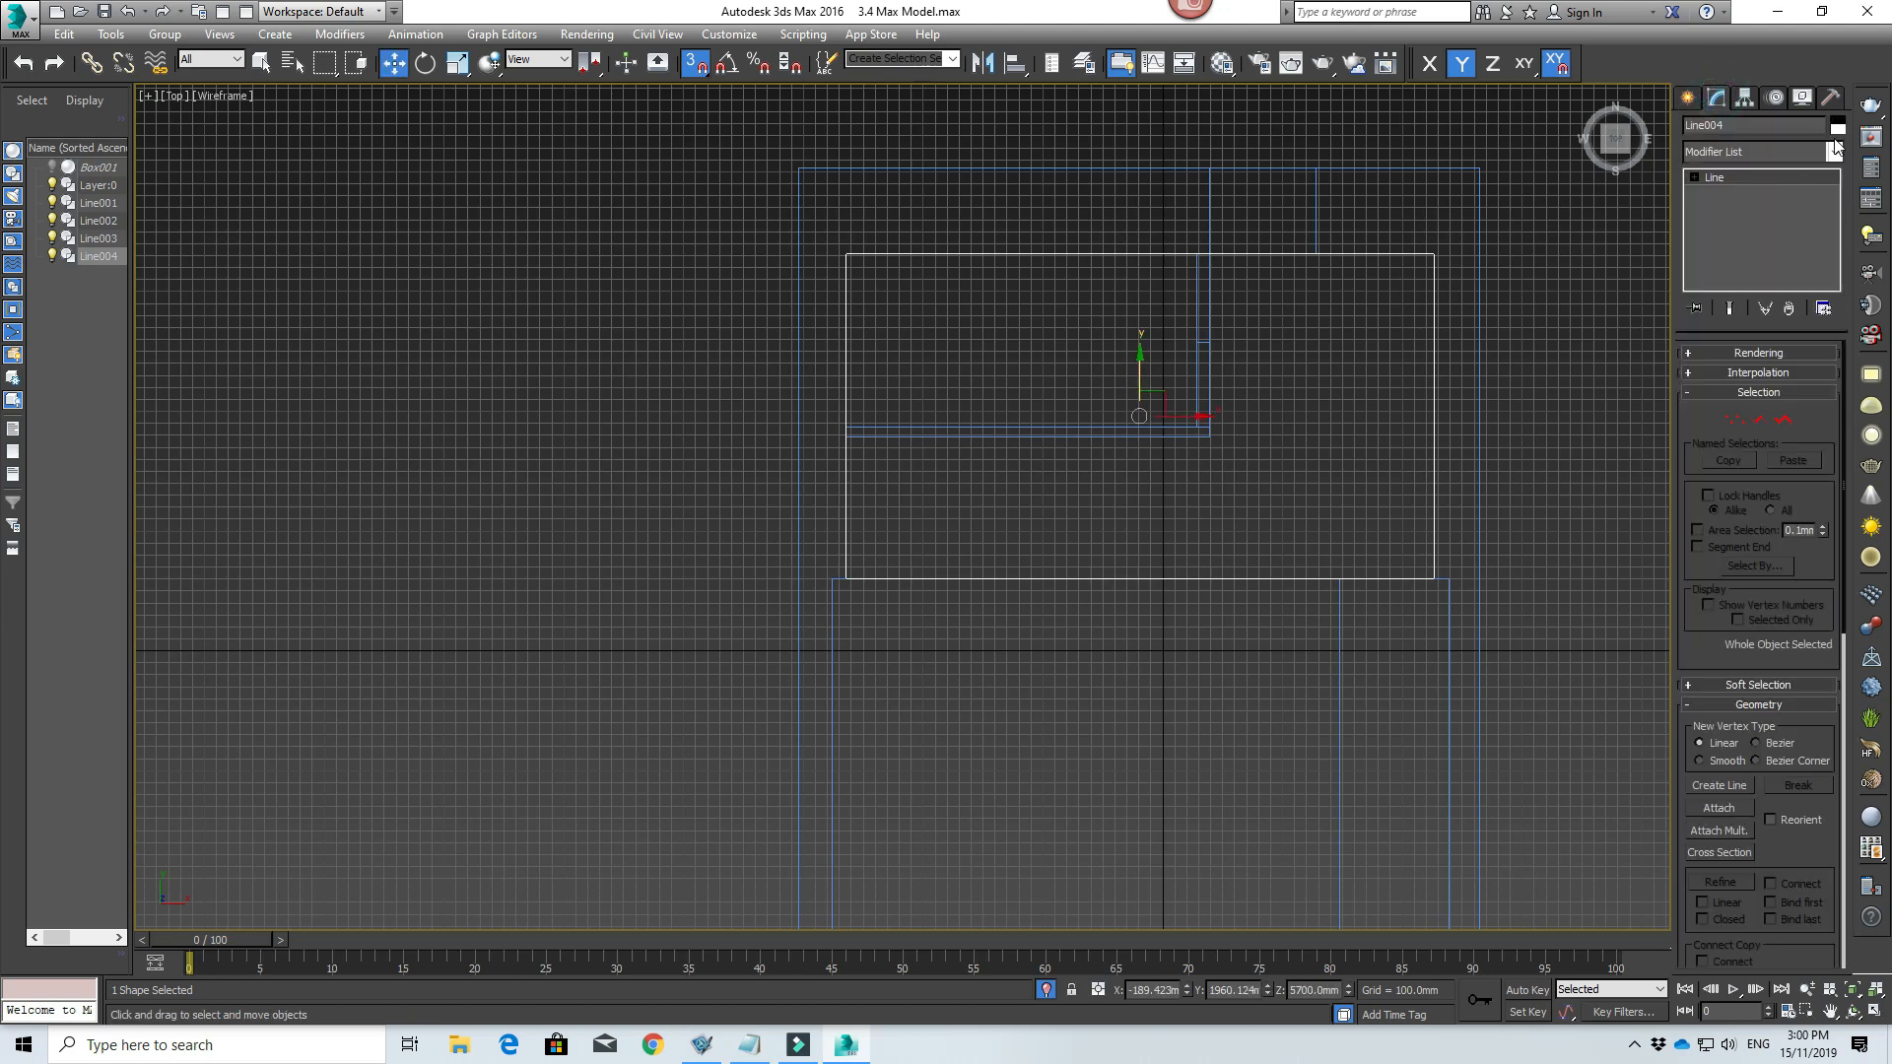
{"action": "left_click", "coordinate": [1834, 151]}
{"action": "key", "text": "e"}
{"action": "key", "text": "x"}
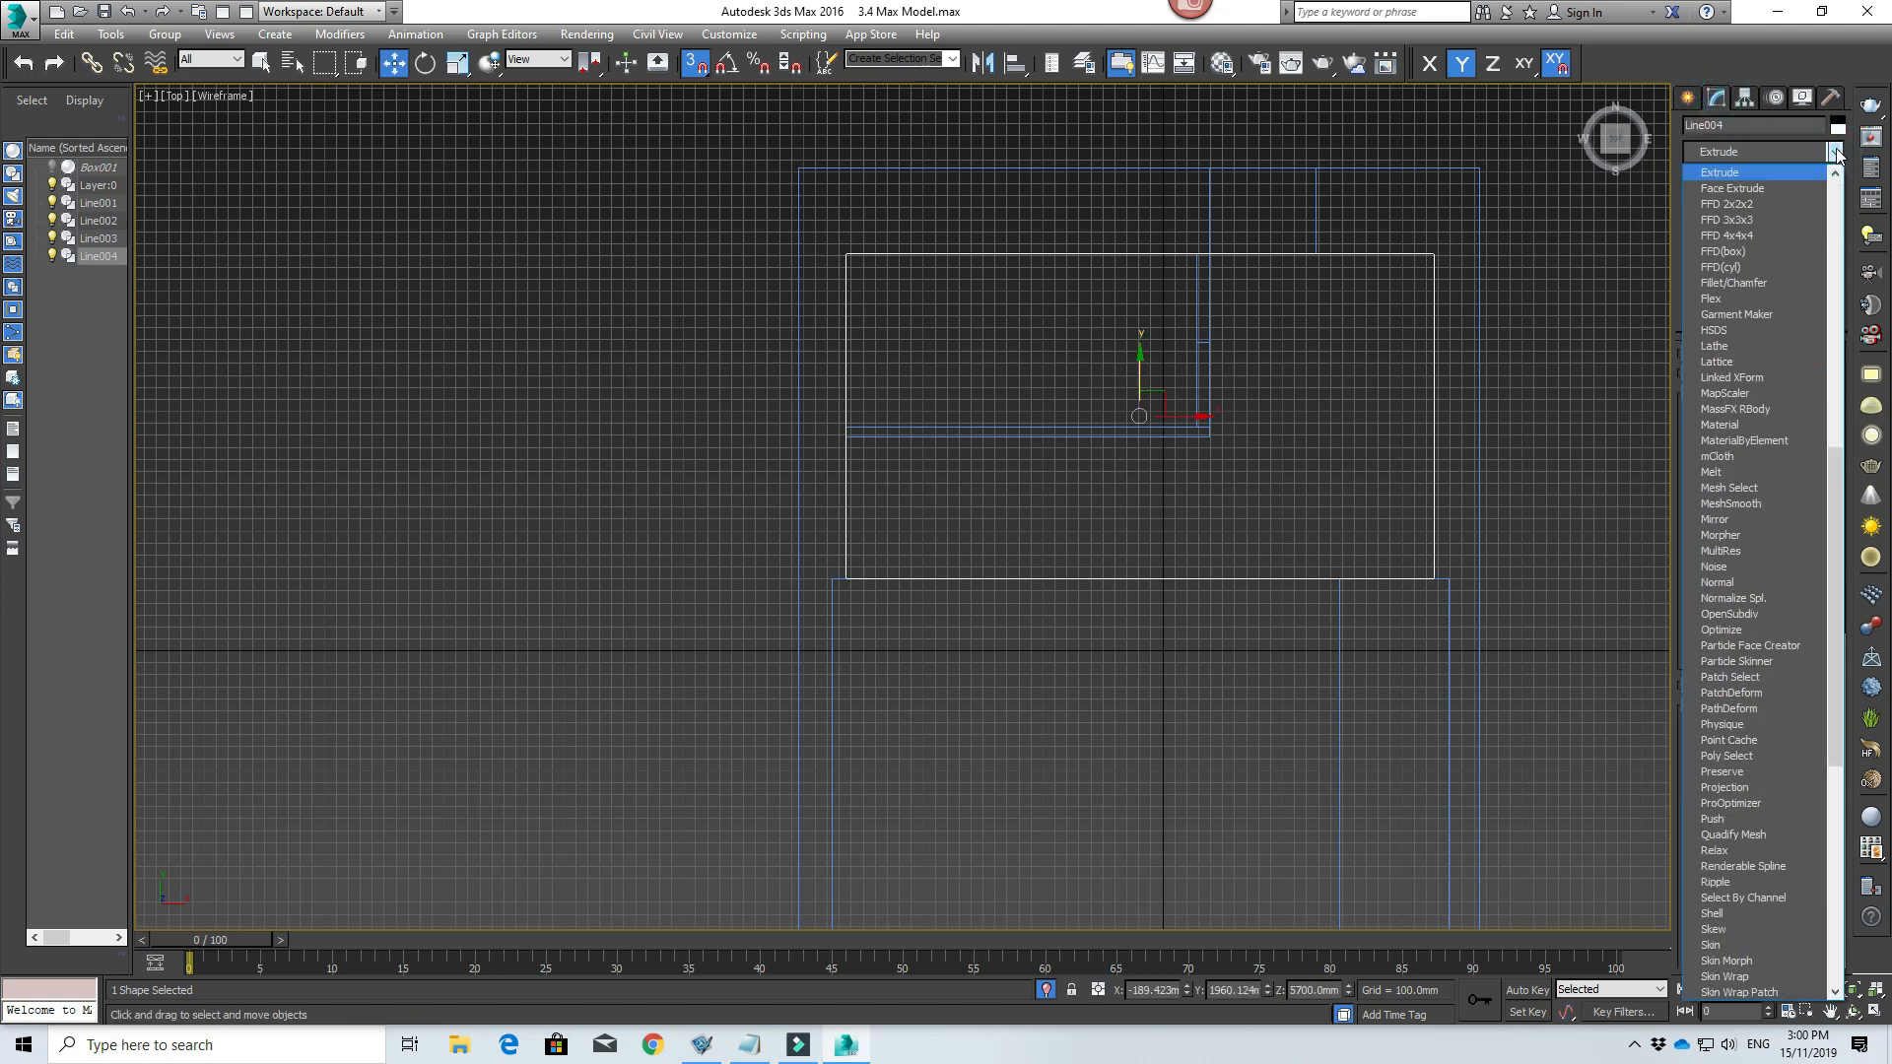
{"action": "key", "text": "Return"}
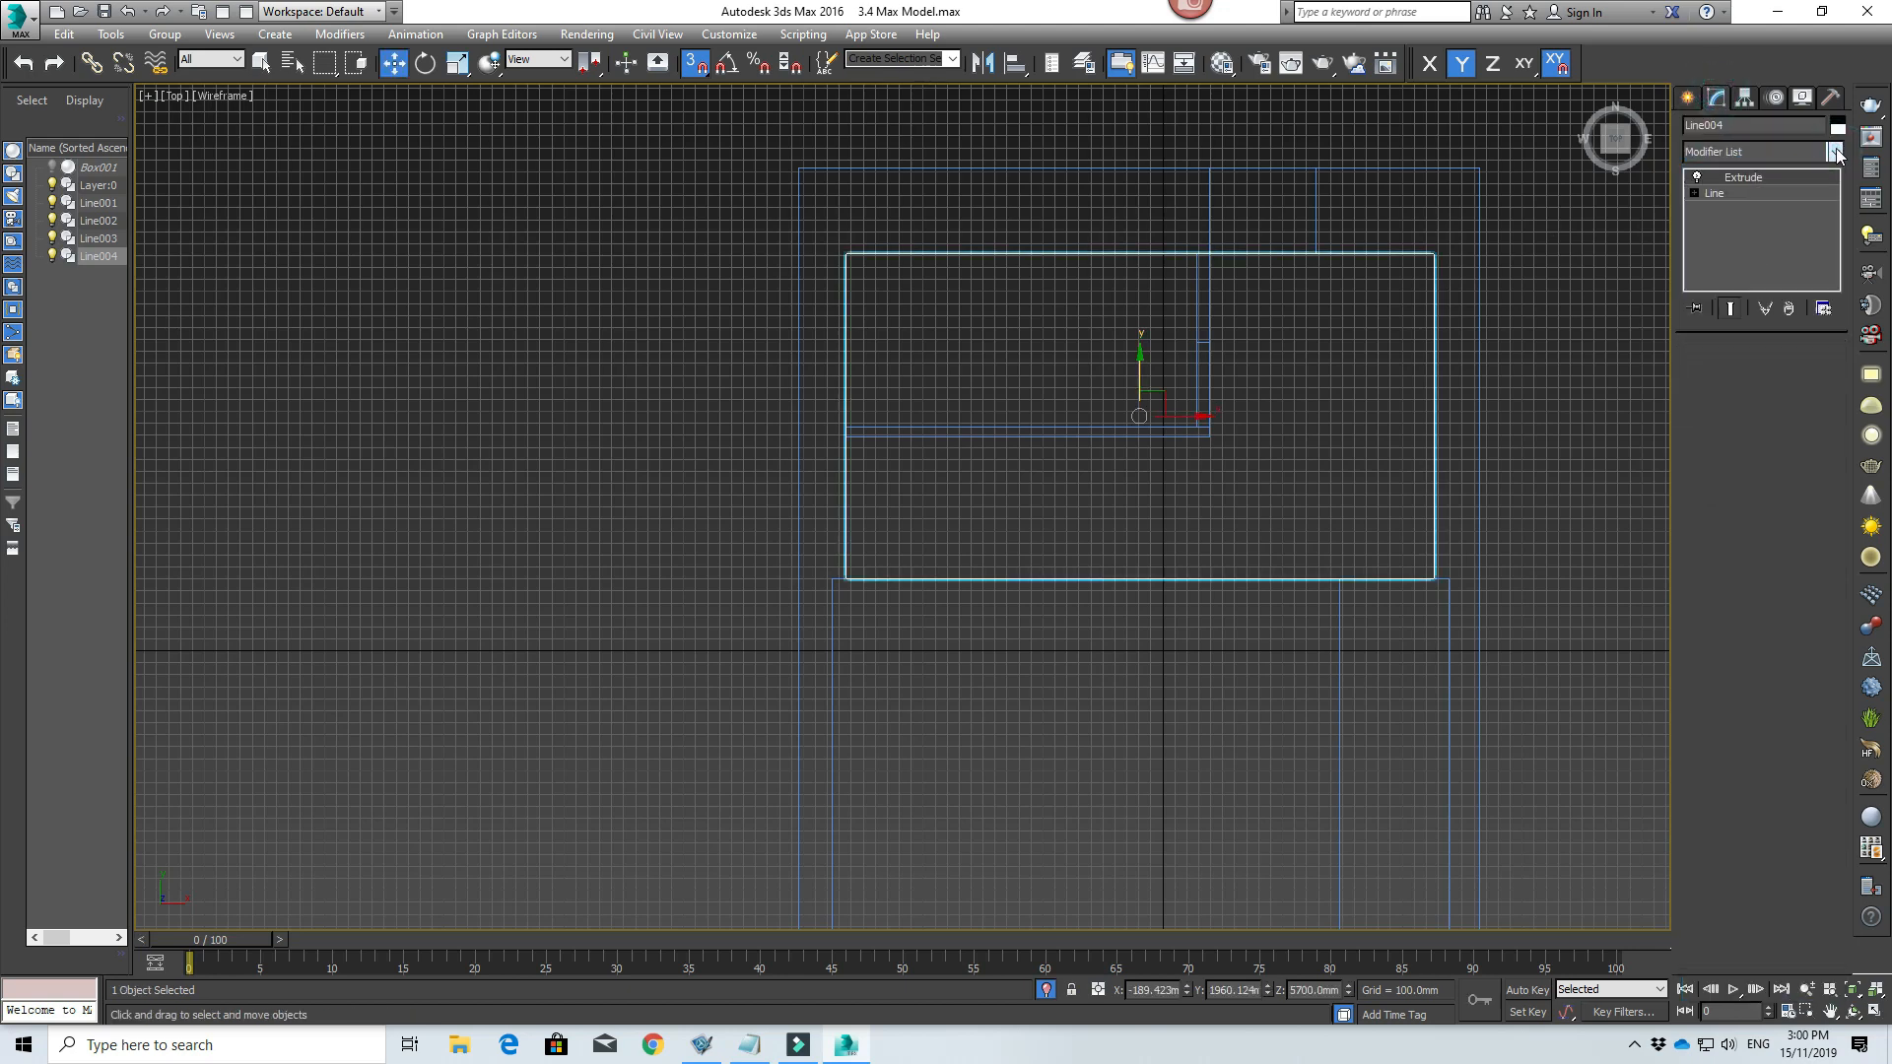
{"action": "double_click", "coordinate": [1791, 377]}
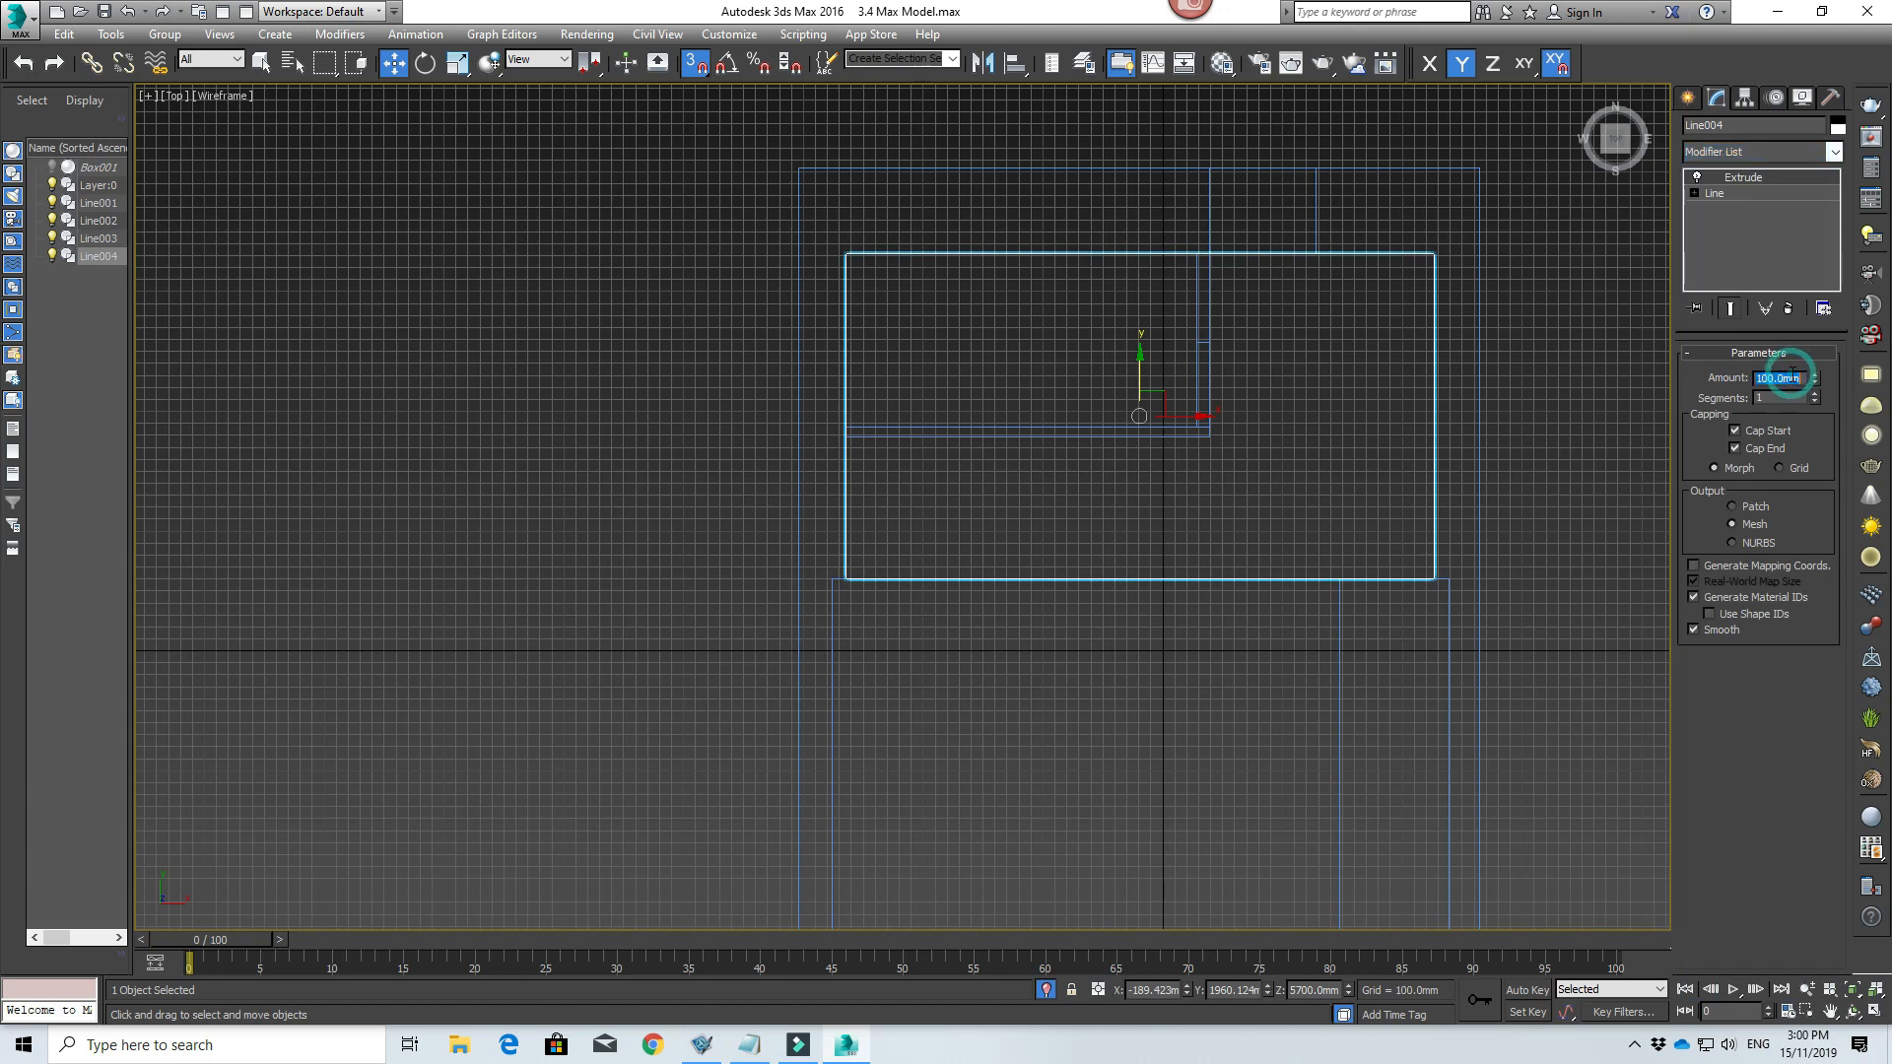
{"action": "type", "text": "1"}
{"action": "middle_click_drag", "start_coordinate": [1005, 430], "coordinate": [947, 381]}
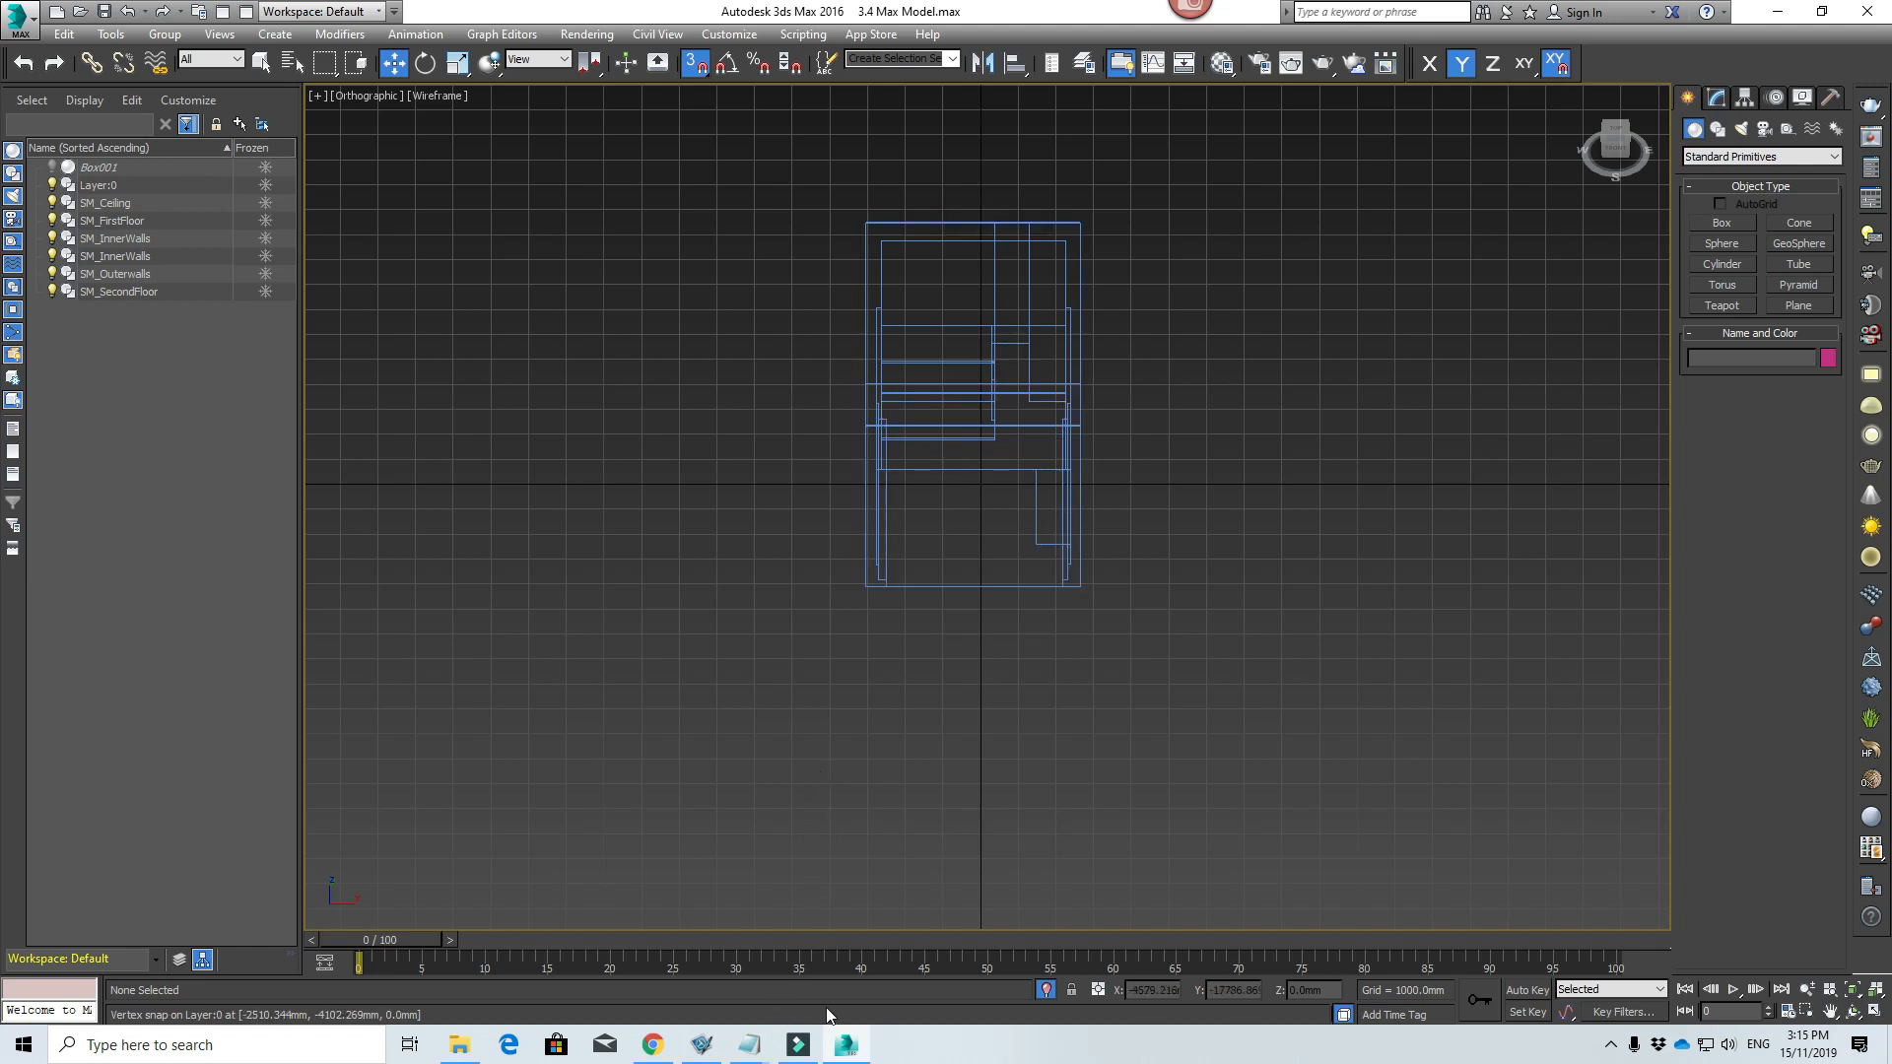
Step: Switch to Chrome and view the 3dsky pages of the Black_Door and the Industrial door and window models
{"action": "left_click", "coordinate": [652, 1045]}
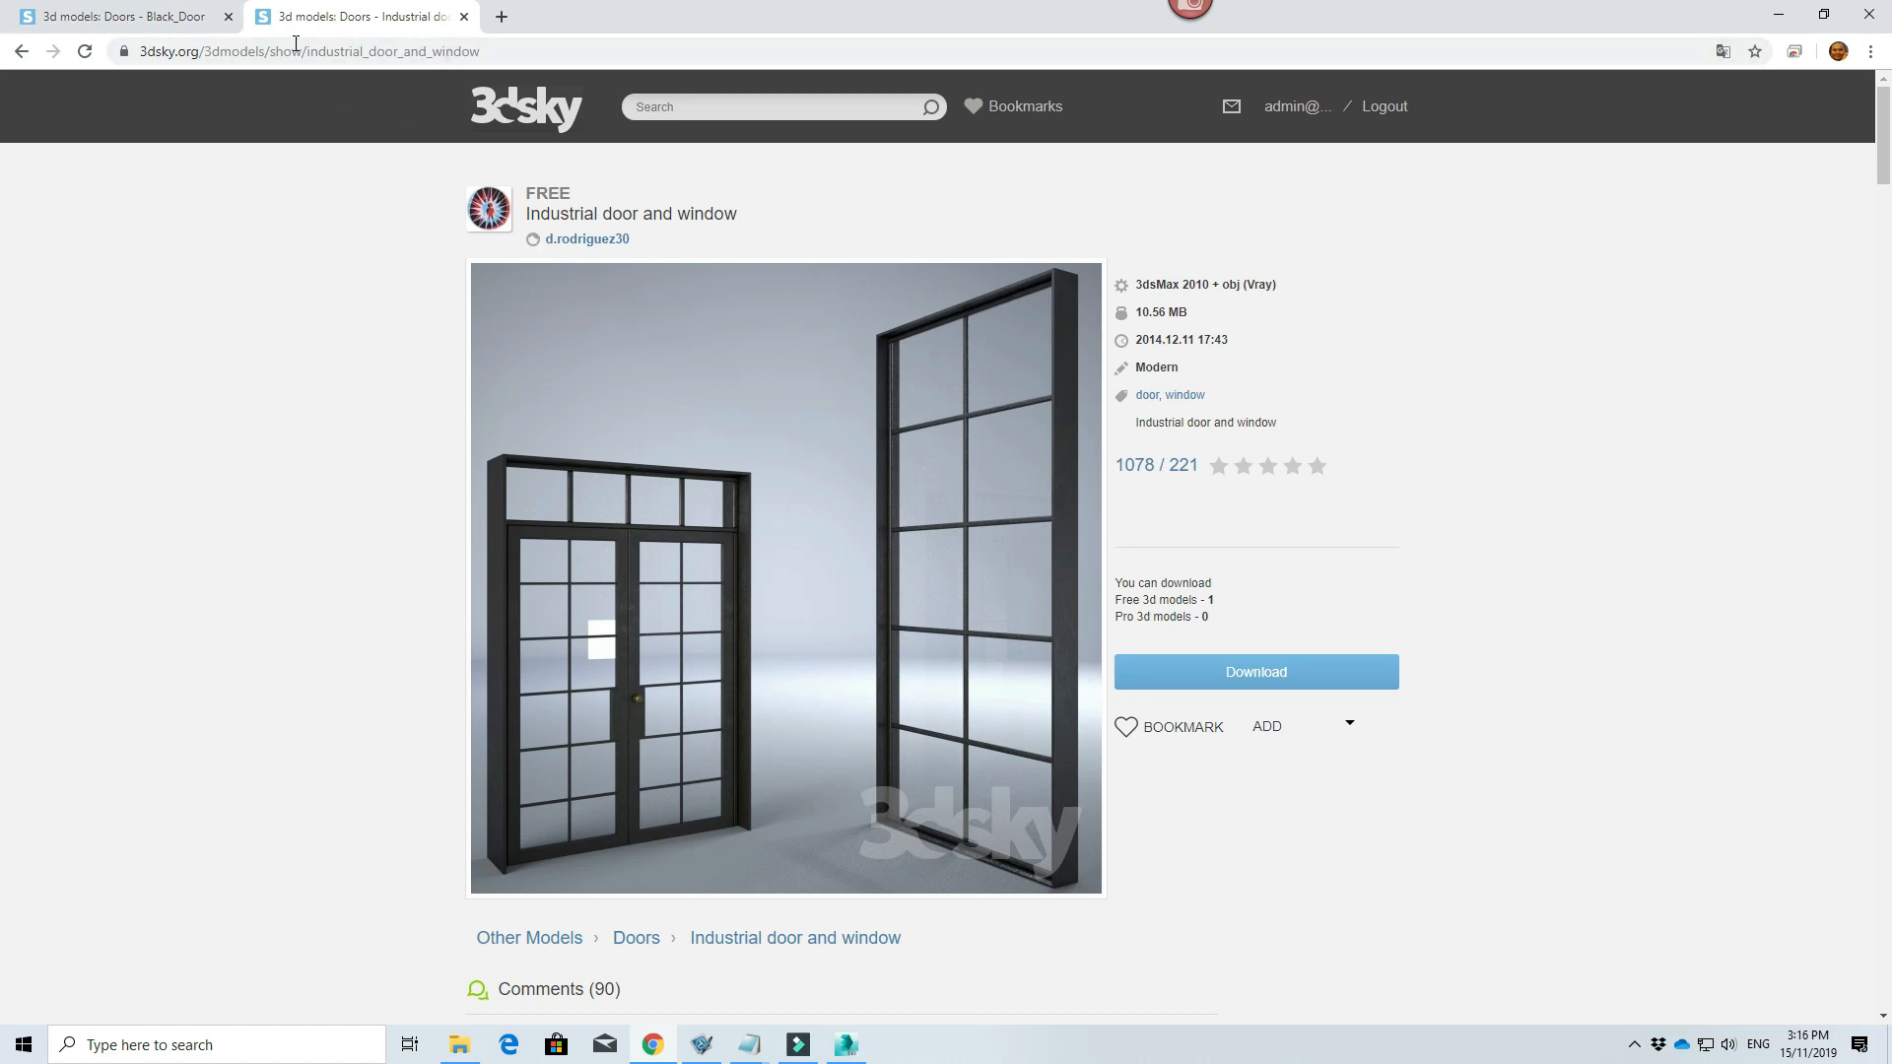
{"action": "left_click", "coordinate": [130, 24]}
{"action": "left_click", "coordinate": [345, 12]}
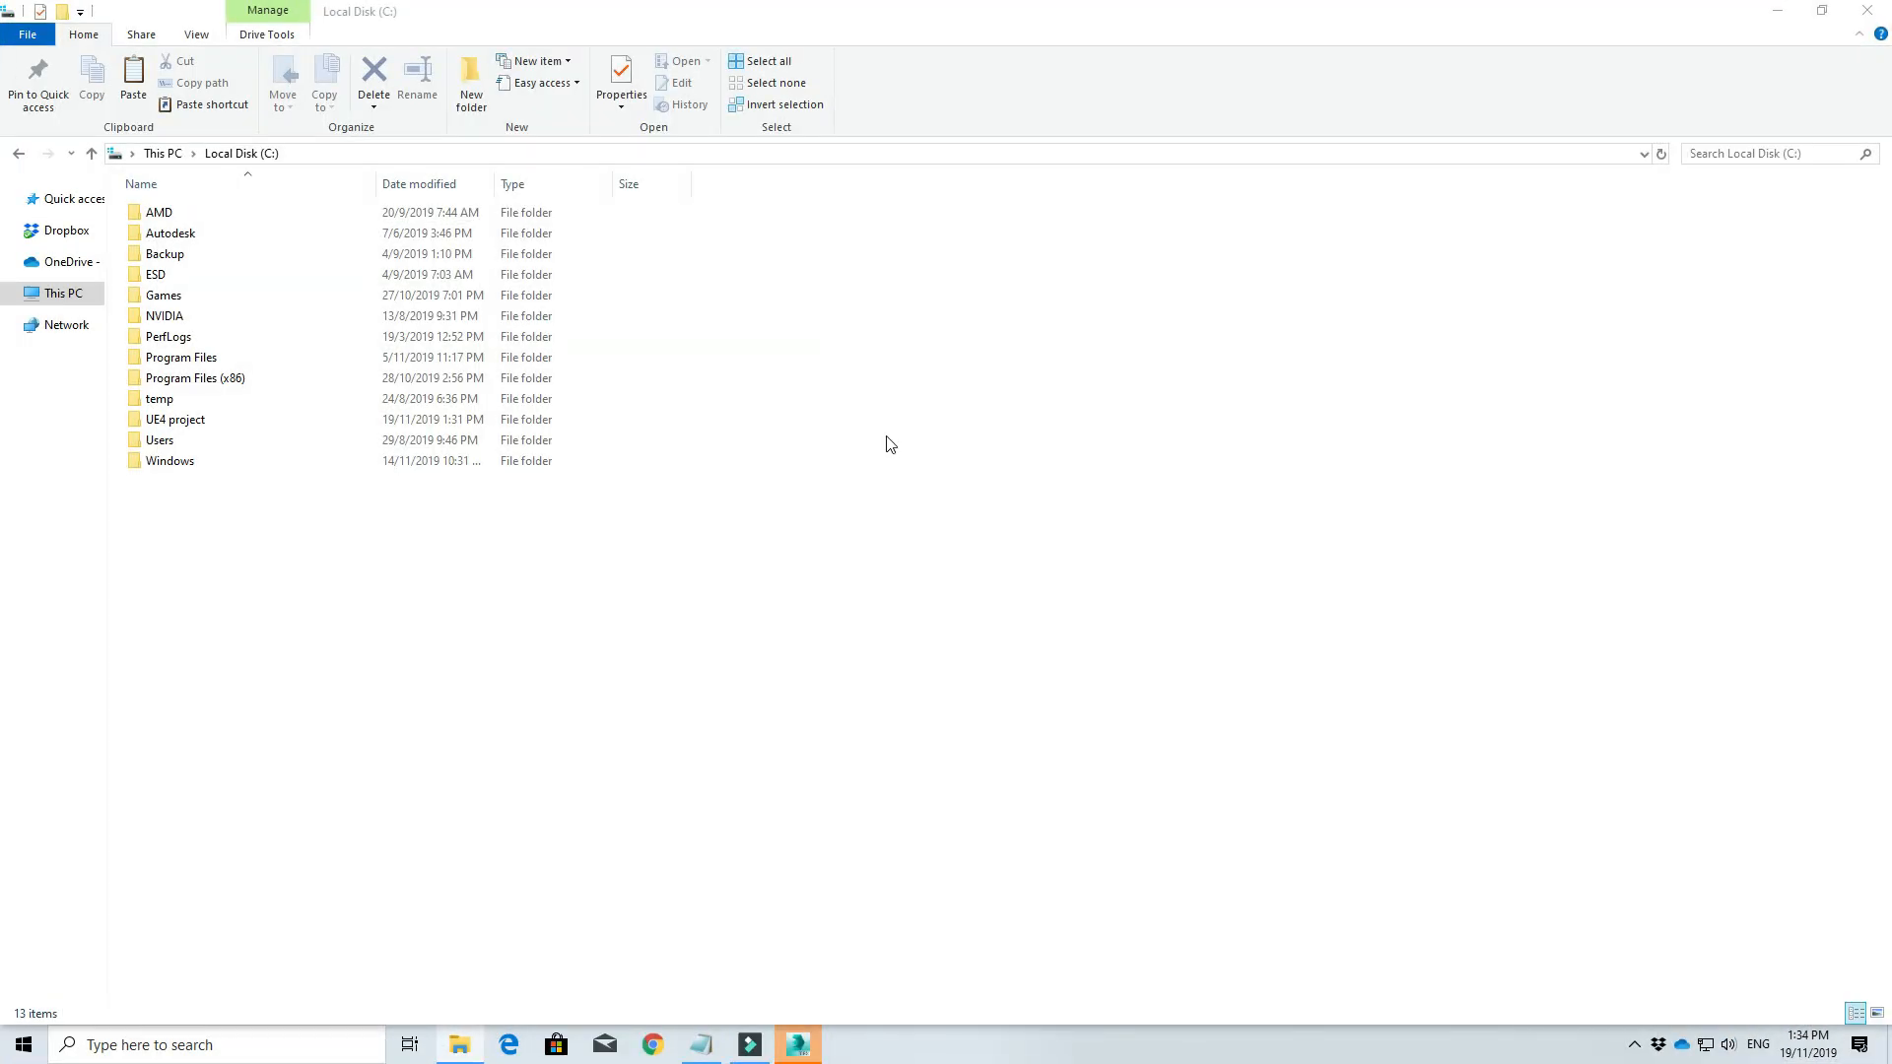
Step: In File Explorer, look through the 3d Models folder and its Structure subfolder inside UE4 project
{"action": "mouse_move", "coordinate": [162, 421]}
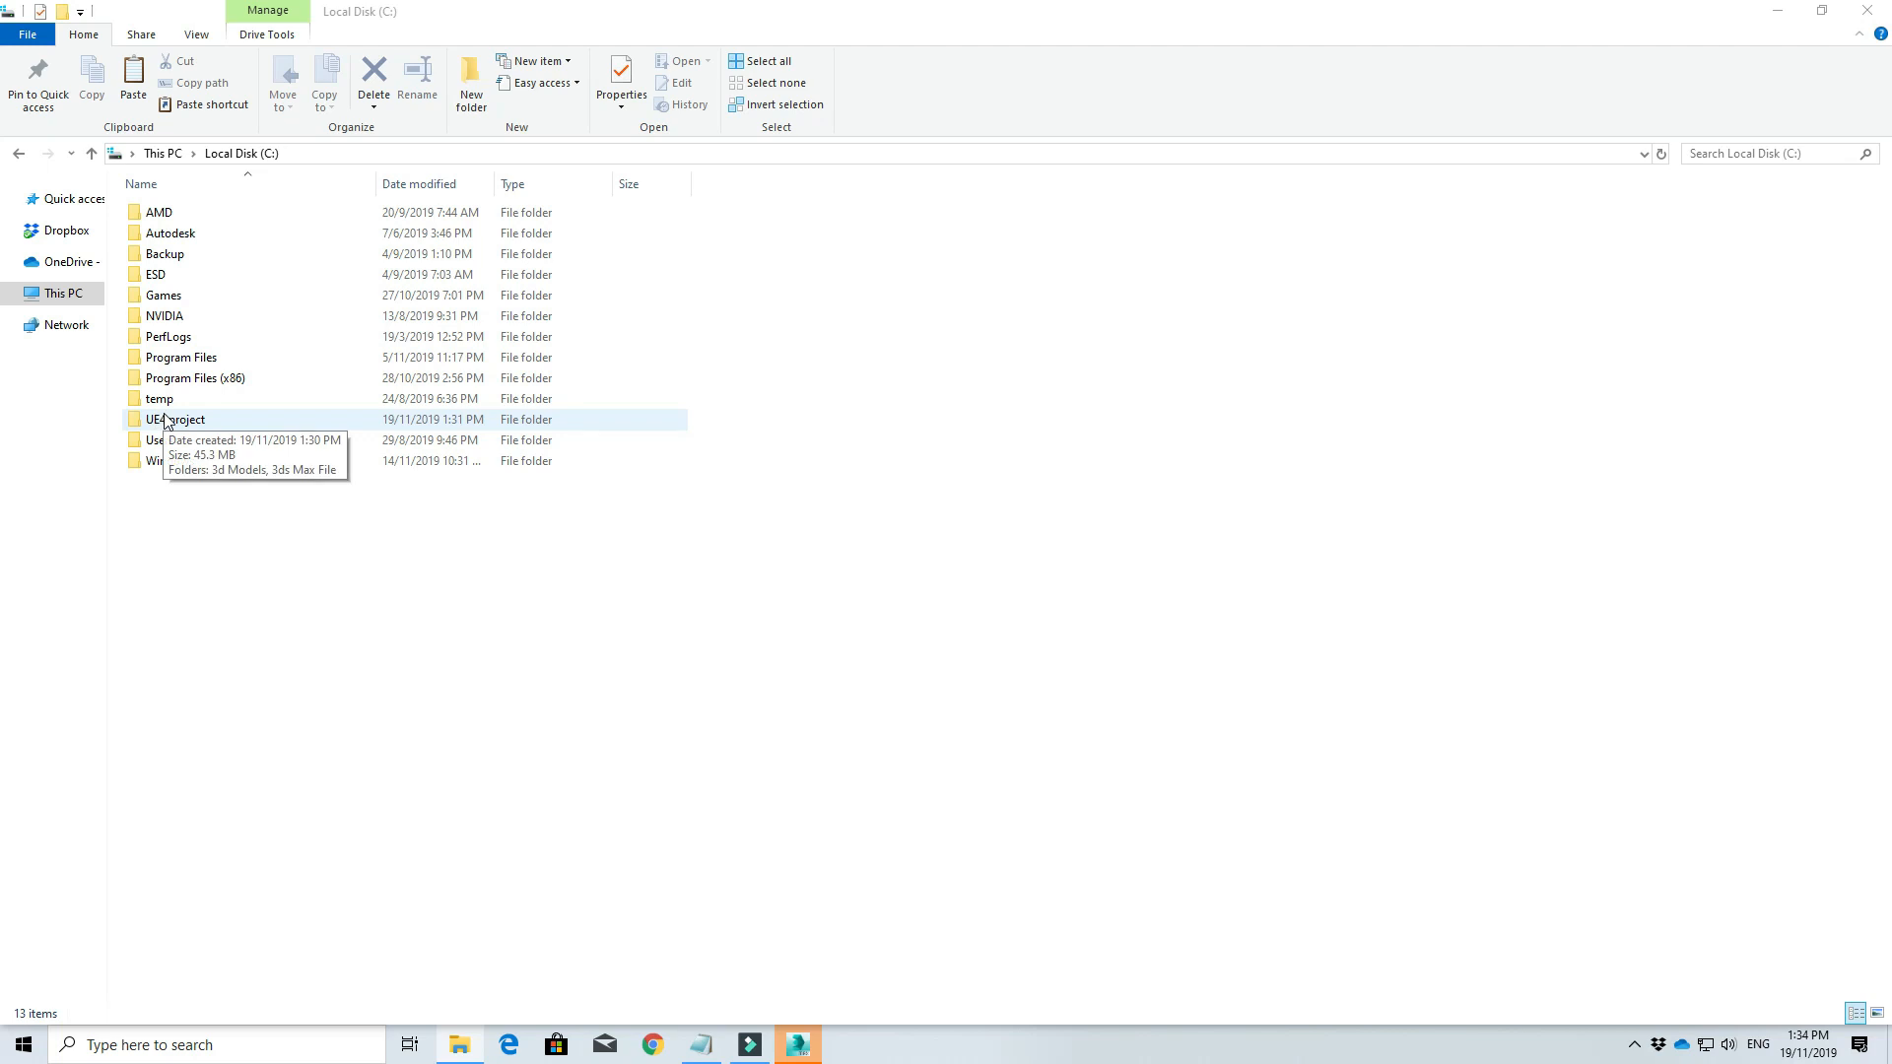
{"action": "double_click", "coordinate": [165, 419]}
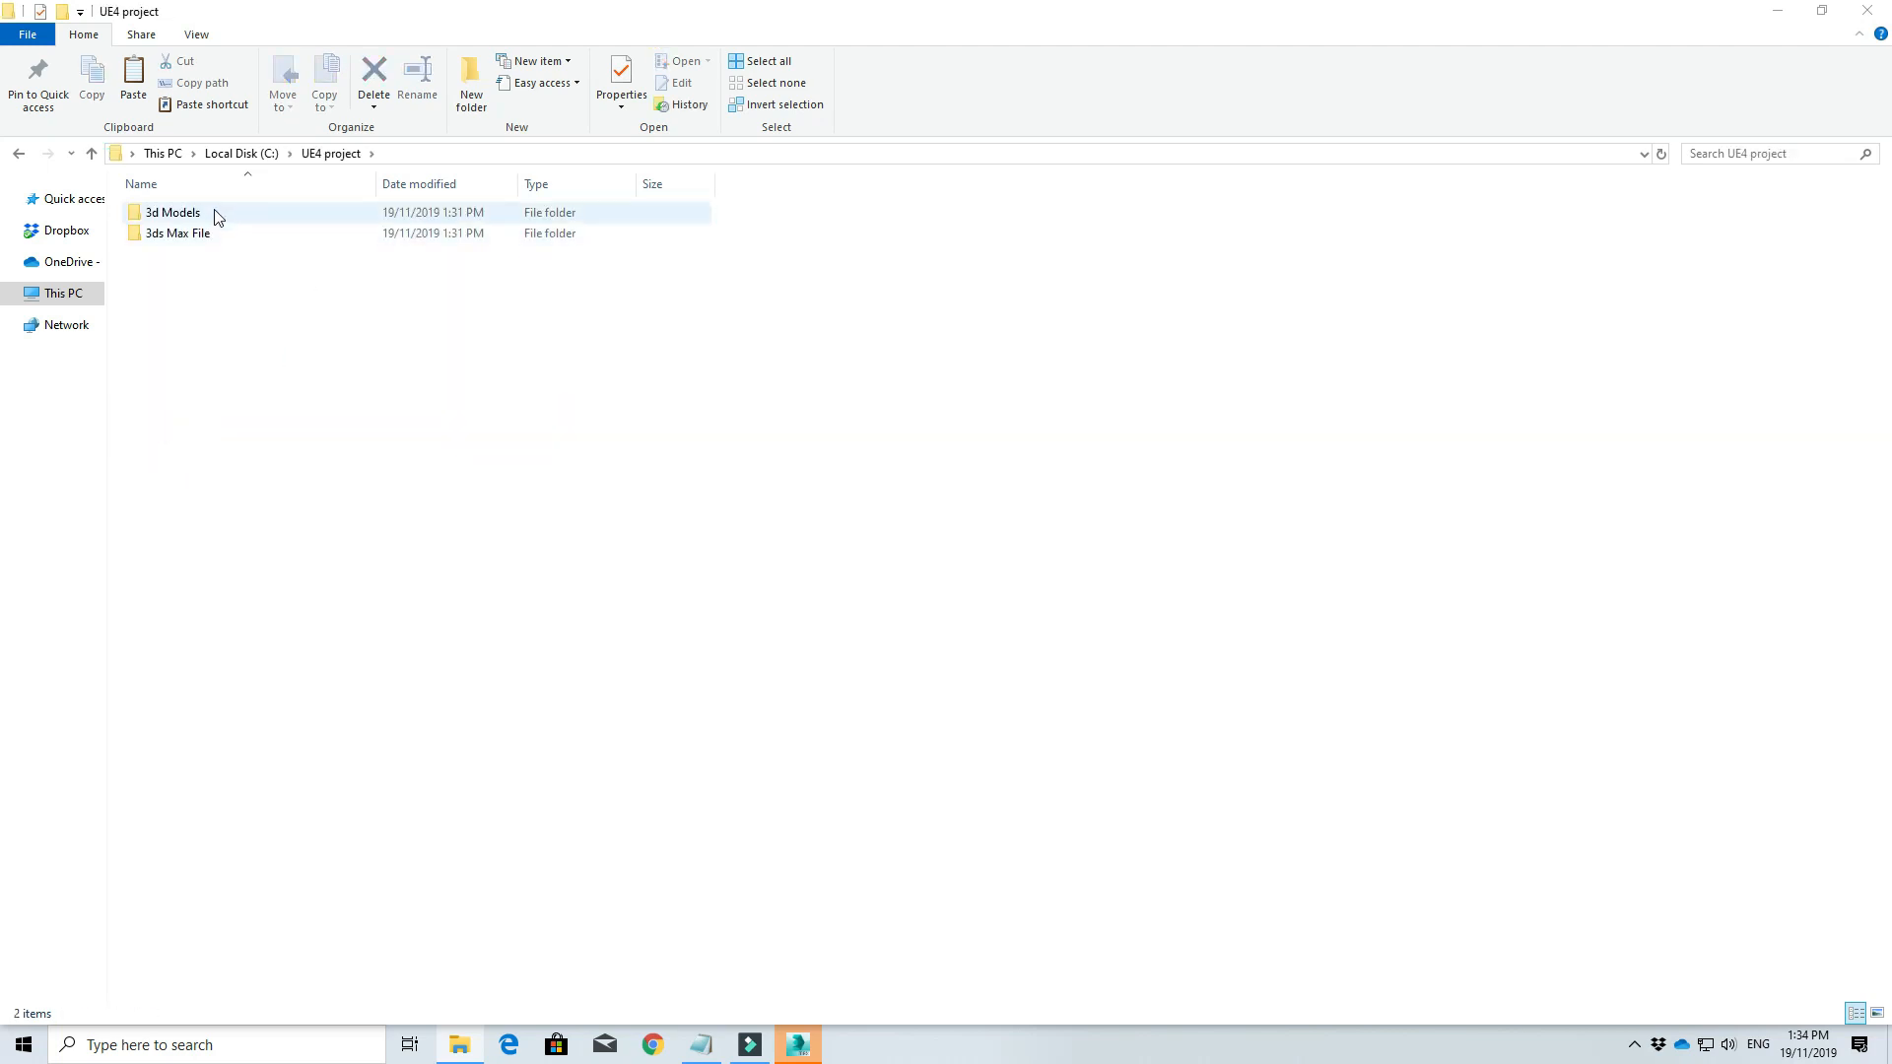
{"action": "double_click", "coordinate": [218, 215]}
{"action": "double_click", "coordinate": [218, 214]}
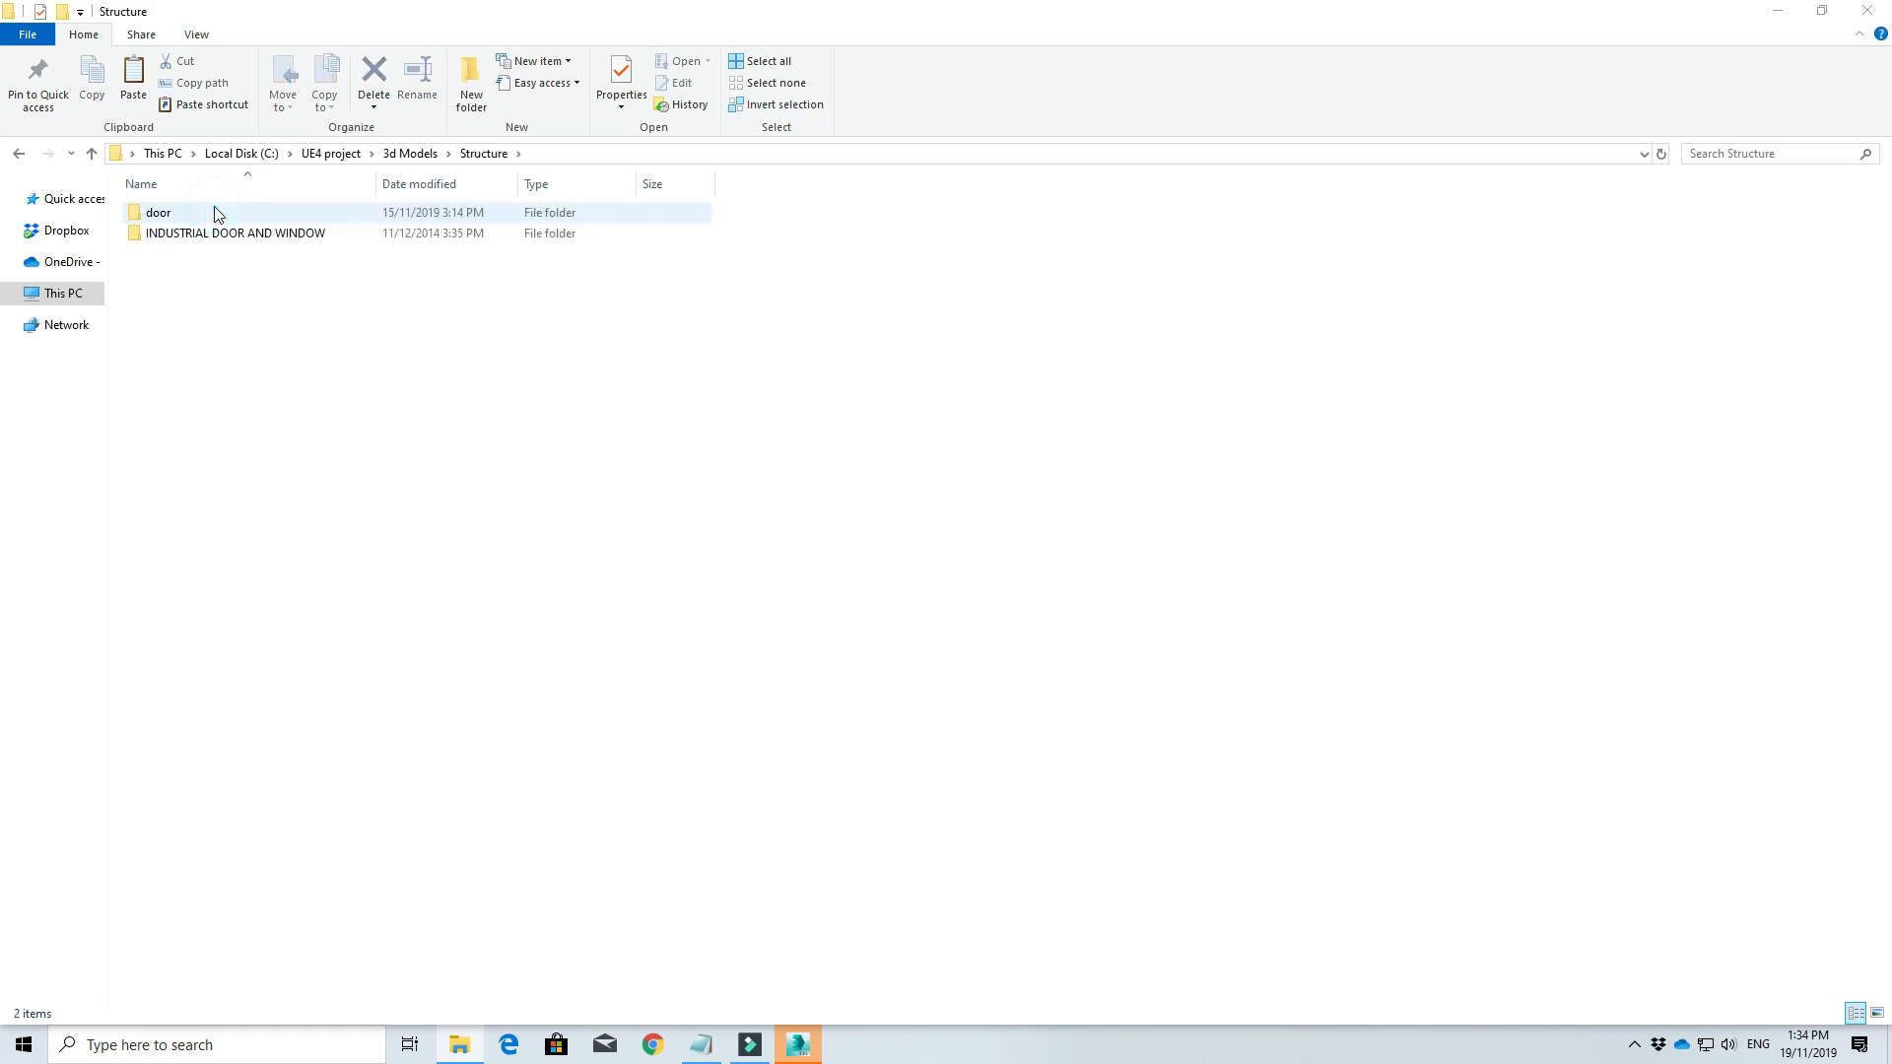
{"action": "left_click", "coordinate": [320, 156]}
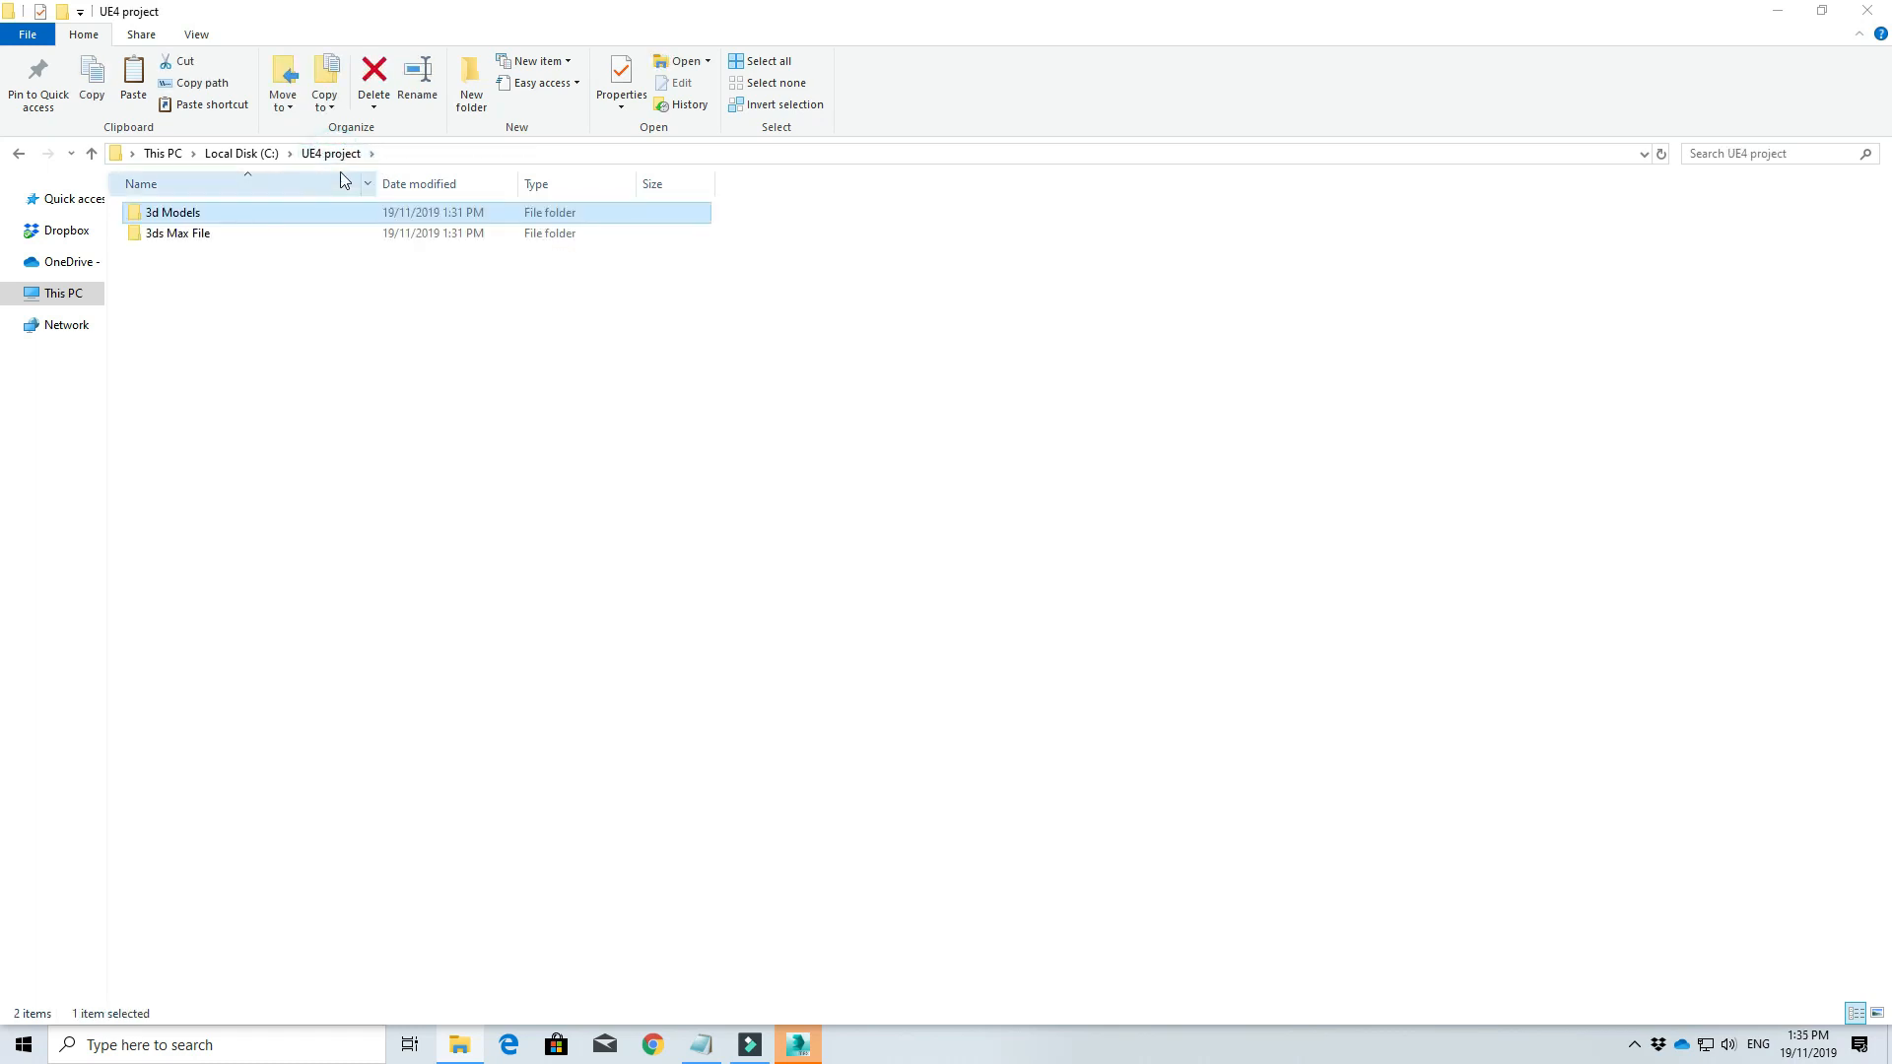
{"action": "double_click", "coordinate": [216, 216]}
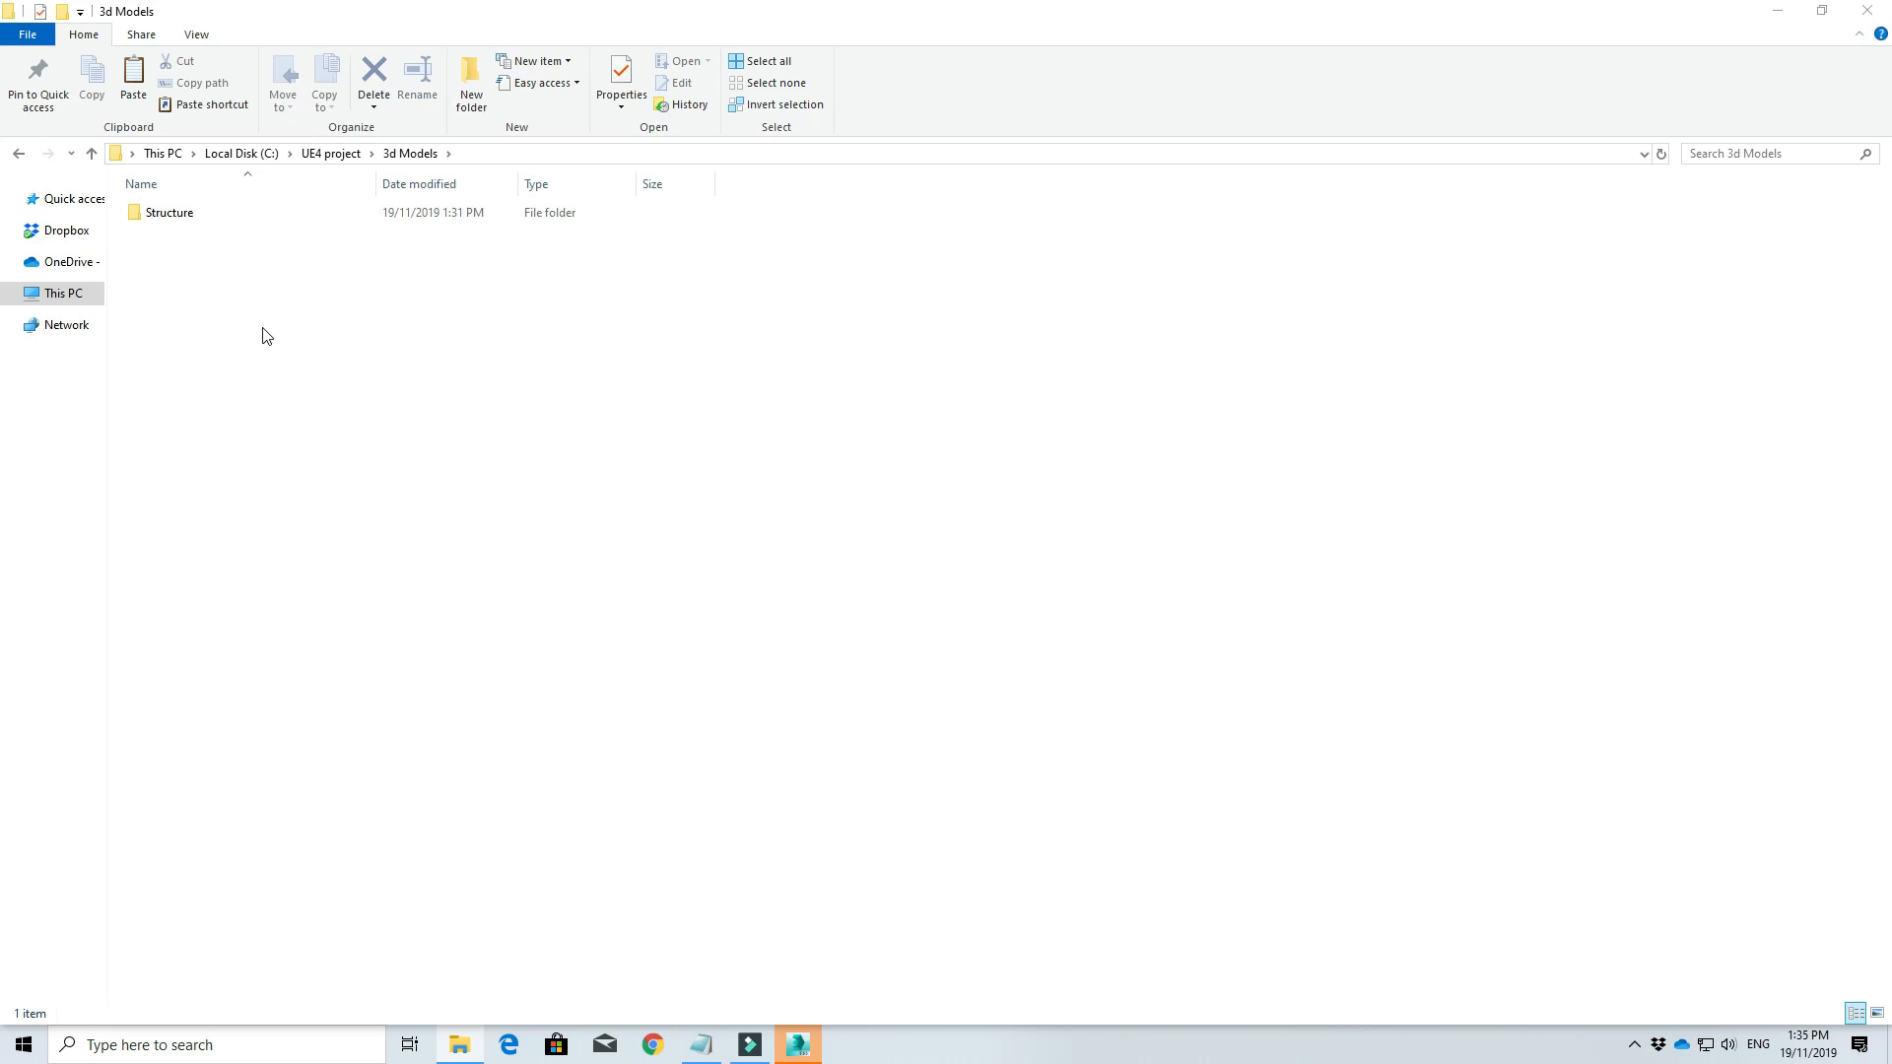
{"action": "left_click", "coordinate": [330, 153]}
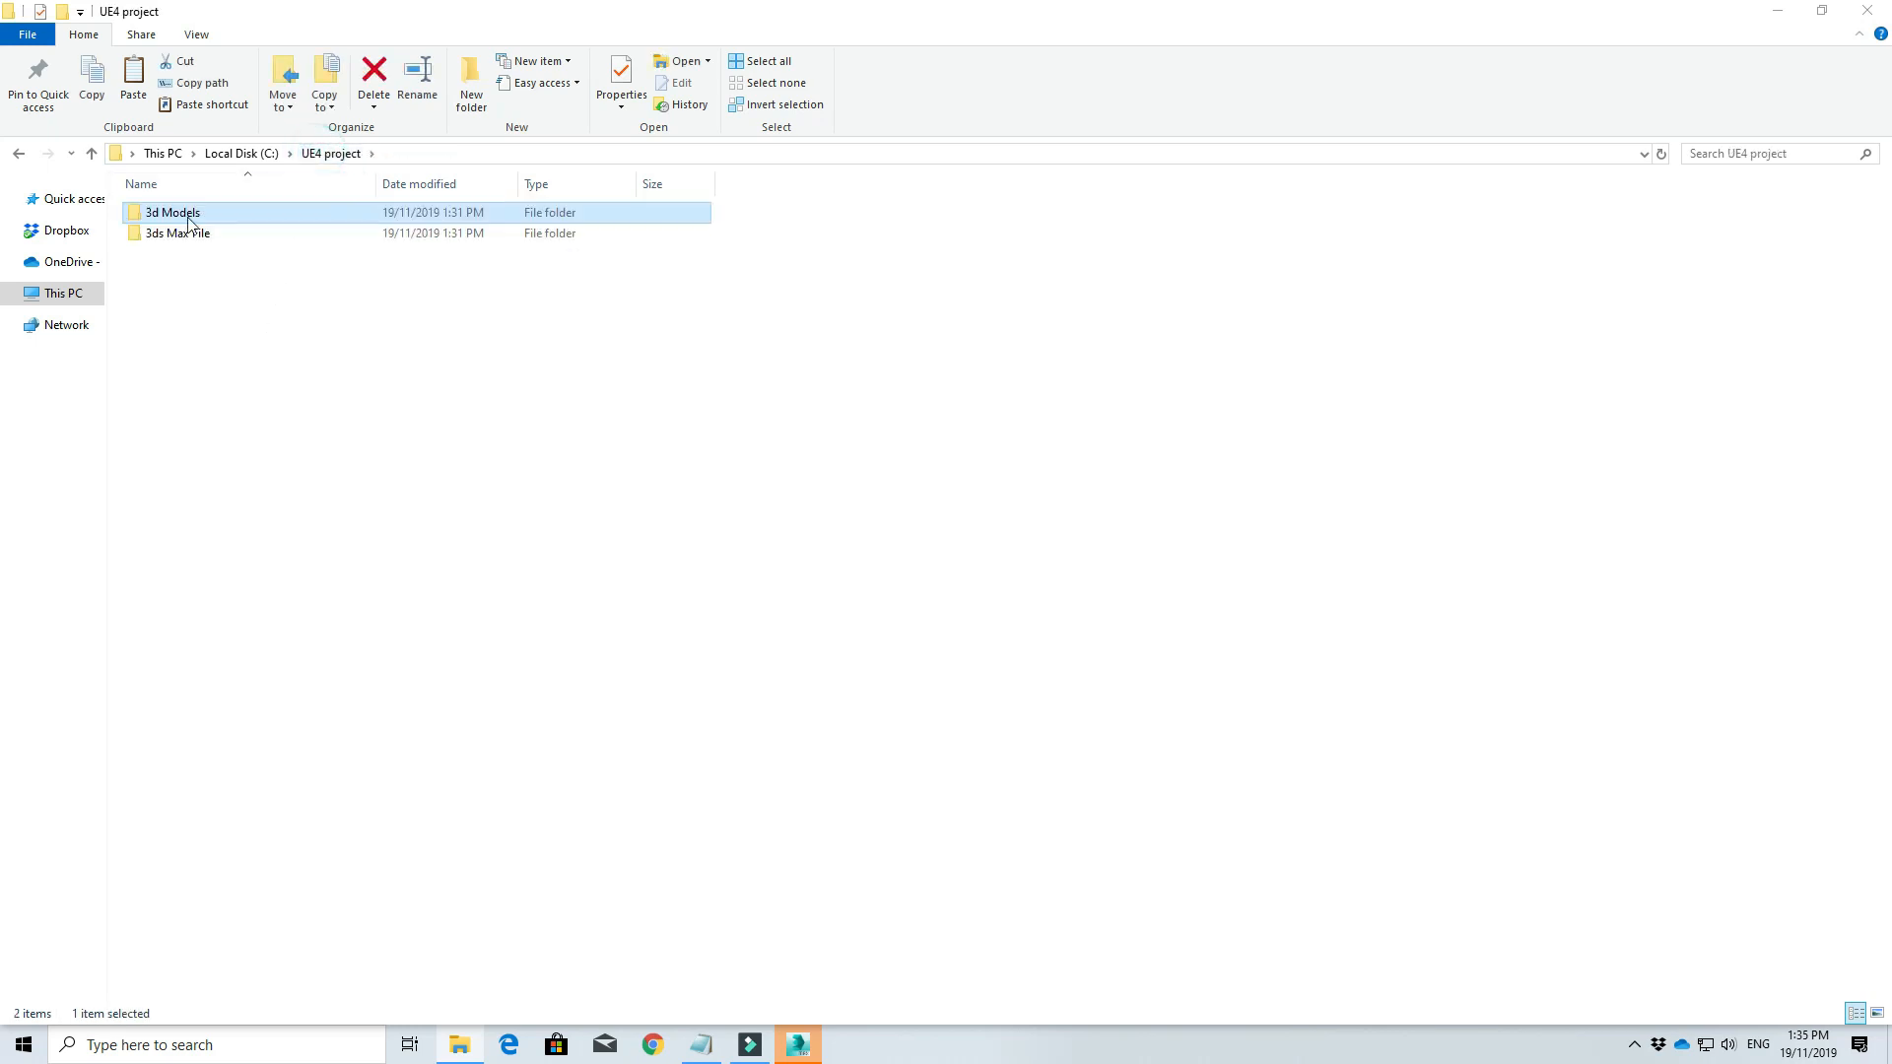
Step: Look at the contents of the Lesson 3.4 folder inside the 3ds Max File folder
{"action": "left_click", "coordinate": [184, 234]}
{"action": "double_click", "coordinate": [183, 235]}
{"action": "double_click", "coordinate": [187, 212]}
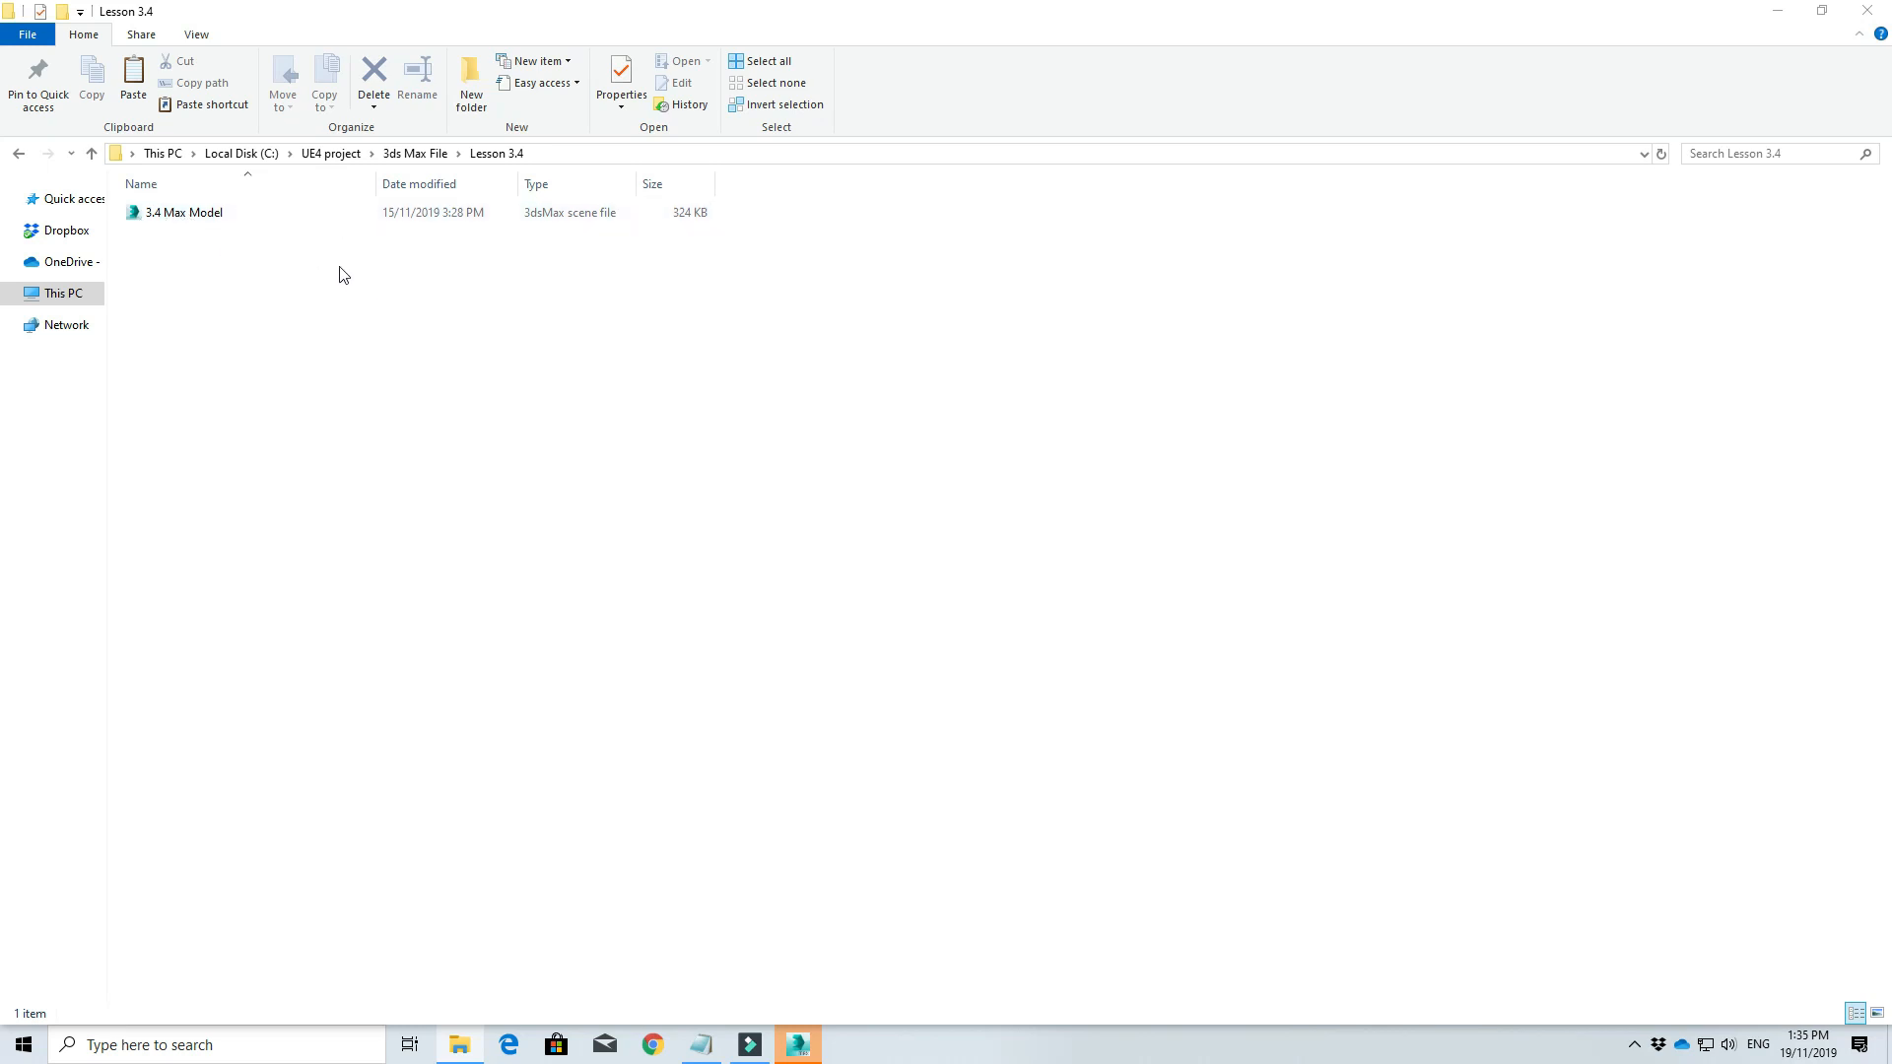
{"action": "left_click", "coordinate": [404, 154]}
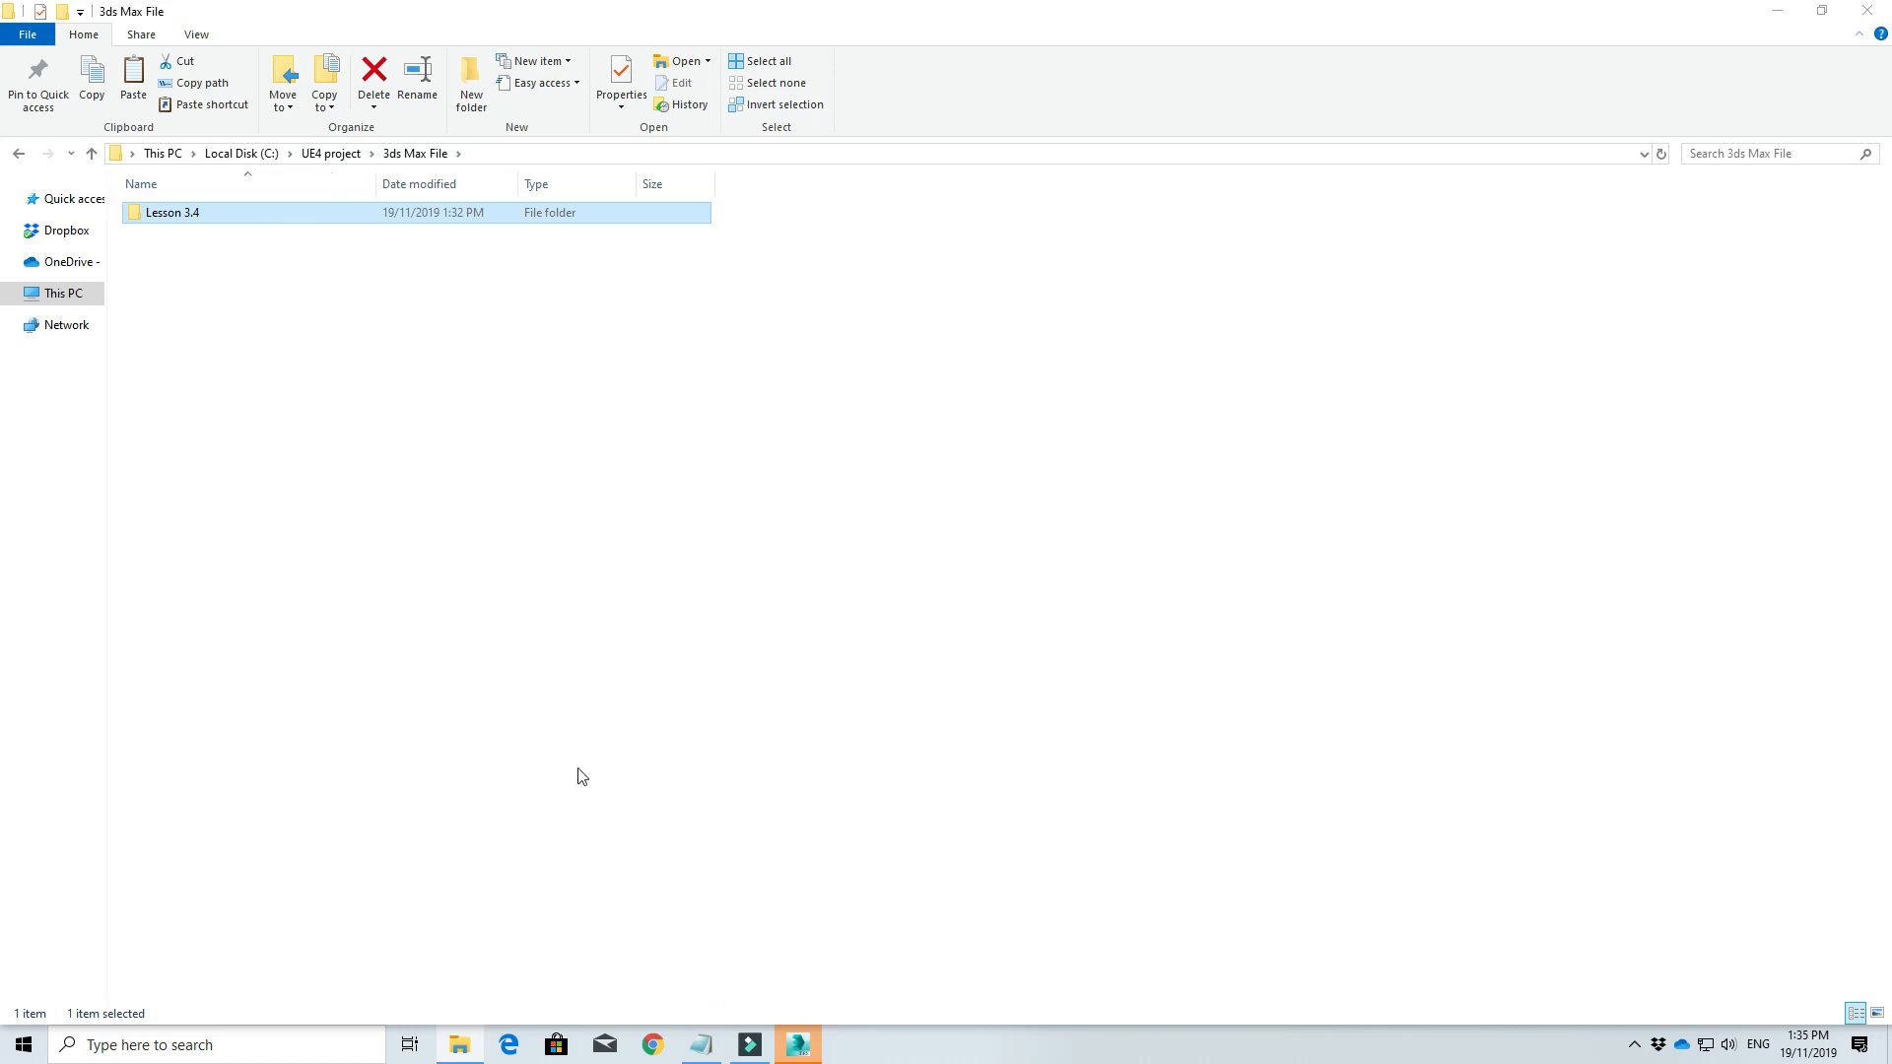
{"action": "double_click", "coordinate": [314, 216]}
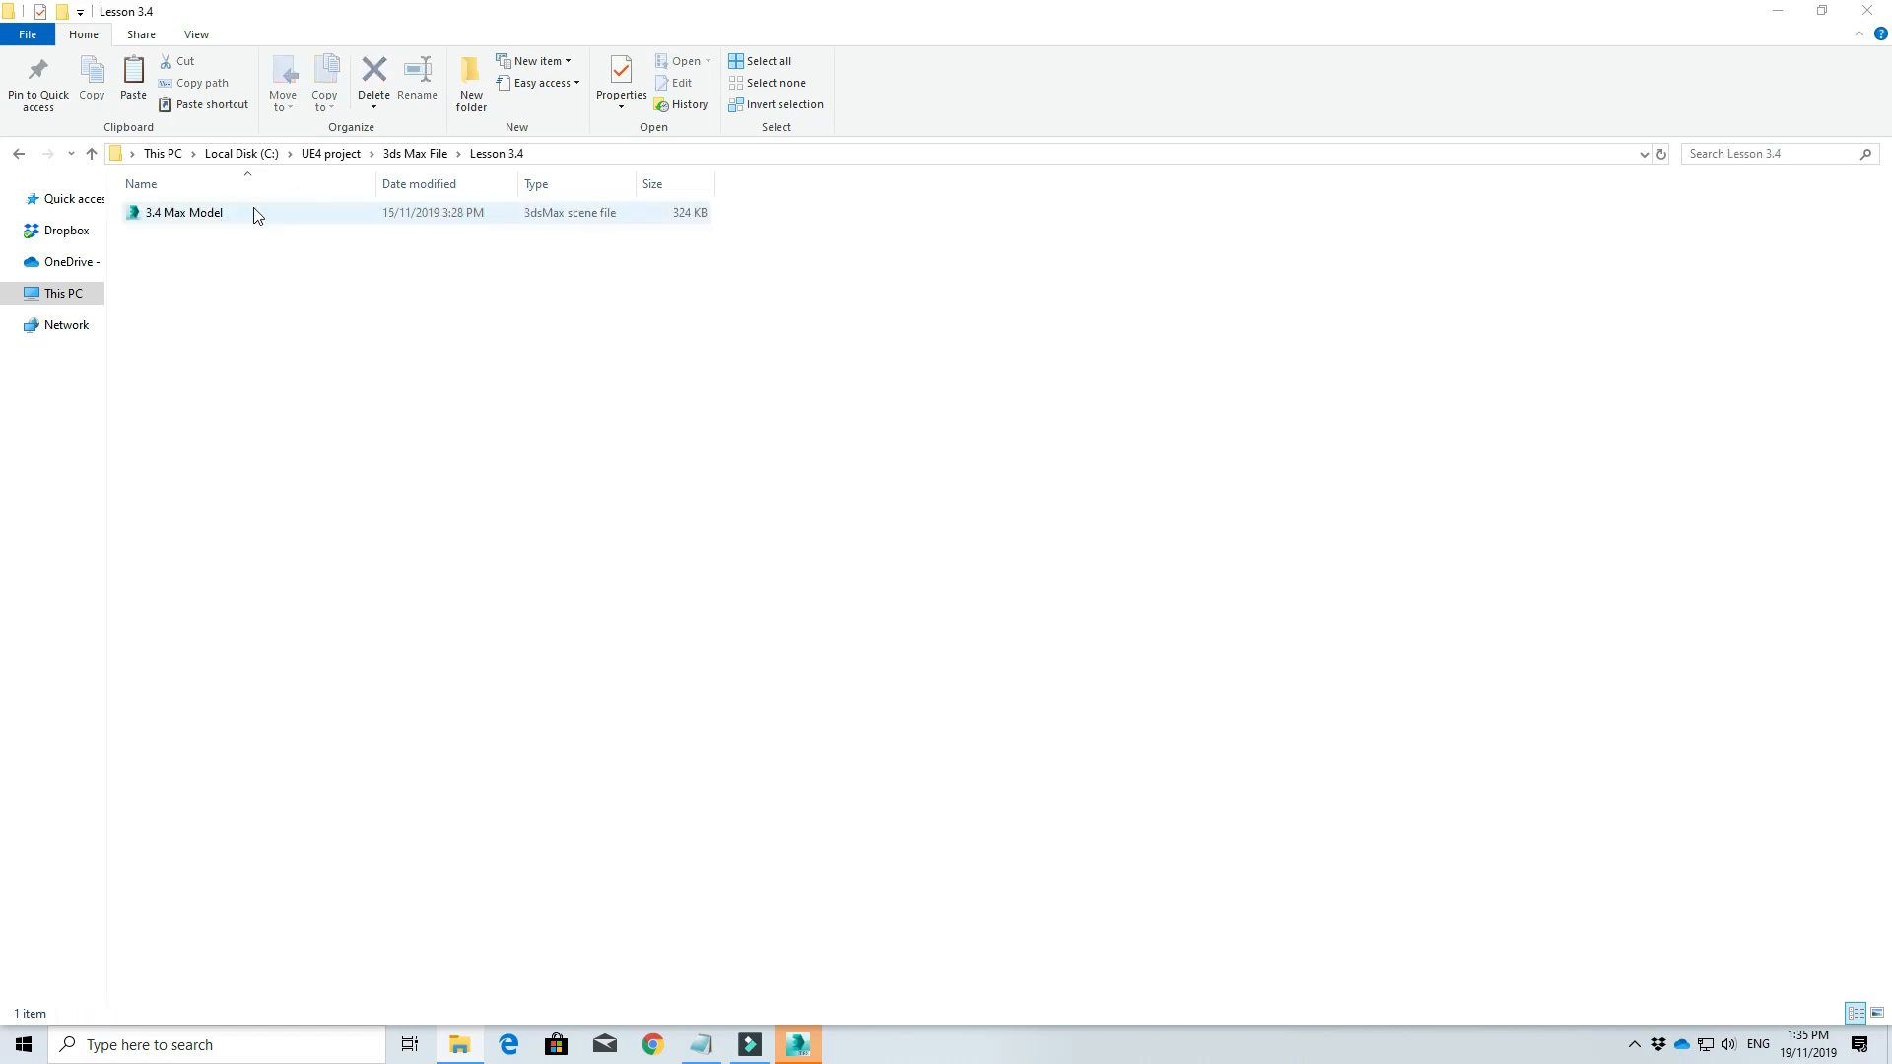
Step: Open the Black_Door 3ds Max scene file from the door folder under UE4 project, 3d Models, Structure
{"action": "left_click", "coordinate": [331, 155]}
{"action": "double_click", "coordinate": [188, 213]}
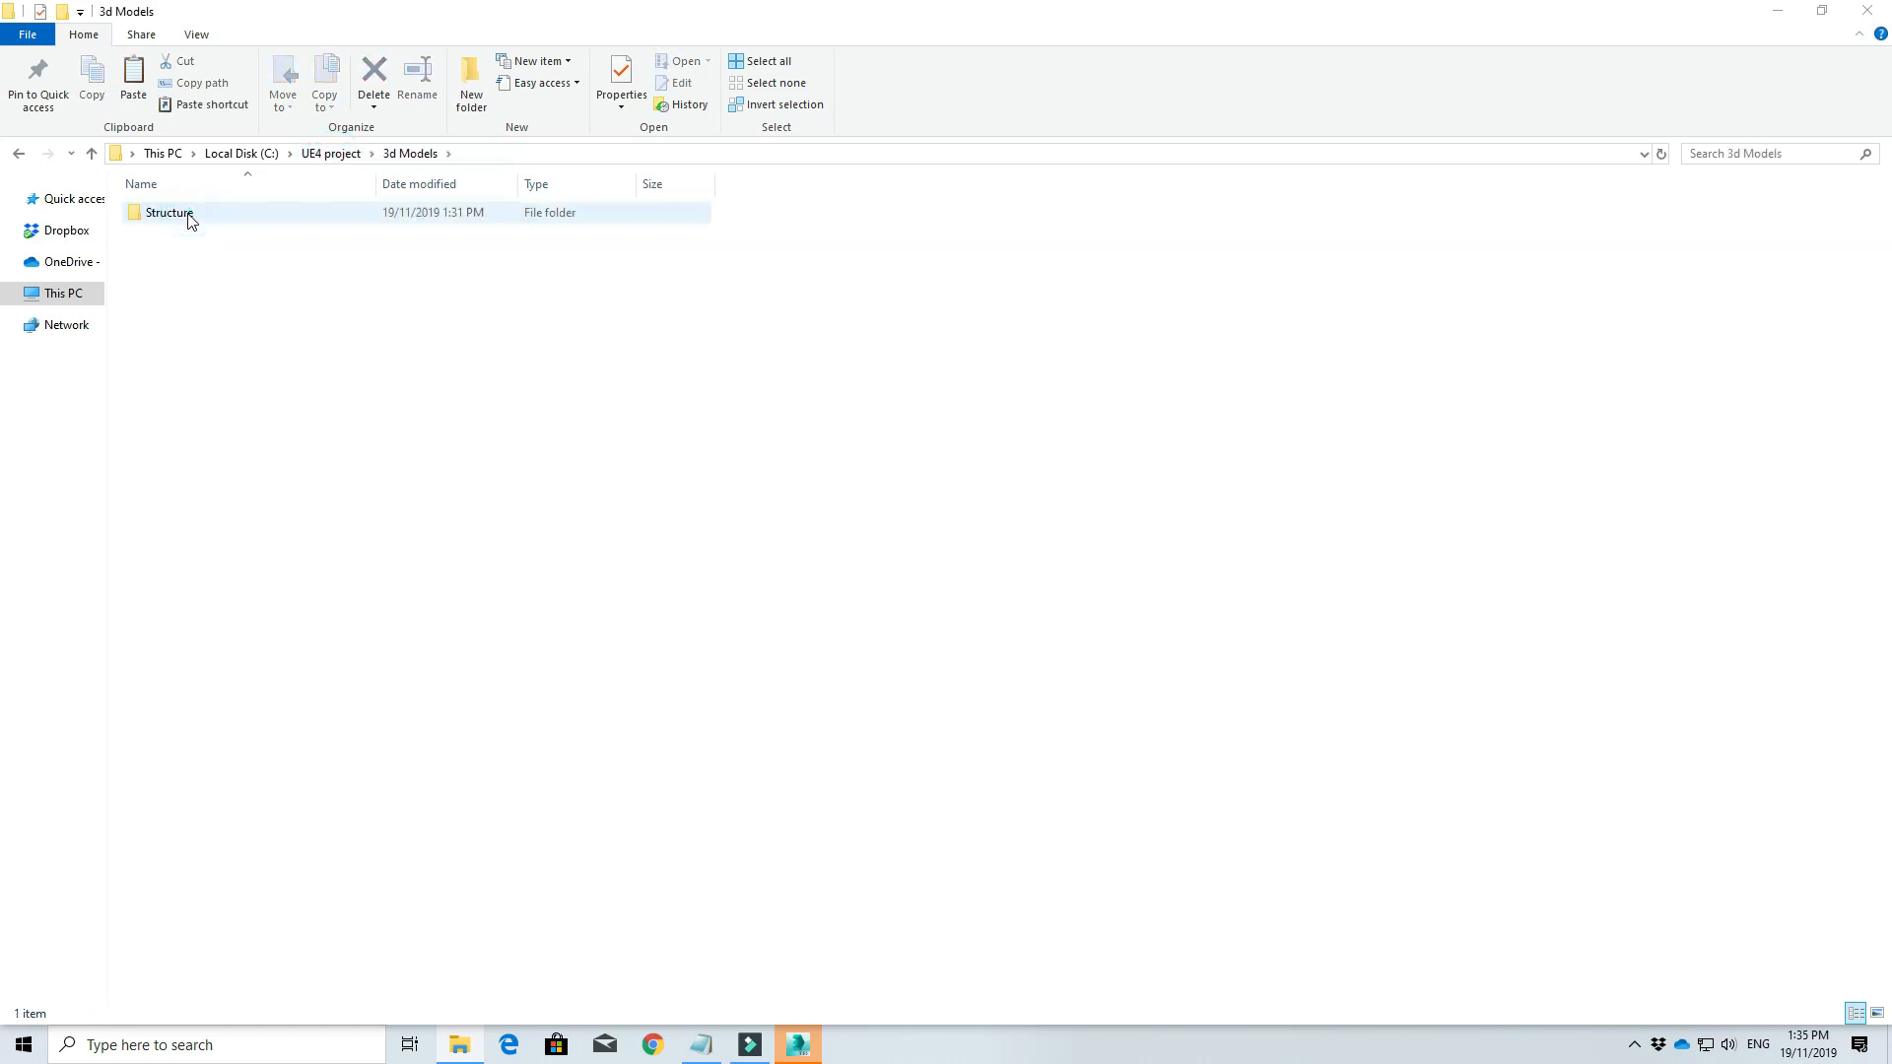
{"action": "double_click", "coordinate": [187, 213]}
{"action": "double_click", "coordinate": [166, 213]}
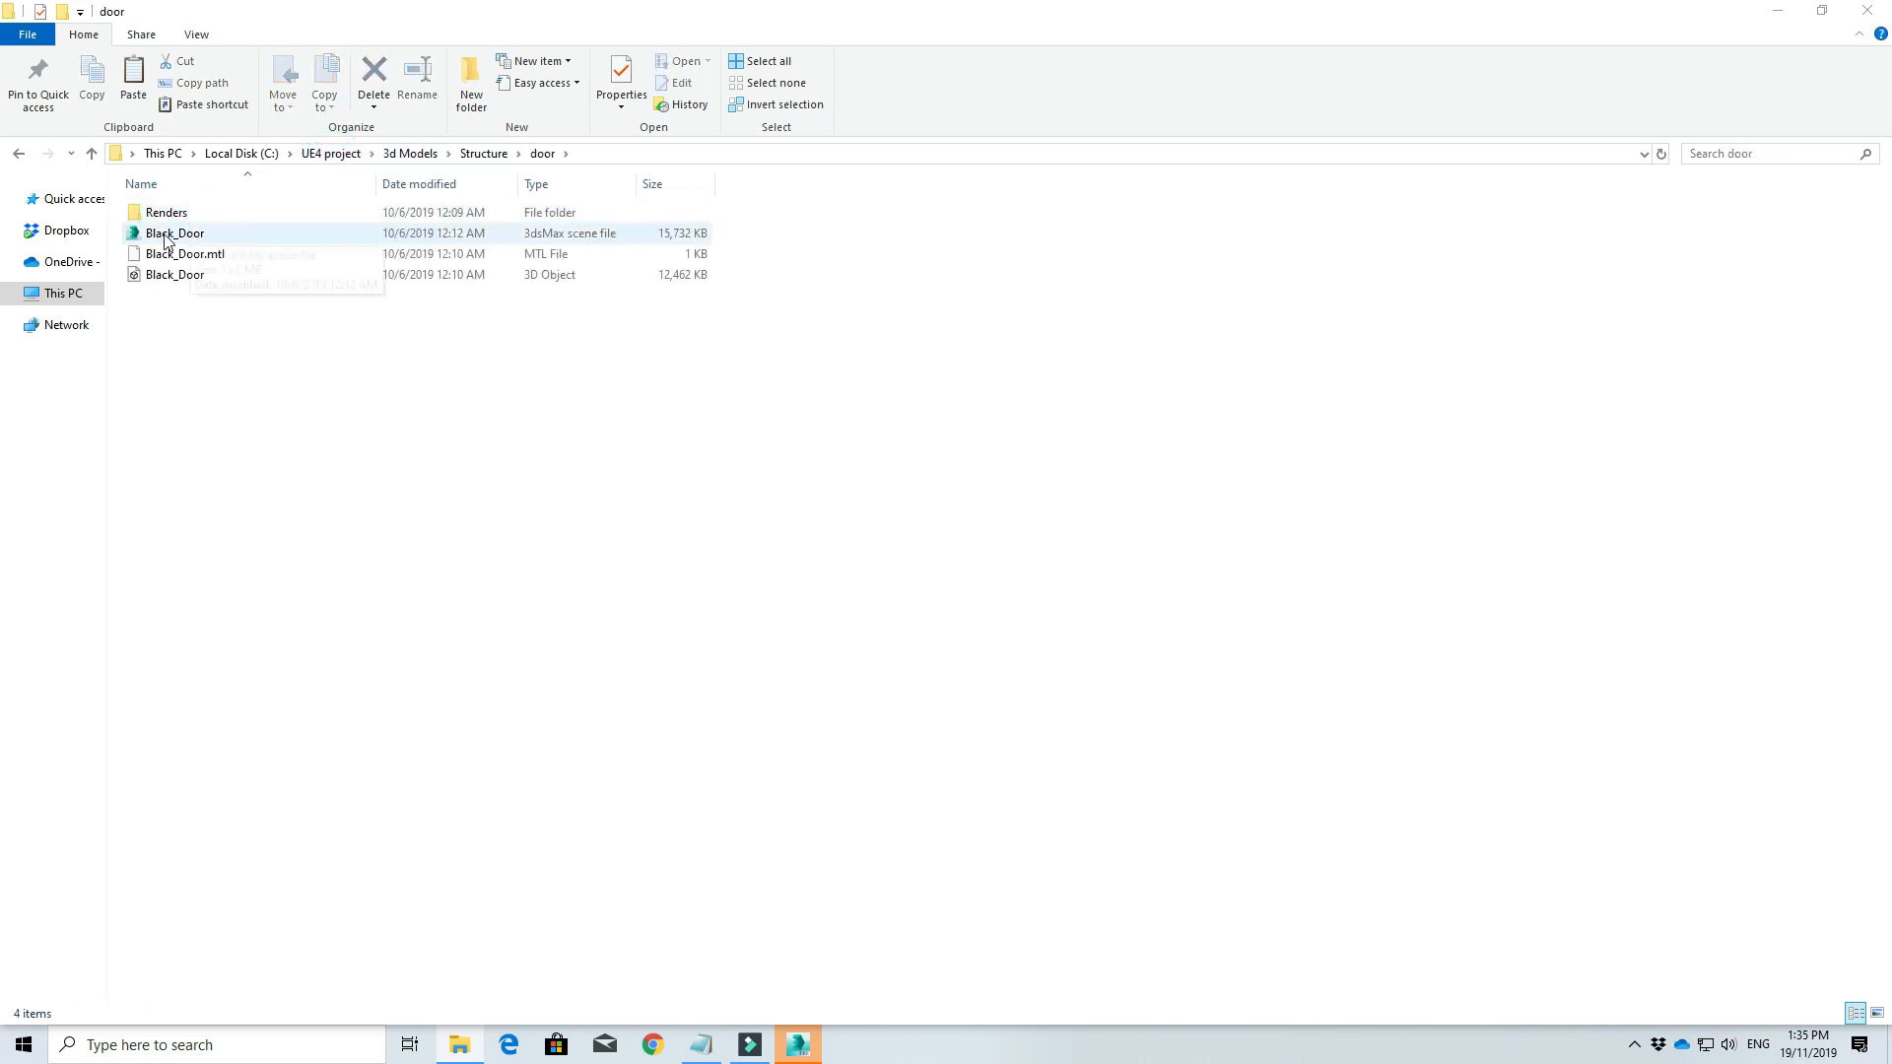
{"action": "double_click", "coordinate": [168, 234]}
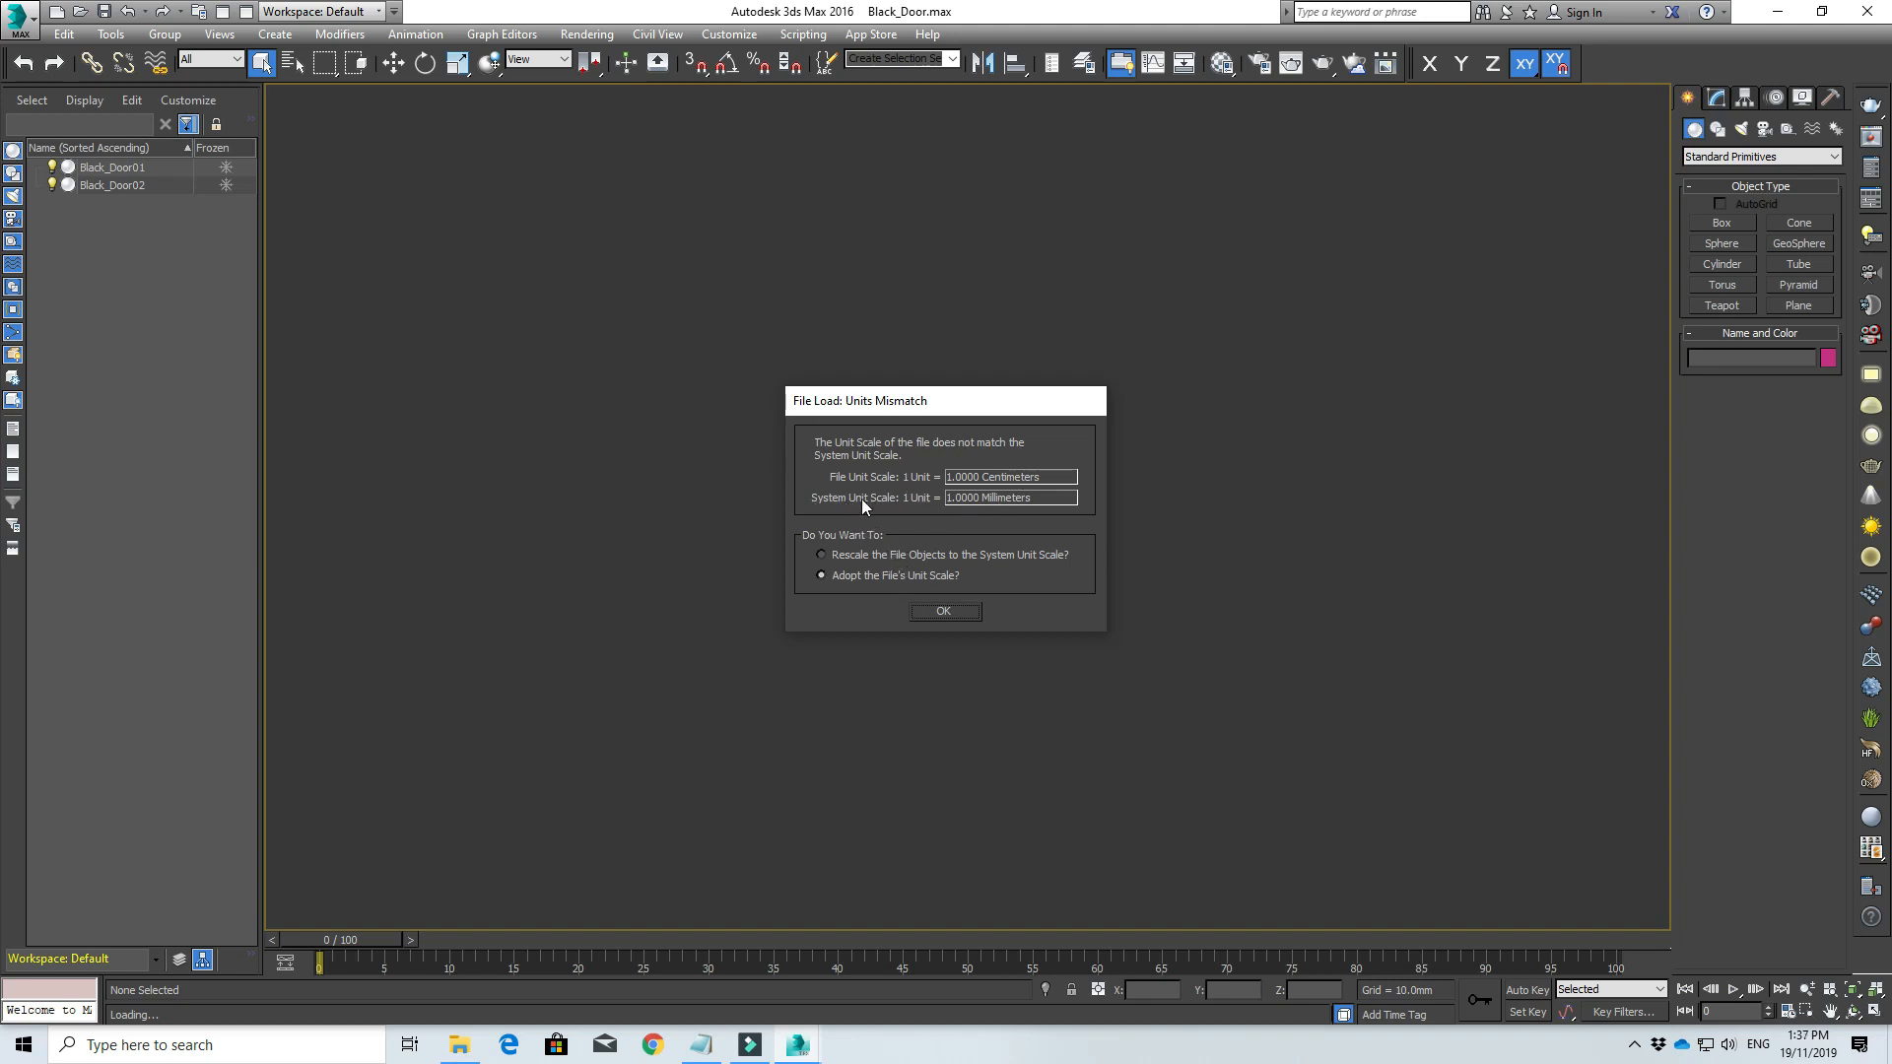
Step: Rescale the file objects to the system unit scale and continue loading despite the missing external files
{"action": "left_click", "coordinate": [839, 558]}
{"action": "left_click", "coordinate": [943, 612]}
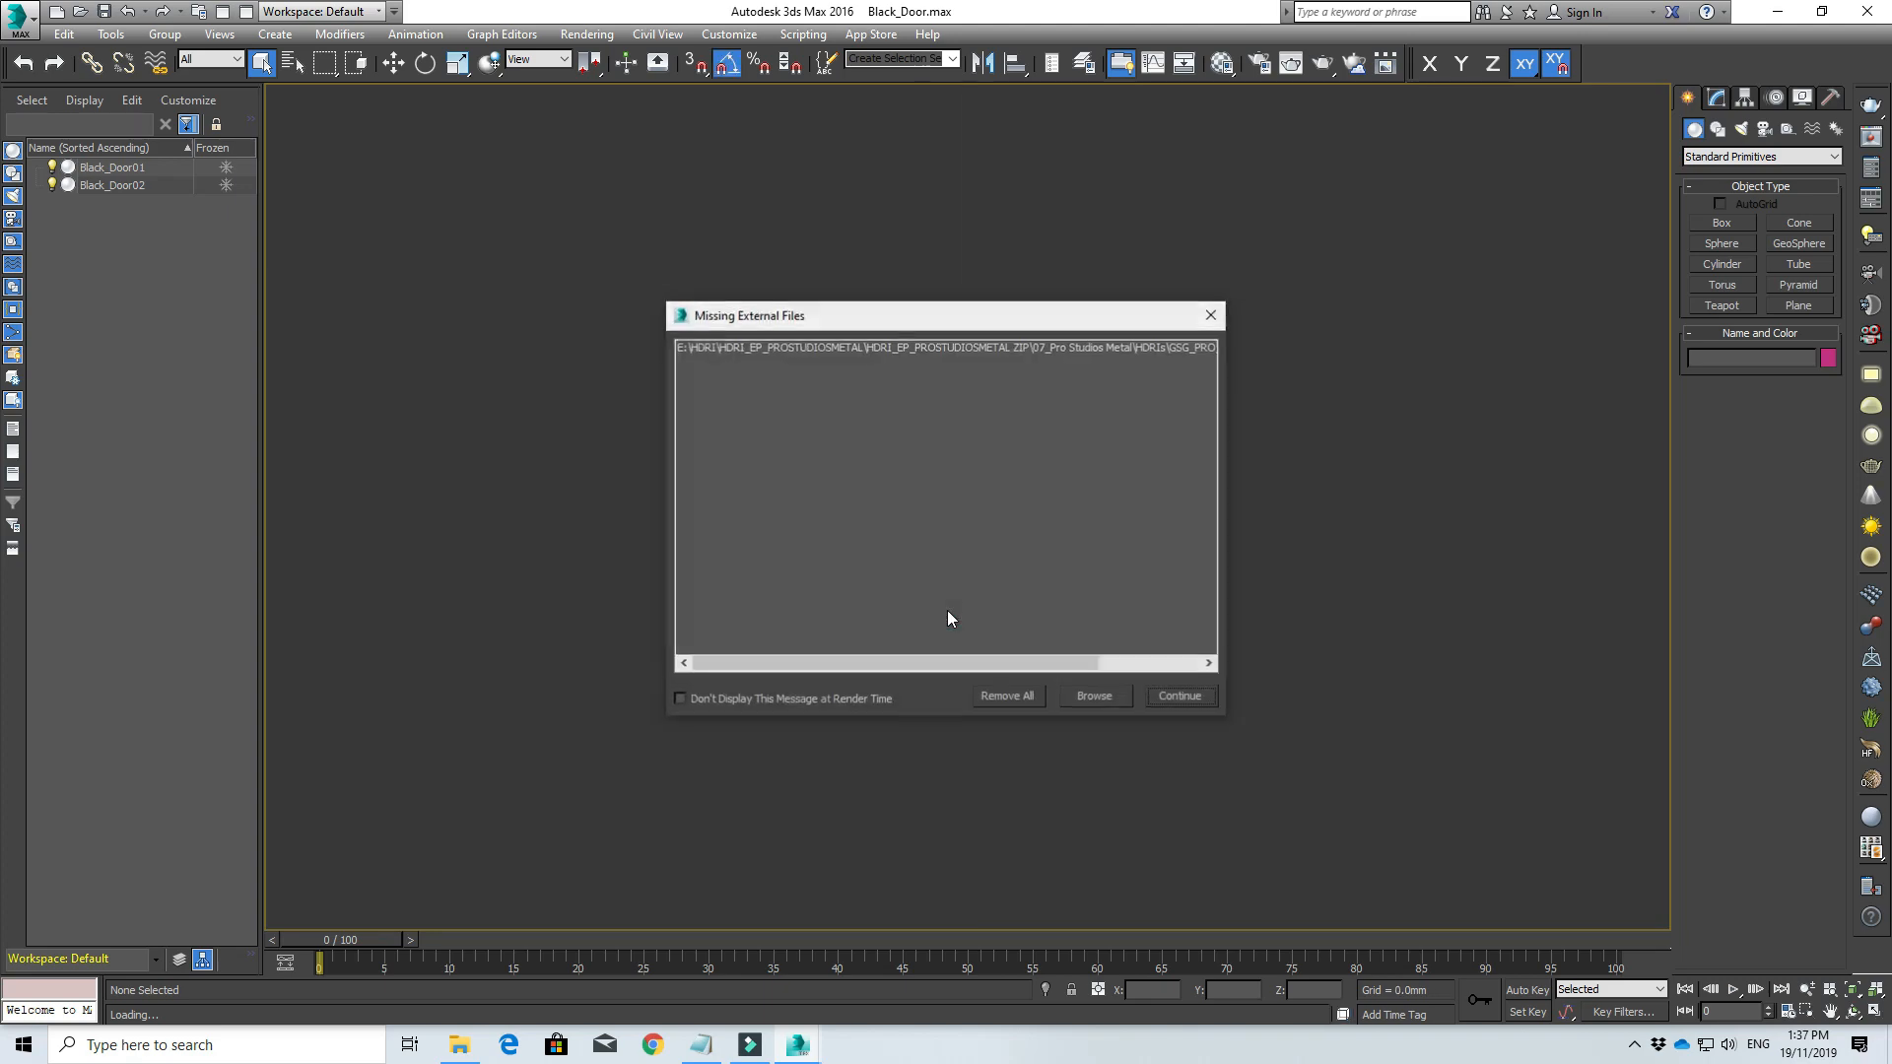
{"action": "left_click", "coordinate": [1191, 699]}
{"action": "left_click", "coordinate": [1101, 596]}
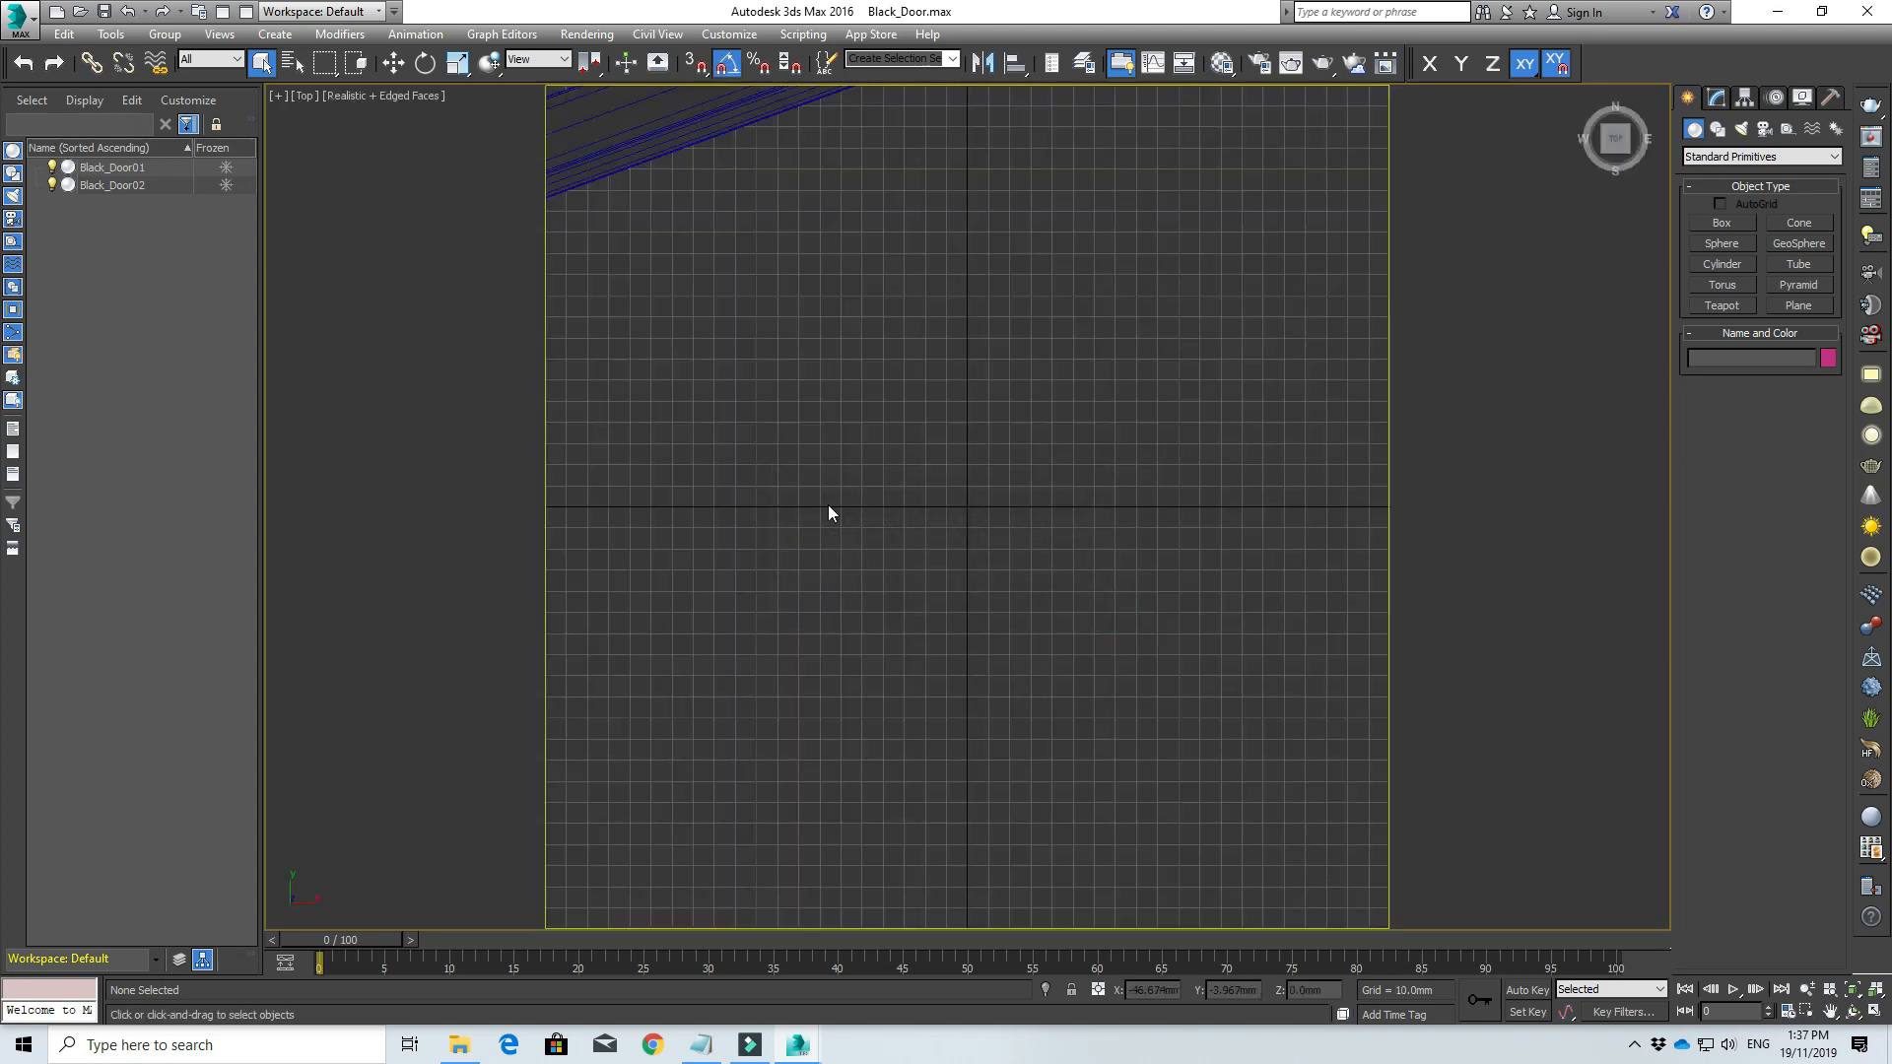
Step: Inspect the two door models from above and in an angled view, and select Black_Door02
{"action": "scroll", "coordinate": [713, 255], "scroll_direction": "down", "scroll_amount": 10}
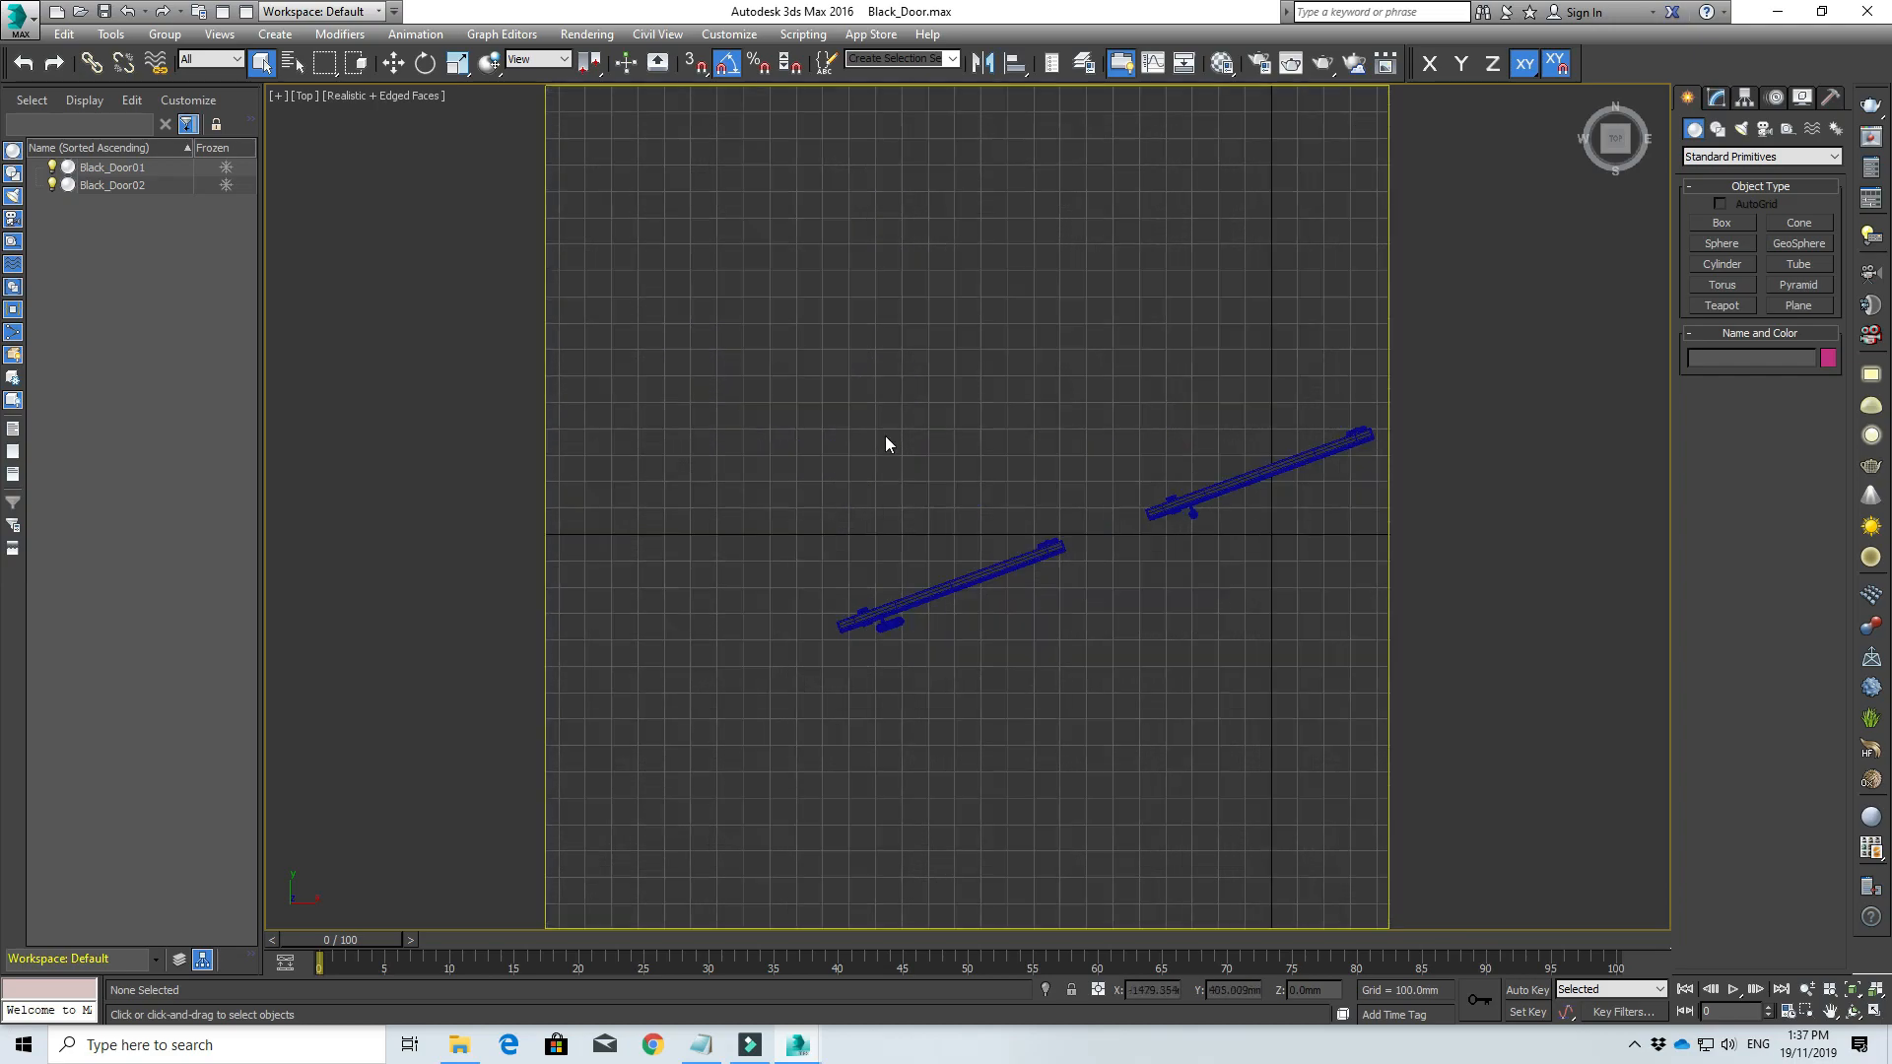
{"action": "scroll", "coordinate": [885, 444], "scroll_direction": "up", "scroll_amount": 5}
{"action": "middle_click_drag", "start_coordinate": [983, 592], "coordinate": [886, 279]}
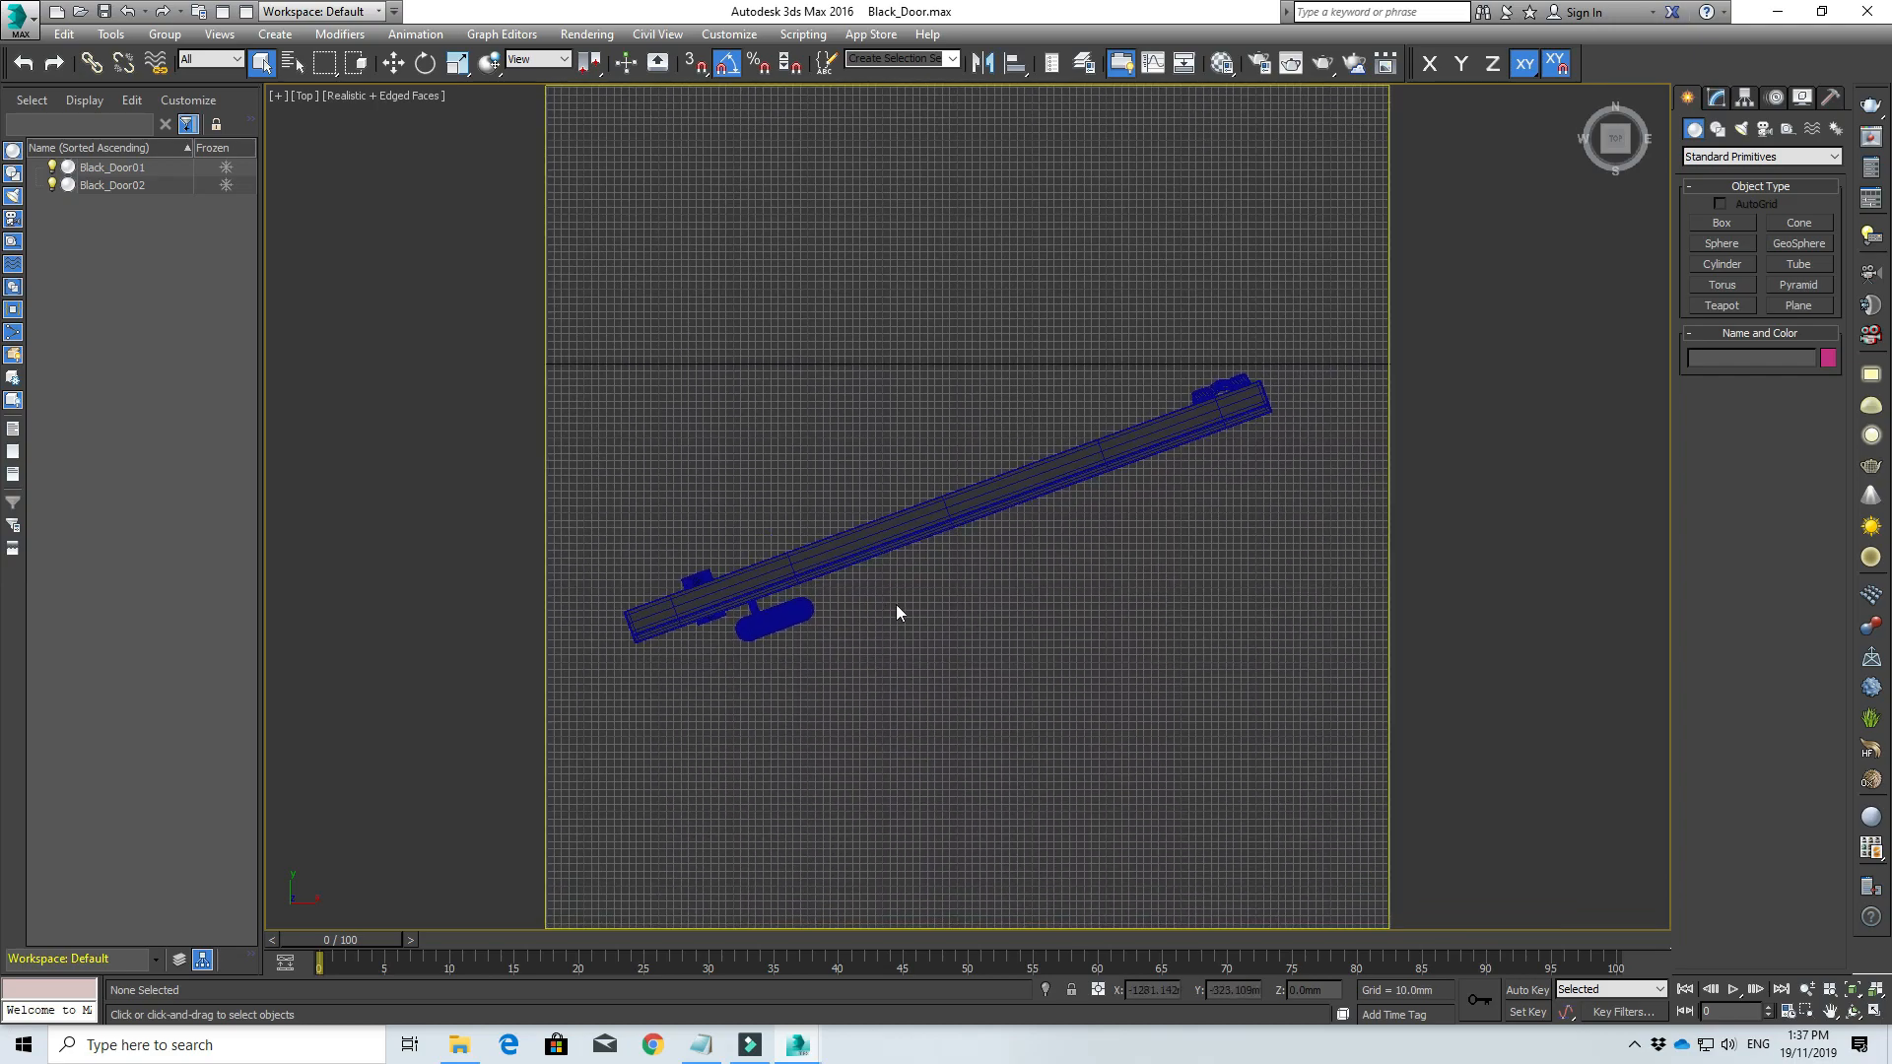
{"action": "middle_click_drag", "start_coordinate": [895, 613], "coordinate": [845, 536], "text": "alt"}
{"action": "scroll", "coordinate": [1030, 506], "scroll_direction": "down", "scroll_amount": 3}
{"action": "middle_click_drag", "start_coordinate": [1030, 506], "coordinate": [650, 485]}
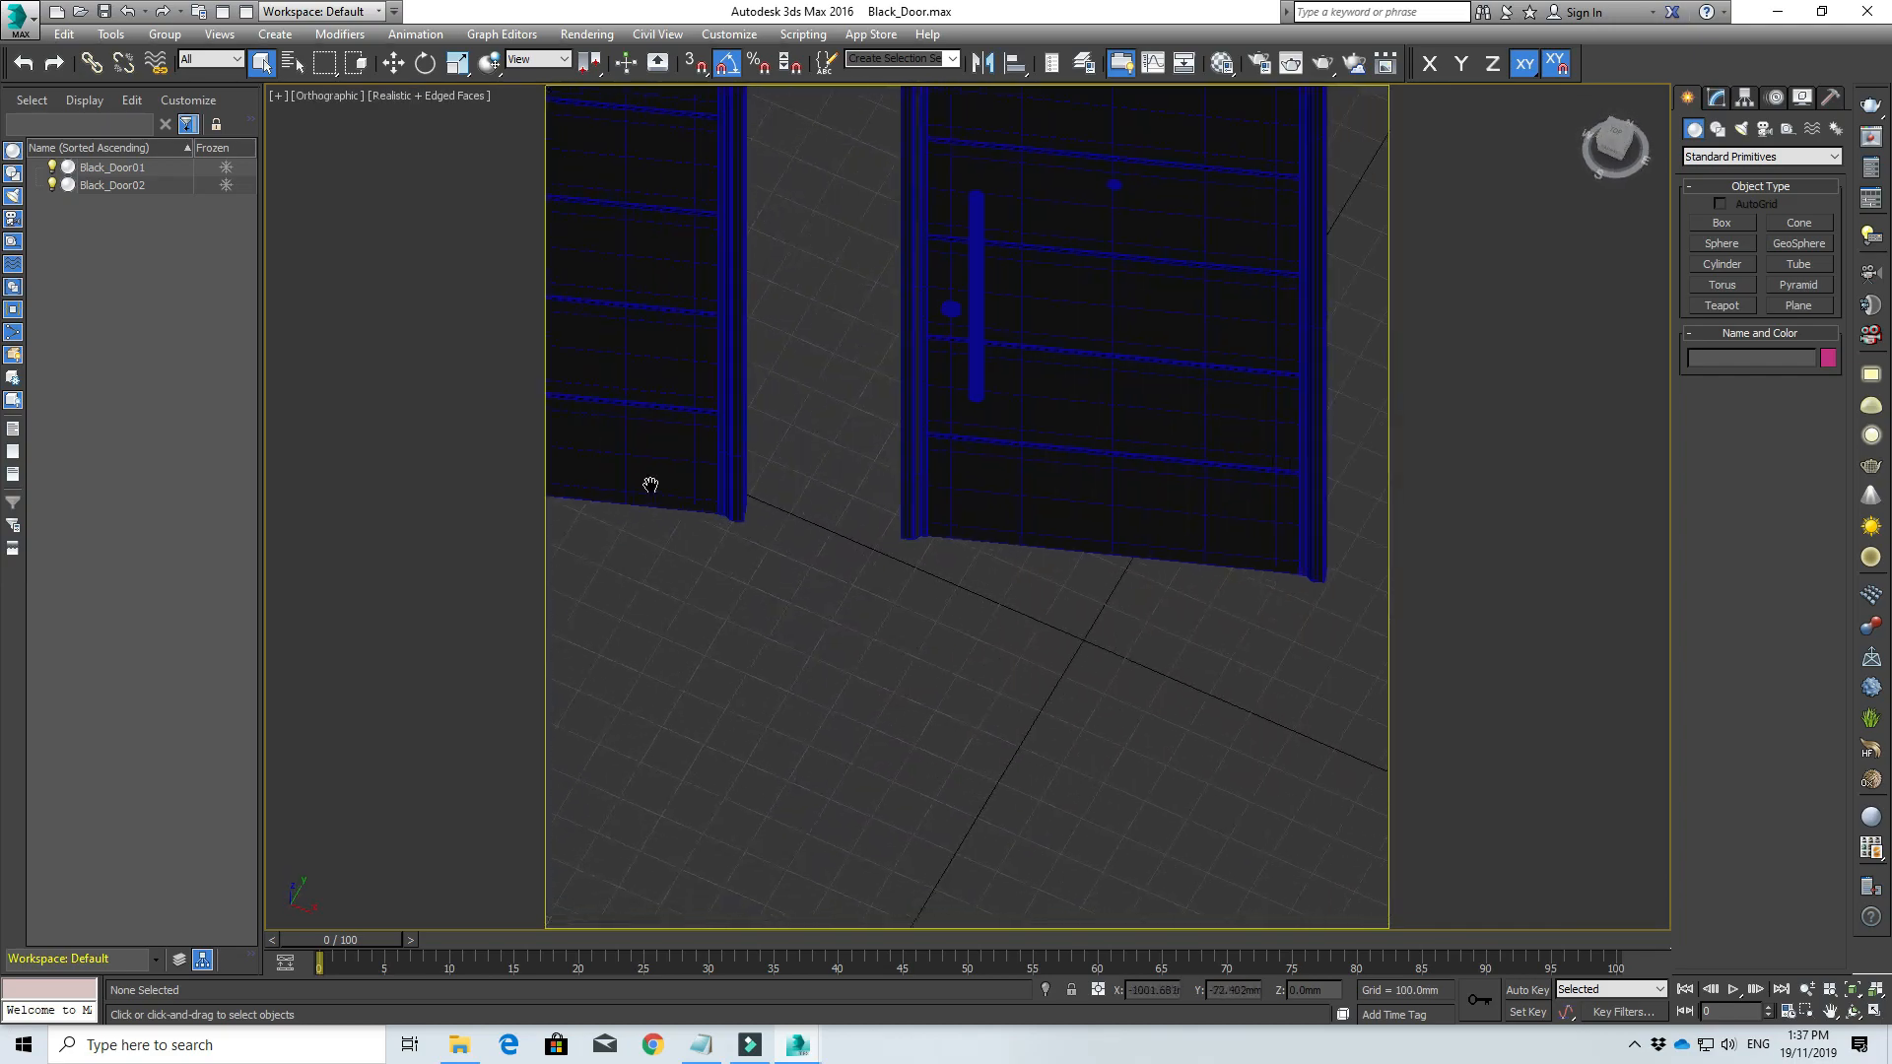
{"action": "scroll", "coordinate": [650, 485], "scroll_direction": "down", "scroll_amount": 3}
{"action": "left_click", "coordinate": [794, 426]}
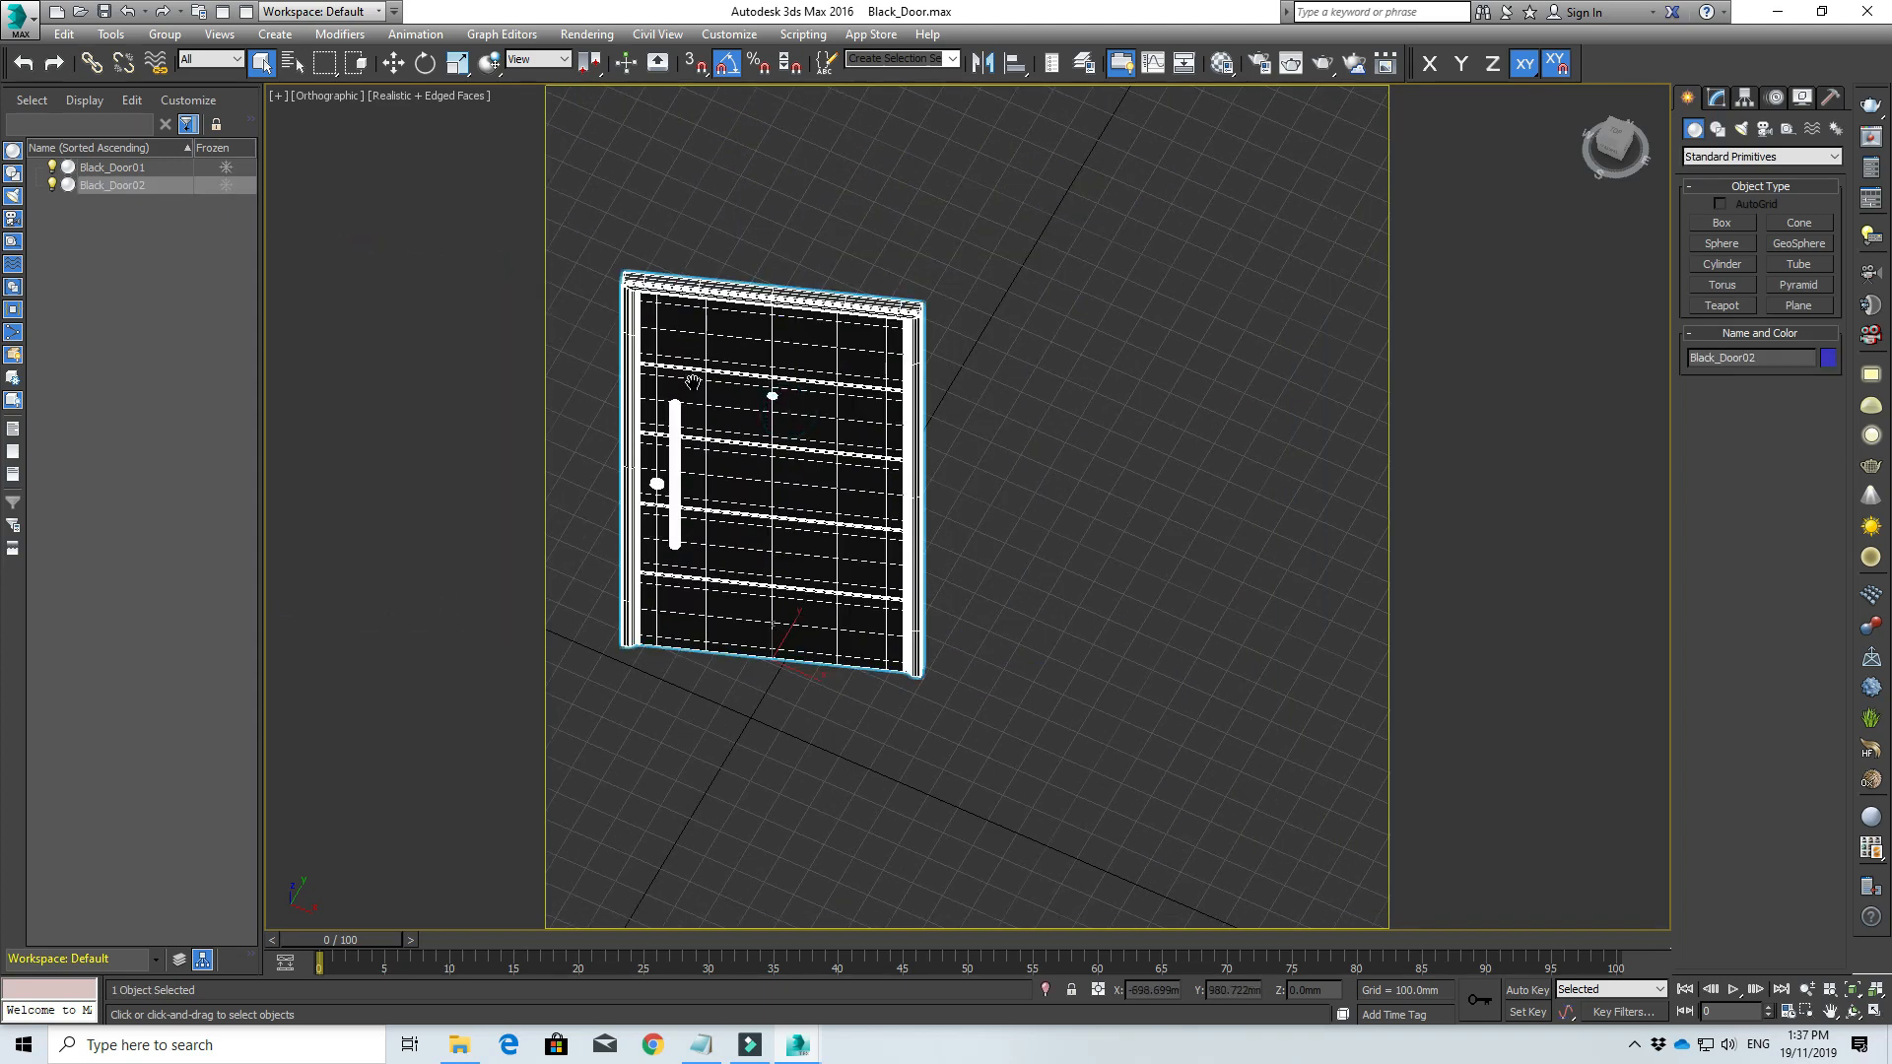
Step: Copy Black_Door02 from the Black_Door scene and paste it into the 3.4 Max Model scene
{"action": "middle_click_drag", "start_coordinate": [693, 383], "coordinate": [1069, 421]}
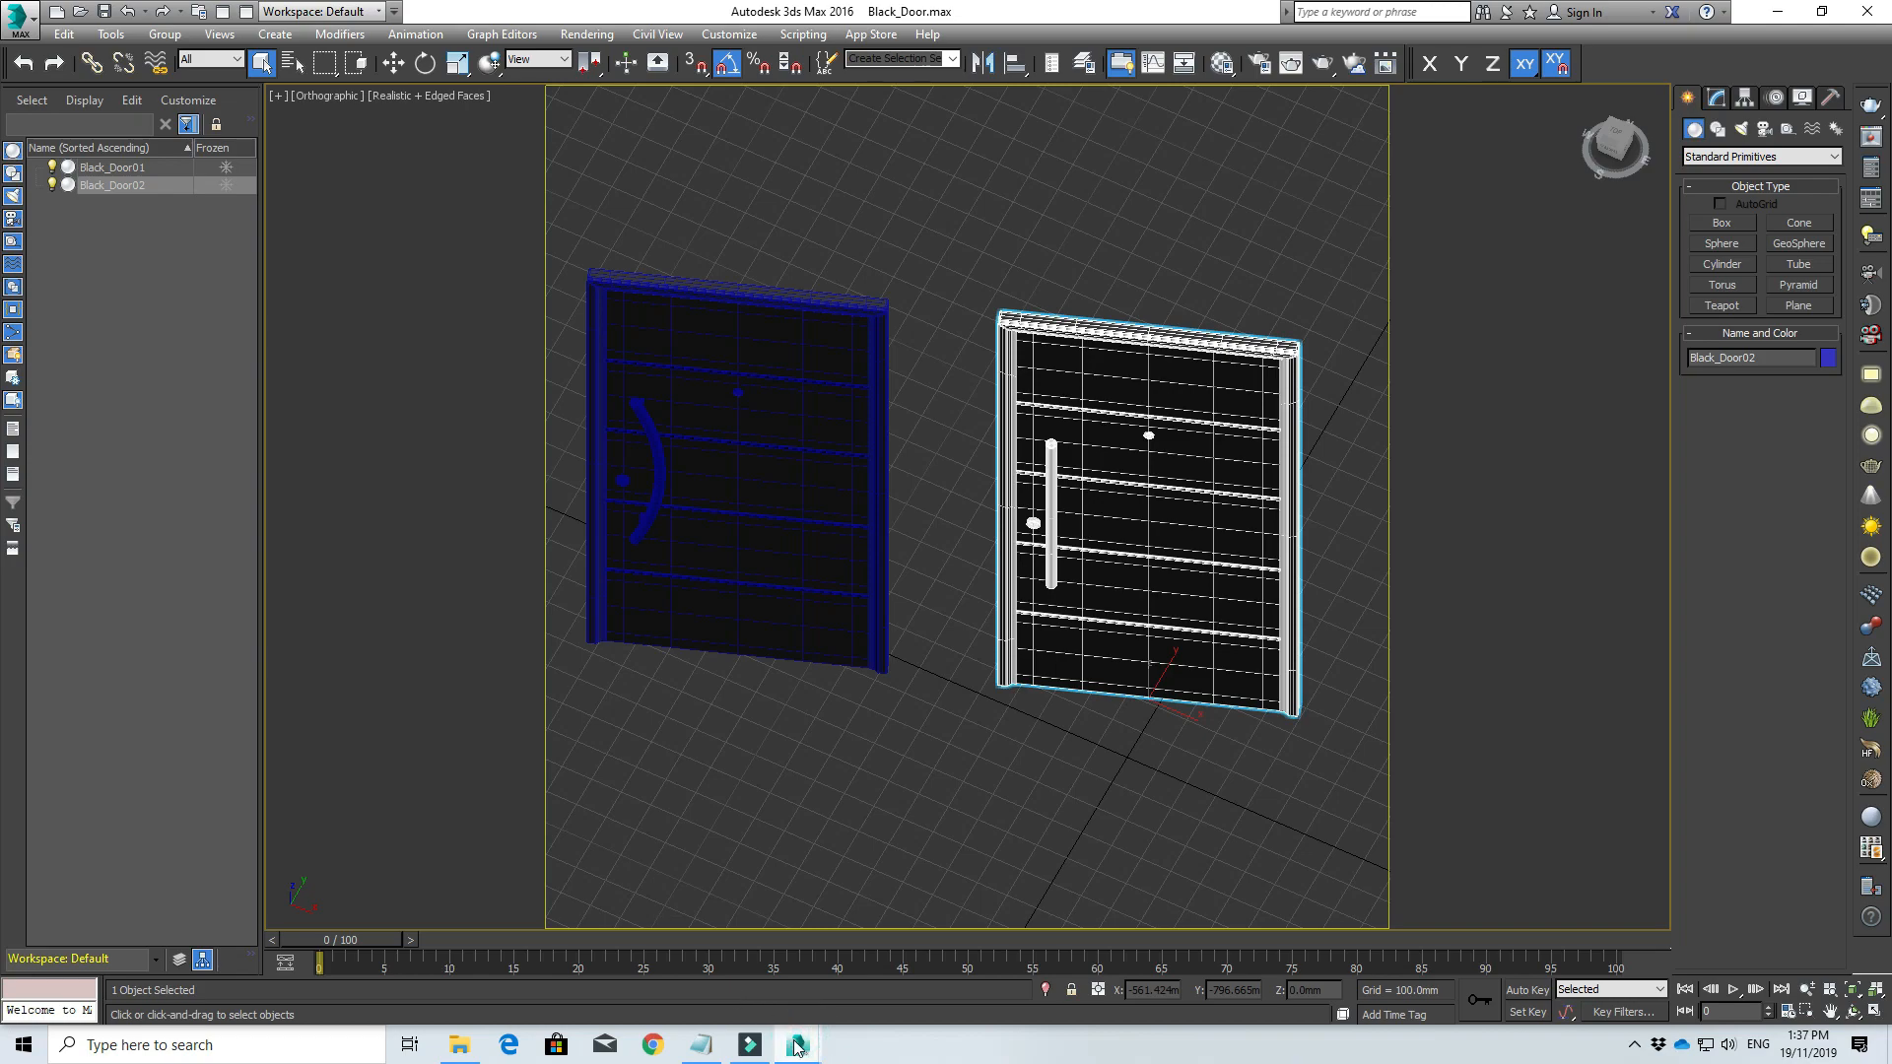
{"action": "mouse_move", "coordinate": [796, 1047]}
{"action": "left_click", "coordinate": [749, 961]}
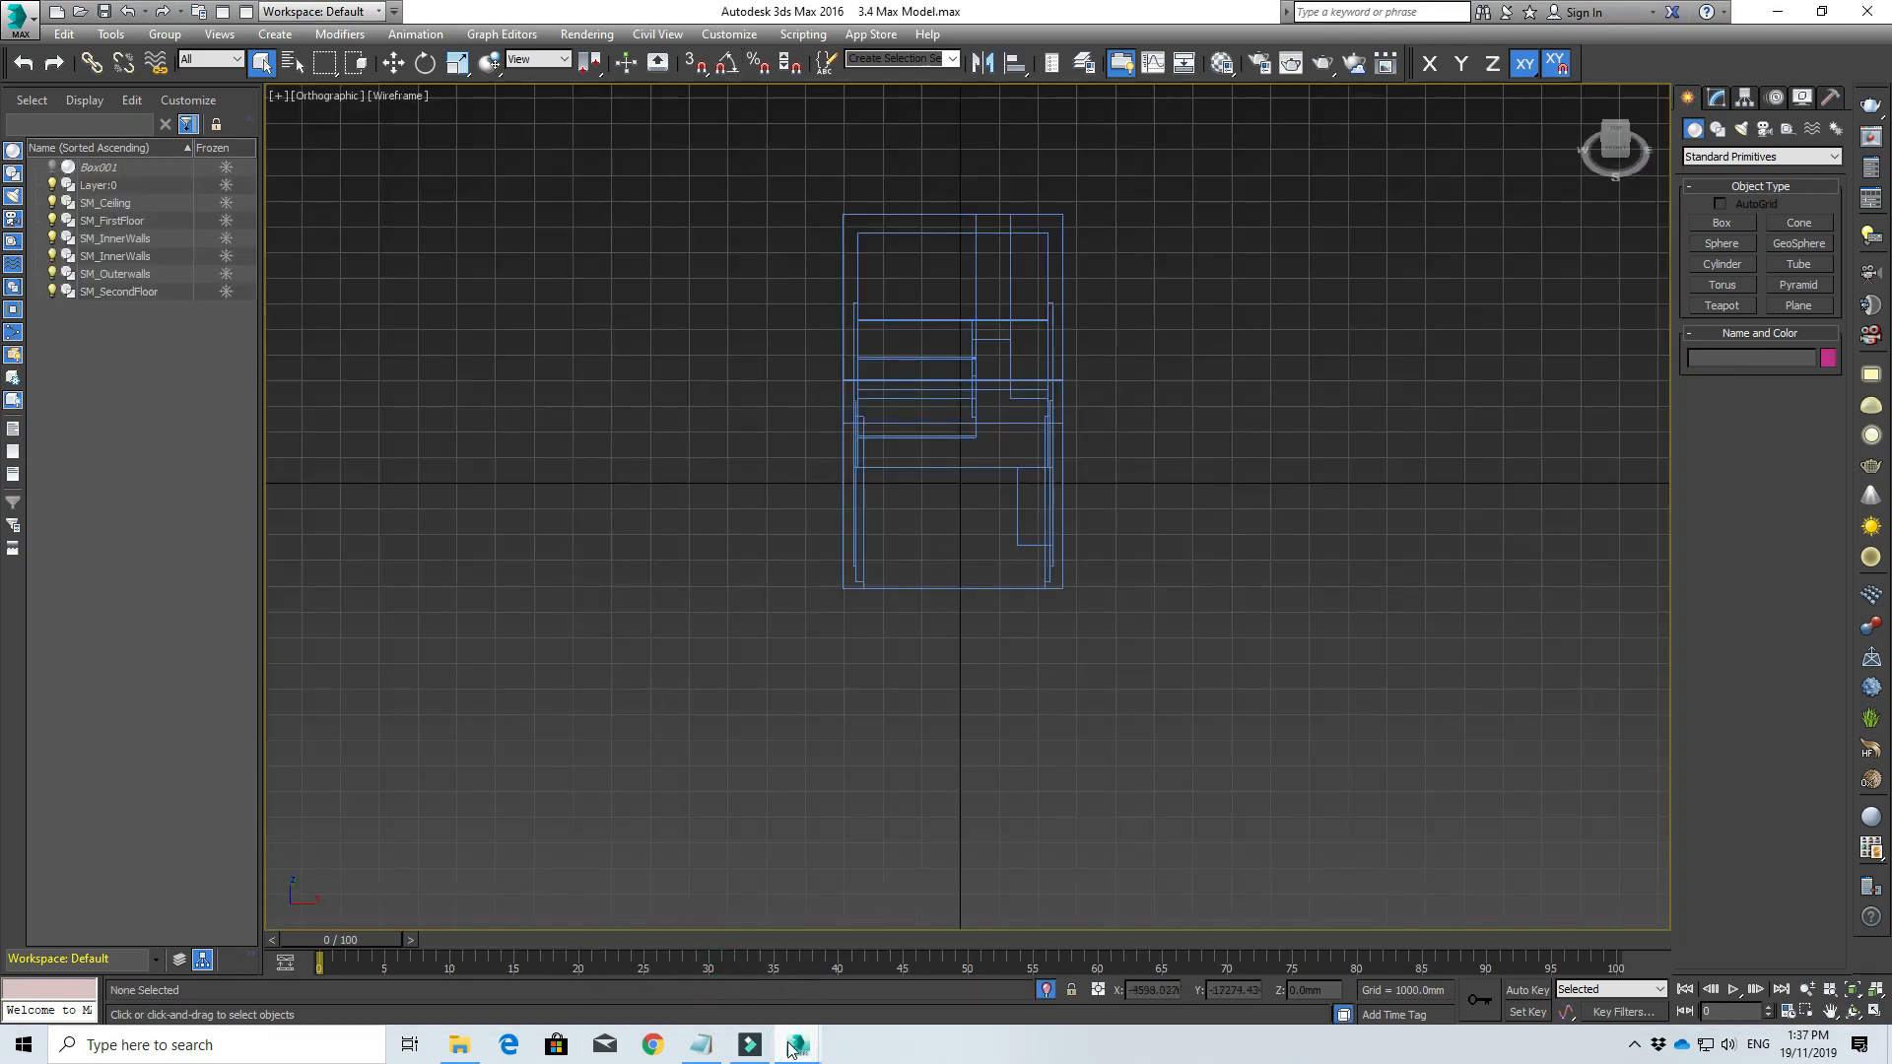
{"action": "left_click", "coordinate": [913, 963]}
{"action": "scroll", "coordinate": [1035, 537], "scroll_direction": "down", "scroll_amount": 3}
{"action": "middle_click_drag", "start_coordinate": [1045, 475], "coordinate": [917, 501]}
{"action": "left_click", "coordinate": [247, 18]}
{"action": "middle_click_drag", "start_coordinate": [962, 451], "coordinate": [896, 617]}
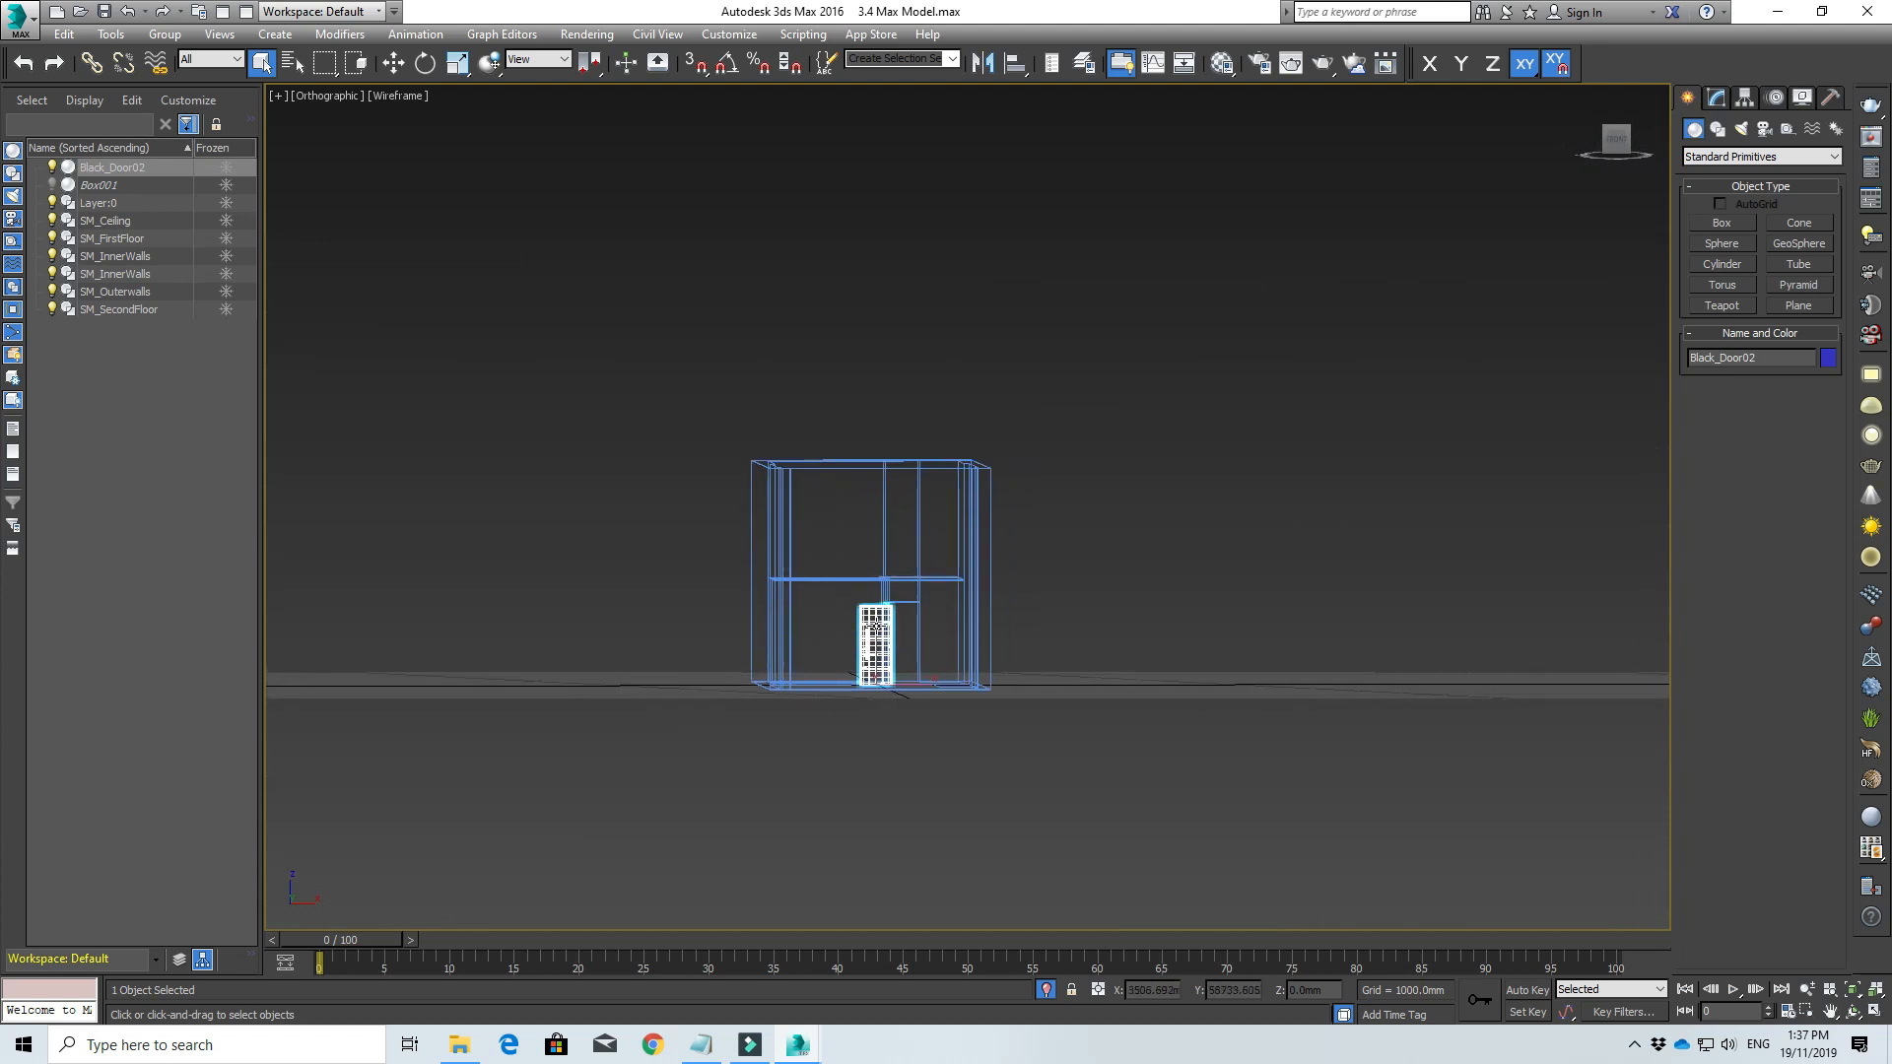
{"action": "scroll", "coordinate": [912, 623], "scroll_direction": "down", "scroll_amount": 2}
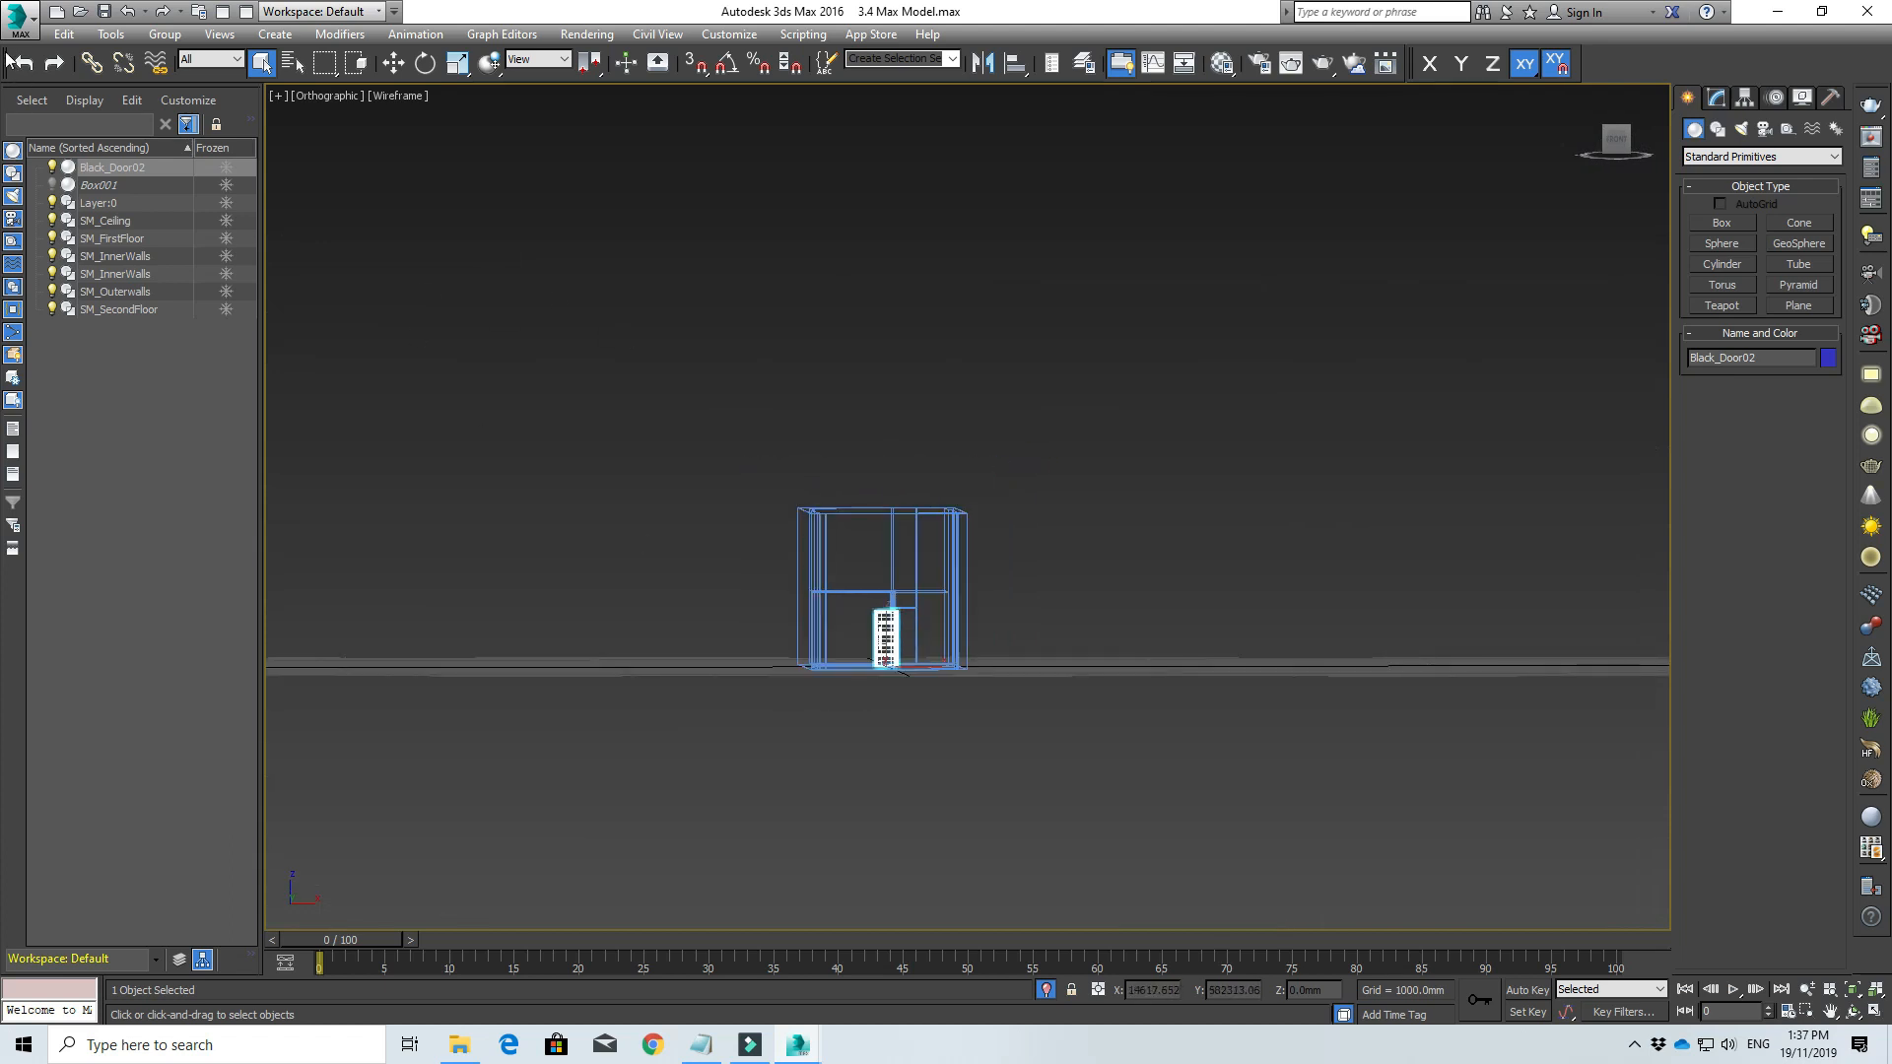
{"action": "left_click", "coordinate": [18, 14]}
{"action": "left_click", "coordinate": [45, 288]}
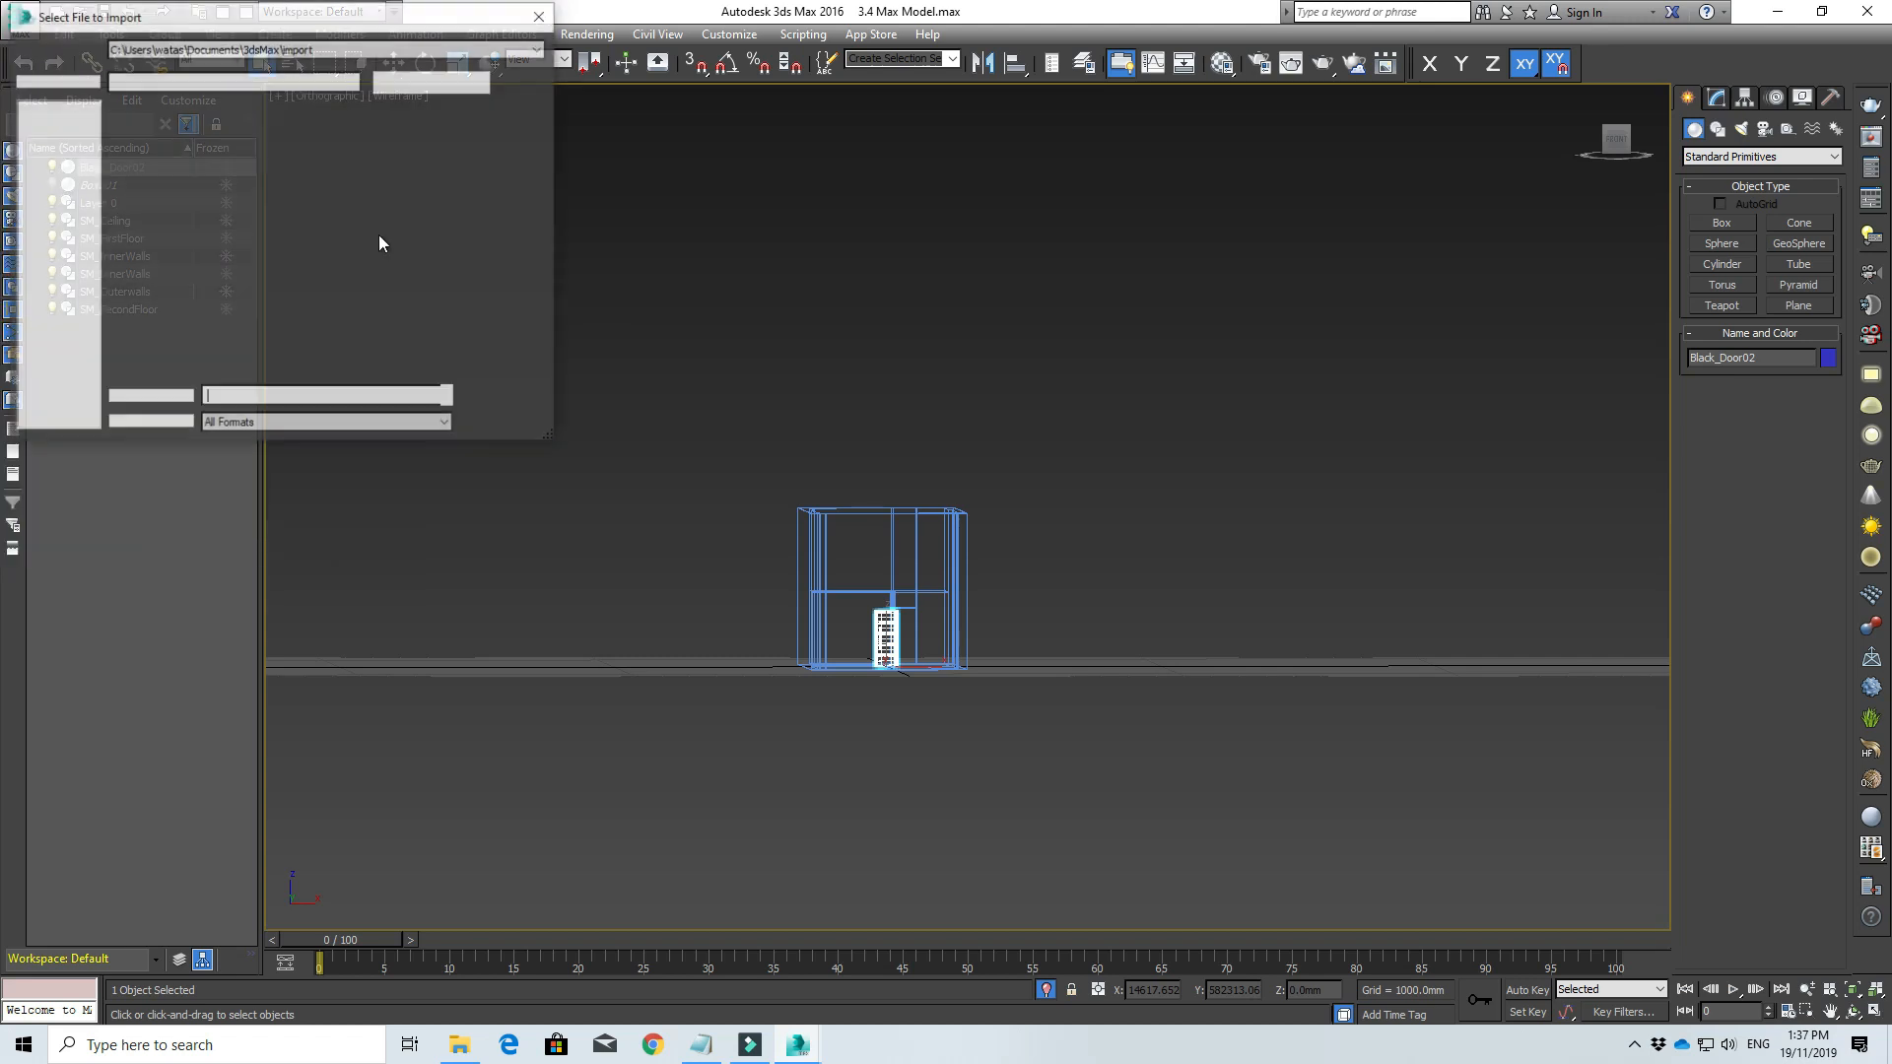
{"action": "left_click", "coordinate": [57, 187]}
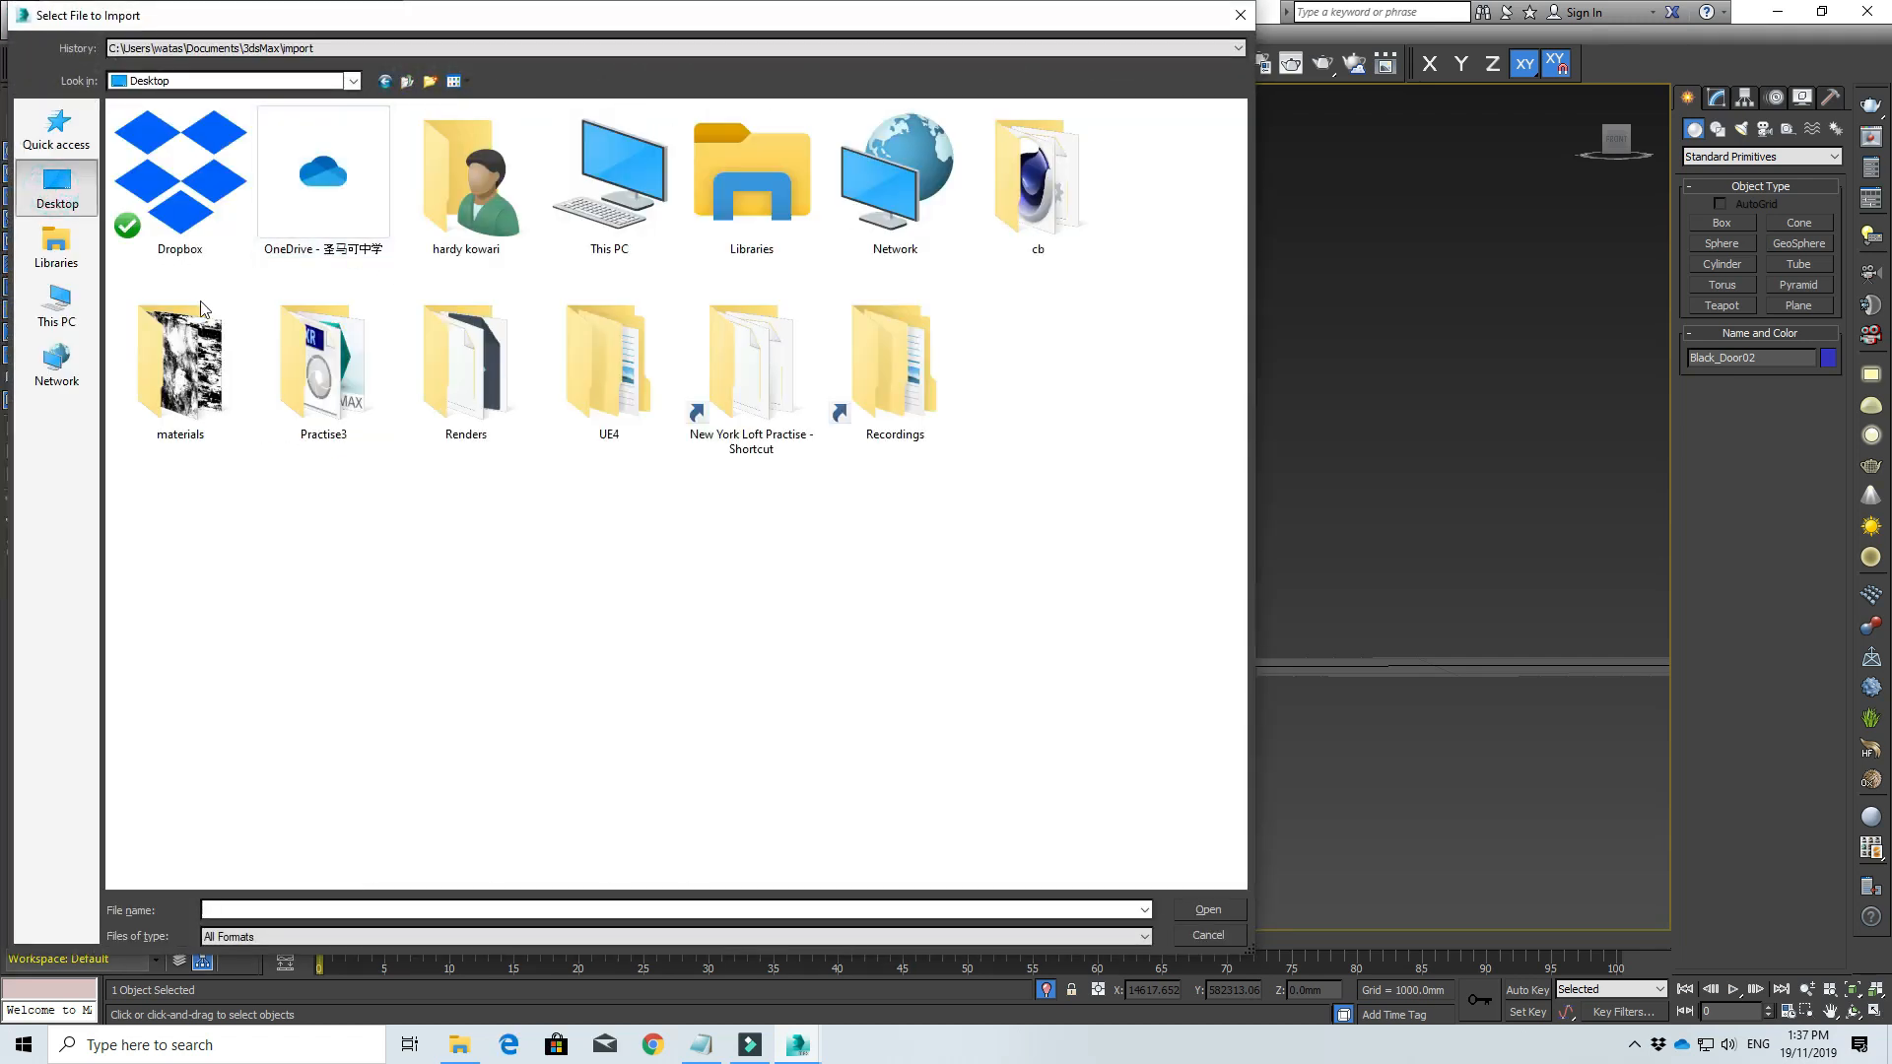
{"action": "left_click", "coordinate": [1240, 16]}
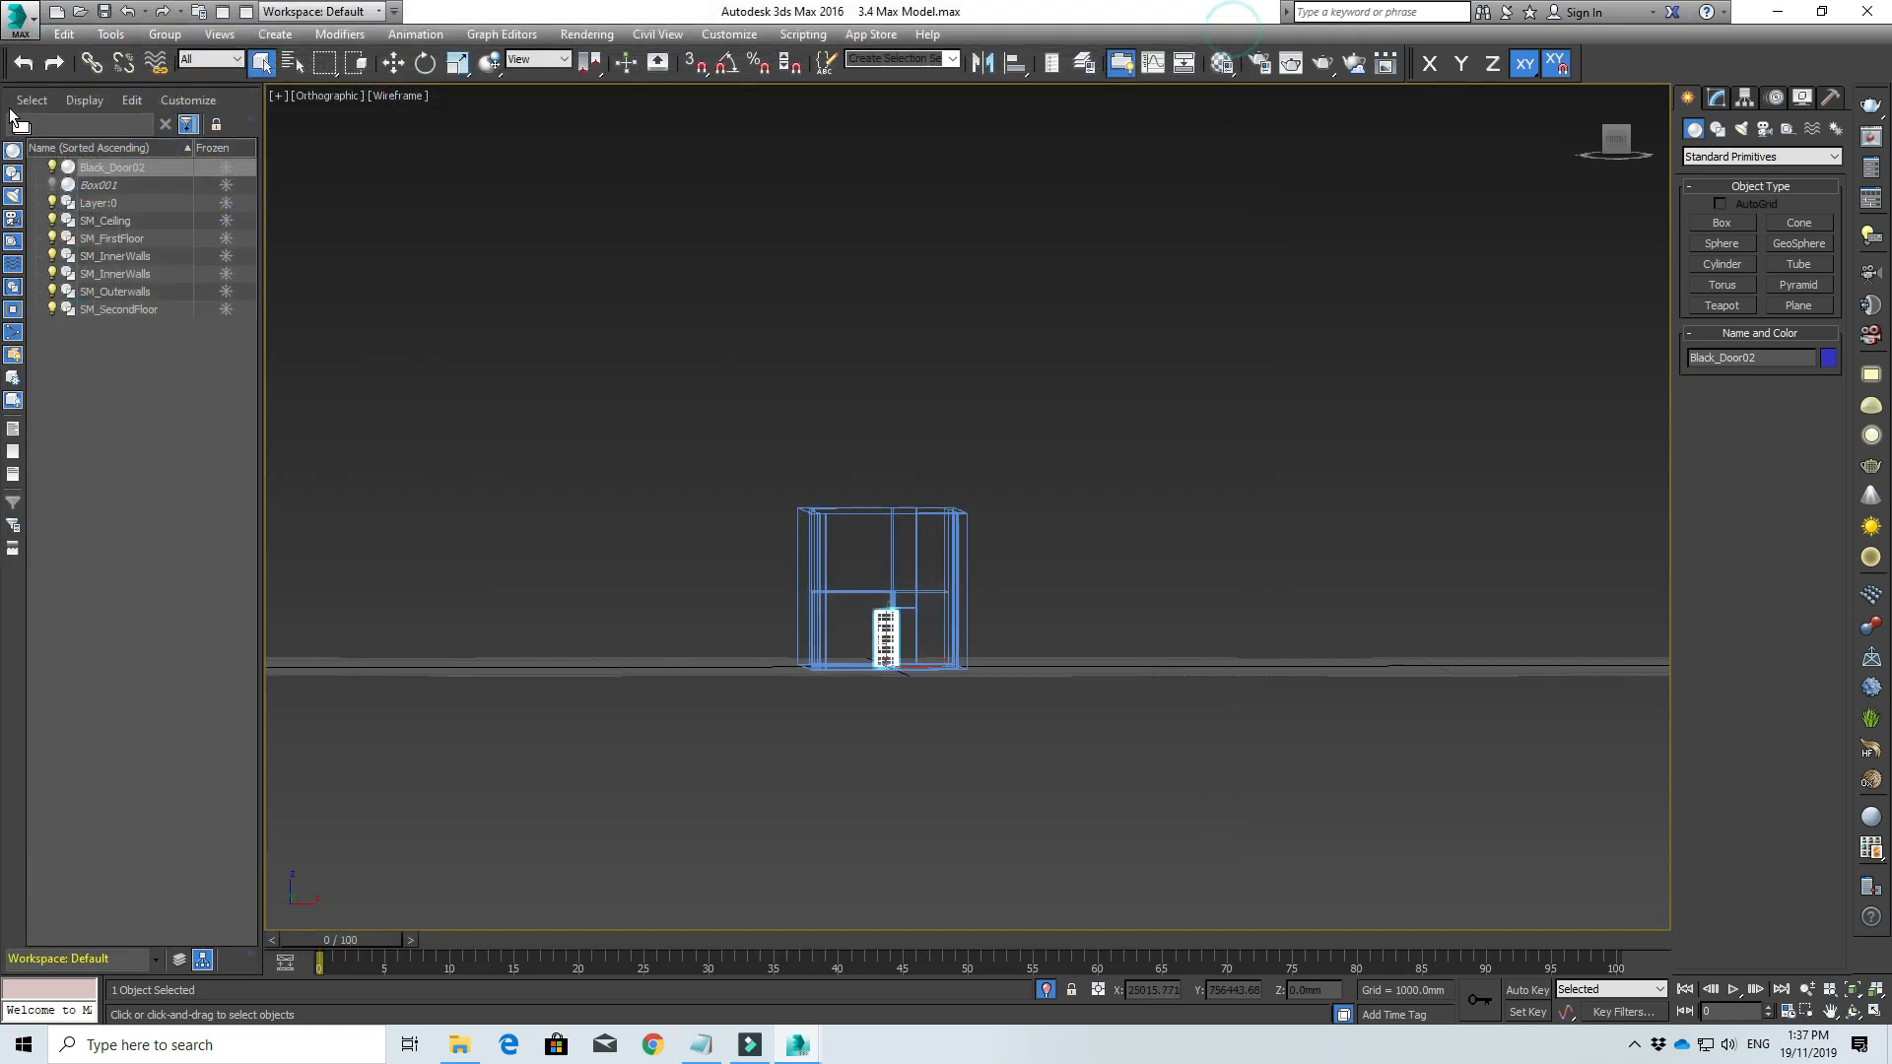
{"action": "left_click", "coordinate": [20, 14]}
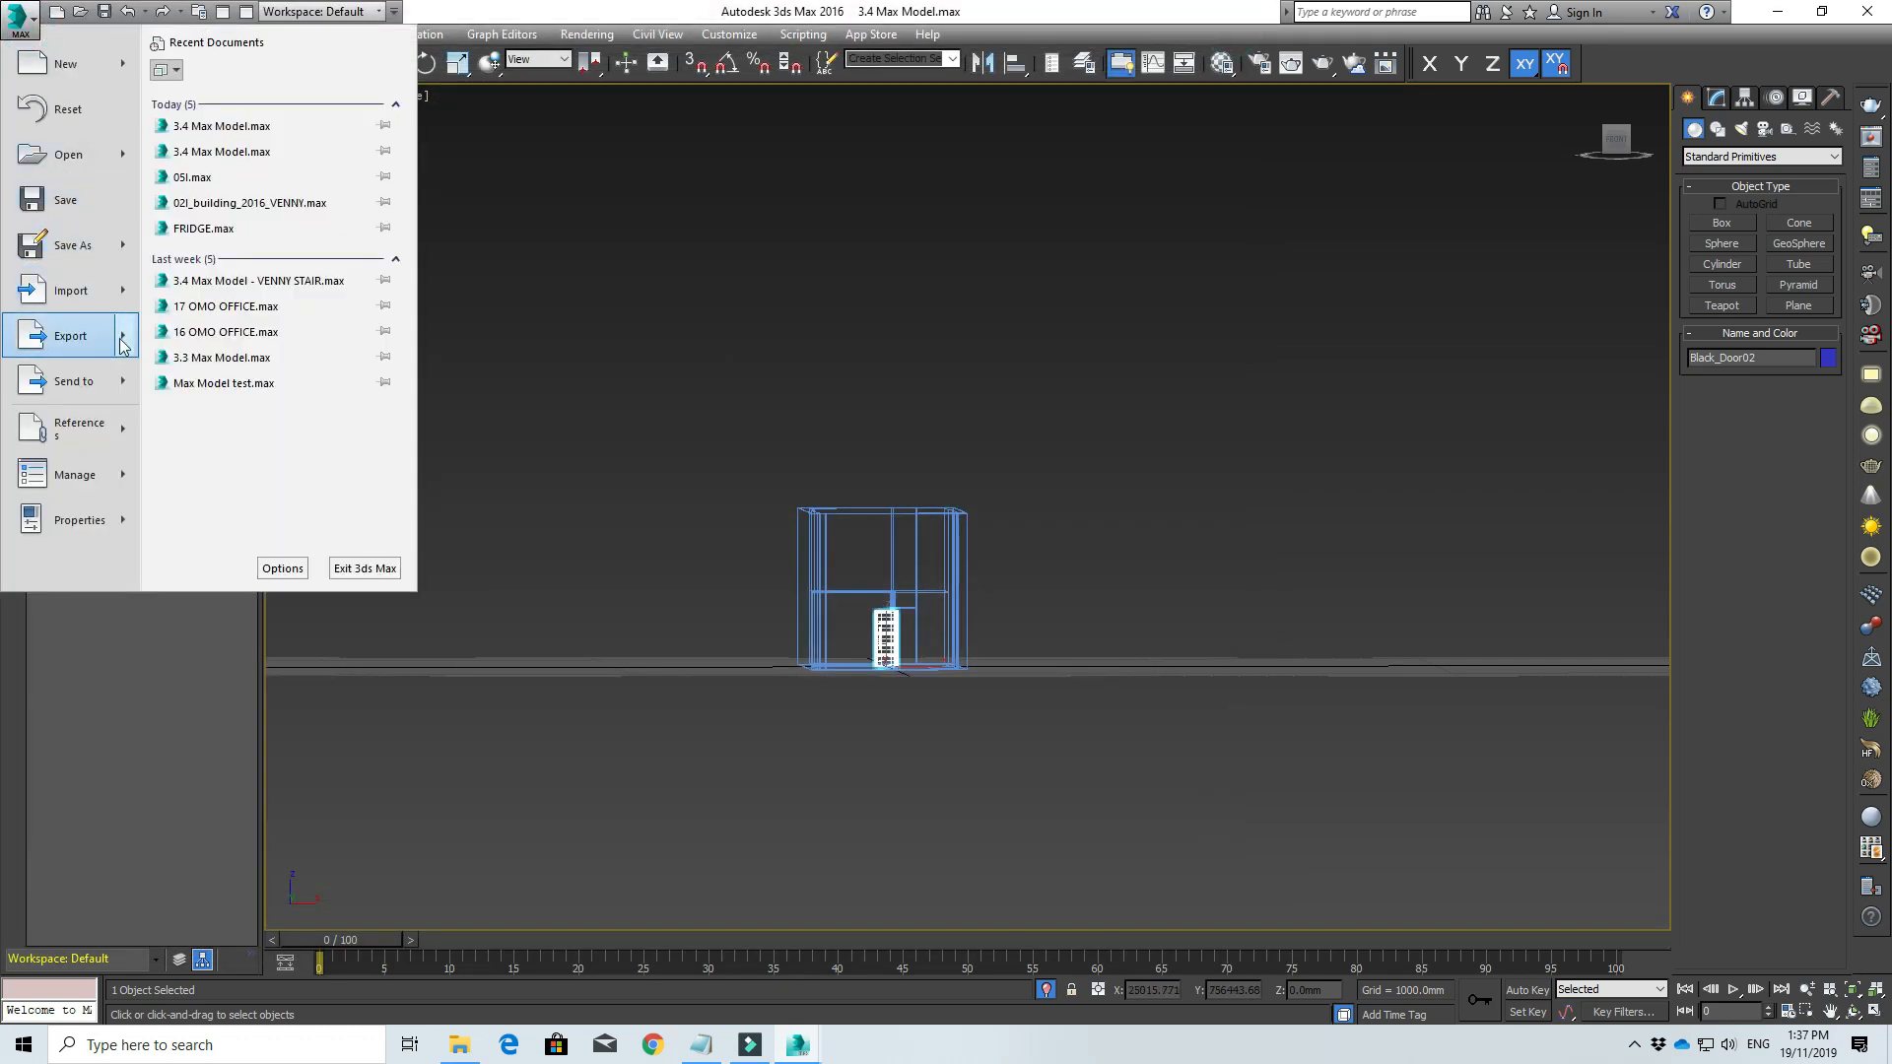
{"action": "mouse_move", "coordinate": [129, 292]}
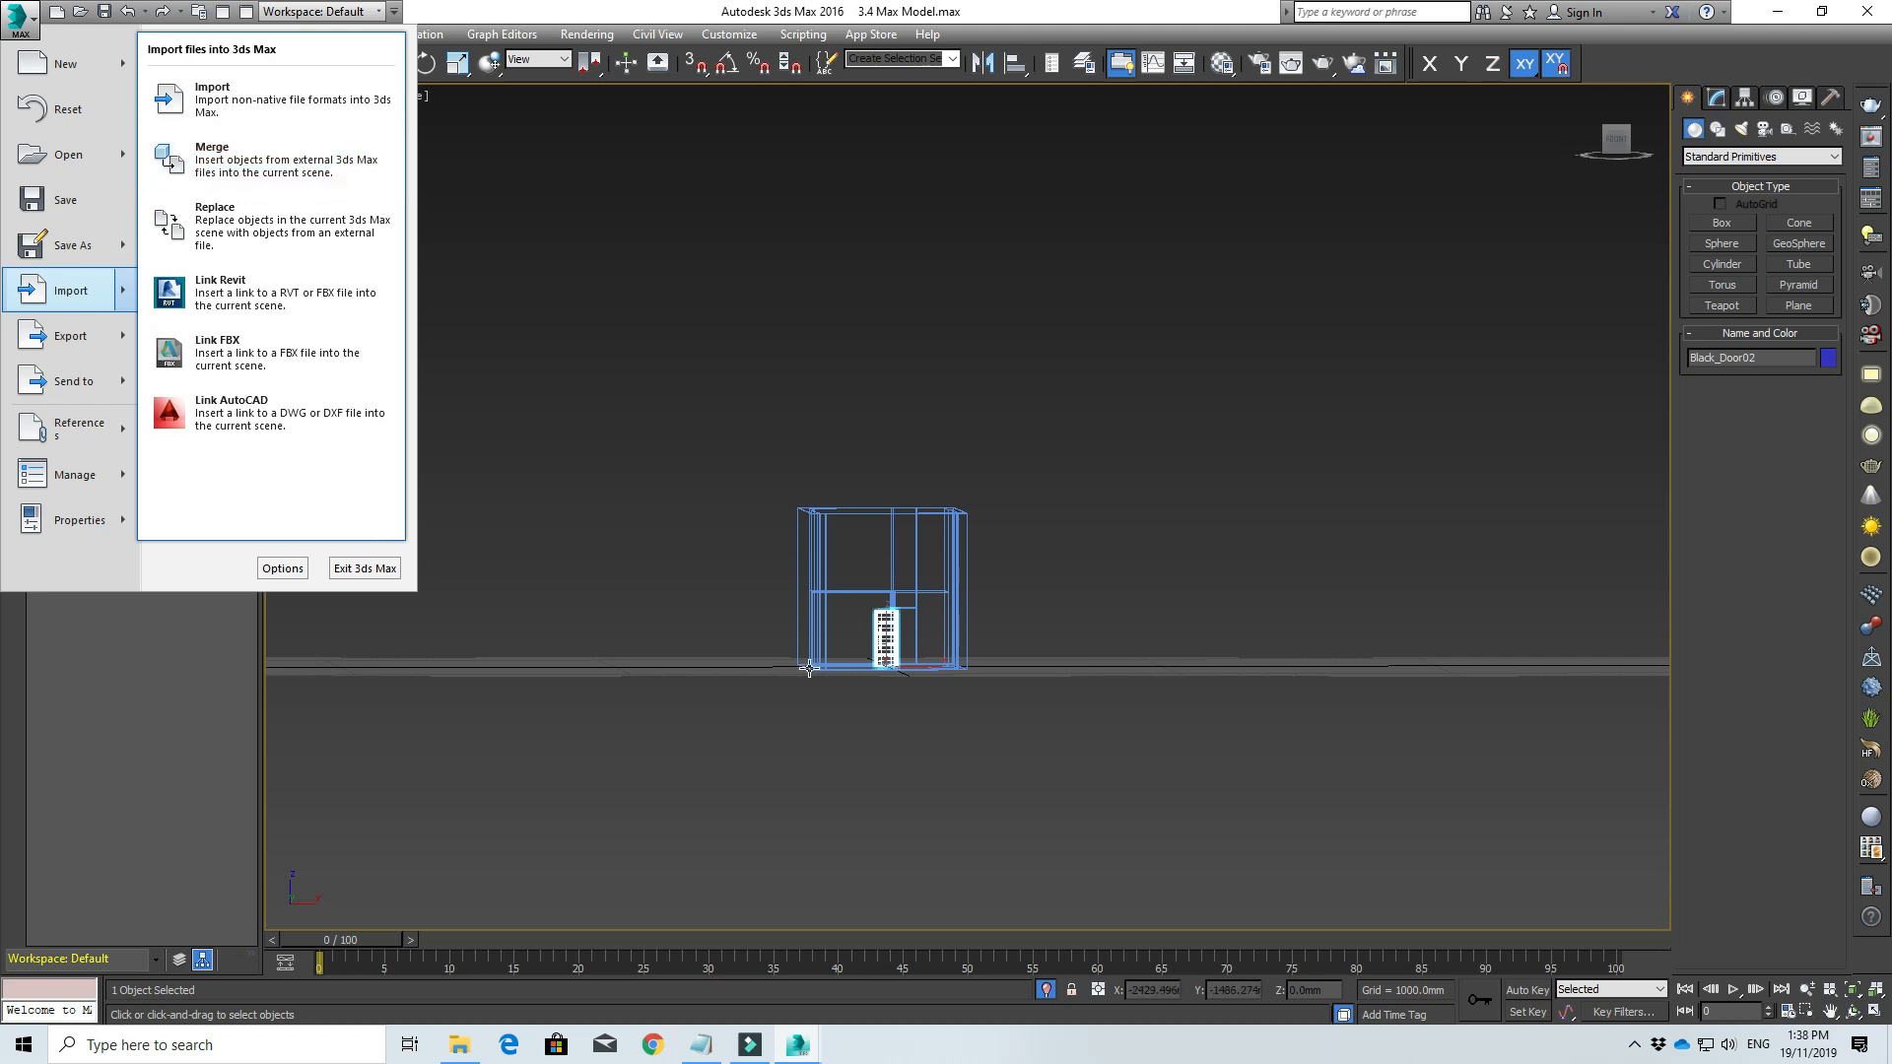
{"action": "key", "text": "Escape"}
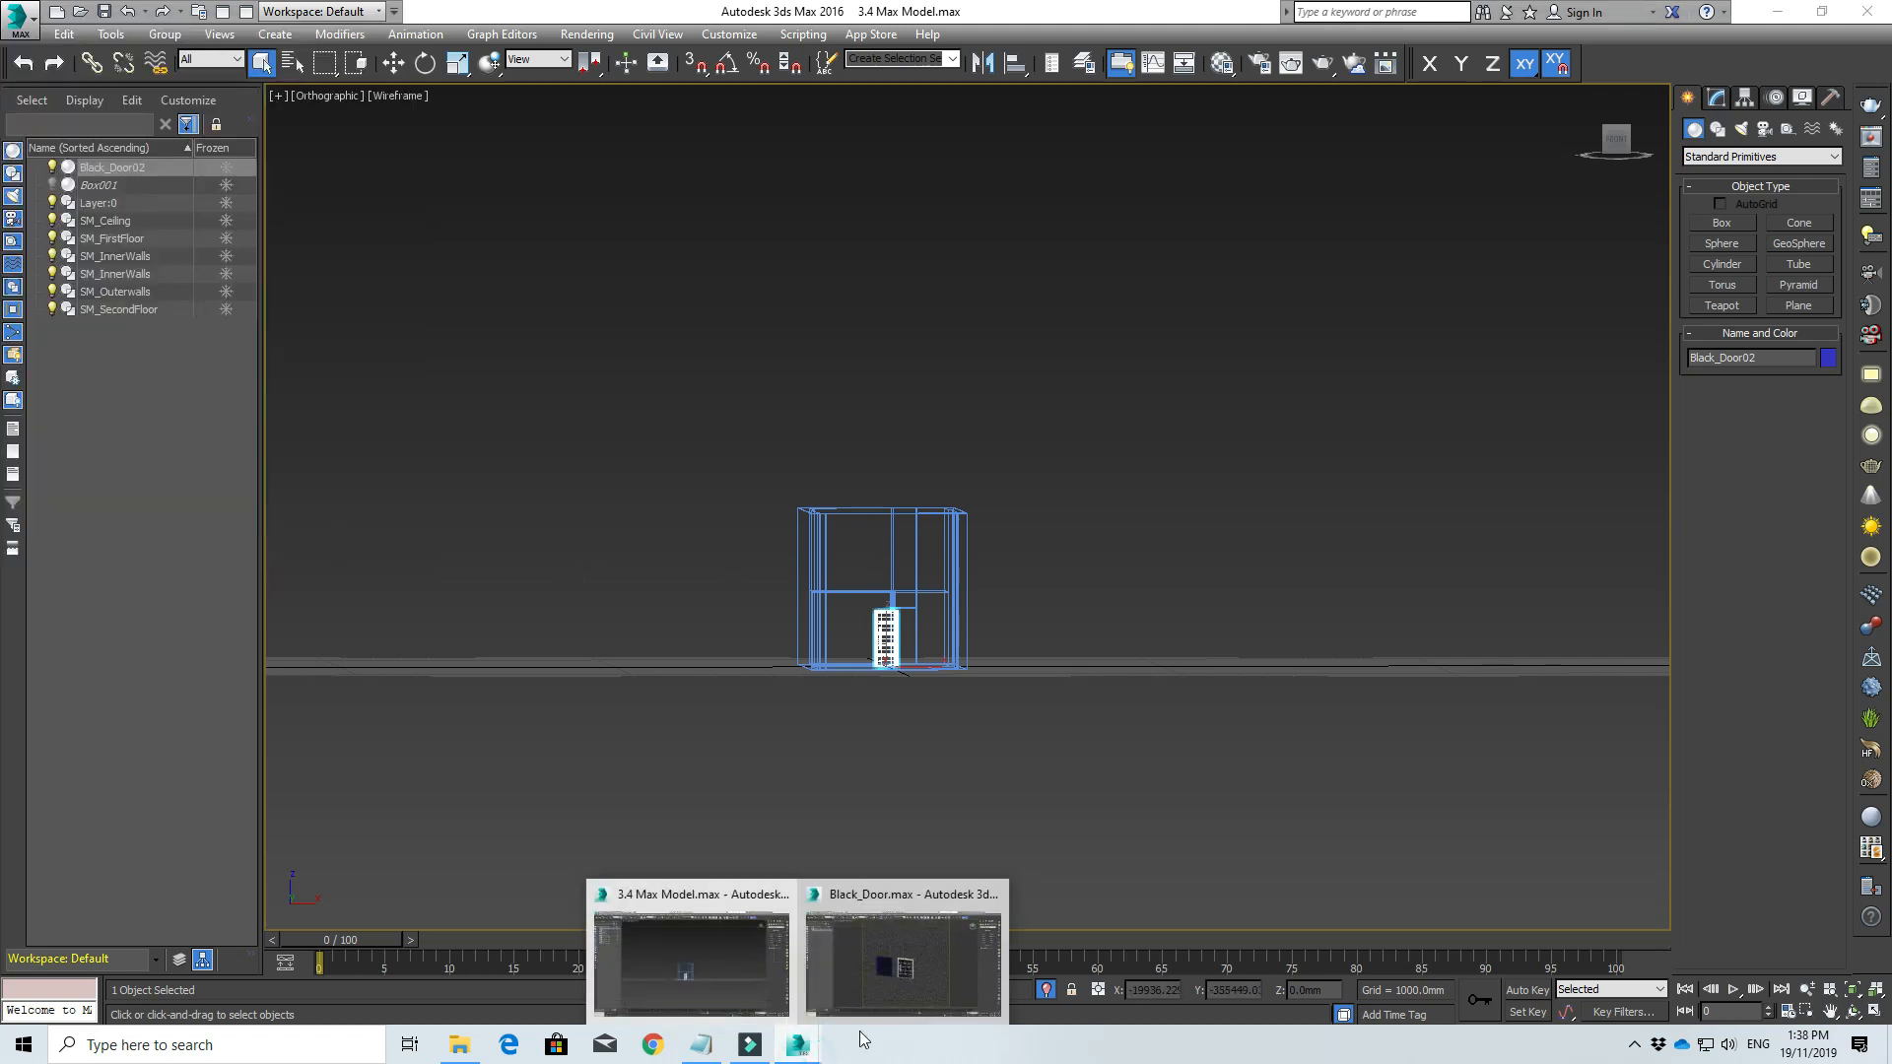
Step: Select Black_Door02 inside the house model and show it in the top view
{"action": "left_click", "coordinate": [604, 558]}
{"action": "scroll", "coordinate": [920, 687], "scroll_direction": "up", "scroll_amount": 5}
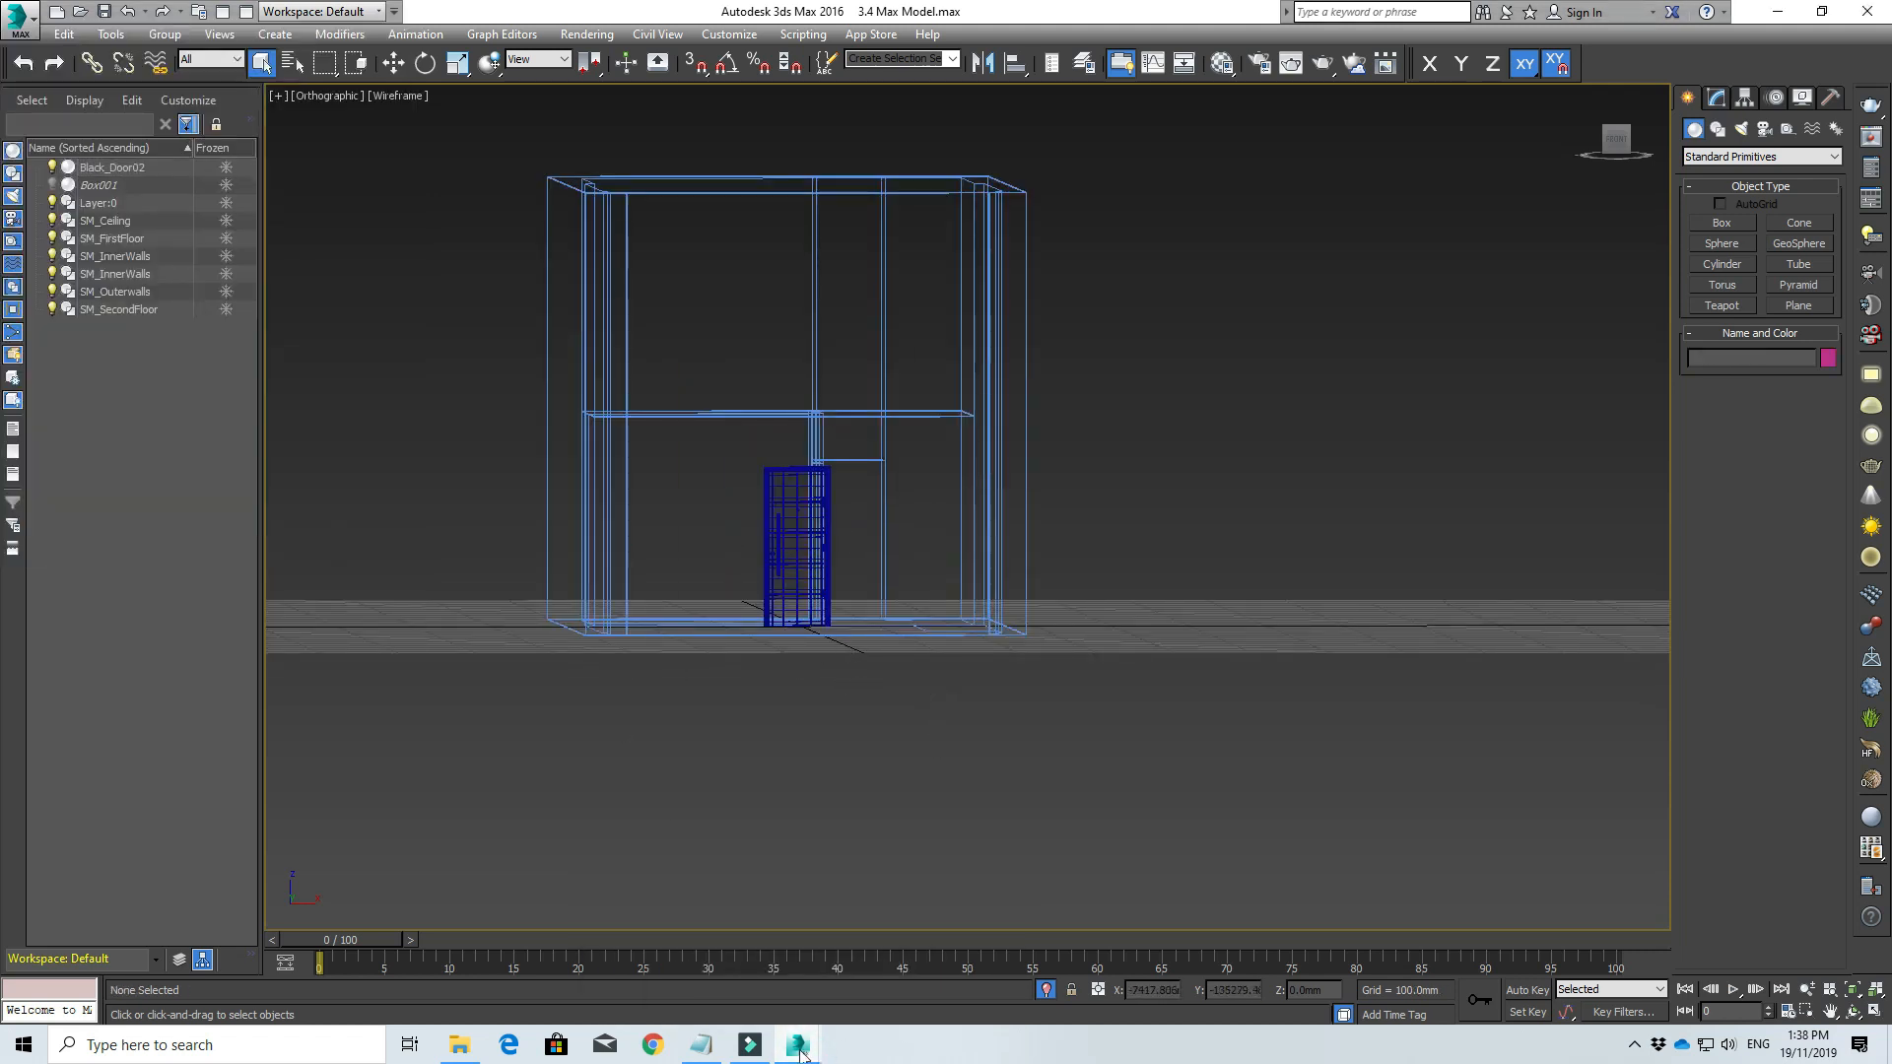
{"action": "mouse_move", "coordinate": [798, 1045]}
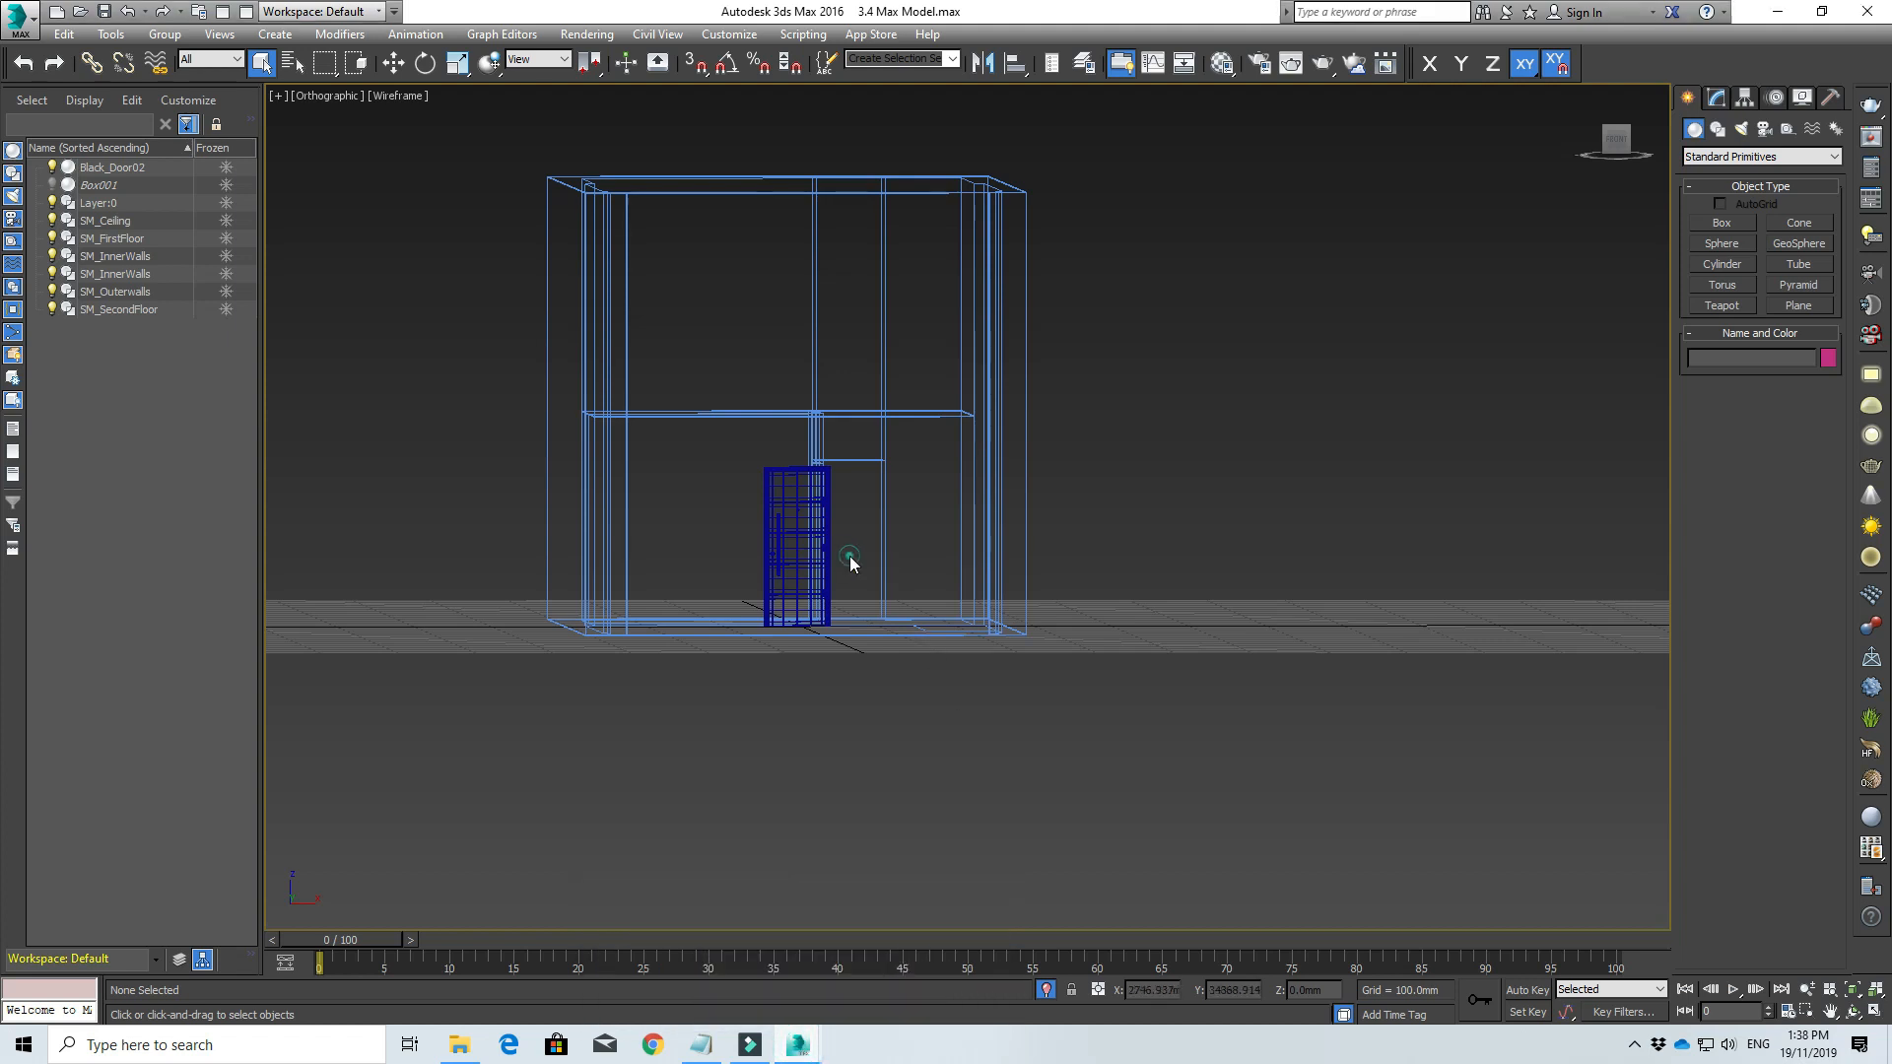
{"action": "scroll", "coordinate": [848, 553], "scroll_direction": "down", "scroll_amount": 2}
{"action": "middle_click_drag", "start_coordinate": [848, 552], "coordinate": [693, 610]}
{"action": "left_click", "coordinate": [692, 556]}
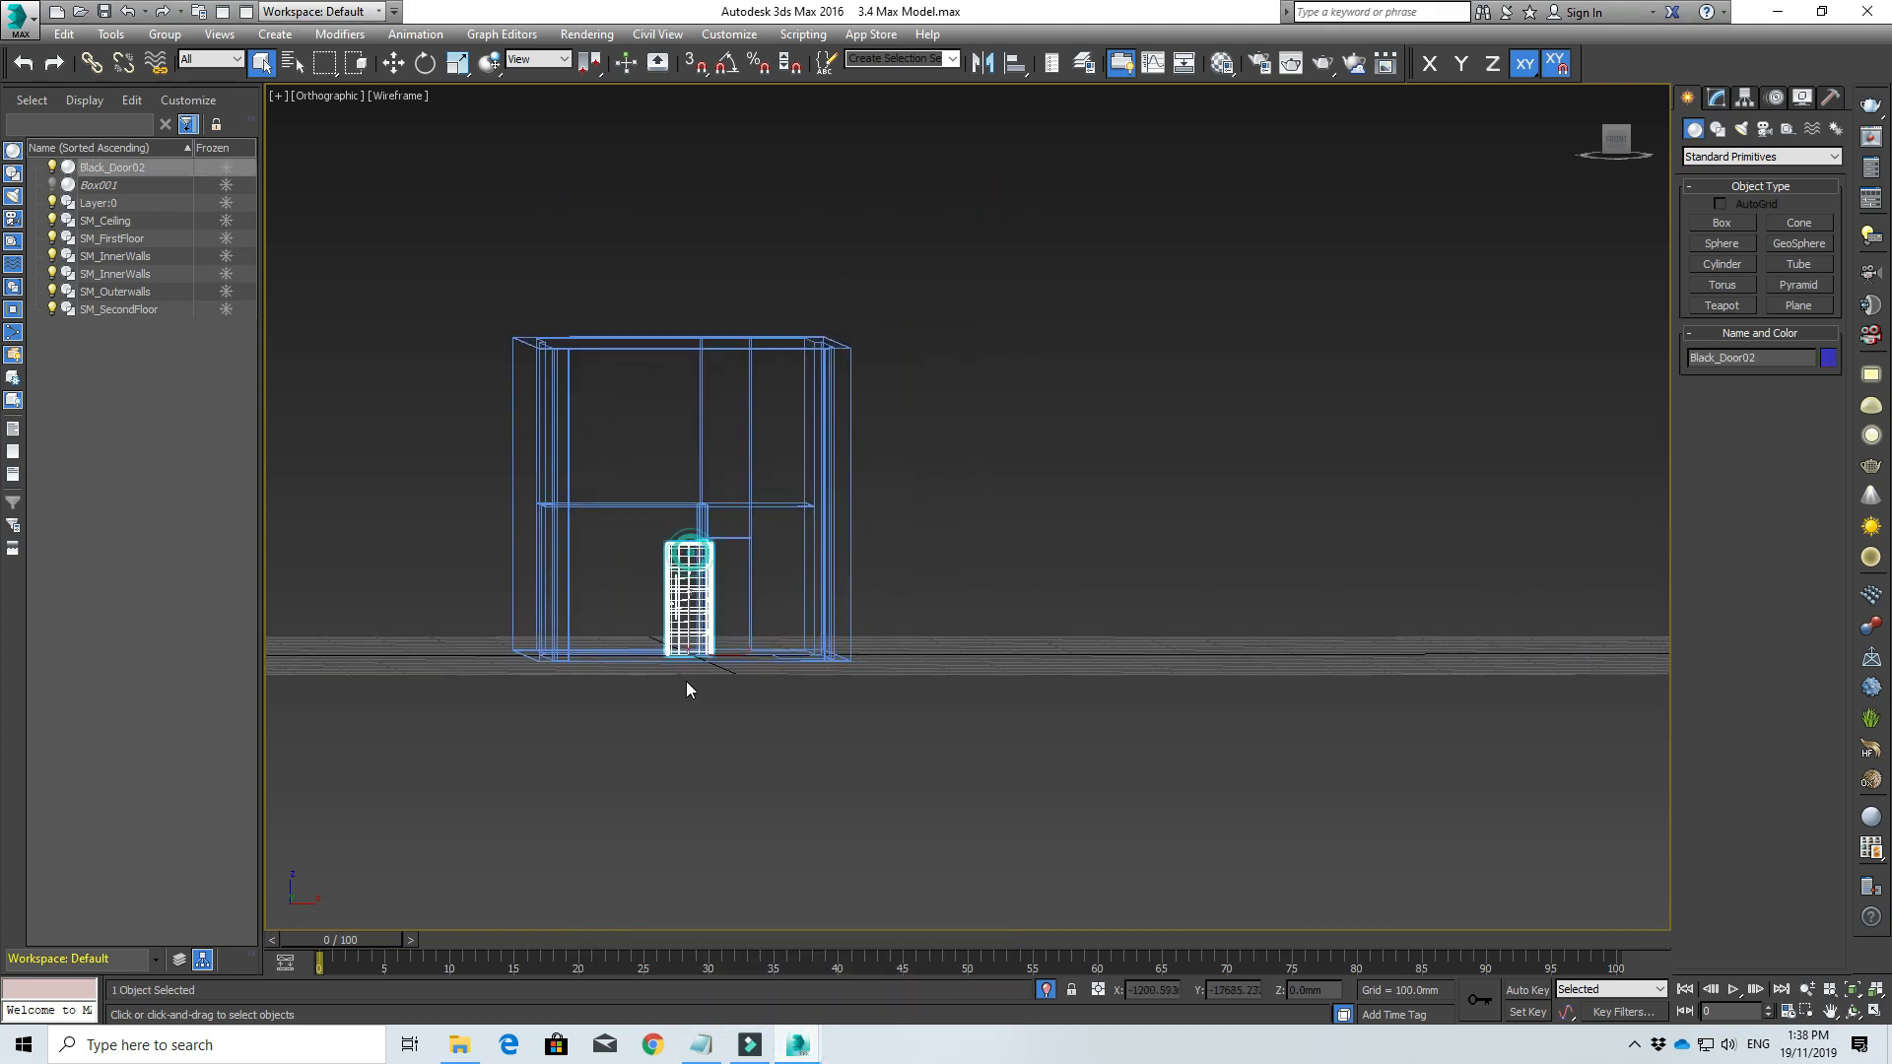
{"action": "key", "text": "t"}
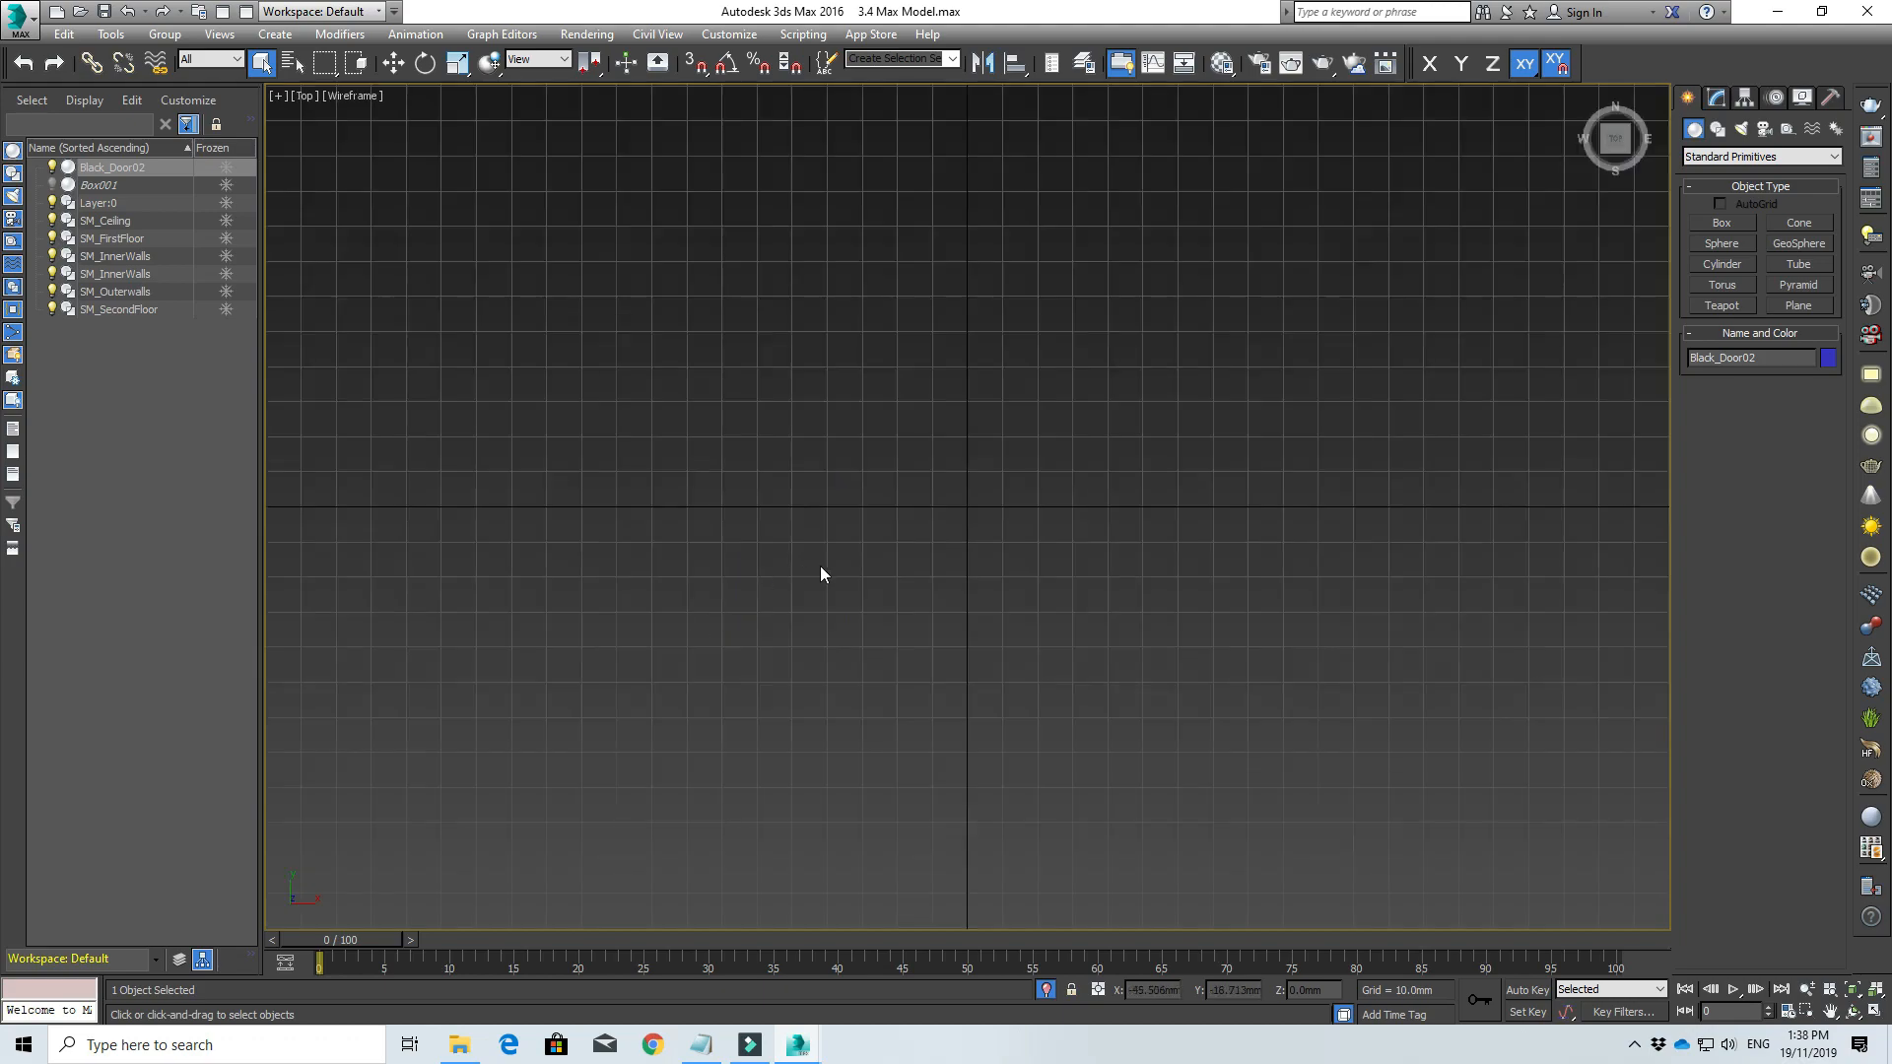
{"action": "scroll", "coordinate": [822, 563], "scroll_direction": "down", "scroll_amount": 3}
{"action": "middle_click_drag", "start_coordinate": [821, 563], "coordinate": [805, 736]}
{"action": "scroll", "coordinate": [805, 736], "scroll_direction": "down", "scroll_amount": 4}
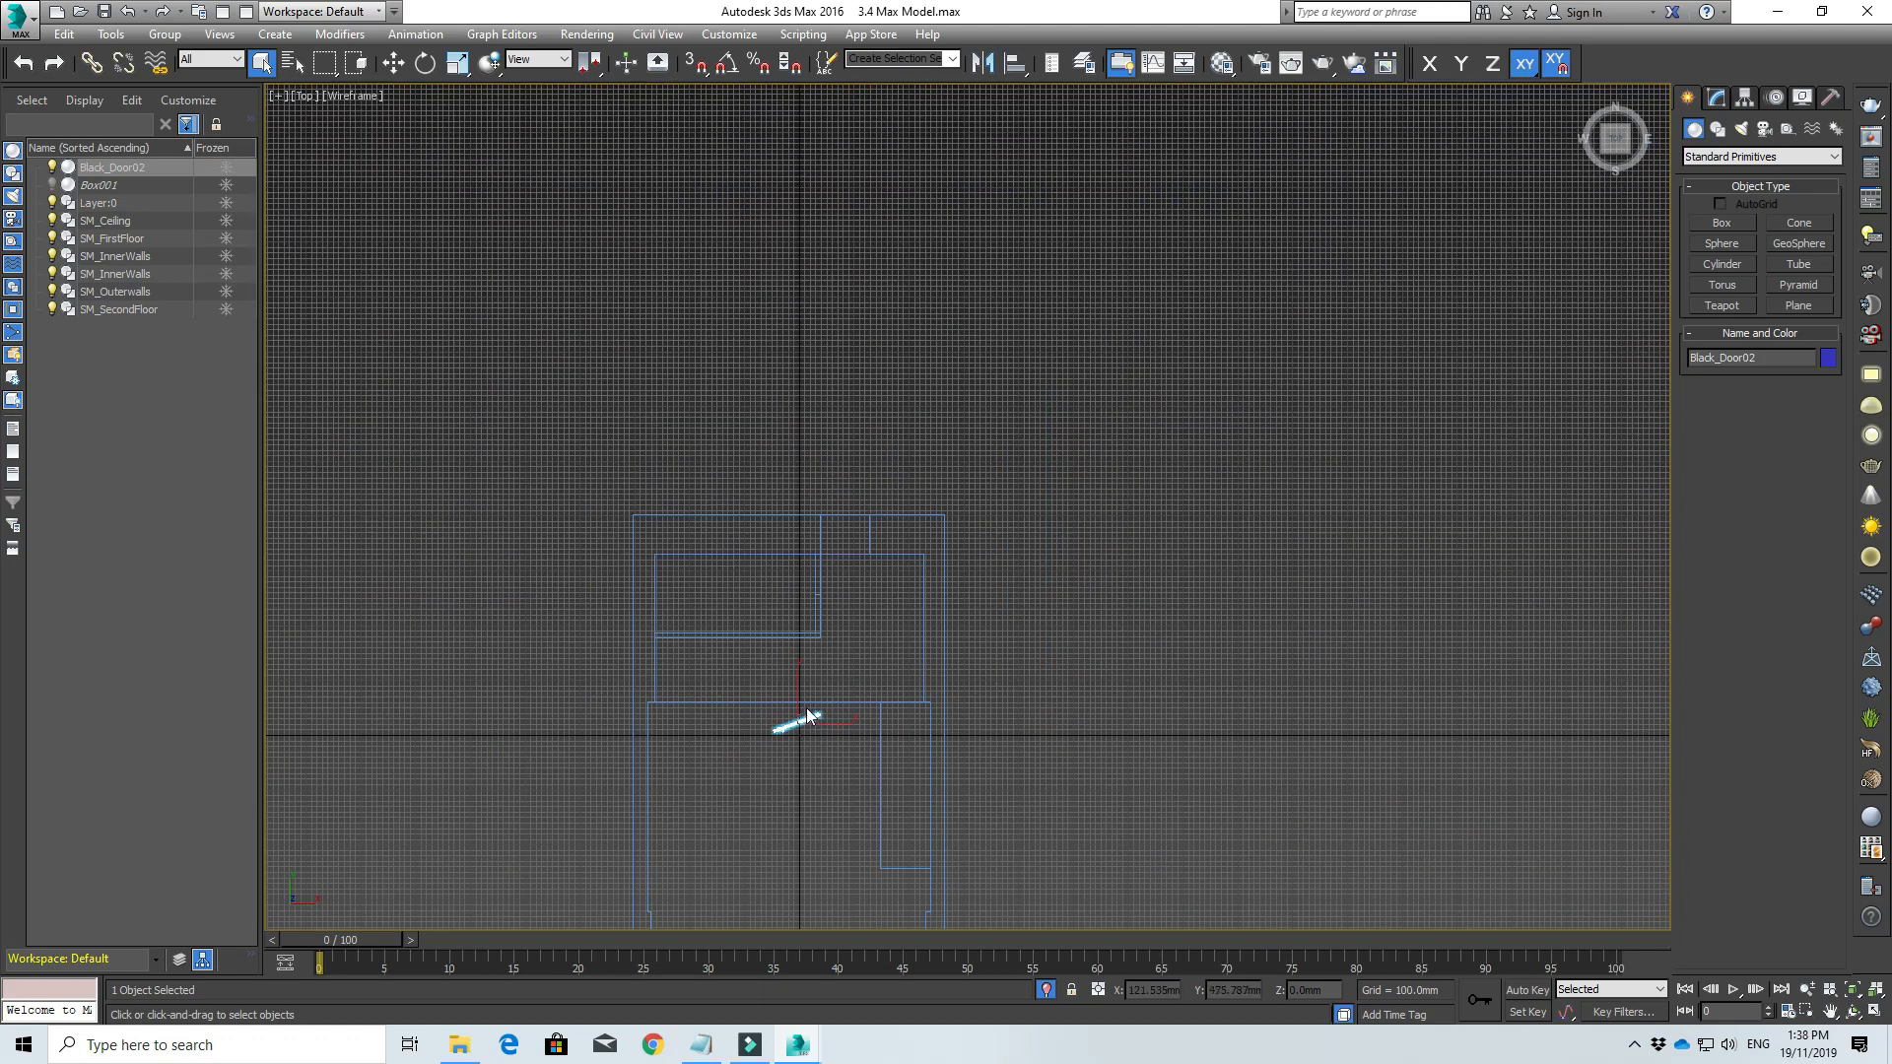
{"action": "middle_click_drag", "start_coordinate": [849, 573], "coordinate": [819, 545]}
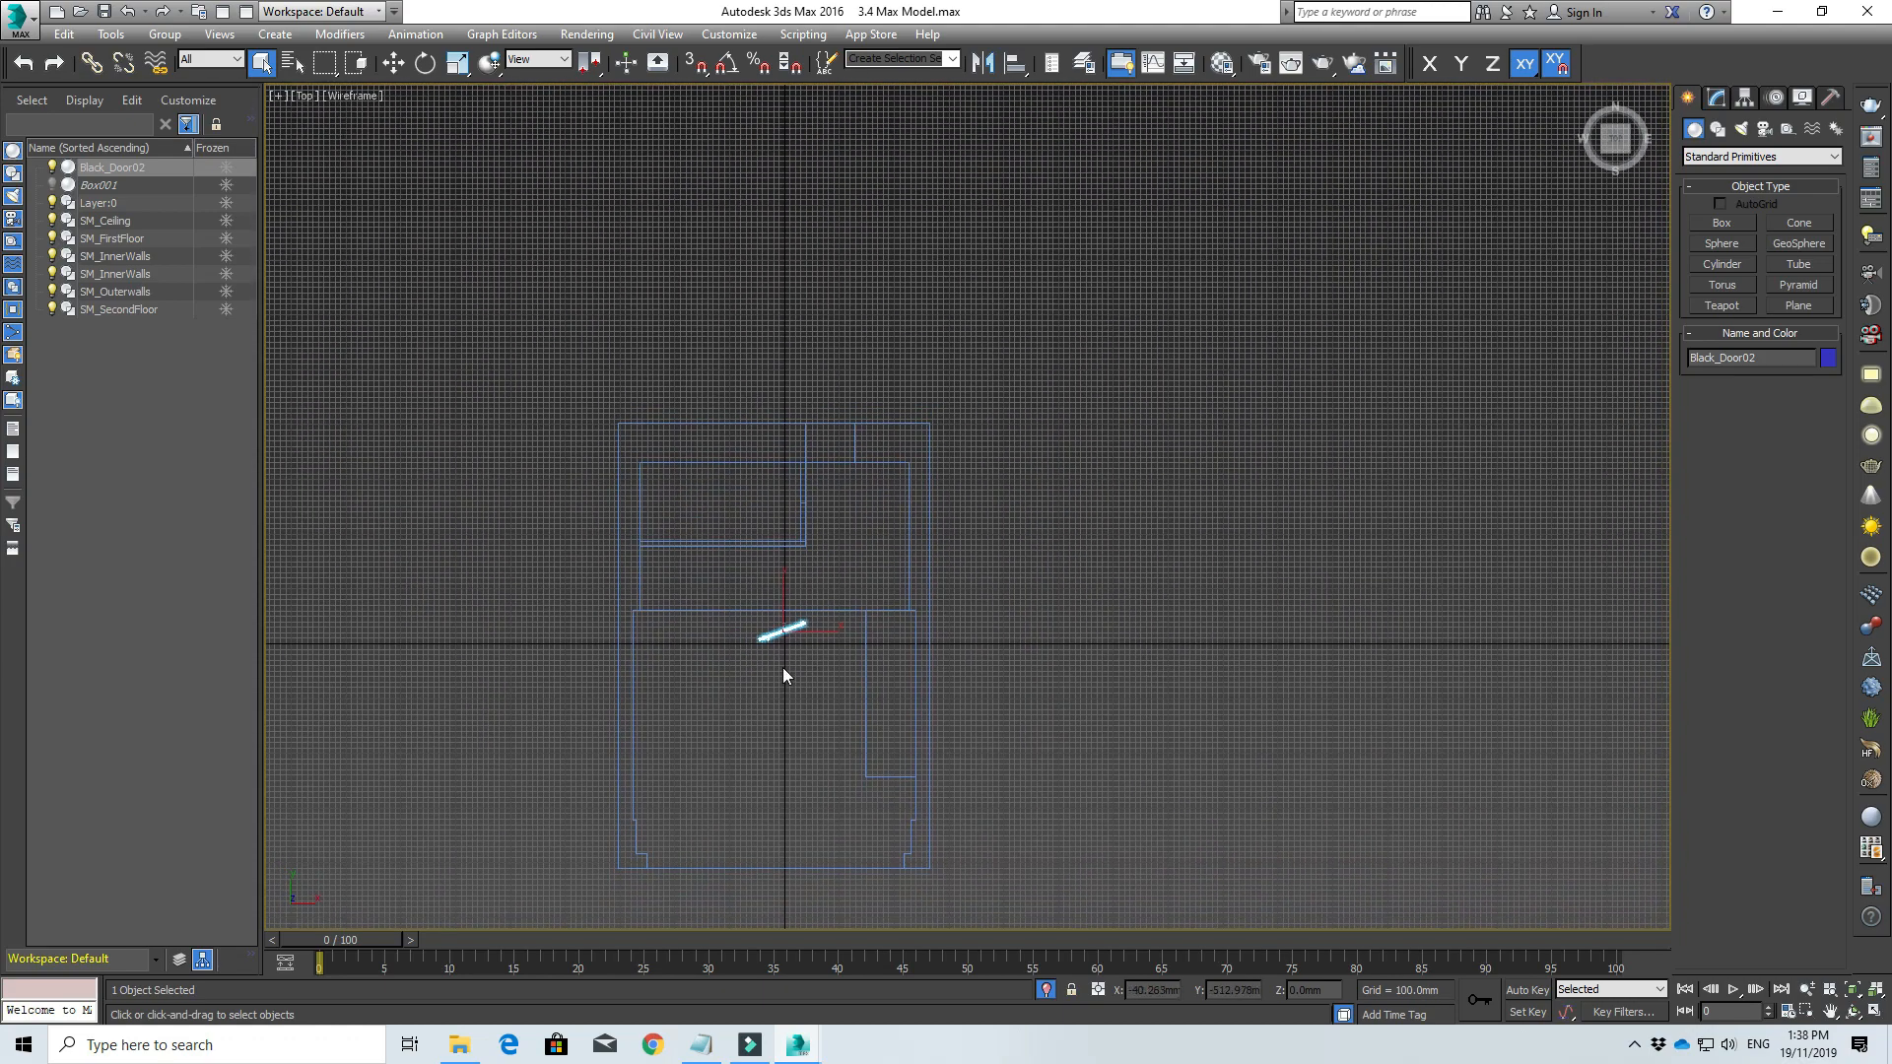
Step: Turn on angle snap and rotate Black_Door02 about Z to 0 degrees, parallel to the house walls
{"action": "key", "text": "e"}
{"action": "middle_click_drag", "start_coordinate": [782, 666], "coordinate": [779, 585]}
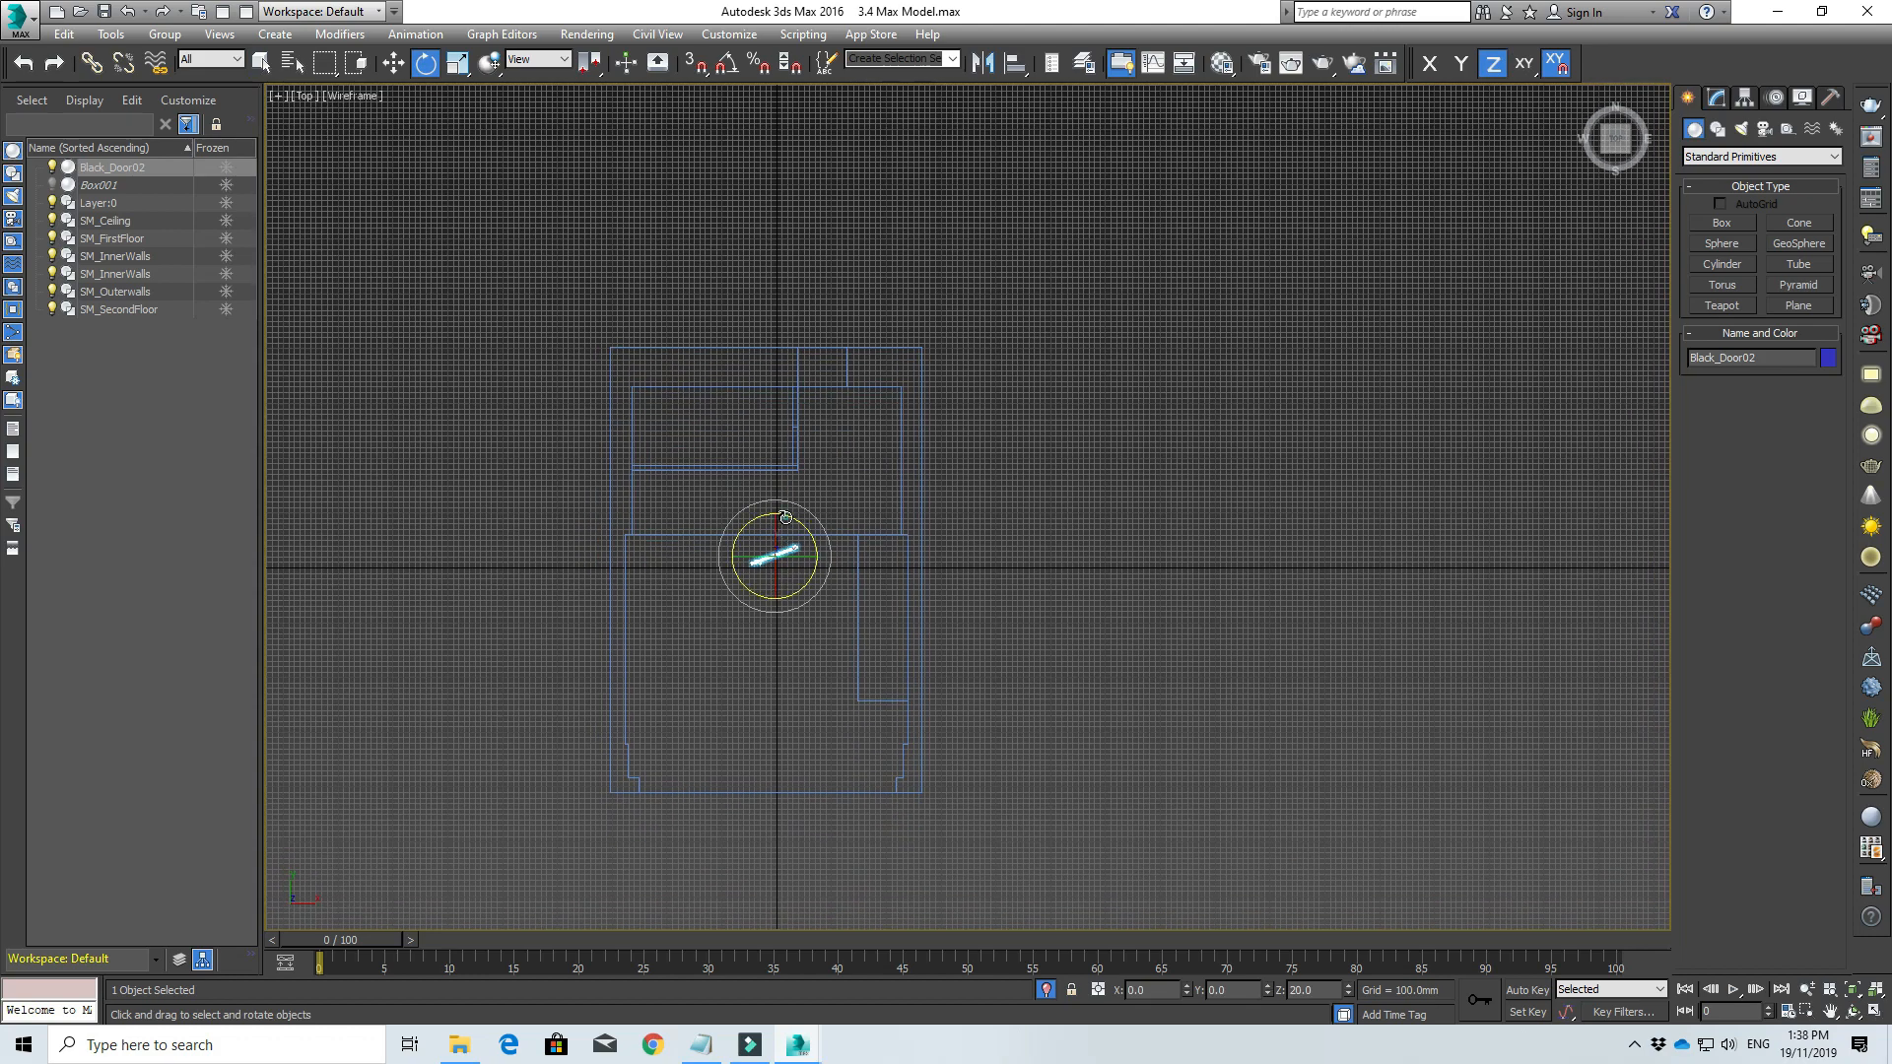
{"action": "left_click_drag", "start_coordinate": [786, 517], "coordinate": [803, 532]}
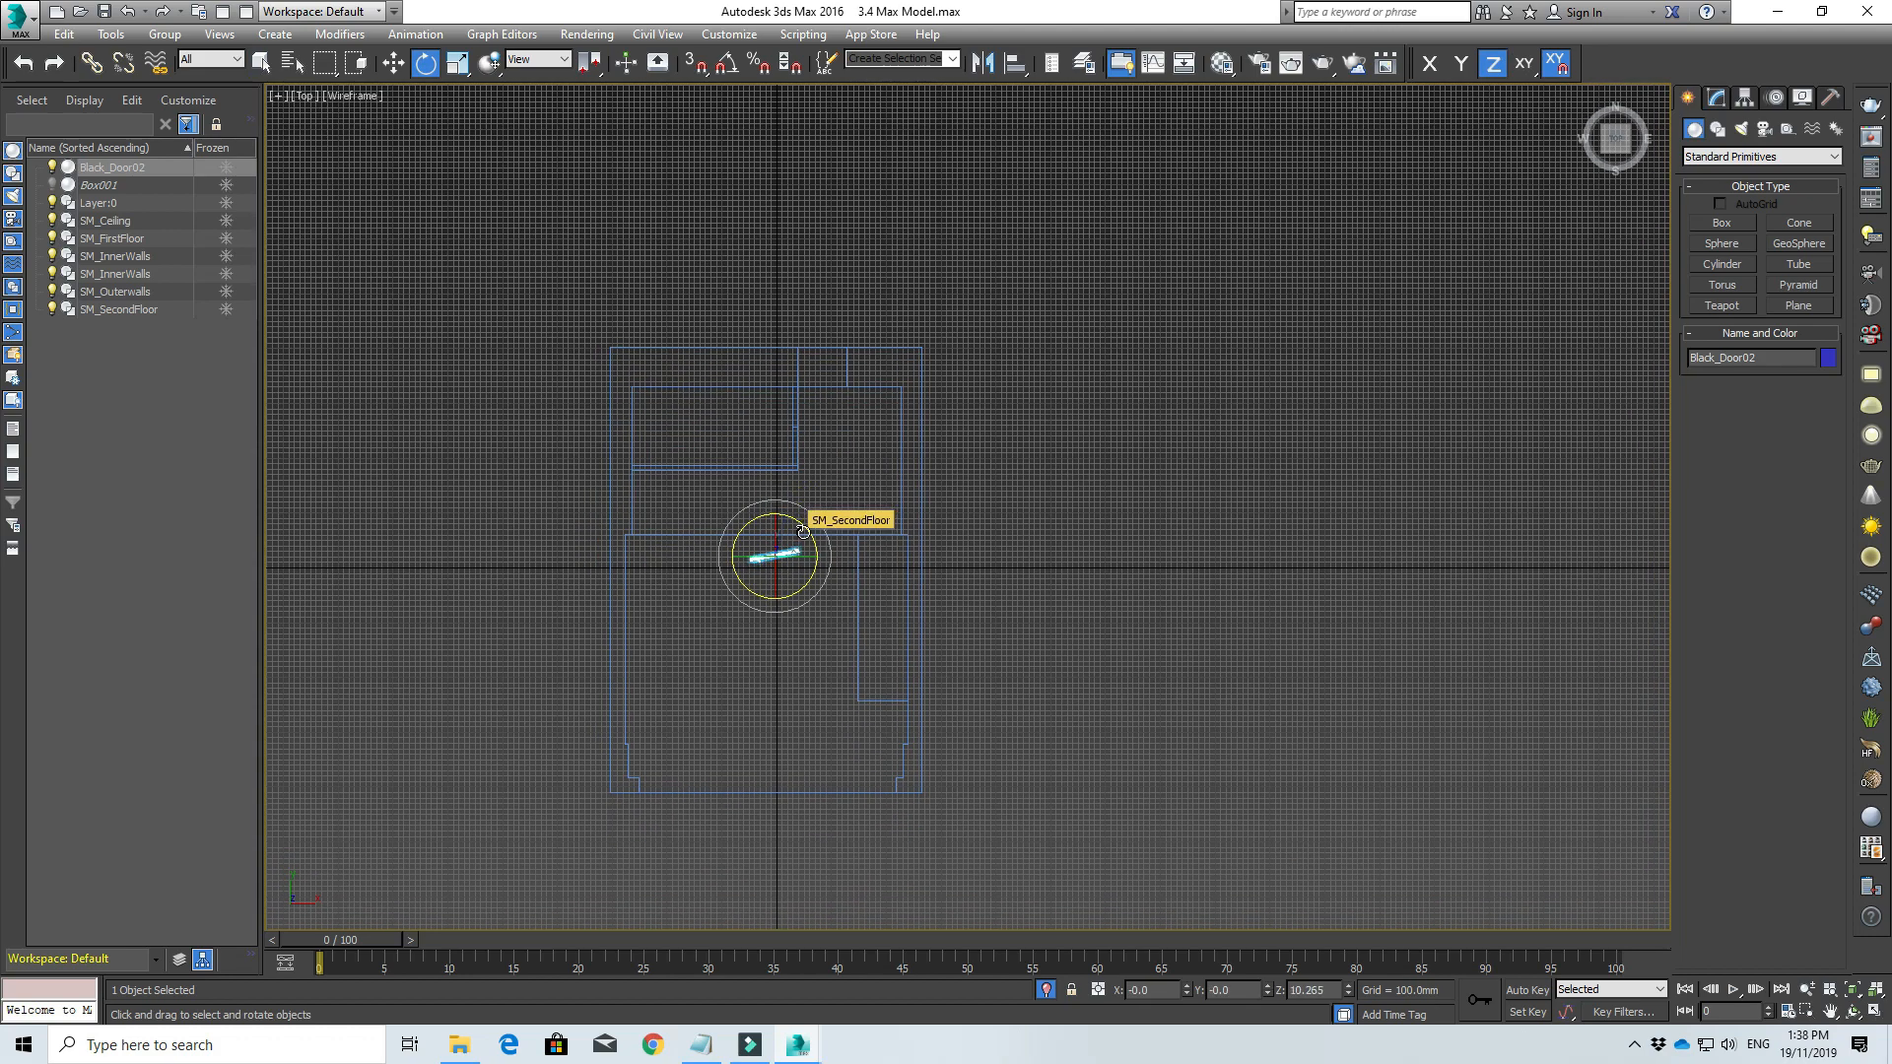
{"action": "key", "text": "ctrl+z"}
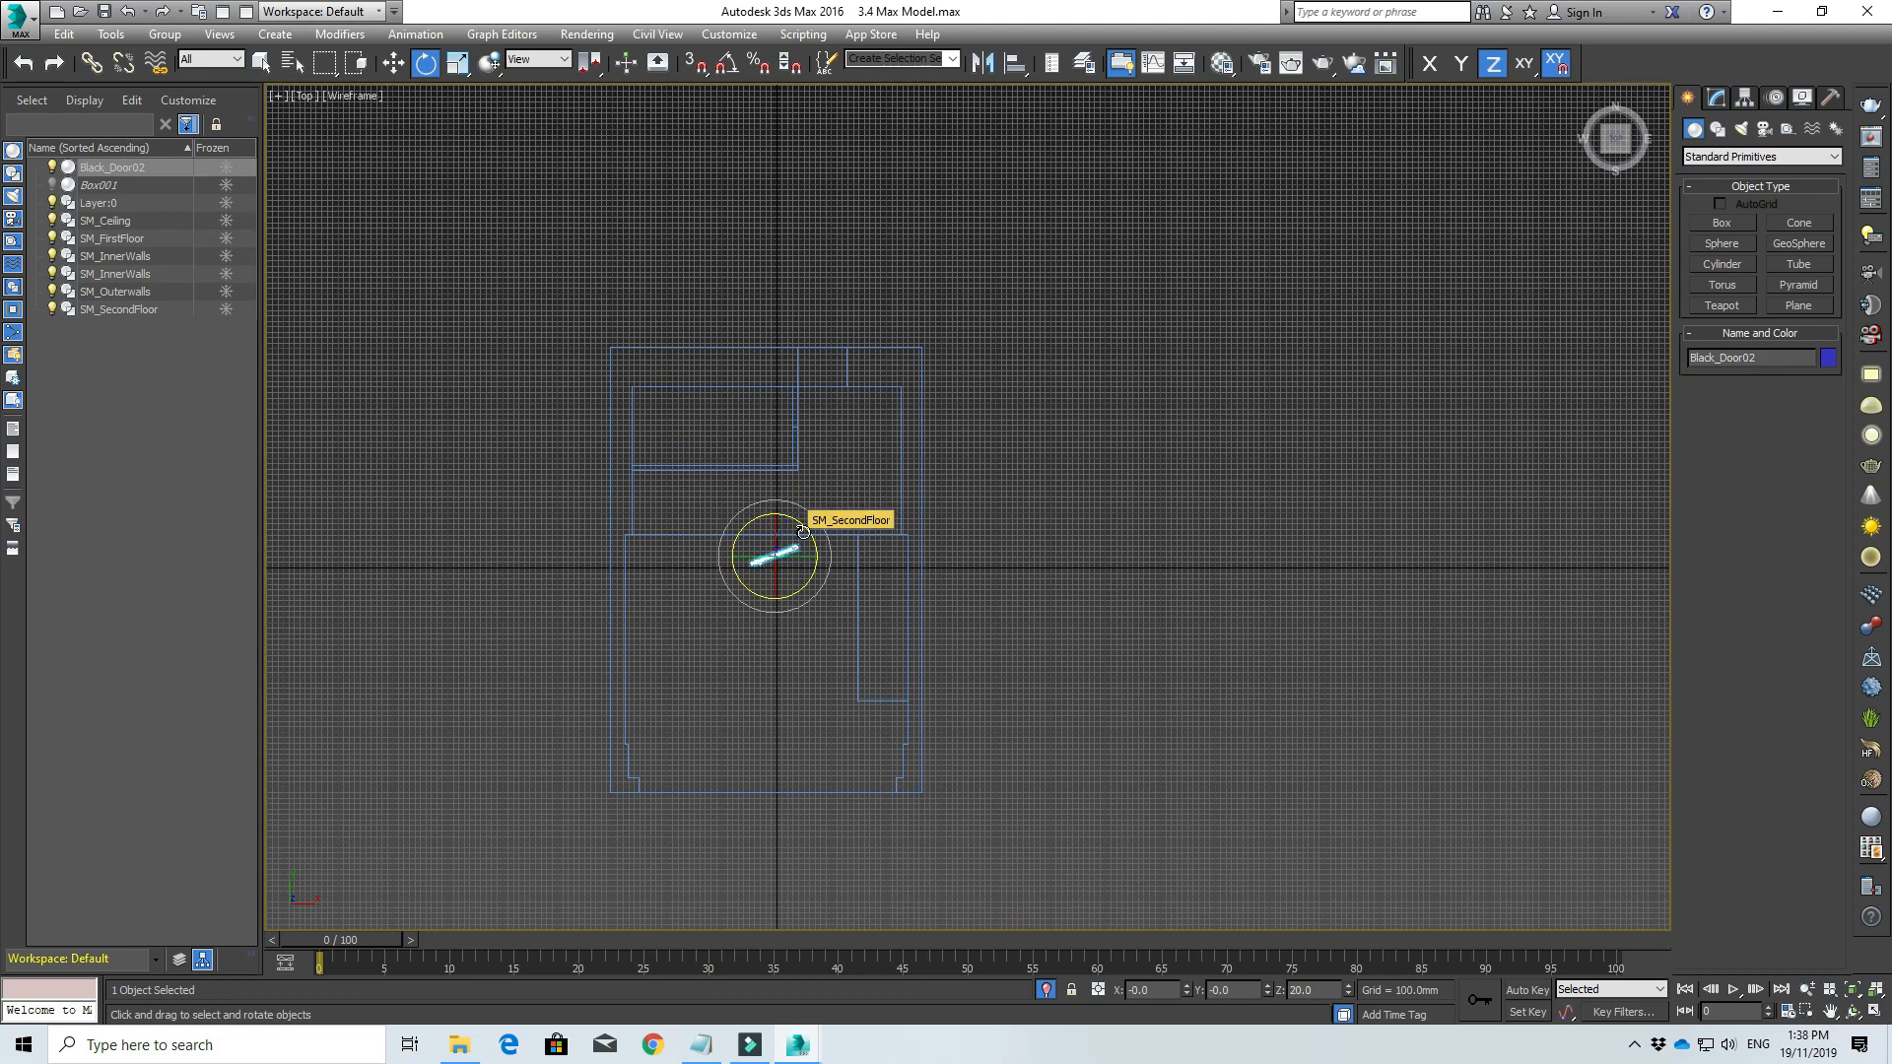
{"action": "left_click", "coordinate": [724, 65]}
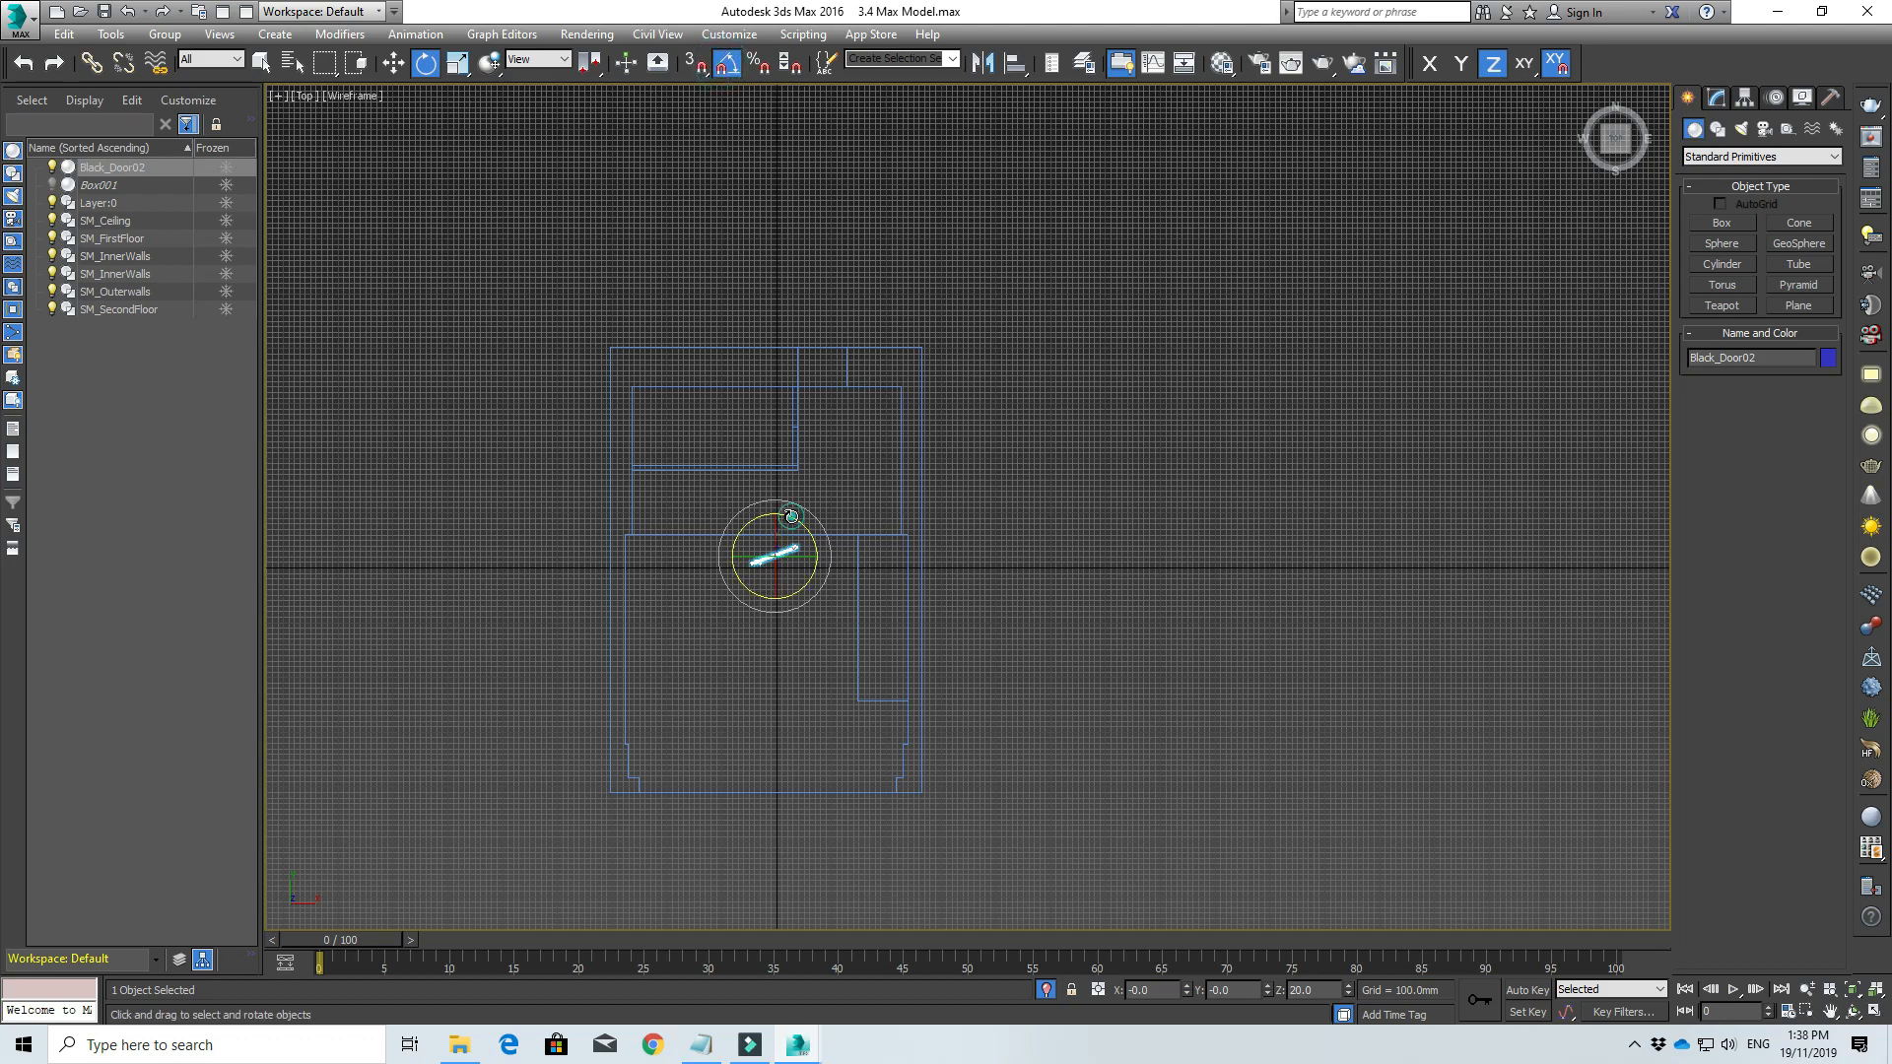
{"action": "left_click_drag", "start_coordinate": [791, 516], "coordinate": [806, 528]}
{"action": "scroll", "coordinate": [778, 551], "scroll_direction": "up", "scroll_amount": 6}
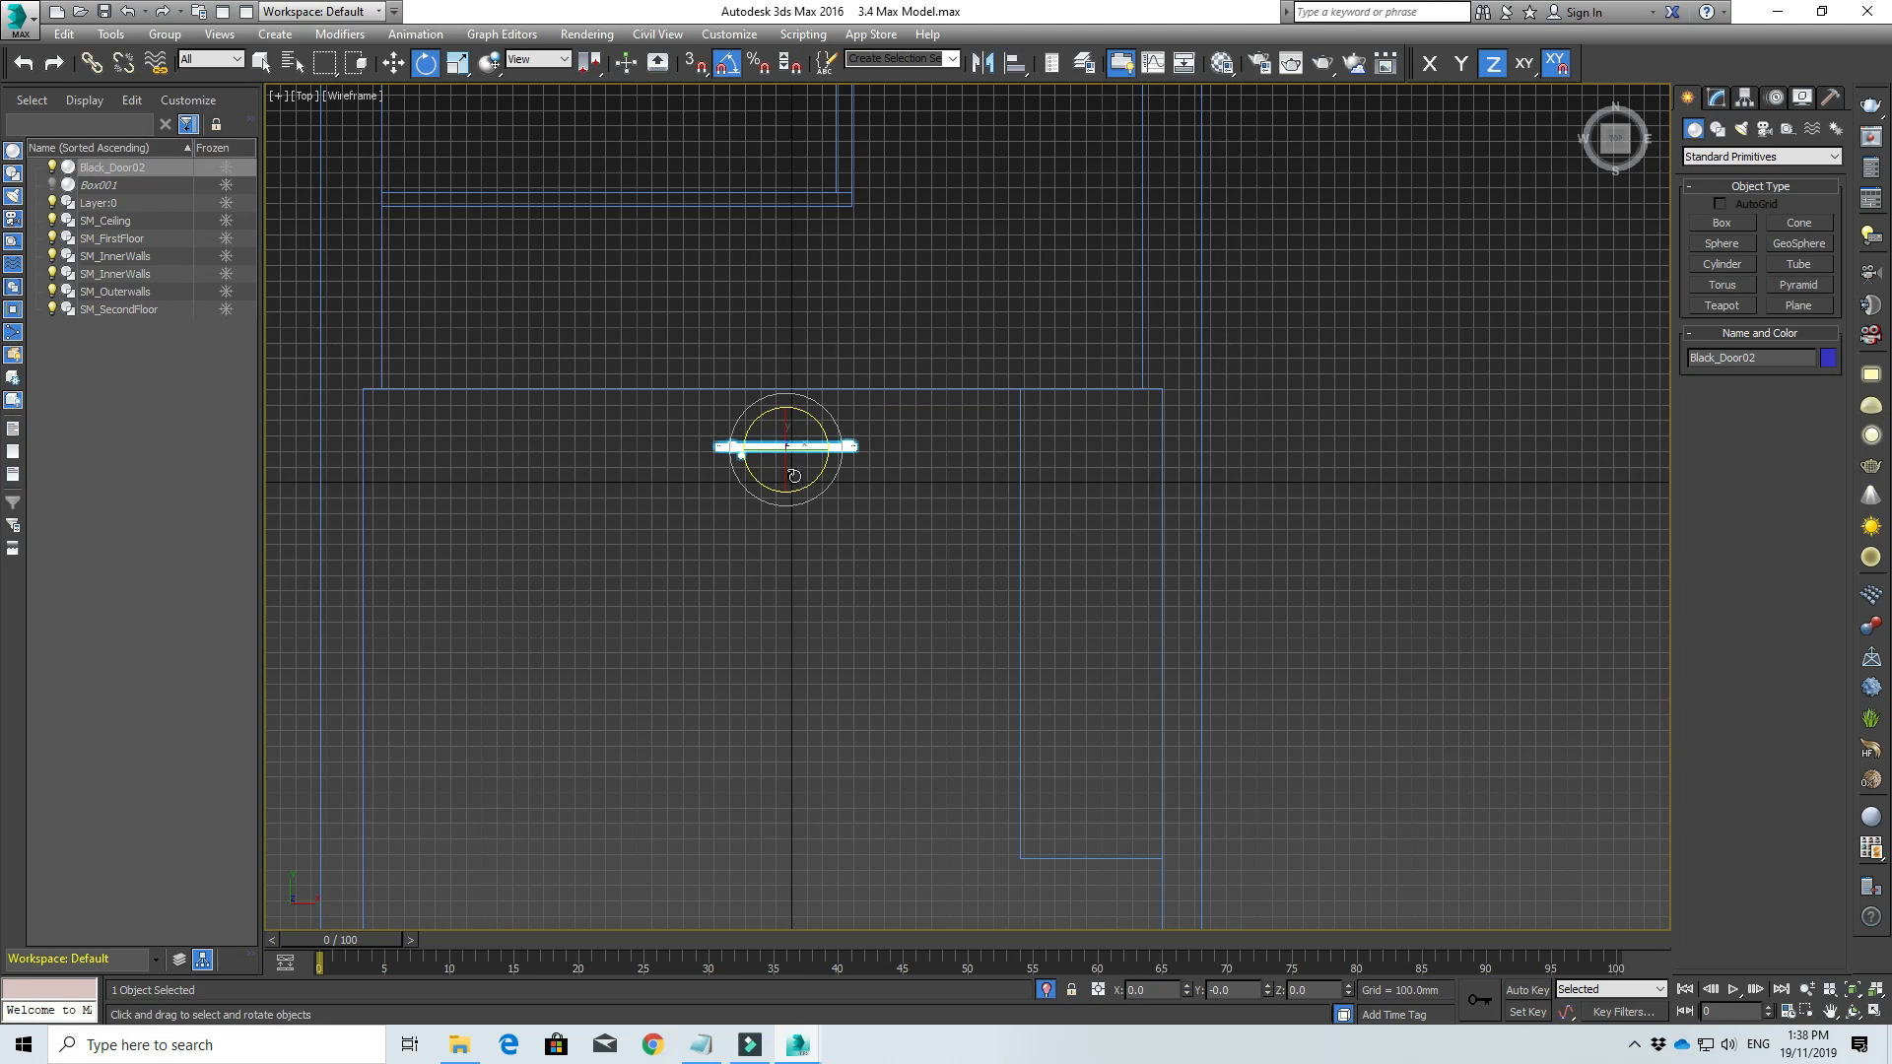
Step: Move Black_Door02 into the upper wall opening, flush with the wall's inner face, at about X 837 mm and Y 3318 mm
{"action": "scroll", "coordinate": [794, 476], "scroll_direction": "up", "scroll_amount": 2}
{"action": "key", "text": "w"}
{"action": "scroll", "coordinate": [786, 402], "scroll_direction": "down", "scroll_amount": 4}
{"action": "middle_click_drag", "start_coordinate": [786, 401], "coordinate": [757, 612]}
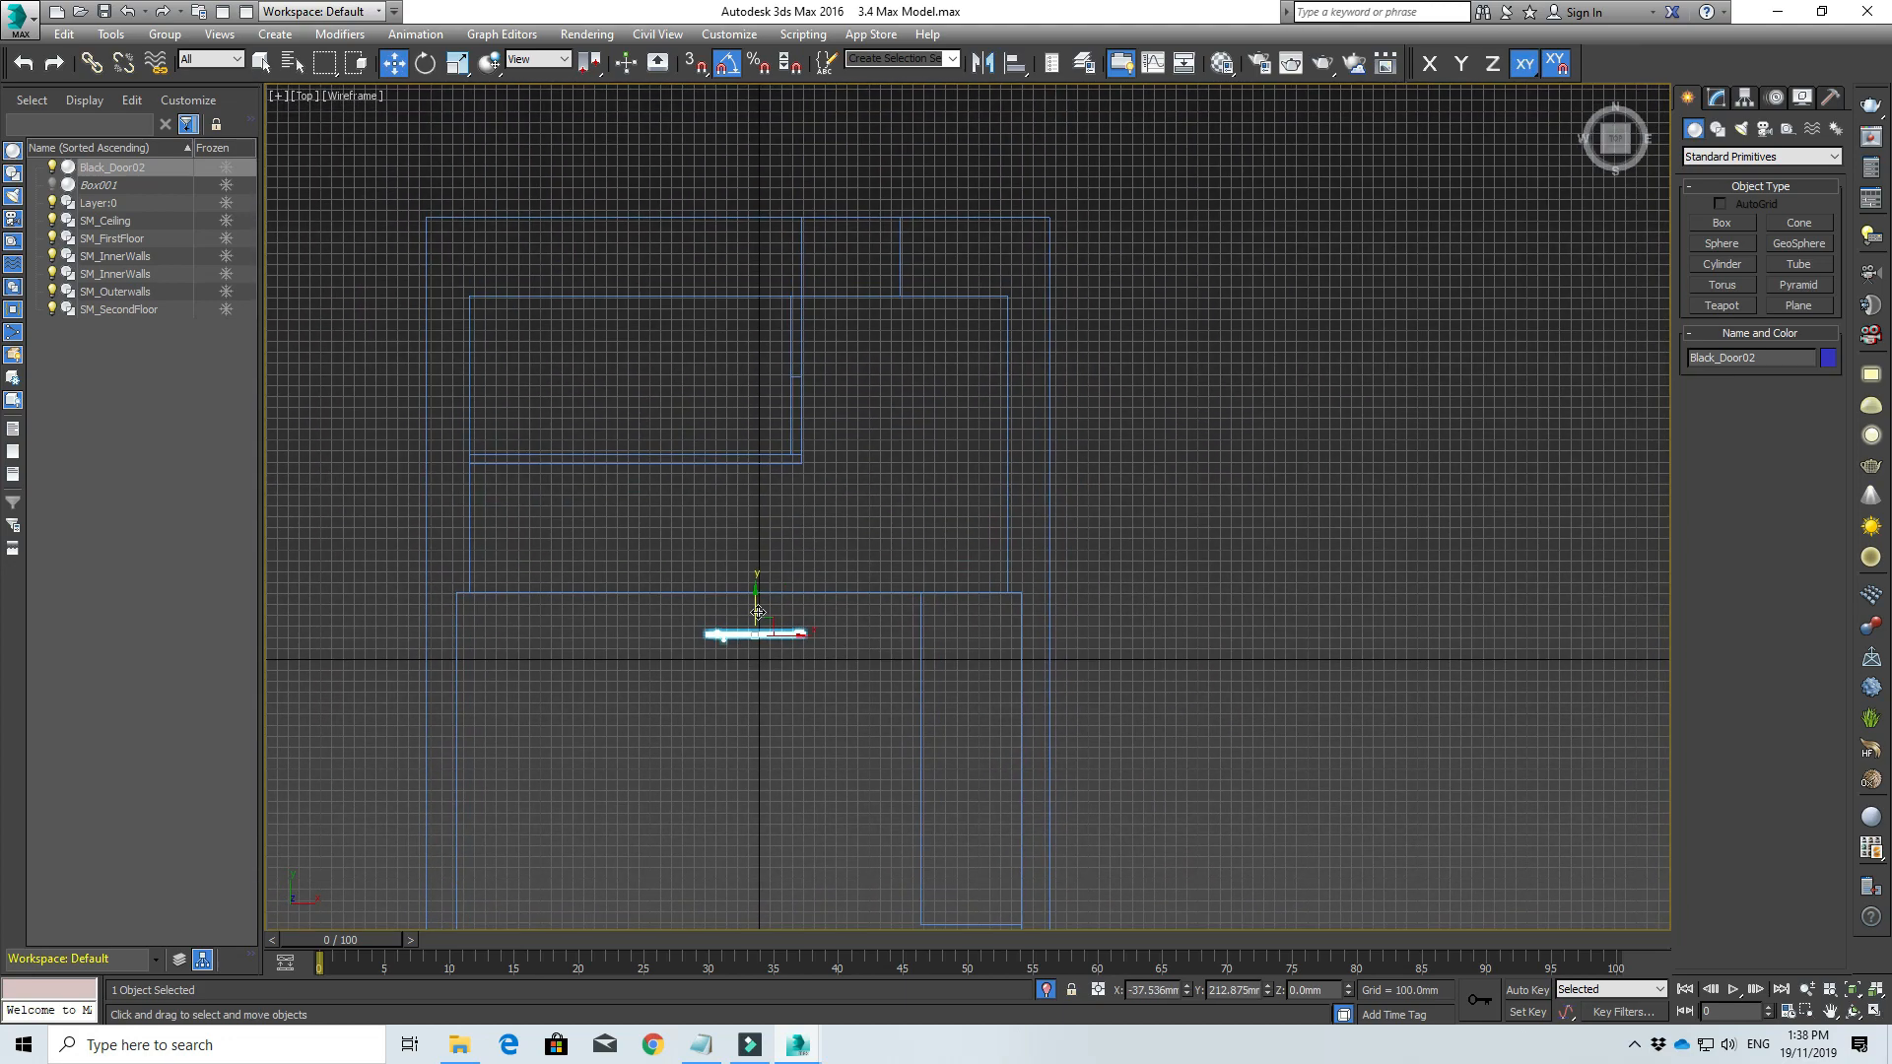
{"action": "scroll", "coordinate": [758, 612], "scroll_direction": "down", "scroll_amount": 2}
{"action": "left_click_drag", "start_coordinate": [756, 586], "coordinate": [788, 368]}
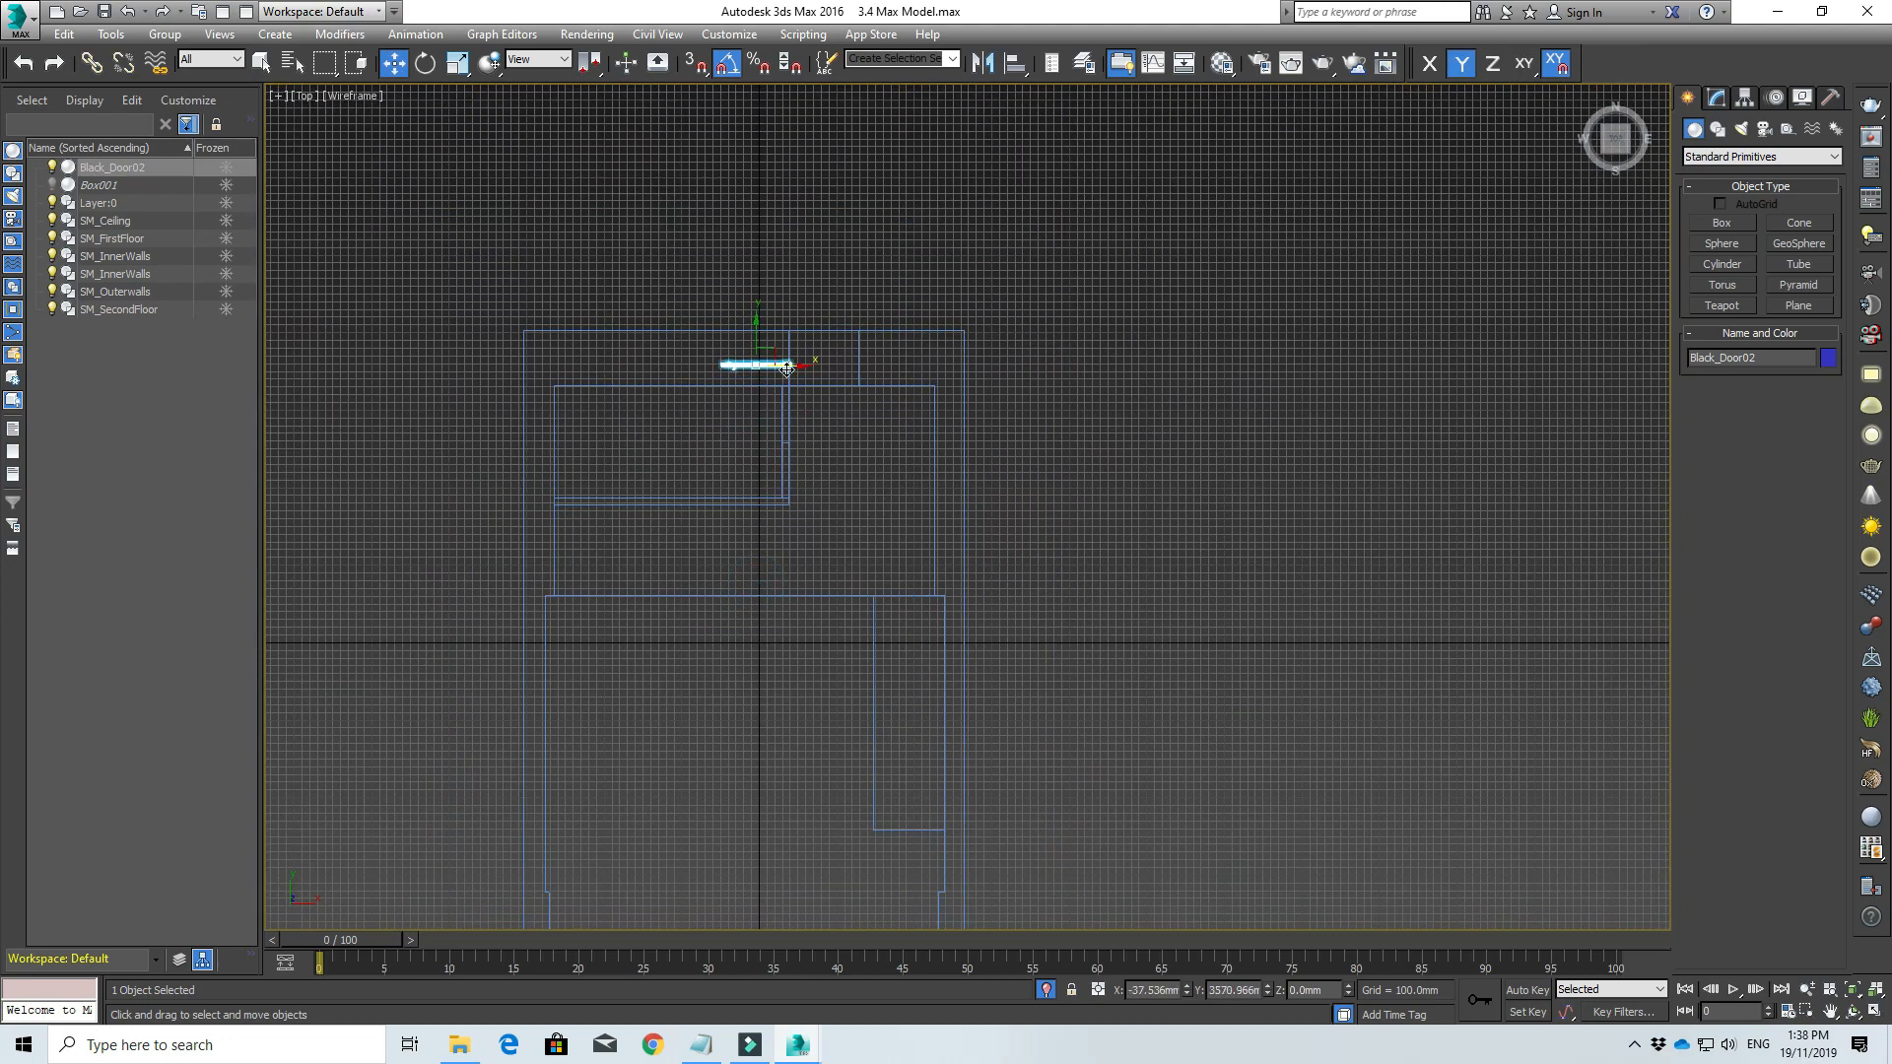
{"action": "scroll", "coordinate": [787, 369], "scroll_direction": "up", "scroll_amount": 5}
{"action": "left_click_drag", "start_coordinate": [588, 410], "coordinate": [1130, 416]}
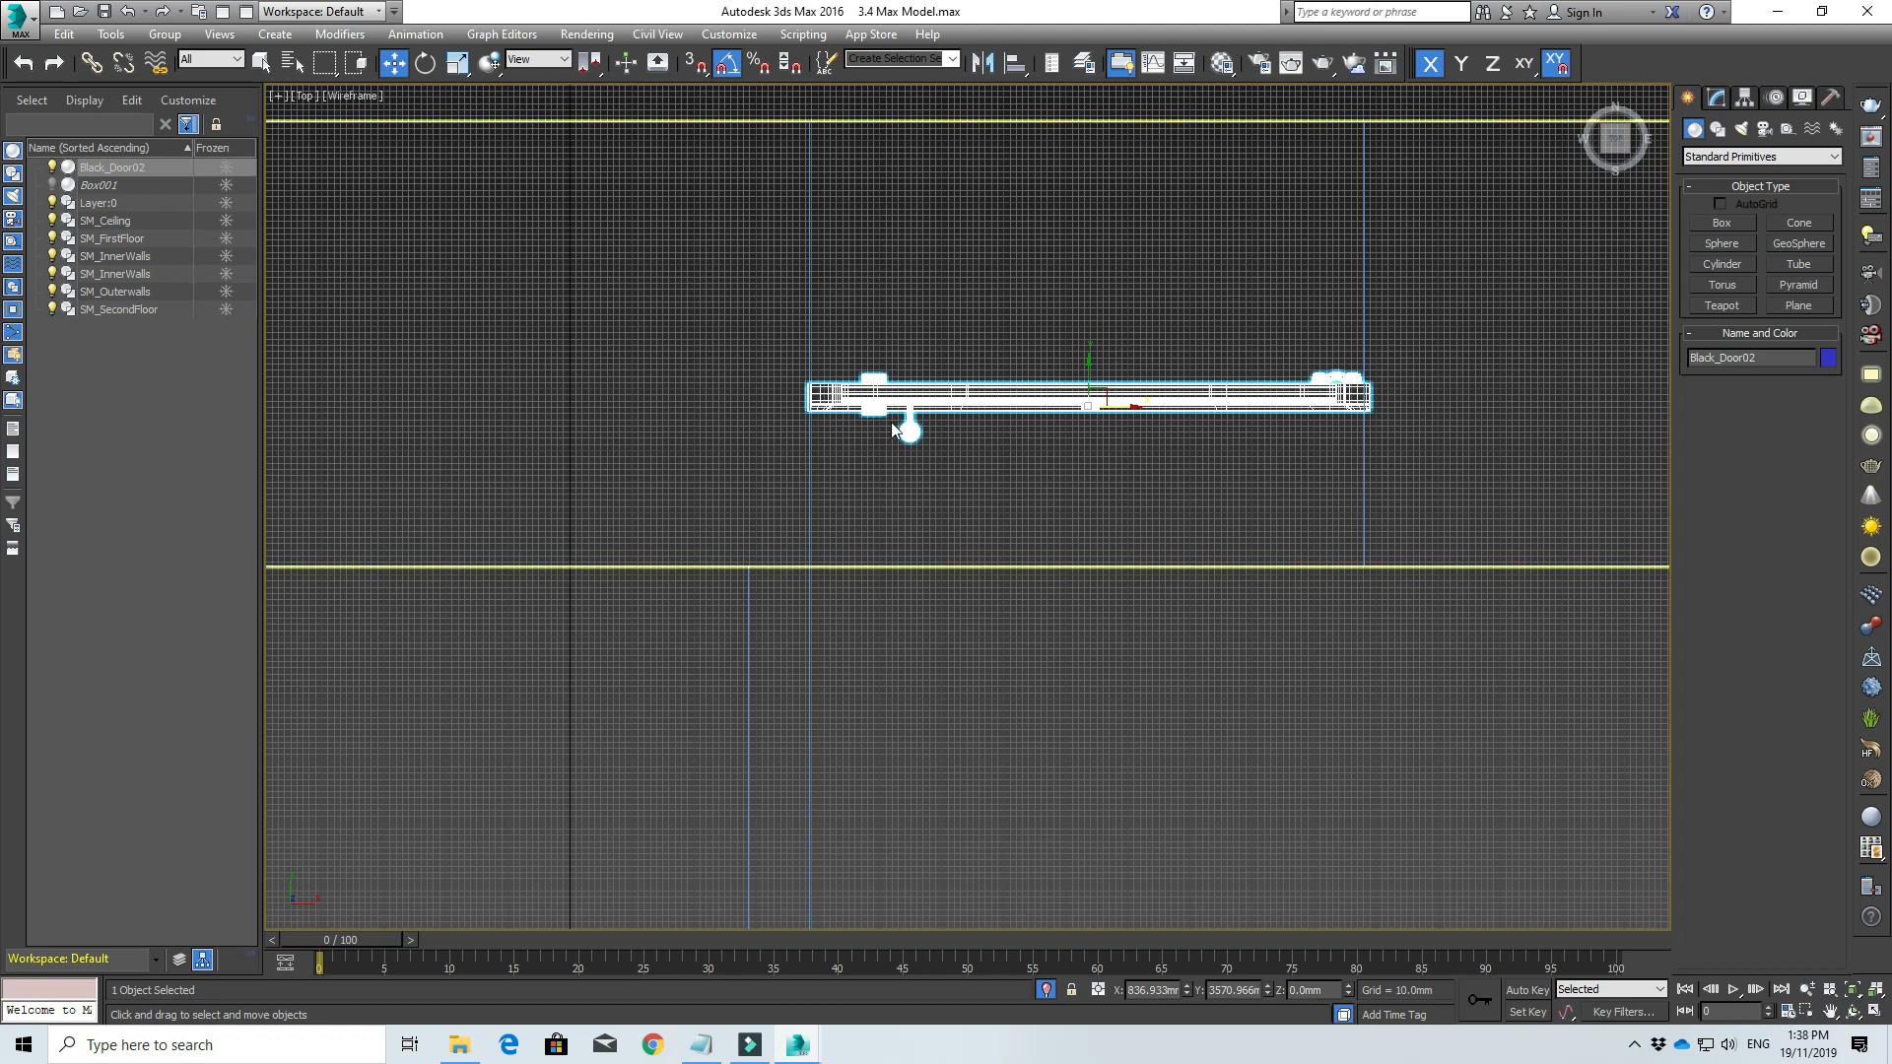
{"action": "left_click_drag", "start_coordinate": [1088, 357], "coordinate": [1095, 515]}
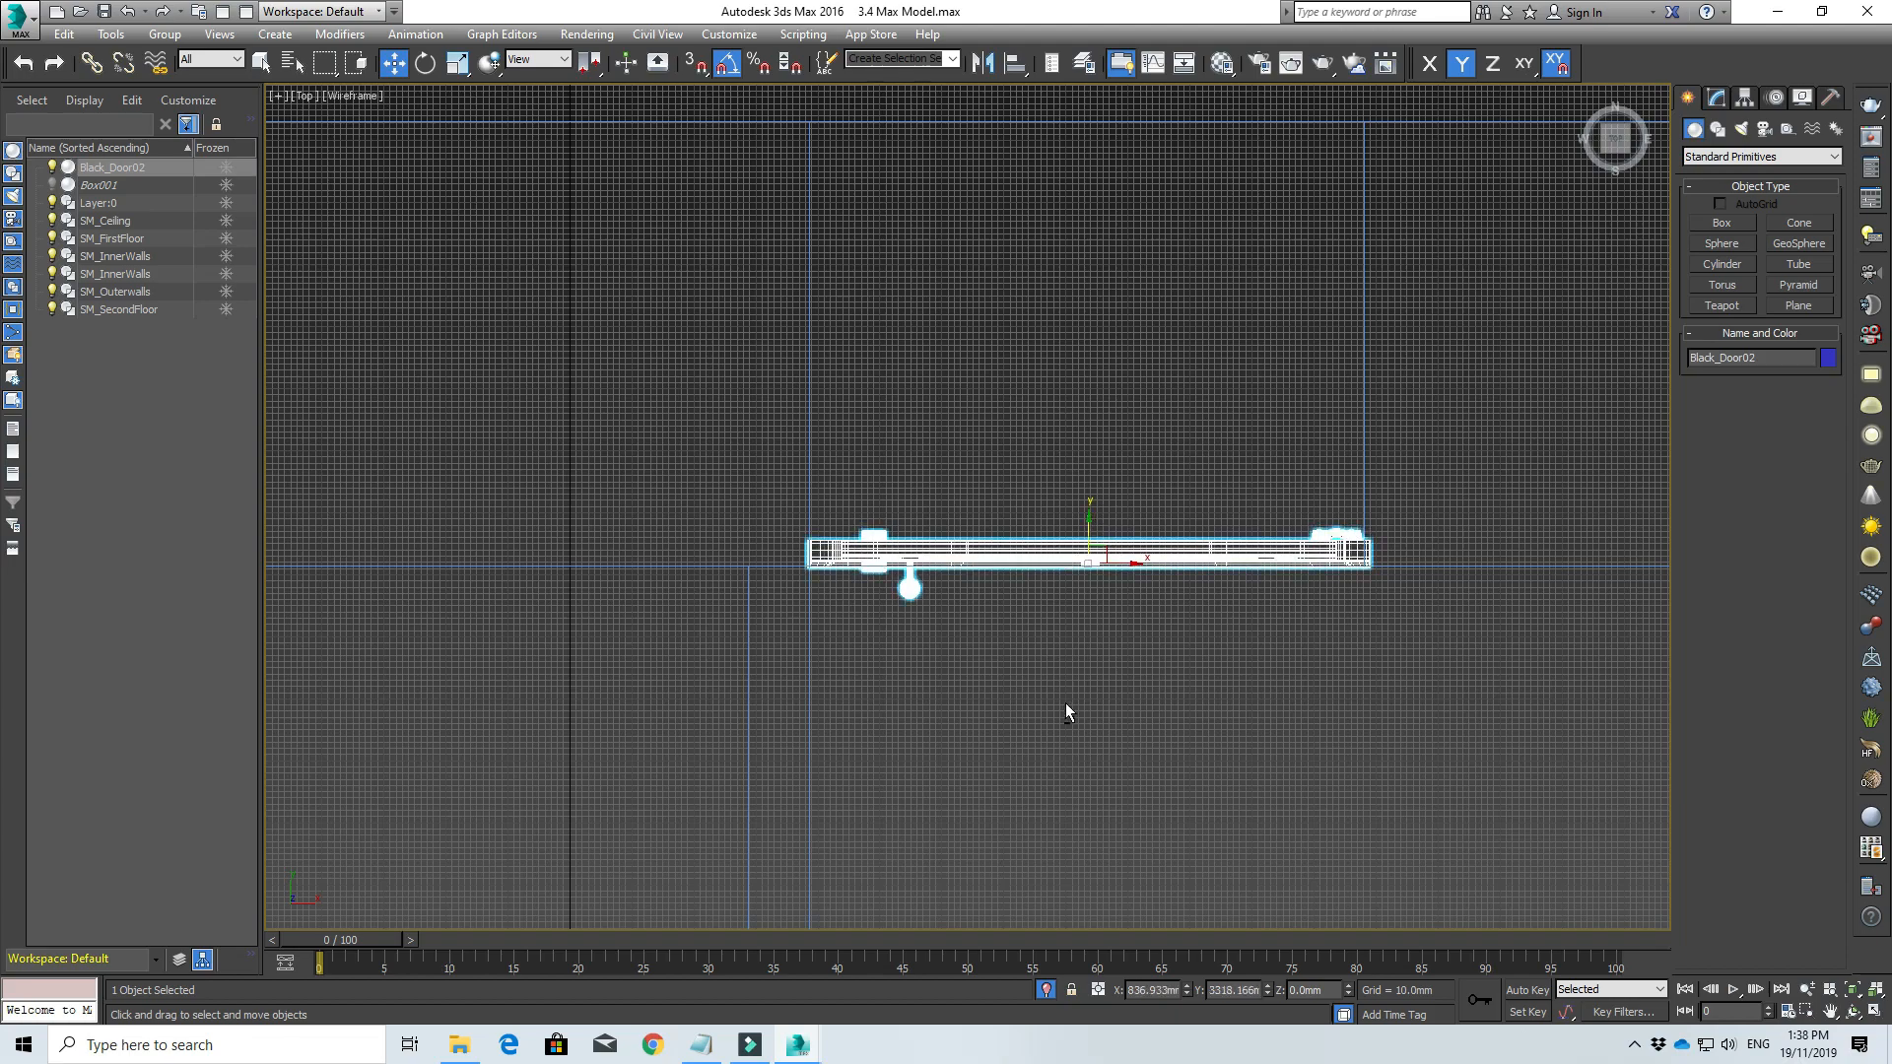
Step: Examine in the front view how the frame of Black_Door02 fits its opening at the head, sides and floor
{"action": "middle_click_drag", "start_coordinate": [1066, 702], "coordinate": [1064, 639], "text": "alt"}
{"action": "key", "text": "f"}
{"action": "scroll", "coordinate": [1060, 631], "scroll_direction": "down", "scroll_amount": 5}
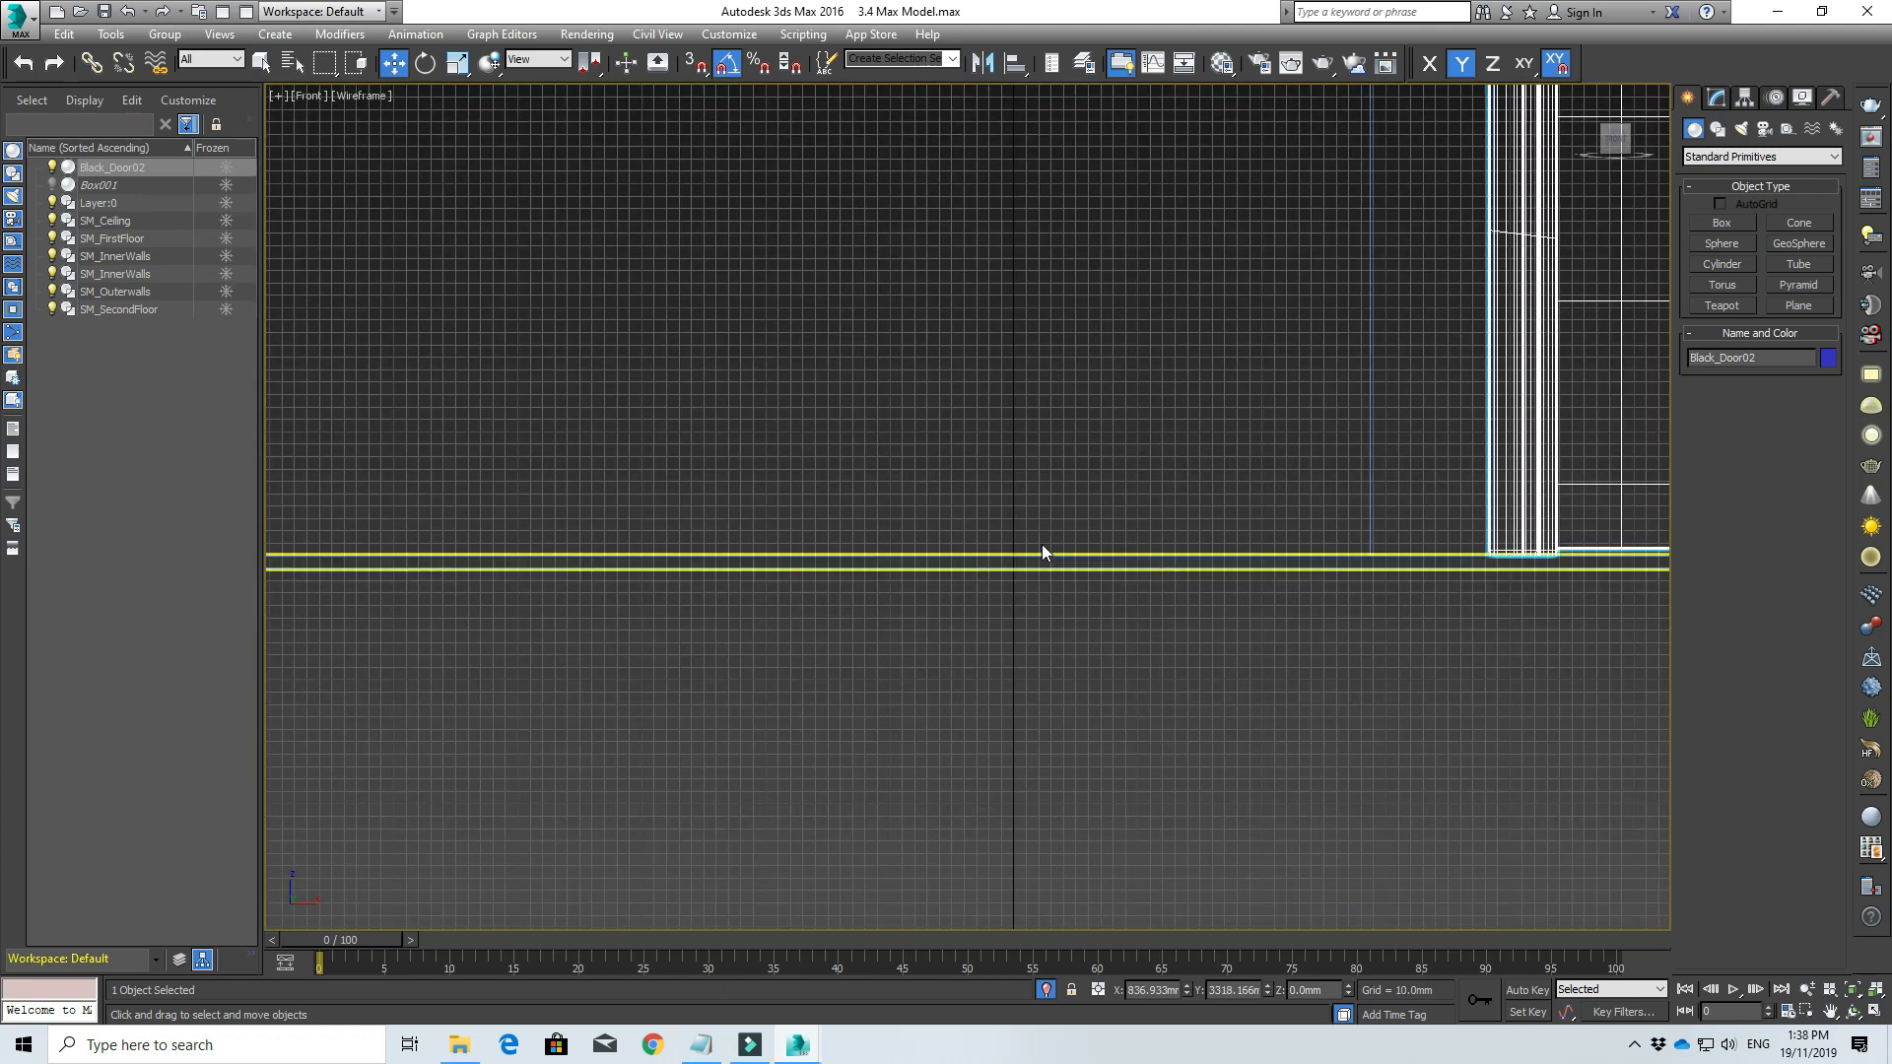
{"action": "scroll", "coordinate": [1232, 503], "scroll_direction": "down", "scroll_amount": 1}
{"action": "middle_click_drag", "start_coordinate": [1245, 463], "coordinate": [967, 713]}
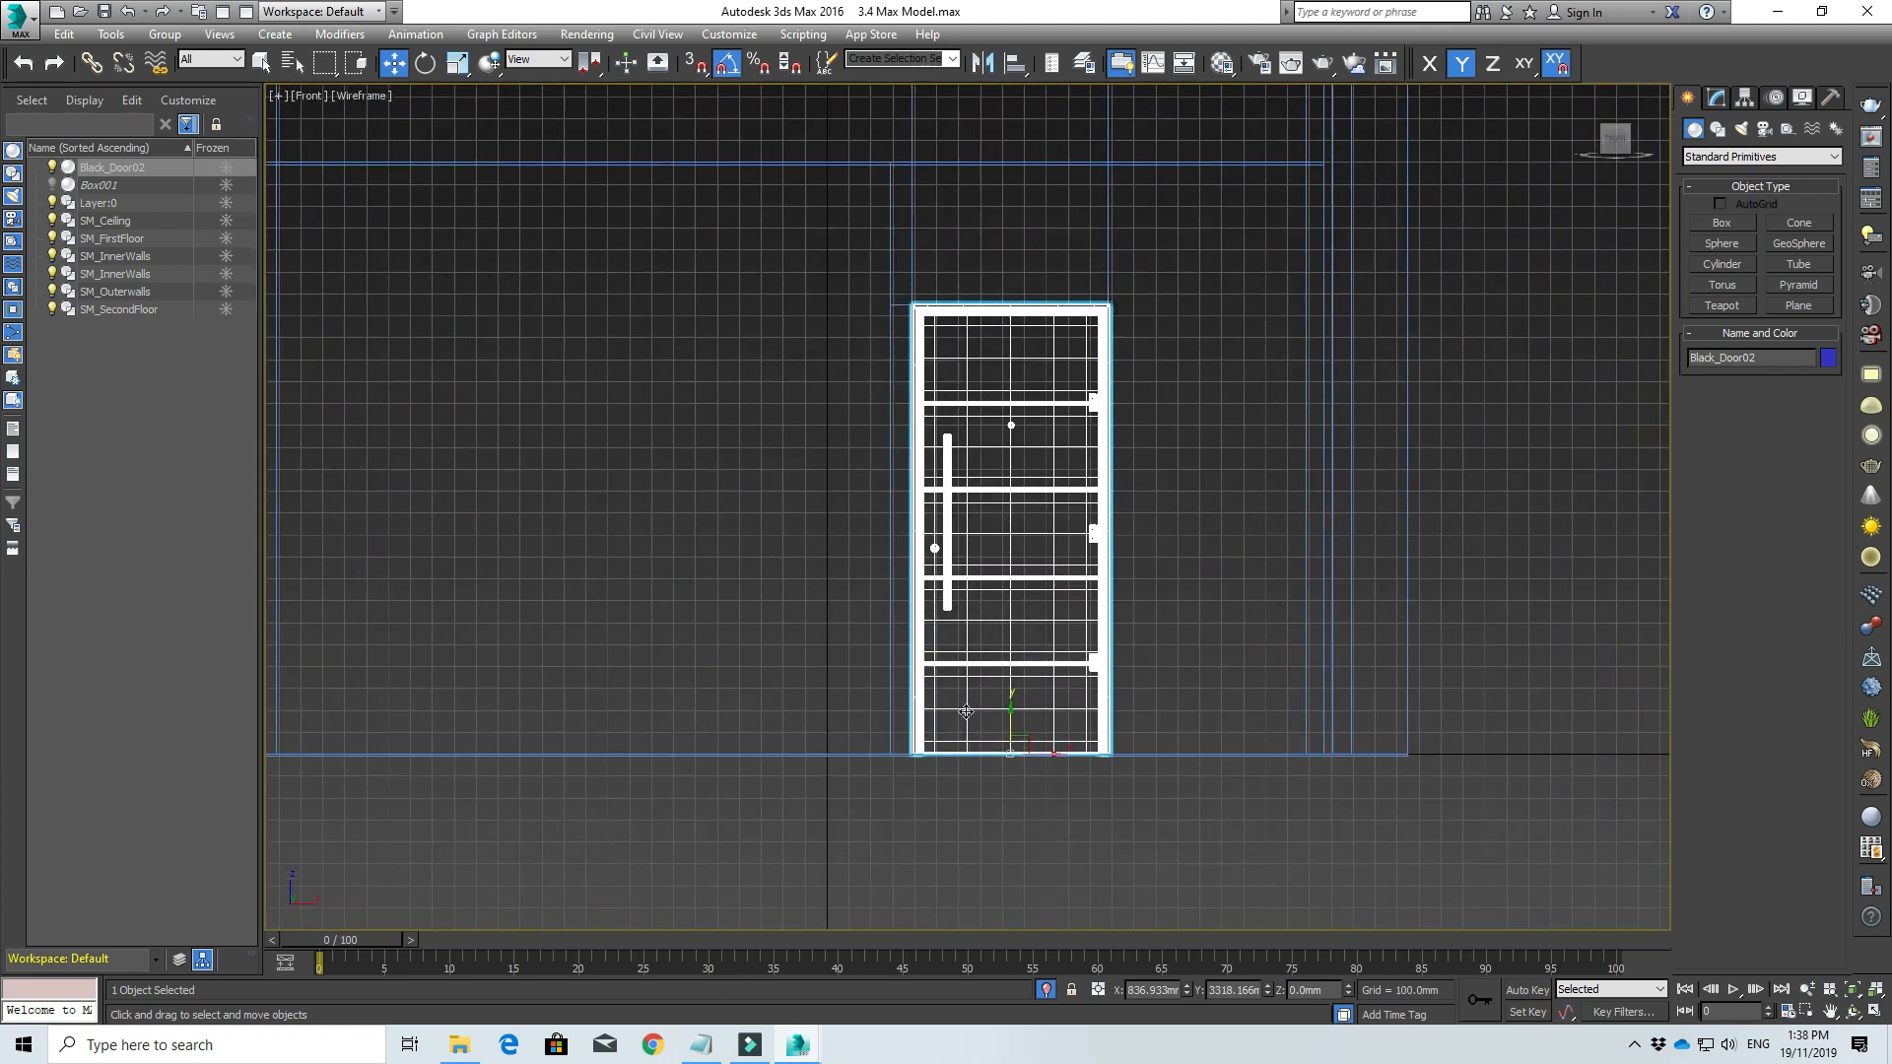
{"action": "scroll", "coordinate": [989, 314], "scroll_direction": "up", "scroll_amount": 3}
{"action": "scroll", "coordinate": [860, 313], "scroll_direction": "up", "scroll_amount": 1}
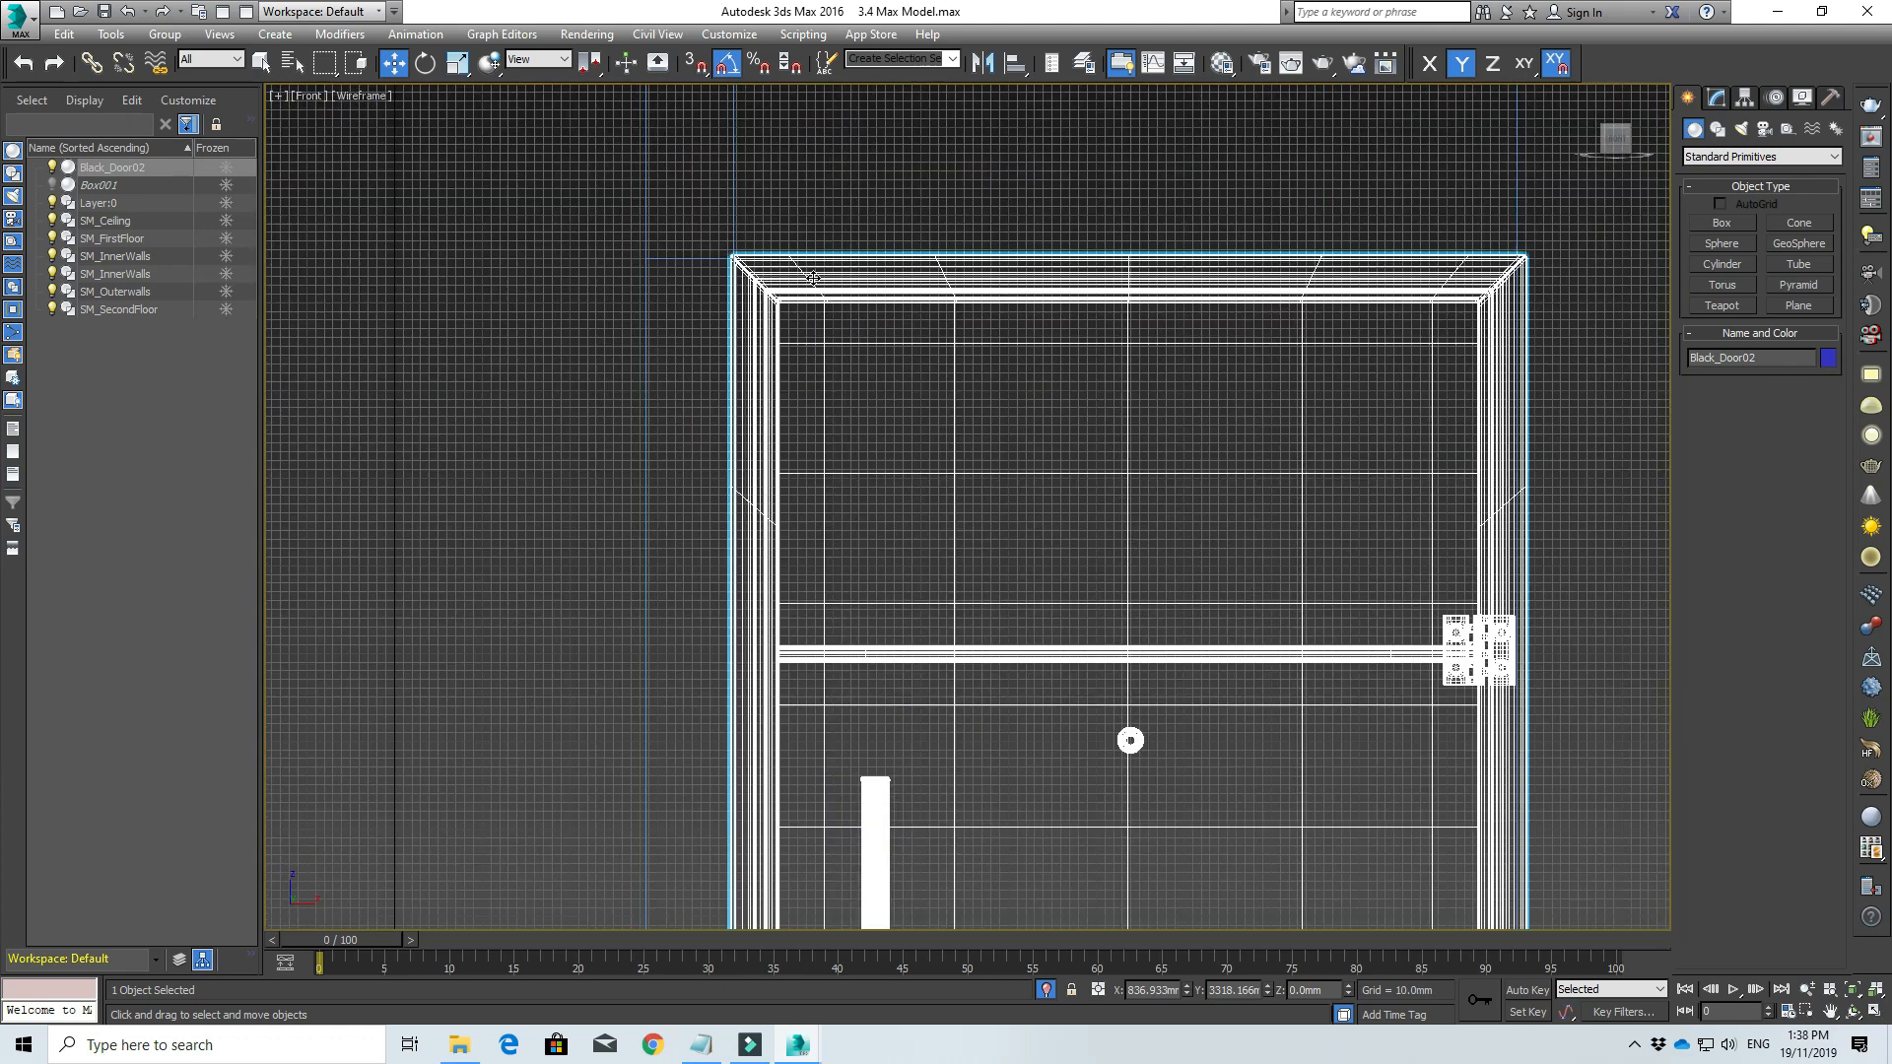
{"action": "scroll", "coordinate": [771, 305], "scroll_direction": "up", "scroll_amount": 2}
{"action": "scroll", "coordinate": [818, 304], "scroll_direction": "down", "scroll_amount": 2}
{"action": "middle_click_drag", "start_coordinate": [1133, 687], "coordinate": [941, 361]}
{"action": "scroll", "coordinate": [941, 362], "scroll_direction": "down", "scroll_amount": 1}
{"action": "middle_click_drag", "start_coordinate": [1002, 619], "coordinate": [942, 434]}
{"action": "scroll", "coordinate": [960, 677], "scroll_direction": "down", "scroll_amount": 1}
{"action": "middle_click_drag", "start_coordinate": [959, 694], "coordinate": [945, 487]}
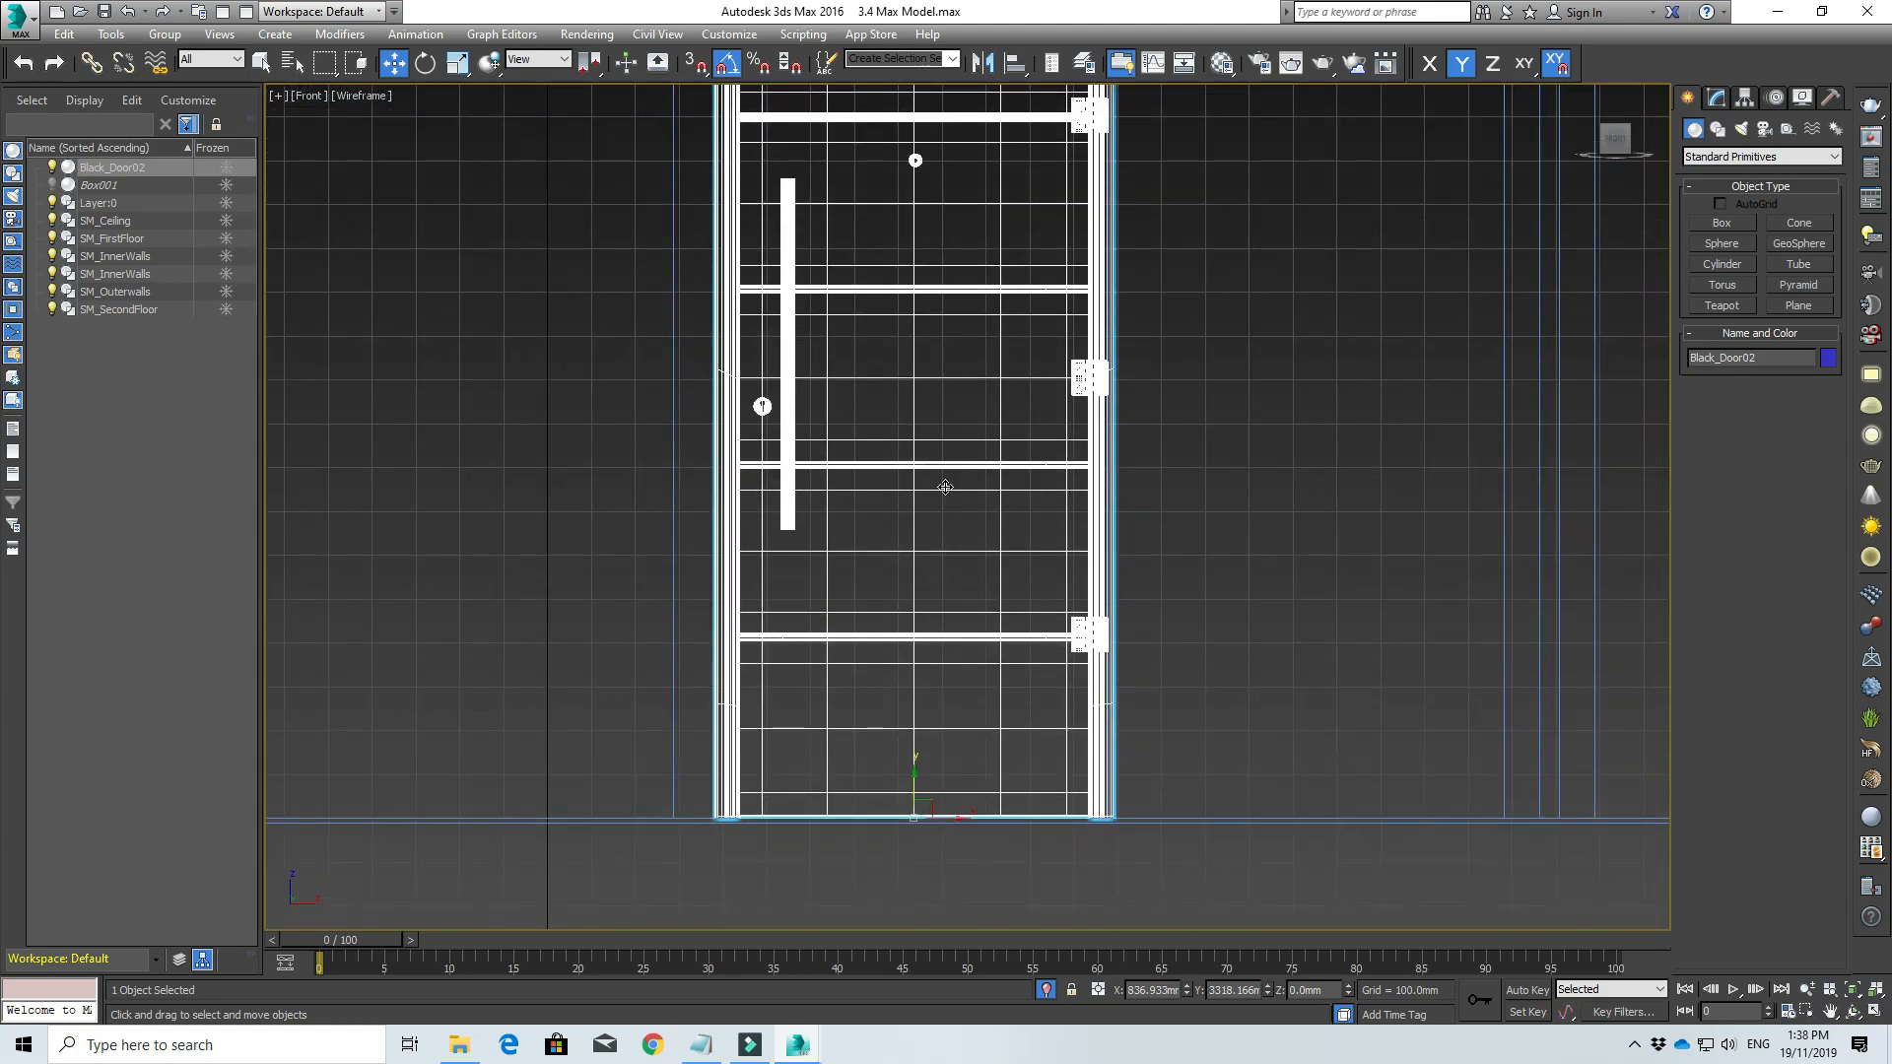
Step: Examine from above how the edge of the Black_Door02 frame lines up with the wall opening
{"action": "key", "text": "t"}
{"action": "scroll", "coordinate": [938, 557], "scroll_direction": "down", "scroll_amount": 4}
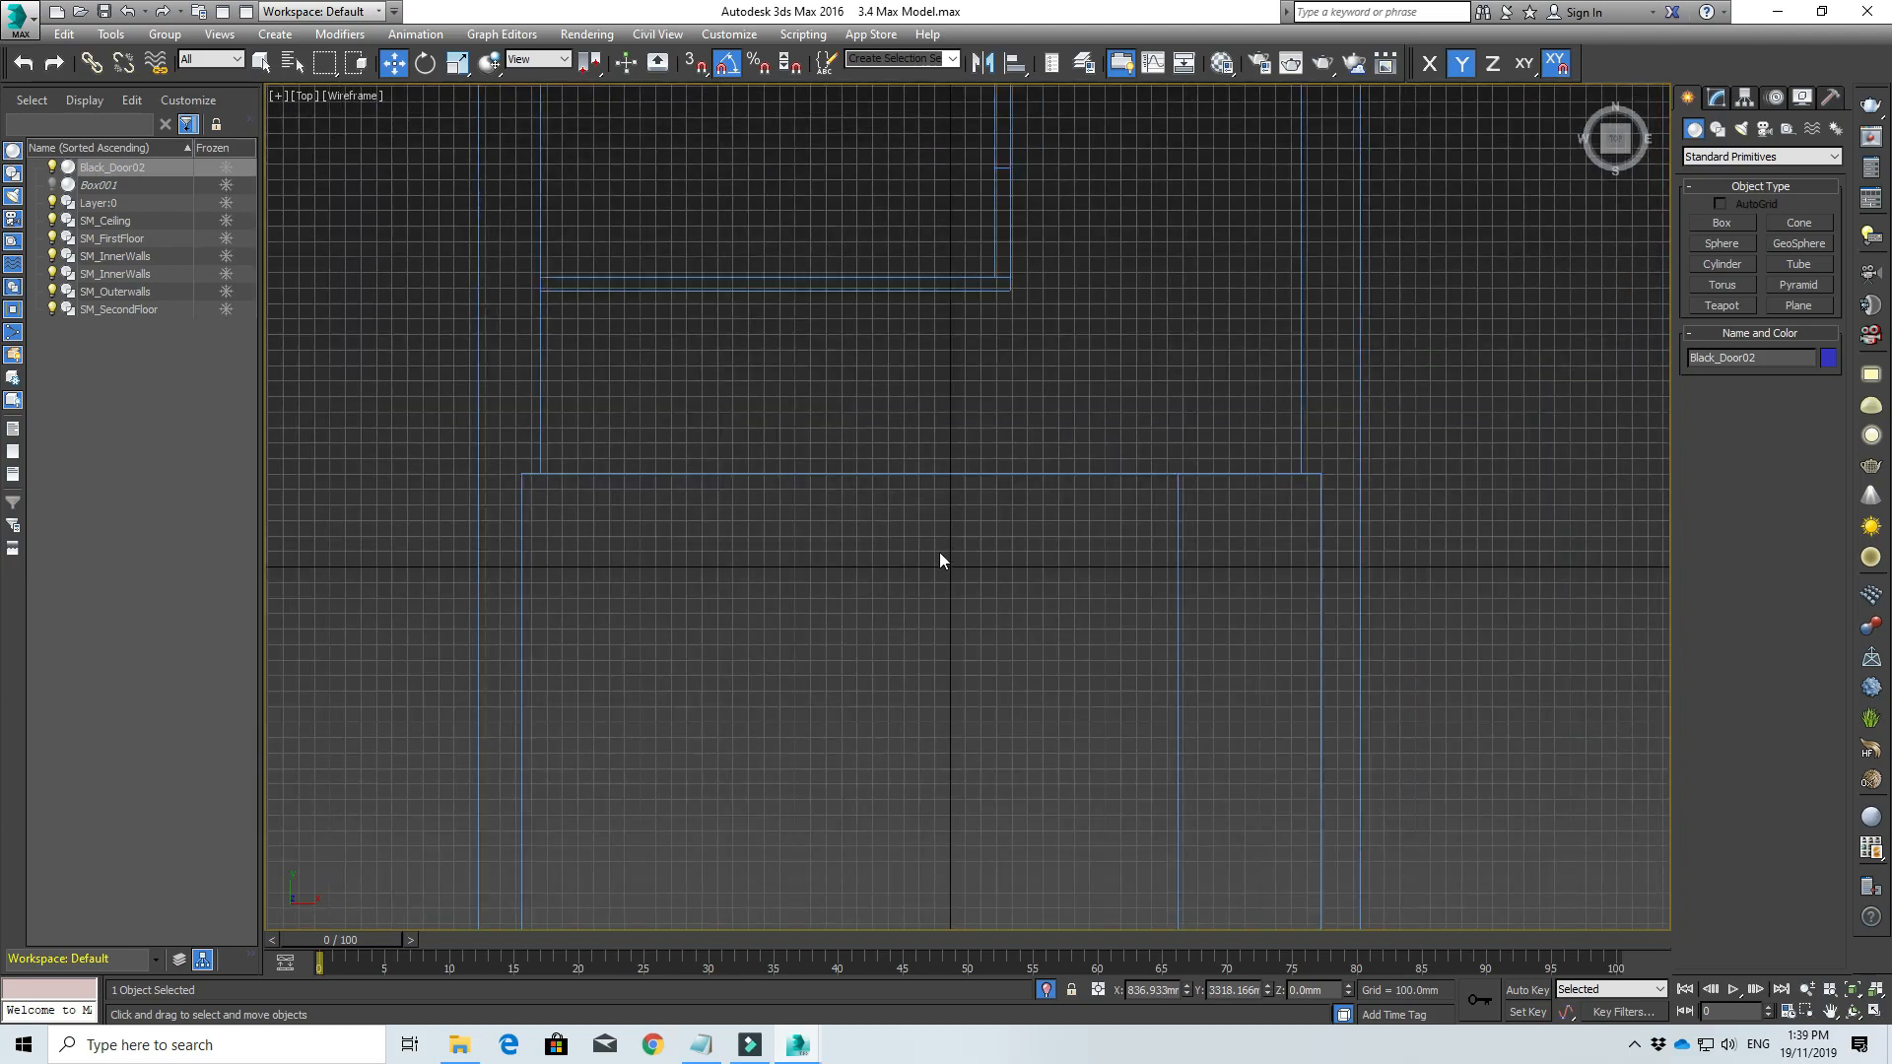
{"action": "middle_click_drag", "start_coordinate": [1018, 444], "coordinate": [949, 535]}
{"action": "scroll", "coordinate": [954, 542], "scroll_direction": "up", "scroll_amount": 4}
{"action": "scroll", "coordinate": [1017, 694], "scroll_direction": "up", "scroll_amount": 1}
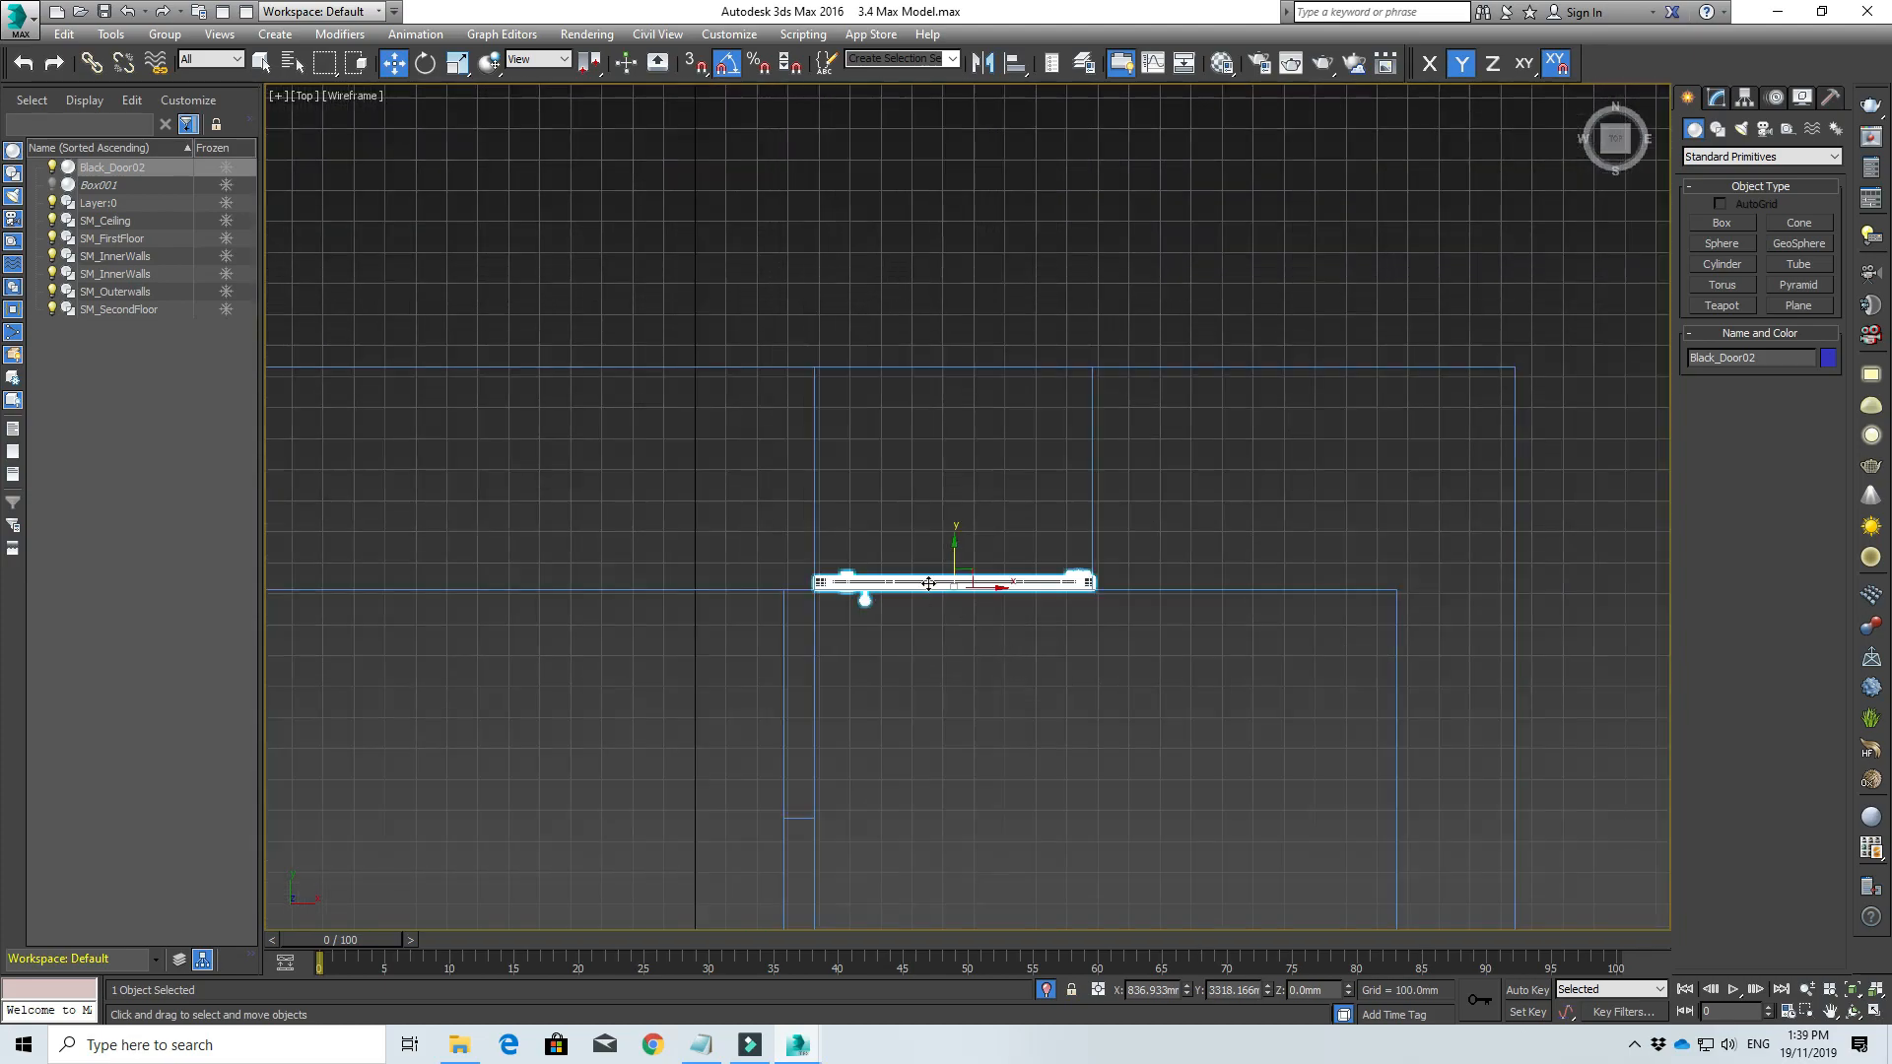
{"action": "scroll", "coordinate": [926, 581], "scroll_direction": "up", "scroll_amount": 3}
{"action": "scroll", "coordinate": [869, 597], "scroll_direction": "up", "scroll_amount": 2}
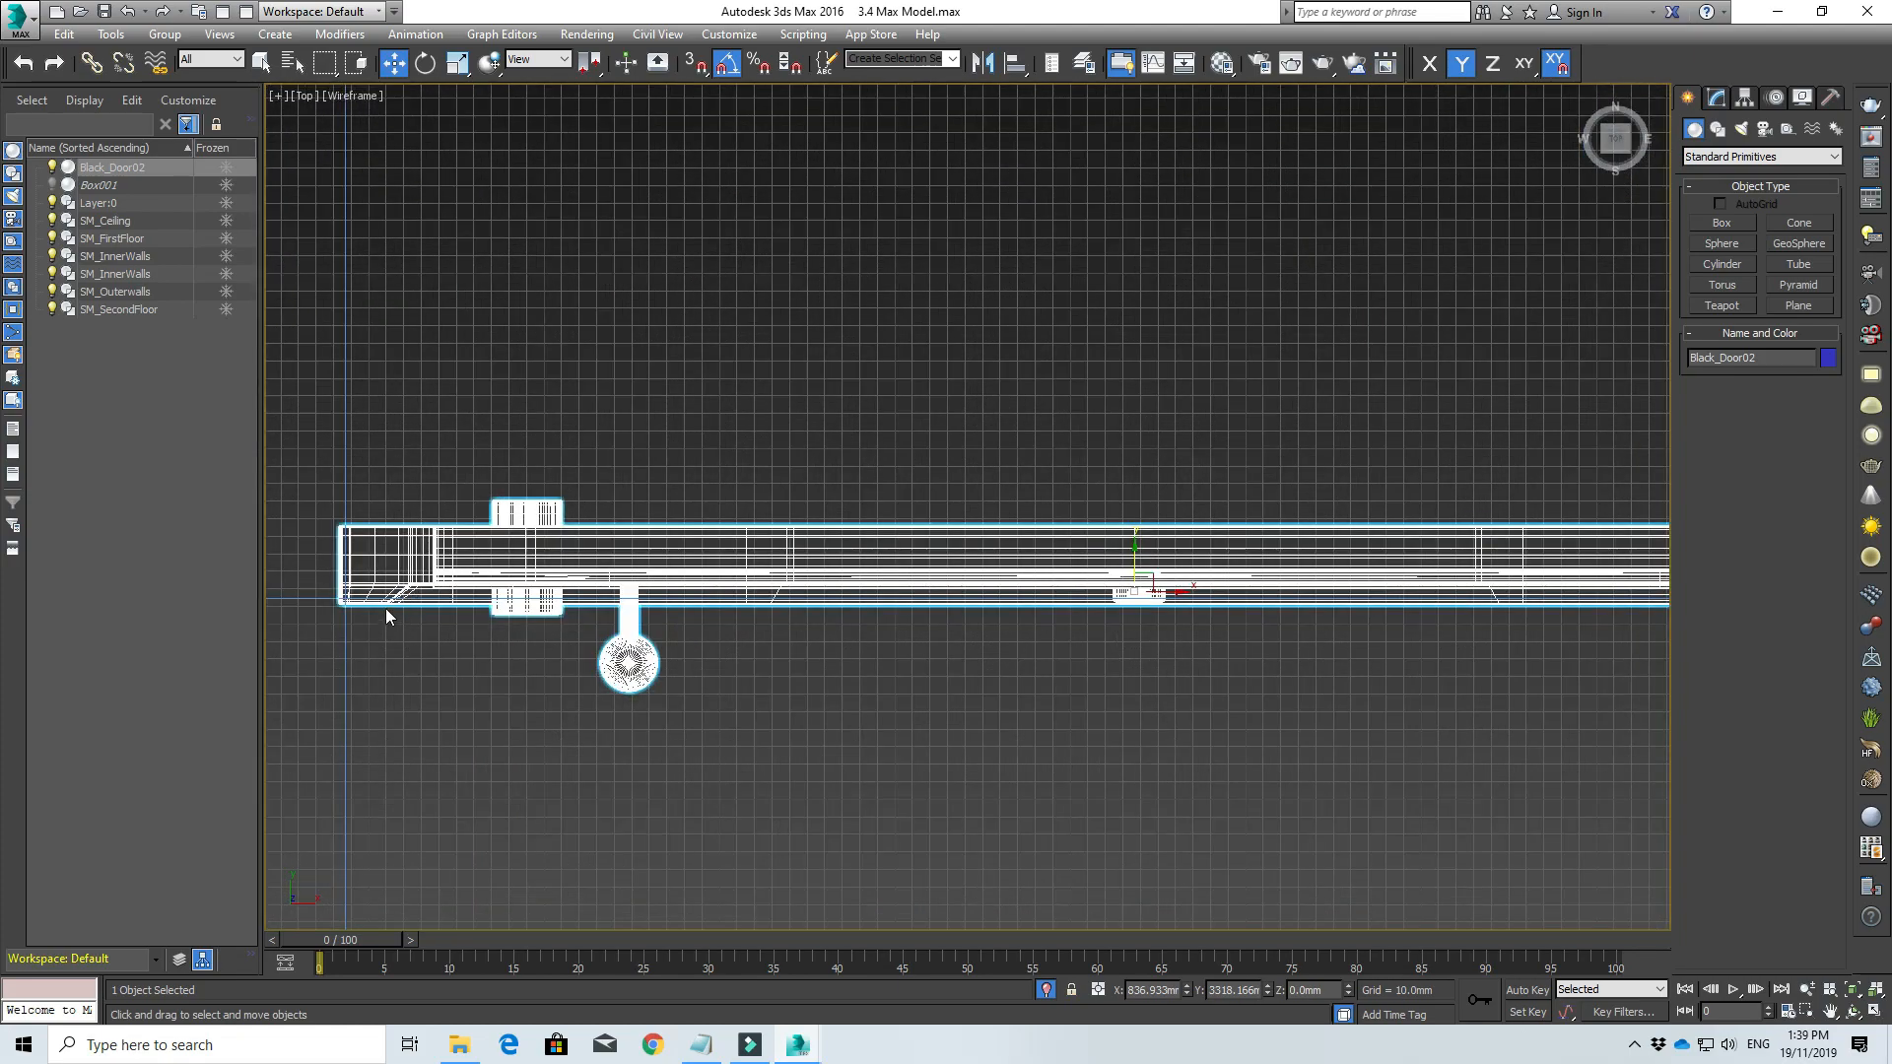
Step: Clone Black_Door02 in place at the upper wall opening
{"action": "scroll", "coordinate": [1284, 649], "scroll_direction": "down", "scroll_amount": 6}
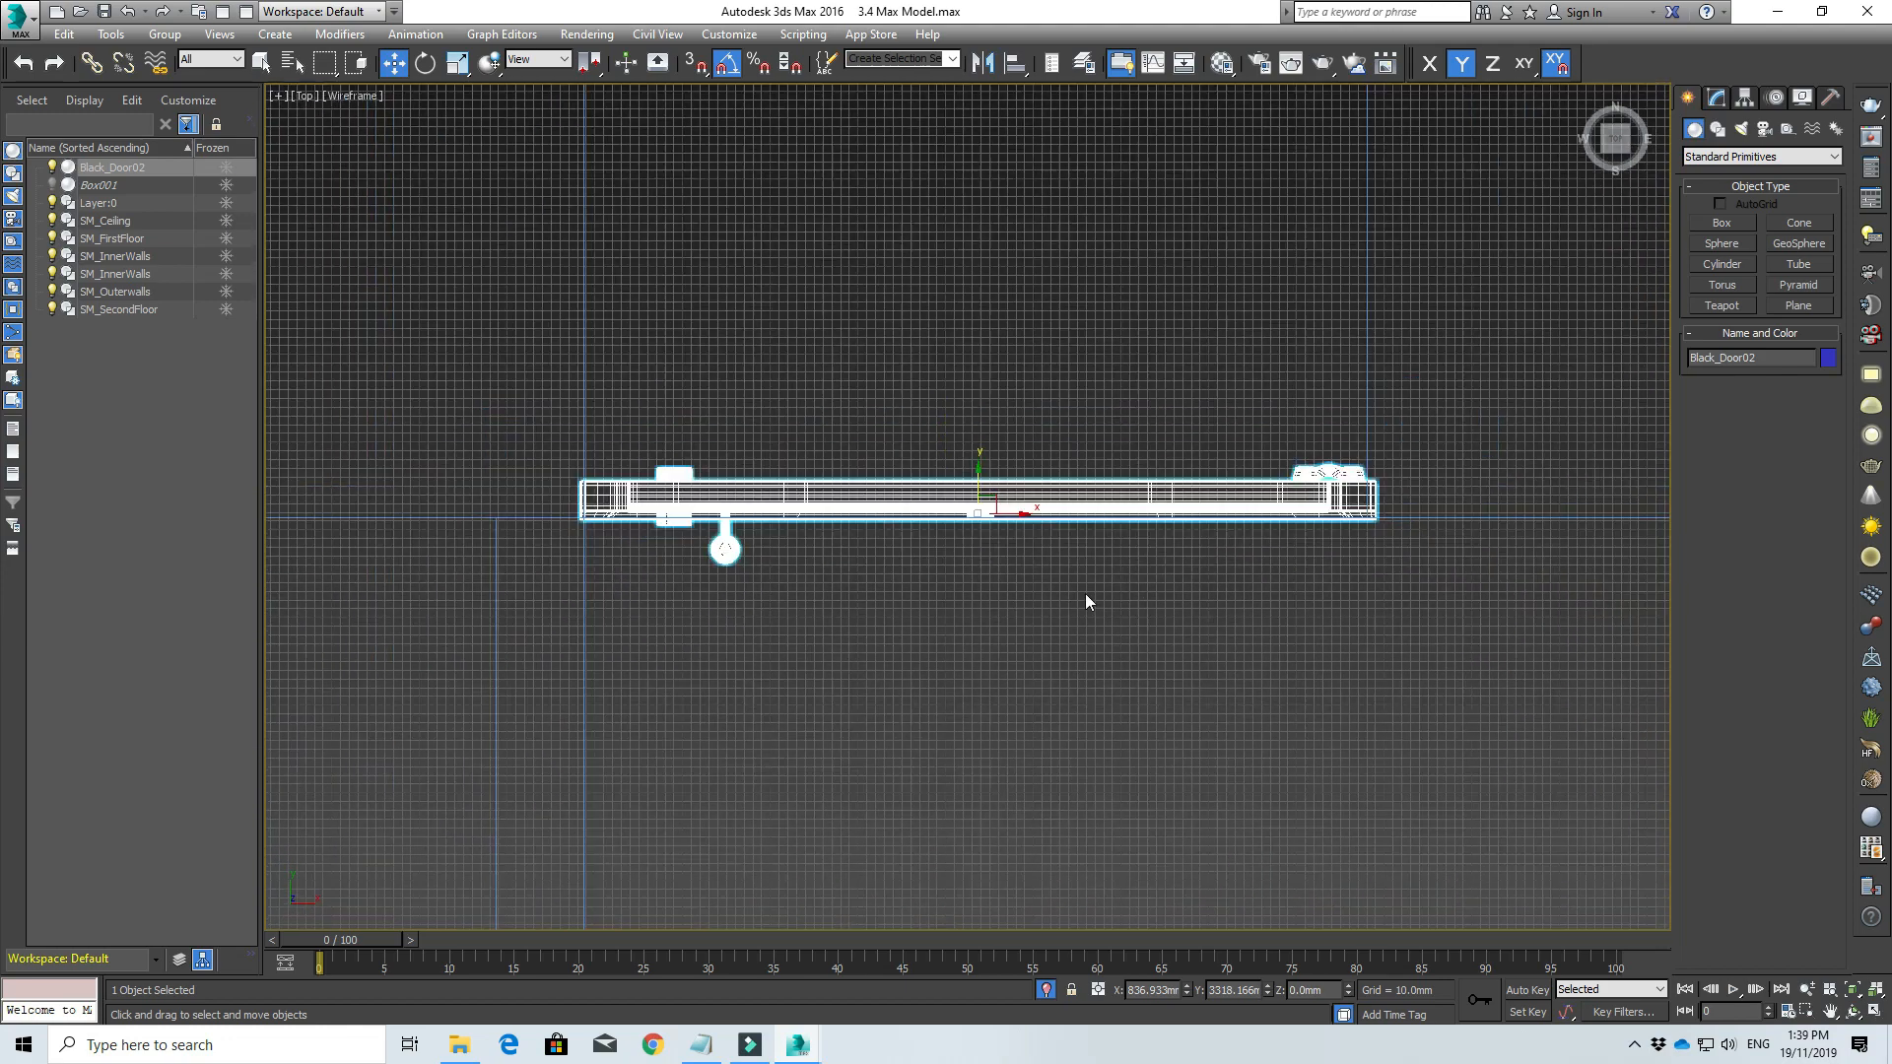
{"action": "middle_click_drag", "start_coordinate": [948, 584], "coordinate": [926, 473]}
{"action": "right_click", "coordinate": [902, 464]}
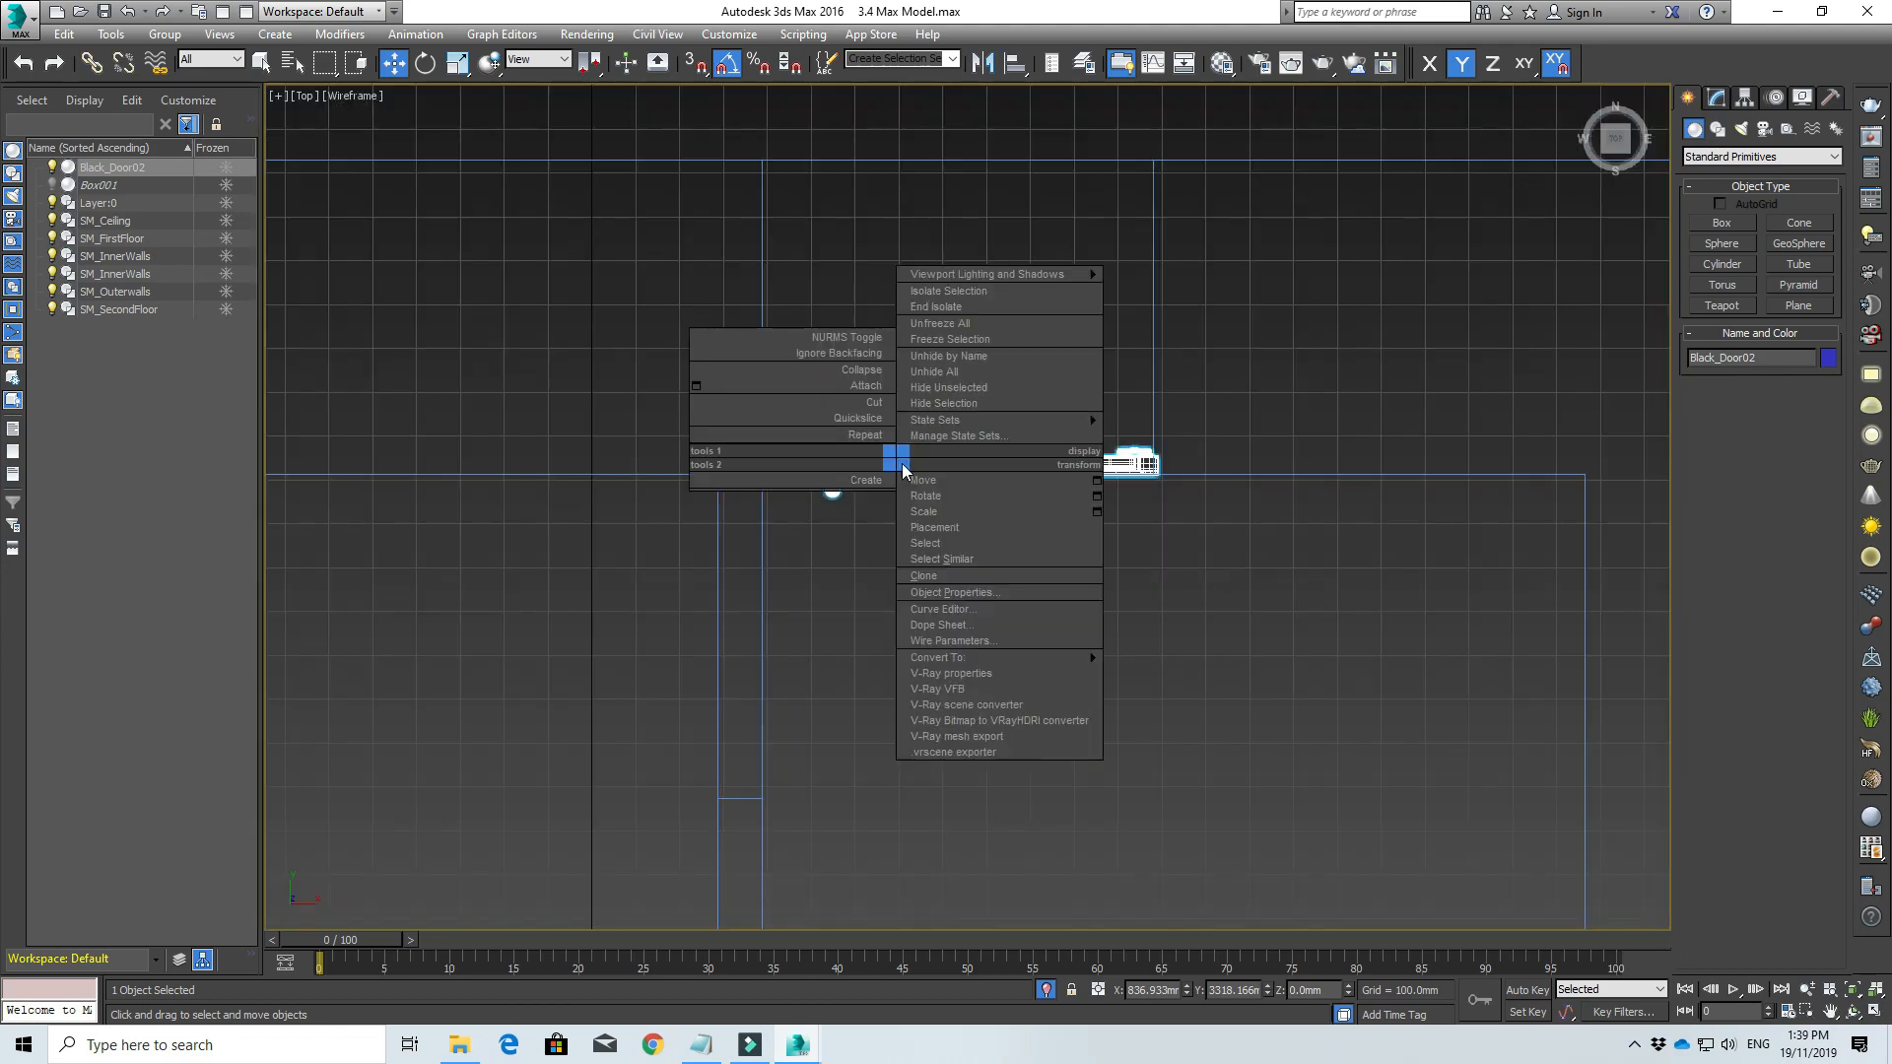
{"action": "left_click", "coordinate": [943, 575]}
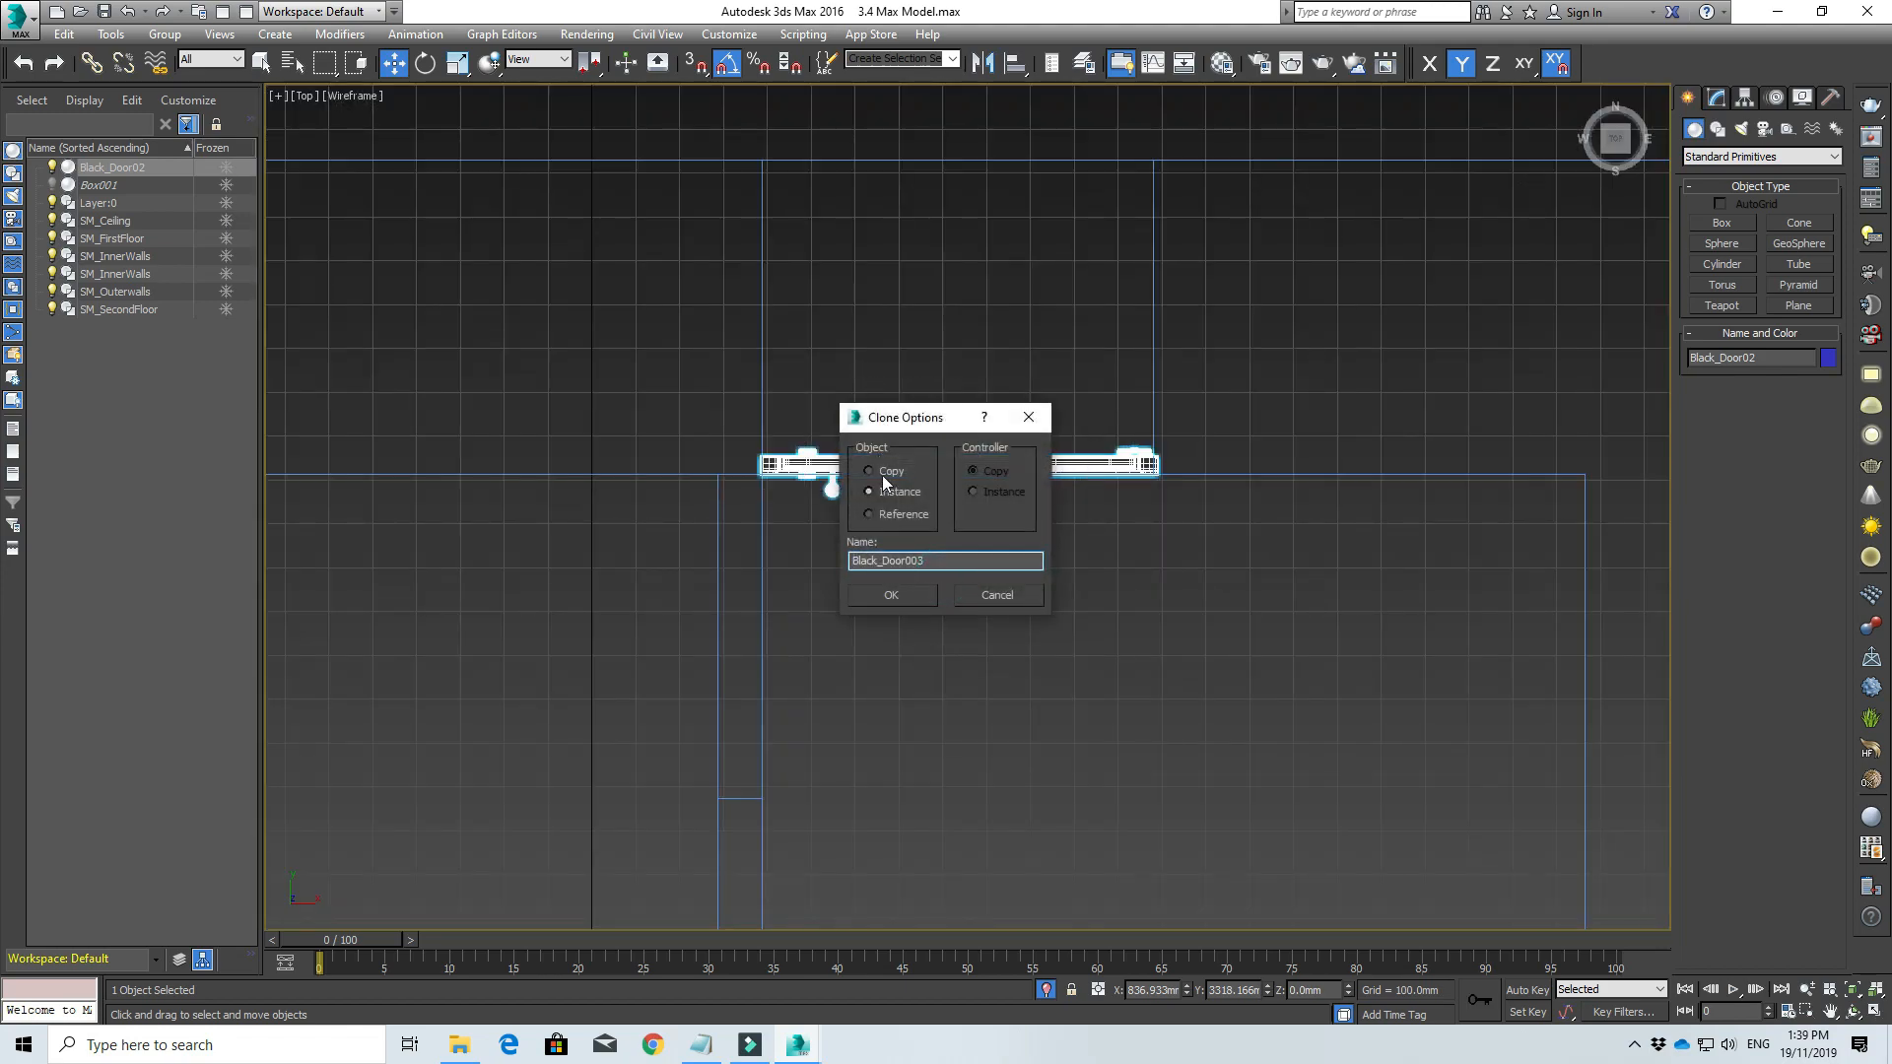
{"action": "left_click", "coordinate": [891, 593]}
Step: Move the door copy down along Y to about 2263 mm and rotate it 90 degrees about Z, parallel to the short inner wall
{"action": "scroll", "coordinate": [916, 620], "scroll_direction": "down", "scroll_amount": 3}
{"action": "middle_click_drag", "start_coordinate": [916, 621], "coordinate": [918, 370]}
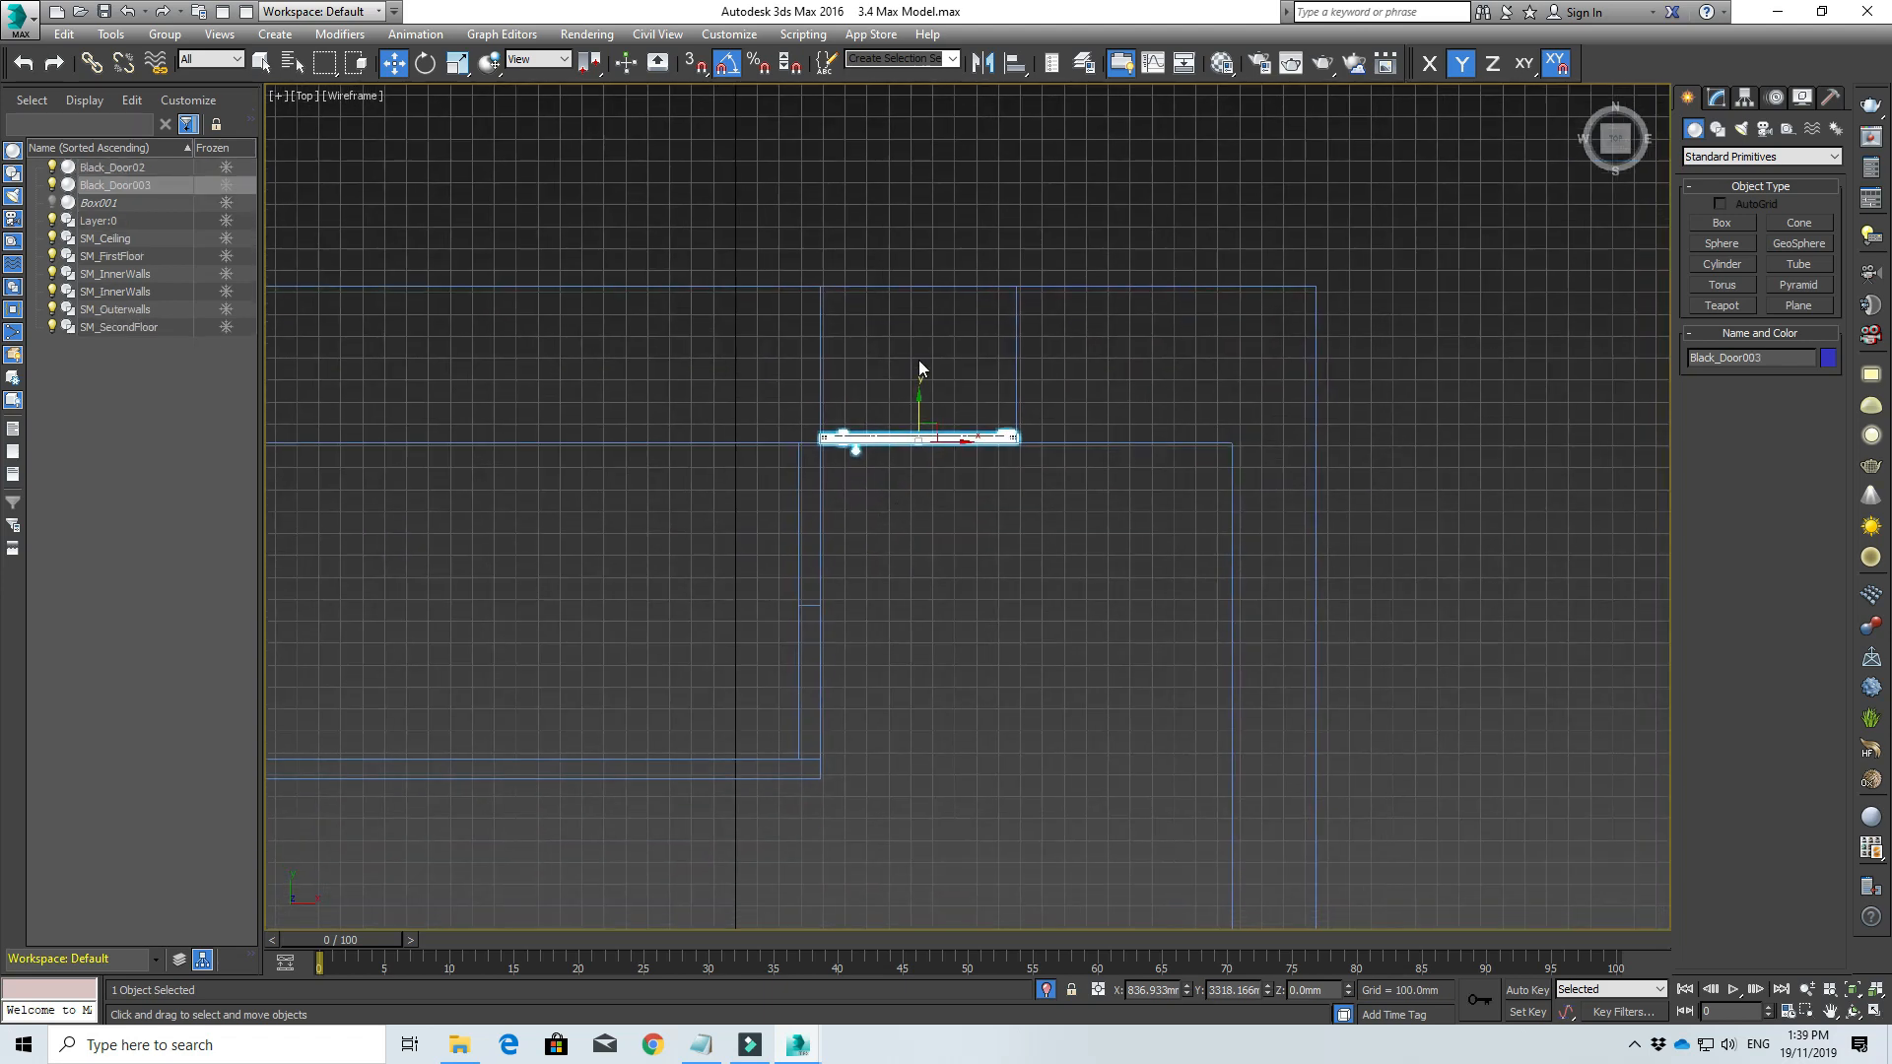
{"action": "mouse_move", "coordinate": [916, 399]}
{"action": "left_mouse_down"}
{"action": "mouse_move", "coordinate": [916, 601]}
{"action": "mouse_move", "coordinate": [865, 561]}
{"action": "mouse_move", "coordinate": [914, 631]}
{"action": "mouse_move", "coordinate": [908, 580]}
{"action": "mouse_move", "coordinate": [904, 630]}
{"action": "left_mouse_up"}
{"action": "key", "text": "e"}
{"action": "key", "text": "w"}
{"action": "scroll", "coordinate": [847, 696], "scroll_direction": "up", "scroll_amount": 4}
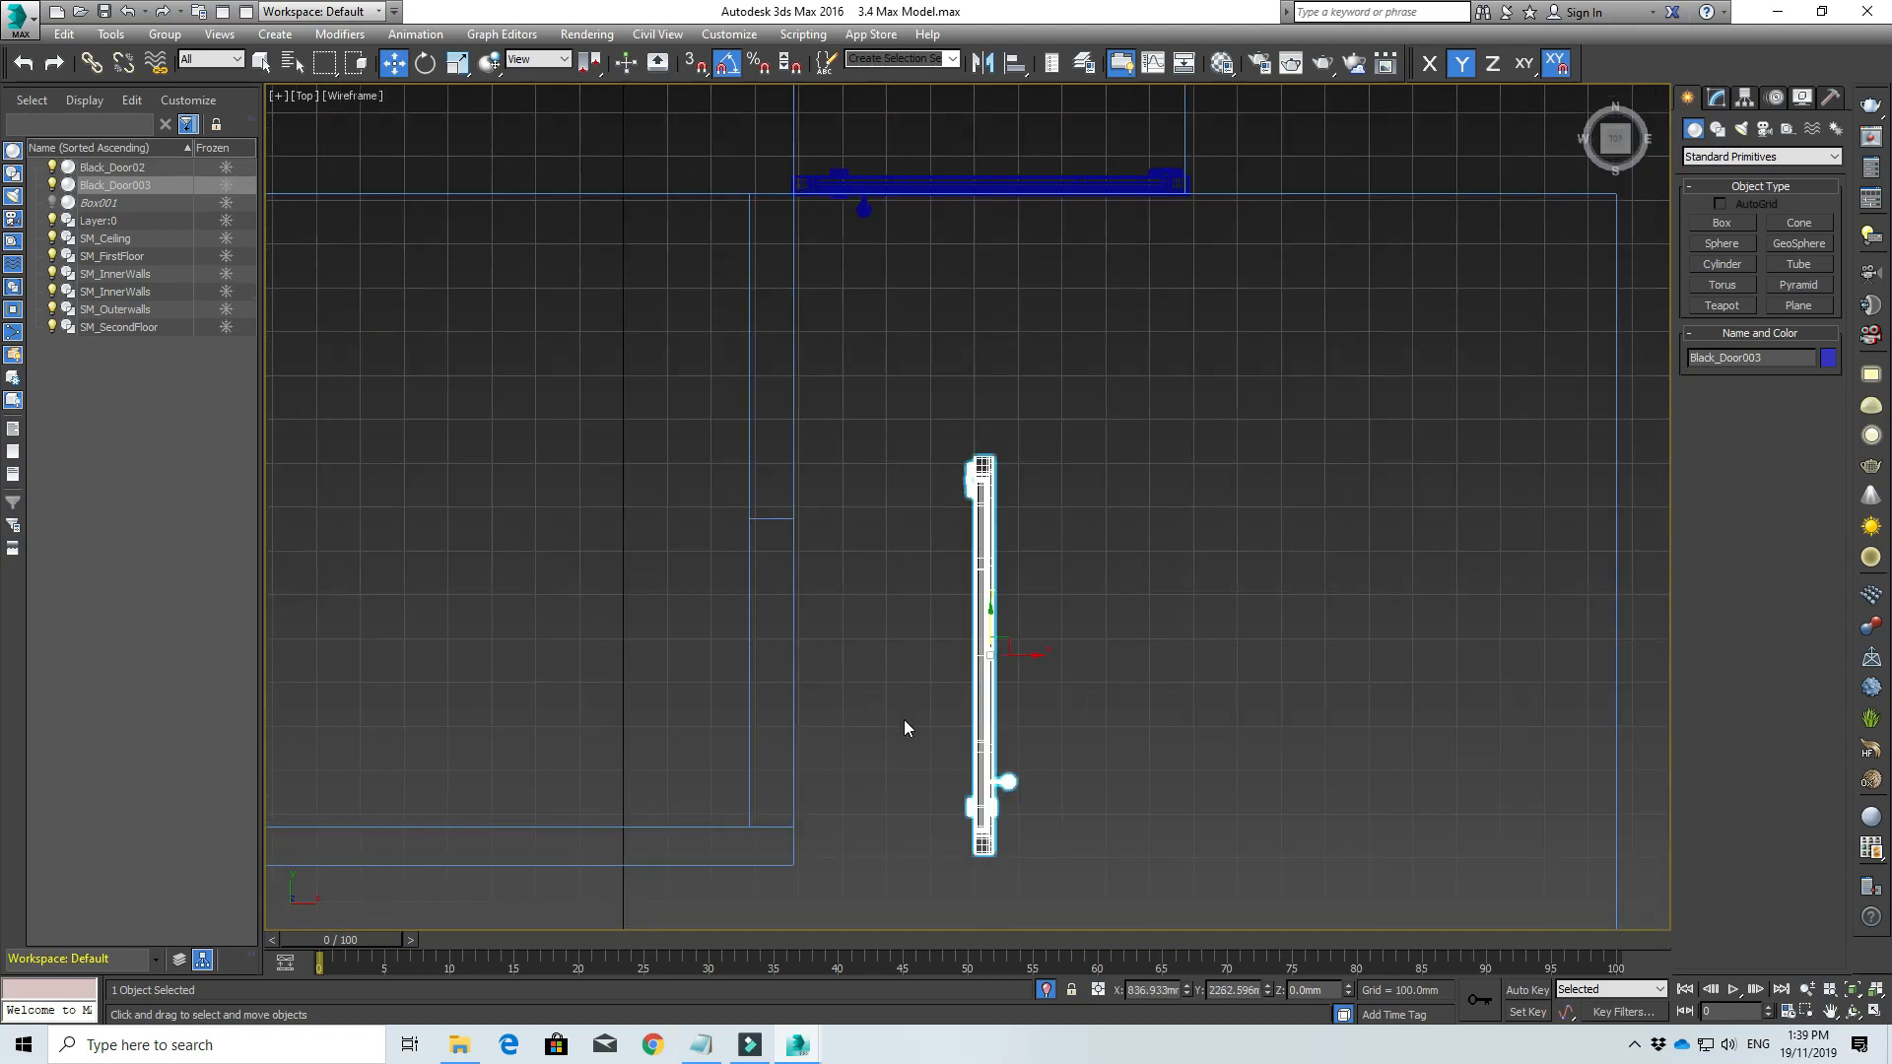
Step: Move Black_Door003 along X into the thickness of the short inner wall, to about X 365 mm
{"action": "middle_click_drag", "start_coordinate": [902, 719], "coordinate": [816, 683]}
{"action": "left_click_drag", "start_coordinate": [954, 623], "coordinate": [848, 674]}
{"action": "middle_click_drag", "start_coordinate": [849, 674], "coordinate": [698, 623], "text": "alt"}
{"action": "middle_click_drag", "start_coordinate": [719, 548], "coordinate": [706, 593], "text": "alt"}
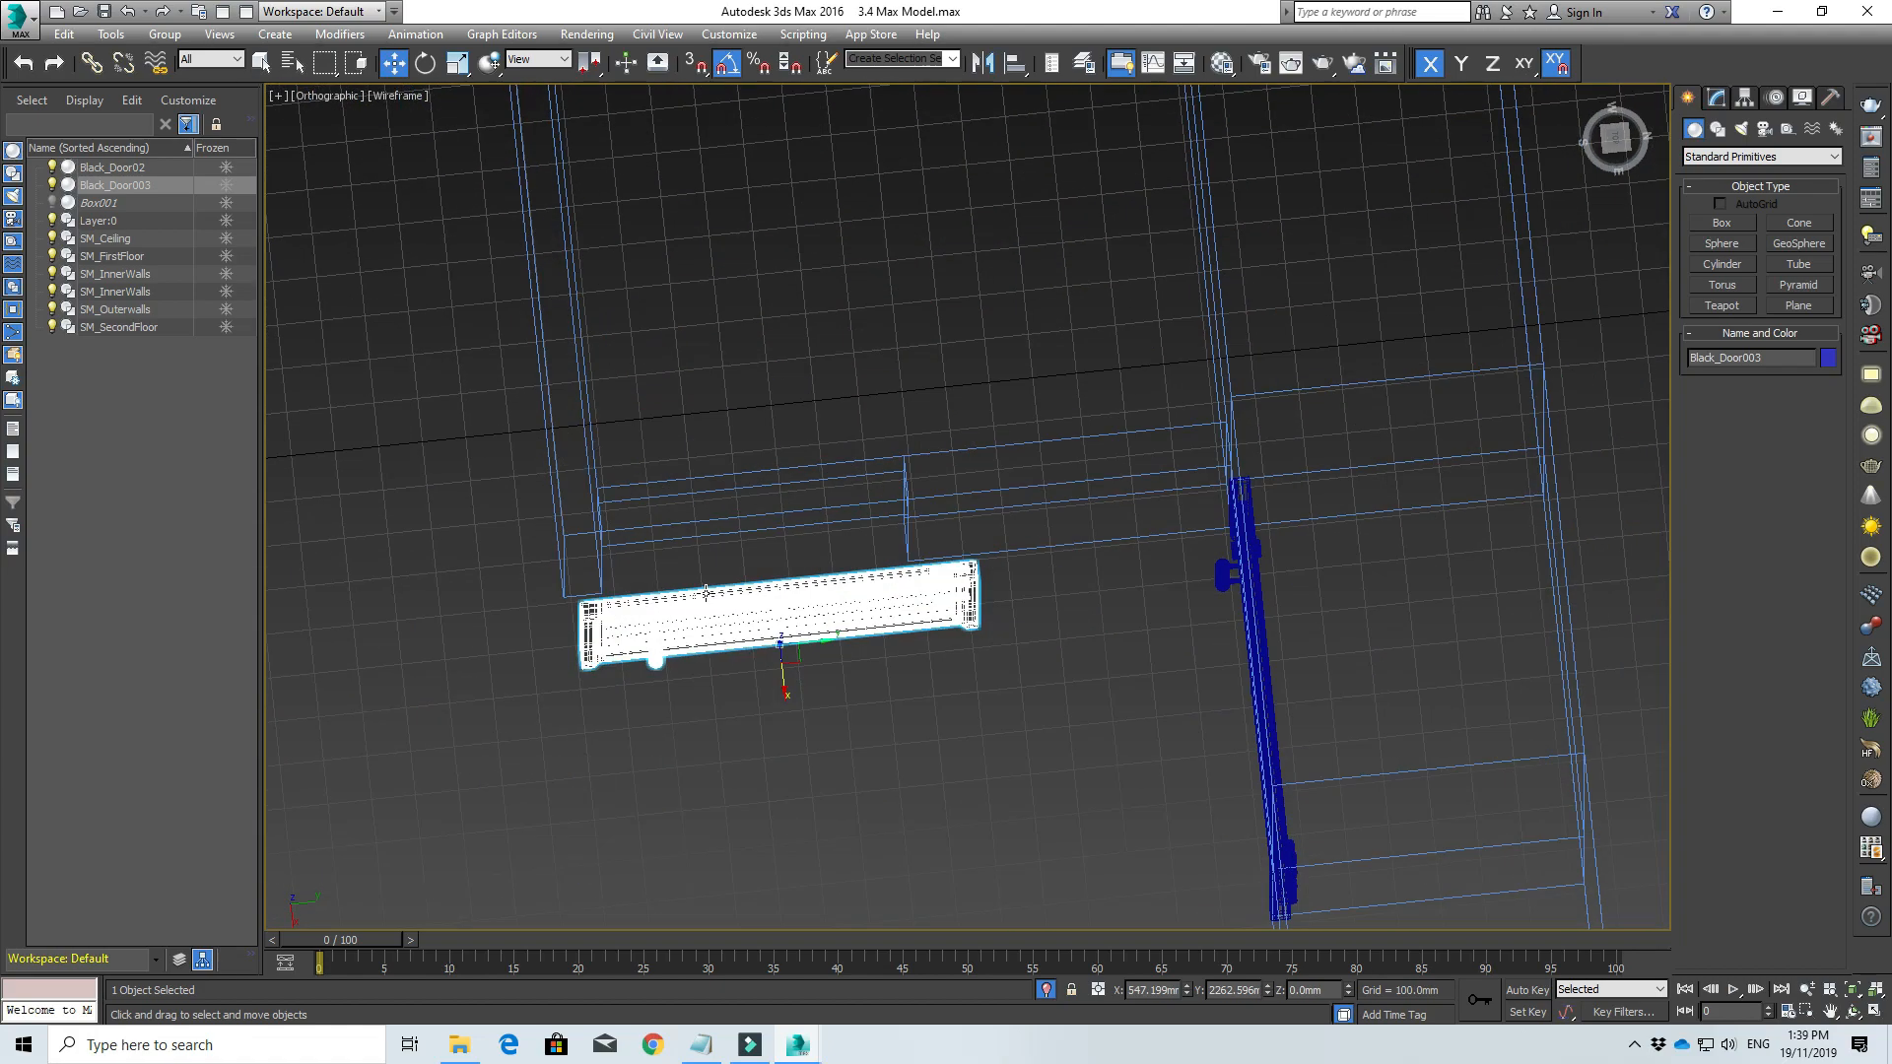
{"action": "key", "text": "t"}
{"action": "scroll", "coordinate": [741, 582], "scroll_direction": "down", "scroll_amount": 10}
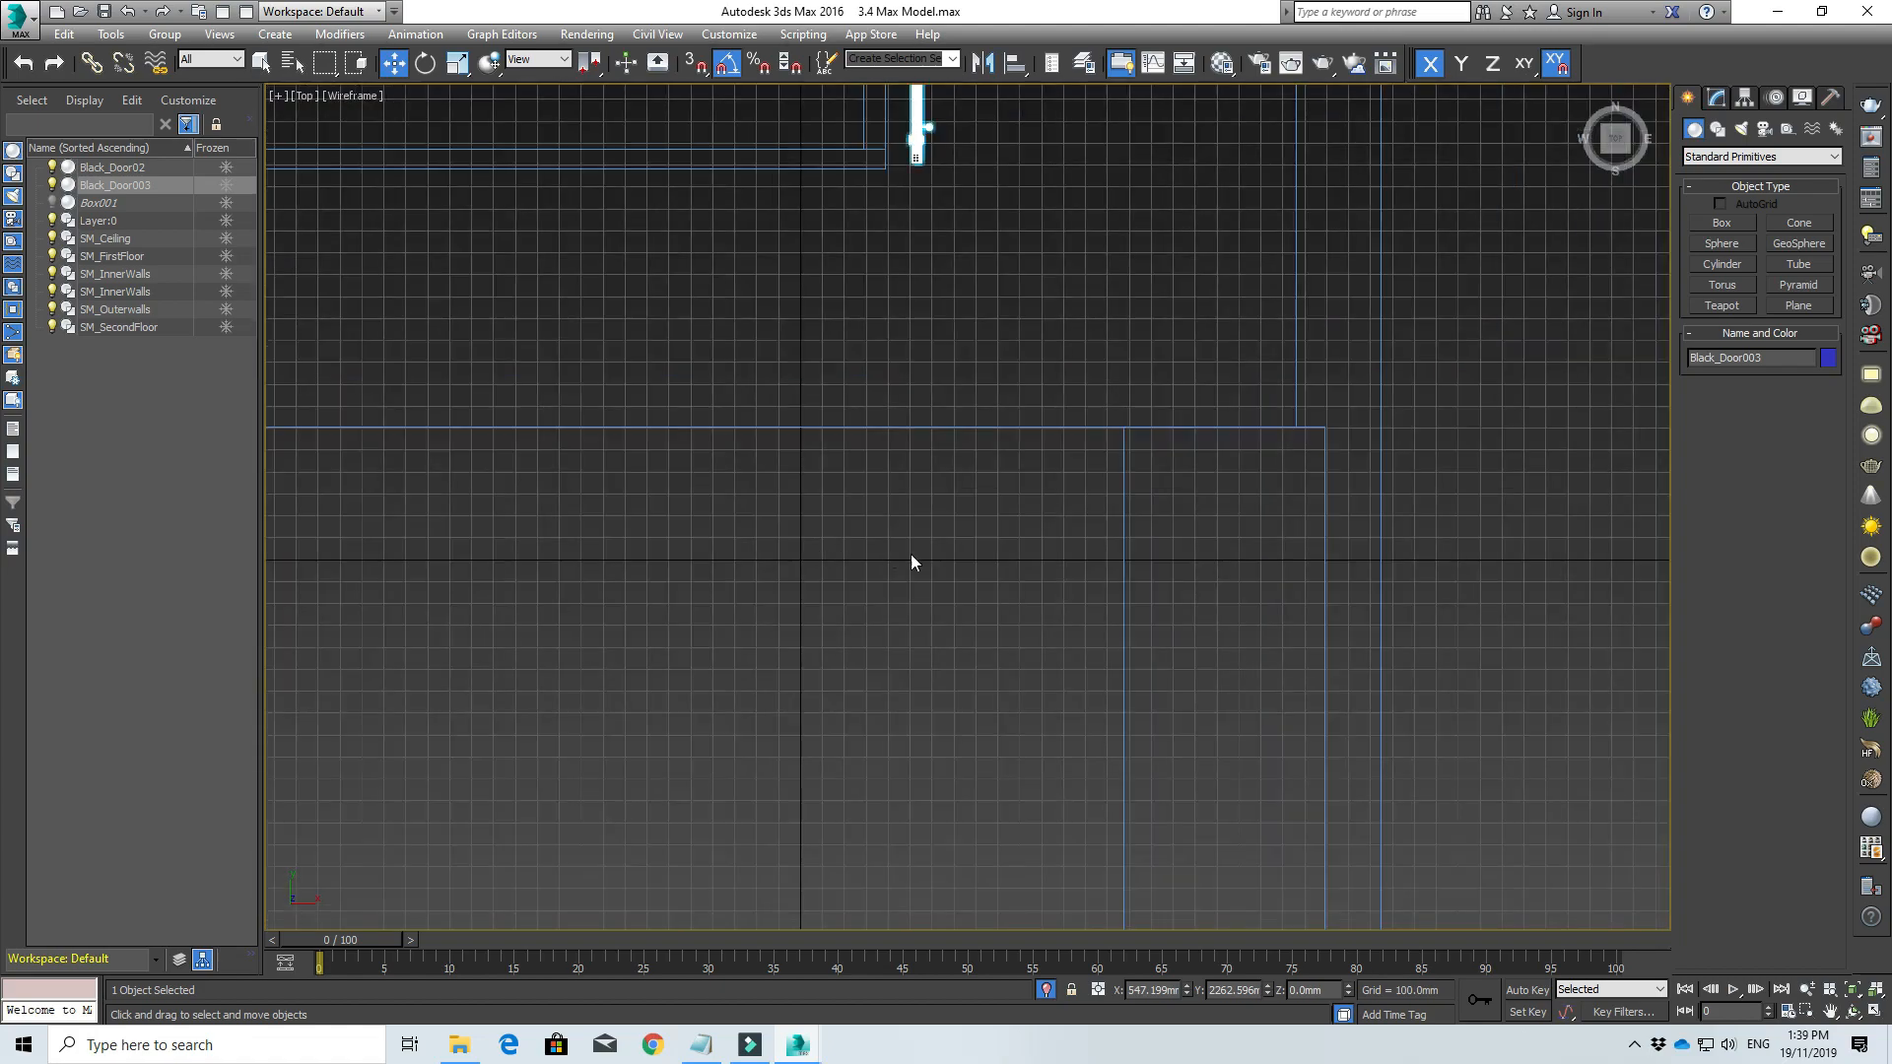
{"action": "scroll", "coordinate": [904, 432], "scroll_direction": "up", "scroll_amount": 8}
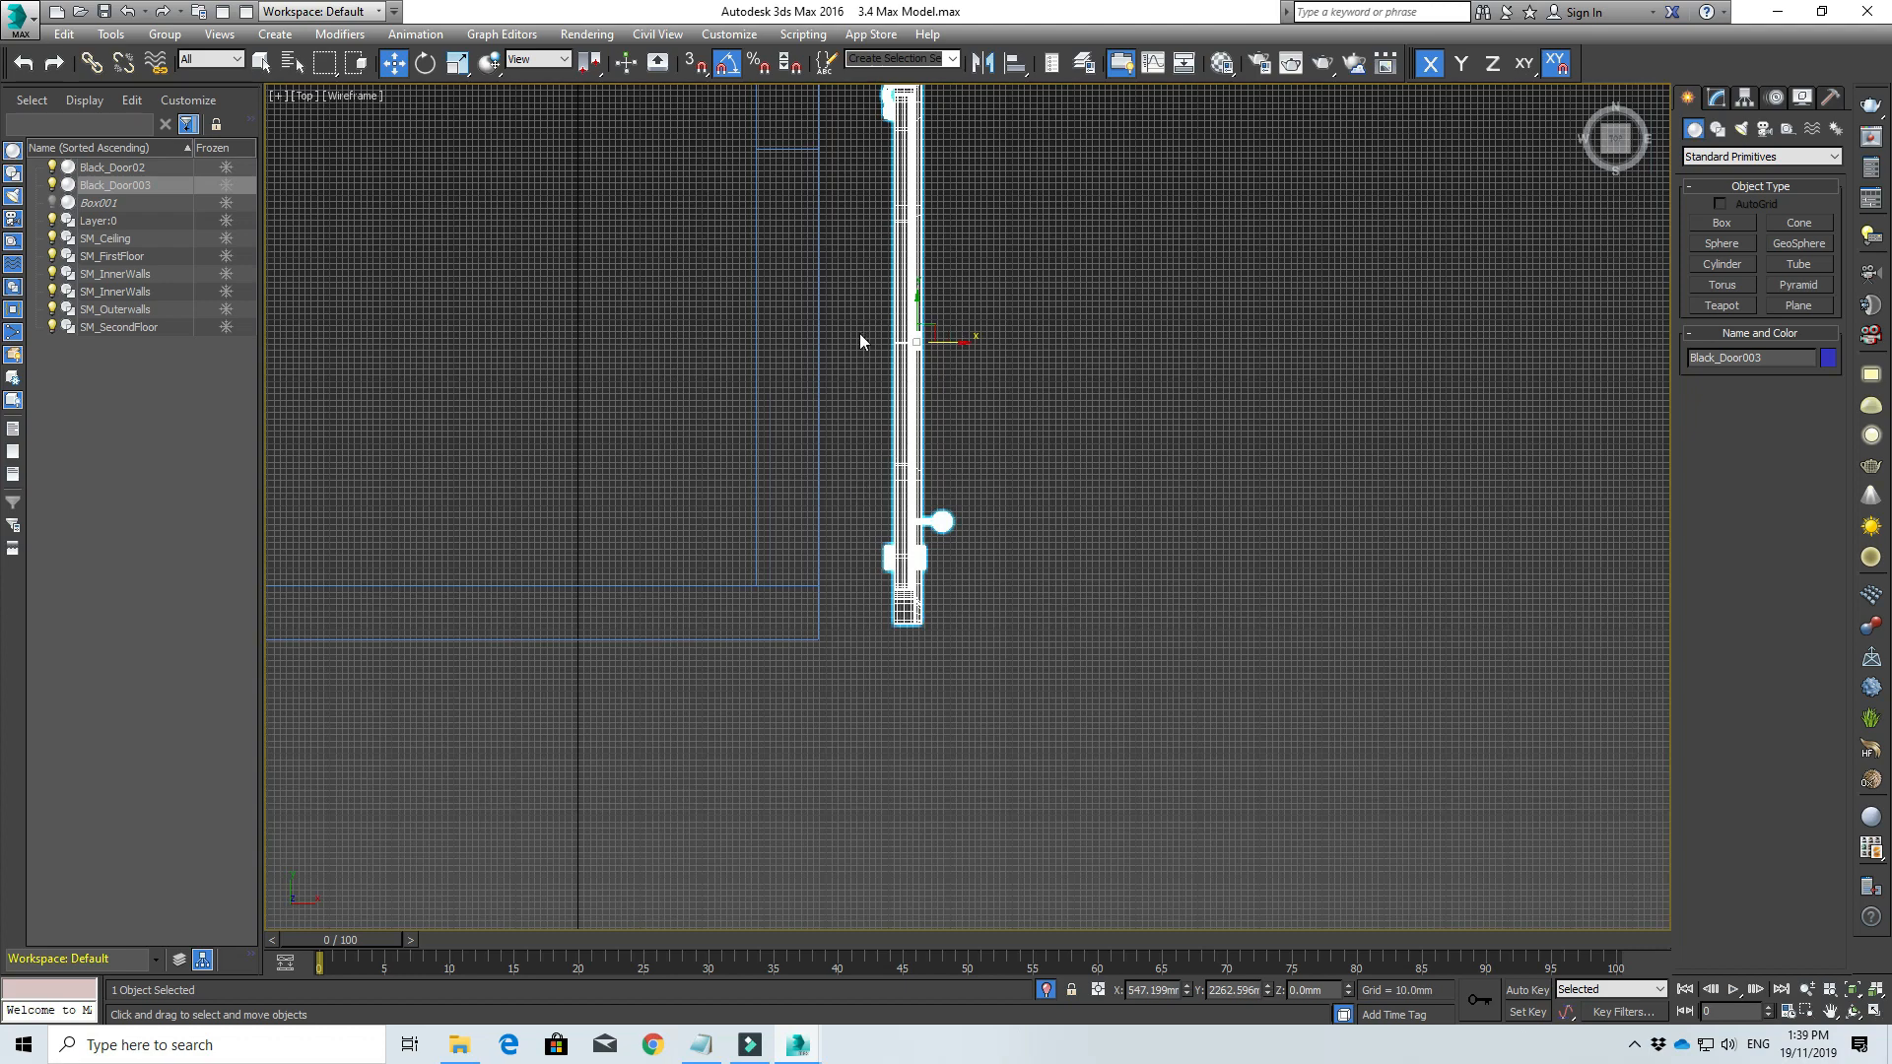
{"action": "middle_click_drag", "start_coordinate": [860, 341], "coordinate": [834, 525]}
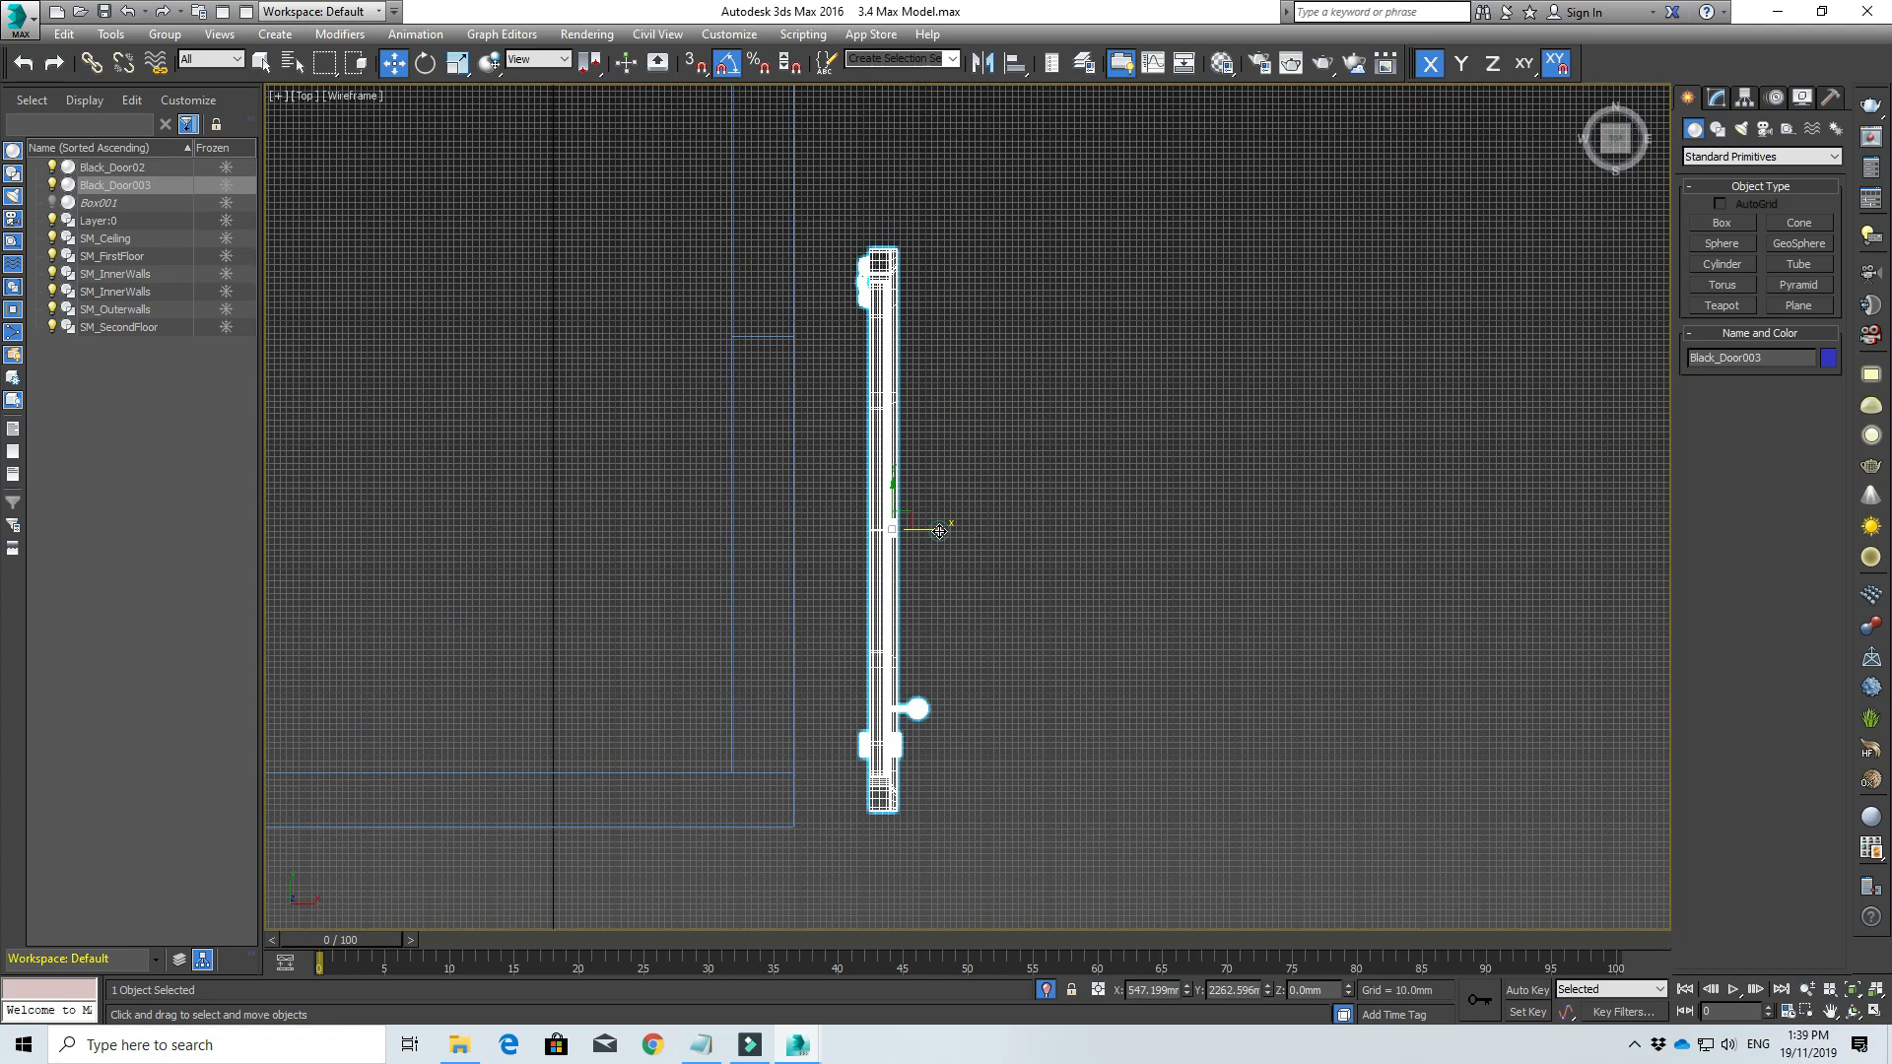
{"action": "left_click_drag", "start_coordinate": [939, 531], "coordinate": [826, 529]}
{"action": "scroll", "coordinate": [904, 435], "scroll_direction": "down", "scroll_amount": 3}
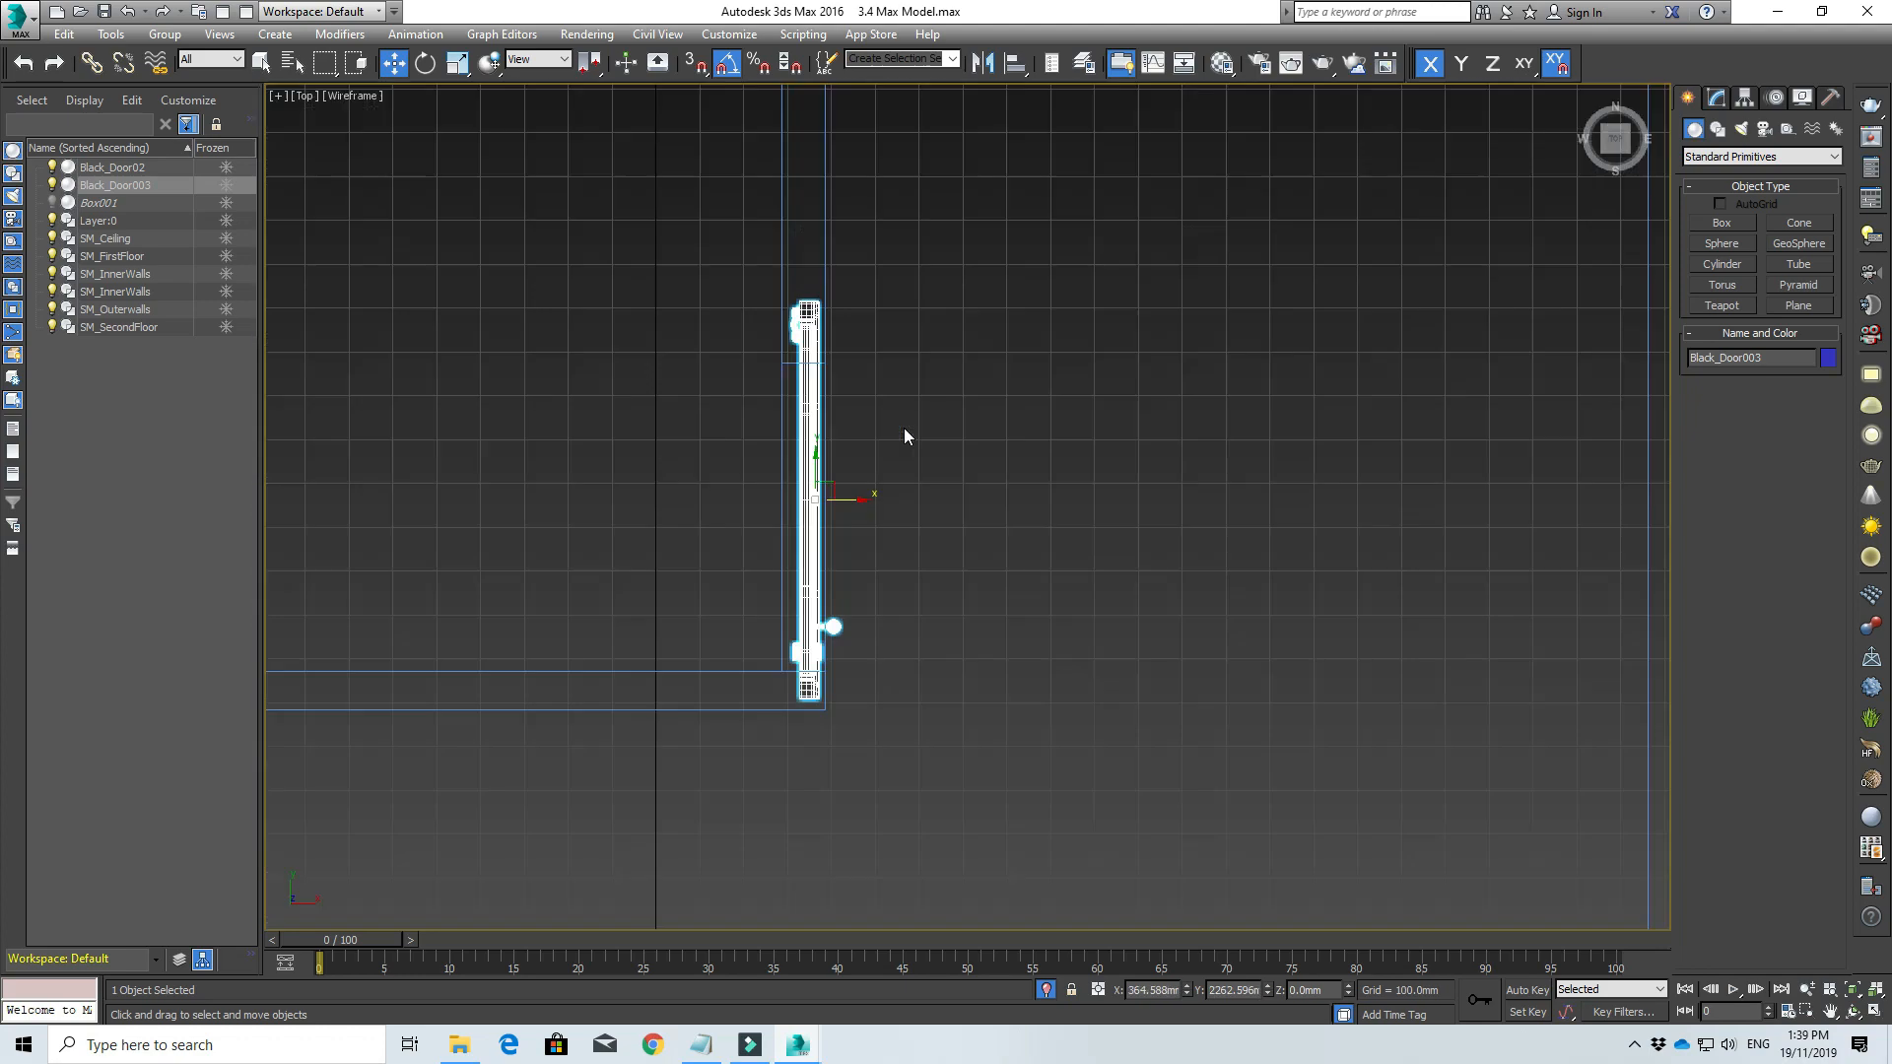
Step: Slide Black_Door003 along Y to about 2321 mm so its handle-side end meets the inner wall corner
{"action": "scroll", "coordinate": [902, 438], "scroll_direction": "down", "scroll_amount": 2}
{"action": "scroll", "coordinate": [892, 468], "scroll_direction": "up", "scroll_amount": 2}
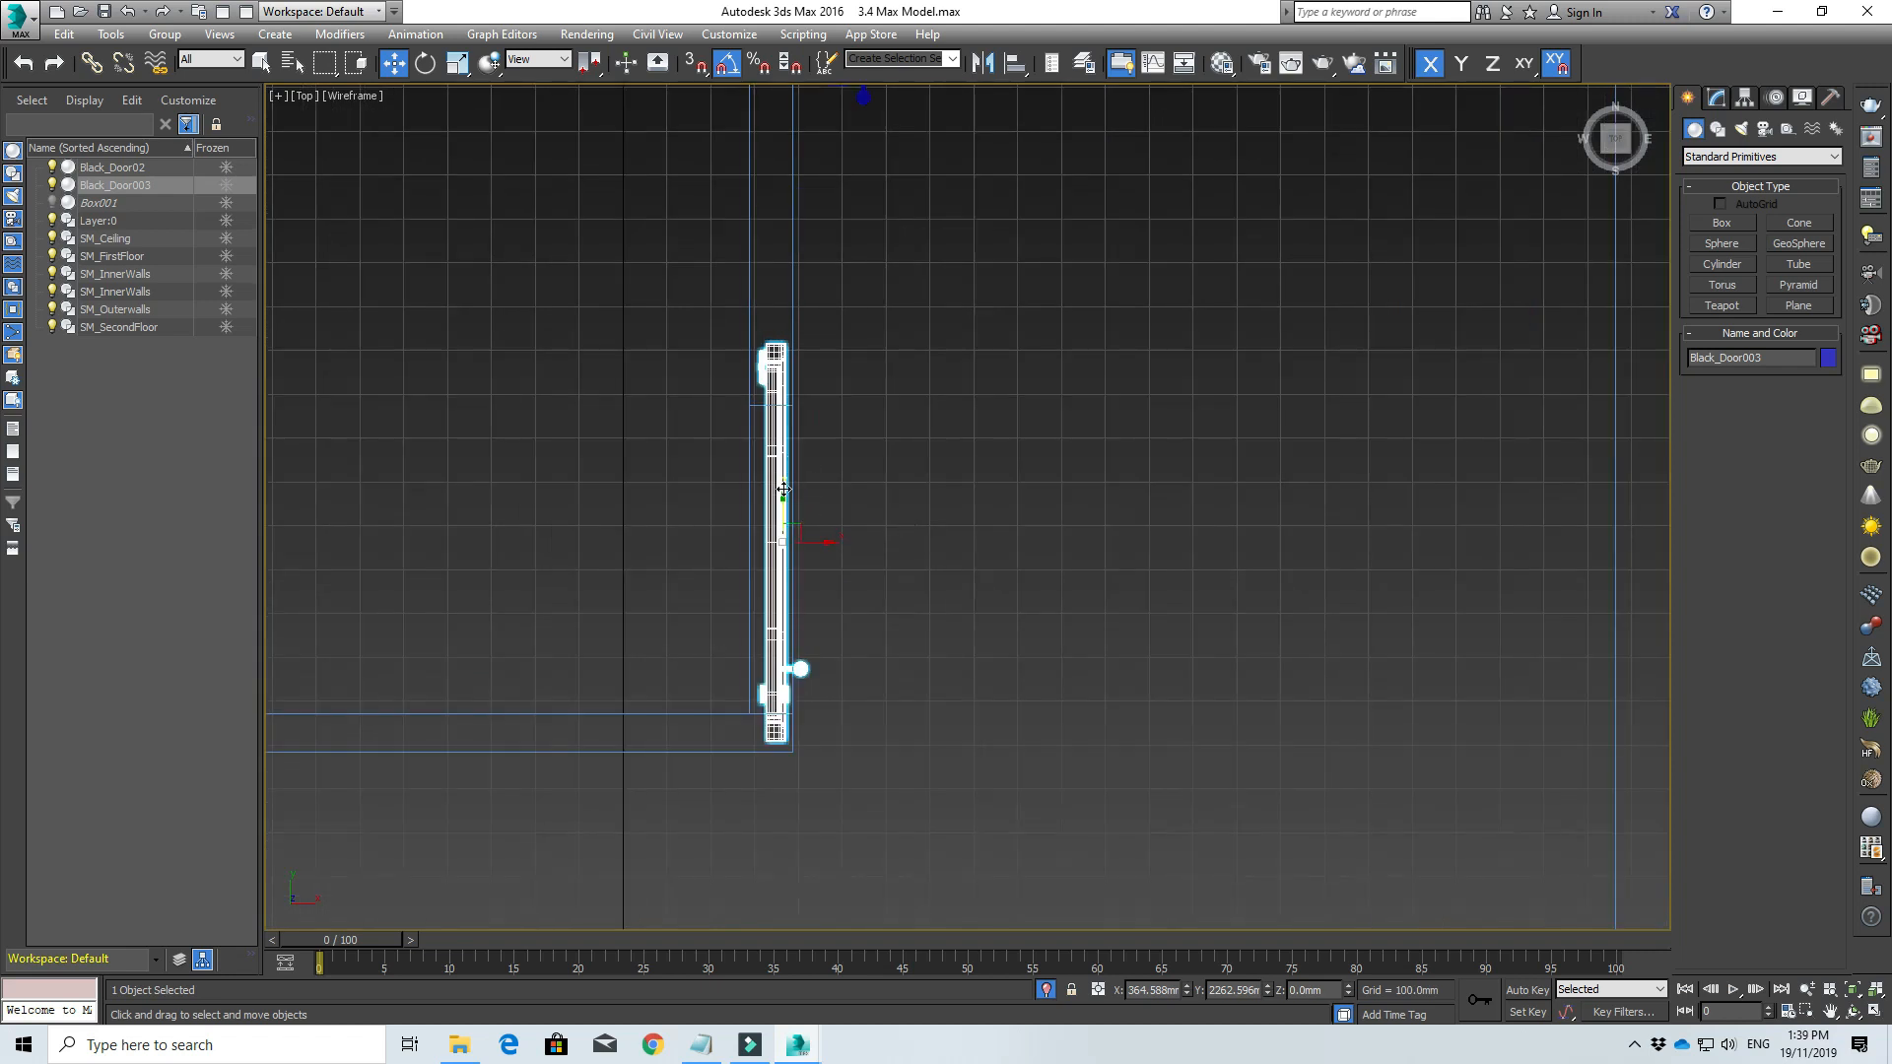
{"action": "key", "text": "F6"}
{"action": "mouse_move", "coordinate": [787, 499]}
{"action": "left_mouse_down"}
{"action": "mouse_move", "coordinate": [783, 450]}
{"action": "mouse_move", "coordinate": [782, 471]}
{"action": "left_mouse_up"}
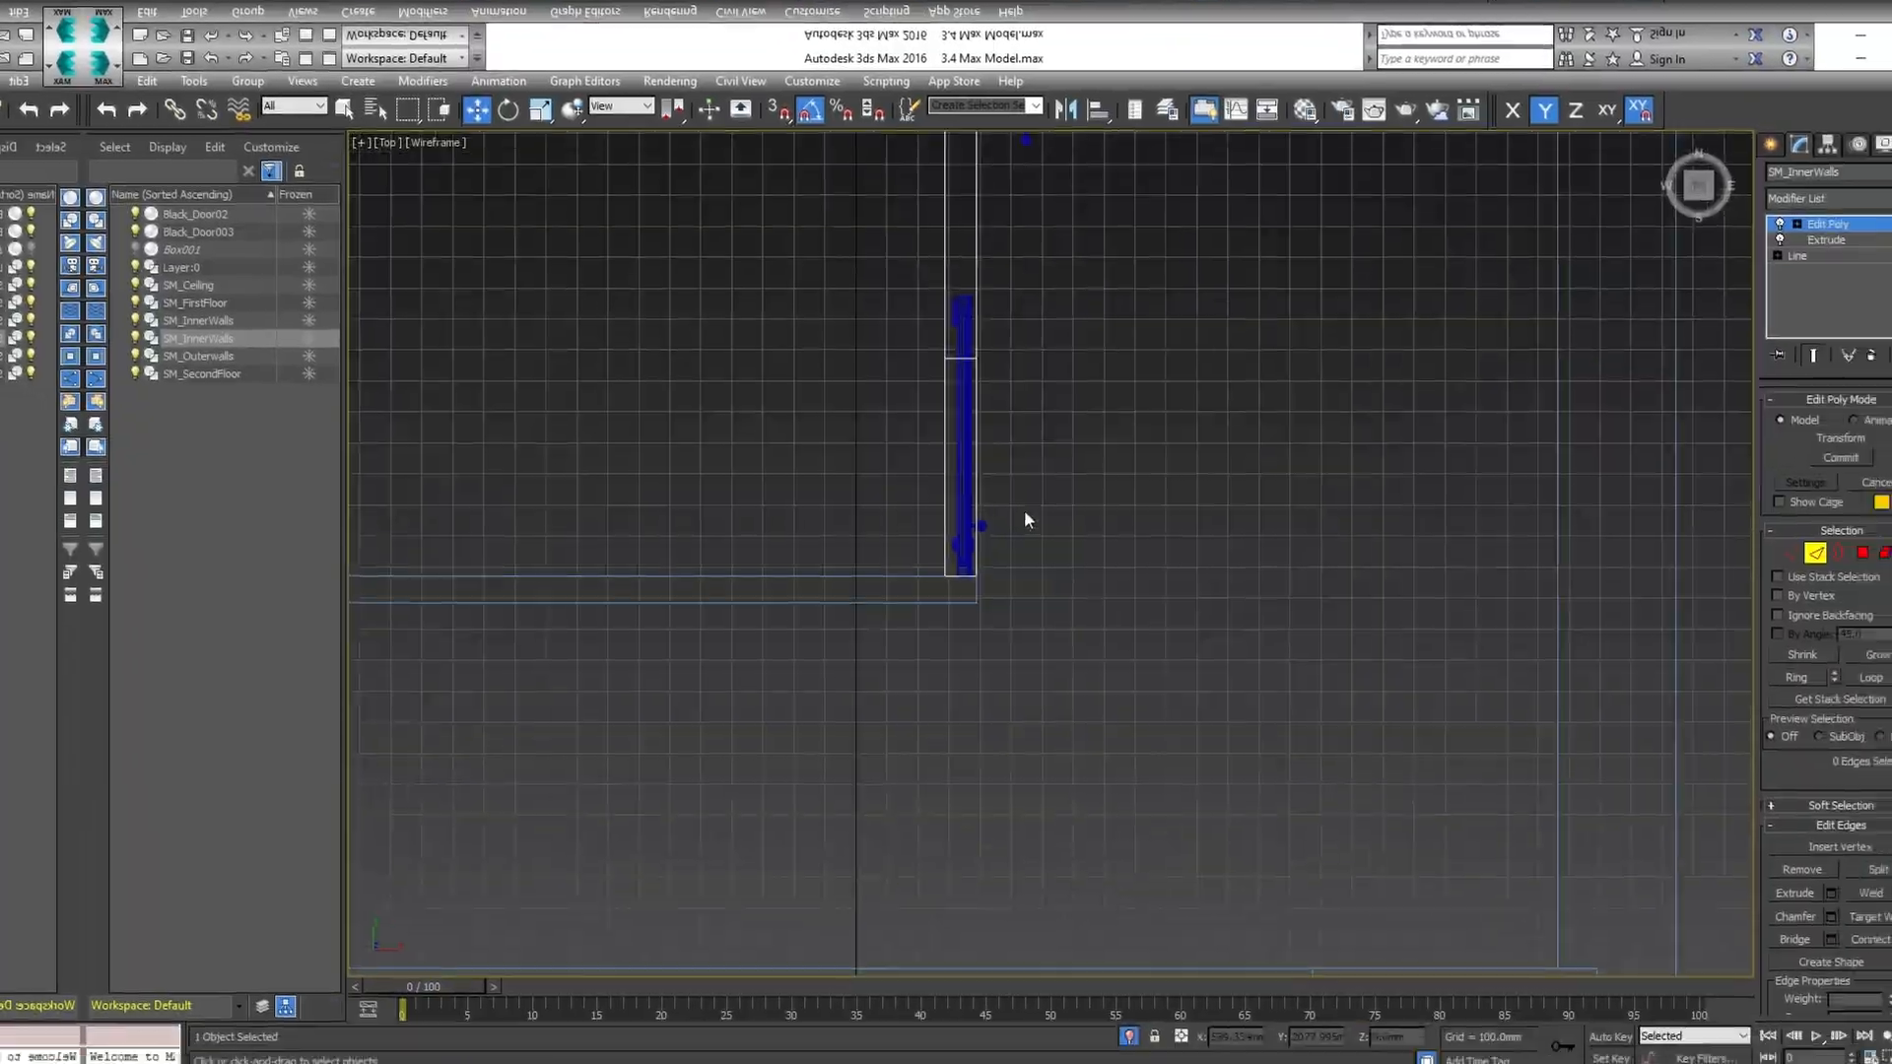
Step: Examine from above and in 3D how Black_Door003 lines up with both ends of the opening in the short inner wall
{"action": "scroll", "coordinate": [898, 410], "scroll_direction": "up", "scroll_amount": 4}
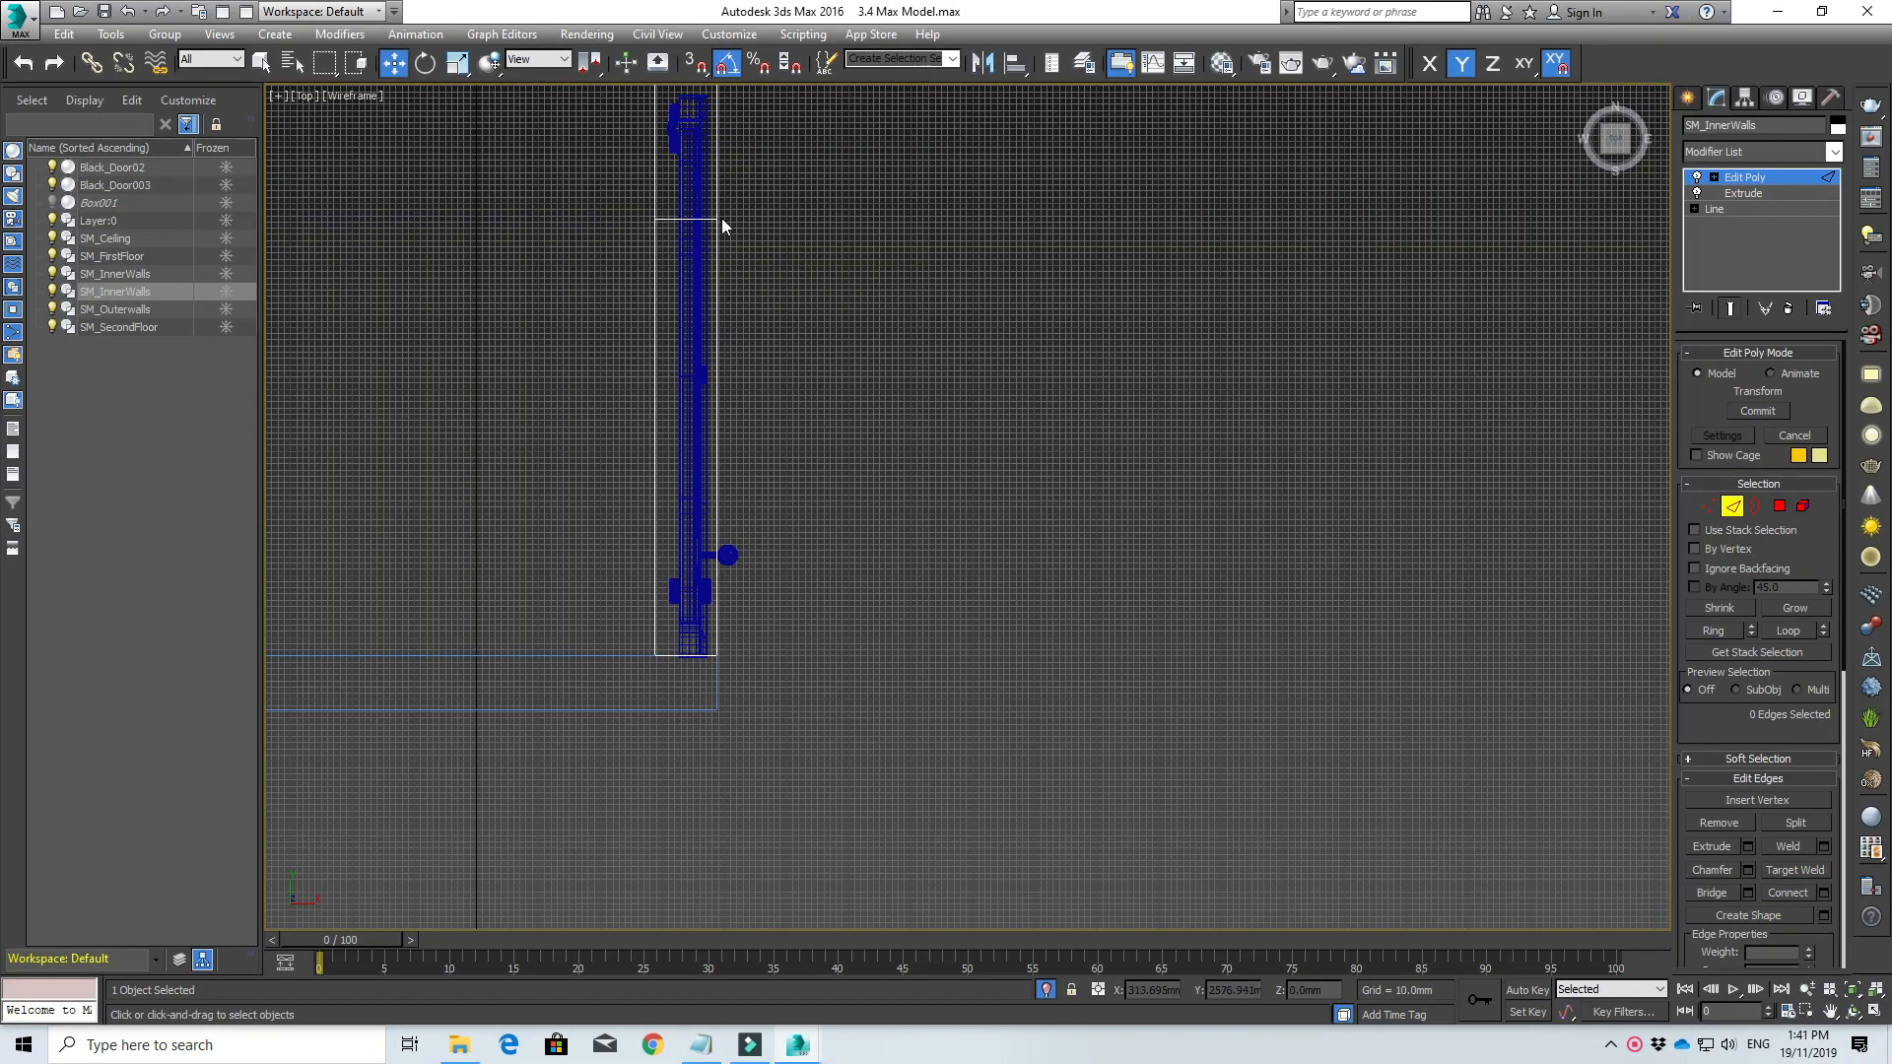
{"action": "scroll", "coordinate": [896, 340], "scroll_direction": "down", "scroll_amount": 4}
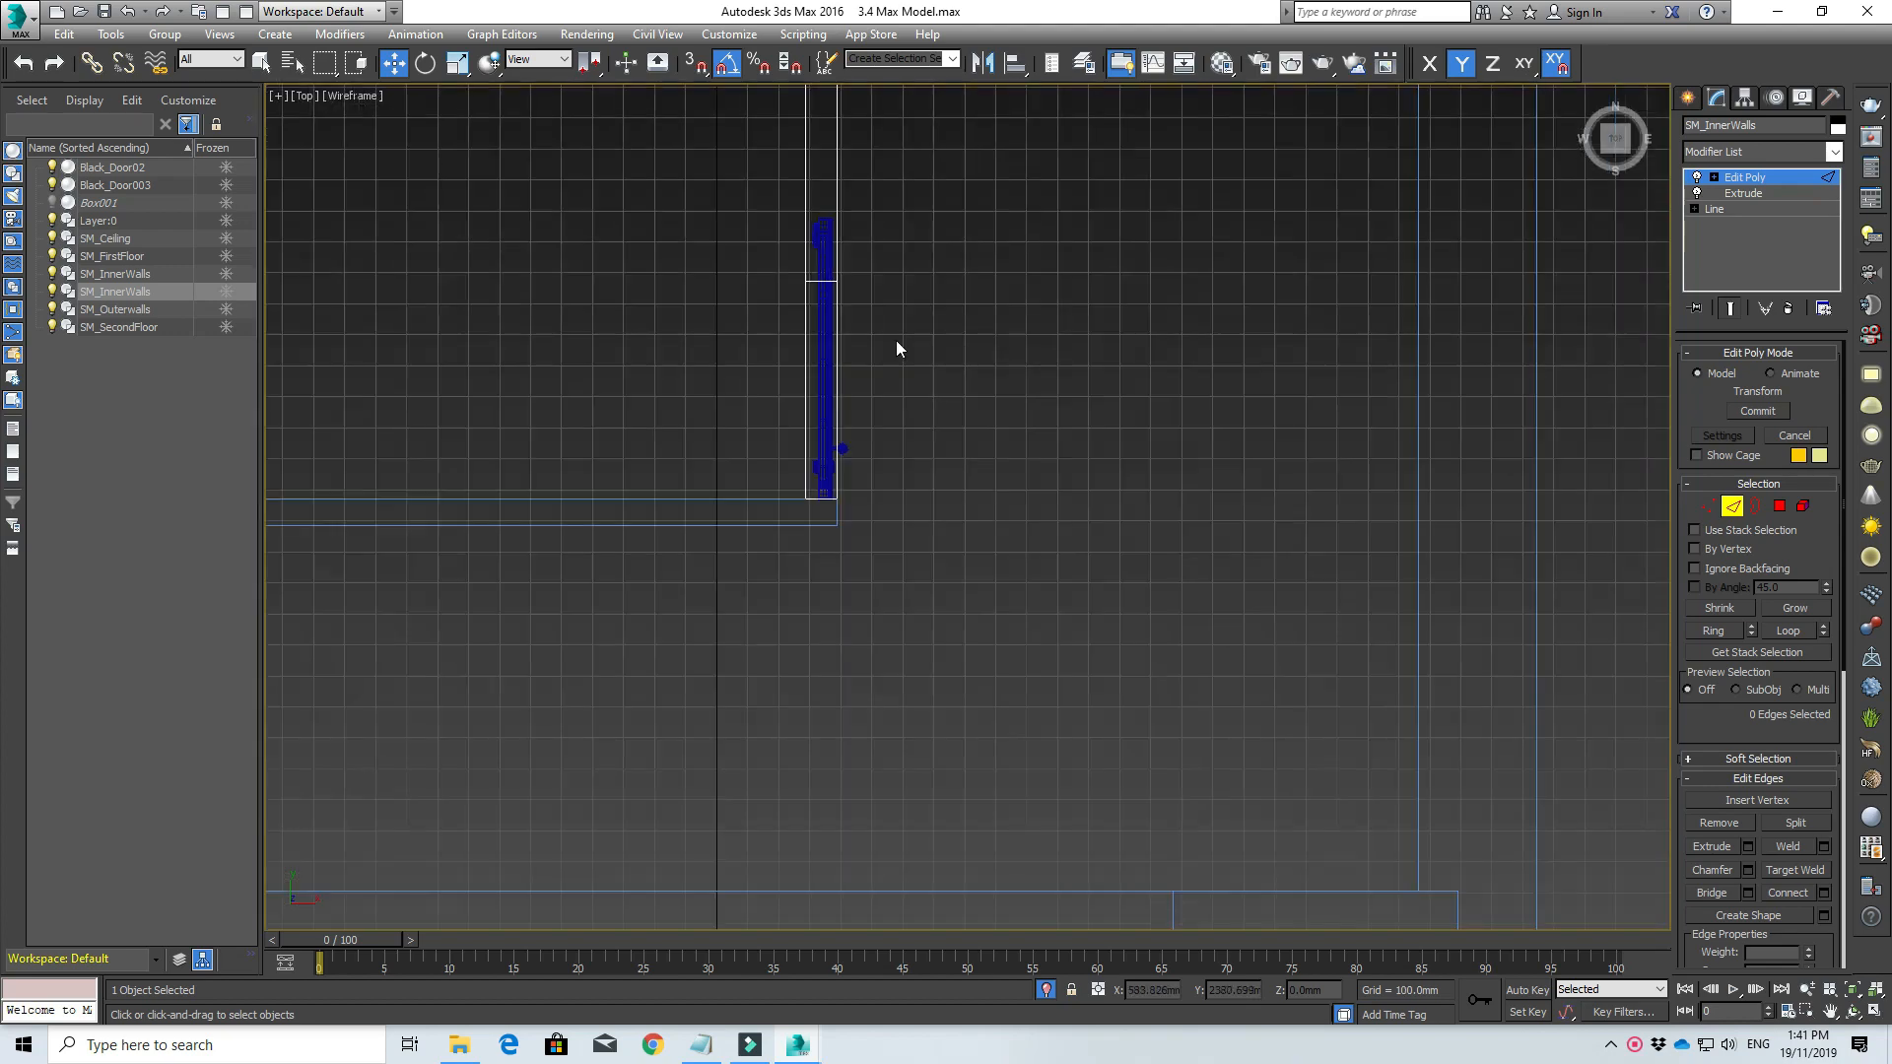
{"action": "middle_click_drag", "start_coordinate": [896, 339], "coordinate": [864, 401]}
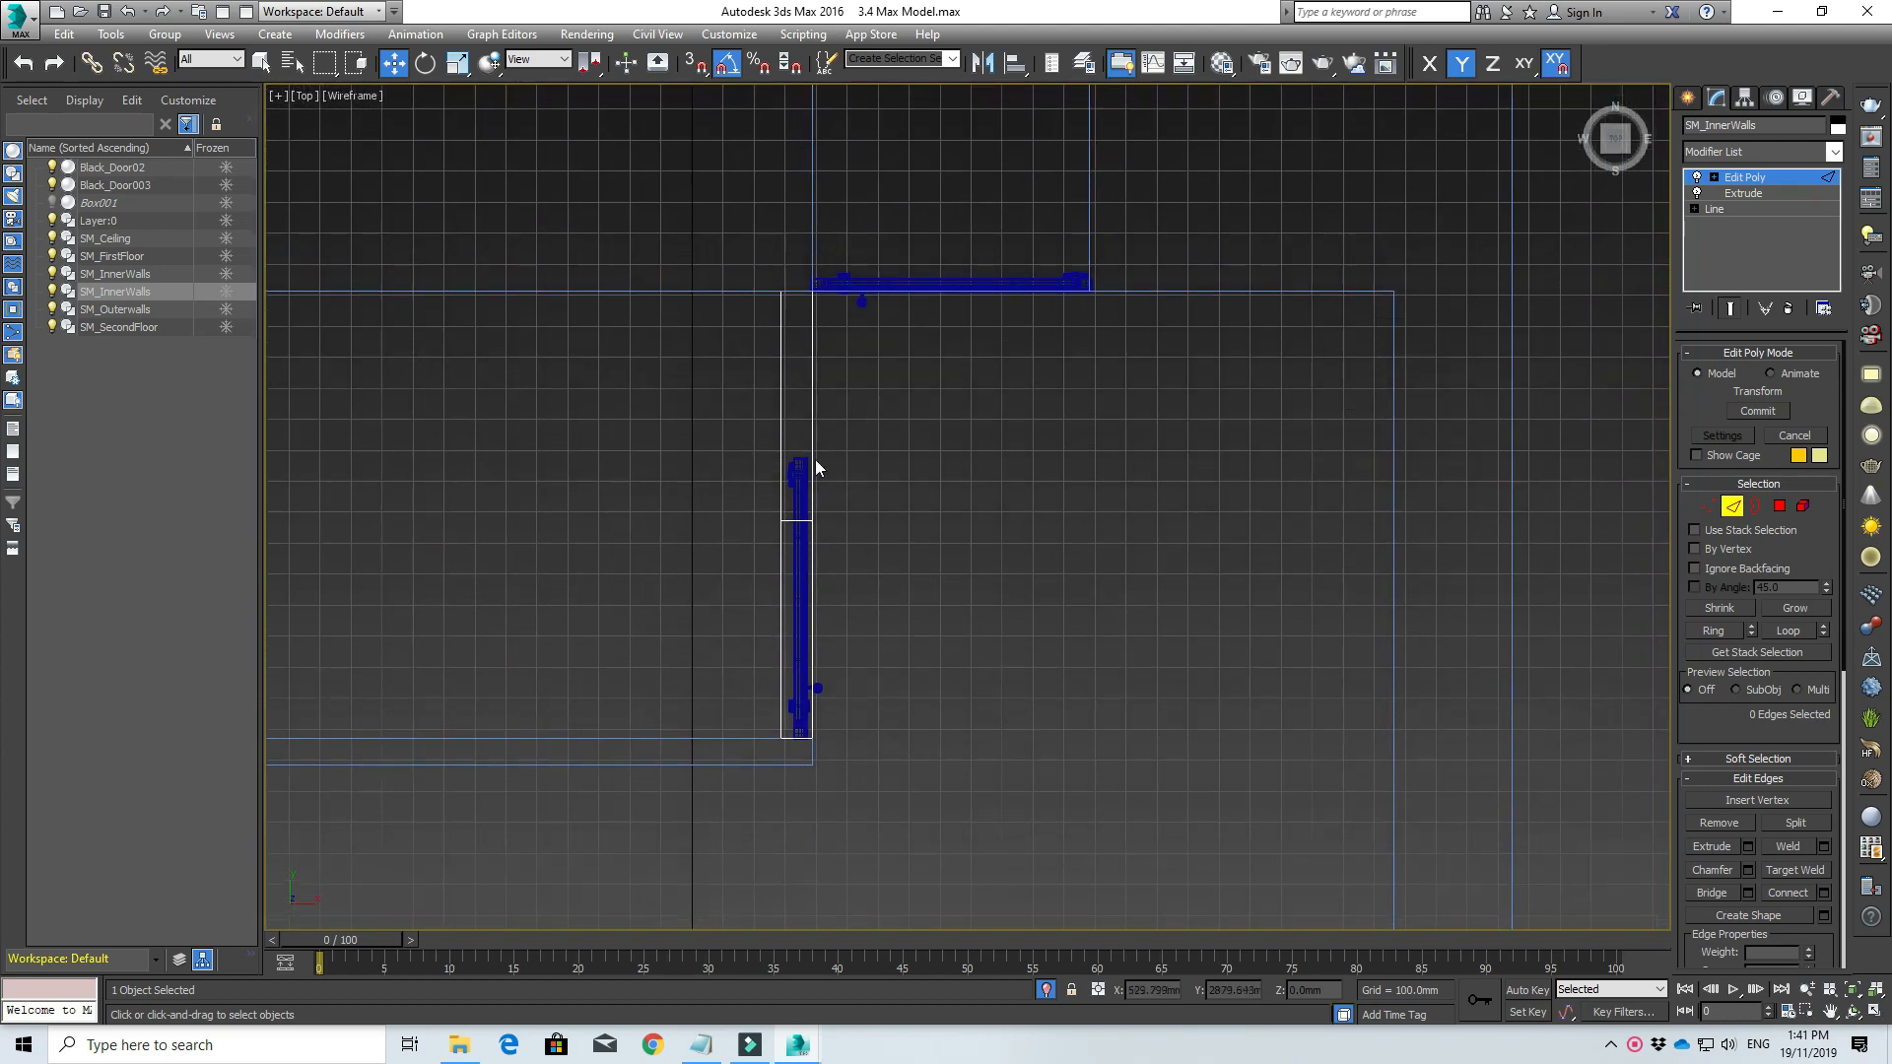
{"action": "scroll", "coordinate": [801, 565], "scroll_direction": "up", "scroll_amount": 4}
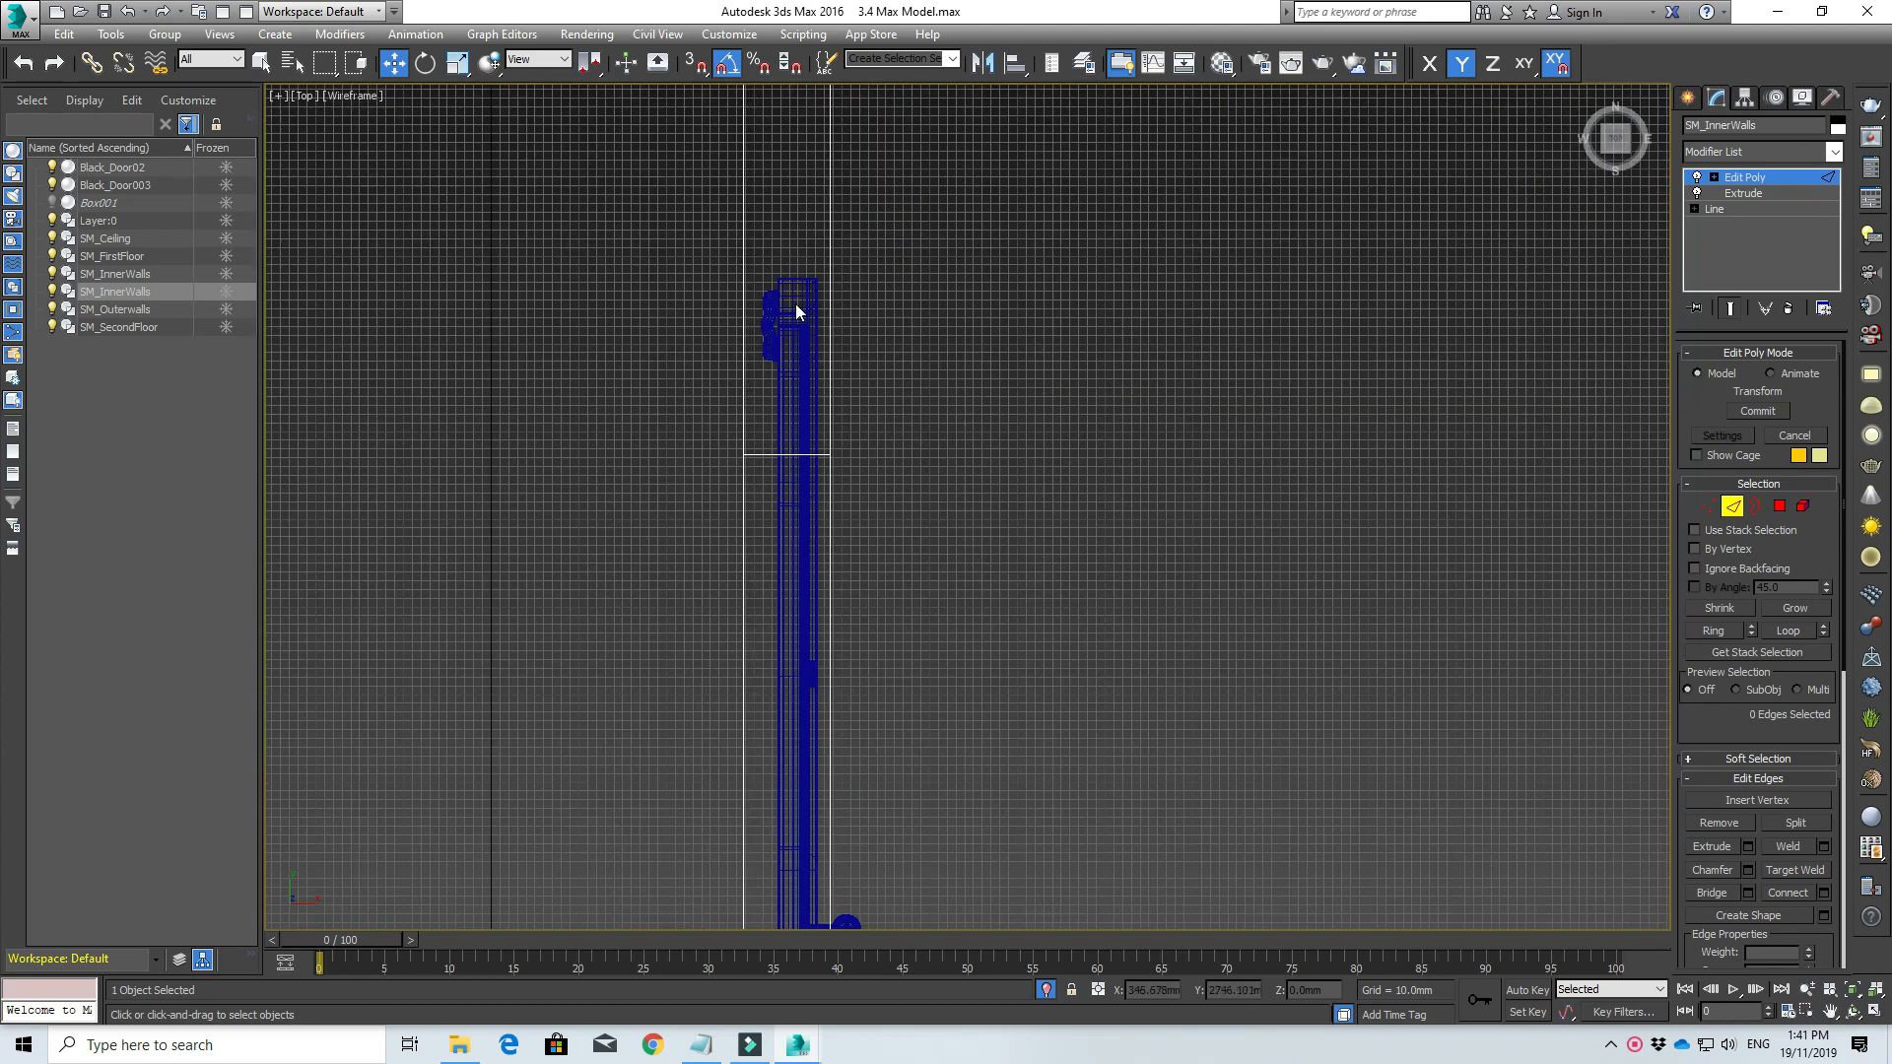
{"action": "scroll", "coordinate": [832, 641], "scroll_direction": "down", "scroll_amount": 2}
{"action": "middle_click_drag", "start_coordinate": [836, 688], "coordinate": [743, 595]}
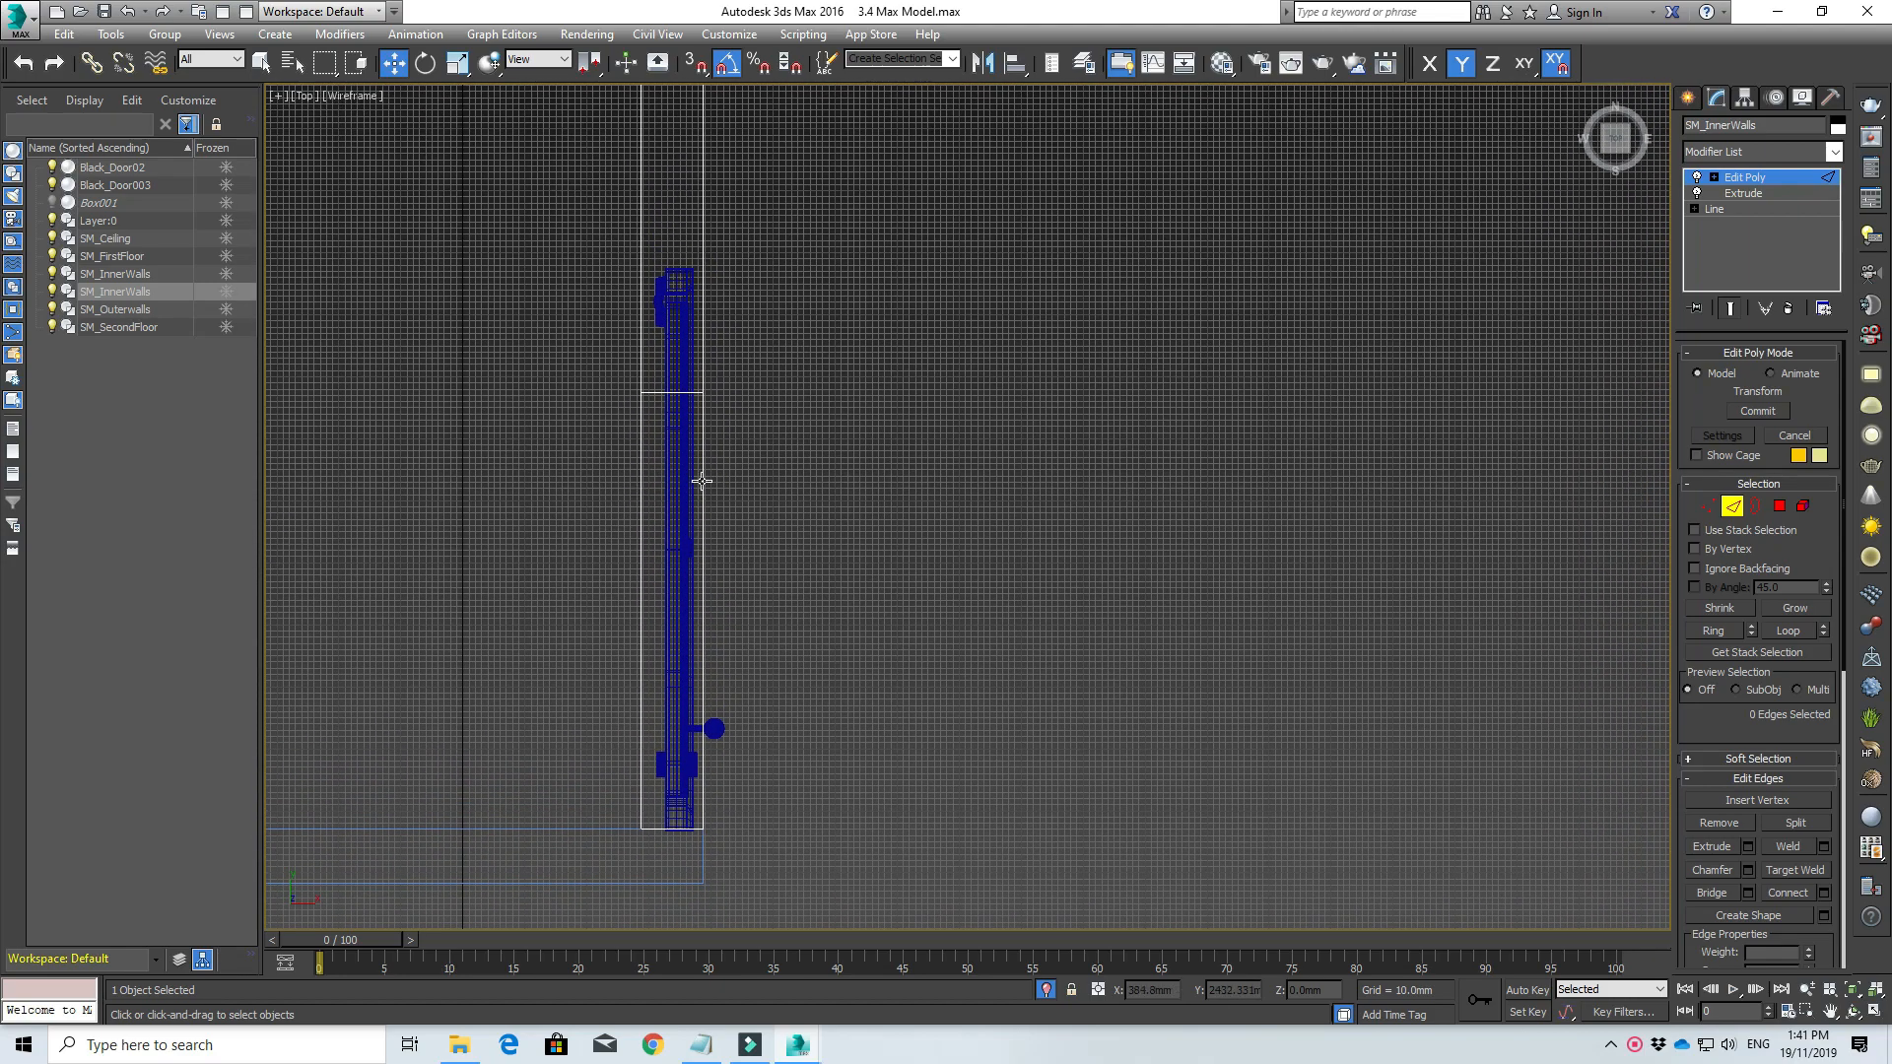
{"action": "middle_click_drag", "start_coordinate": [676, 422], "coordinate": [702, 476]}
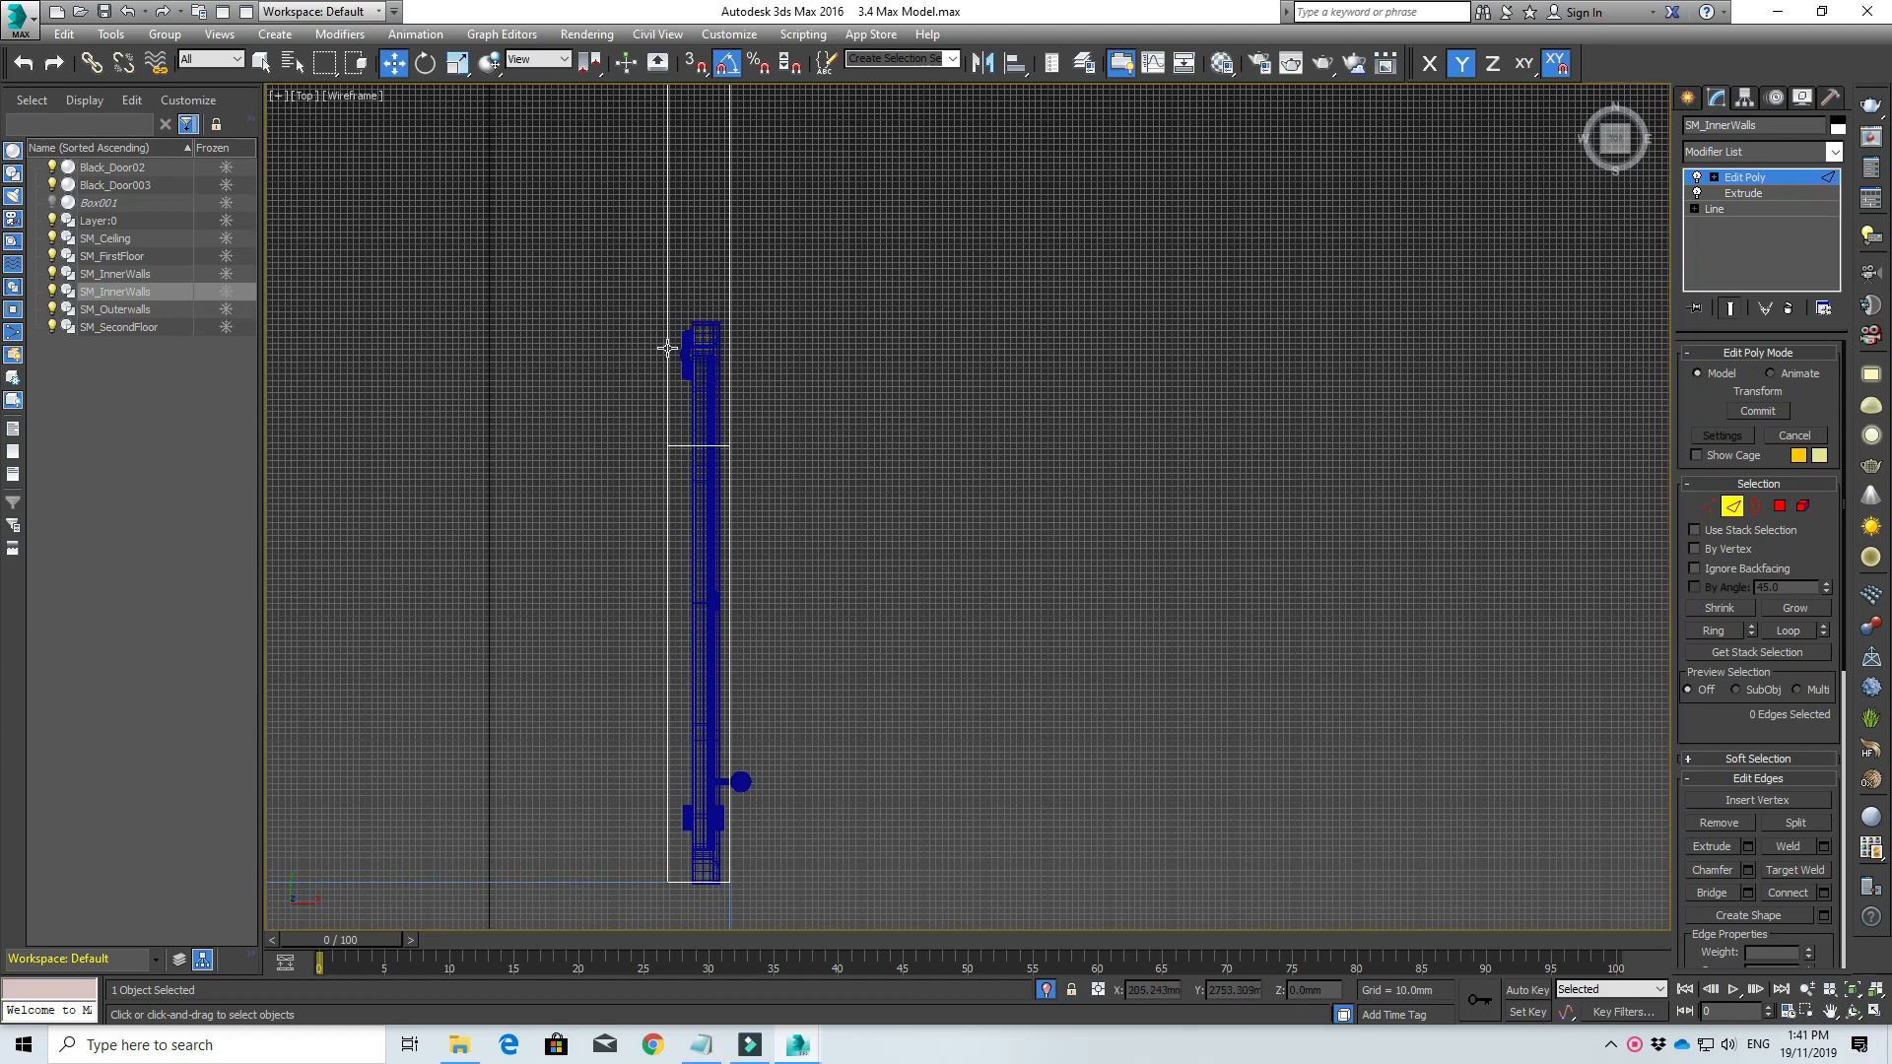
{"action": "middle_click_drag", "start_coordinate": [735, 398], "coordinate": [716, 213], "text": "alt"}
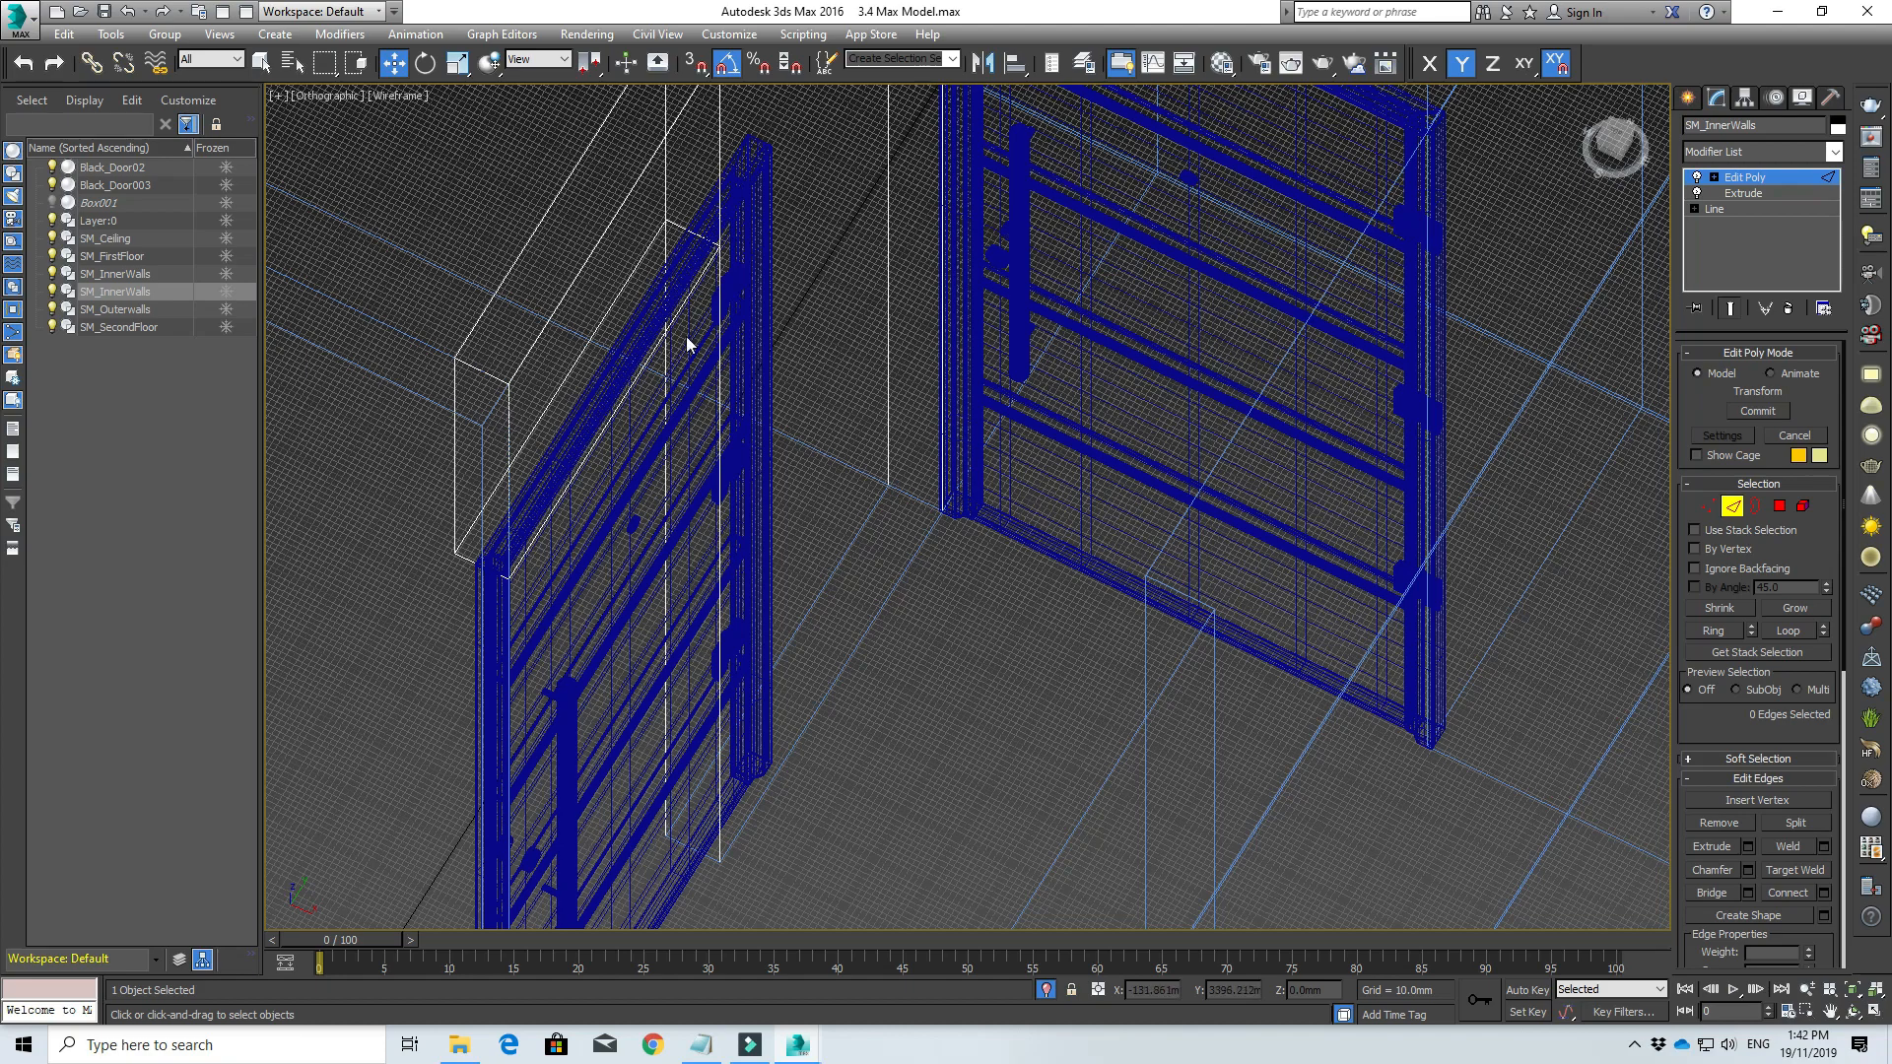
{"action": "key", "text": "t"}
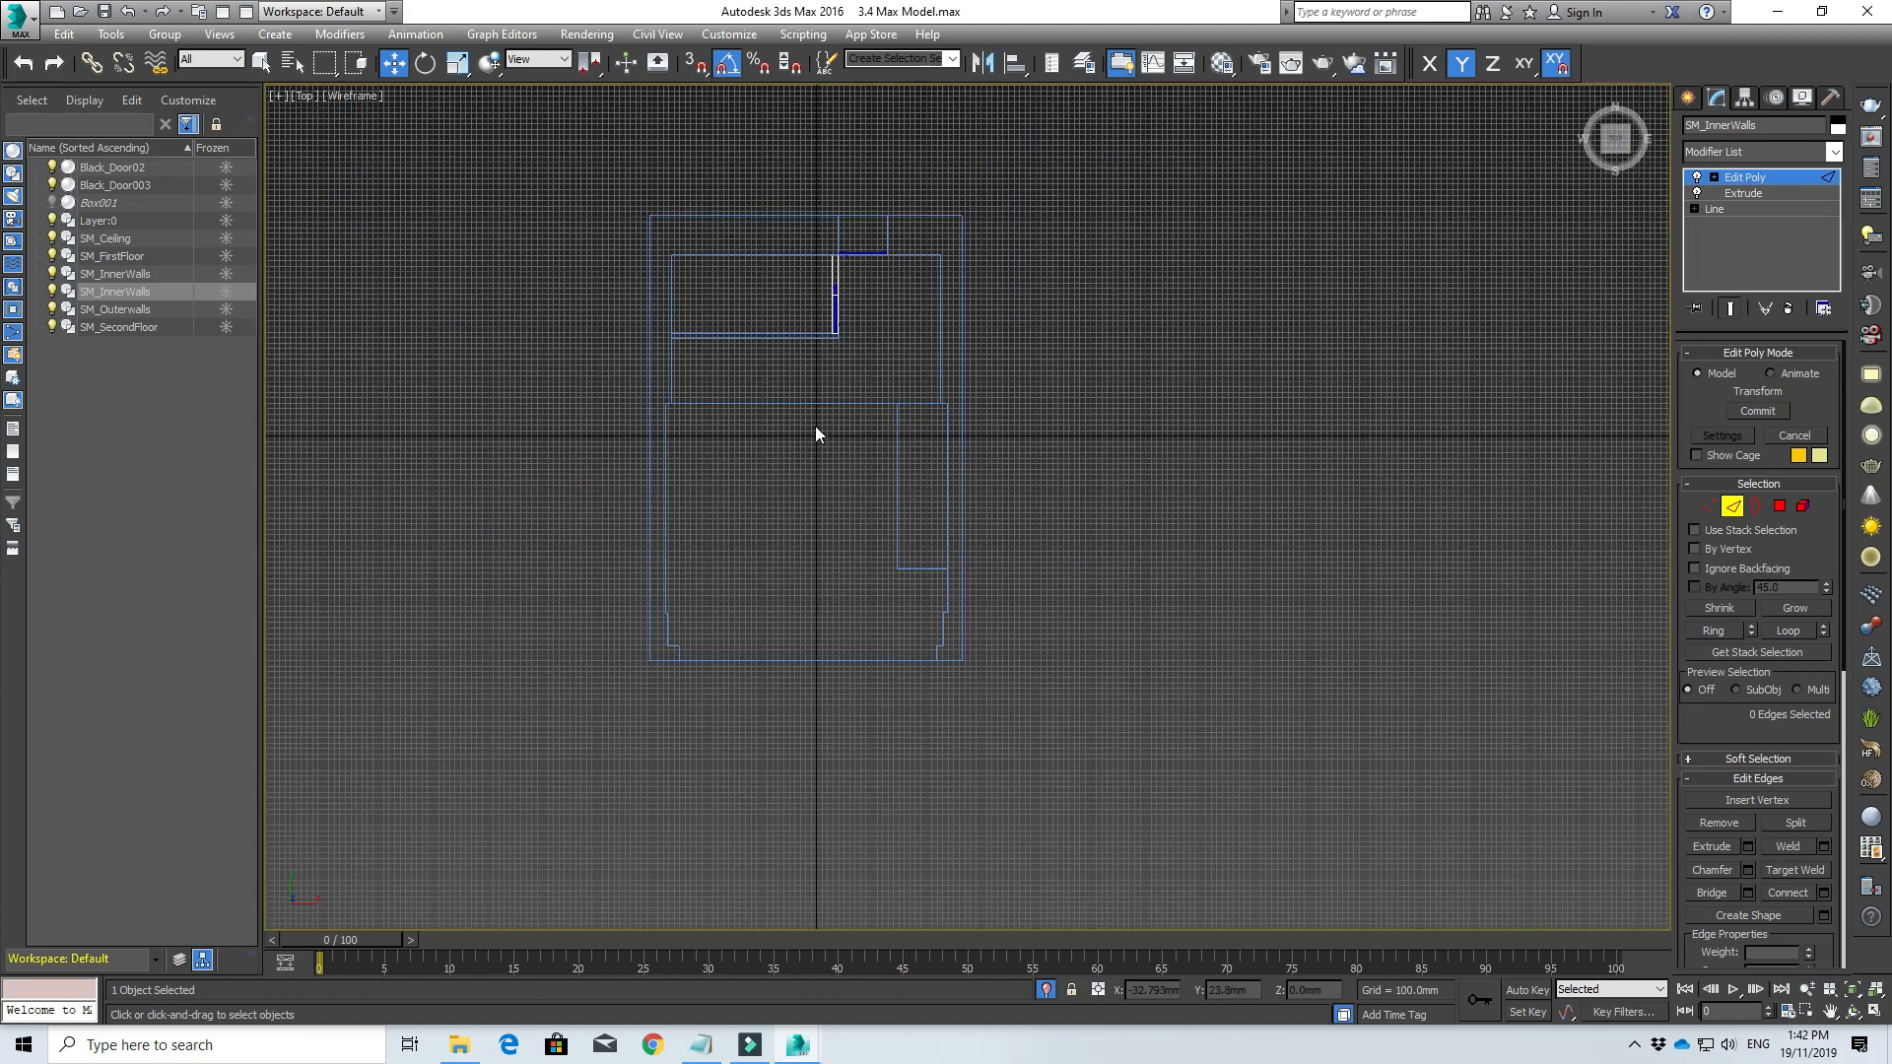
{"action": "scroll", "coordinate": [814, 434], "scroll_direction": "up", "scroll_amount": 10}
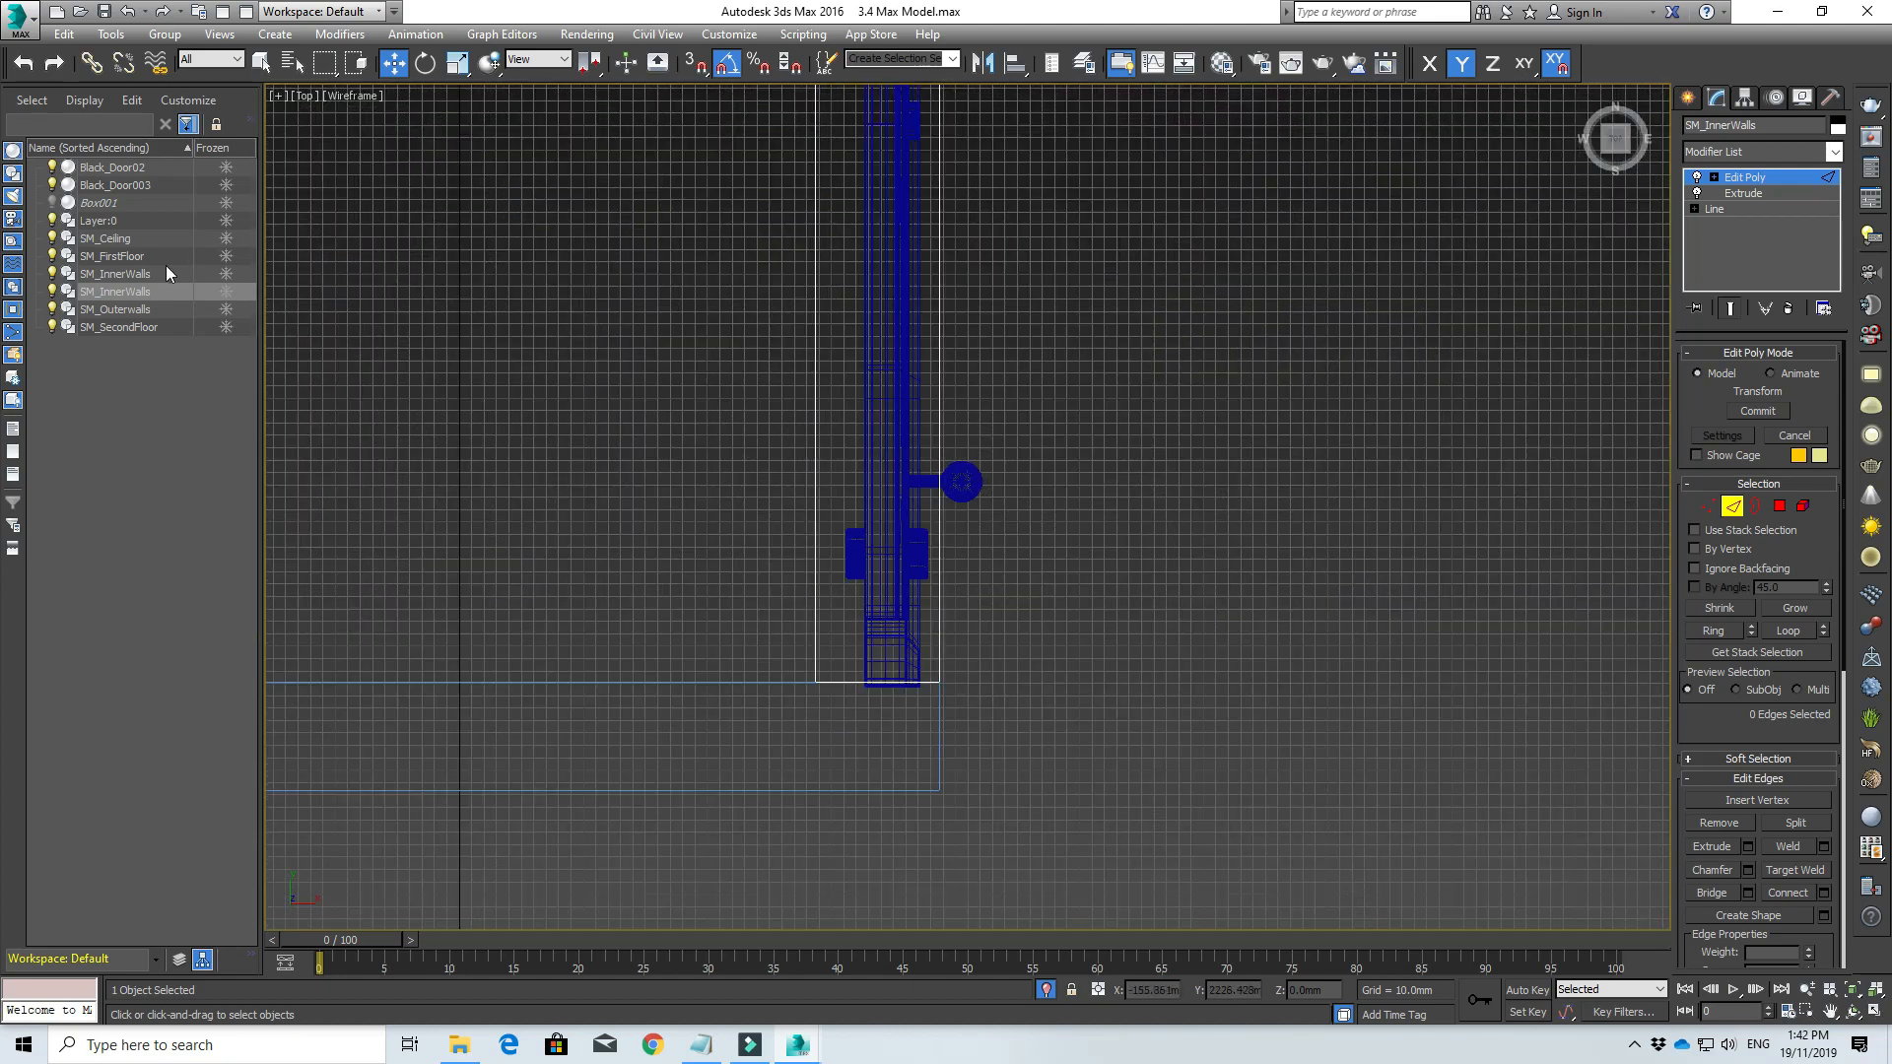
Step: Move Black_Door003 along X to about 385 mm, flush with the inner wall's outer face, and clear the selection
{"action": "left_click", "coordinate": [110, 187]}
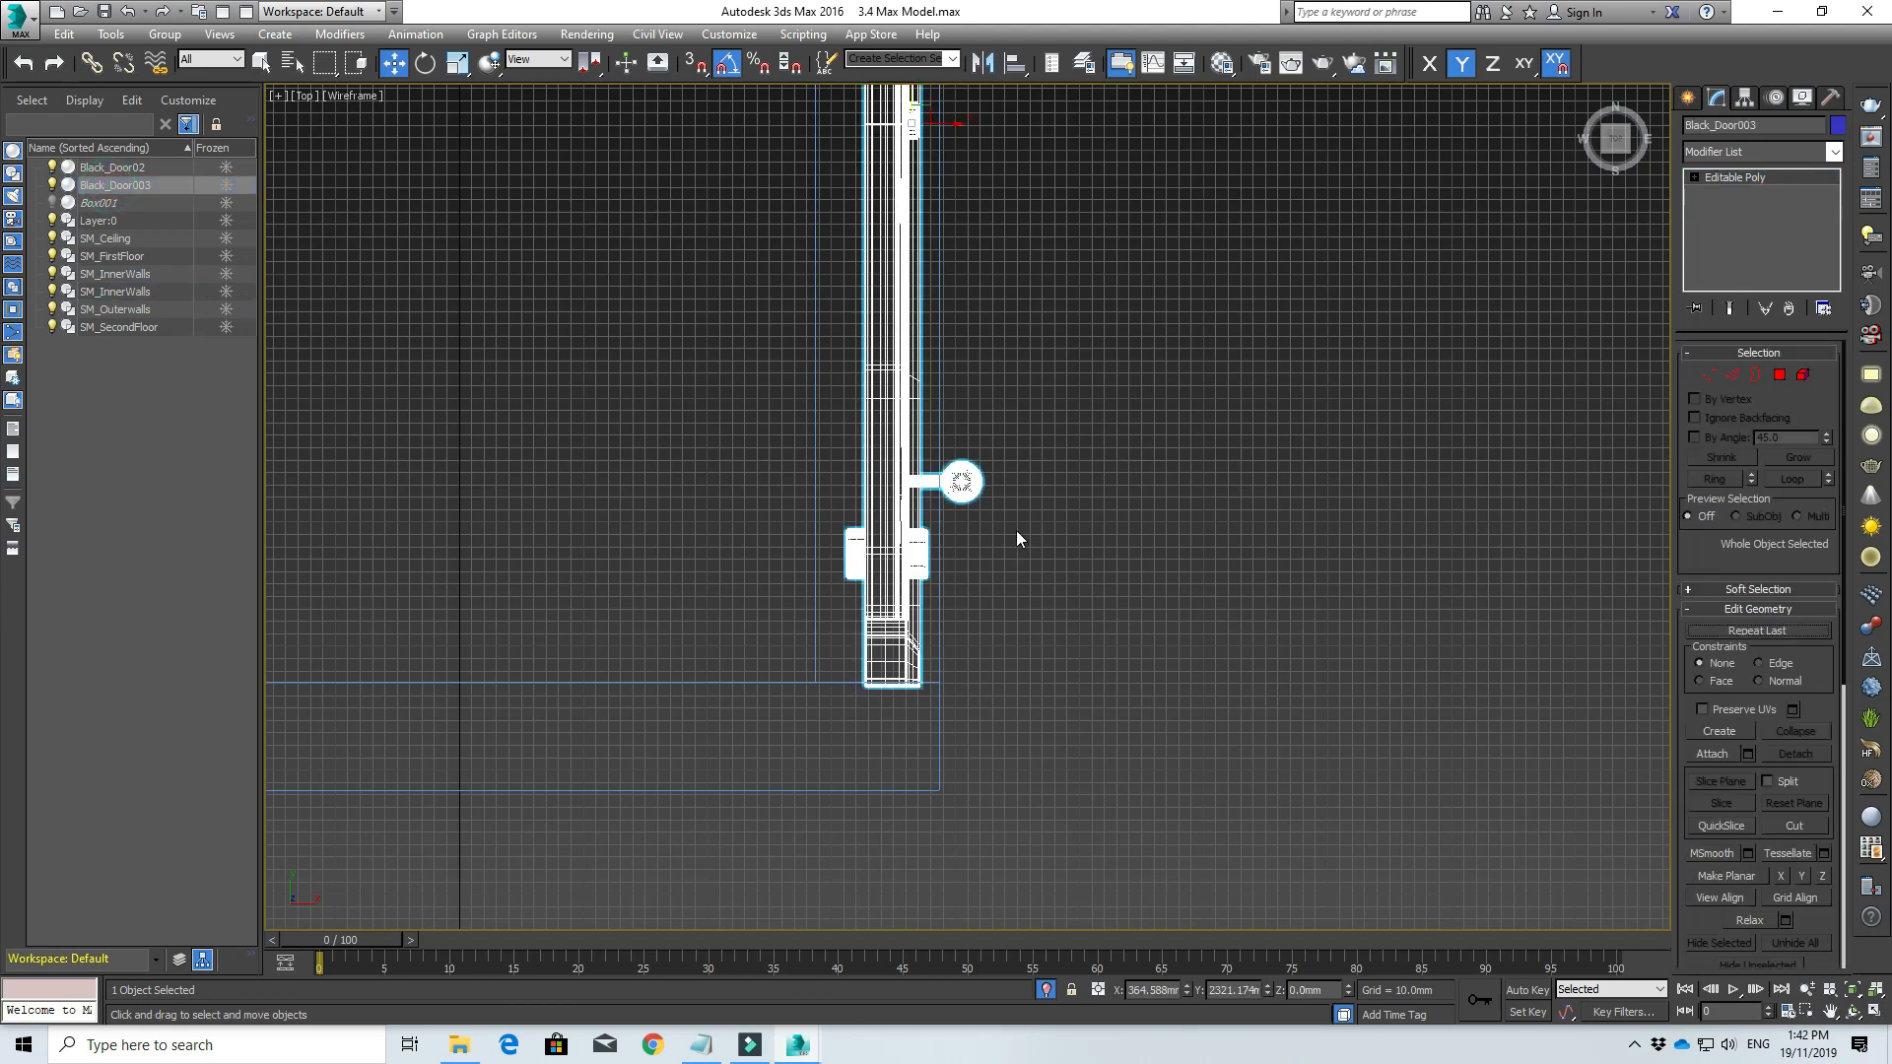
{"action": "middle_click_drag", "start_coordinate": [1015, 530], "coordinate": [901, 581]}
{"action": "scroll", "coordinate": [902, 588], "scroll_direction": "down", "scroll_amount": 3}
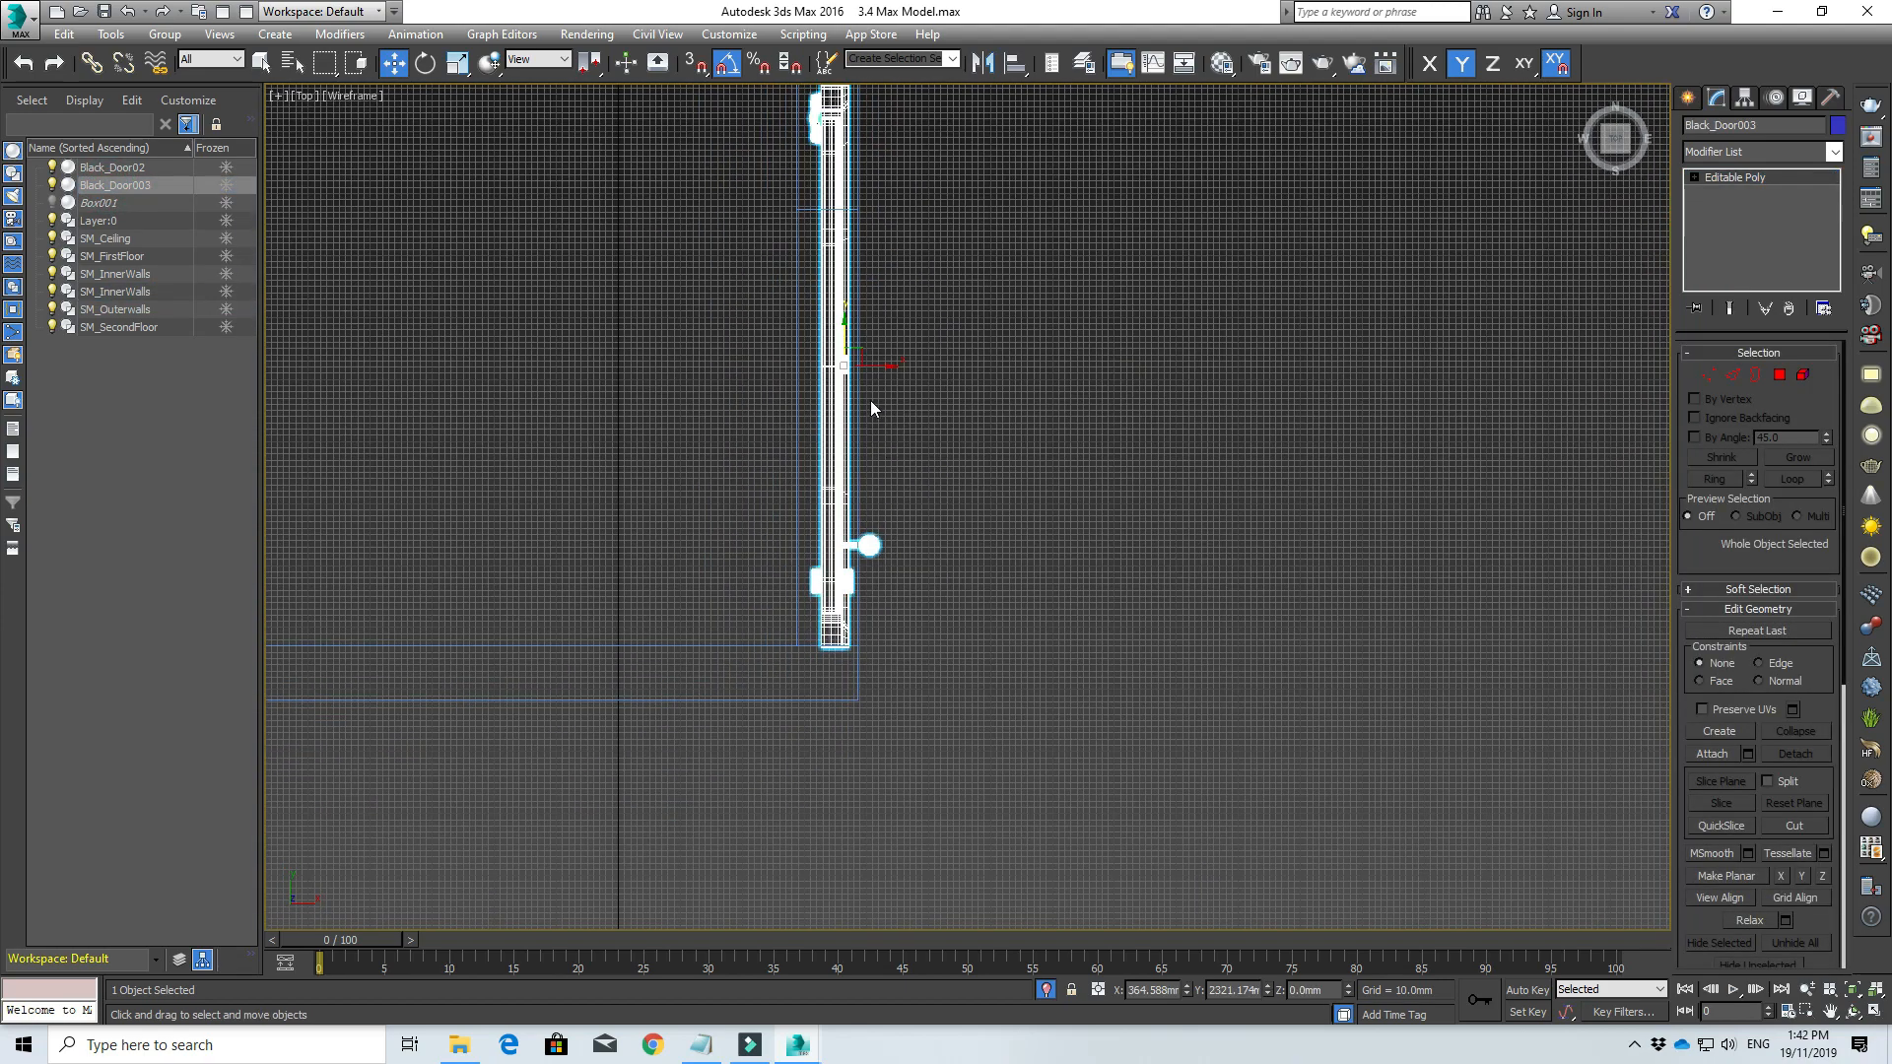
{"action": "left_click_drag", "start_coordinate": [890, 366], "coordinate": [903, 365]}
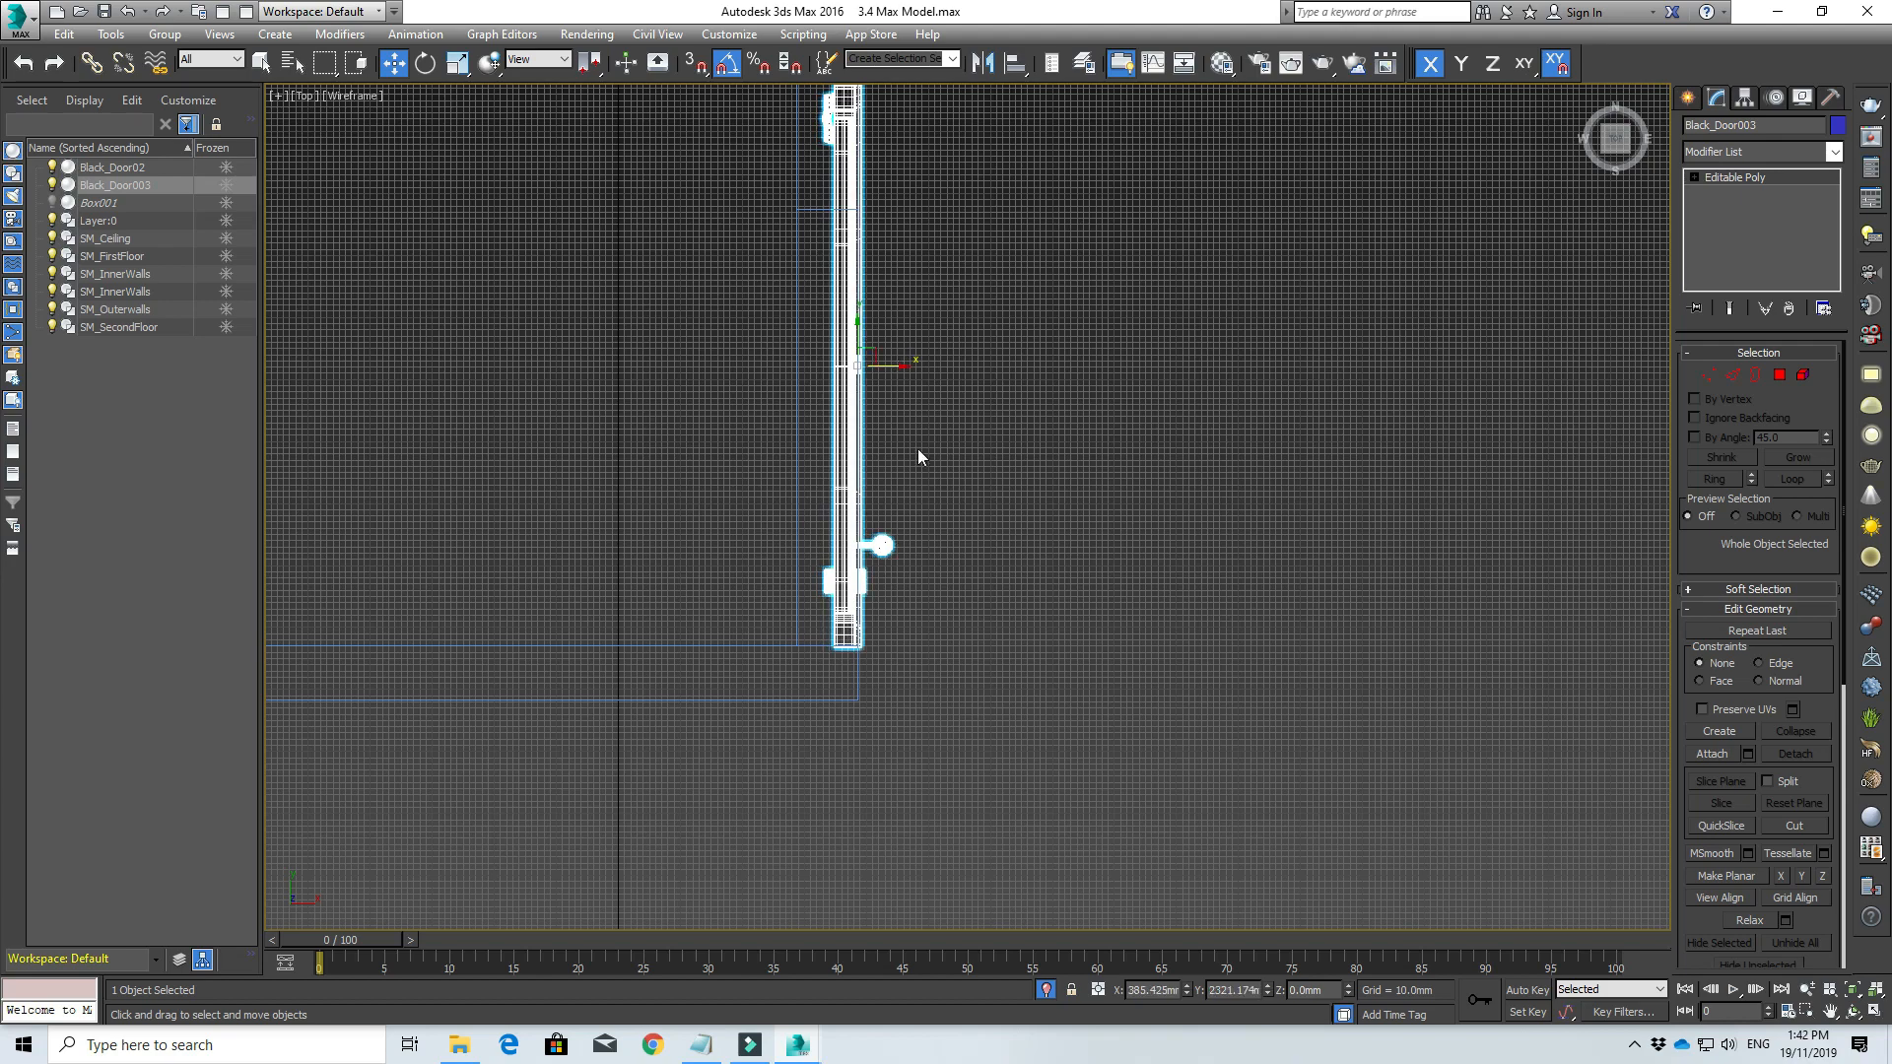
{"action": "left_click", "coordinate": [932, 507]}
{"action": "middle_click_drag", "start_coordinate": [922, 581], "coordinate": [875, 769]}
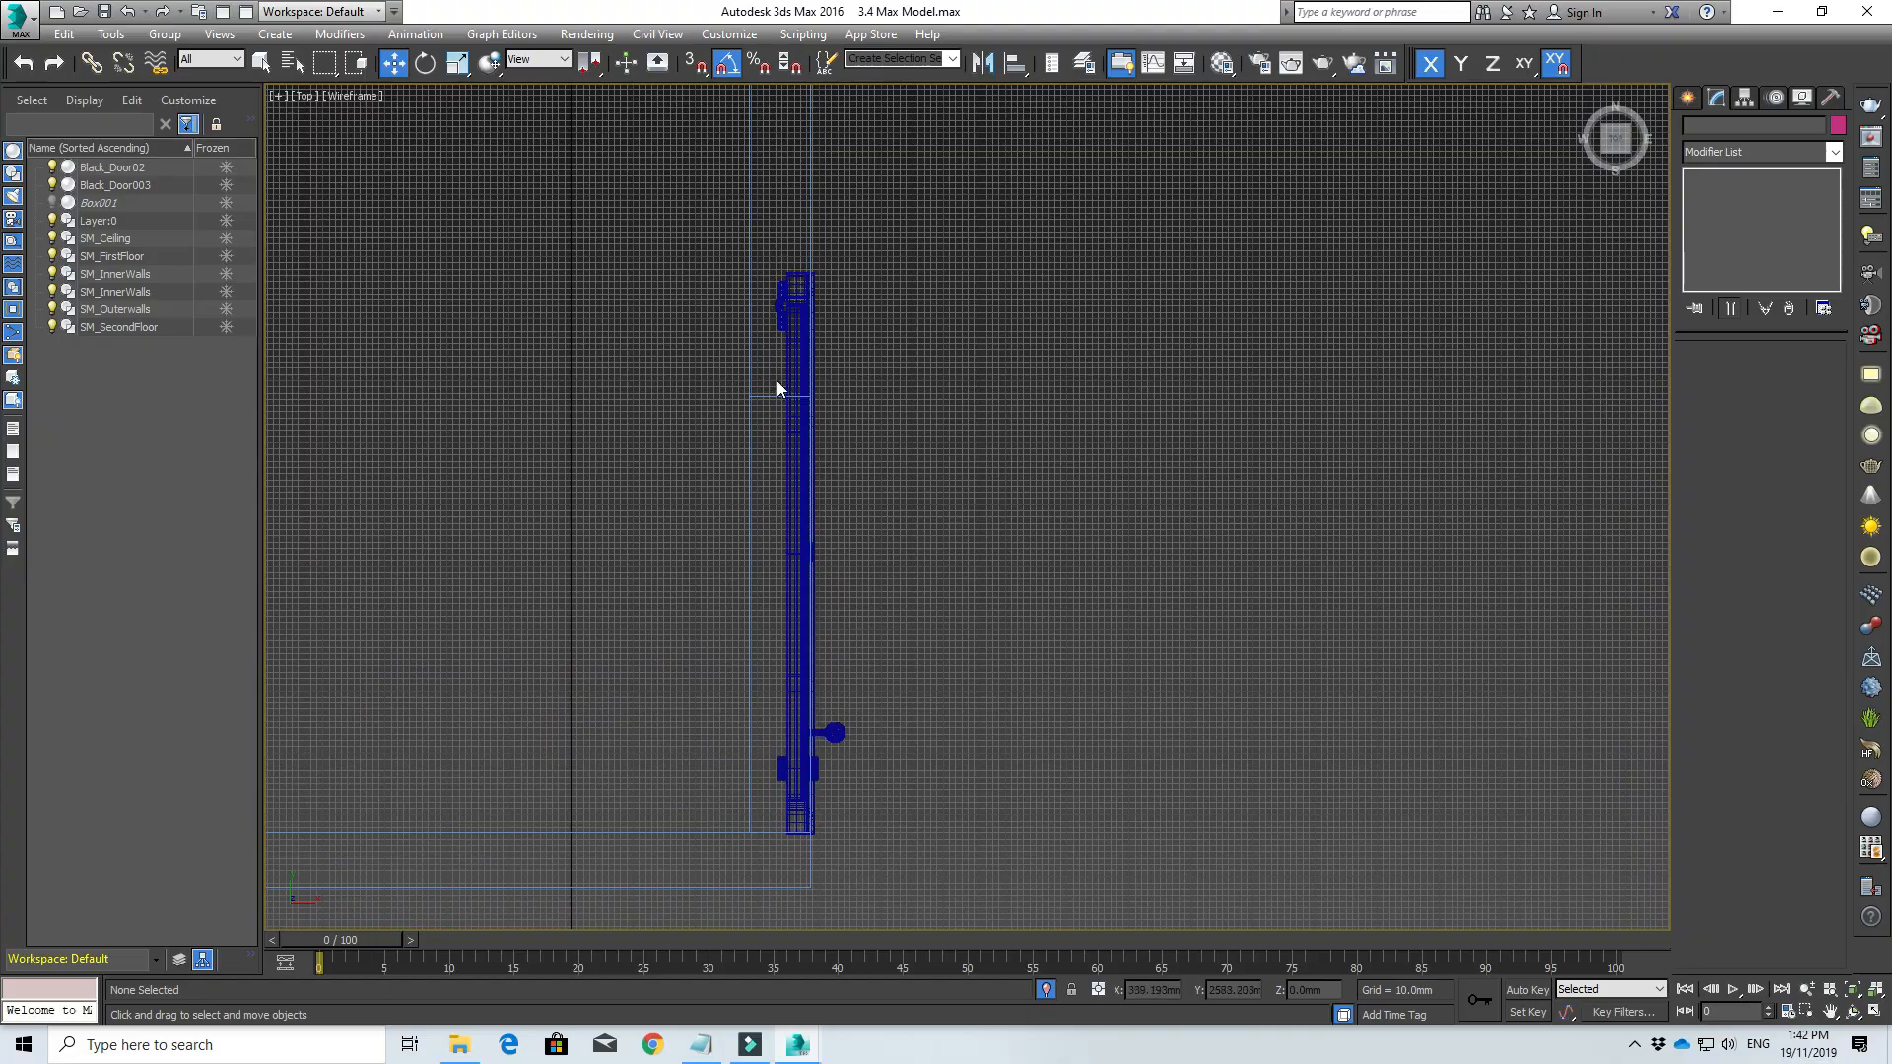
Step: Select the short inner wall around Black_Door003 and start editing its Edit Poly edges
{"action": "middle_click_drag", "start_coordinate": [765, 385], "coordinate": [725, 126], "text": "alt"}
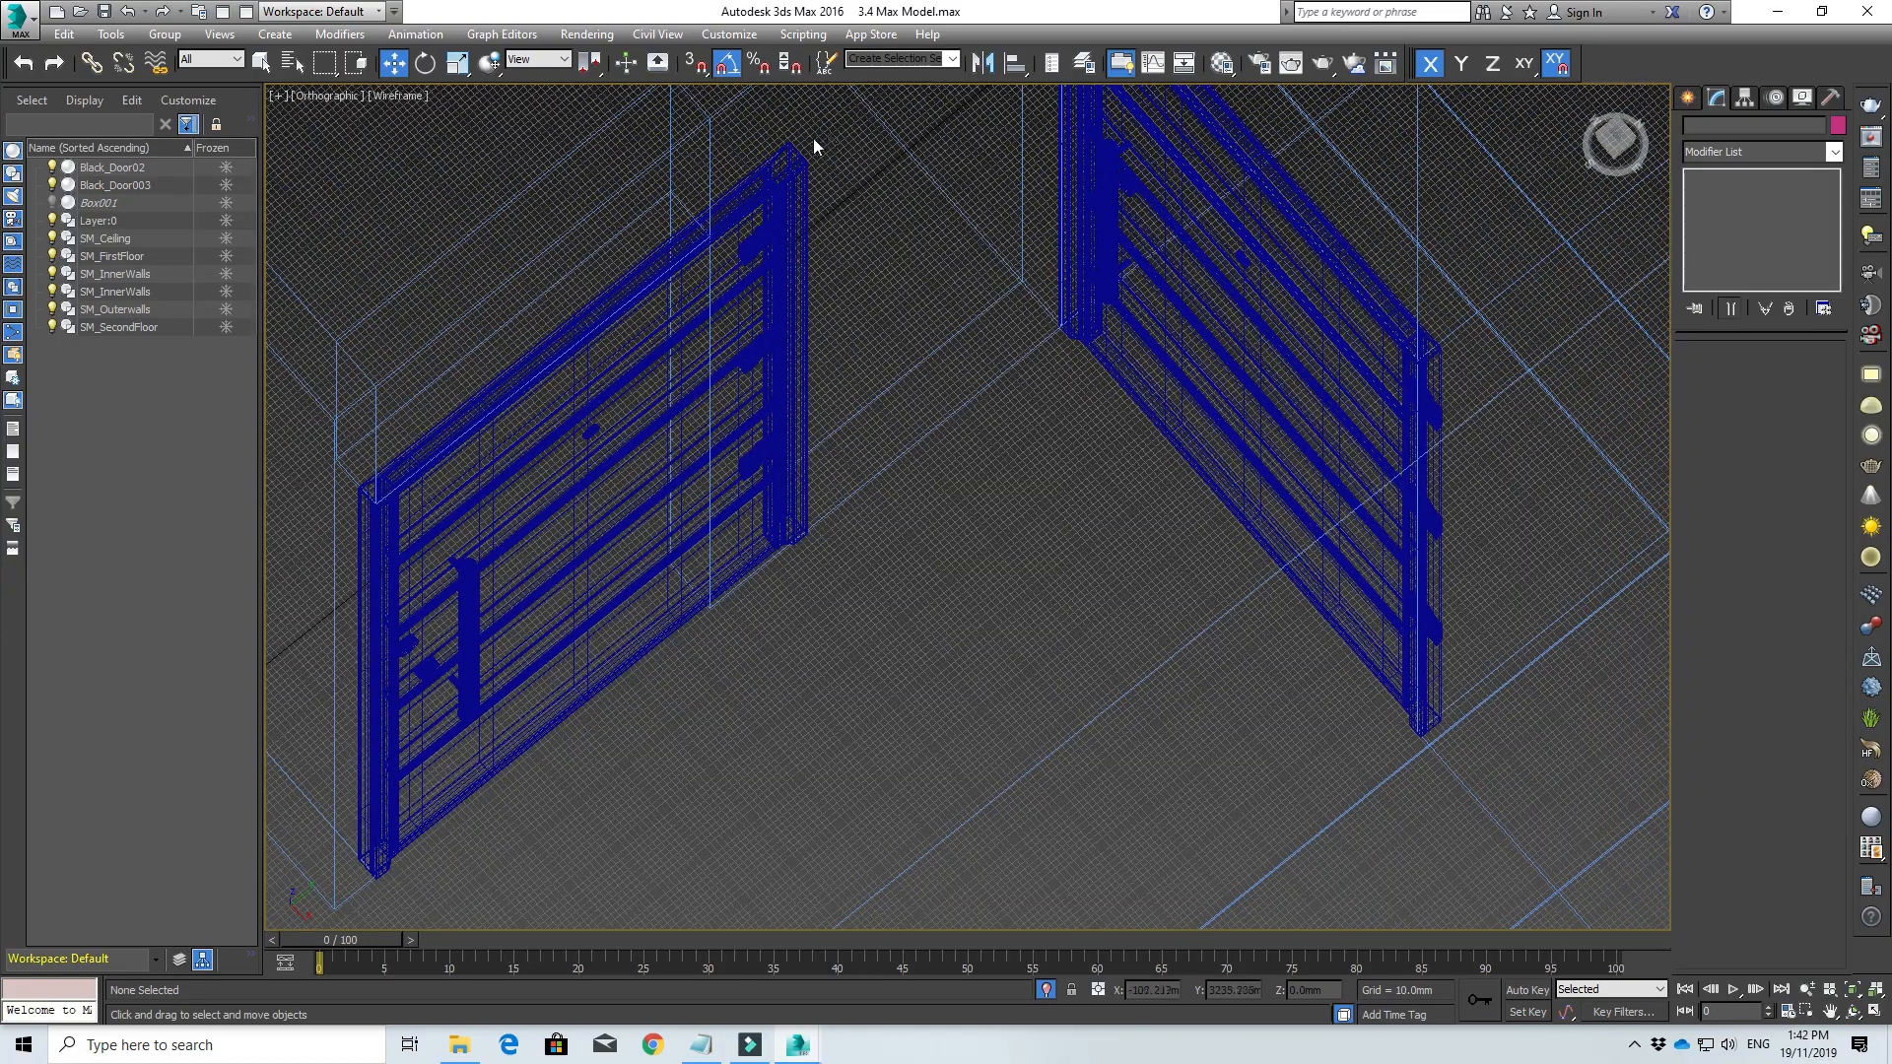
{"action": "key", "text": "t"}
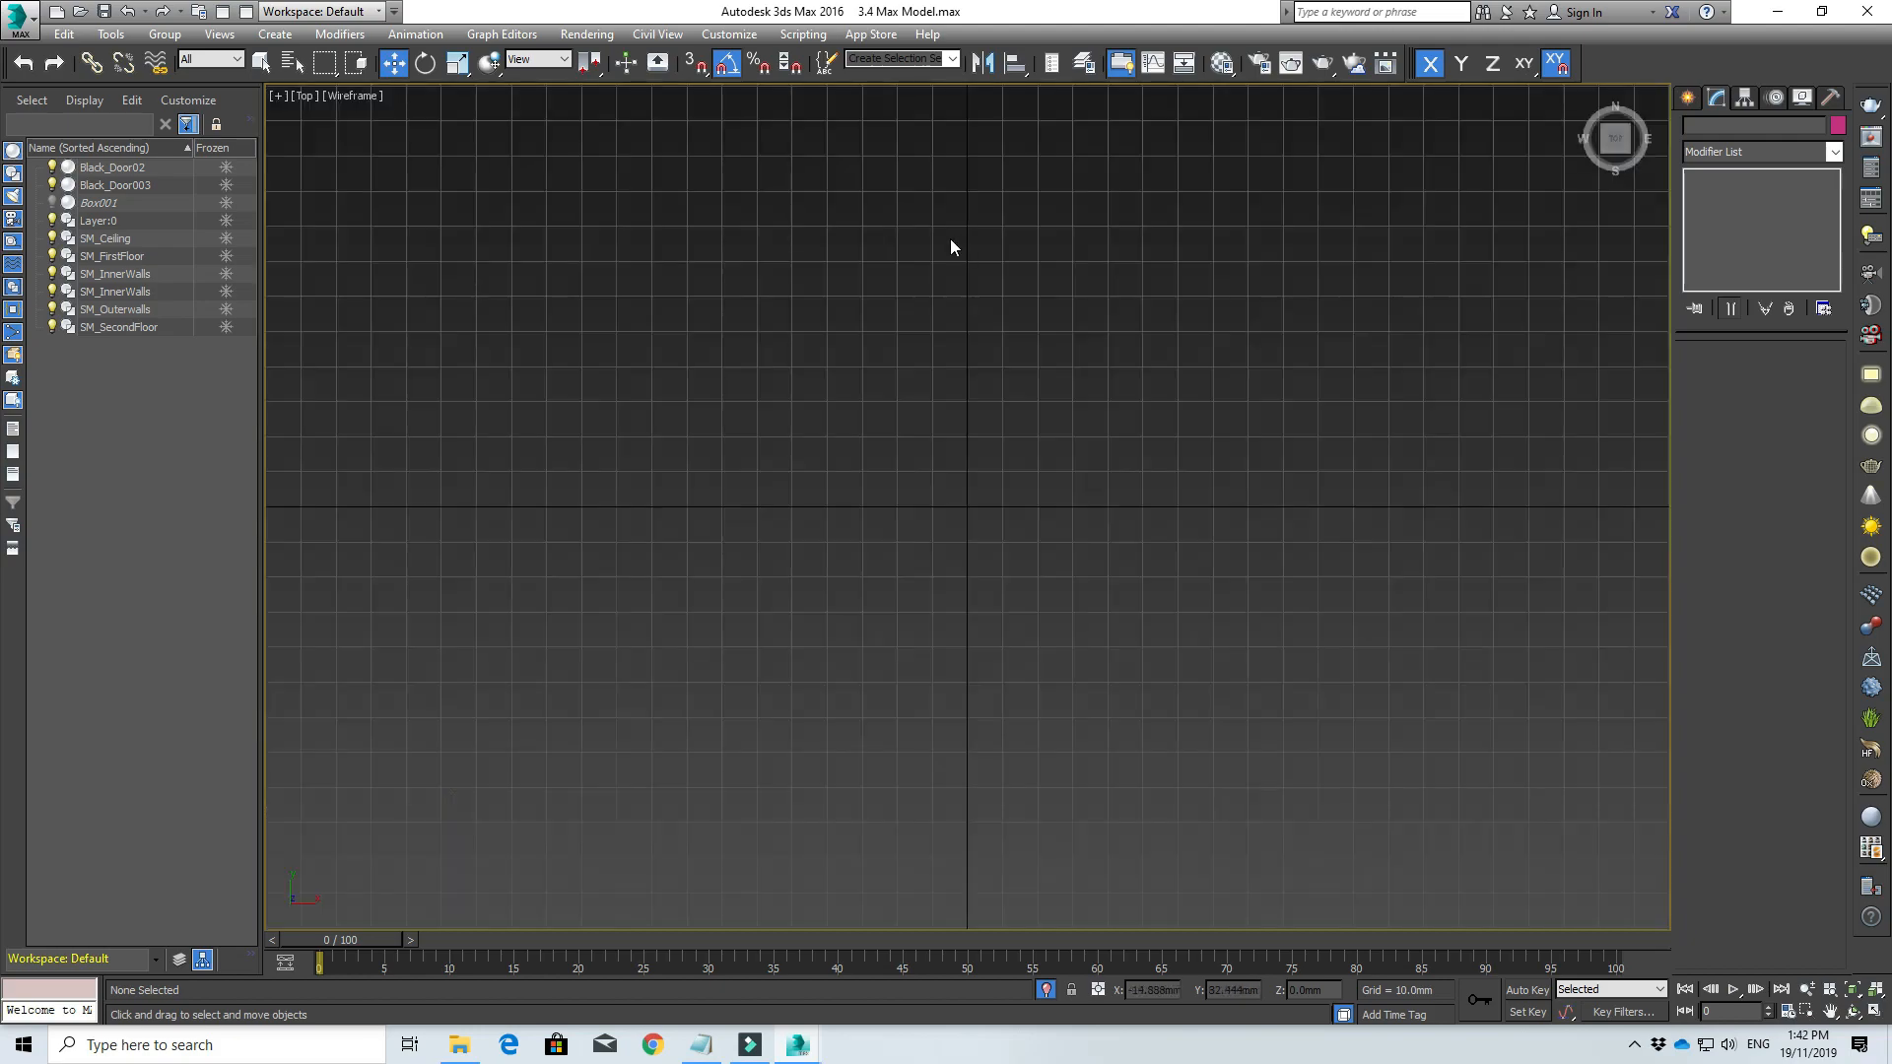
{"action": "scroll", "coordinate": [1019, 288], "scroll_direction": "down", "scroll_amount": 6}
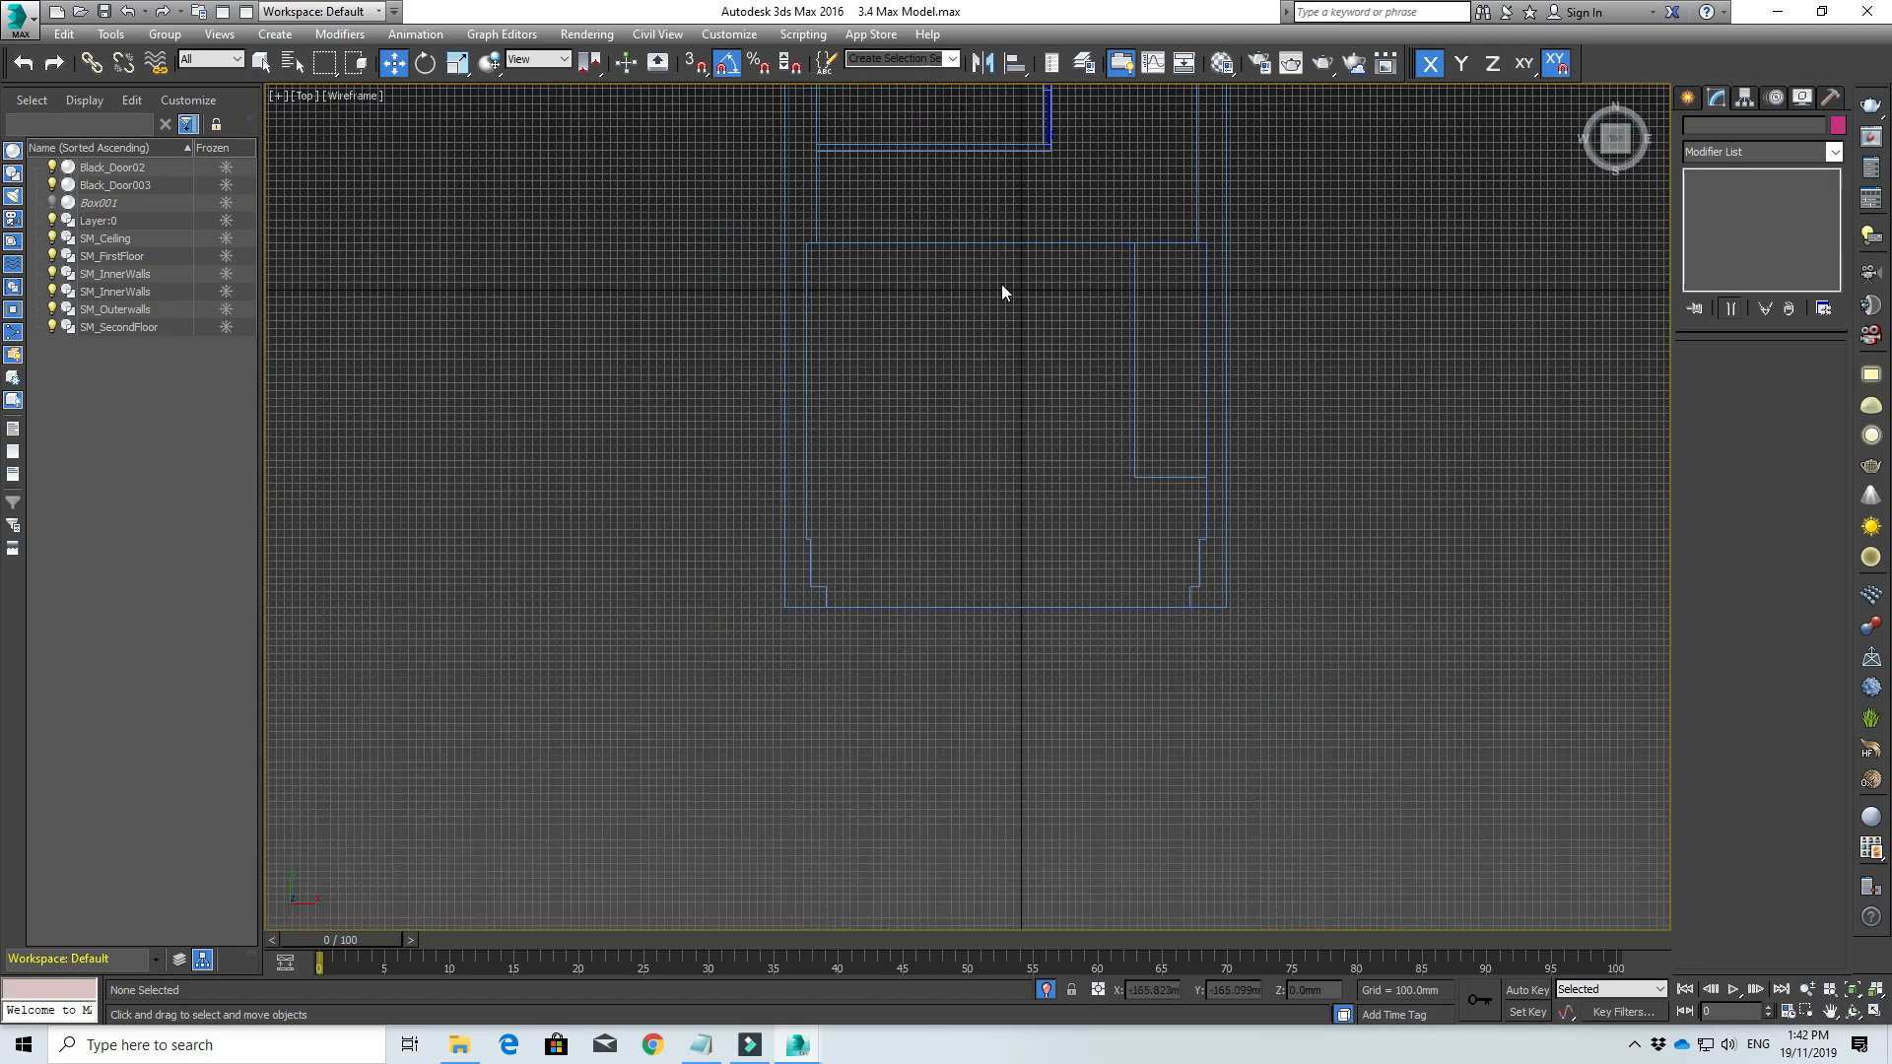
{"action": "middle_click_drag", "start_coordinate": [1001, 293], "coordinate": [925, 638]}
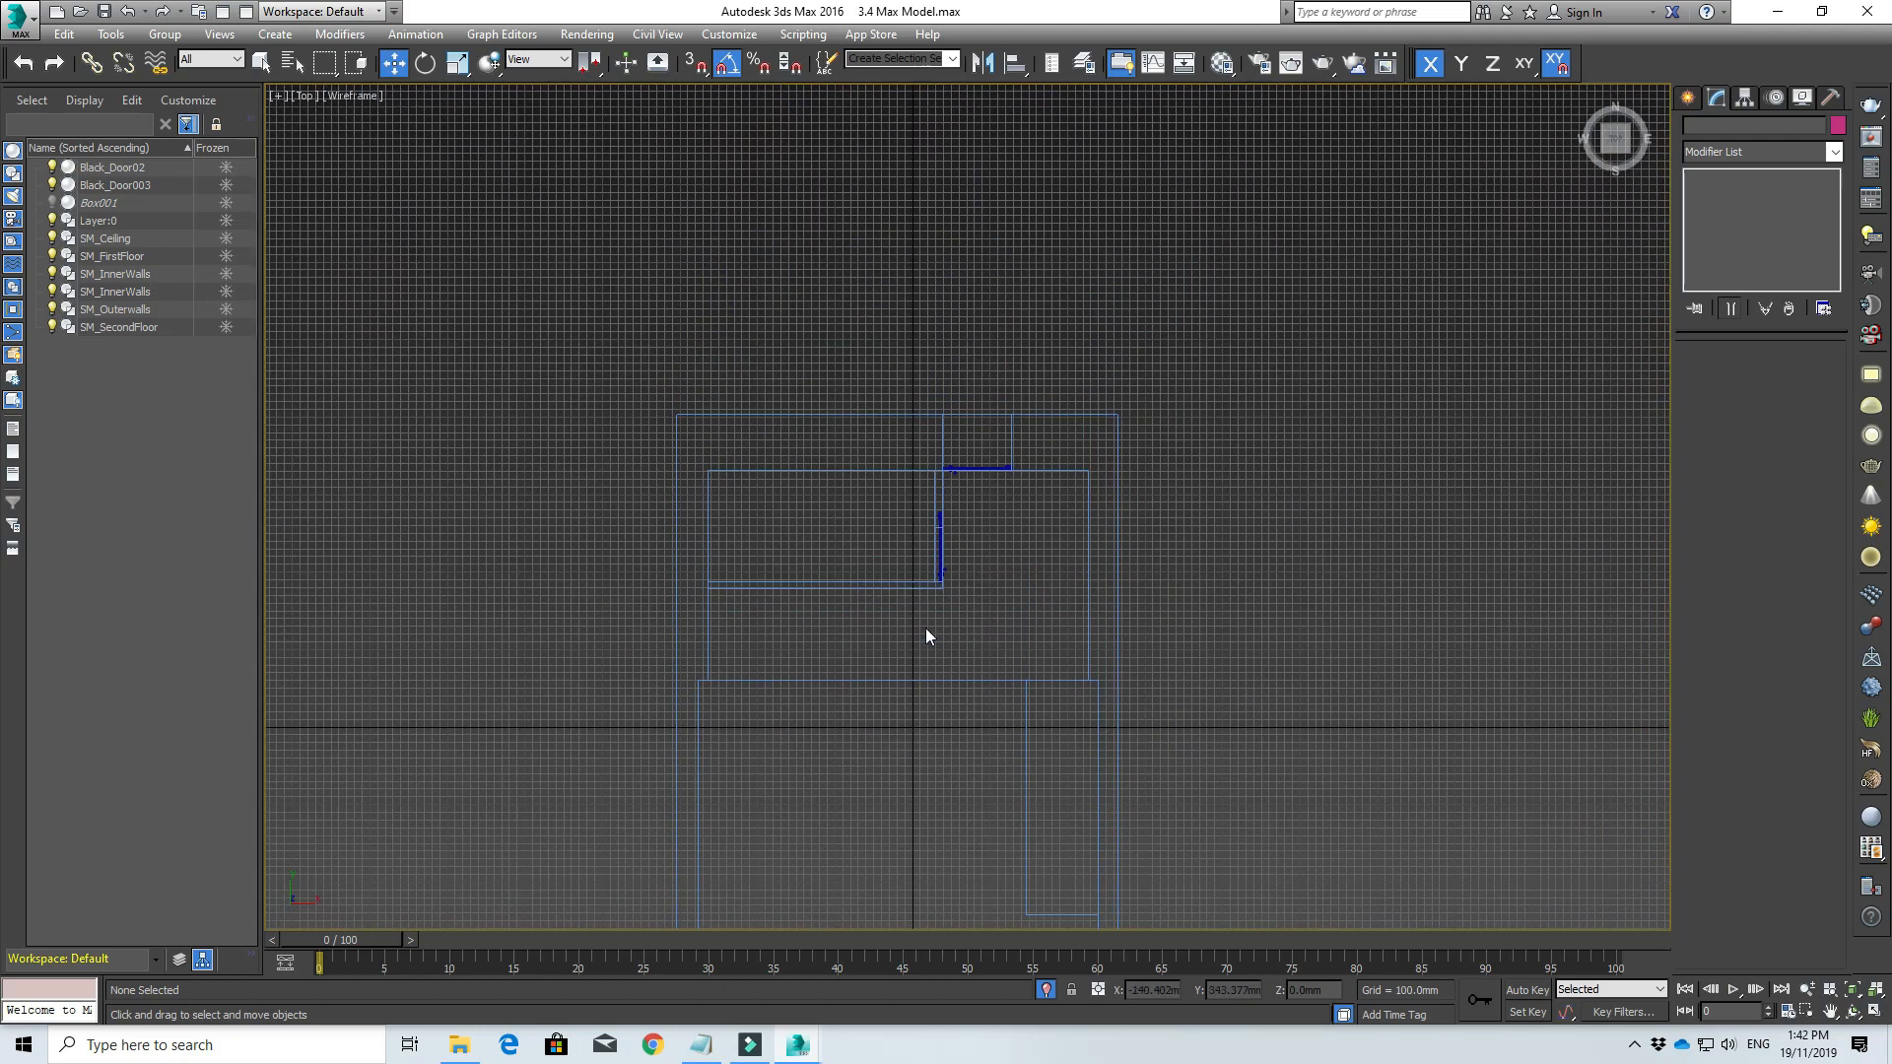
{"action": "scroll", "coordinate": [948, 587], "scroll_direction": "up", "scroll_amount": 3}
{"action": "middle_click_drag", "start_coordinate": [960, 566], "coordinate": [874, 278], "text": "alt"}
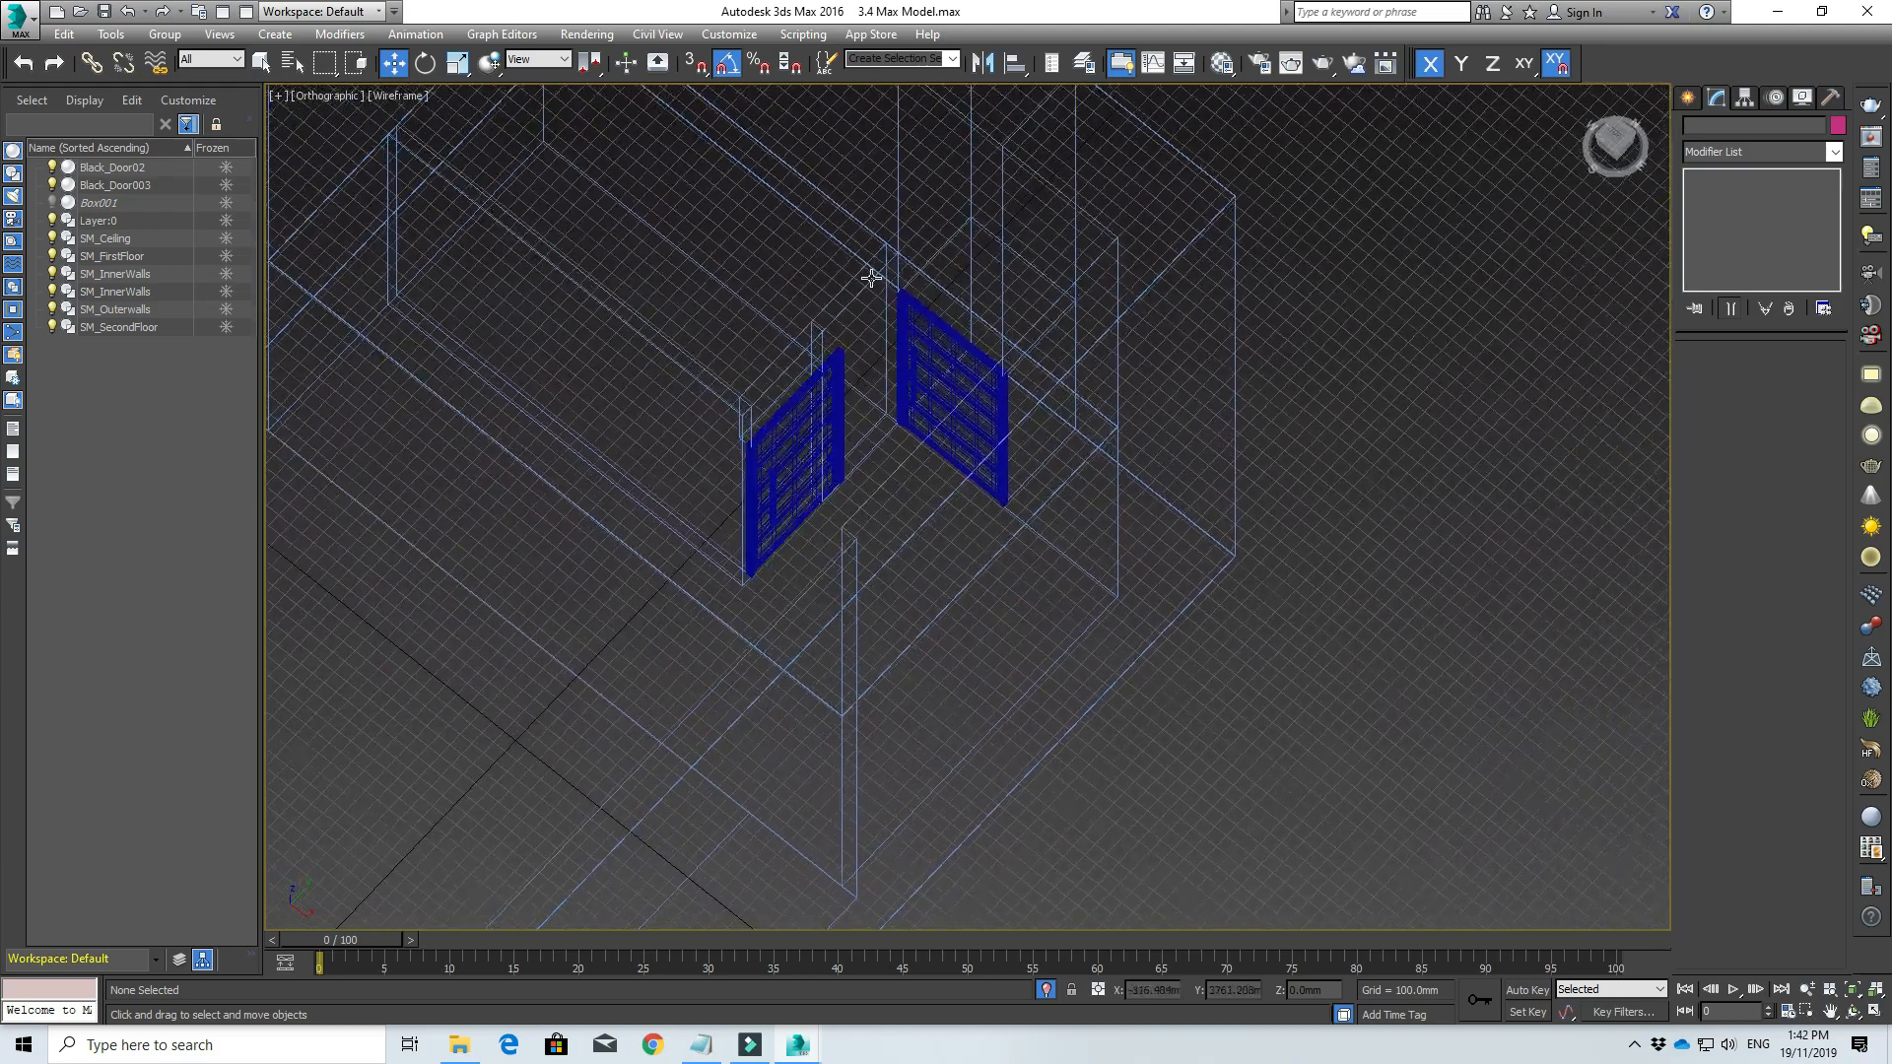
{"action": "left_click", "coordinate": [841, 293]}
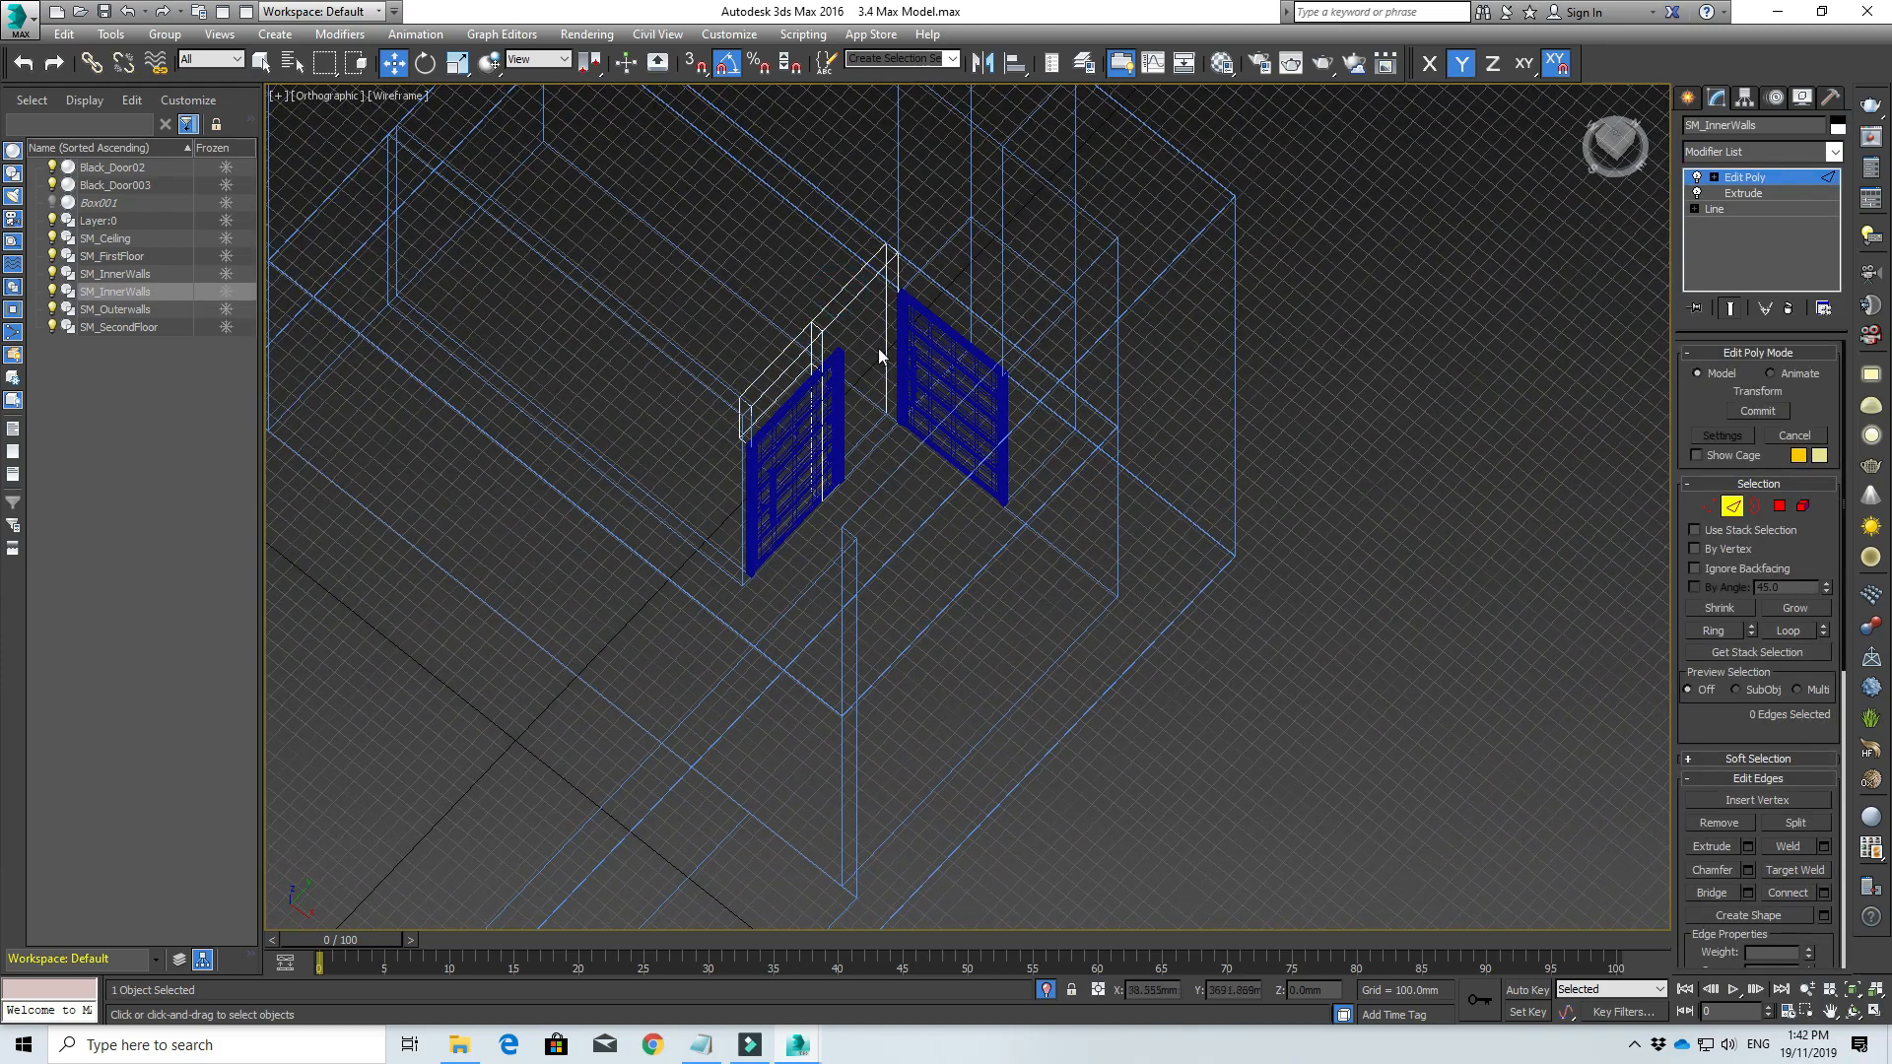
{"action": "left_click", "coordinate": [1686, 99]}
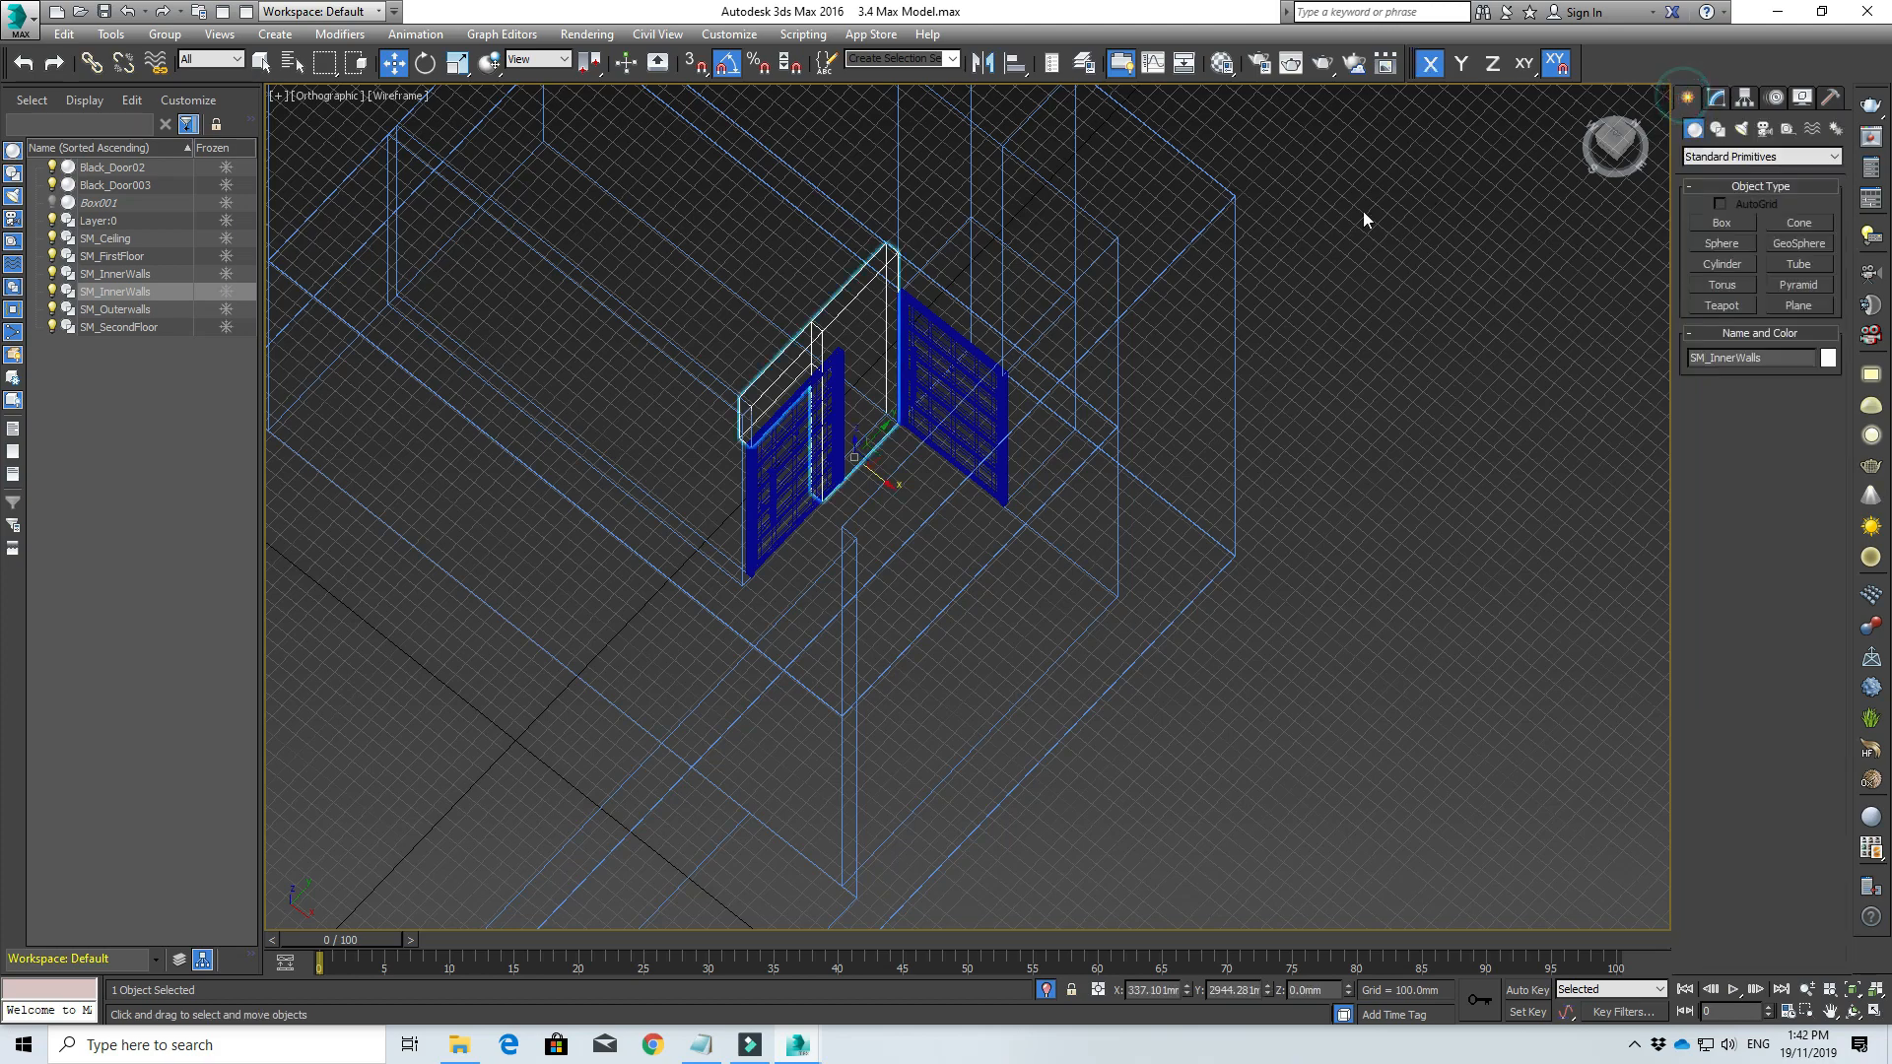
{"action": "left_click", "coordinate": [1716, 99]}
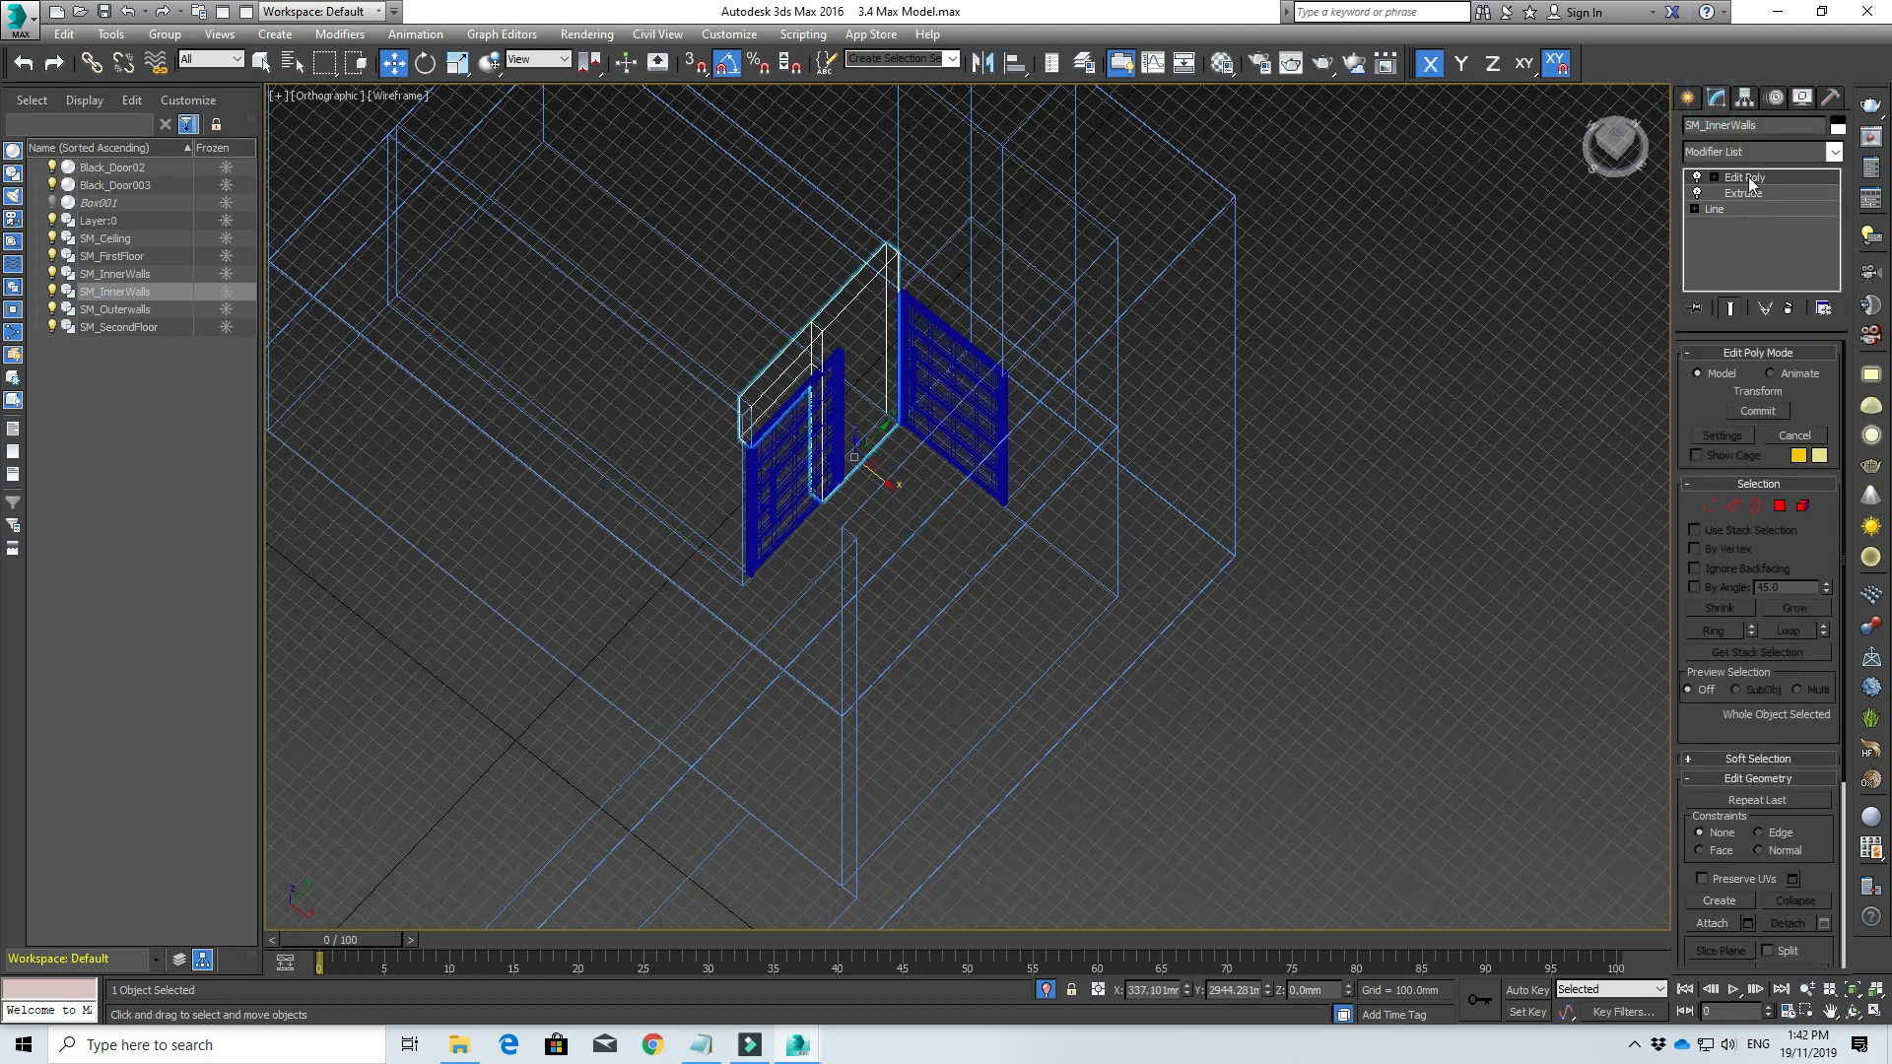
{"action": "key", "text": "1"}
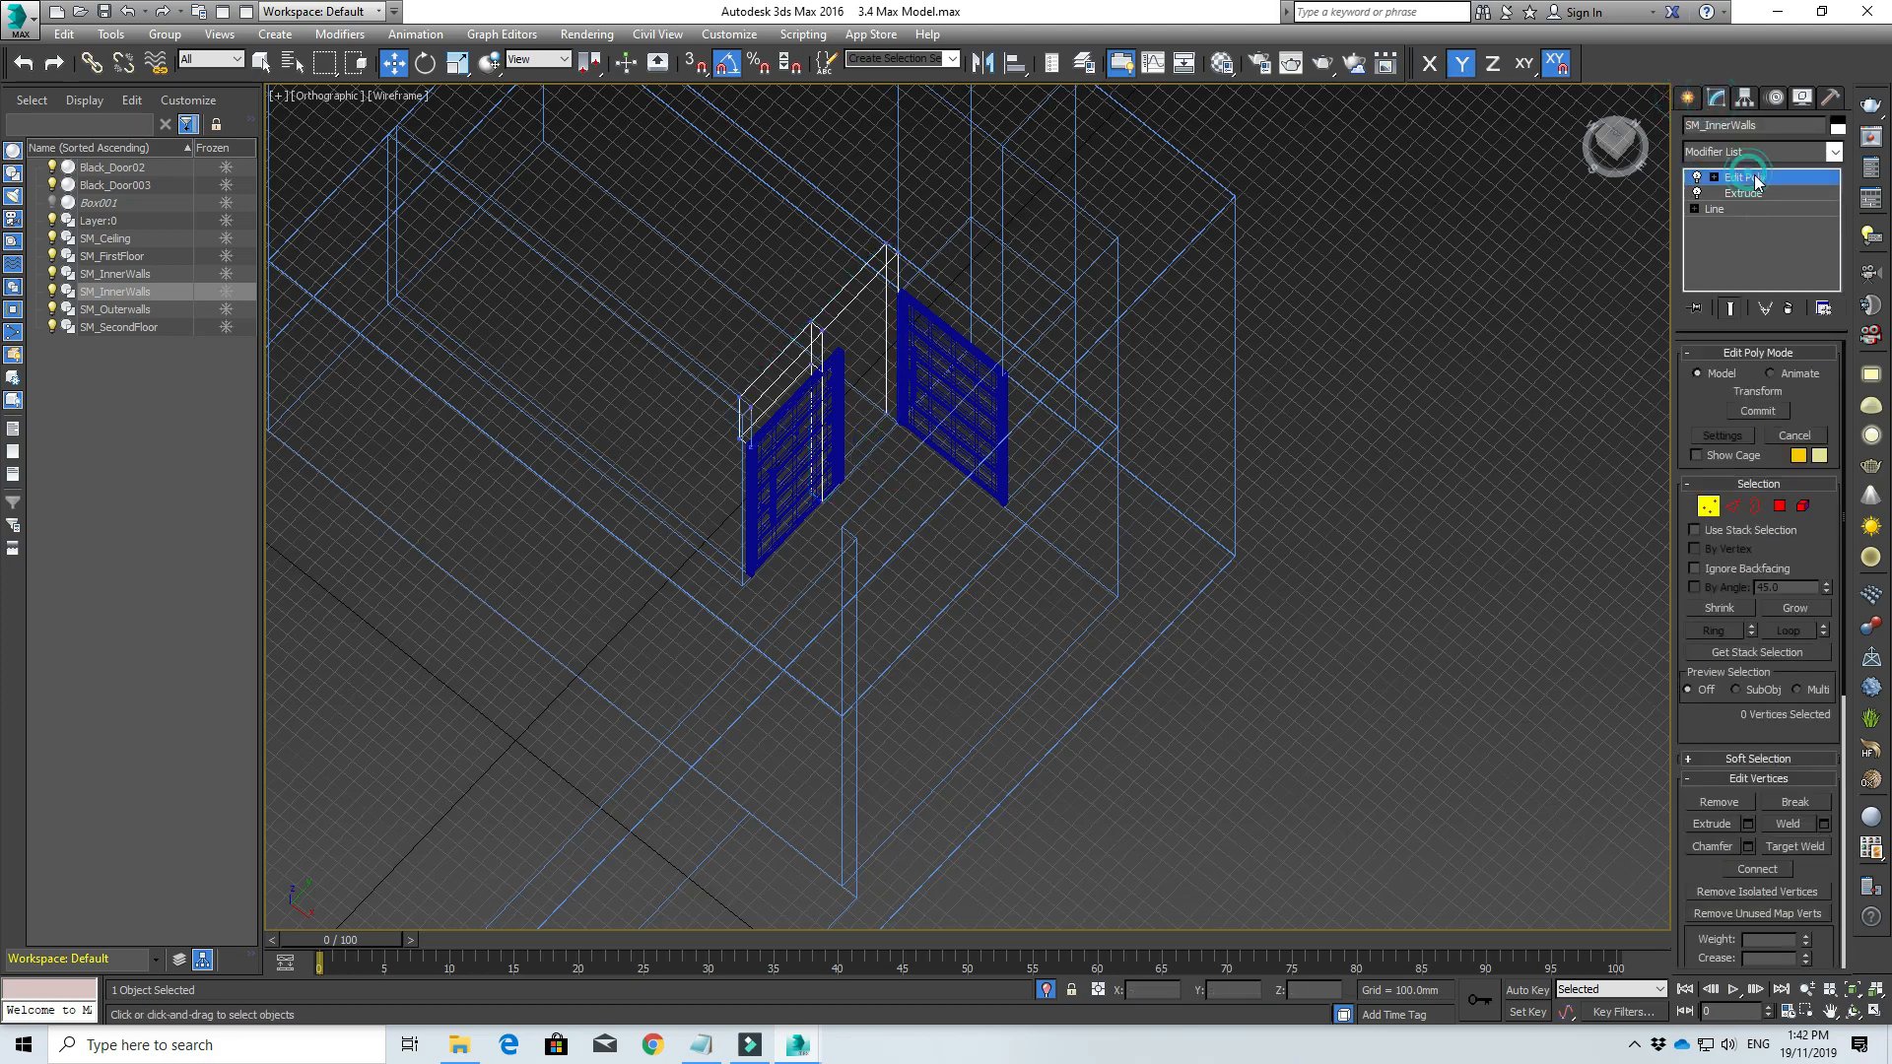
{"action": "left_click", "coordinate": [1732, 506]}
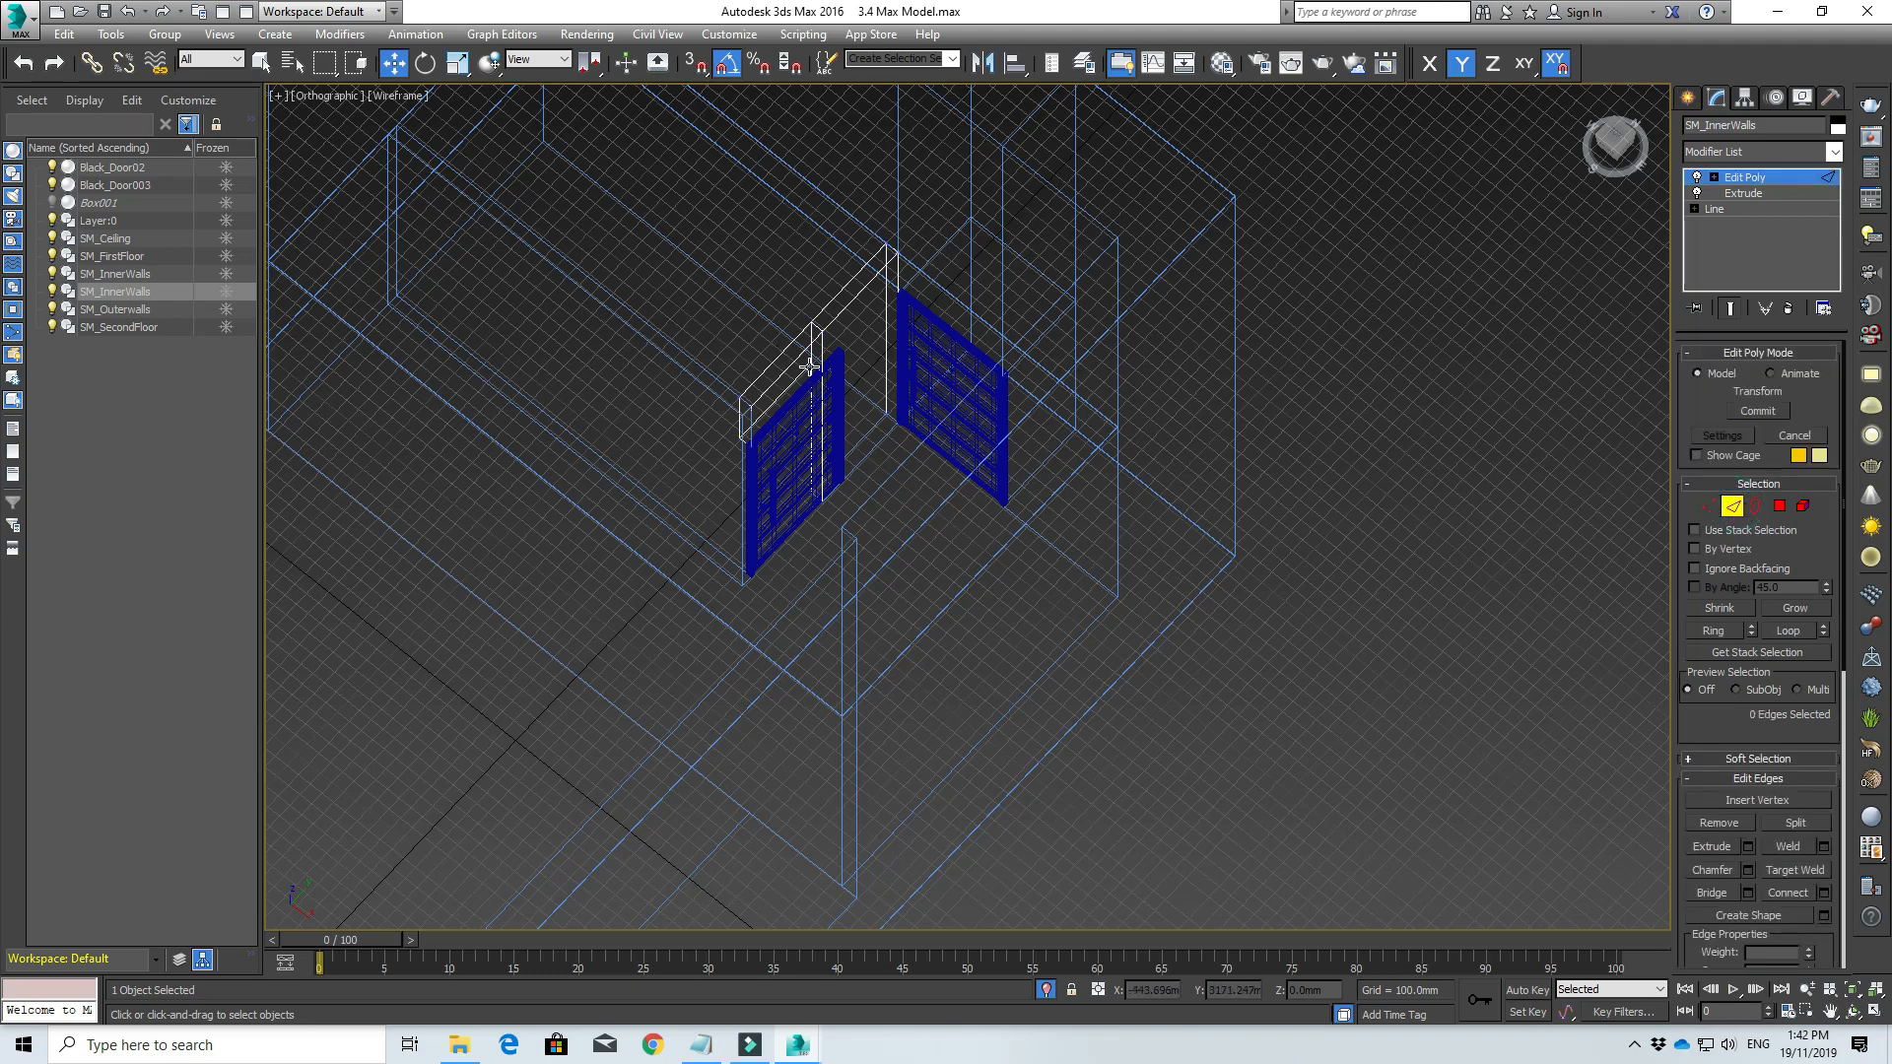
Step: Select the six wall edges that form the hinge-side jamb of the Black_Door003 opening, from floor to wall top
{"action": "scroll", "coordinate": [878, 307], "scroll_direction": "up", "scroll_amount": 5}
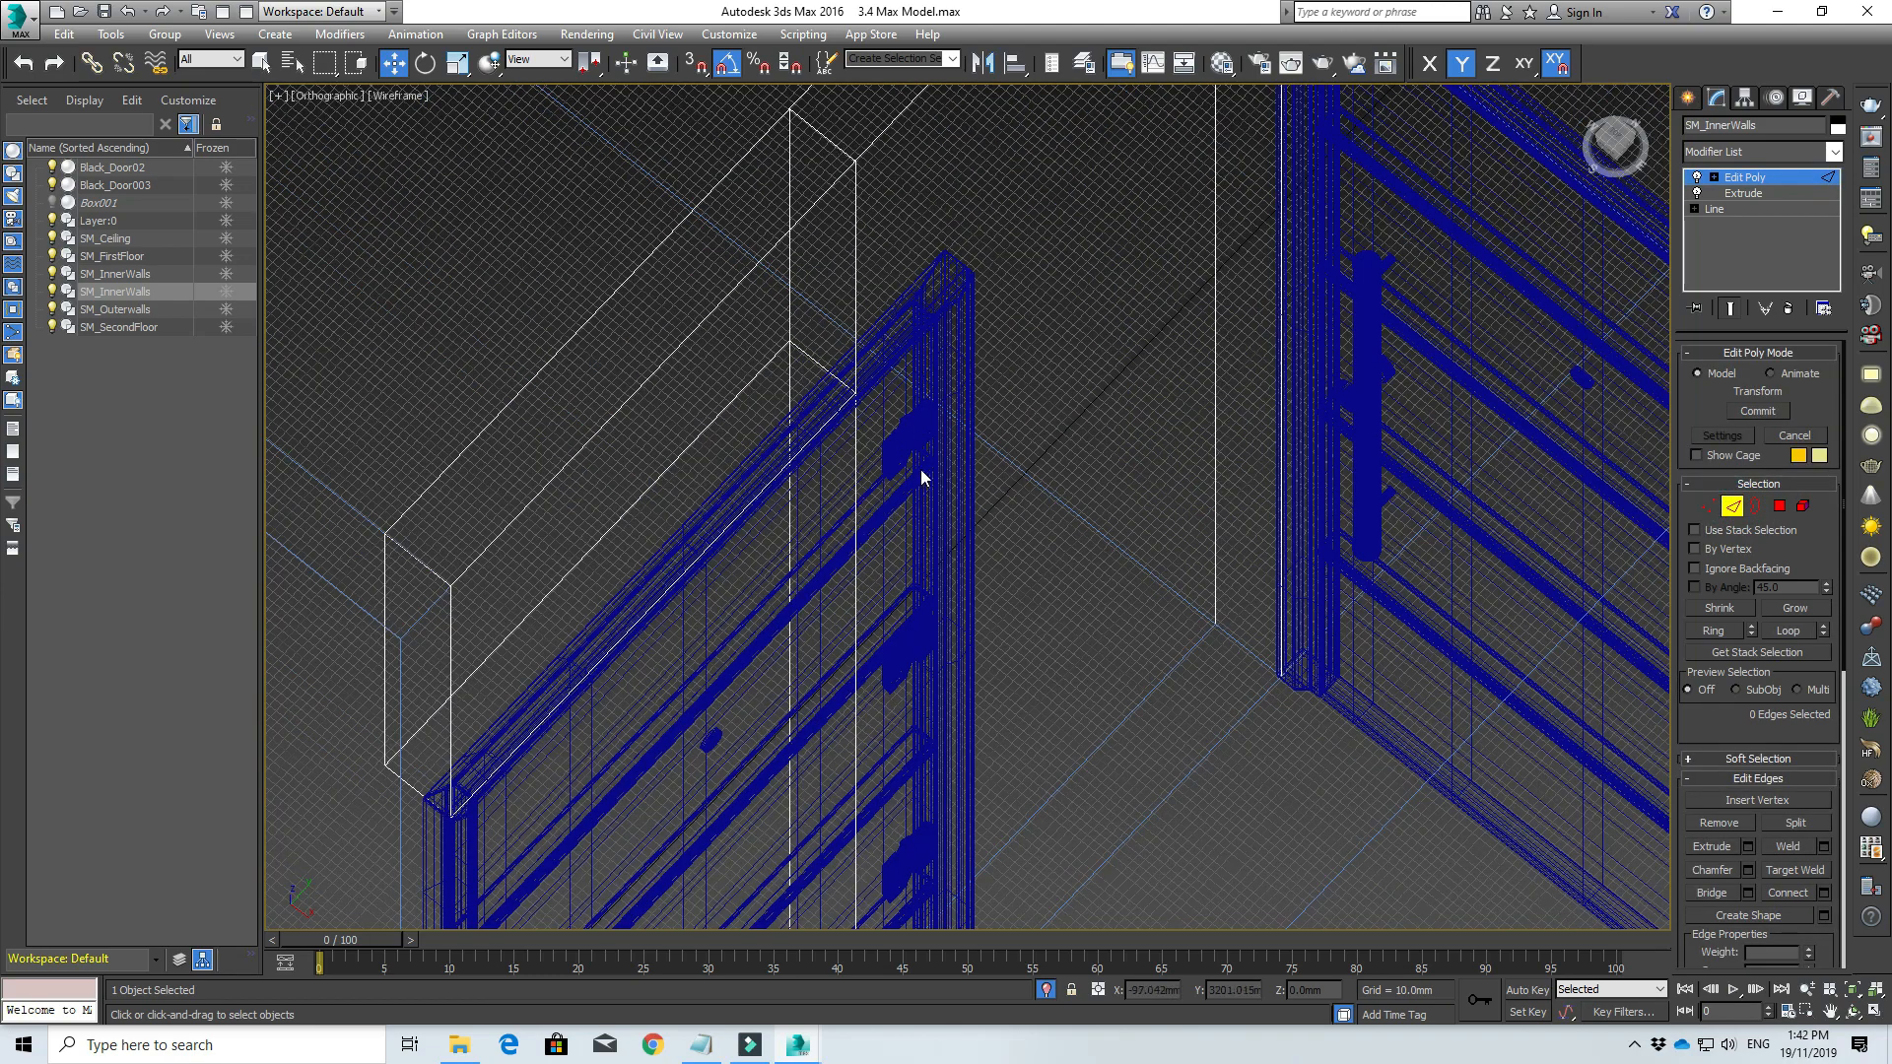
{"action": "left_click_drag", "start_coordinate": [902, 234], "coordinate": [783, 287]}
{"action": "left_click_drag", "start_coordinate": [885, 244], "coordinate": [837, 288]}
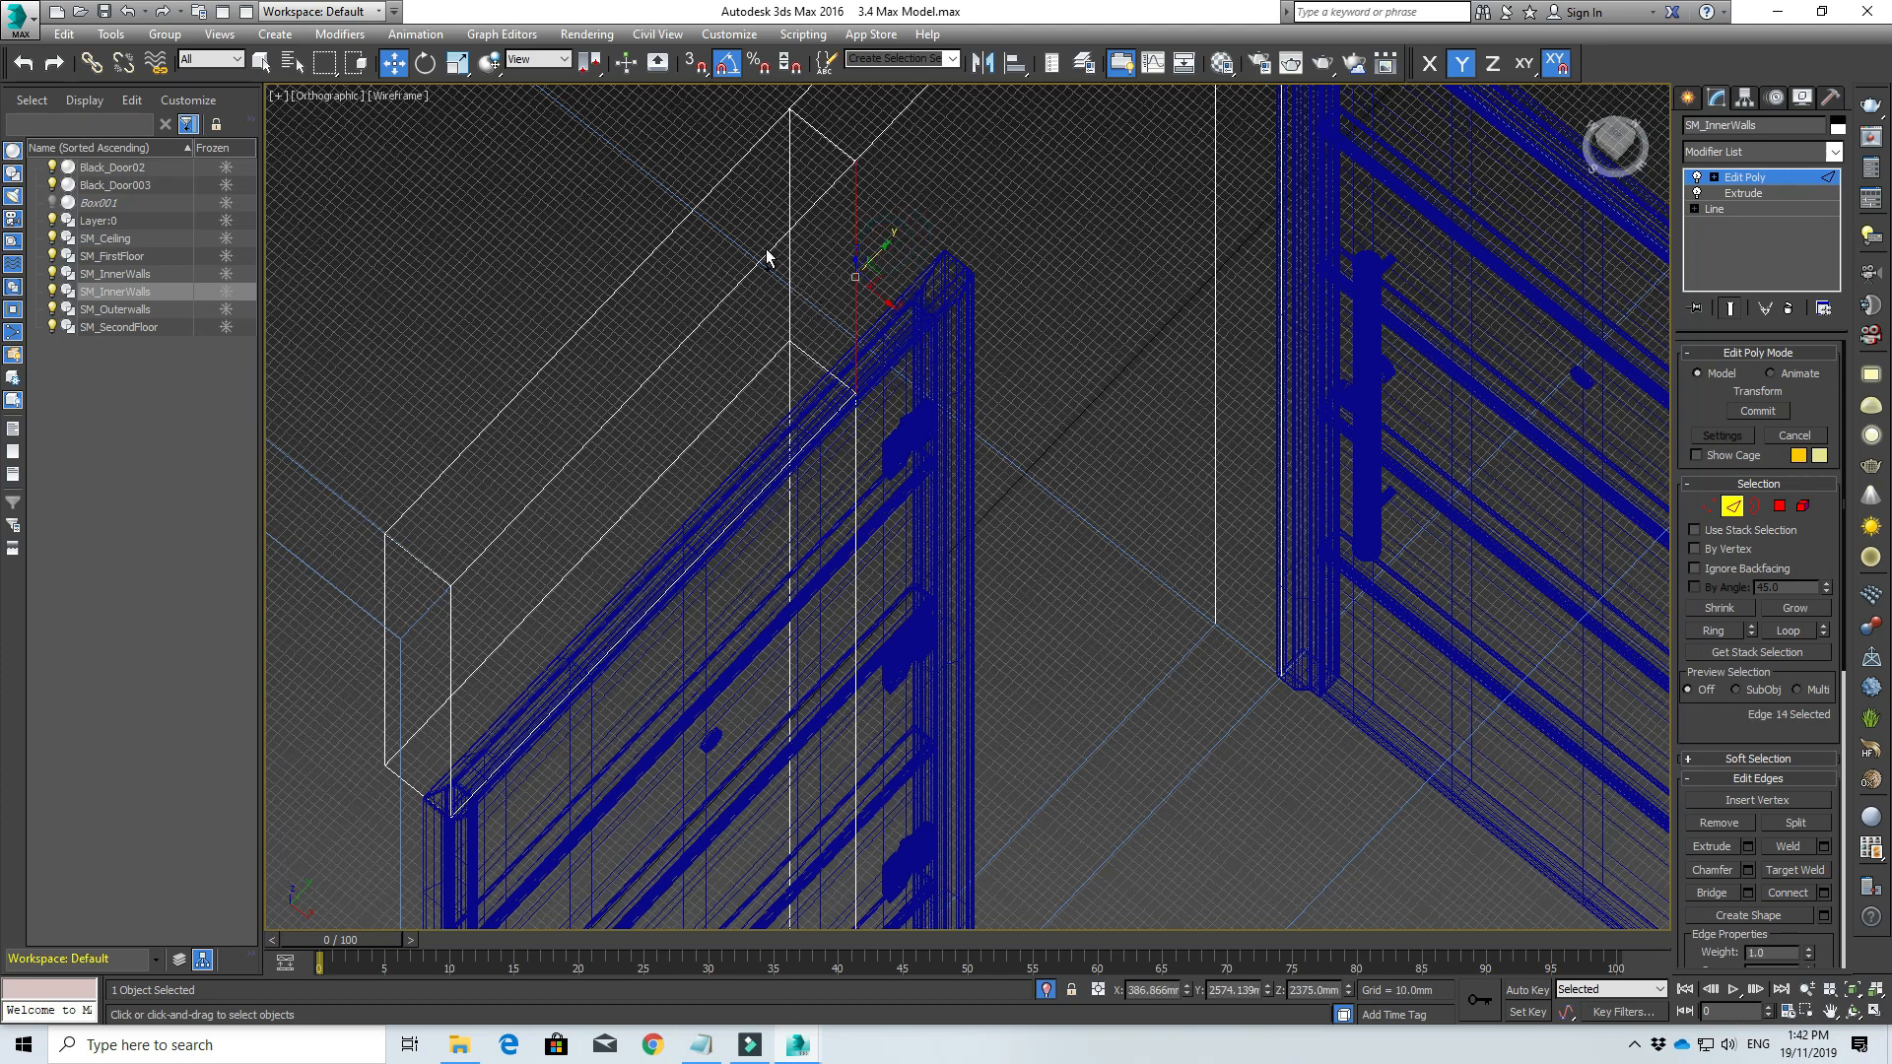
{"action": "left_click", "coordinate": [806, 145], "text": "ctrl"}
{"action": "left_click_drag", "start_coordinate": [759, 593], "coordinate": [928, 618], "text": "ctrl"}
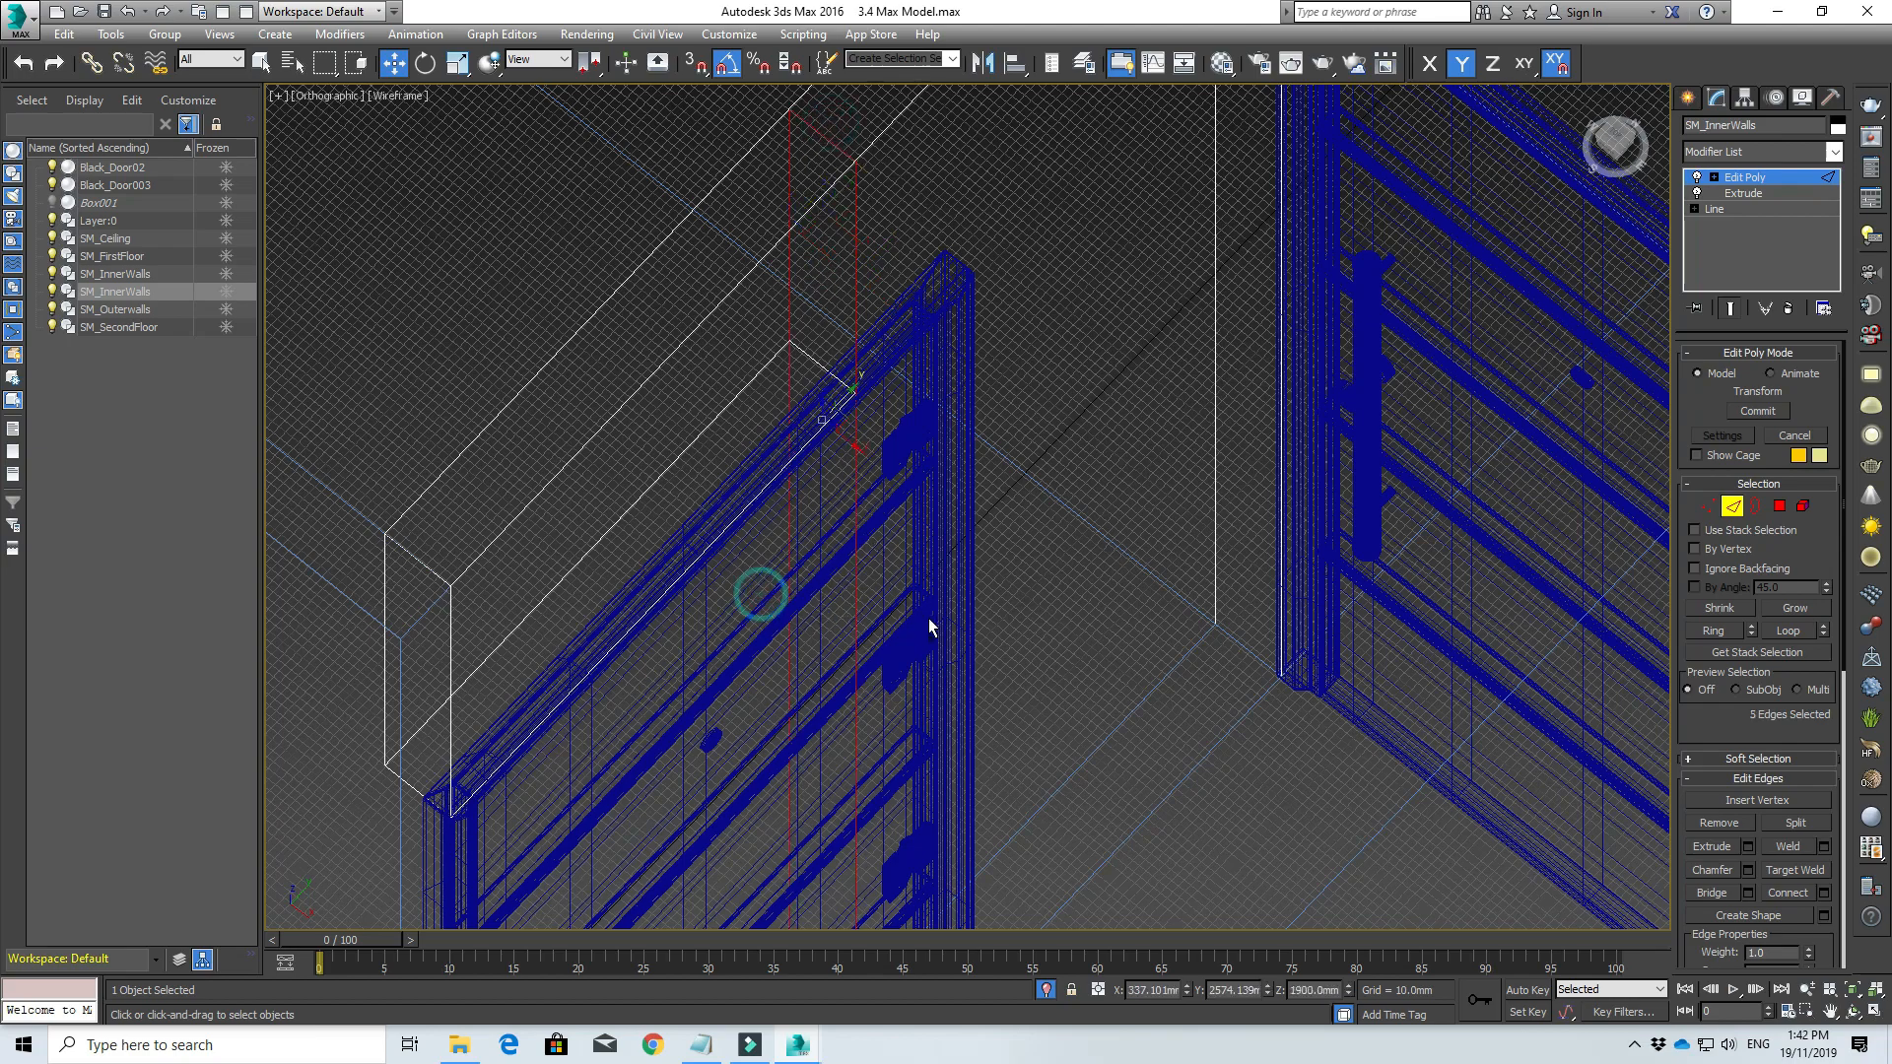
{"action": "scroll", "coordinate": [926, 618], "scroll_direction": "down", "scroll_amount": 3}
{"action": "middle_click_drag", "start_coordinate": [914, 620], "coordinate": [800, 453]}
{"action": "scroll", "coordinate": [753, 348], "scroll_direction": "up", "scroll_amount": 5}
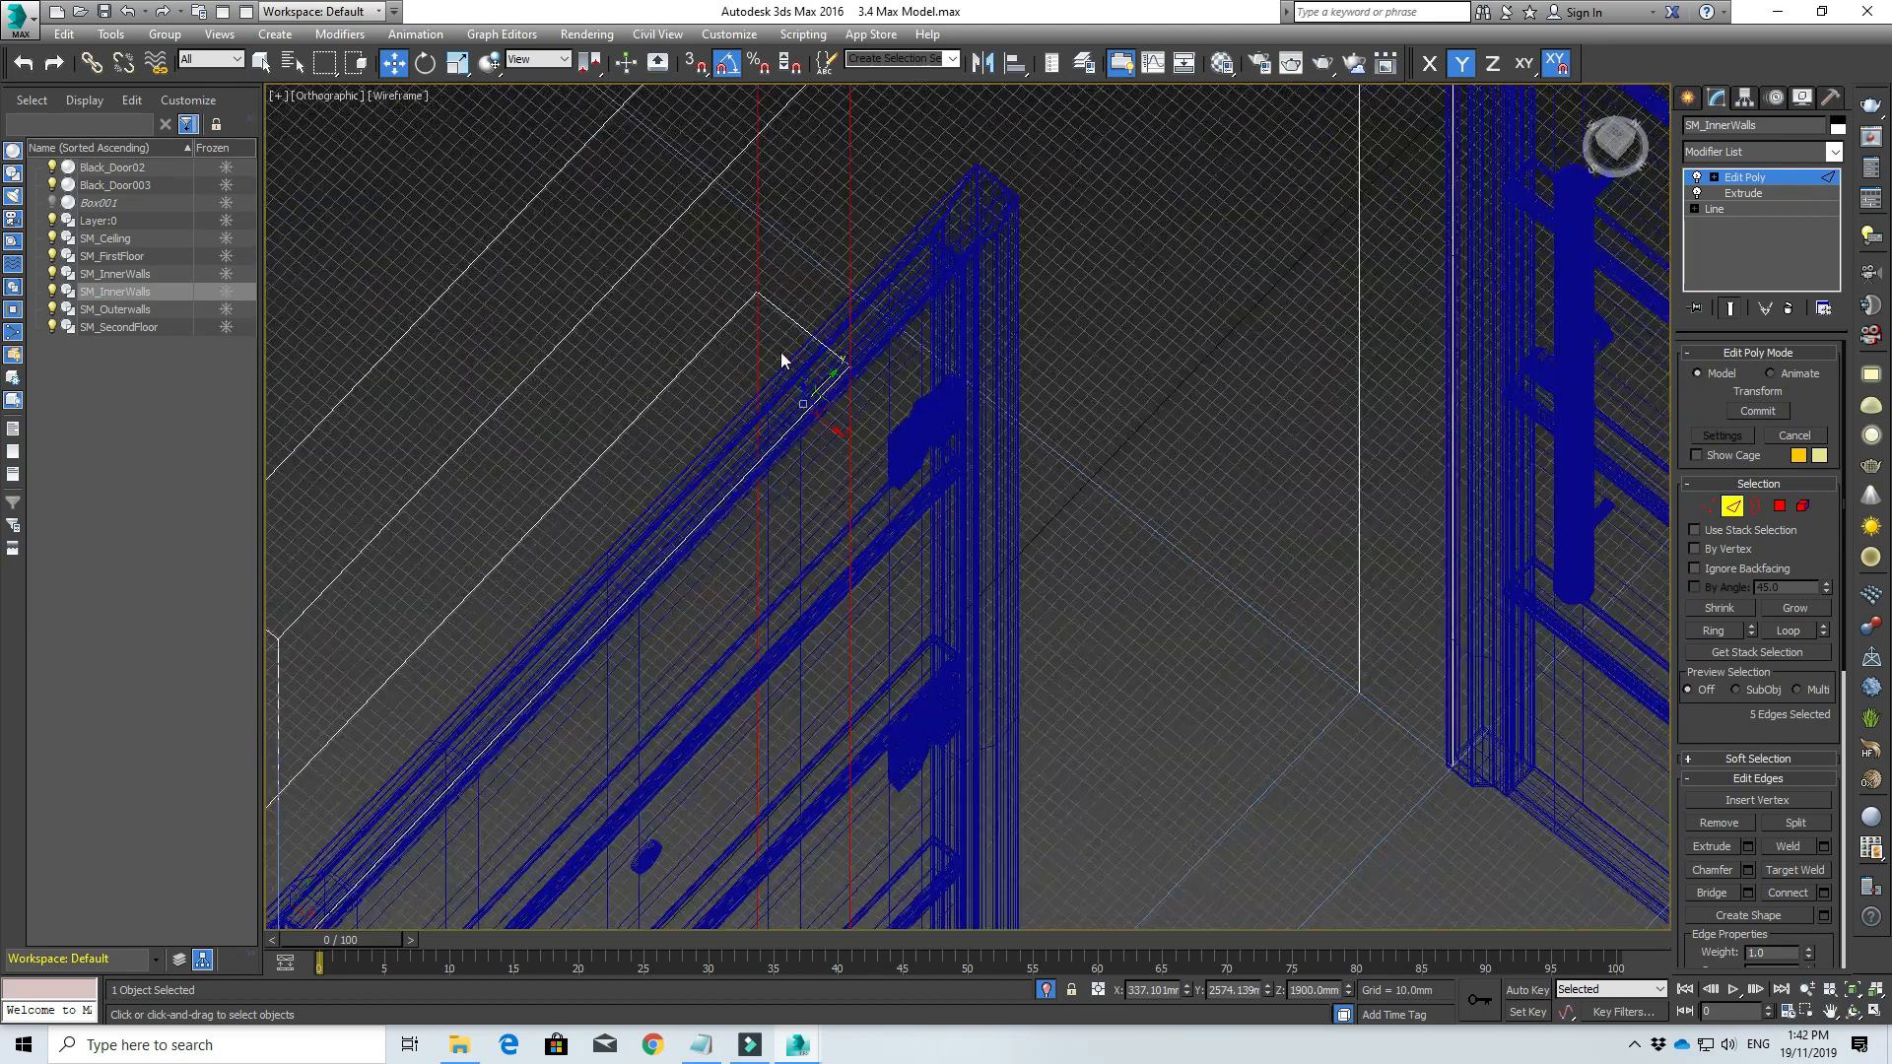
{"action": "scroll", "coordinate": [871, 360], "scroll_direction": "down", "scroll_amount": 4}
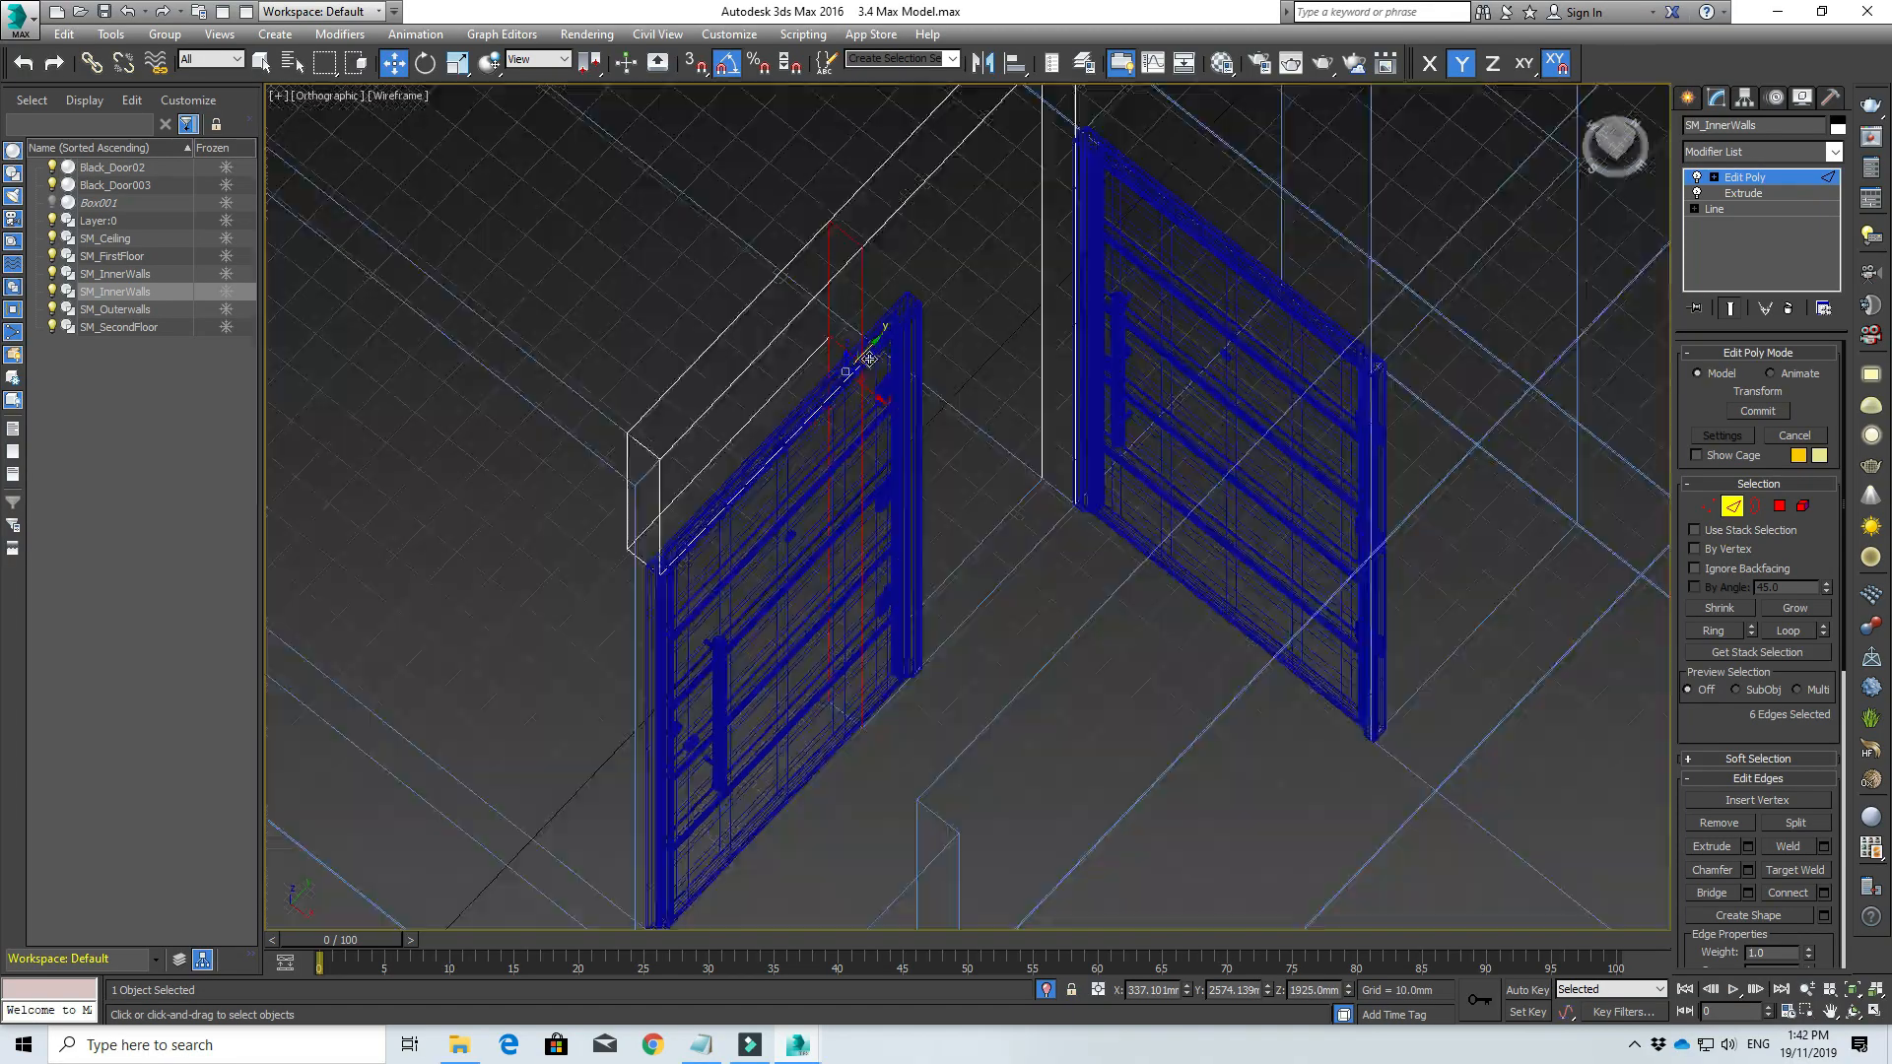
{"action": "middle_click_drag", "start_coordinate": [873, 497], "coordinate": [831, 421]}
{"action": "scroll", "coordinate": [801, 566], "scroll_direction": "up", "scroll_amount": 3}
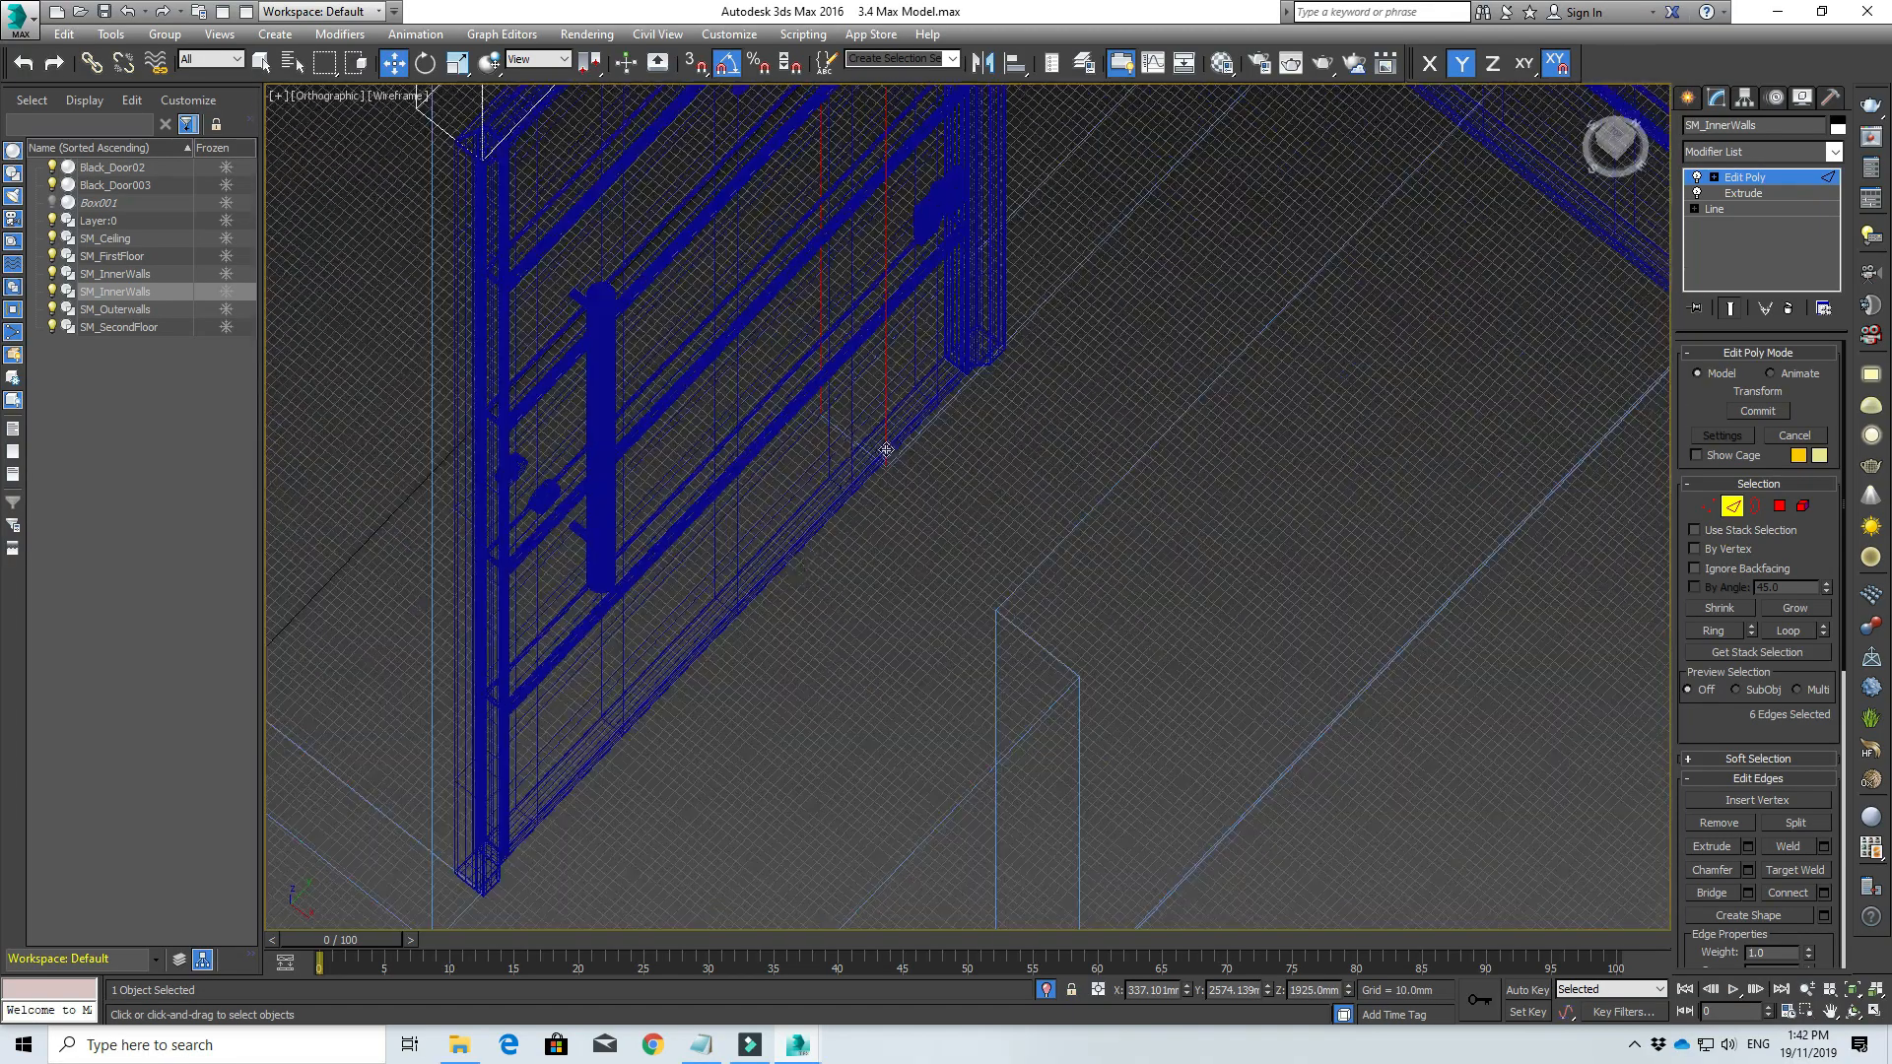
{"action": "scroll", "coordinate": [886, 449], "scroll_direction": "down", "scroll_amount": 2}
{"action": "scroll", "coordinate": [874, 447], "scroll_direction": "up", "scroll_amount": 2}
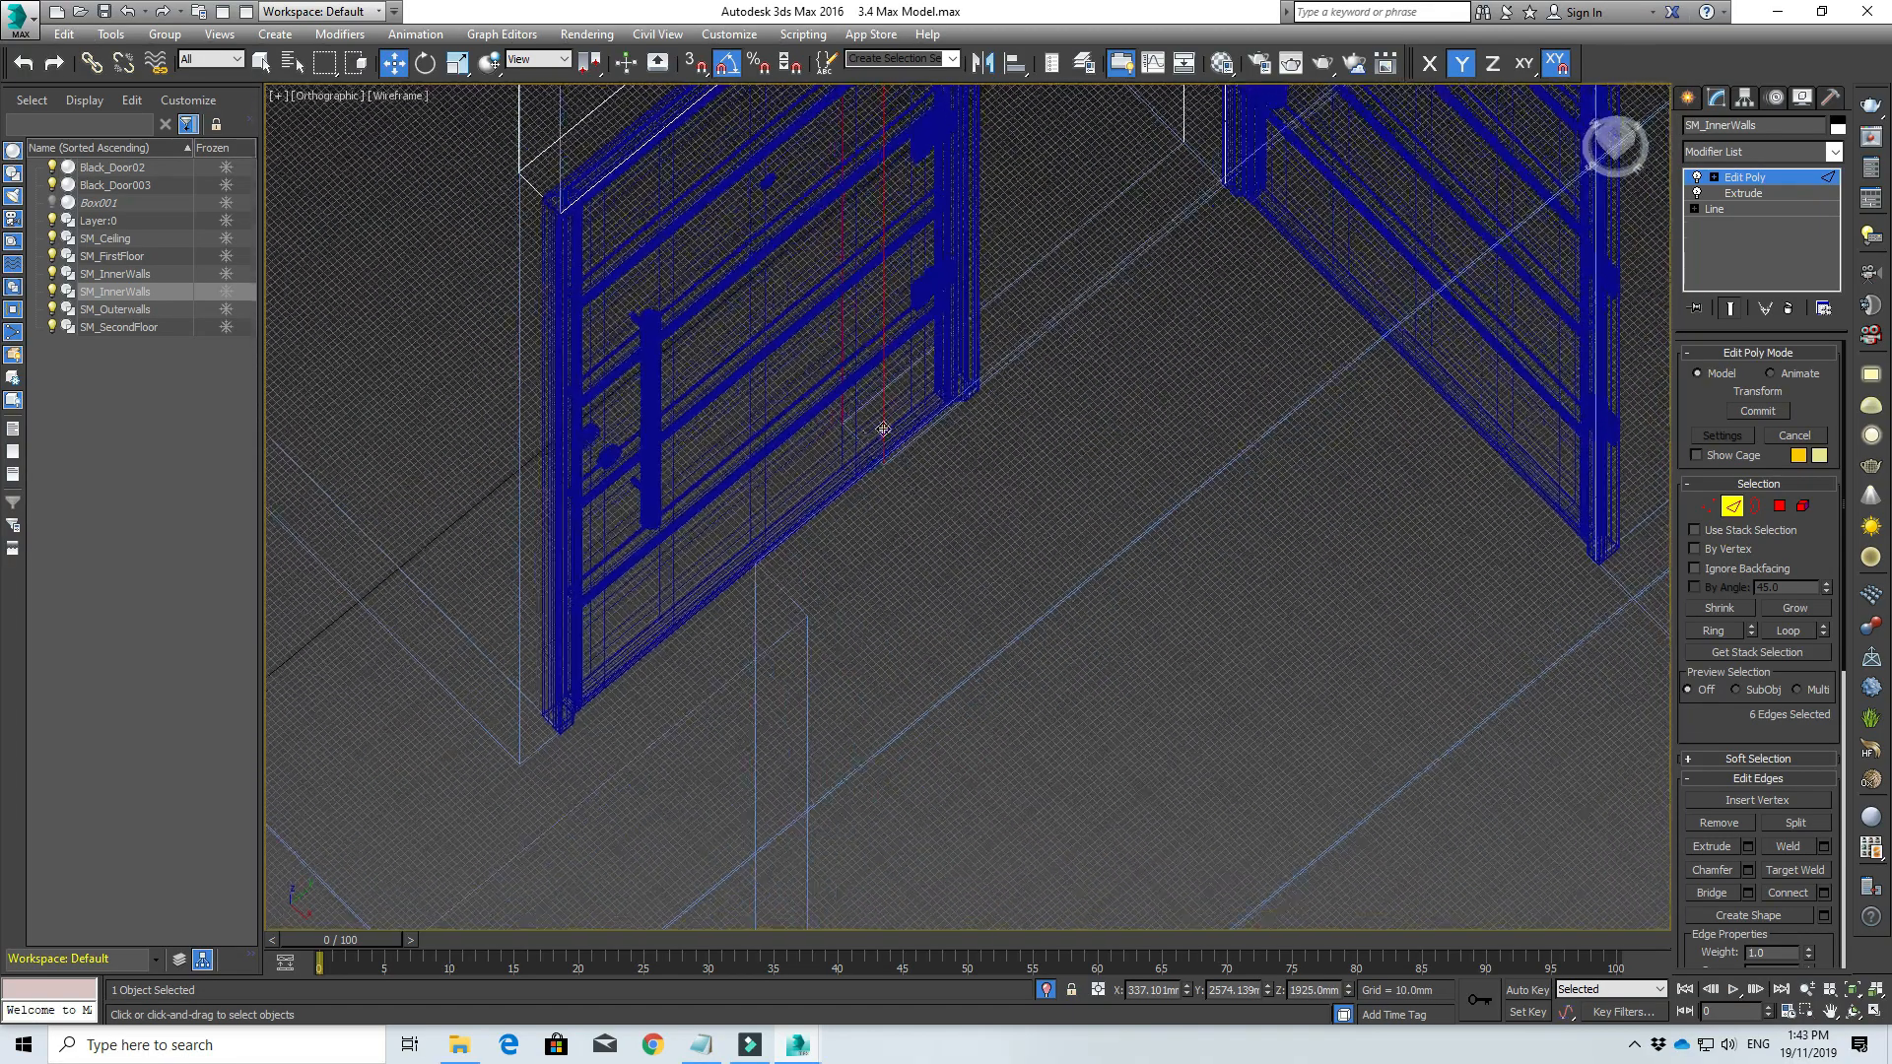
Step: Move the selected jamb edges along Y with vertex snapping to the outer end of Black_Door003's frame, at about Y 2775 mm
{"action": "middle_click_drag", "start_coordinate": [883, 428], "coordinate": [826, 412], "text": "alt"}
{"action": "key", "text": "f"}
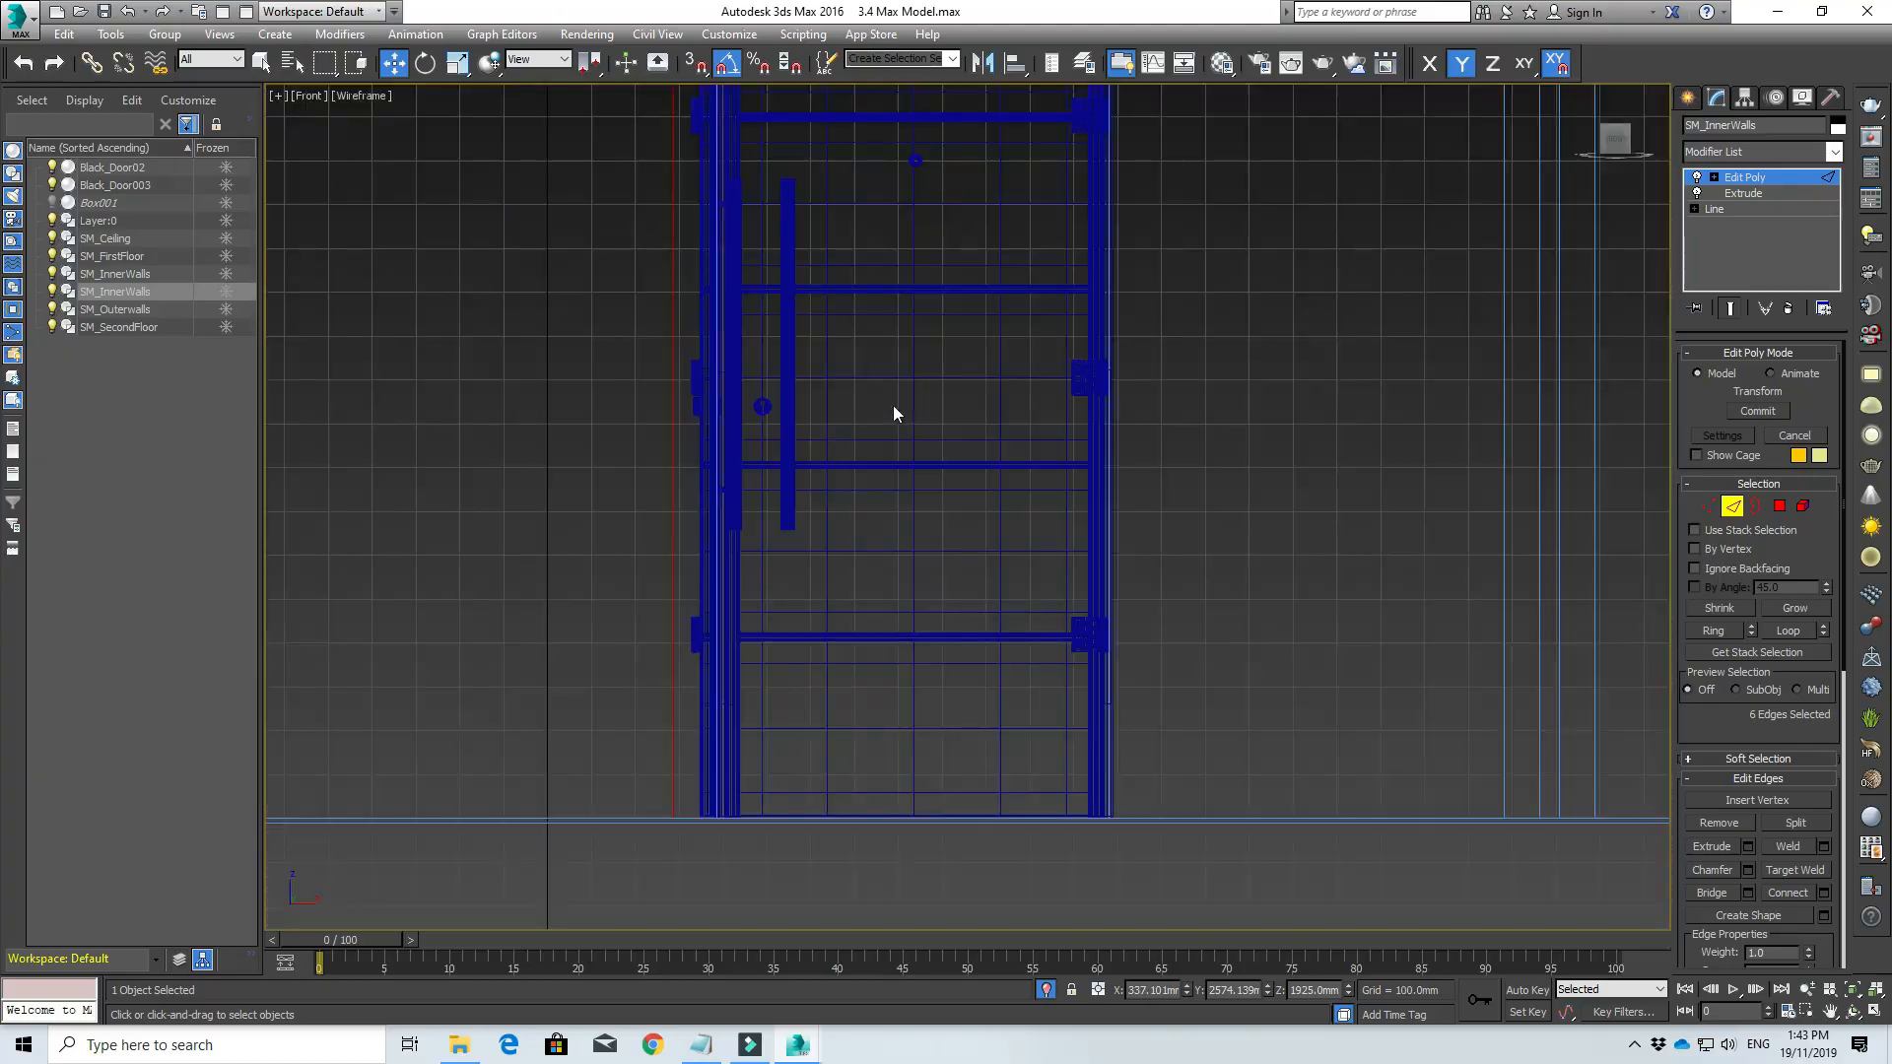
{"action": "scroll", "coordinate": [899, 406], "scroll_direction": "down", "scroll_amount": 5}
{"action": "scroll", "coordinate": [900, 407], "scroll_direction": "up", "scroll_amount": 3}
{"action": "key", "text": "t"}
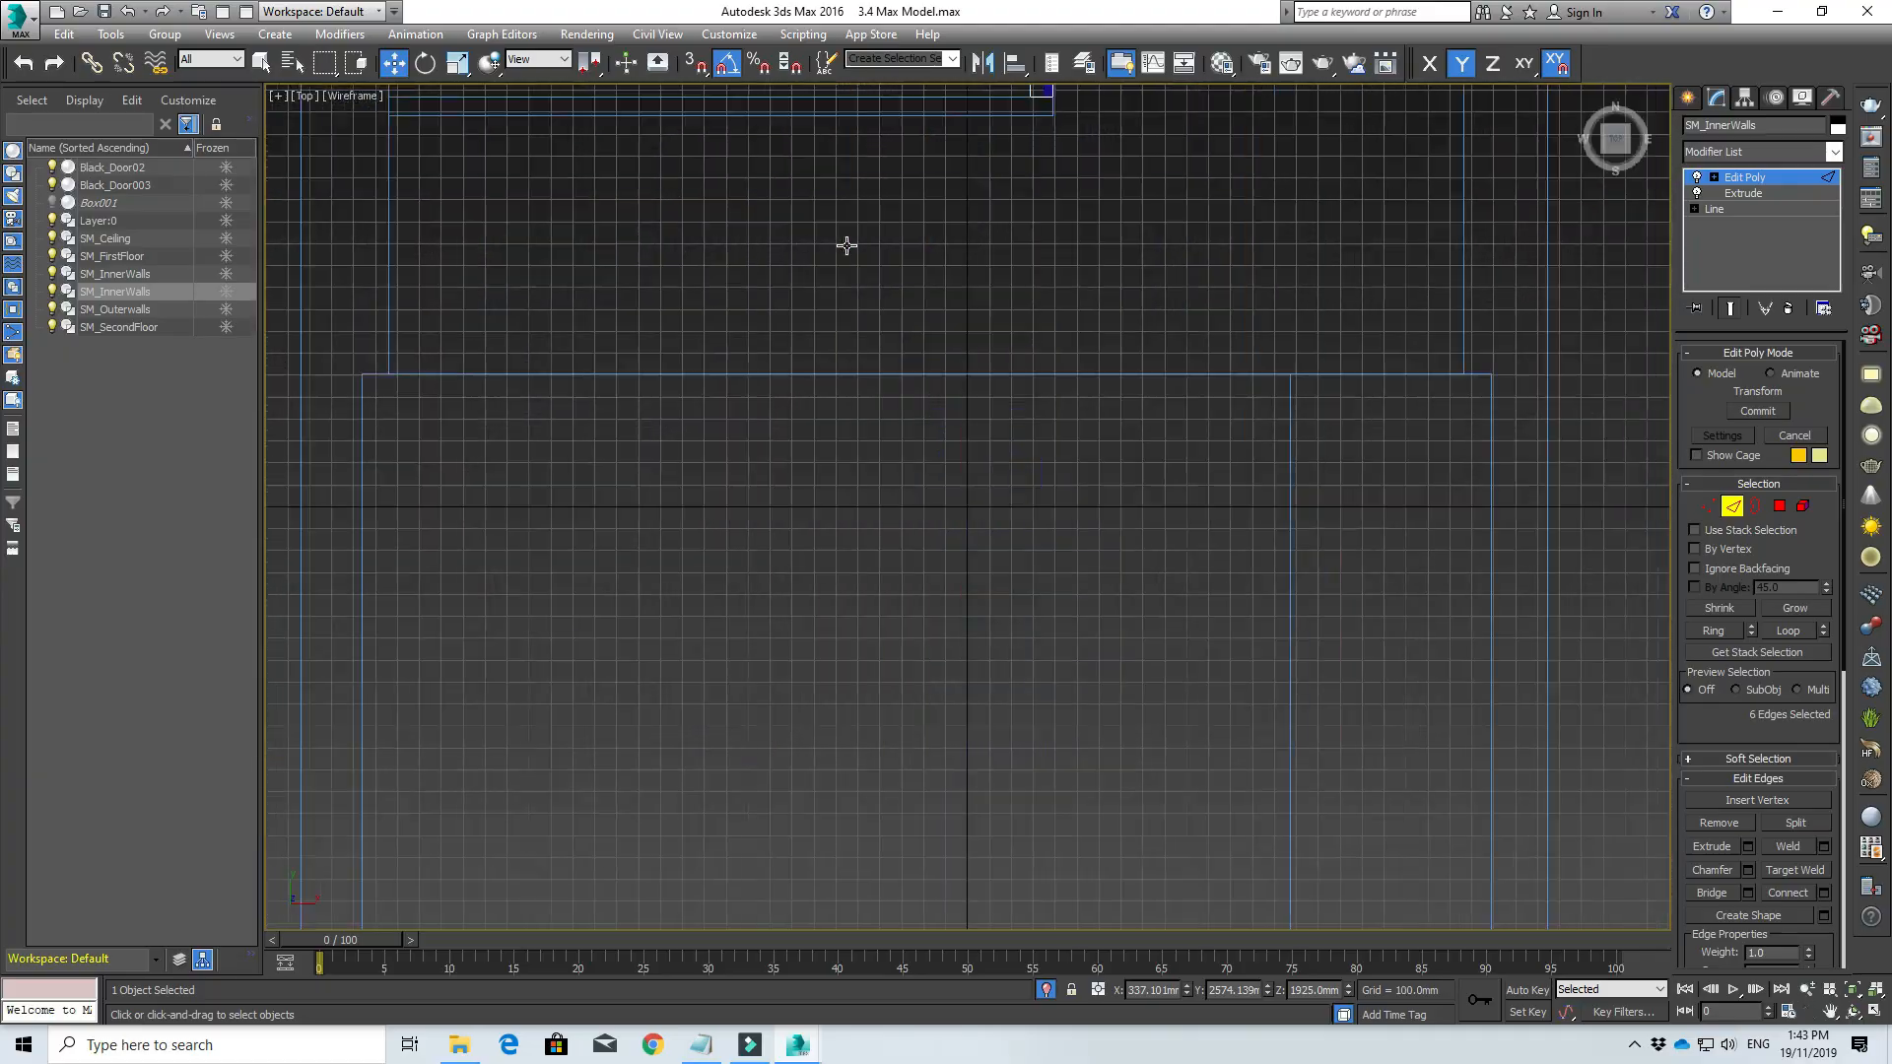
{"action": "scroll", "coordinate": [1103, 318], "scroll_direction": "down", "scroll_amount": 5}
{"action": "middle_click_drag", "start_coordinate": [1182, 298], "coordinate": [1013, 595]}
{"action": "scroll", "coordinate": [948, 505], "scroll_direction": "up", "scroll_amount": 8}
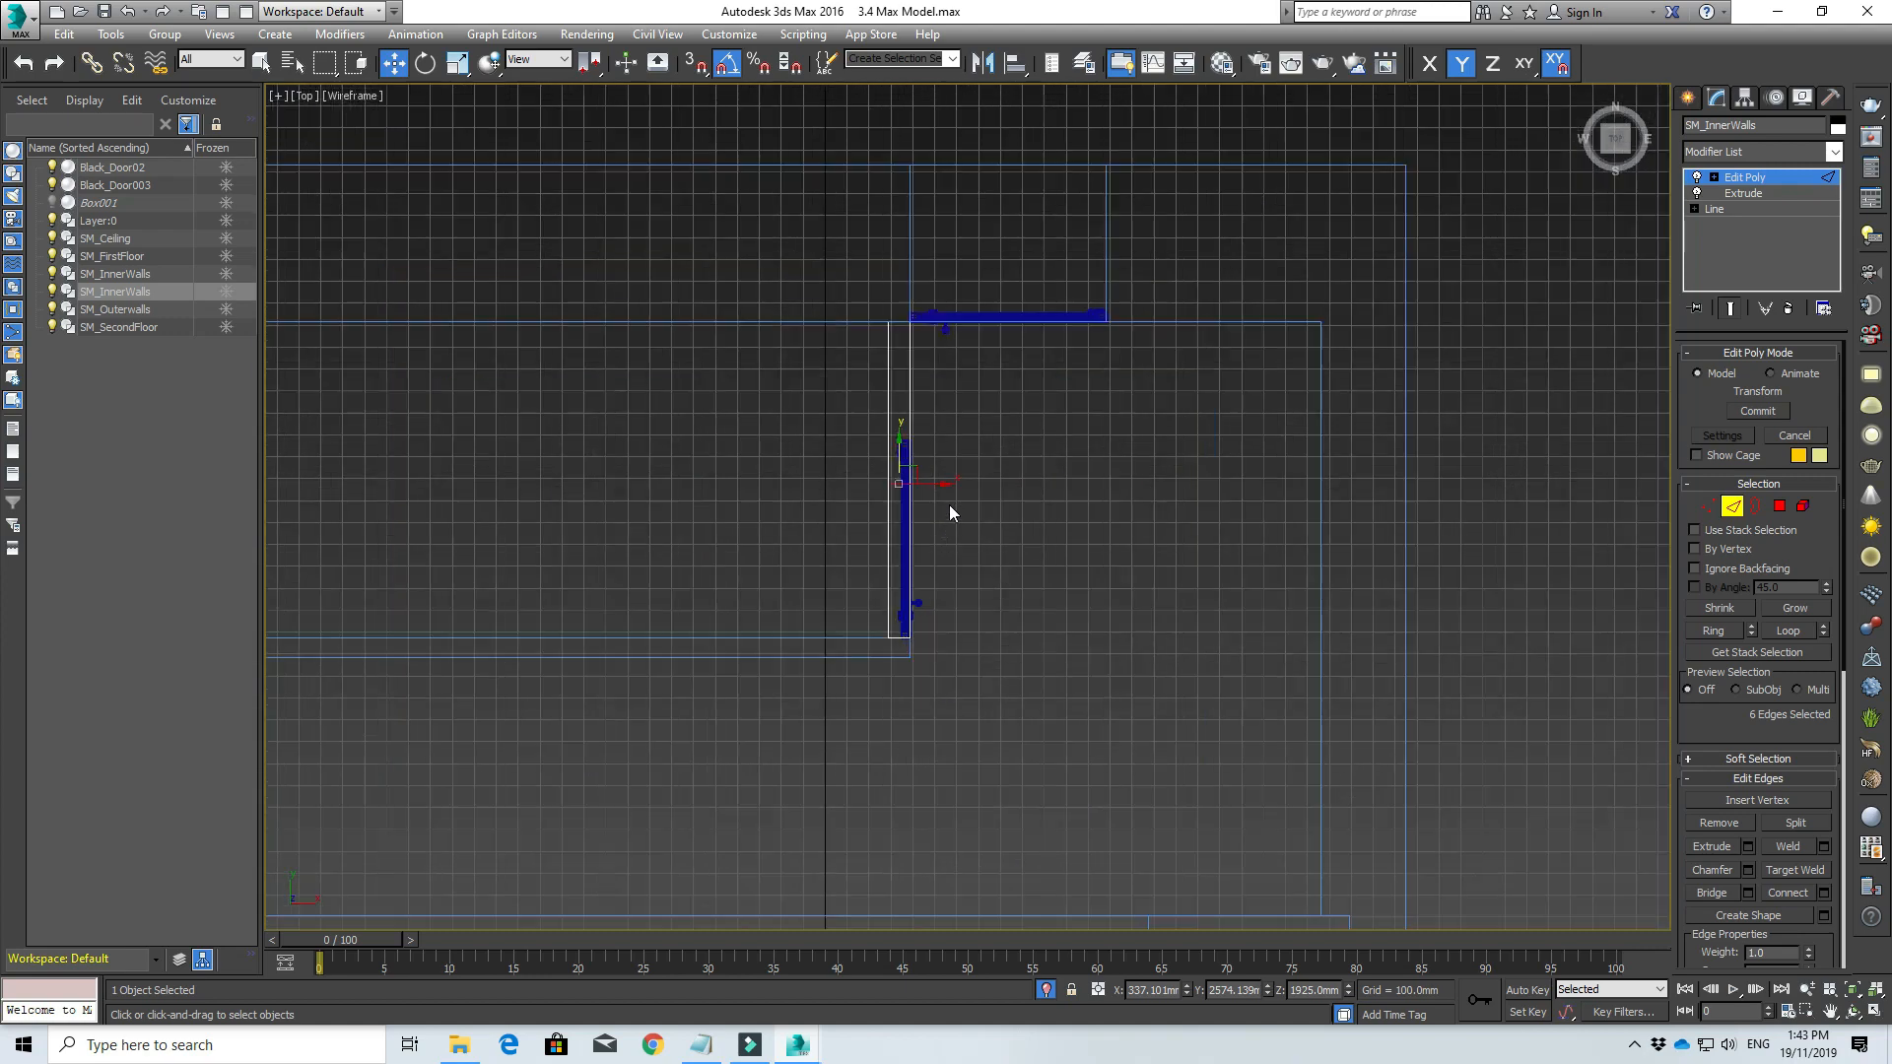
{"action": "scroll", "coordinate": [897, 414], "scroll_direction": "up", "scroll_amount": 6}
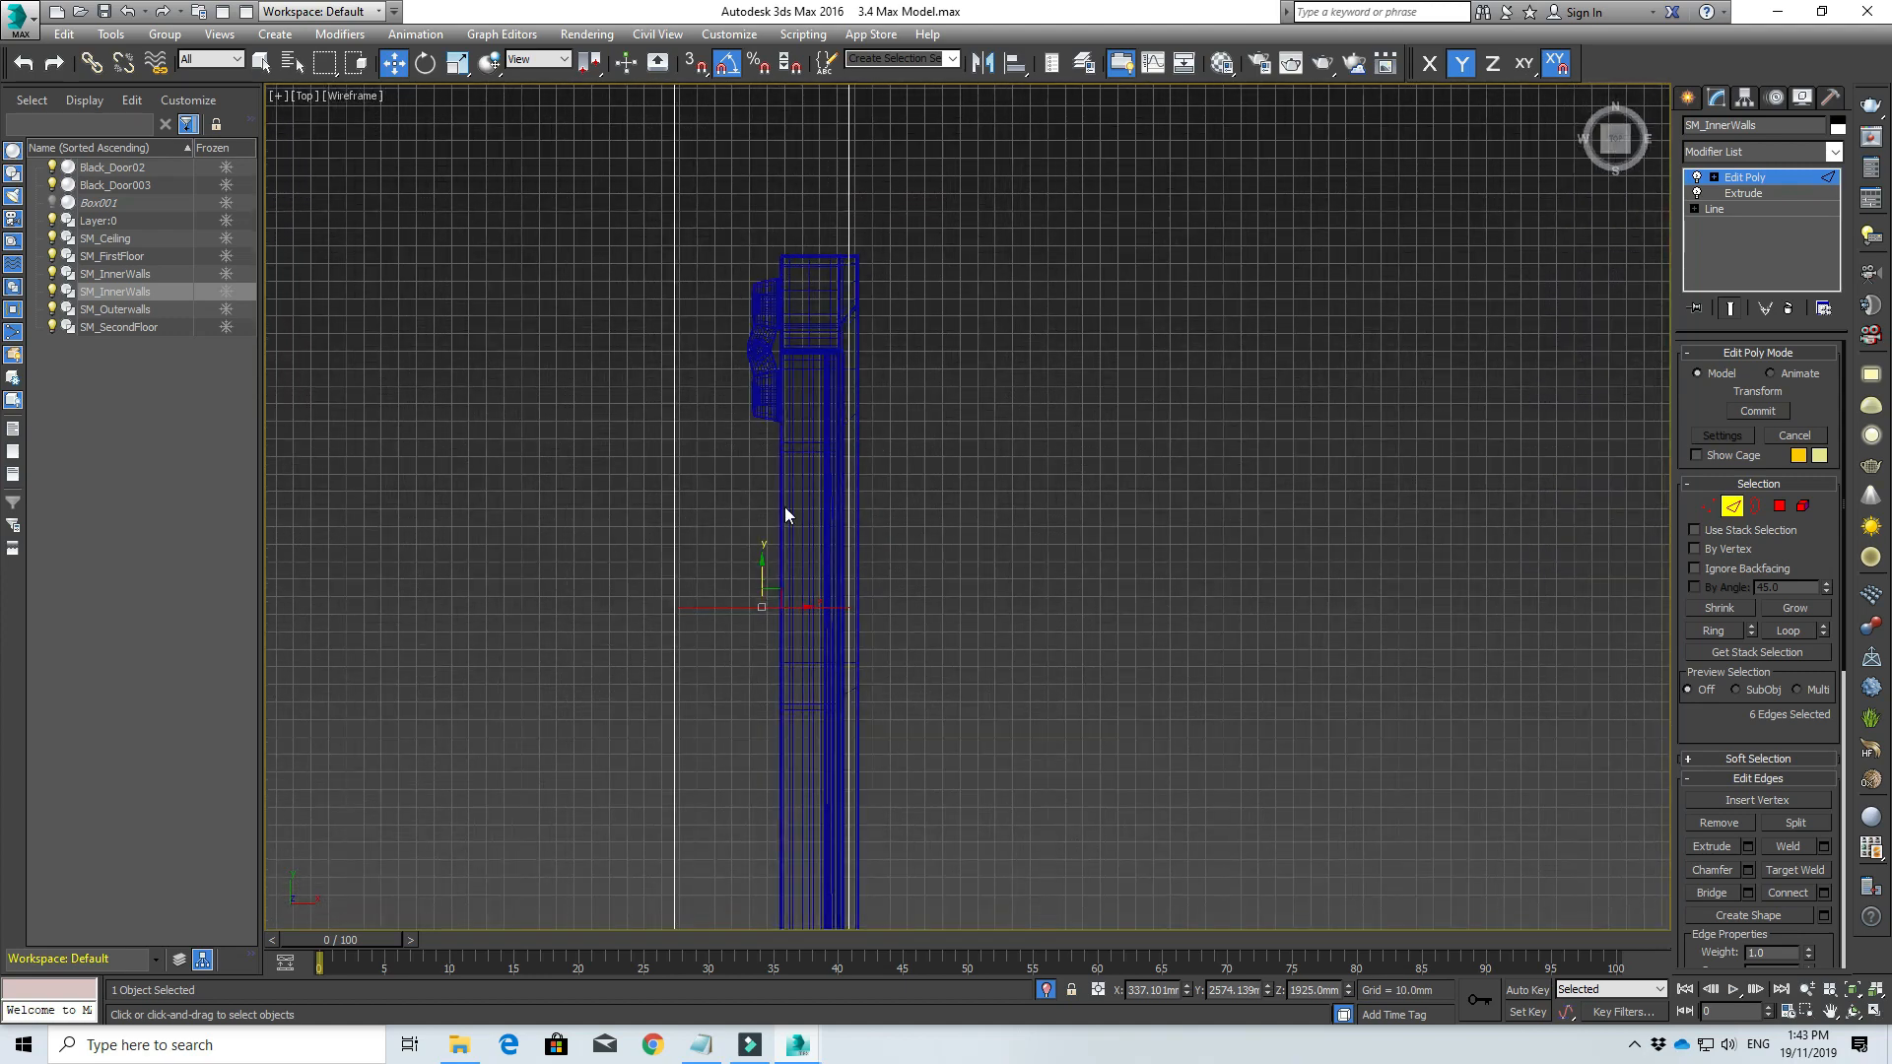
{"action": "left_click", "coordinate": [701, 67]}
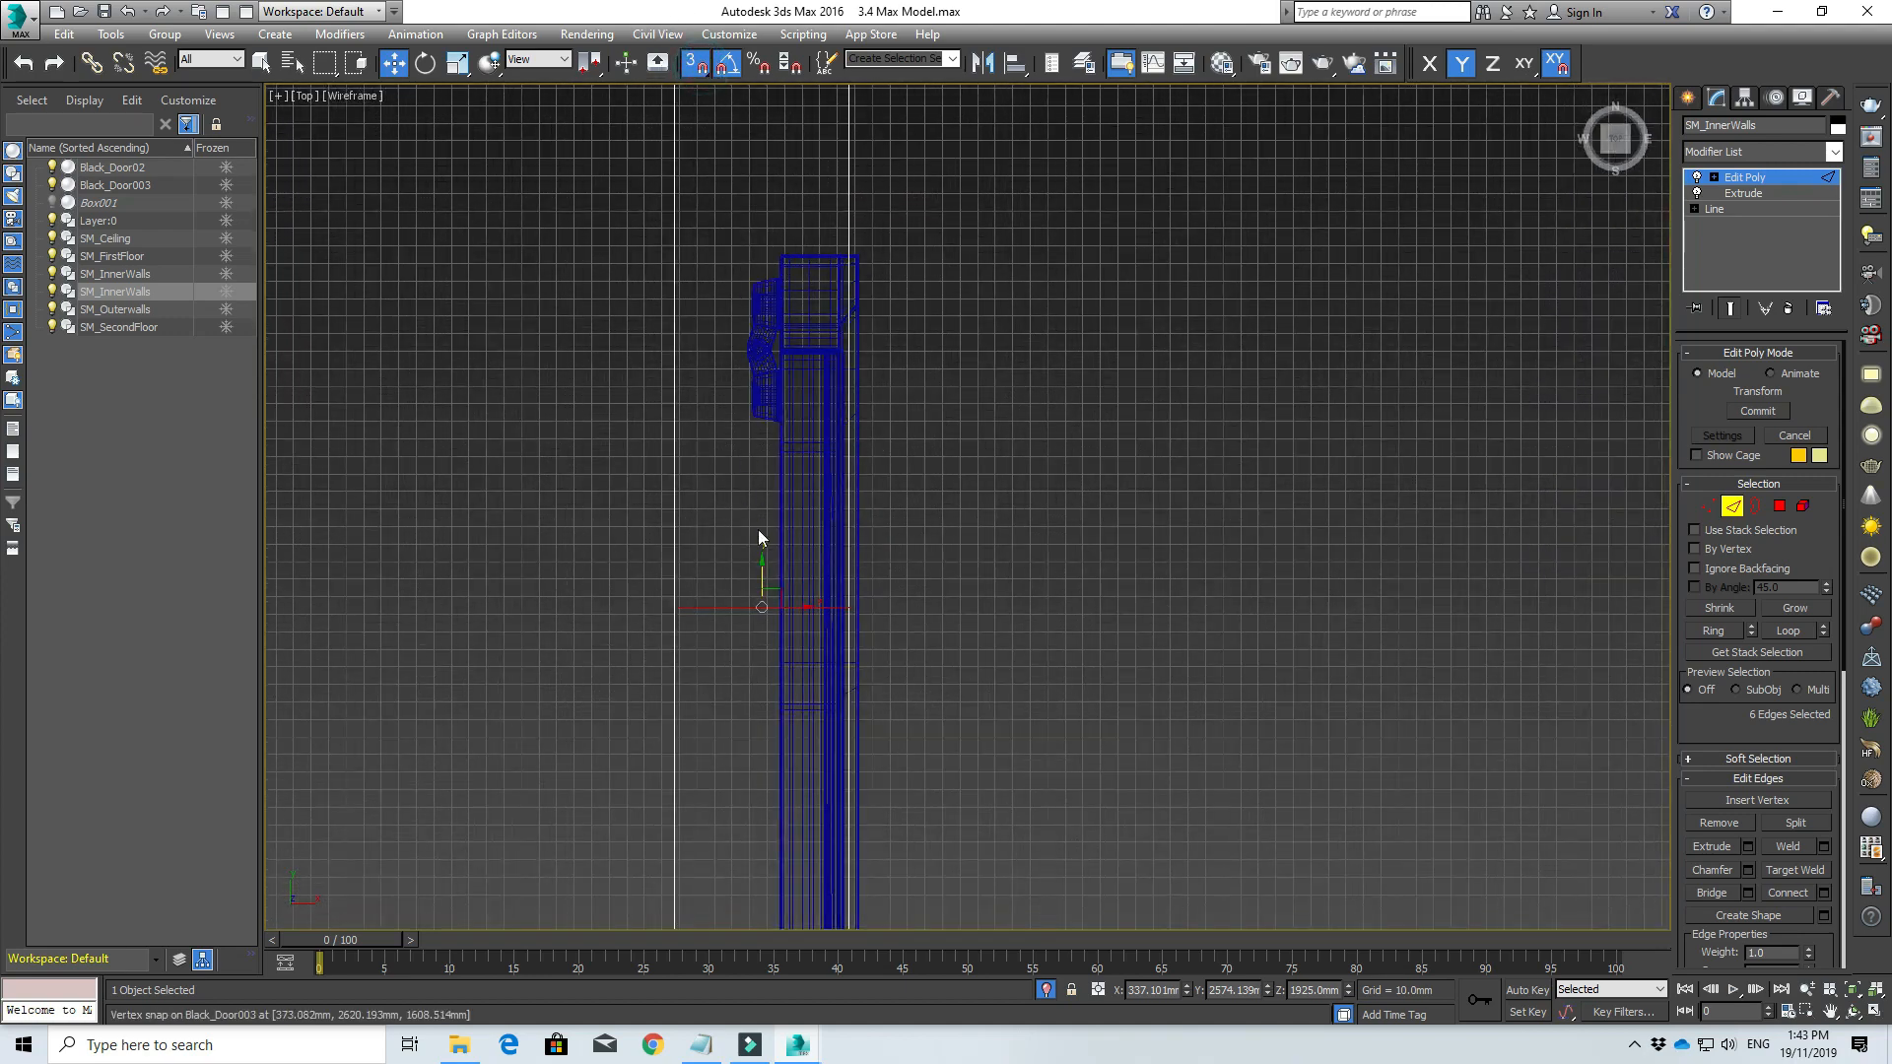
{"action": "left_click_drag", "start_coordinate": [761, 560], "coordinate": [779, 242]}
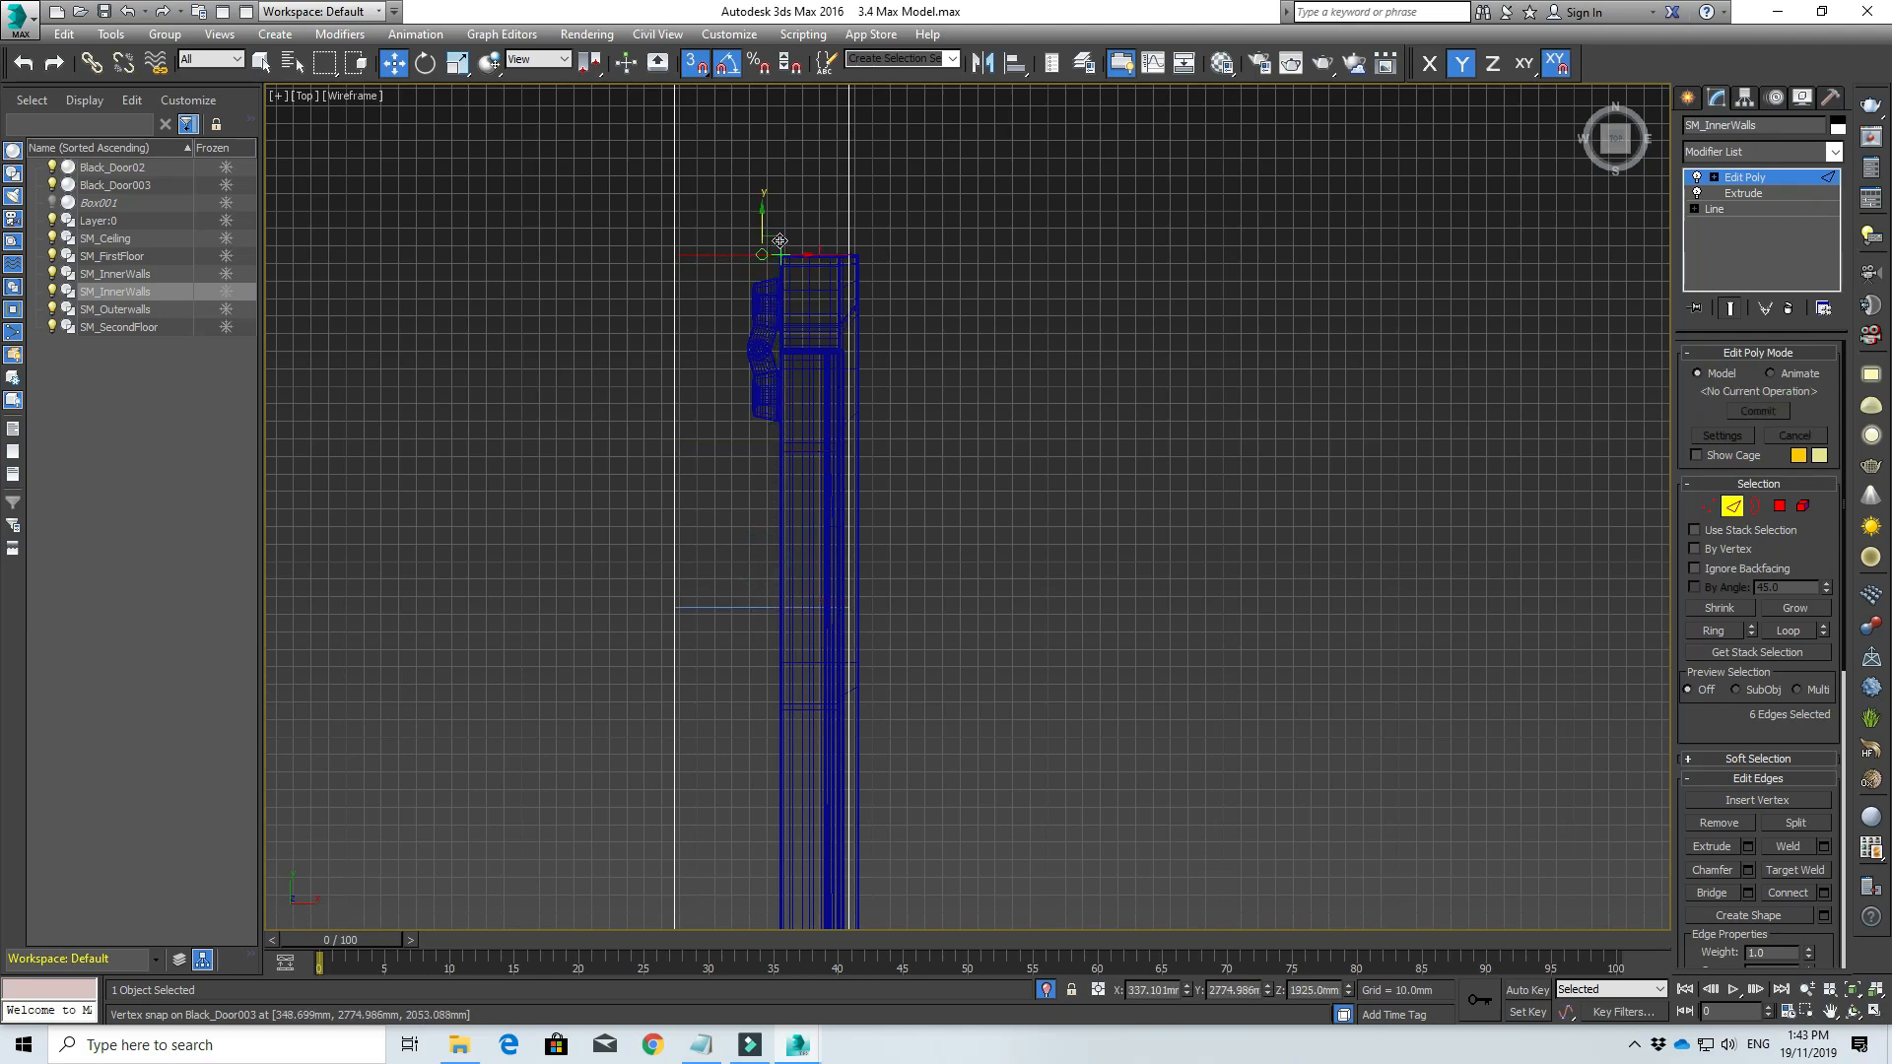
Step: Examine in 3D how the moved wall jamb meets Black_Door003's frame from the floor to the top of the opening
{"action": "middle_click_drag", "start_coordinate": [918, 384], "coordinate": [814, 251], "text": "alt"}
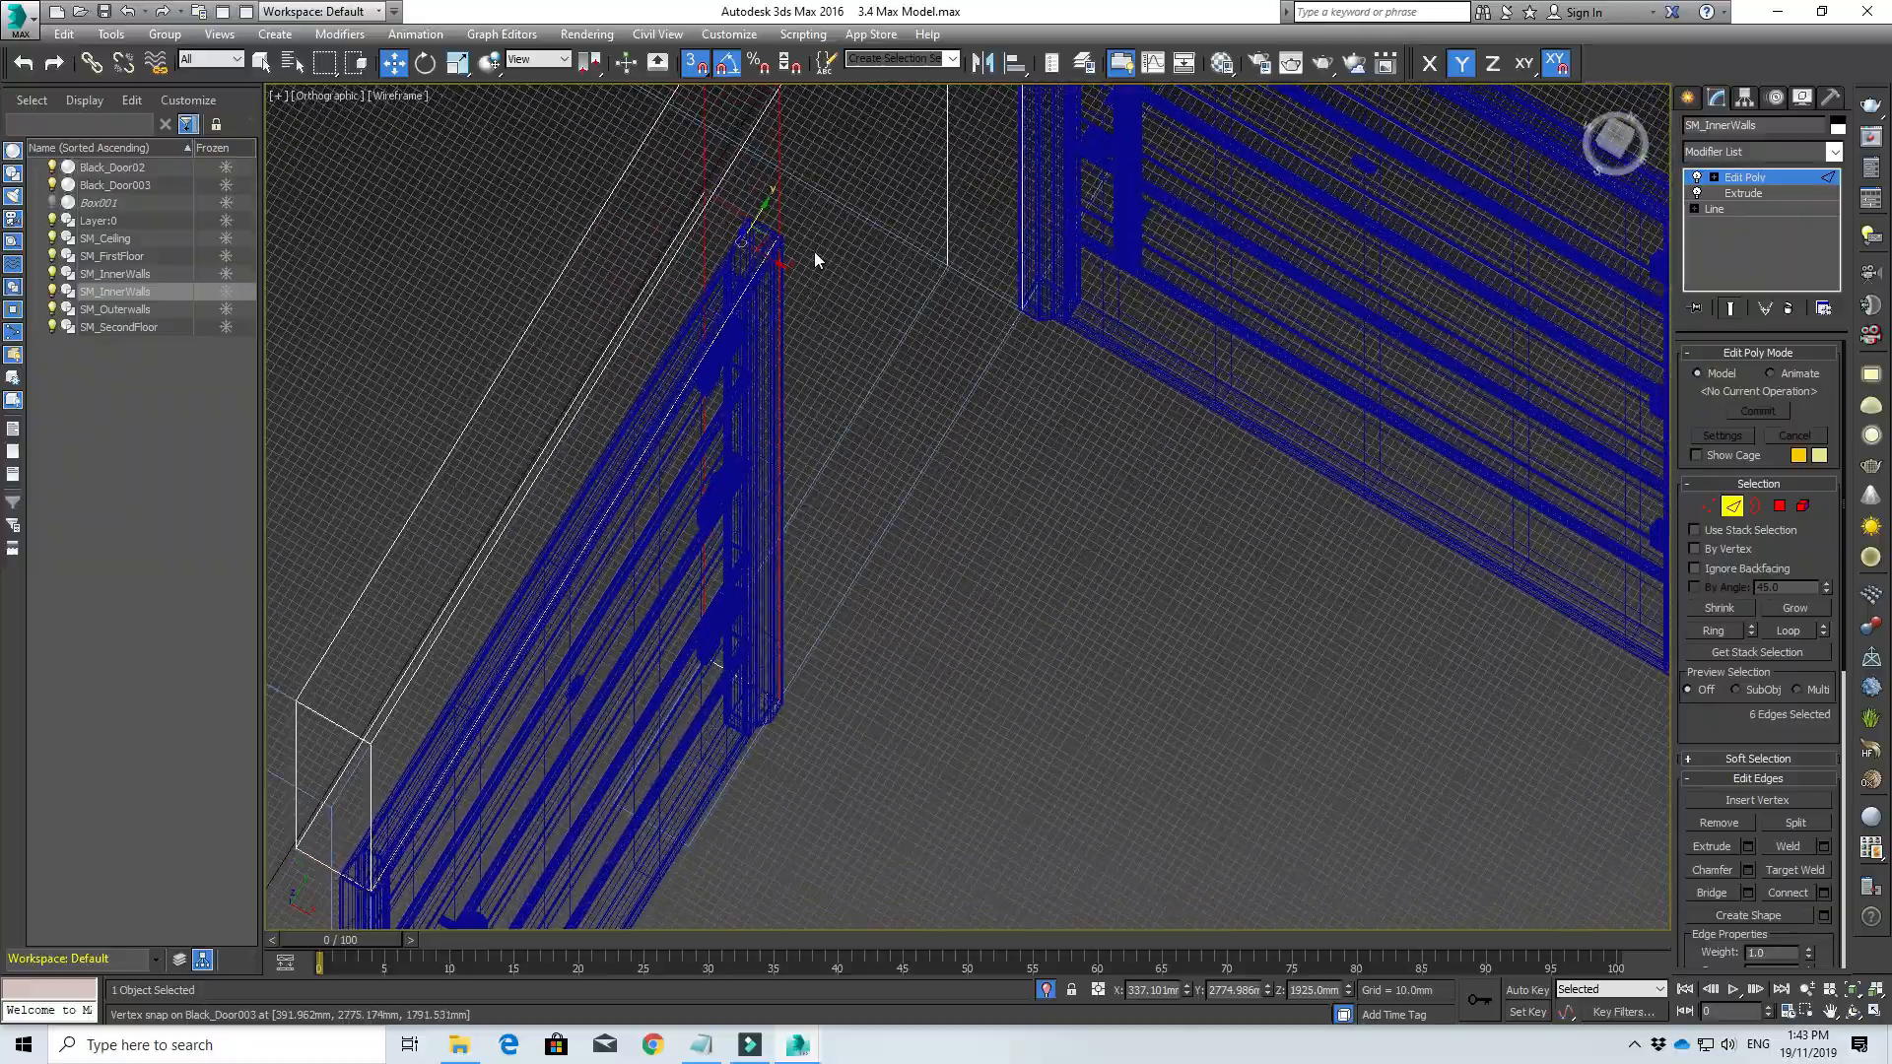
{"action": "middle_click_drag", "start_coordinate": [794, 707], "coordinate": [613, 493], "text": "alt"}
{"action": "scroll", "coordinate": [705, 567], "scroll_direction": "down", "scroll_amount": 6}
{"action": "scroll", "coordinate": [703, 630], "scroll_direction": "up", "scroll_amount": 4}
{"action": "middle_click_drag", "start_coordinate": [713, 658], "coordinate": [887, 641]}
{"action": "middle_click_drag", "start_coordinate": [776, 658], "coordinate": [746, 603]}
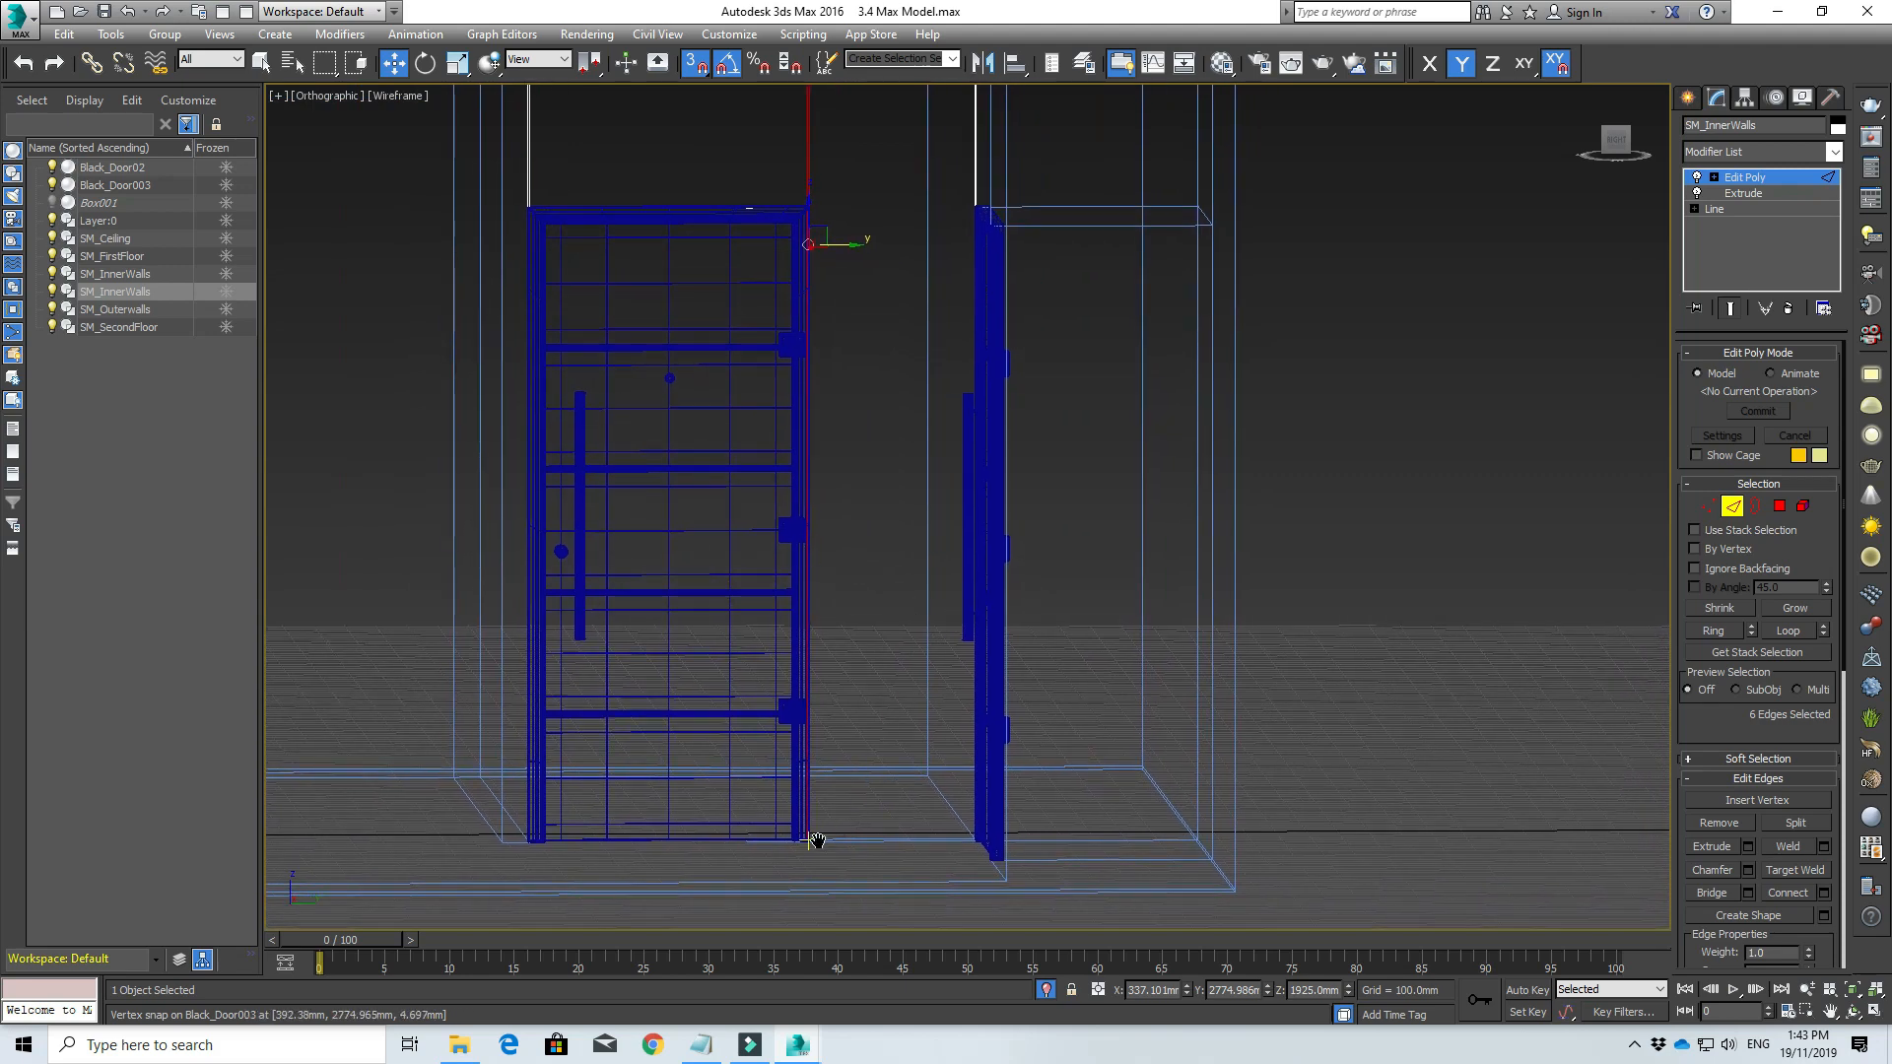
{"action": "middle_click_drag", "start_coordinate": [815, 840], "coordinate": [748, 781]}
{"action": "scroll", "coordinate": [690, 803], "scroll_direction": "up", "scroll_amount": 2}
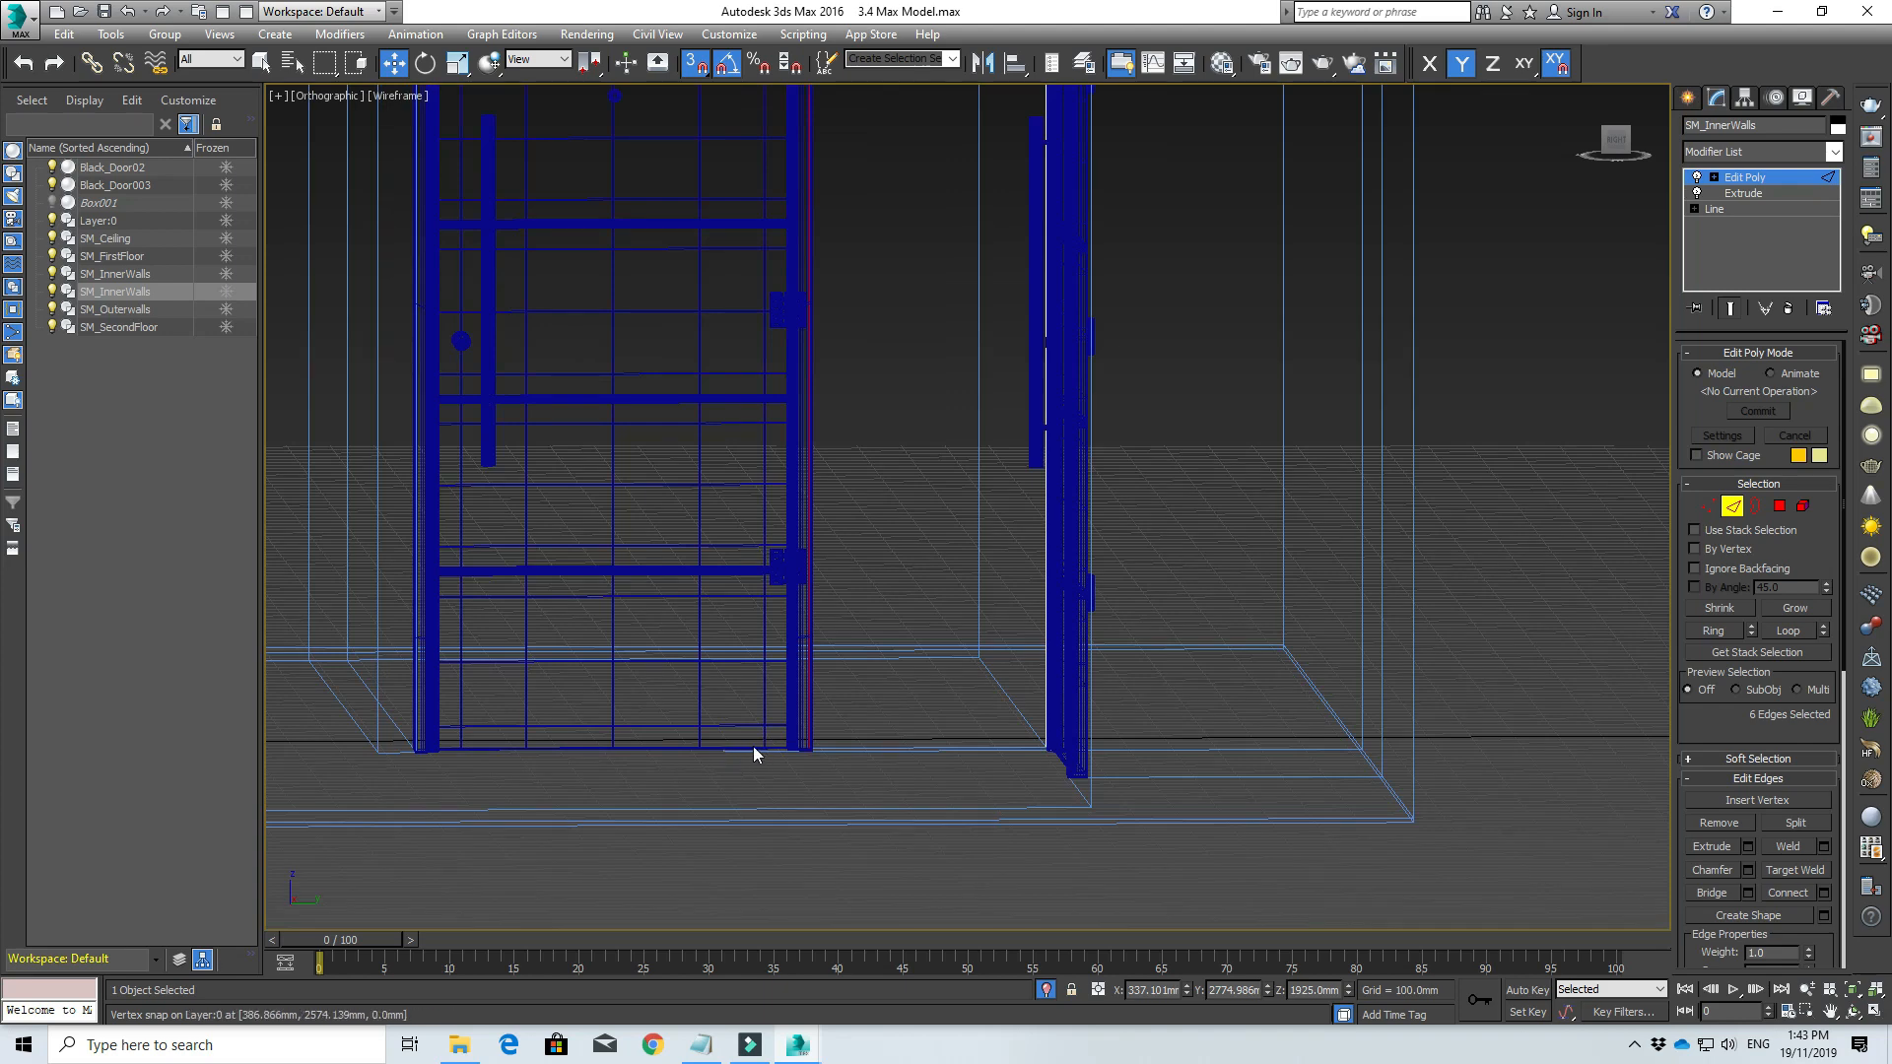
{"action": "scroll", "coordinate": [772, 744], "scroll_direction": "down", "scroll_amount": 4}
{"action": "middle_click_drag", "start_coordinate": [797, 629], "coordinate": [779, 741]}
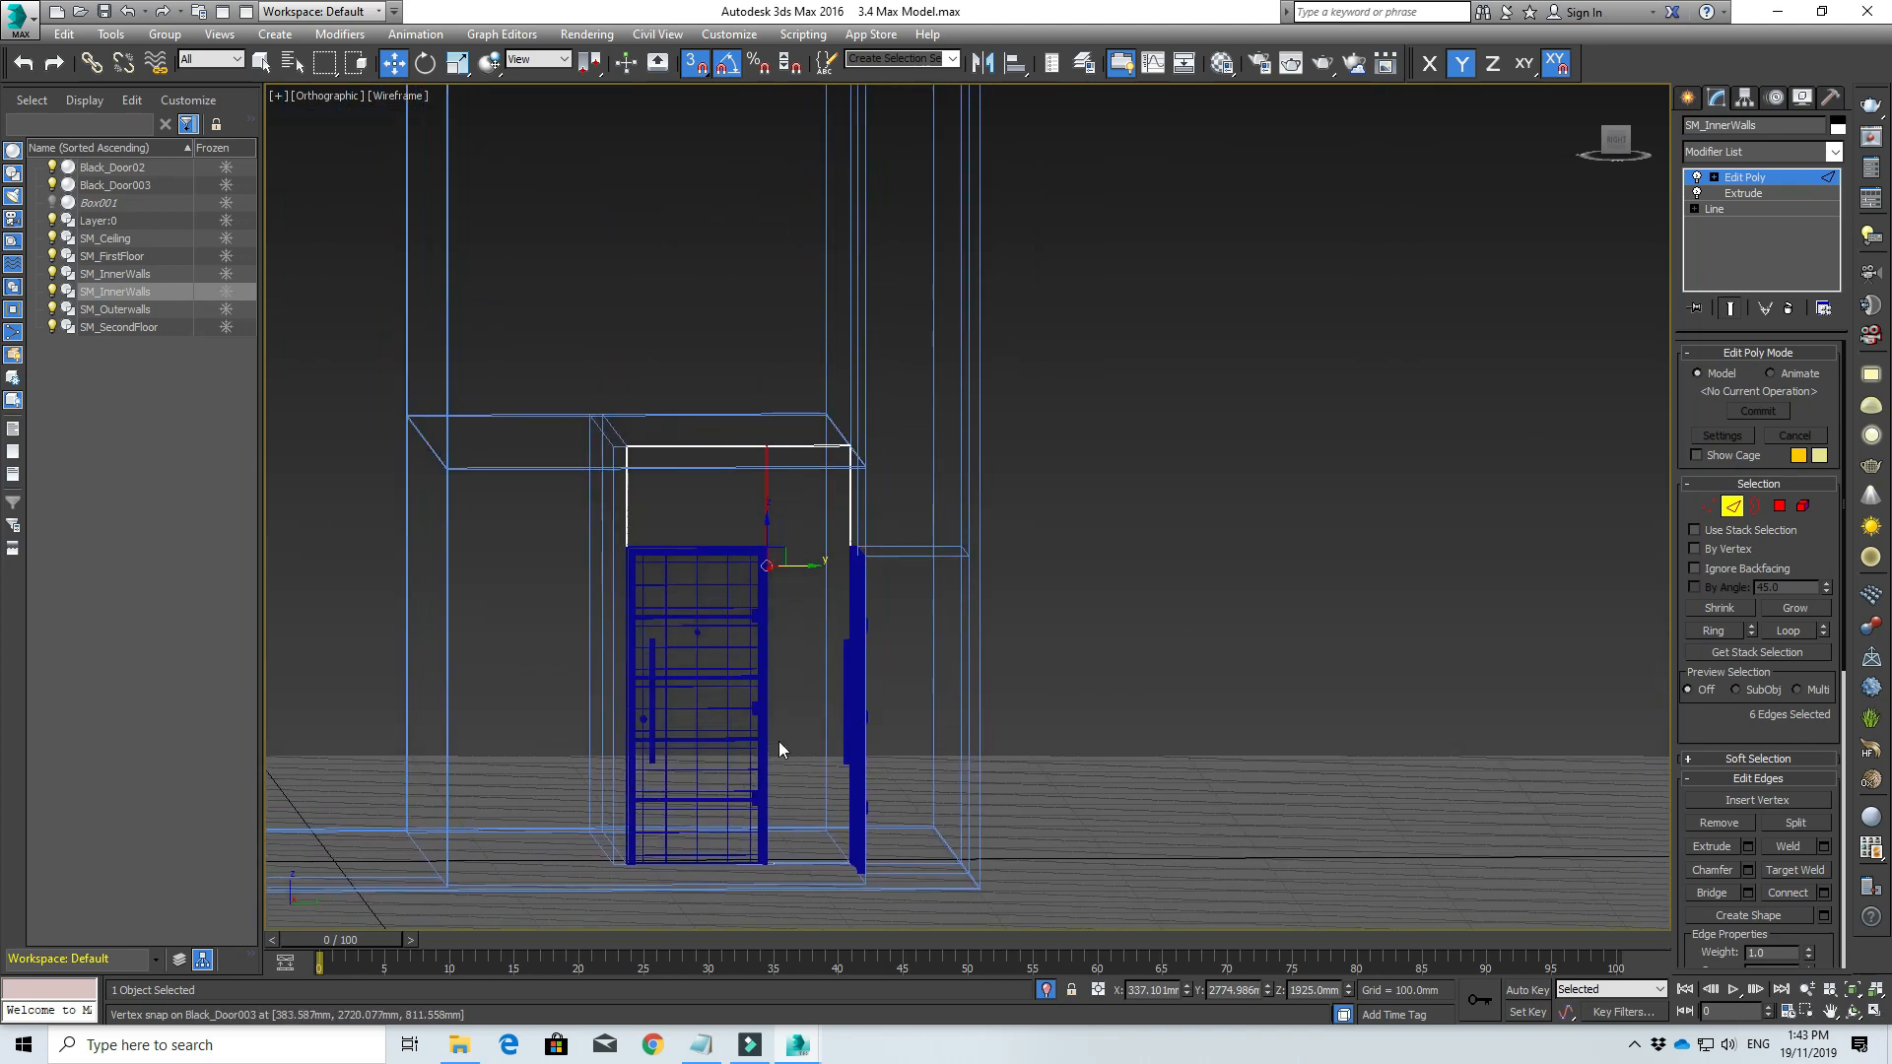
{"action": "scroll", "coordinate": [788, 679], "scroll_direction": "up", "scroll_amount": 5}
{"action": "scroll", "coordinate": [758, 636], "scroll_direction": "down", "scroll_amount": 3}
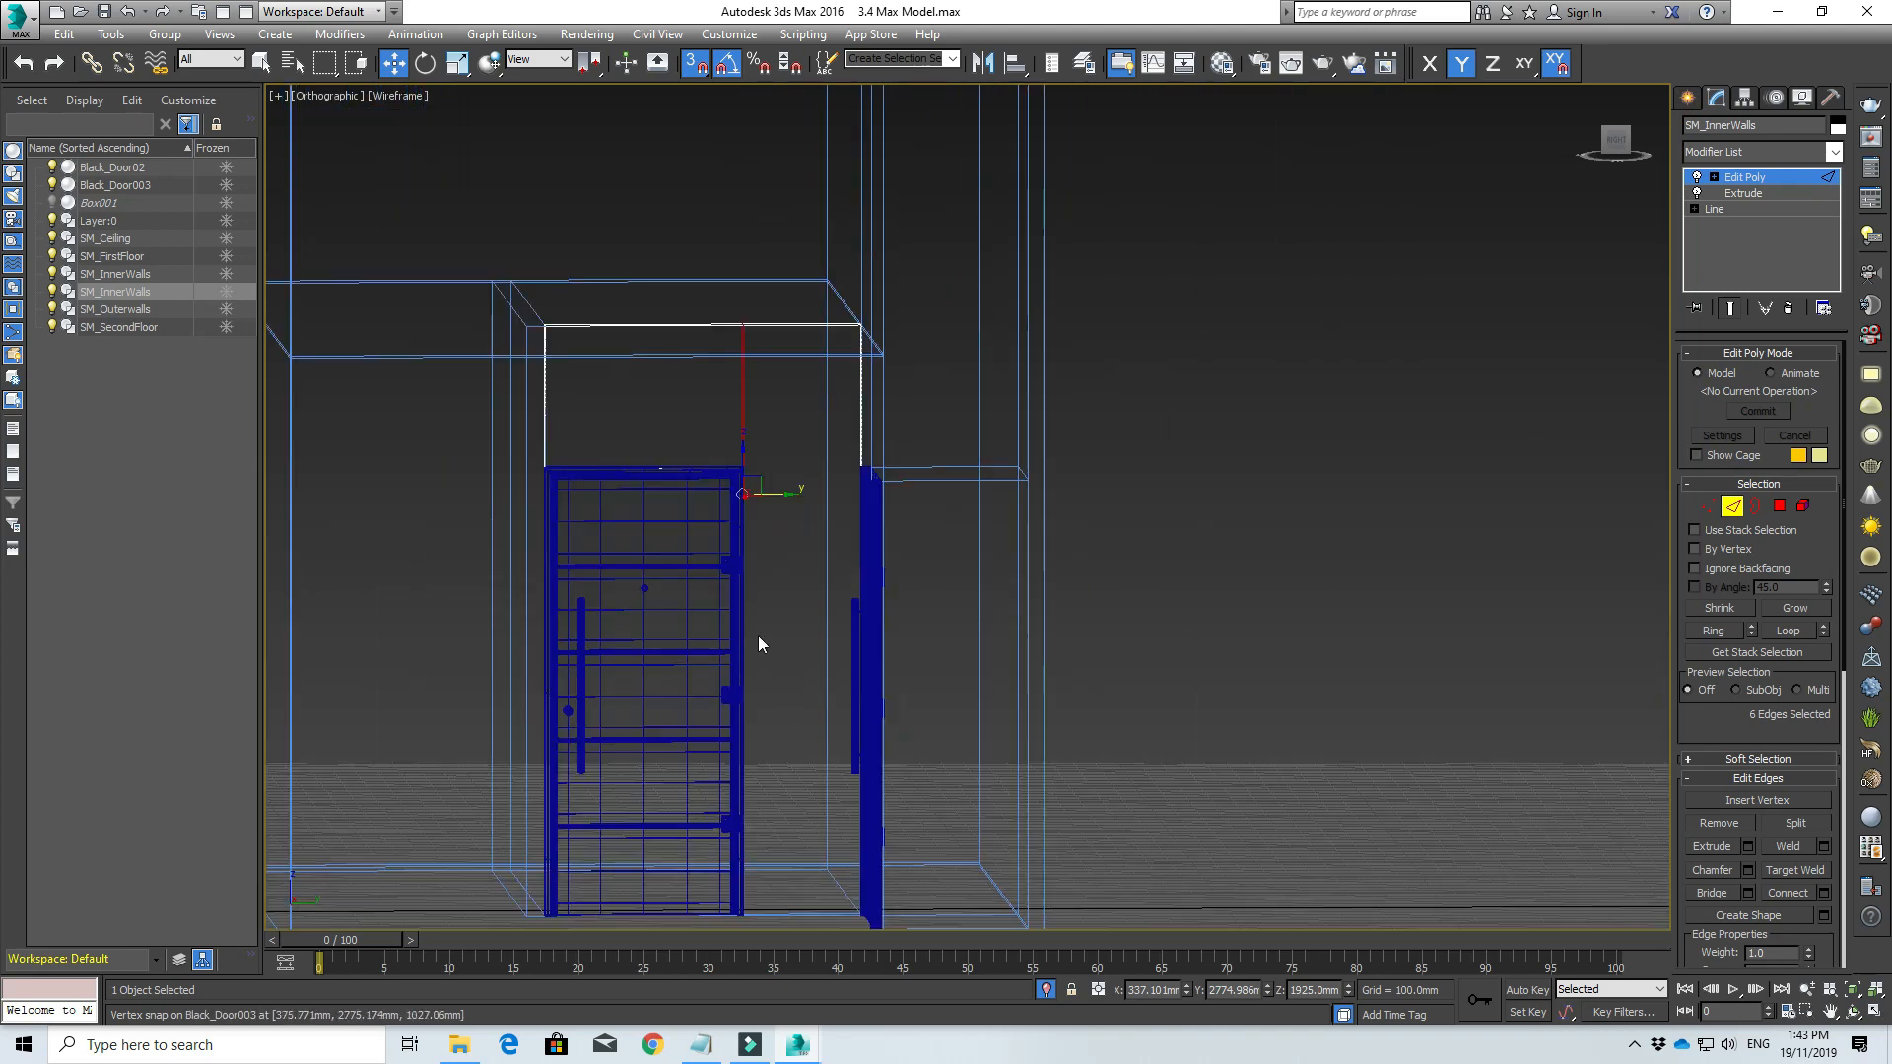
{"action": "scroll", "coordinate": [771, 601], "scroll_direction": "down", "scroll_amount": 4}
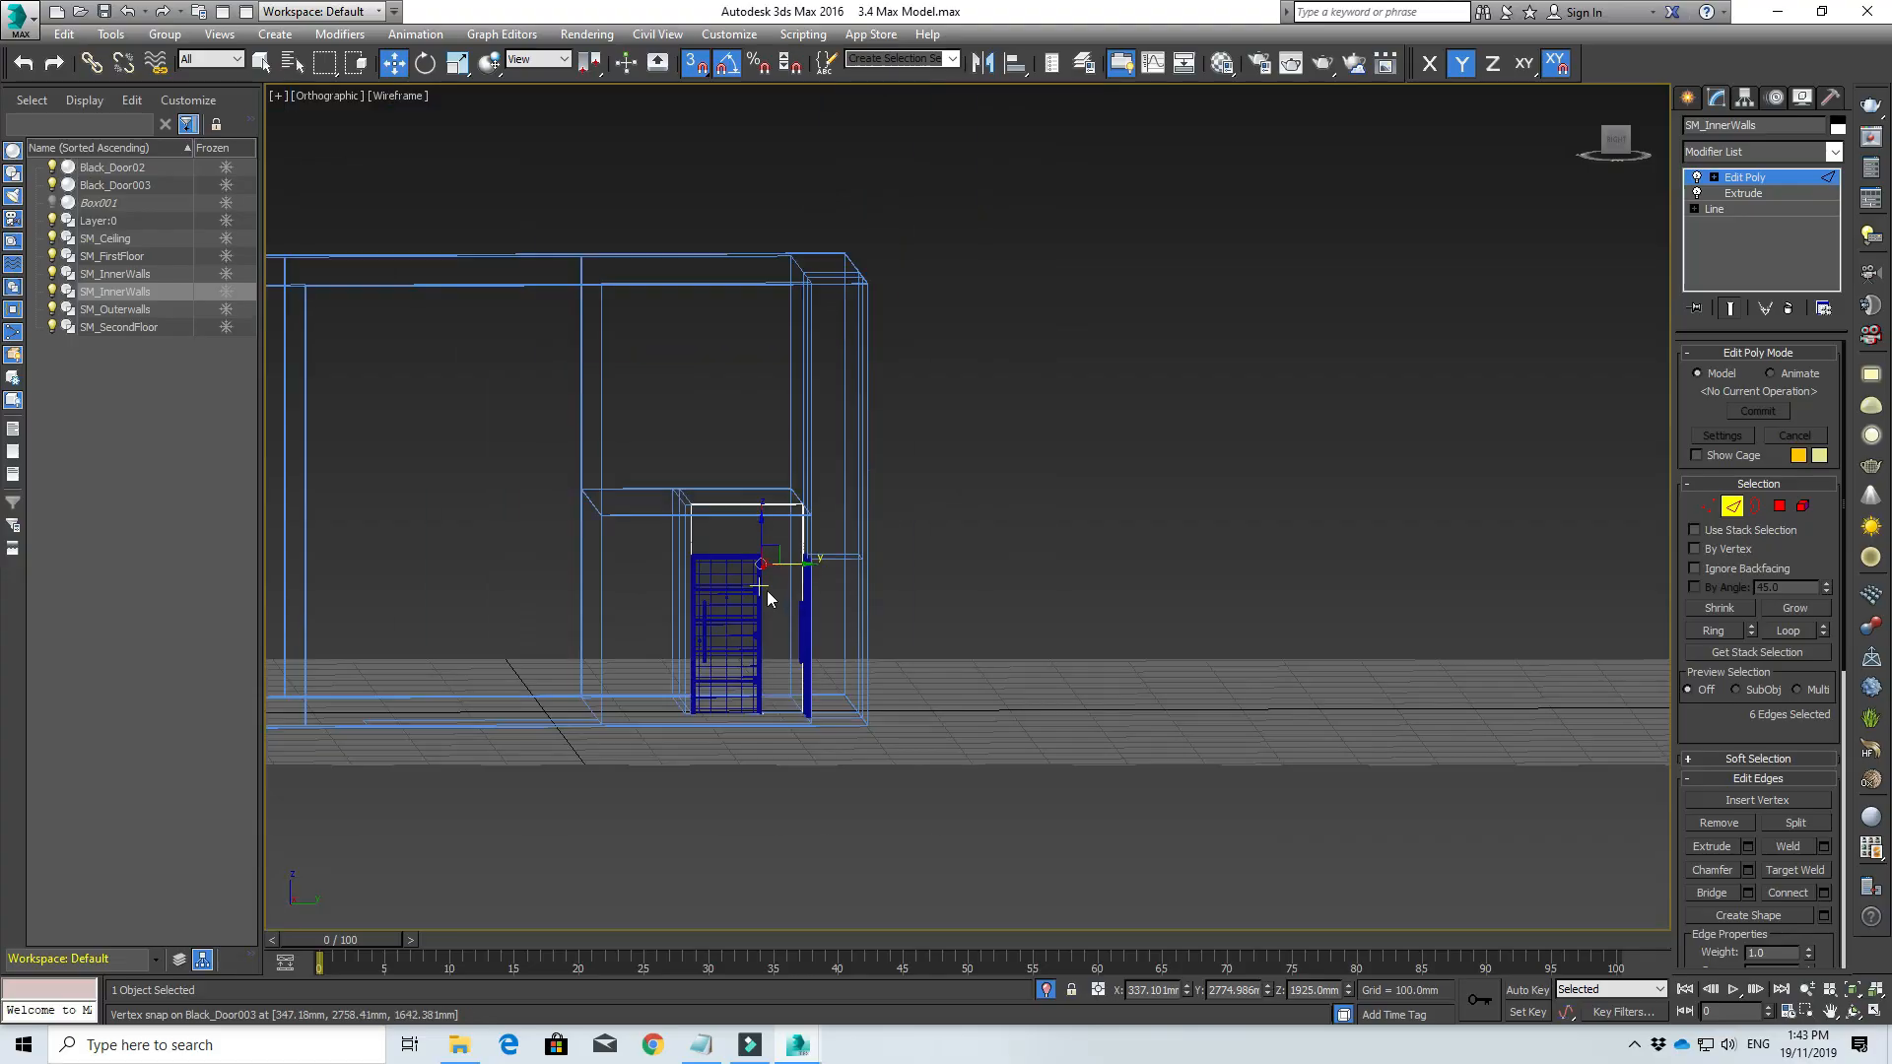
{"action": "middle_click_drag", "start_coordinate": [774, 604], "coordinate": [739, 662], "text": "alt"}
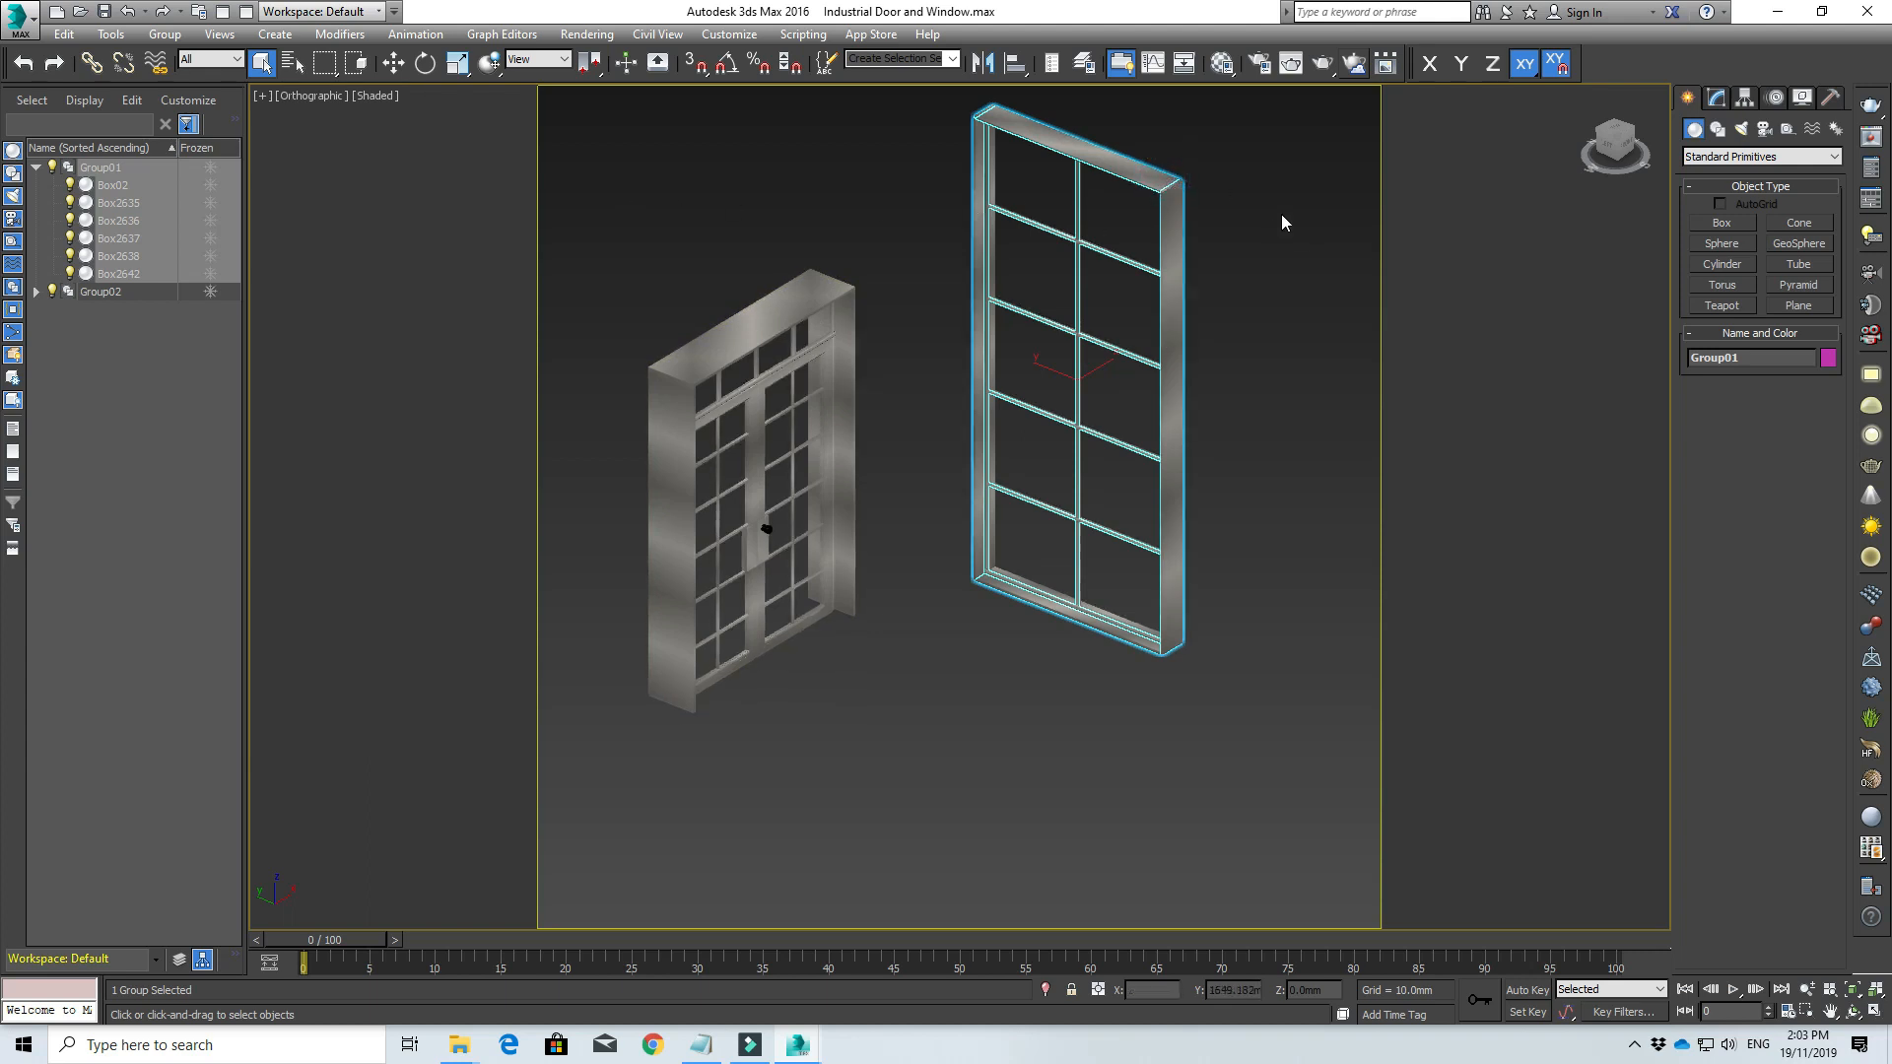
Step: Switch to 3.4 Max Model.max and bring in the window Group01 from Industrial Door and Window.max, accepting the missing DLL
{"action": "left_click", "coordinate": [799, 1045]}
{"action": "left_click", "coordinate": [701, 973]}
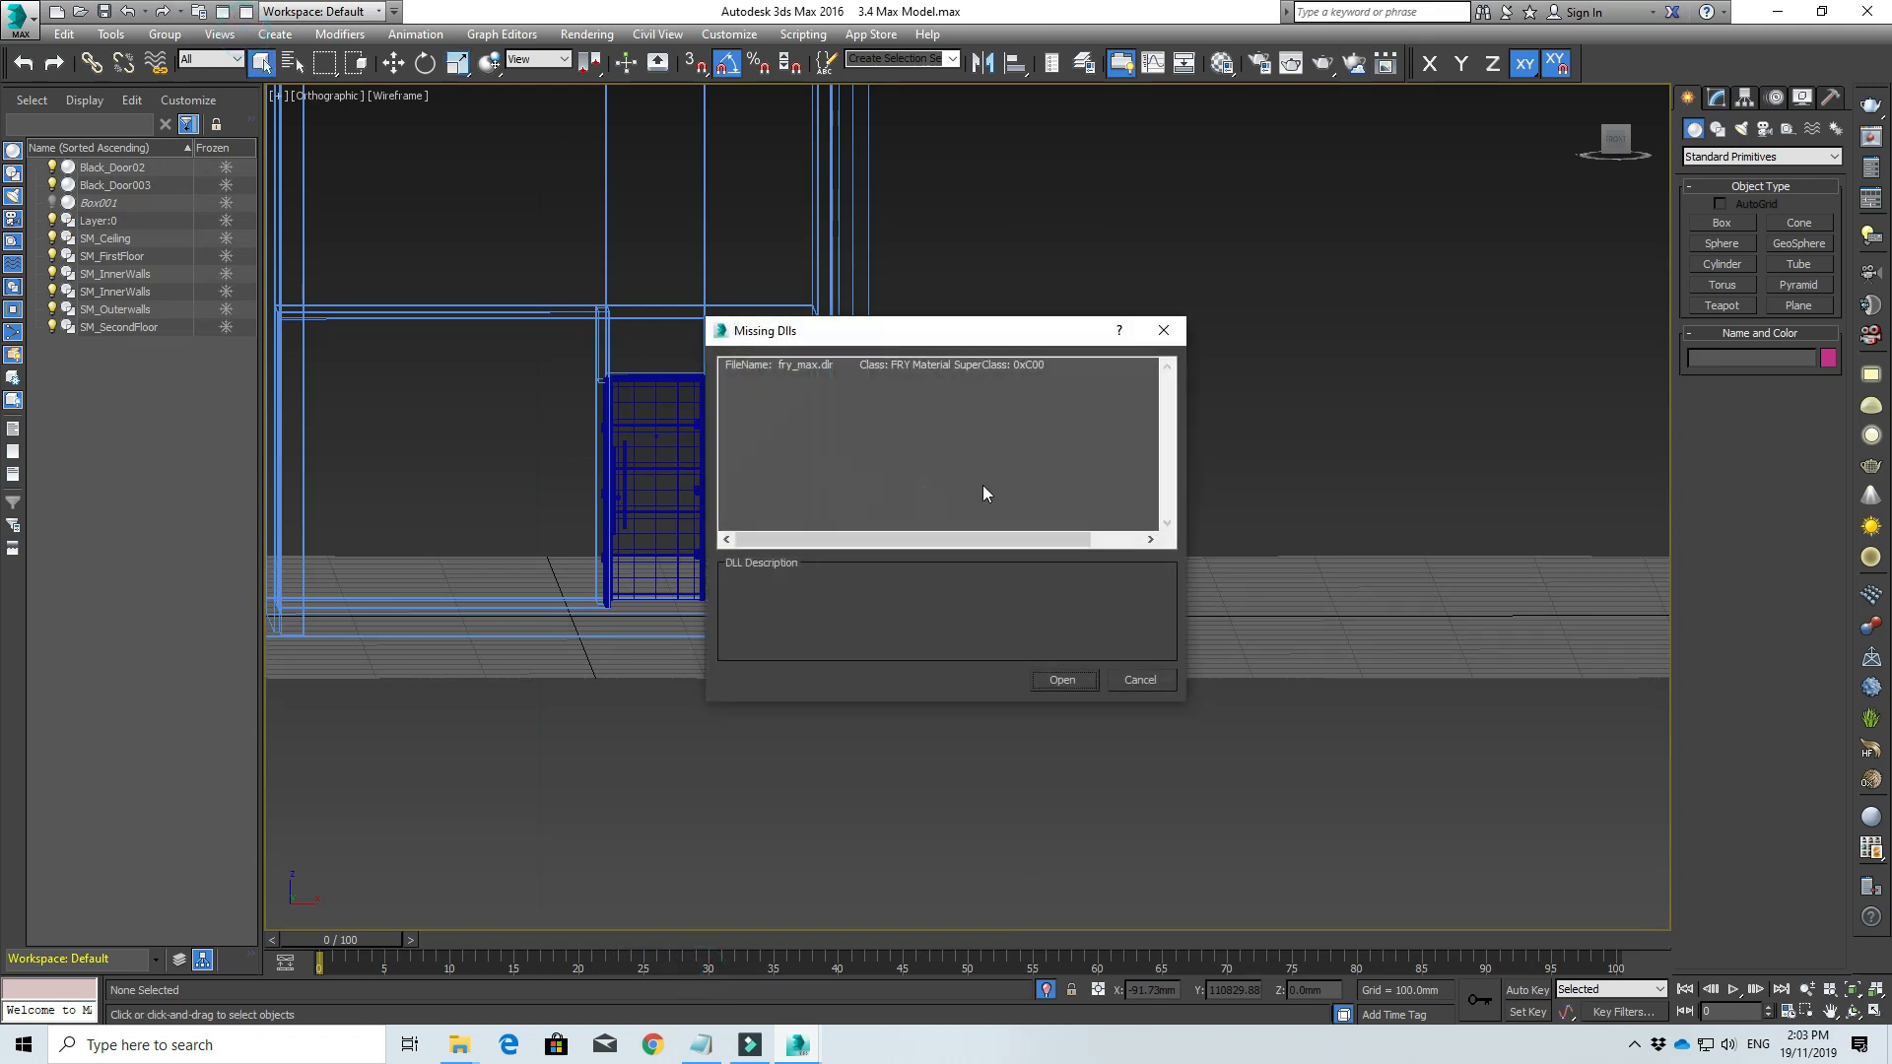
{"action": "left_click", "coordinate": [1072, 680]}
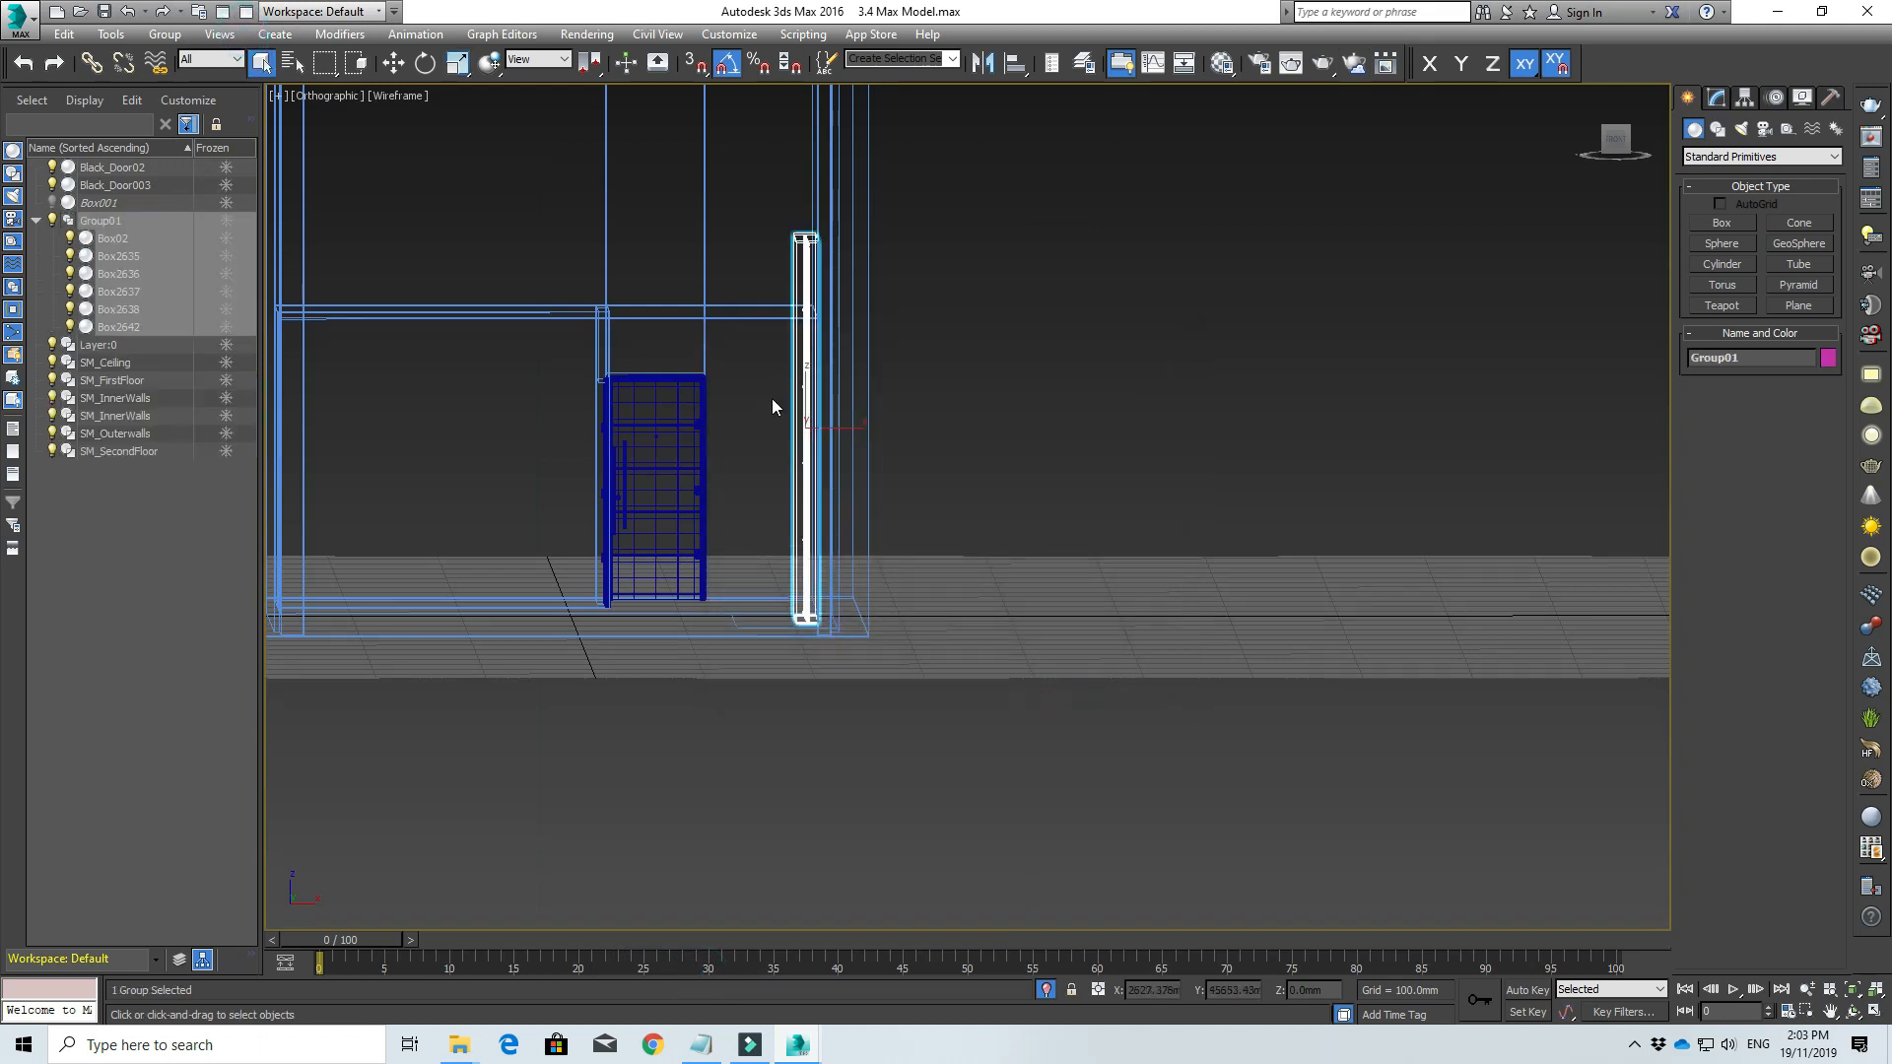
Step: Rotate the window Group01 by -90 degrees about Z so it faces the same way as the house's end wall
{"action": "key", "text": "e"}
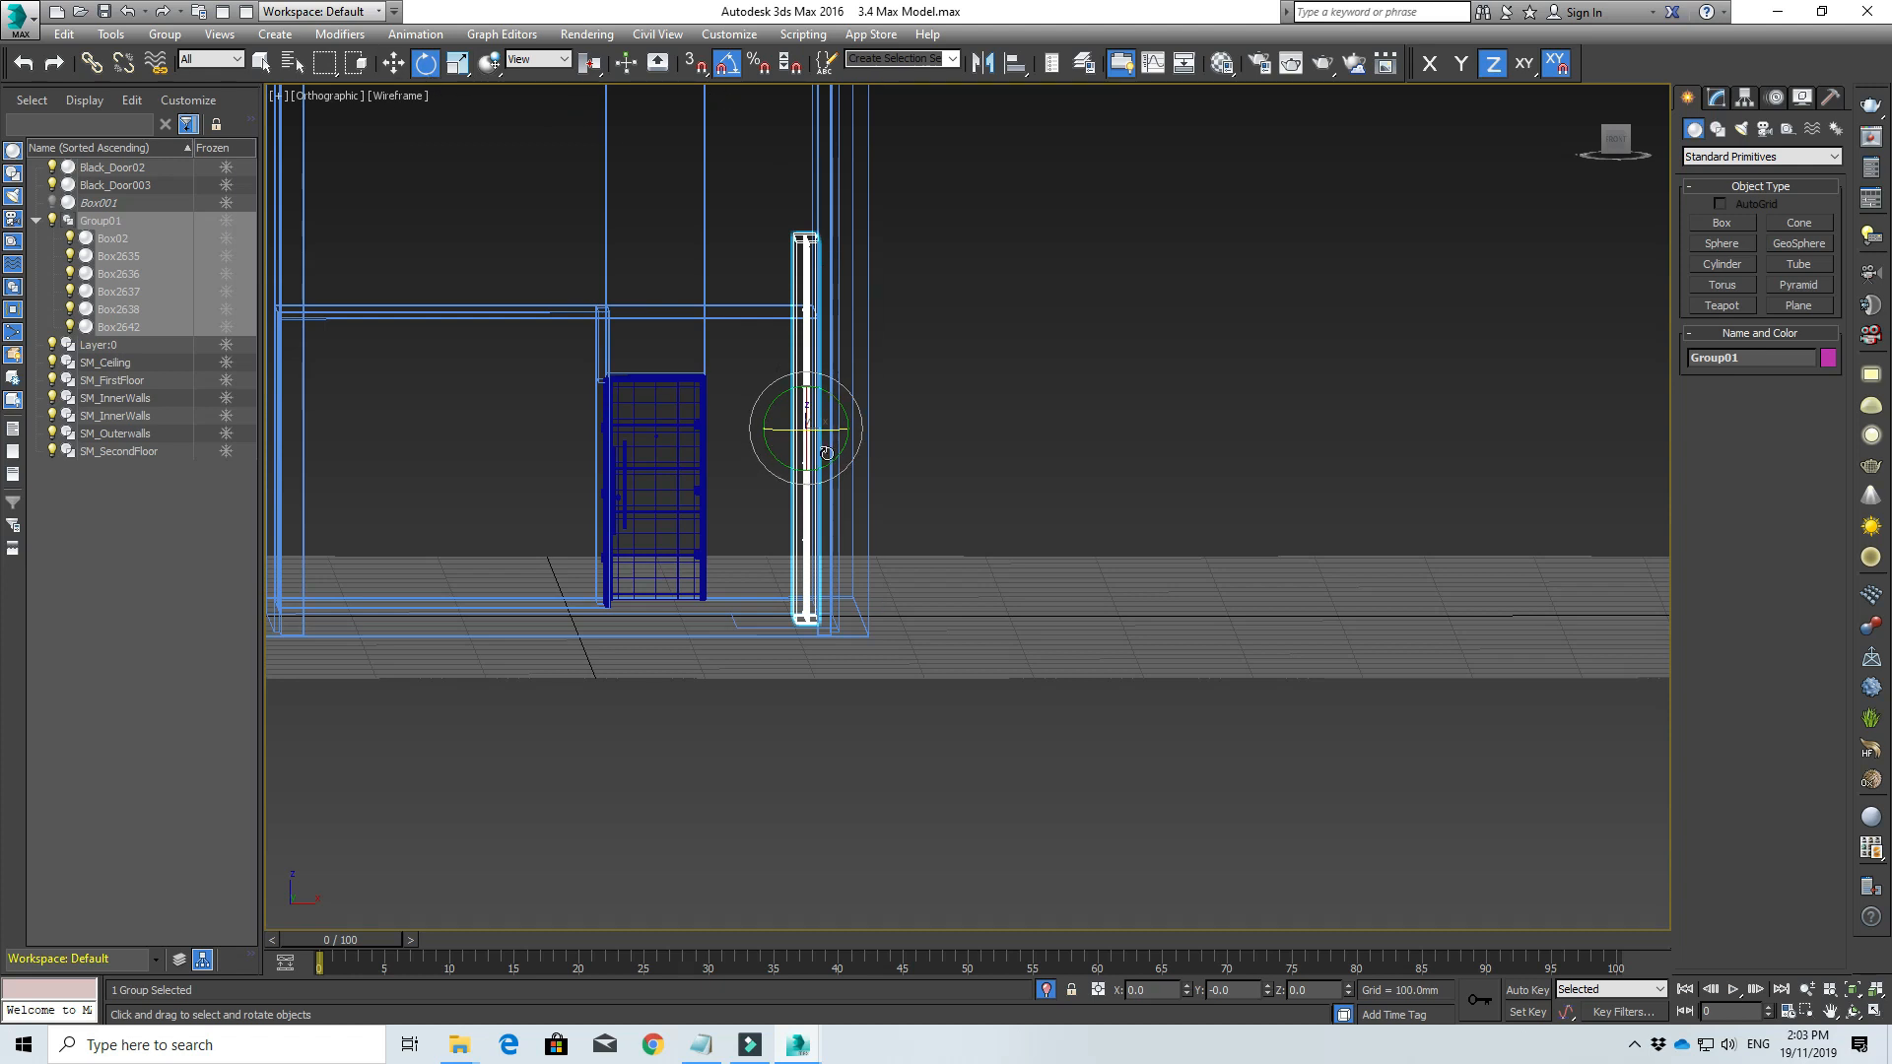
{"action": "left_click_drag", "start_coordinate": [832, 431], "coordinate": [744, 433]}
{"action": "scroll", "coordinate": [745, 433], "scroll_direction": "down", "scroll_amount": 5}
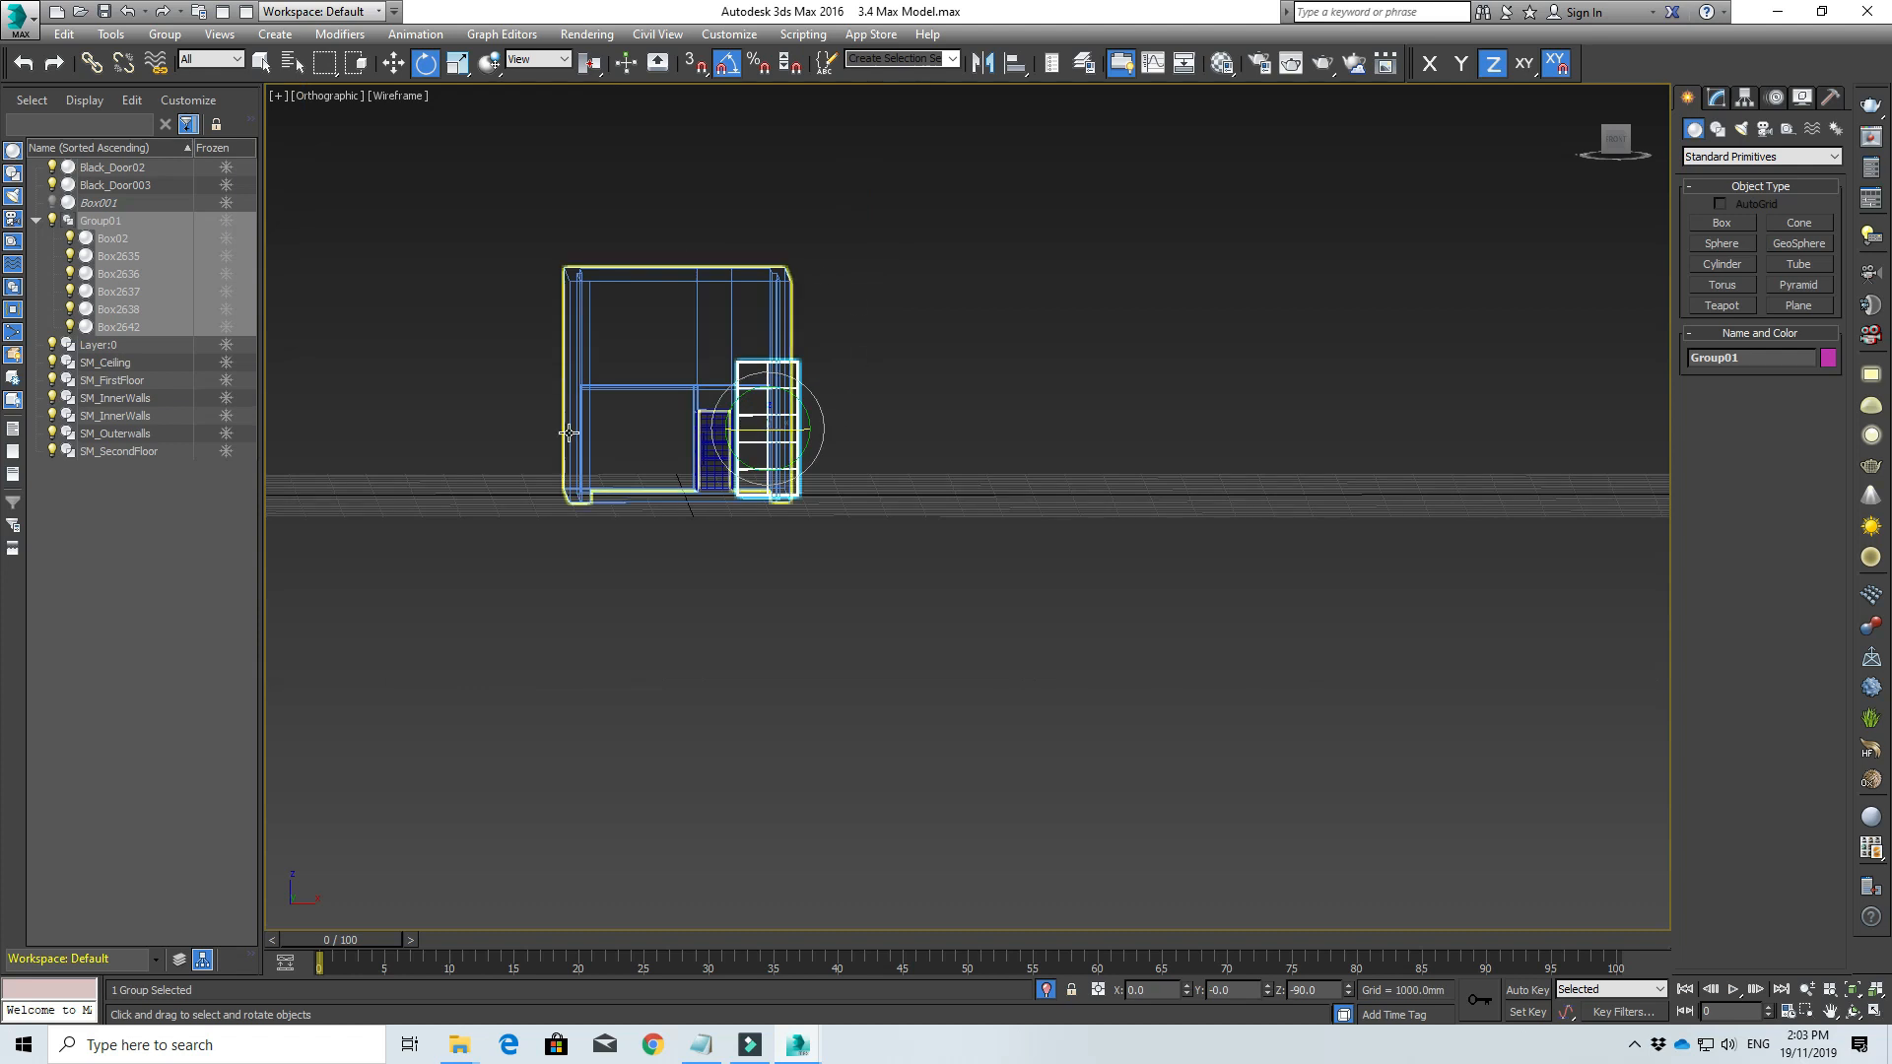
{"action": "scroll", "coordinate": [683, 443], "scroll_direction": "up", "scroll_amount": 4}
{"action": "scroll", "coordinate": [830, 448], "scroll_direction": "down", "scroll_amount": 2}
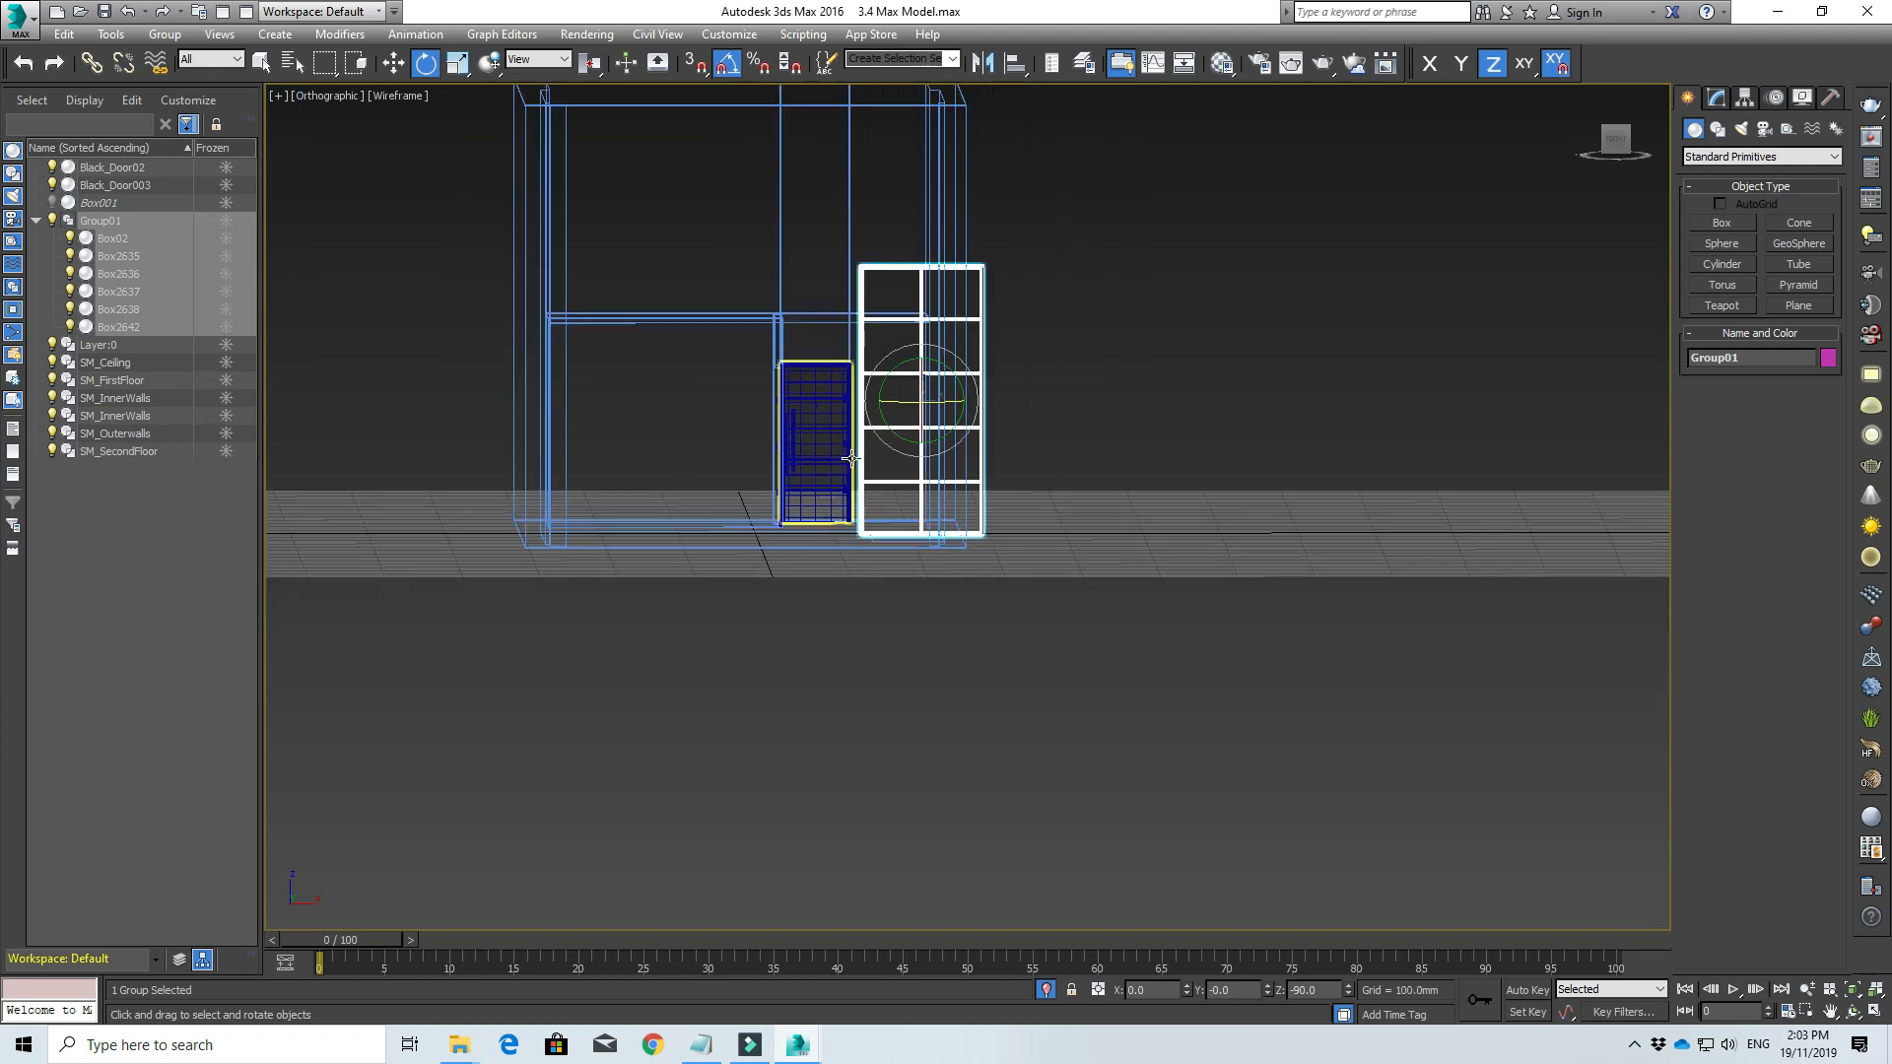
Step: Scale the window Group01 uniformly to 70 percent and compare its size with the door and the wall
{"action": "middle_click_drag", "start_coordinate": [781, 454], "coordinate": [780, 626]}
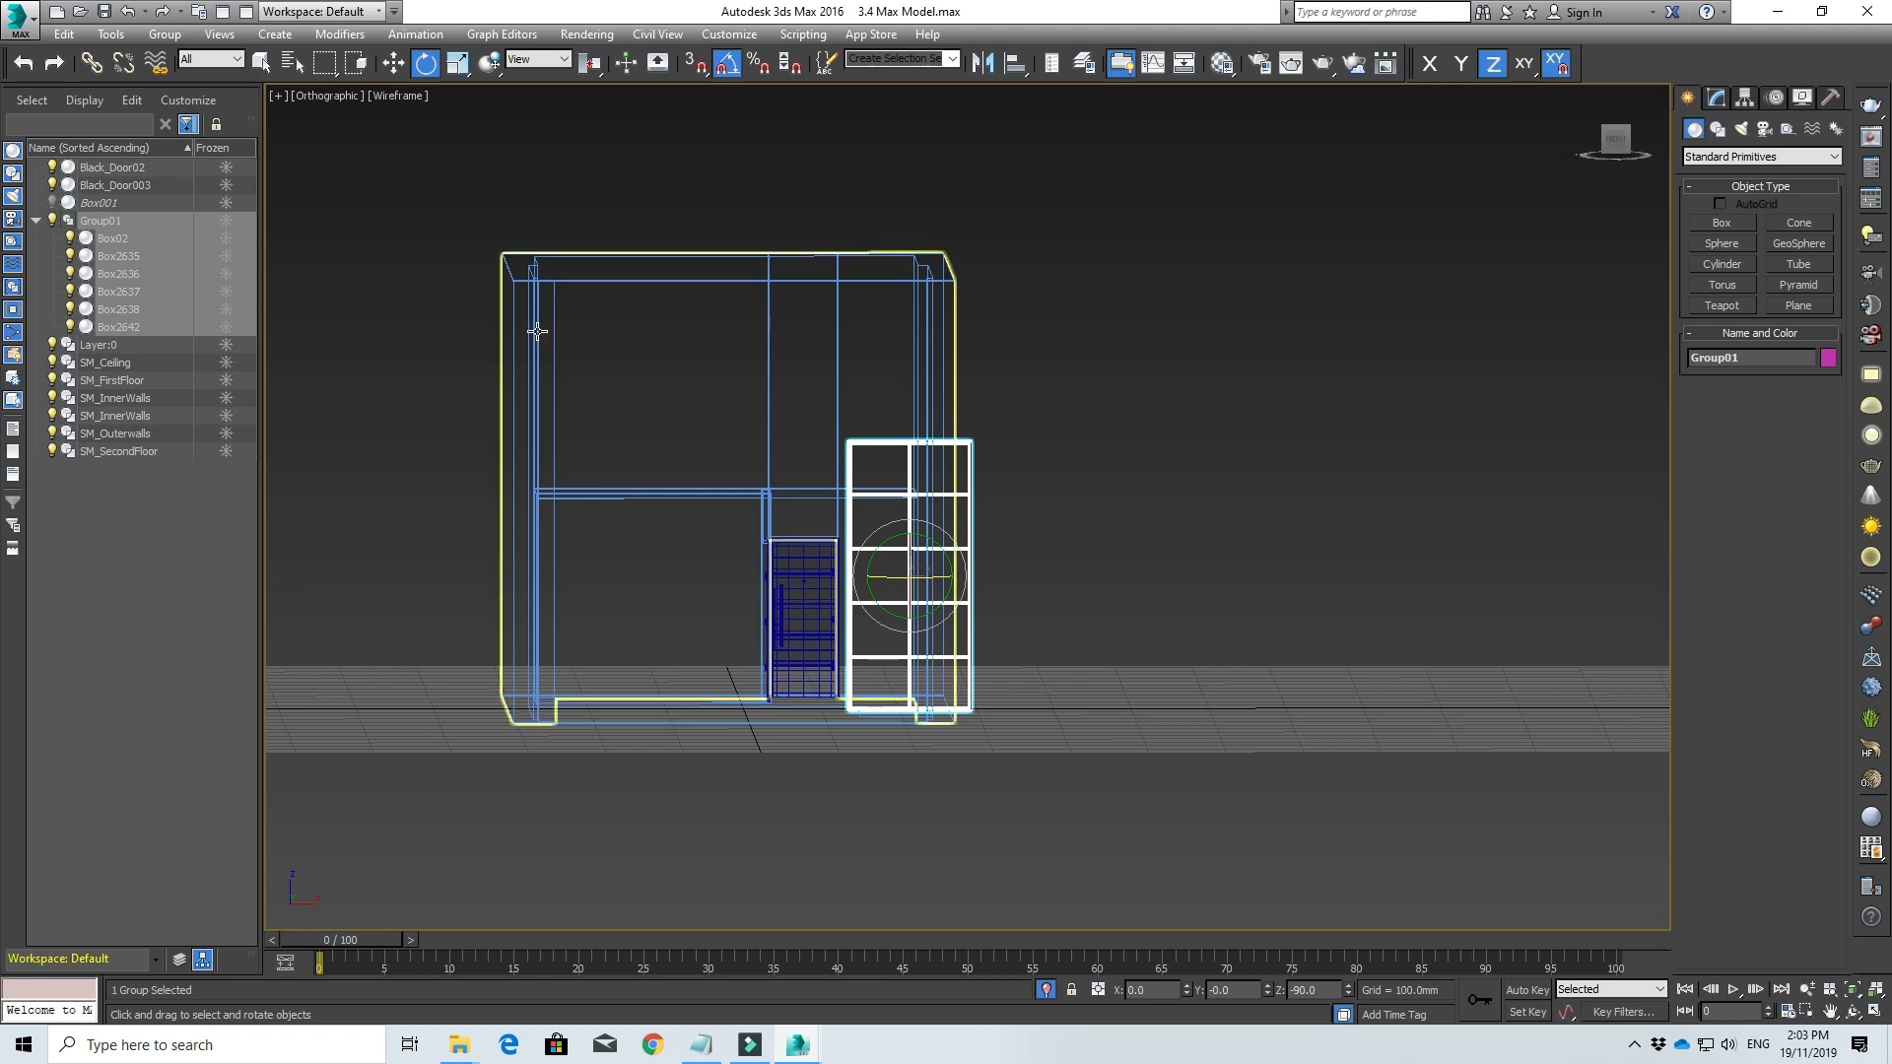
{"action": "left_click", "coordinate": [458, 65]}
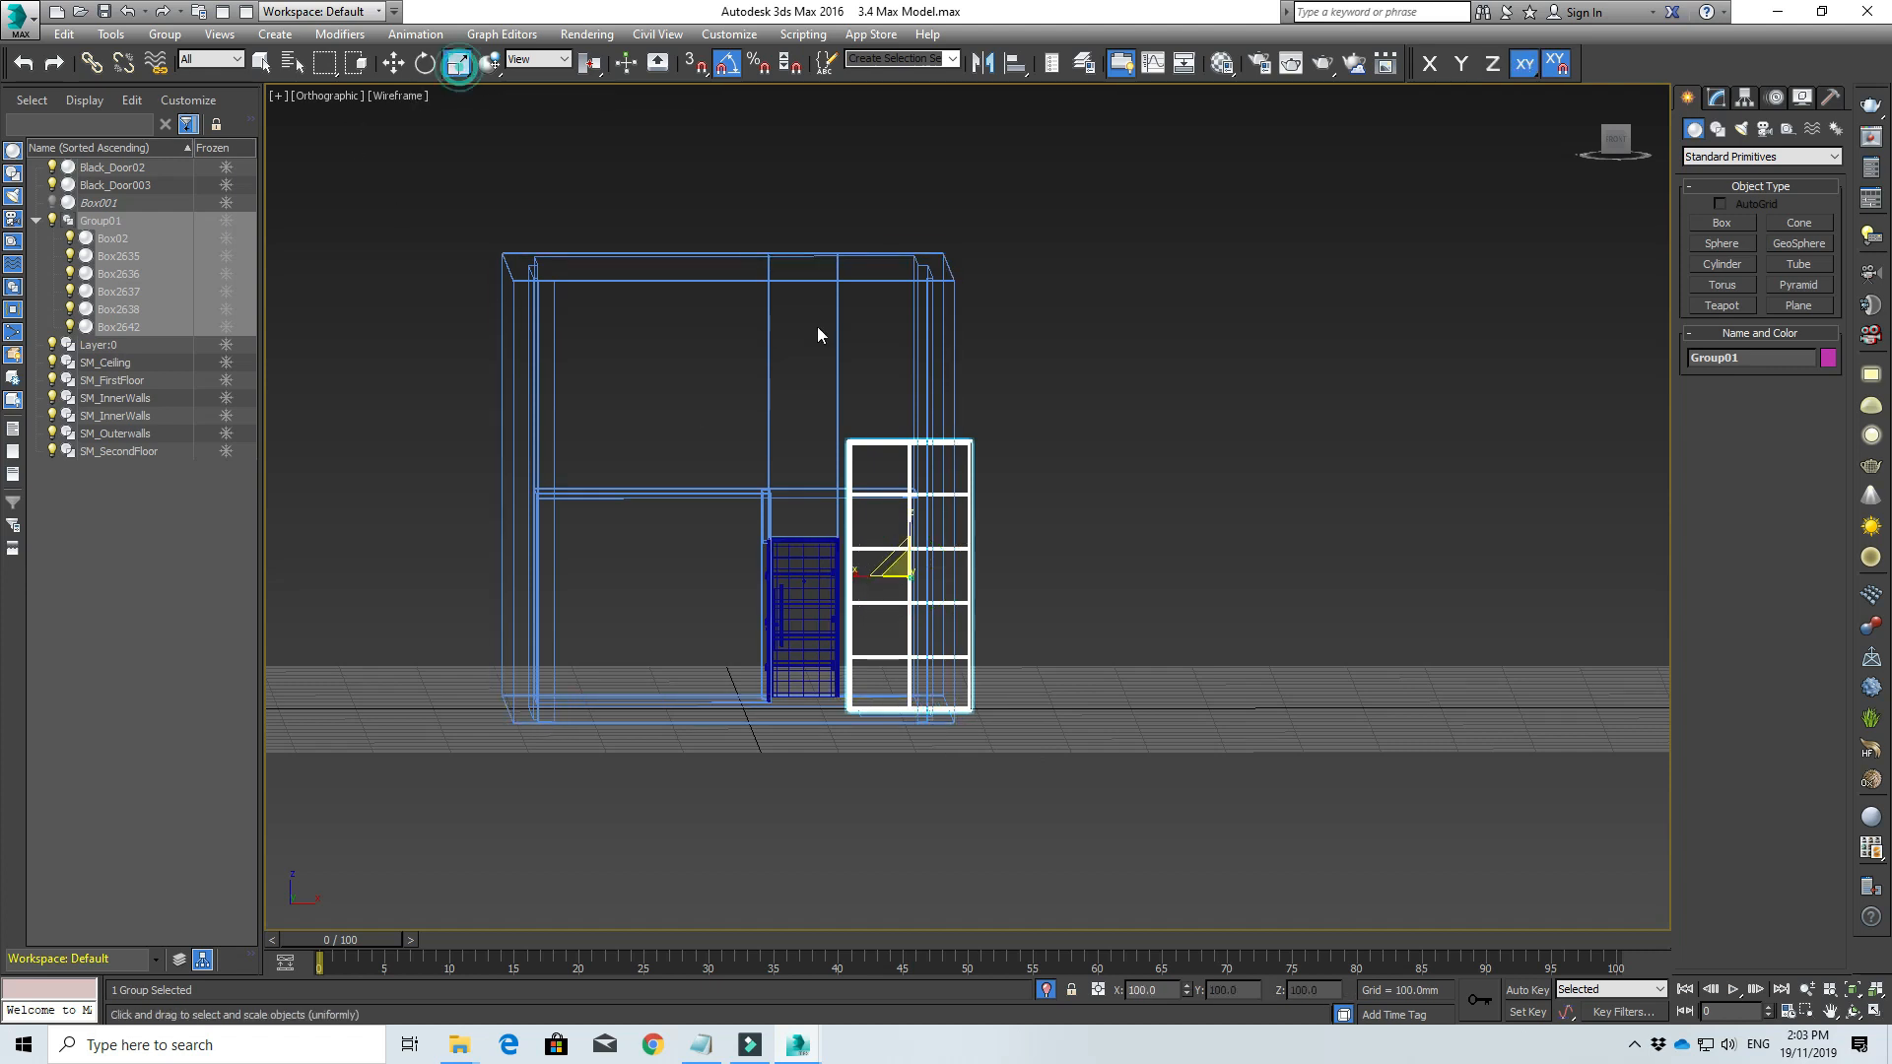
{"action": "left_click", "coordinate": [1173, 990]}
{"action": "type", "text": "70"}
{"action": "key", "text": "Return"}
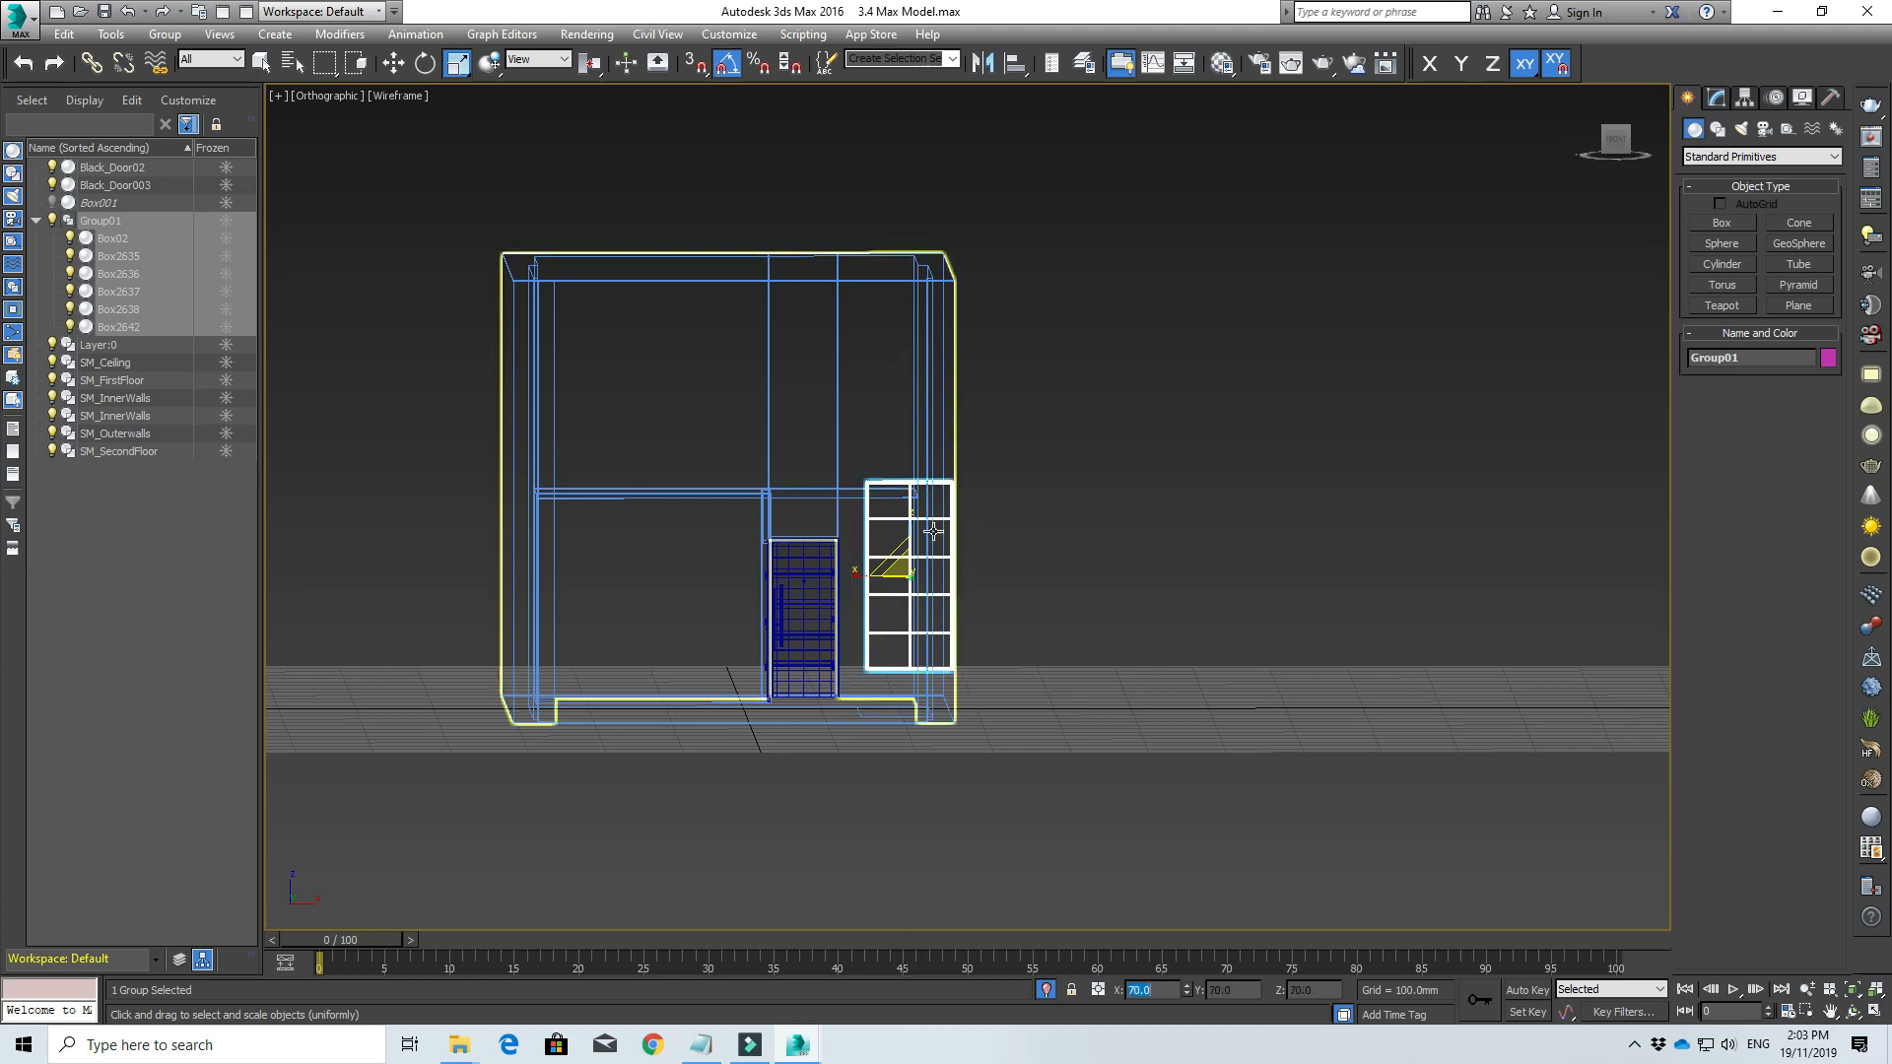
{"action": "scroll", "coordinate": [887, 576], "scroll_direction": "up", "scroll_amount": 5}
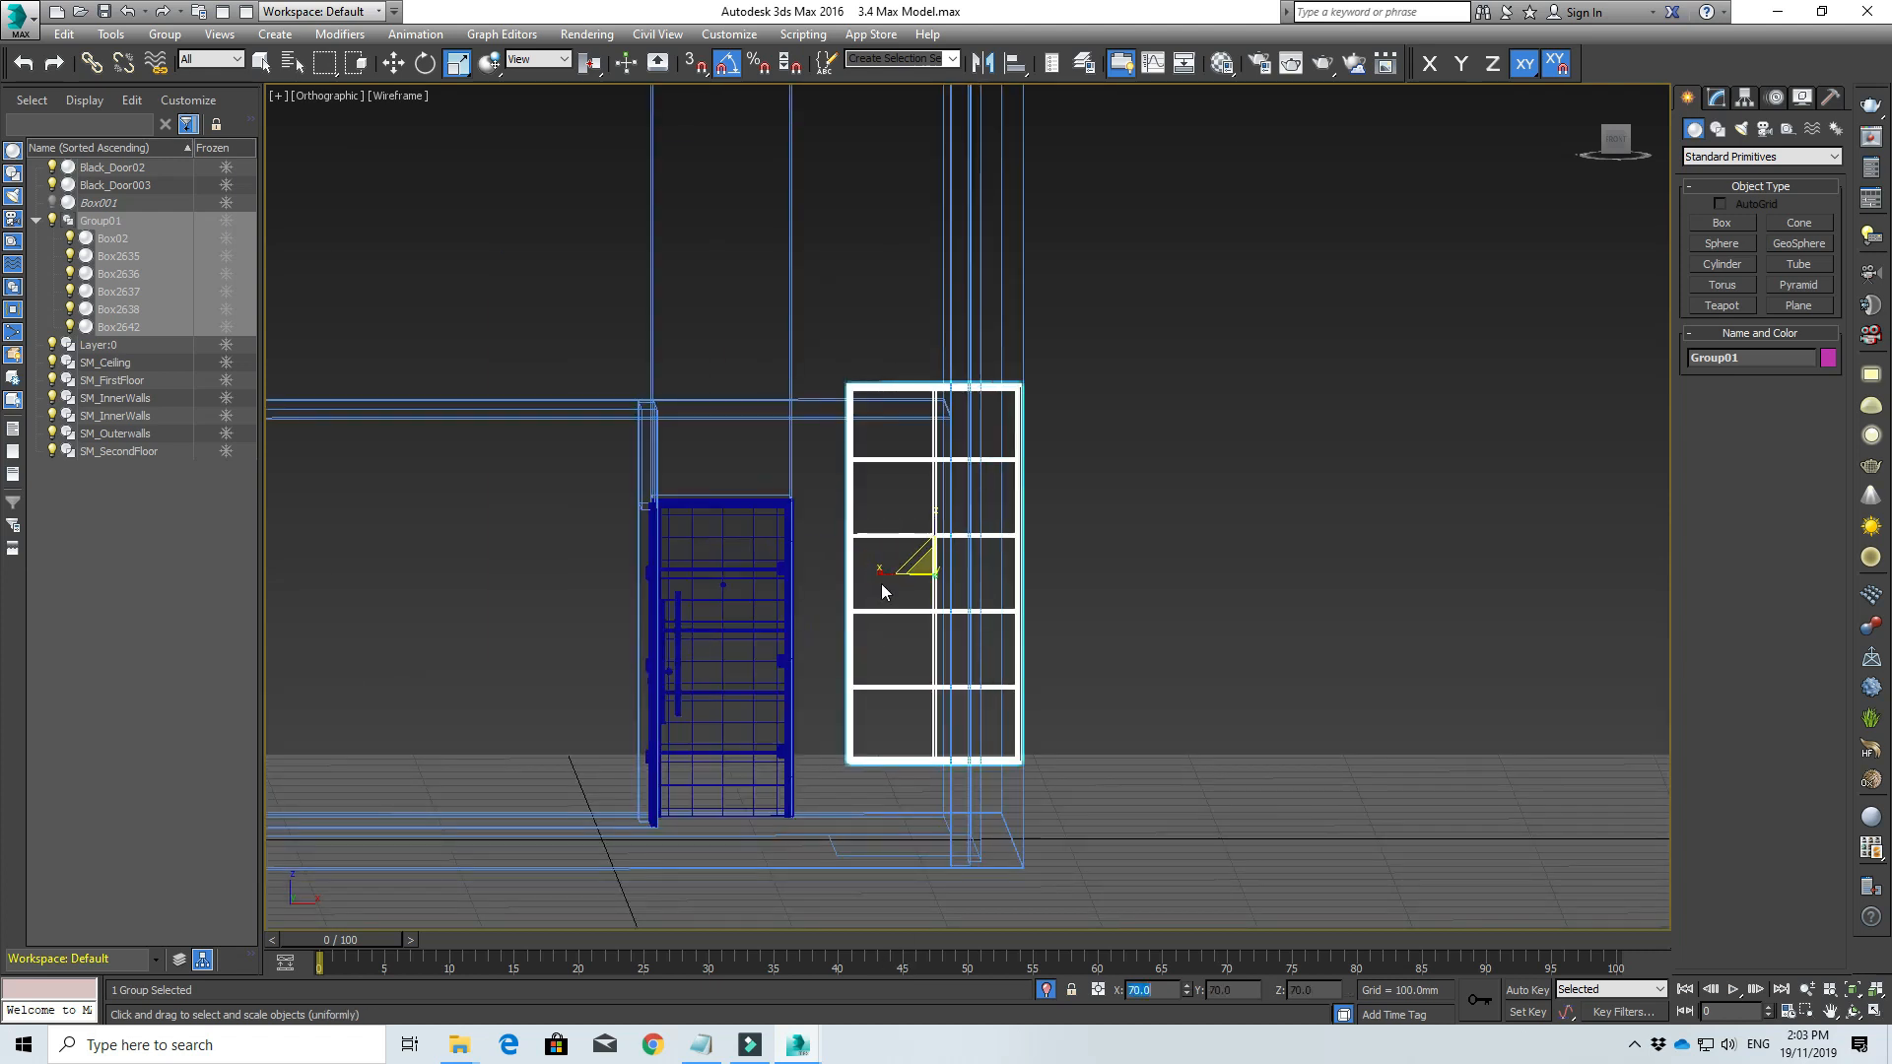
{"action": "scroll", "coordinate": [906, 564], "scroll_direction": "up", "scroll_amount": 3}
{"action": "scroll", "coordinate": [905, 562], "scroll_direction": "down", "scroll_amount": 5}
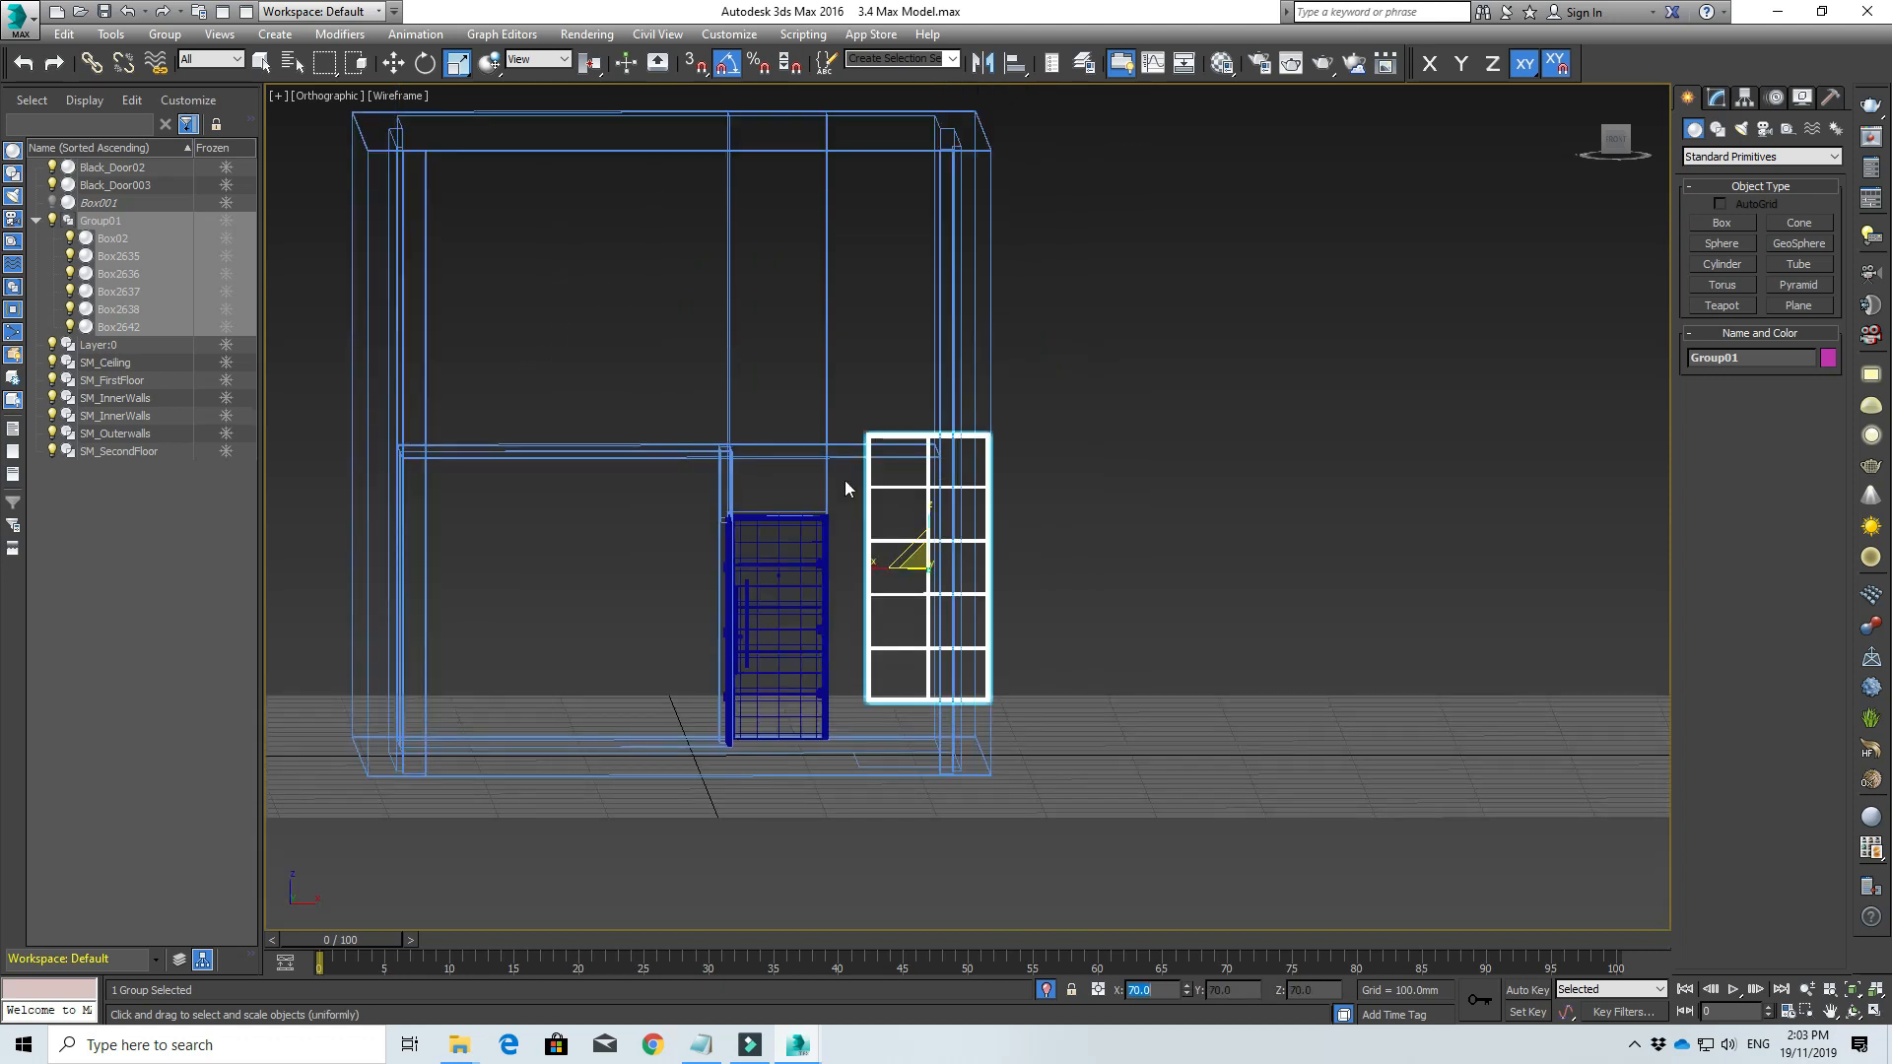
{"action": "scroll", "coordinate": [879, 452], "scroll_direction": "up", "scroll_amount": 6}
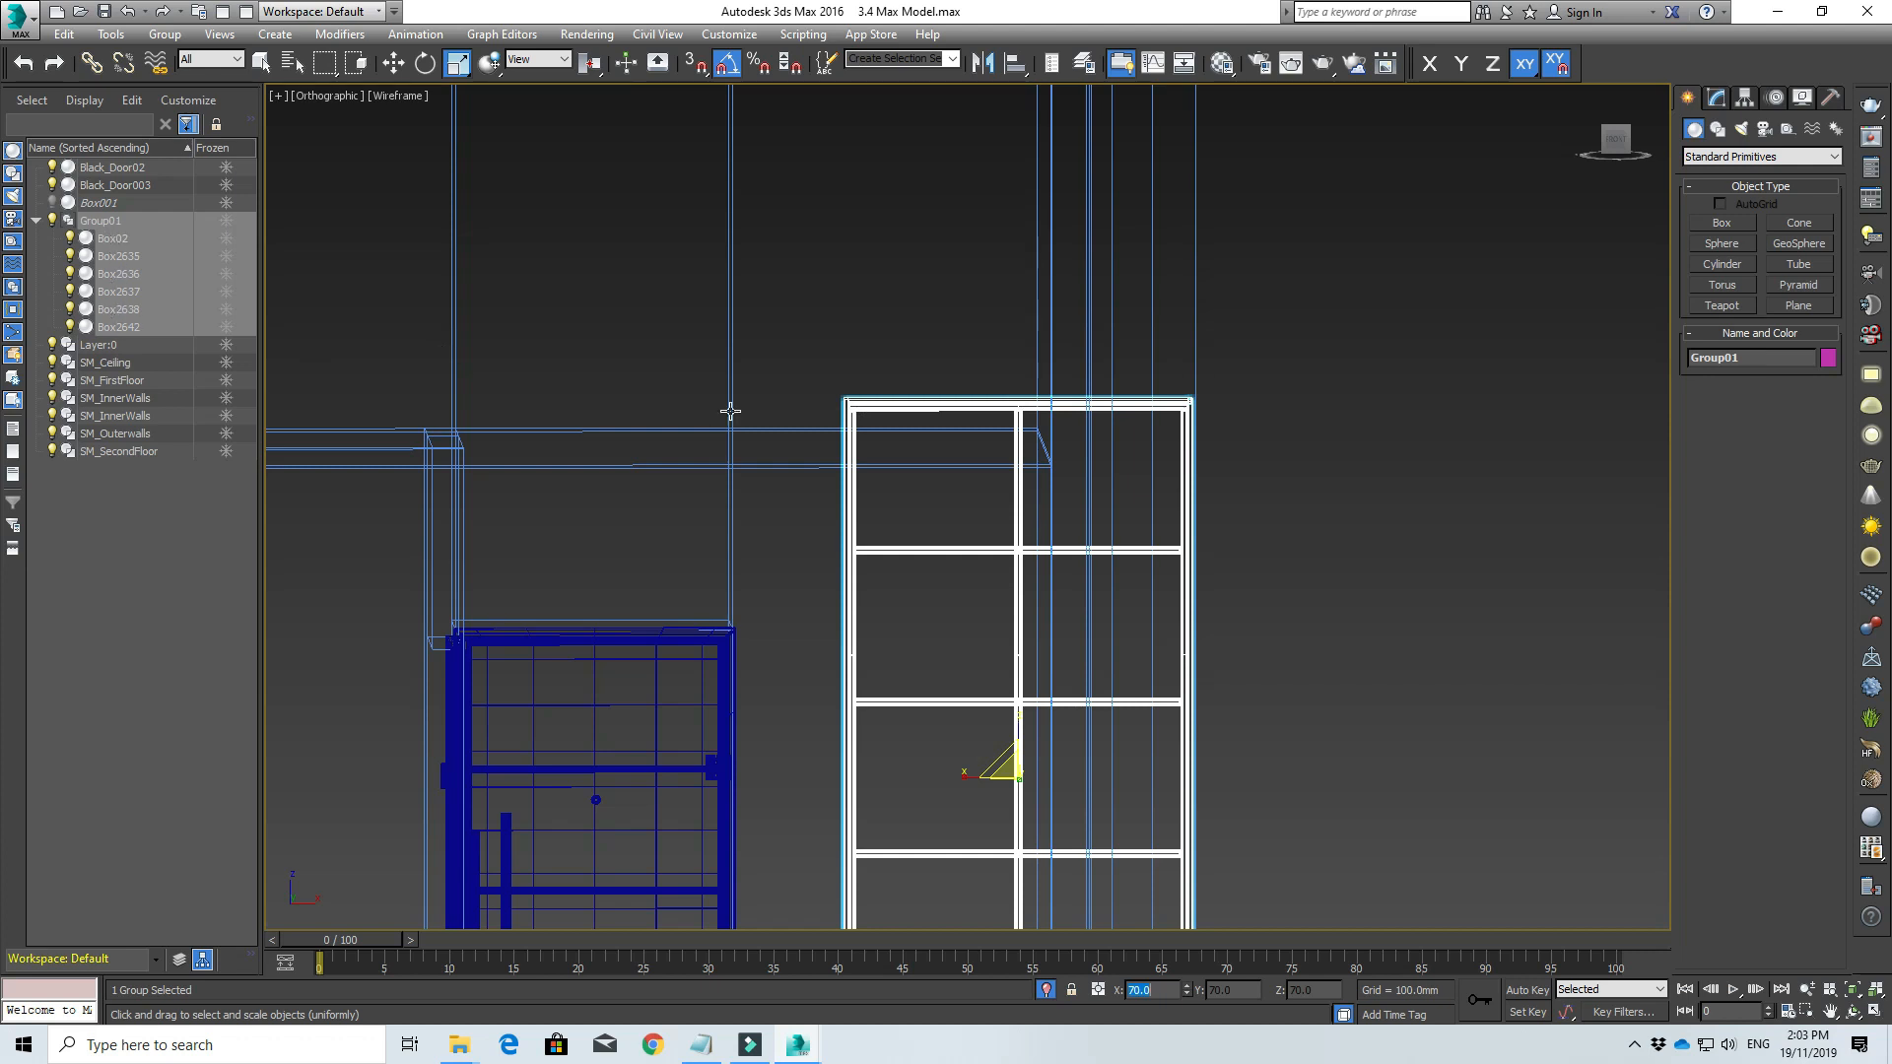
{"action": "scroll", "coordinate": [867, 901], "scroll_direction": "down", "scroll_amount": 4}
{"action": "middle_click_drag", "start_coordinate": [848, 815], "coordinate": [807, 624]}
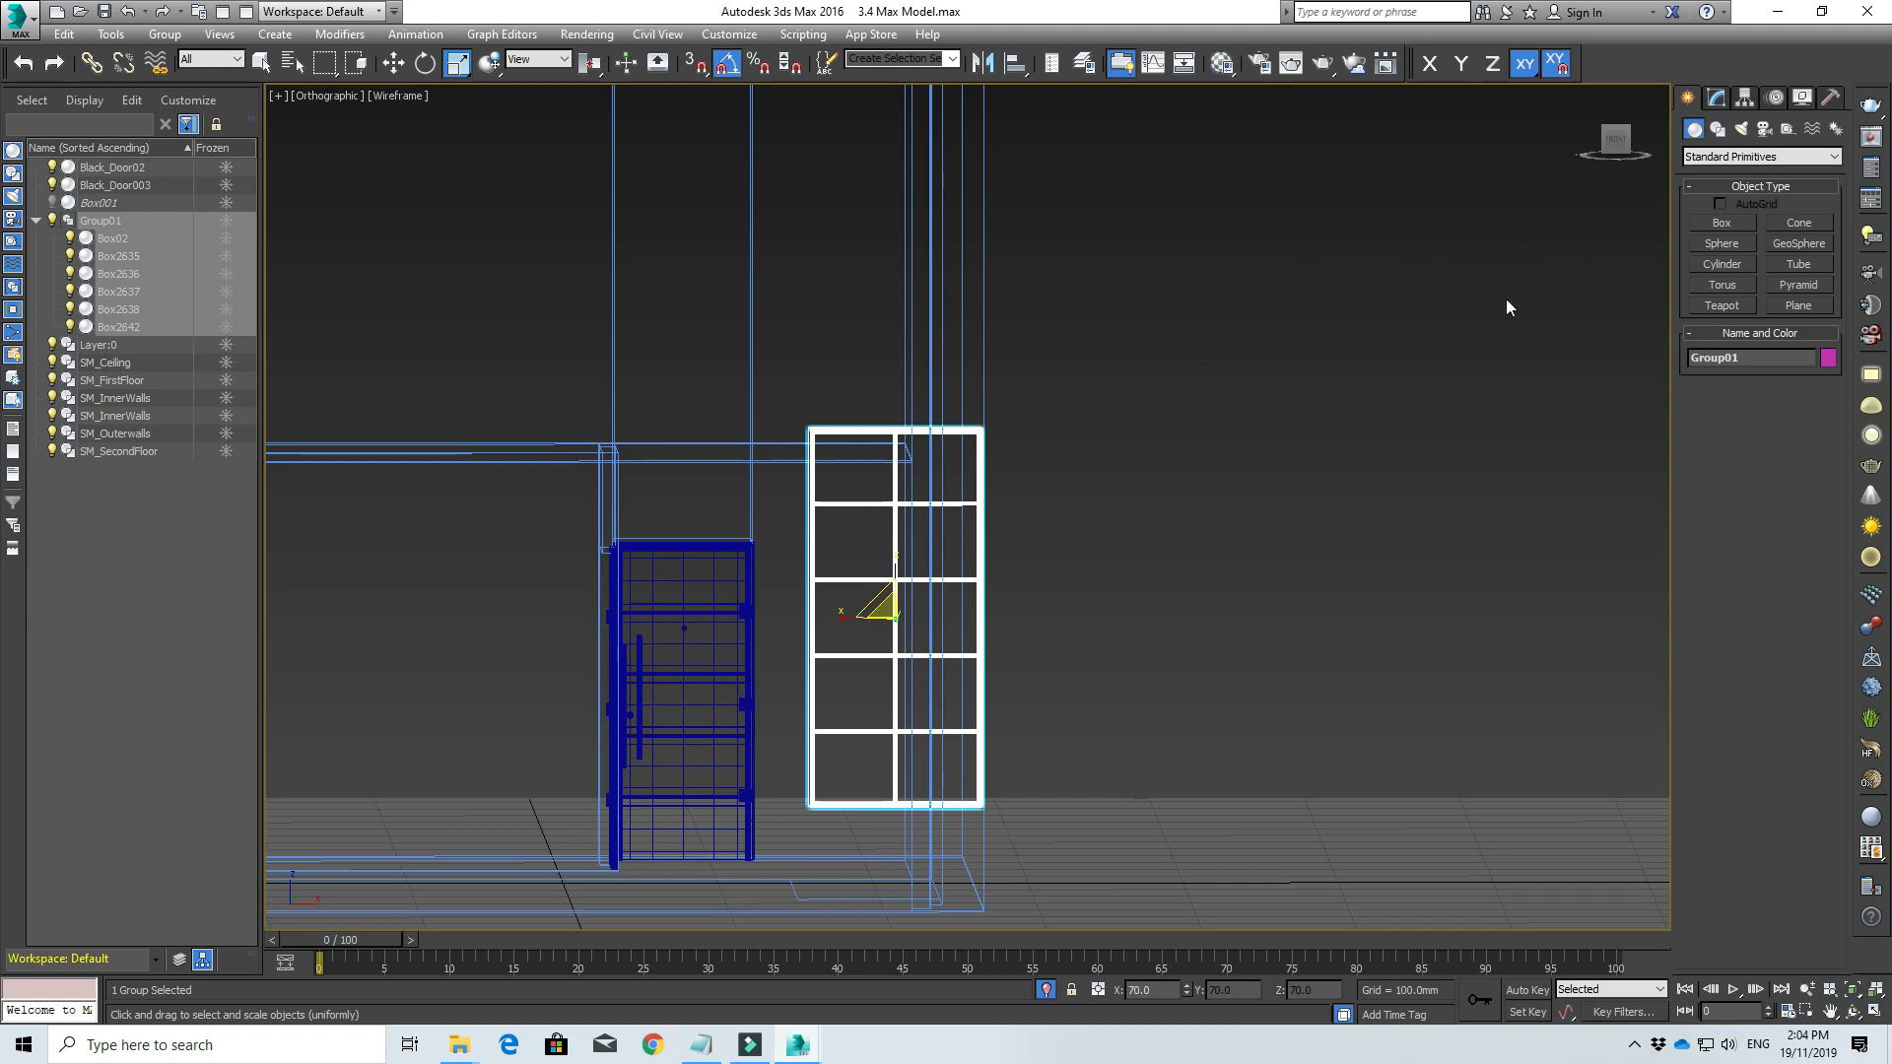
Step: Look up the built-in window object types, and return to the standard primitives
{"action": "left_click", "coordinate": [1747, 158]}
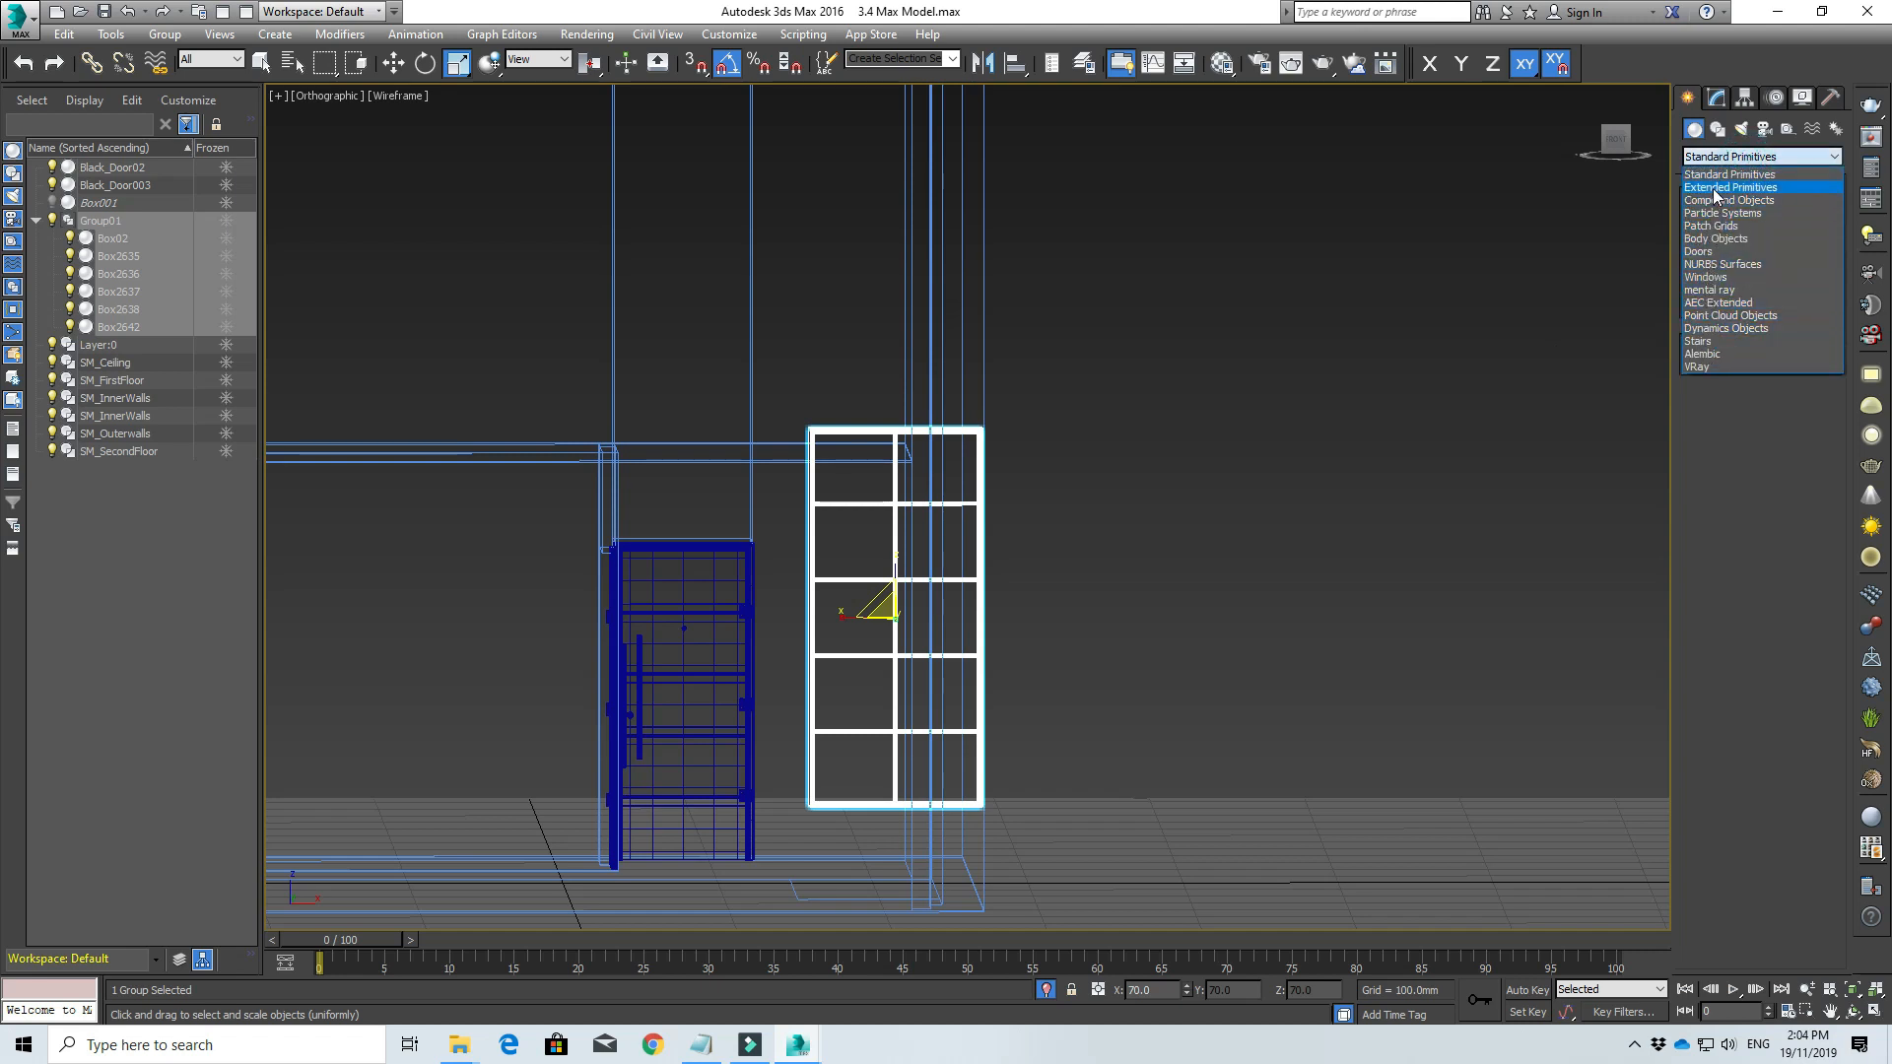
{"action": "left_click", "coordinate": [1722, 279]}
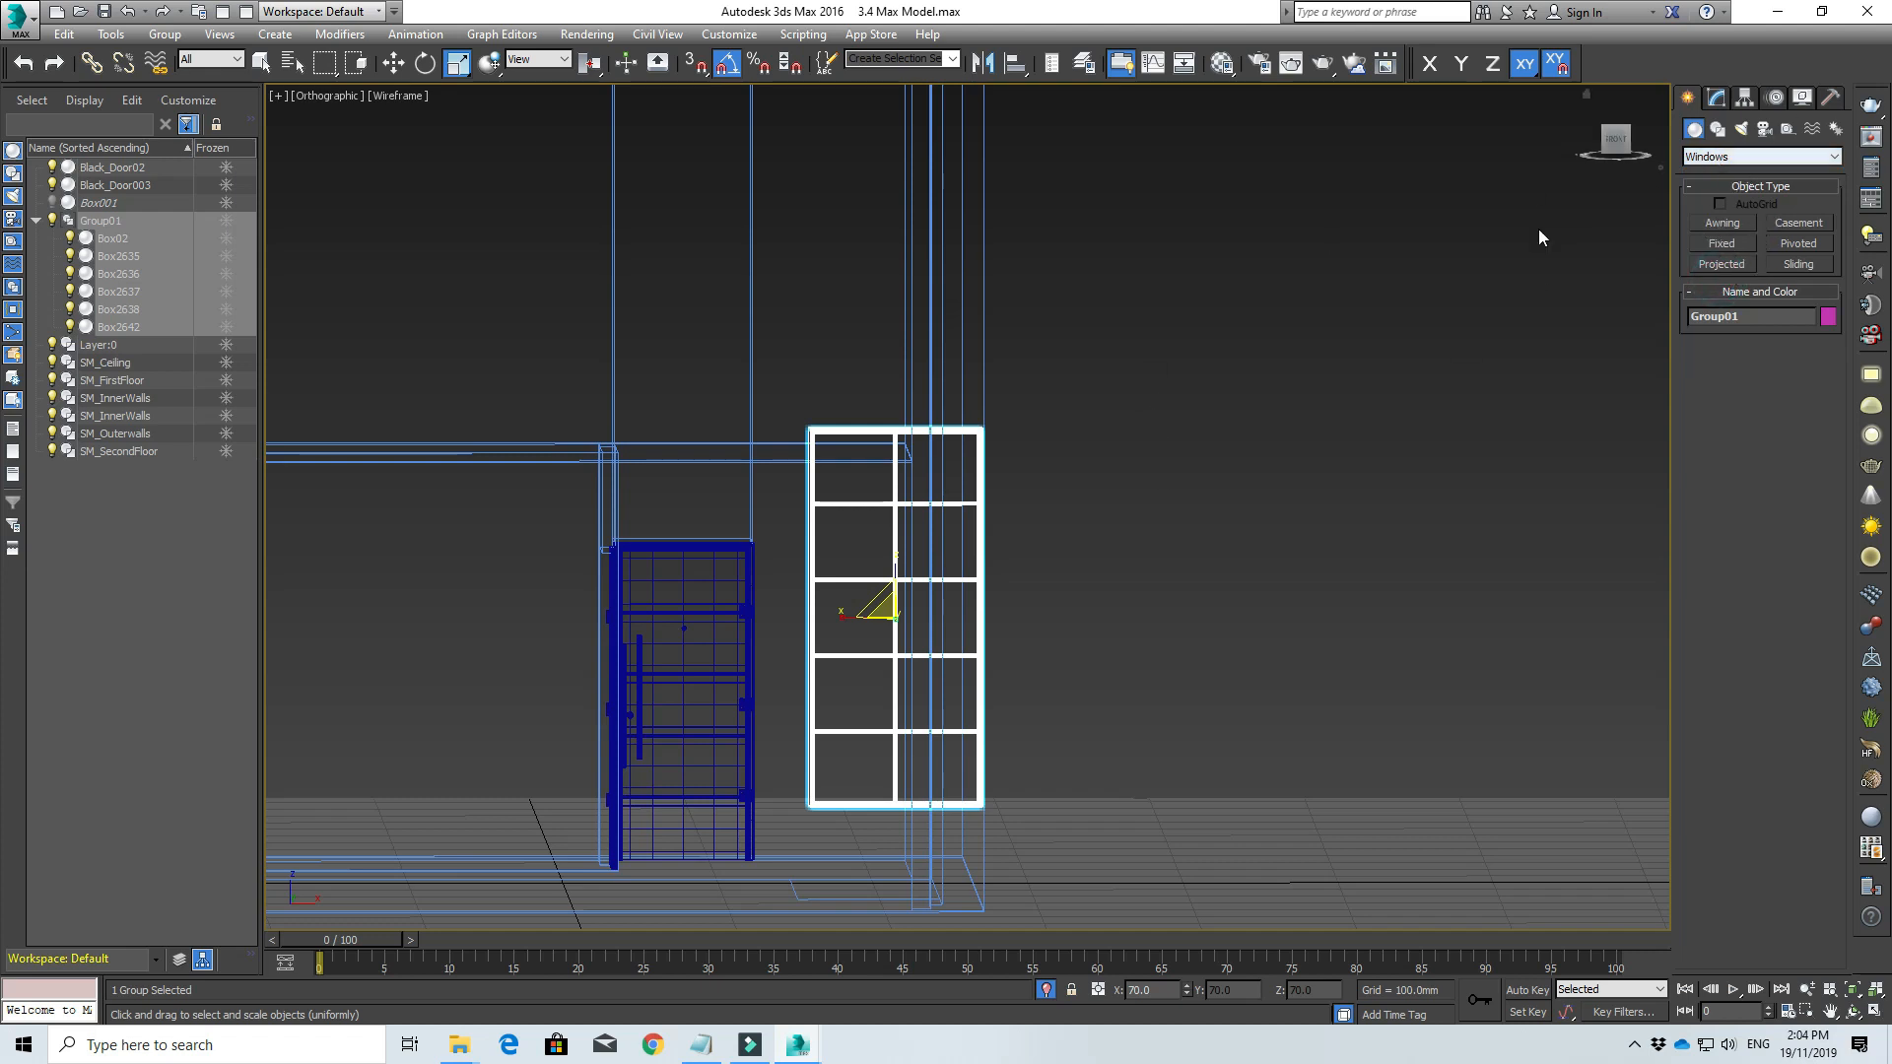
{"action": "left_click", "coordinate": [1699, 162]}
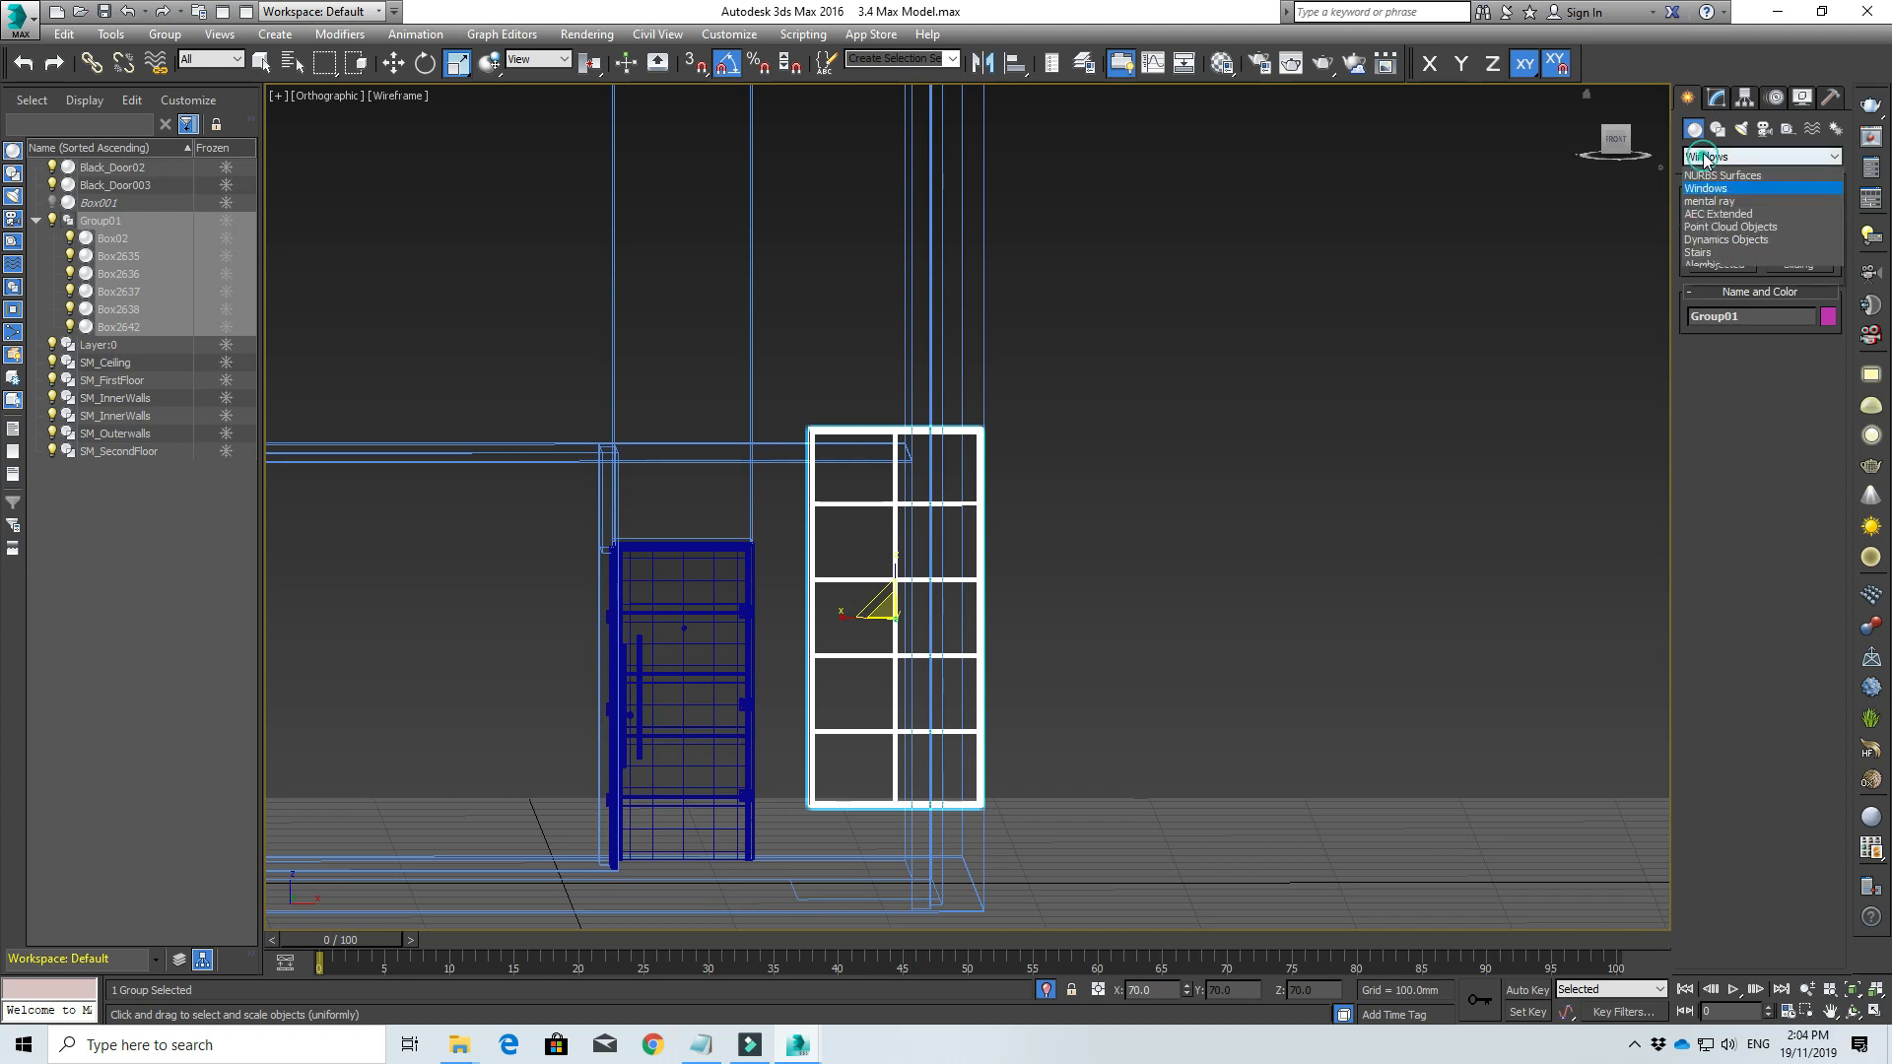
{"action": "left_click", "coordinate": [1722, 175]}
Step: Examine the window's upper frame corner and its height against the door and the floor slab
{"action": "scroll", "coordinate": [781, 477], "scroll_direction": "up", "scroll_amount": 5}
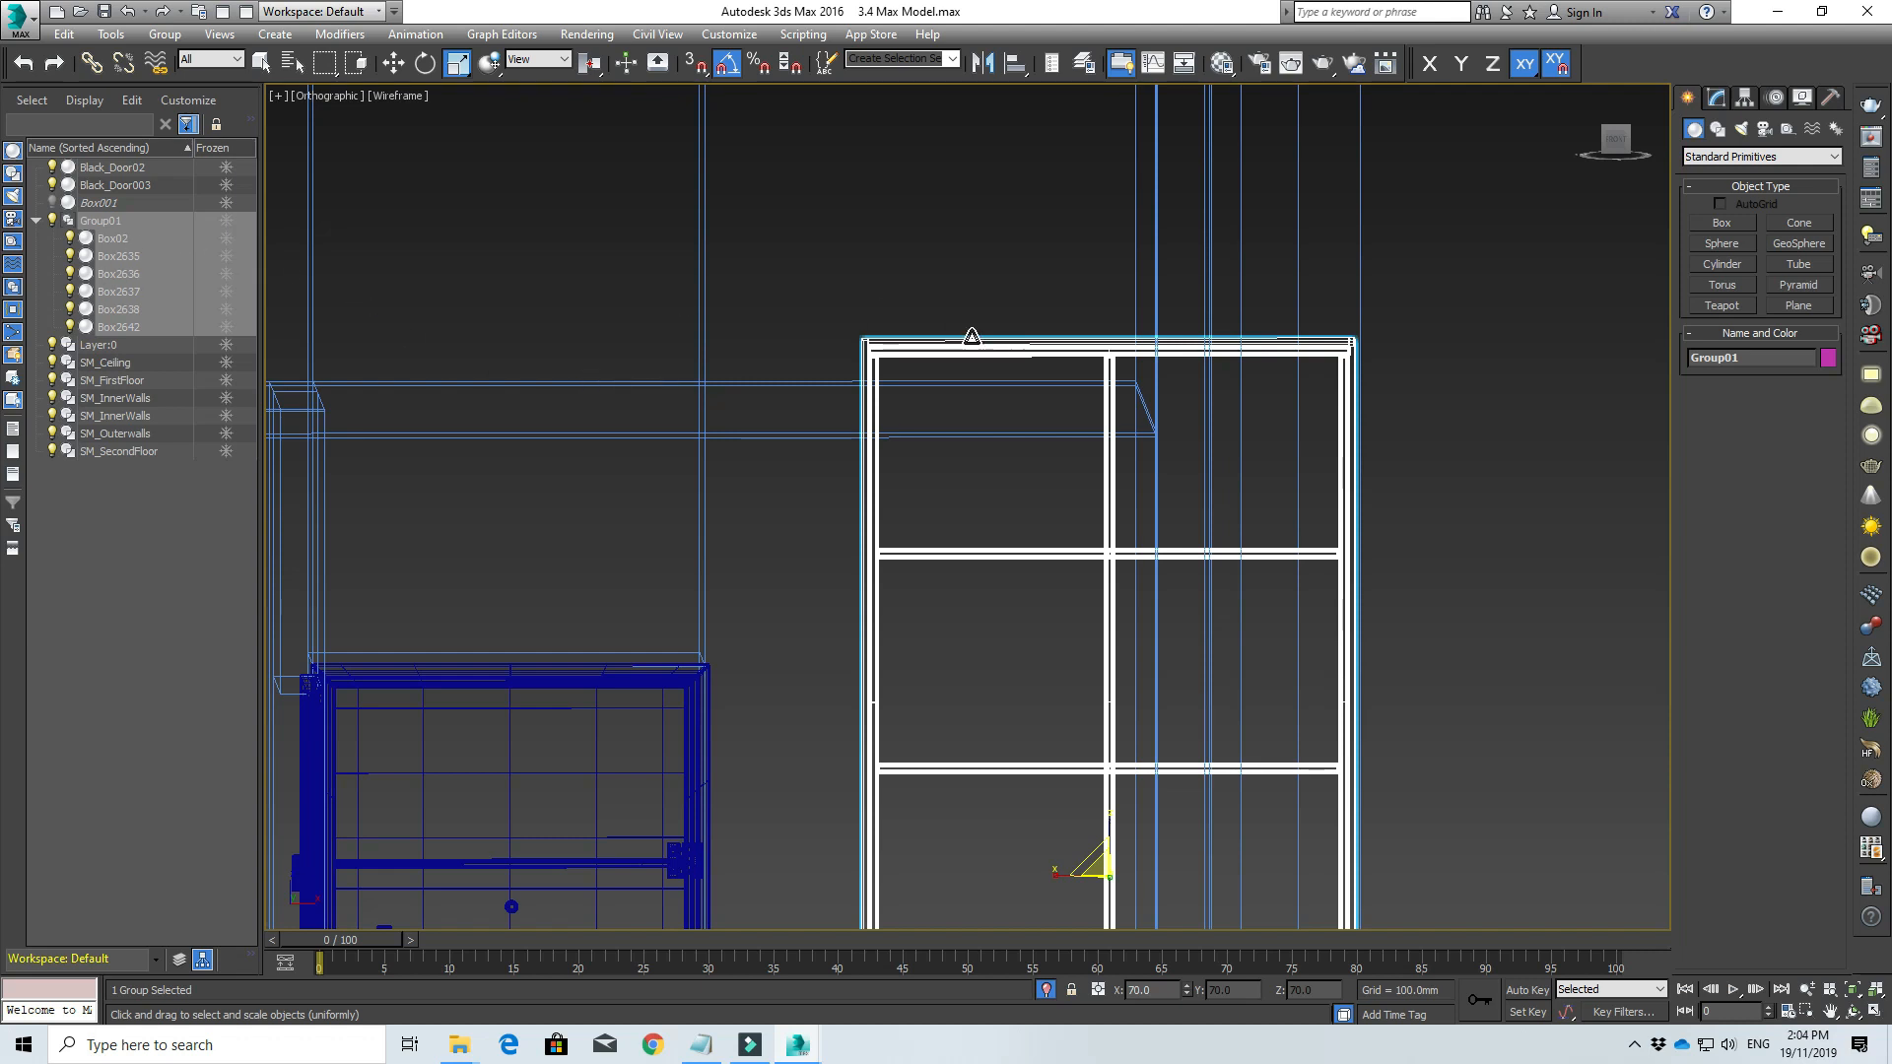
{"action": "scroll", "coordinate": [890, 338], "scroll_direction": "up", "scroll_amount": 3}
{"action": "scroll", "coordinate": [905, 361], "scroll_direction": "up", "scroll_amount": 2}
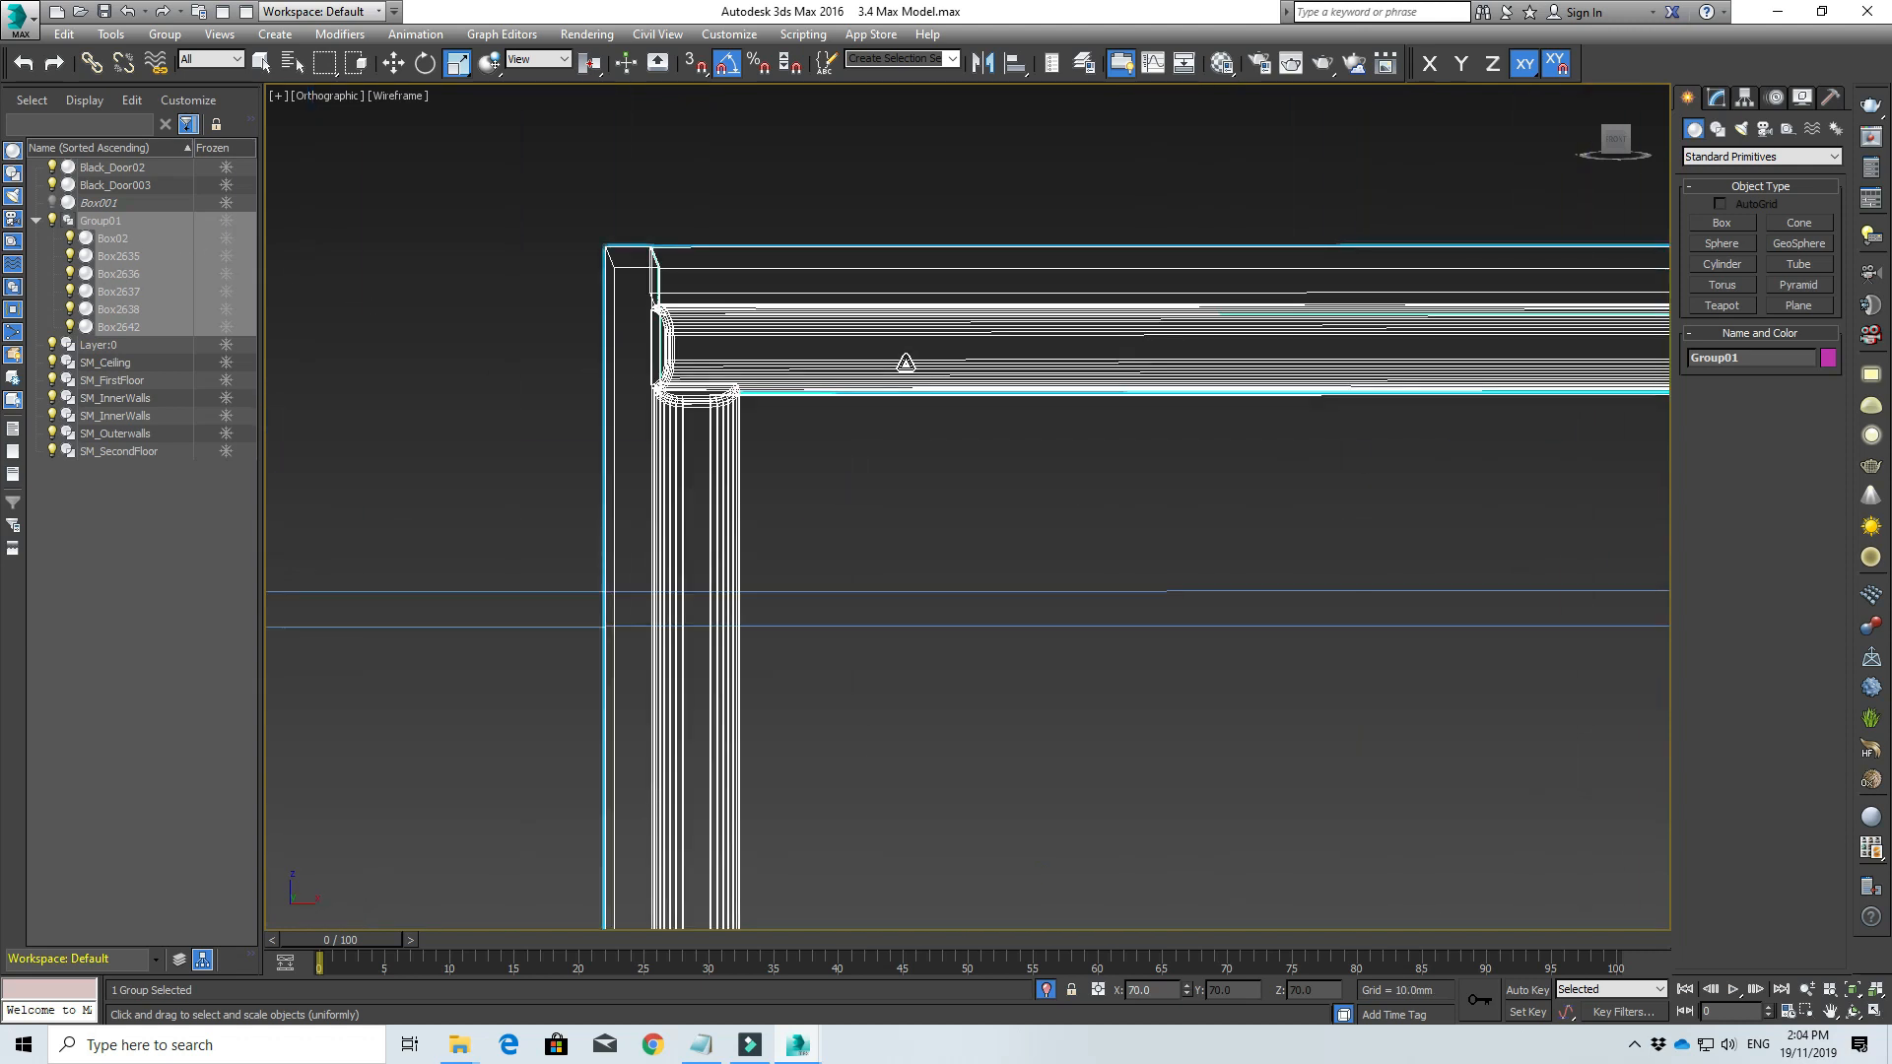
{"action": "scroll", "coordinate": [796, 362], "scroll_direction": "down", "scroll_amount": 4}
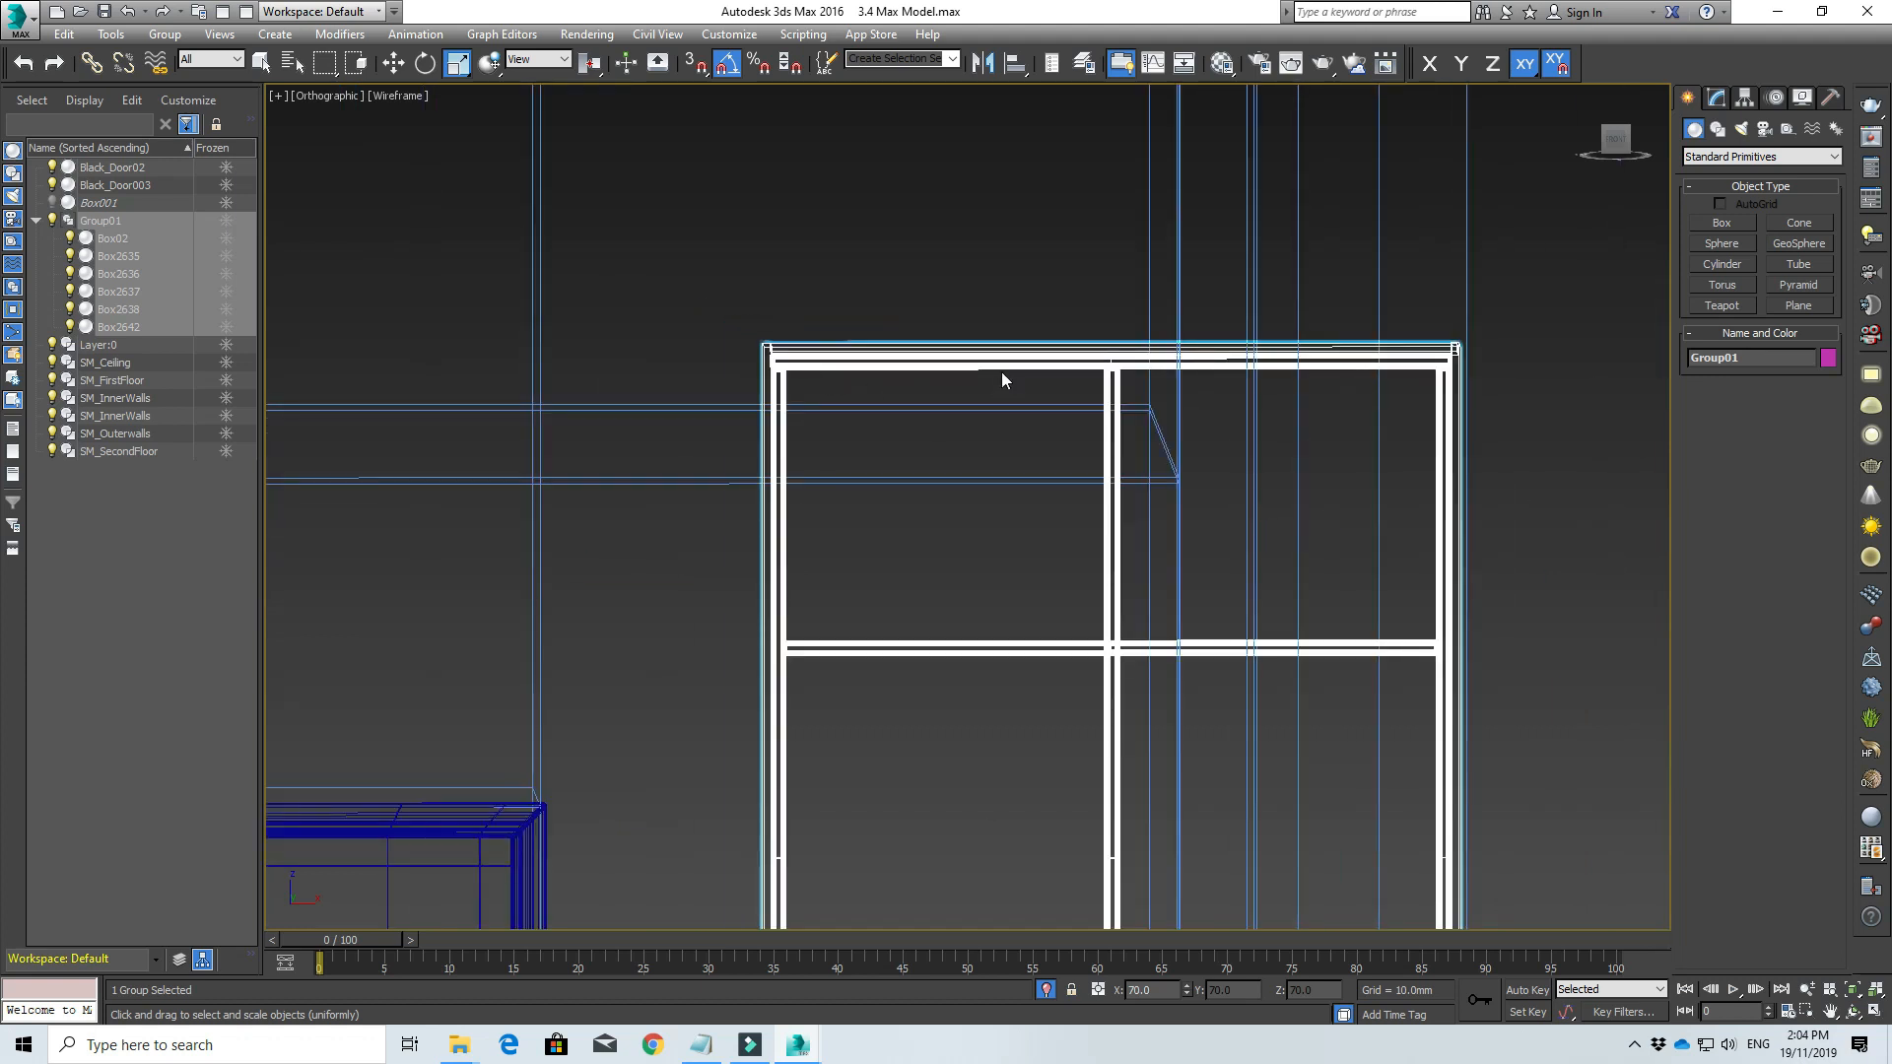
{"action": "scroll", "coordinate": [1001, 371], "scroll_direction": "down", "scroll_amount": 4}
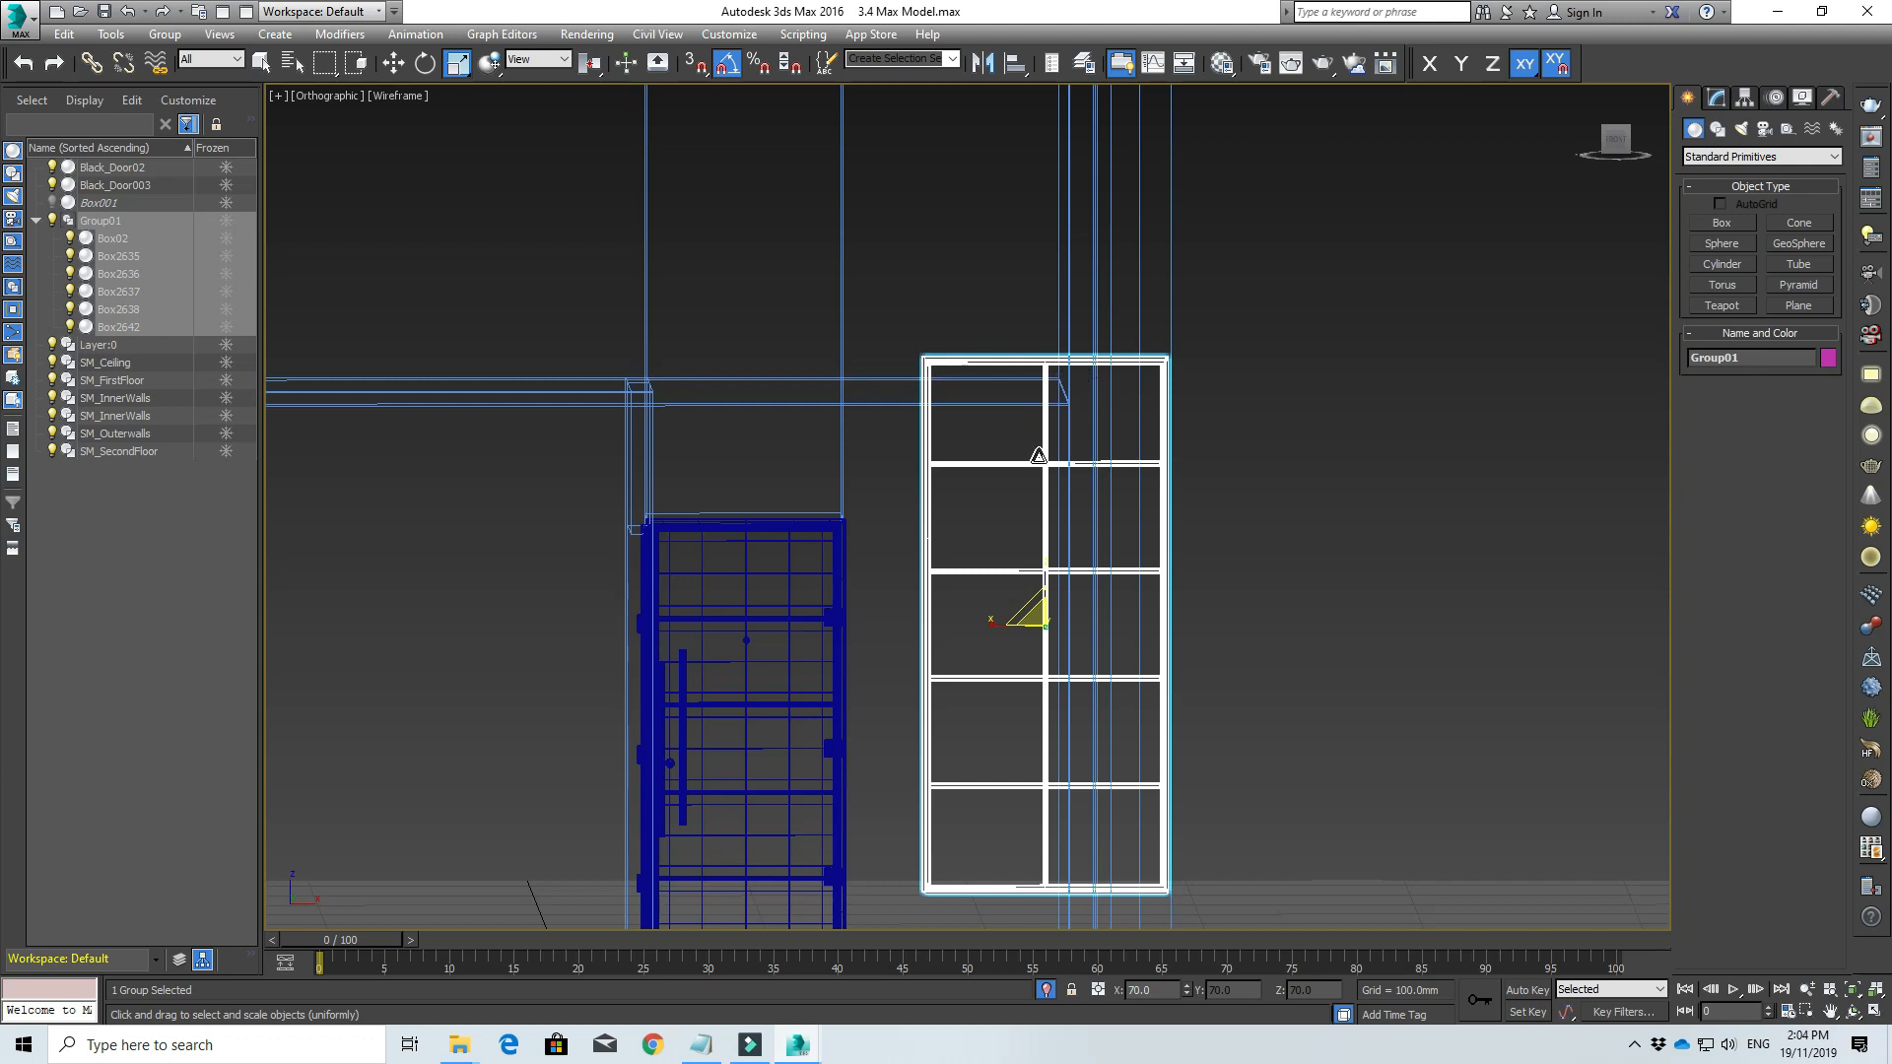
{"action": "scroll", "coordinate": [1038, 455], "scroll_direction": "down", "scroll_amount": 2}
Step: Move the window Group01 along X to the other side of the door, at about X -1503 mm
{"action": "key", "text": "w"}
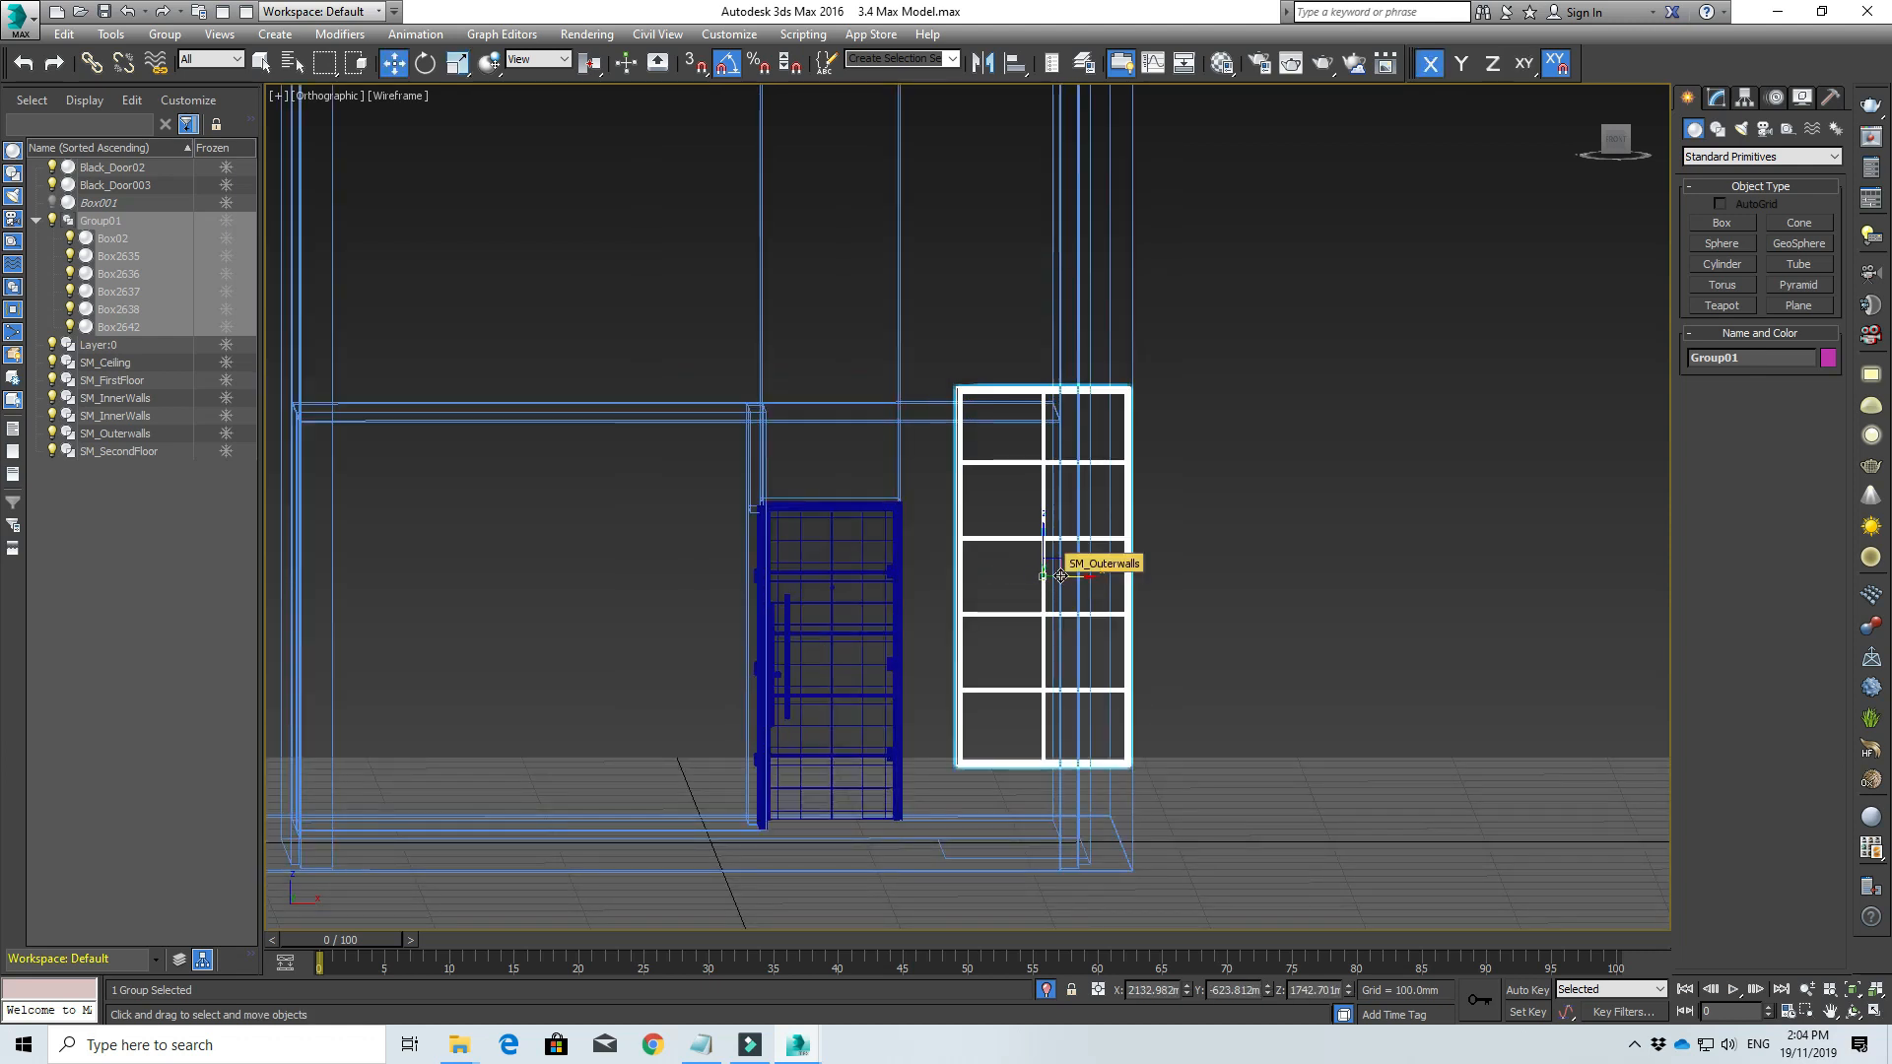
{"action": "scroll", "coordinate": [1060, 576], "scroll_direction": "down", "scroll_amount": 2}
{"action": "scroll", "coordinate": [1061, 577], "scroll_direction": "up", "scroll_amount": 4}
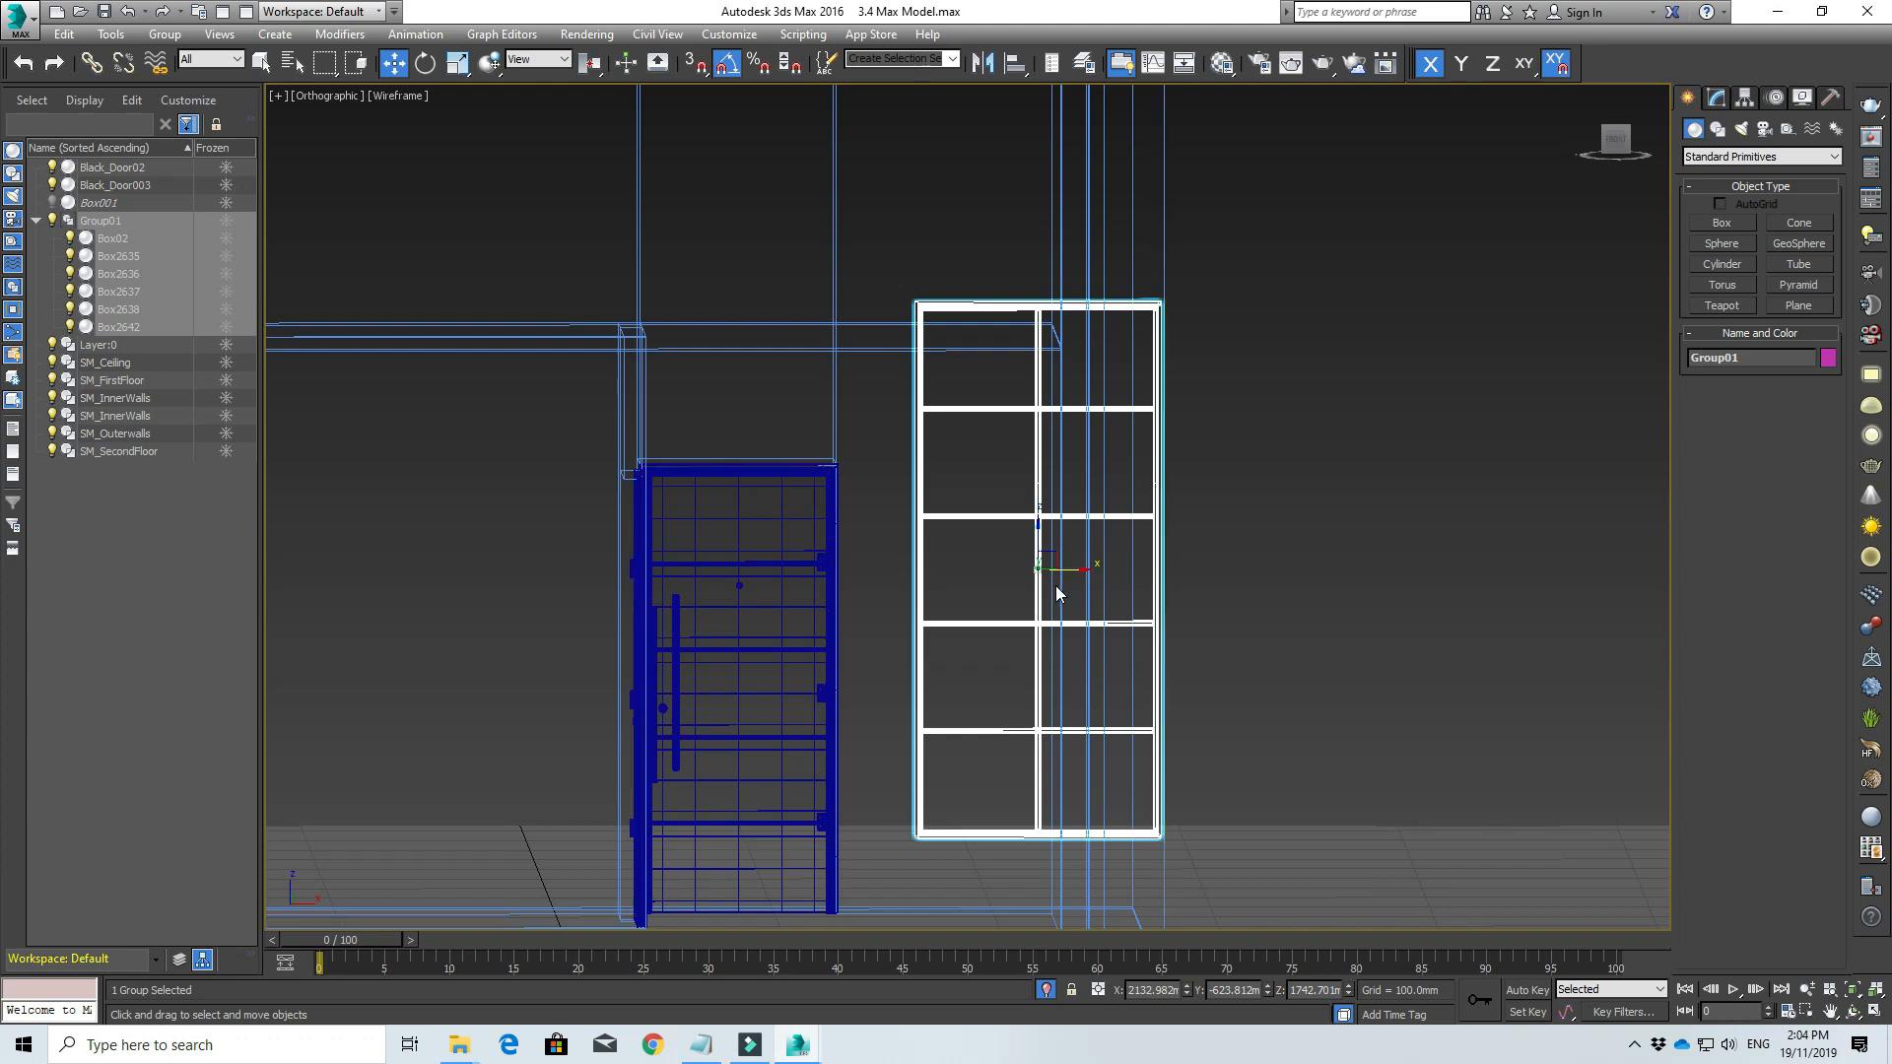
{"action": "scroll", "coordinate": [1055, 586], "scroll_direction": "up", "scroll_amount": 2}
{"action": "scroll", "coordinate": [1056, 585], "scroll_direction": "down", "scroll_amount": 5}
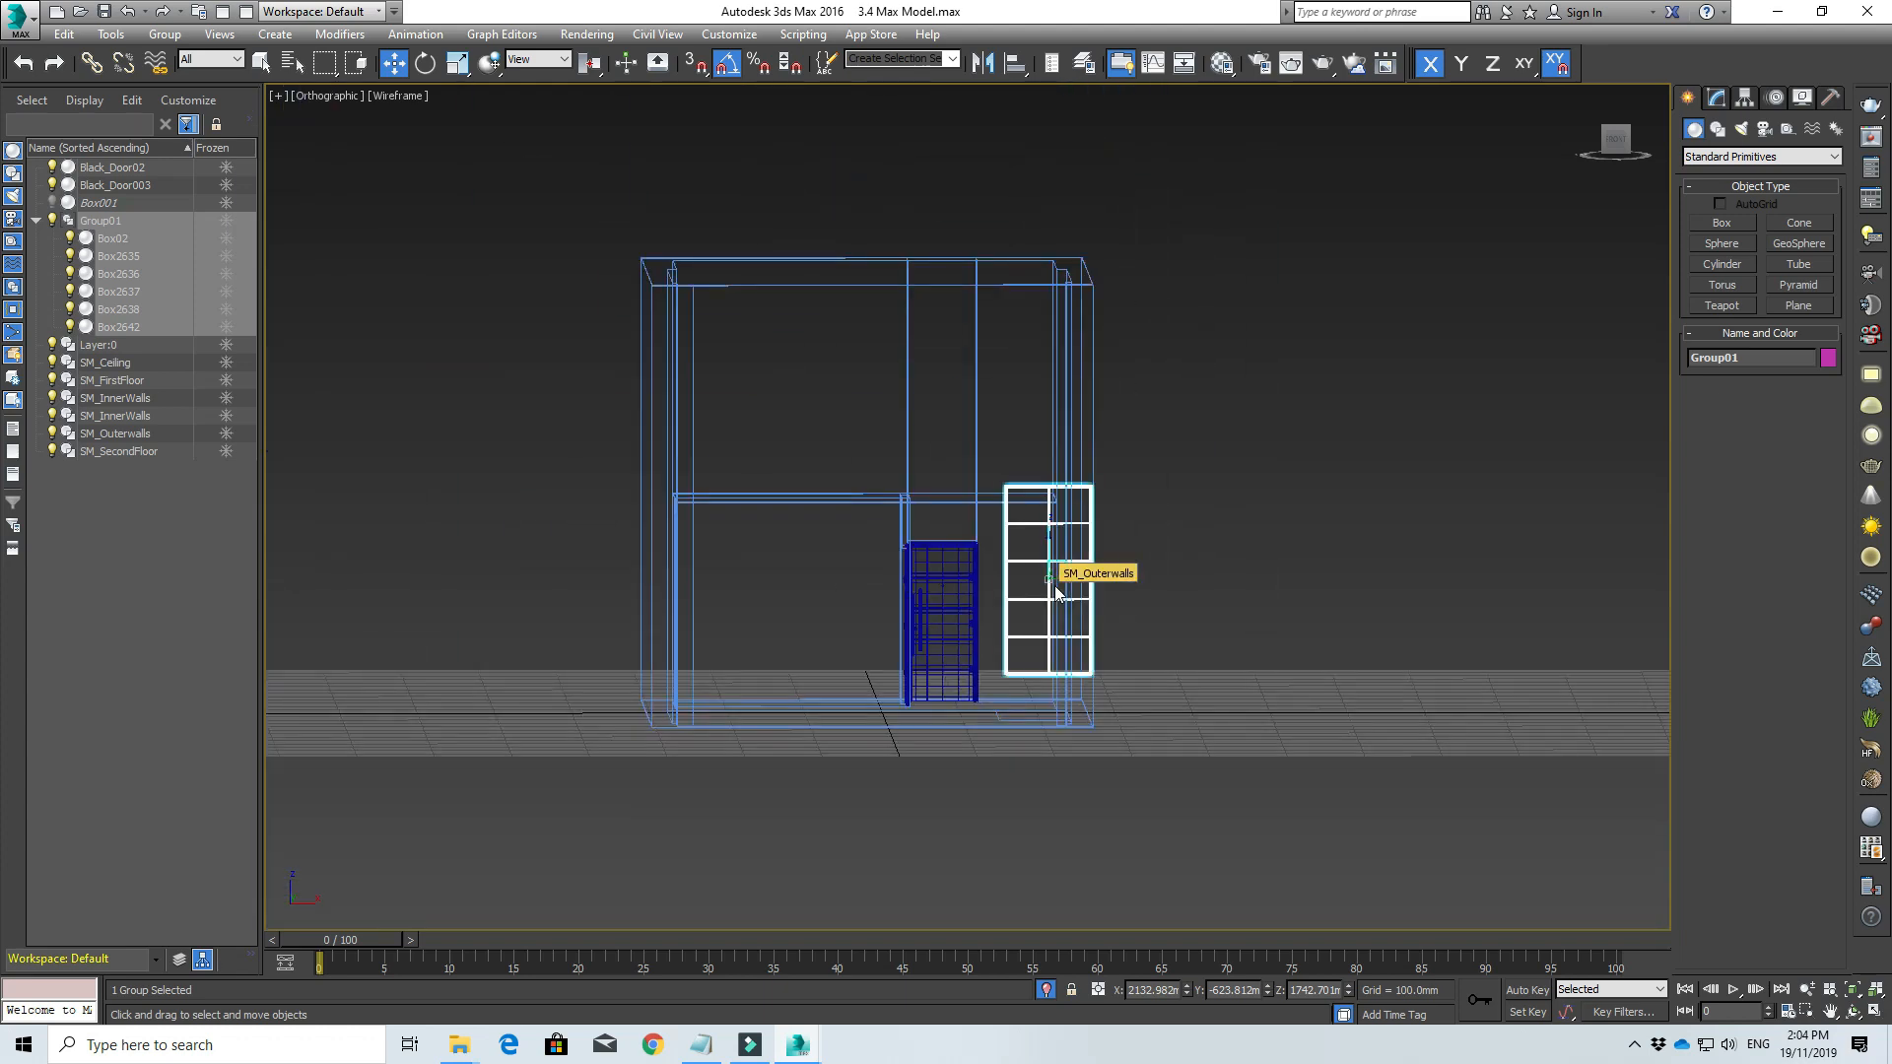
{"action": "scroll", "coordinate": [1055, 588], "scroll_direction": "up", "scroll_amount": 3}
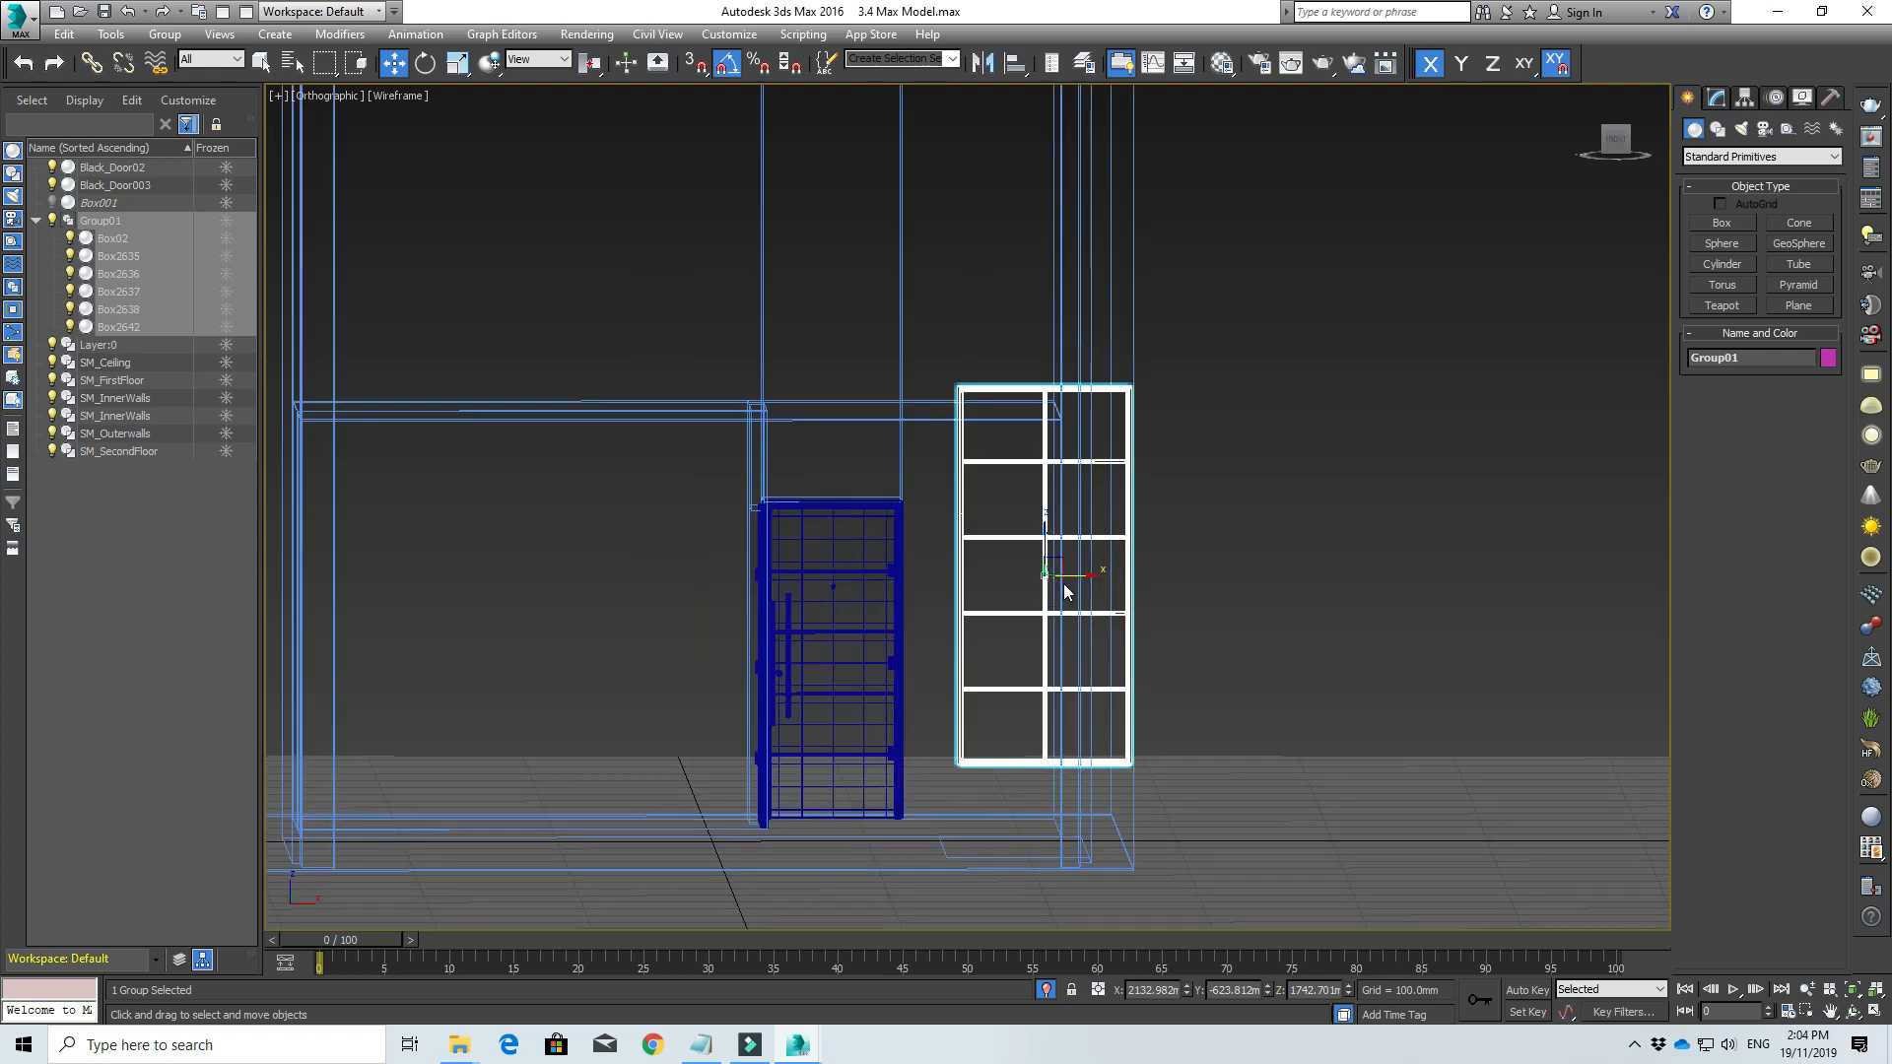
{"action": "scroll", "coordinate": [1064, 590], "scroll_direction": "up", "scroll_amount": 3}
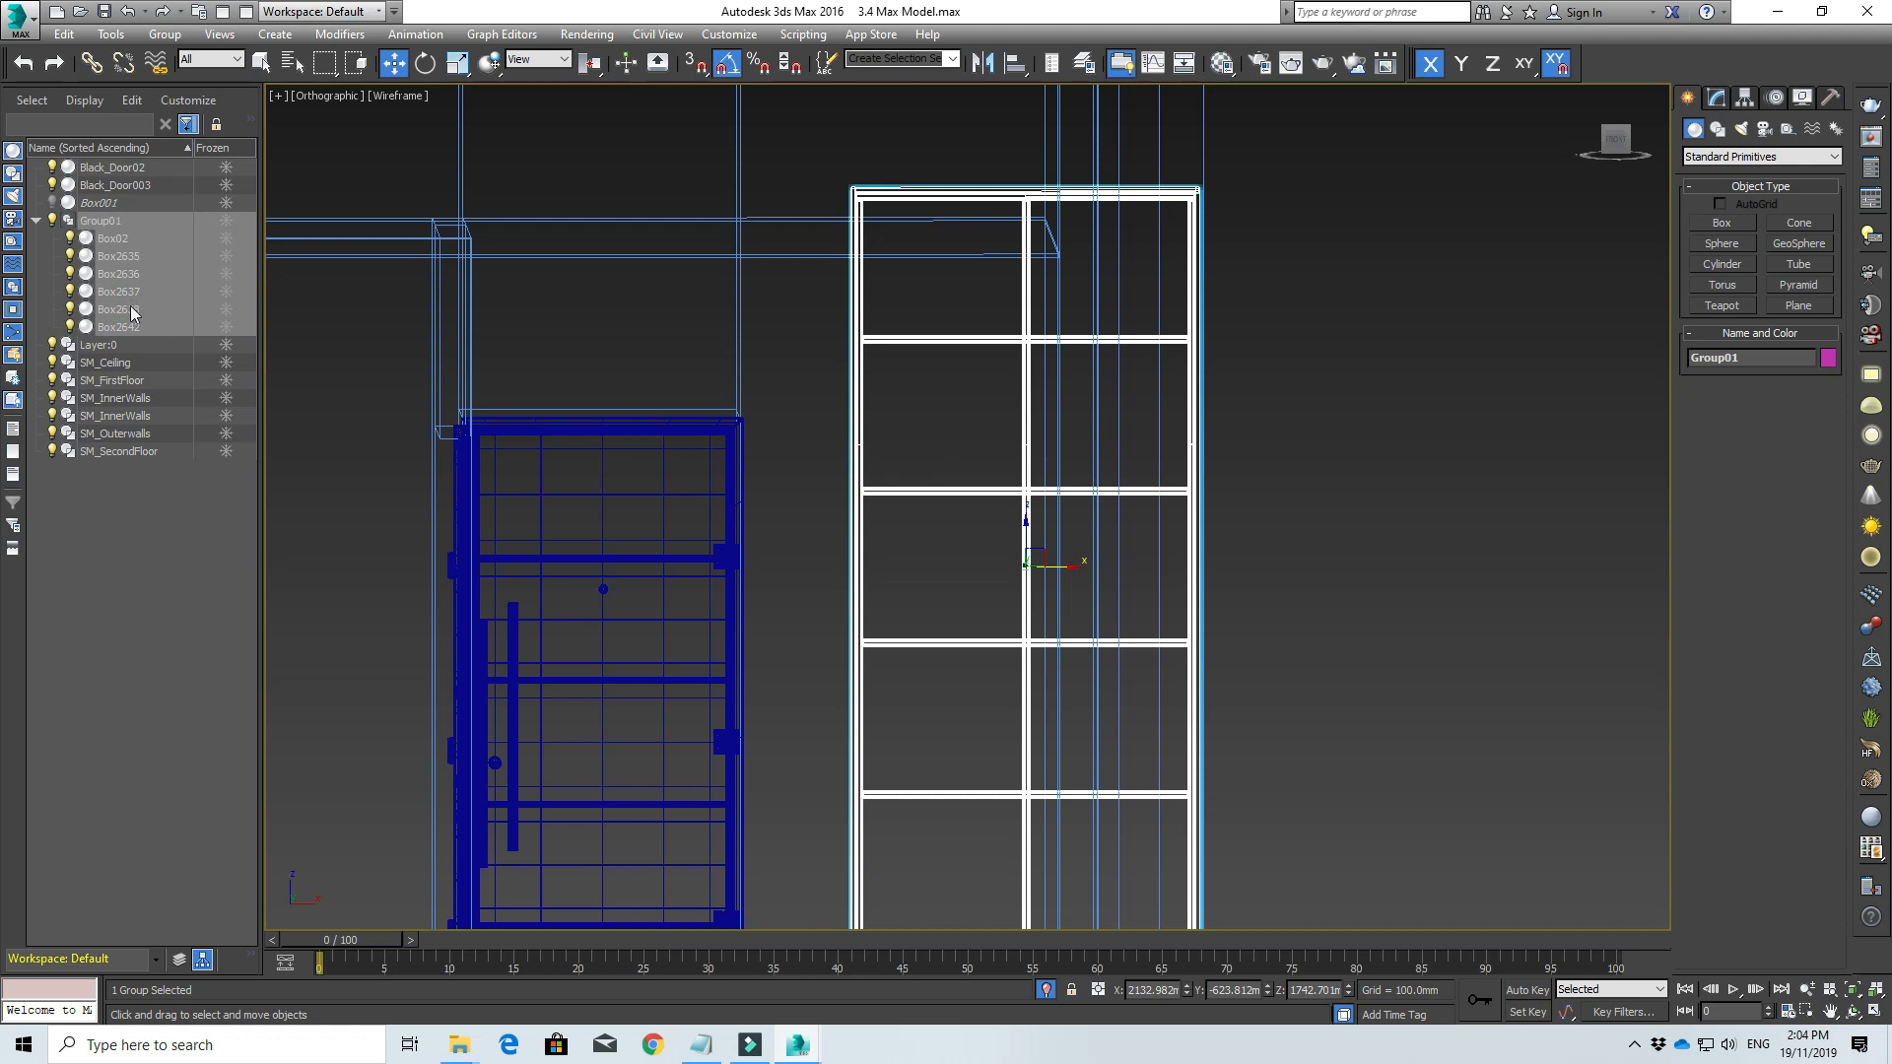
{"action": "scroll", "coordinate": [1080, 532], "scroll_direction": "down", "scroll_amount": 6}
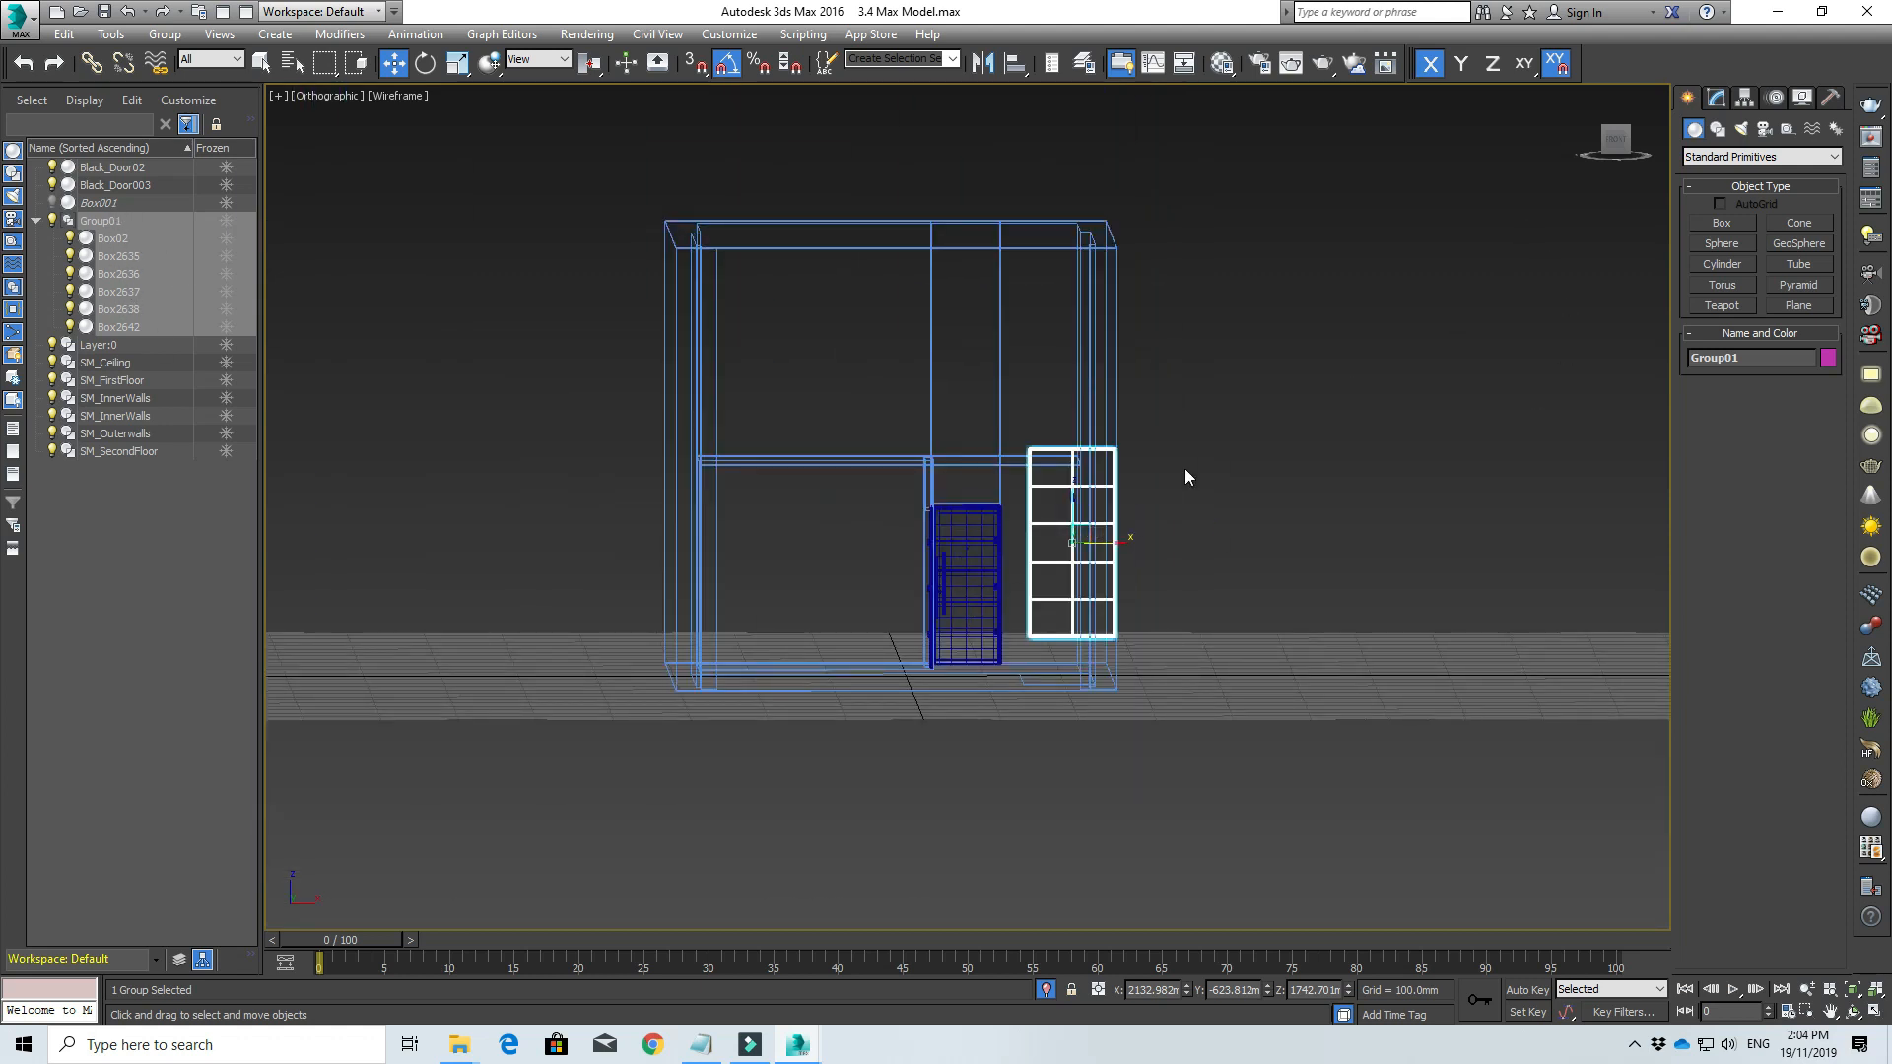
{"action": "scroll", "coordinate": [1089, 541], "scroll_direction": "up", "scroll_amount": 3}
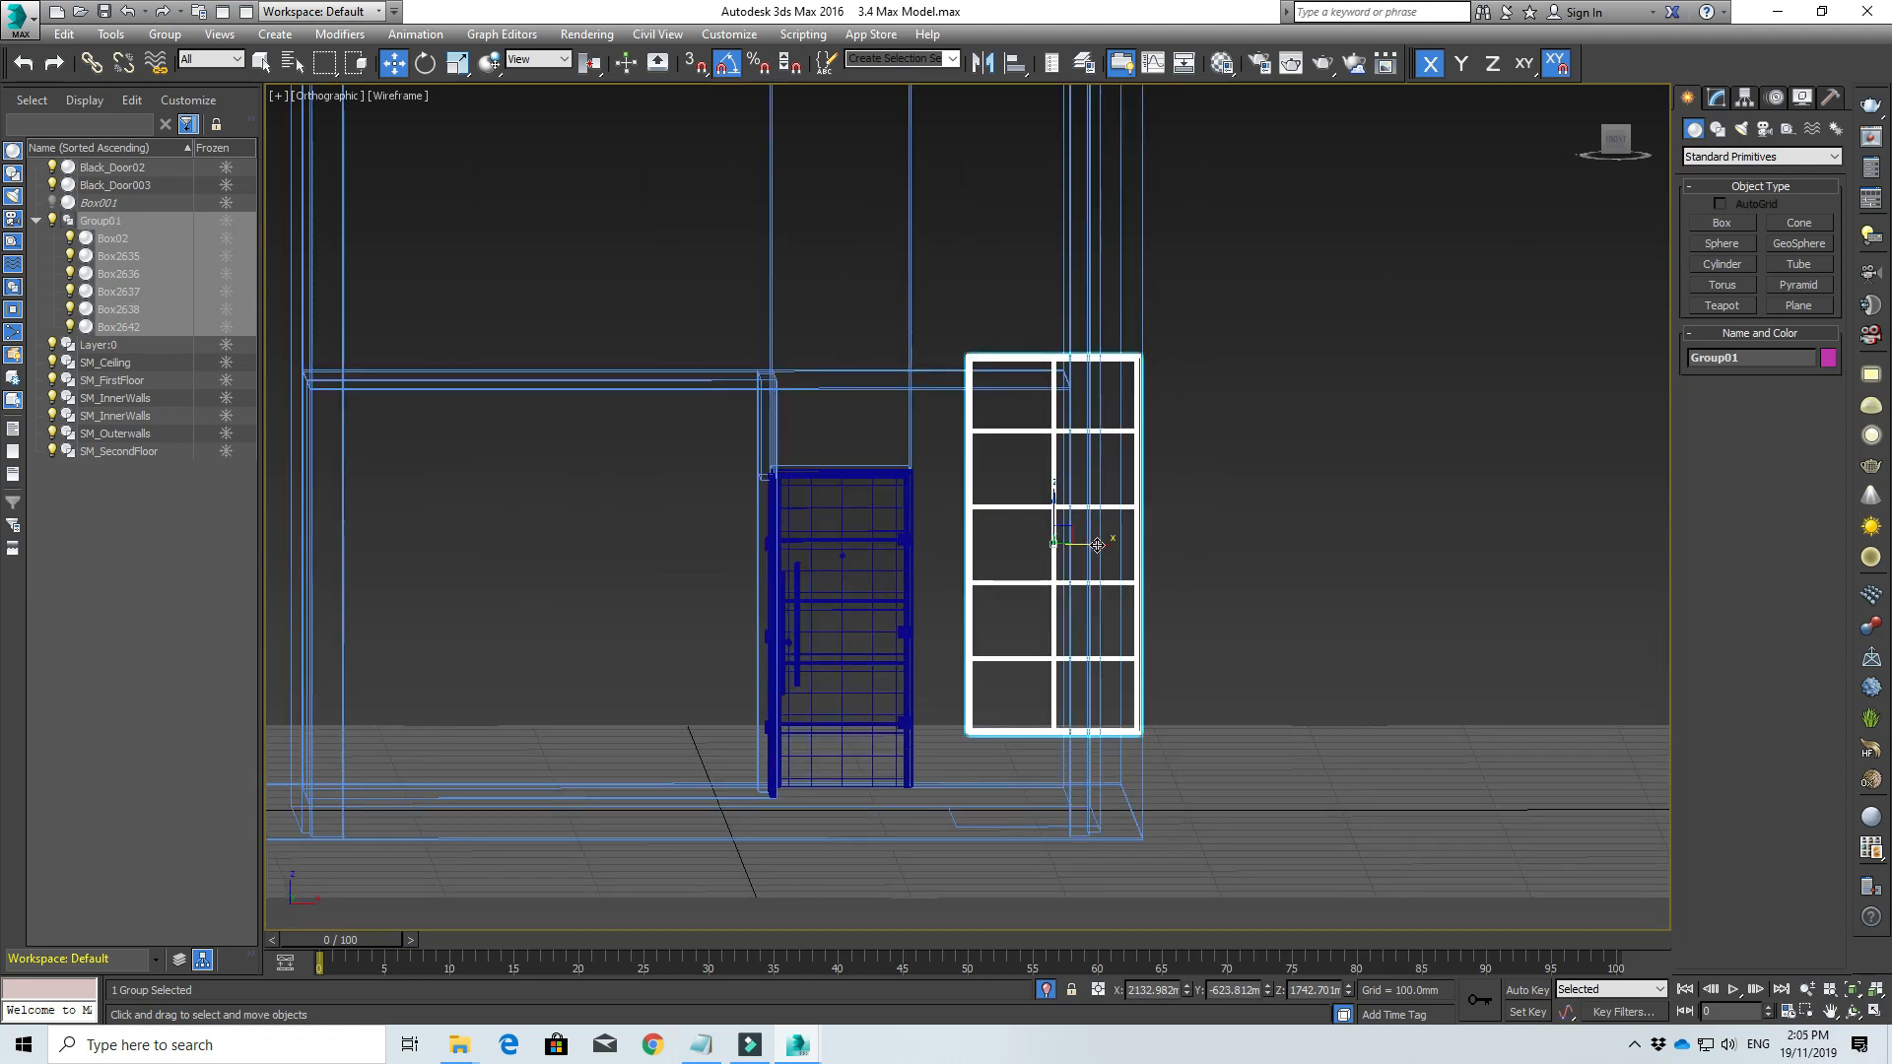
{"action": "left_click_drag", "start_coordinate": [1096, 544], "coordinate": [523, 541]}
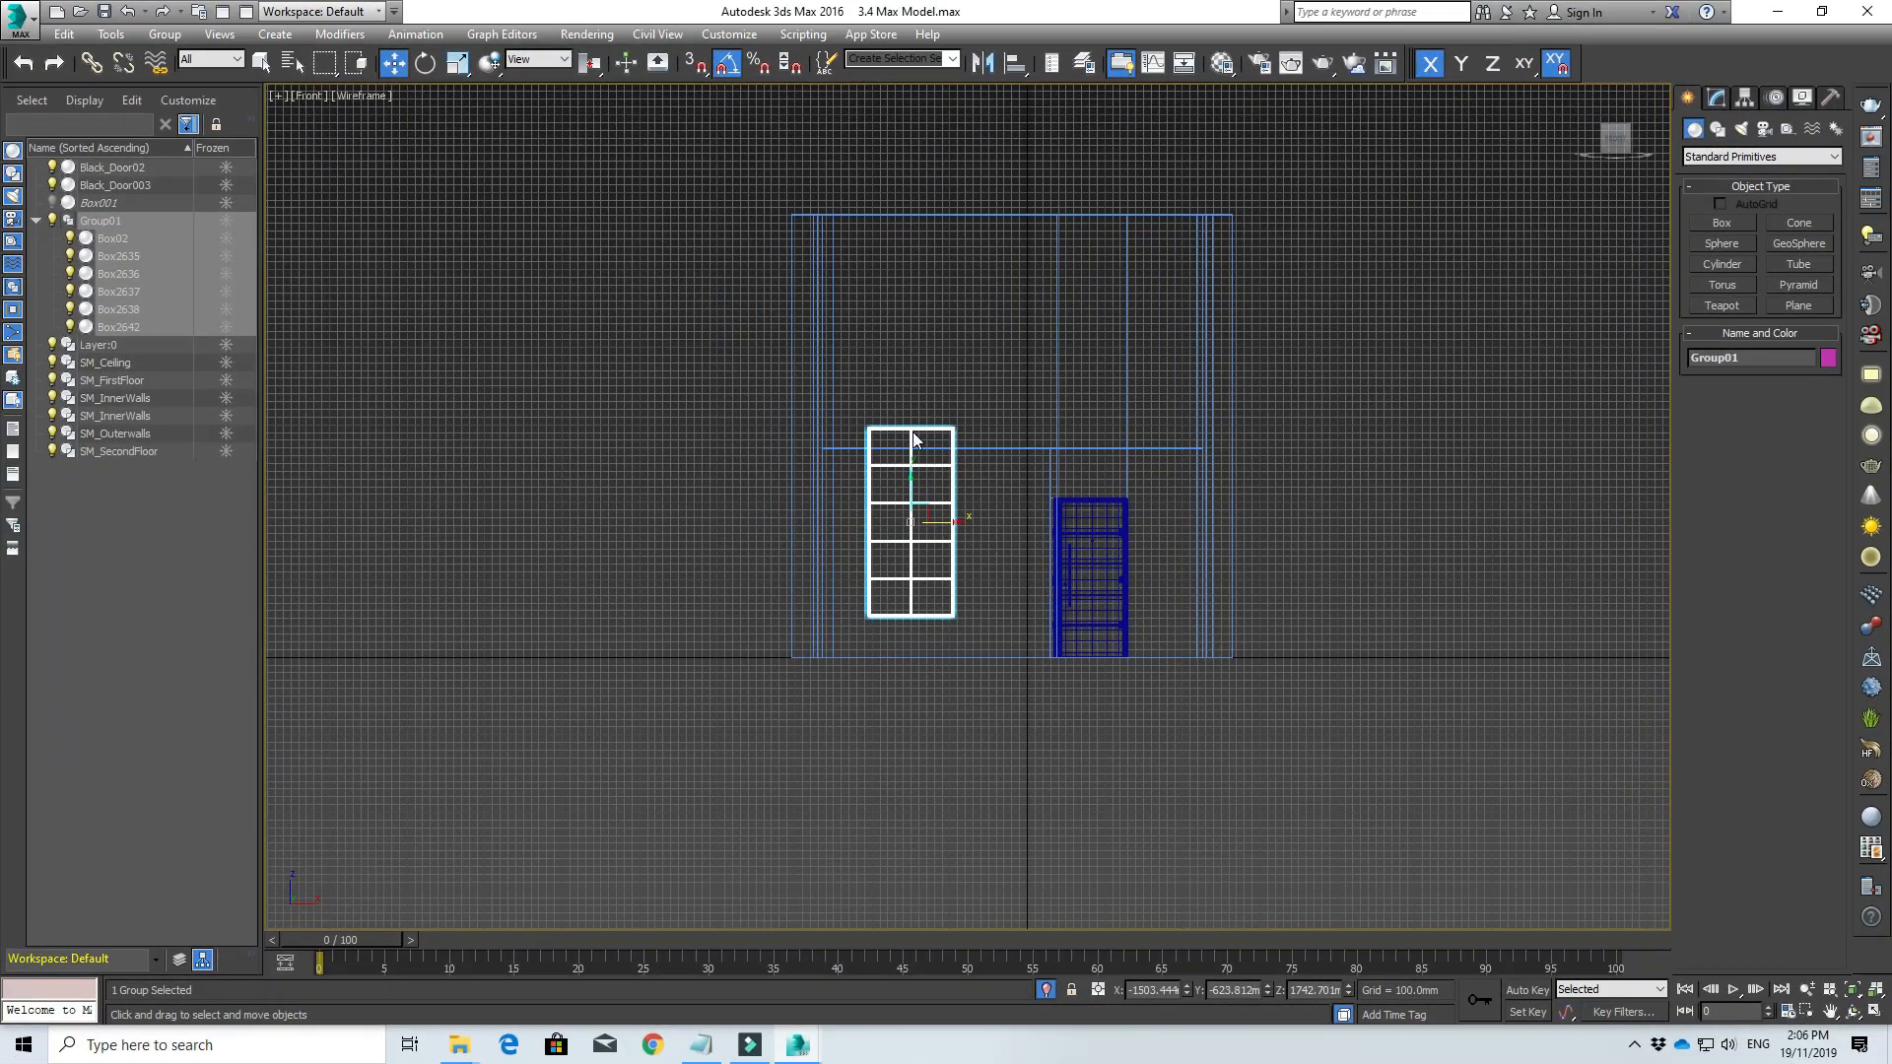
Step: Clone the window Group01 in the front view and raise the clone above it, to about Z 4311 mm
{"action": "right_click", "coordinate": [912, 431]}
{"action": "left_click", "coordinate": [943, 544]}
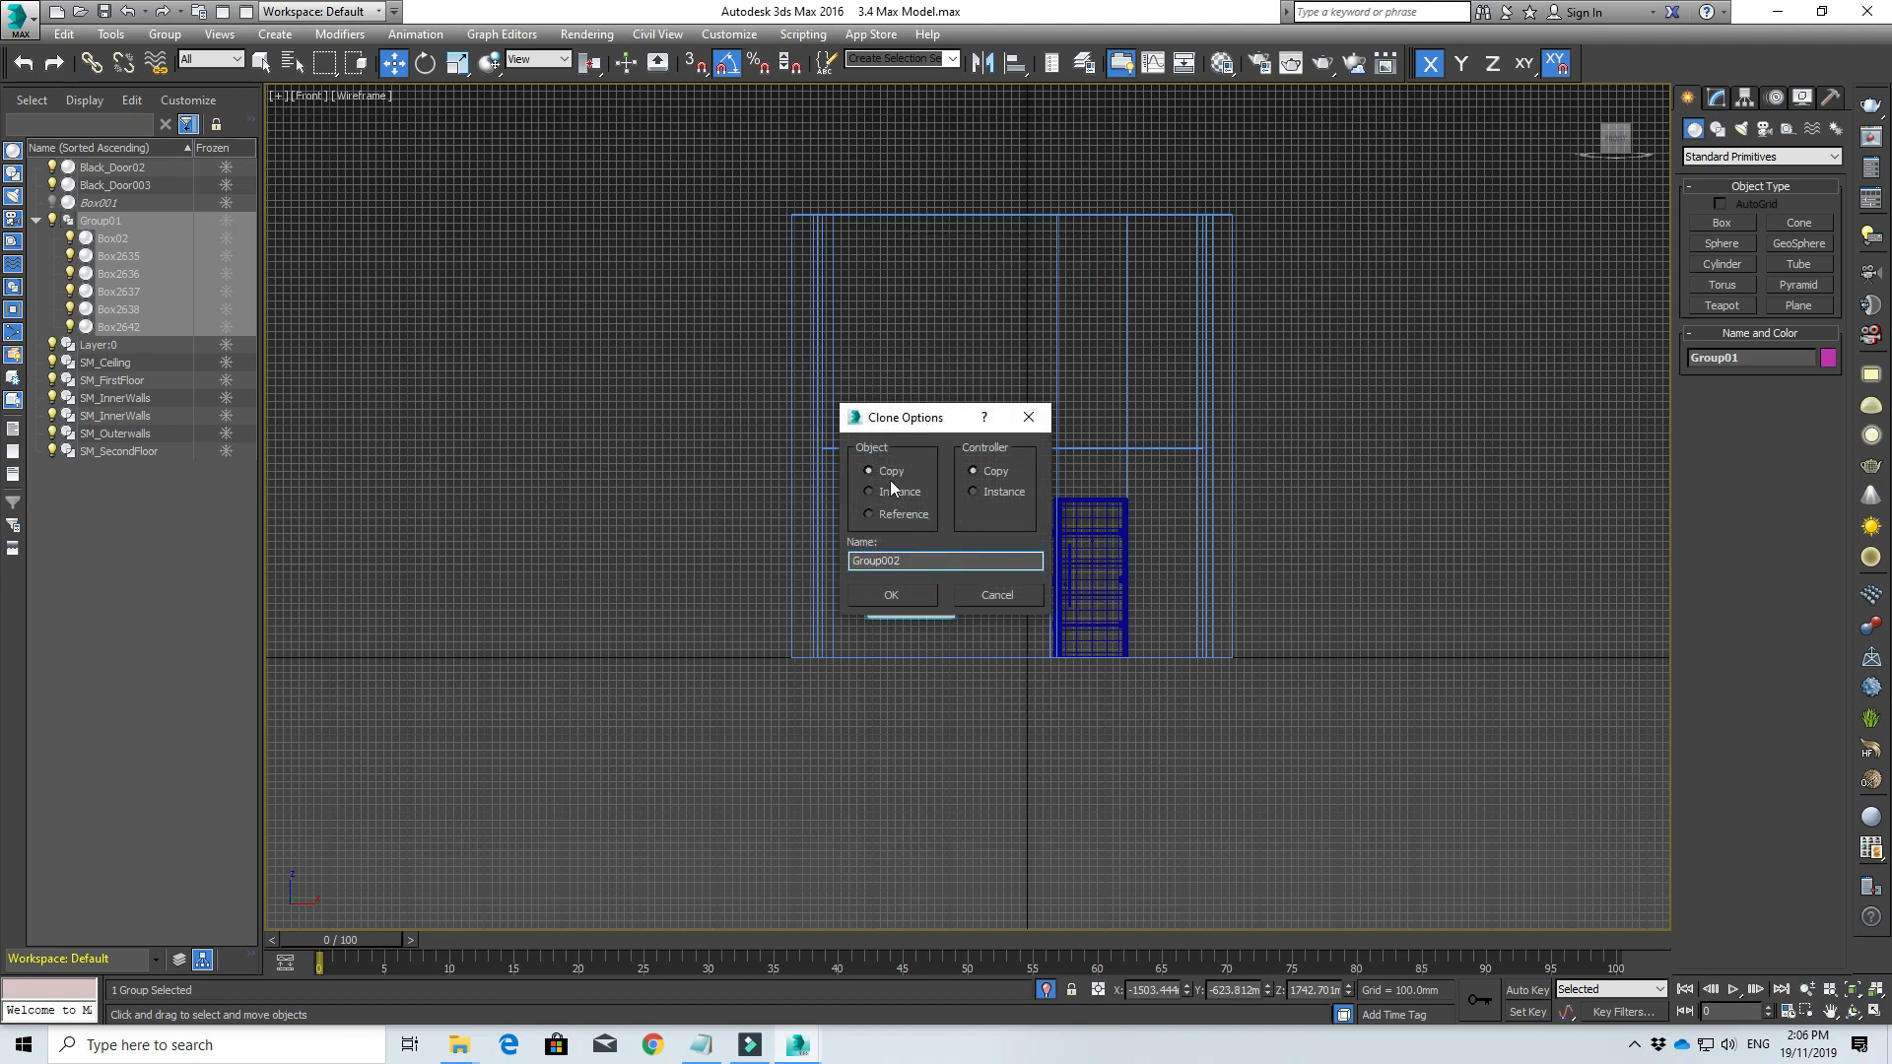
{"action": "left_click", "coordinate": [891, 594]}
{"action": "scroll", "coordinate": [914, 522], "scroll_direction": "up", "scroll_amount": 4}
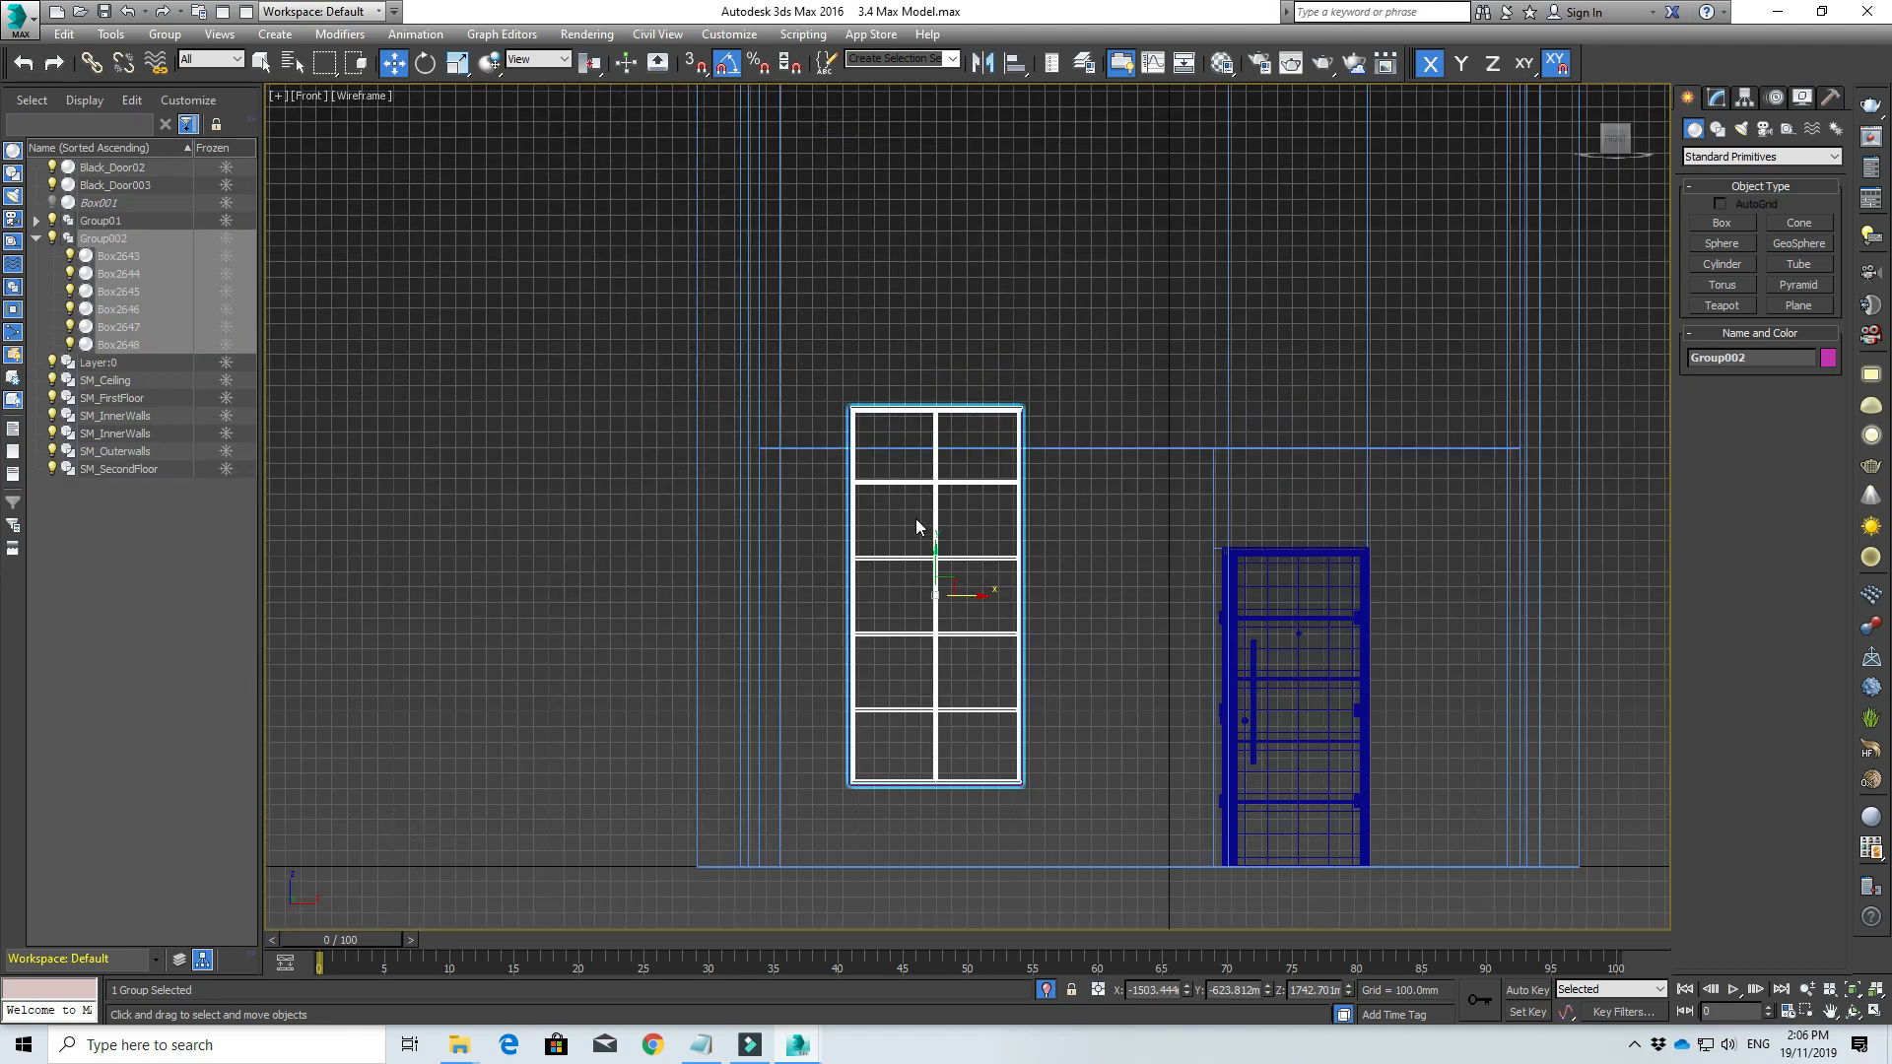
{"action": "mouse_move", "coordinate": [932, 548]}
{"action": "left_mouse_down"}
{"action": "mouse_move", "coordinate": [914, 385]}
{"action": "mouse_move", "coordinate": [963, 500]}
{"action": "mouse_move", "coordinate": [939, 367]}
{"action": "mouse_move", "coordinate": [941, 149]}
{"action": "left_mouse_up"}
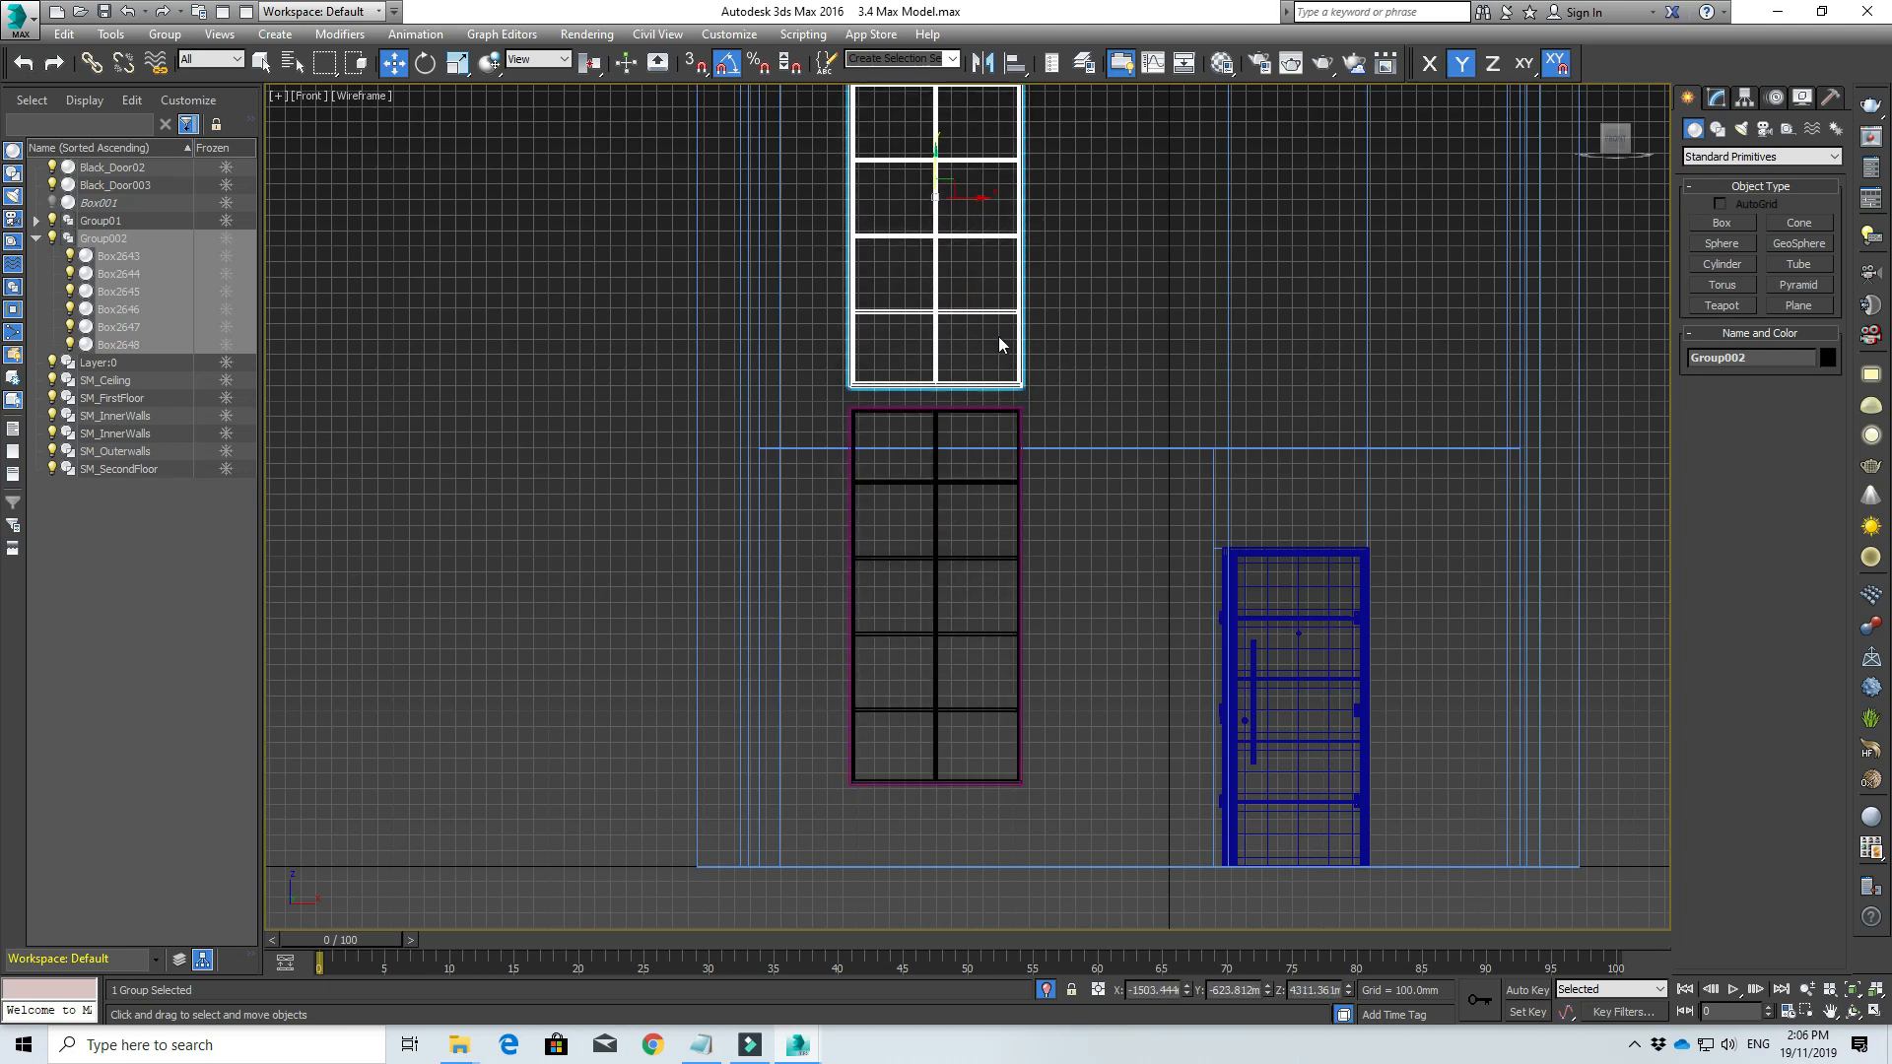
Step: Turn on 3D snapping to edges and lower the cloned window onto the lower window's top frame, at about Z 4192 mm
{"action": "scroll", "coordinate": [1012, 378], "scroll_direction": "down", "scroll_amount": 2}
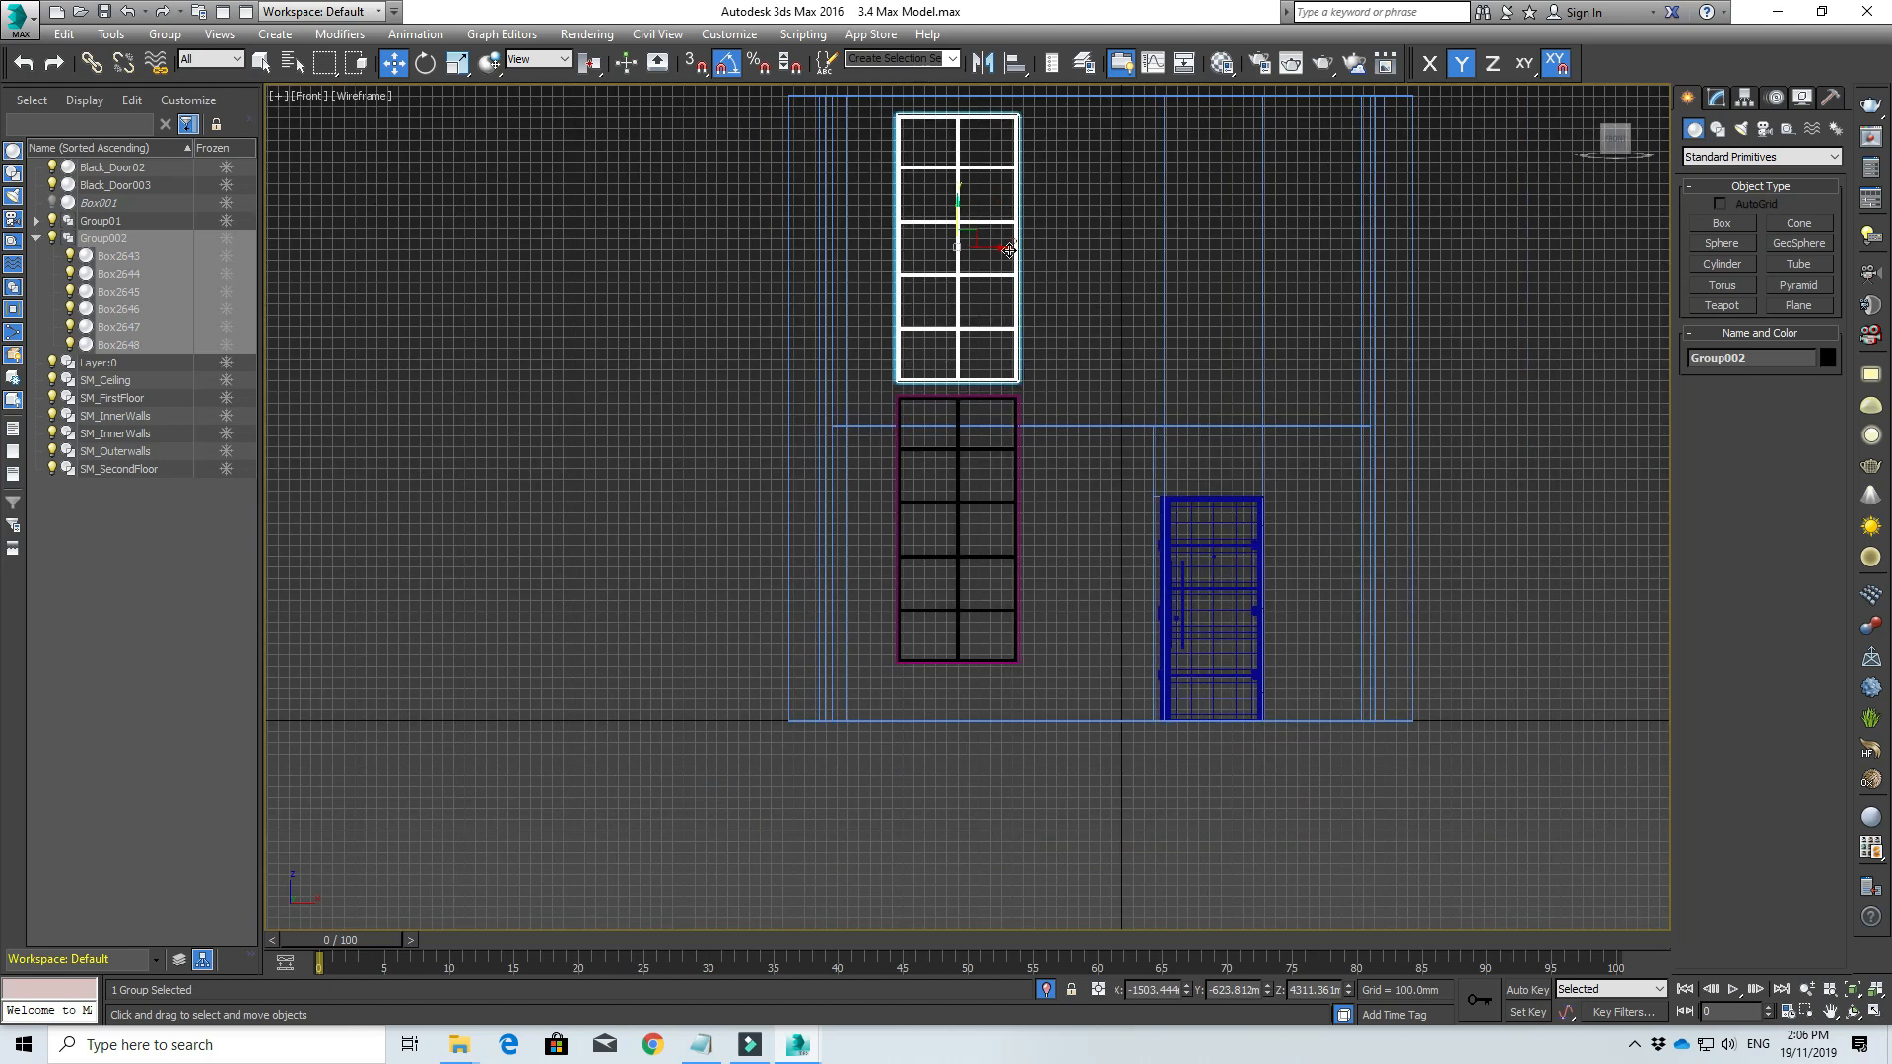
{"action": "scroll", "coordinate": [920, 325], "scroll_direction": "up", "scroll_amount": 3}
{"action": "left_click", "coordinate": [695, 62]}
{"action": "right_click", "coordinate": [695, 62]}
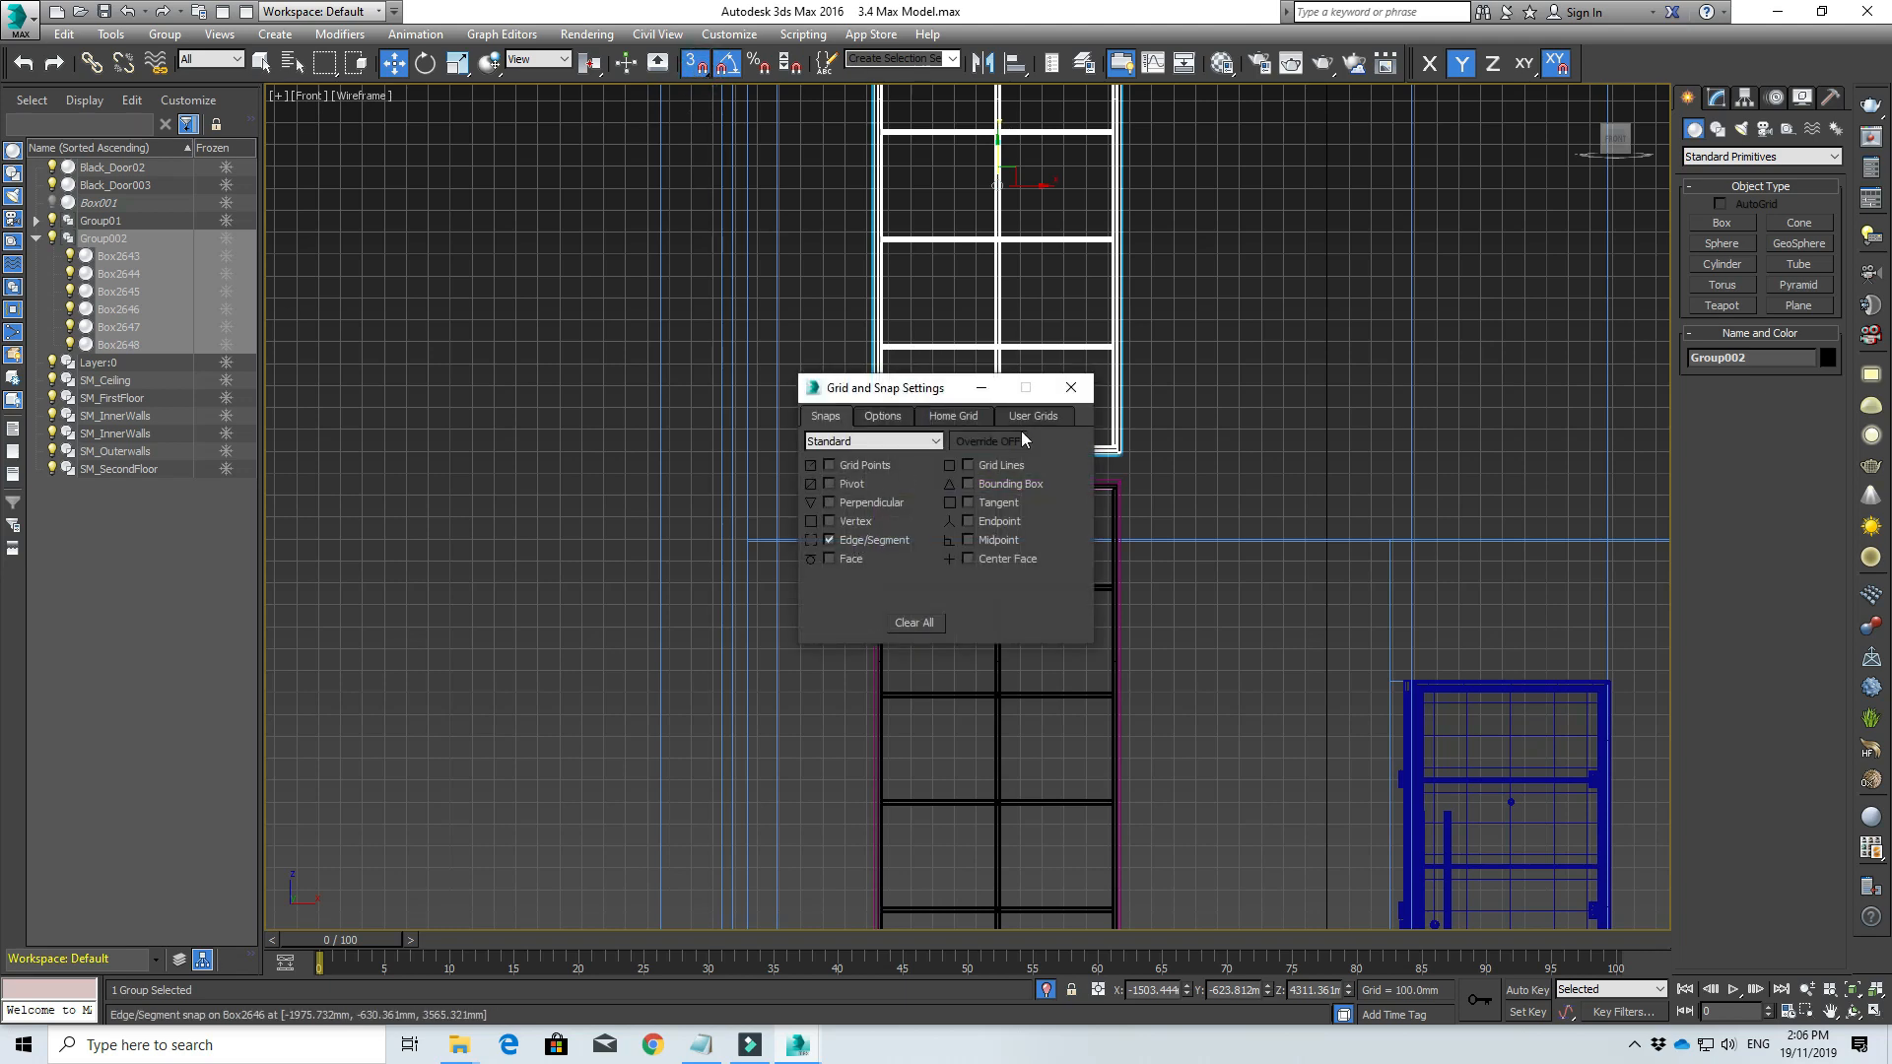
{"action": "left_click", "coordinate": [1070, 387]}
{"action": "scroll", "coordinate": [898, 493], "scroll_direction": "up", "scroll_amount": 3}
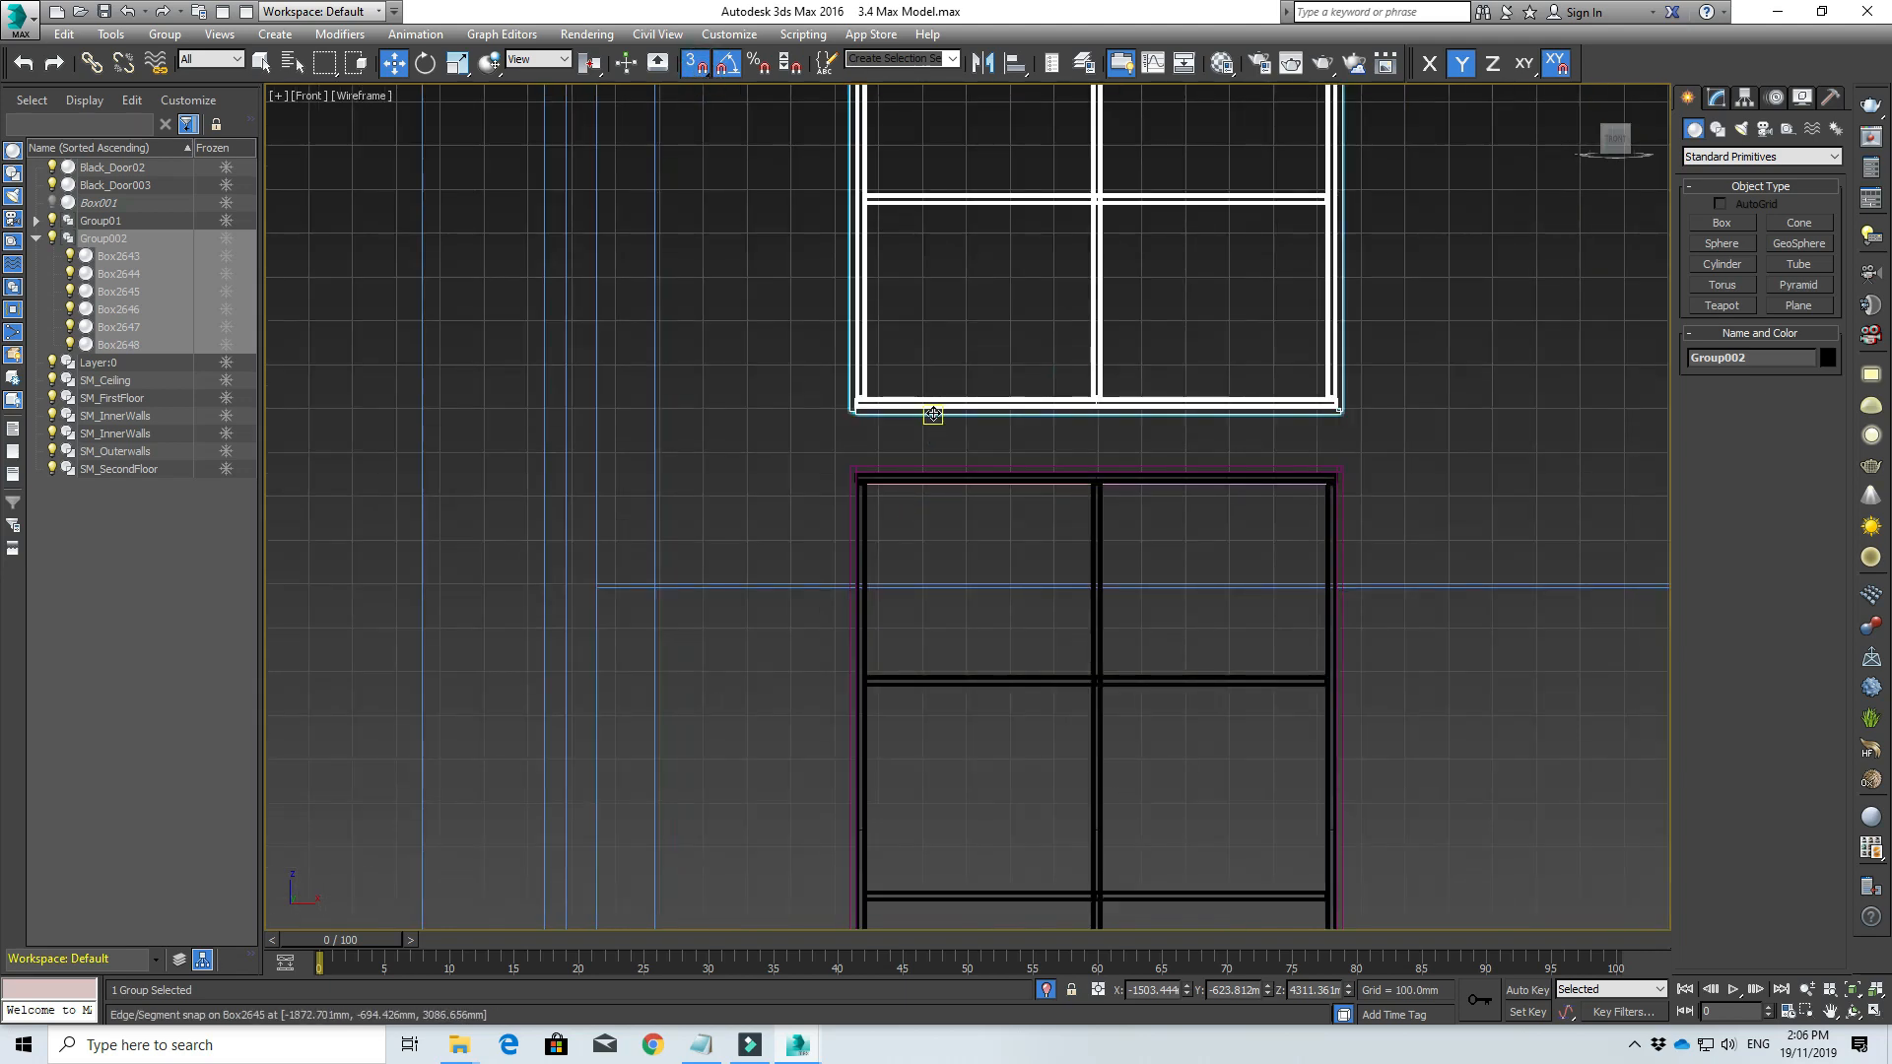
{"action": "left_click_drag", "start_coordinate": [933, 414], "coordinate": [929, 456]}
{"action": "scroll", "coordinate": [891, 468], "scroll_direction": "up", "scroll_amount": 4}
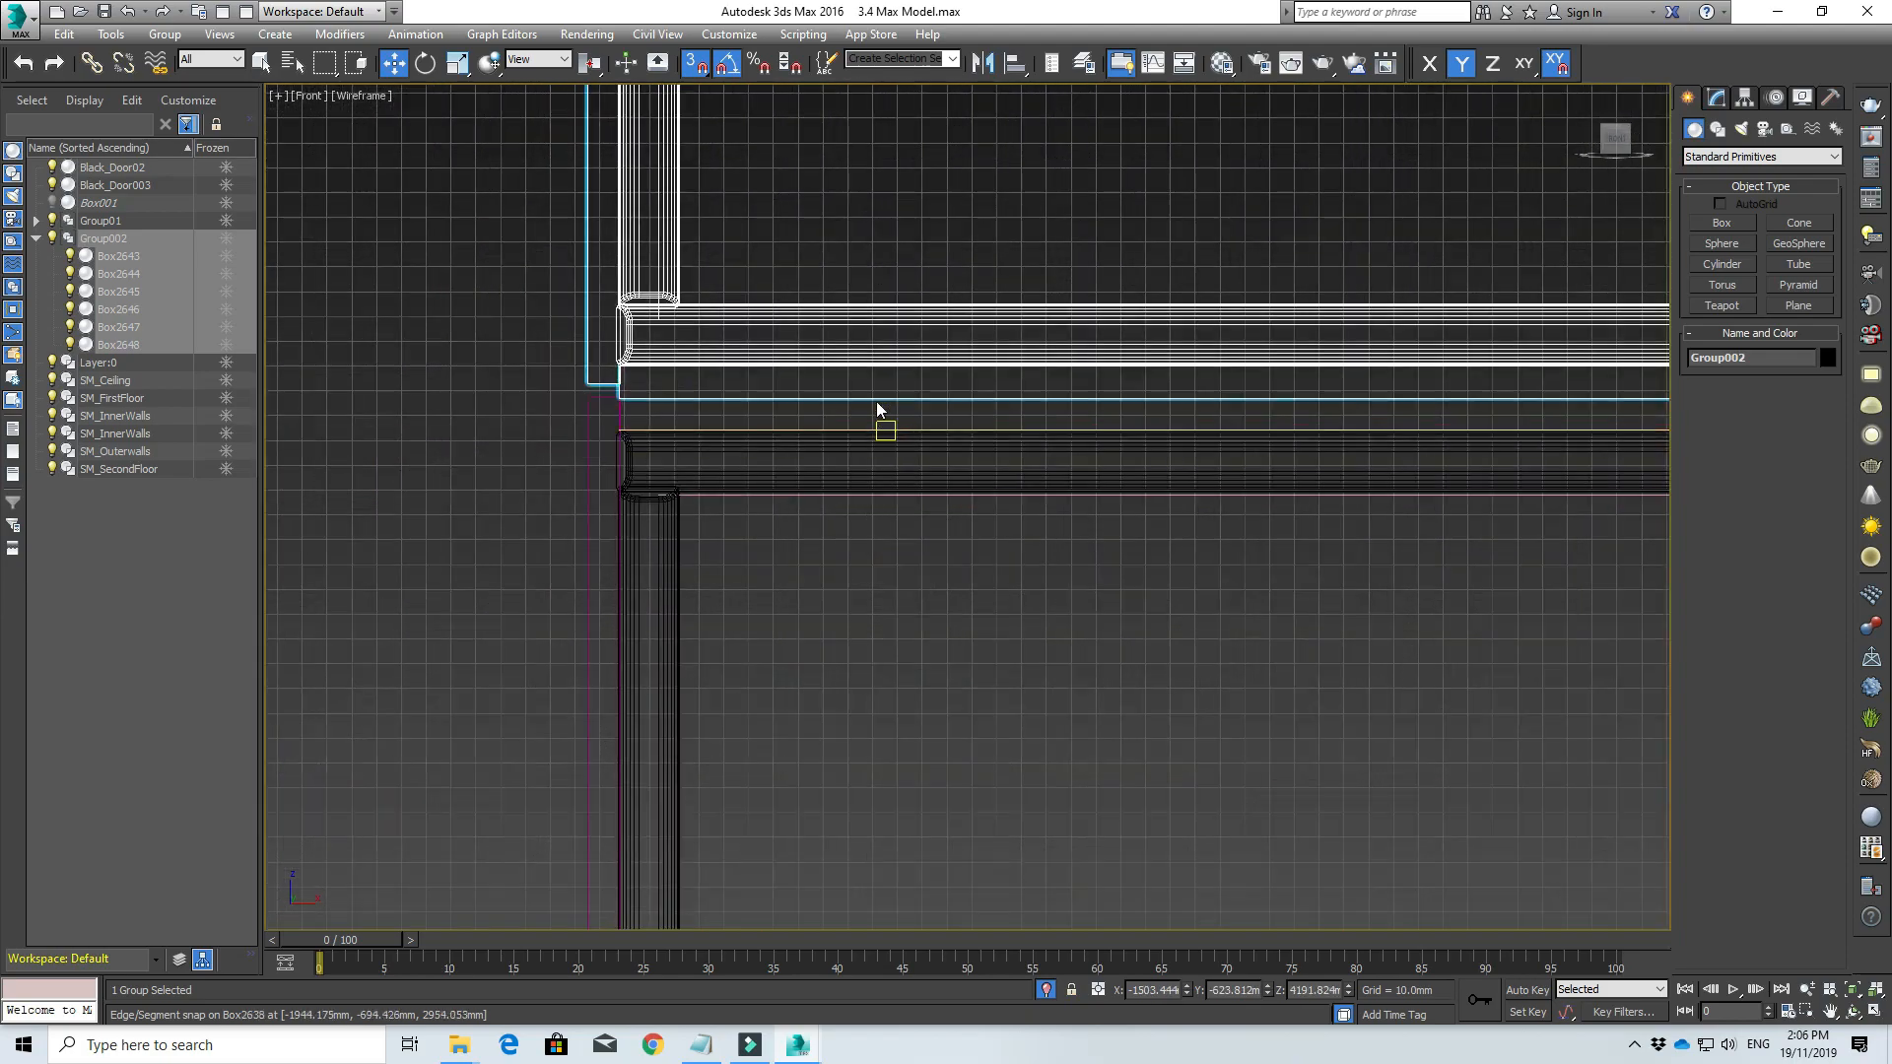
{"action": "scroll", "coordinate": [1335, 429], "scroll_direction": "down", "scroll_amount": 4}
Step: Select both stacked windows, Group01 and Group002, and clone them as instances
{"action": "middle_click_drag", "start_coordinate": [1388, 413], "coordinate": [970, 464]}
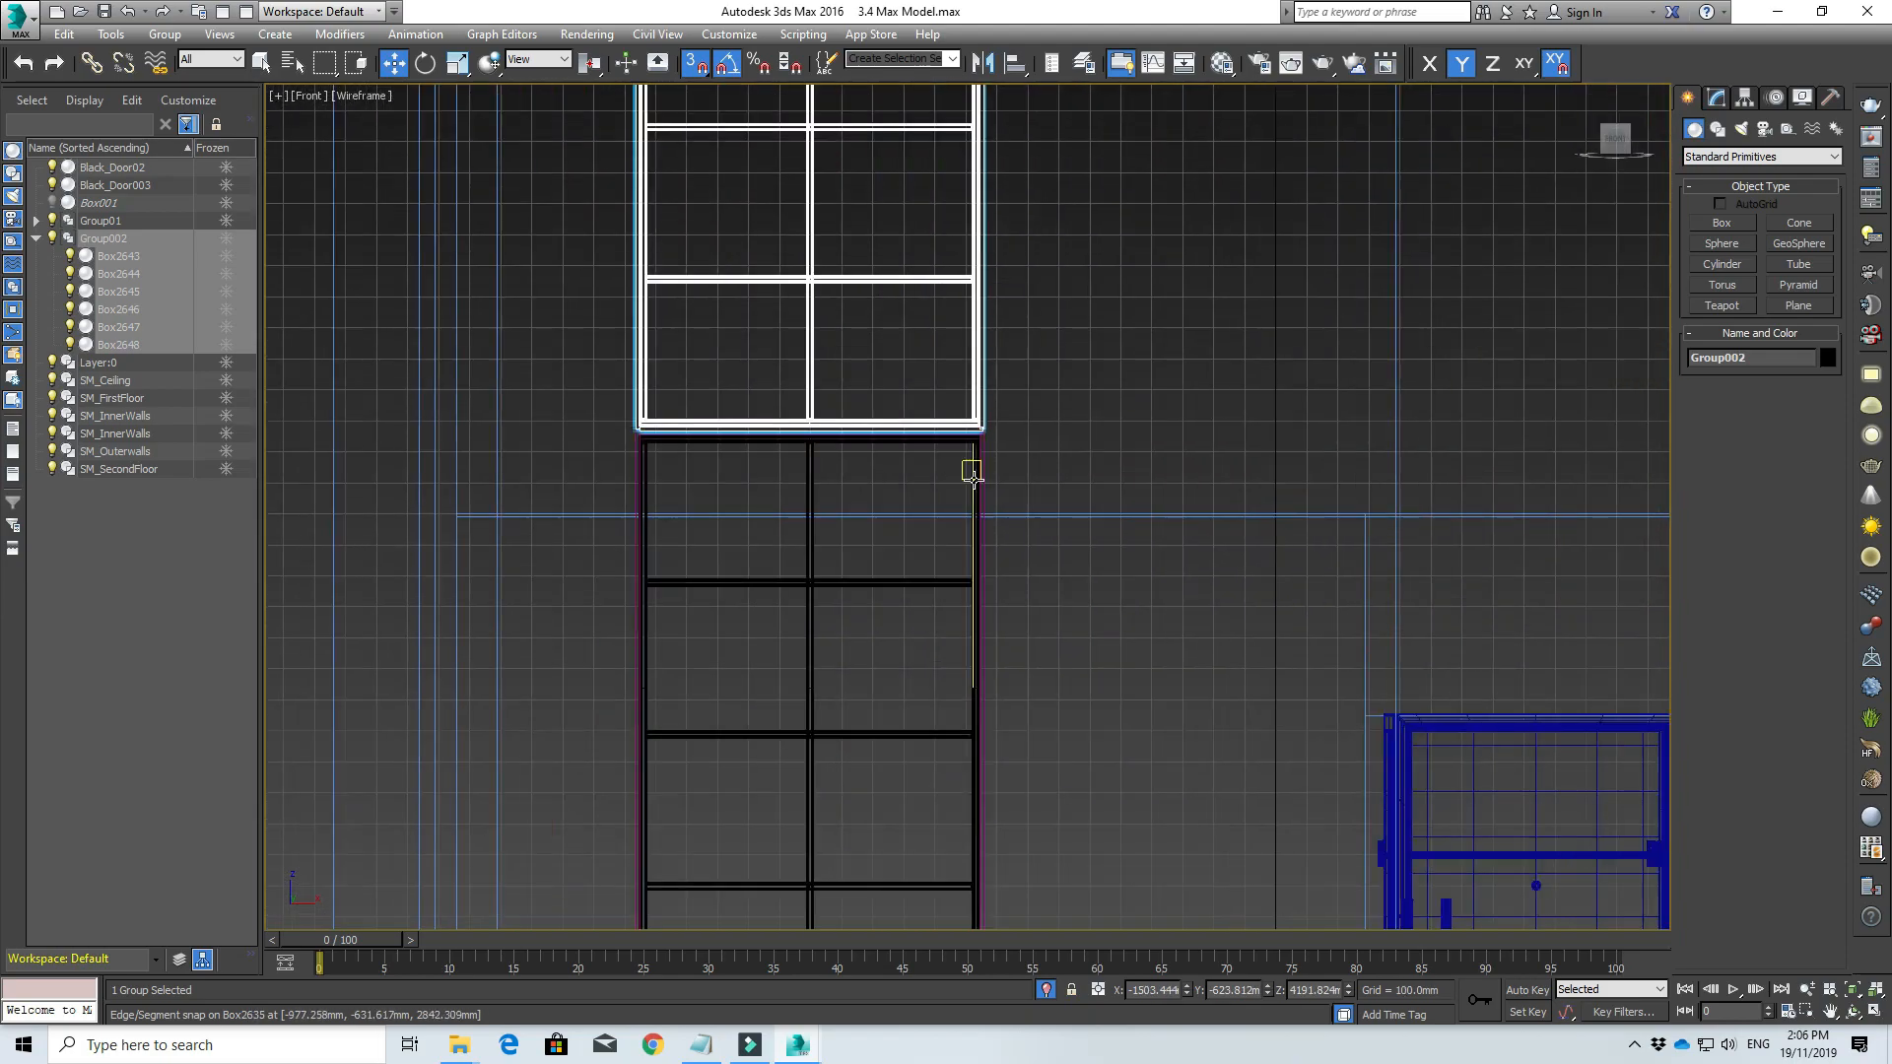
{"action": "left_click", "coordinate": [976, 457], "text": "ctrl"}
{"action": "scroll", "coordinate": [981, 443], "scroll_direction": "down", "scroll_amount": 6}
{"action": "scroll", "coordinate": [986, 401], "scroll_direction": "up", "scroll_amount": 2}
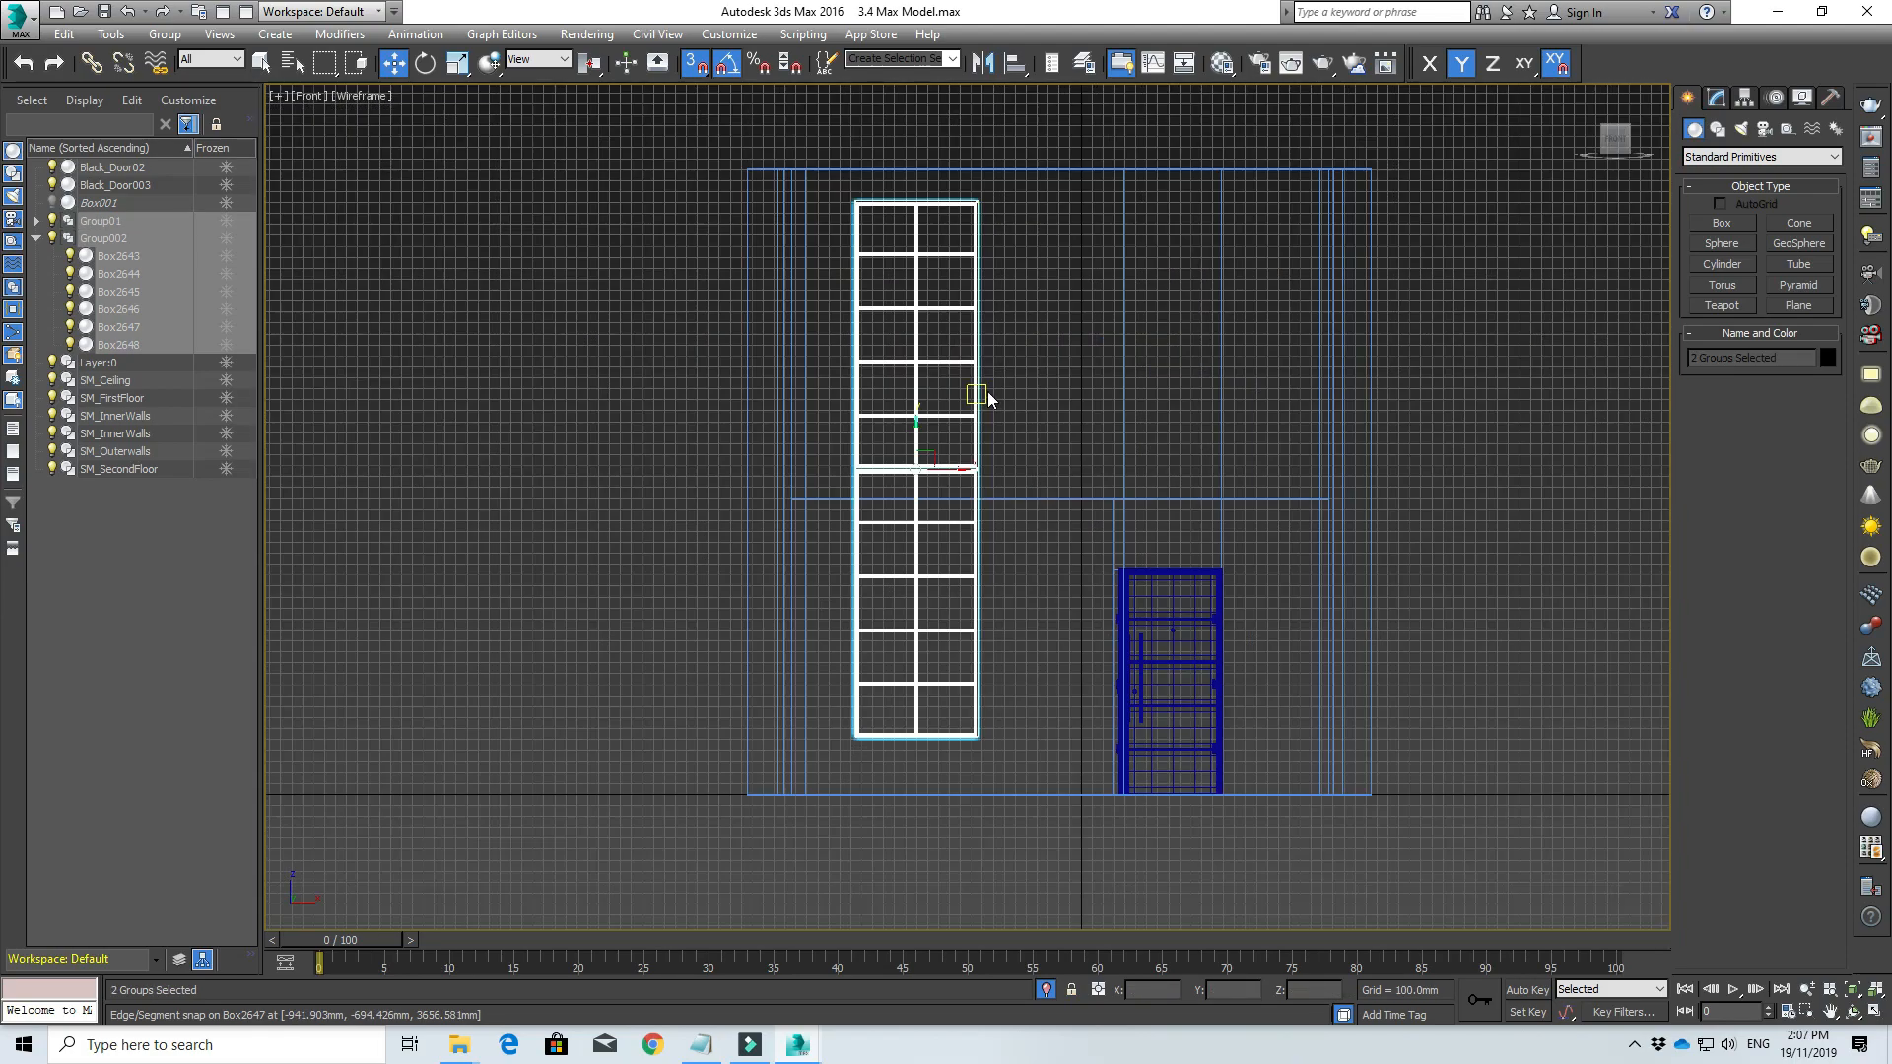
{"action": "right_click", "coordinate": [973, 364]}
{"action": "left_click", "coordinate": [1001, 477]}
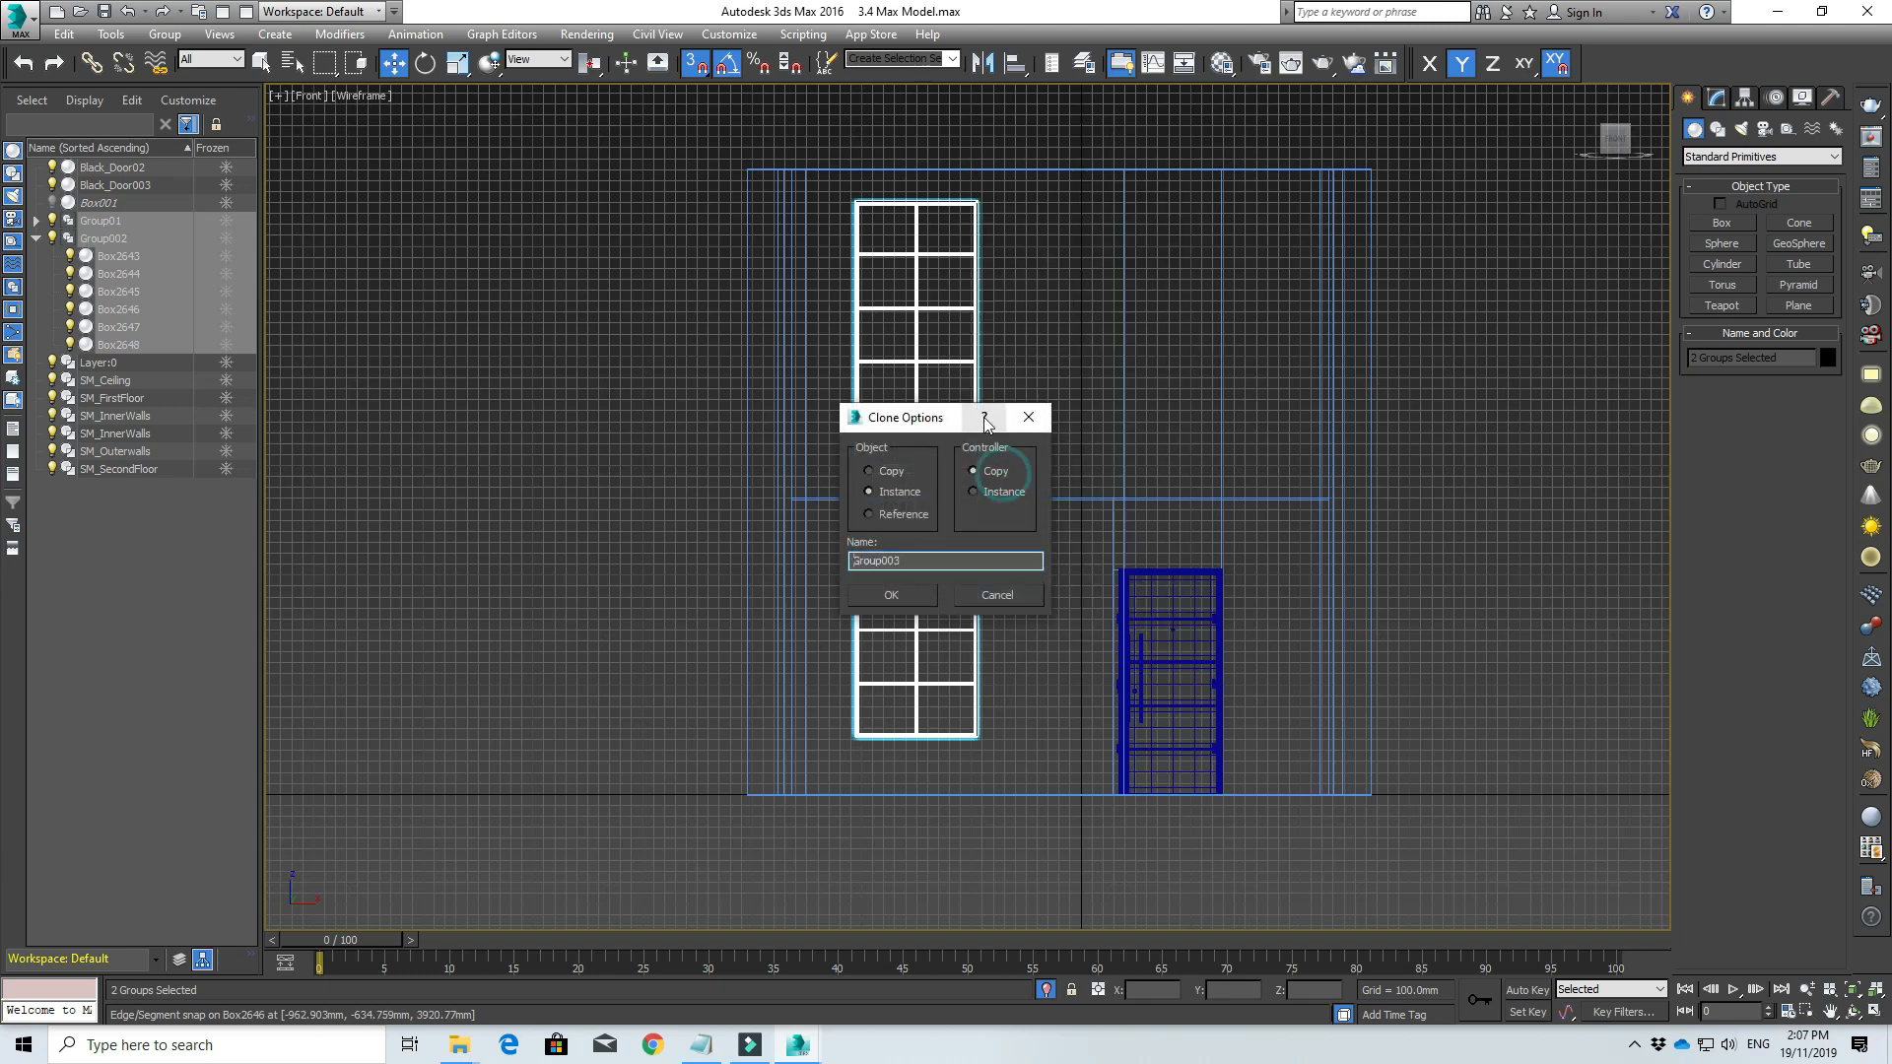
{"action": "left_click", "coordinate": [891, 596]}
Step: Move the cloned window pair along X with edge snapping until its frame meets the side of the original pair
{"action": "scroll", "coordinate": [946, 423], "scroll_direction": "up", "scroll_amount": 3}
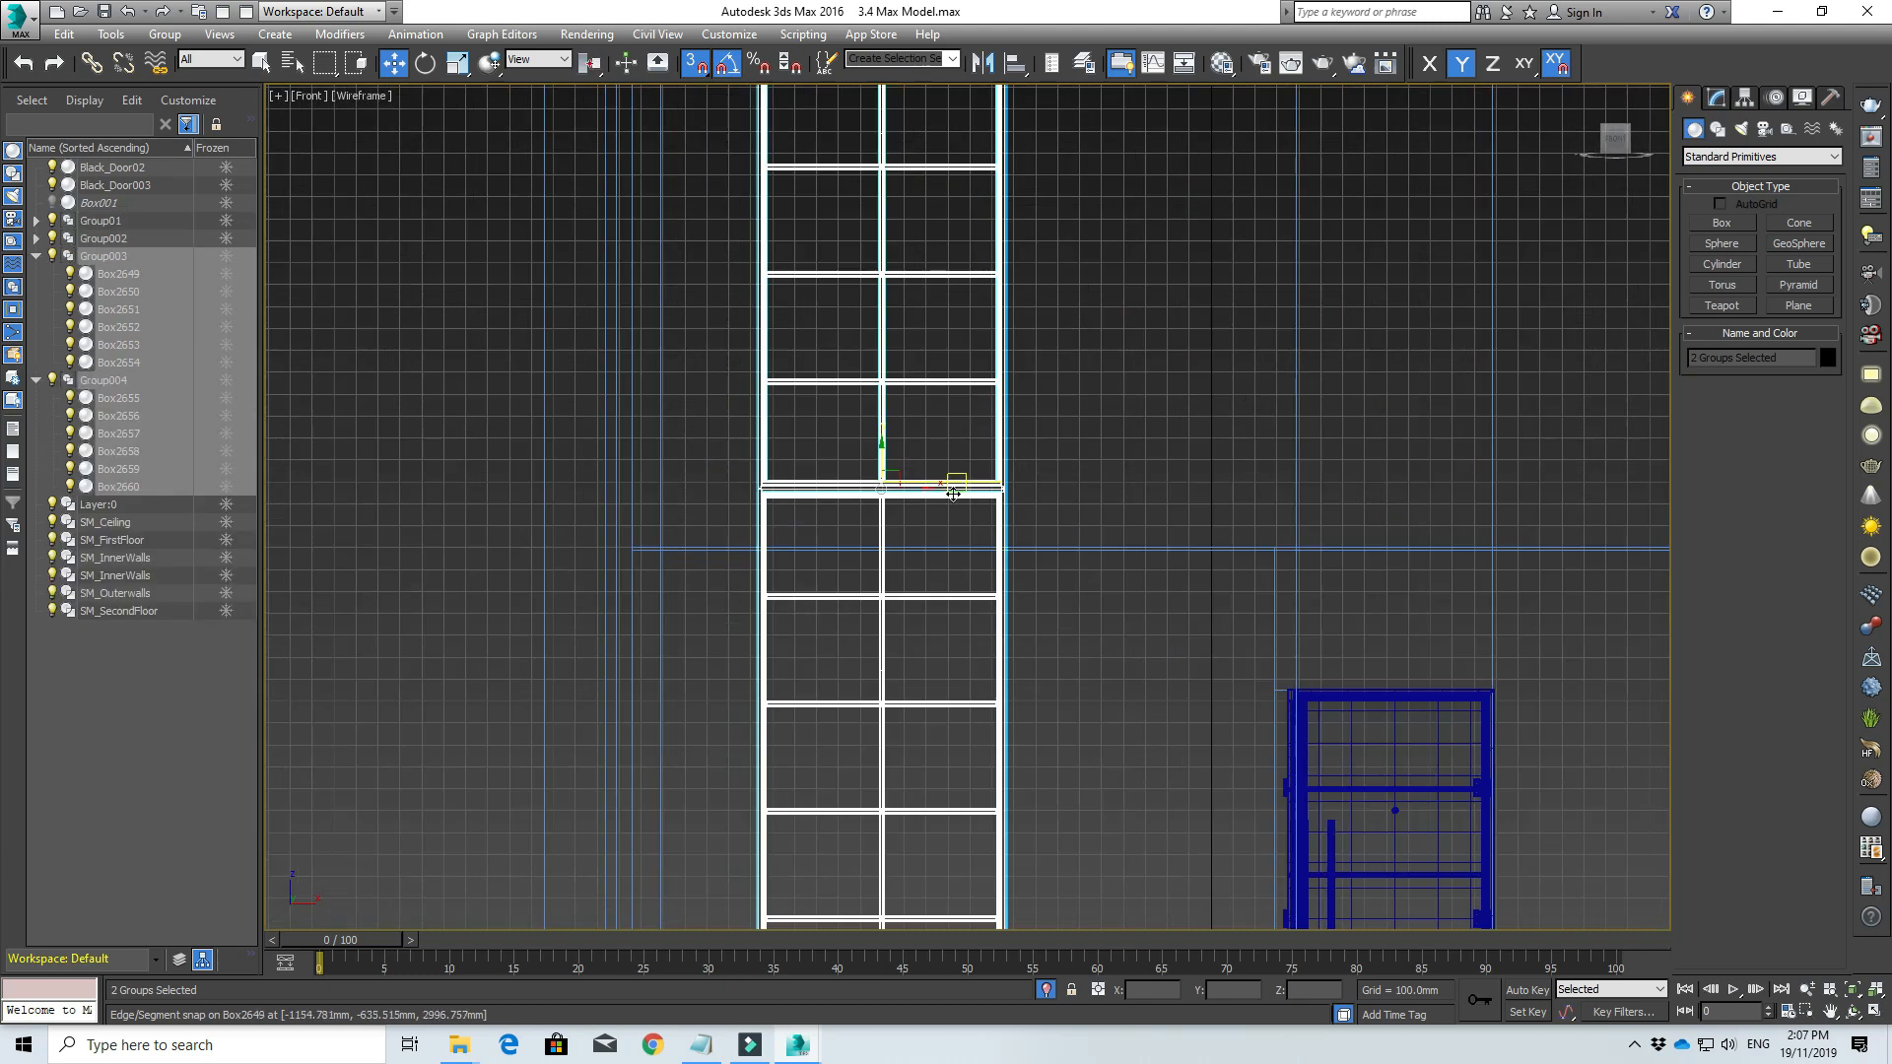
{"action": "left_click_drag", "start_coordinate": [927, 489], "coordinate": [1226, 447]}
{"action": "scroll", "coordinate": [1098, 258], "scroll_direction": "up", "scroll_amount": 3}
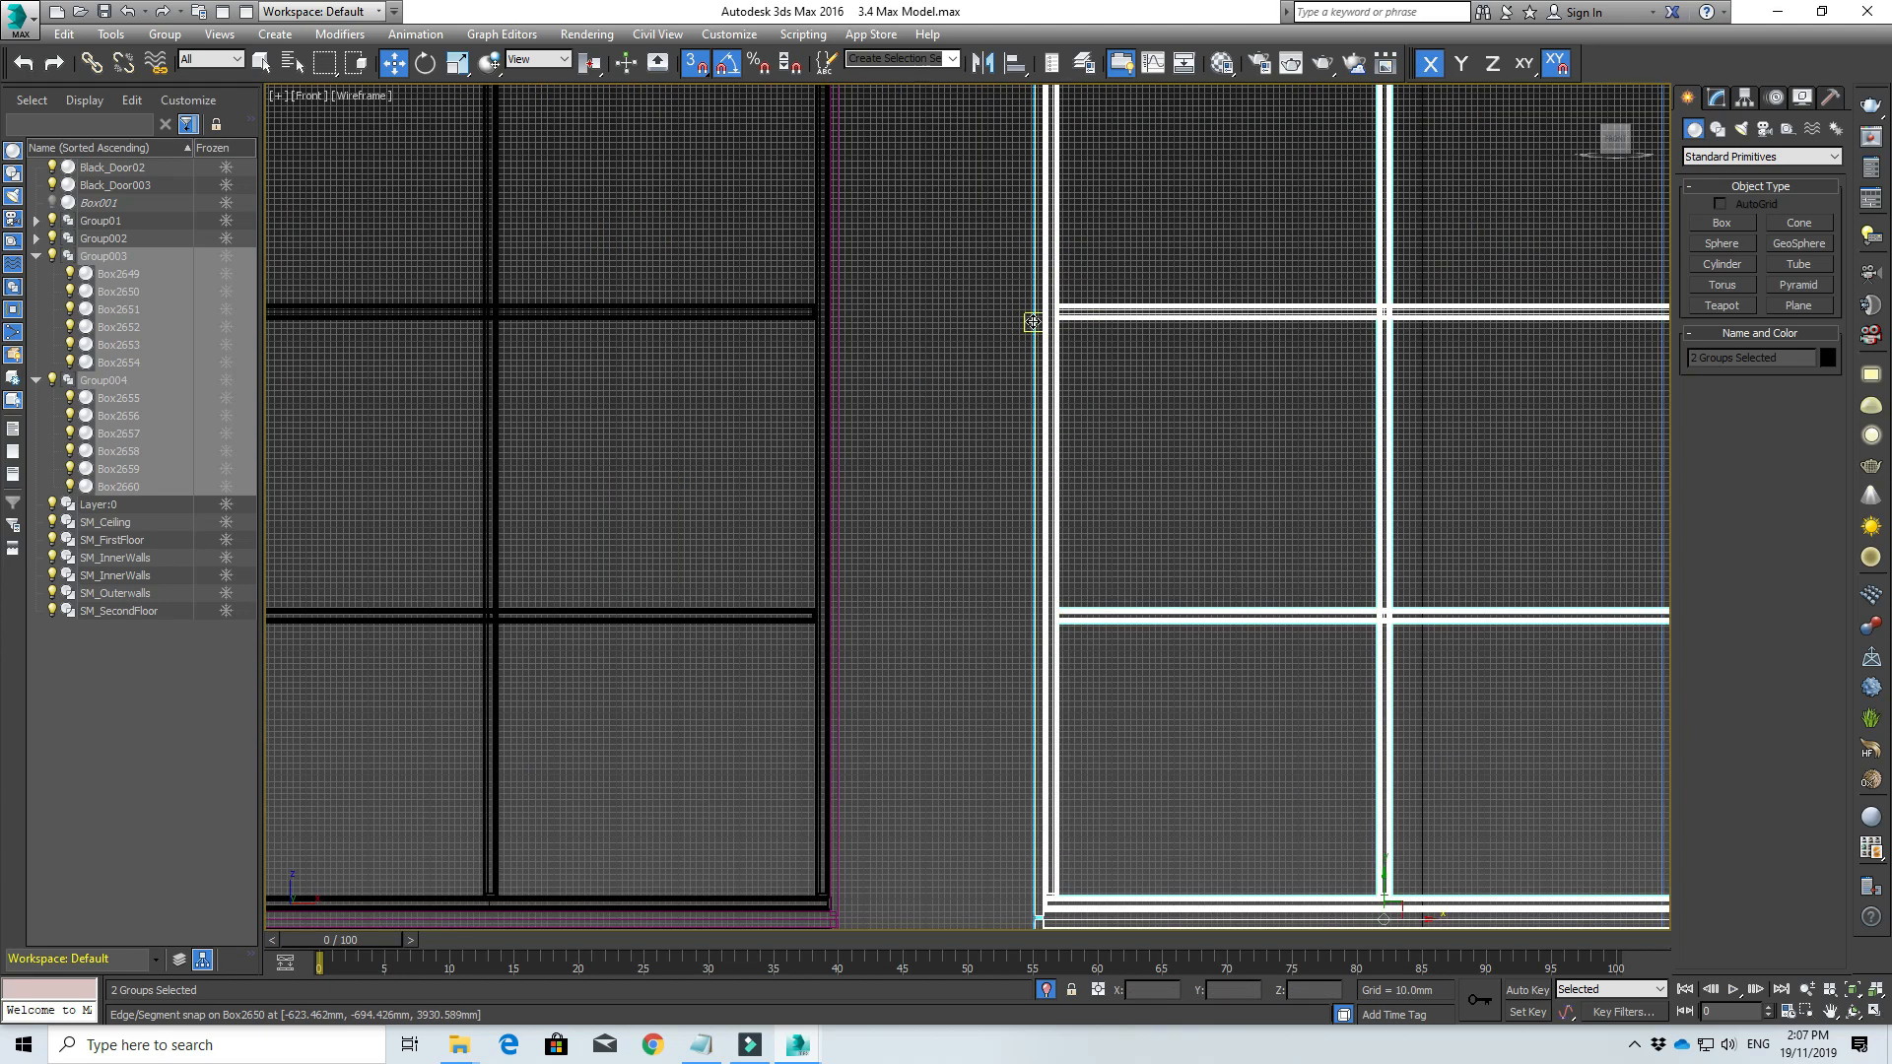
{"action": "mouse_move", "coordinate": [1033, 322]}
{"action": "left_mouse_down"}
{"action": "mouse_move", "coordinate": [831, 317]}
{"action": "mouse_move", "coordinate": [887, 319]}
{"action": "left_mouse_up"}
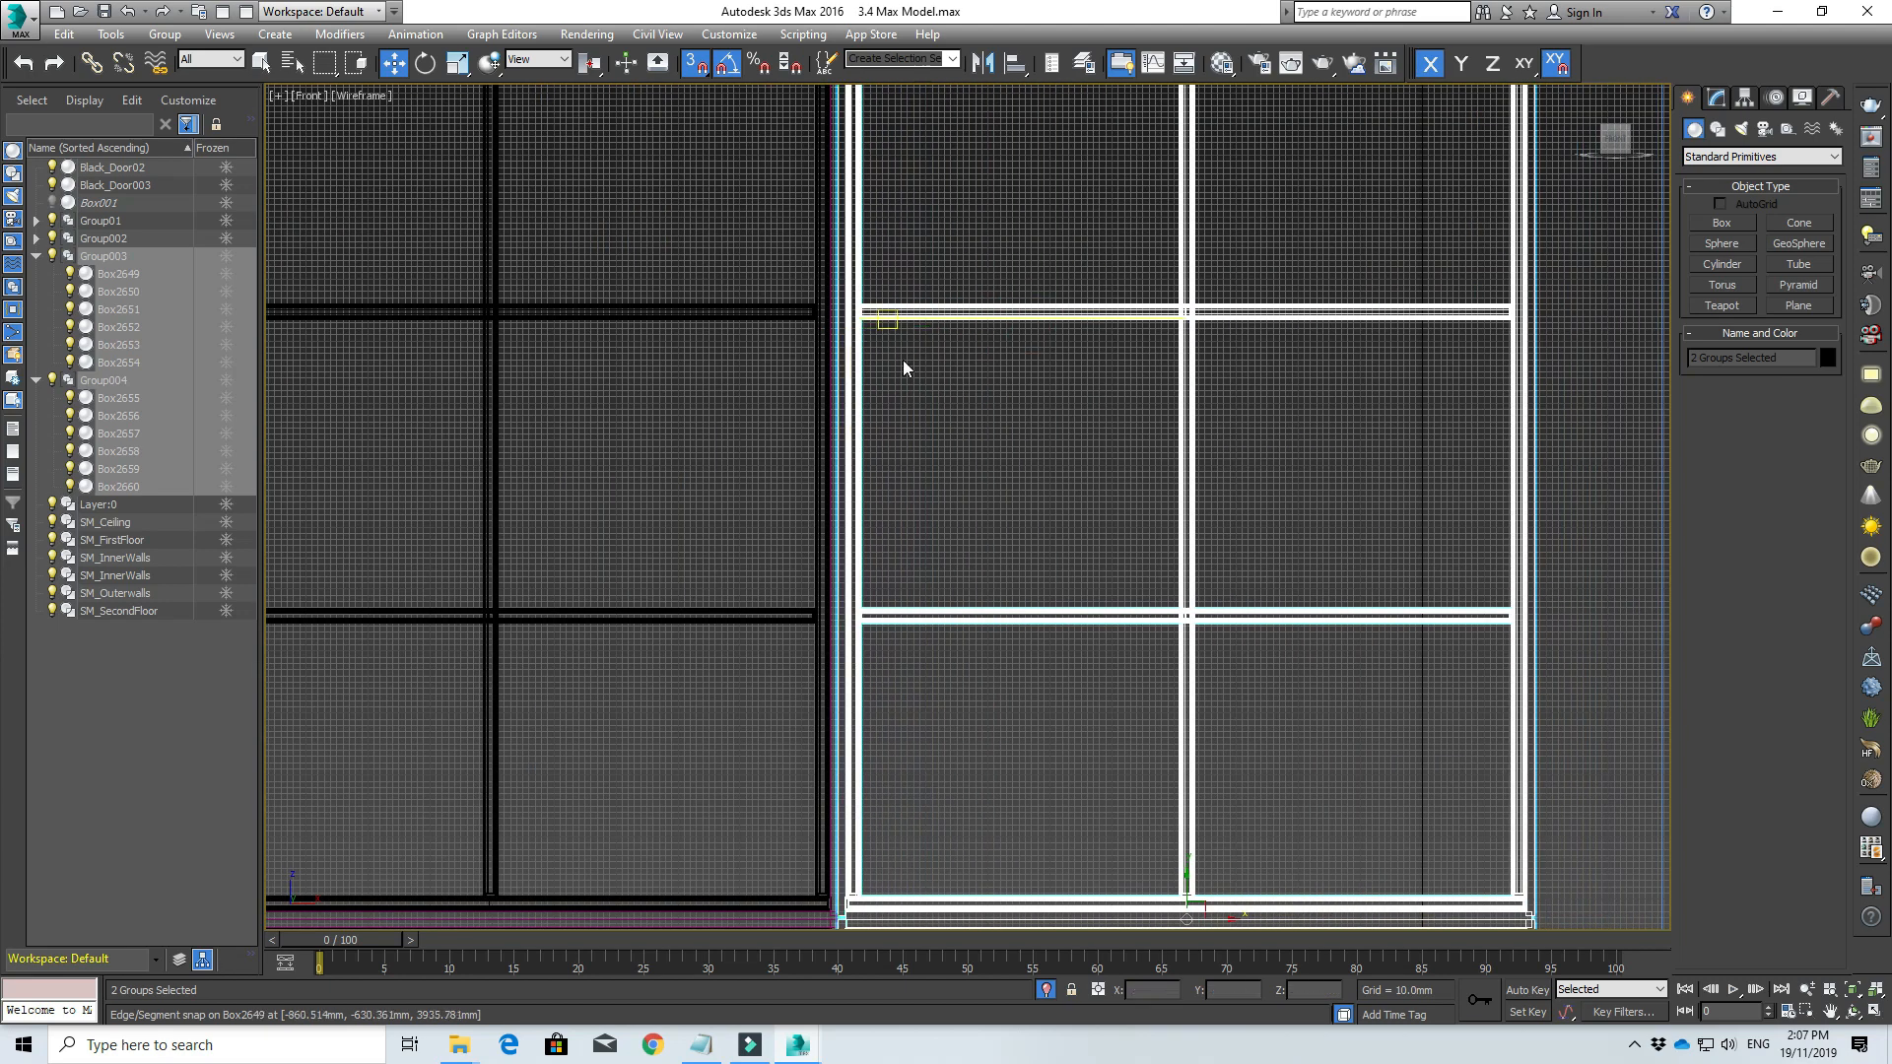
Step: Check the seam between the two window pairs up close and clear the selection
{"action": "scroll", "coordinate": [944, 387], "scroll_direction": "down", "scroll_amount": 5}
{"action": "scroll", "coordinate": [867, 355], "scroll_direction": "up", "scroll_amount": 8}
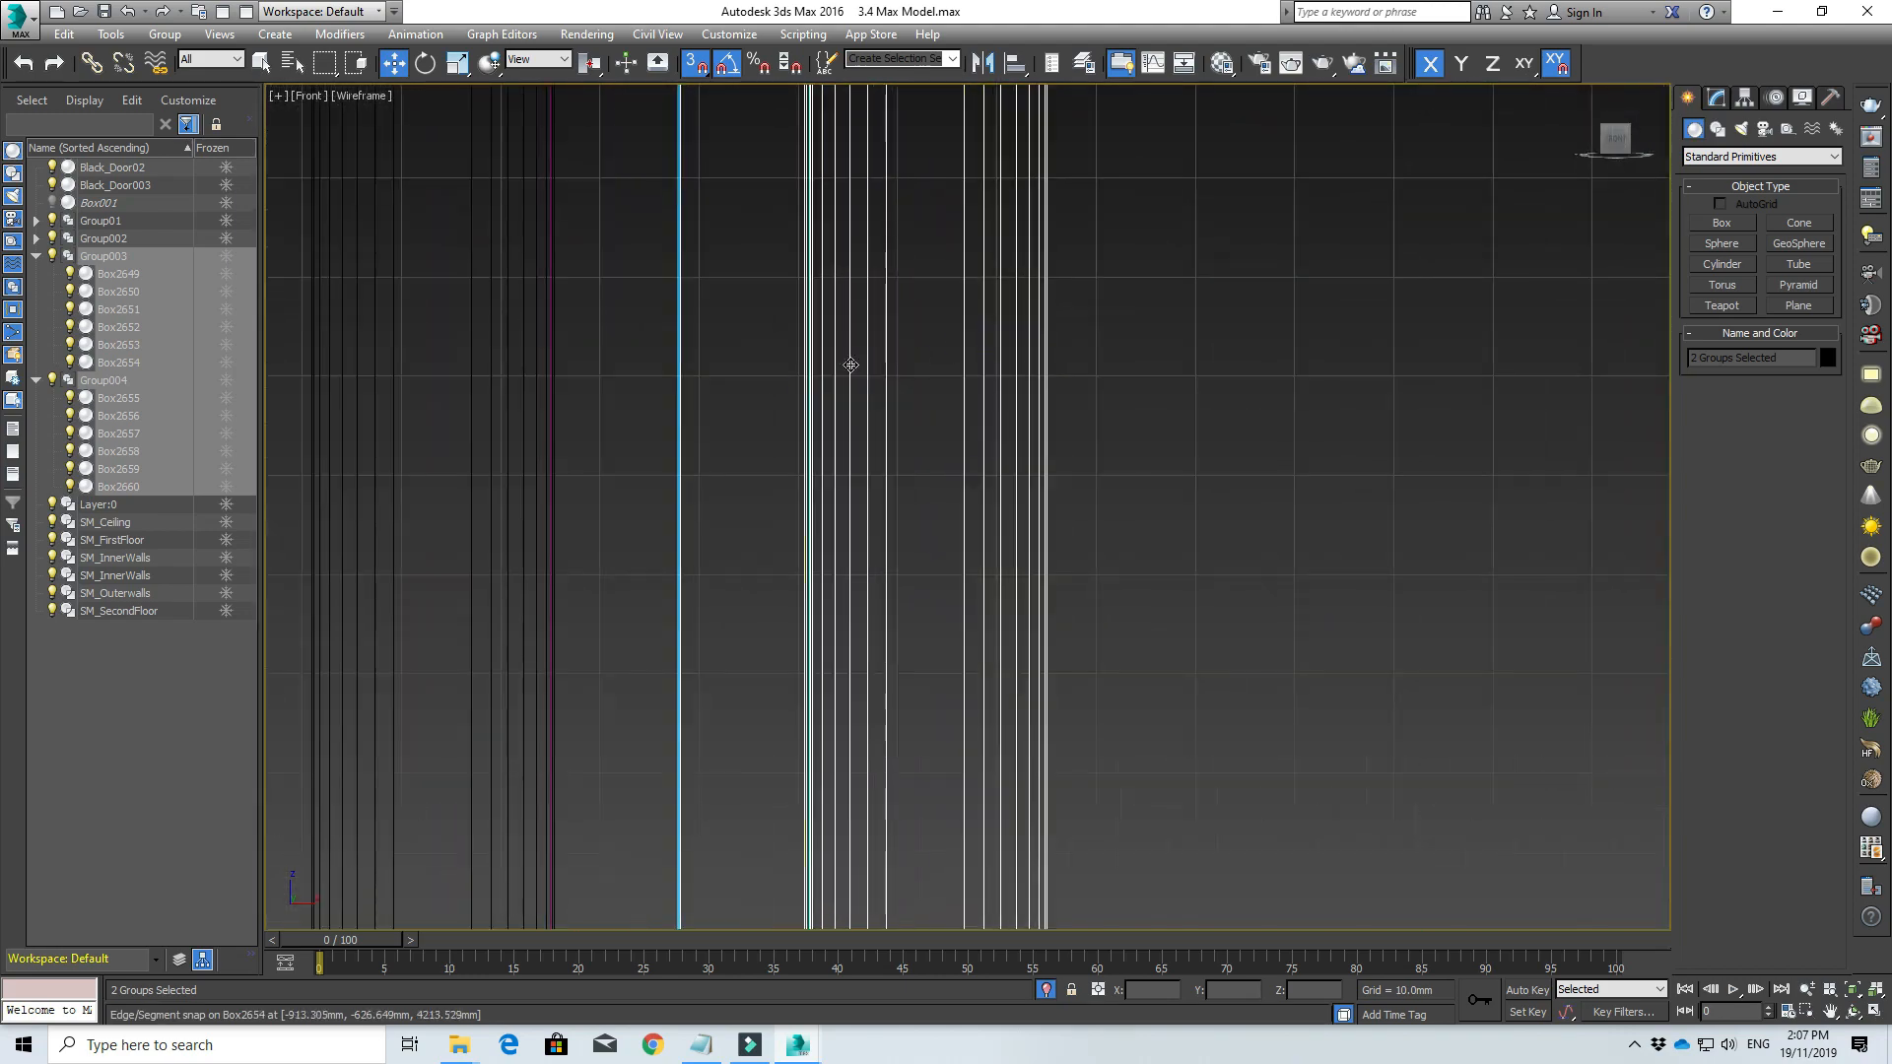
{"action": "scroll", "coordinate": [788, 394], "scroll_direction": "down", "scroll_amount": 4}
{"action": "left_click", "coordinate": [729, 421]}
{"action": "scroll", "coordinate": [798, 400], "scroll_direction": "down", "scroll_amount": 4}
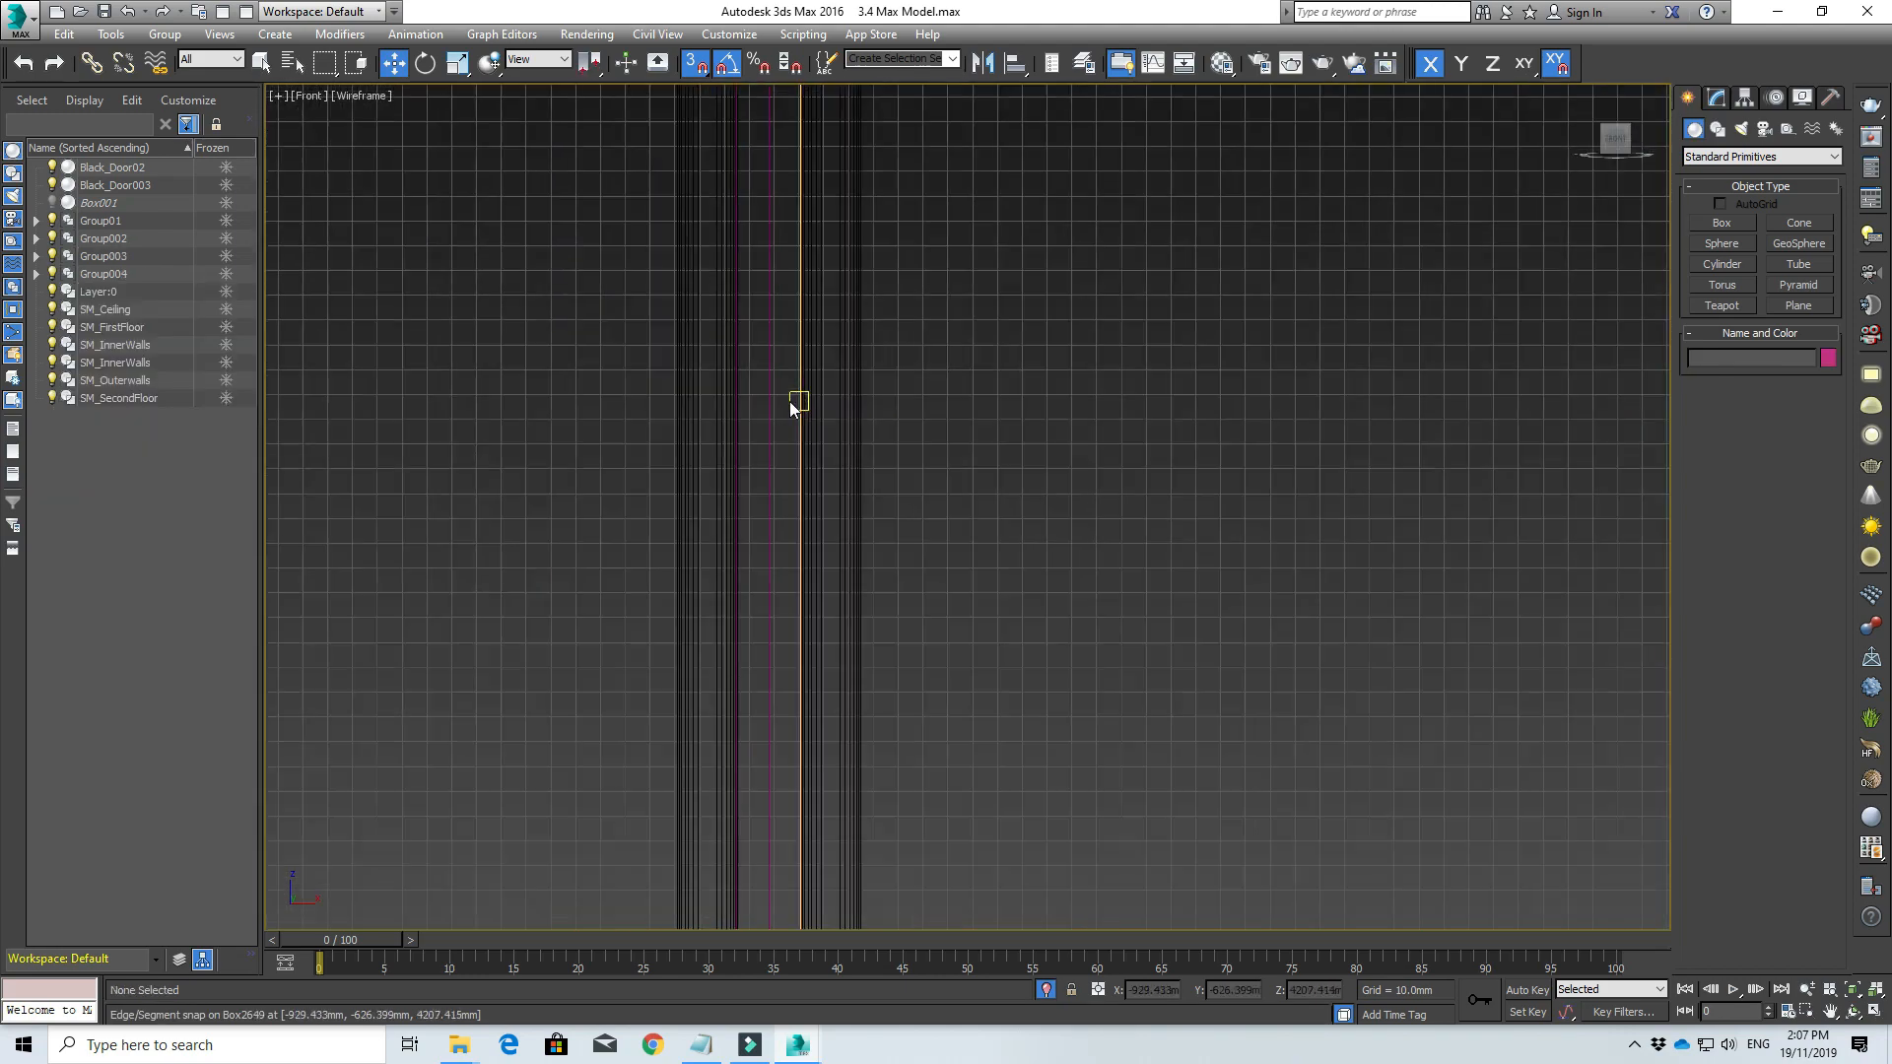
{"action": "scroll", "coordinate": [791, 407], "scroll_direction": "down", "scroll_amount": 6}
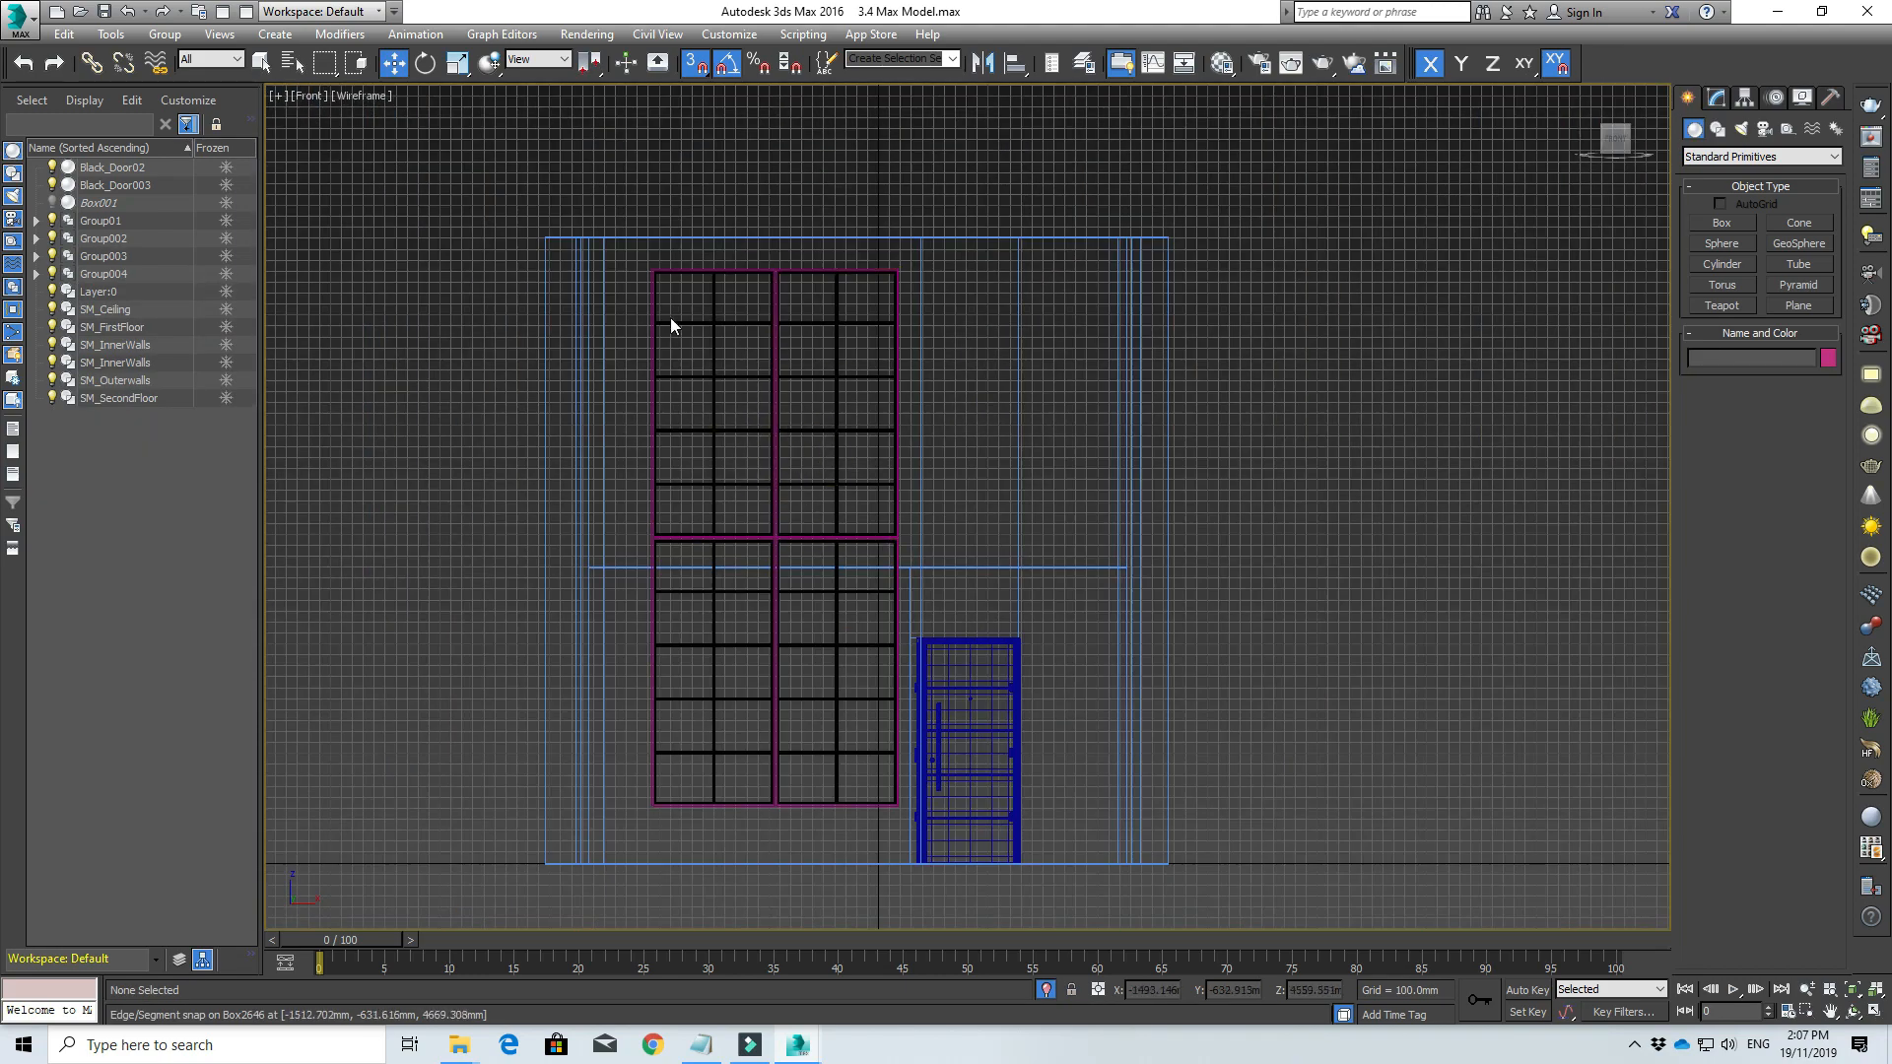
Step: Clone Group01 to Group004 as instances and move the clones about 2720 mm along X, over the door side of the wall
{"action": "left_click_drag", "start_coordinate": [640, 262], "coordinate": [867, 825]}
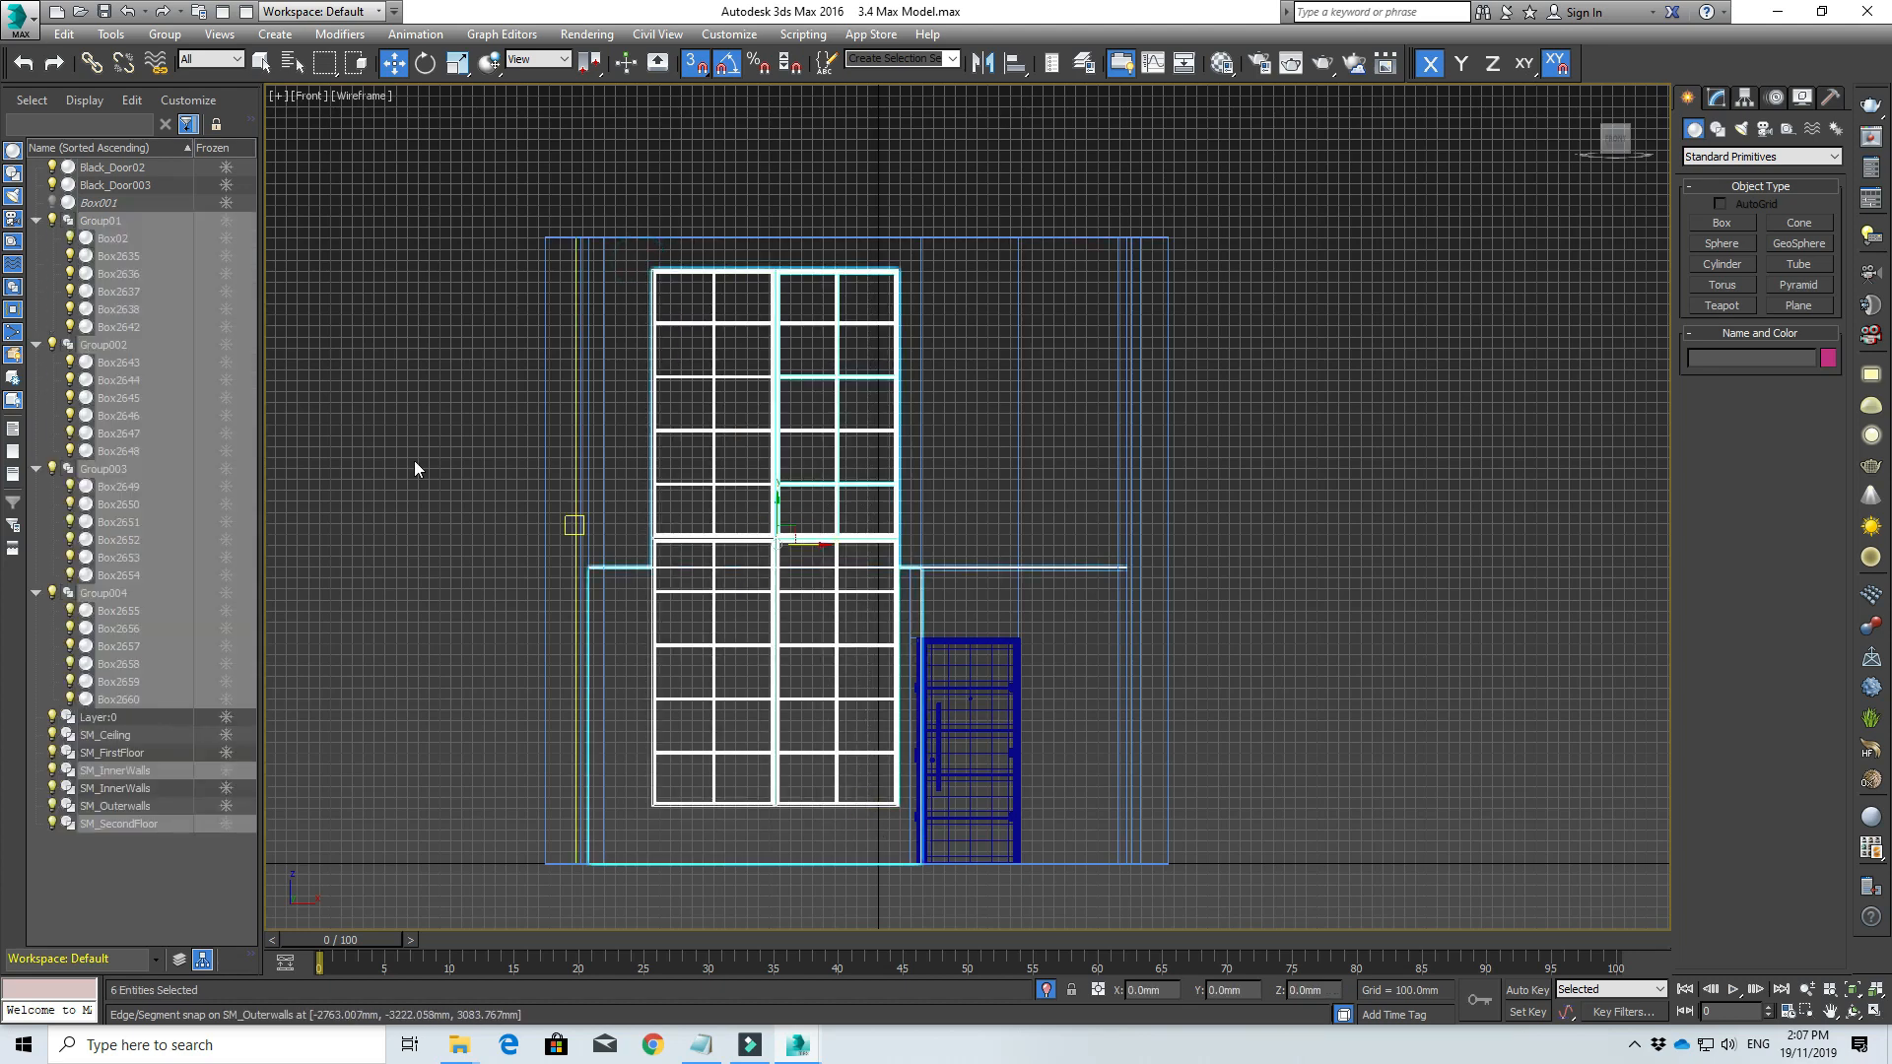
{"action": "left_click", "coordinate": [379, 382]}
{"action": "left_click", "coordinate": [108, 222]}
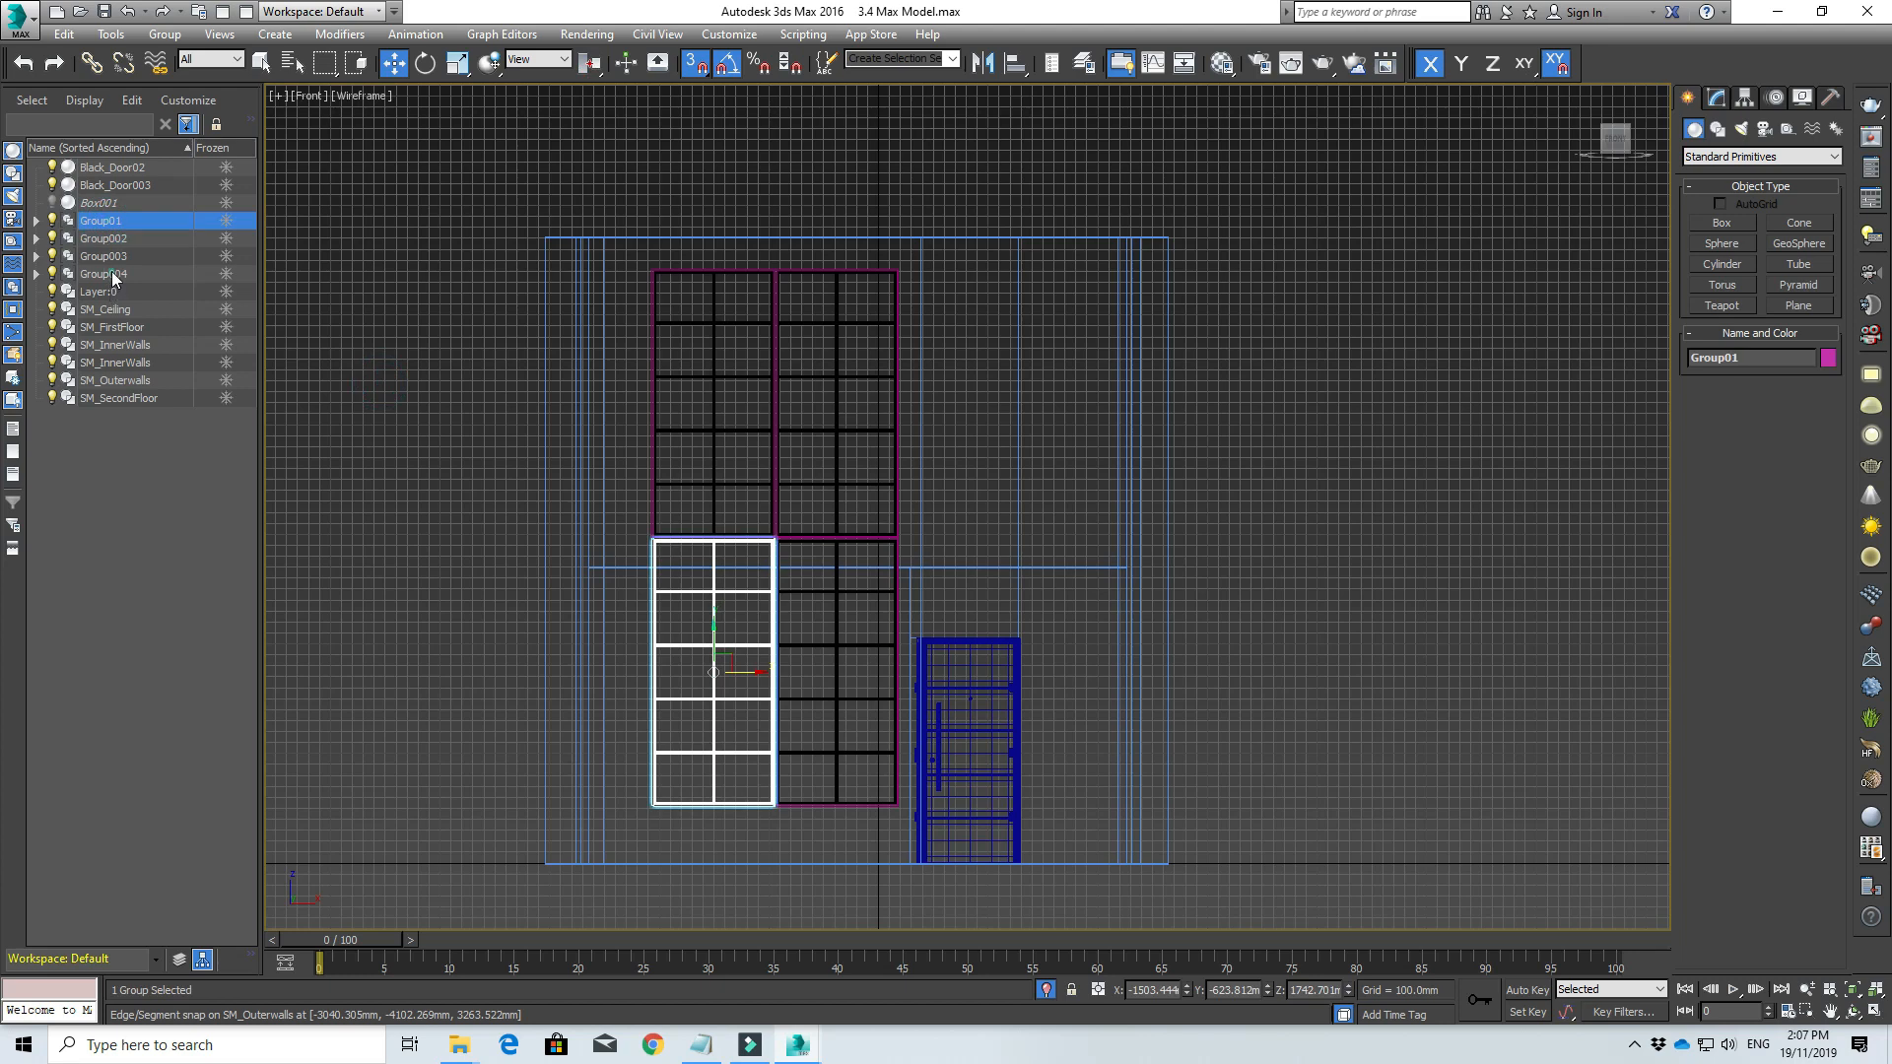
{"action": "left_click", "coordinate": [111, 273], "text": "shift"}
{"action": "right_click", "coordinate": [785, 335]}
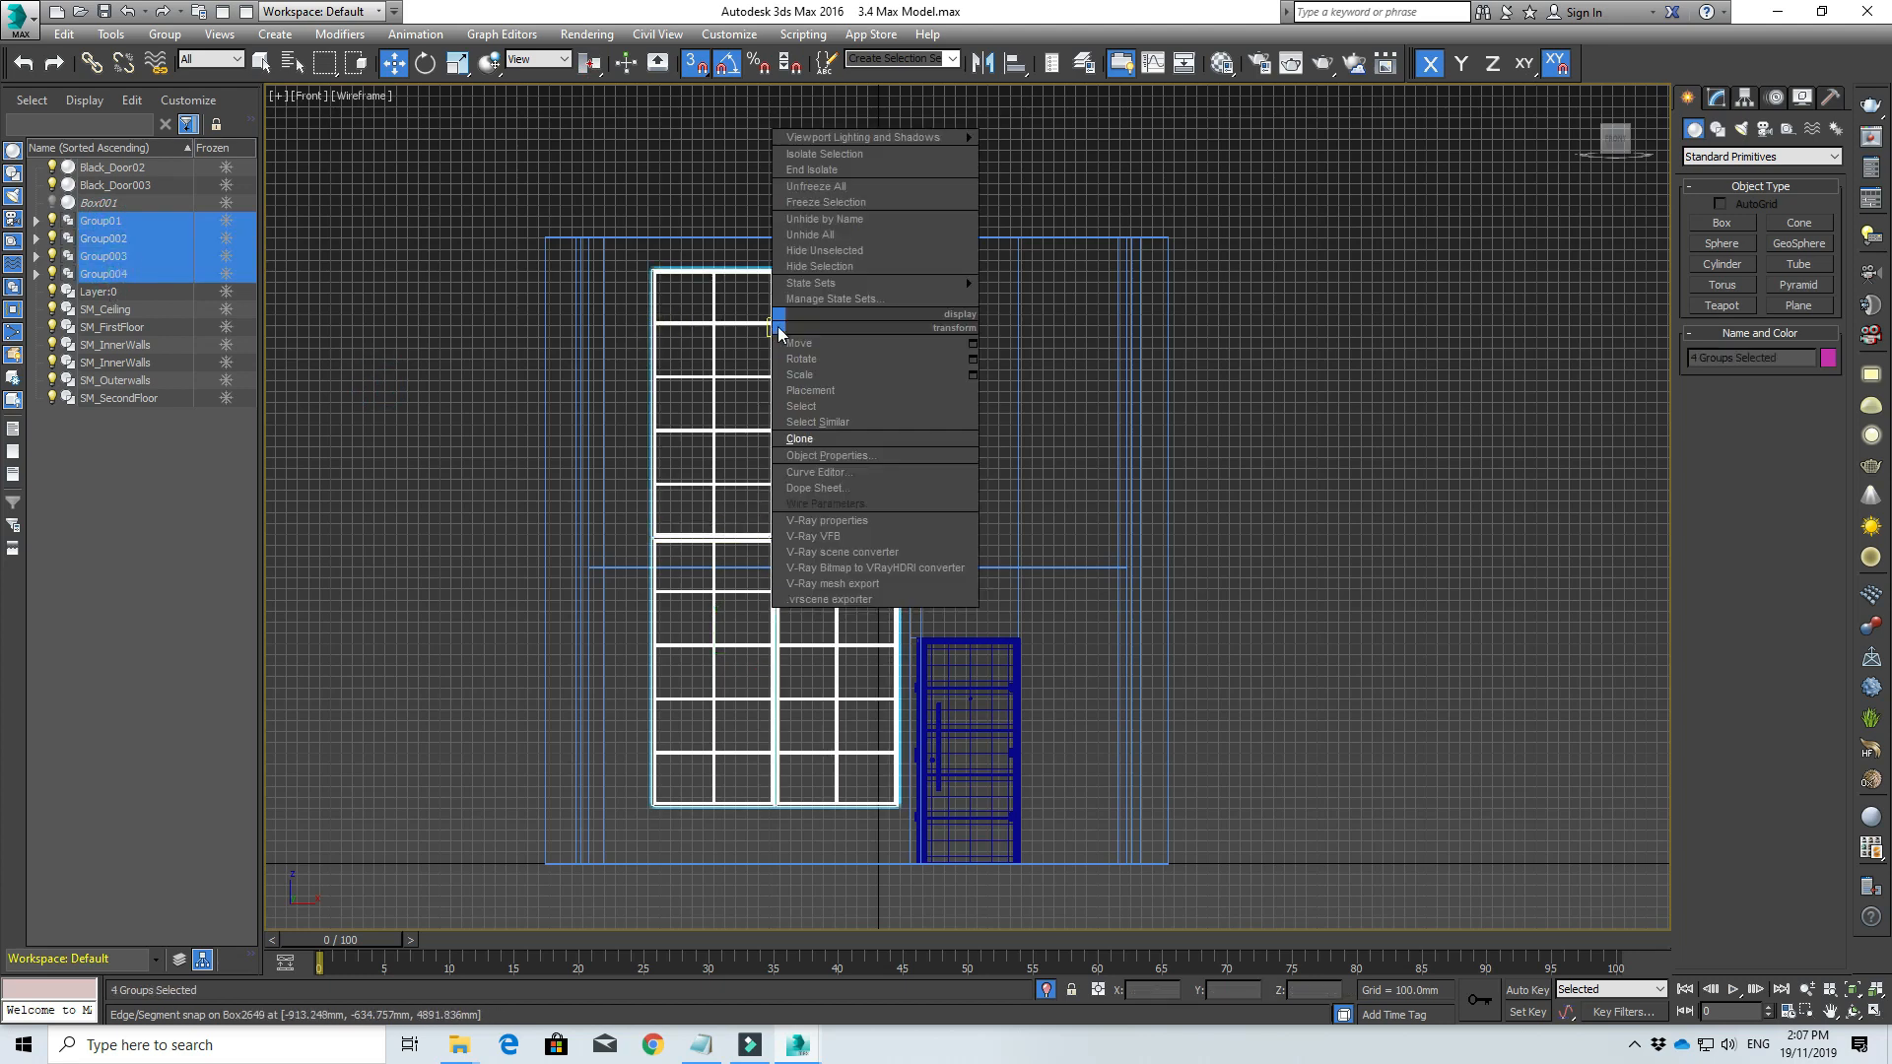
{"action": "left_click", "coordinate": [887, 423]}
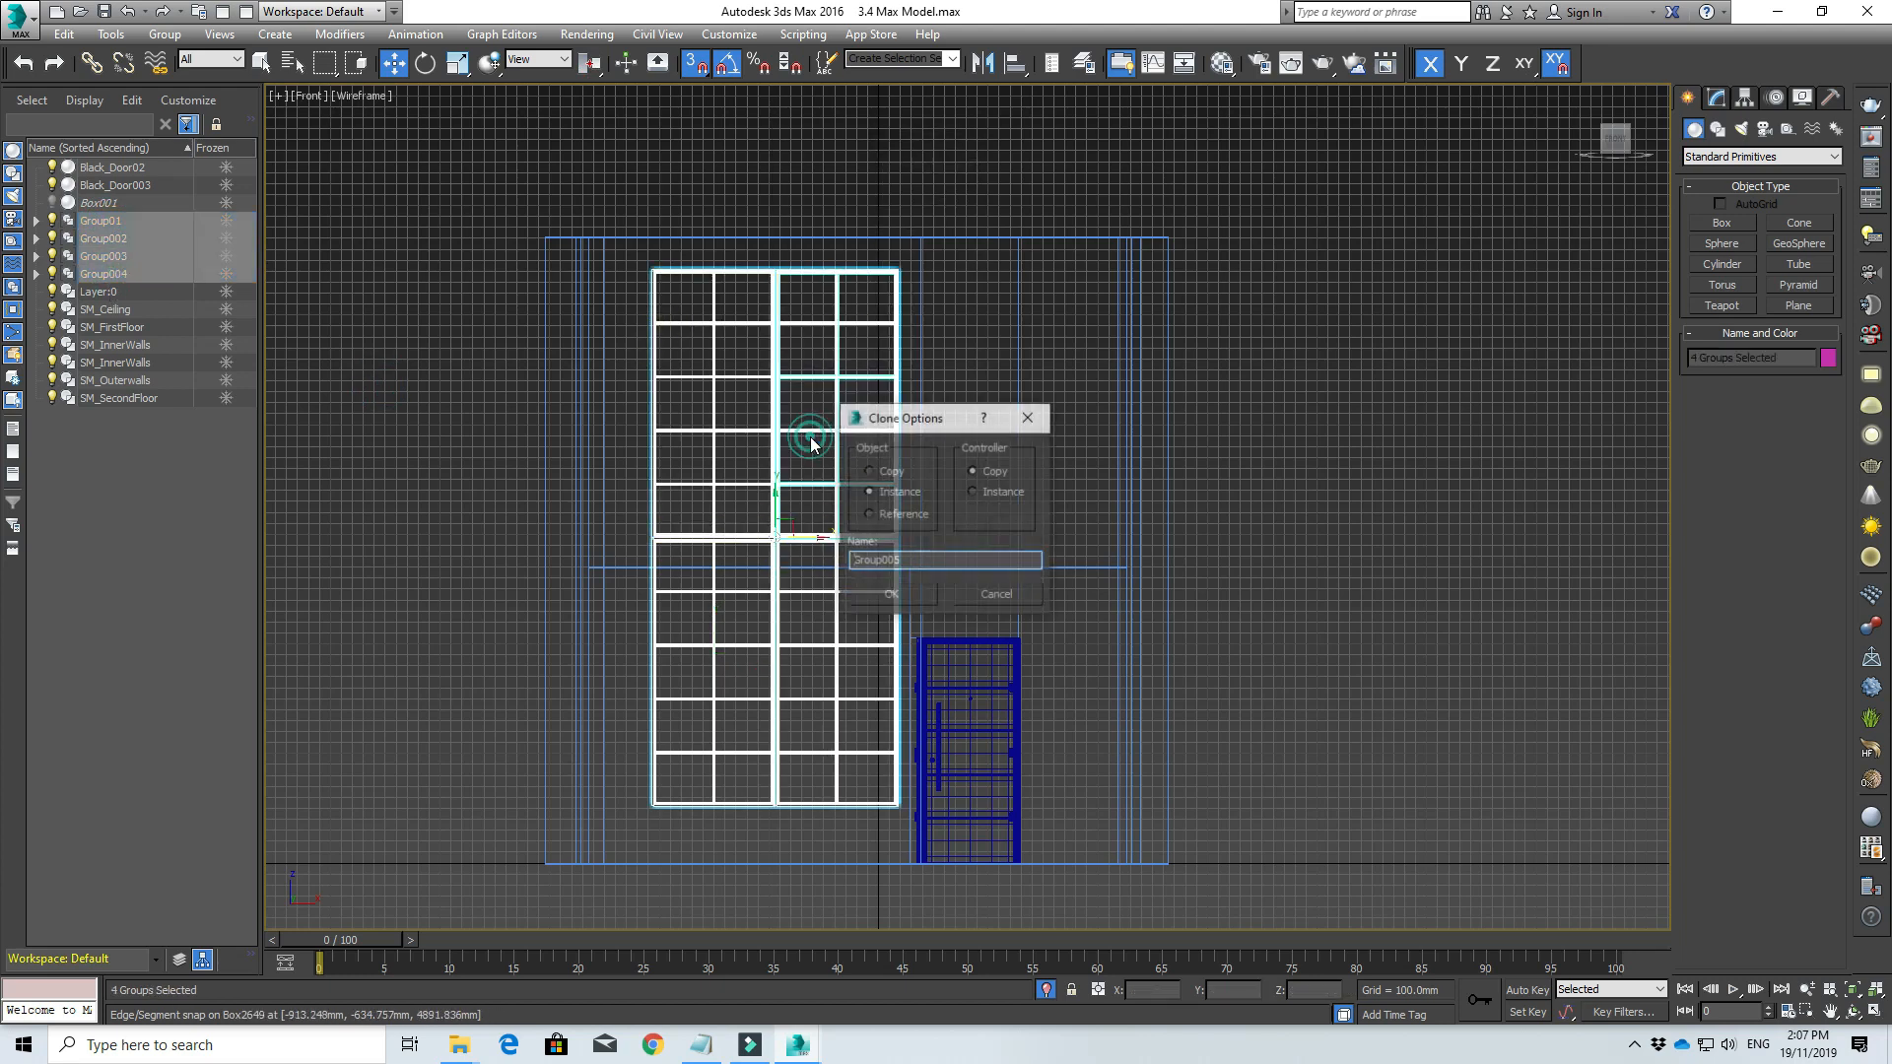
{"action": "left_click", "coordinate": [895, 594]}
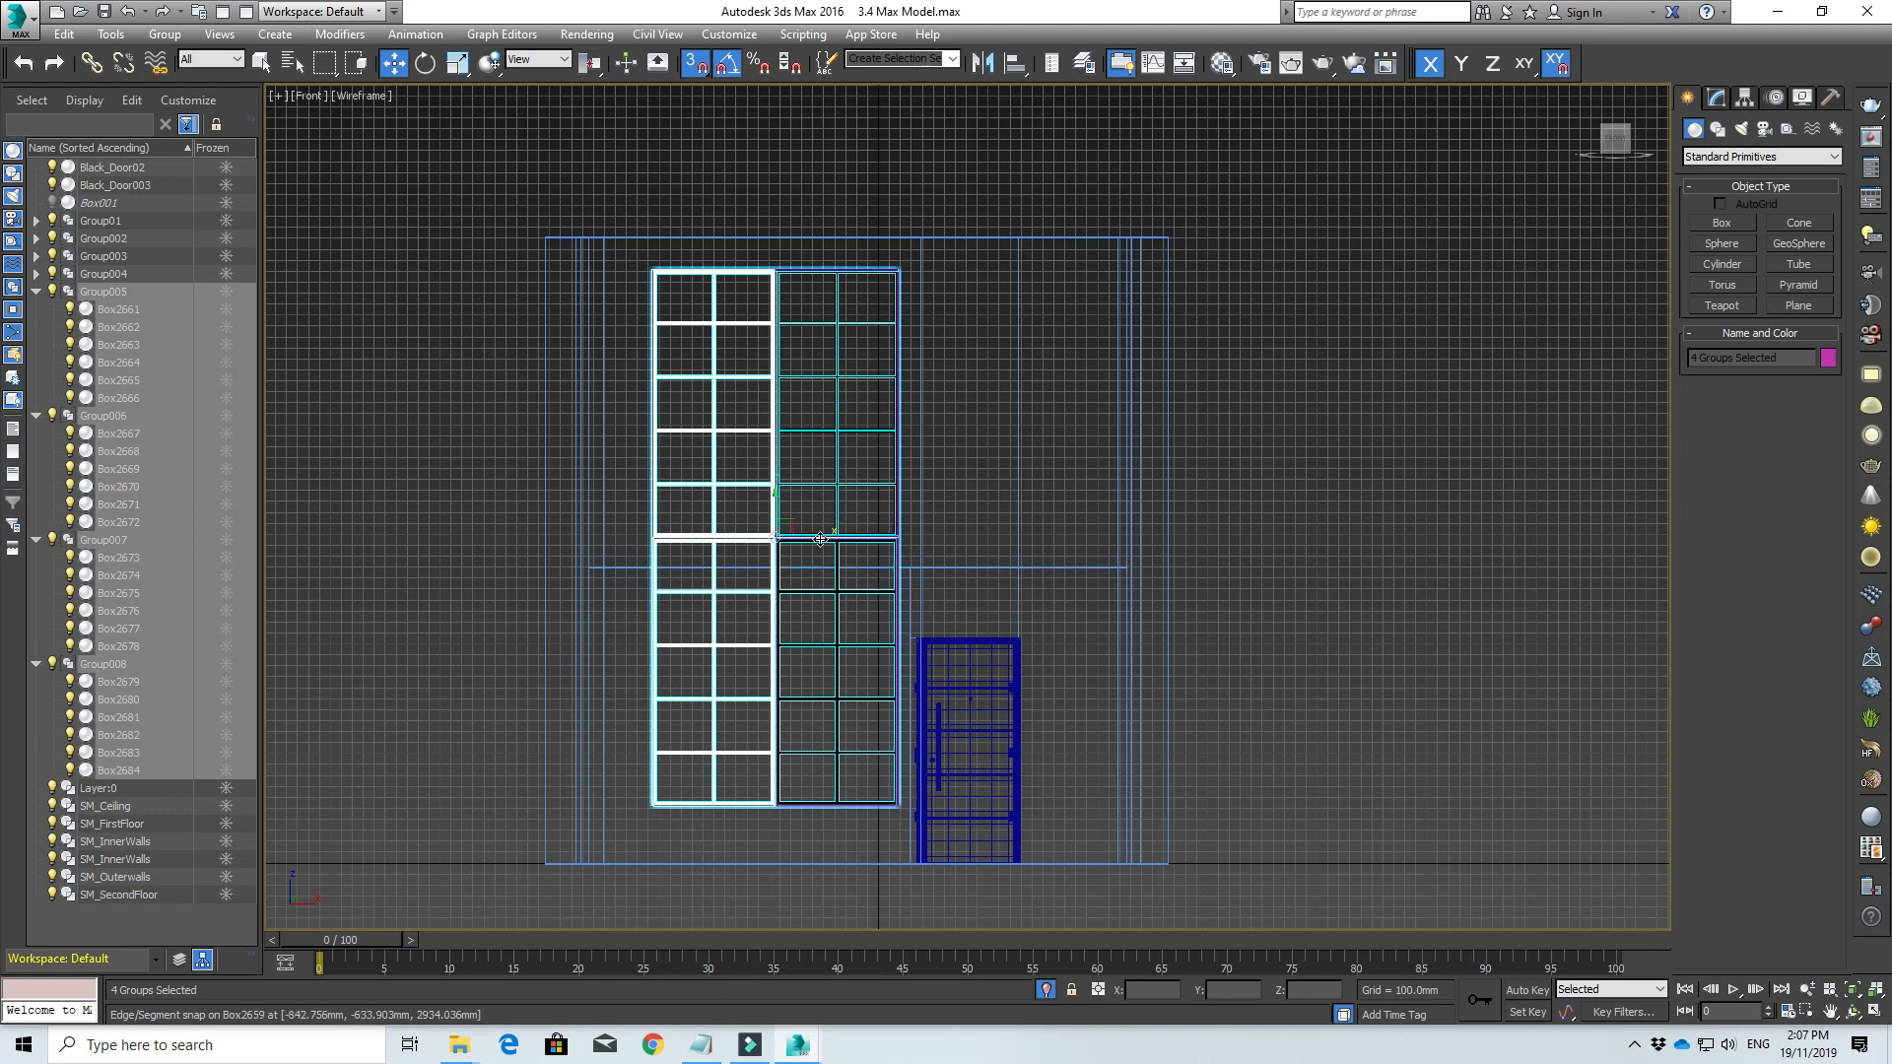
{"action": "left_click_drag", "start_coordinate": [819, 539], "coordinate": [1073, 532]}
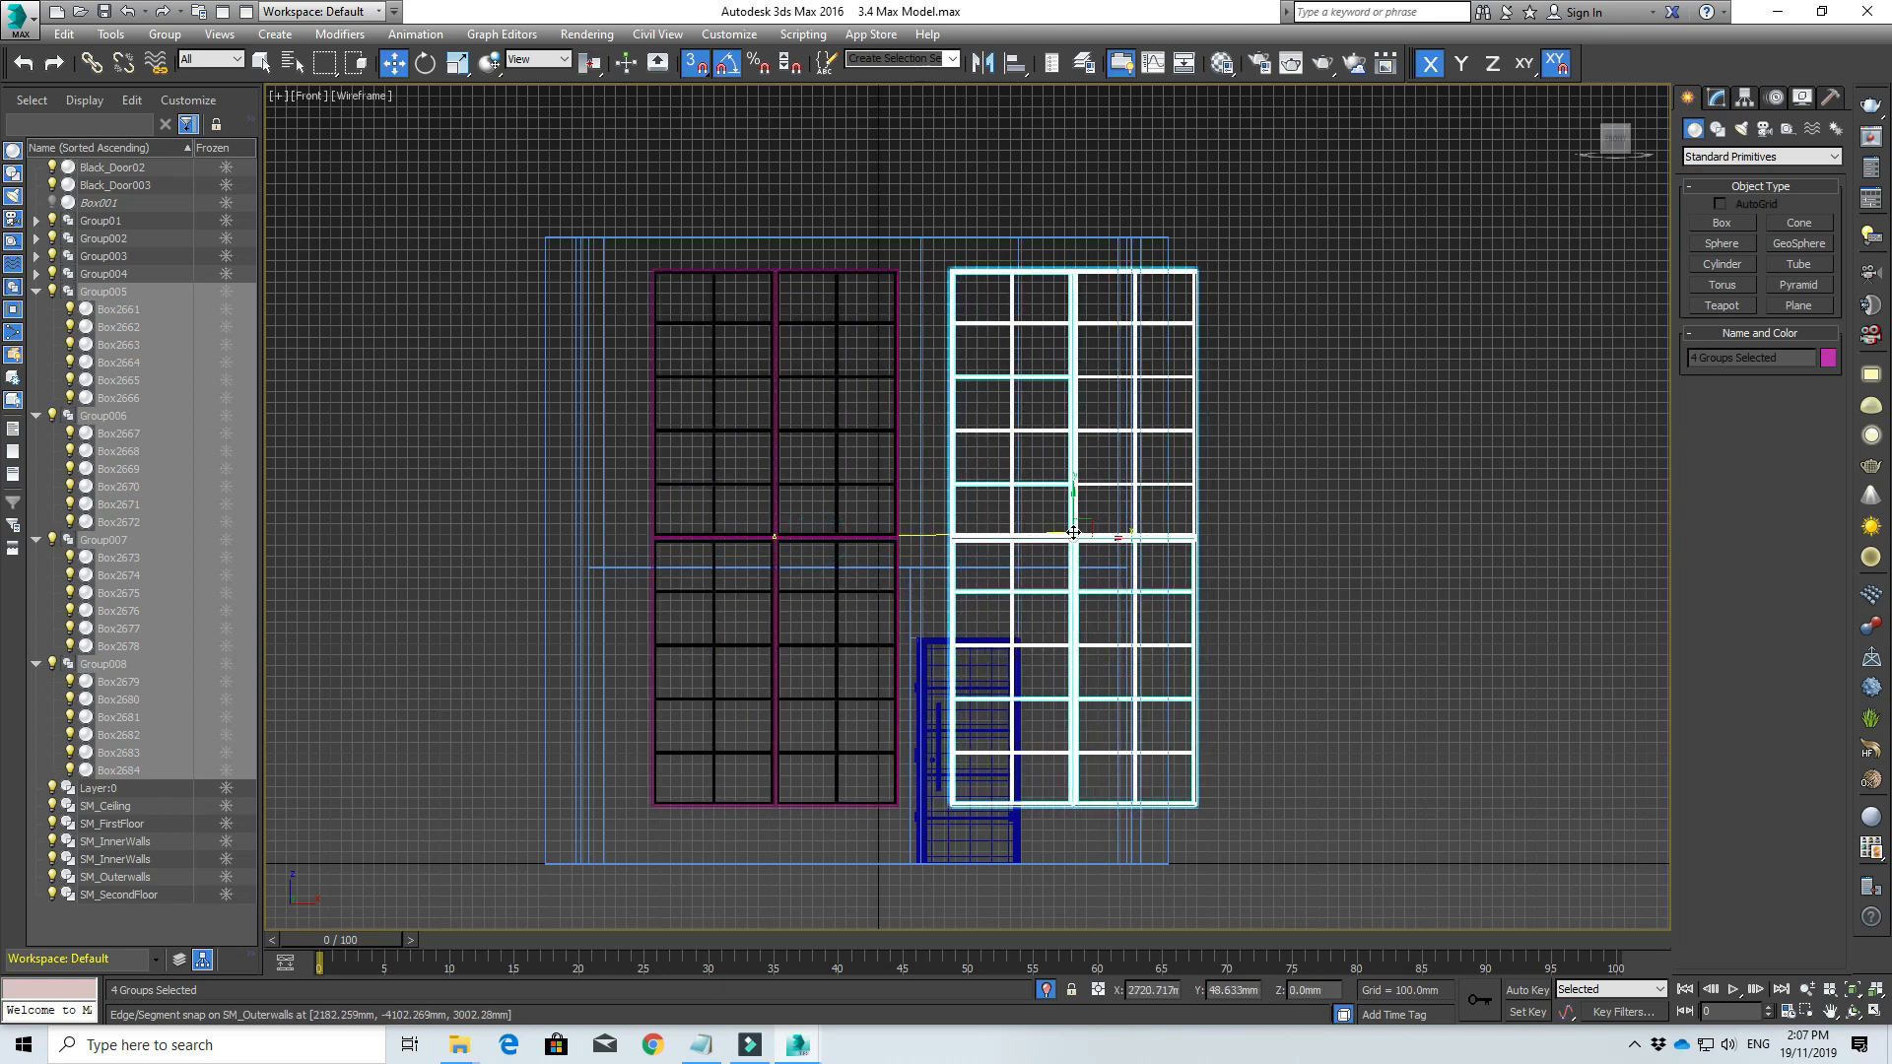
Step: In the top view, select the original four window groups and move them along Y to the front wall opening
{"action": "left_click", "coordinate": [95, 221]}
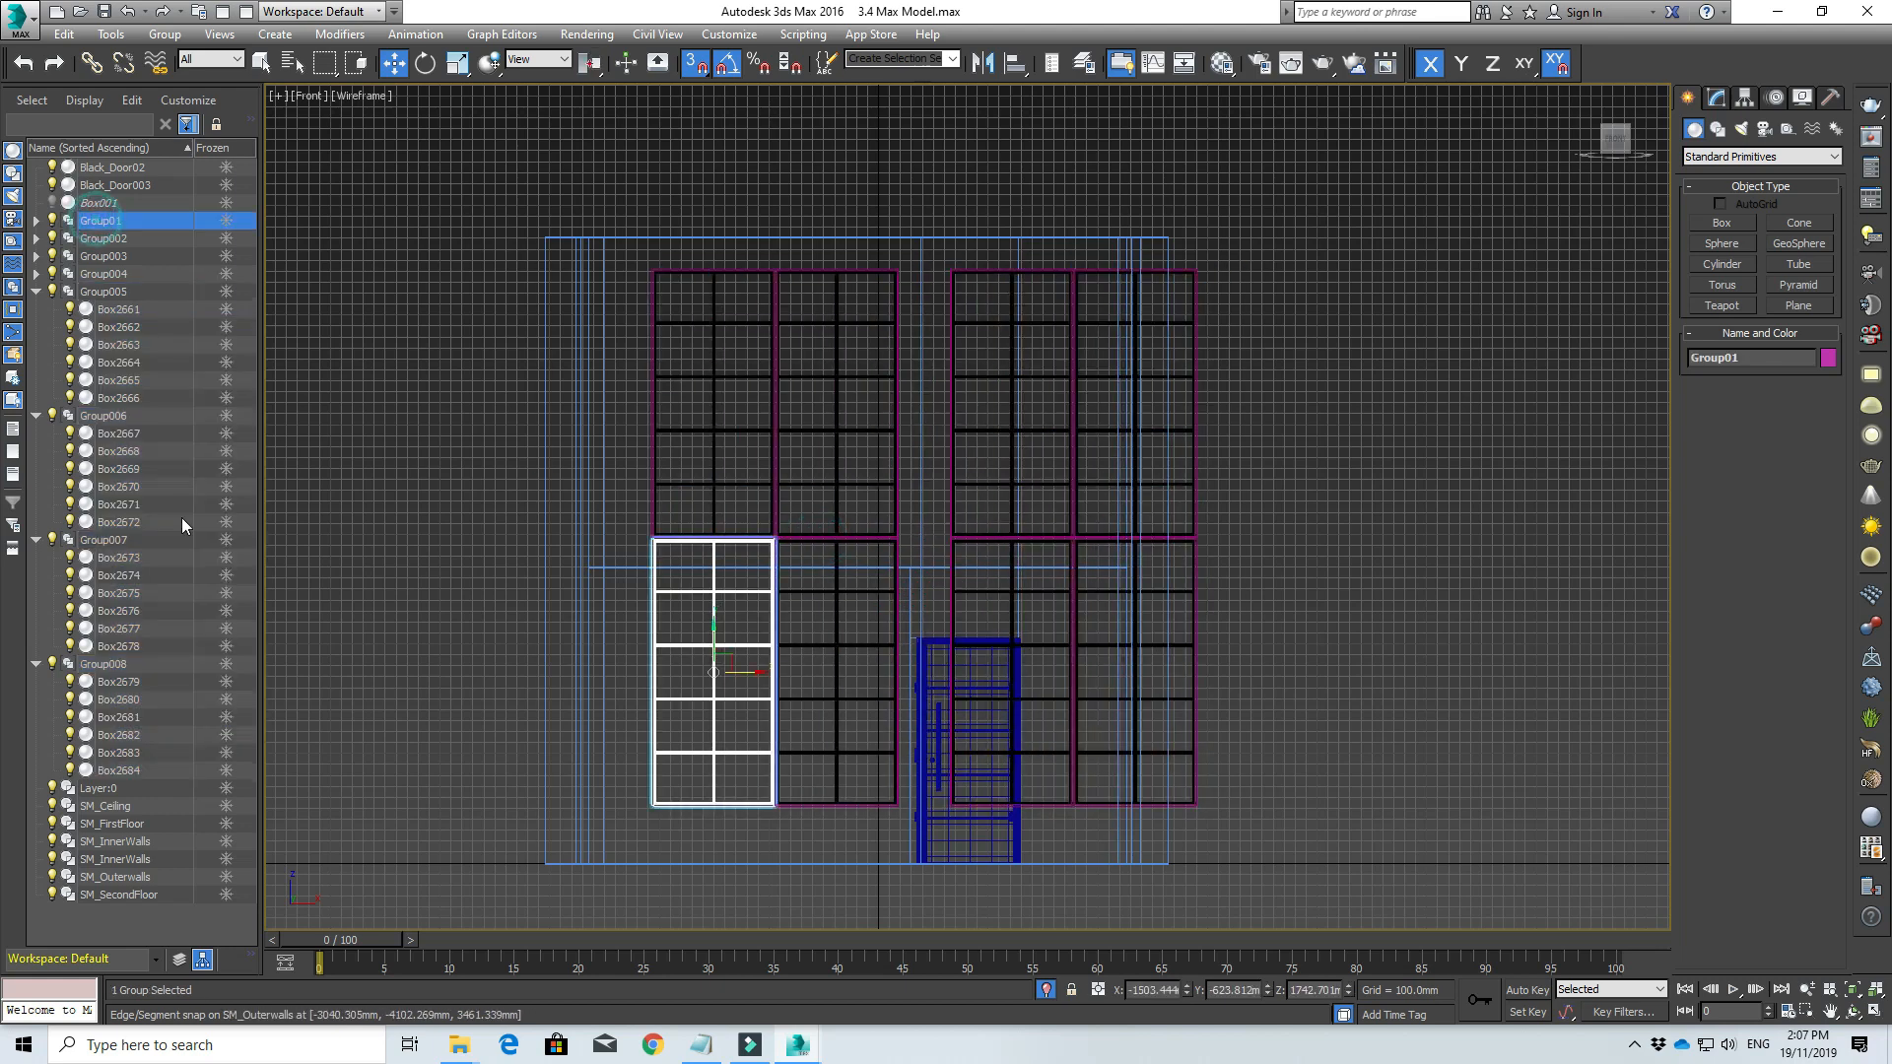
{"action": "scroll", "coordinate": [689, 488], "scroll_direction": "up", "scroll_amount": 4}
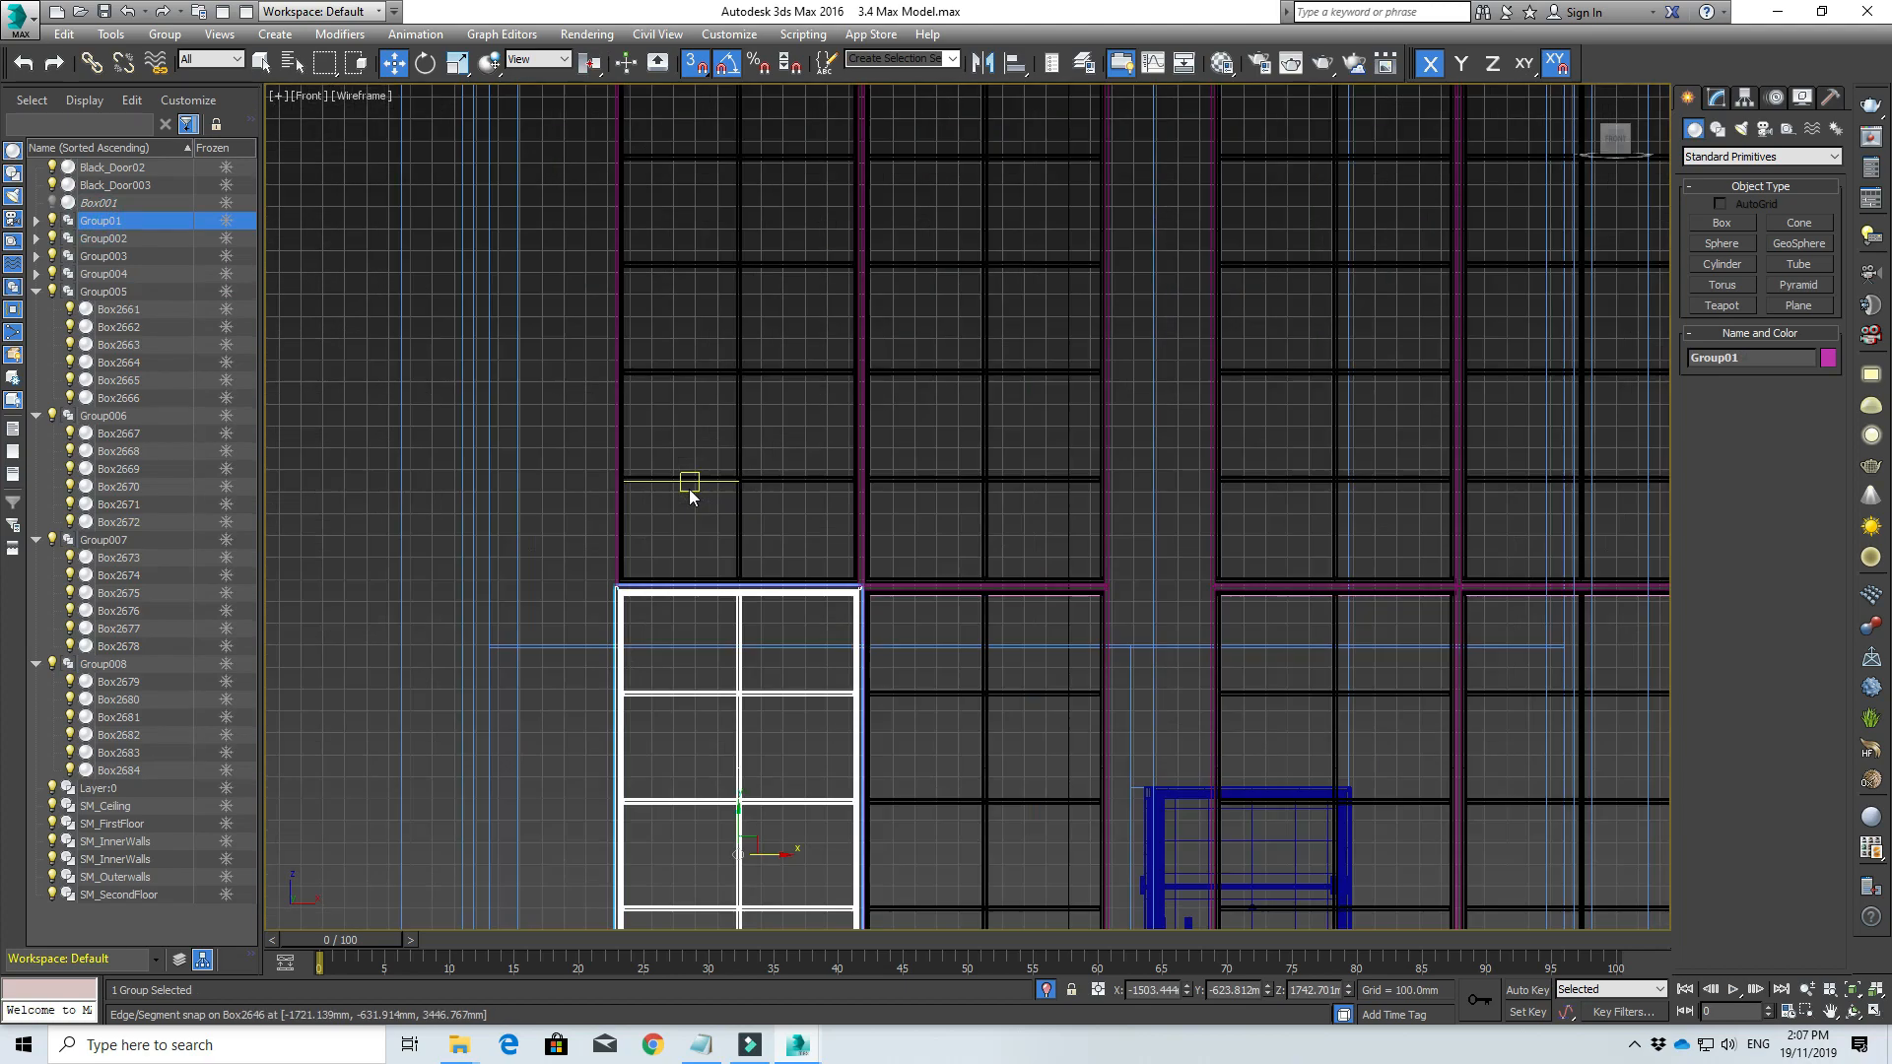
{"action": "scroll", "coordinate": [603, 412], "scroll_direction": "down", "scroll_amount": 4}
{"action": "key", "text": "t"}
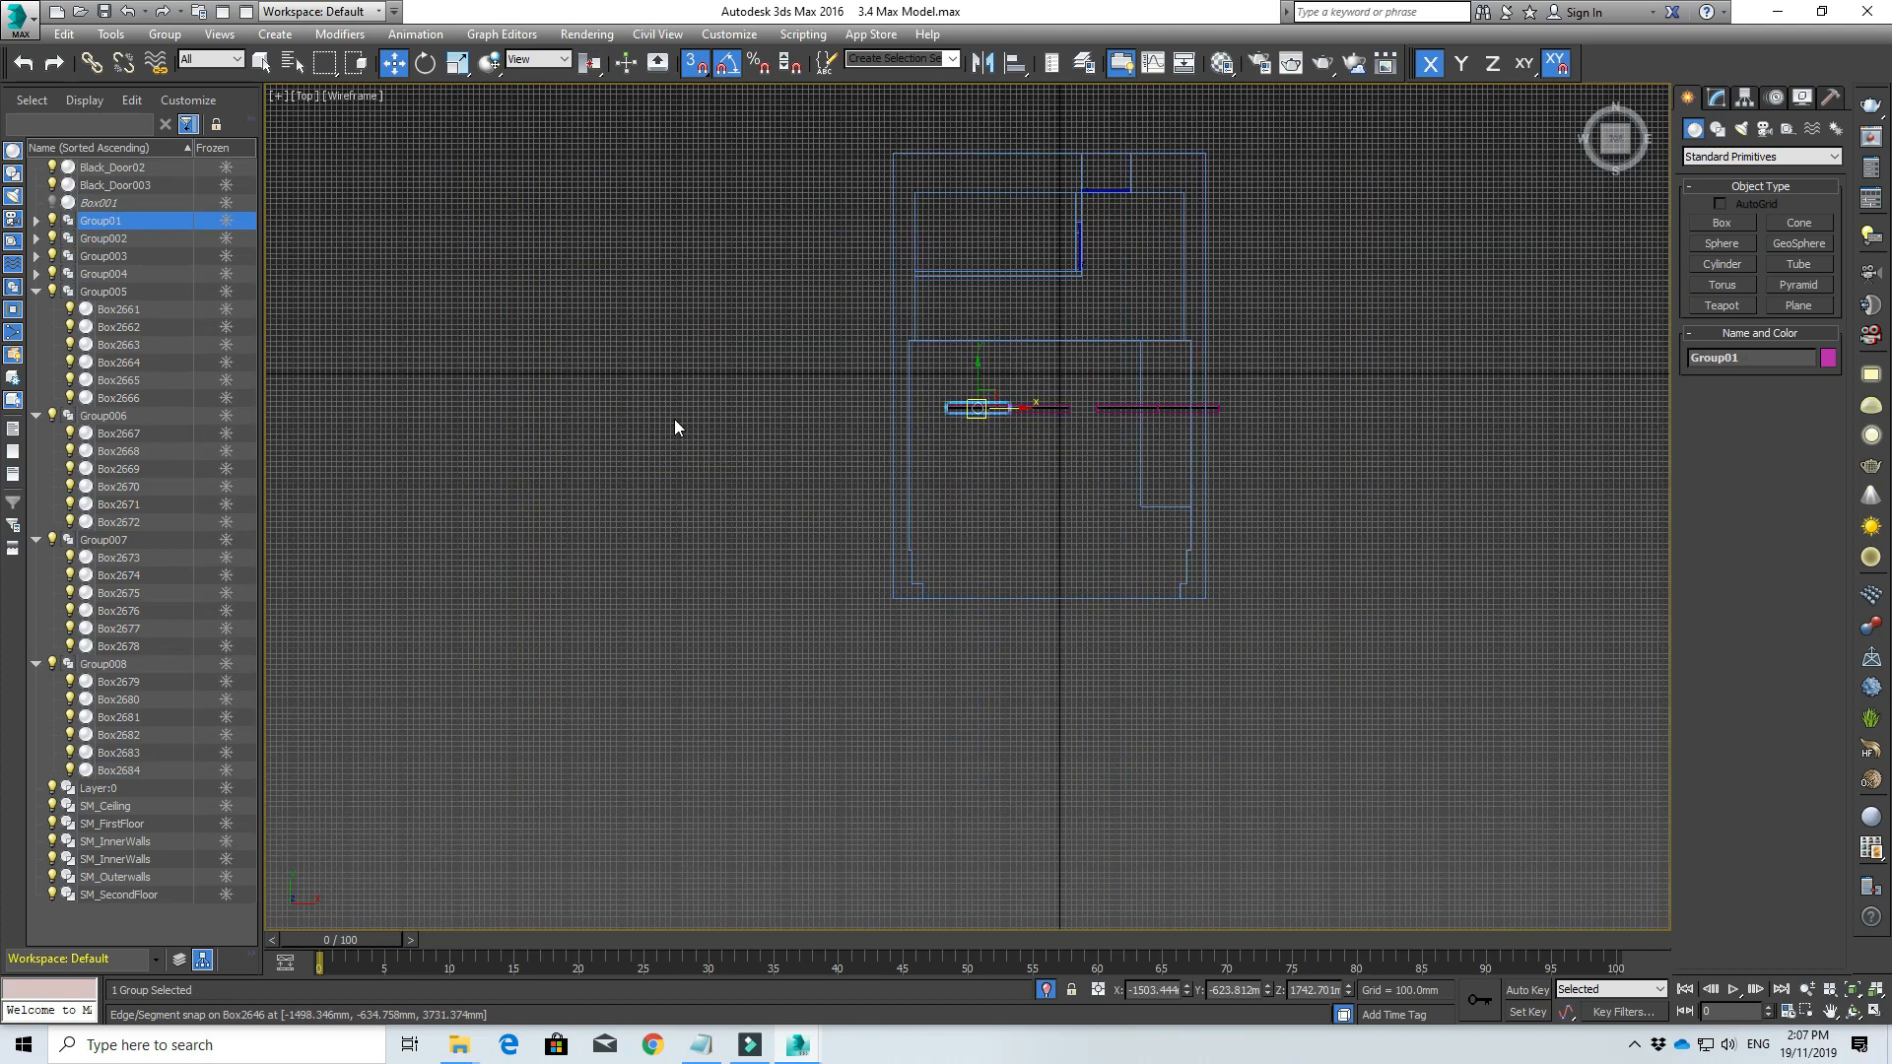
{"action": "scroll", "coordinate": [913, 388], "scroll_direction": "down", "scroll_amount": 1}
{"action": "scroll", "coordinate": [1001, 433], "scroll_direction": "up", "scroll_amount": 3}
{"action": "scroll", "coordinate": [920, 439], "scroll_direction": "up", "scroll_amount": 4}
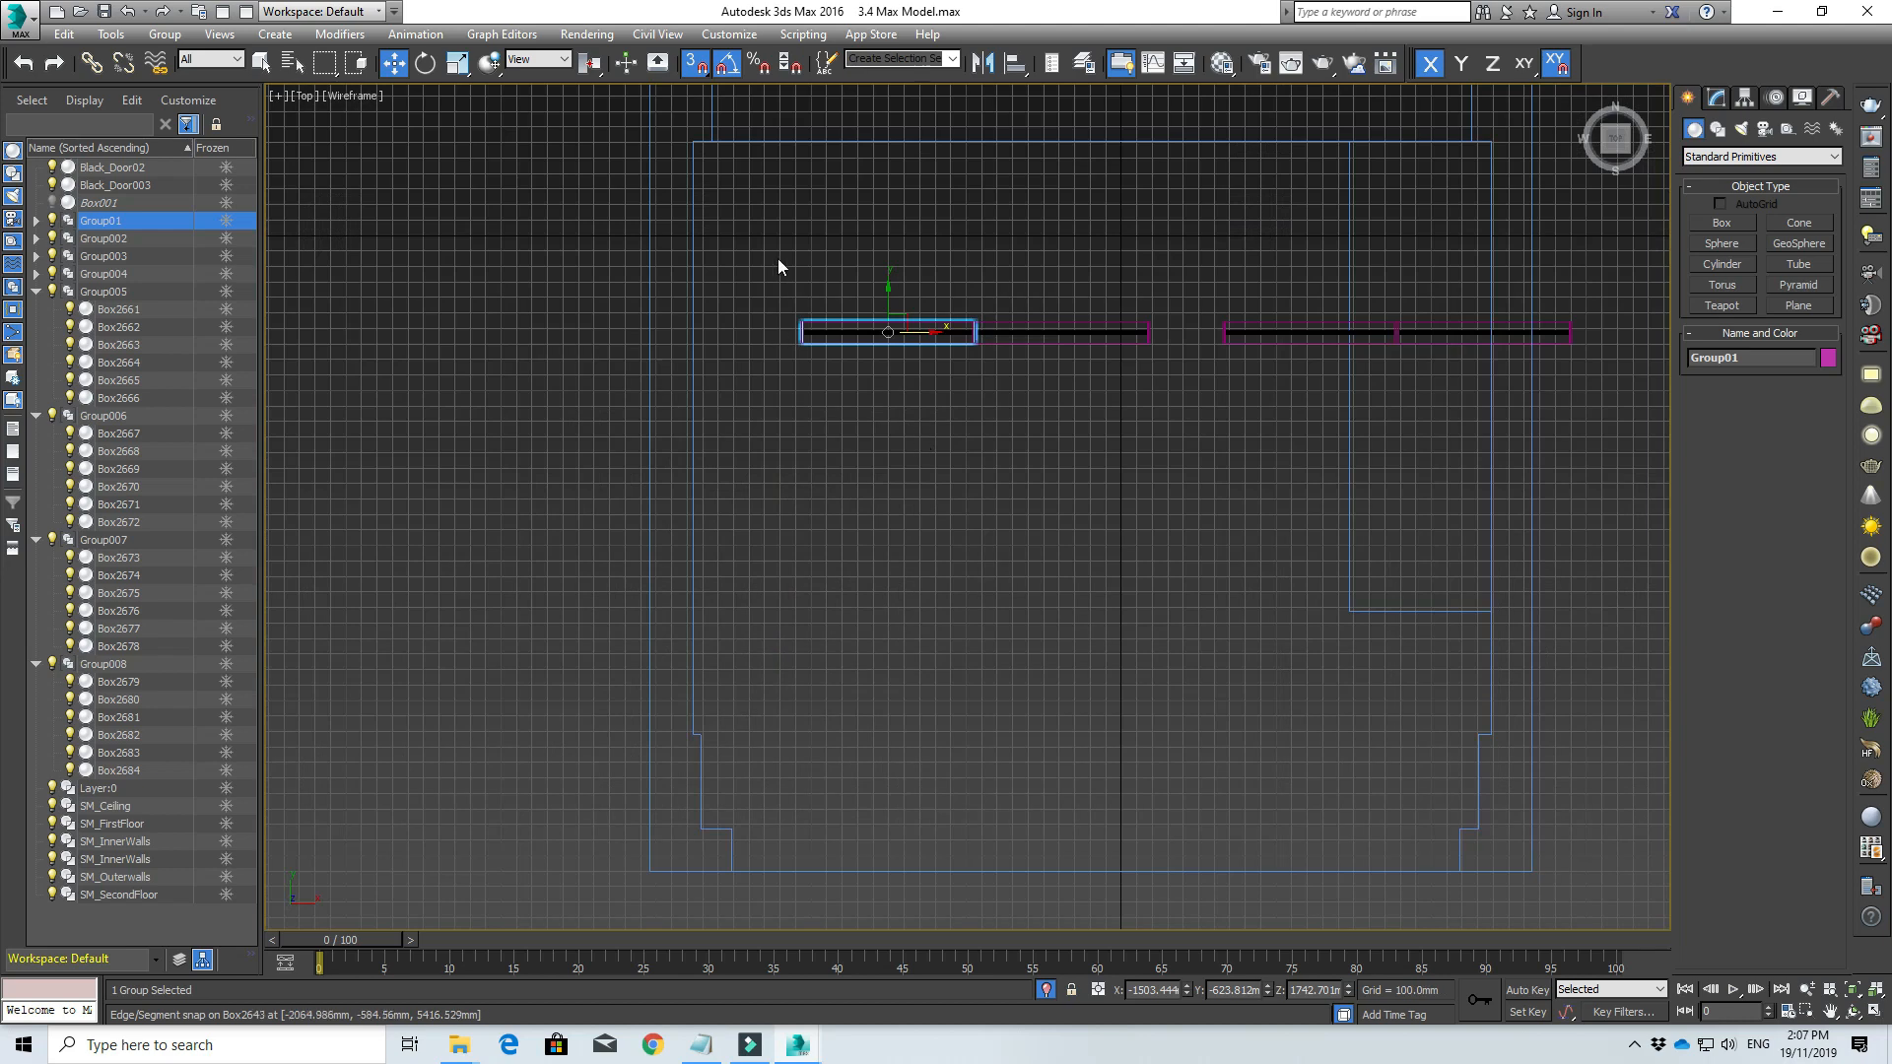
{"action": "left_click_drag", "start_coordinate": [778, 262], "coordinate": [1188, 430]}
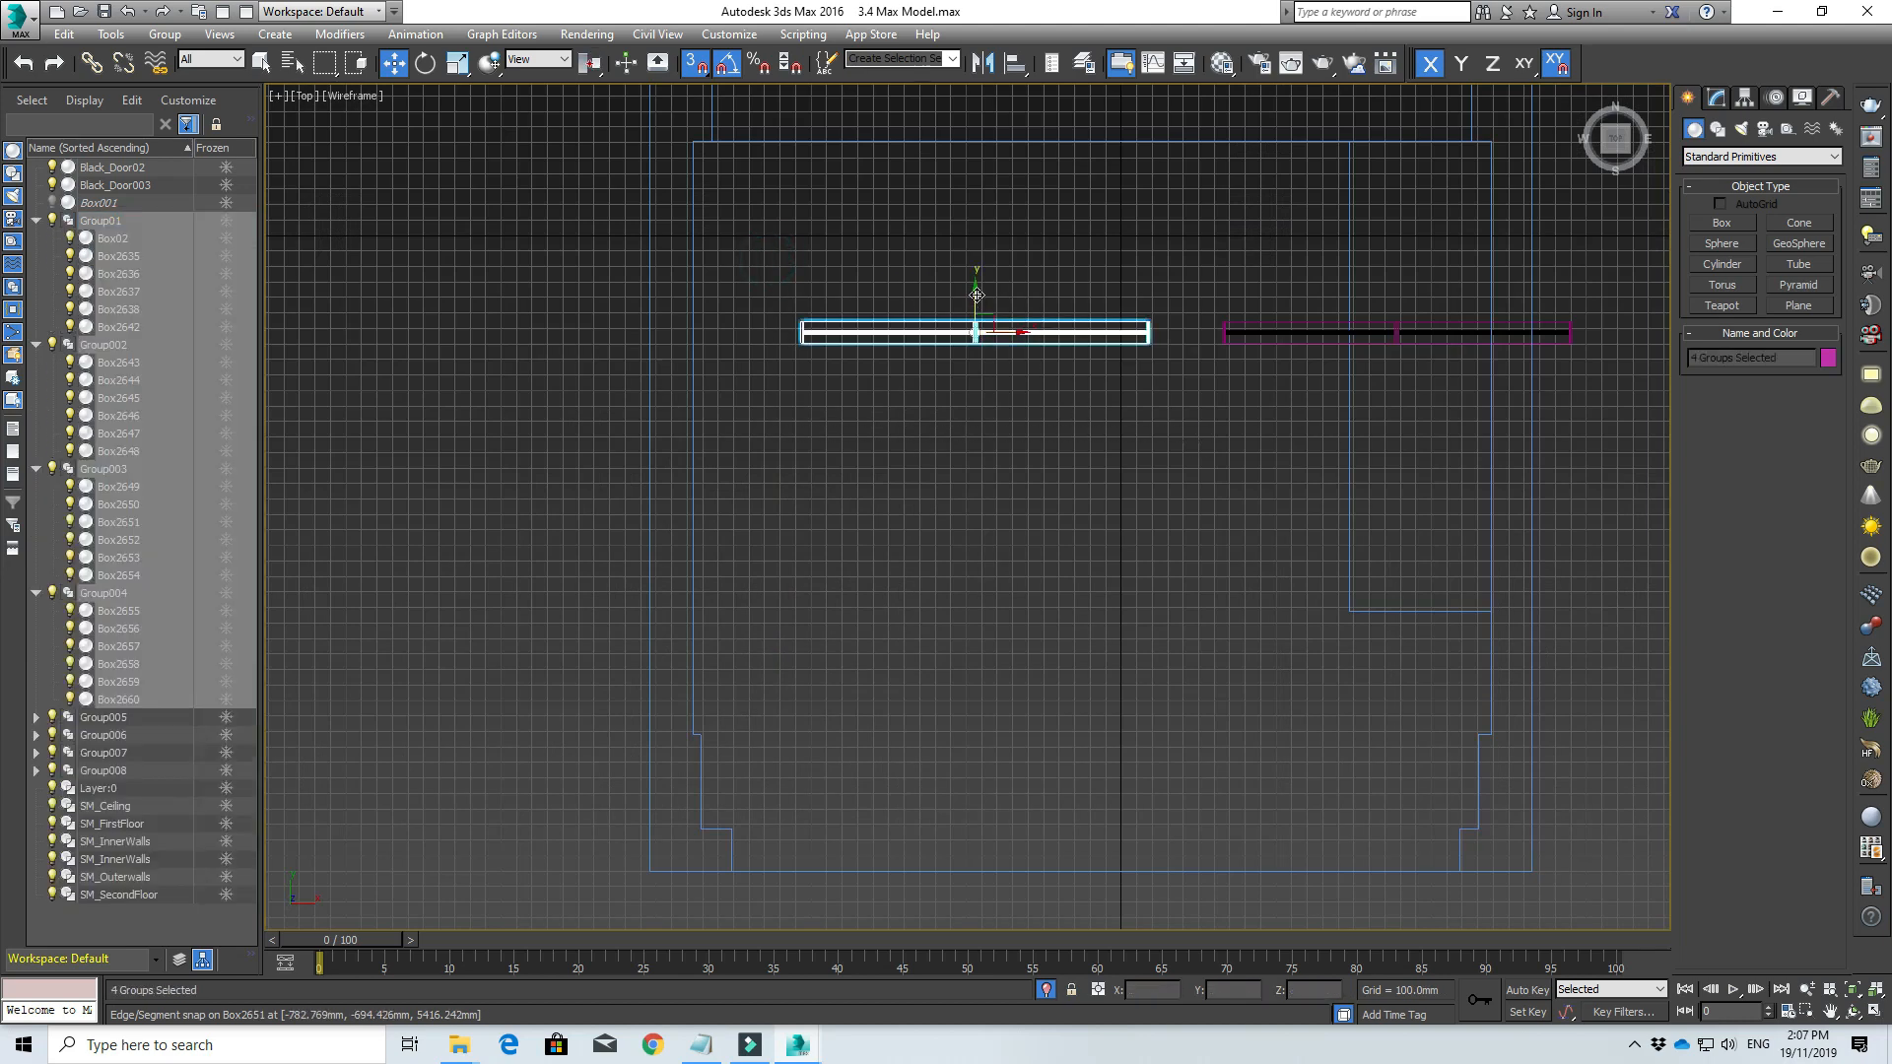
{"action": "left_click_drag", "start_coordinate": [977, 294], "coordinate": [883, 845]}
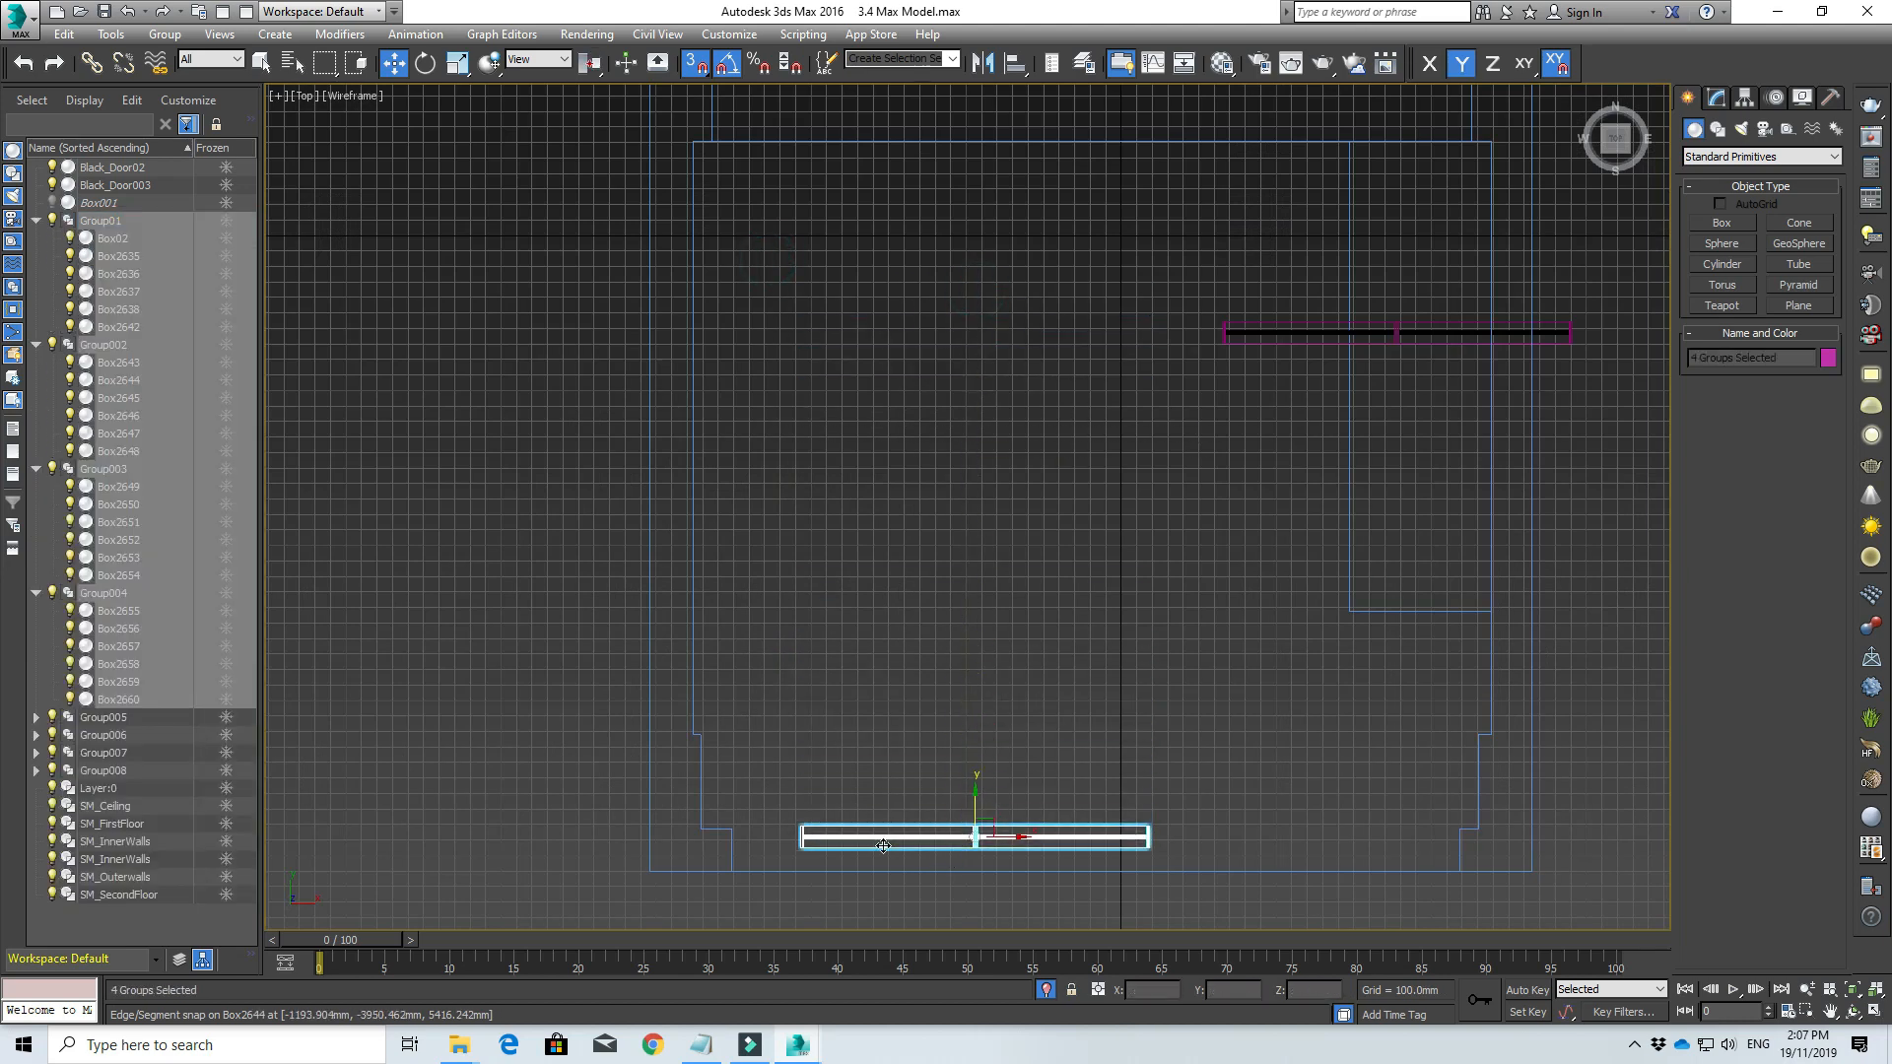
Step: Snap the original window set along X so its outer frame edge meets the side of the wall opening
{"action": "scroll", "coordinate": [759, 855], "scroll_direction": "up", "scroll_amount": 4}
{"action": "scroll", "coordinate": [840, 765], "scroll_direction": "up", "scroll_amount": 2}
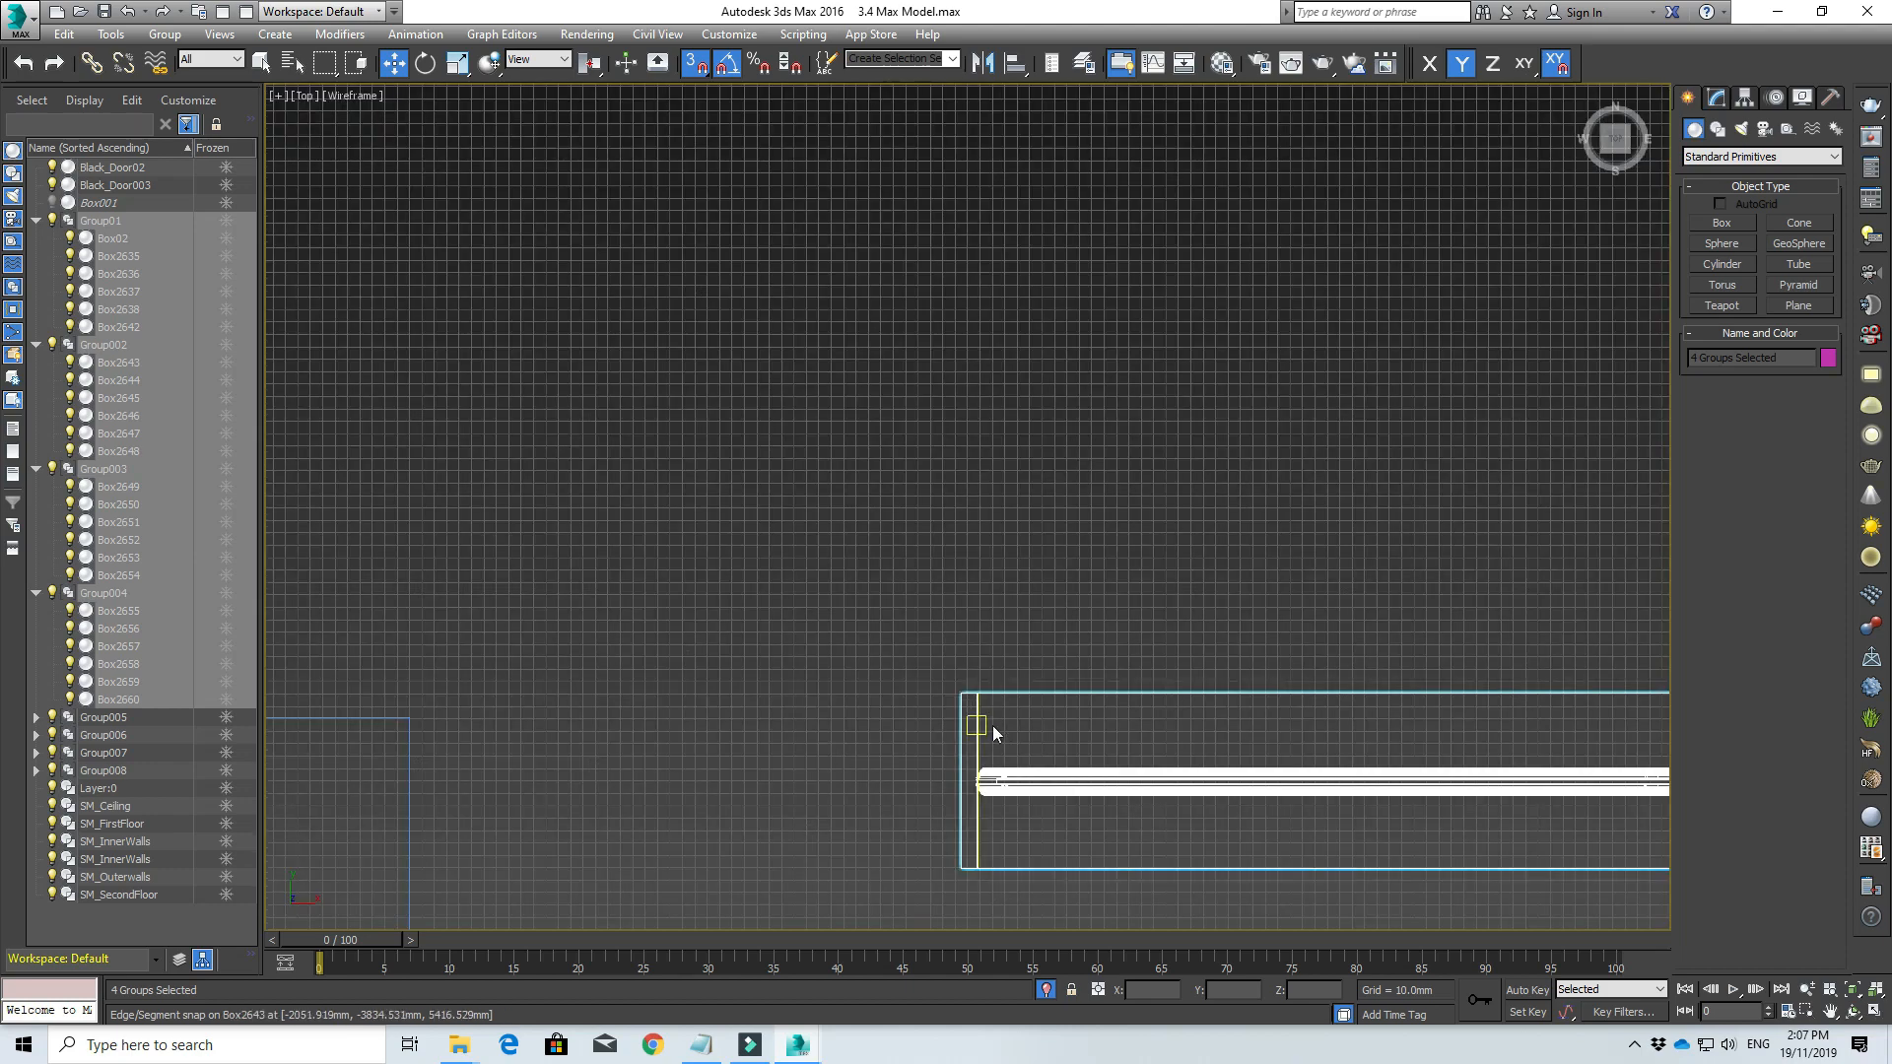
{"action": "left_click_drag", "start_coordinate": [959, 729], "coordinate": [421, 773]}
{"action": "left_click", "coordinate": [1428, 64]}
{"action": "scroll", "coordinate": [530, 716], "scroll_direction": "down", "scroll_amount": 2}
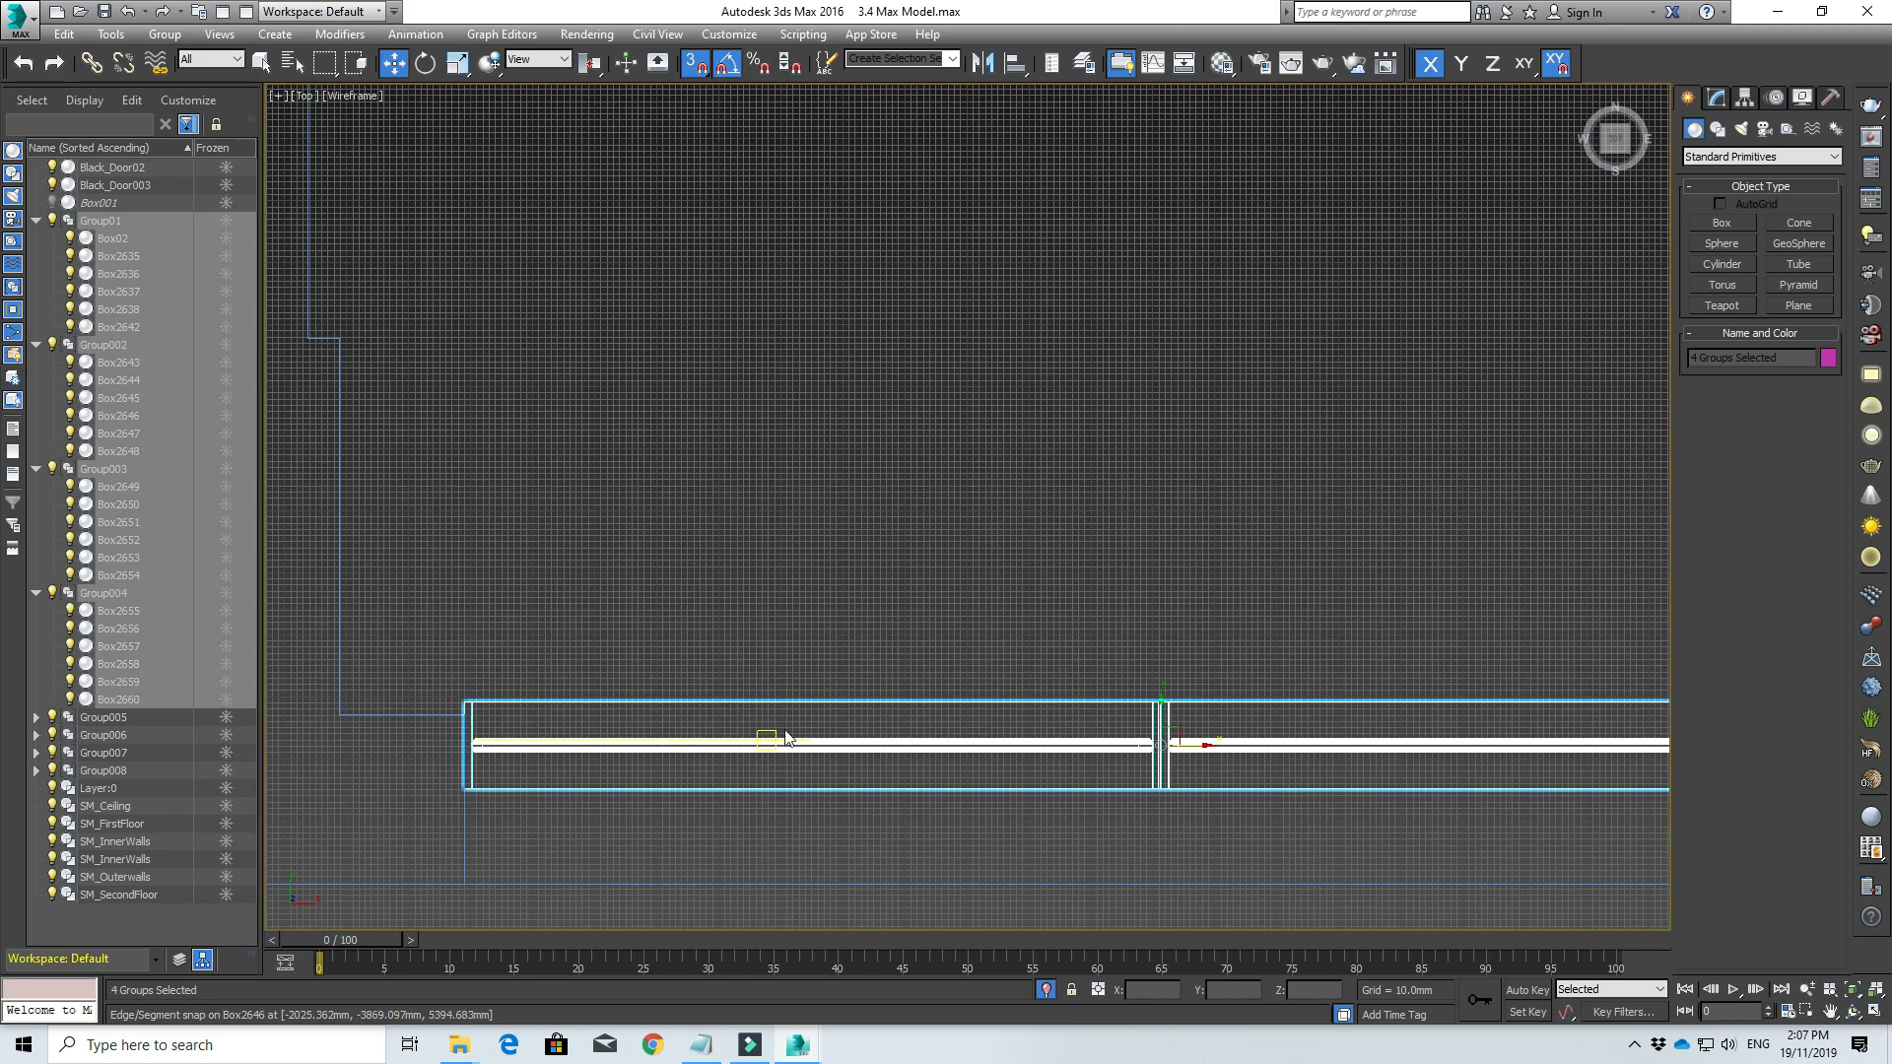
Step: Snap the original window set along Y so its inner frame edge aligns with the wall's ledge, and deselect it
{"action": "left_click", "coordinate": [1464, 65]}
{"action": "left_click_drag", "start_coordinate": [495, 702], "coordinate": [459, 719]}
{"action": "left_click", "coordinate": [701, 647]}
{"action": "scroll", "coordinate": [730, 629], "scroll_direction": "down", "scroll_amount": 1}
{"action": "scroll", "coordinate": [630, 722], "scroll_direction": "up", "scroll_amount": 3}
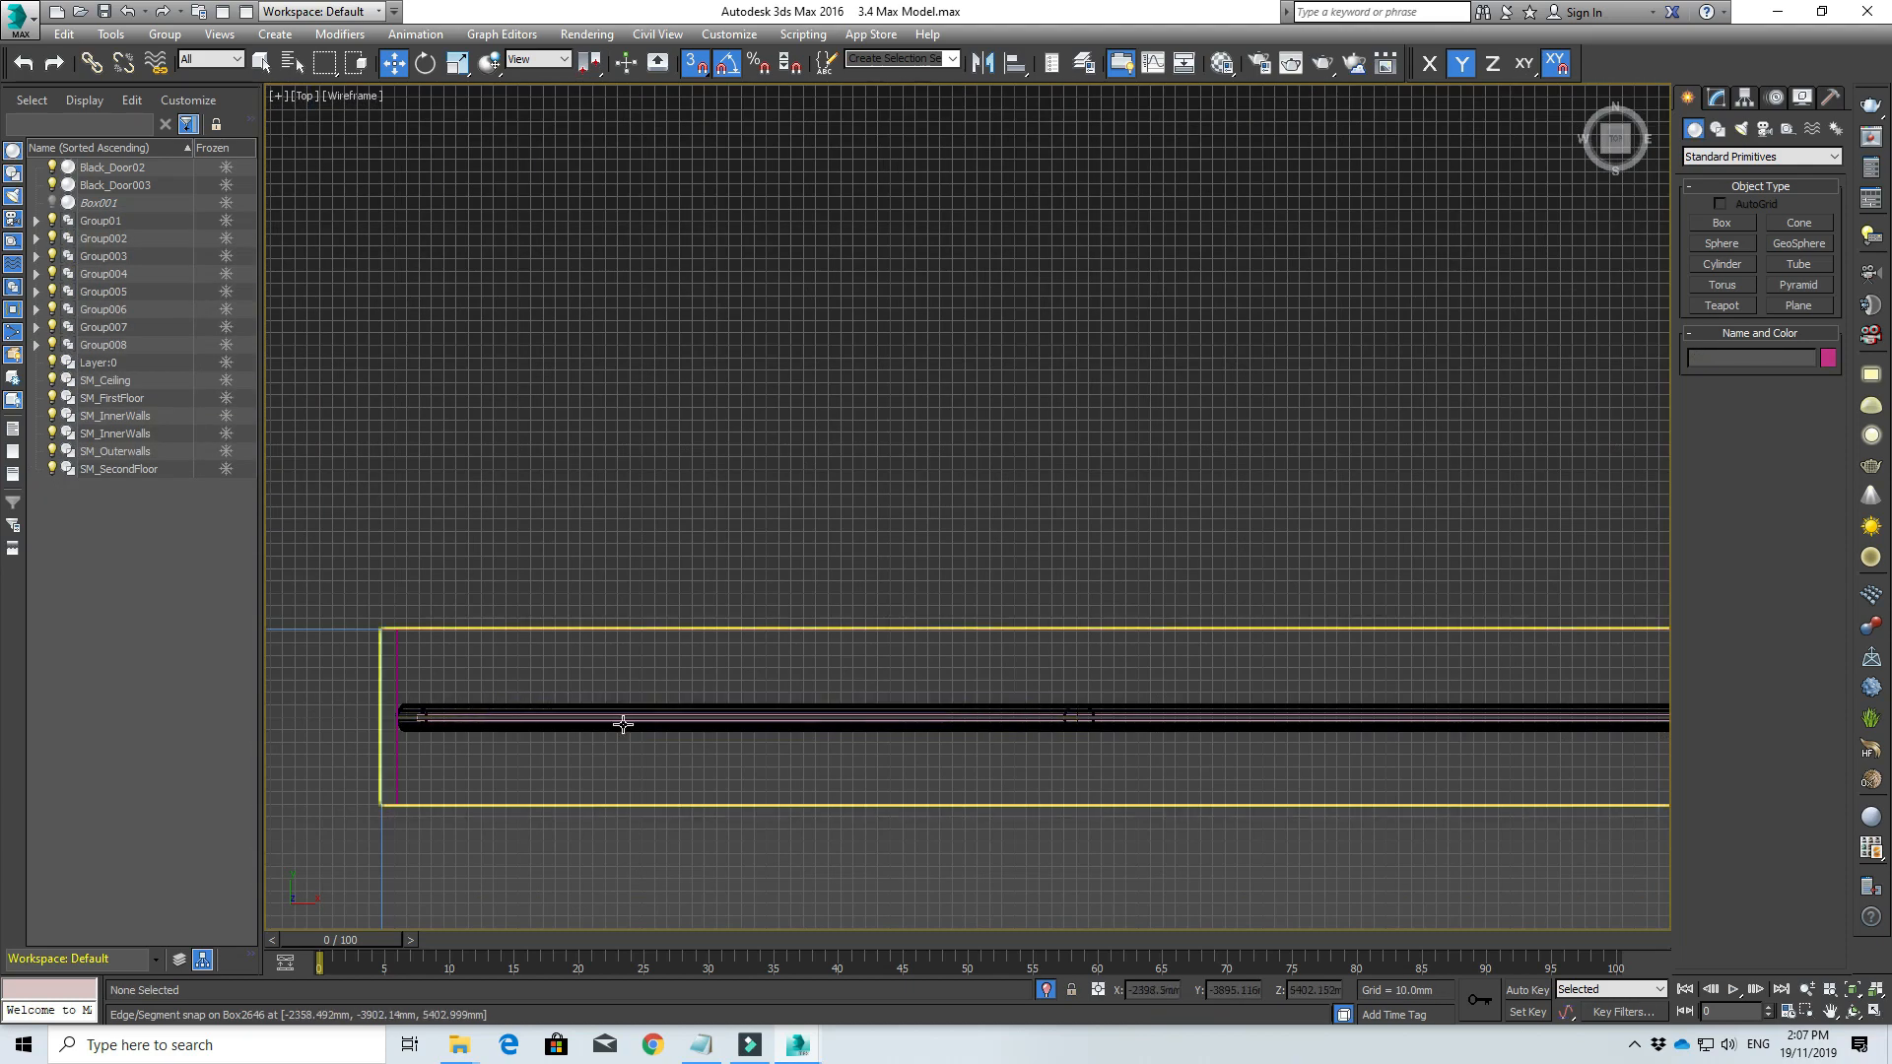
{"action": "scroll", "coordinate": [920, 726], "scroll_direction": "down", "scroll_amount": 5}
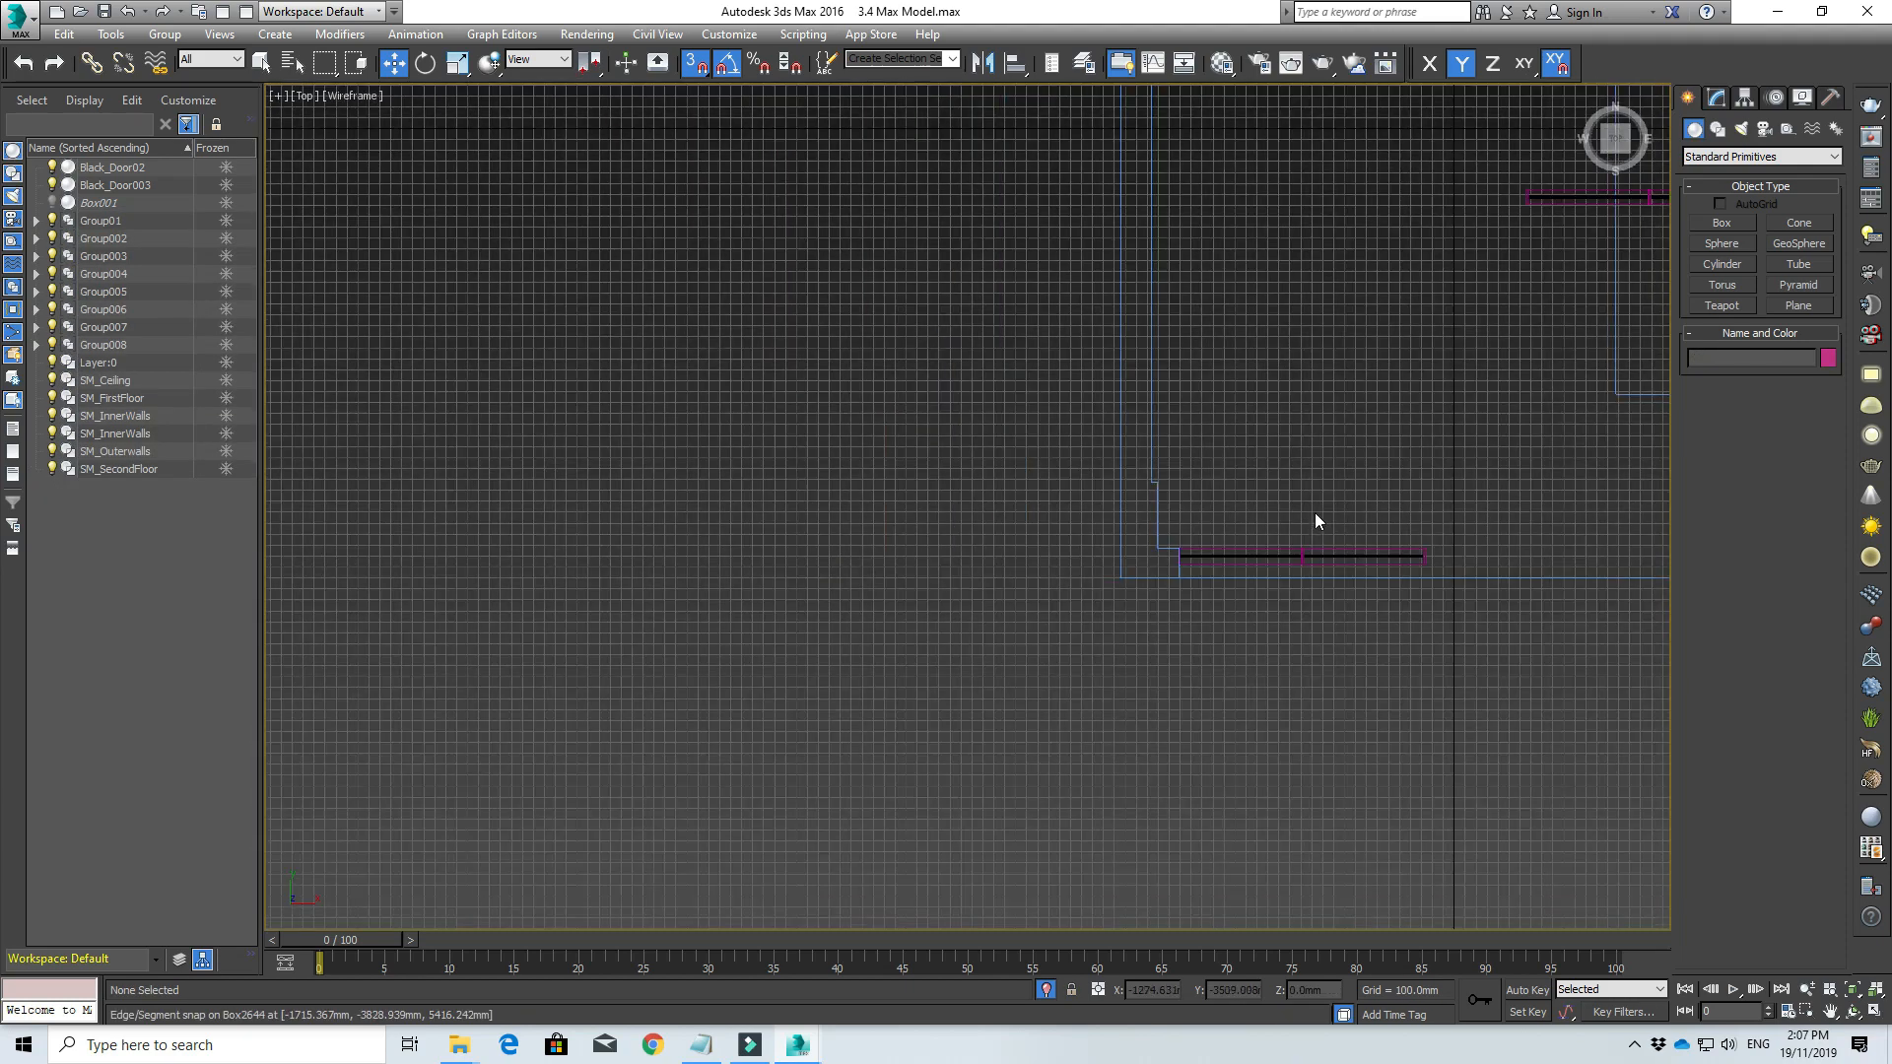
Step: Select the four cloned window groups, Group005 to Group008, and move them along Y to the front wall's ledge
{"action": "middle_click_drag", "start_coordinate": [1314, 520], "coordinate": [706, 578]}
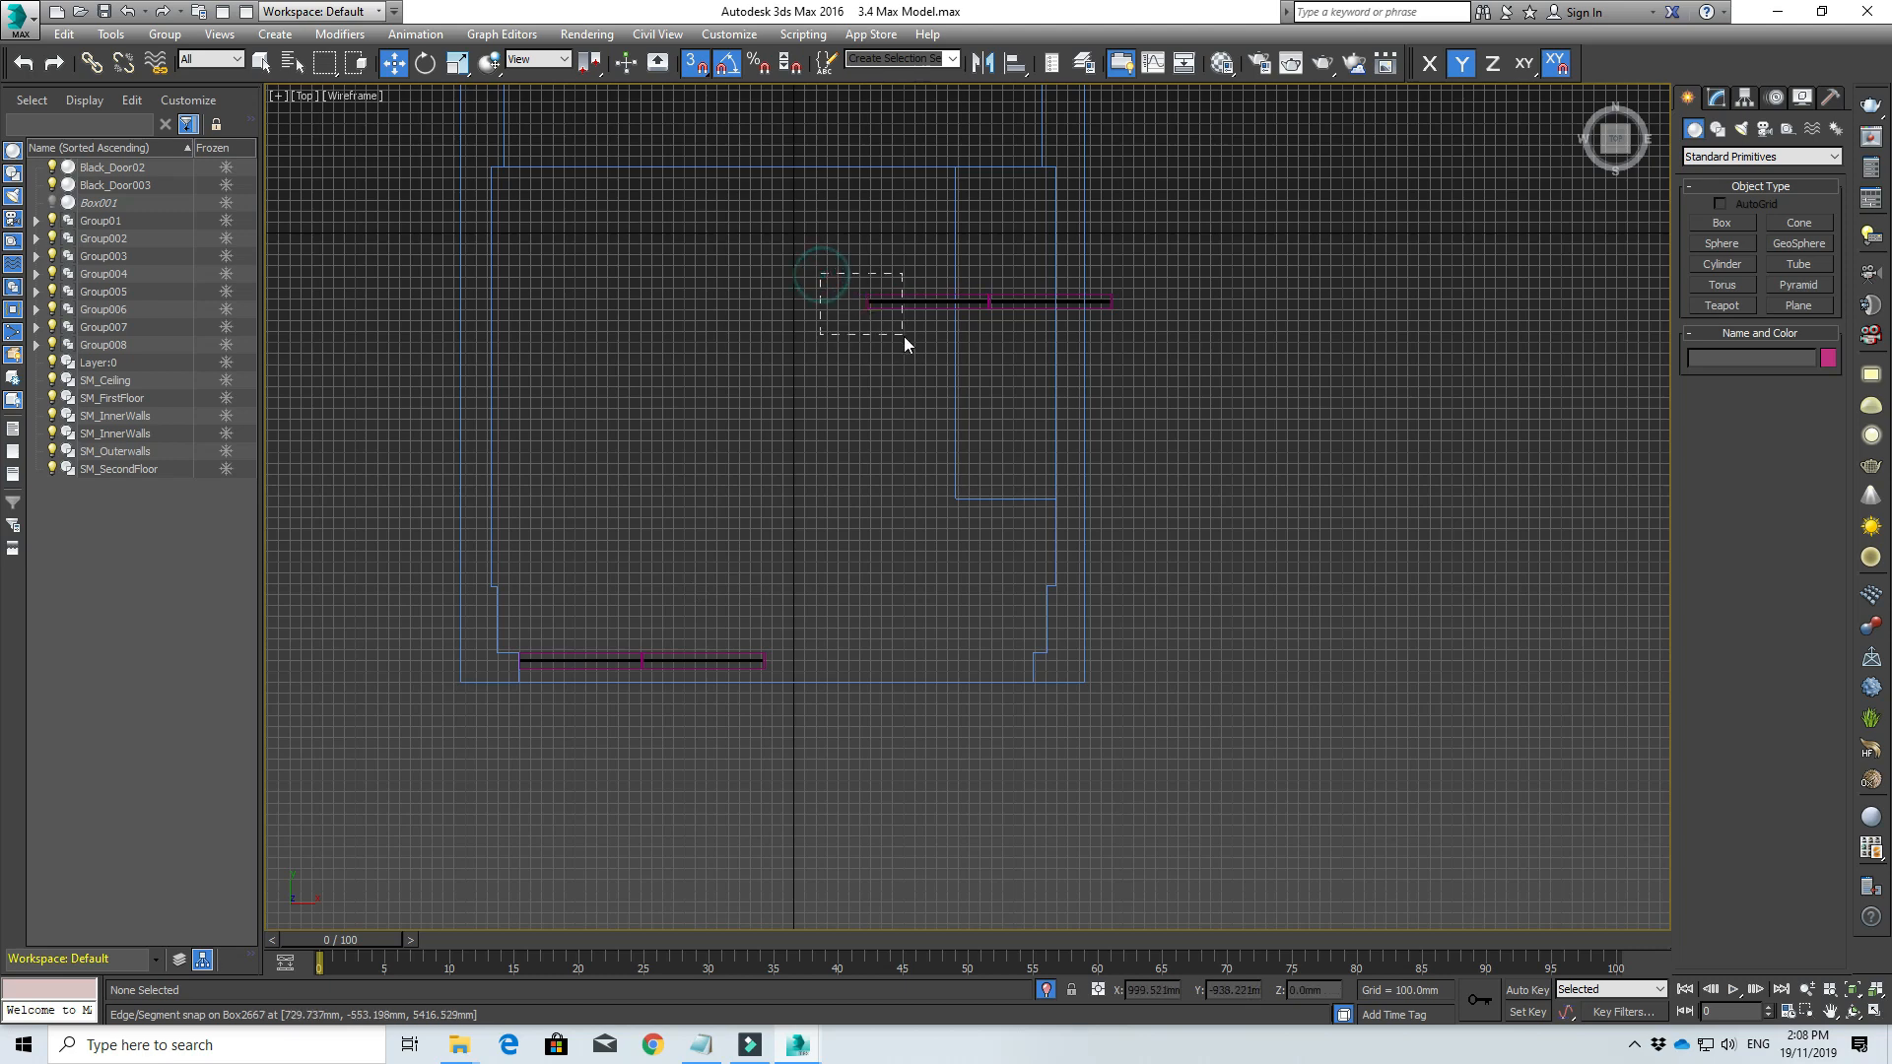
{"action": "left_click_drag", "start_coordinate": [902, 335], "coordinate": [1014, 331]}
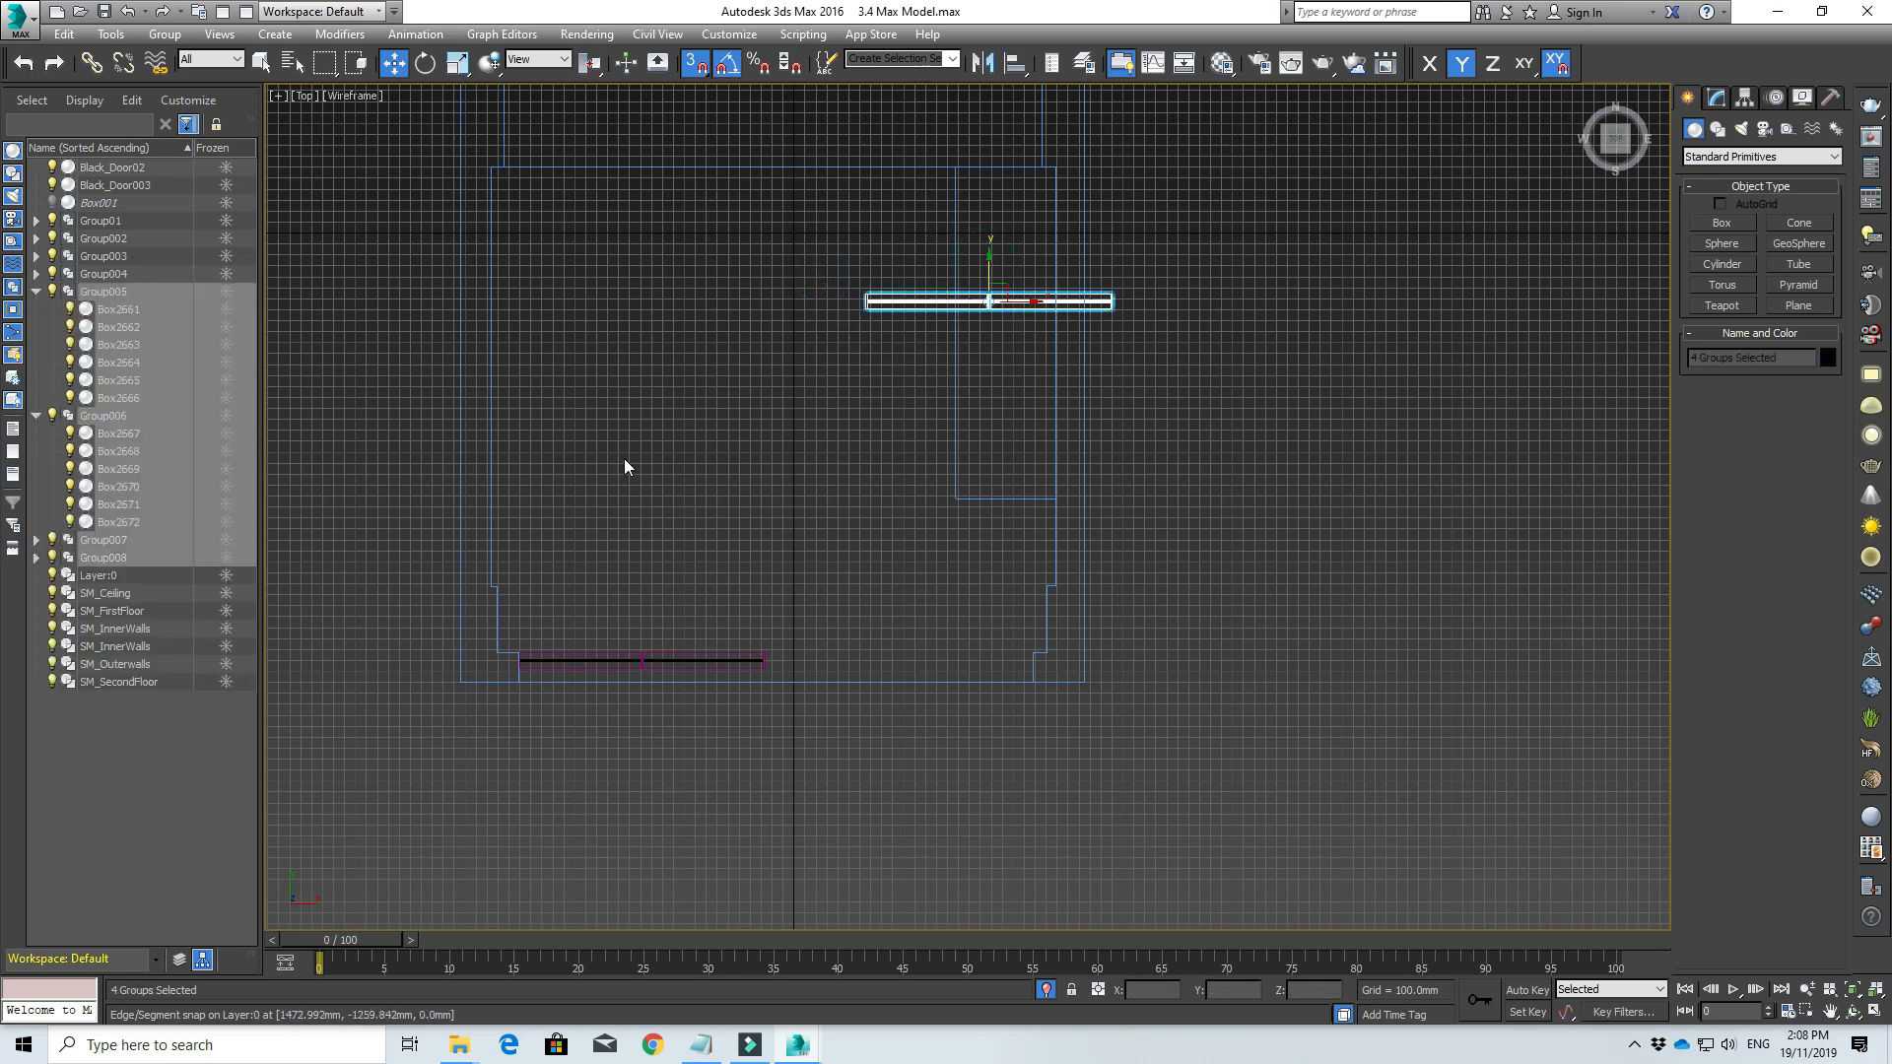
{"action": "scroll", "coordinate": [948, 379], "scroll_direction": "up", "scroll_amount": 4}
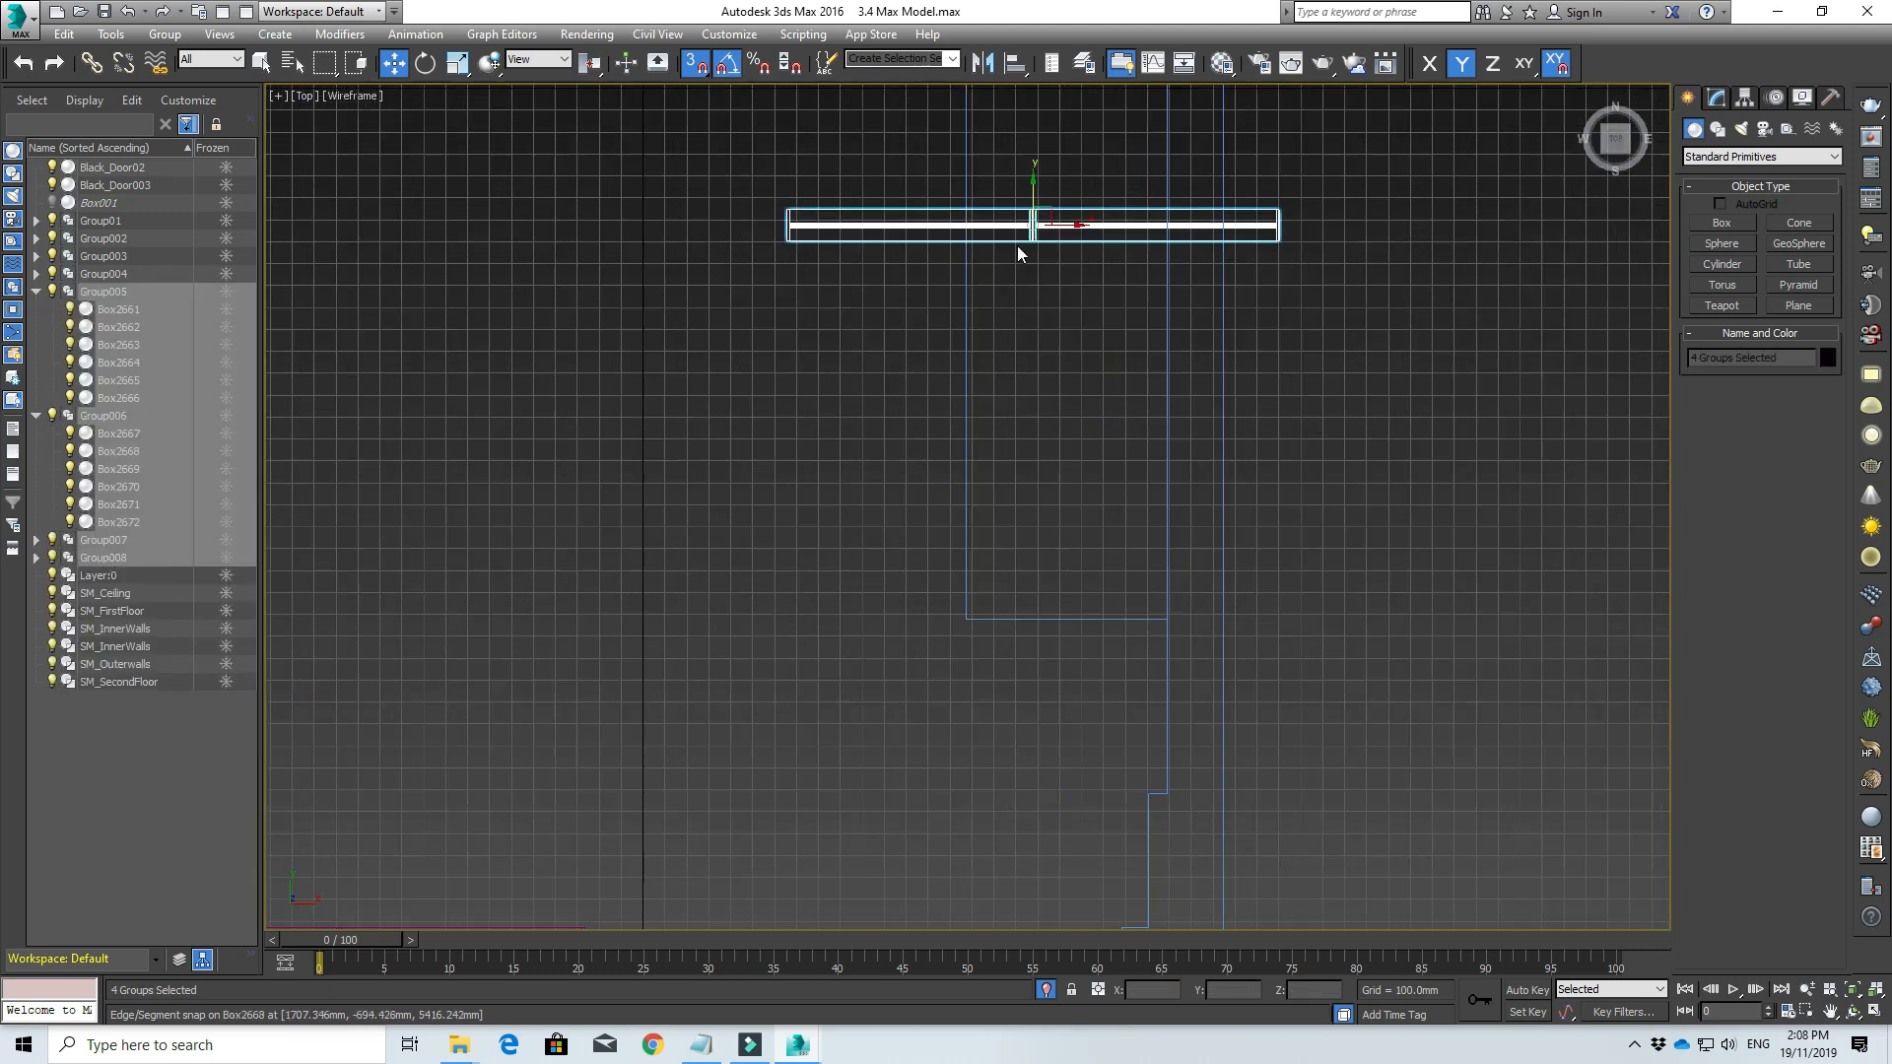
{"action": "left_click_drag", "start_coordinate": [1030, 185], "coordinate": [933, 814]}
{"action": "middle_click_drag", "start_coordinate": [1156, 877], "coordinate": [1140, 600]}
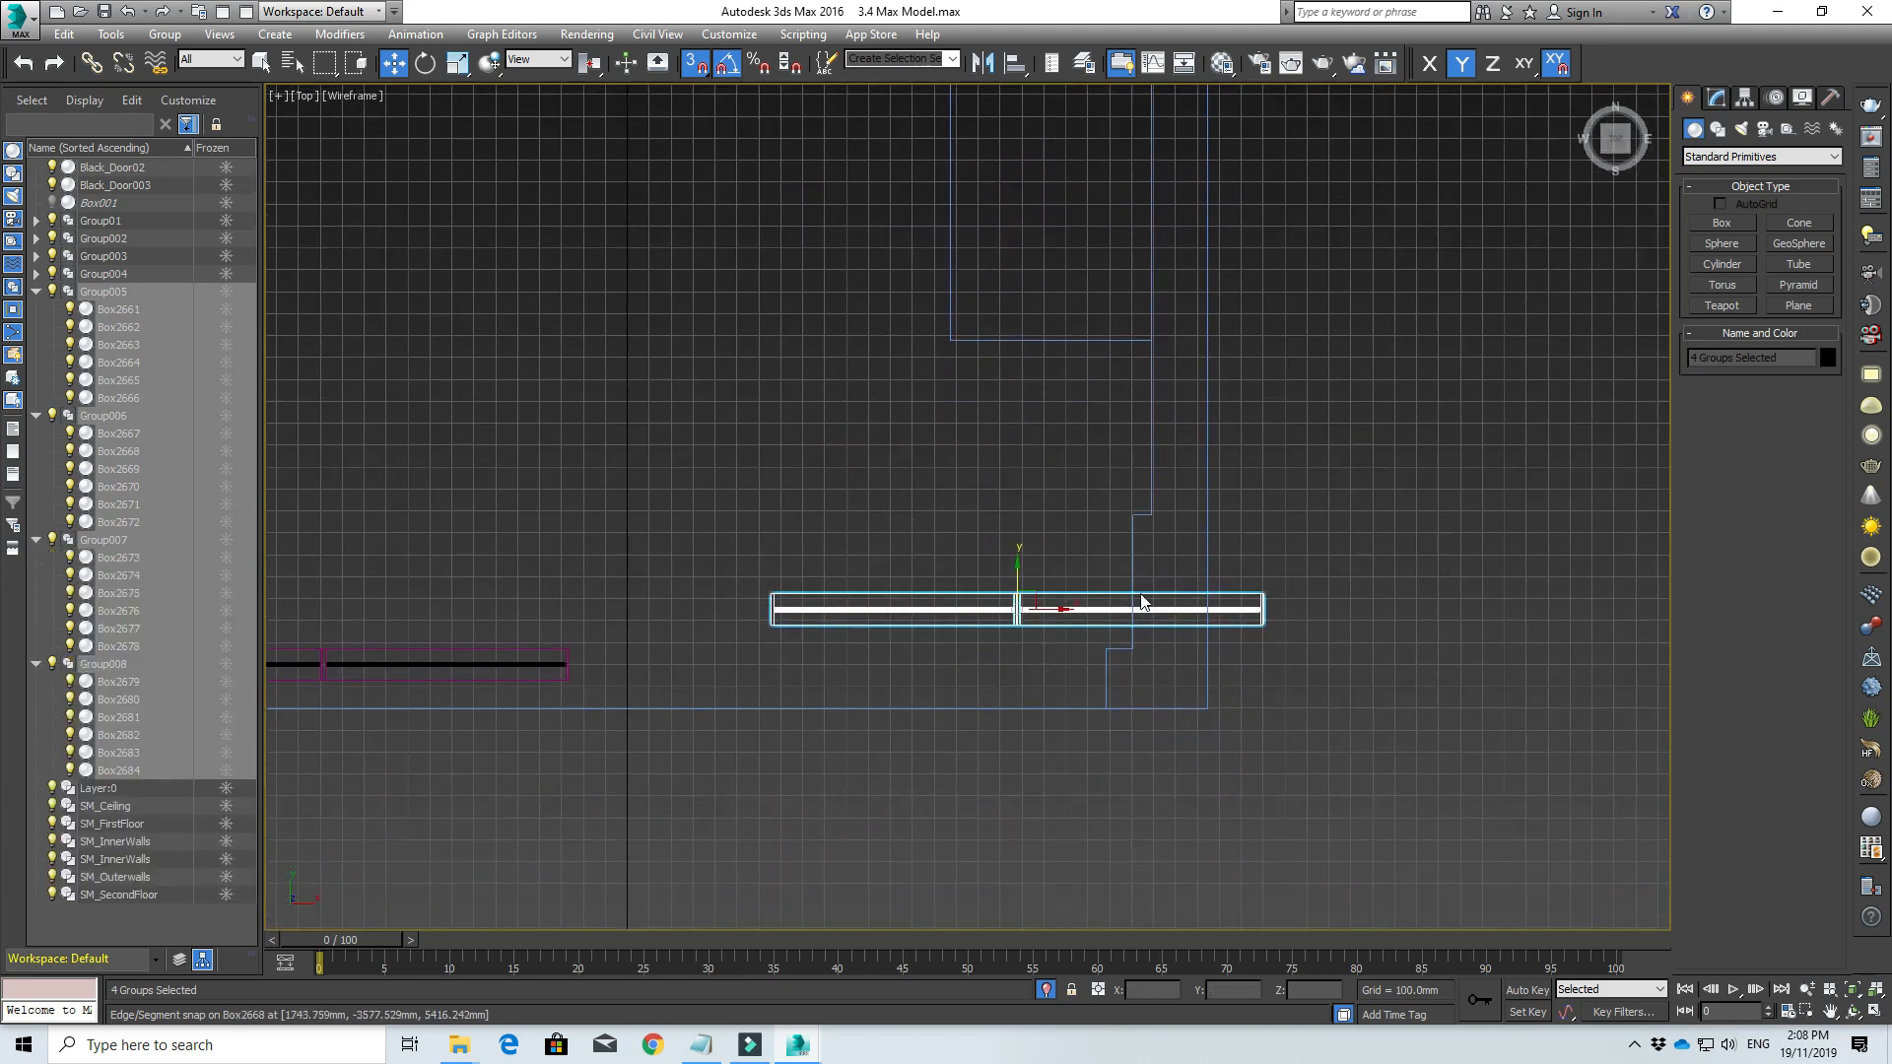
{"action": "scroll", "coordinate": [1097, 649], "scroll_direction": "up", "scroll_amount": 4}
{"action": "left_click_drag", "start_coordinate": [1057, 541], "coordinate": [1121, 655]}
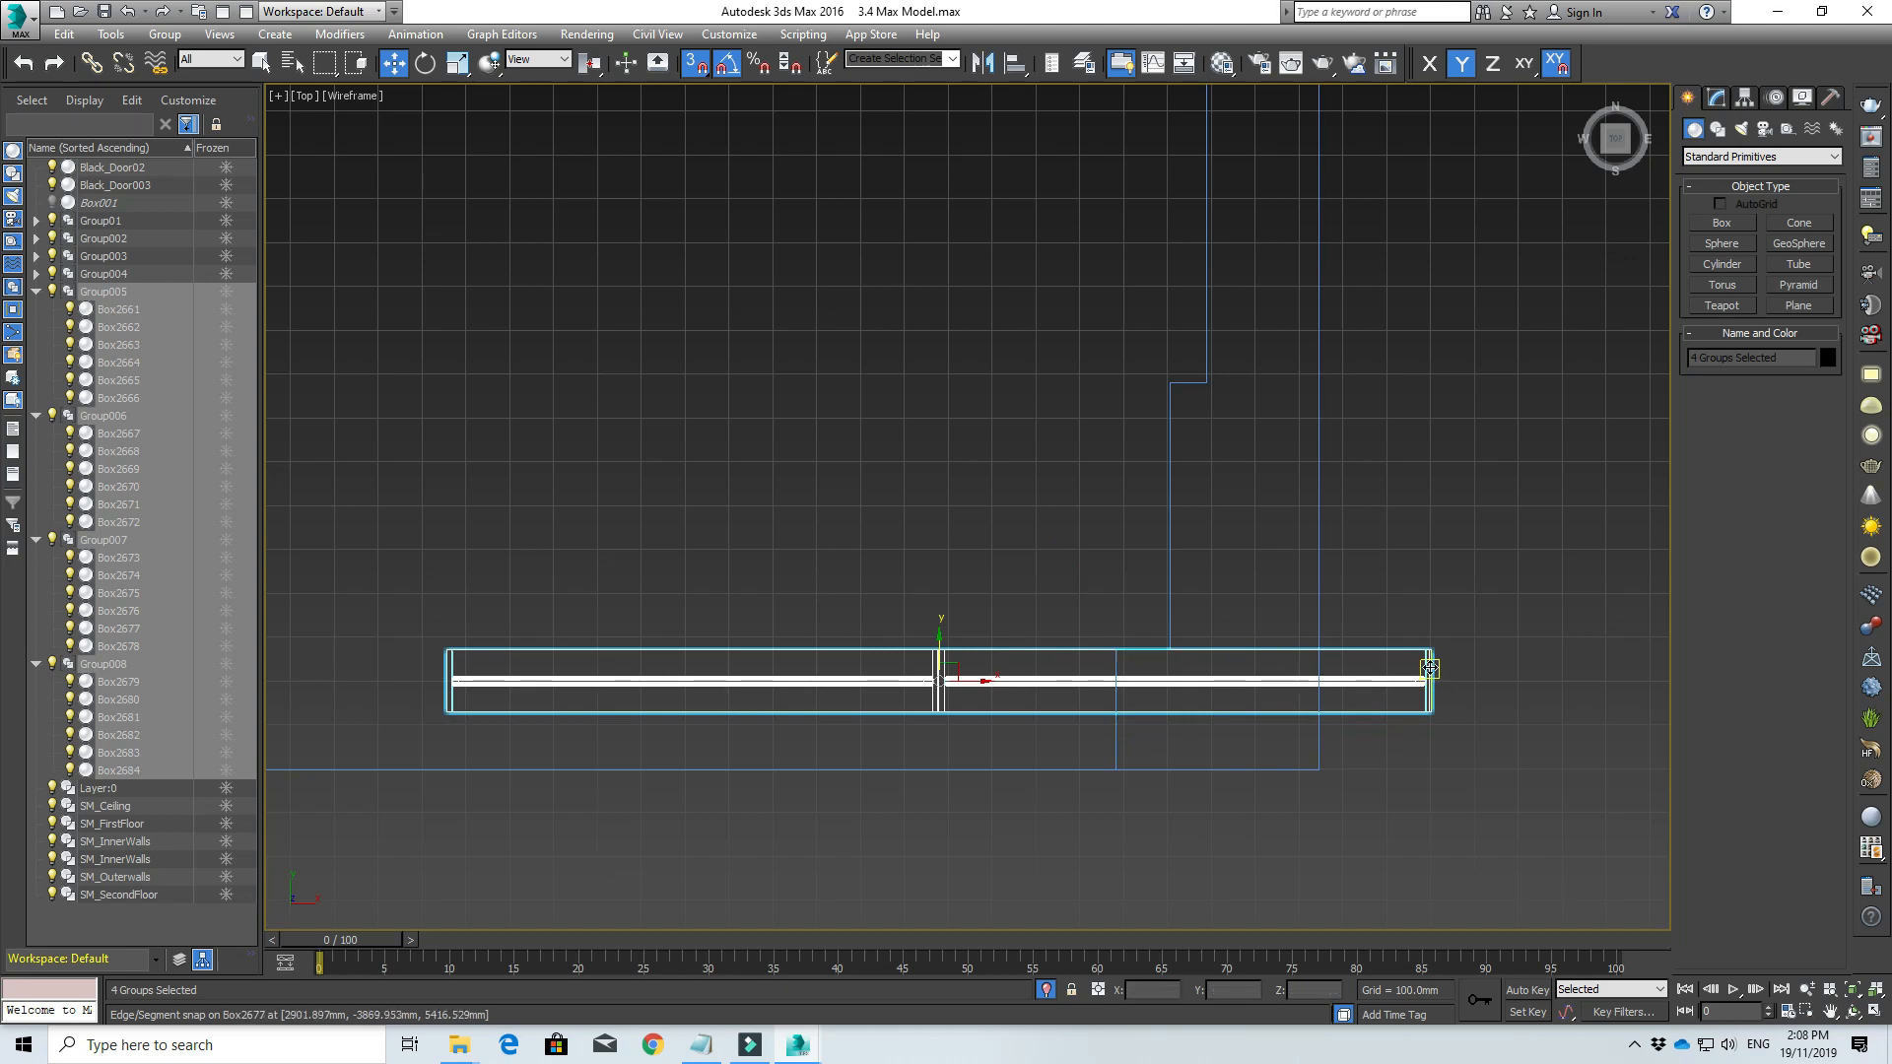
Step: Snap the cloned window set along X to the opposite side of the opening and along Y to the wall's ledge
{"action": "scroll", "coordinate": [1429, 667], "scroll_direction": "up", "scroll_amount": 5}
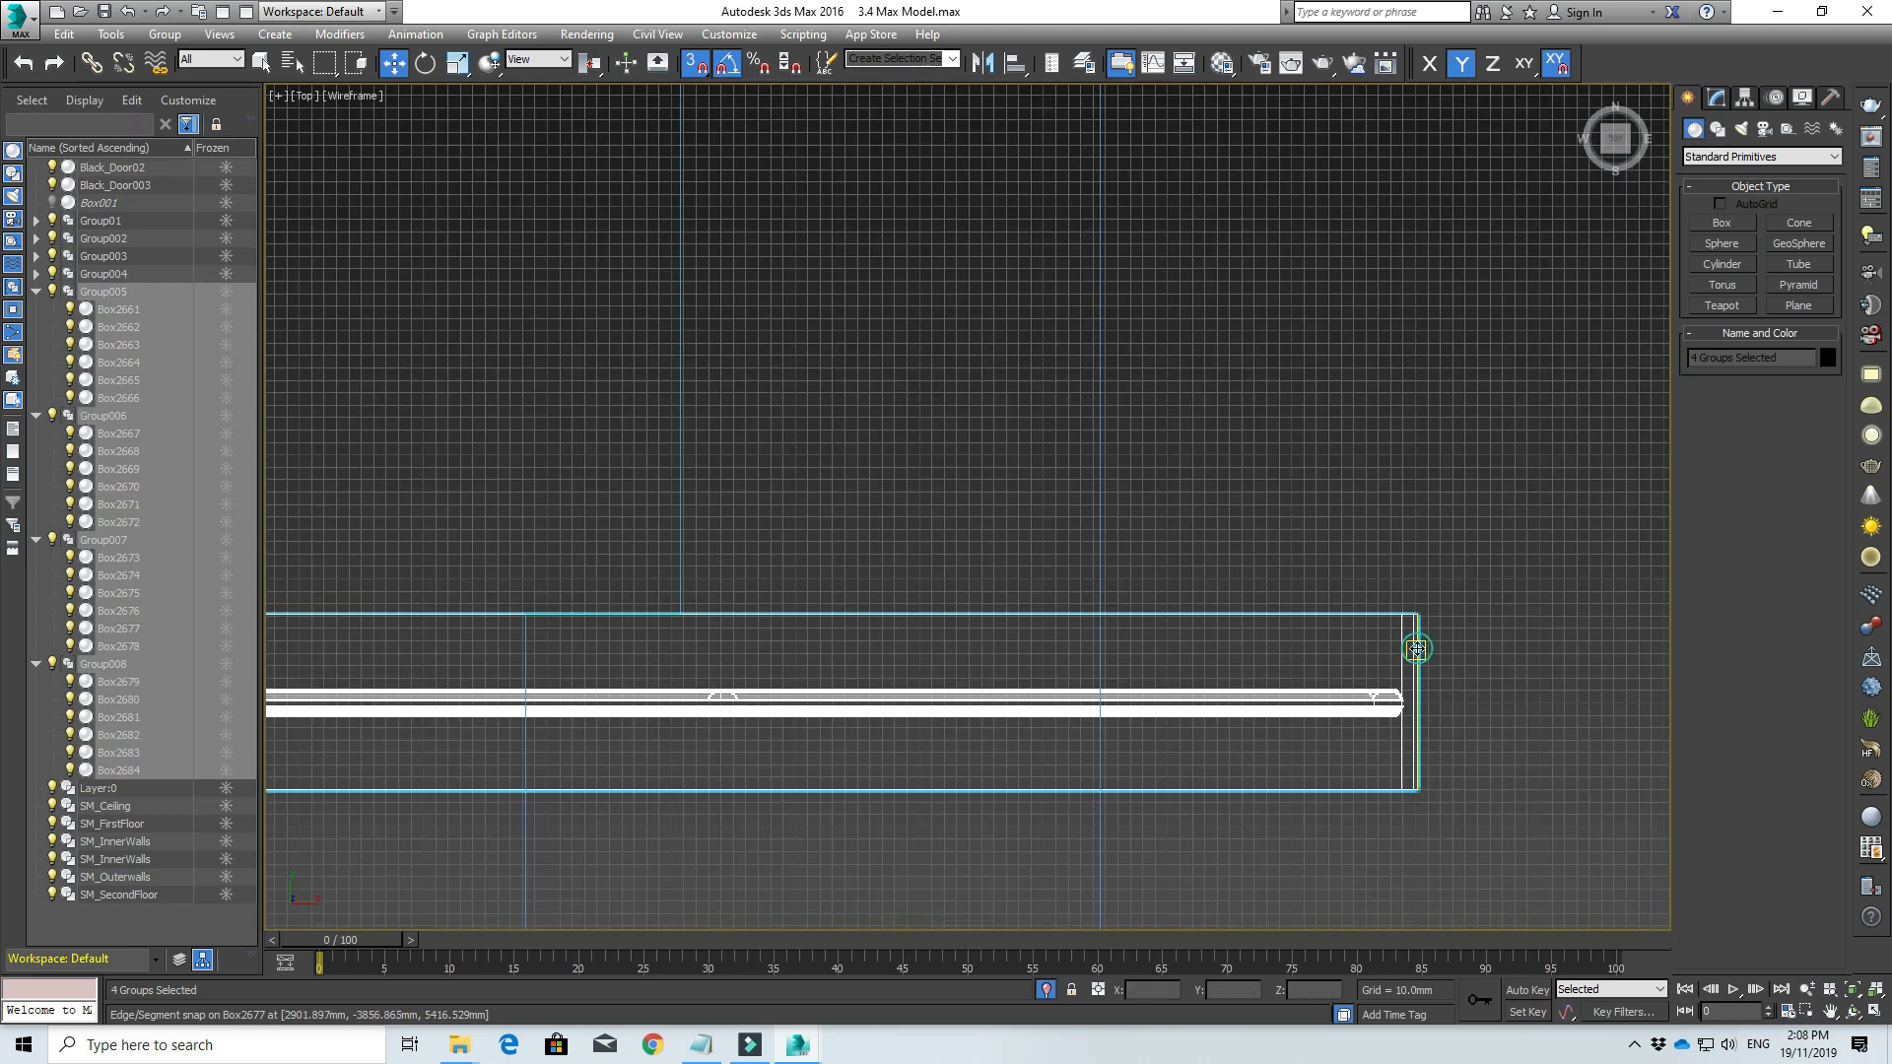
{"action": "left_click_drag", "start_coordinate": [1416, 648], "coordinate": [688, 656]}
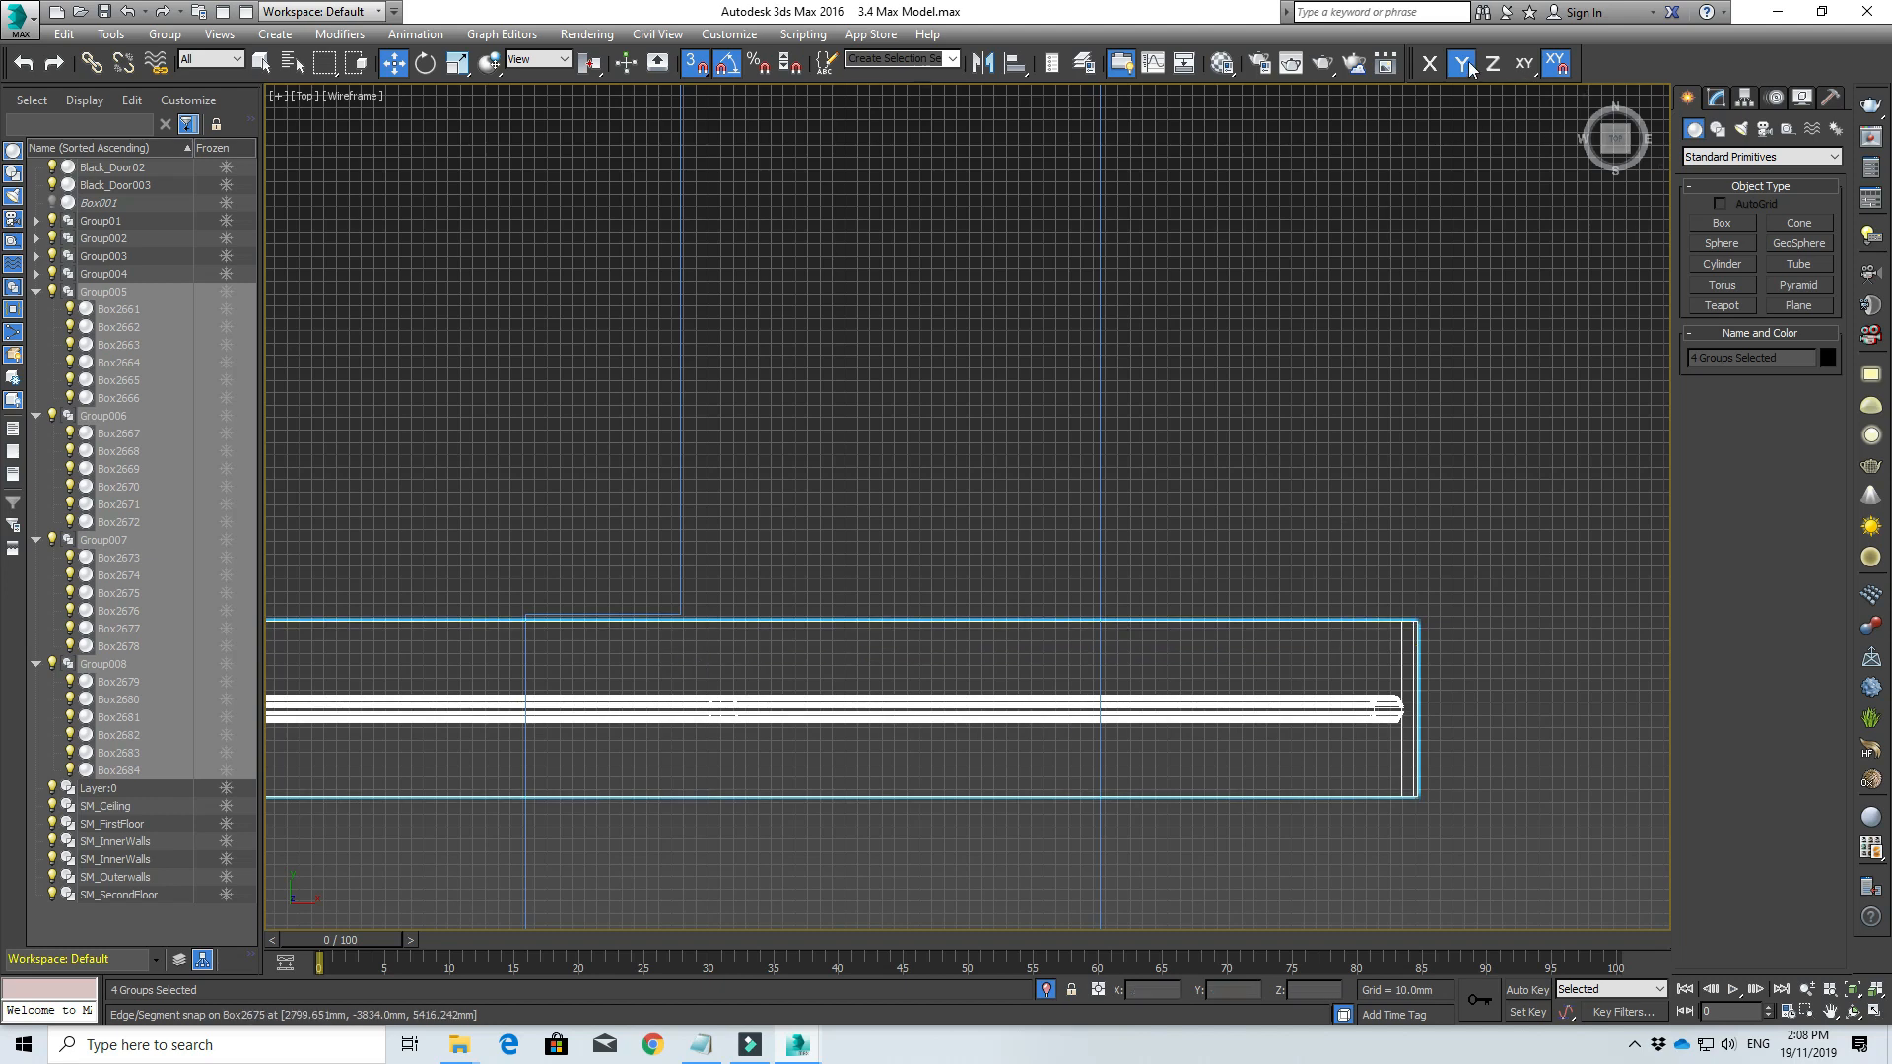
{"action": "key", "text": "F5"}
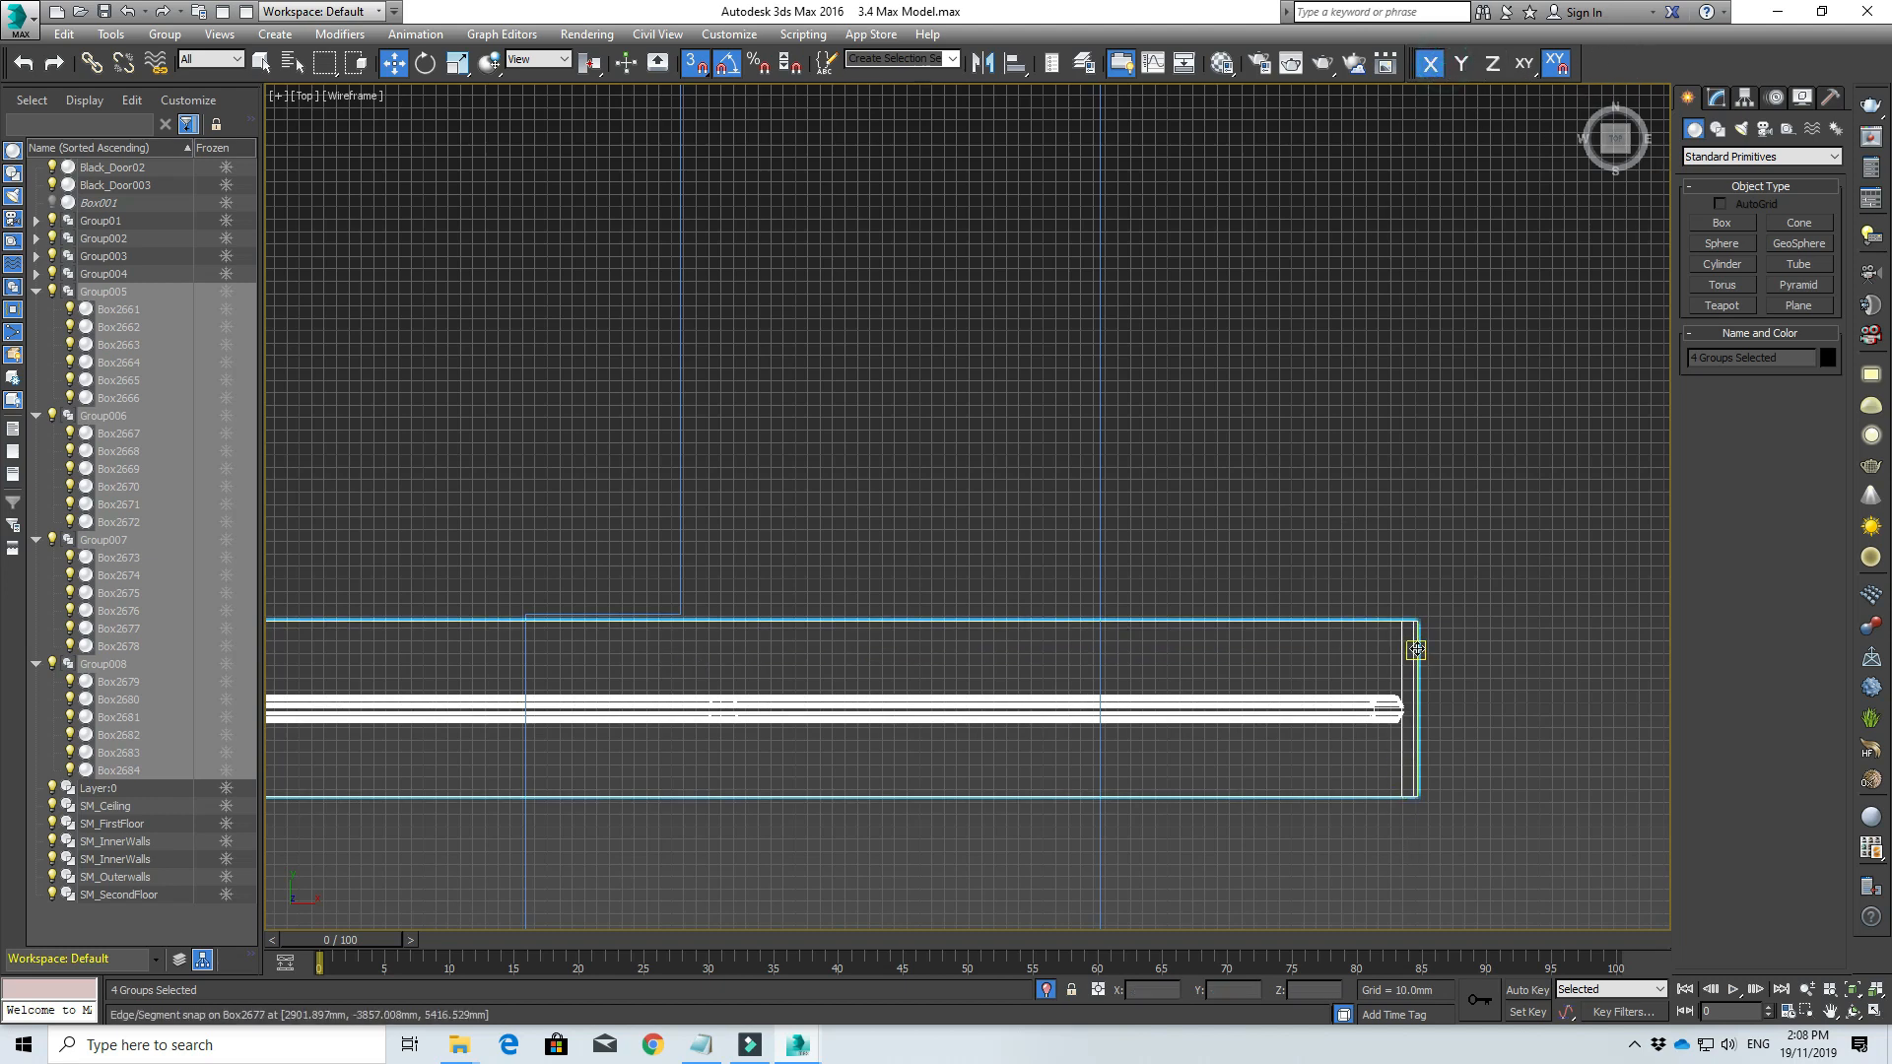
{"action": "left_click_drag", "start_coordinate": [1416, 648], "coordinate": [519, 662]}
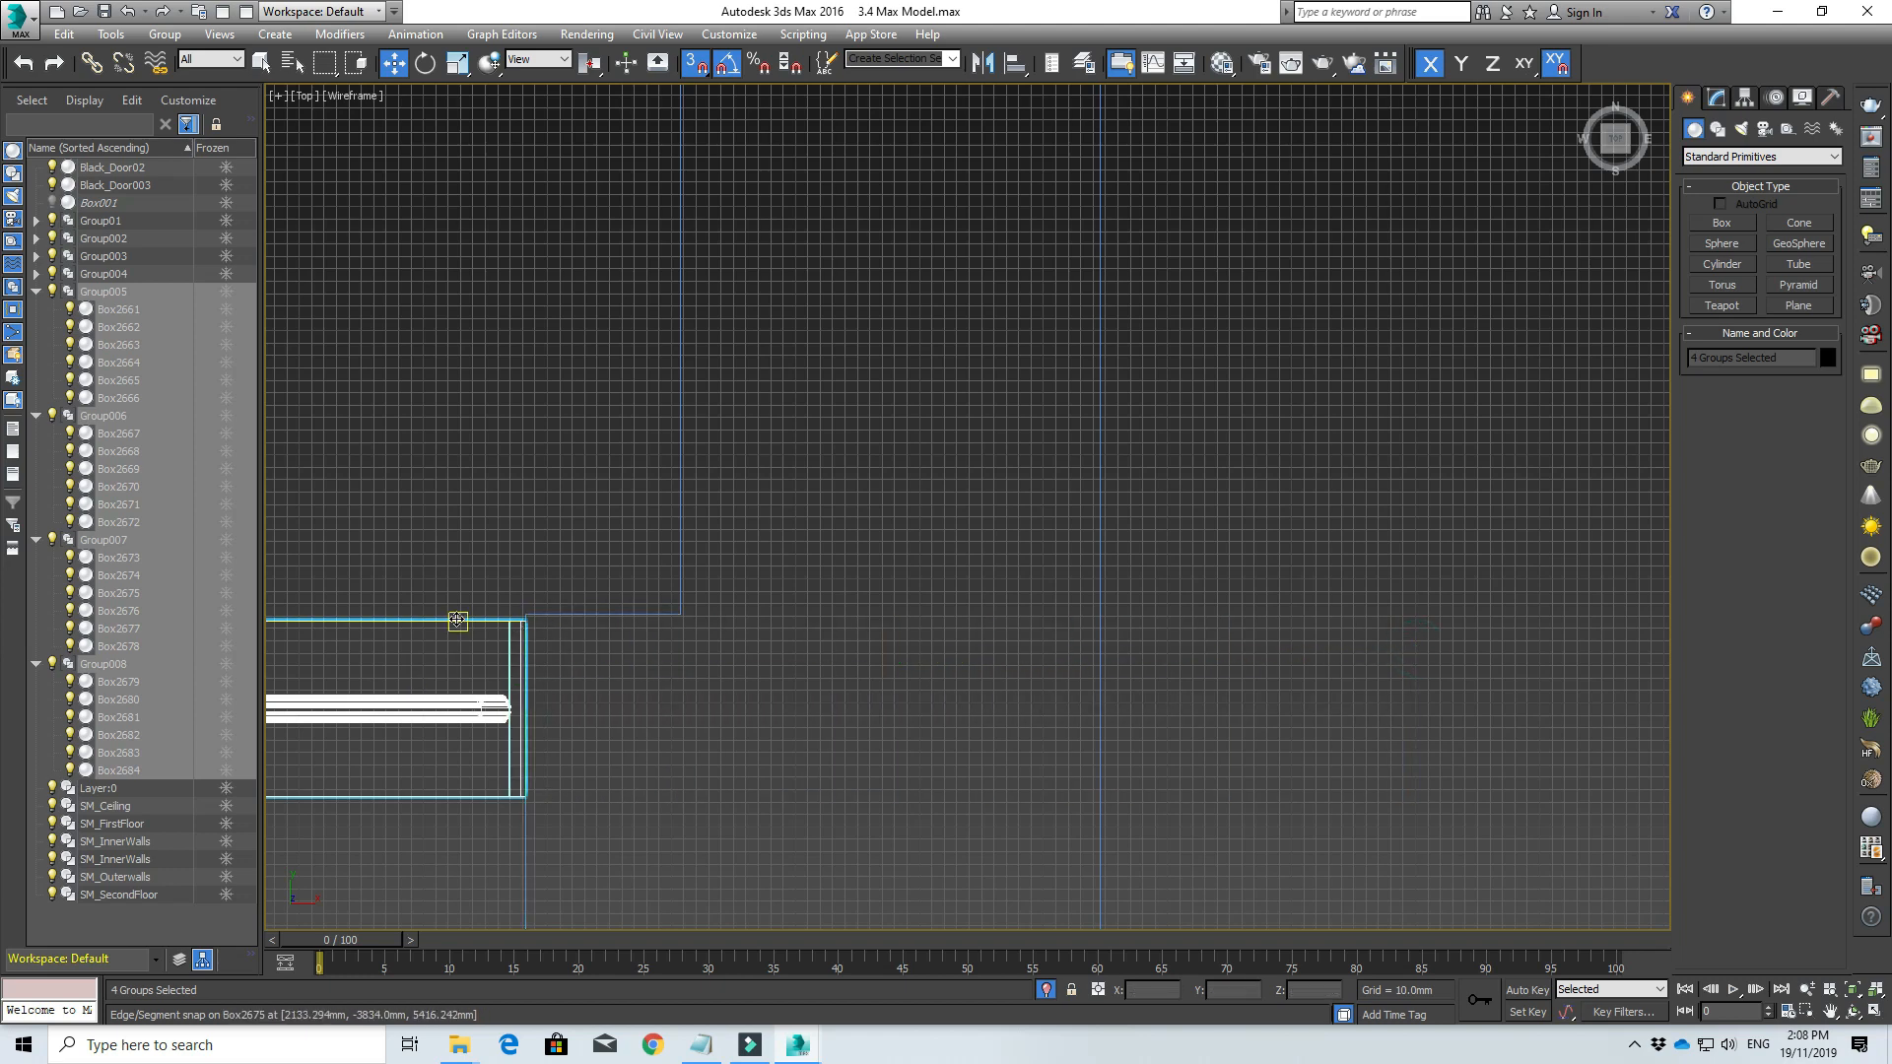
{"action": "left_click", "coordinate": [1462, 65]}
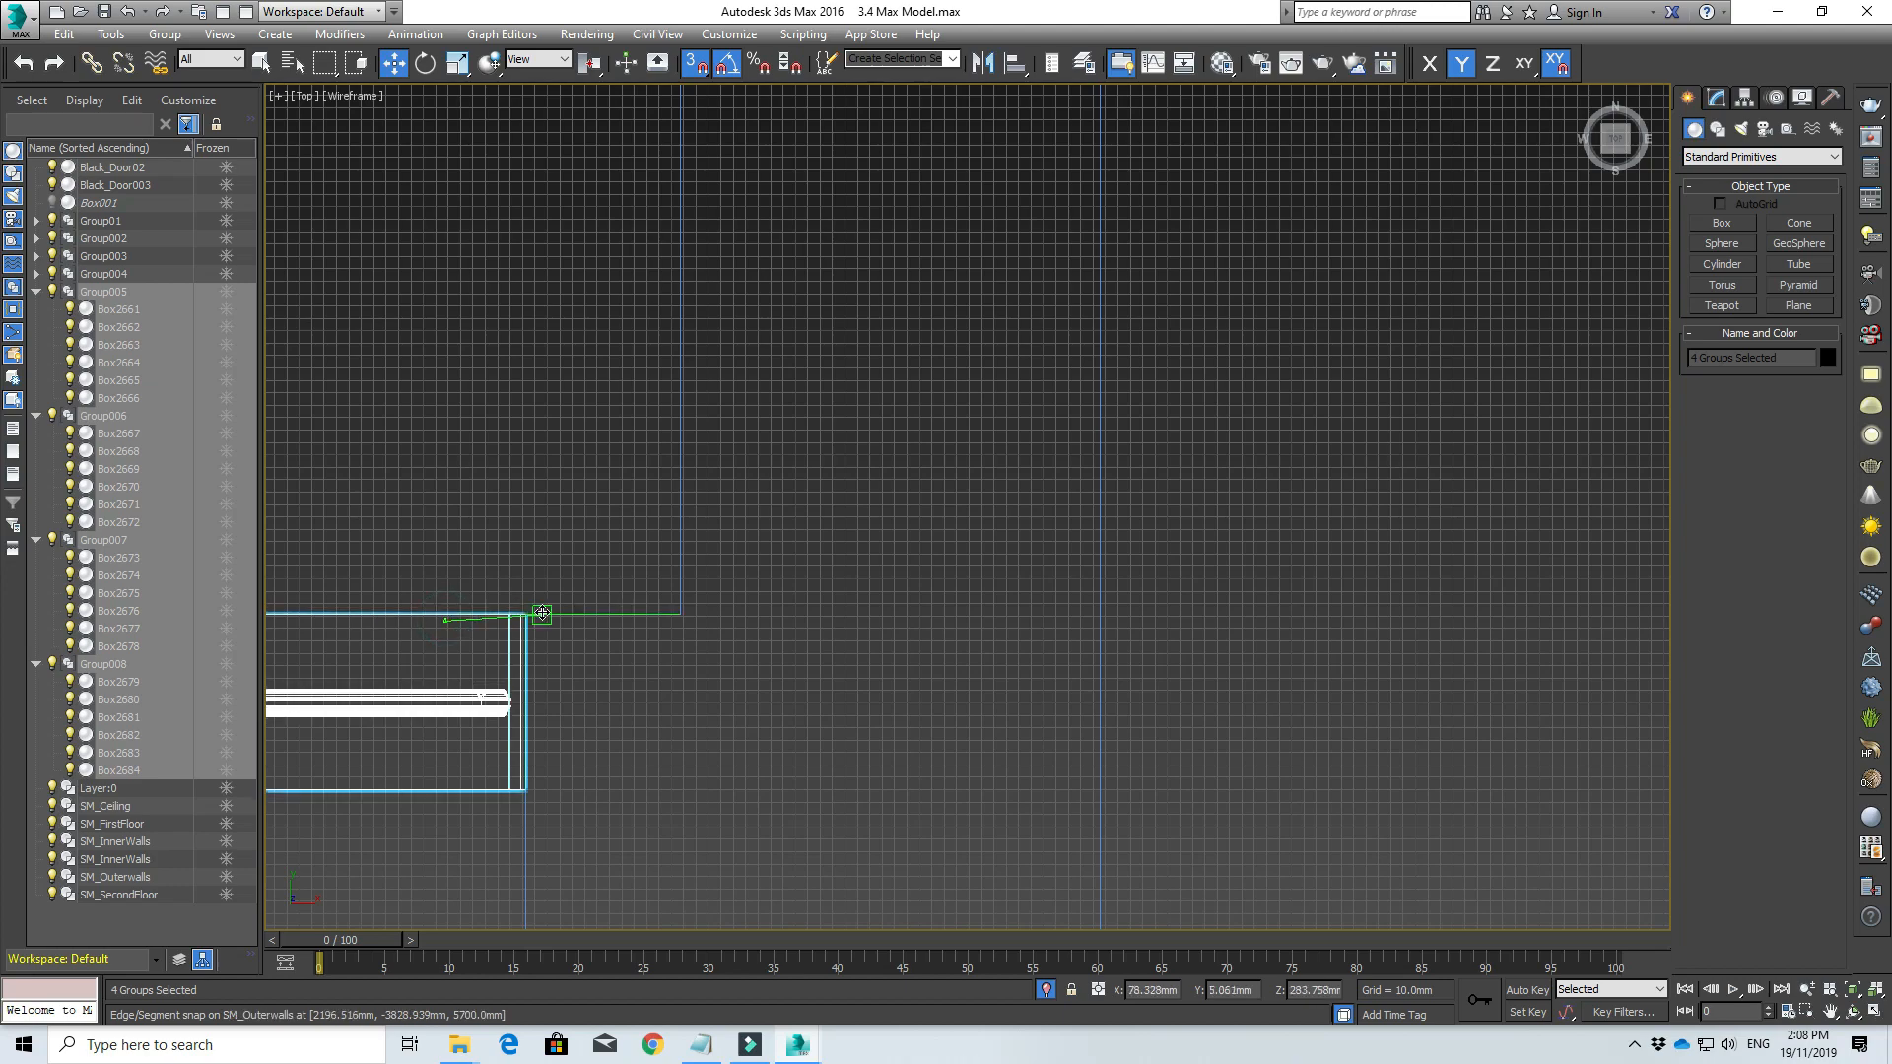
{"action": "left_click", "coordinate": [587, 558]}
Step: Examine the fit of both window sets in the front opening and the gap between them from top, orbited and front views
{"action": "scroll", "coordinate": [559, 522], "scroll_direction": "down", "scroll_amount": 4}
{"action": "middle_click_drag", "start_coordinate": [532, 542], "coordinate": [1258, 550]}
{"action": "scroll", "coordinate": [878, 545], "scroll_direction": "down", "scroll_amount": 2}
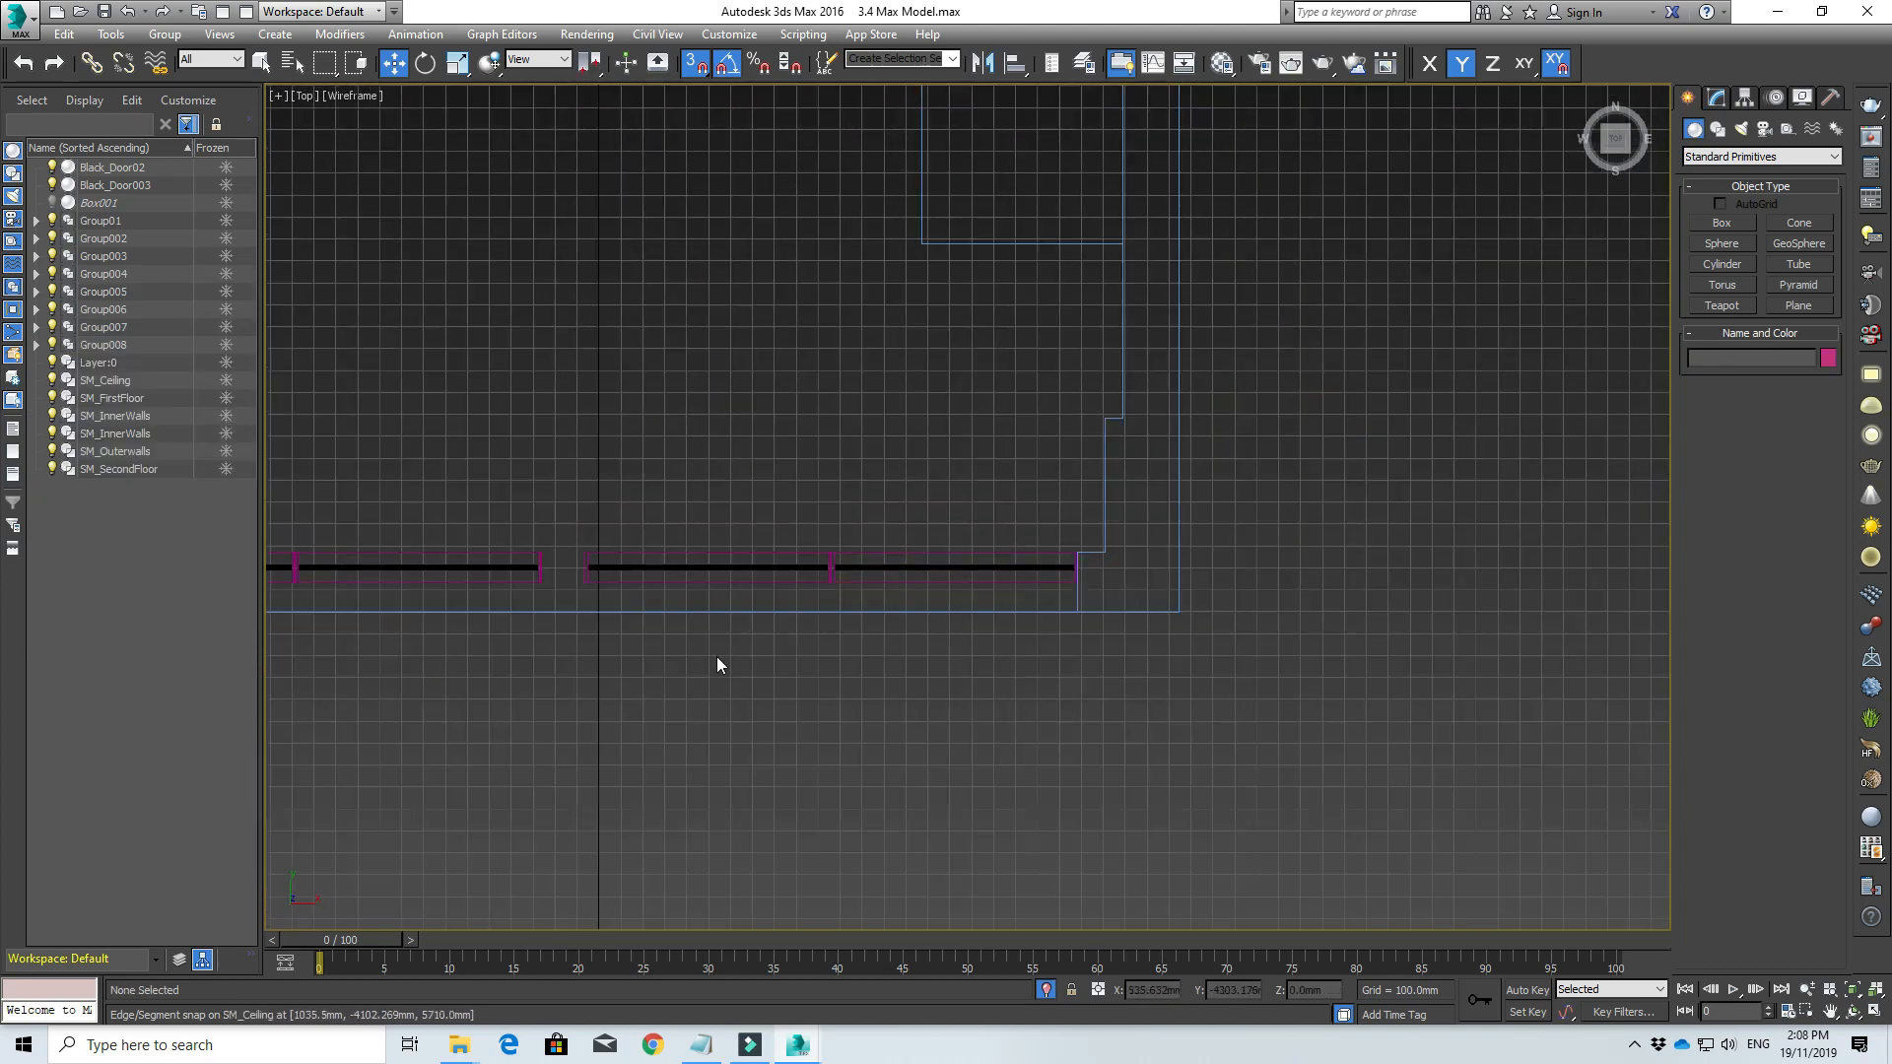
{"action": "middle_click_drag", "start_coordinate": [666, 650], "coordinate": [1115, 648]}
{"action": "scroll", "coordinate": [892, 700], "scroll_direction": "up", "scroll_amount": 3}
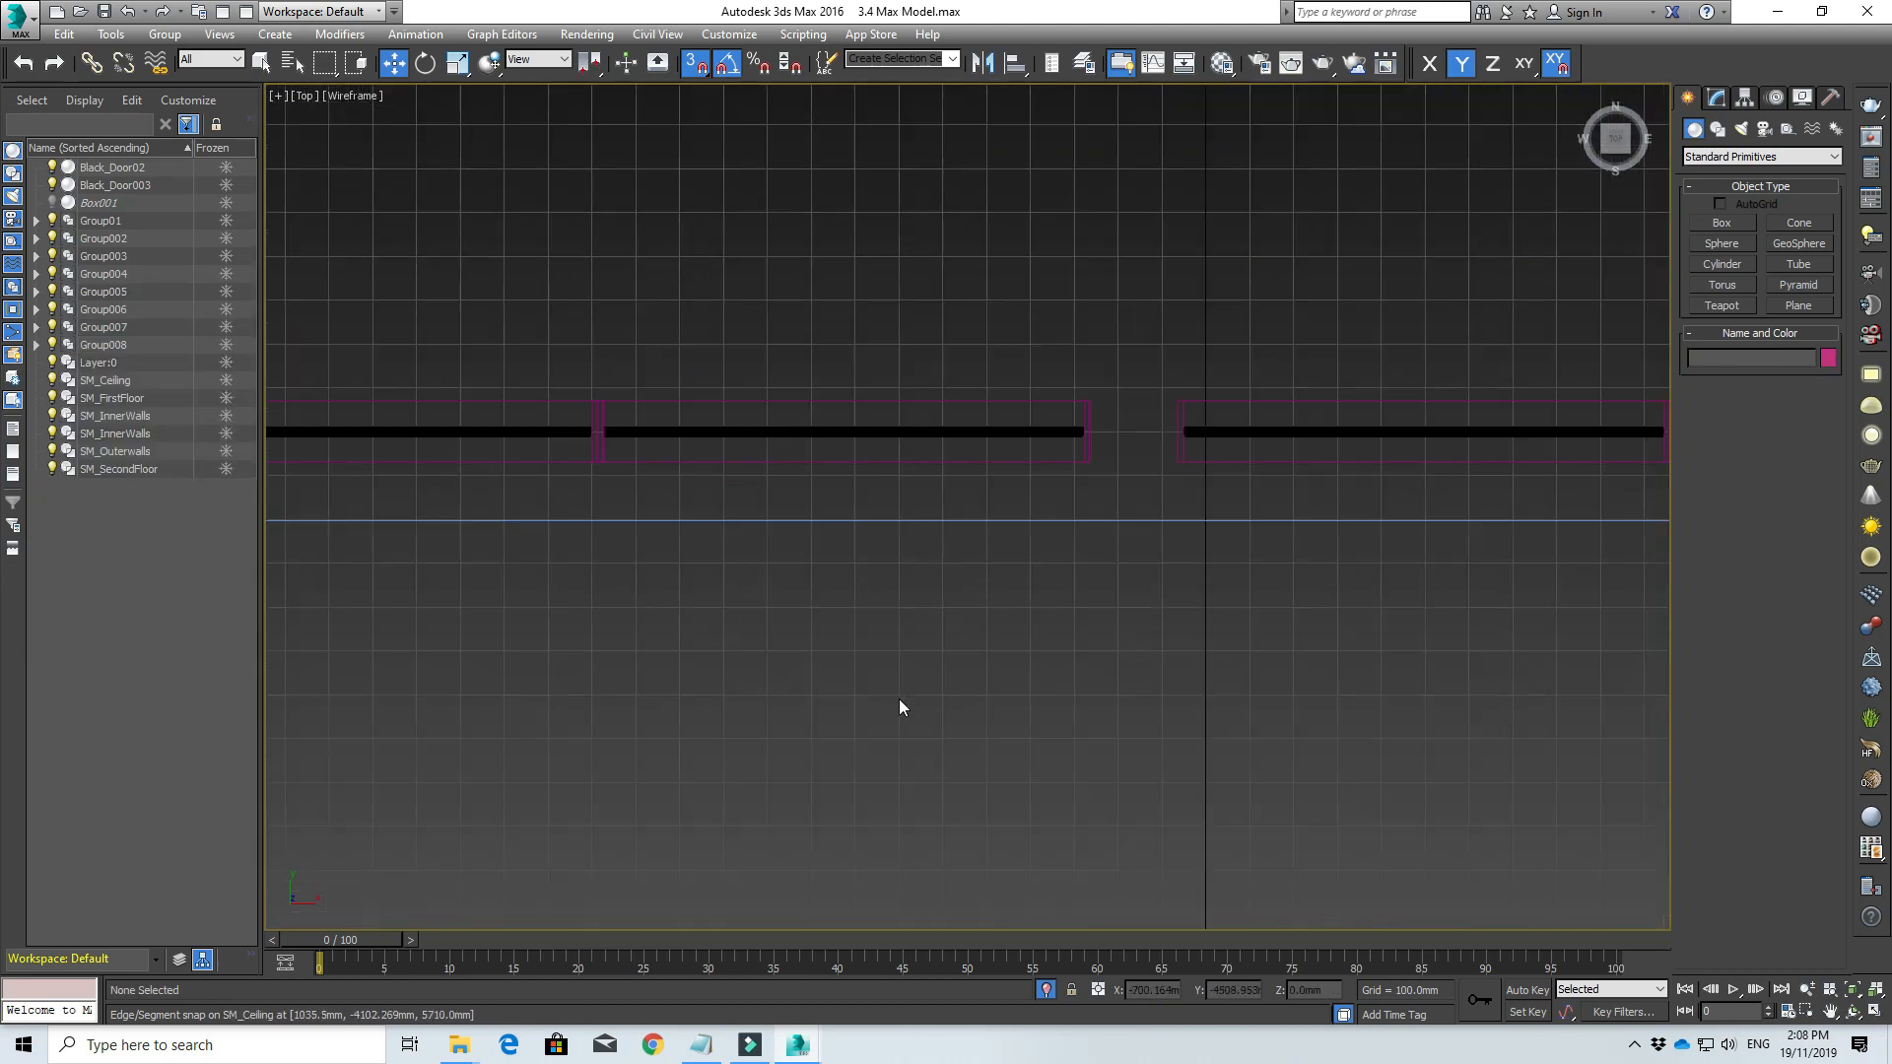
{"action": "scroll", "coordinate": [936, 700], "scroll_direction": "down", "scroll_amount": 3}
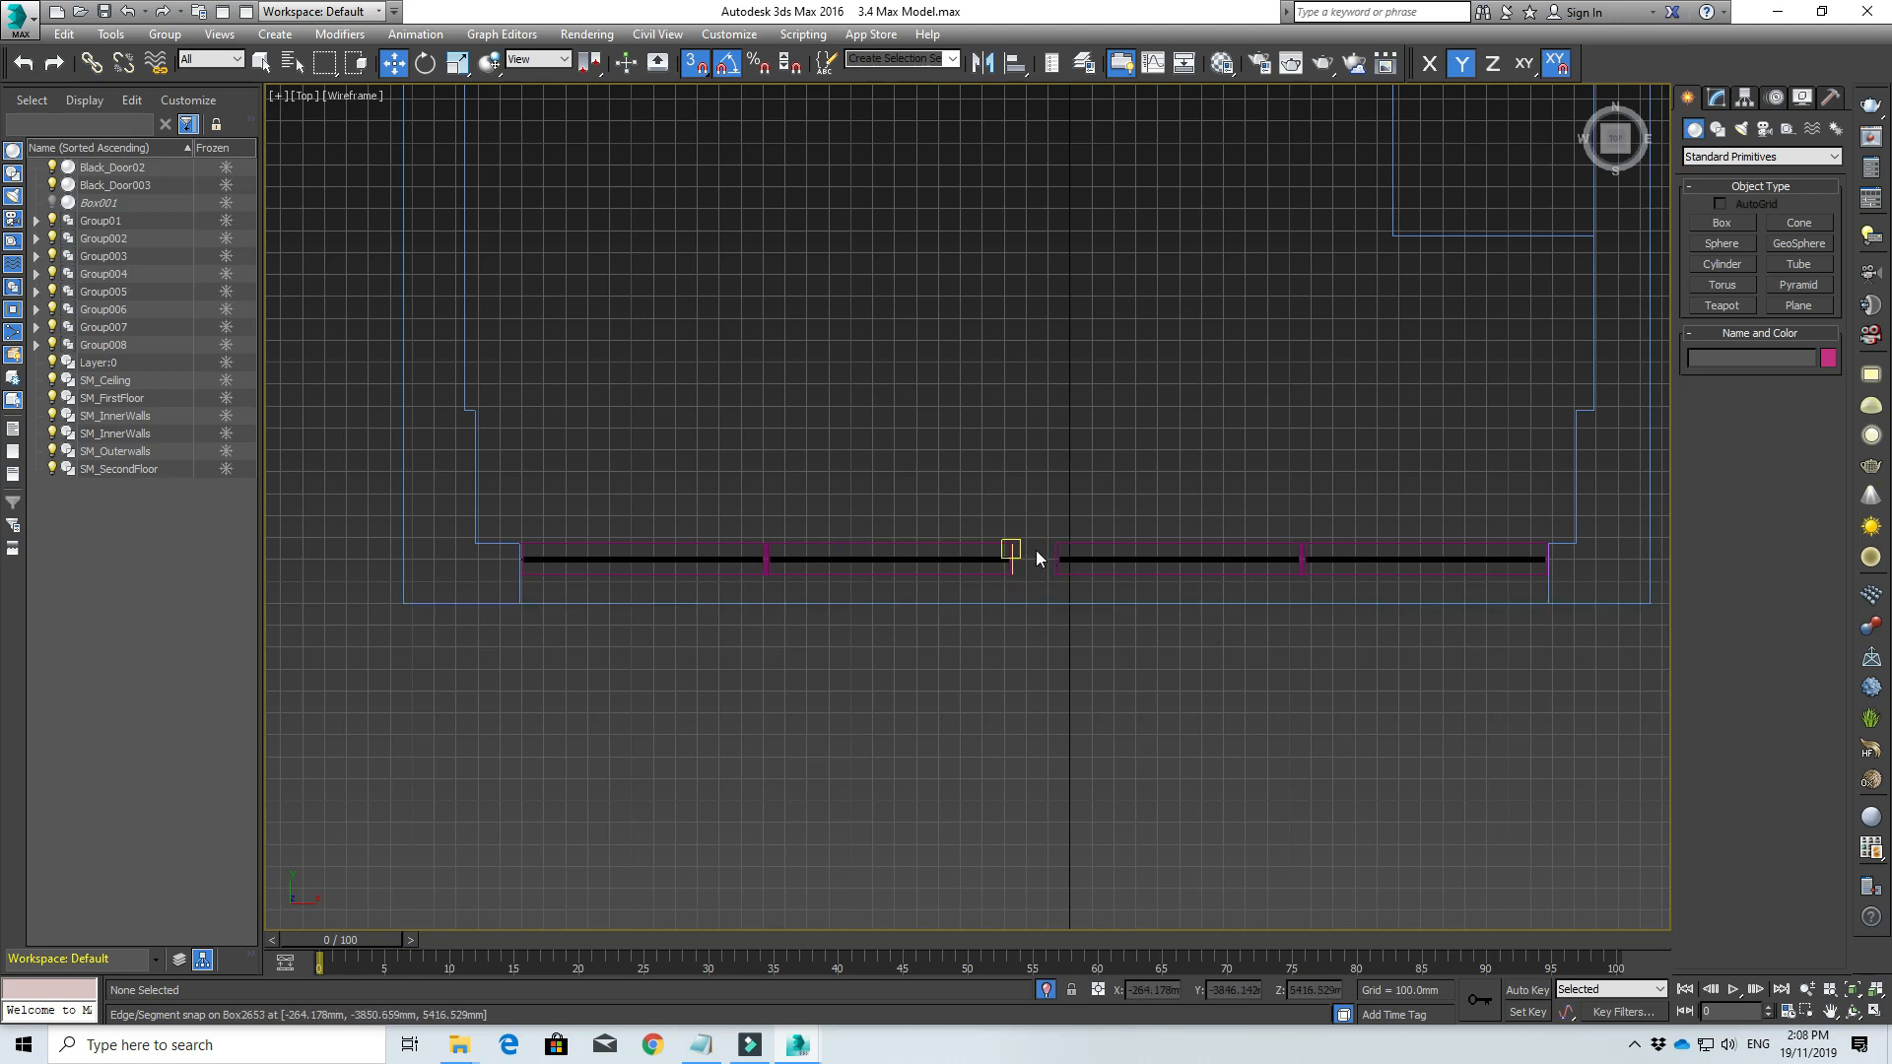
{"action": "middle_click_drag", "start_coordinate": [1040, 567], "coordinate": [1013, 321], "text": "alt"}
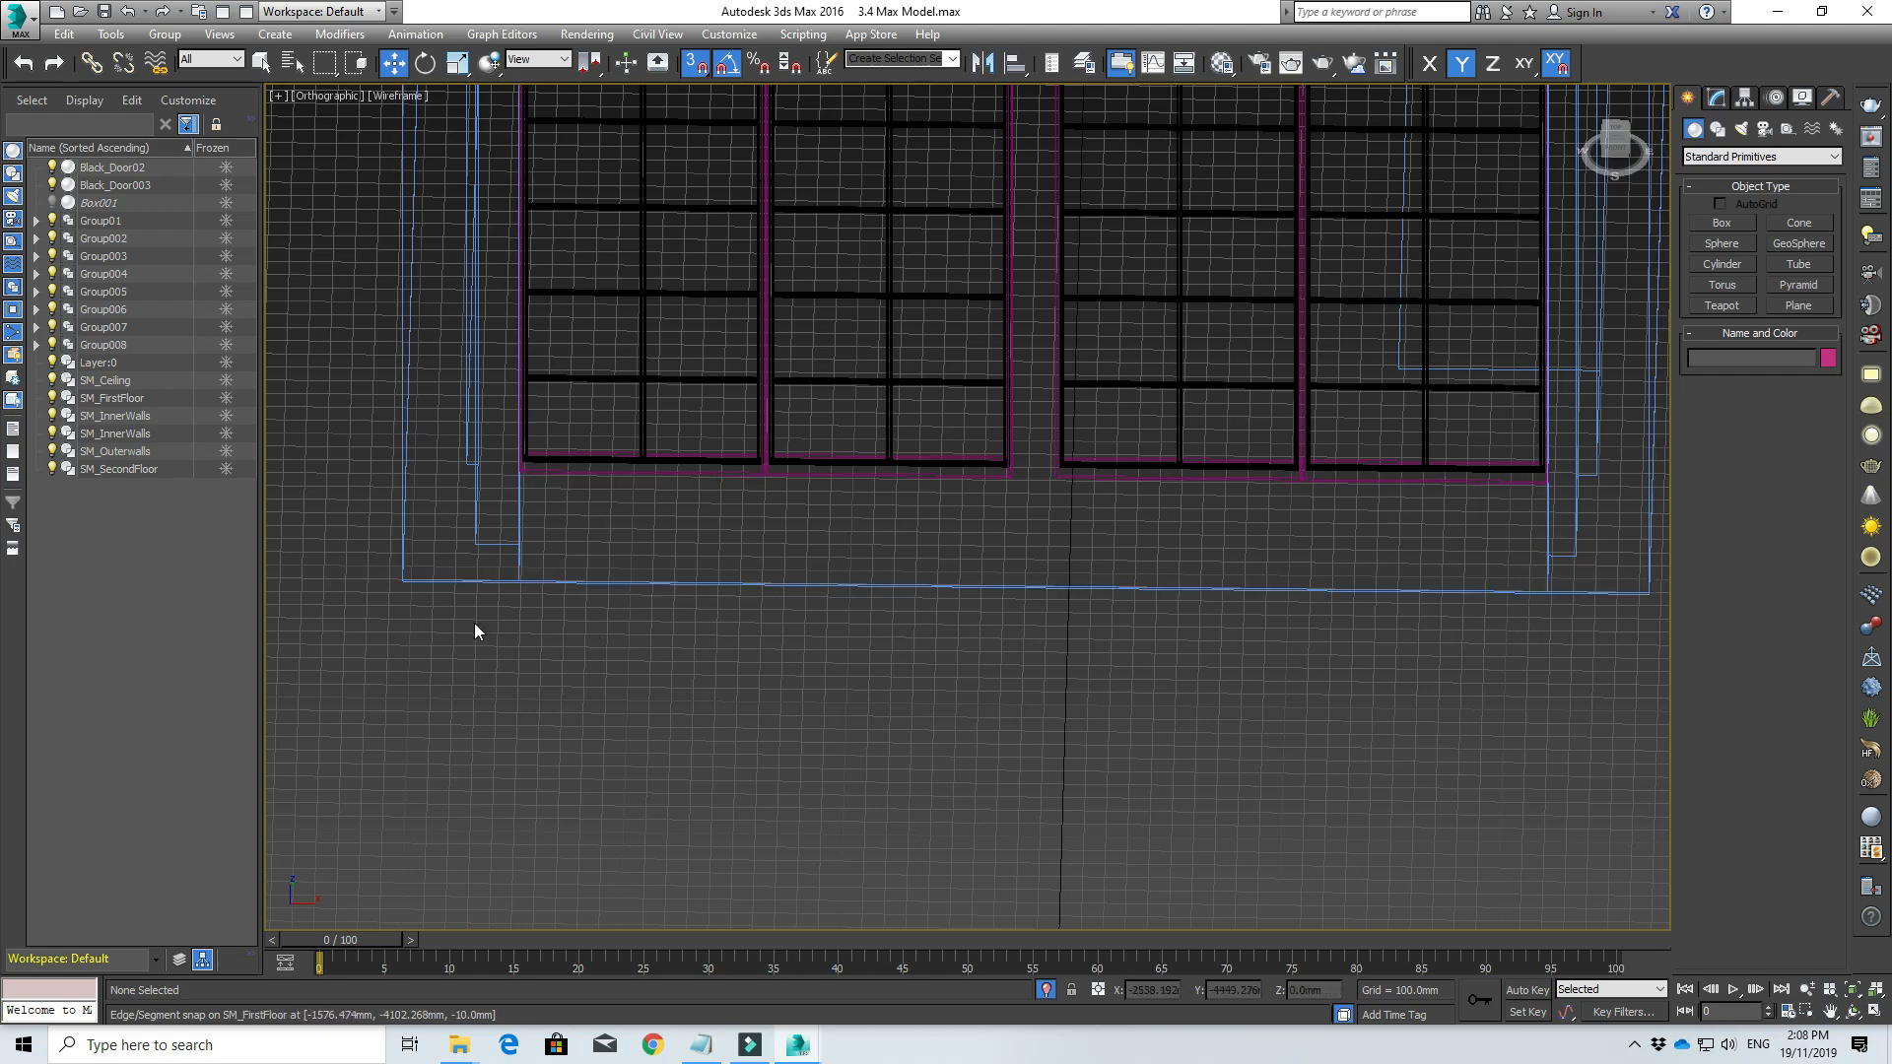
{"action": "scroll", "coordinate": [1149, 498], "scroll_direction": "down", "scroll_amount": 4}
{"action": "scroll", "coordinate": [1073, 773], "scroll_direction": "down", "scroll_amount": 2}
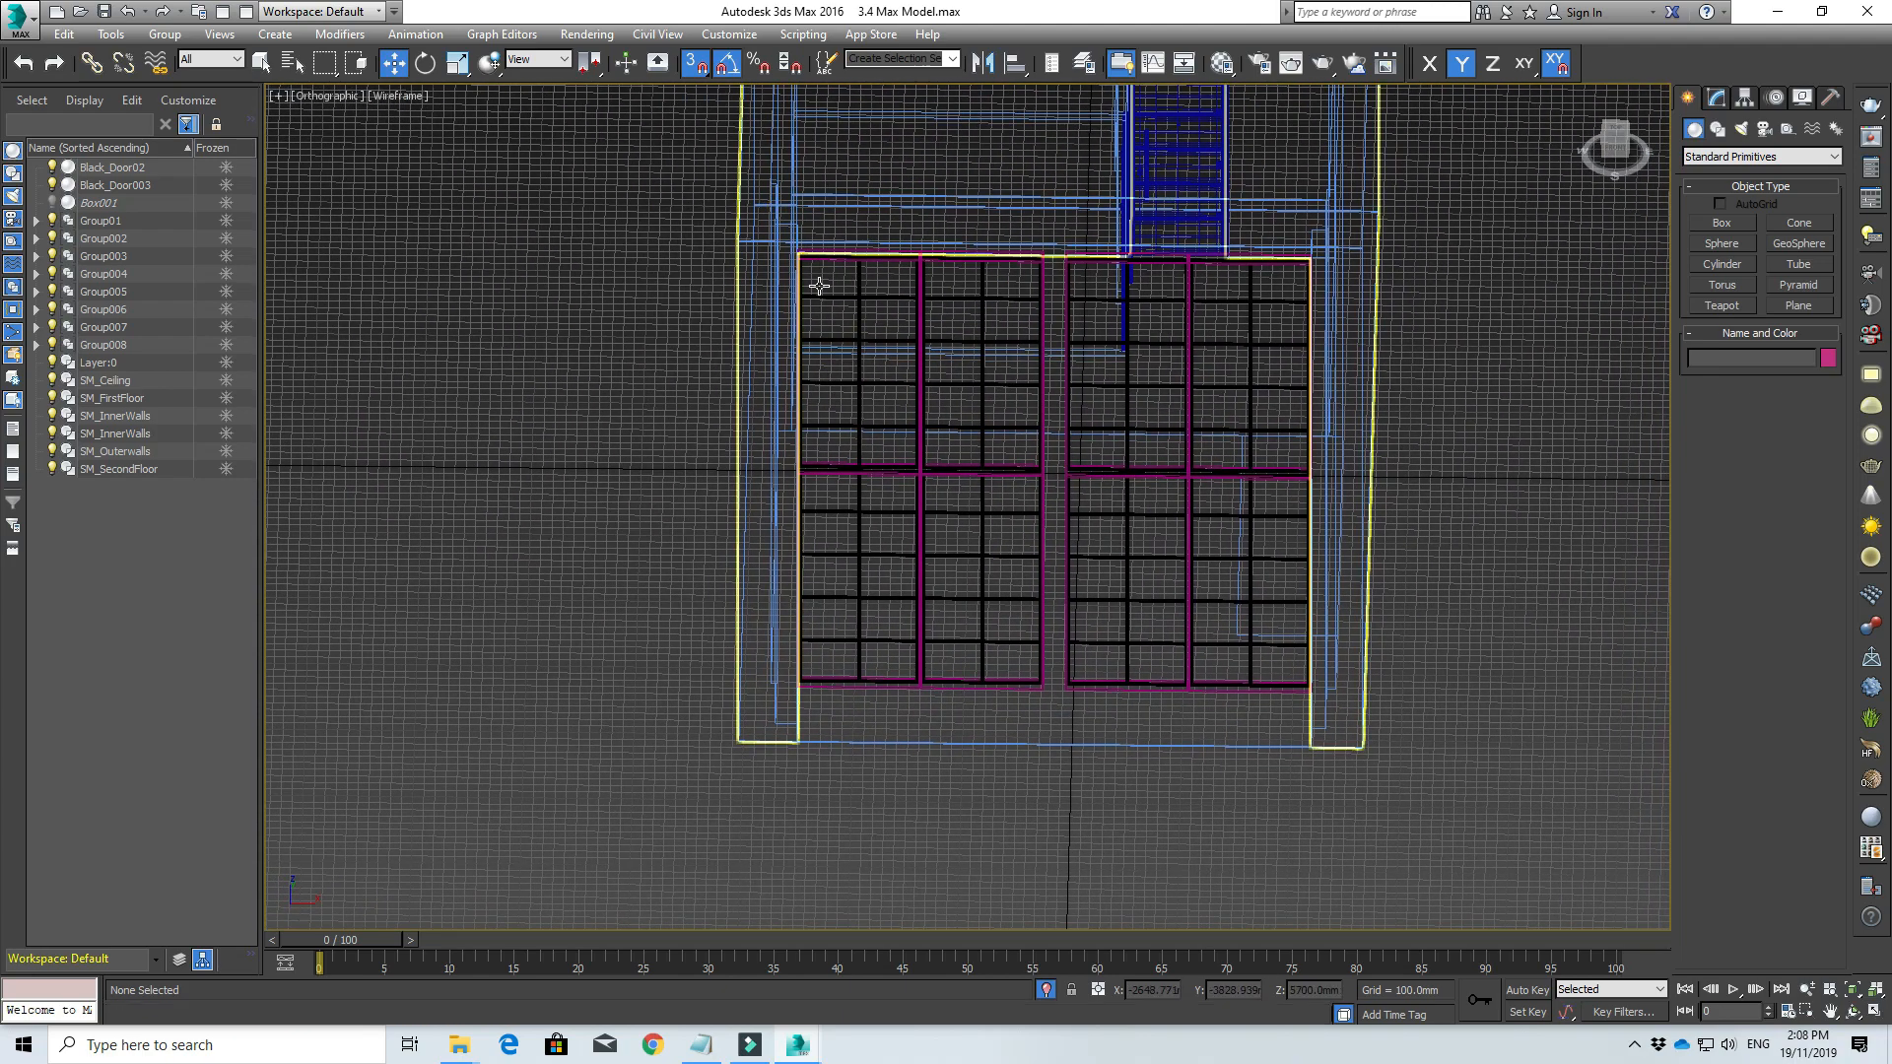
{"action": "key", "text": "f"}
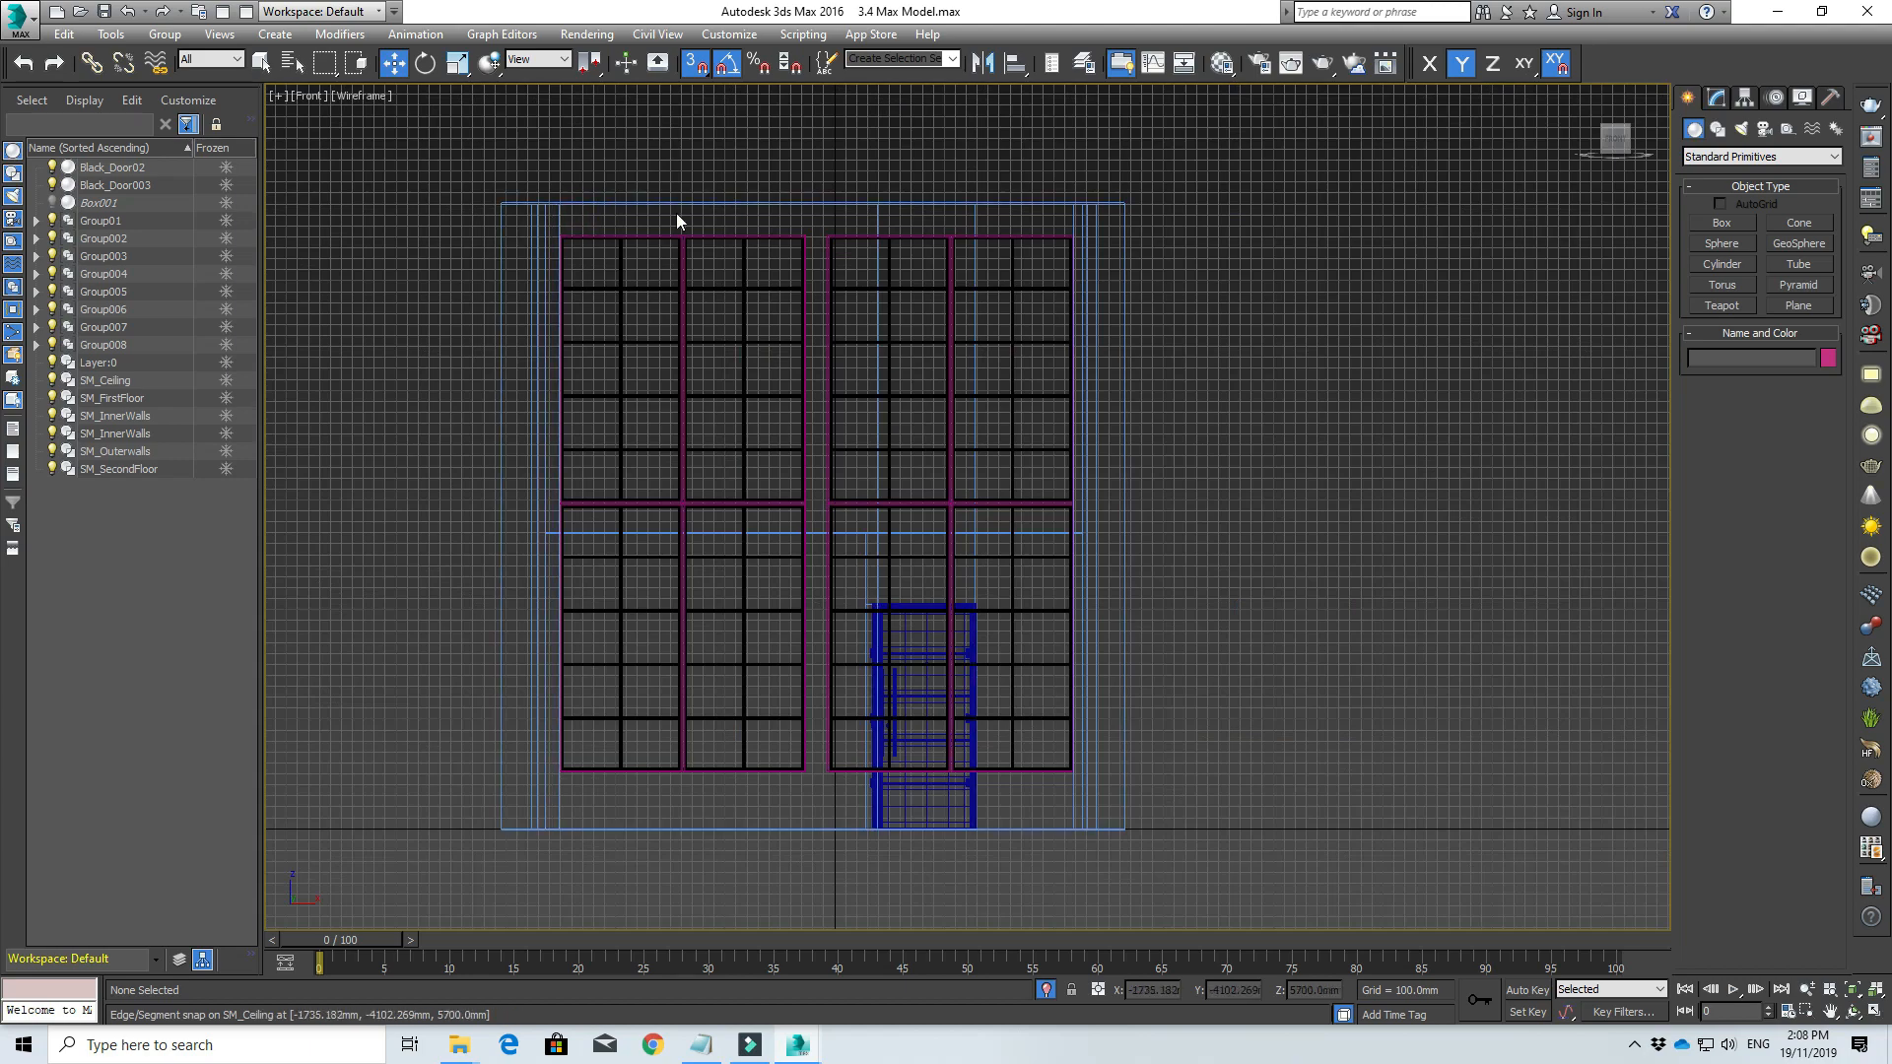
Step: Examine the gap between the two window sets and their frame edges in the front and top views
{"action": "scroll", "coordinate": [655, 895], "scroll_direction": "up", "scroll_amount": 3}
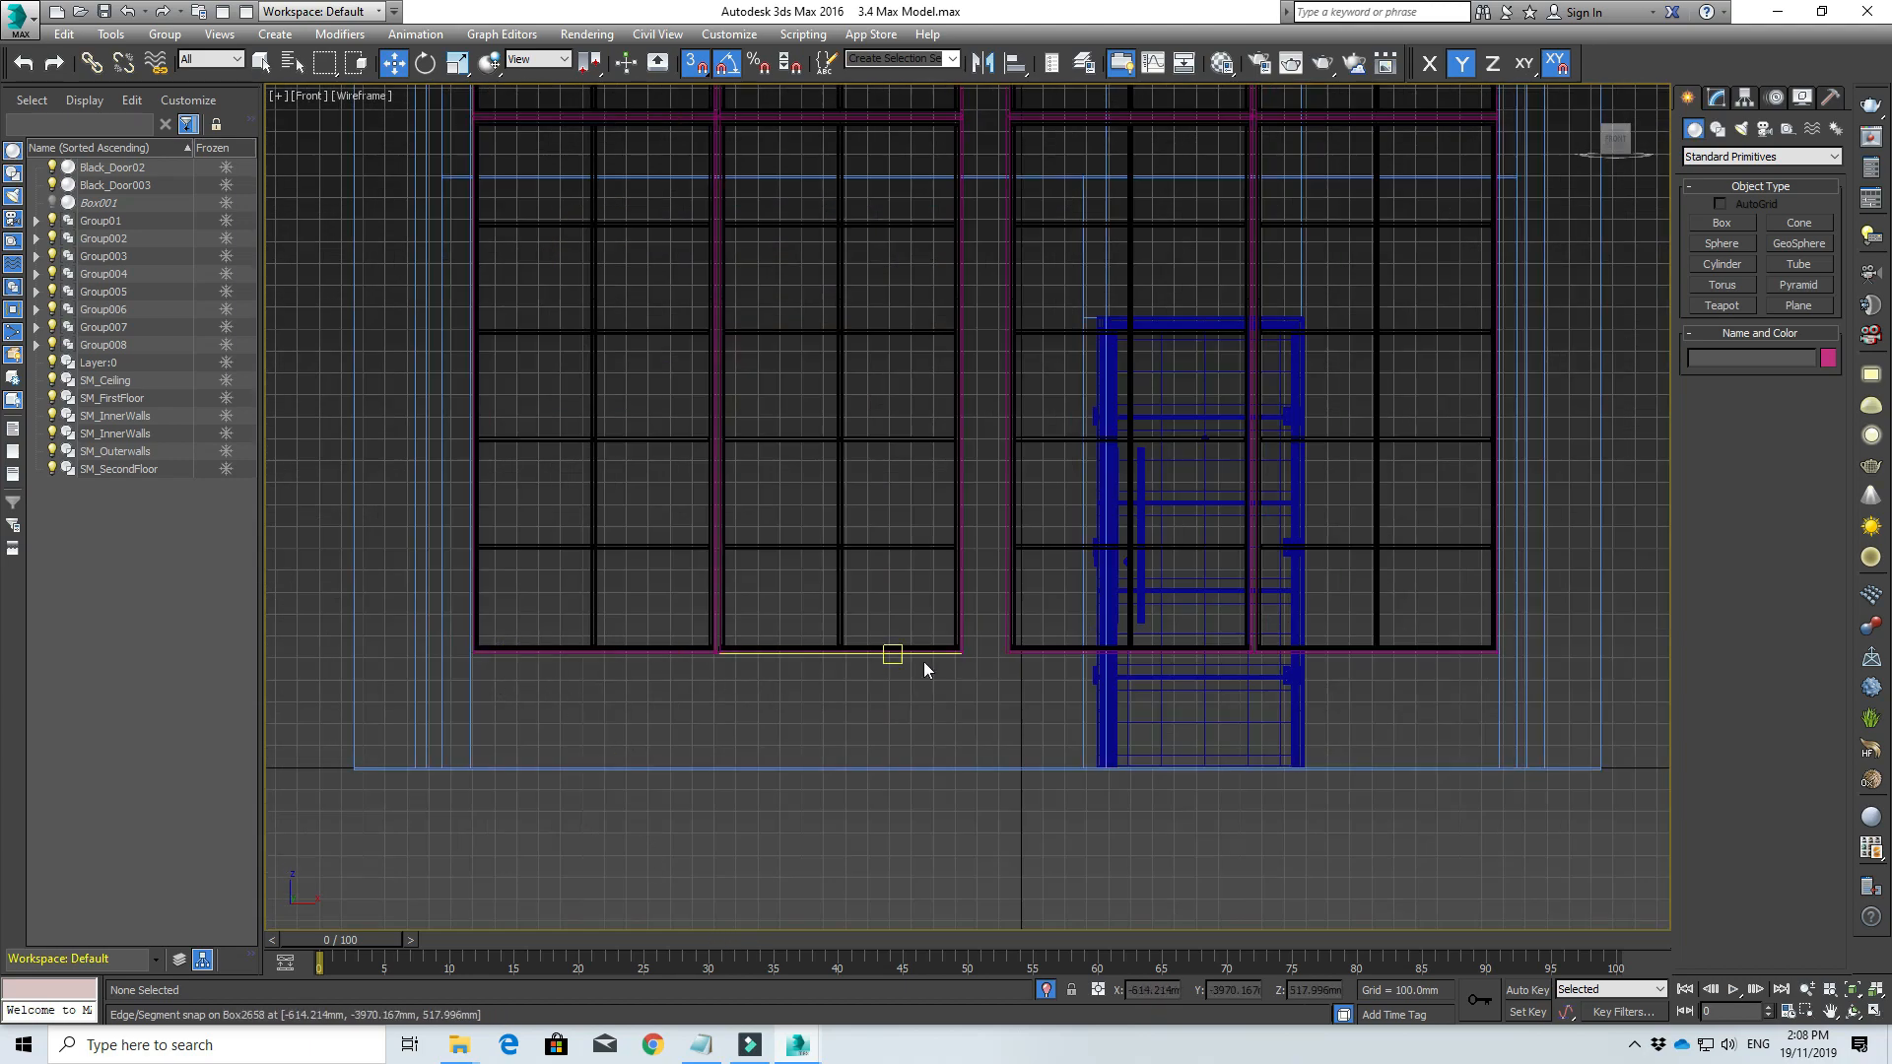
{"action": "scroll", "coordinate": [946, 675], "scroll_direction": "up", "scroll_amount": 5}
{"action": "scroll", "coordinate": [974, 617], "scroll_direction": "down", "scroll_amount": 3}
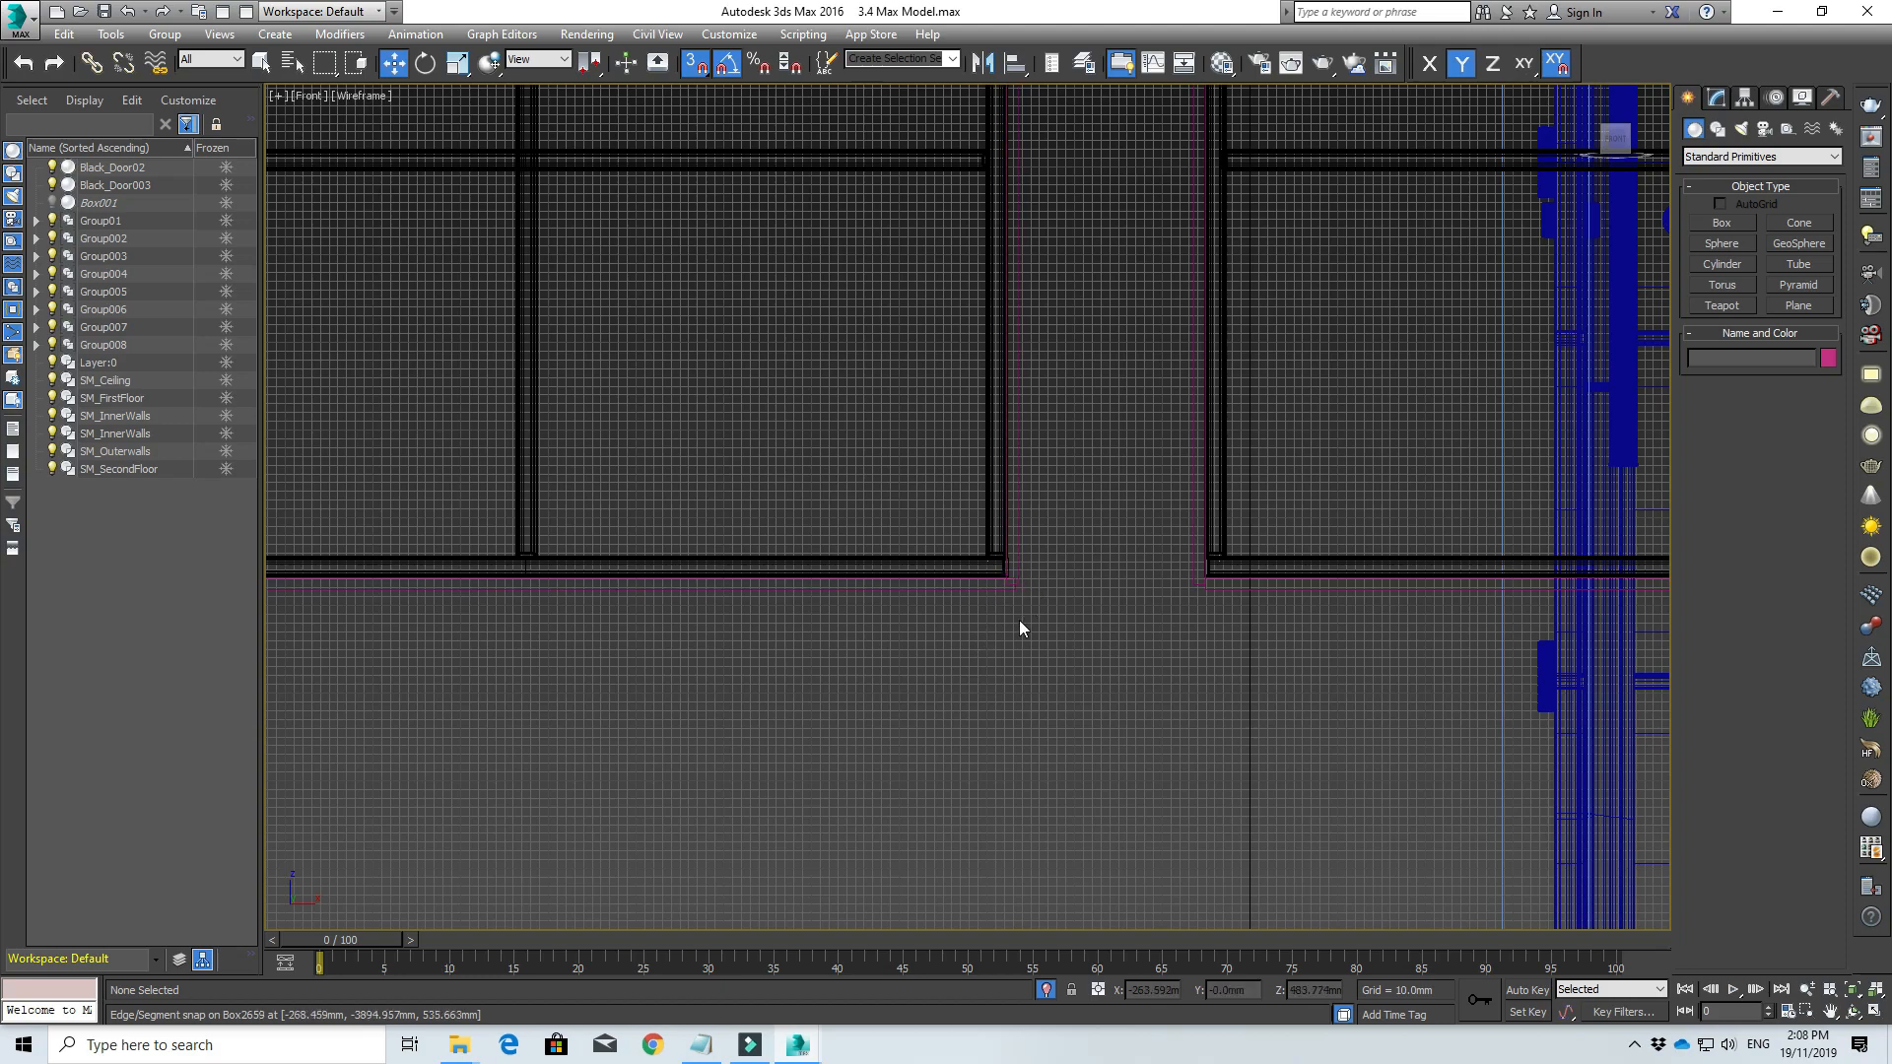
{"action": "scroll", "coordinate": [1019, 618], "scroll_direction": "down", "scroll_amount": 2}
{"action": "scroll", "coordinate": [1027, 617], "scroll_direction": "down", "scroll_amount": 3}
{"action": "scroll", "coordinate": [1038, 625], "scroll_direction": "down", "scroll_amount": 1}
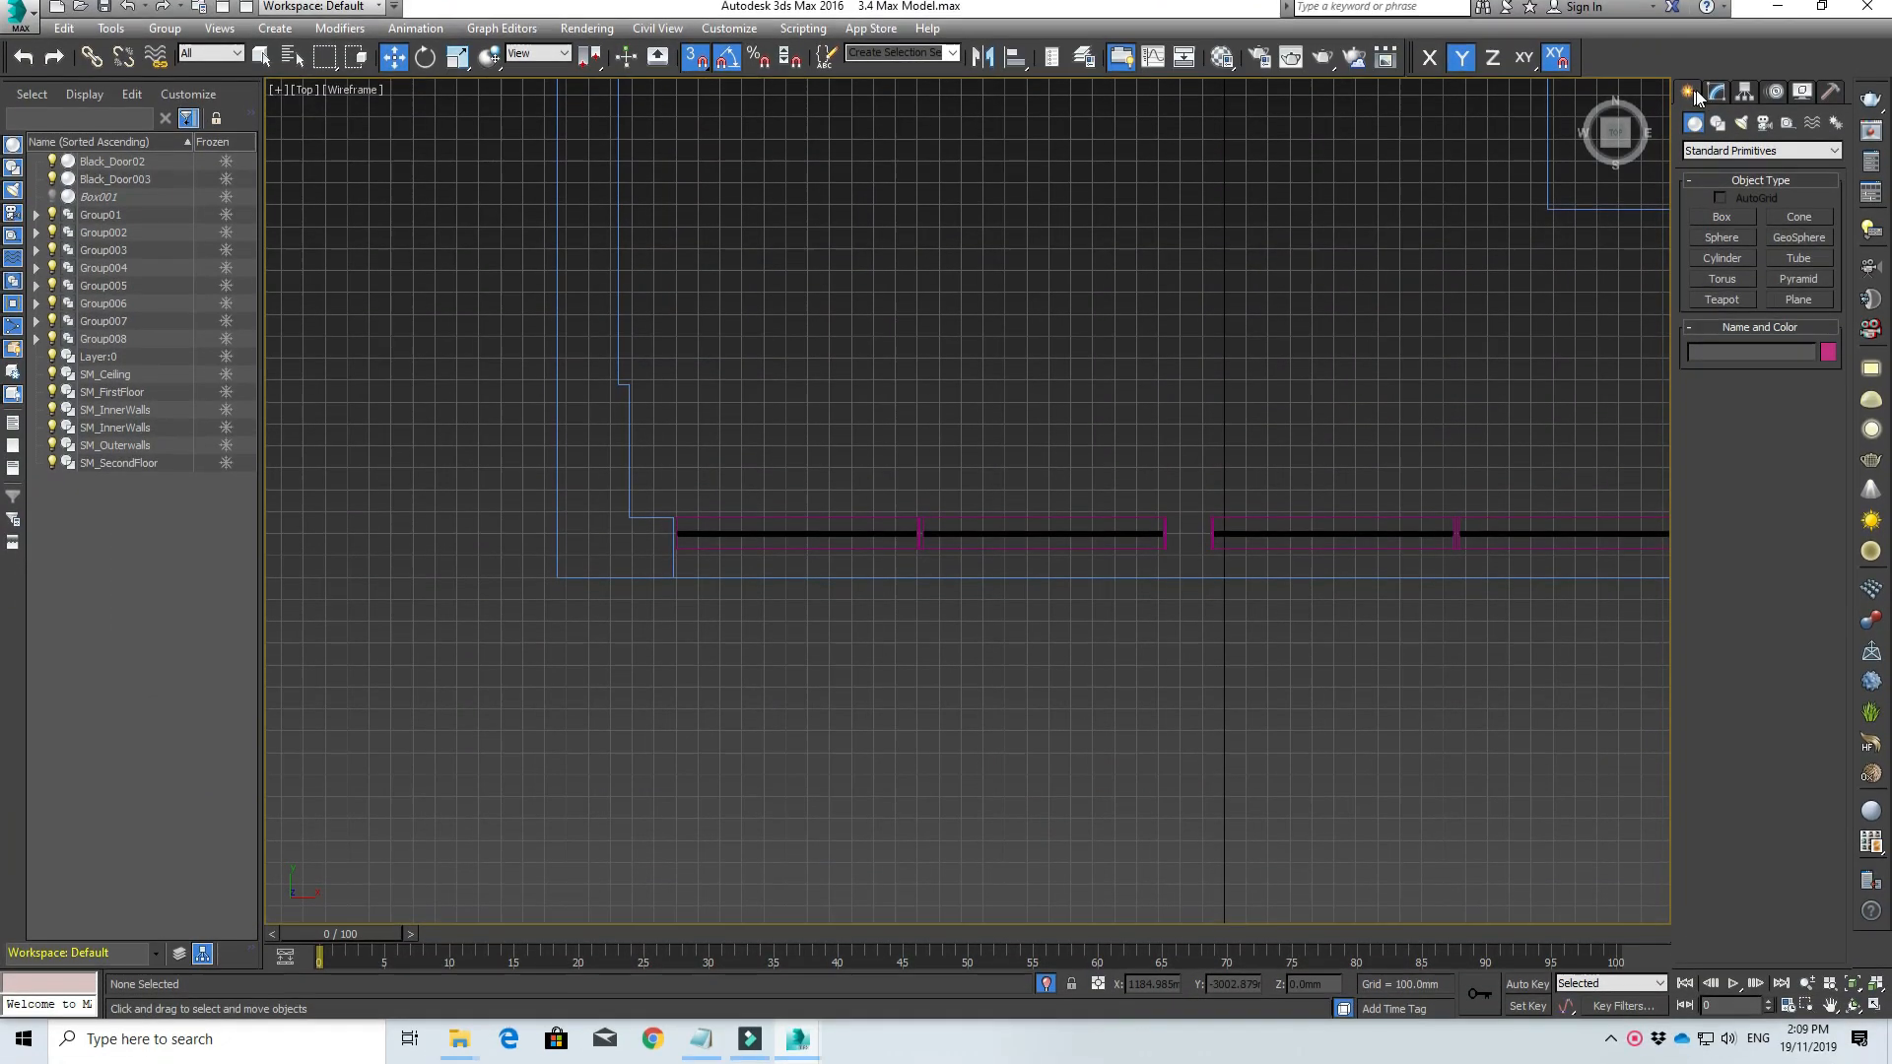
{"action": "scroll", "coordinate": [1031, 620], "scroll_direction": "up", "scroll_amount": 2}
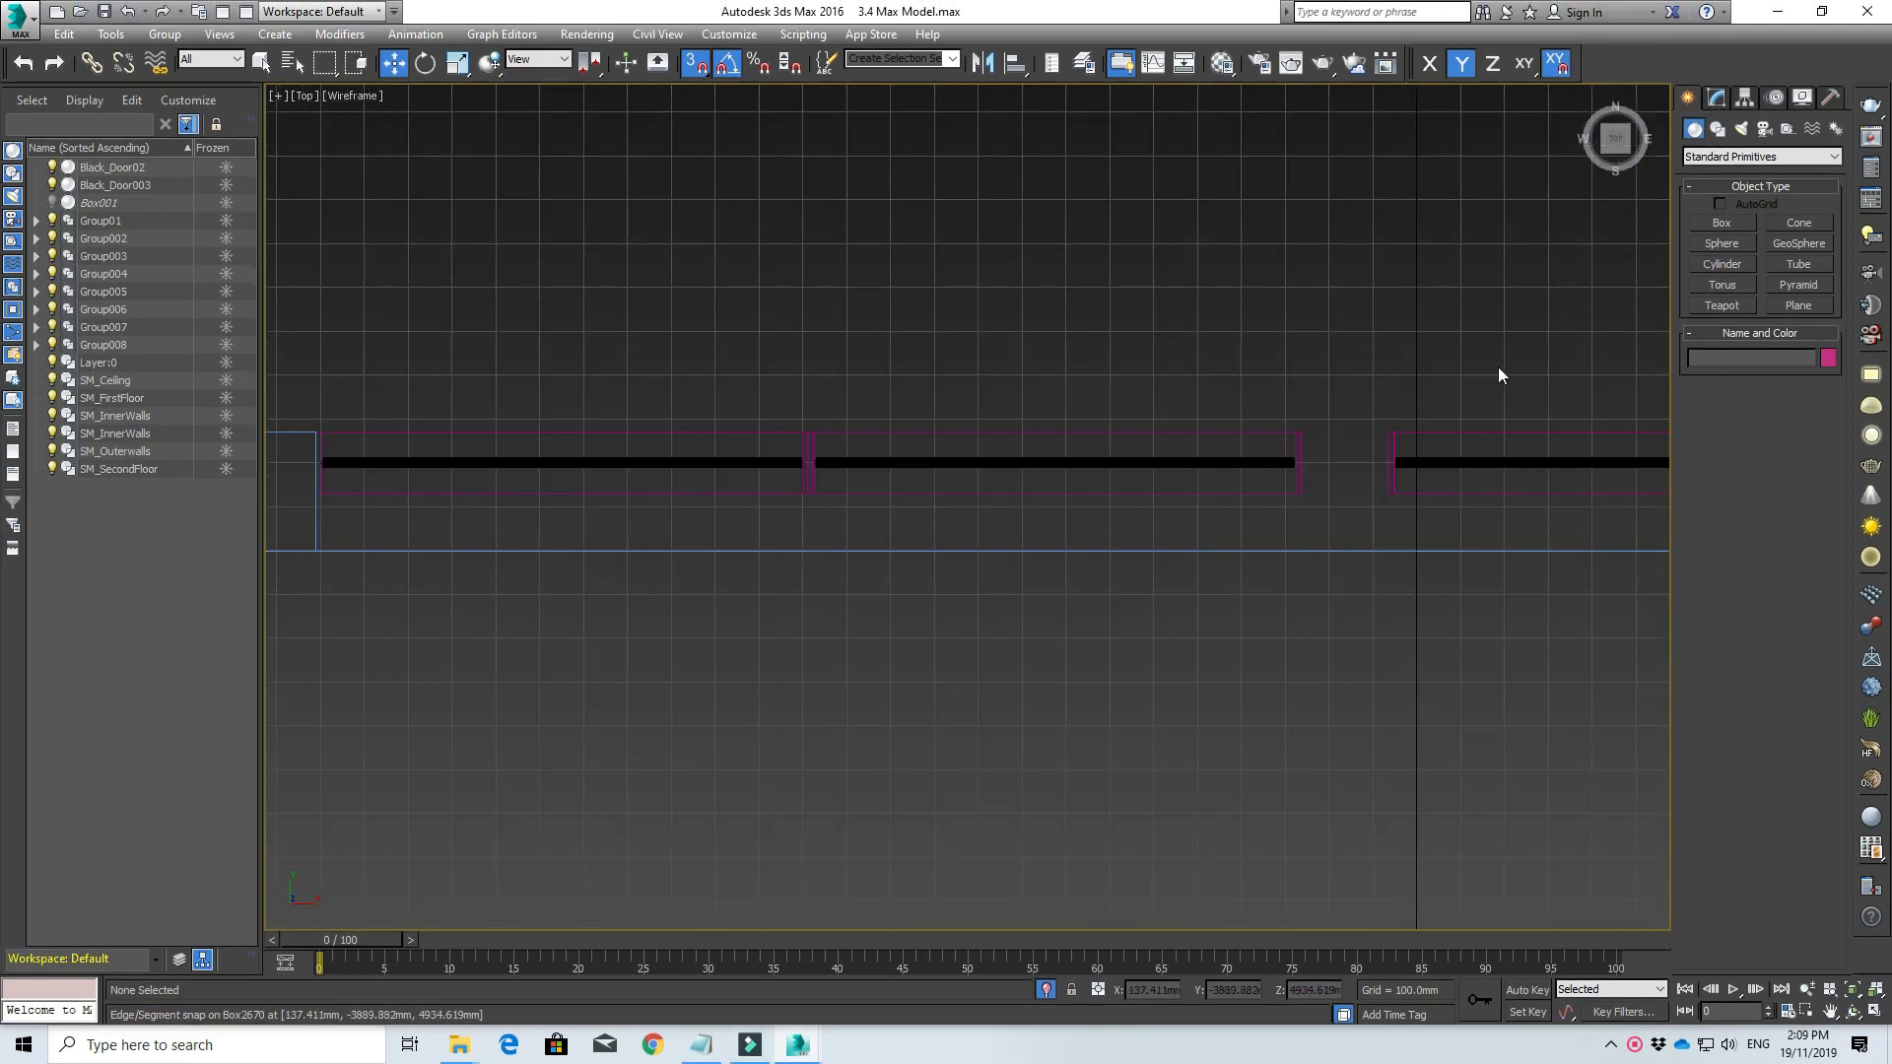
{"action": "left_click", "coordinate": [1716, 97]}
{"action": "left_click", "coordinate": [1663, 95]}
{"action": "left_click", "coordinate": [1687, 96]}
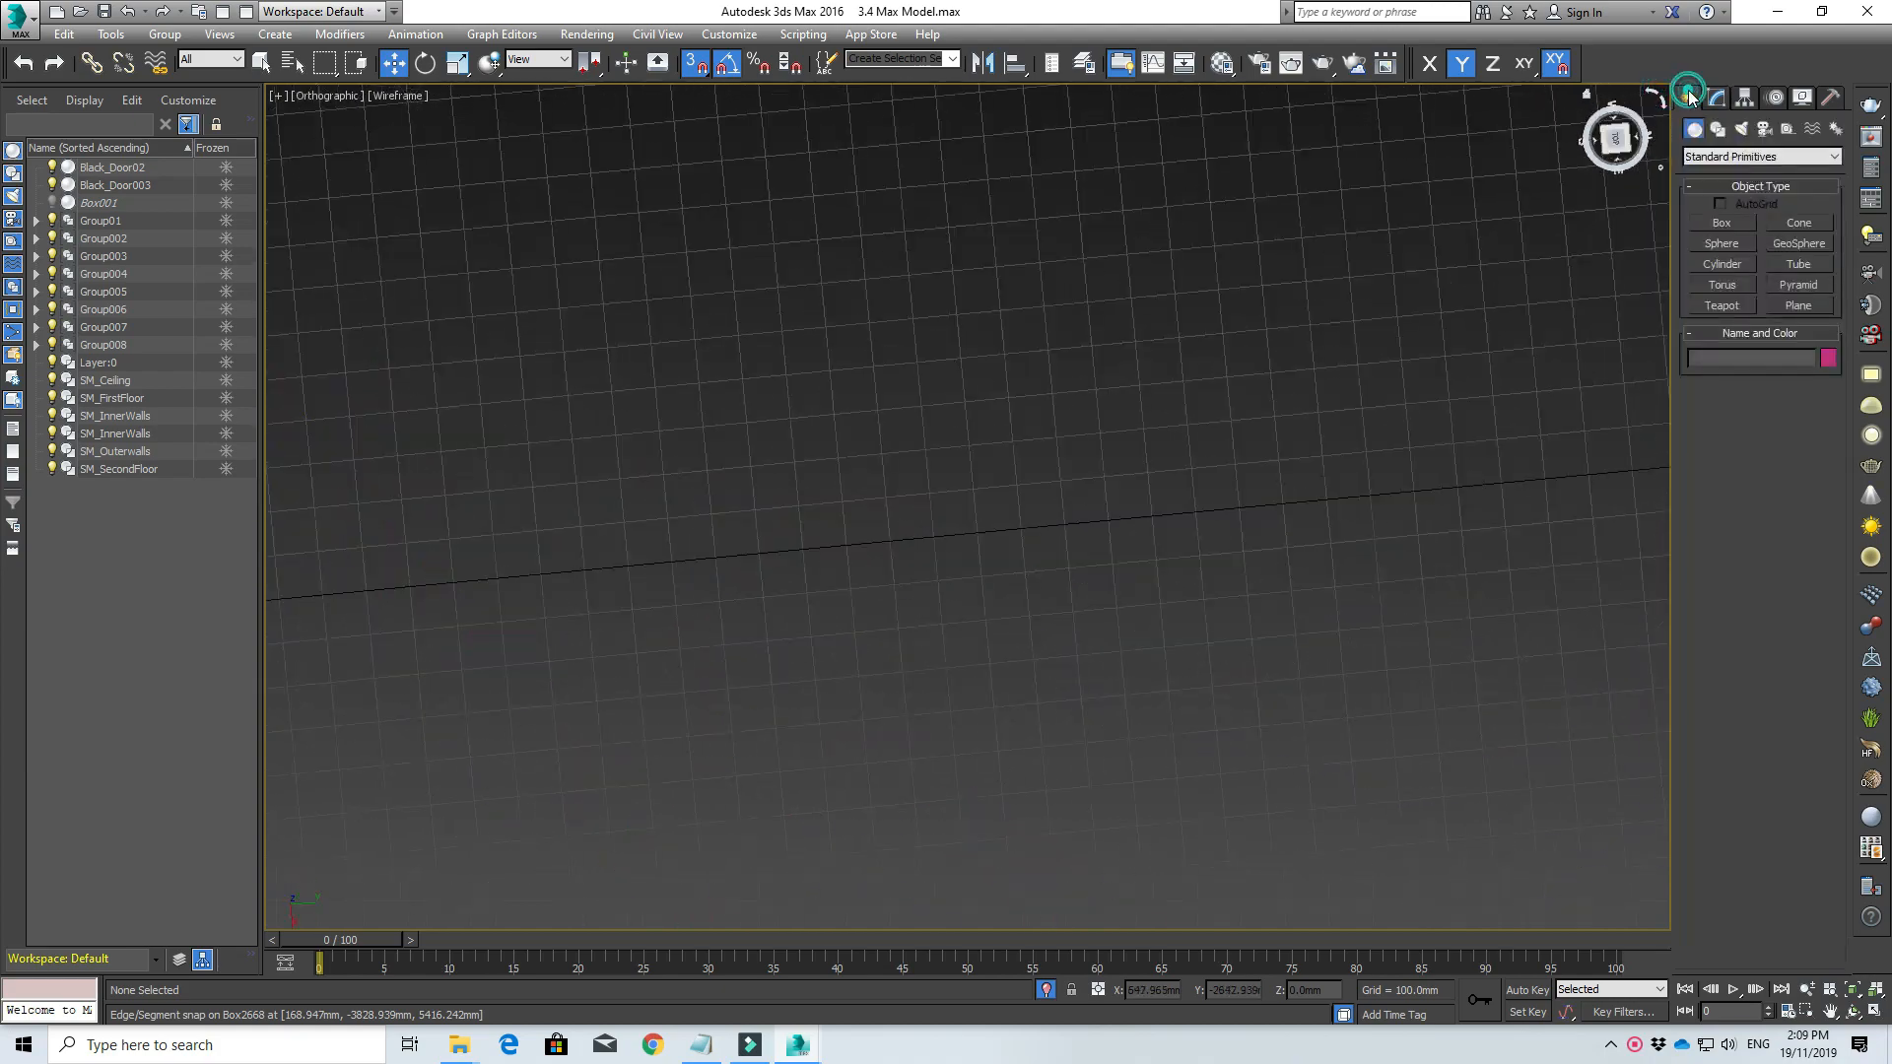
{"action": "left_click", "coordinate": [1613, 162]}
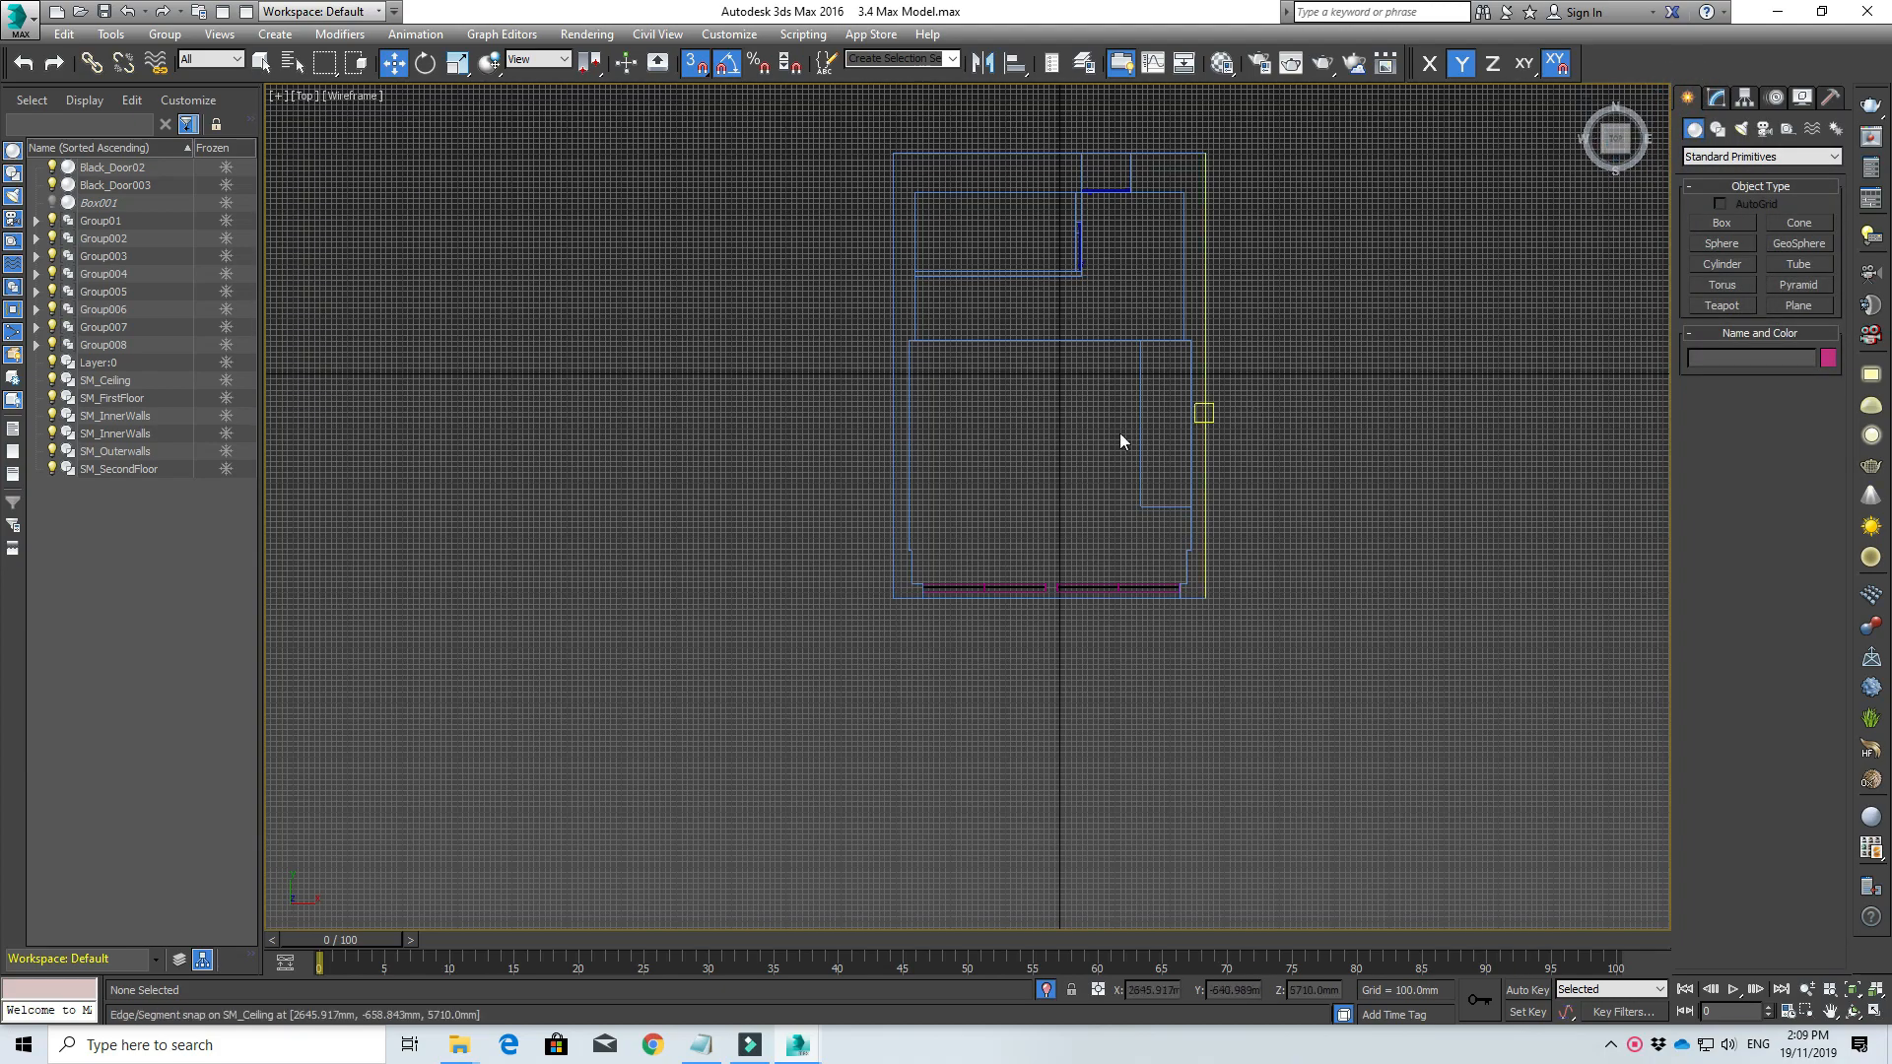
Step: Activate the Line spline tool at the gap in the top view and turn off Edge/Segment snapping, keeping Vertex snapping on
{"action": "scroll", "coordinate": [1044, 551], "scroll_direction": "up", "scroll_amount": 5}
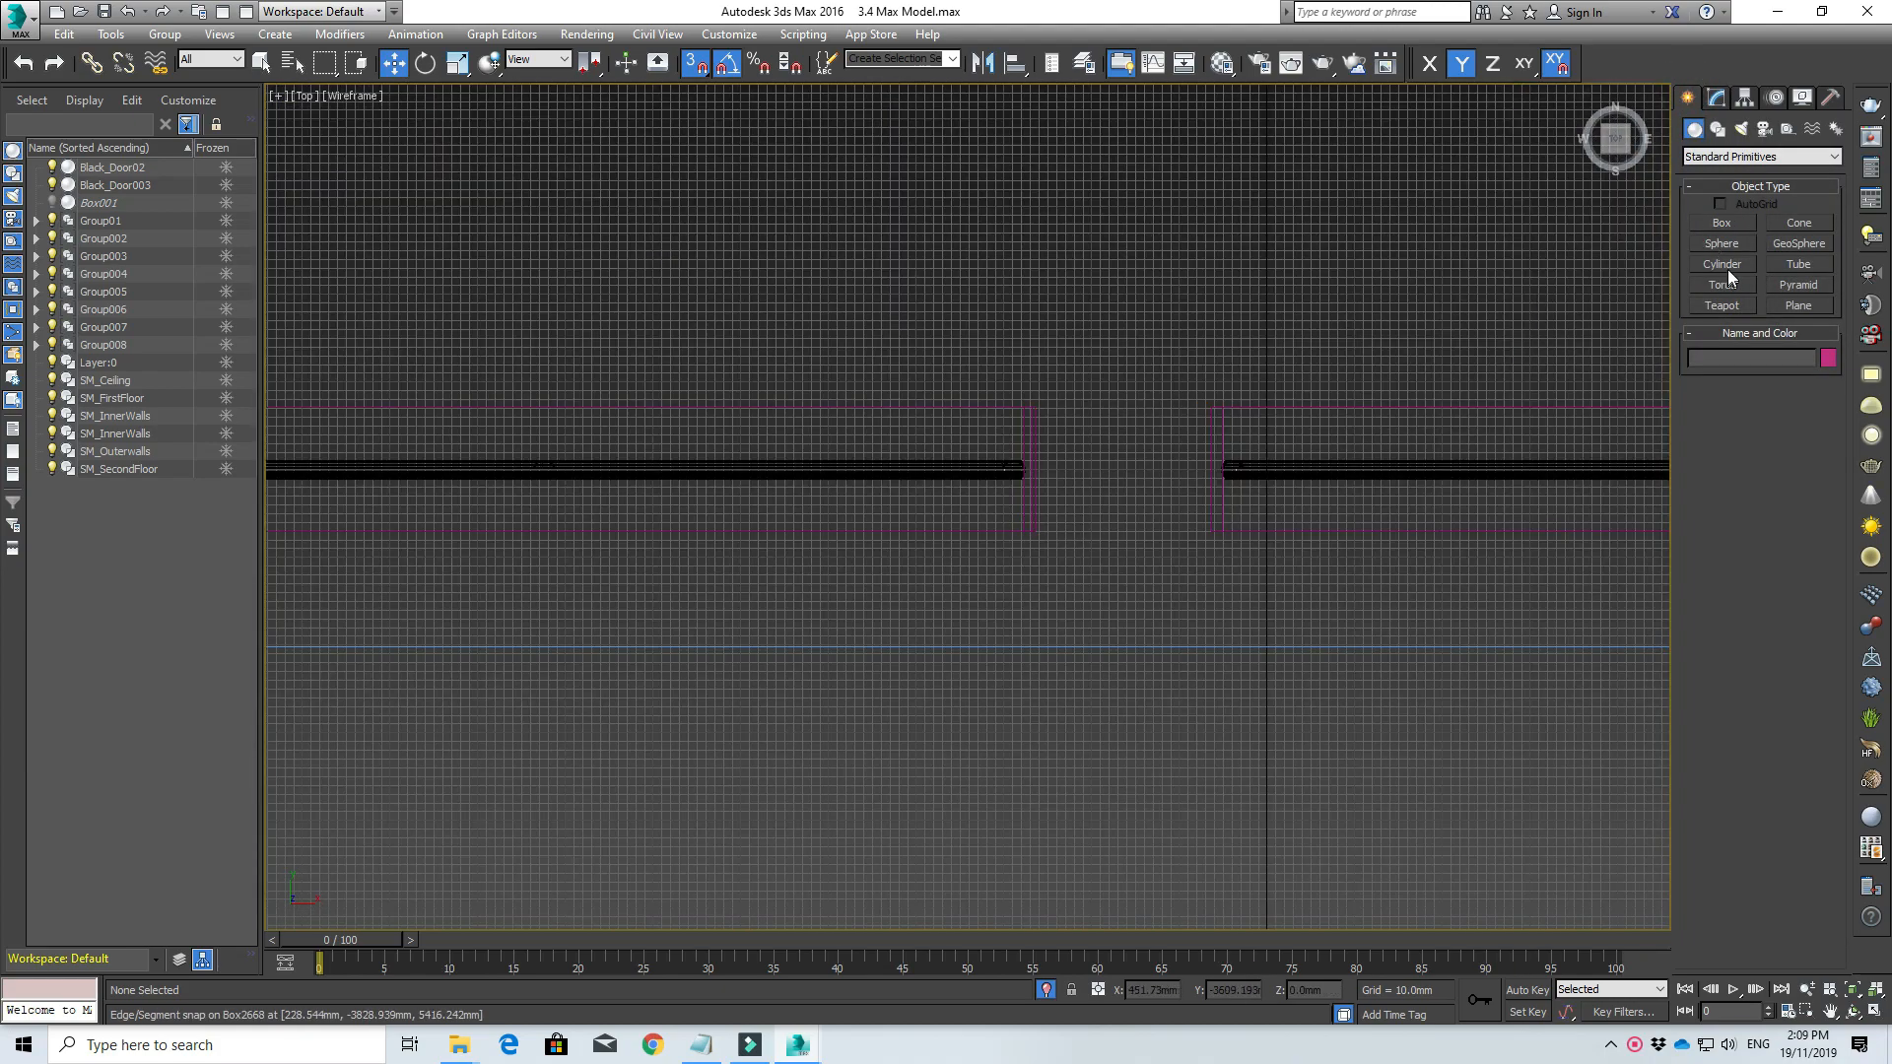
{"action": "left_click", "coordinate": [1717, 129]}
{"action": "left_click", "coordinate": [1723, 237]}
{"action": "scroll", "coordinate": [1093, 509], "scroll_direction": "up", "scroll_amount": 6}
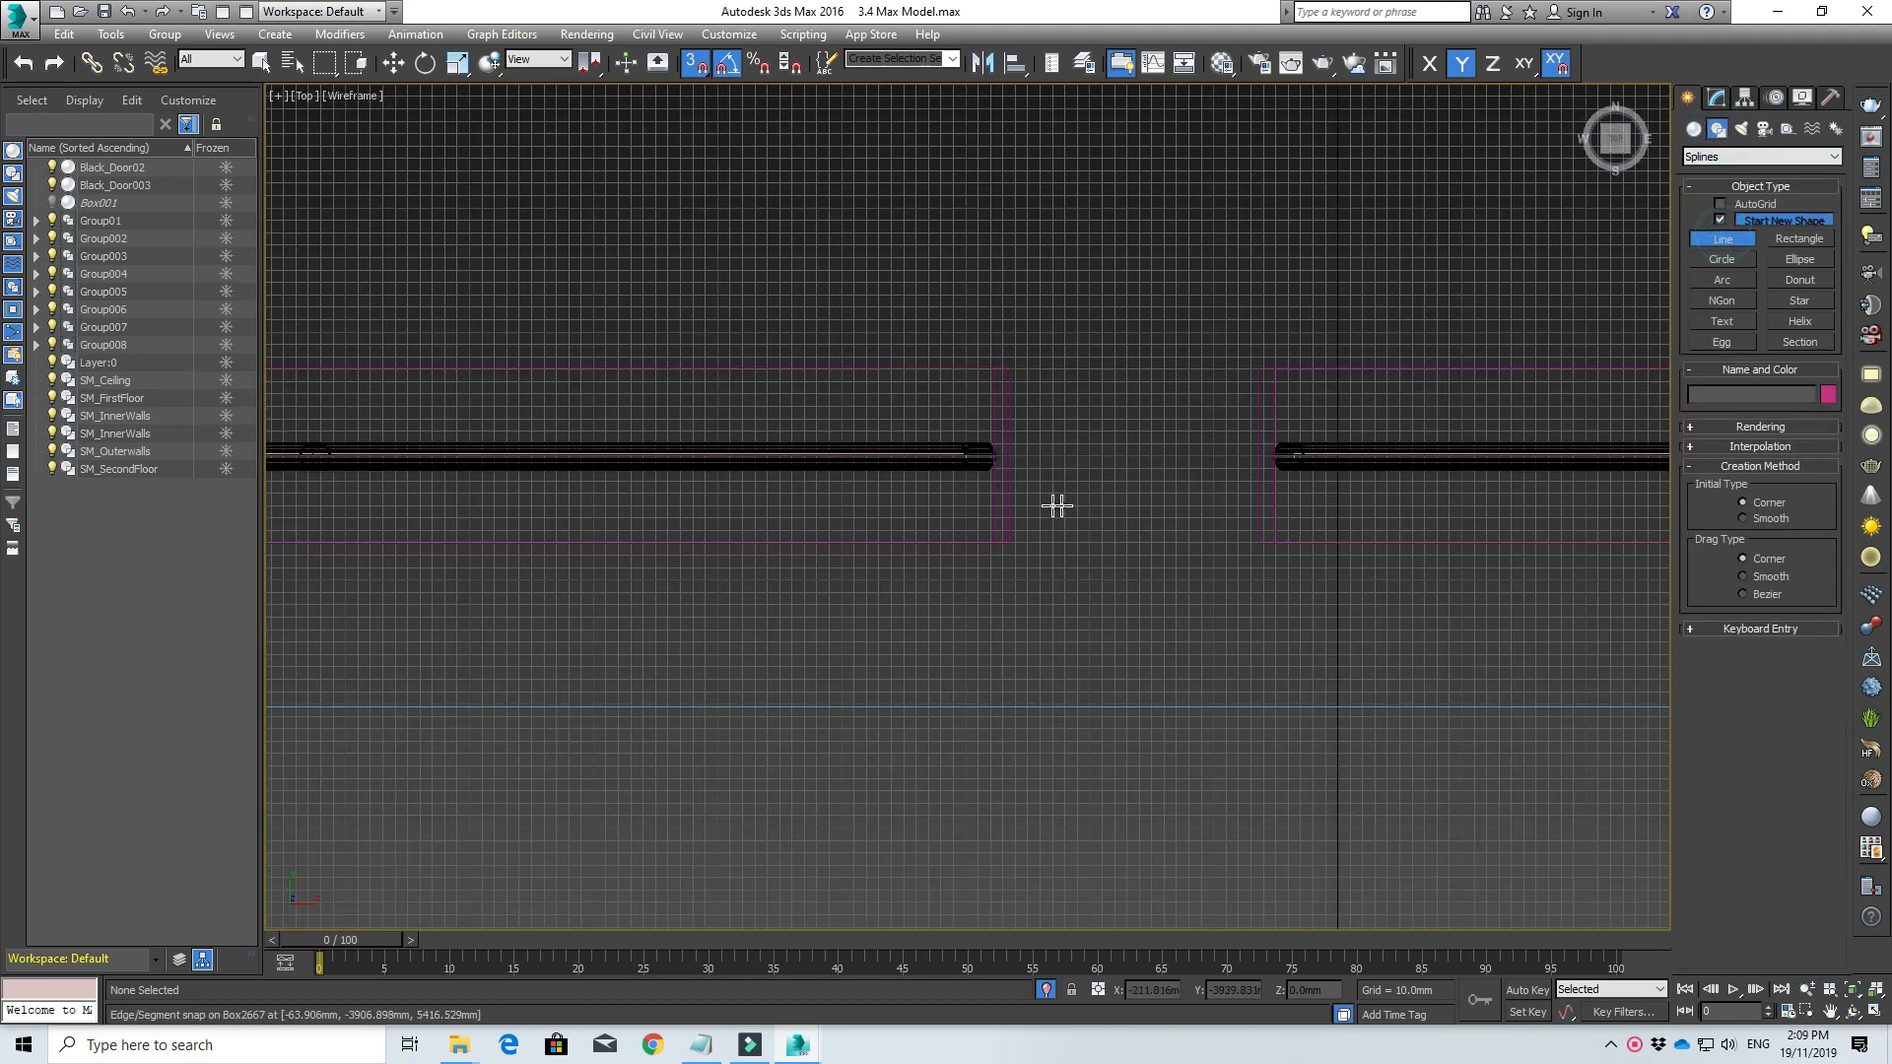
{"action": "right_click", "coordinate": [694, 65]}
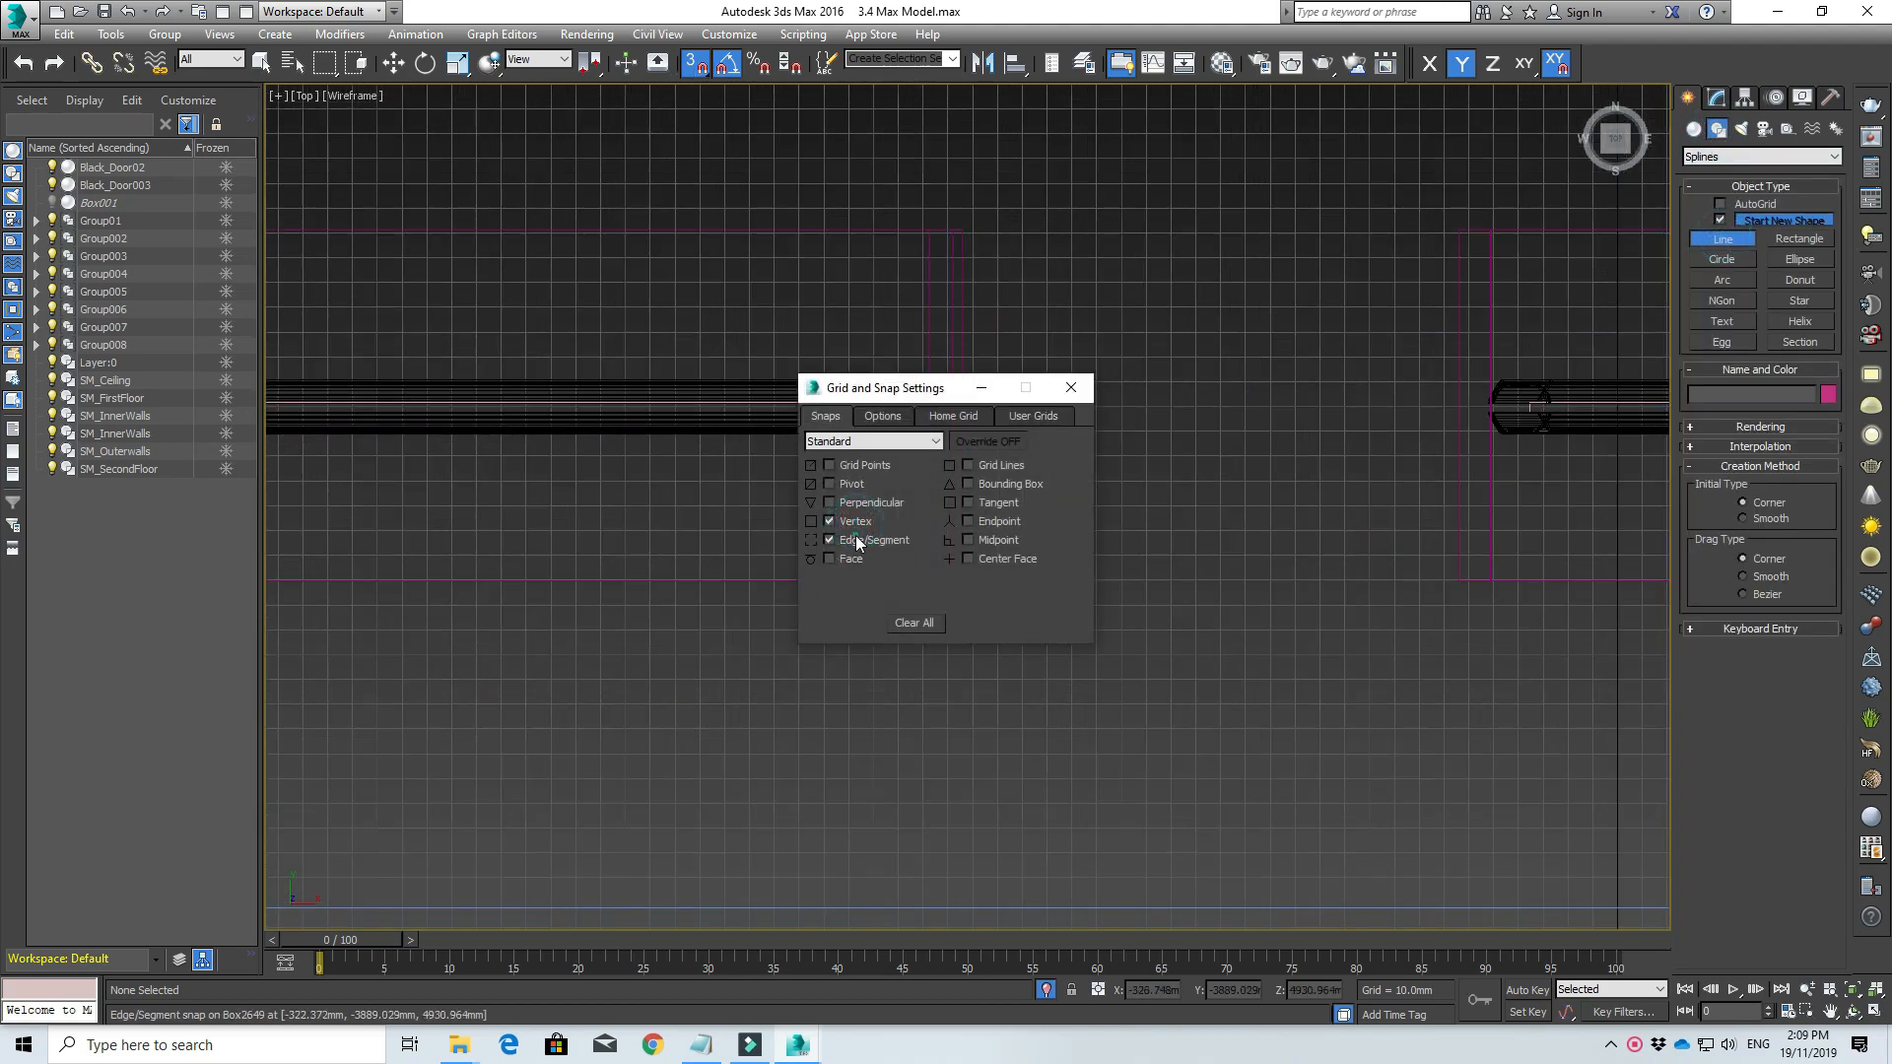
{"action": "left_click", "coordinate": [1073, 386]}
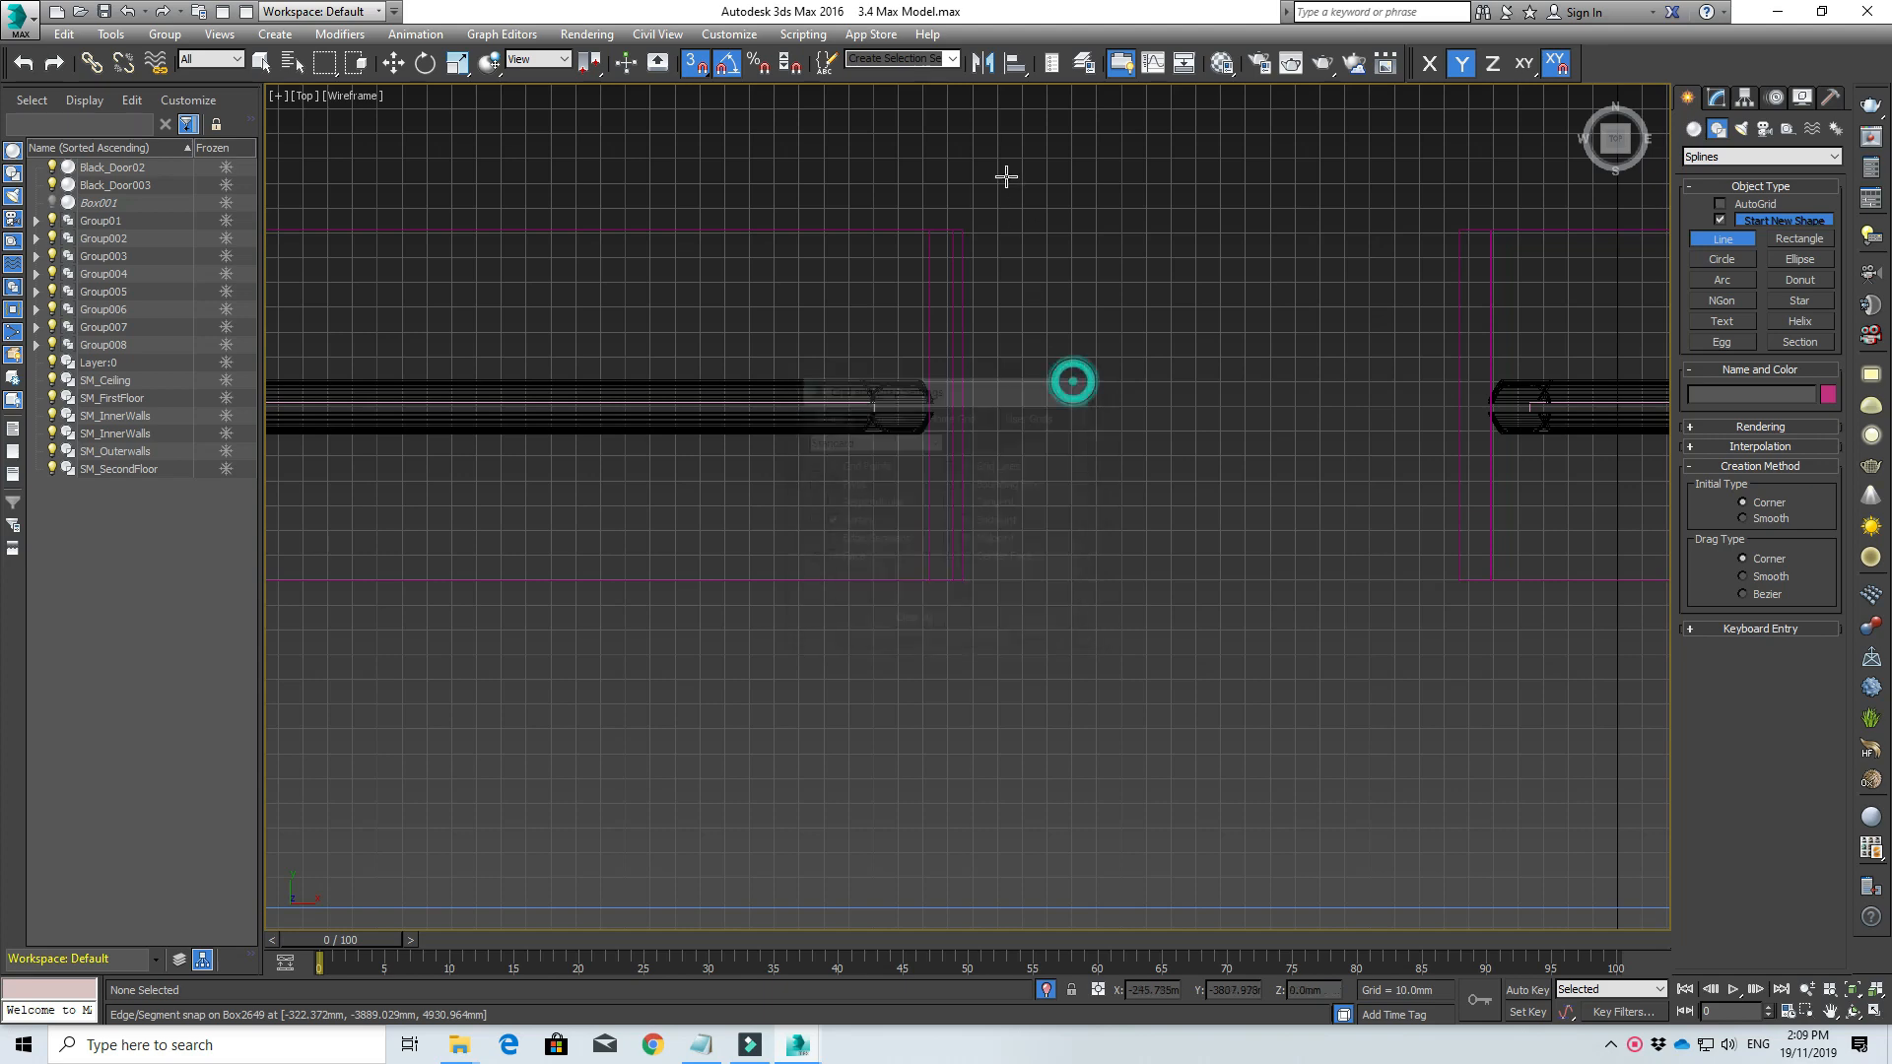
Step: Draw a closed four-corner spline about 200 mm wide and 273 mm deep, from the facing window frame corners to the outer wall line
{"action": "left_click", "coordinate": [964, 226]}
{"action": "left_click", "coordinate": [1456, 230]}
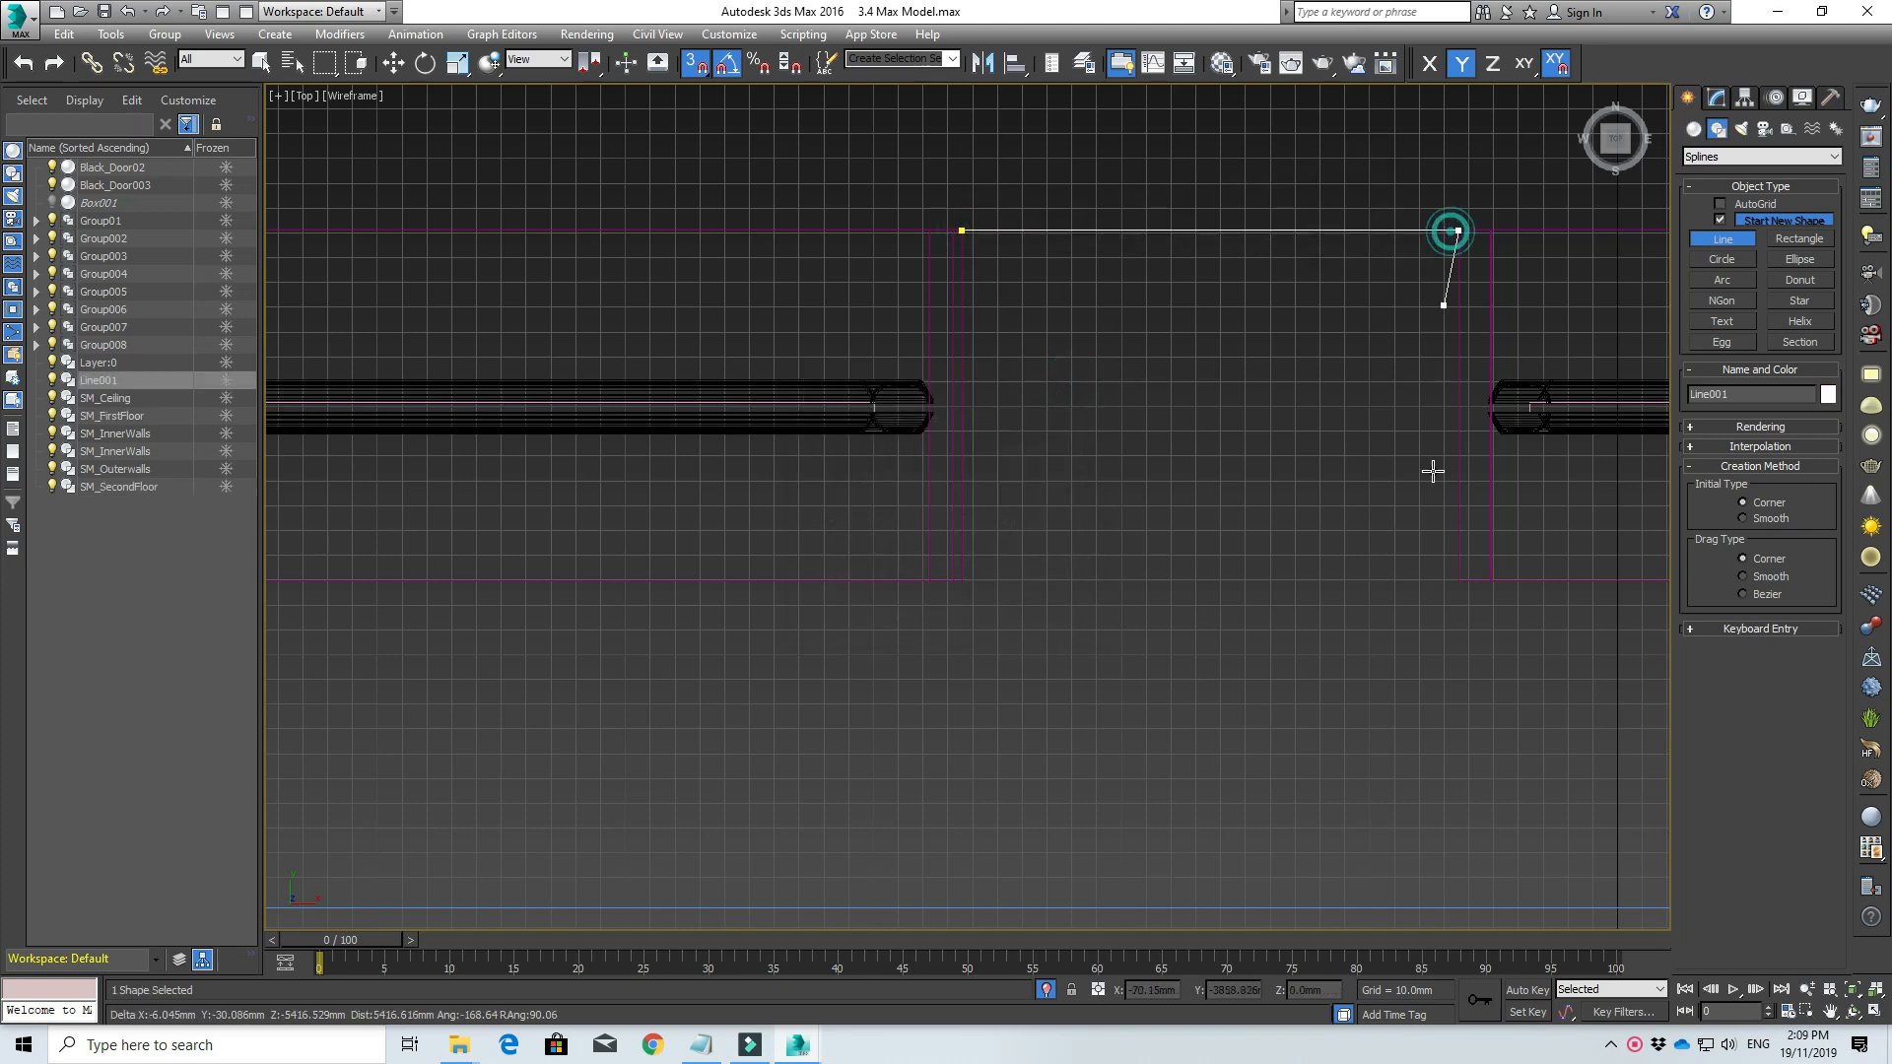
{"action": "middle_click_drag", "start_coordinate": [1445, 836], "coordinate": [1393, 532]}
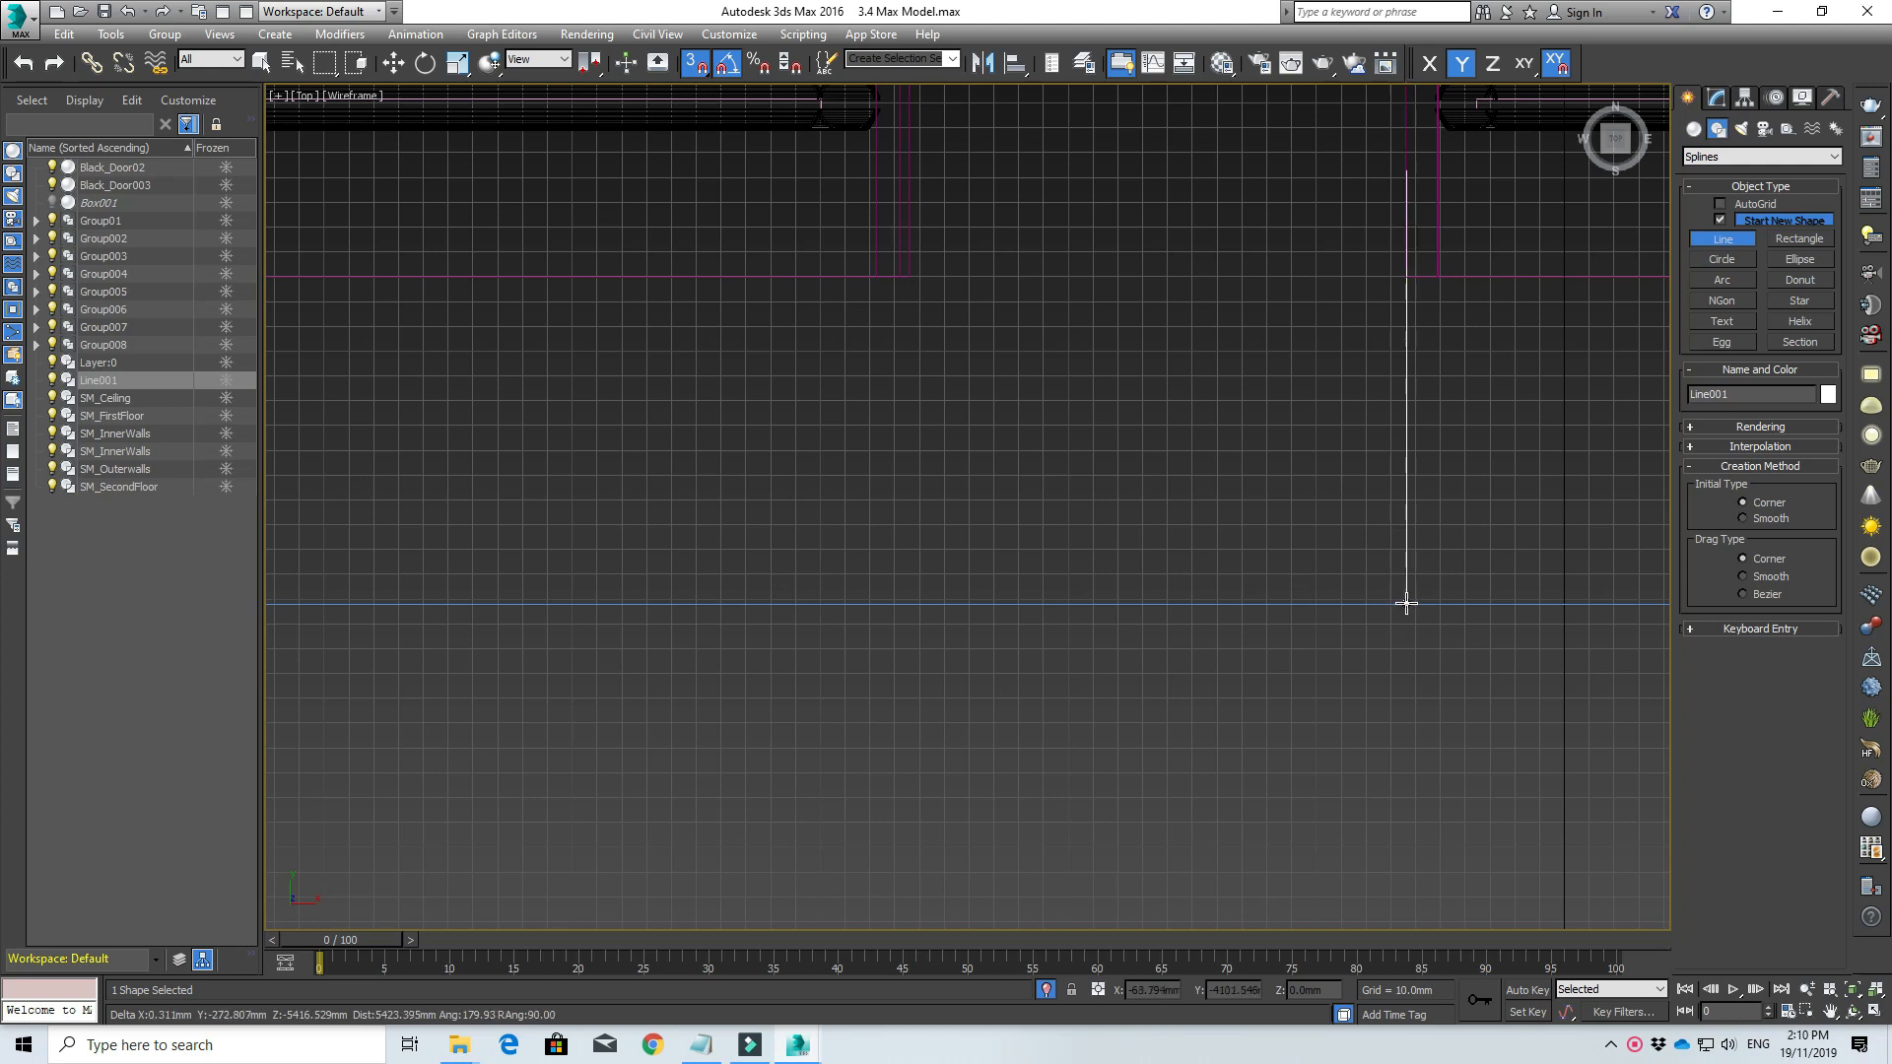
{"action": "left_click", "coordinate": [1404, 603]}
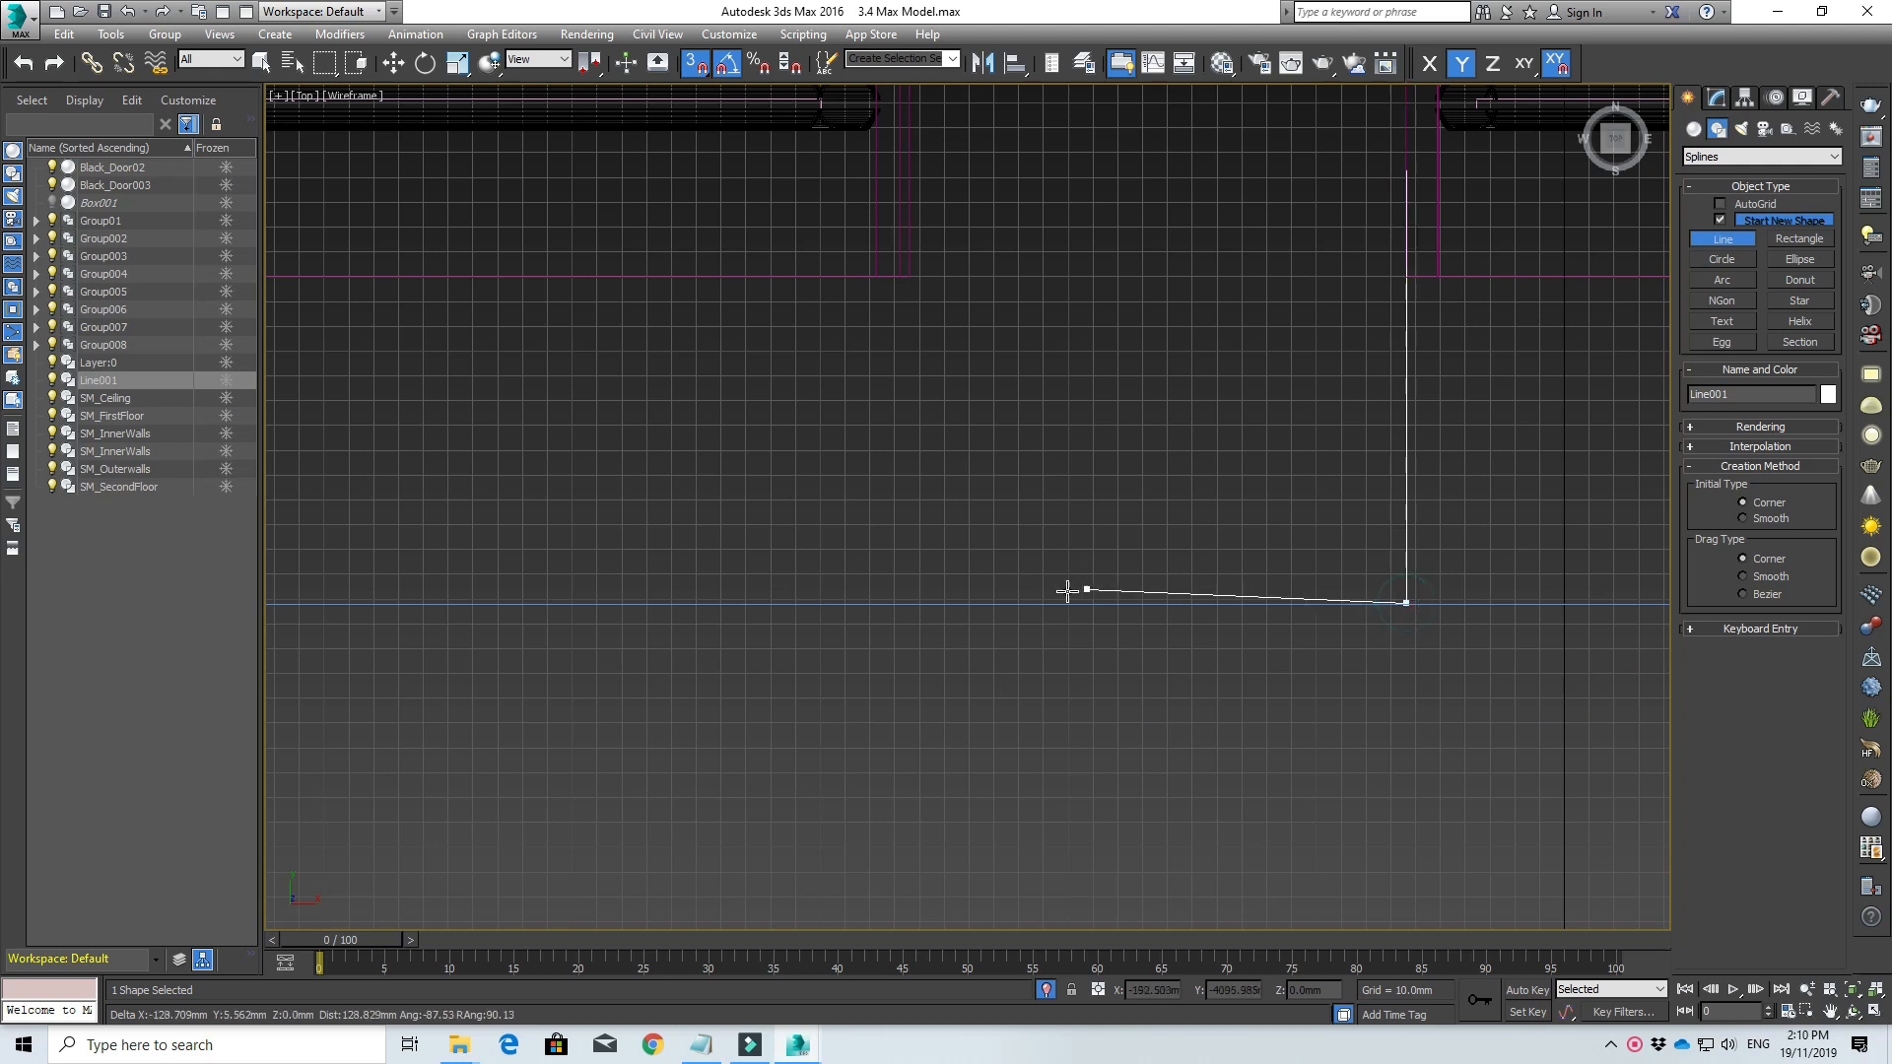
{"action": "left_click", "coordinate": [923, 603]}
{"action": "middle_click_drag", "start_coordinate": [937, 266], "coordinate": [920, 552]}
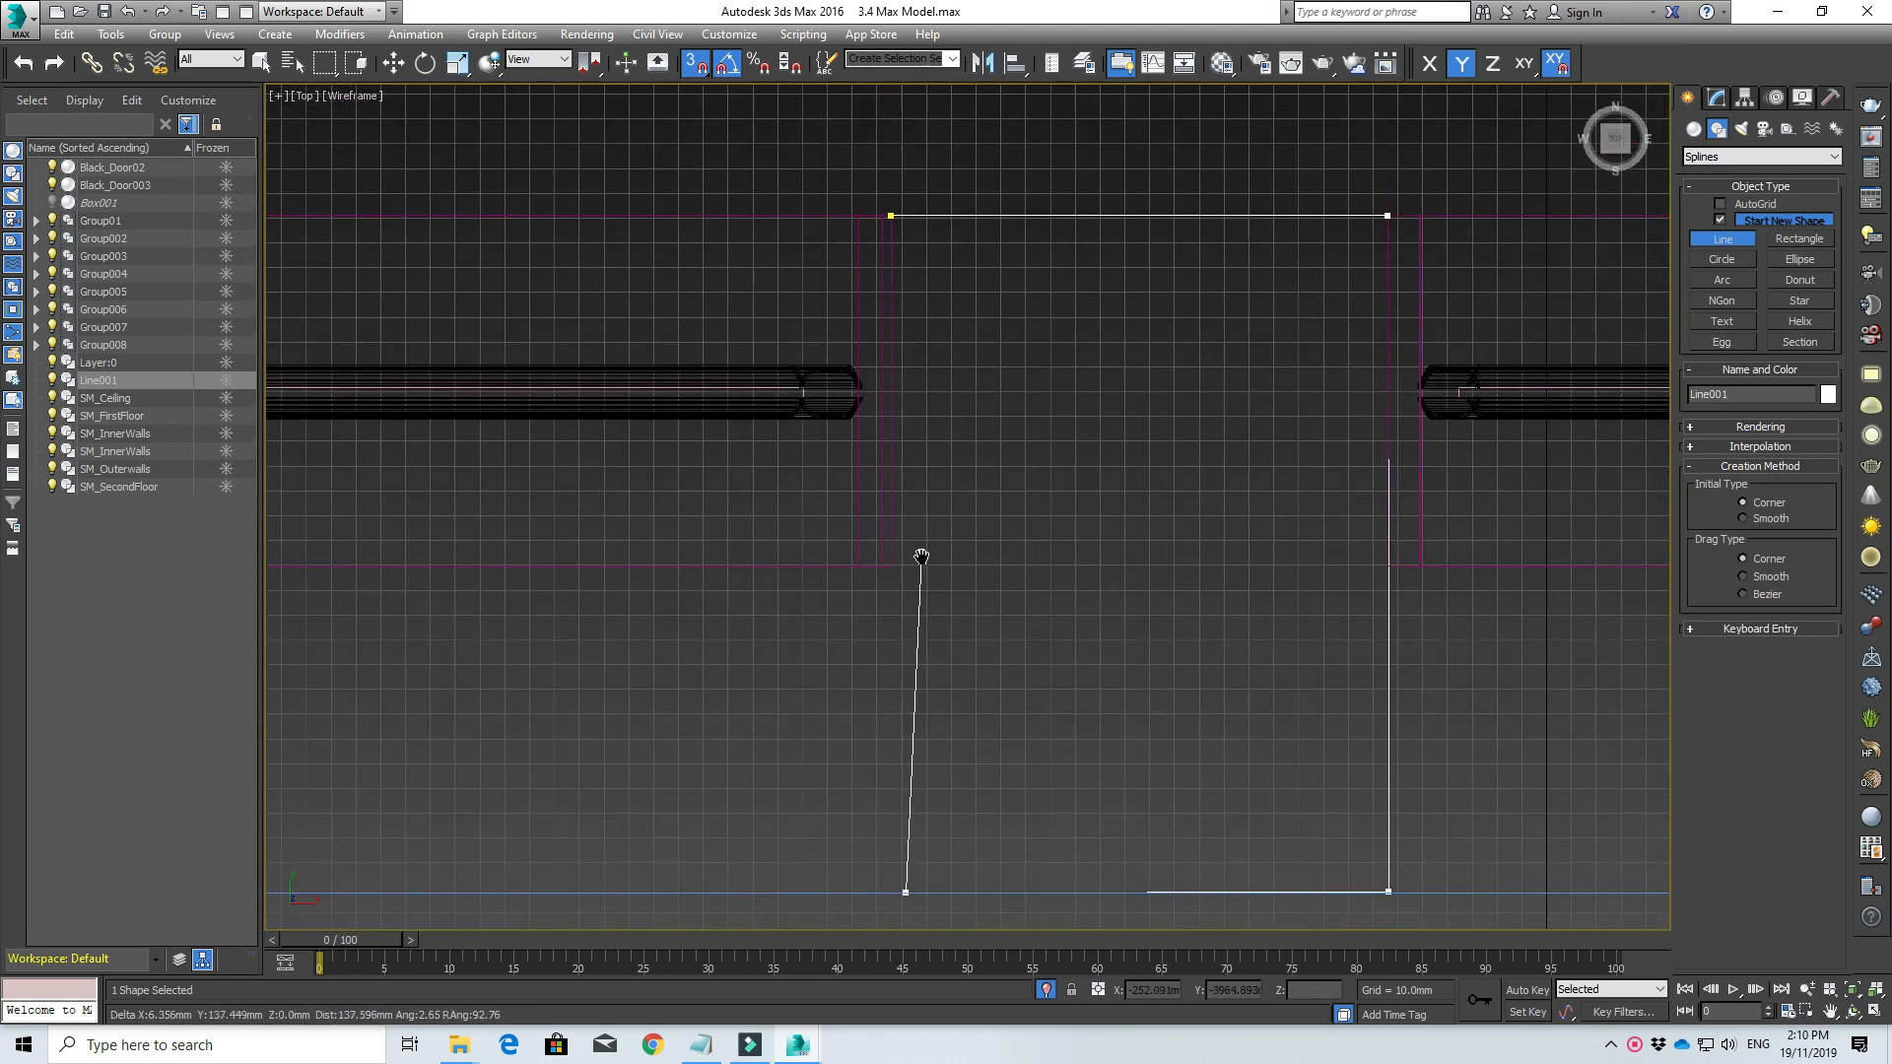
{"action": "left_click", "coordinate": [893, 223]}
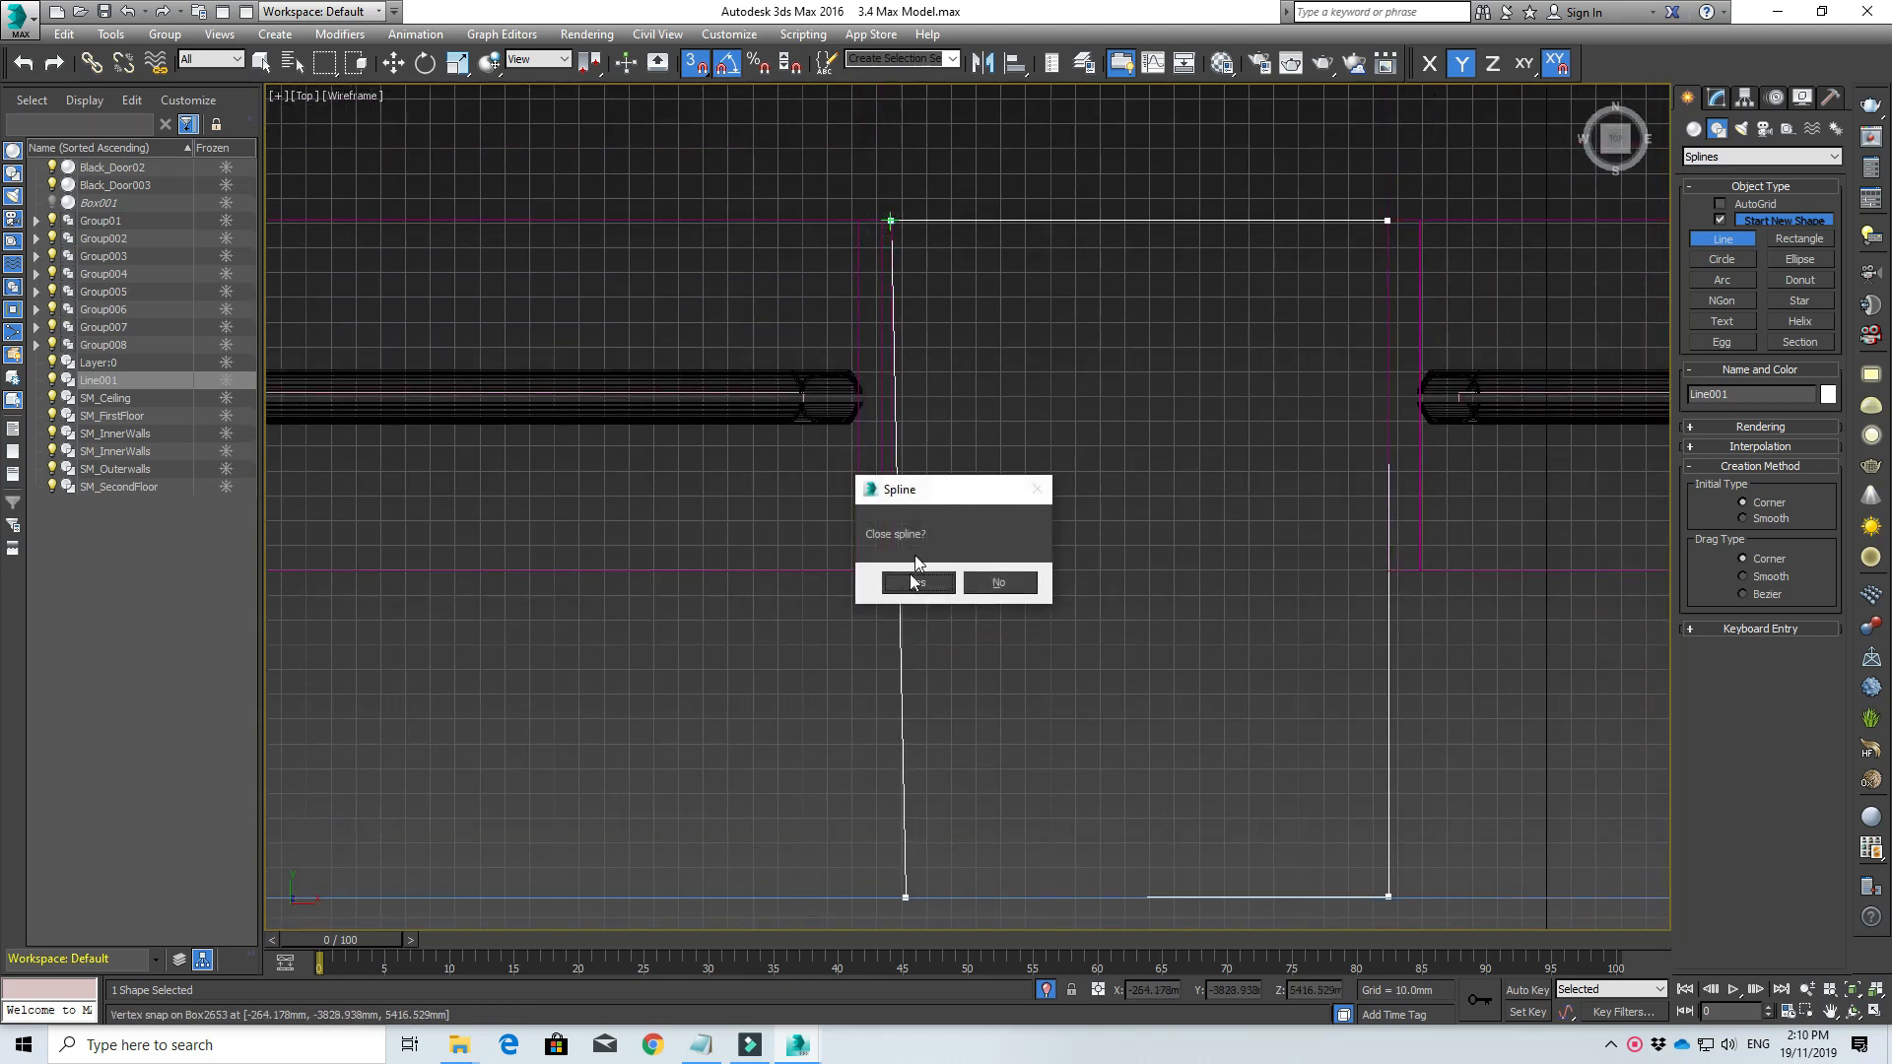
{"action": "left_click", "coordinate": [917, 582]}
{"action": "scroll", "coordinate": [959, 515], "scroll_direction": "down", "scroll_amount": 5}
{"action": "scroll", "coordinate": [1009, 443], "scroll_direction": "up", "scroll_amount": 3}
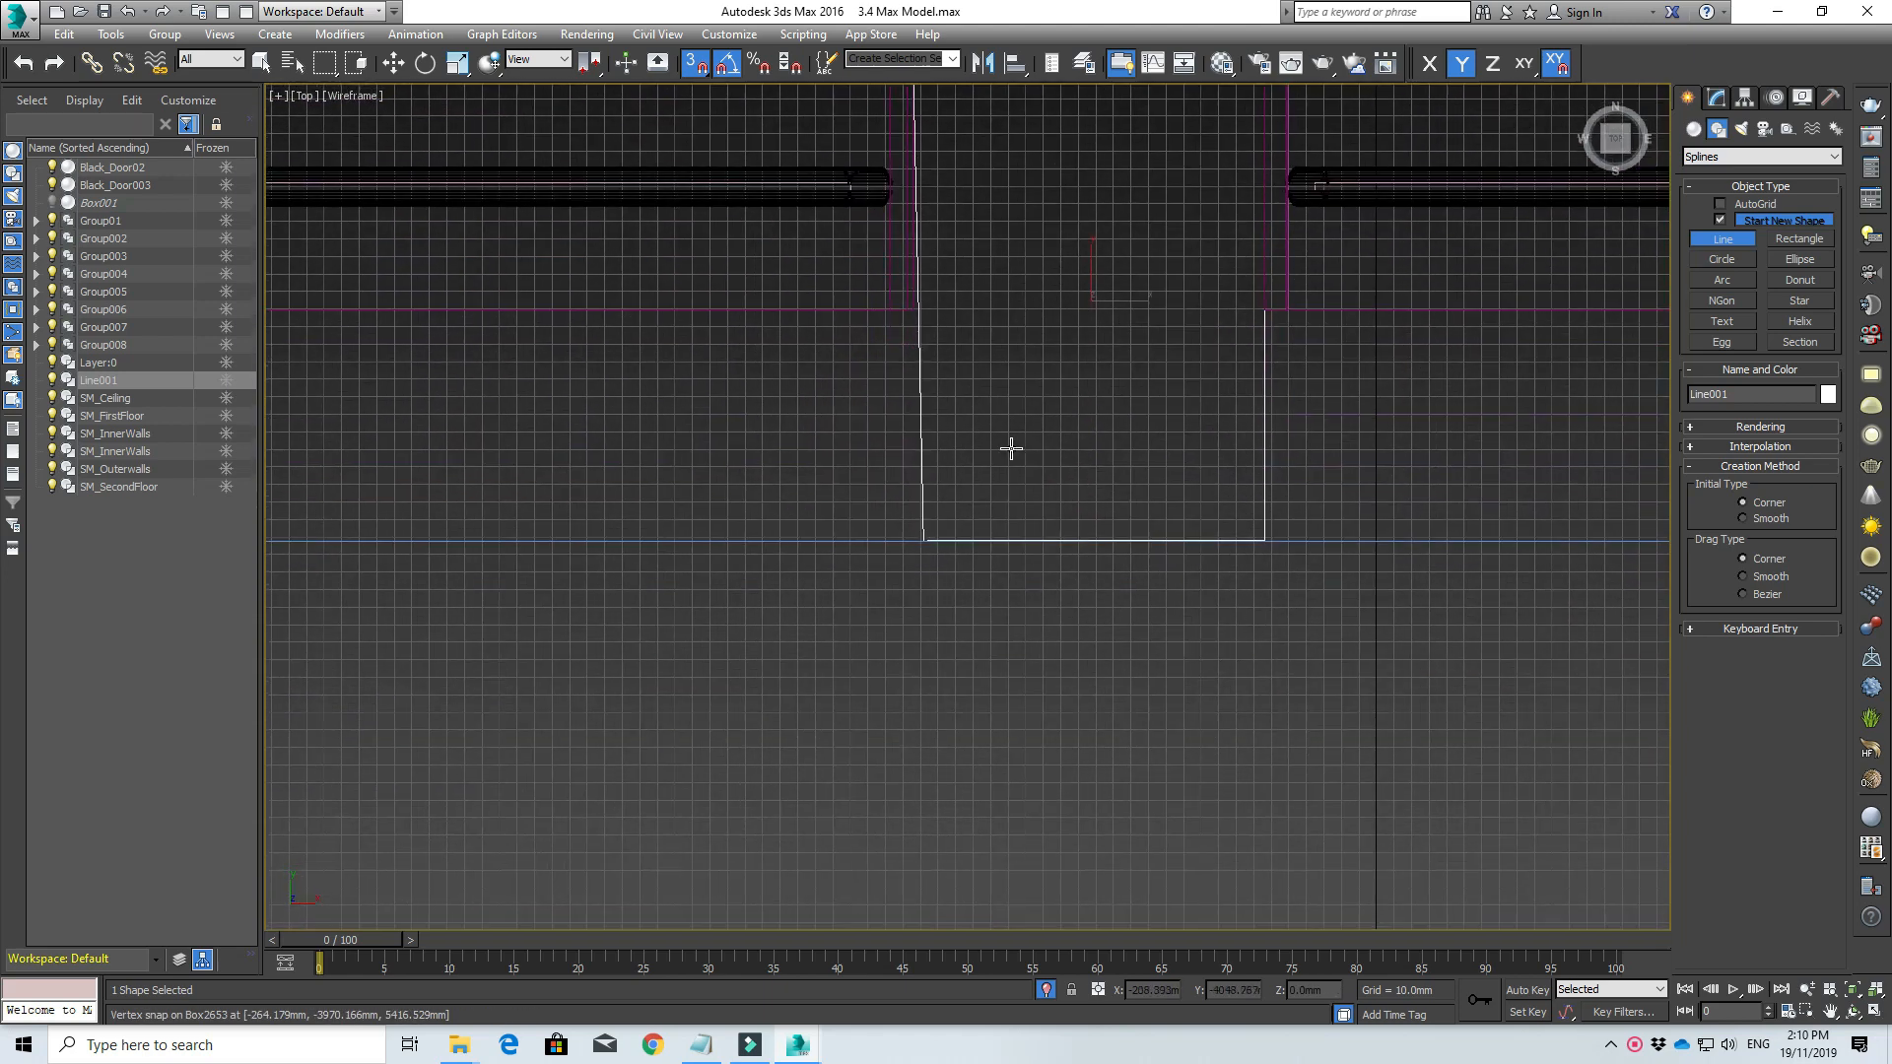
{"action": "scroll", "coordinate": [995, 403], "scroll_direction": "down", "scroll_amount": 3}
{"action": "scroll", "coordinate": [1202, 490], "scroll_direction": "up", "scroll_amount": 2}
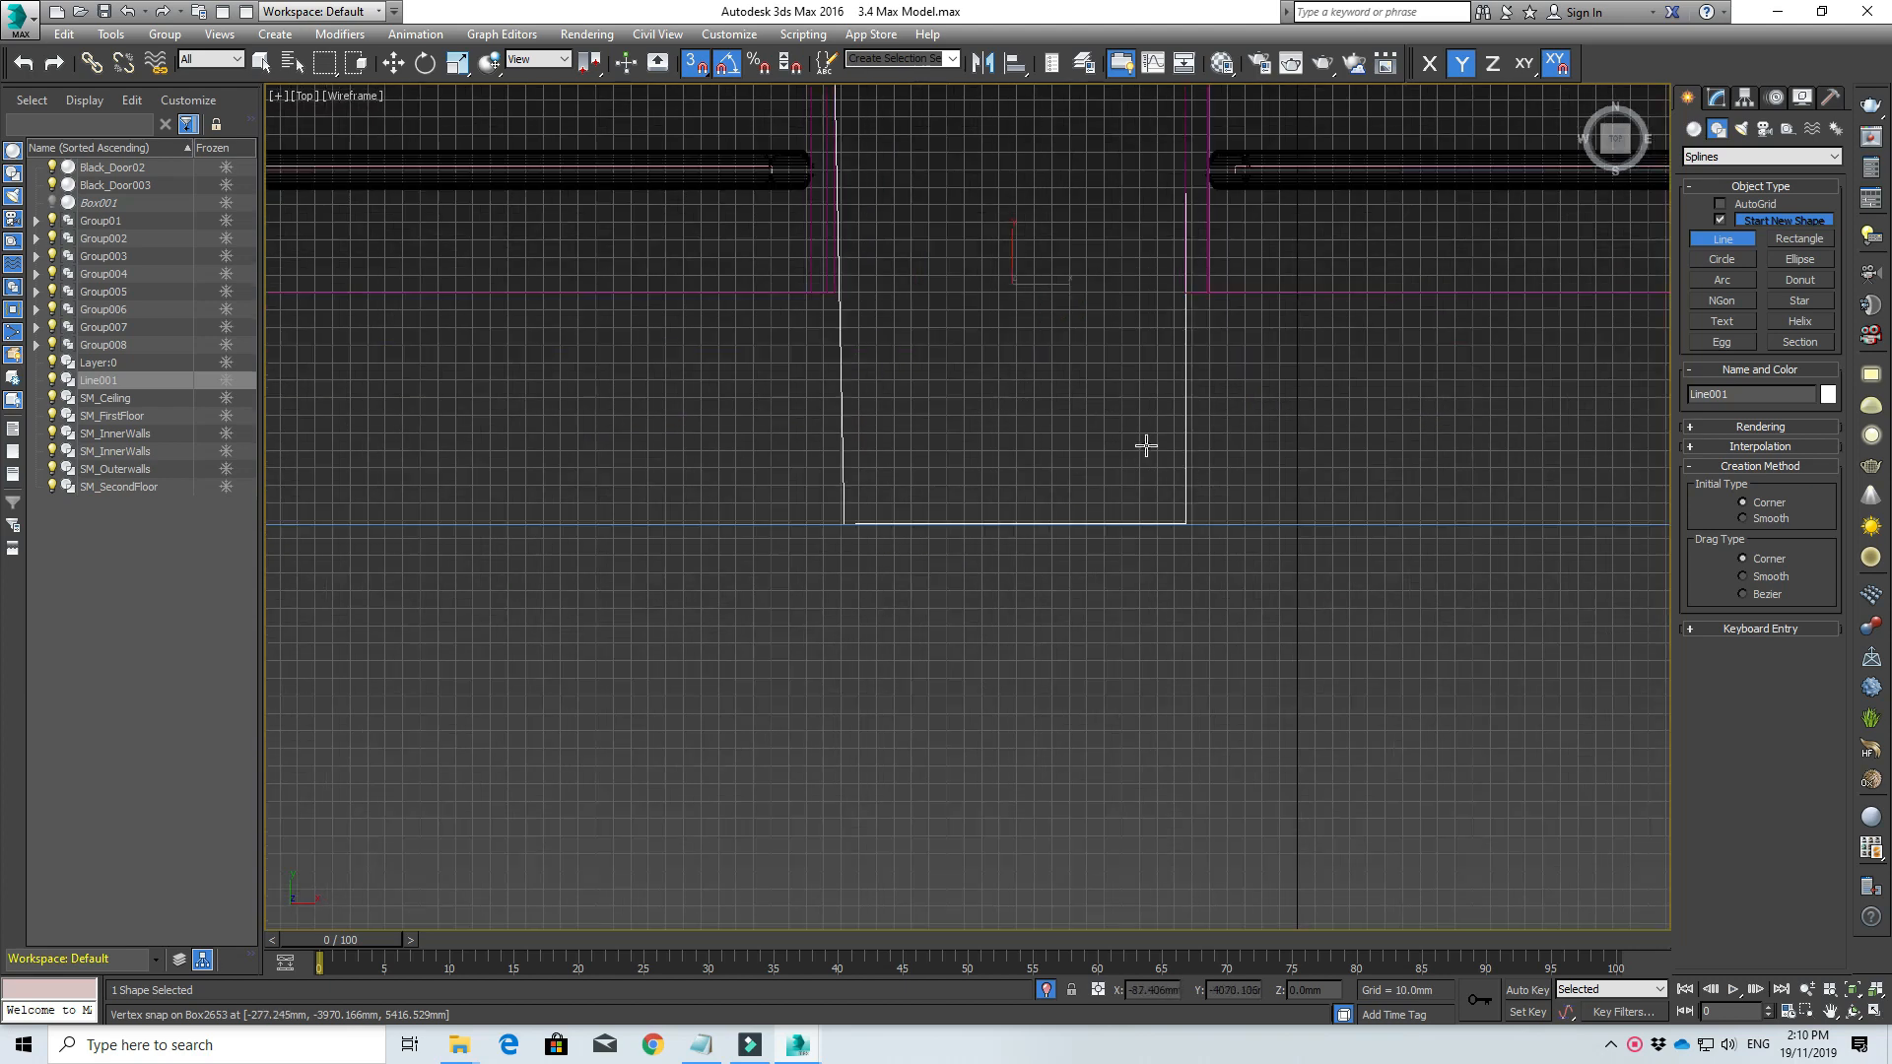
{"action": "middle_click_drag", "start_coordinate": [1146, 446], "coordinate": [1097, 532]}
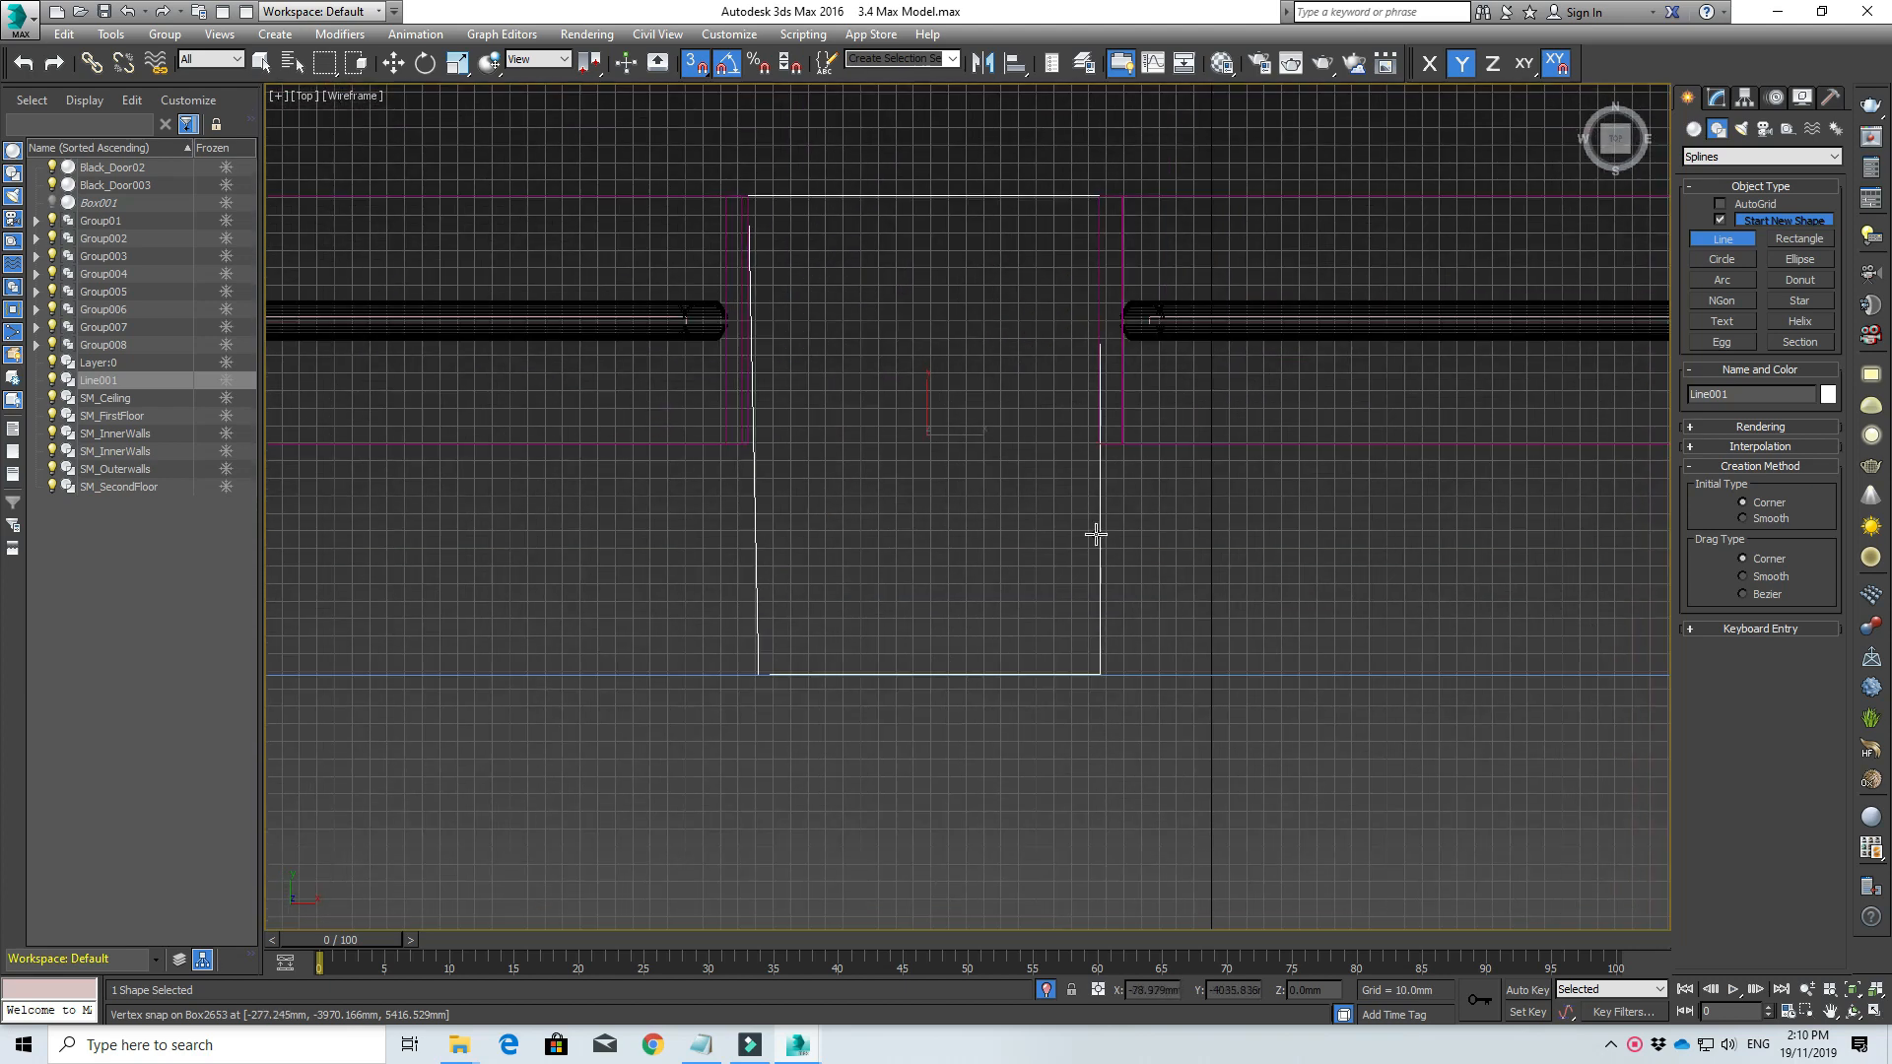
Step: Snap the spline's two outer-wall vertices along X to line up with the corner vertices at the window frames
{"action": "left_click", "coordinate": [1716, 97]}
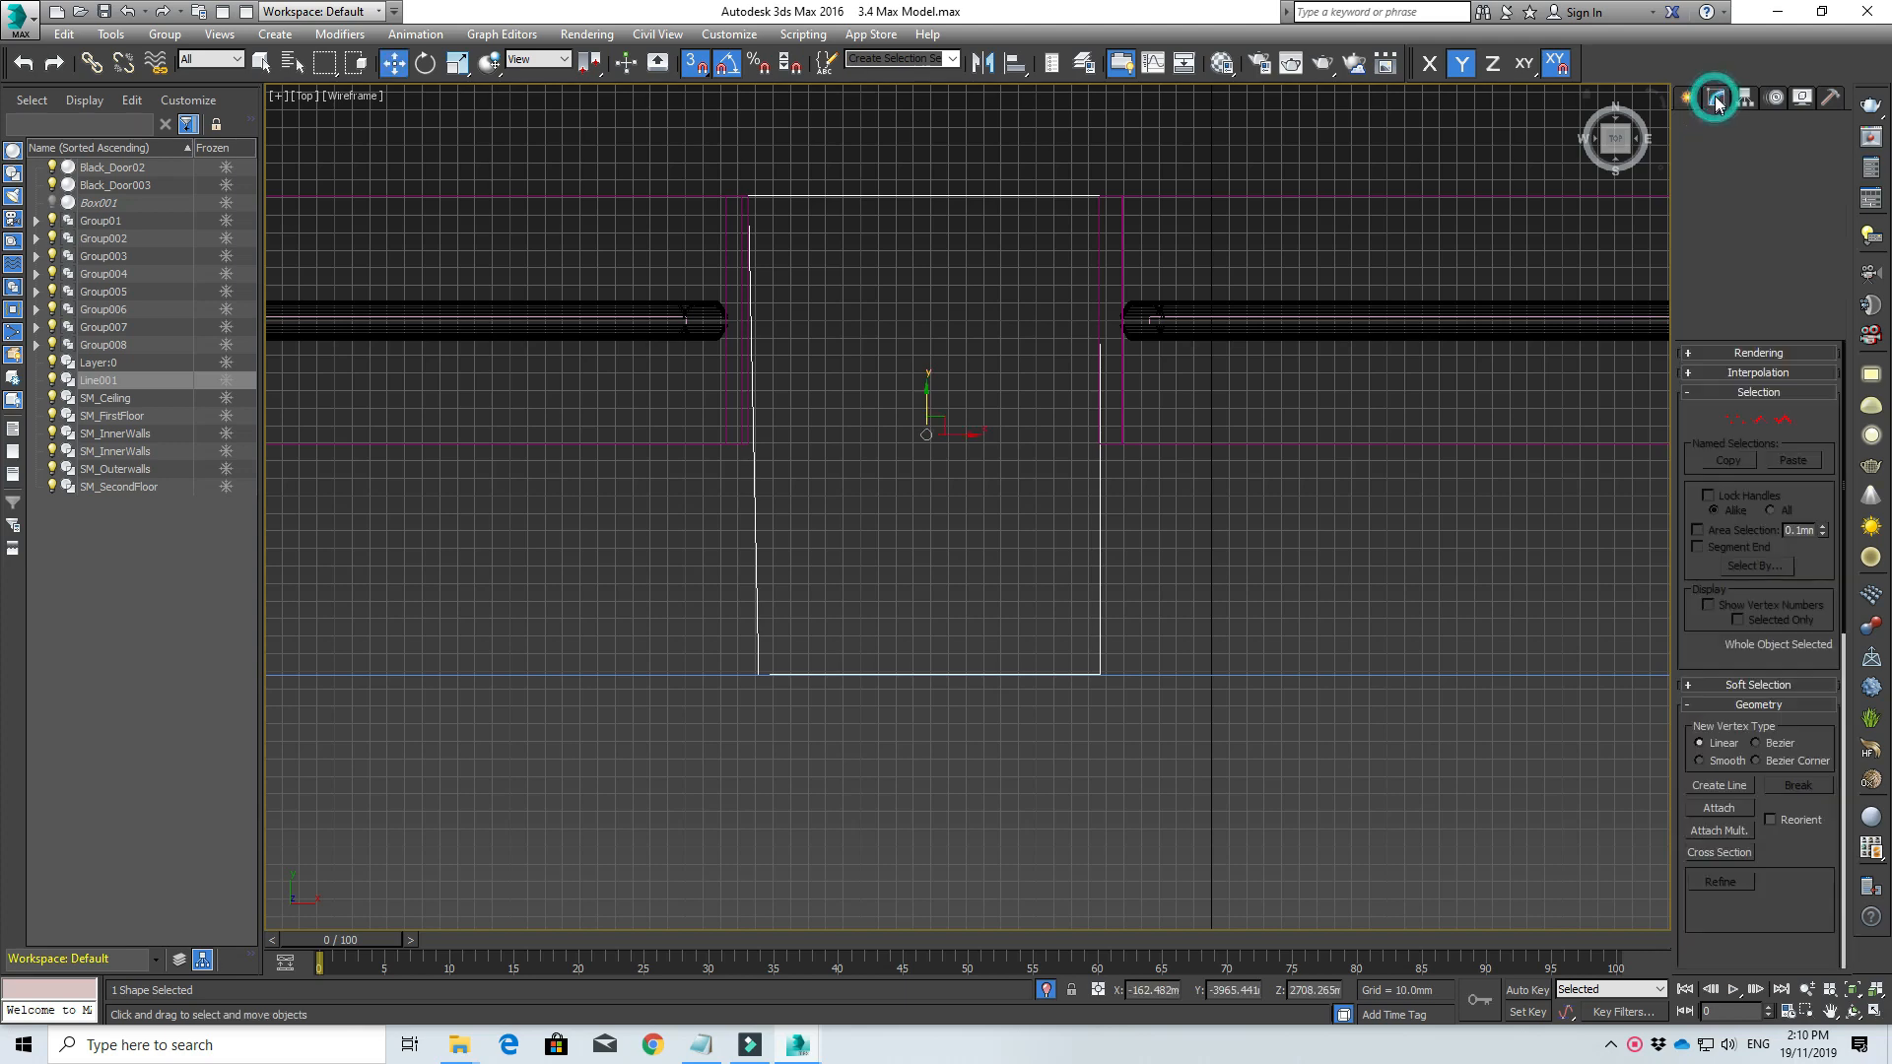
{"action": "left_click", "coordinate": [1734, 421]}
{"action": "left_click_drag", "start_coordinate": [1076, 637], "coordinate": [1095, 303]}
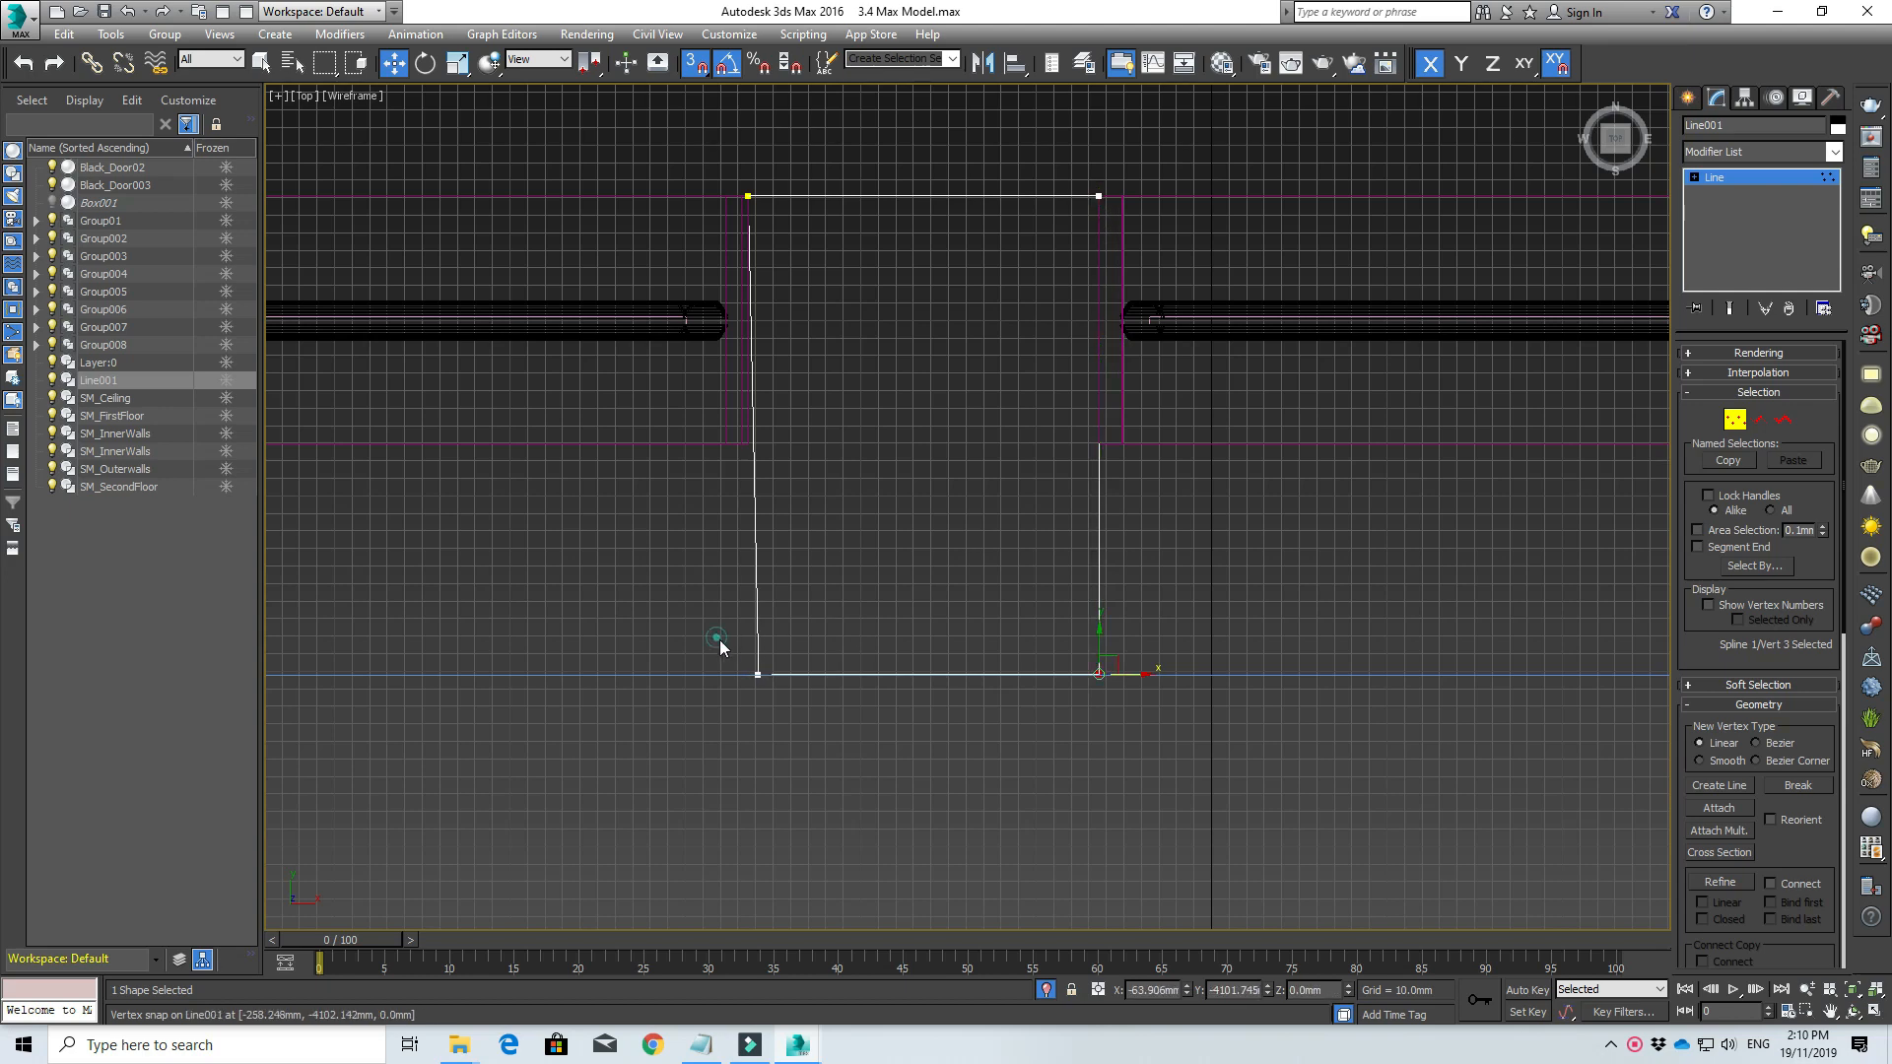
{"action": "left_click_drag", "start_coordinate": [718, 642], "coordinate": [747, 196]}
{"action": "scroll", "coordinate": [1032, 677], "scroll_direction": "up", "scroll_amount": 3}
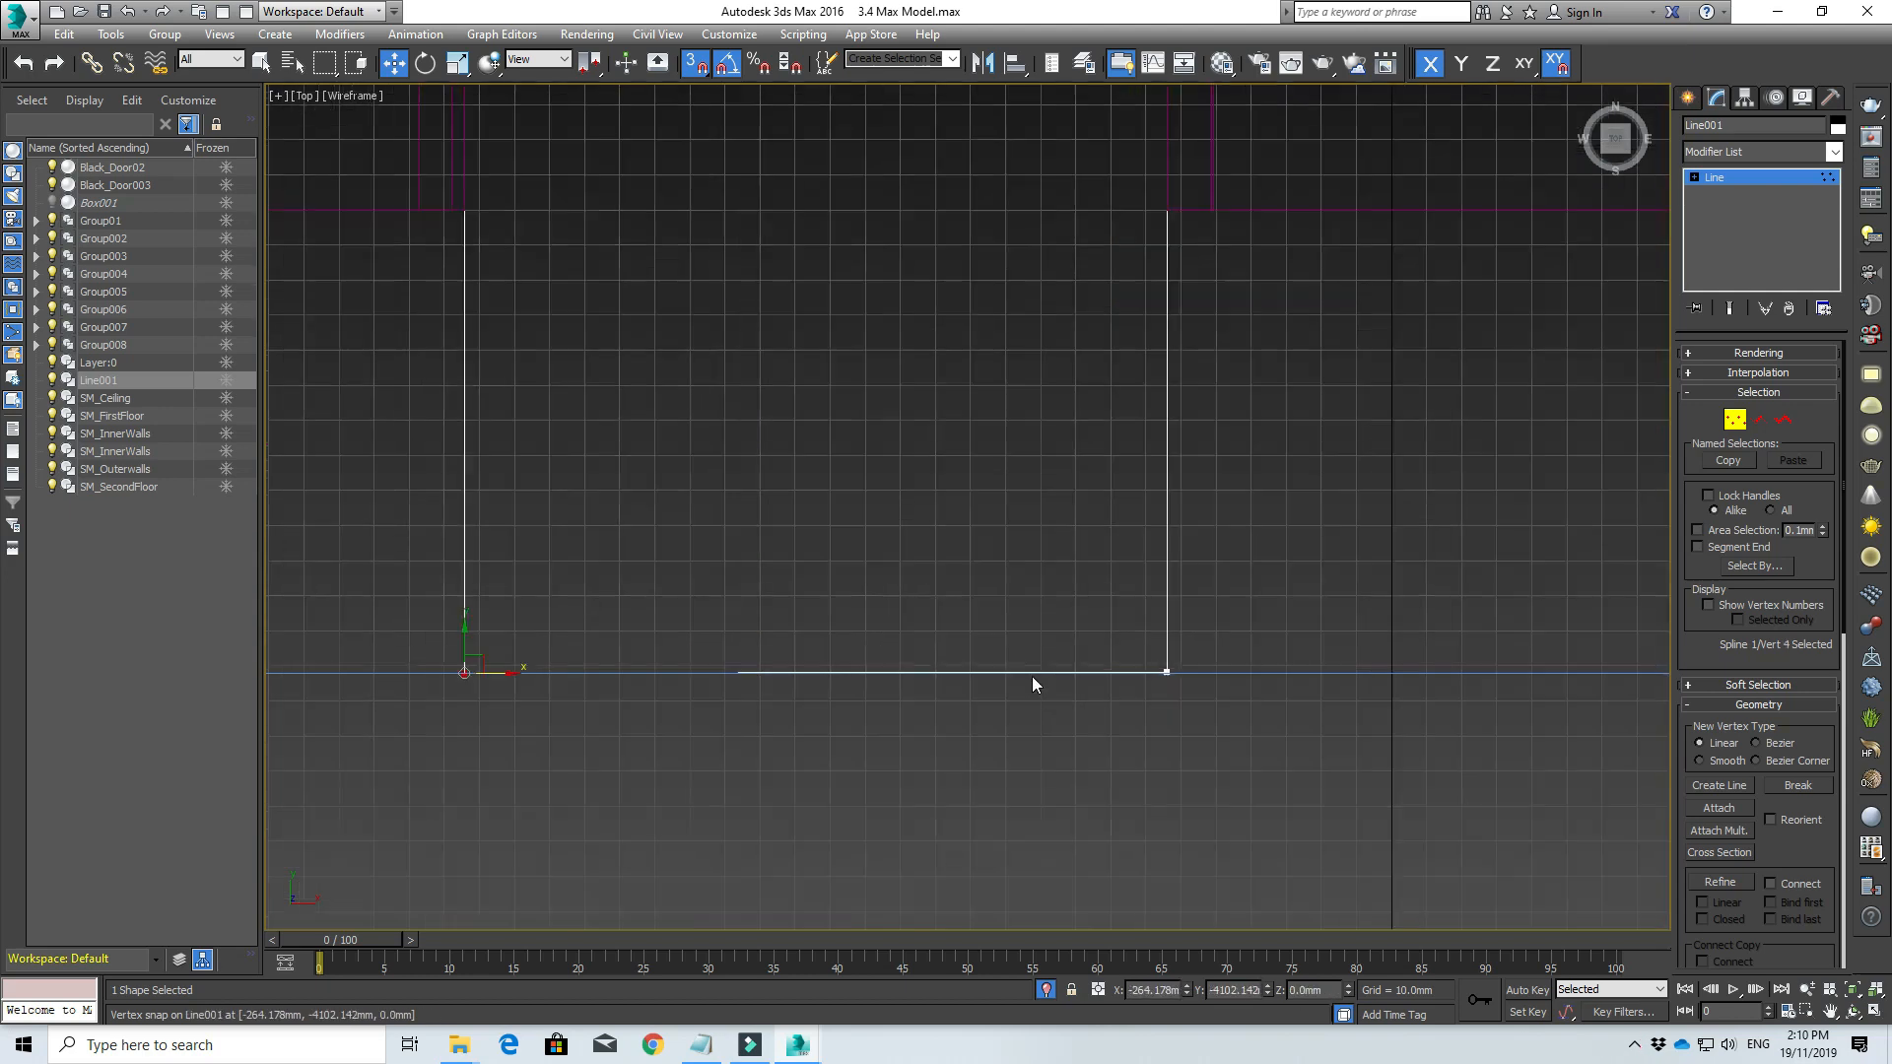
Step: Turn Edge/Segment snapping back on and snap the spline's two outer-wall vertices along Y onto the wall's outer edge
{"action": "right_click", "coordinate": [704, 67]}
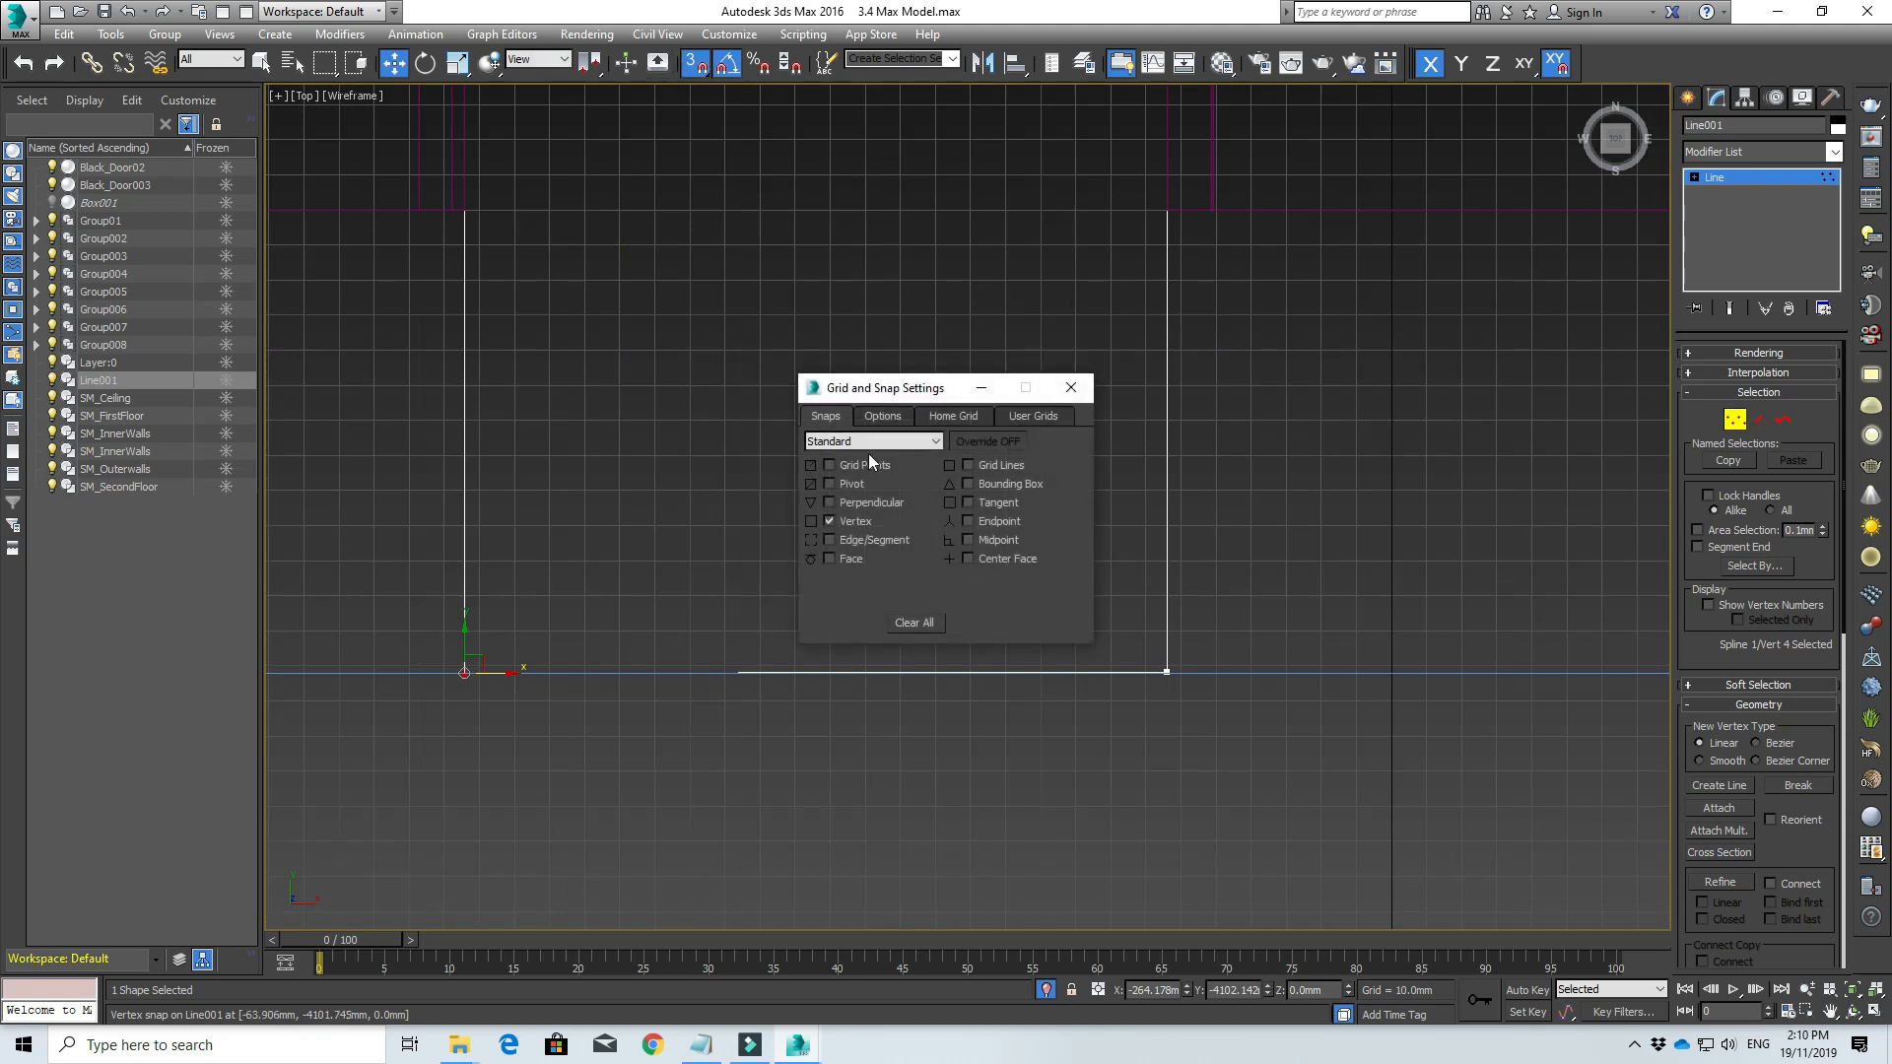
{"action": "left_click", "coordinate": [855, 542]}
{"action": "left_click", "coordinate": [1071, 388]}
{"action": "left_click", "coordinate": [1166, 673]}
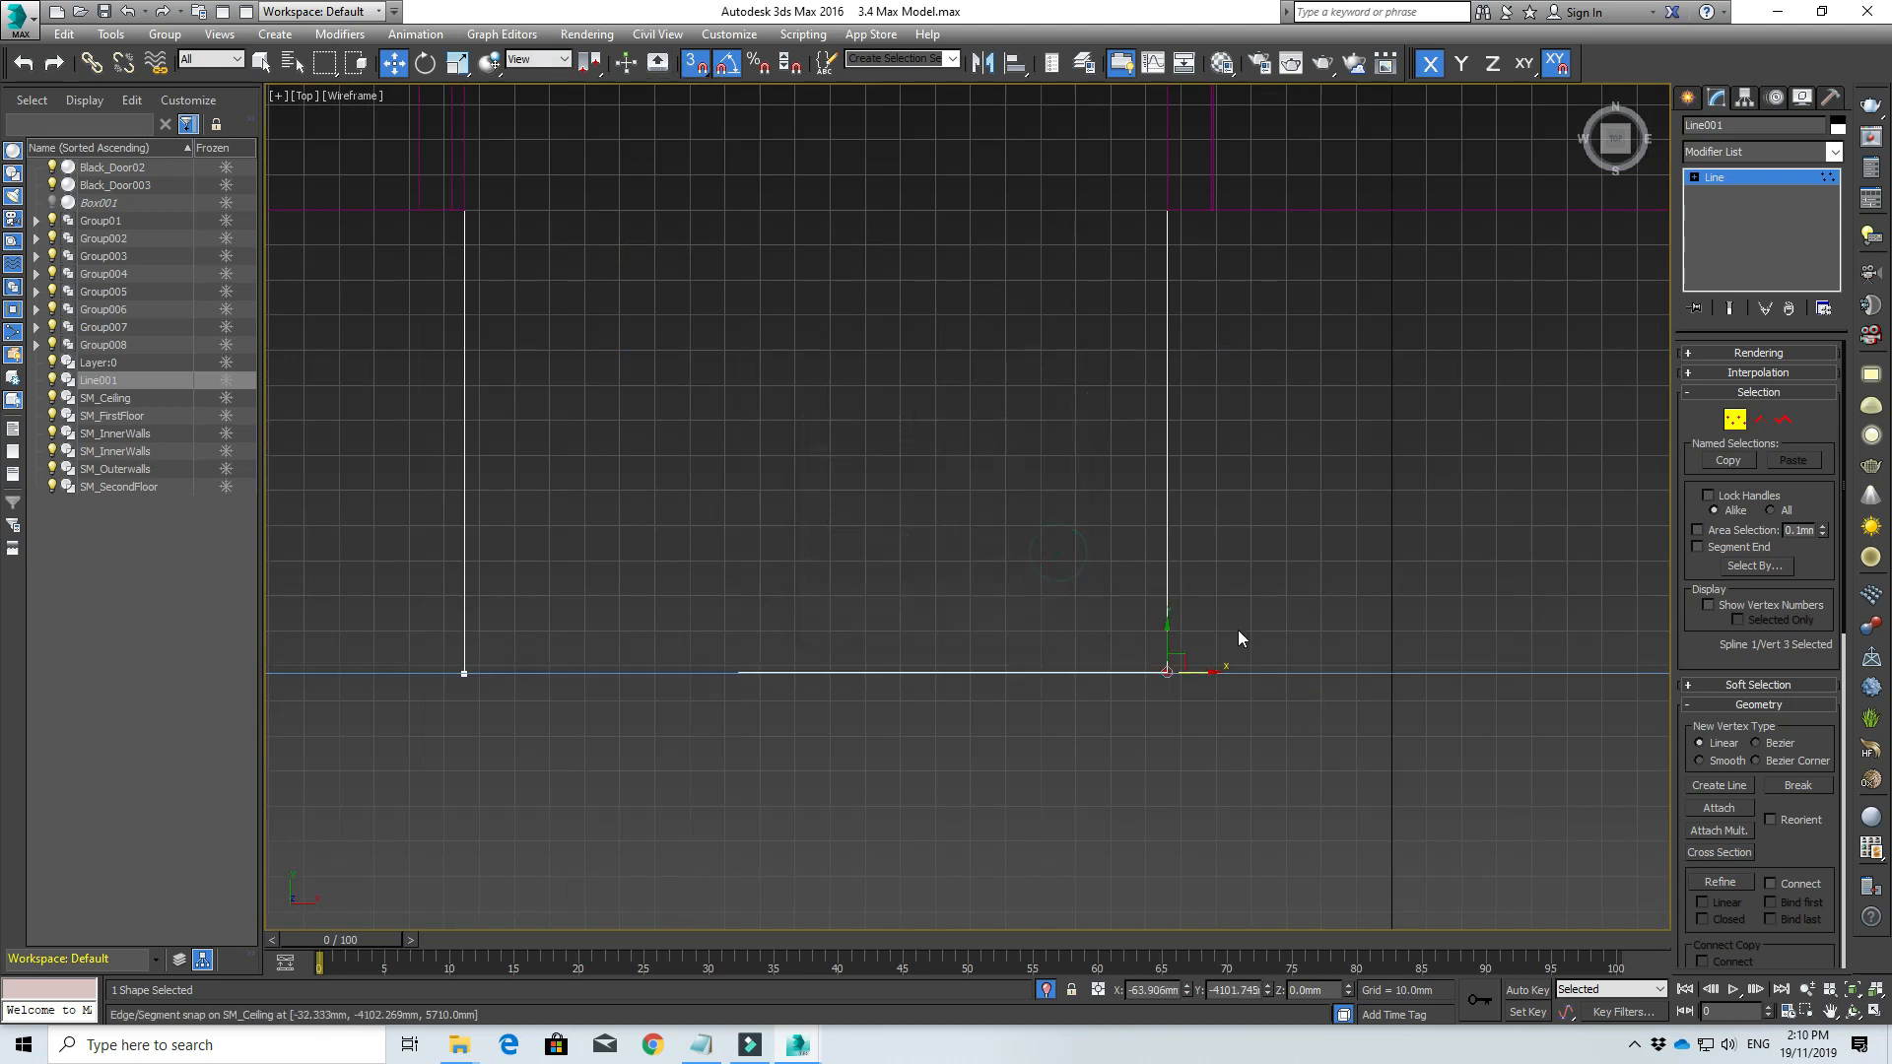
{"action": "left_click_drag", "start_coordinate": [1171, 632], "coordinate": [1245, 667]}
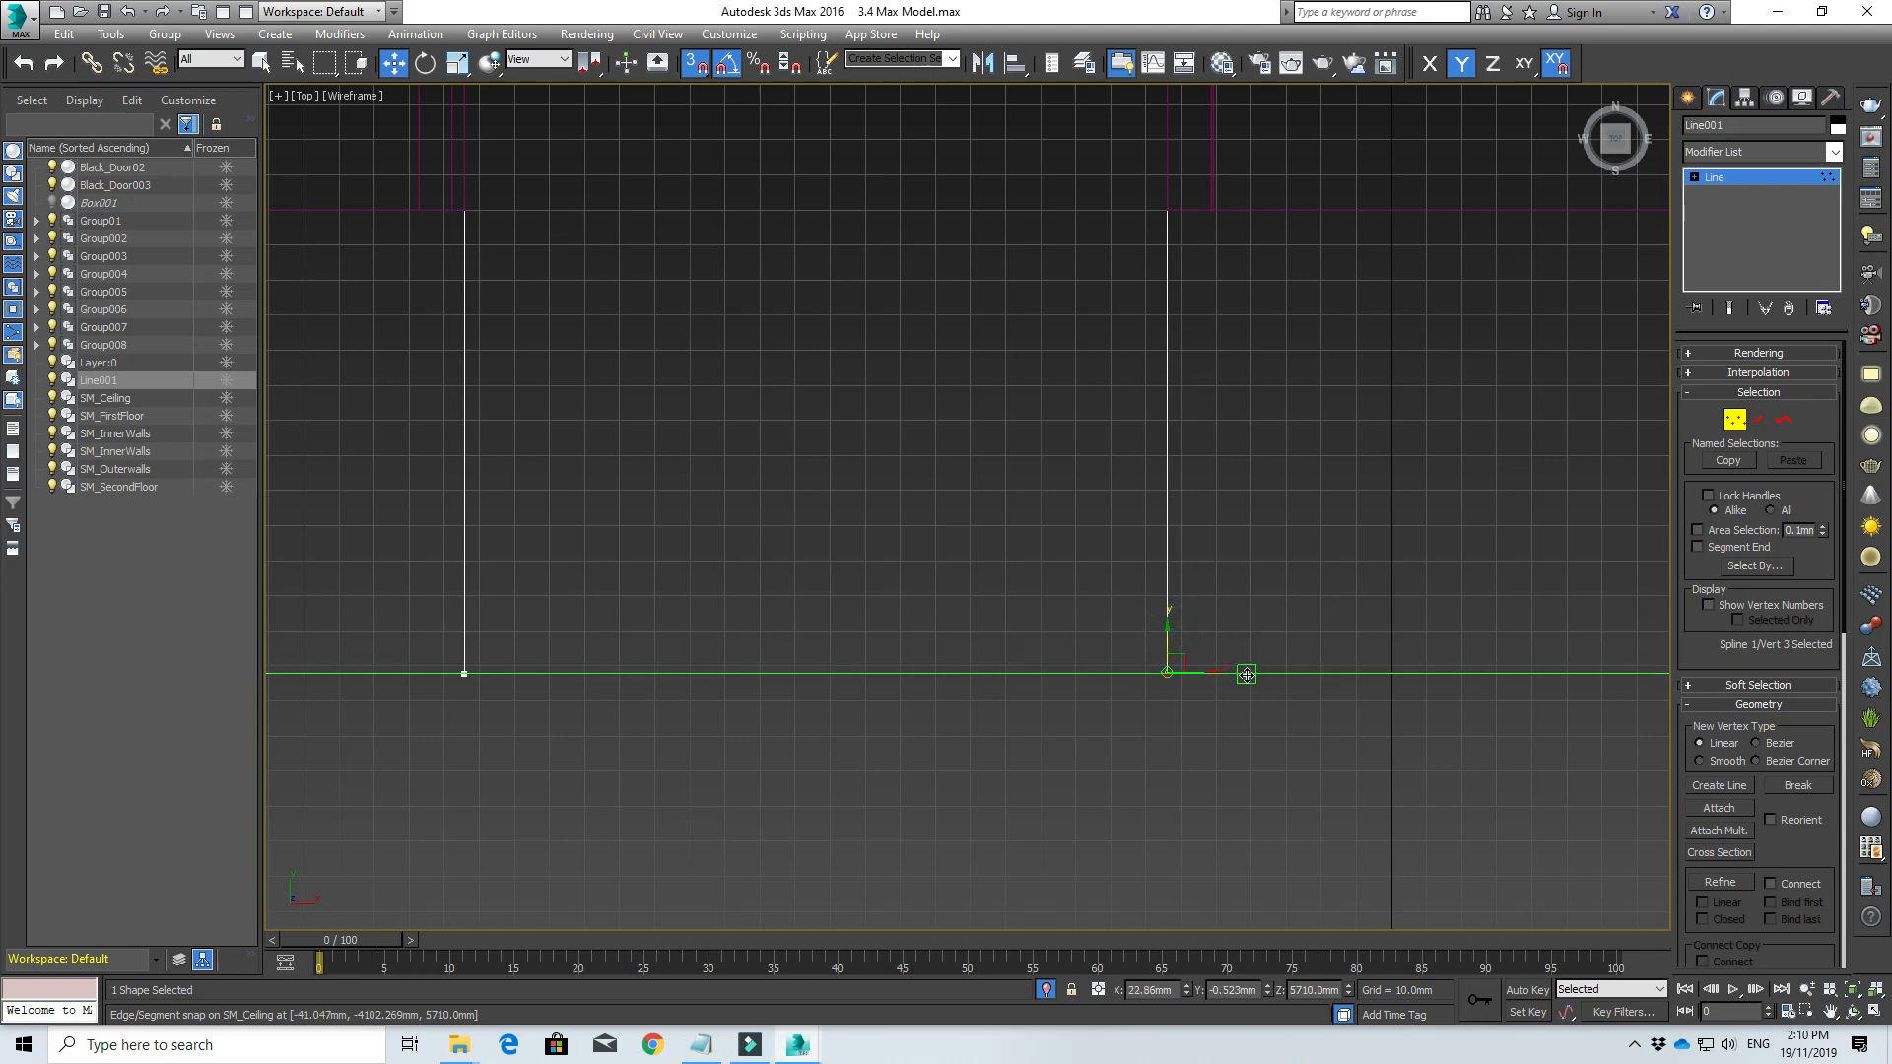
{"action": "left_click", "coordinate": [464, 672]}
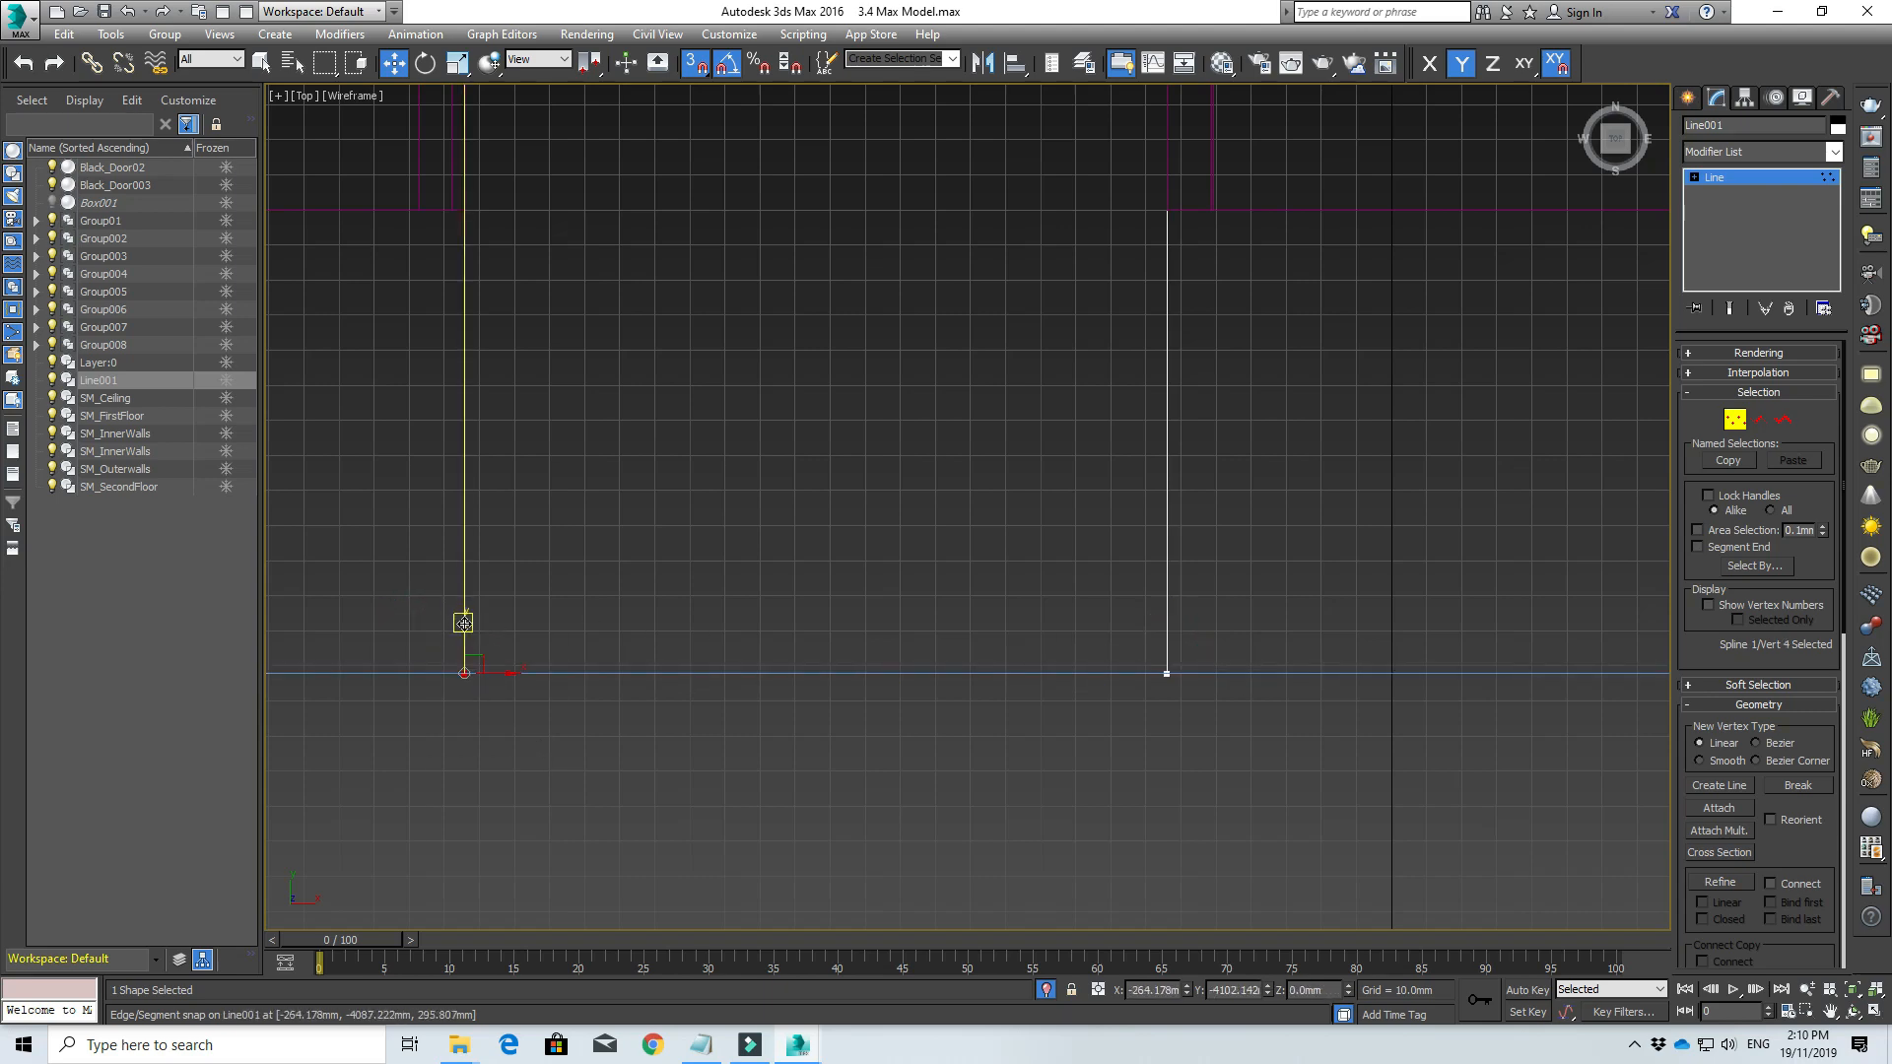
{"action": "left_click_drag", "start_coordinate": [464, 624], "coordinate": [427, 671]}
{"action": "left_click", "coordinate": [805, 534]}
{"action": "scroll", "coordinate": [805, 532], "scroll_direction": "down", "scroll_amount": 3}
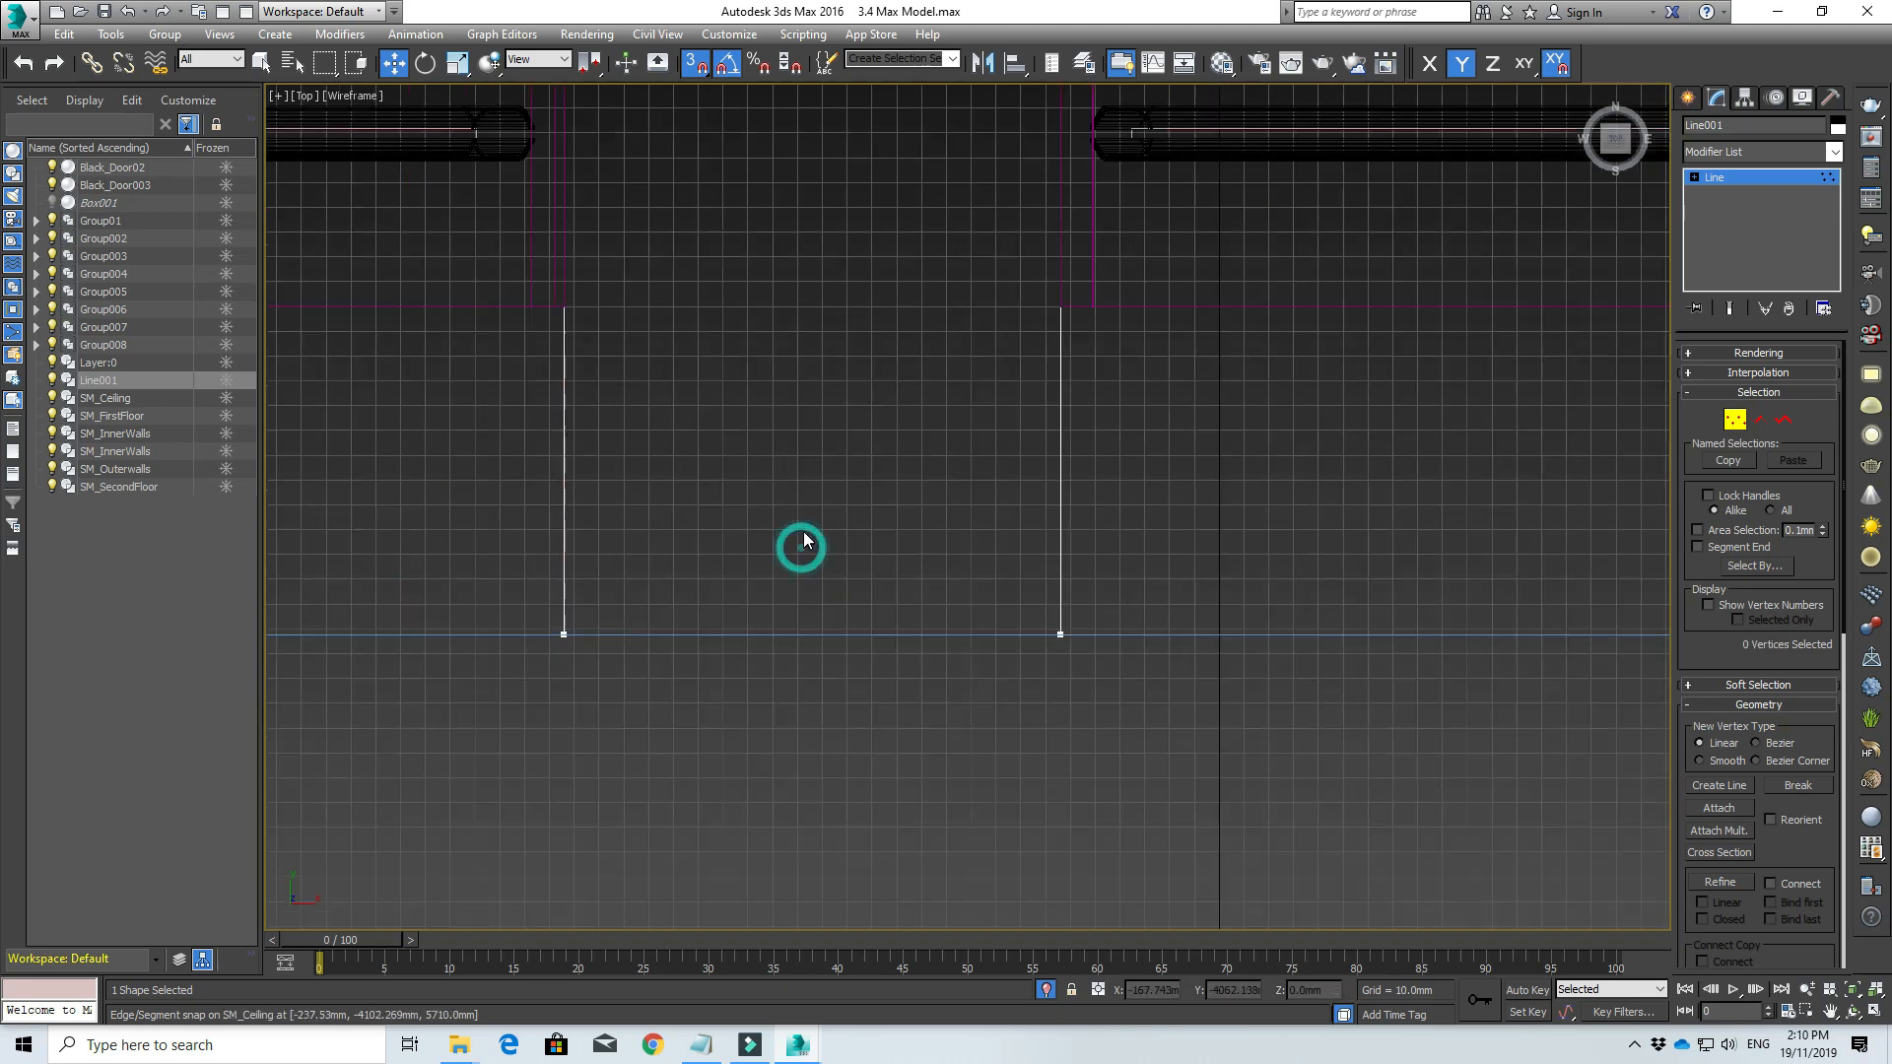
{"action": "scroll", "coordinate": [806, 536], "scroll_direction": "up", "scroll_amount": 2}
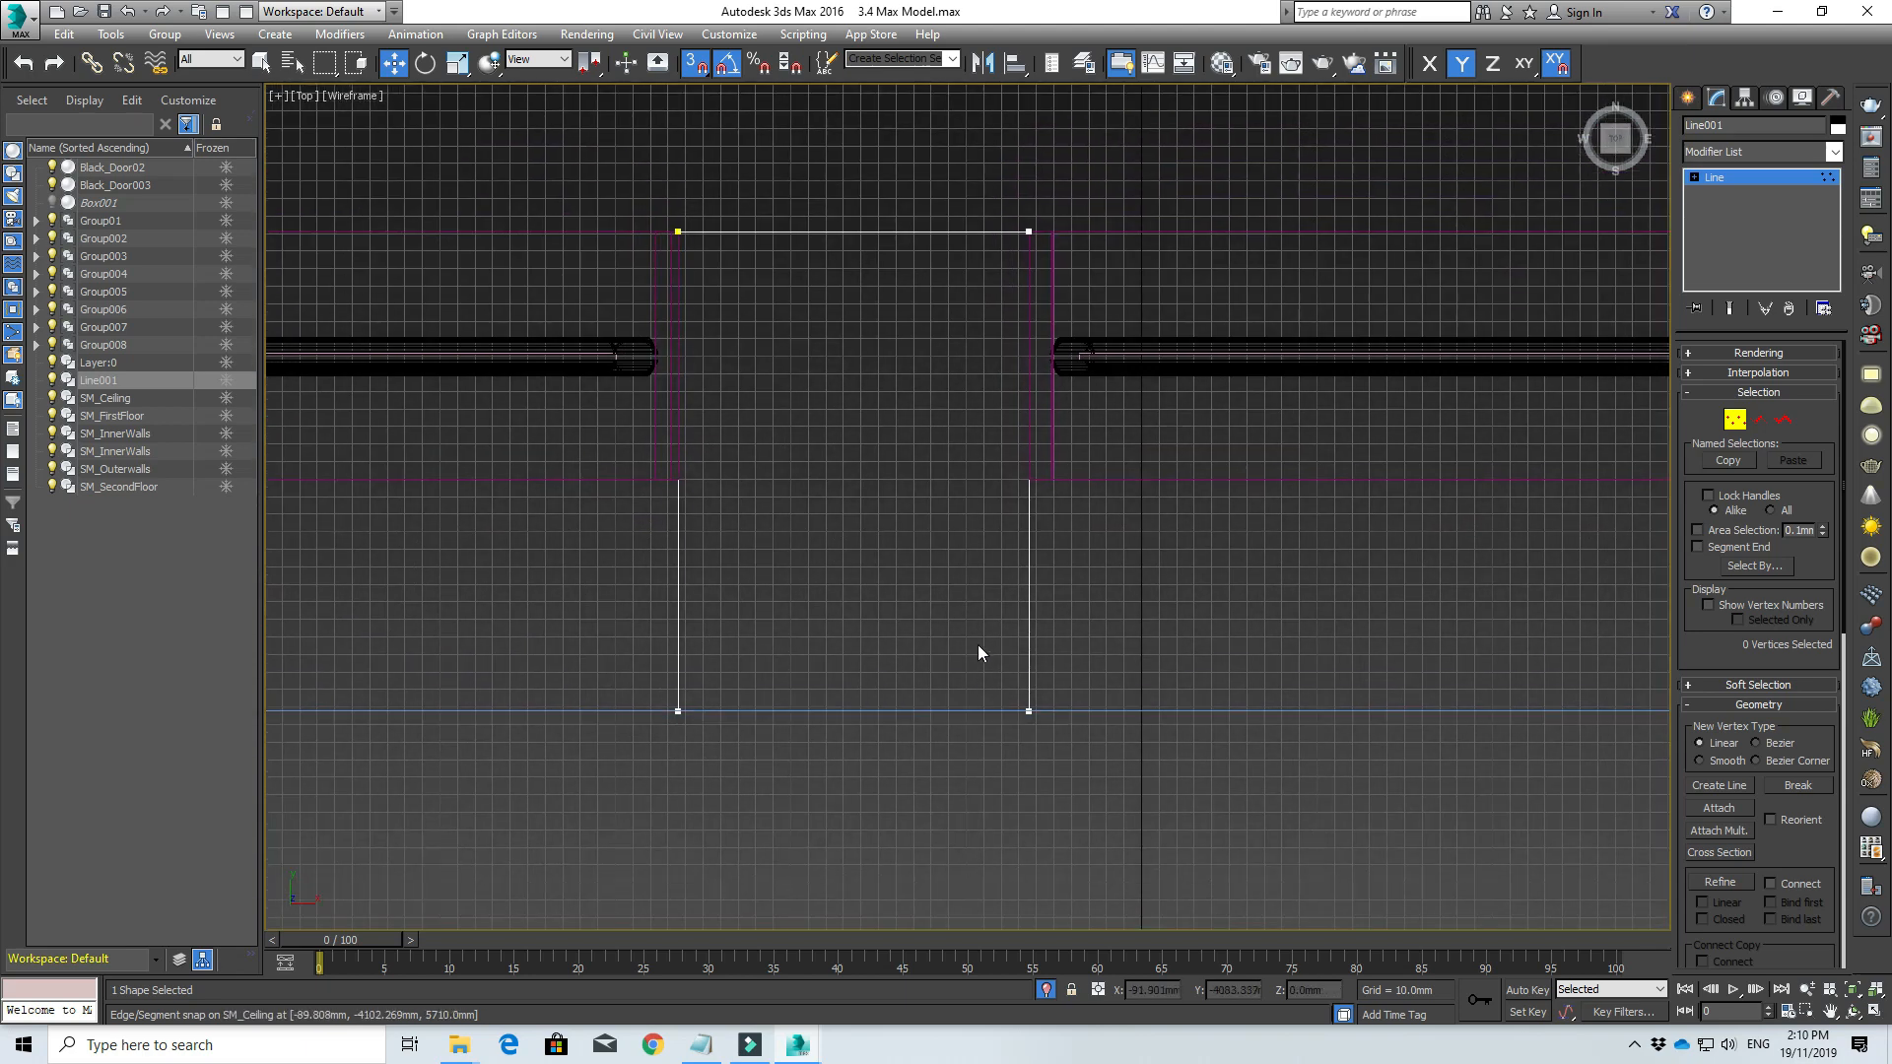
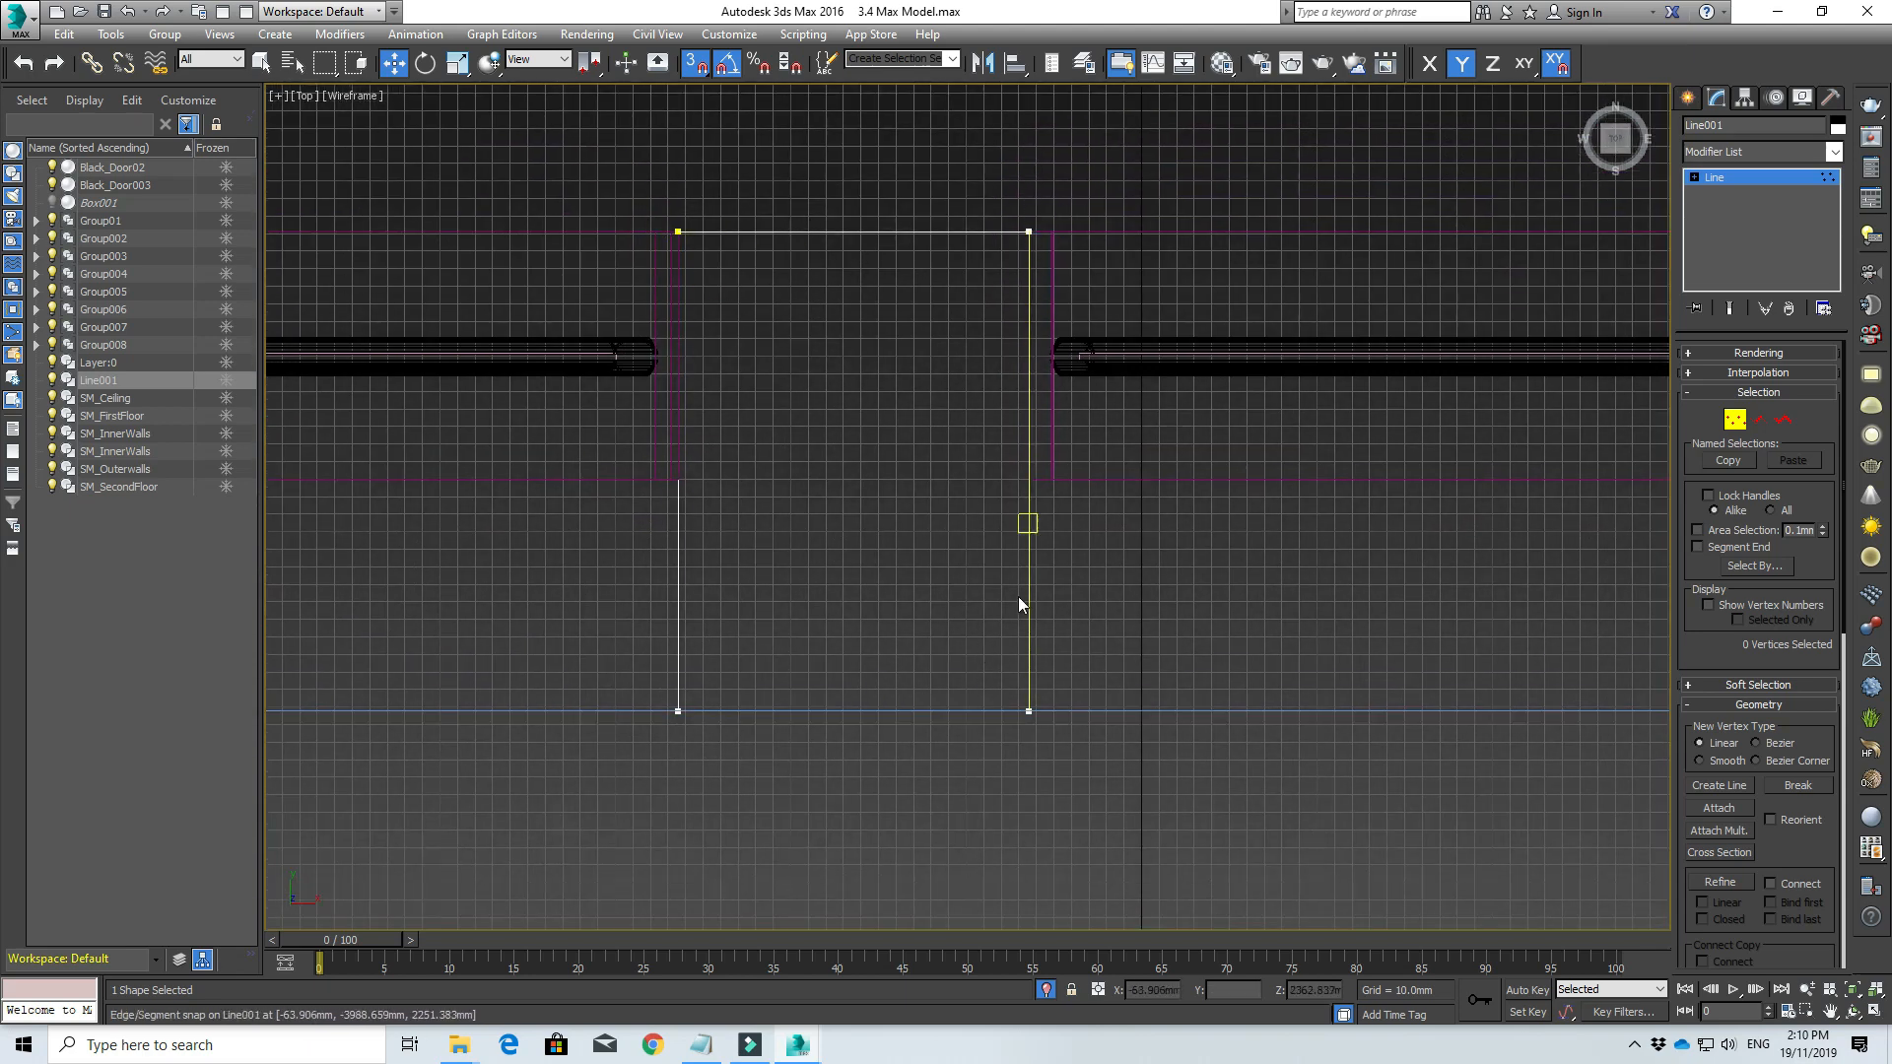
Step: In the left view, snap the spline's two raised window-side vertices down along the vertical axis to the floor-level base line
{"action": "middle_click_drag", "start_coordinate": [937, 788], "coordinate": [911, 532], "text": "alt"}
{"action": "scroll", "coordinate": [949, 756], "scroll_direction": "down", "scroll_amount": 5}
{"action": "middle_click_drag", "start_coordinate": [896, 214], "coordinate": [850, 343]}
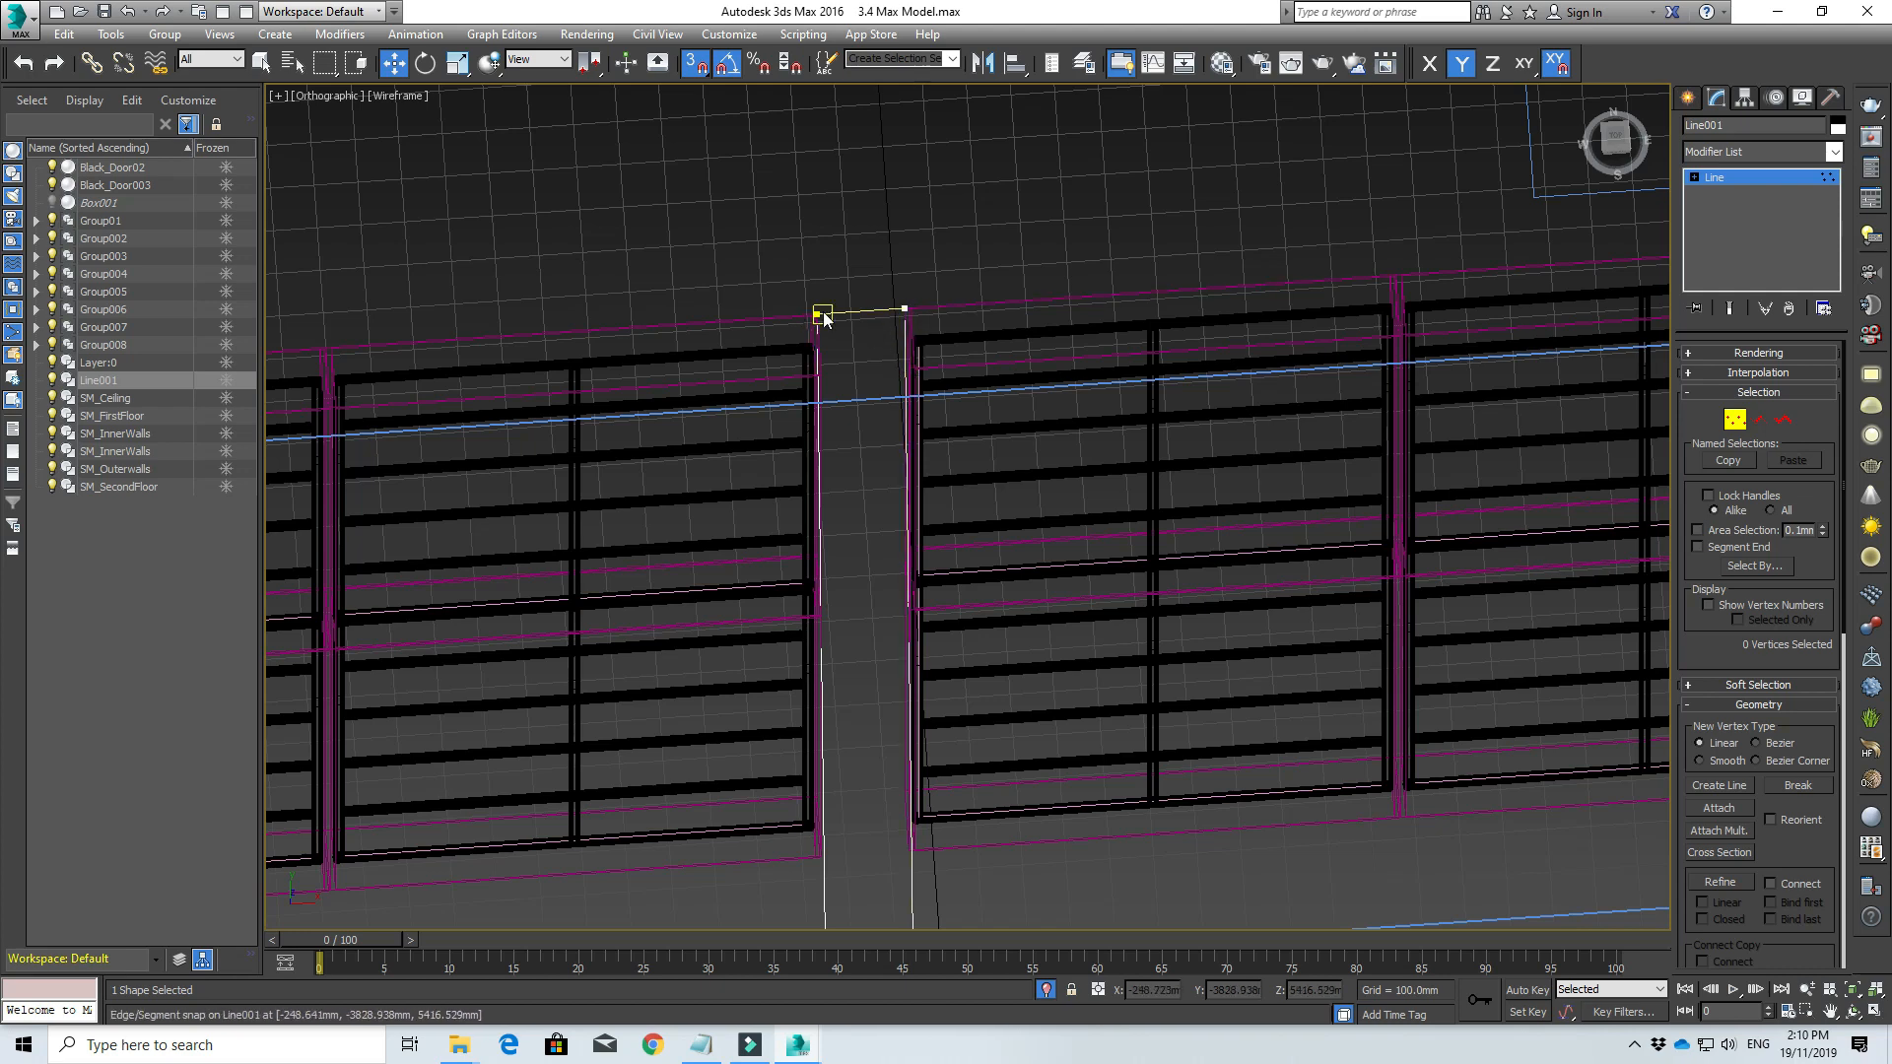
{"action": "middle_click_drag", "start_coordinate": [854, 401], "coordinate": [1221, 412]}
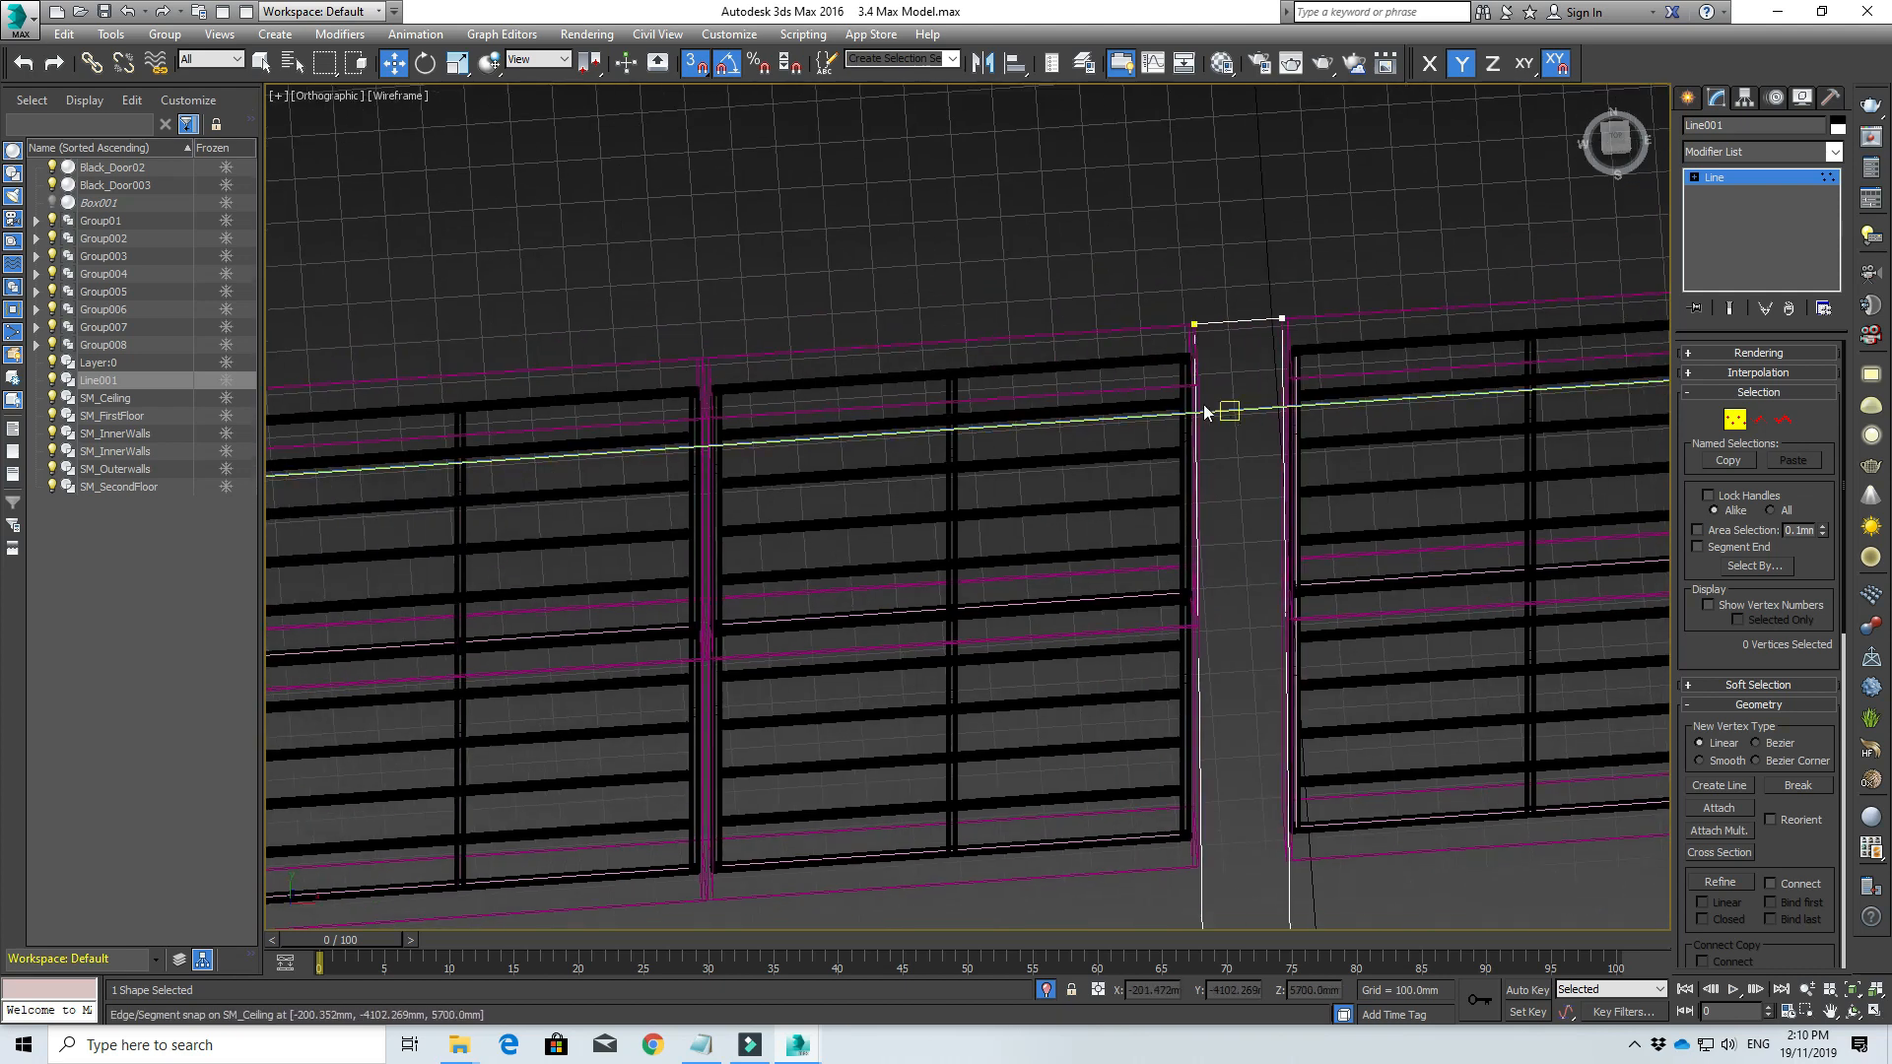
{"action": "key", "text": "l"}
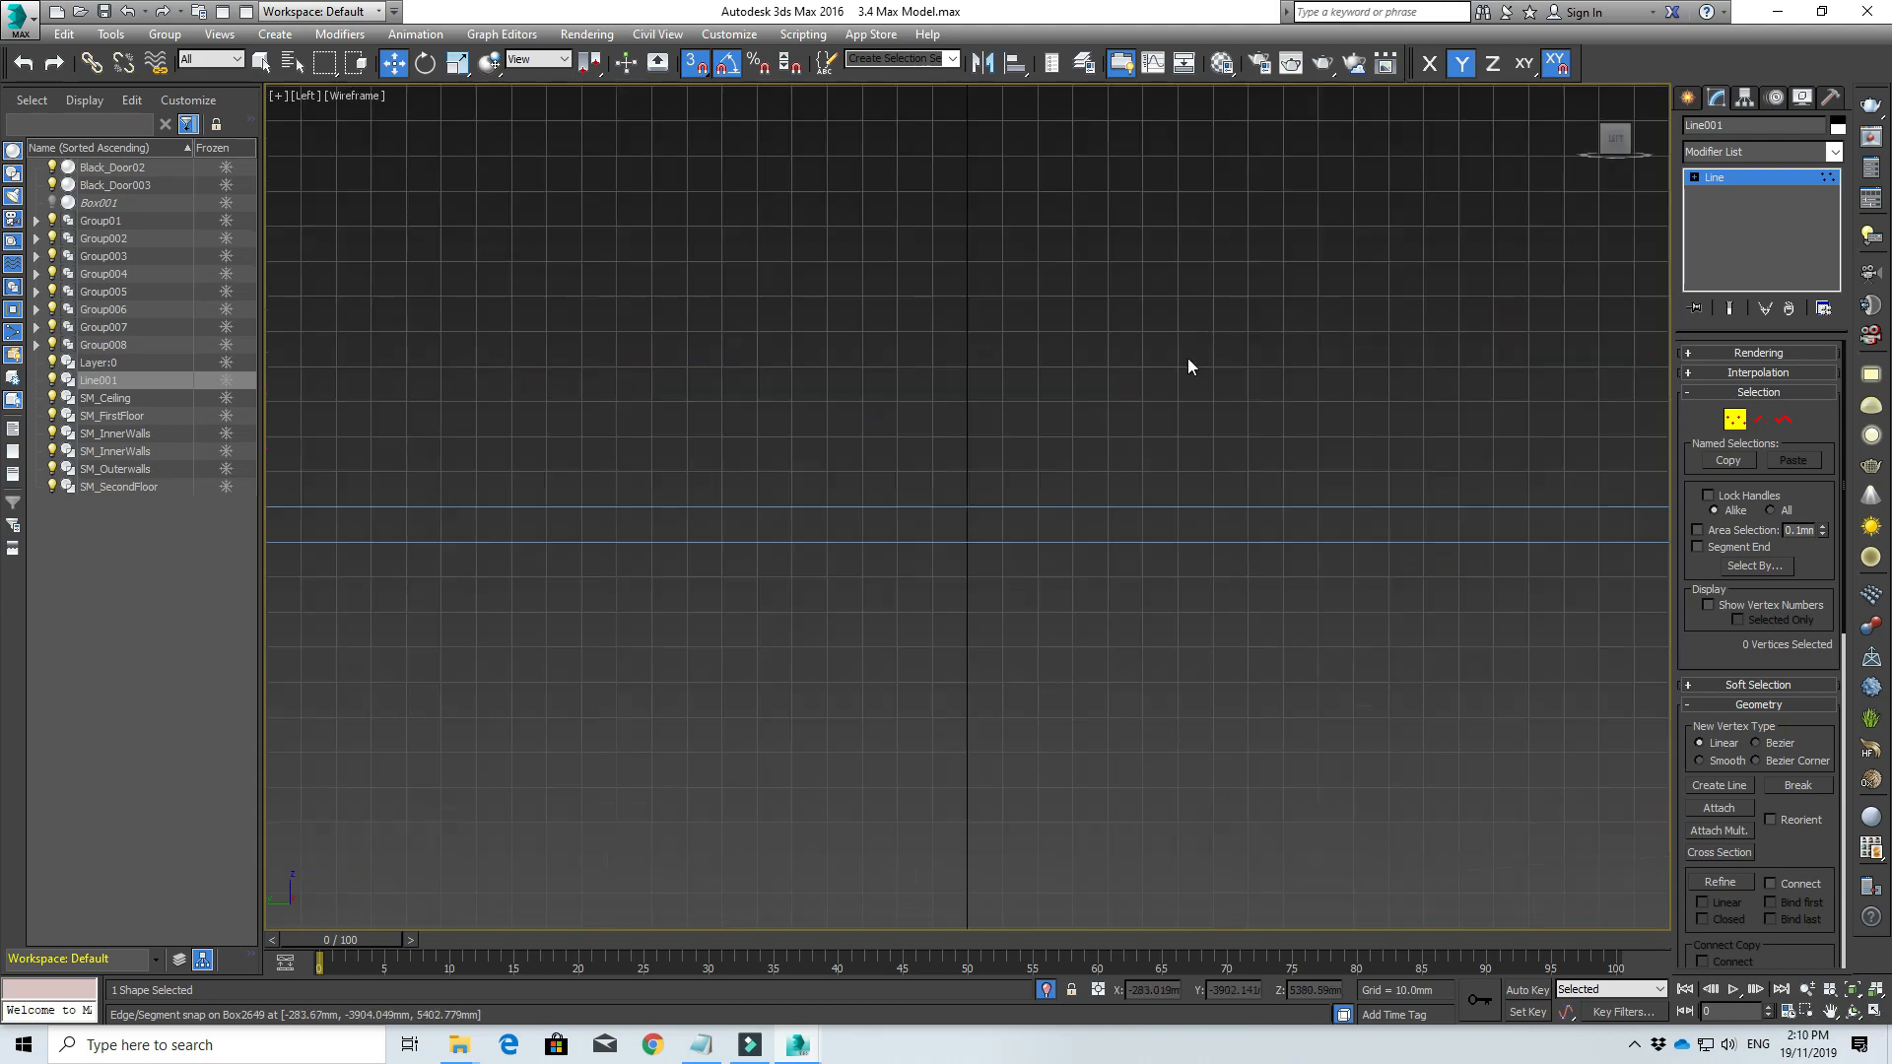
{"action": "scroll", "coordinate": [1021, 374], "scroll_direction": "down", "scroll_amount": 5}
{"action": "scroll", "coordinate": [1024, 377], "scroll_direction": "down", "scroll_amount": 4}
{"action": "middle_click_drag", "start_coordinate": [1027, 296], "coordinate": [1064, 483]}
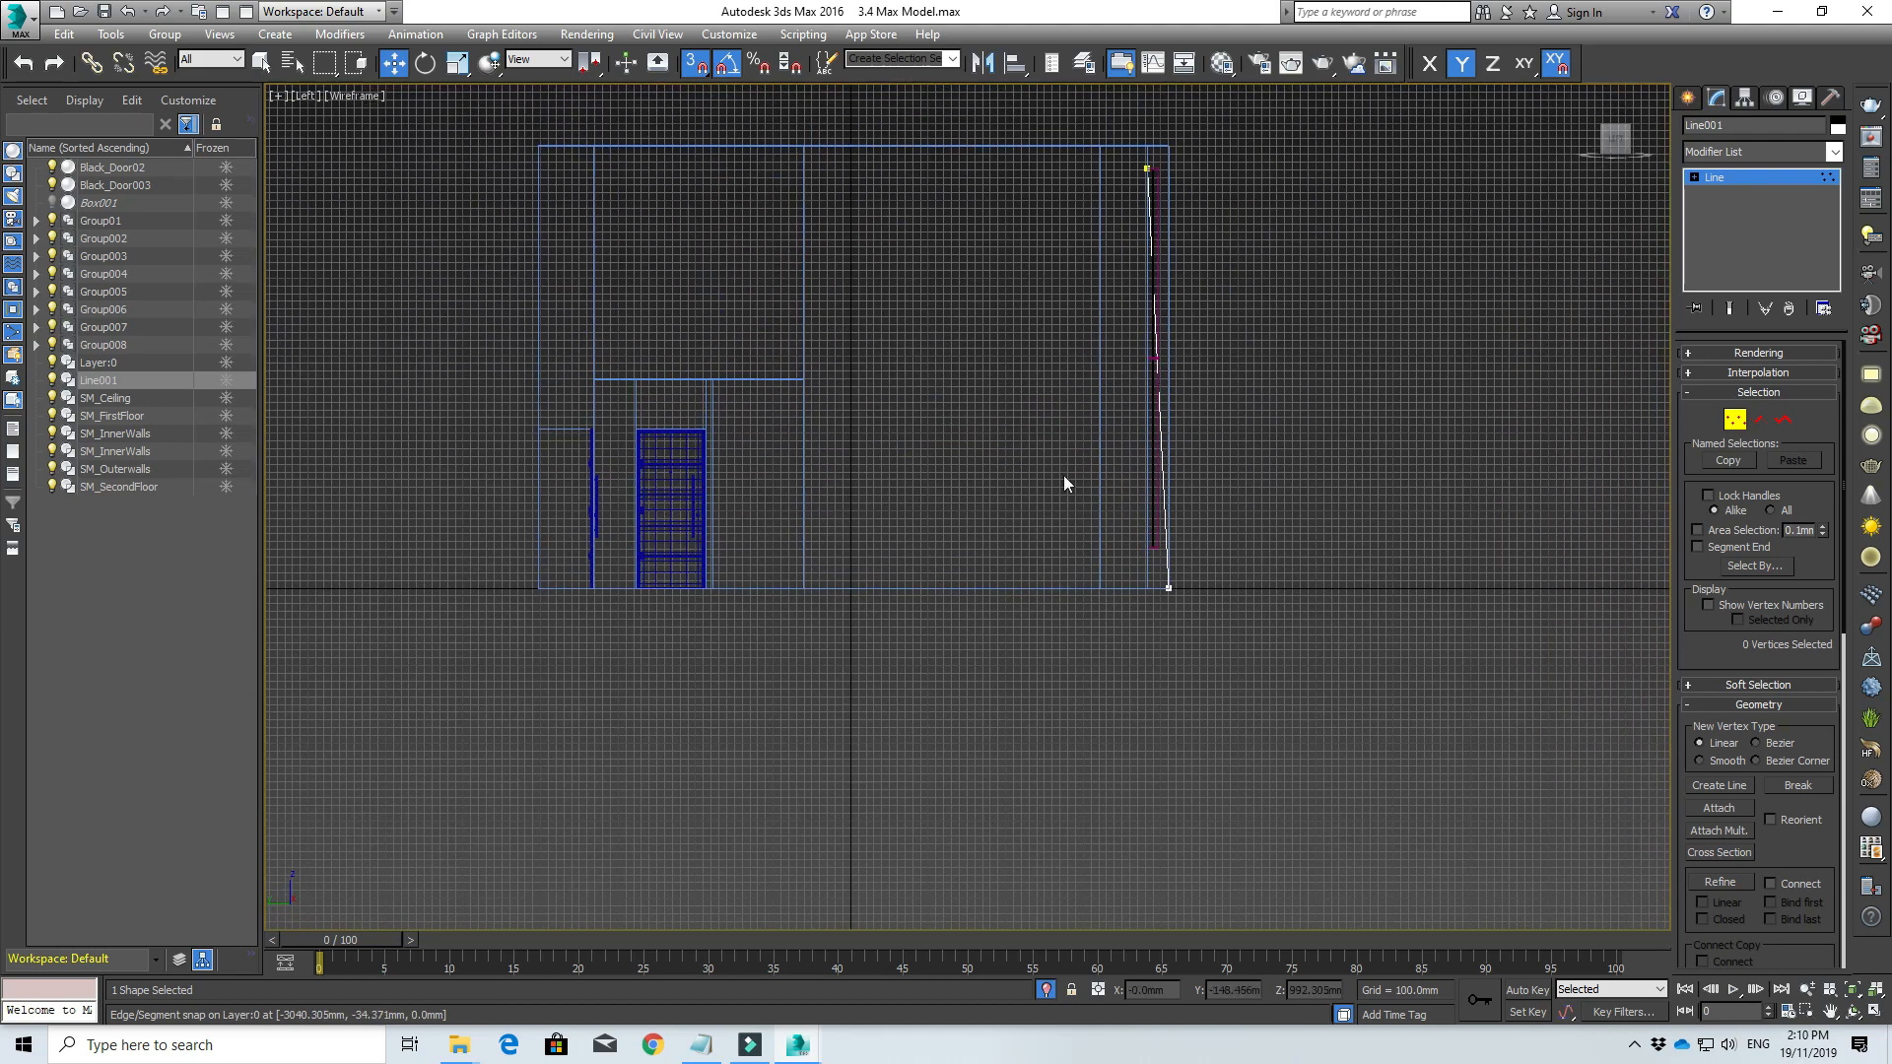
{"action": "scroll", "coordinate": [1115, 187], "scroll_direction": "up", "scroll_amount": 4}
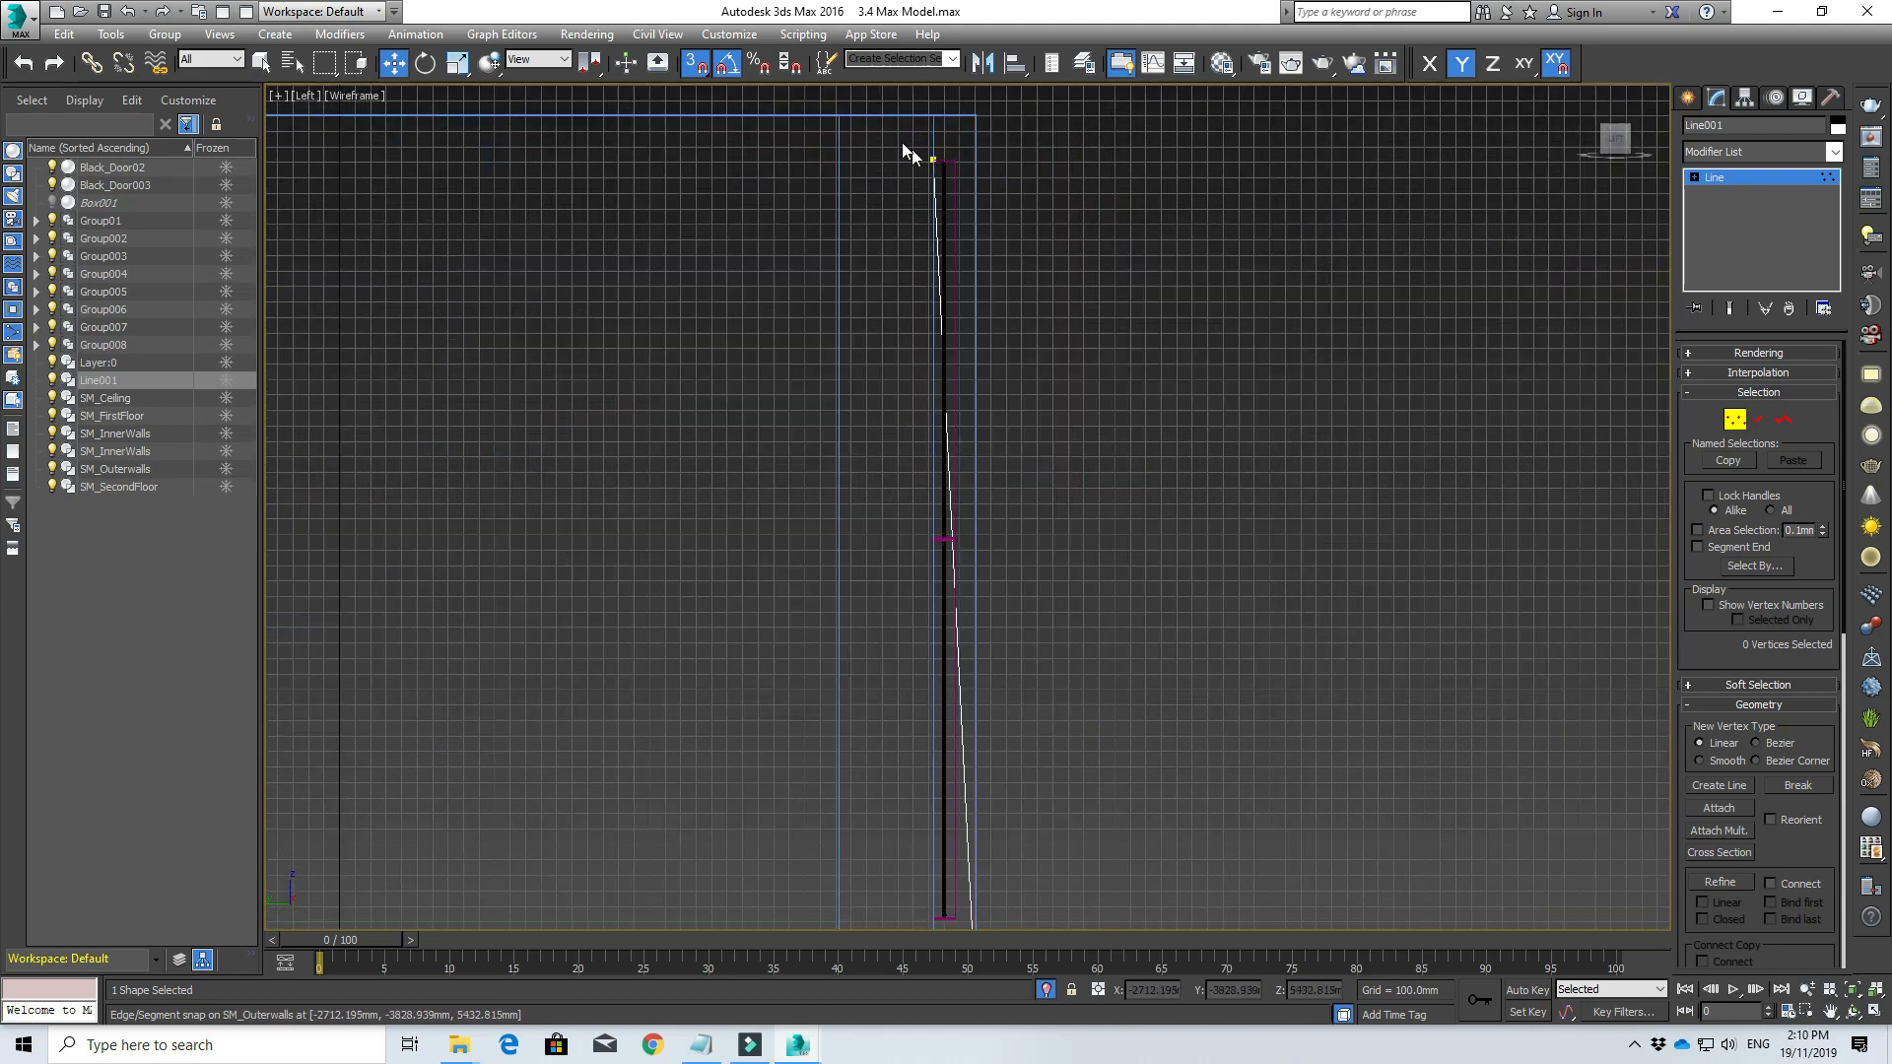
{"action": "left_click_drag", "start_coordinate": [1093, 217], "coordinate": [1093, 218]}
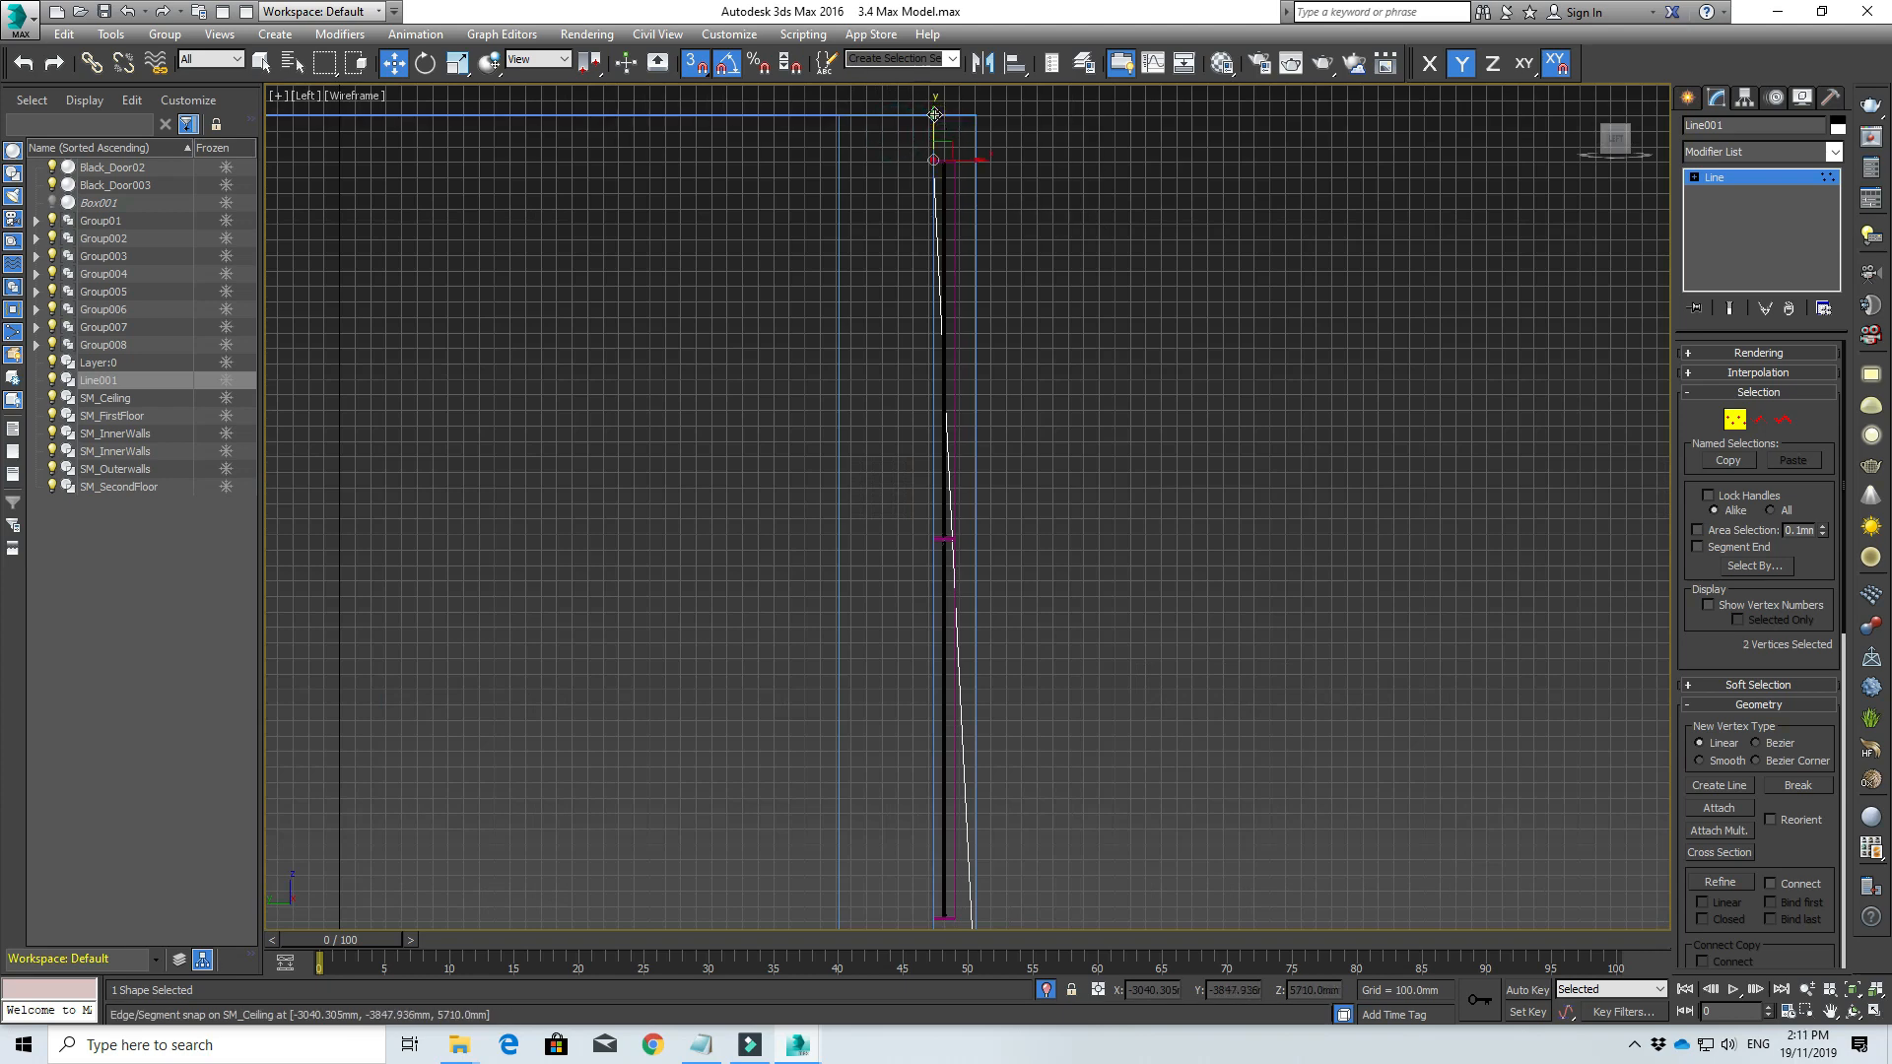
{"action": "right_click", "coordinate": [696, 62]}
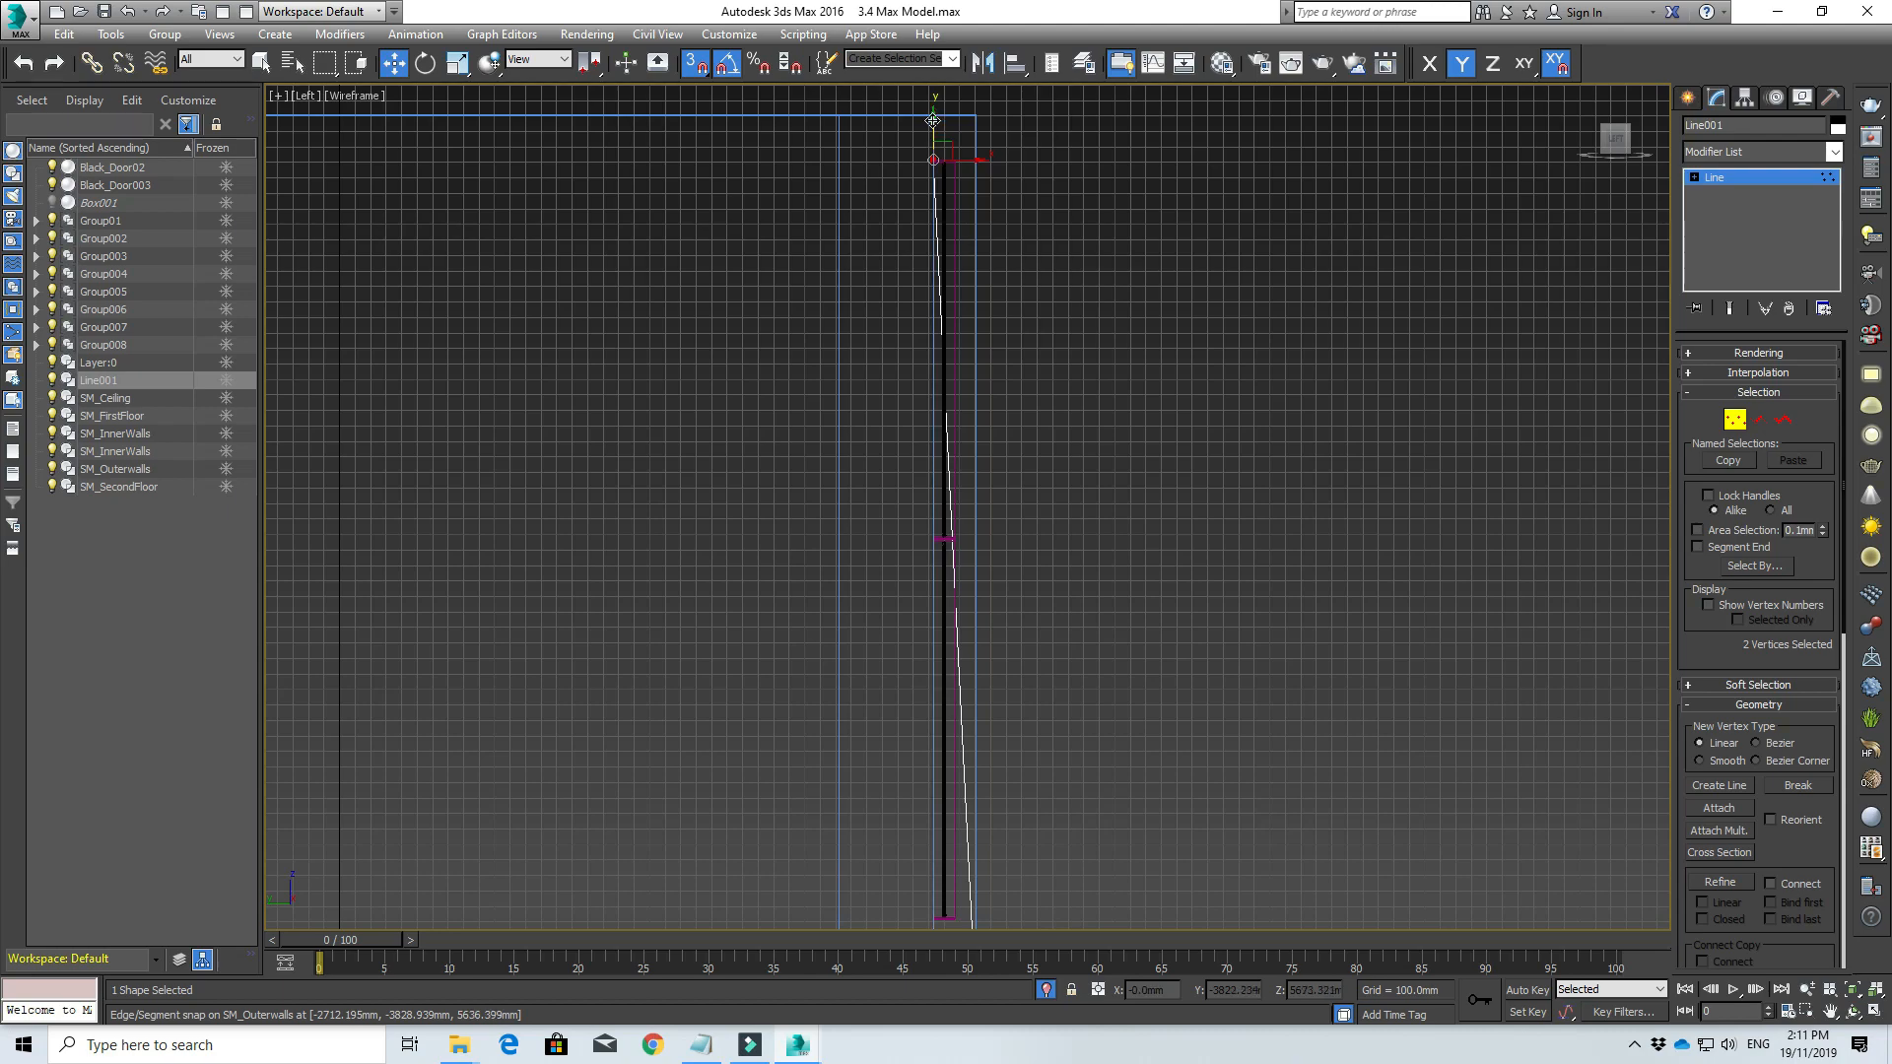
{"action": "left_click_drag", "start_coordinate": [932, 121], "coordinate": [951, 753]}
{"action": "scroll", "coordinate": [929, 498], "scroll_direction": "down", "scroll_amount": 4}
{"action": "scroll", "coordinate": [937, 773], "scroll_direction": "up", "scroll_amount": 10}
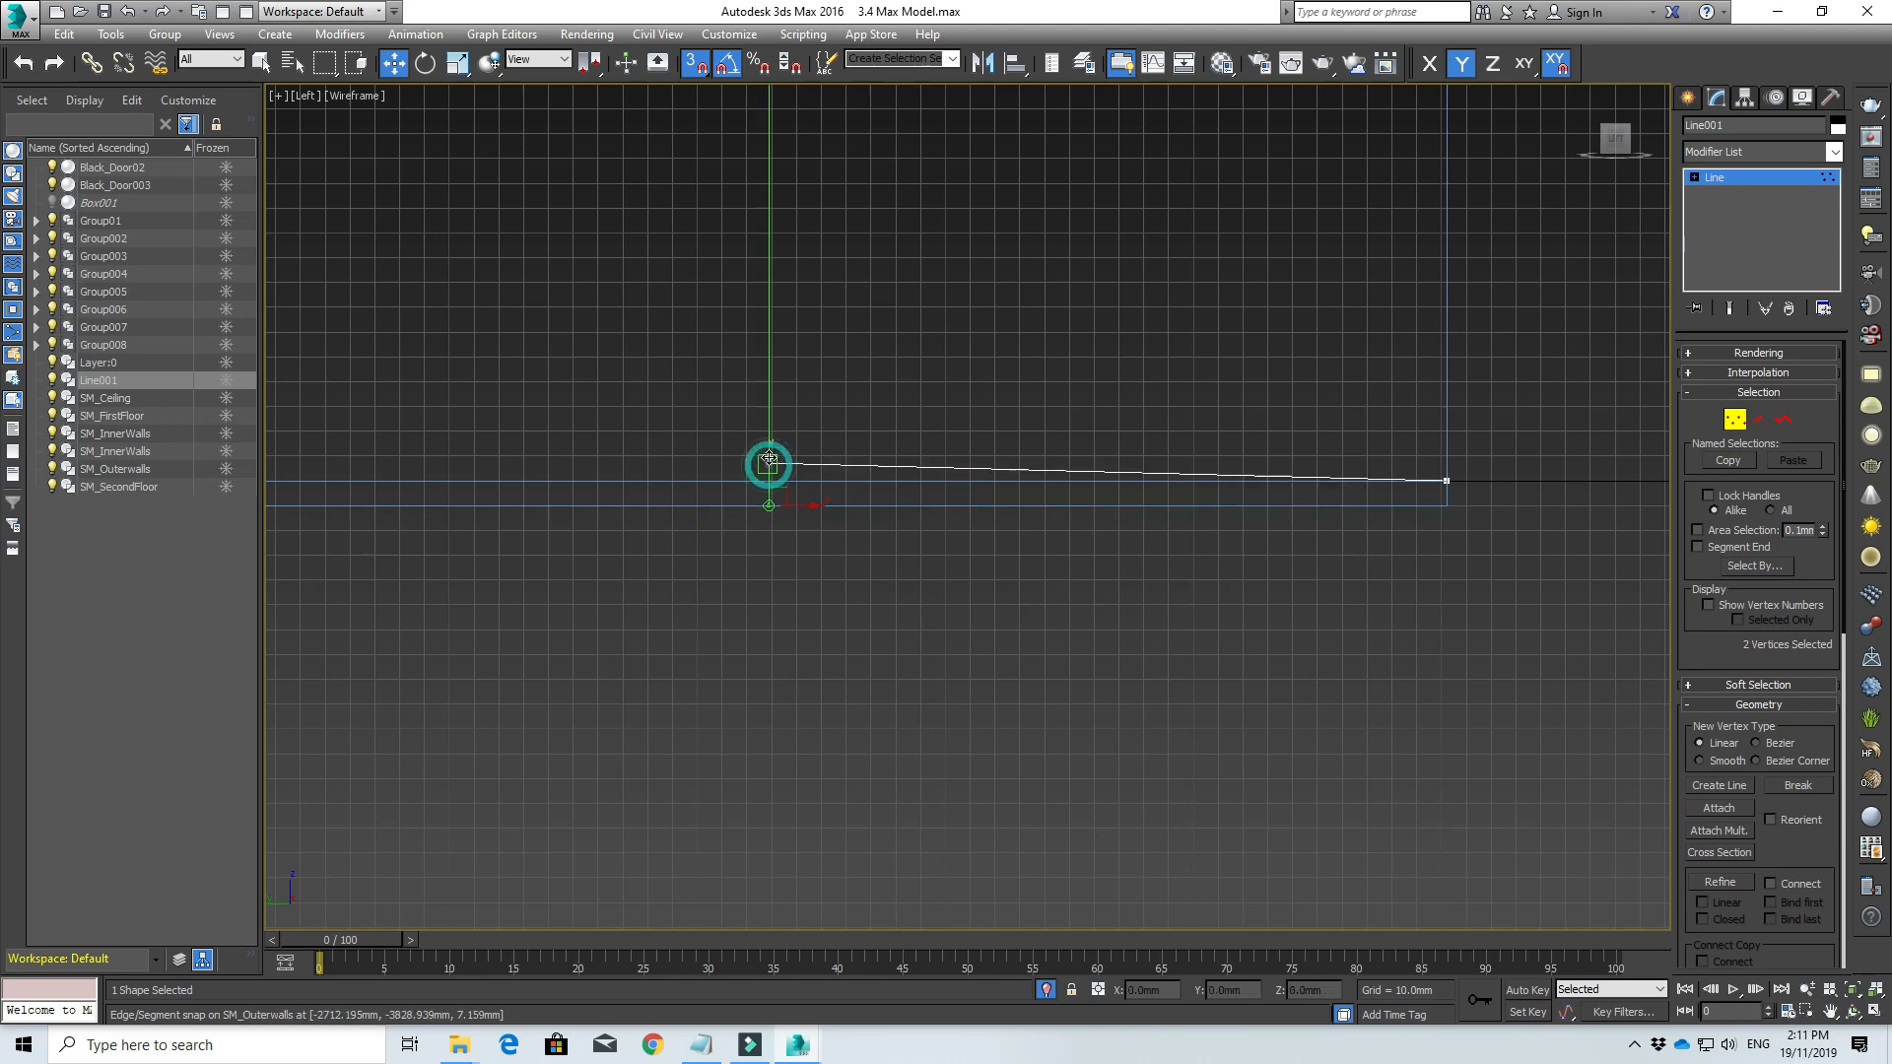
{"action": "left_click_drag", "start_coordinate": [769, 465], "coordinate": [771, 483]}
{"action": "scroll", "coordinate": [936, 582], "scroll_direction": "down", "scroll_amount": 6}
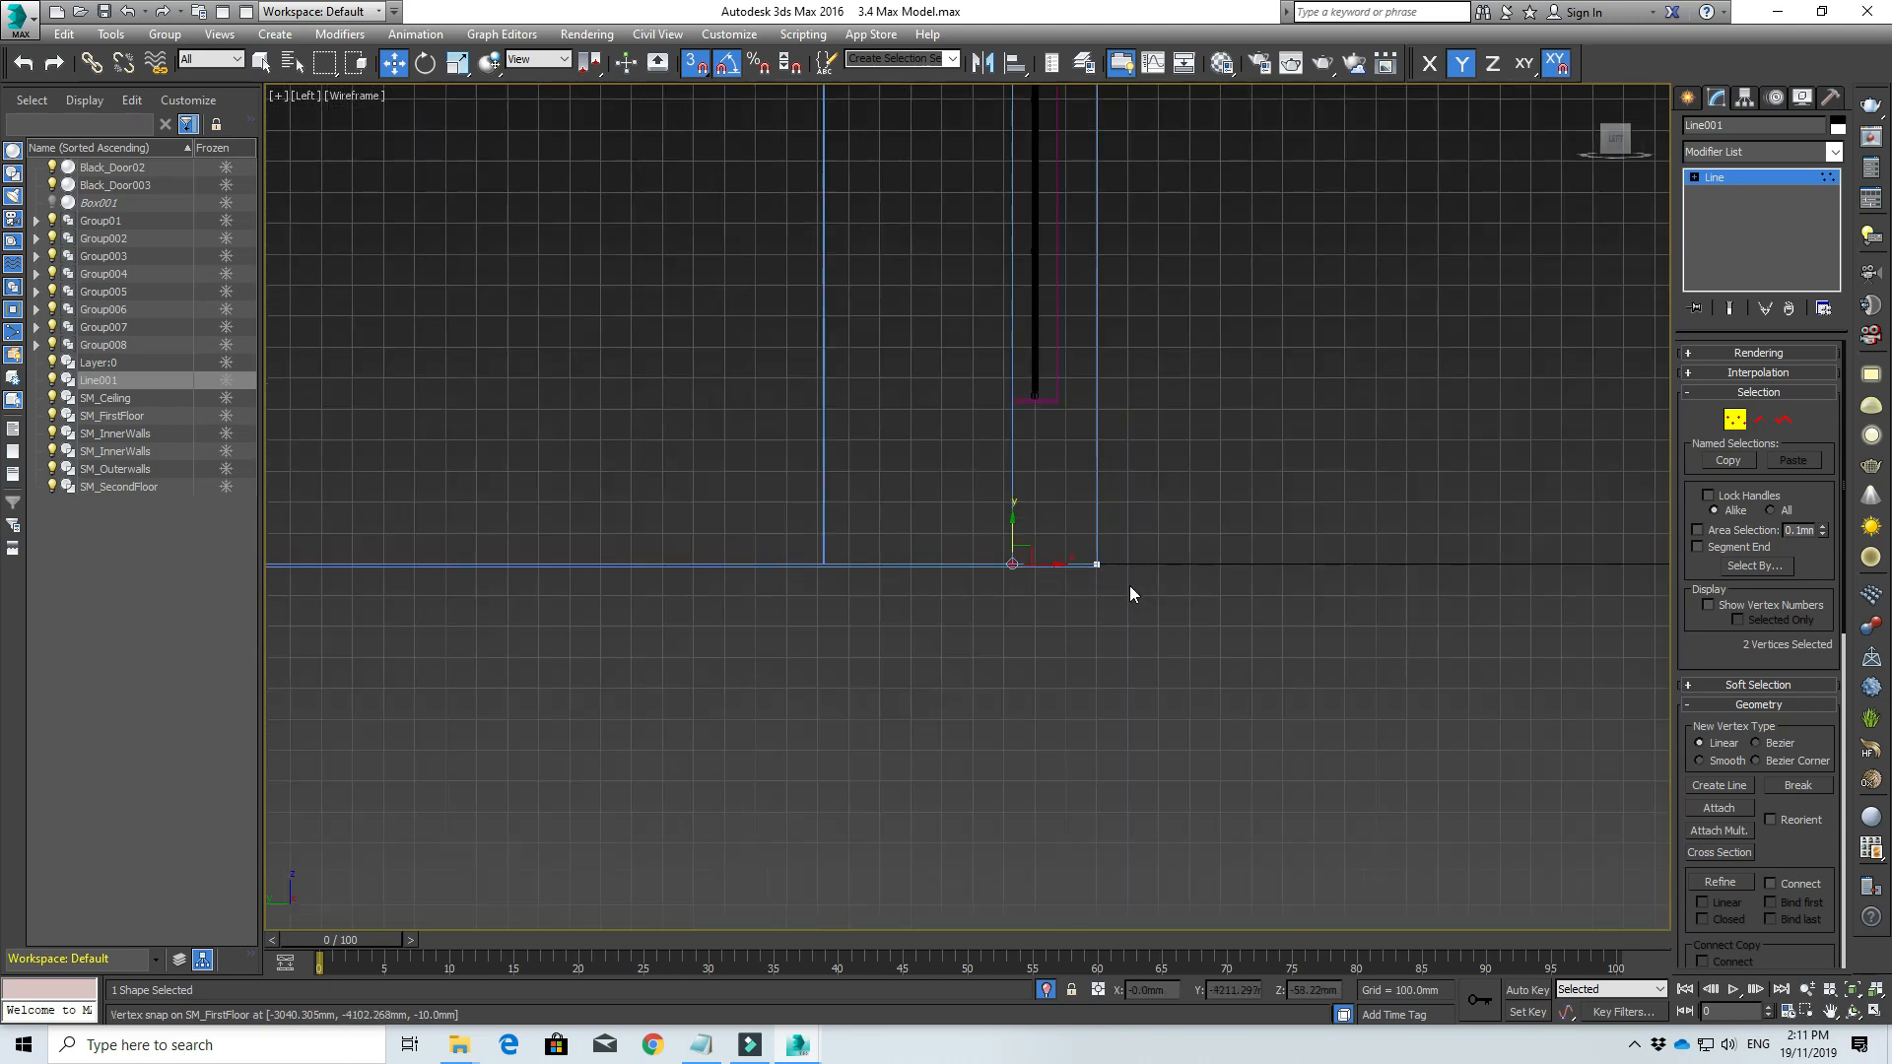
Step: Extrude the closed filler spline 5700 mm to form the wall between the two window sets
{"action": "middle_click_drag", "start_coordinate": [1125, 581], "coordinate": [996, 587], "text": "alt"}
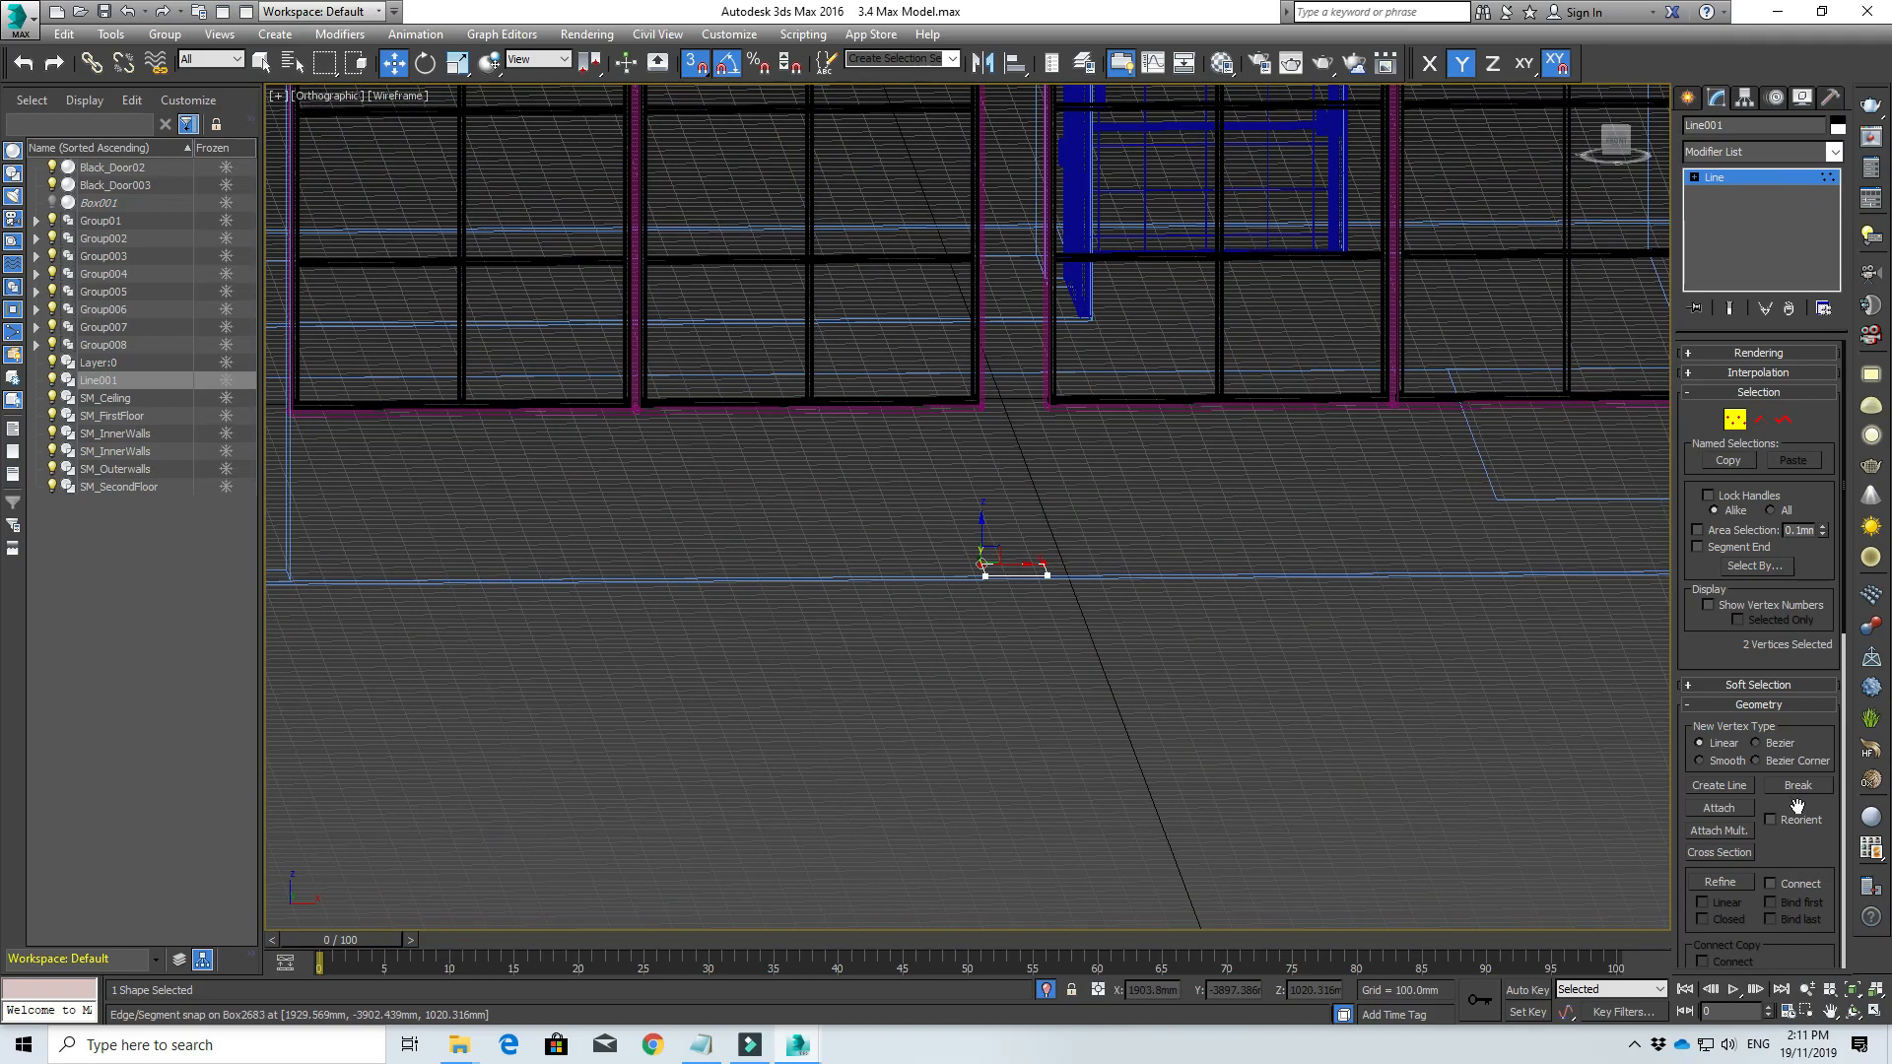
{"action": "left_click", "coordinate": [1835, 151]}
{"action": "type", "text": "ex"}
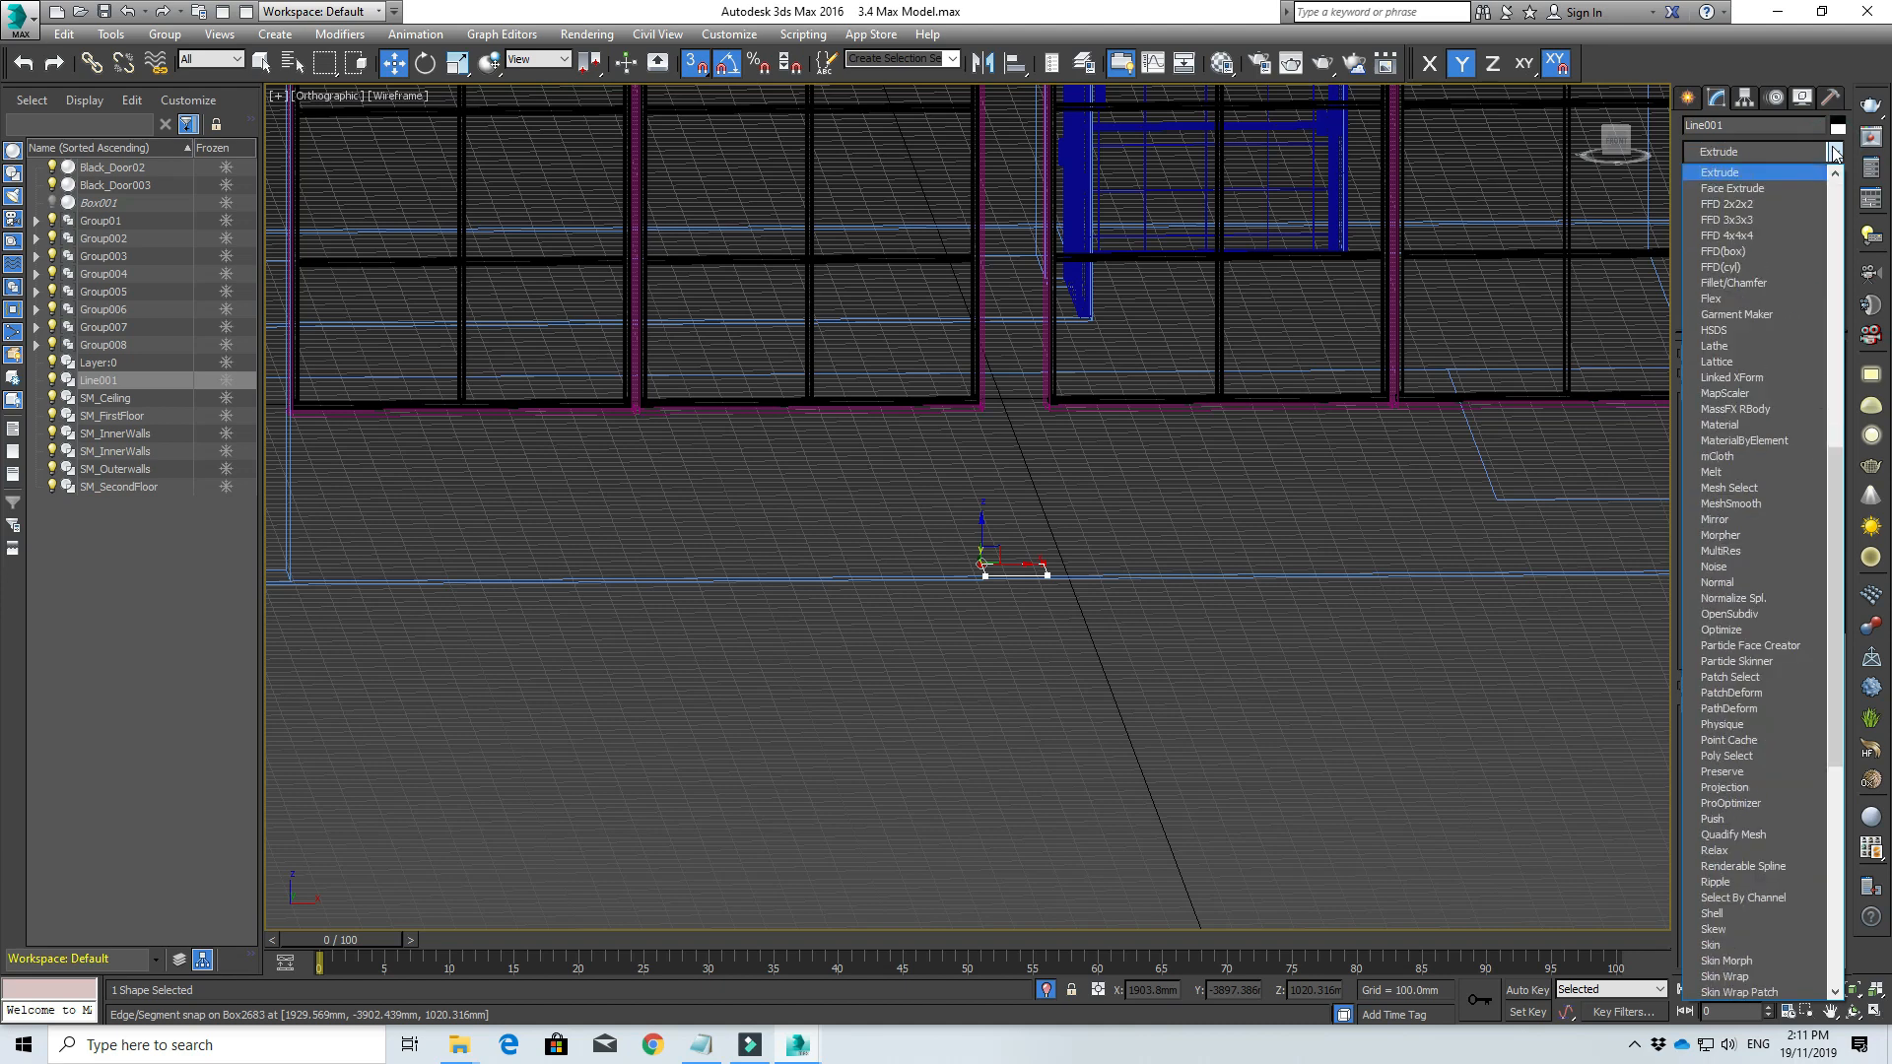
{"action": "key", "text": "Return"}
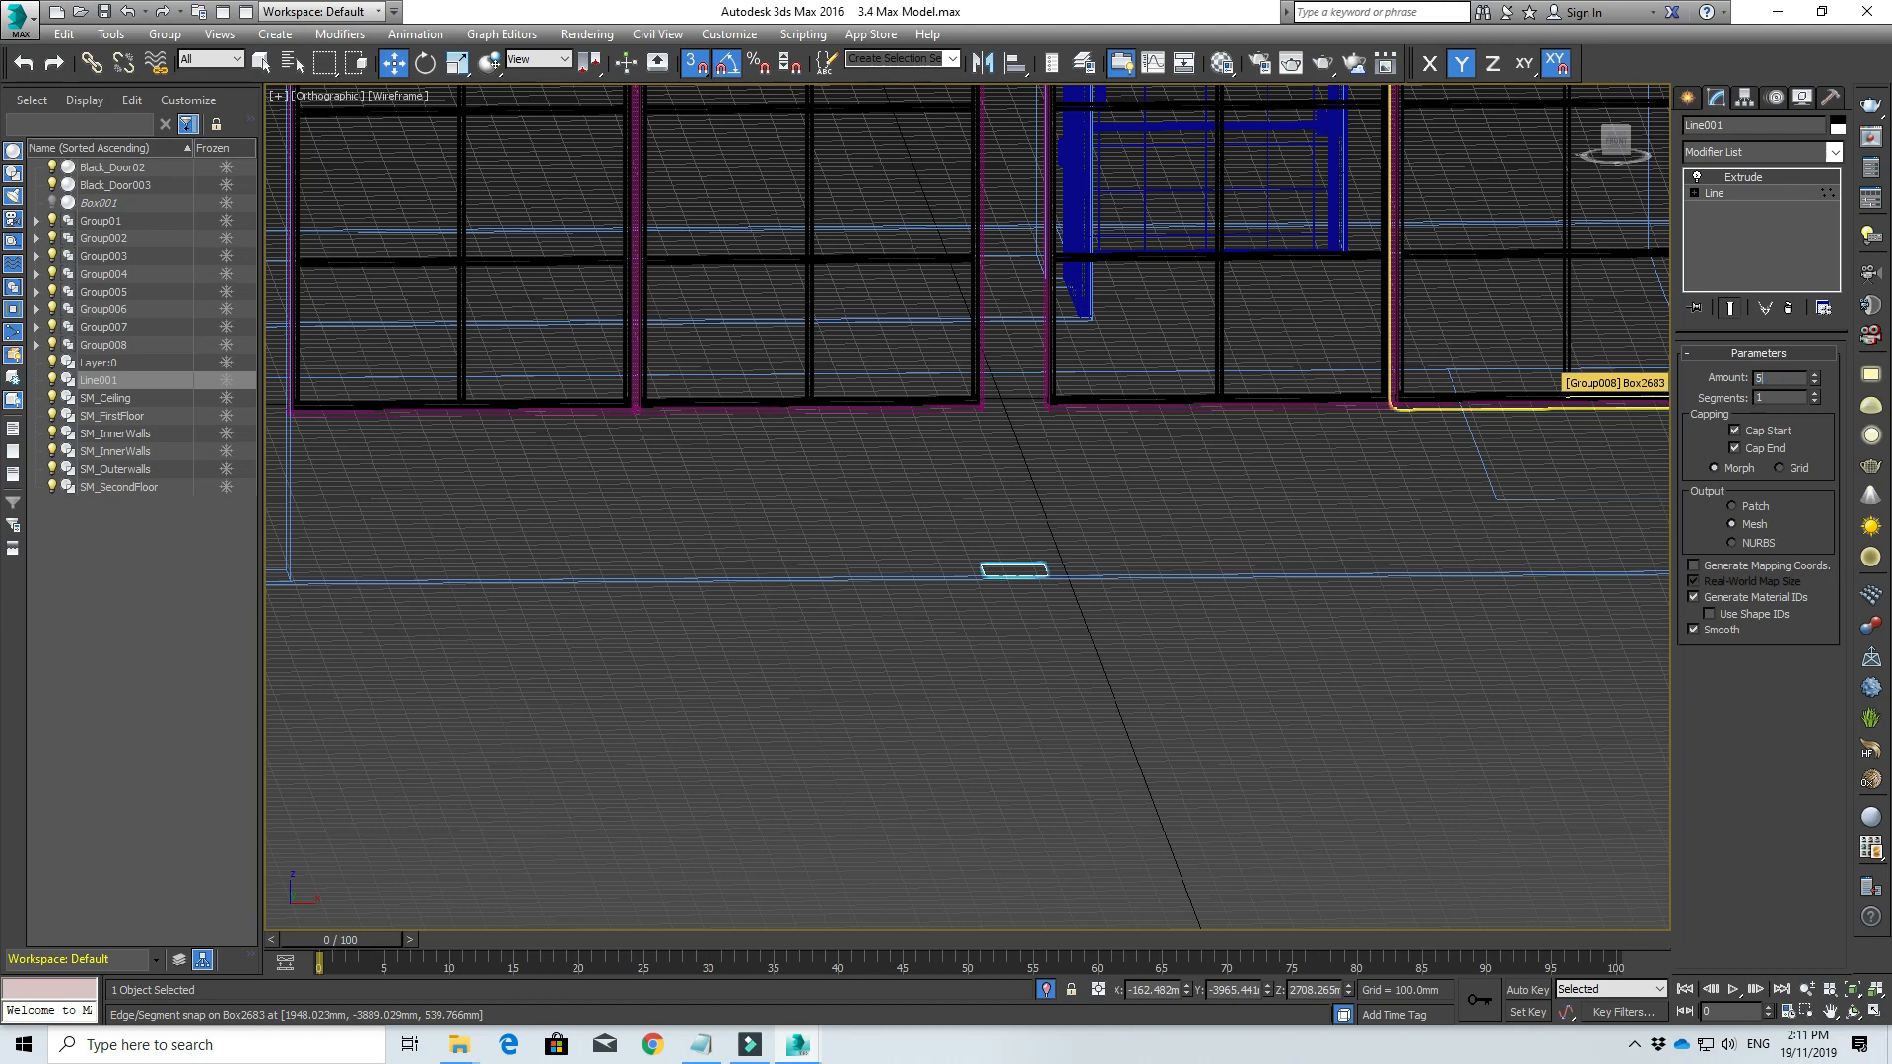
{"action": "key", "text": "Return"}
{"action": "scroll", "coordinate": [979, 515], "scroll_direction": "down", "scroll_amount": 3}
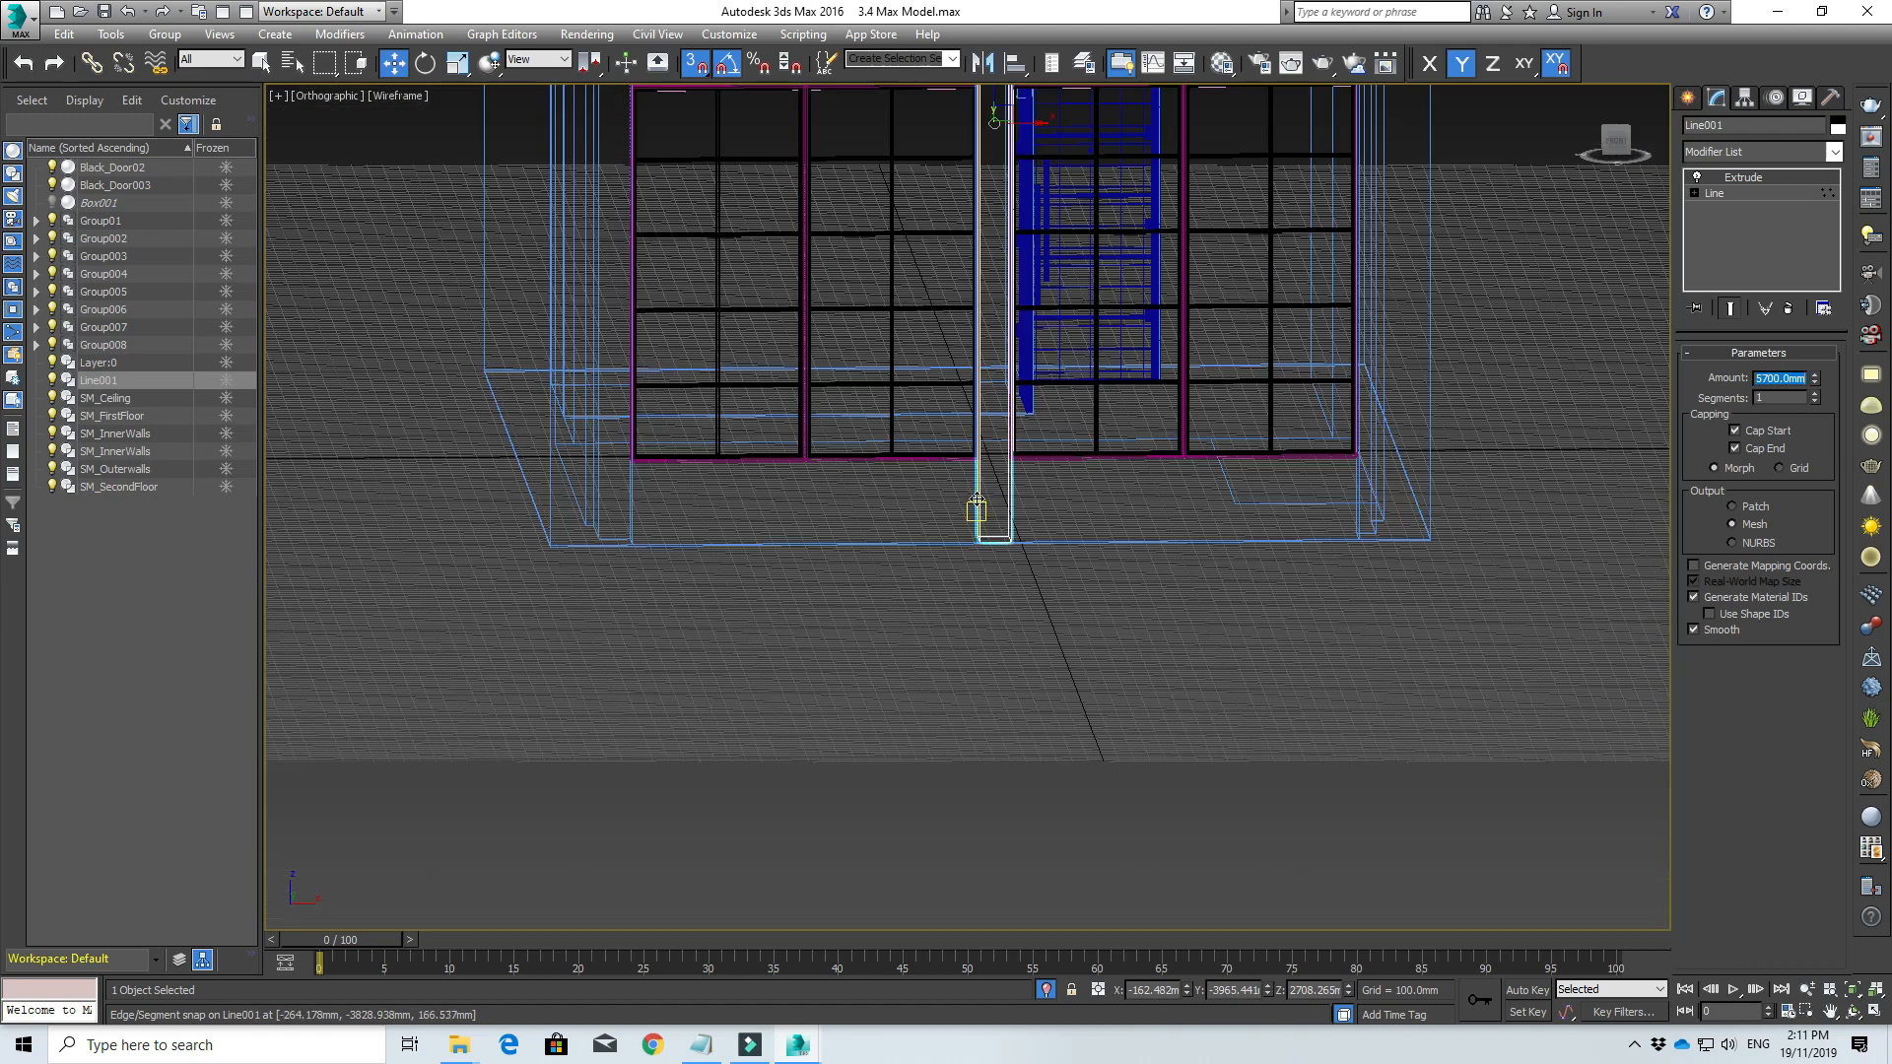
{"action": "scroll", "coordinate": [950, 567], "scroll_direction": "down", "scroll_amount": 5}
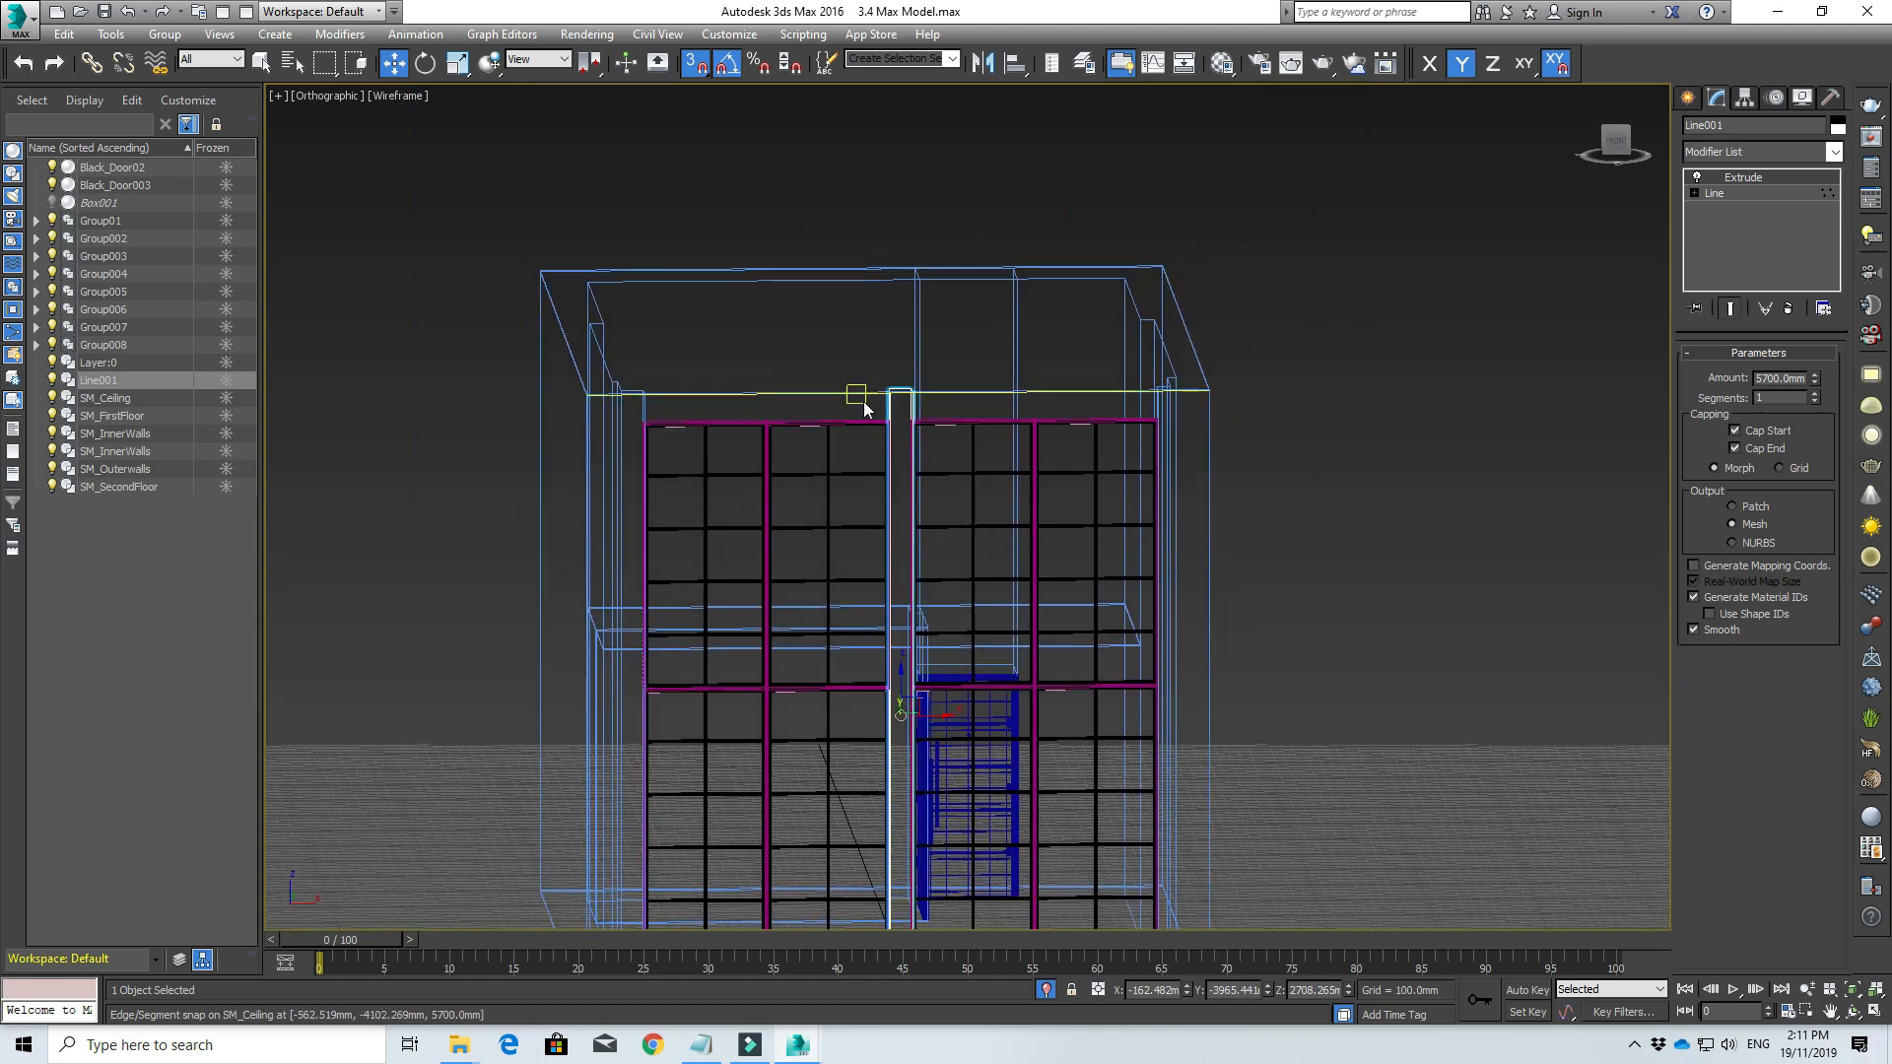
{"action": "middle_click_drag", "start_coordinate": [1038, 742], "coordinate": [1016, 462]}
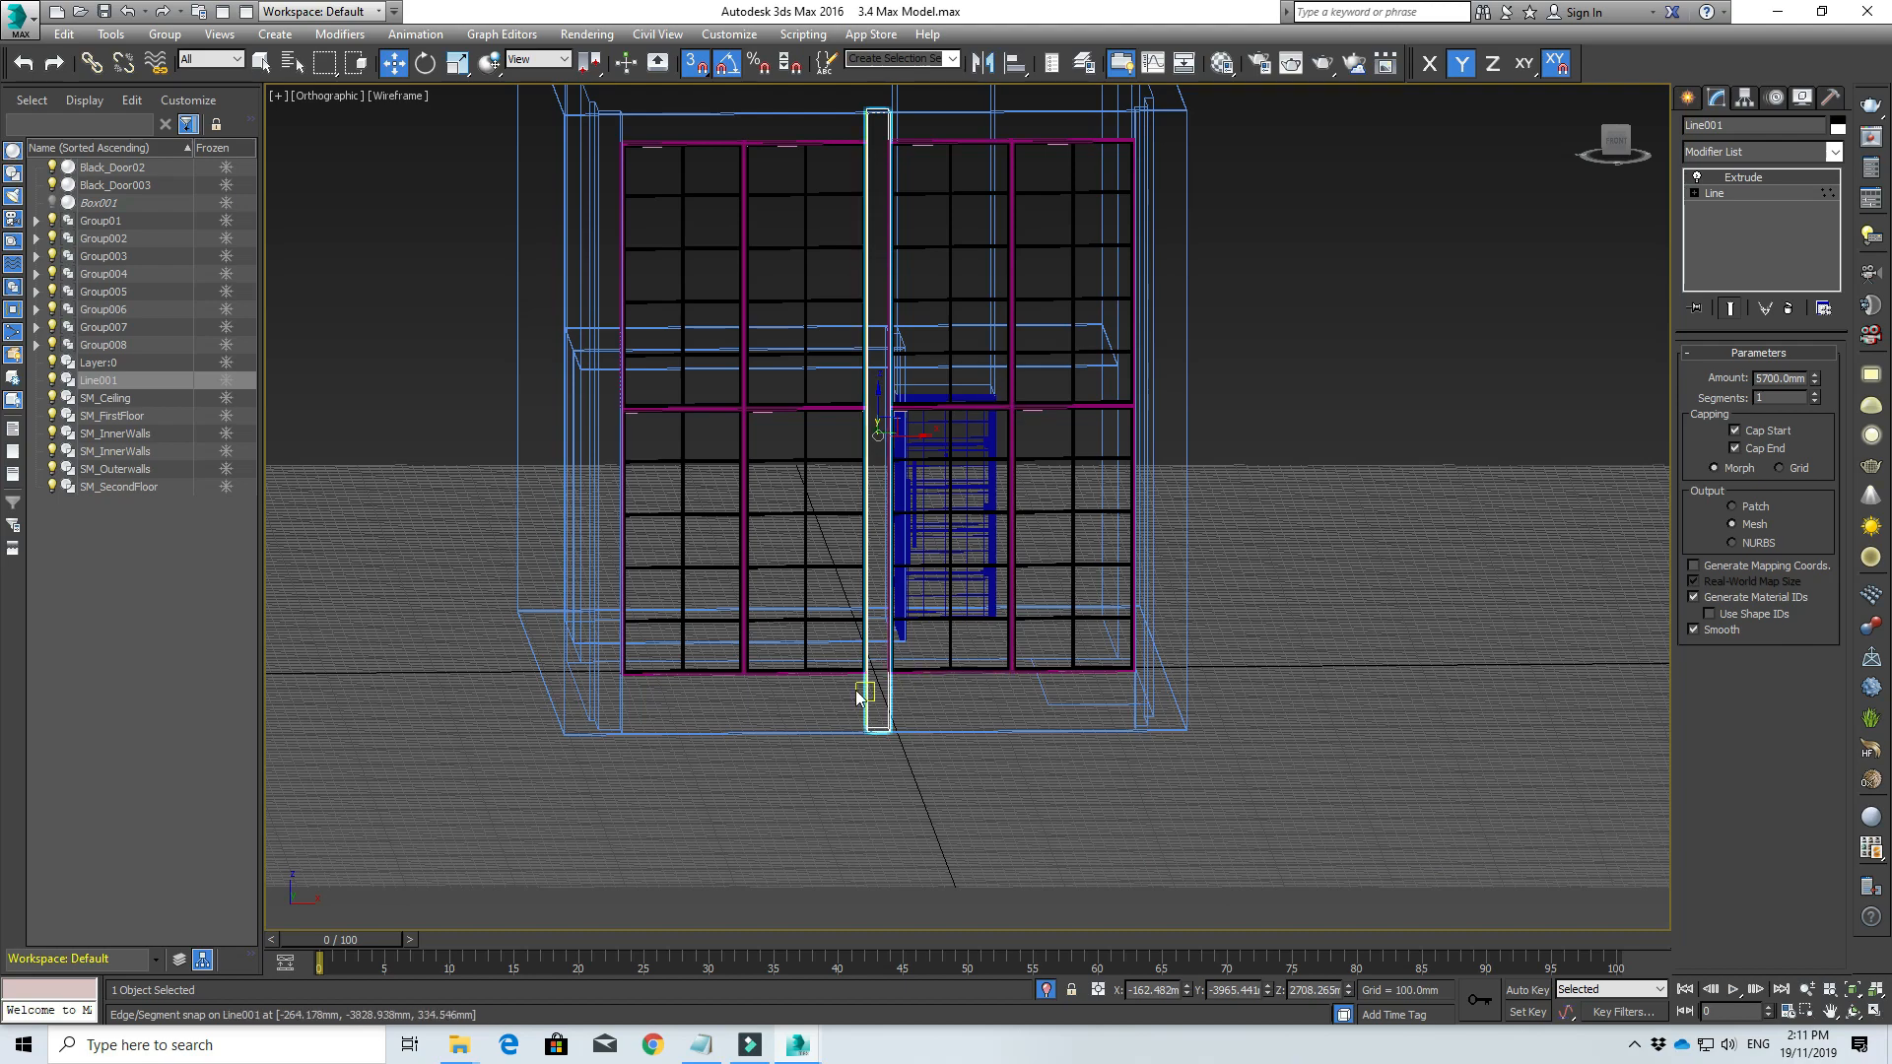
Step: In the top view, select the four window groups left of the filler wall and snap them along Y to the outer wall edge
{"action": "key", "text": "t"}
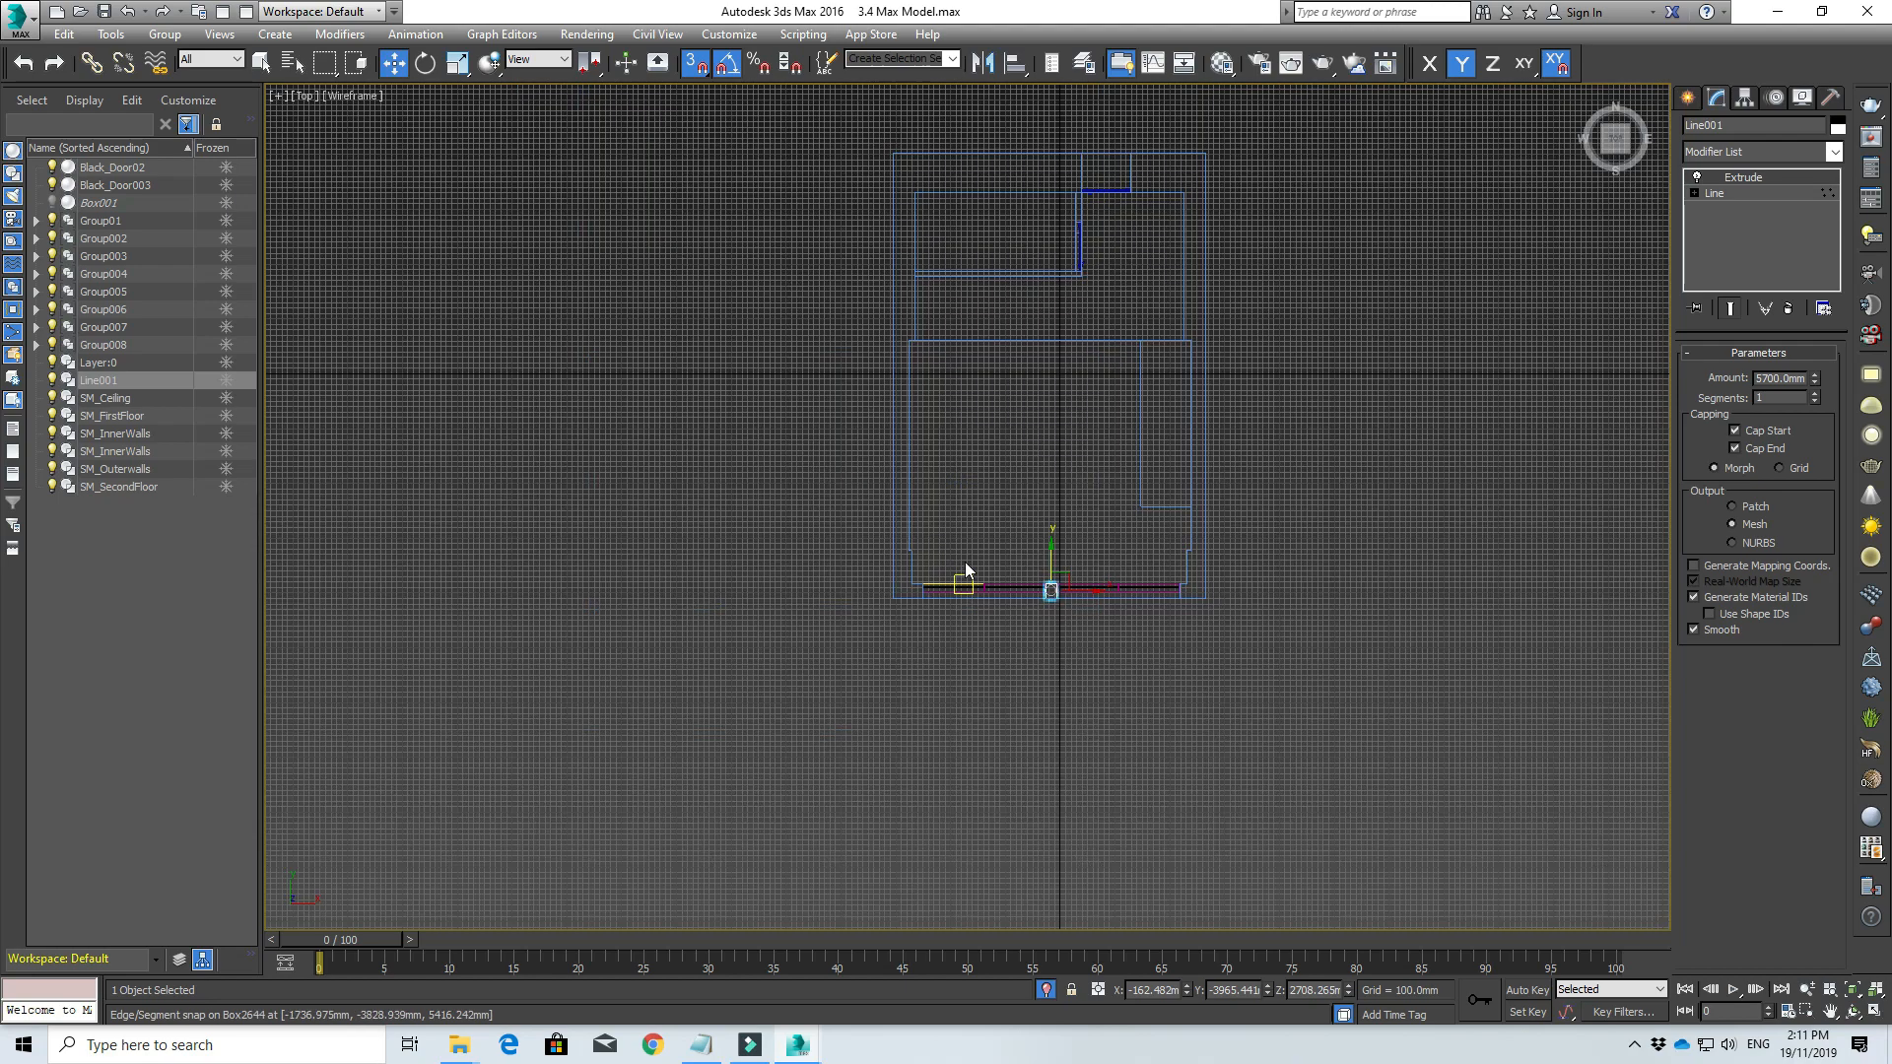
{"action": "scroll", "coordinate": [965, 562], "scroll_direction": "down", "scroll_amount": 2}
{"action": "scroll", "coordinate": [1018, 581], "scroll_direction": "up", "scroll_amount": 5}
{"action": "scroll", "coordinate": [1019, 590], "scroll_direction": "up", "scroll_amount": 4}
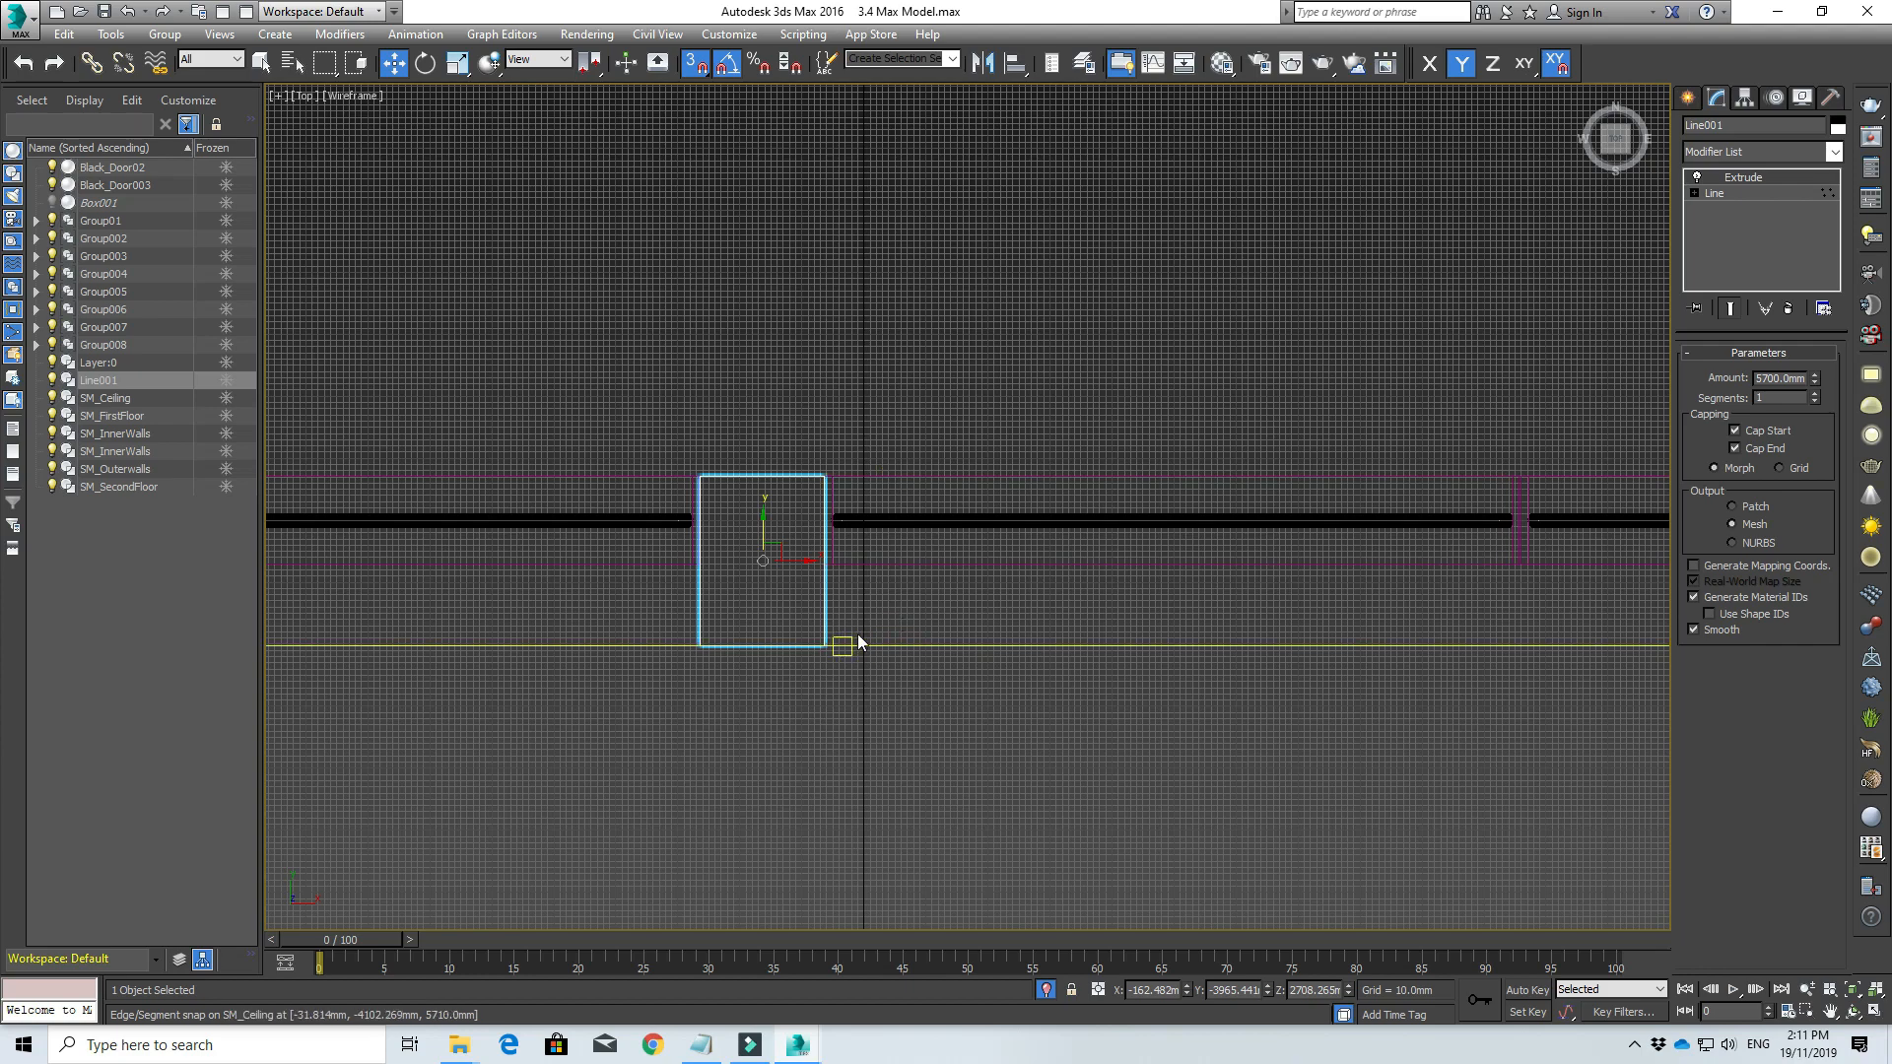
{"action": "scroll", "coordinate": [916, 670], "scroll_direction": "down", "scroll_amount": 2}
{"action": "scroll", "coordinate": [1179, 626], "scroll_direction": "down", "scroll_amount": 2}
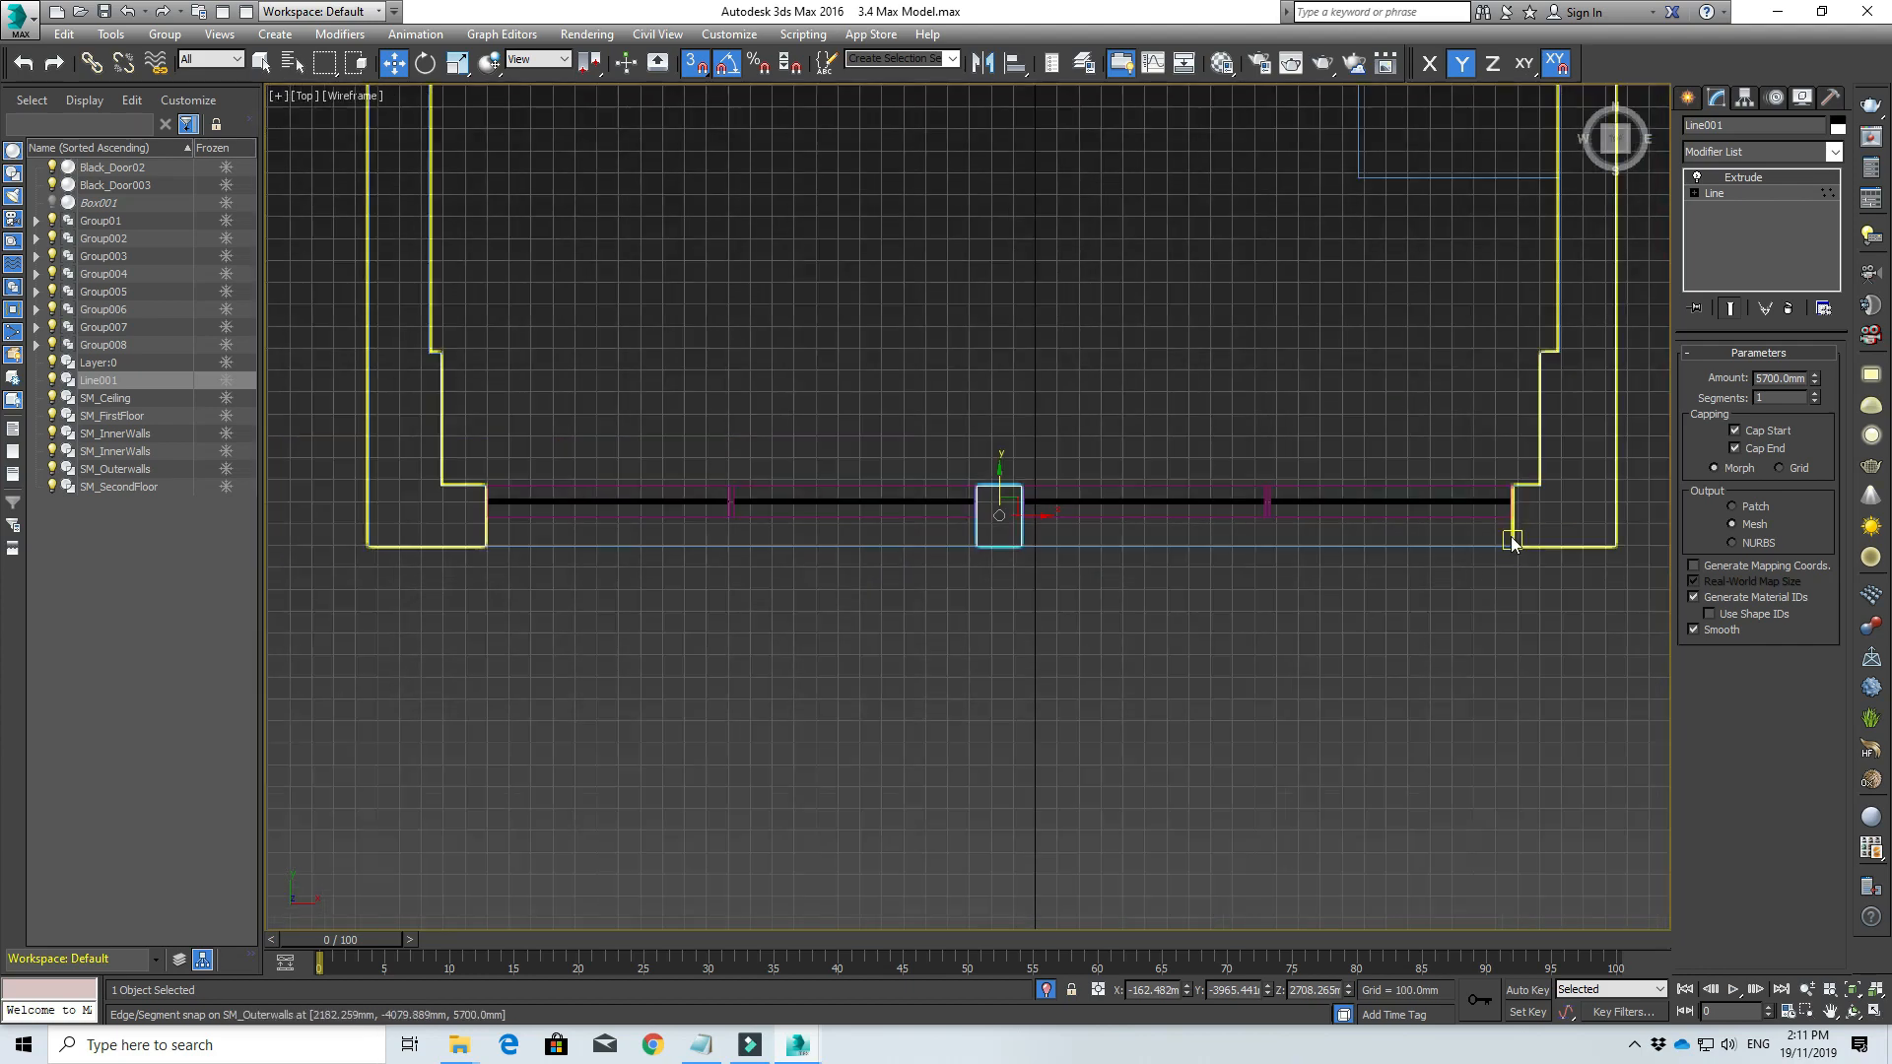
{"action": "scroll", "coordinate": [563, 412], "scroll_direction": "up", "scroll_amount": 2}
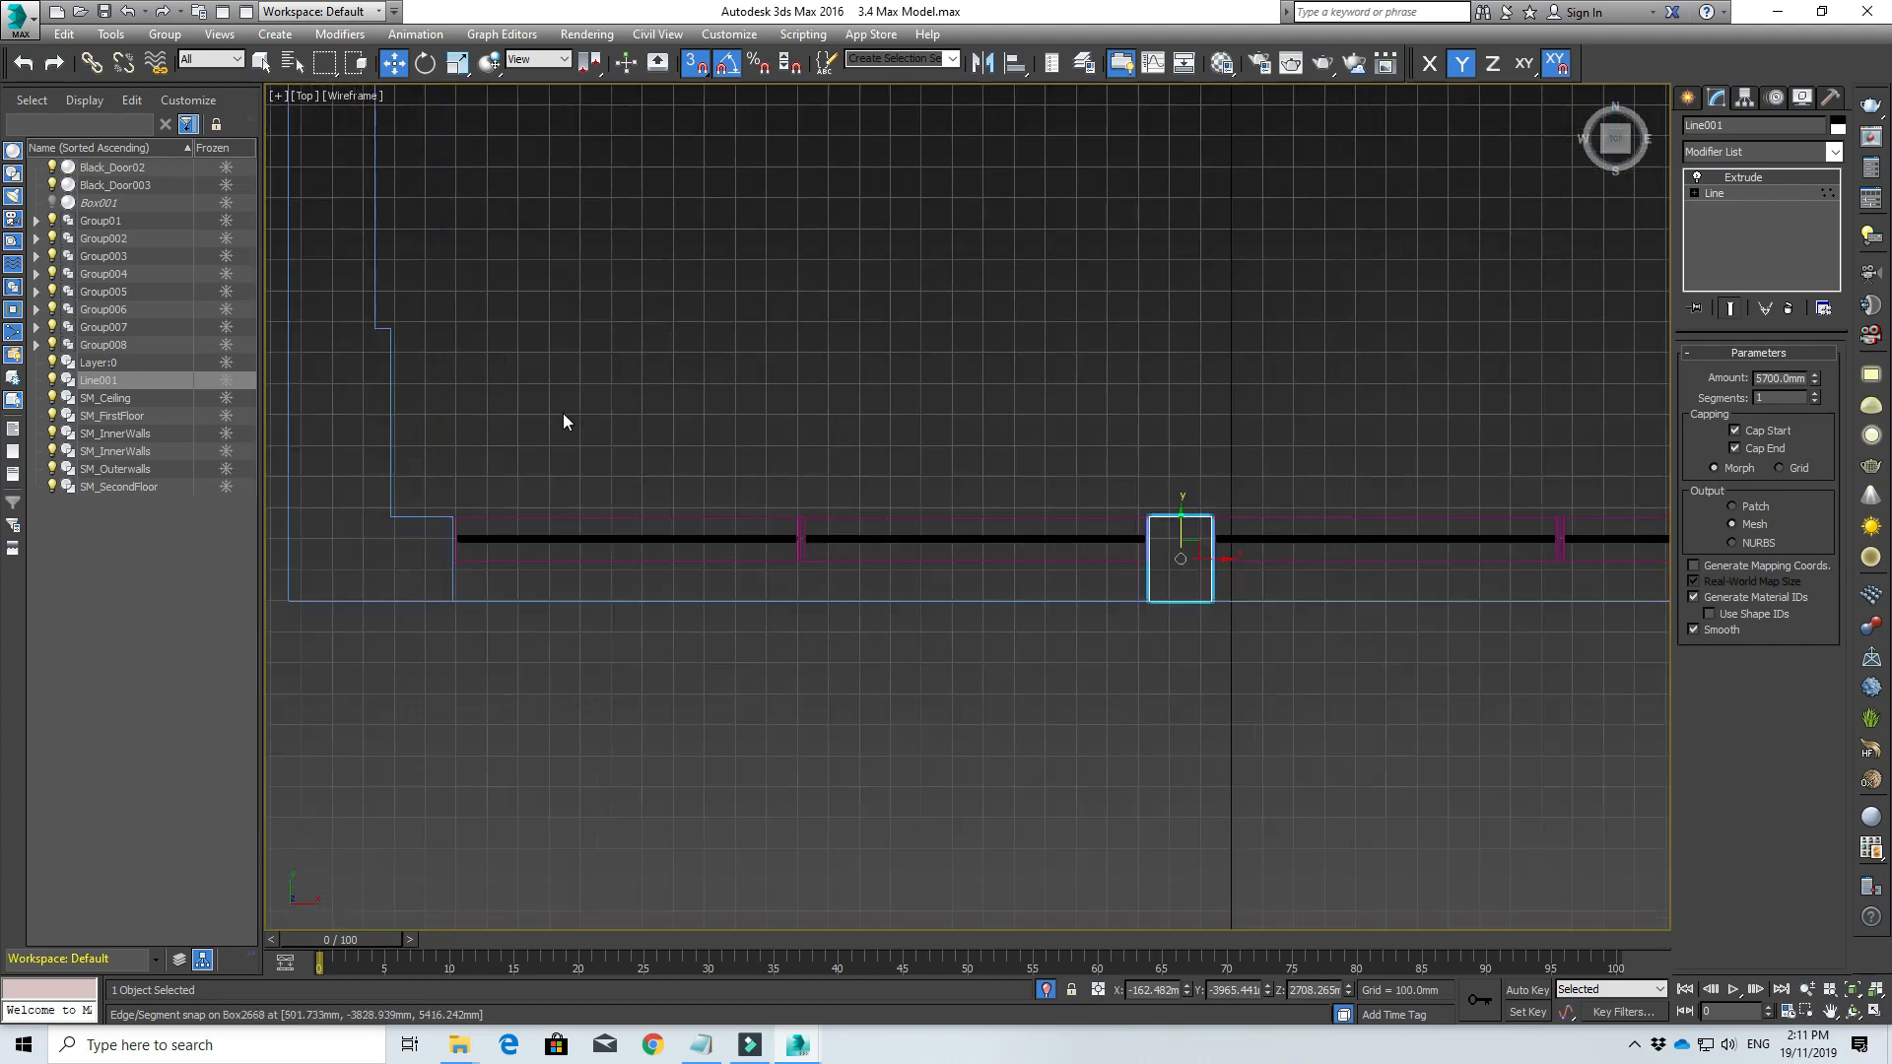
{"action": "left_click_drag", "start_coordinate": [855, 591], "coordinate": [947, 639]}
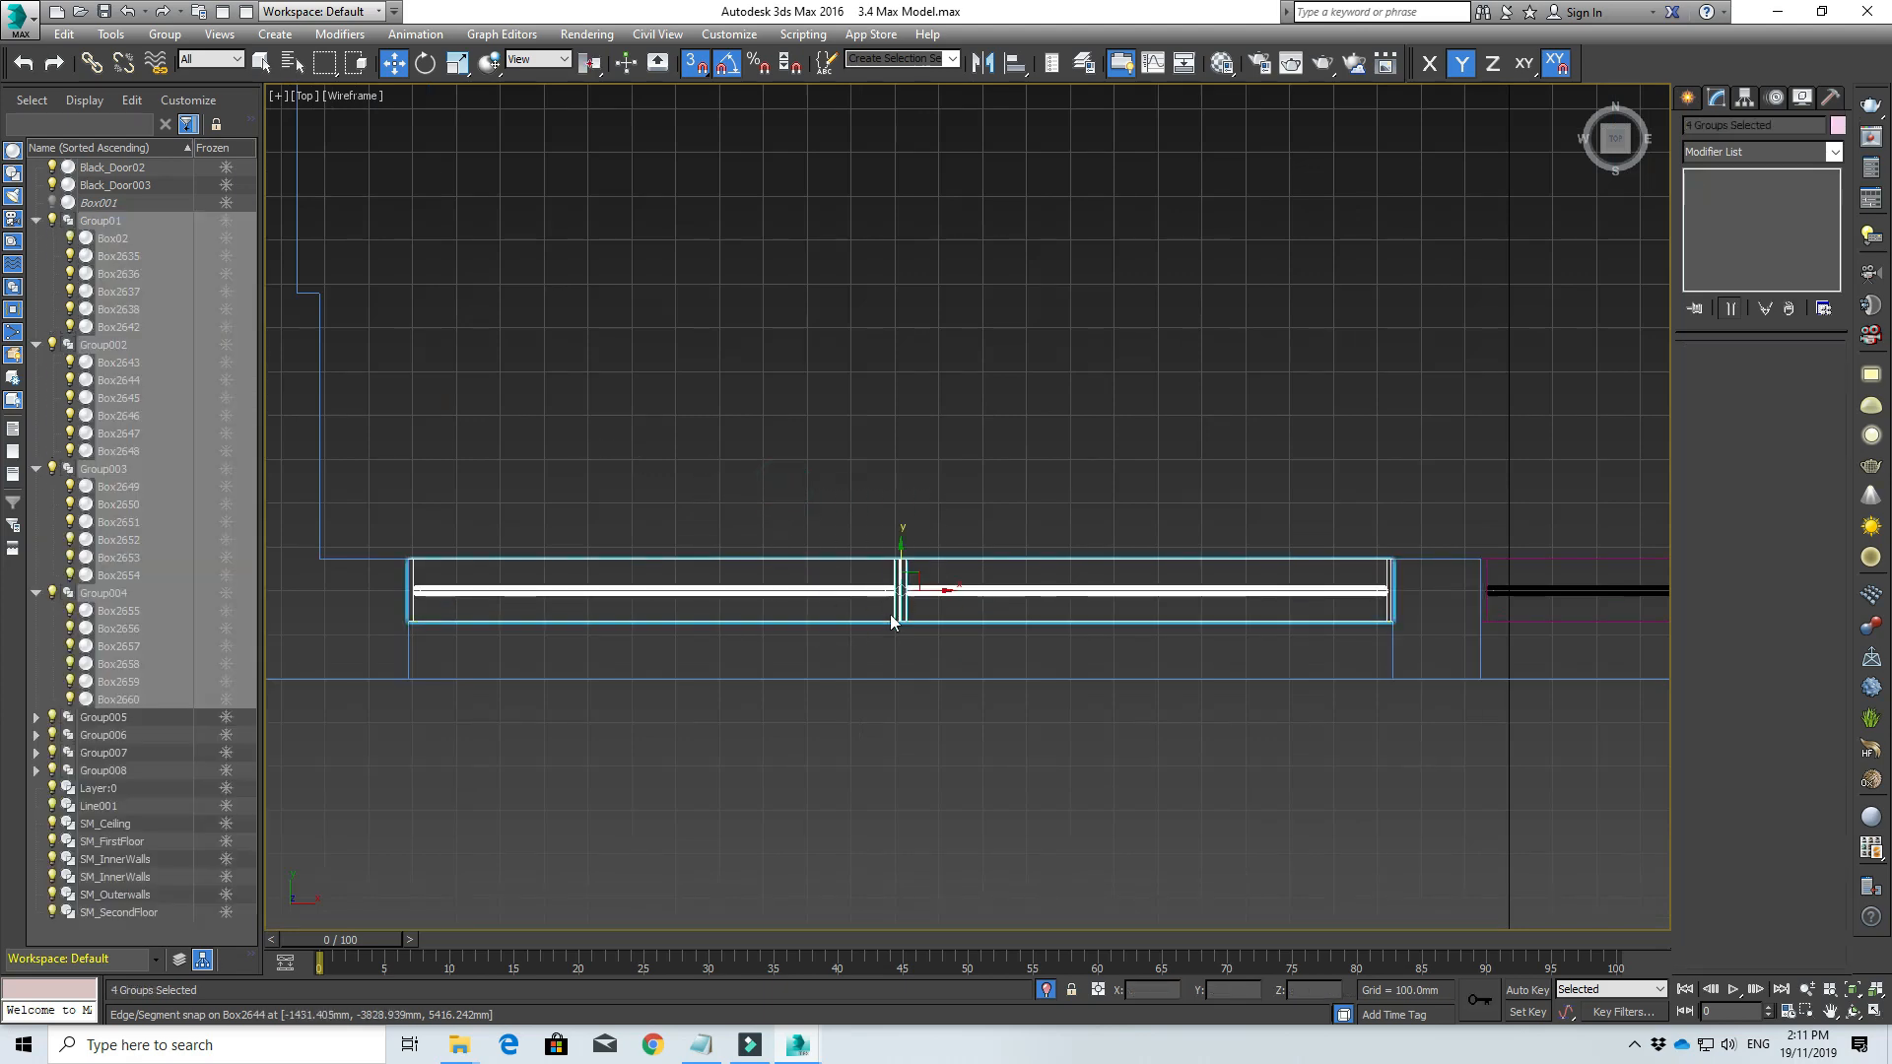
{"action": "scroll", "coordinate": [943, 640], "scroll_direction": "up", "scroll_amount": 1}
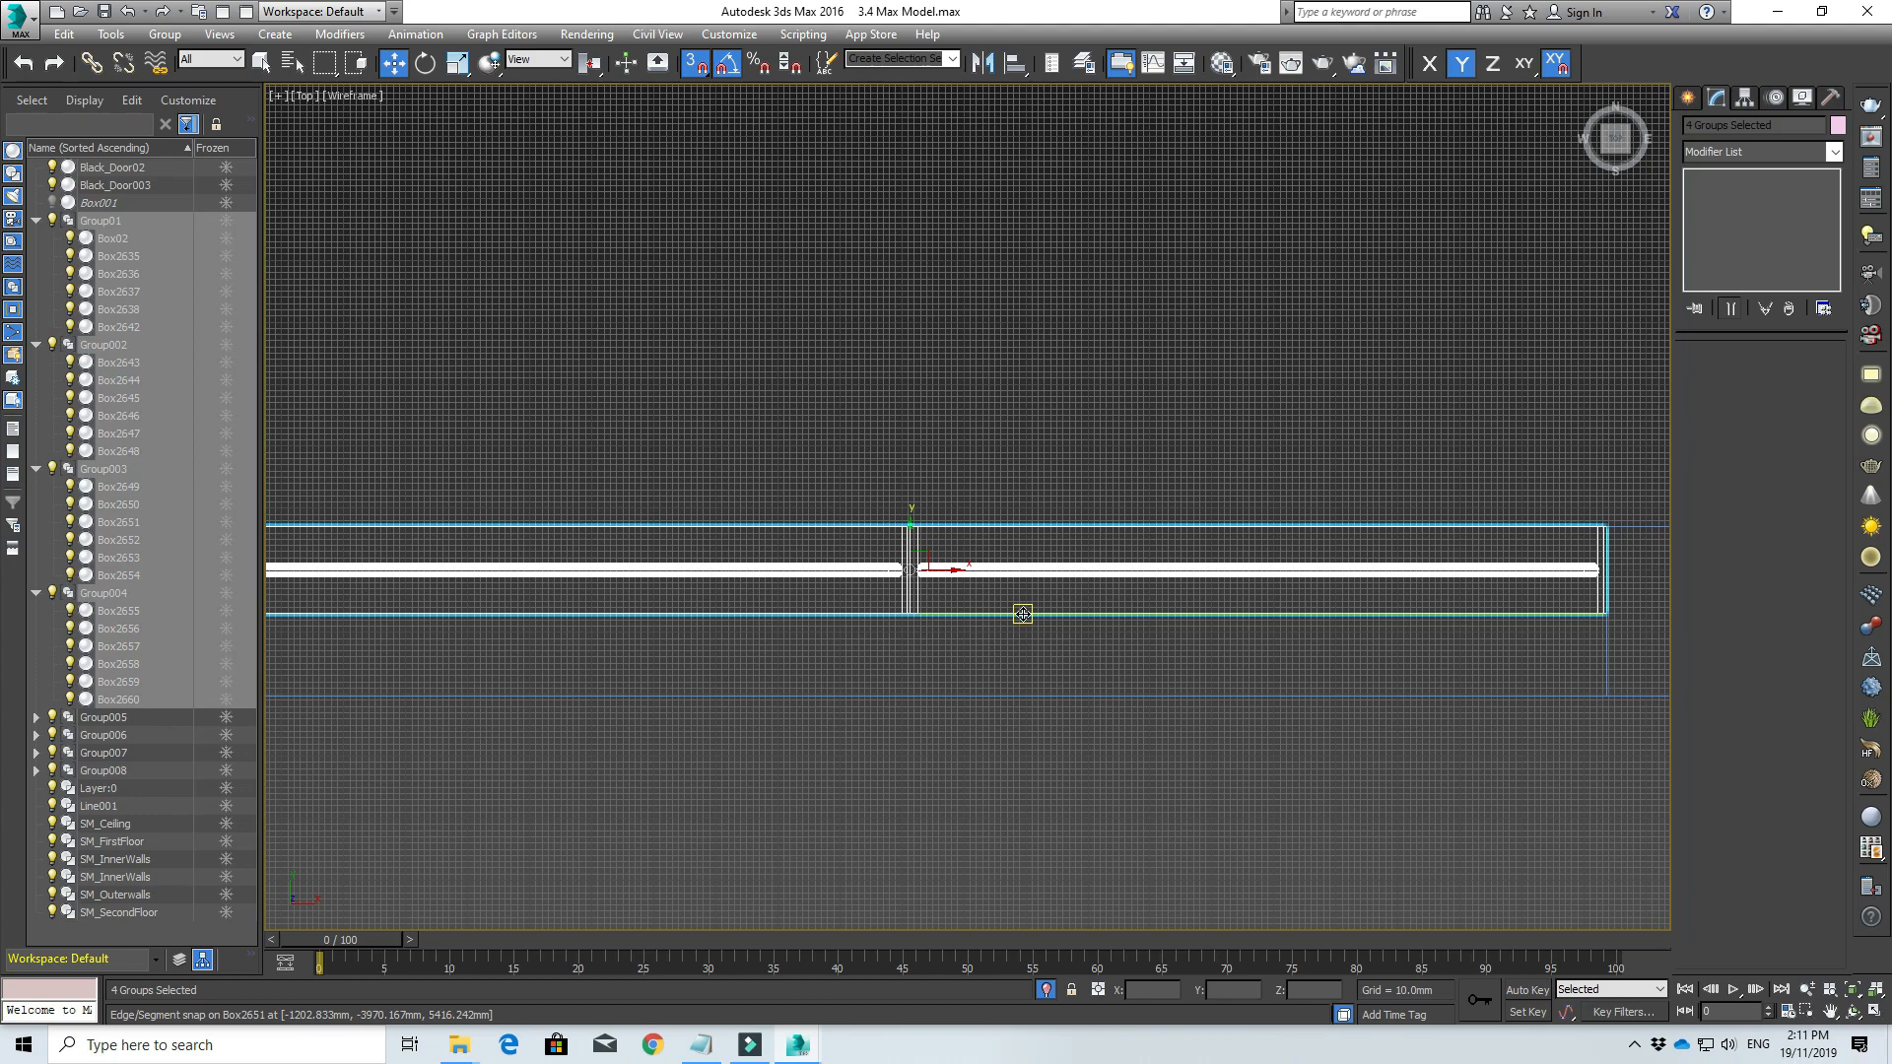
{"action": "left_click_drag", "start_coordinate": [1022, 614], "coordinate": [1020, 699]}
{"action": "scroll", "coordinate": [1281, 768], "scroll_direction": "down", "scroll_amount": 3}
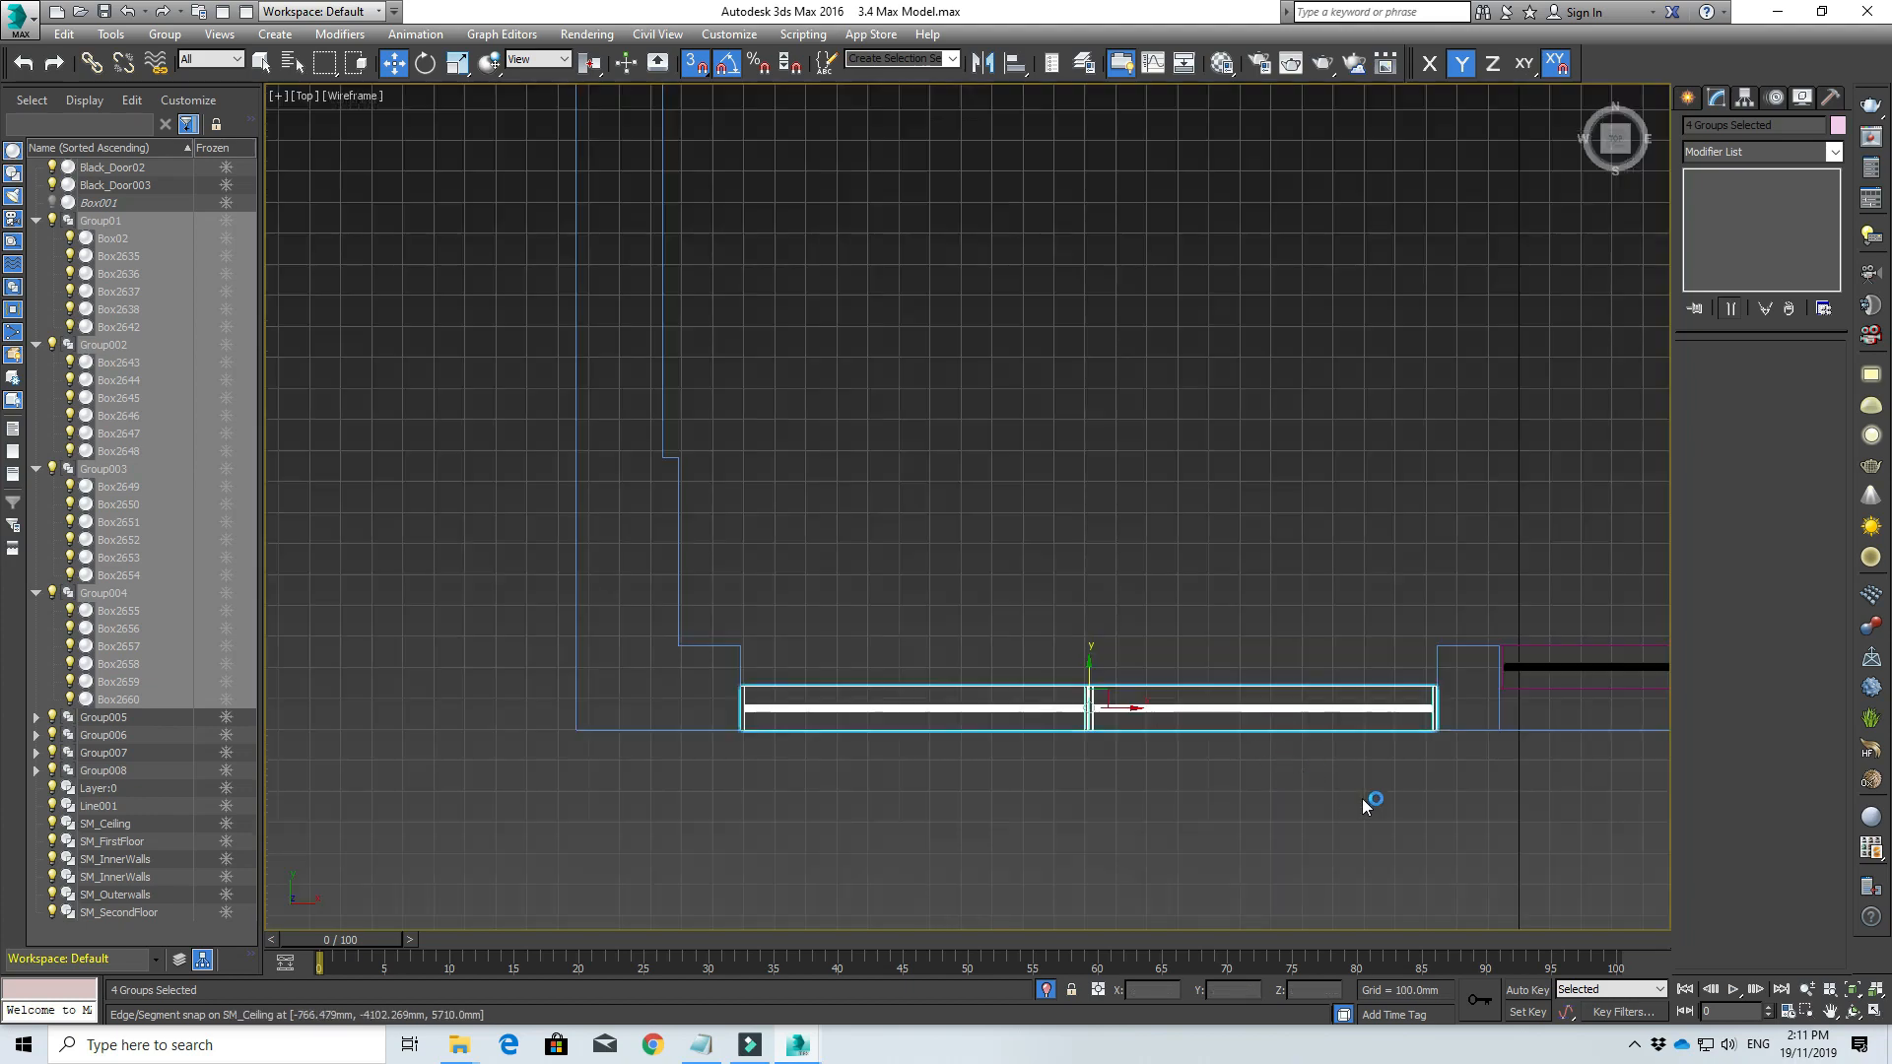
Step: Snap the four window groups right of the filler wall along Y to the outer wall edge and clear the selection
{"action": "middle_click_drag", "start_coordinate": [1362, 798], "coordinate": [855, 746]}
{"action": "left_click_drag", "start_coordinate": [1283, 547], "coordinate": [1384, 676]}
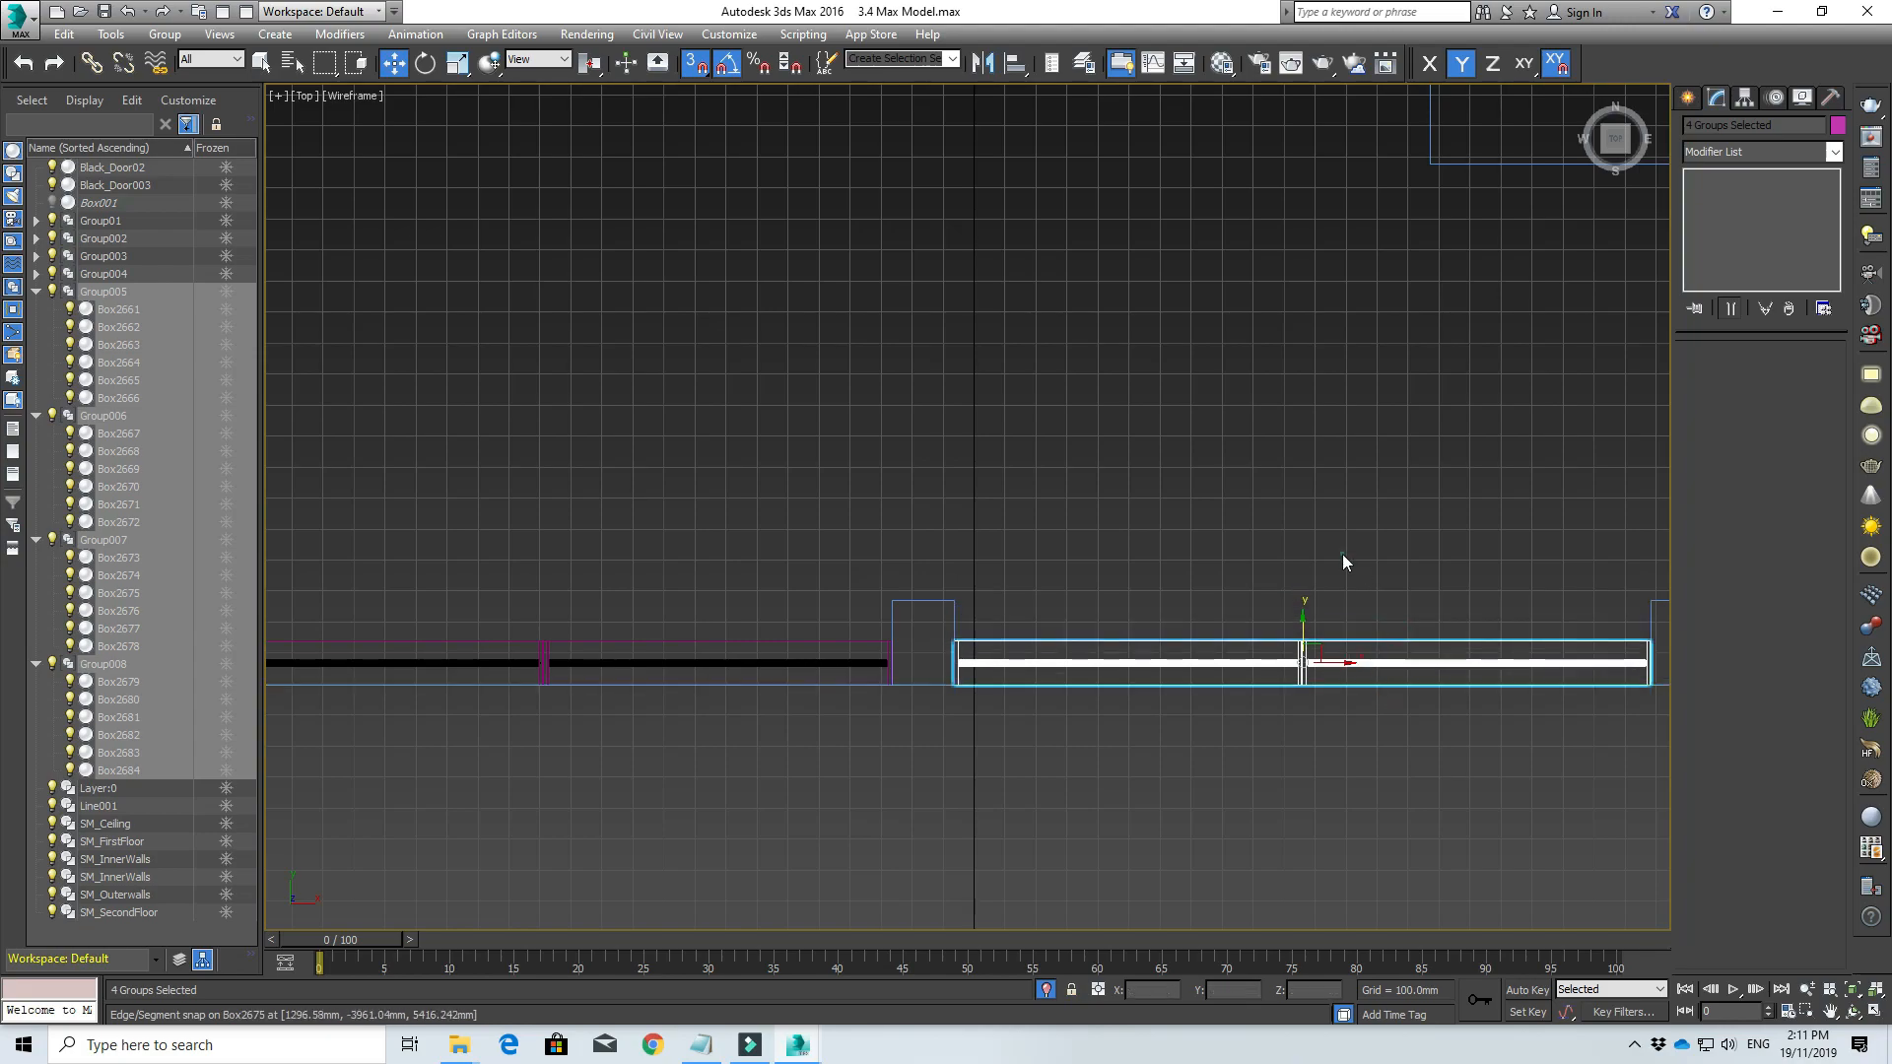
{"action": "left_click", "coordinate": [1000, 559]}
{"action": "middle_click_drag", "start_coordinate": [1000, 555], "coordinate": [993, 410], "text": "alt"}
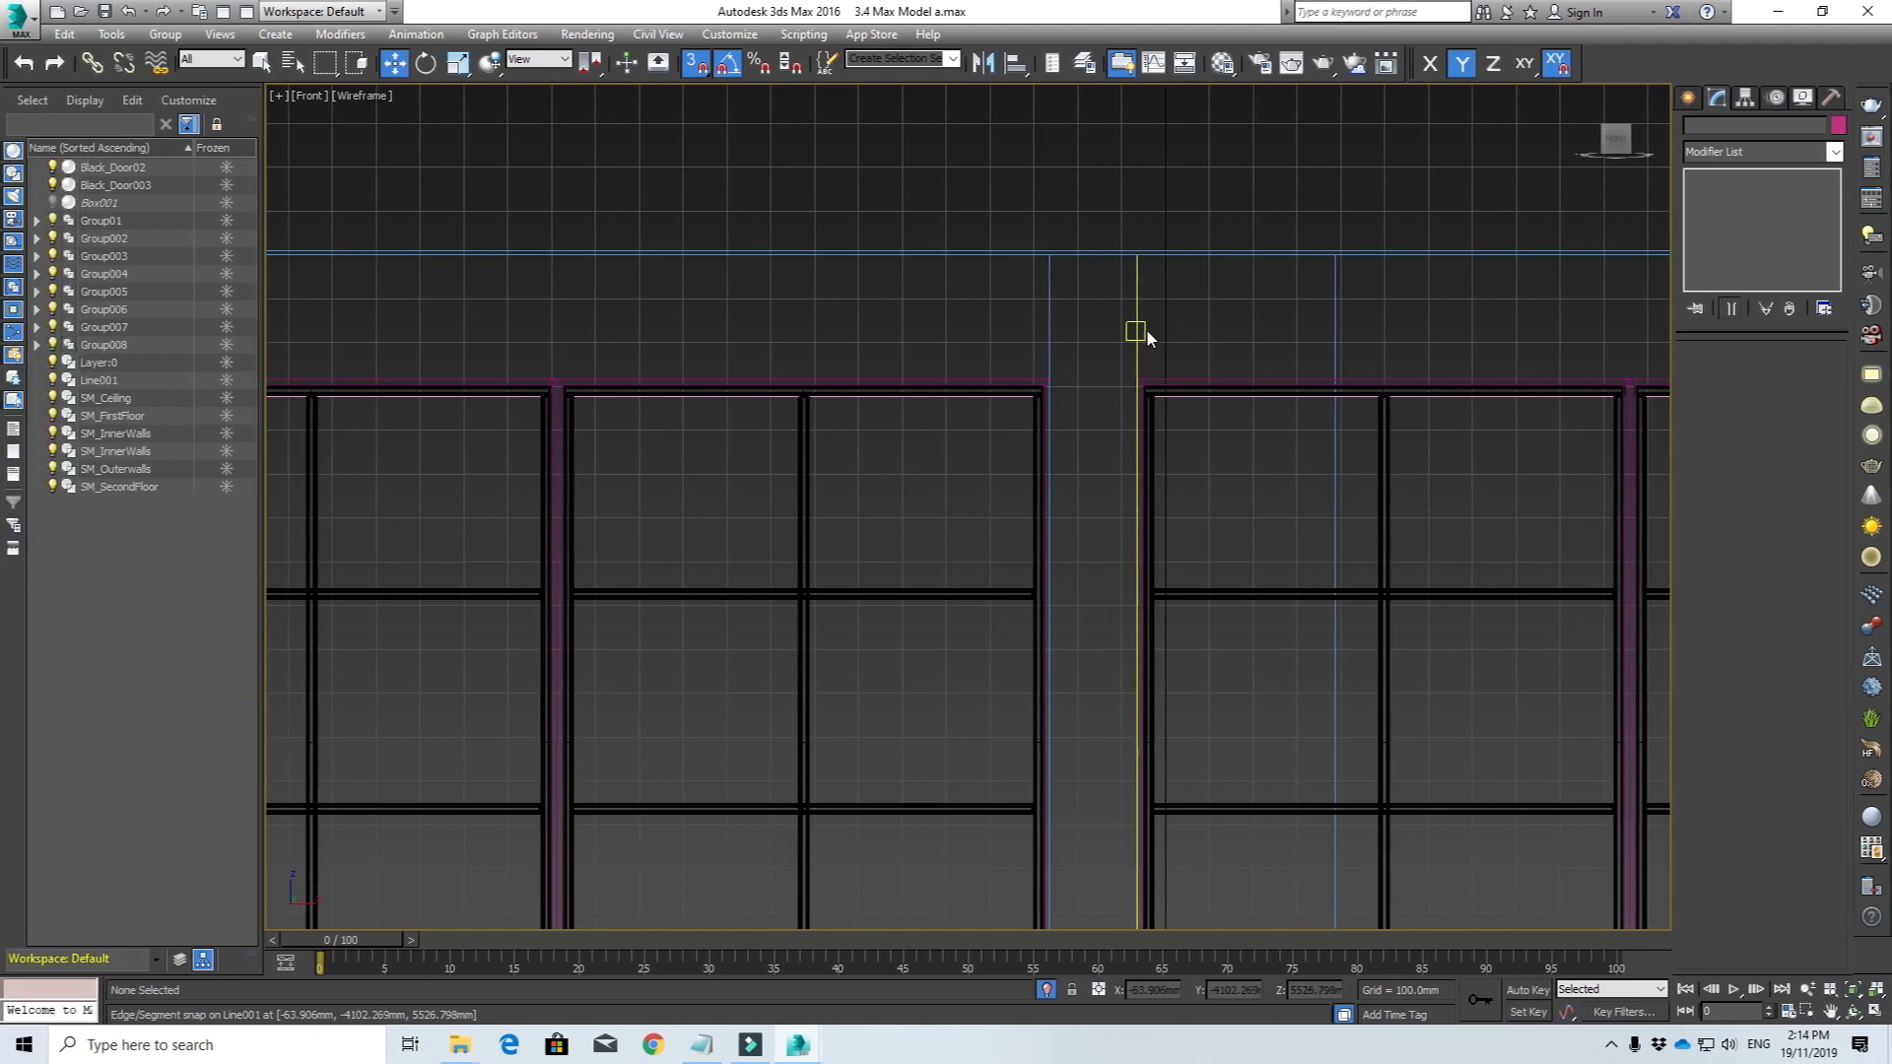
Step: Convert the extruded filler wall Line001 to an Editable Poly
{"action": "left_click", "coordinate": [1135, 331]}
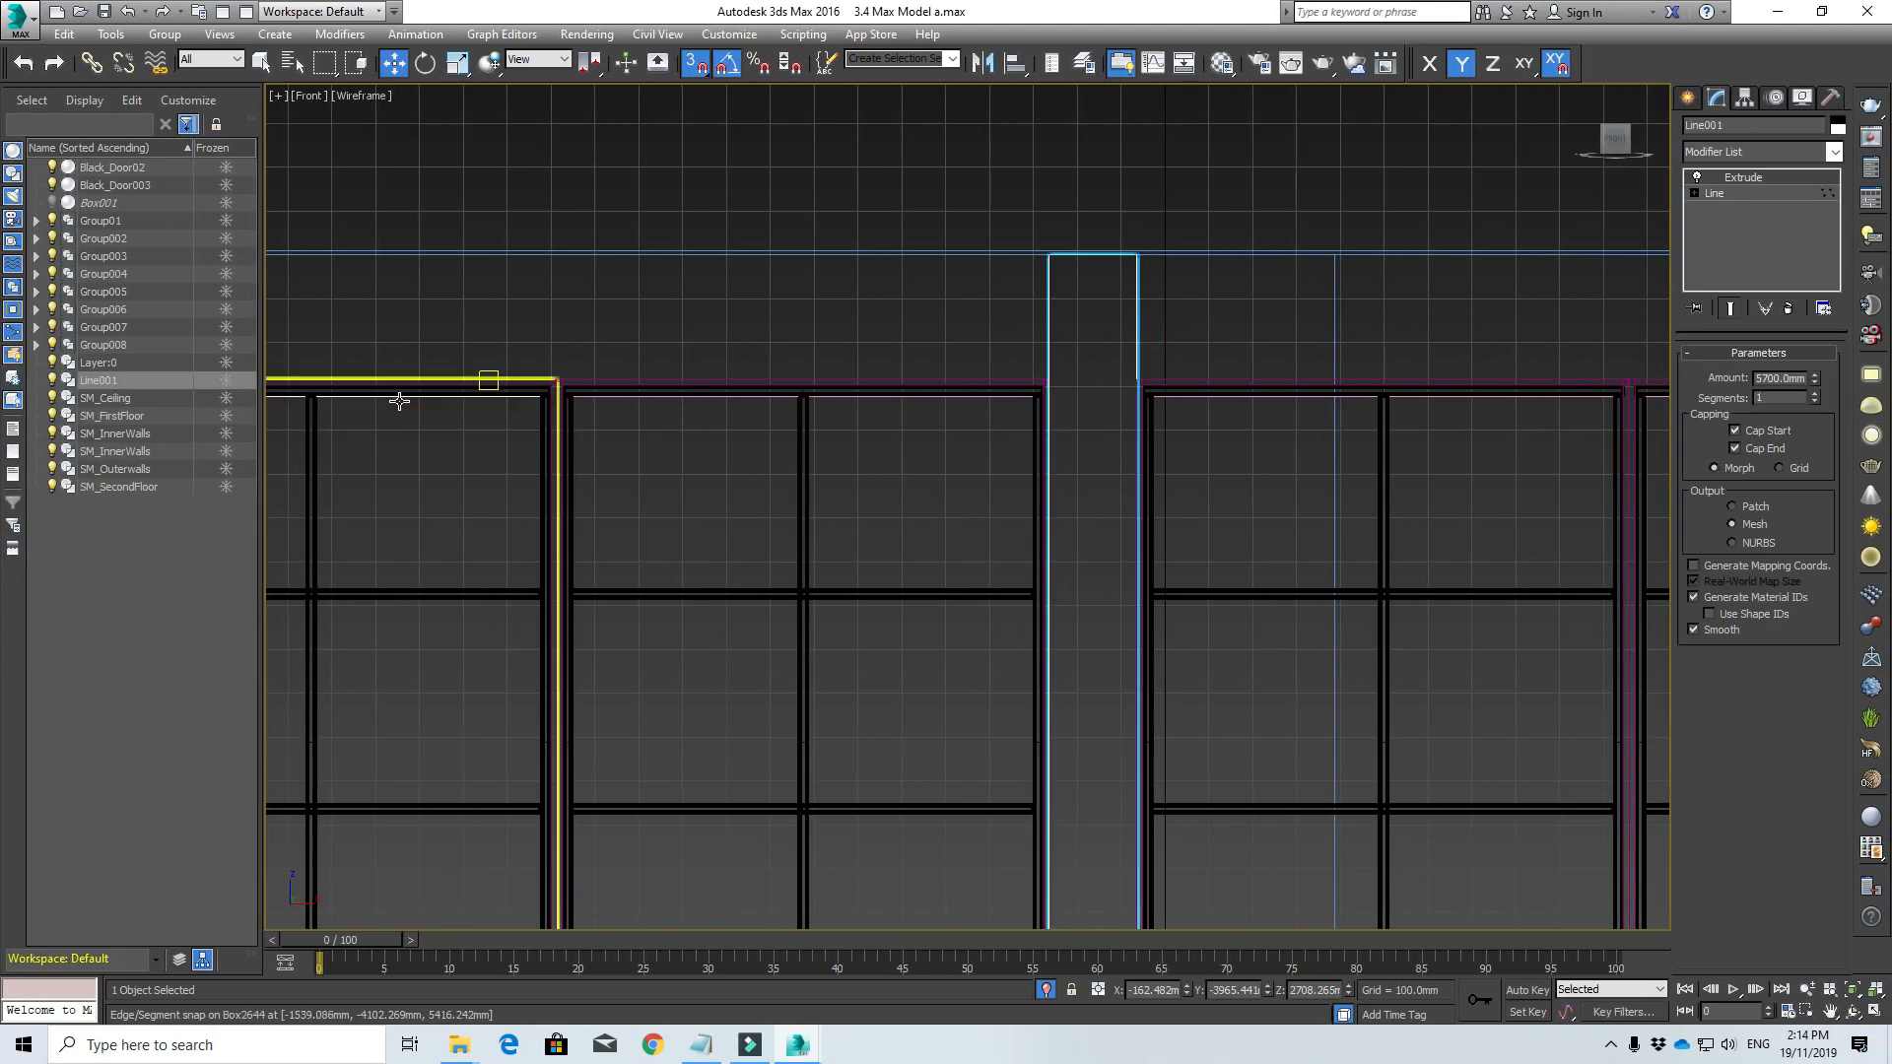
{"action": "scroll", "coordinate": [921, 392], "scroll_direction": "down", "scroll_amount": 3}
{"action": "middle_click_drag", "start_coordinate": [947, 454], "coordinate": [960, 365]}
{"action": "scroll", "coordinate": [950, 368], "scroll_direction": "down", "scroll_amount": 2}
{"action": "scroll", "coordinate": [988, 282], "scroll_direction": "up", "scroll_amount": 6}
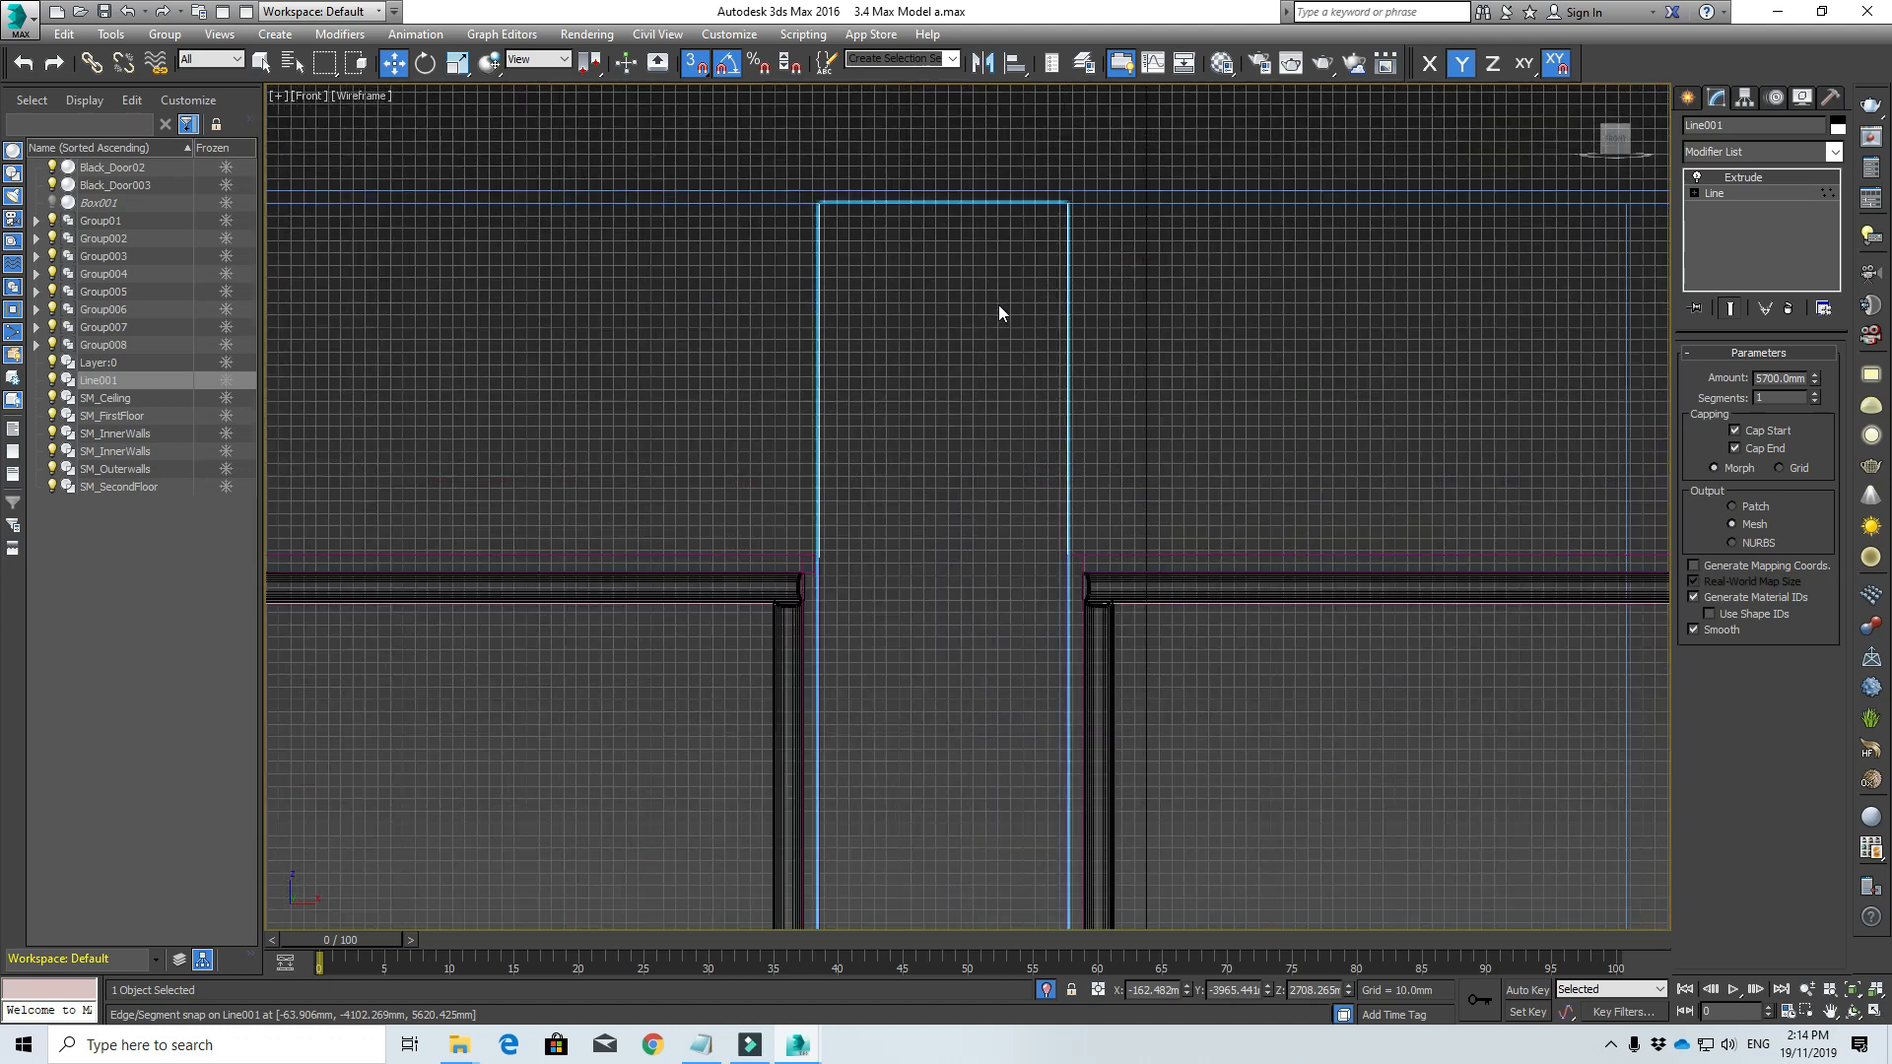
{"action": "scroll", "coordinate": [822, 312], "scroll_direction": "down", "scroll_amount": 1}
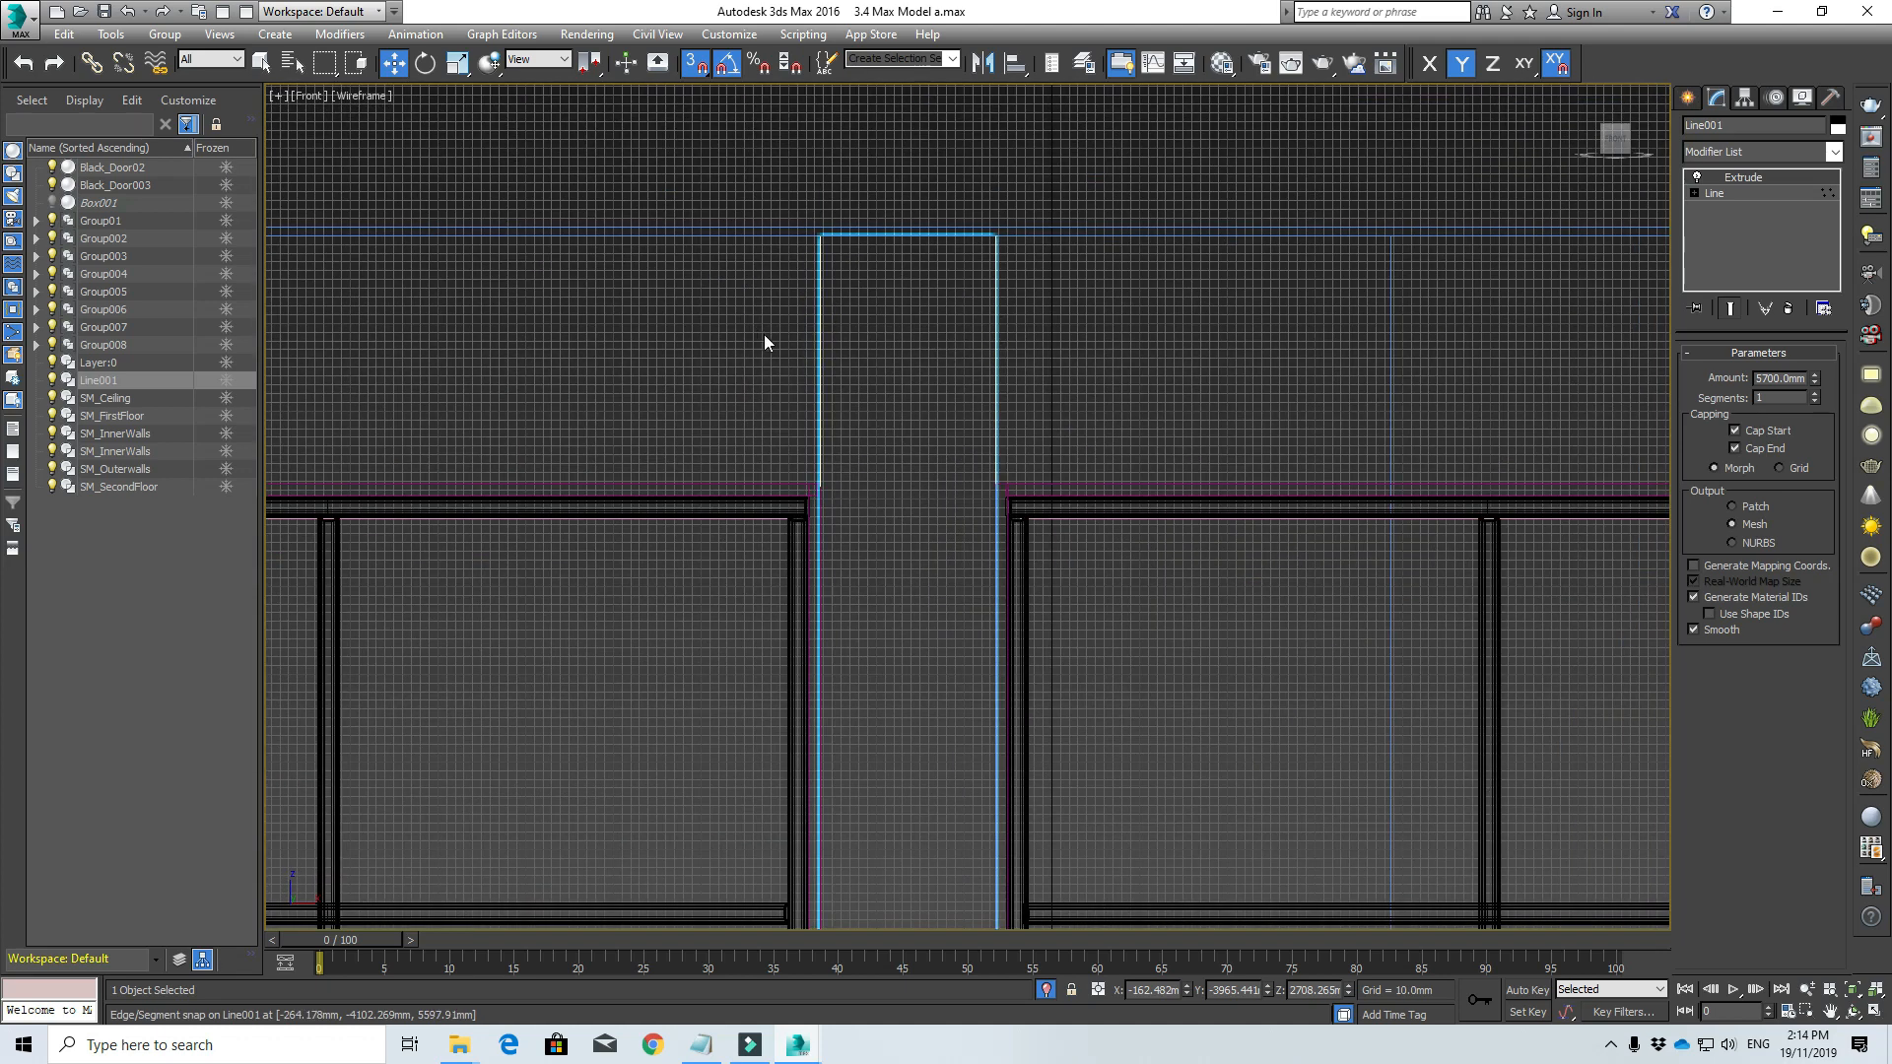
{"action": "right_click", "coordinate": [995, 312]}
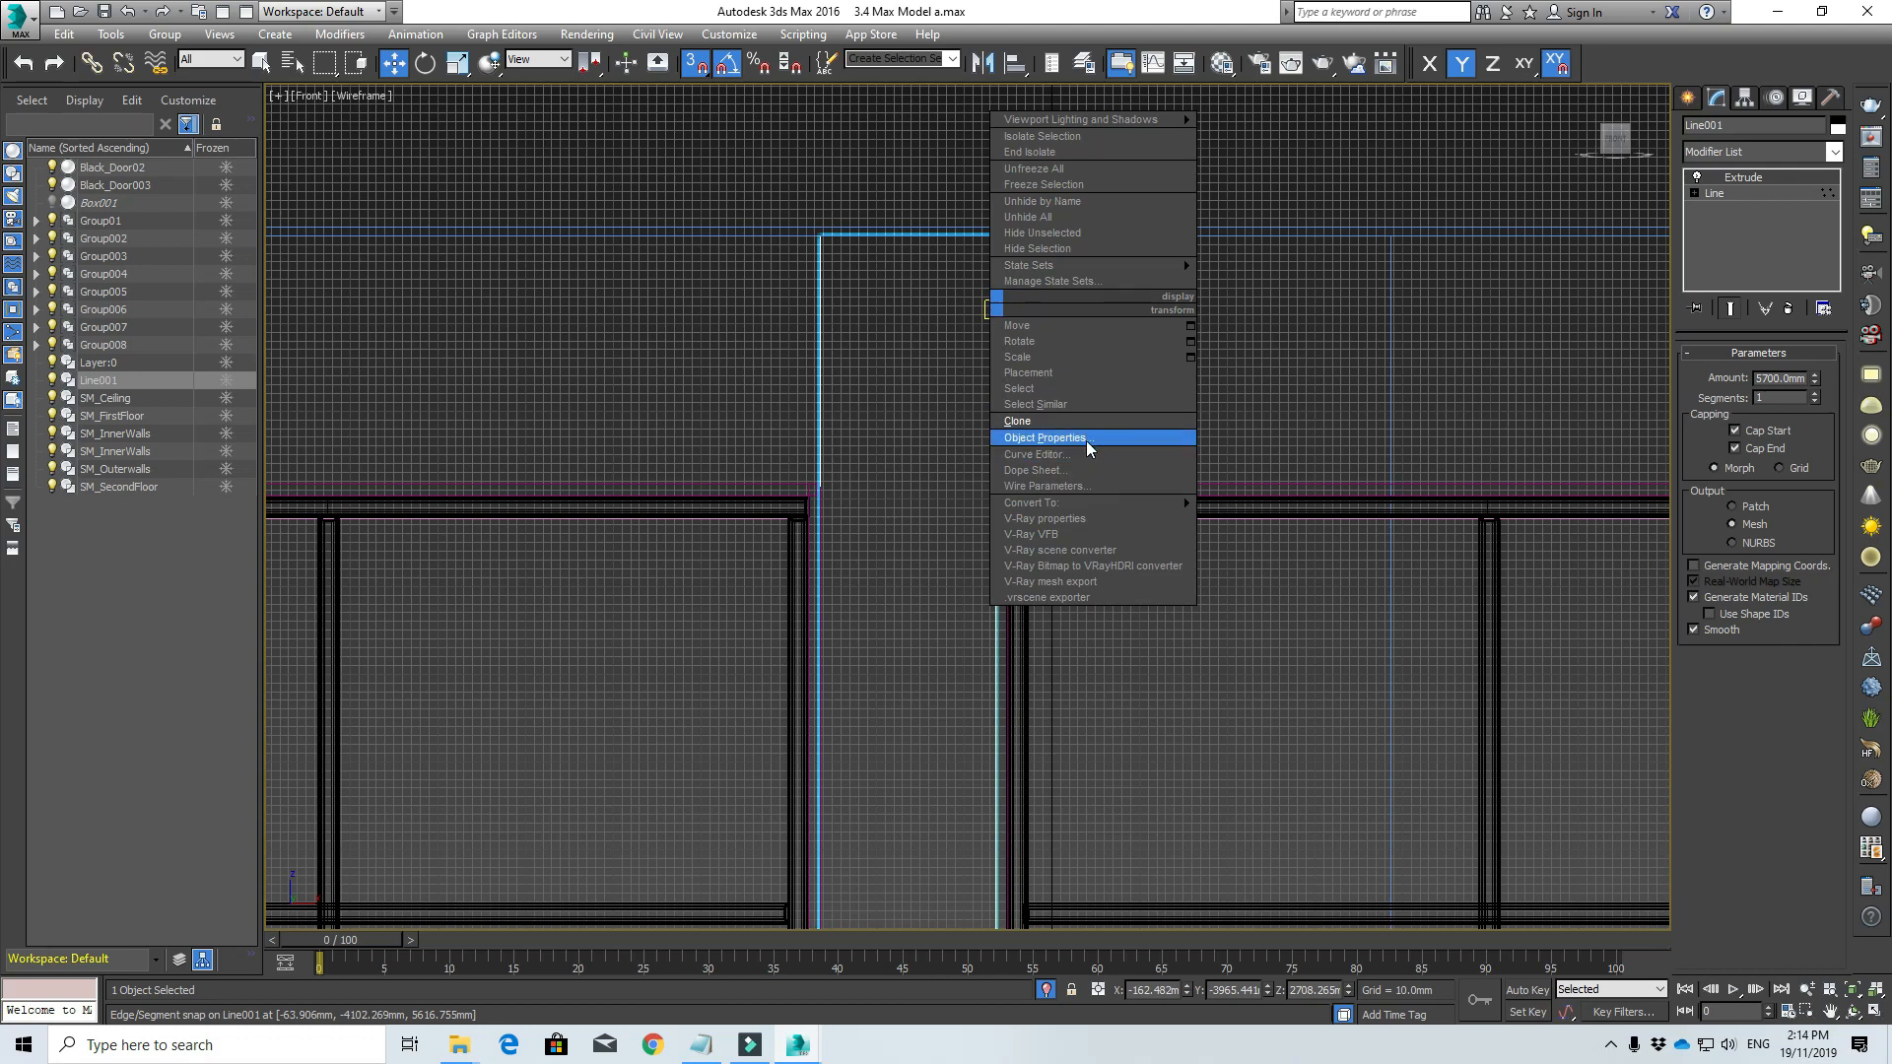
{"action": "mouse_move", "coordinate": [1078, 502]}
{"action": "left_click", "coordinate": [1315, 517]}
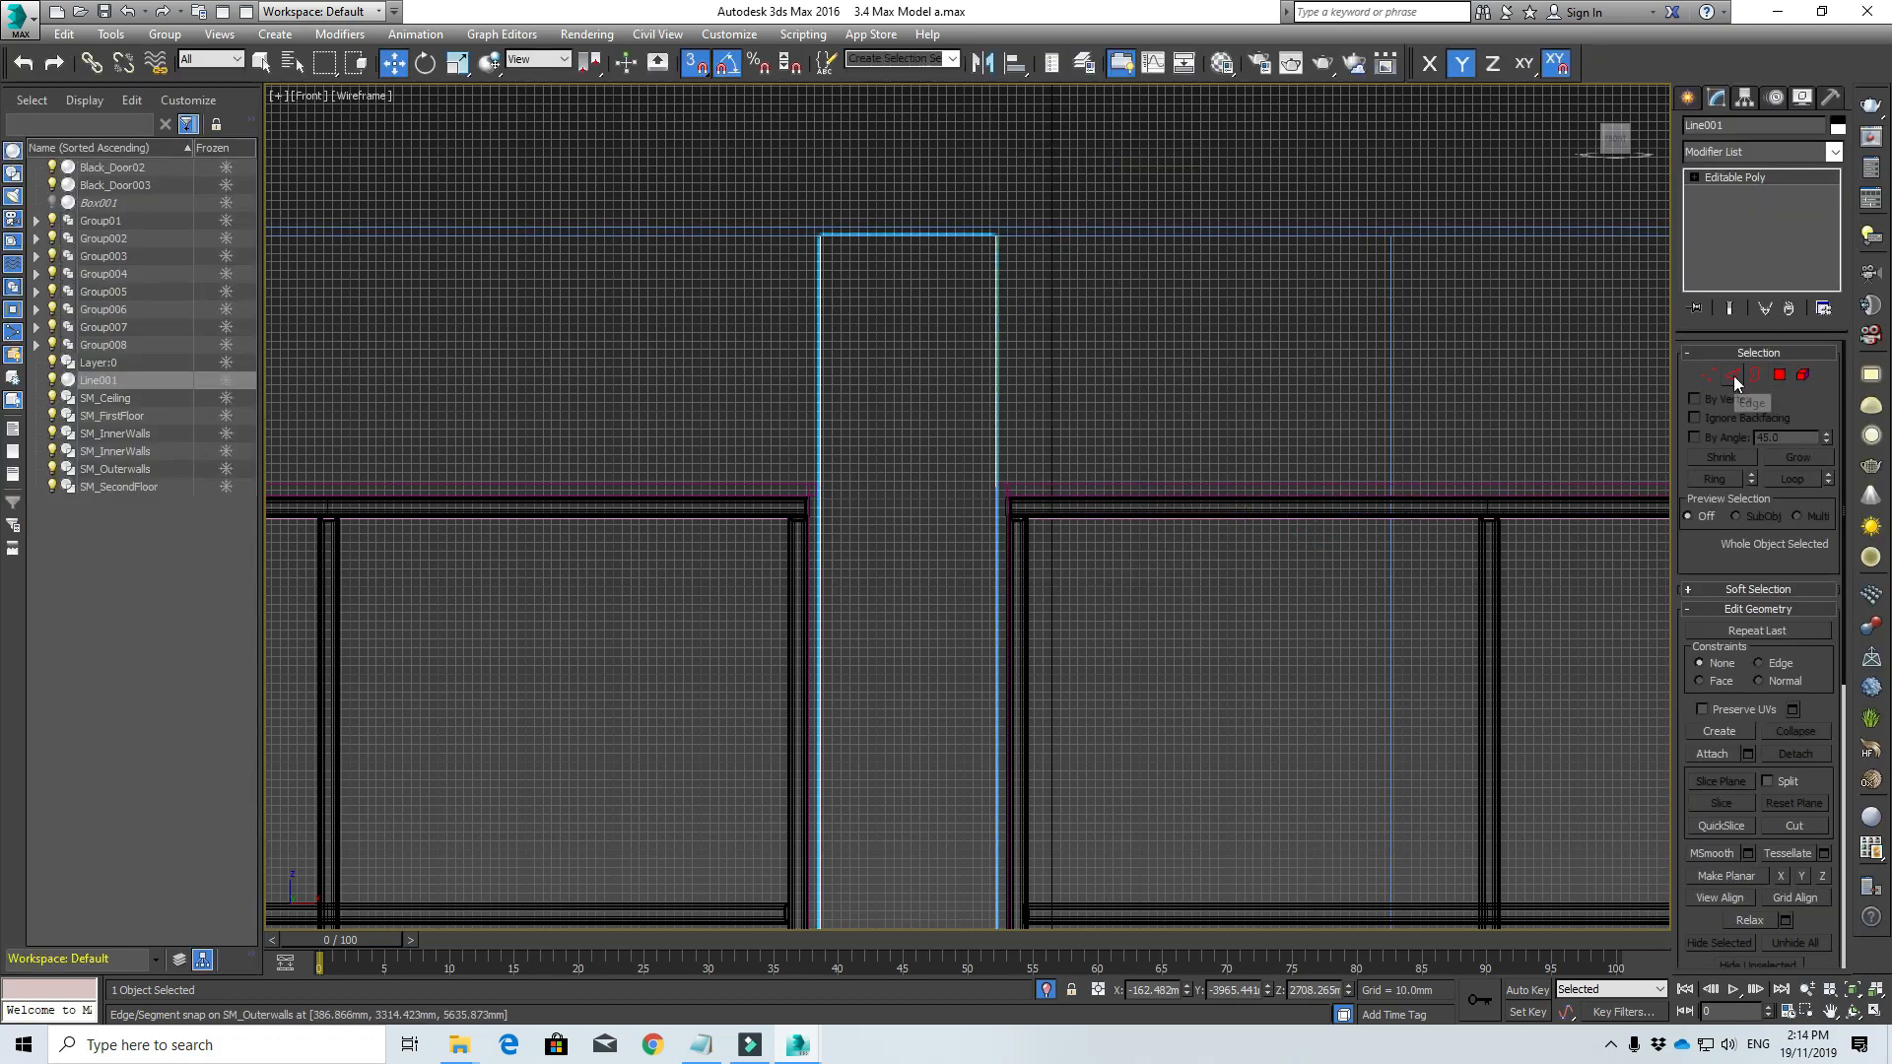
Step: Connect the two vertical edges on the filler wall's left side with a new horizontal edge
{"action": "left_click", "coordinate": [1733, 376]}
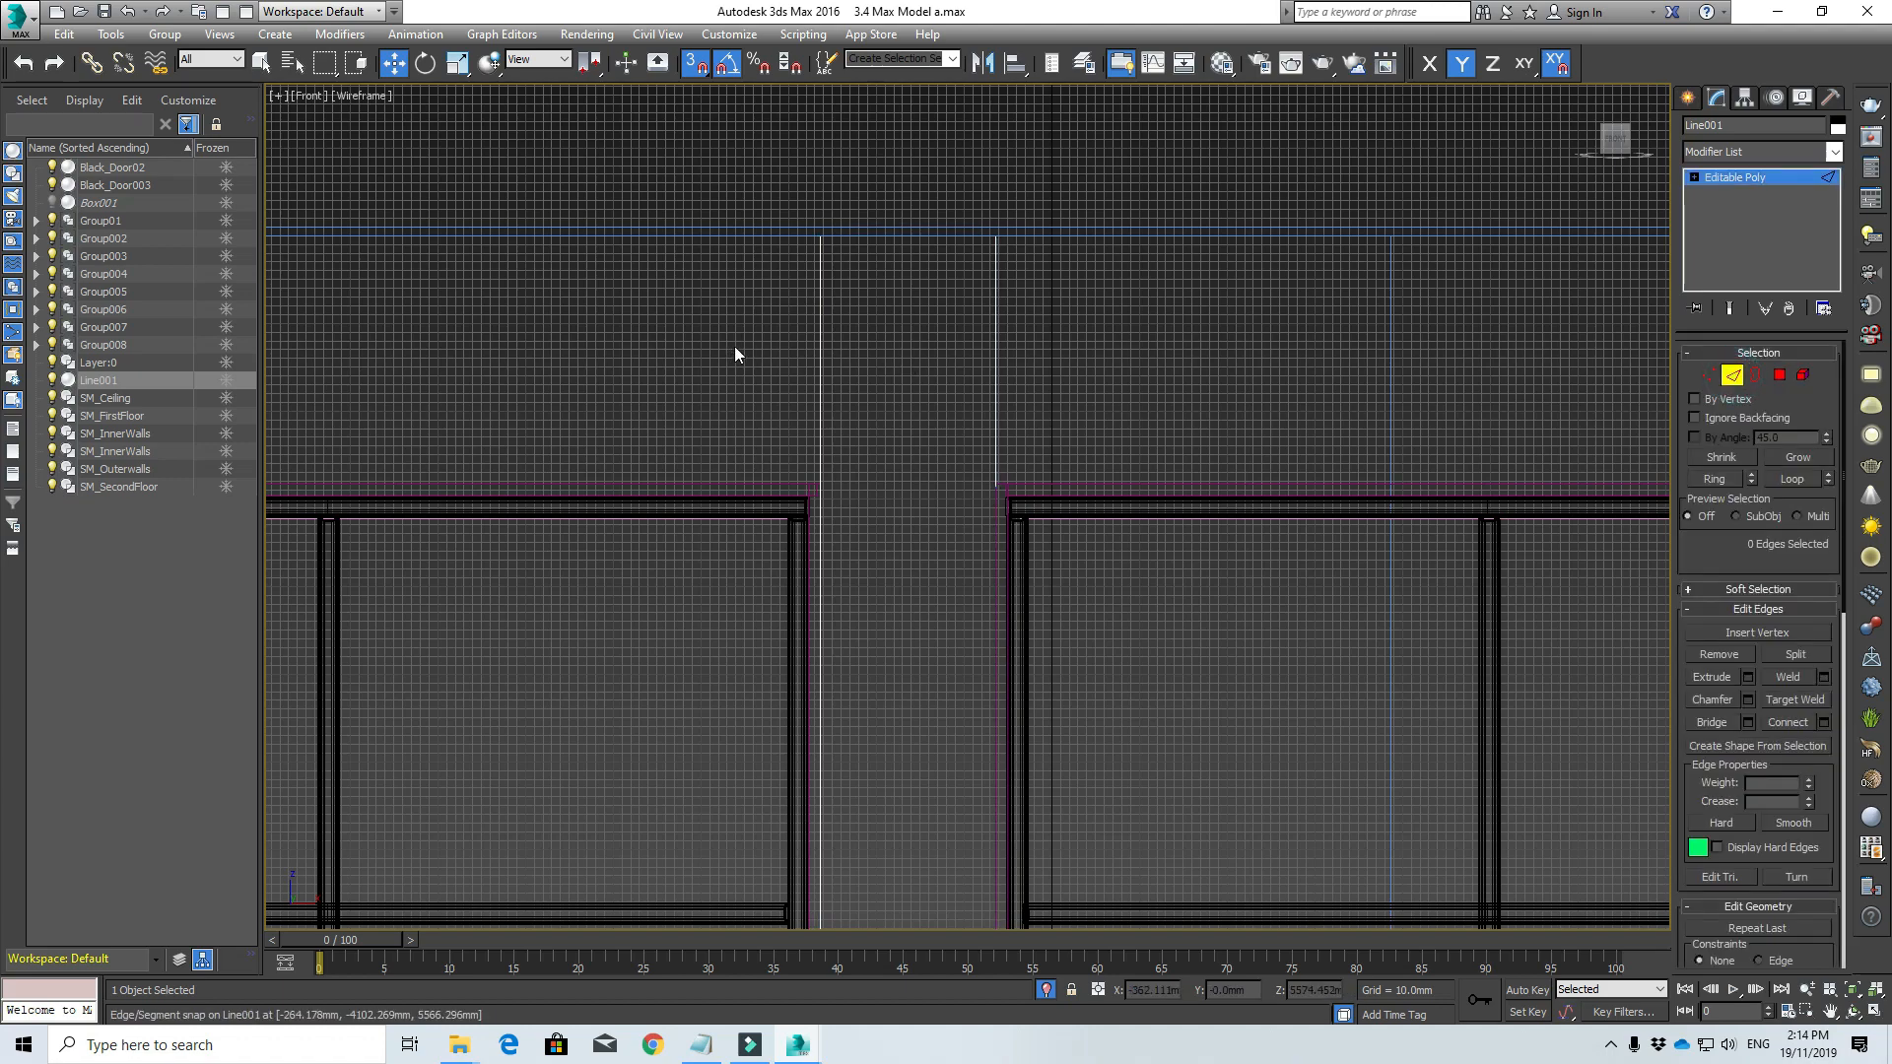
{"action": "middle_click_drag", "start_coordinate": [735, 346], "coordinate": [819, 368], "text": "alt"}
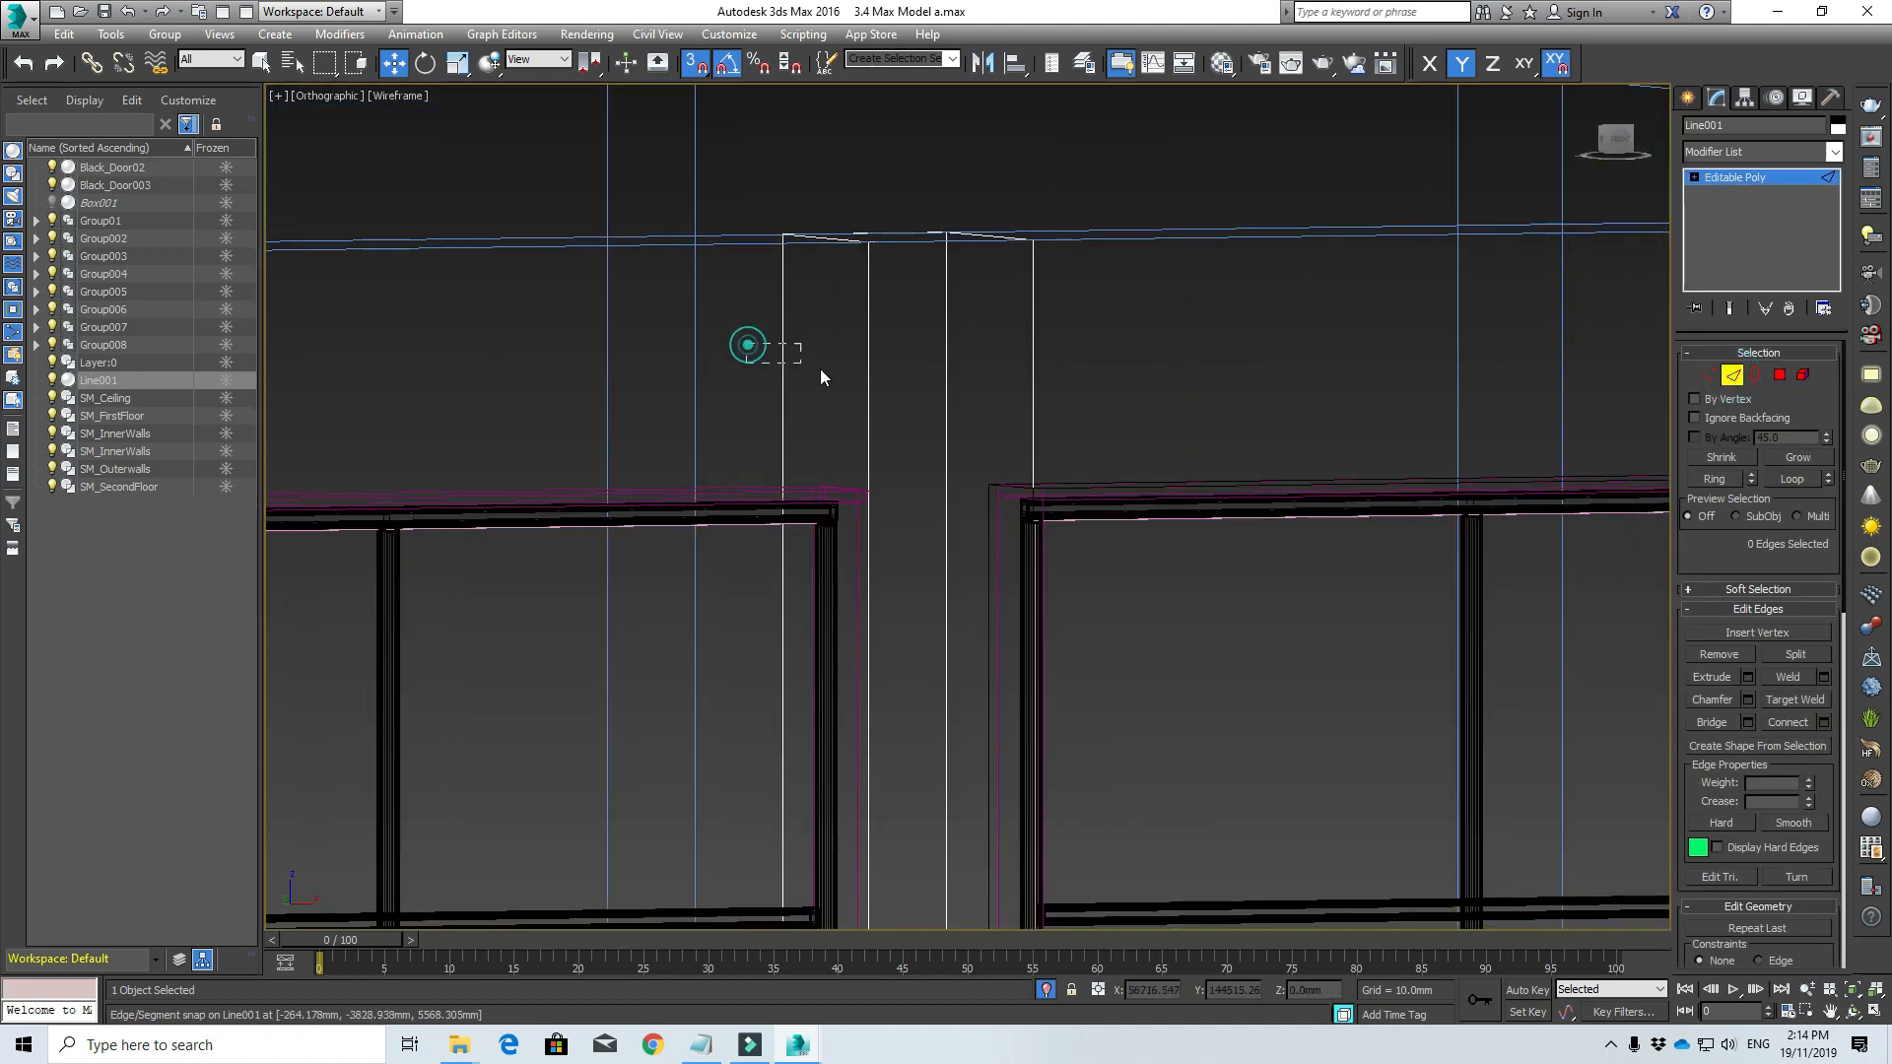
{"action": "left_click_drag", "start_coordinate": [745, 347], "coordinate": [896, 392]}
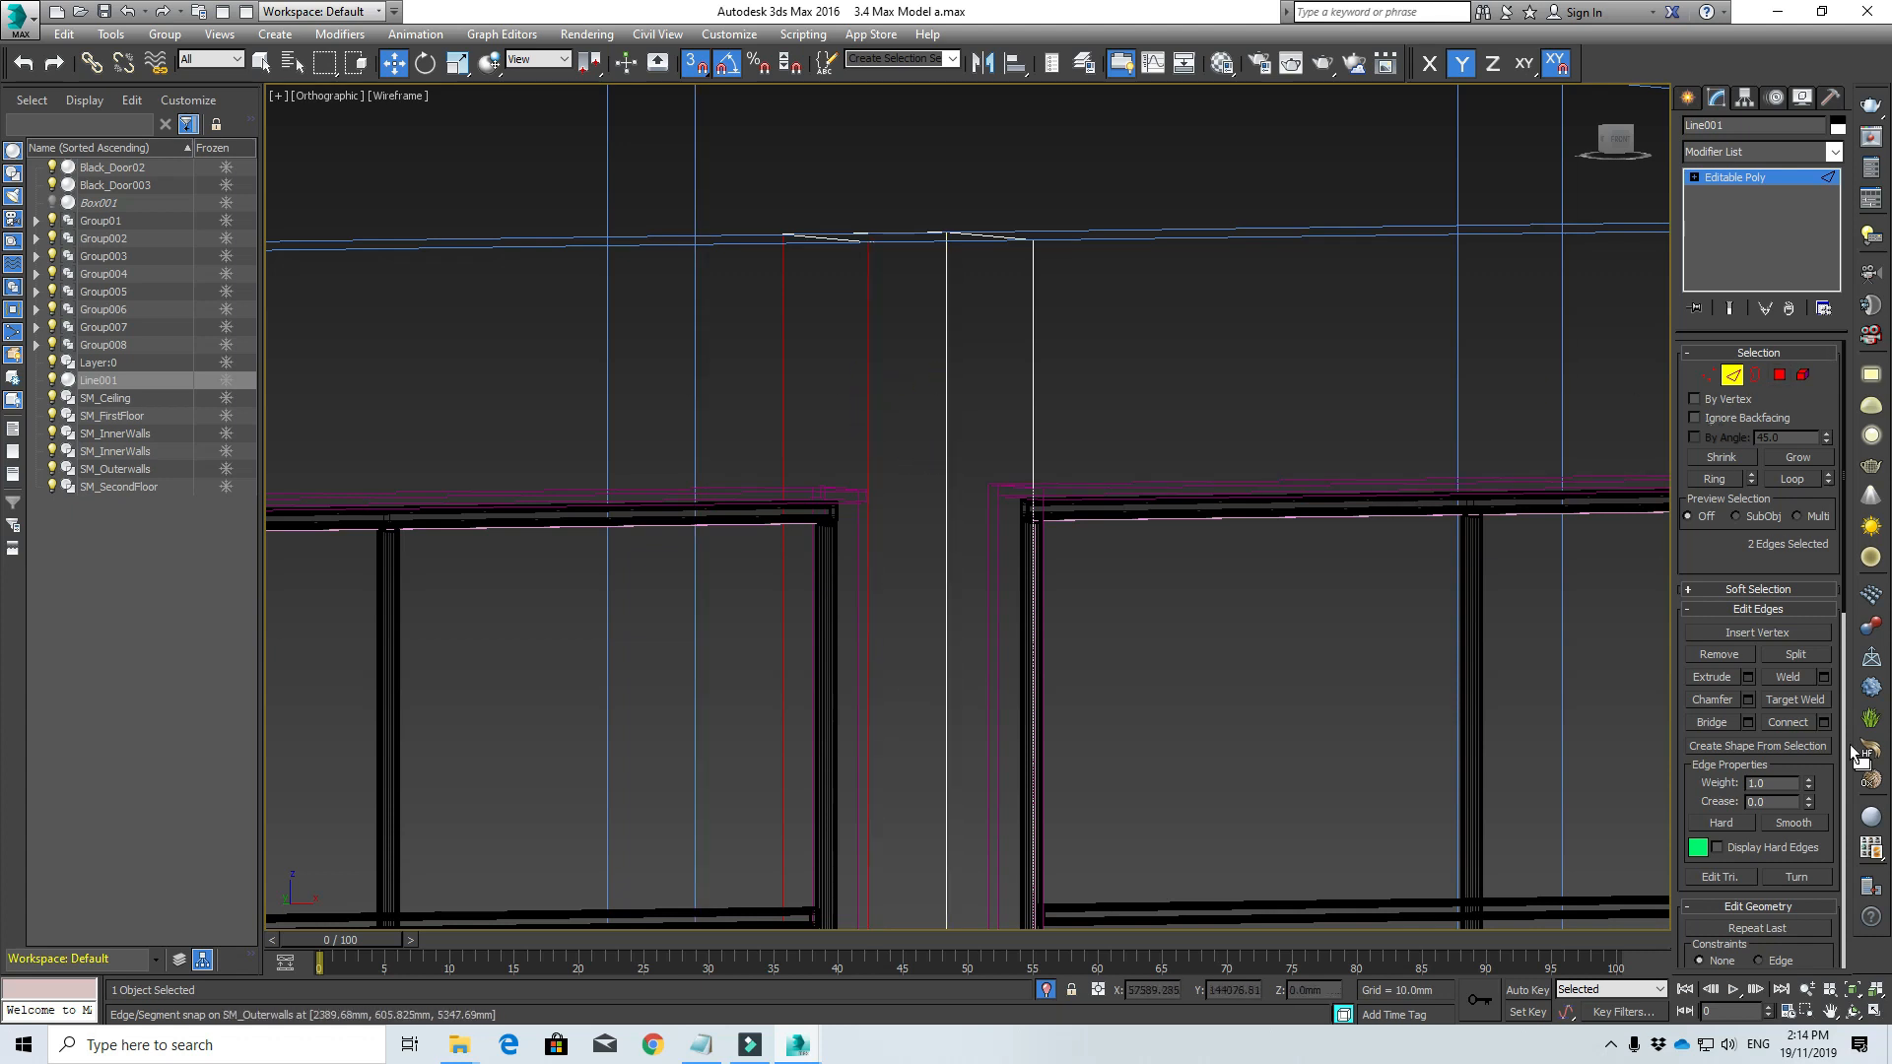
{"action": "left_click", "coordinate": [1774, 719]}
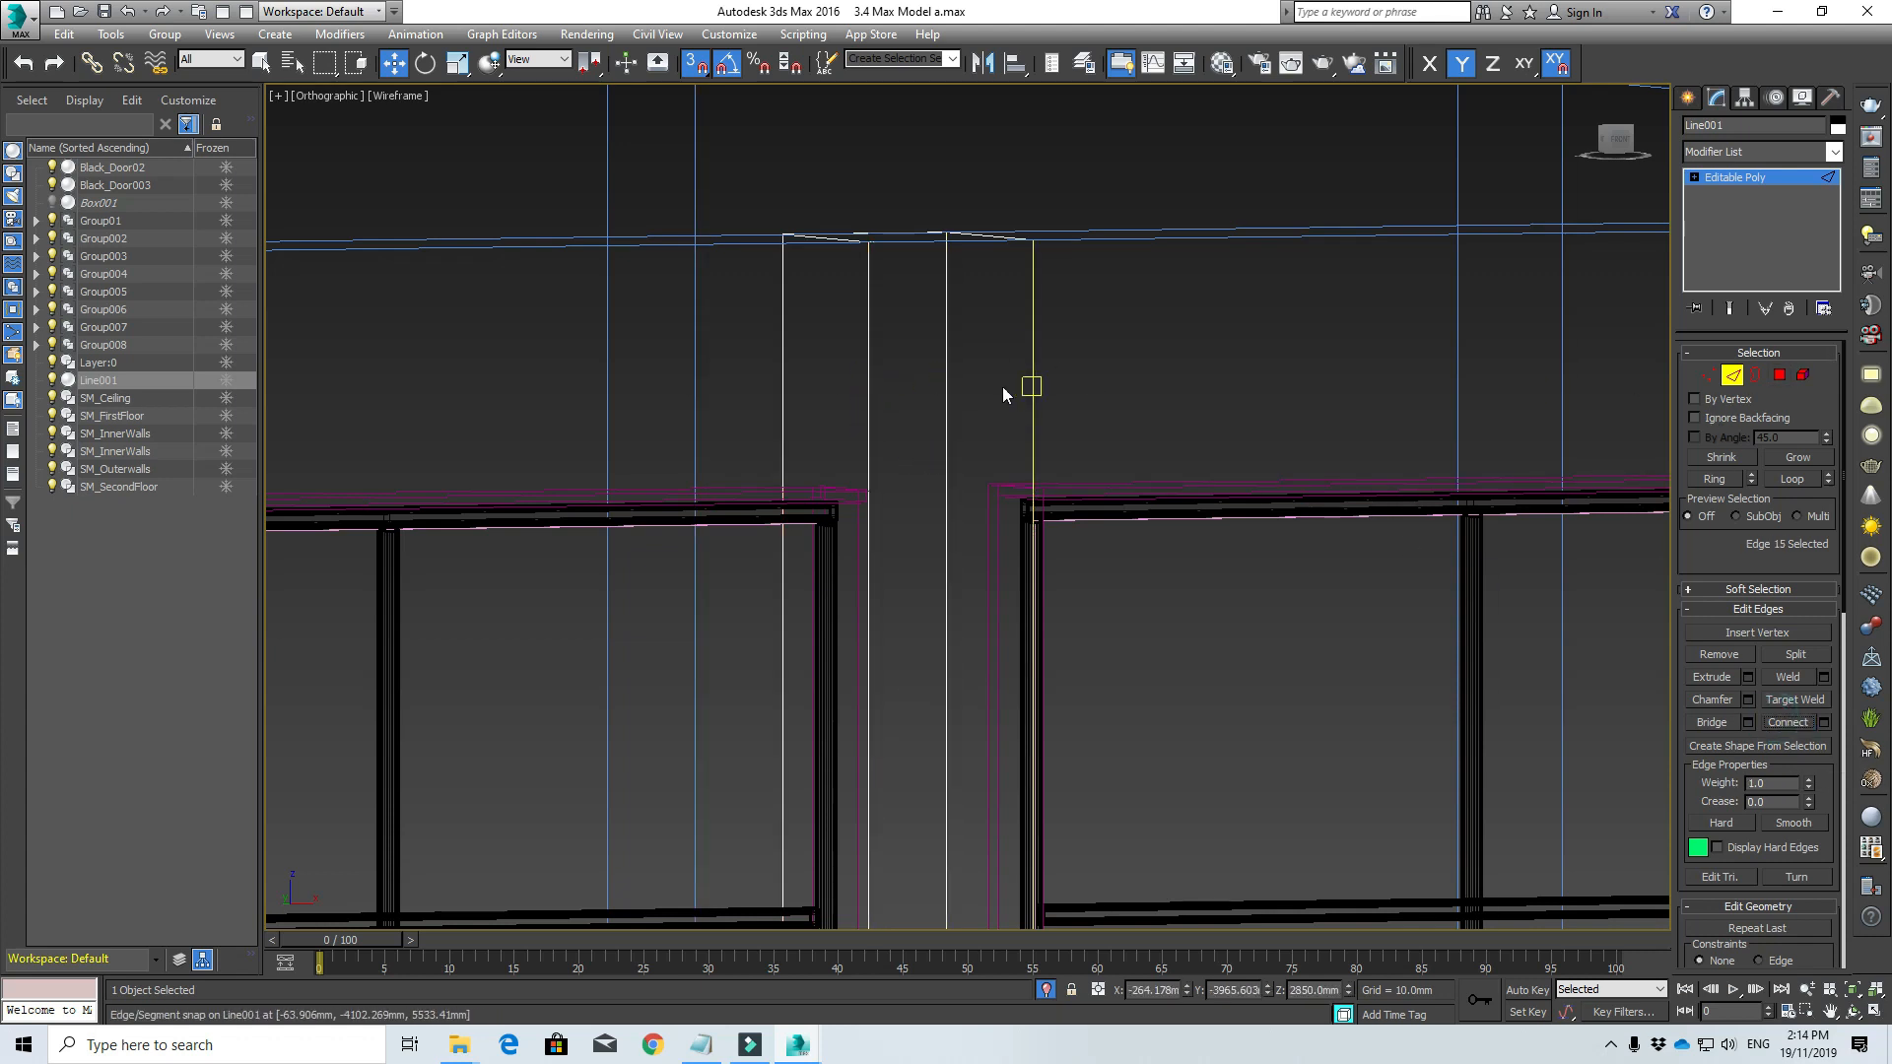
Step: Move the new edge on the filler wall's left side up along Z and snap it to the upper window frame's top
{"action": "scroll", "coordinate": [914, 542], "scroll_direction": "down", "scroll_amount": 2}
{"action": "scroll", "coordinate": [910, 583], "scroll_direction": "down", "scroll_amount": 3}
{"action": "middle_click_drag", "start_coordinate": [890, 688], "coordinate": [890, 483]}
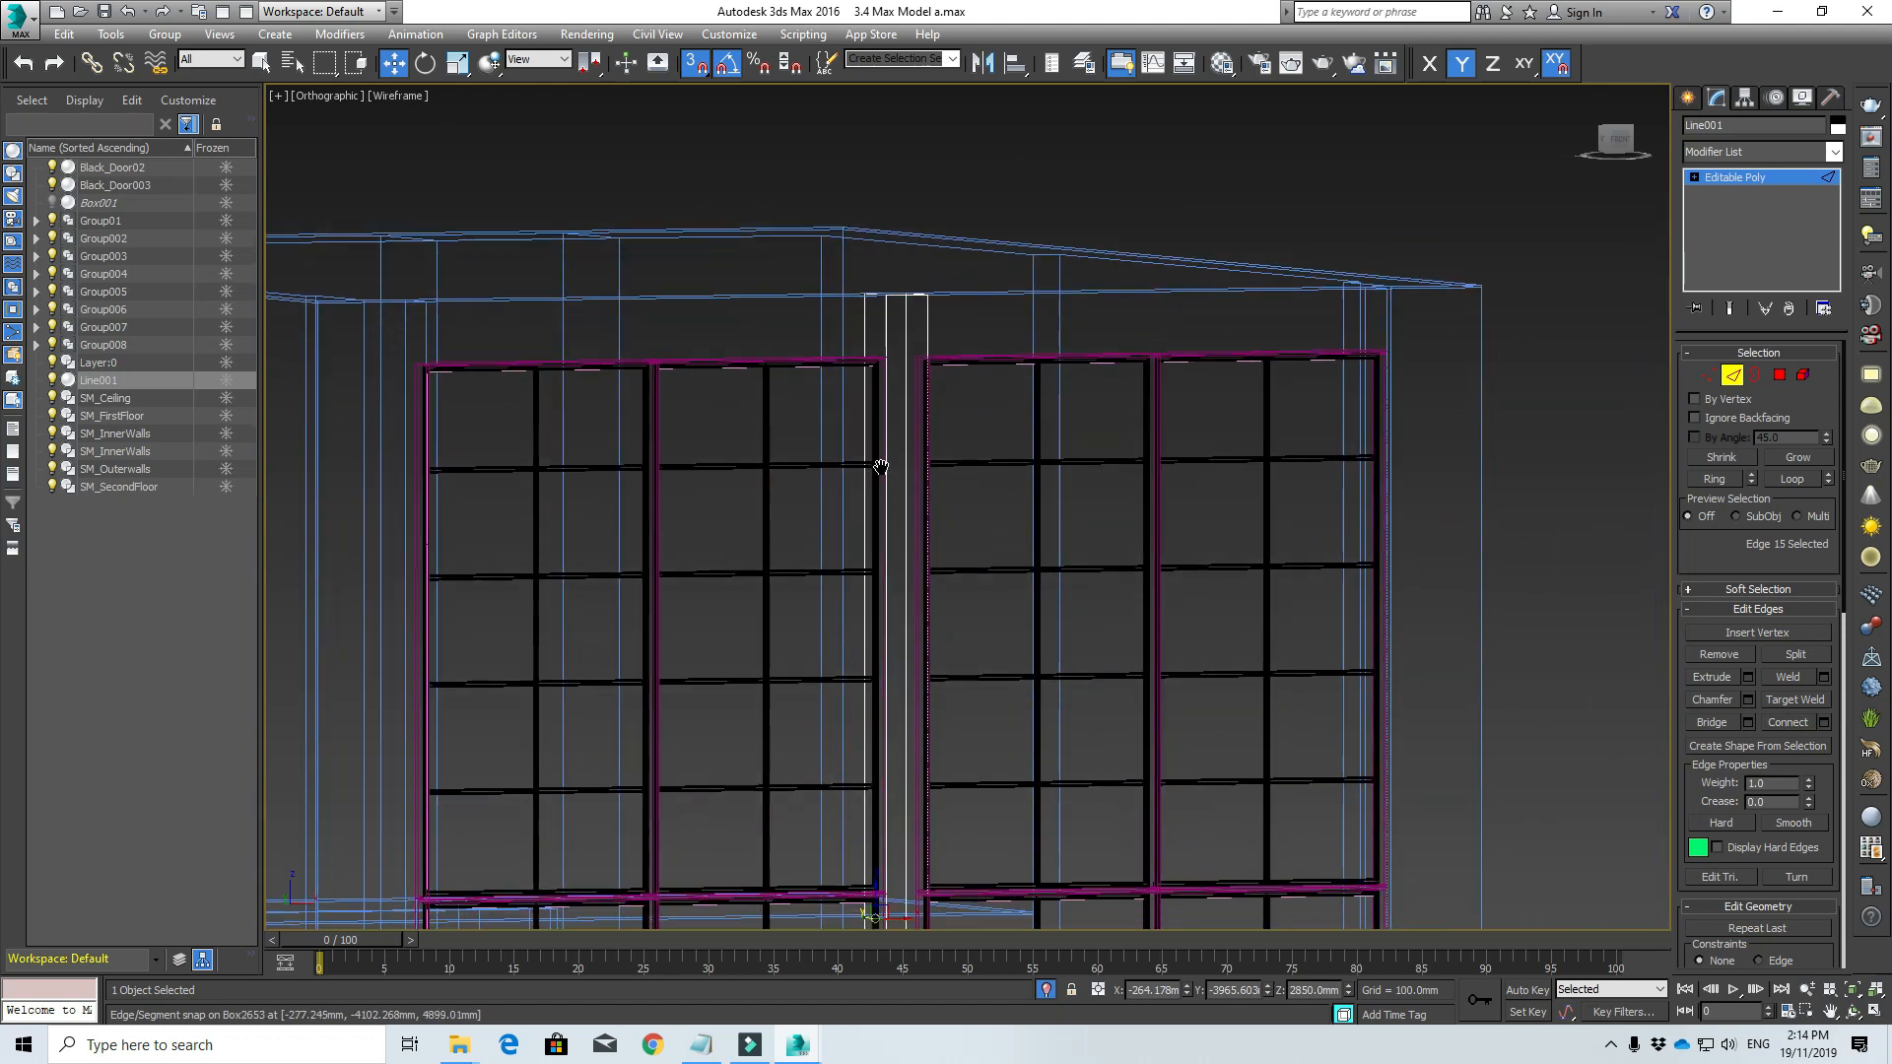
{"action": "scroll", "coordinate": [890, 727], "scroll_direction": "down", "scroll_amount": 1}
{"action": "middle_click_drag", "start_coordinate": [890, 726], "coordinate": [883, 664]}
{"action": "scroll", "coordinate": [878, 718], "scroll_direction": "up", "scroll_amount": 5}
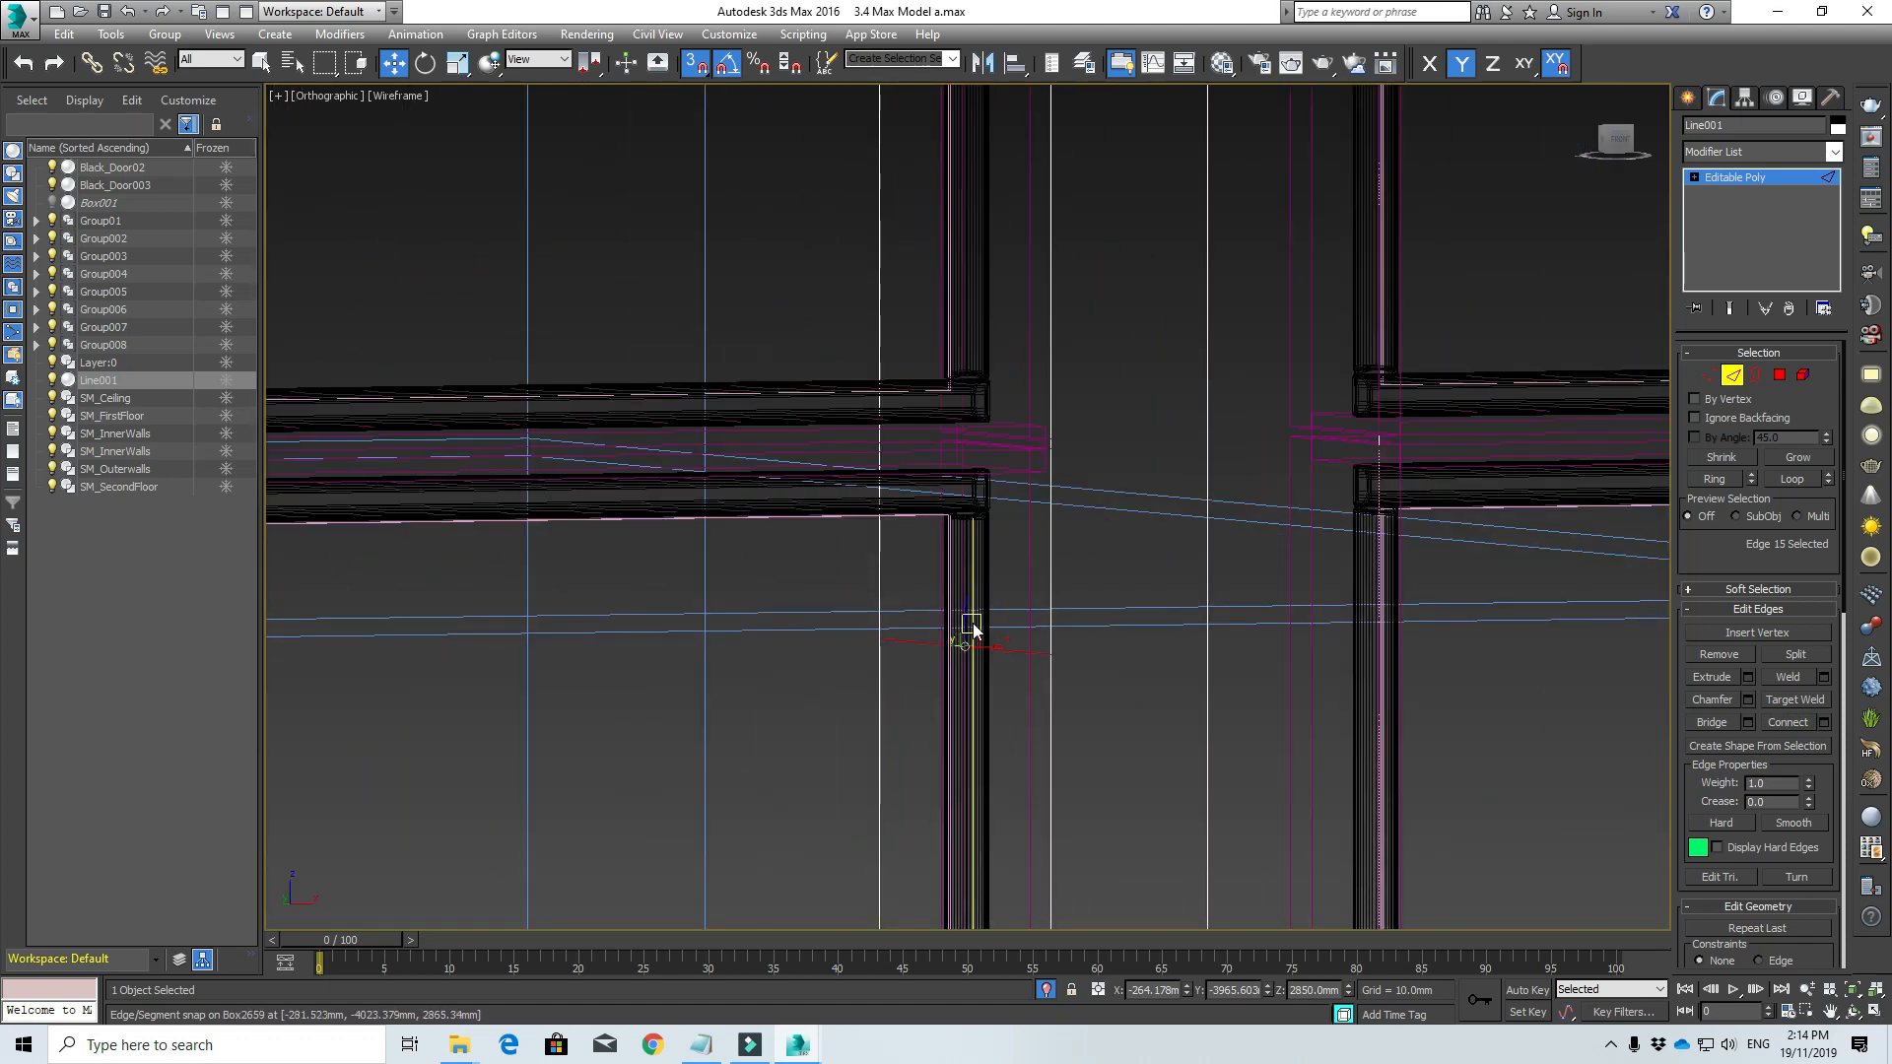
{"action": "left_click_drag", "start_coordinate": [962, 616], "coordinate": [971, 114]}
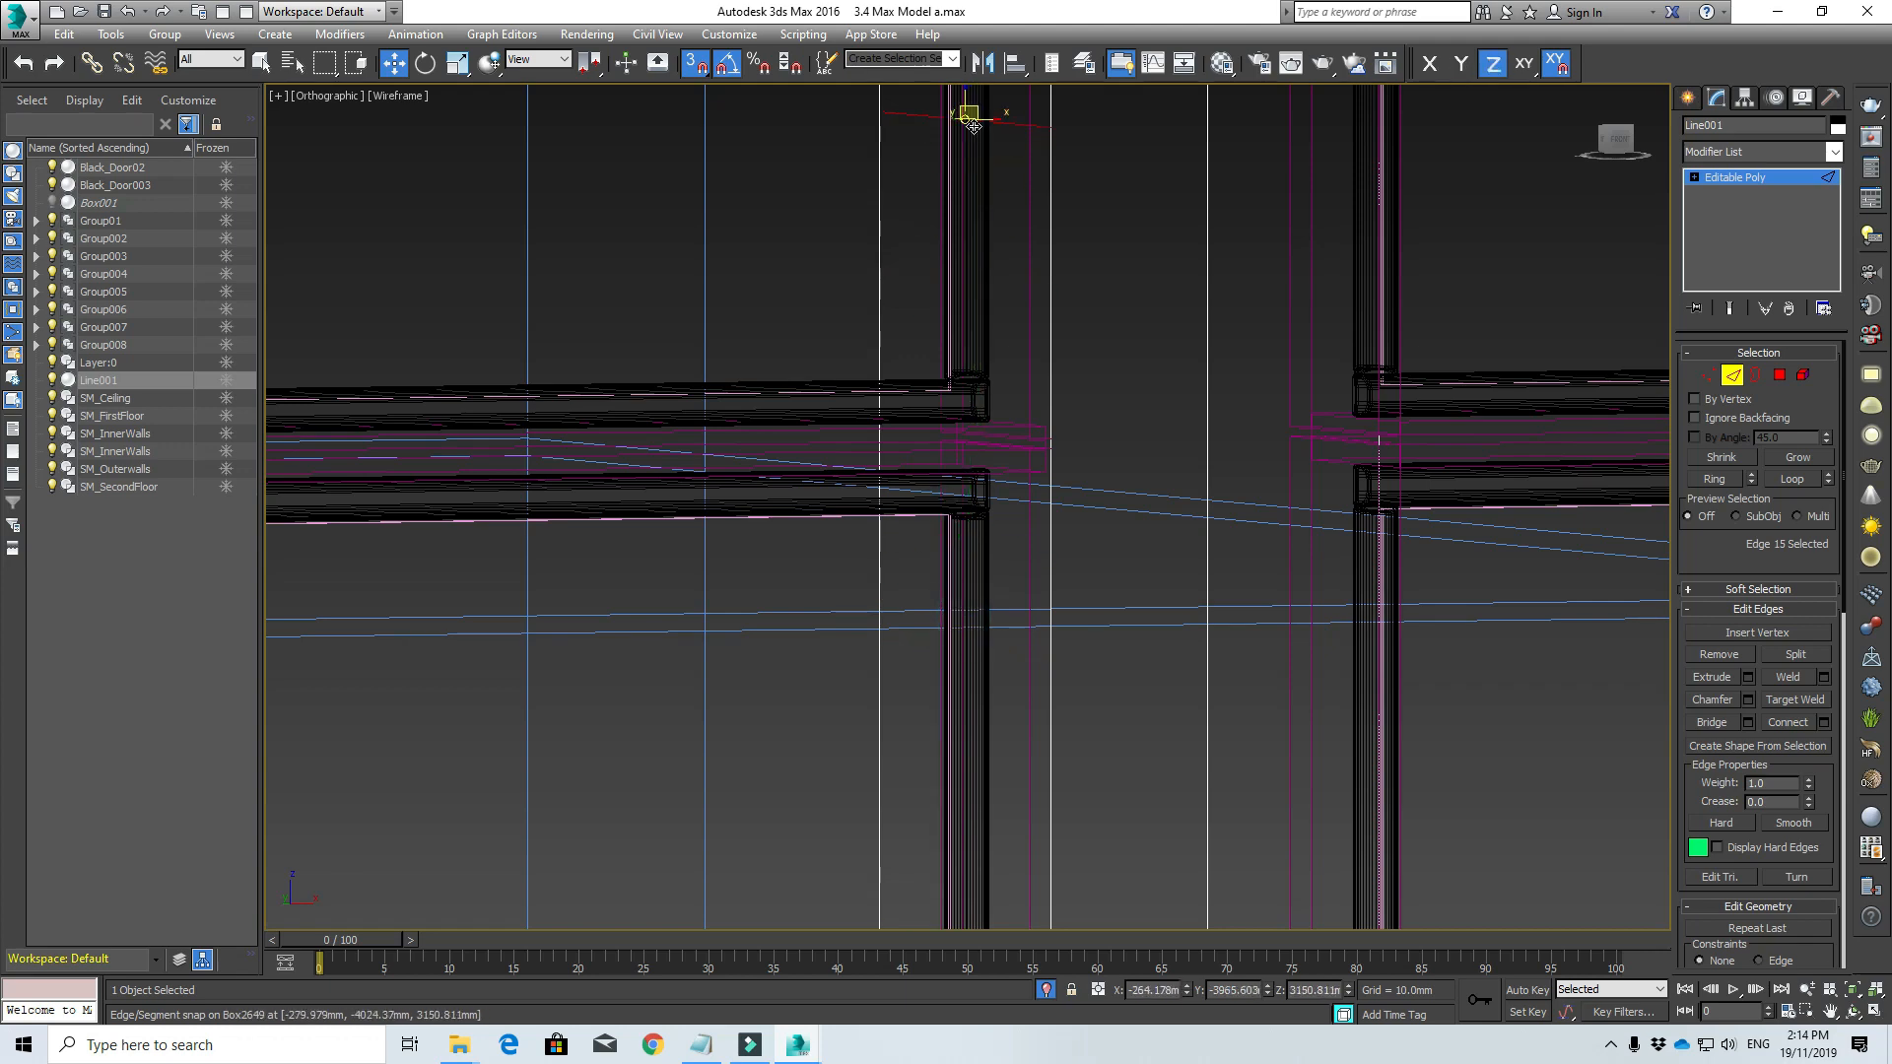
{"action": "scroll", "coordinate": [950, 211], "scroll_direction": "down", "scroll_amount": 2}
{"action": "middle_click_drag", "start_coordinate": [950, 211], "coordinate": [882, 678]}
{"action": "scroll", "coordinate": [882, 678], "scroll_direction": "down", "scroll_amount": 6}
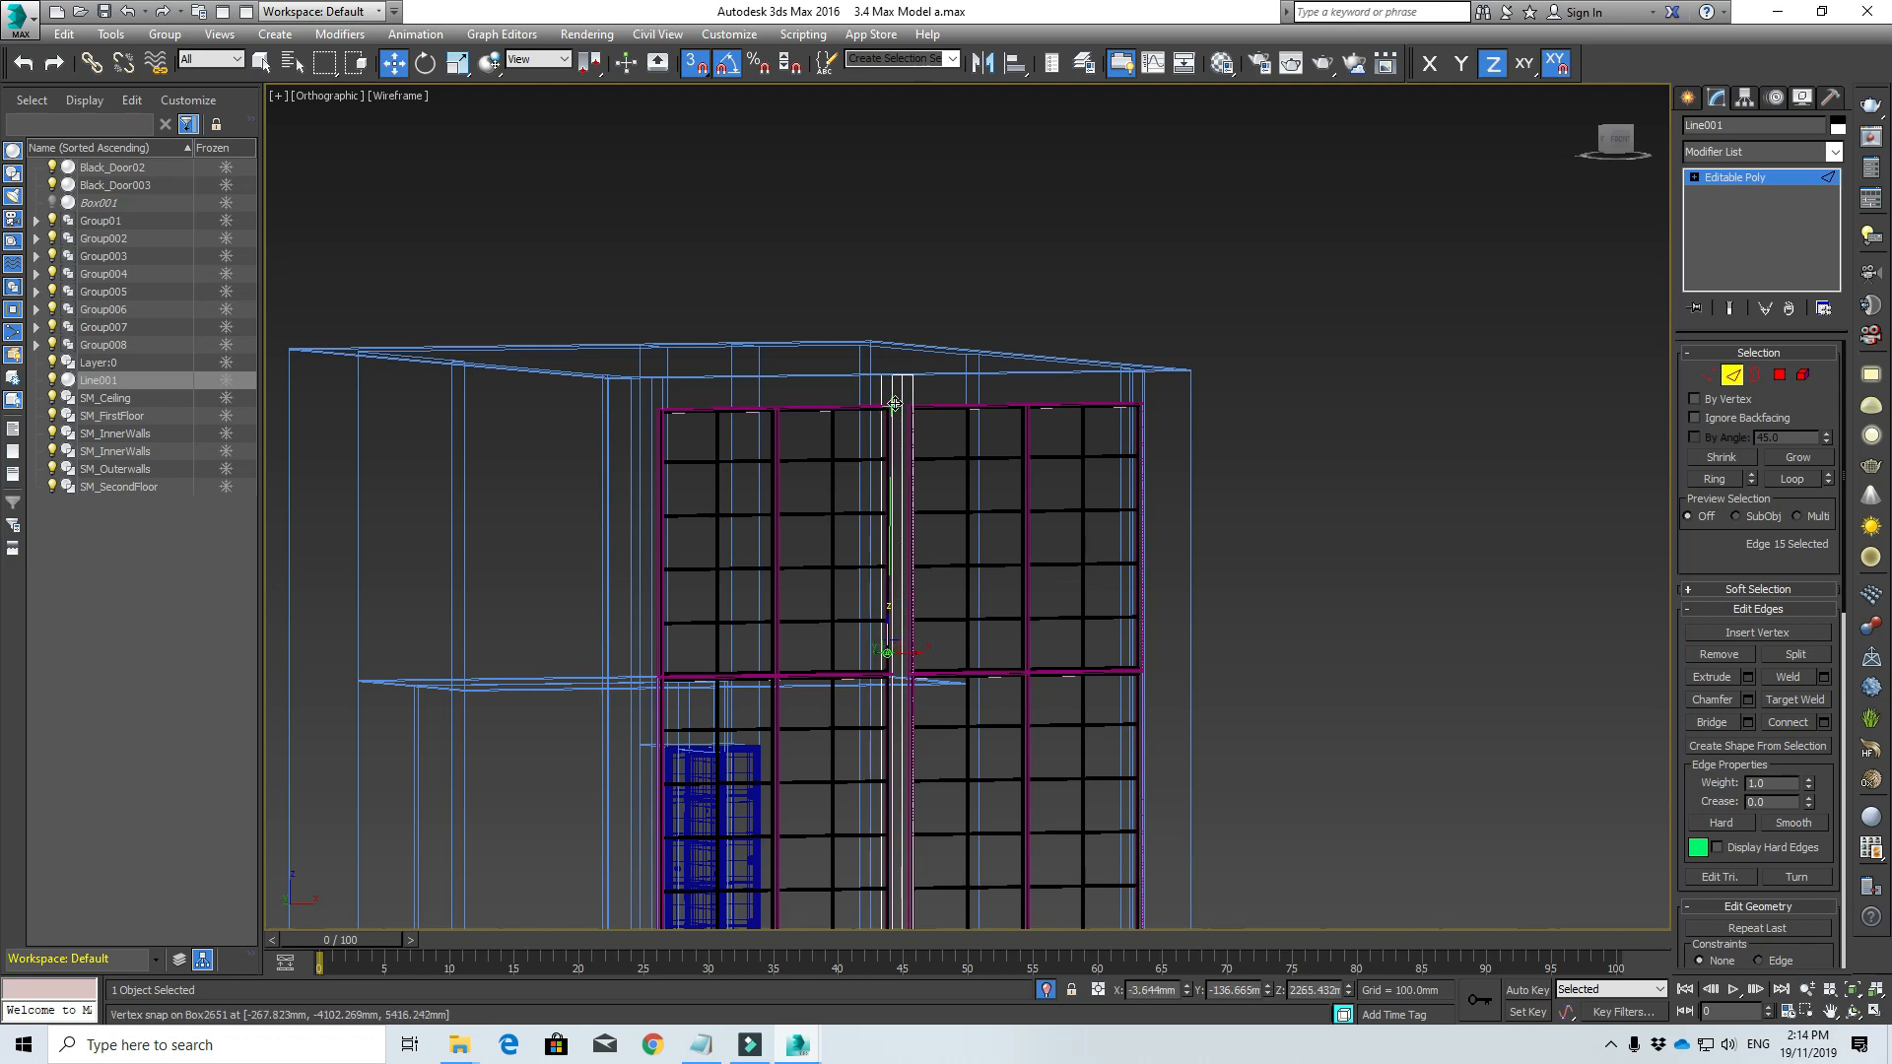
{"action": "left_click_drag", "start_coordinate": [887, 622], "coordinate": [884, 406]}
{"action": "scroll", "coordinate": [884, 406], "scroll_direction": "up", "scroll_amount": 8}
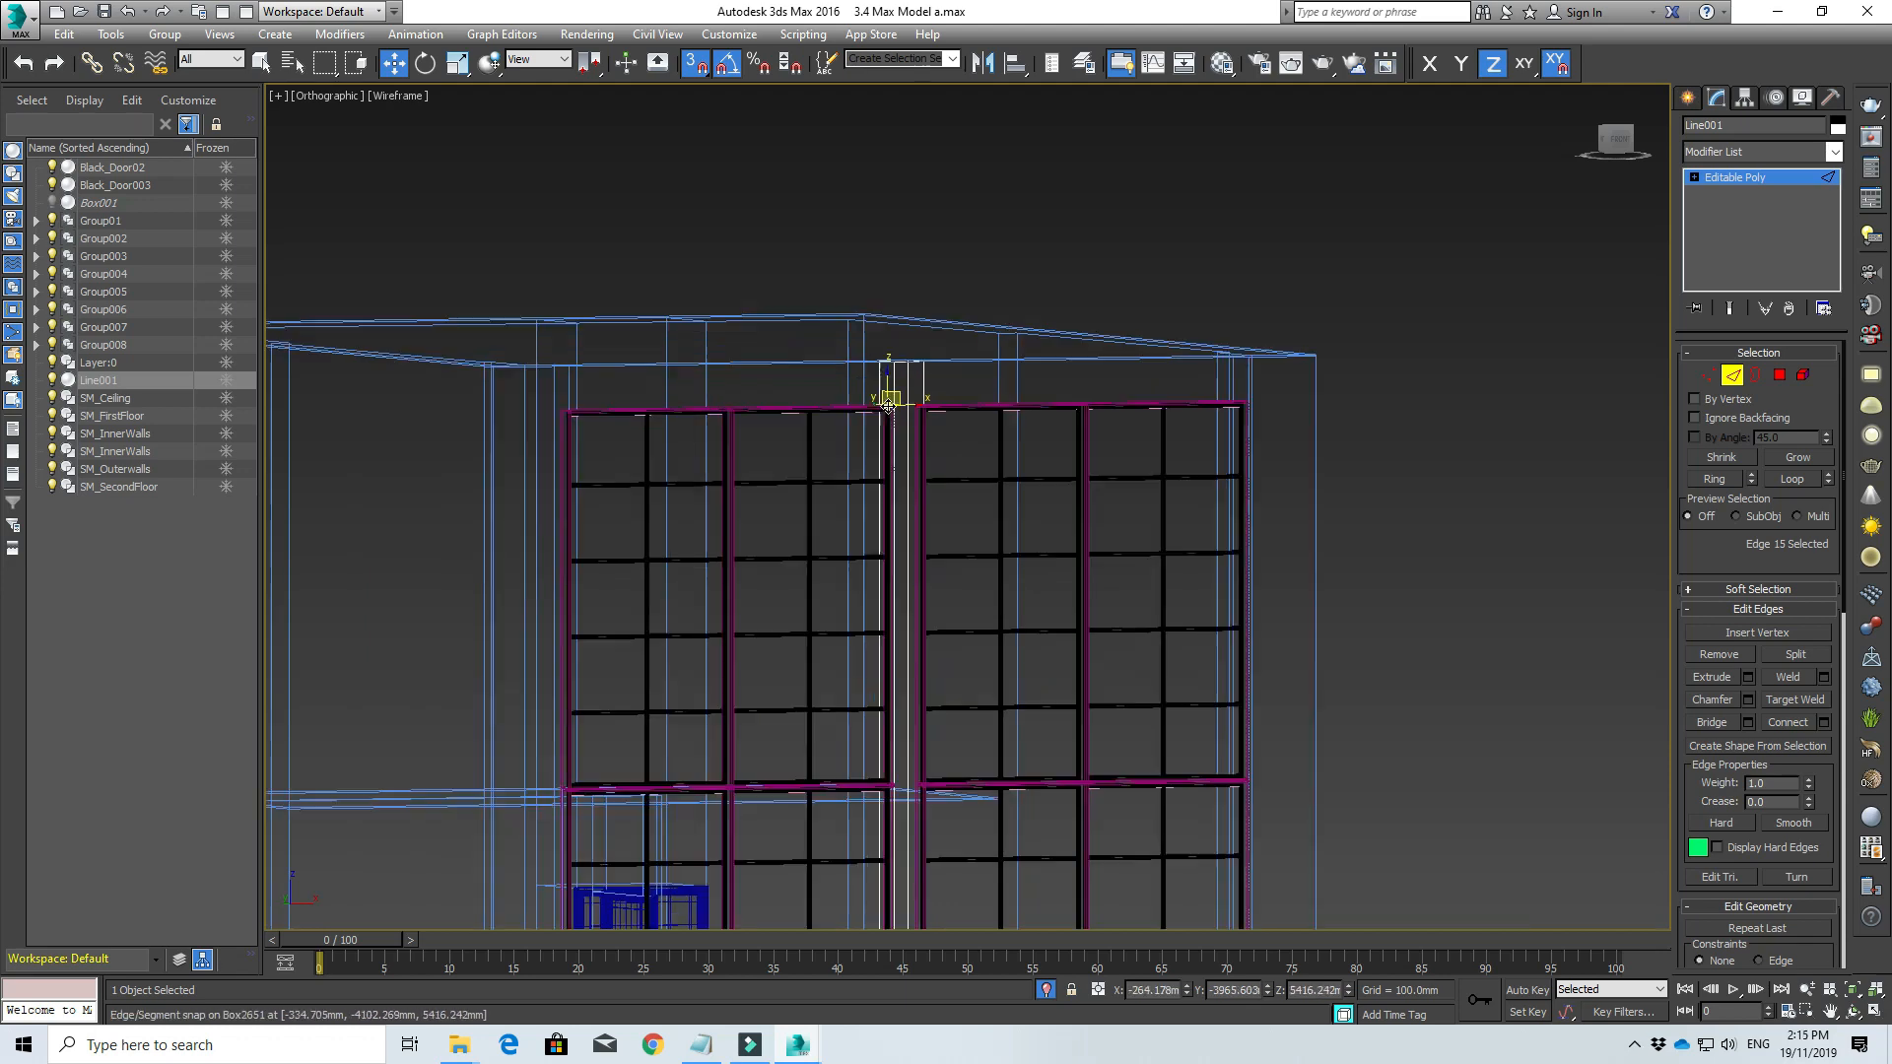
{"action": "scroll", "coordinate": [900, 388], "scroll_direction": "up", "scroll_amount": 3}
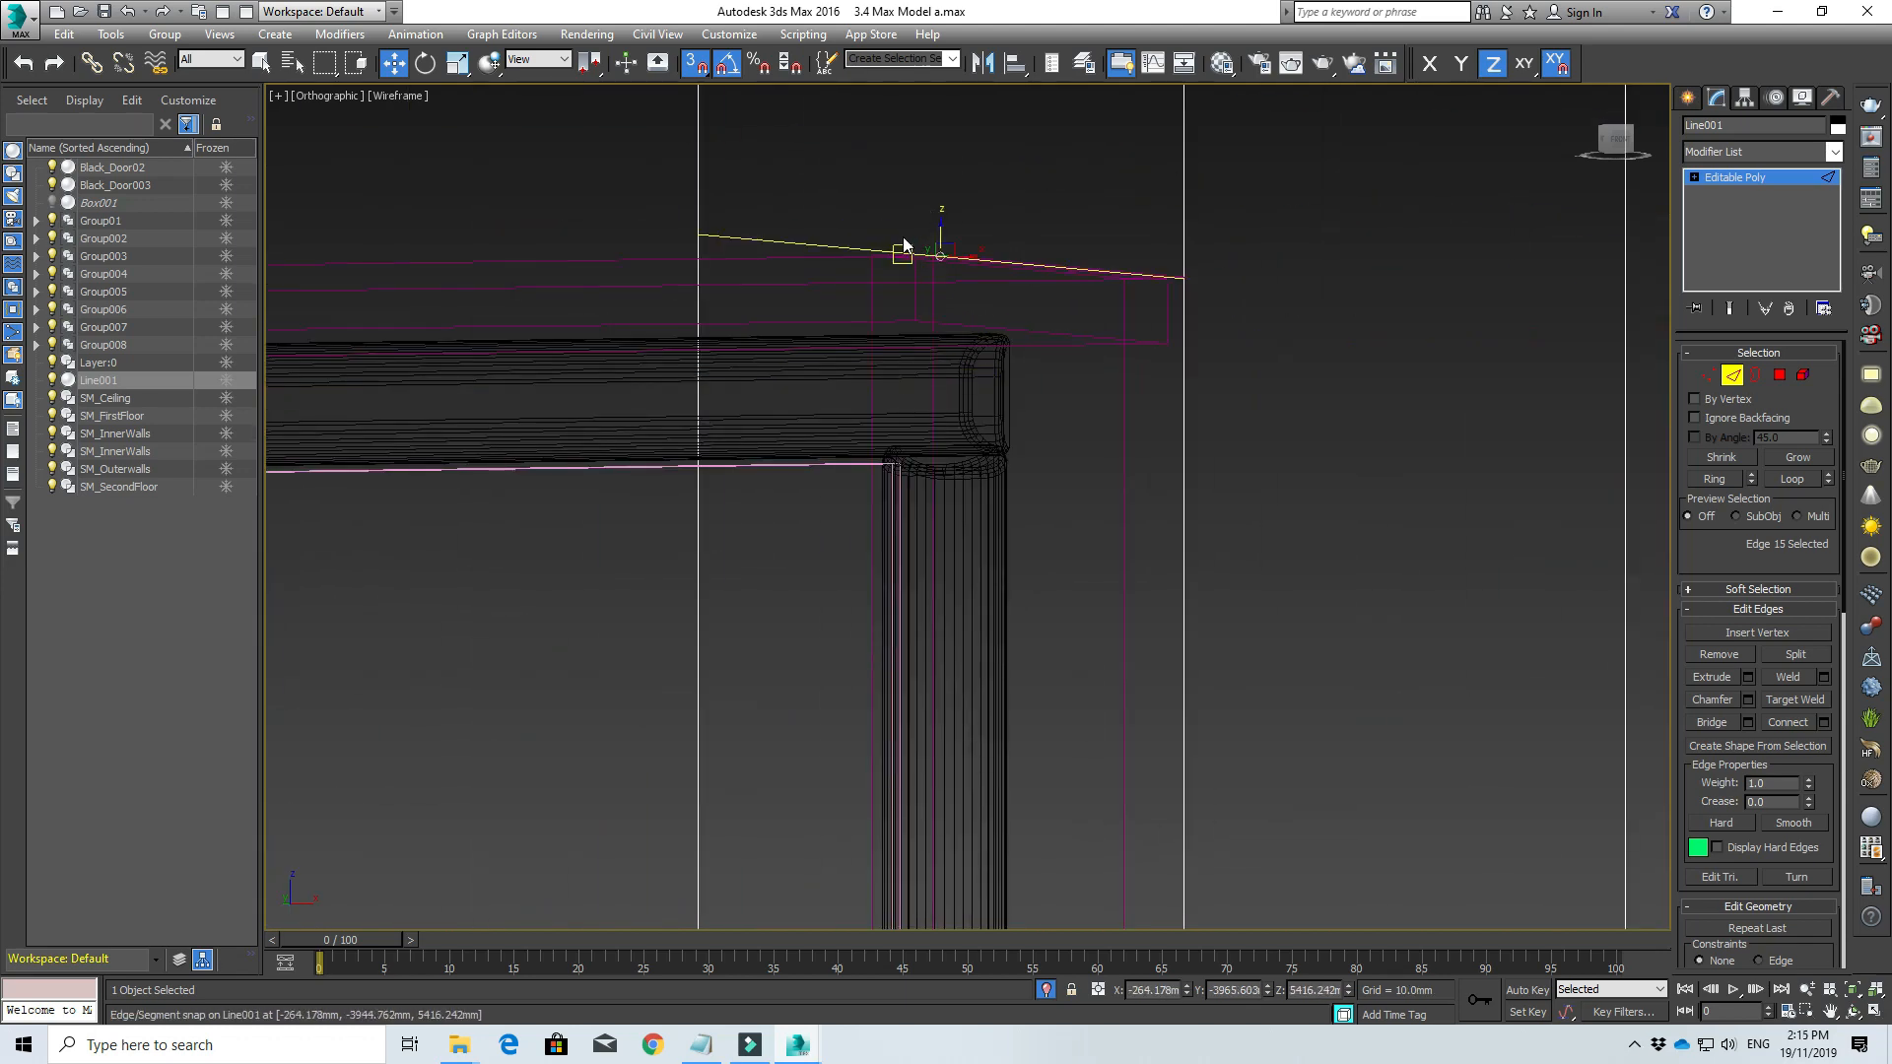
{"action": "scroll", "coordinate": [1190, 433], "scroll_direction": "down", "scroll_amount": 2}
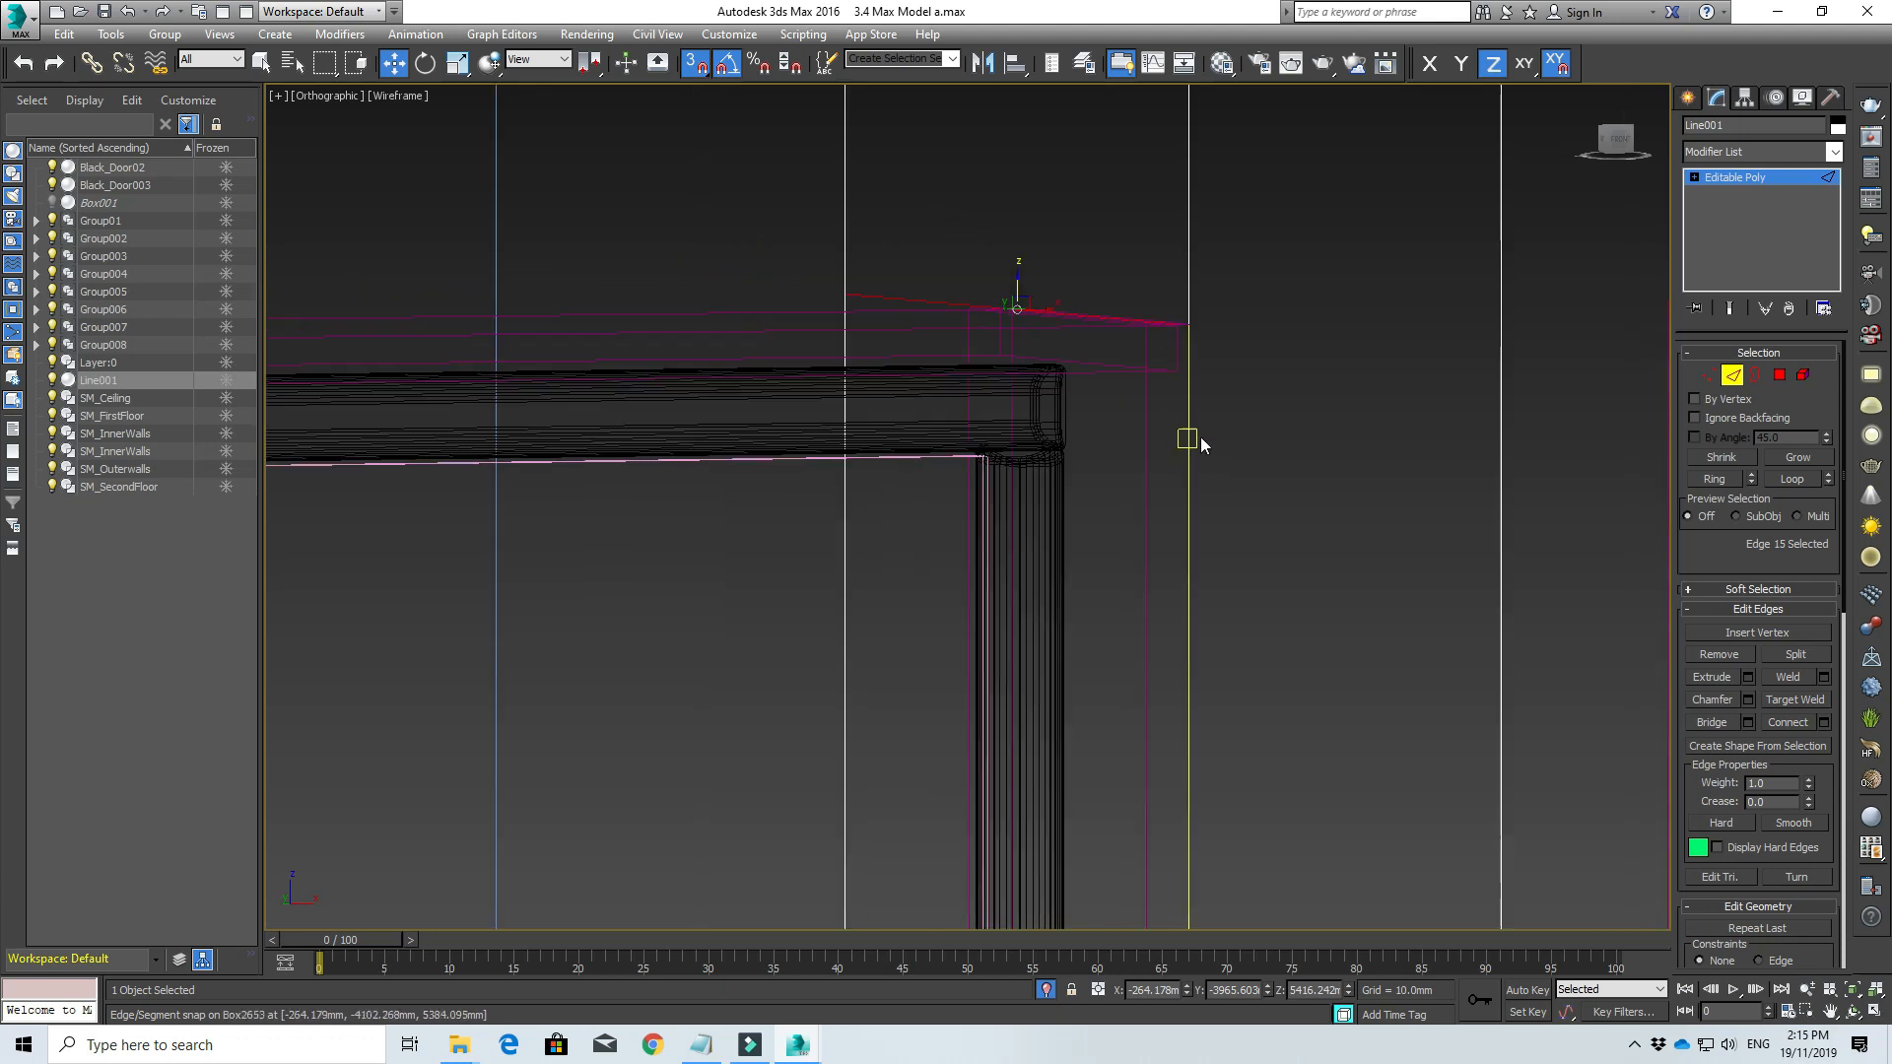
Step: Connect the two vertical edges on the filler wall's right side with a new horizontal edge
{"action": "scroll", "coordinate": [1172, 455], "scroll_direction": "up", "scroll_amount": 1}
{"action": "middle_click_drag", "start_coordinate": [1155, 455], "coordinate": [794, 571]}
{"action": "scroll", "coordinate": [717, 550], "scroll_direction": "down", "scroll_amount": 2}
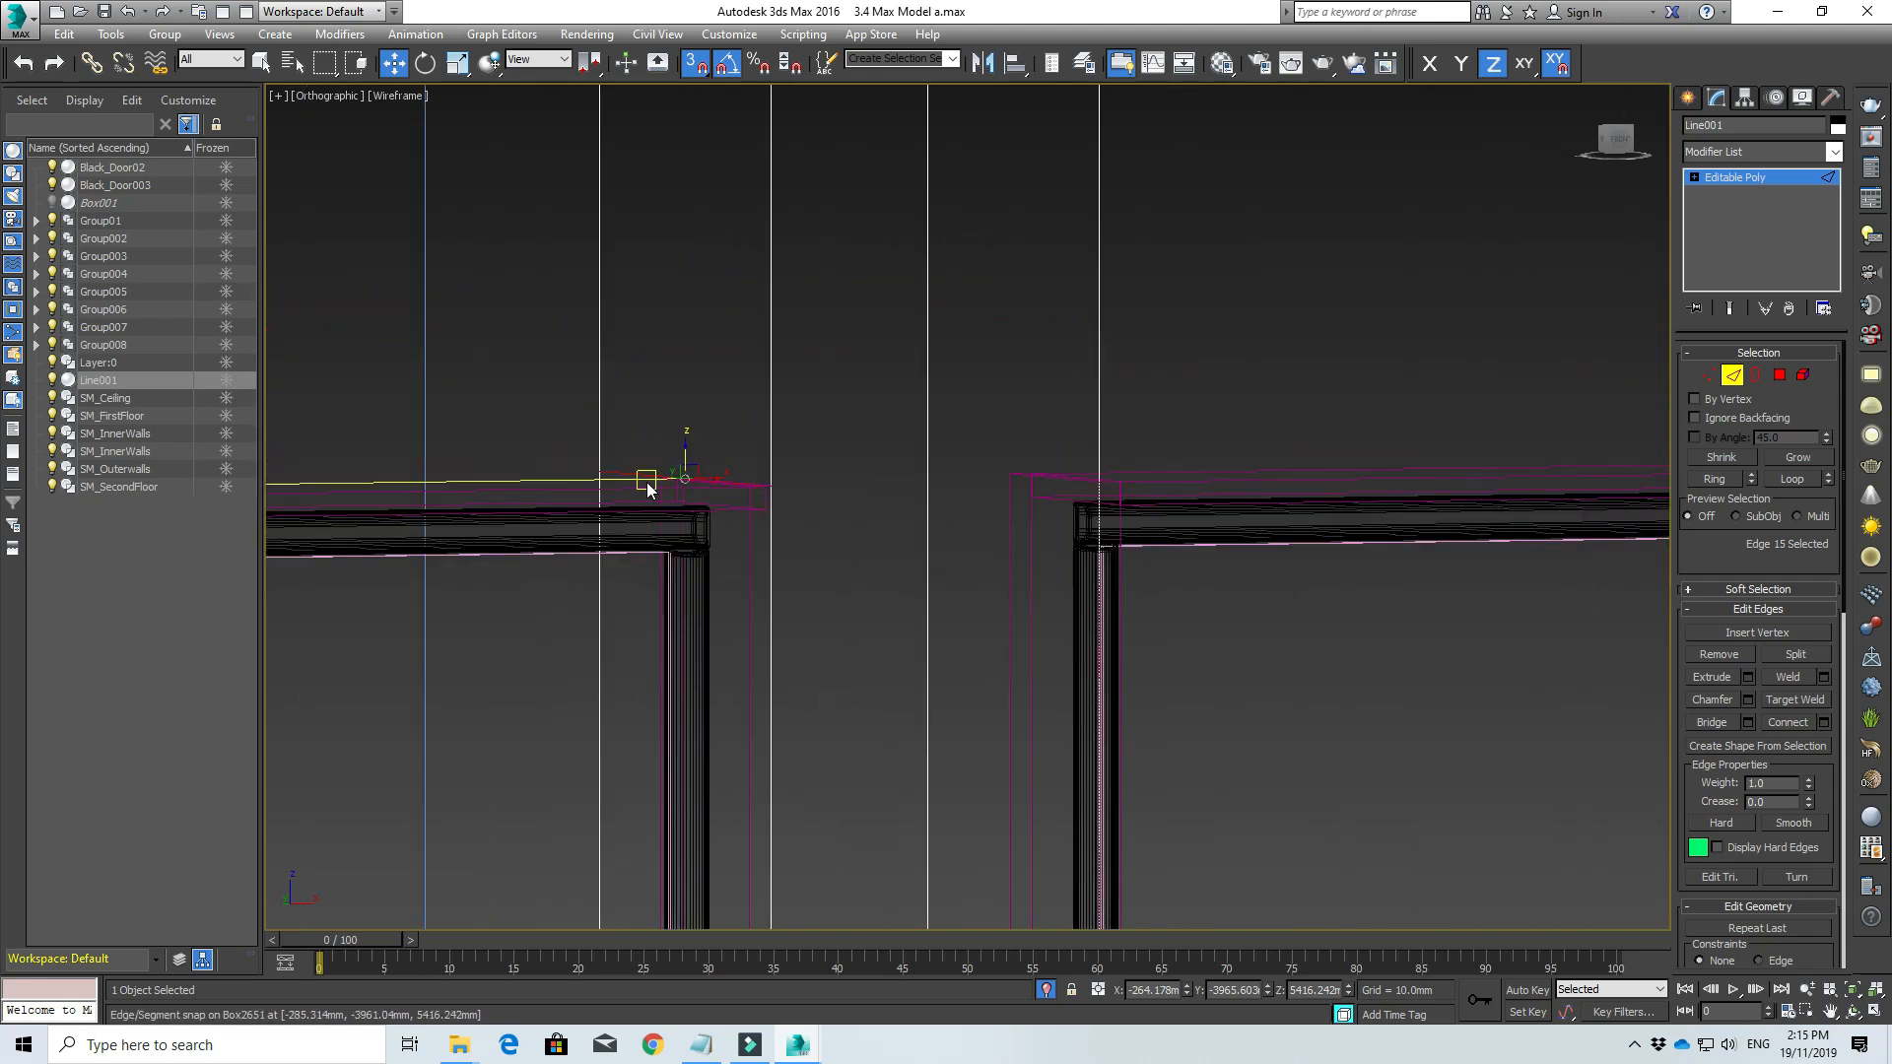
{"action": "middle_click_drag", "start_coordinate": [853, 515], "coordinate": [777, 623]}
{"action": "scroll", "coordinate": [784, 616], "scroll_direction": "down", "scroll_amount": 2}
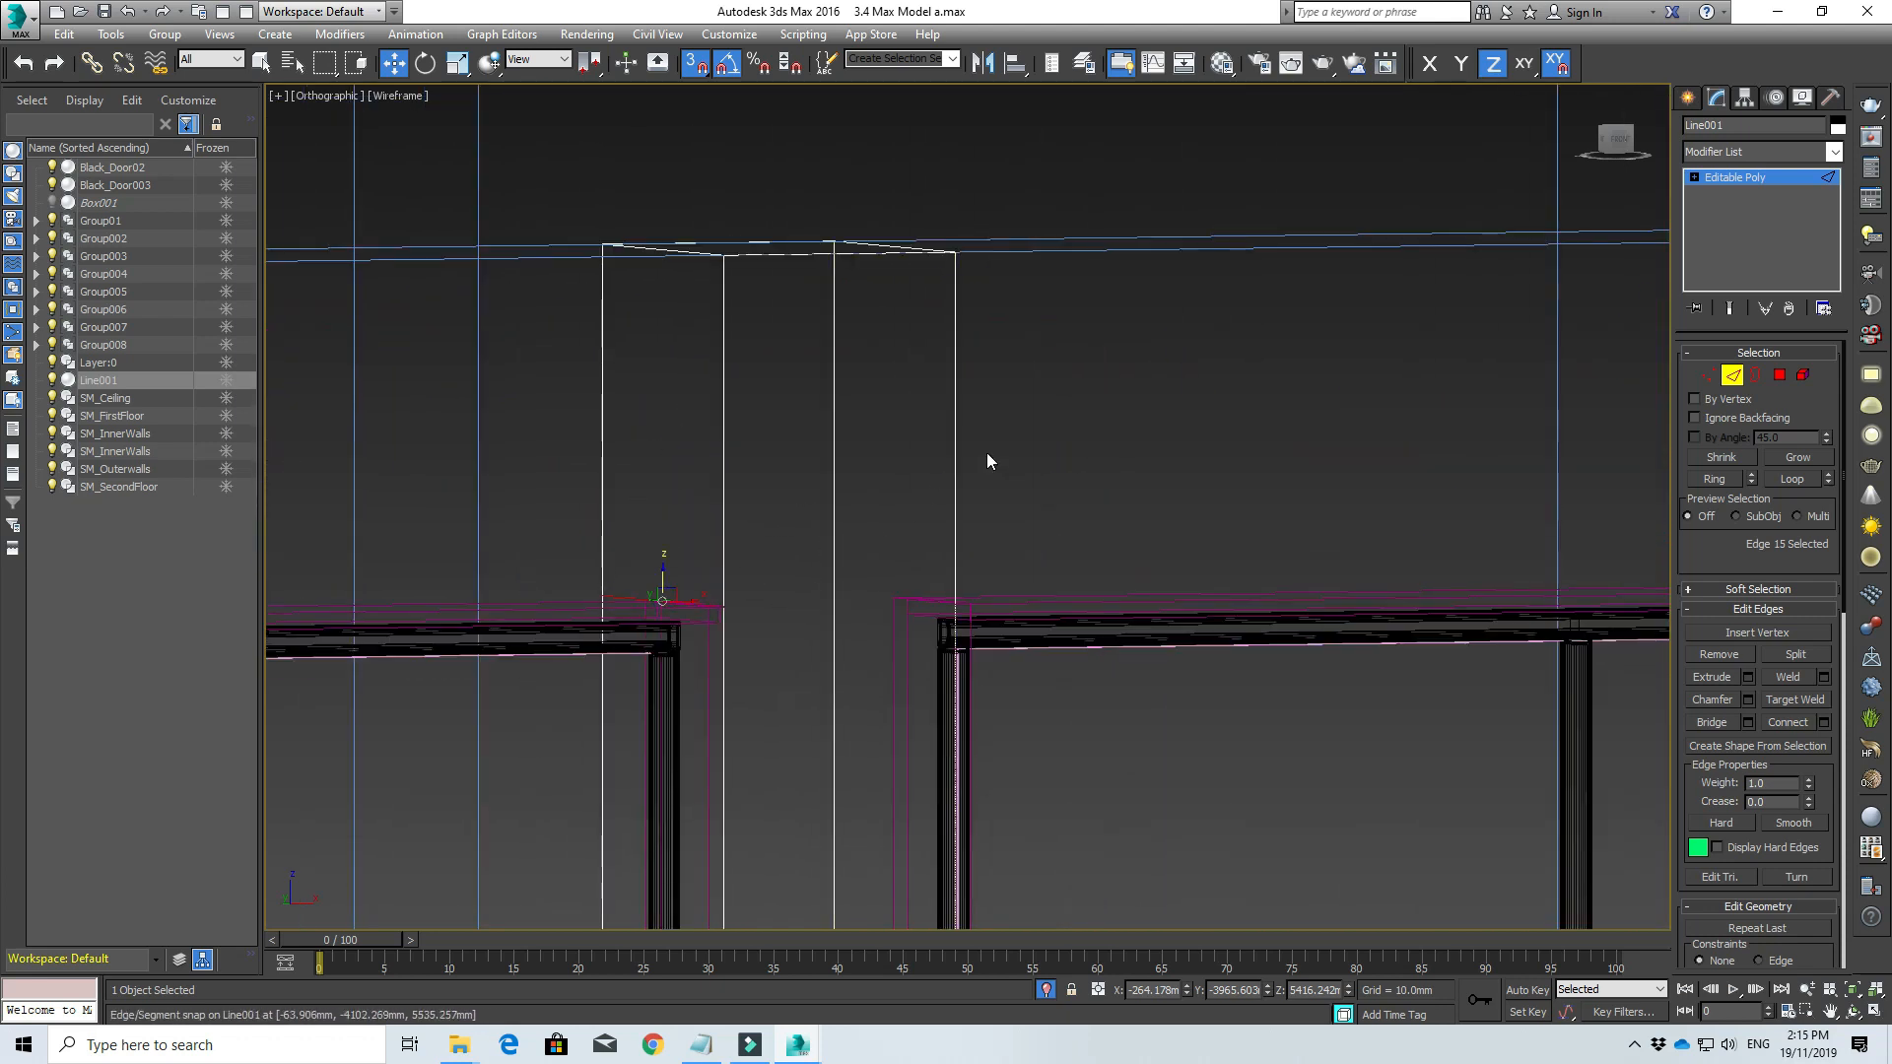
{"action": "left_click", "coordinate": [1015, 444]}
{"action": "left_click_drag", "start_coordinate": [988, 456], "coordinate": [990, 458]}
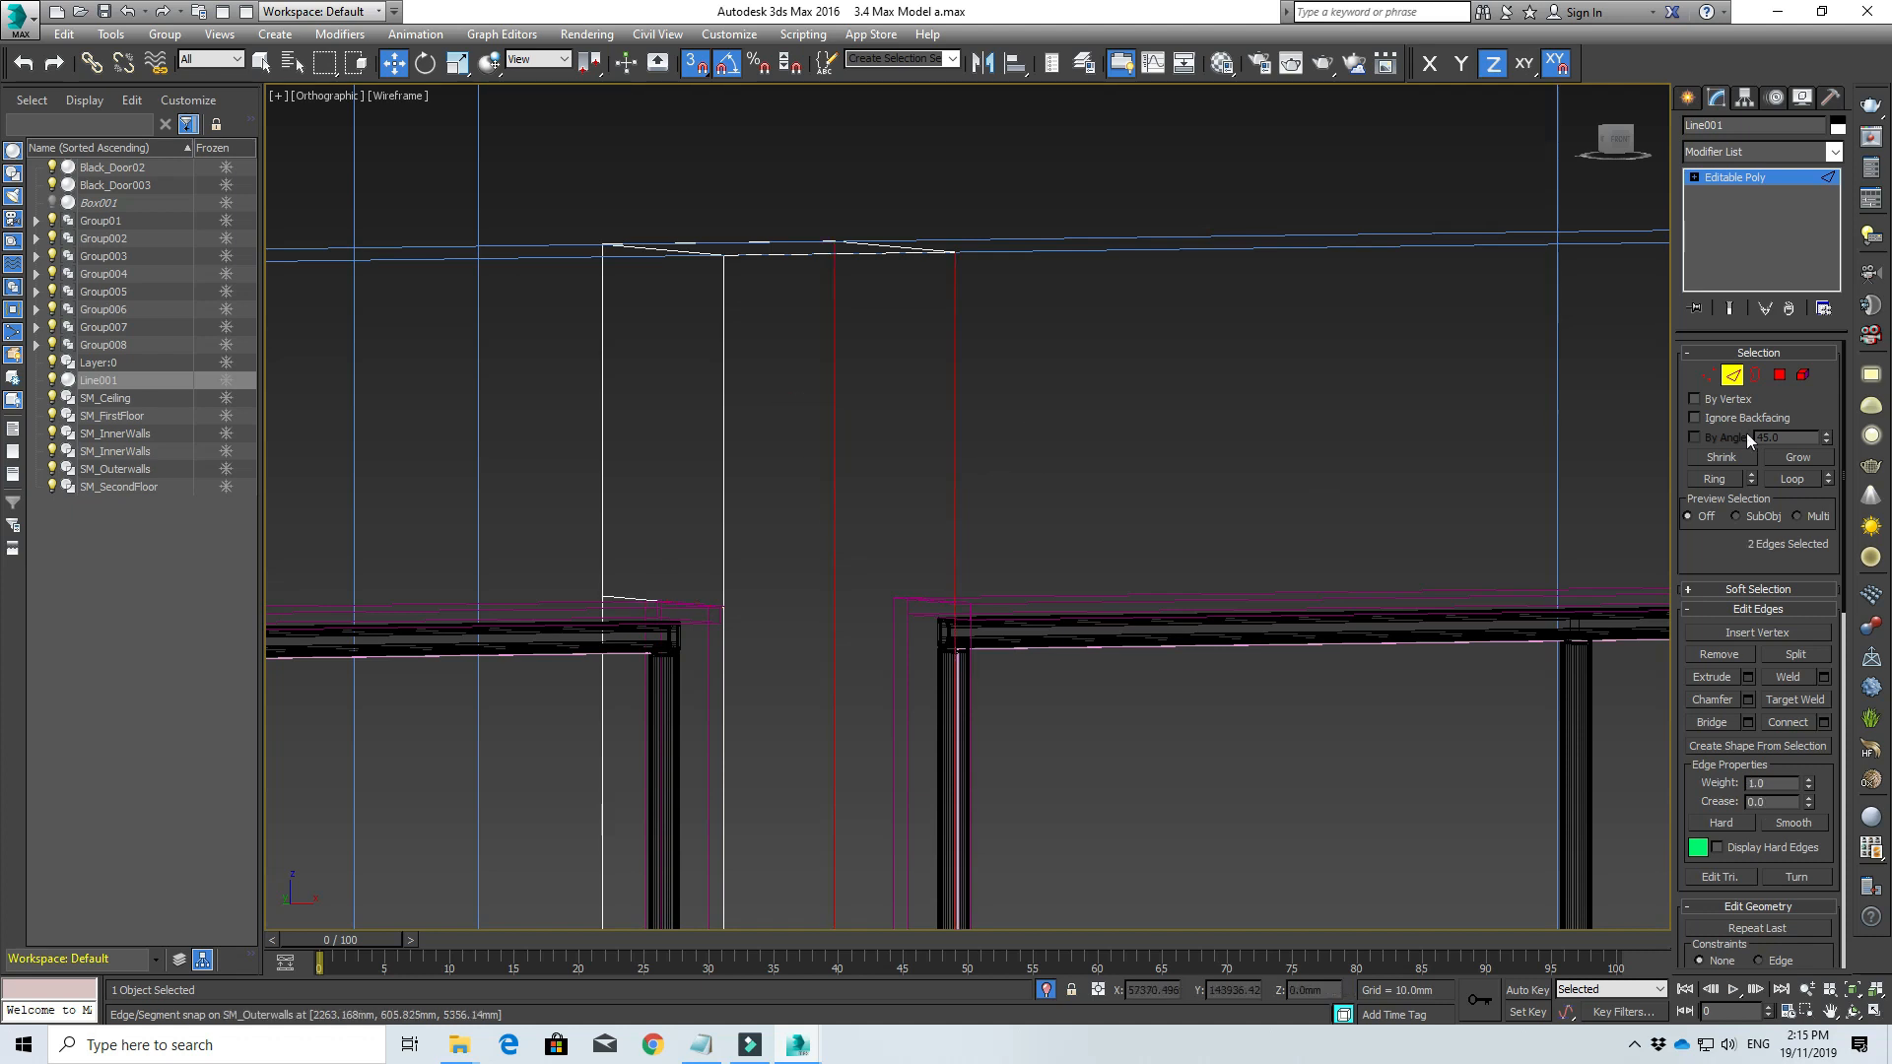
{"action": "left_click", "coordinate": [1785, 731]}
Step: Move the new right-side edge up along Z, snap it level with the upper left-side edge, and clear the selection
{"action": "scroll", "coordinate": [902, 569], "scroll_direction": "down", "scroll_amount": 4}
{"action": "mouse_move", "coordinate": [897, 628]}
{"action": "middle_mouse_down"}
{"action": "mouse_move", "coordinate": [852, 321]}
{"action": "mouse_move", "coordinate": [878, 443]}
{"action": "mouse_move", "coordinate": [886, 321]}
{"action": "middle_mouse_up"}
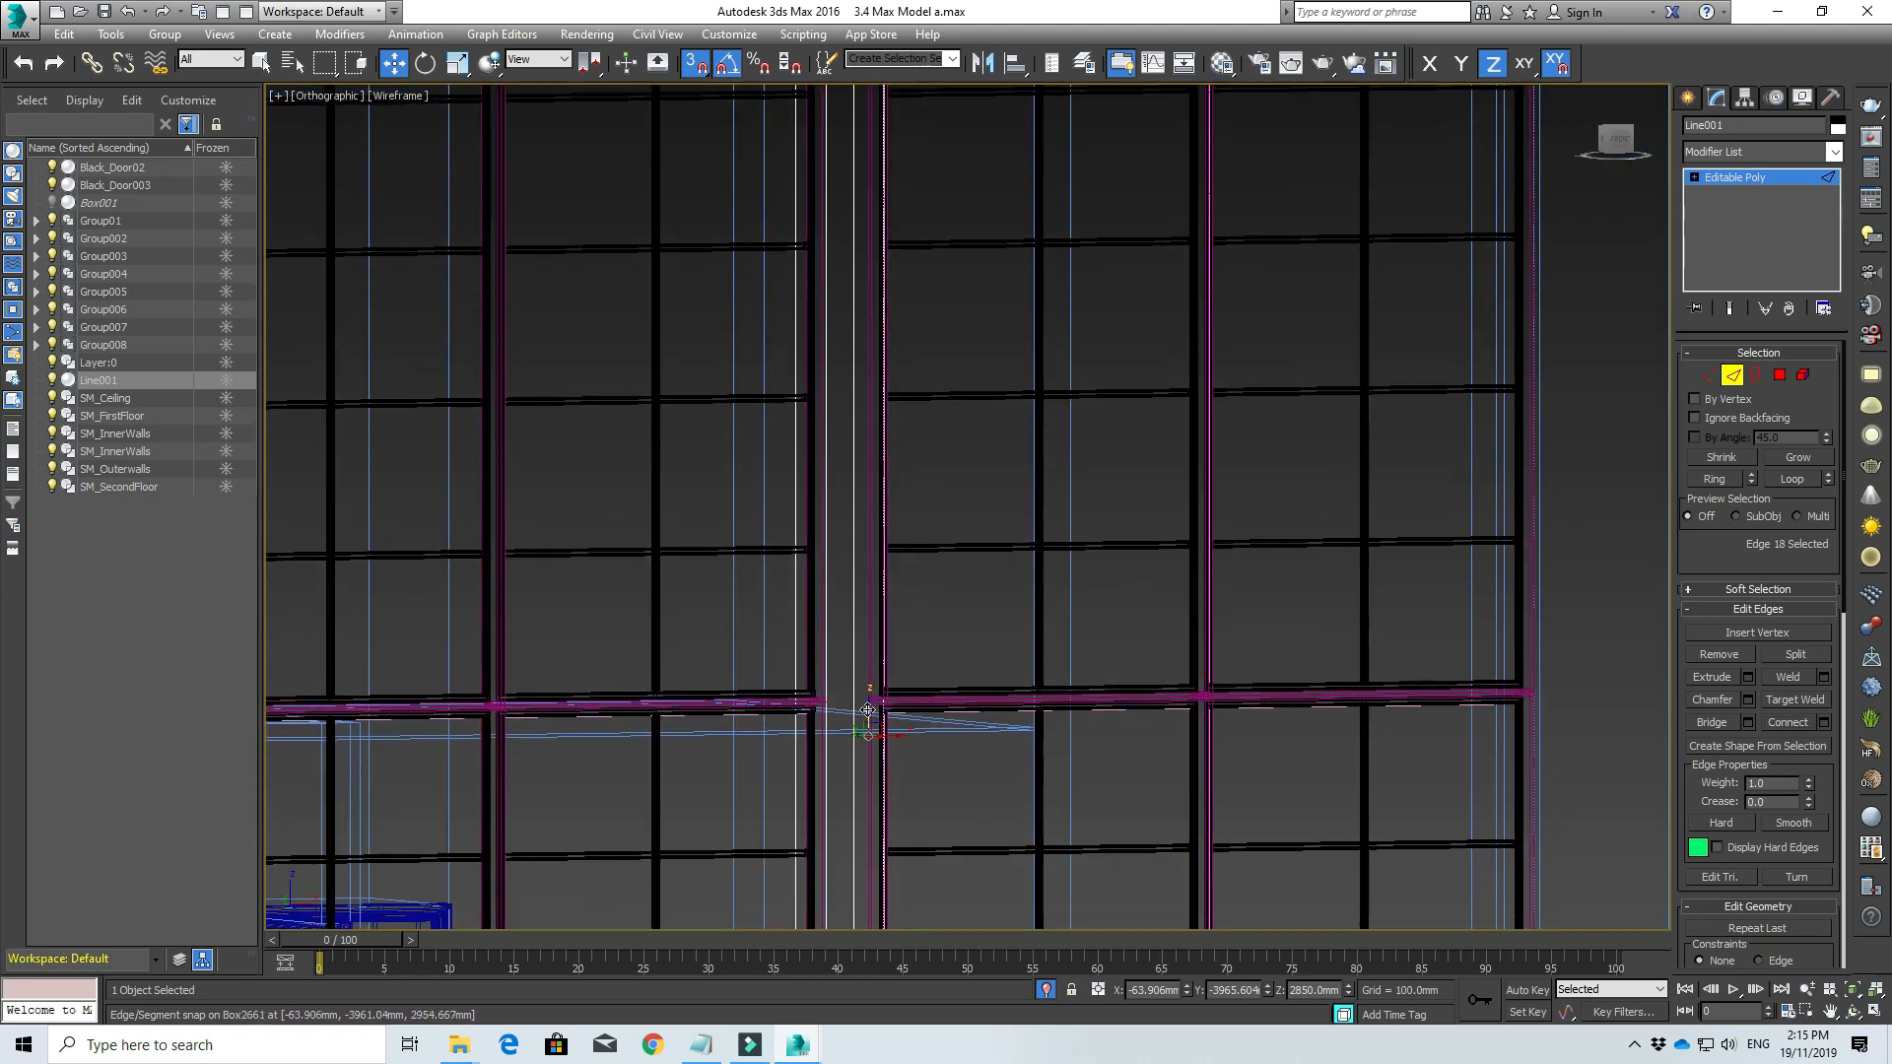
{"action": "left_click_drag", "start_coordinate": [869, 699], "coordinate": [848, 156]}
{"action": "scroll", "coordinate": [849, 160], "scroll_direction": "down", "scroll_amount": 3}
{"action": "middle_click_drag", "start_coordinate": [848, 157], "coordinate": [802, 550]}
{"action": "scroll", "coordinate": [782, 464], "scroll_direction": "up", "scroll_amount": 12}
{"action": "left_click_drag", "start_coordinate": [802, 550], "coordinate": [846, 710]}
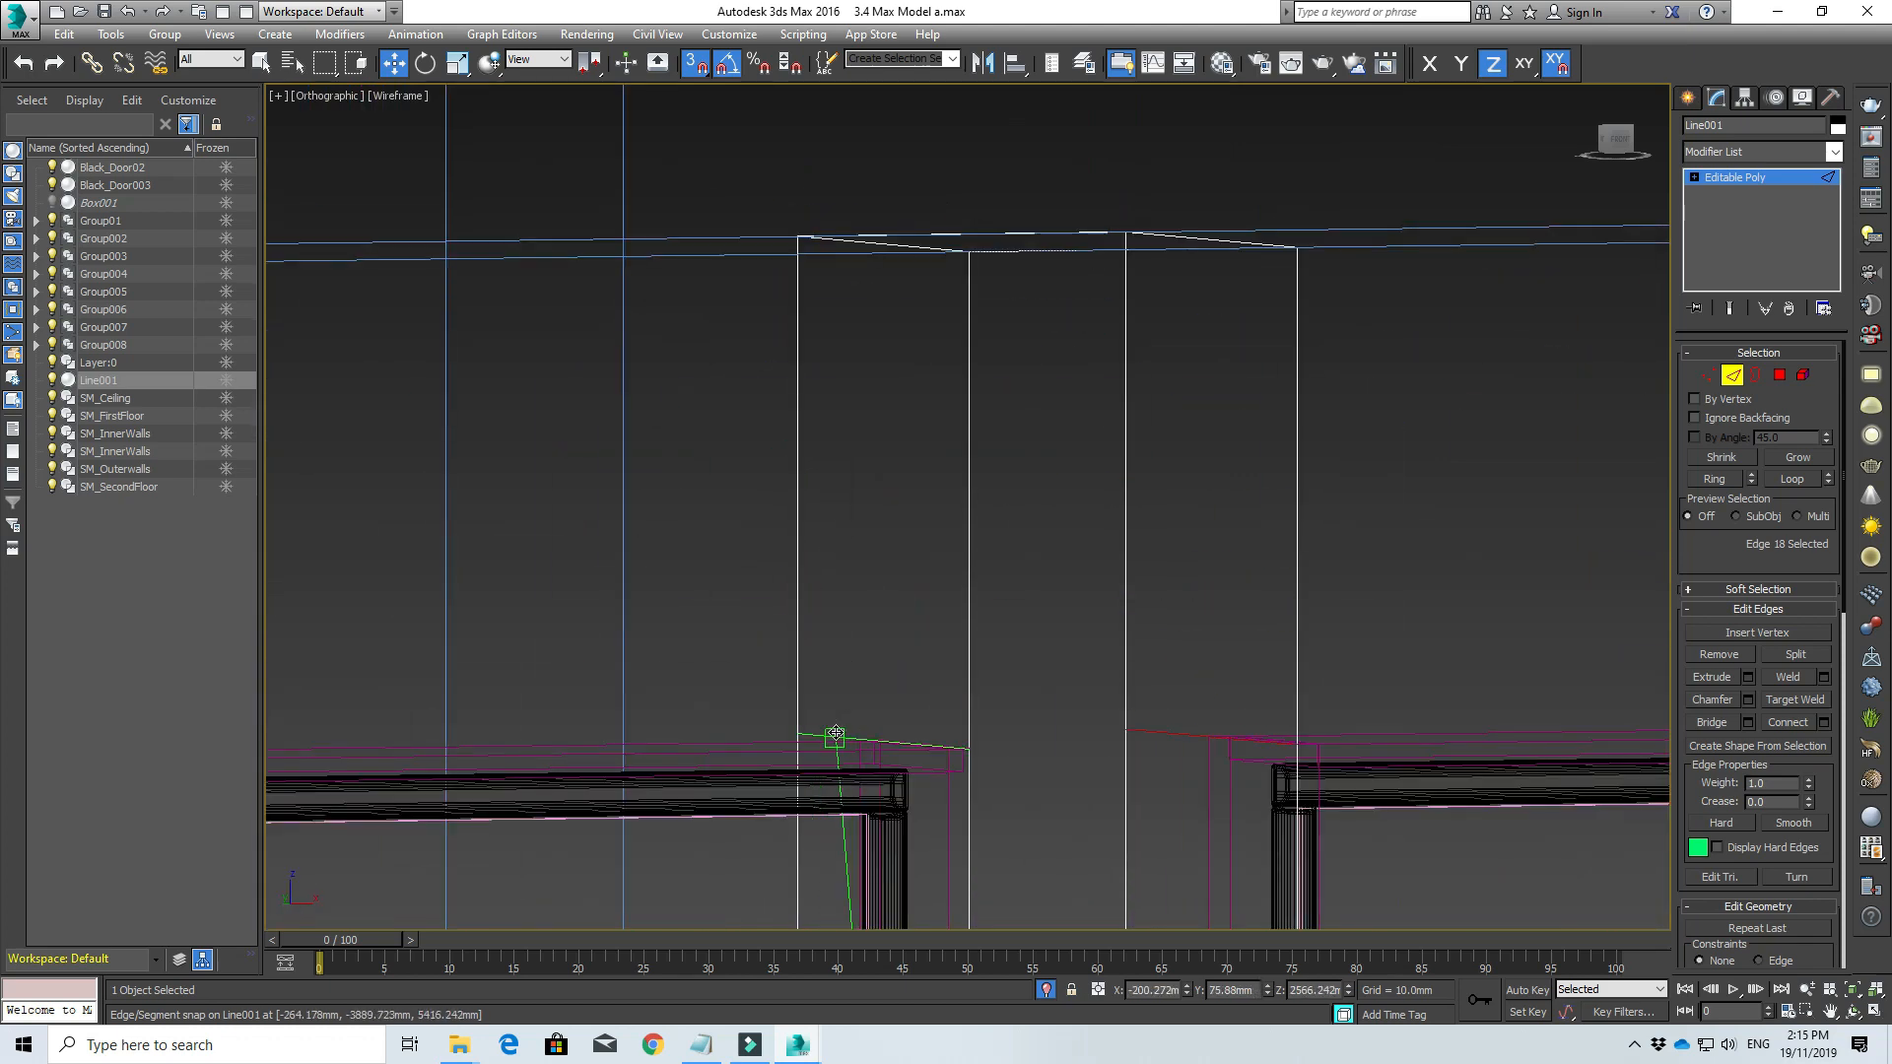
{"action": "left_click", "coordinate": [1356, 567]}
Step: Connect the two vertical edges on the filler wall's left side below the upper edge with a second horizontal edge
{"action": "scroll", "coordinate": [1351, 606], "scroll_direction": "down", "scroll_amount": 10}
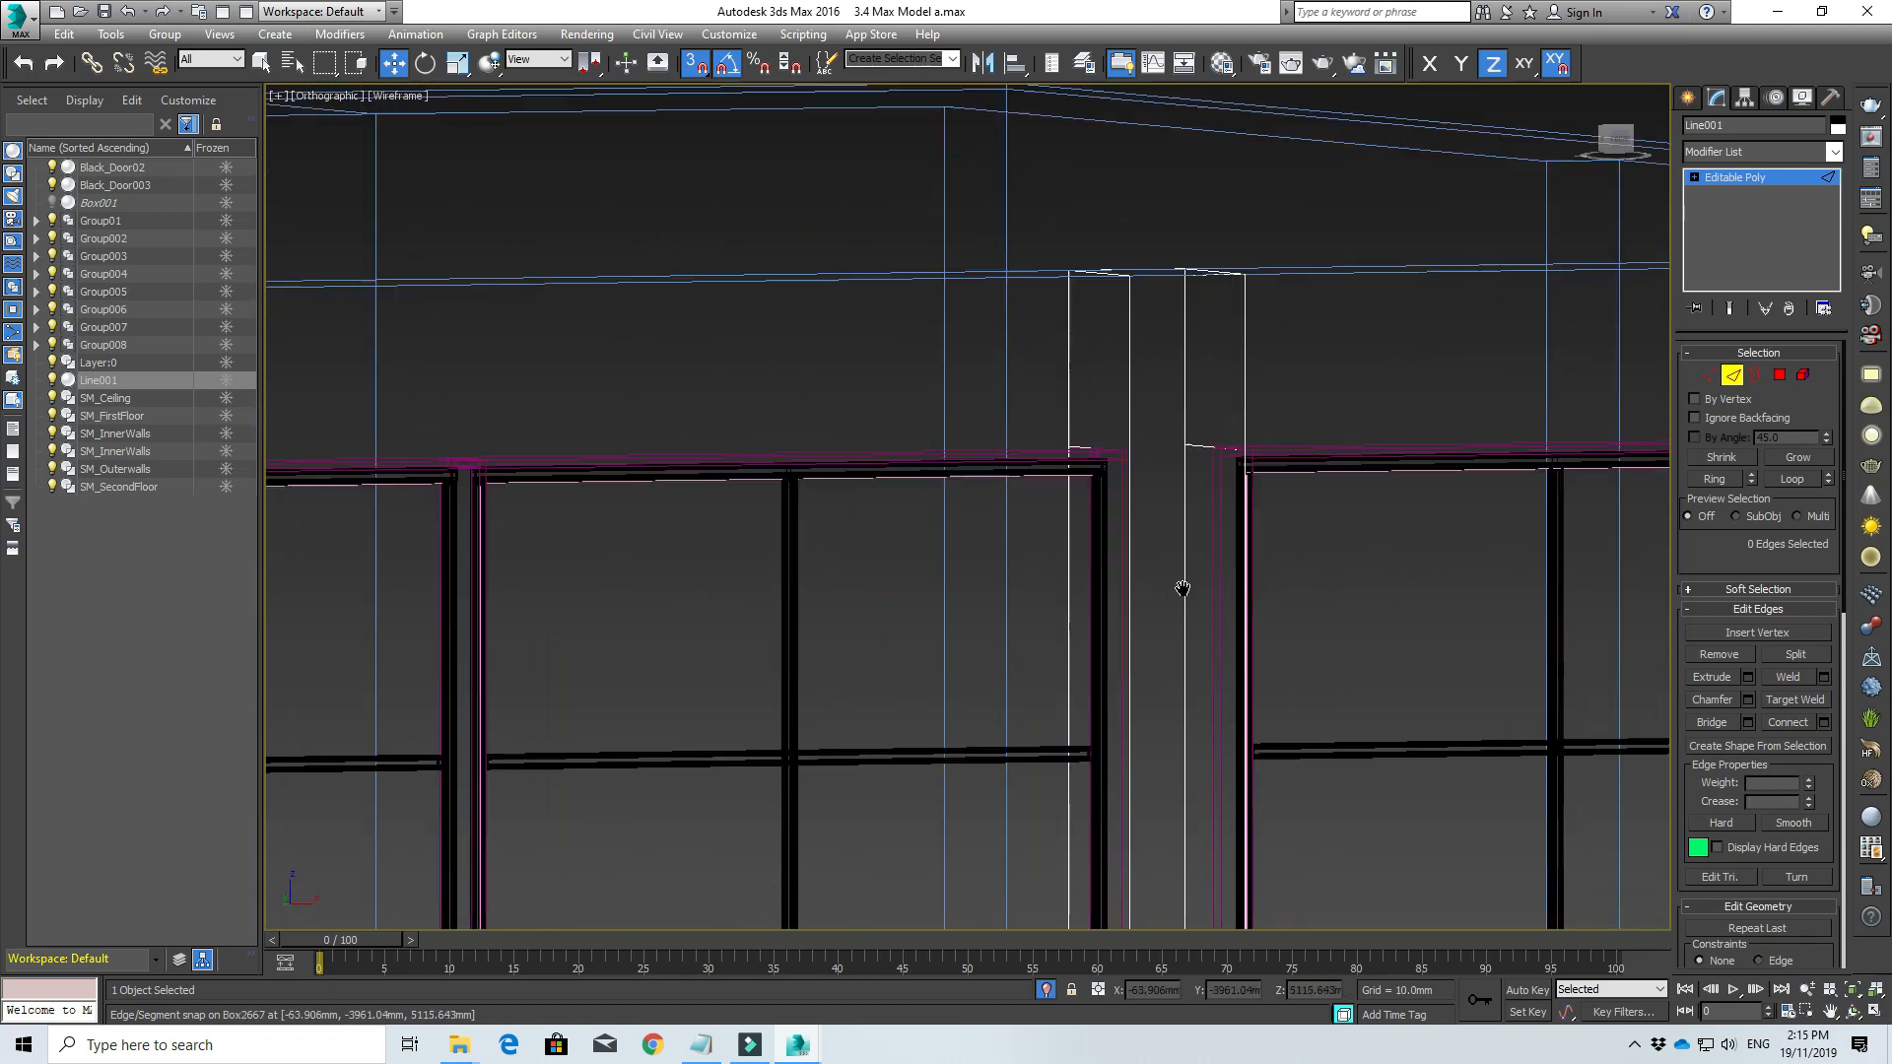
{"action": "scroll", "coordinate": [907, 587], "scroll_direction": "up", "scroll_amount": 8}
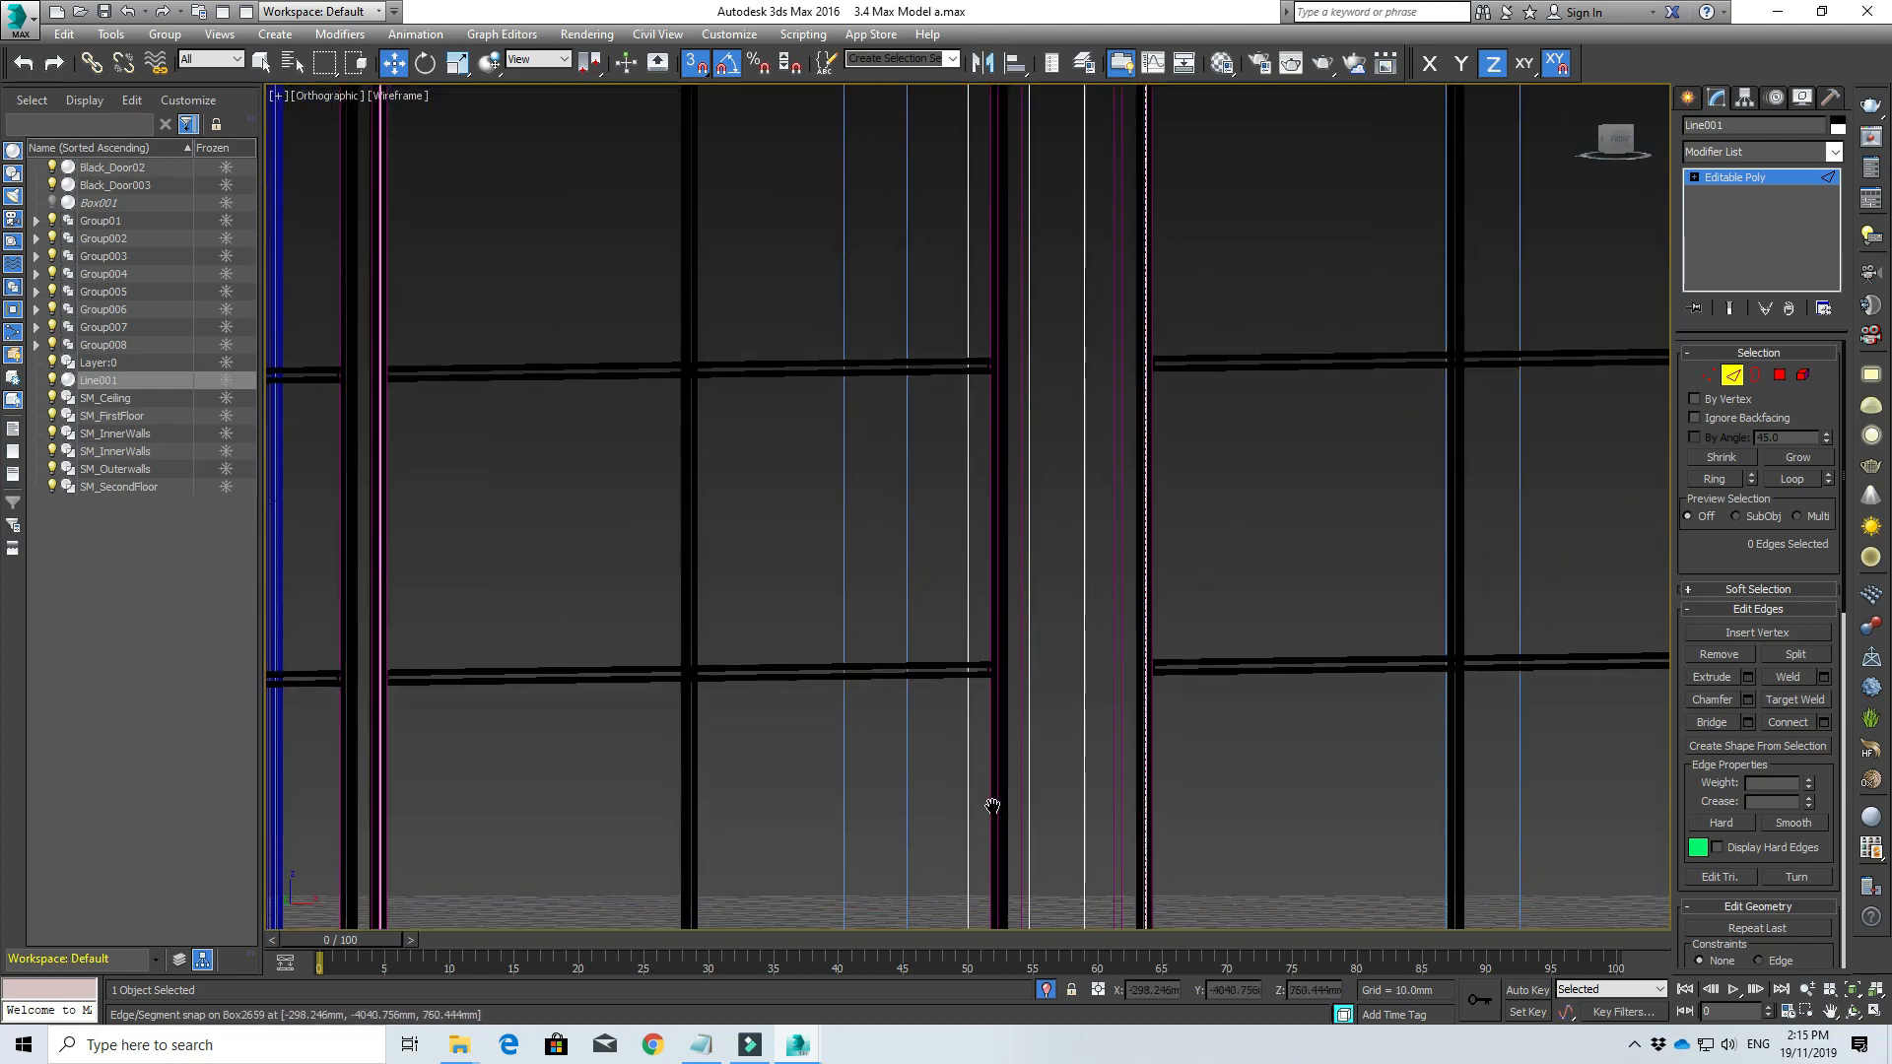
{"action": "middle_click_drag", "start_coordinate": [992, 802], "coordinate": [926, 253]}
{"action": "scroll", "coordinate": [905, 693], "scroll_direction": "up", "scroll_amount": 6}
{"action": "scroll", "coordinate": [918, 493], "scroll_direction": "down", "scroll_amount": 3}
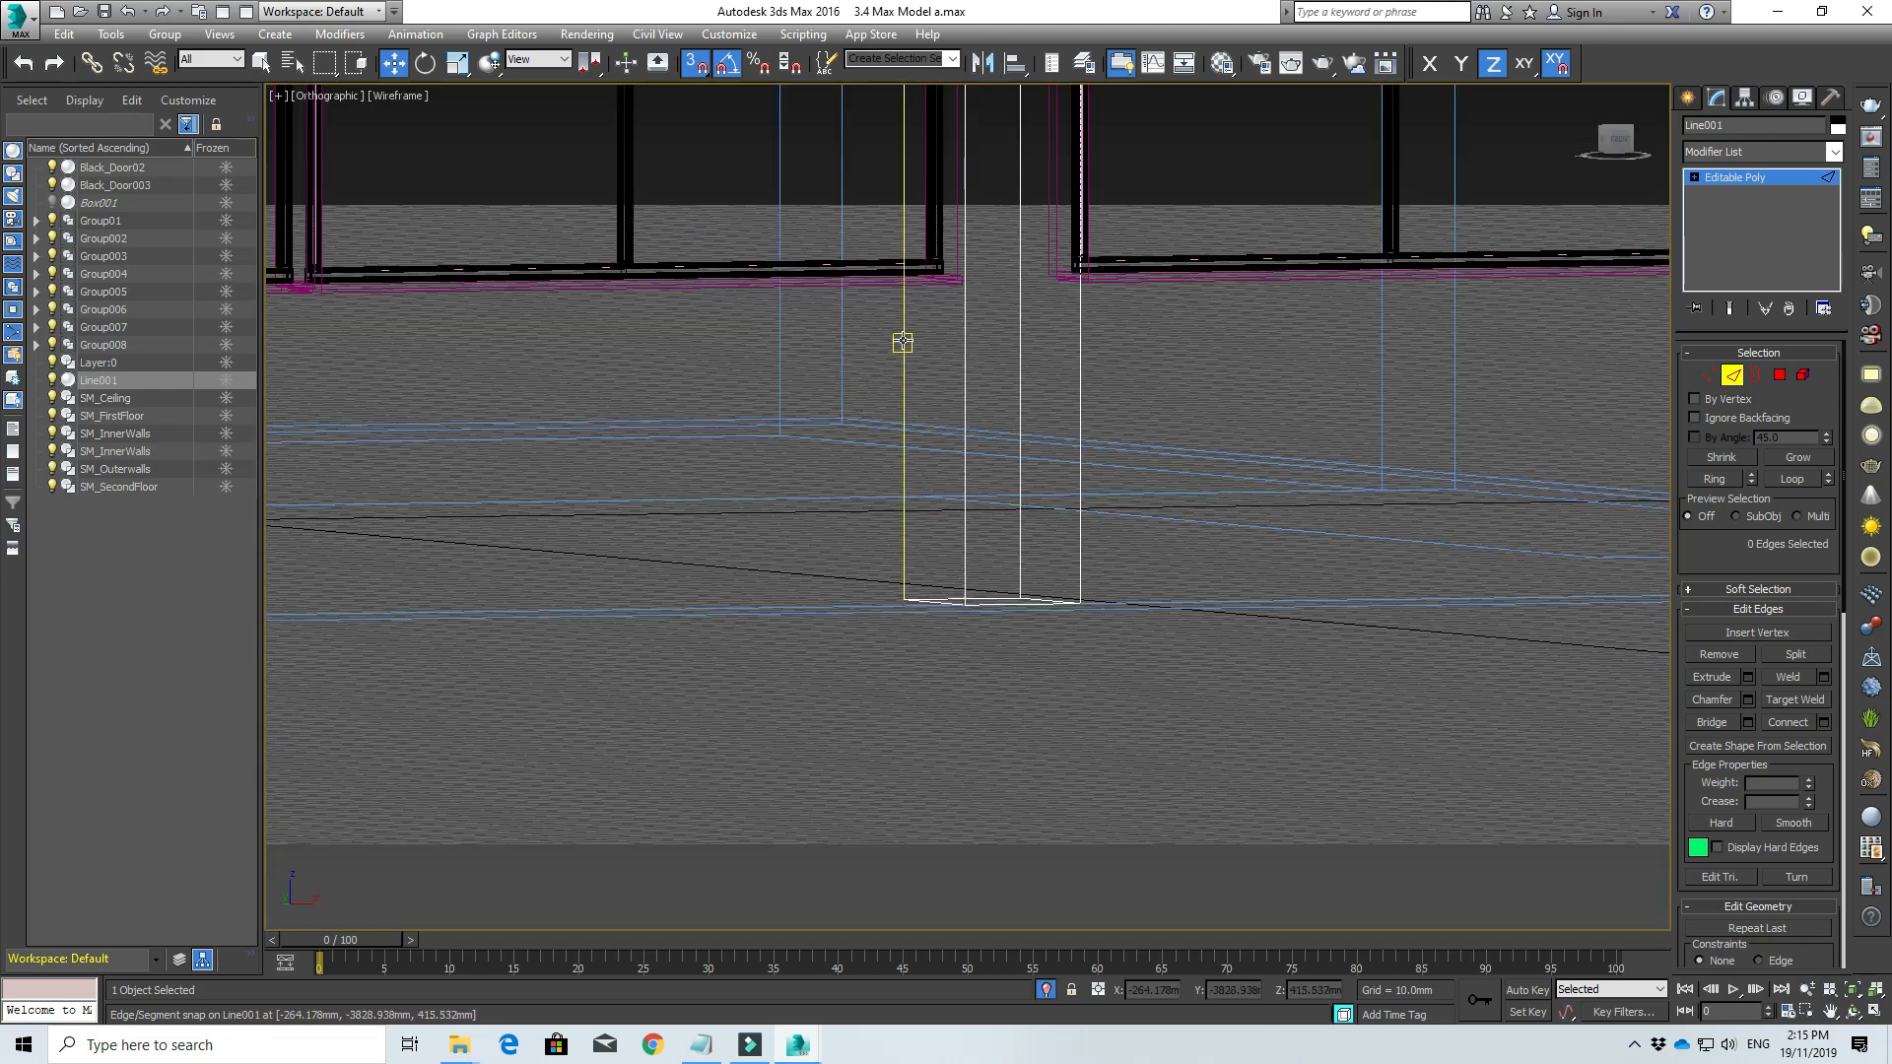
{"action": "left_click_drag", "start_coordinate": [879, 334], "coordinate": [995, 373]}
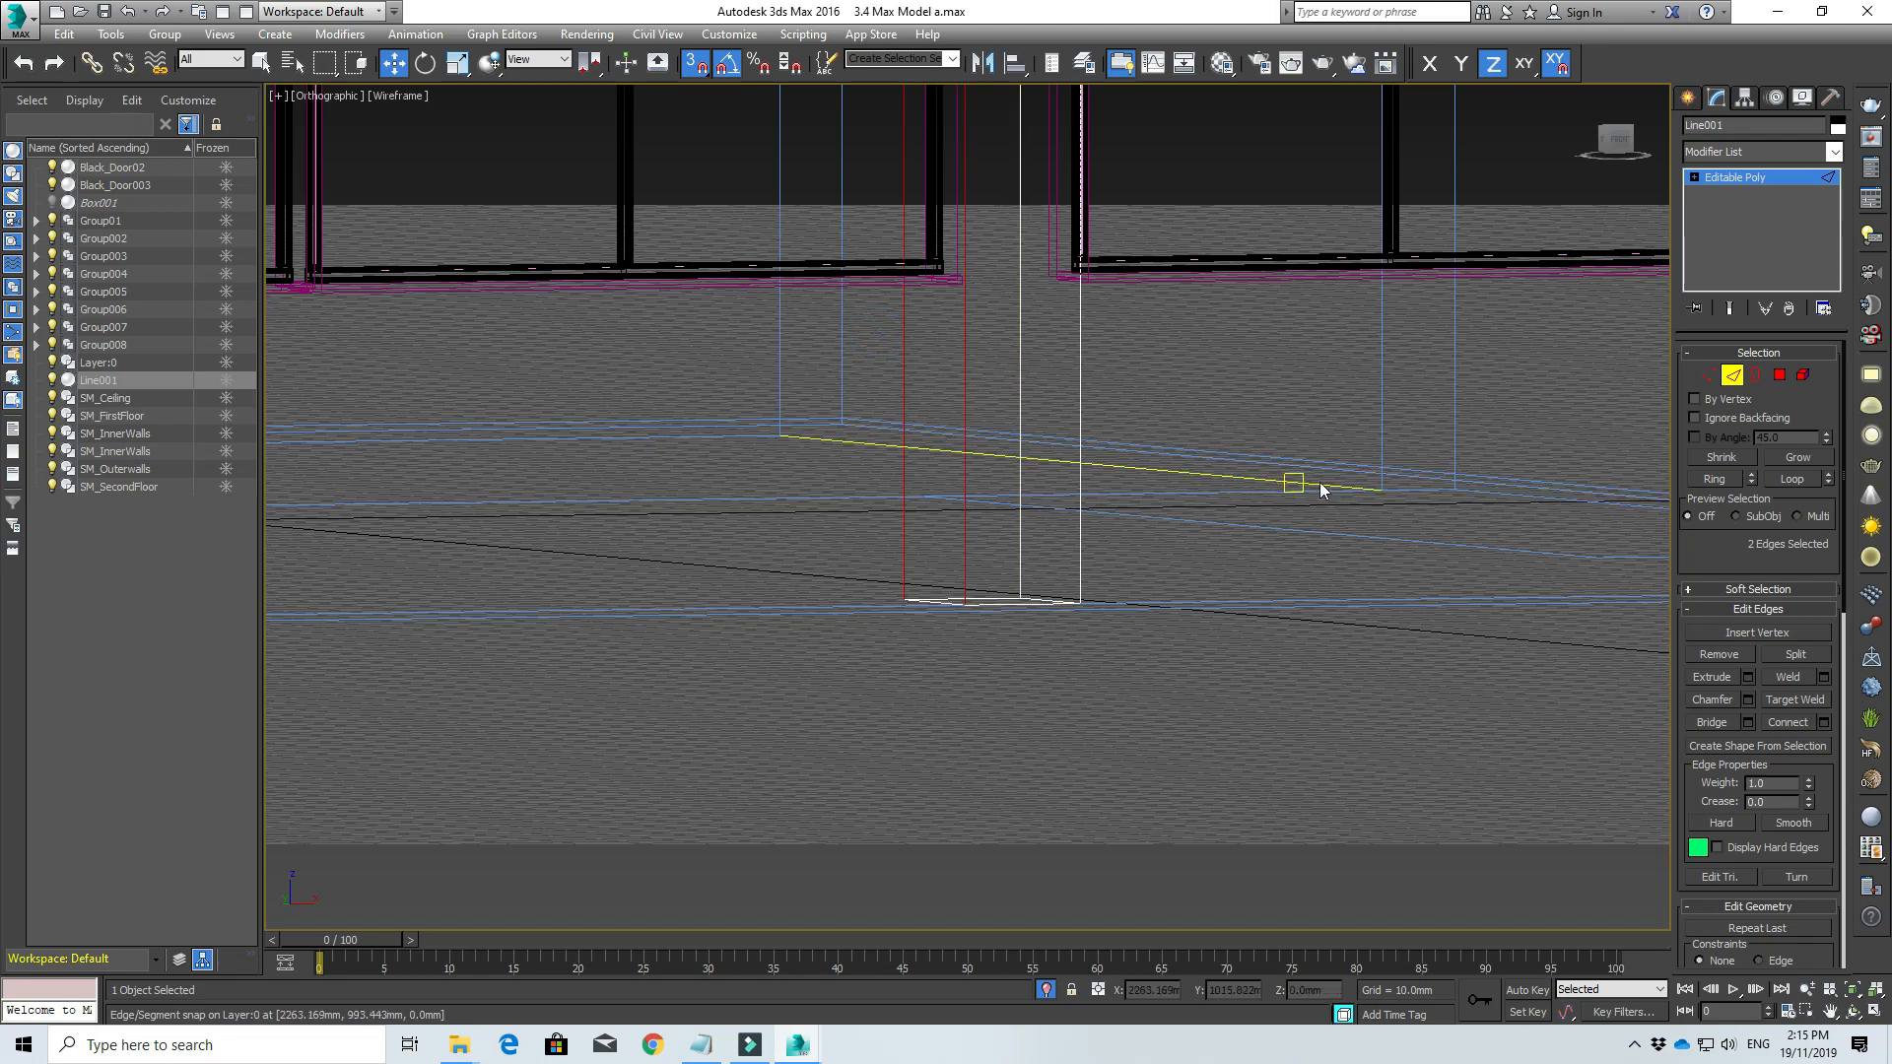
{"action": "left_click", "coordinate": [1787, 723]}
Step: Move the second left-side edge down along Z to just below the lower window frame, at about 438 mm
{"action": "scroll", "coordinate": [830, 219], "scroll_direction": "down", "scroll_amount": 2}
{"action": "middle_click_drag", "start_coordinate": [832, 211], "coordinate": [834, 855]}
{"action": "scroll", "coordinate": [873, 483], "scroll_direction": "down", "scroll_amount": 3}
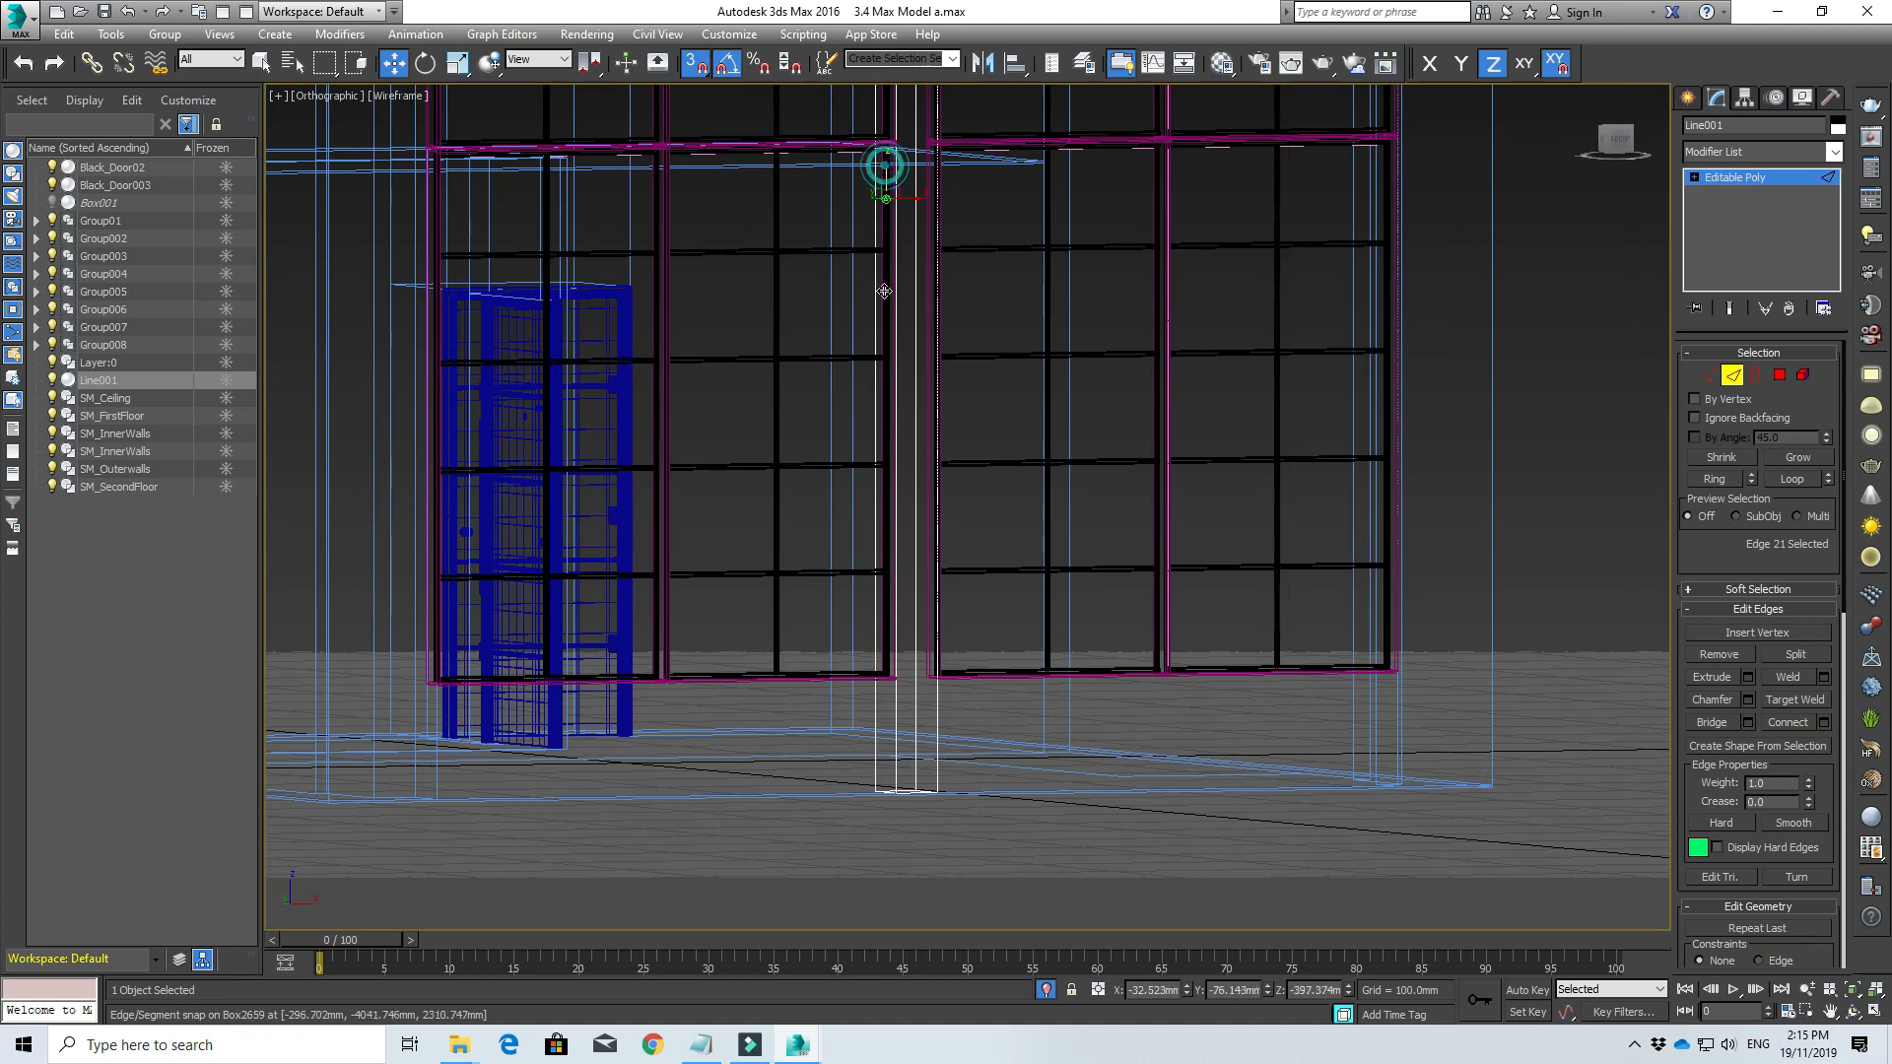
{"action": "left_click_drag", "start_coordinate": [885, 168], "coordinate": [900, 707]}
{"action": "scroll", "coordinate": [893, 715], "scroll_direction": "up", "scroll_amount": 5}
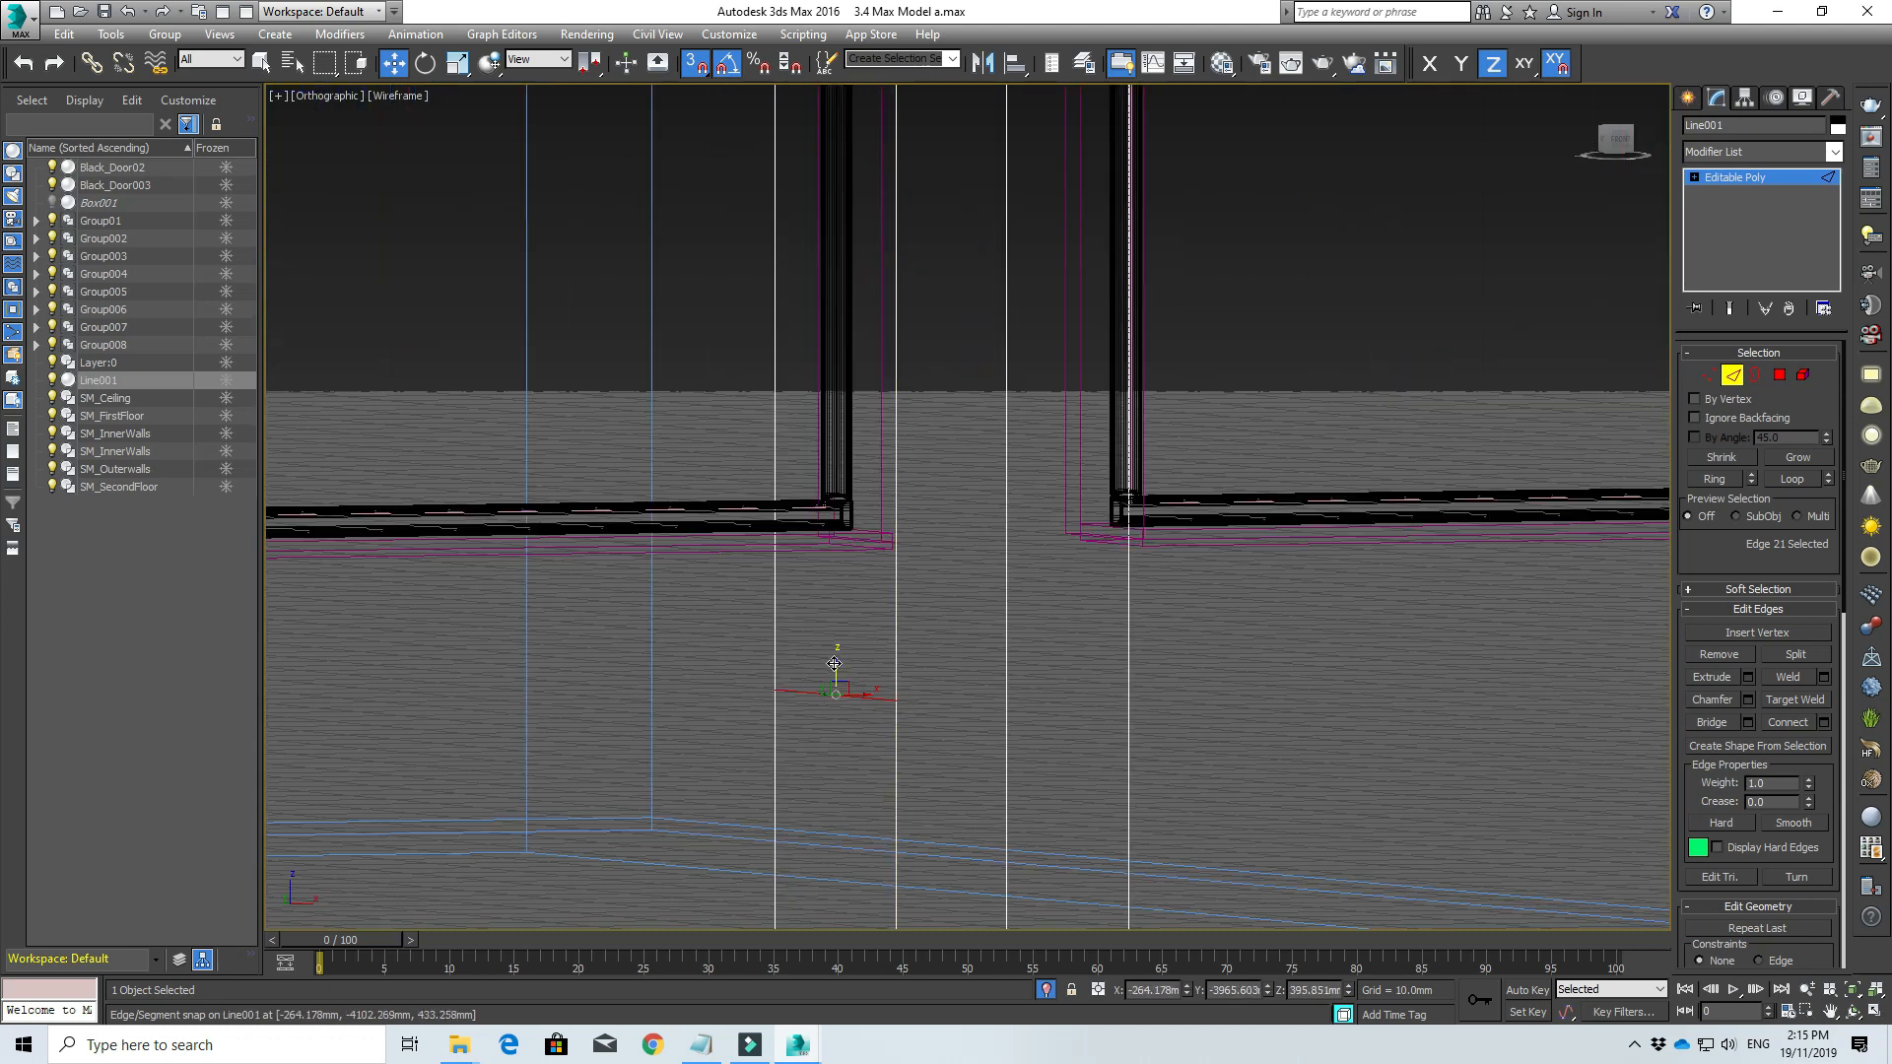
{"action": "scroll", "coordinate": [836, 642], "scroll_direction": "up", "scroll_amount": 6}
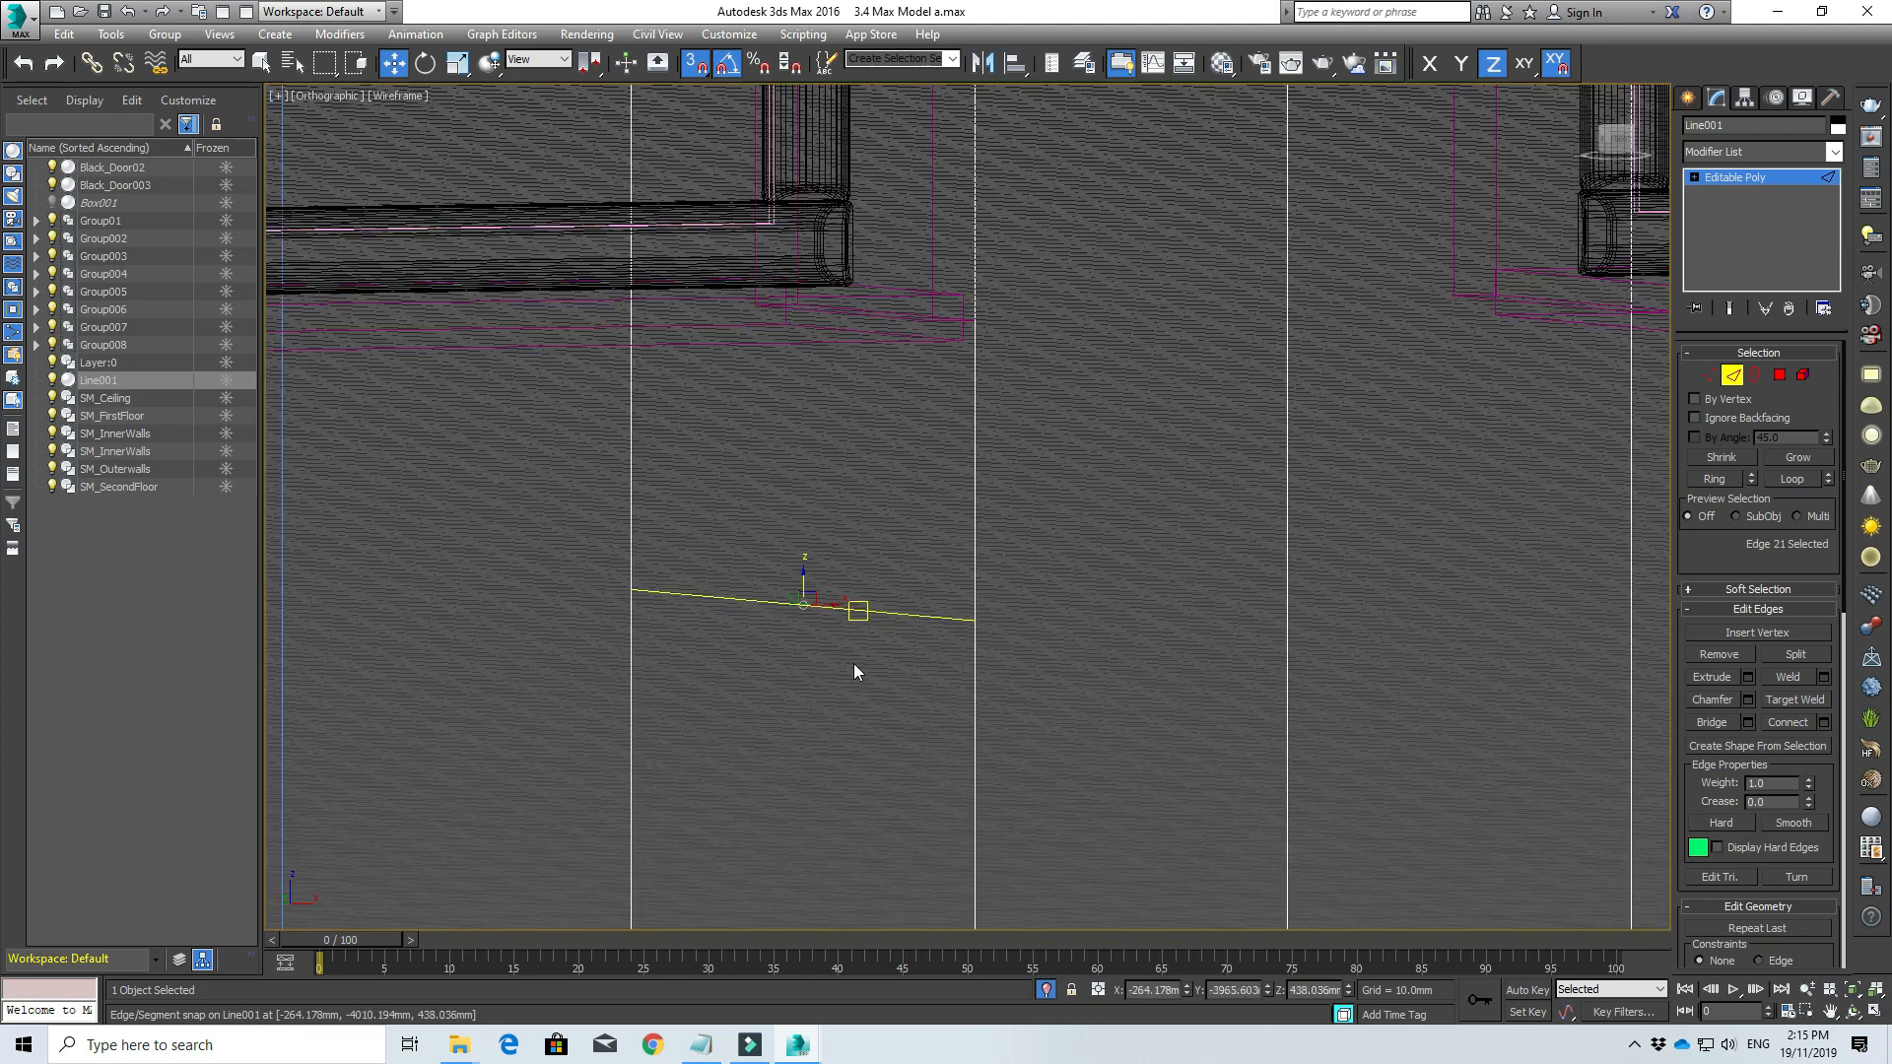
{"action": "scroll", "coordinate": [1080, 567], "scroll_direction": "down", "scroll_amount": 4}
Step: Connect the two lower vertical edges on the filler wall's right side with a second horizontal edge
{"action": "middle_click_drag", "start_coordinate": [1117, 600], "coordinate": [1073, 601]}
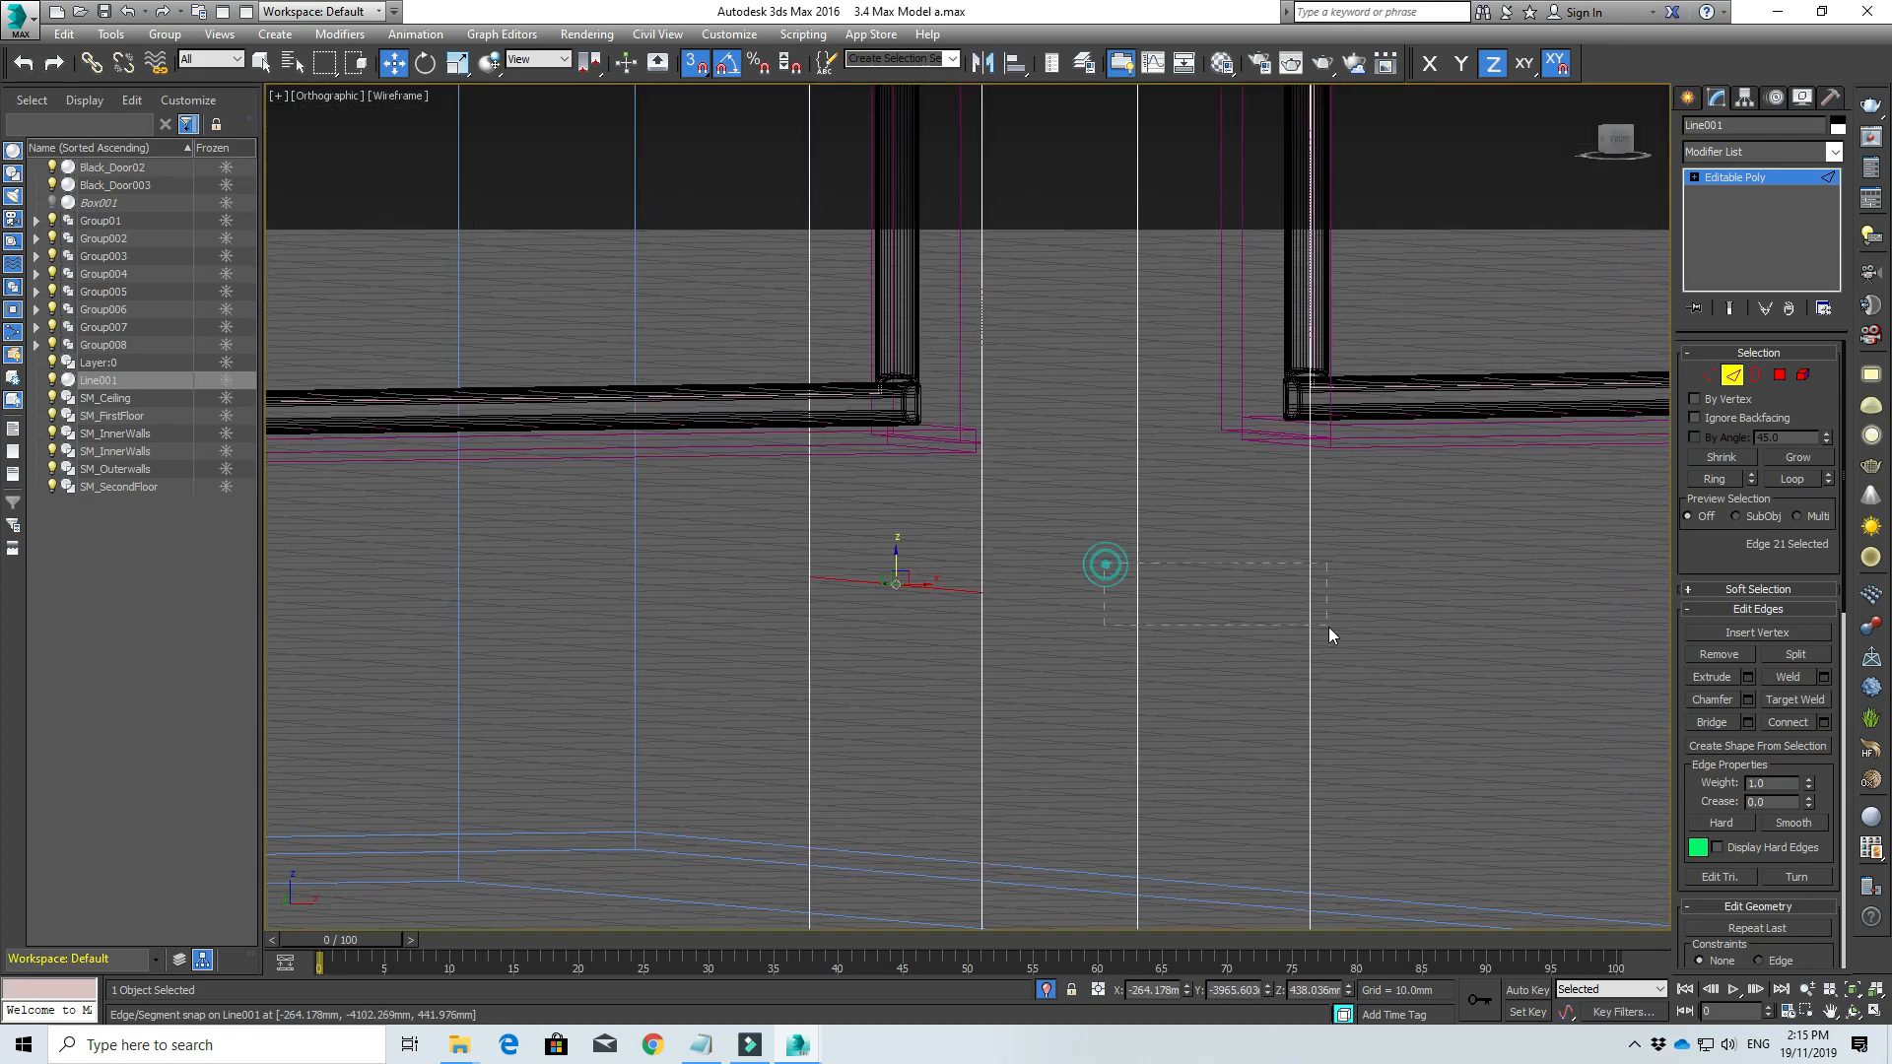
{"action": "left_click_drag", "start_coordinate": [1328, 633], "coordinate": [1329, 635]}
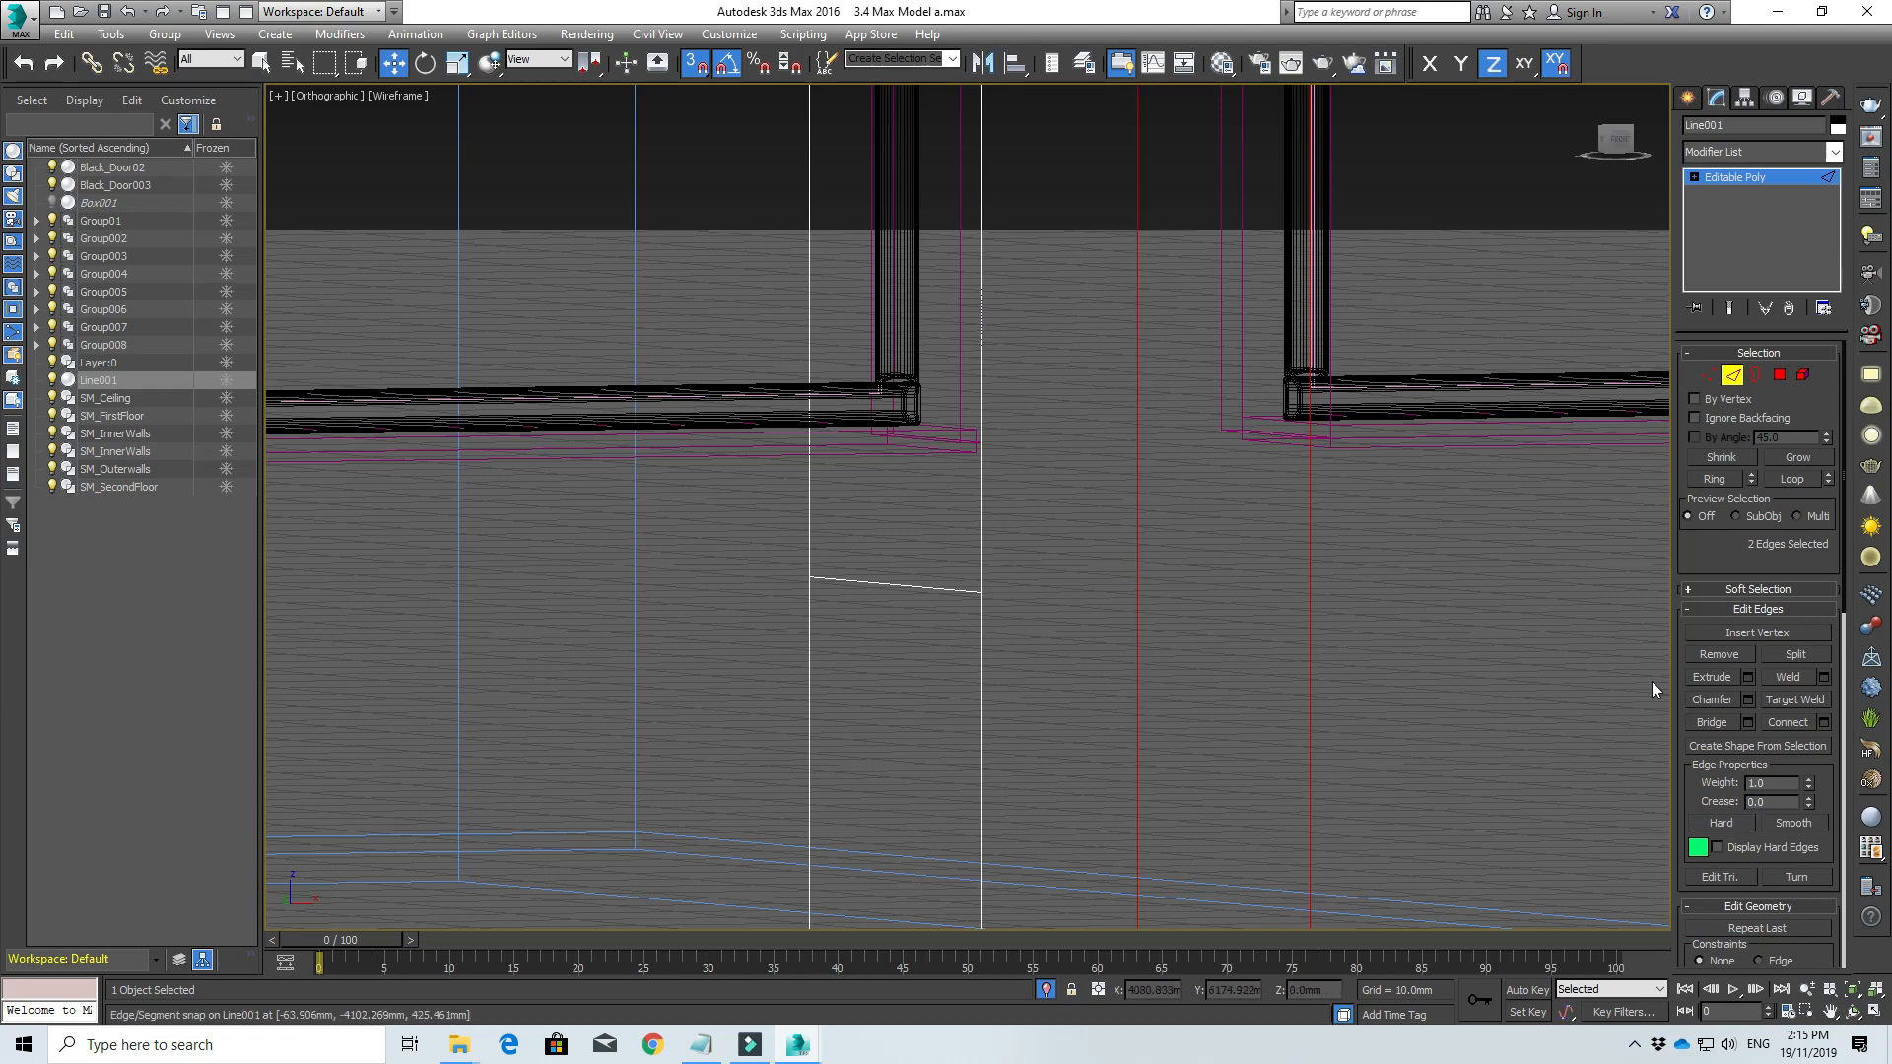
{"action": "left_click", "coordinate": [1775, 719]}
Step: Move the second right-side edge down along Z and snap it level with the lower left-side edge
{"action": "scroll", "coordinate": [1182, 458], "scroll_direction": "down", "scroll_amount": 8}
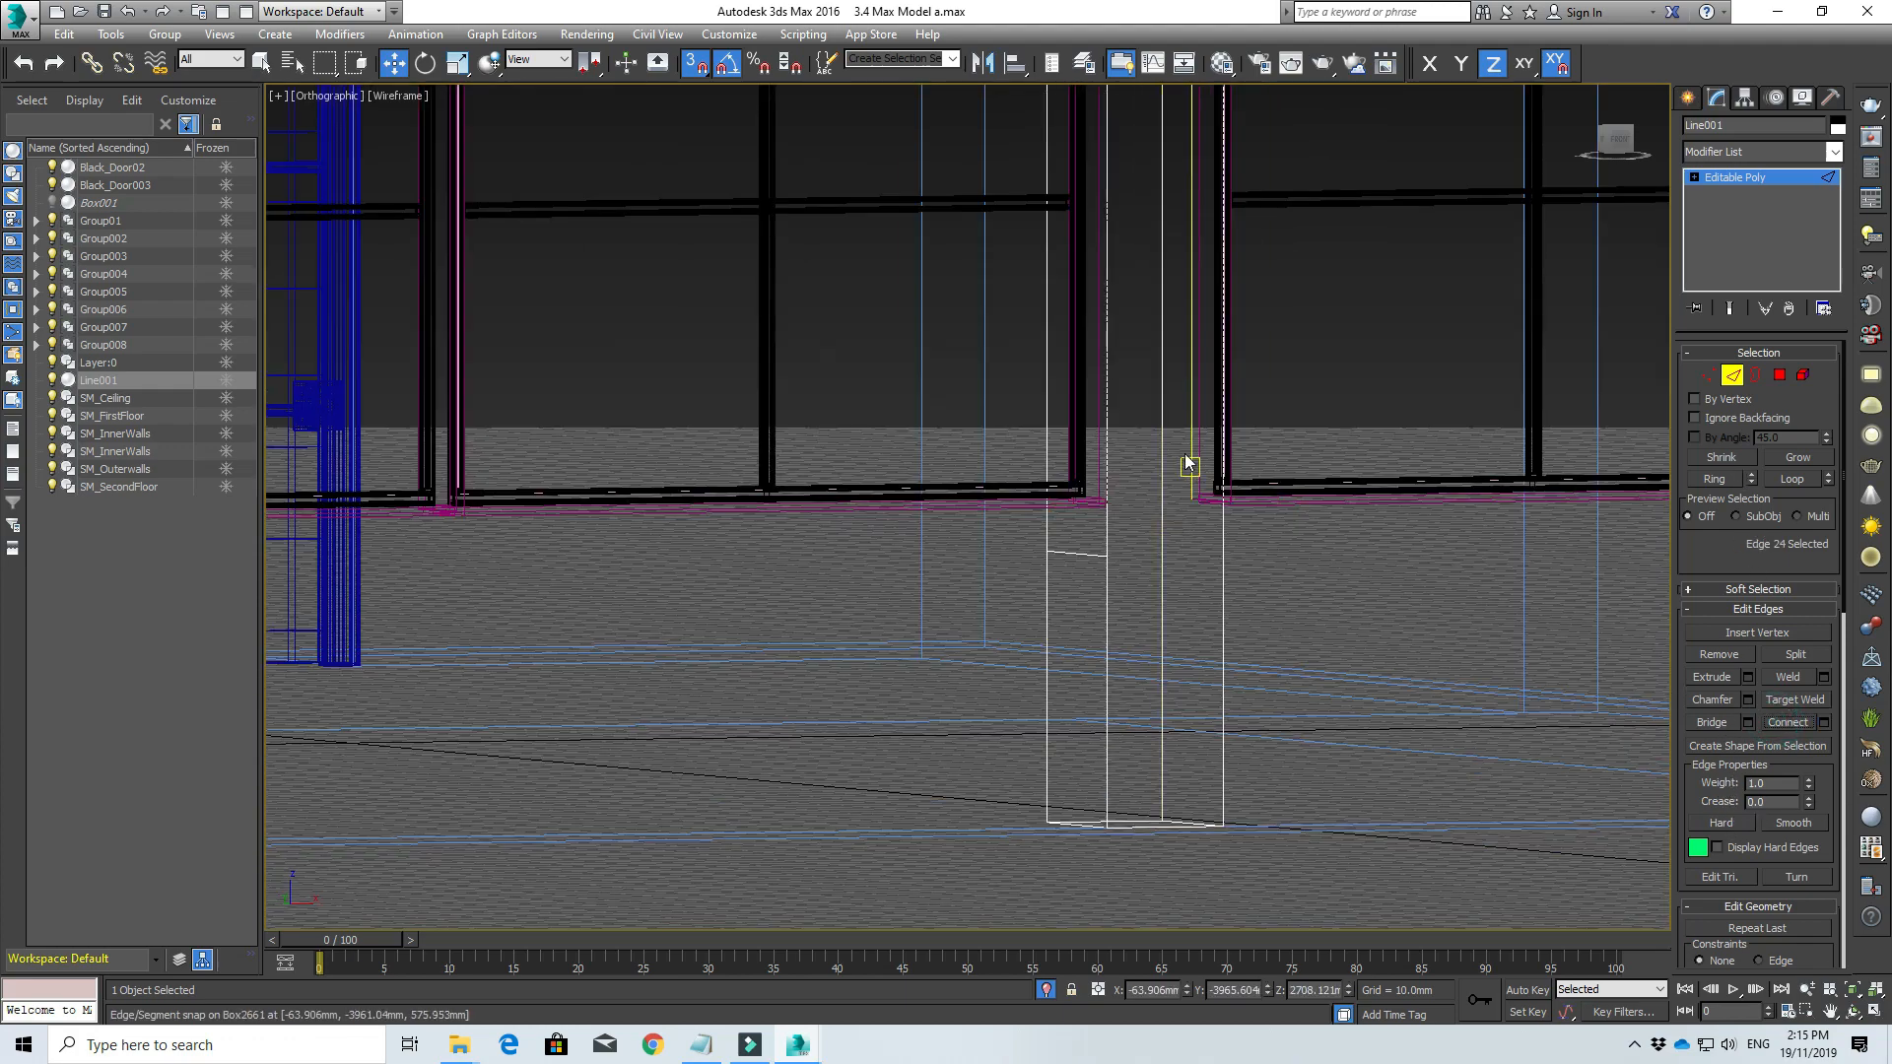
{"action": "middle_click_drag", "start_coordinate": [1074, 222], "coordinate": [1044, 383]}
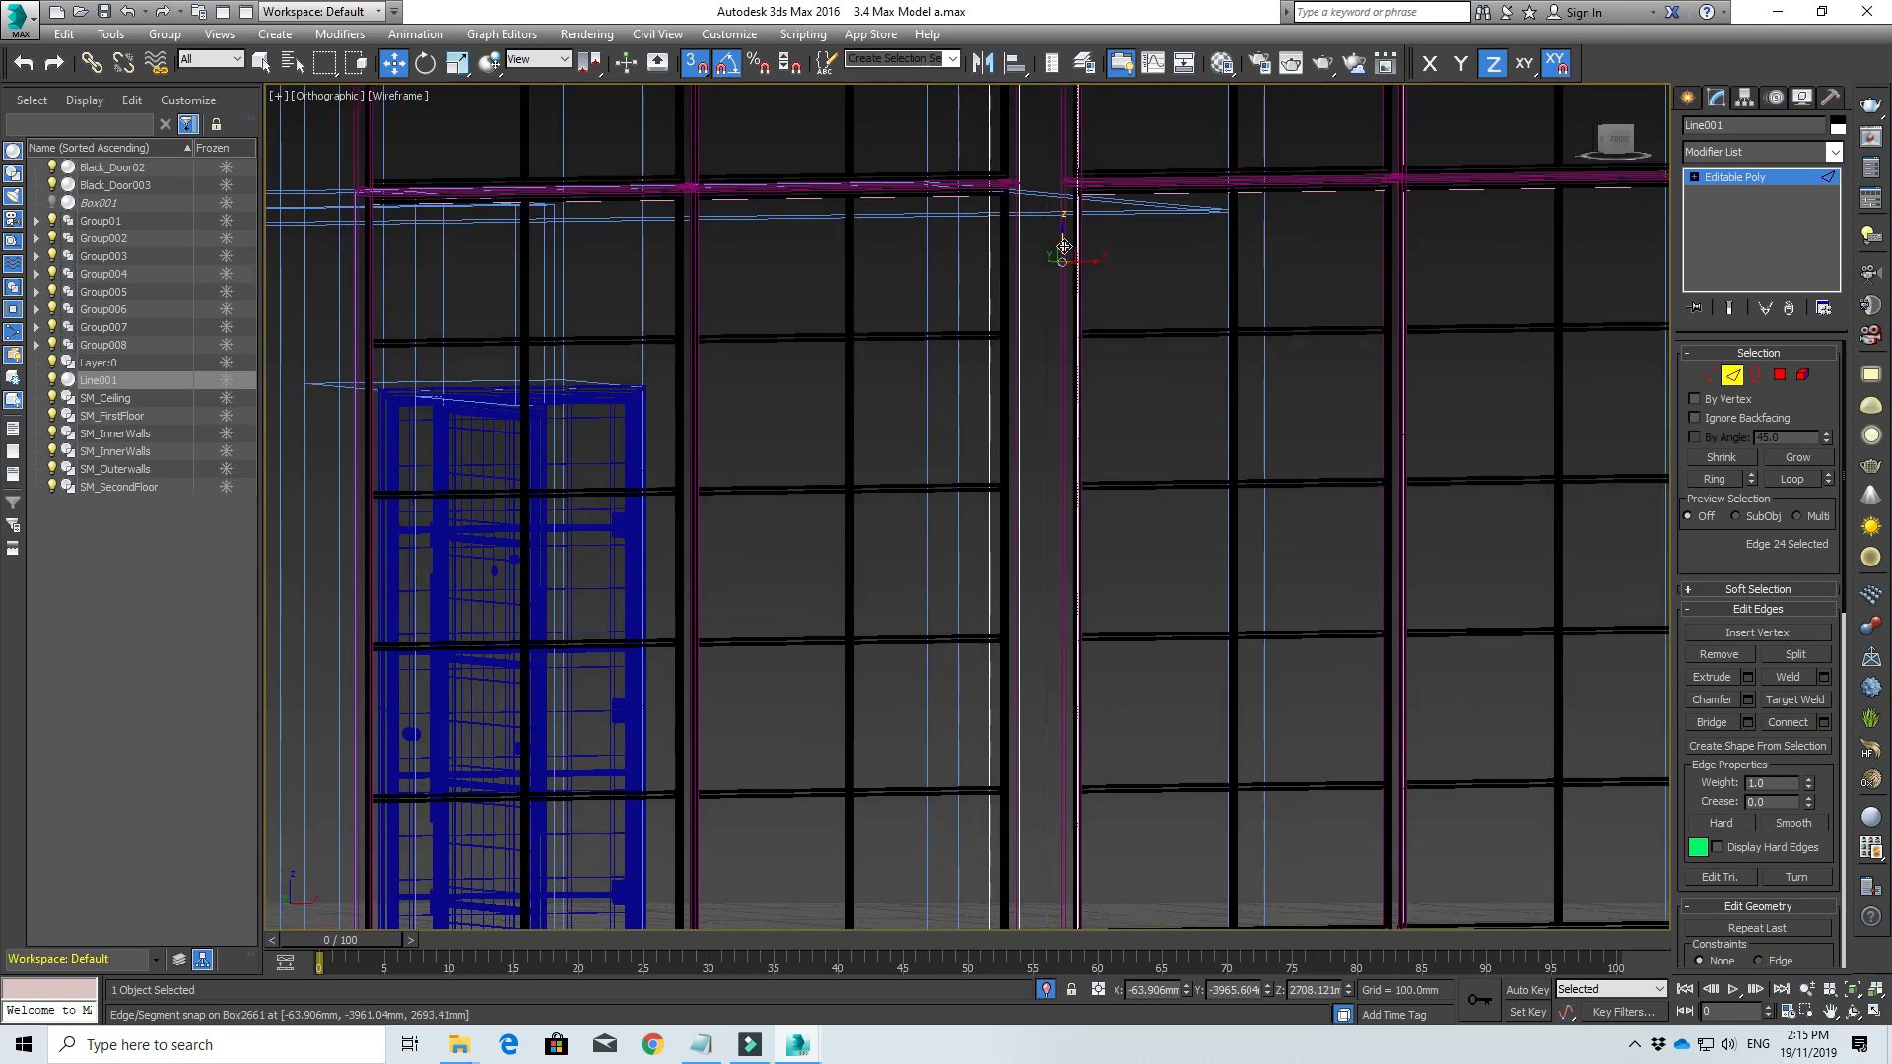
{"action": "left_click_drag", "start_coordinate": [1061, 232], "coordinate": [1075, 440]}
{"action": "scroll", "coordinate": [1054, 247], "scroll_direction": "up", "scroll_amount": 5}
{"action": "scroll", "coordinate": [1081, 626], "scroll_direction": "down", "scroll_amount": 3}
{"action": "middle_click_drag", "start_coordinate": [1076, 498], "coordinate": [1069, 89]}
{"action": "middle_click_drag", "start_coordinate": [1069, 931], "coordinate": [1066, 818]}
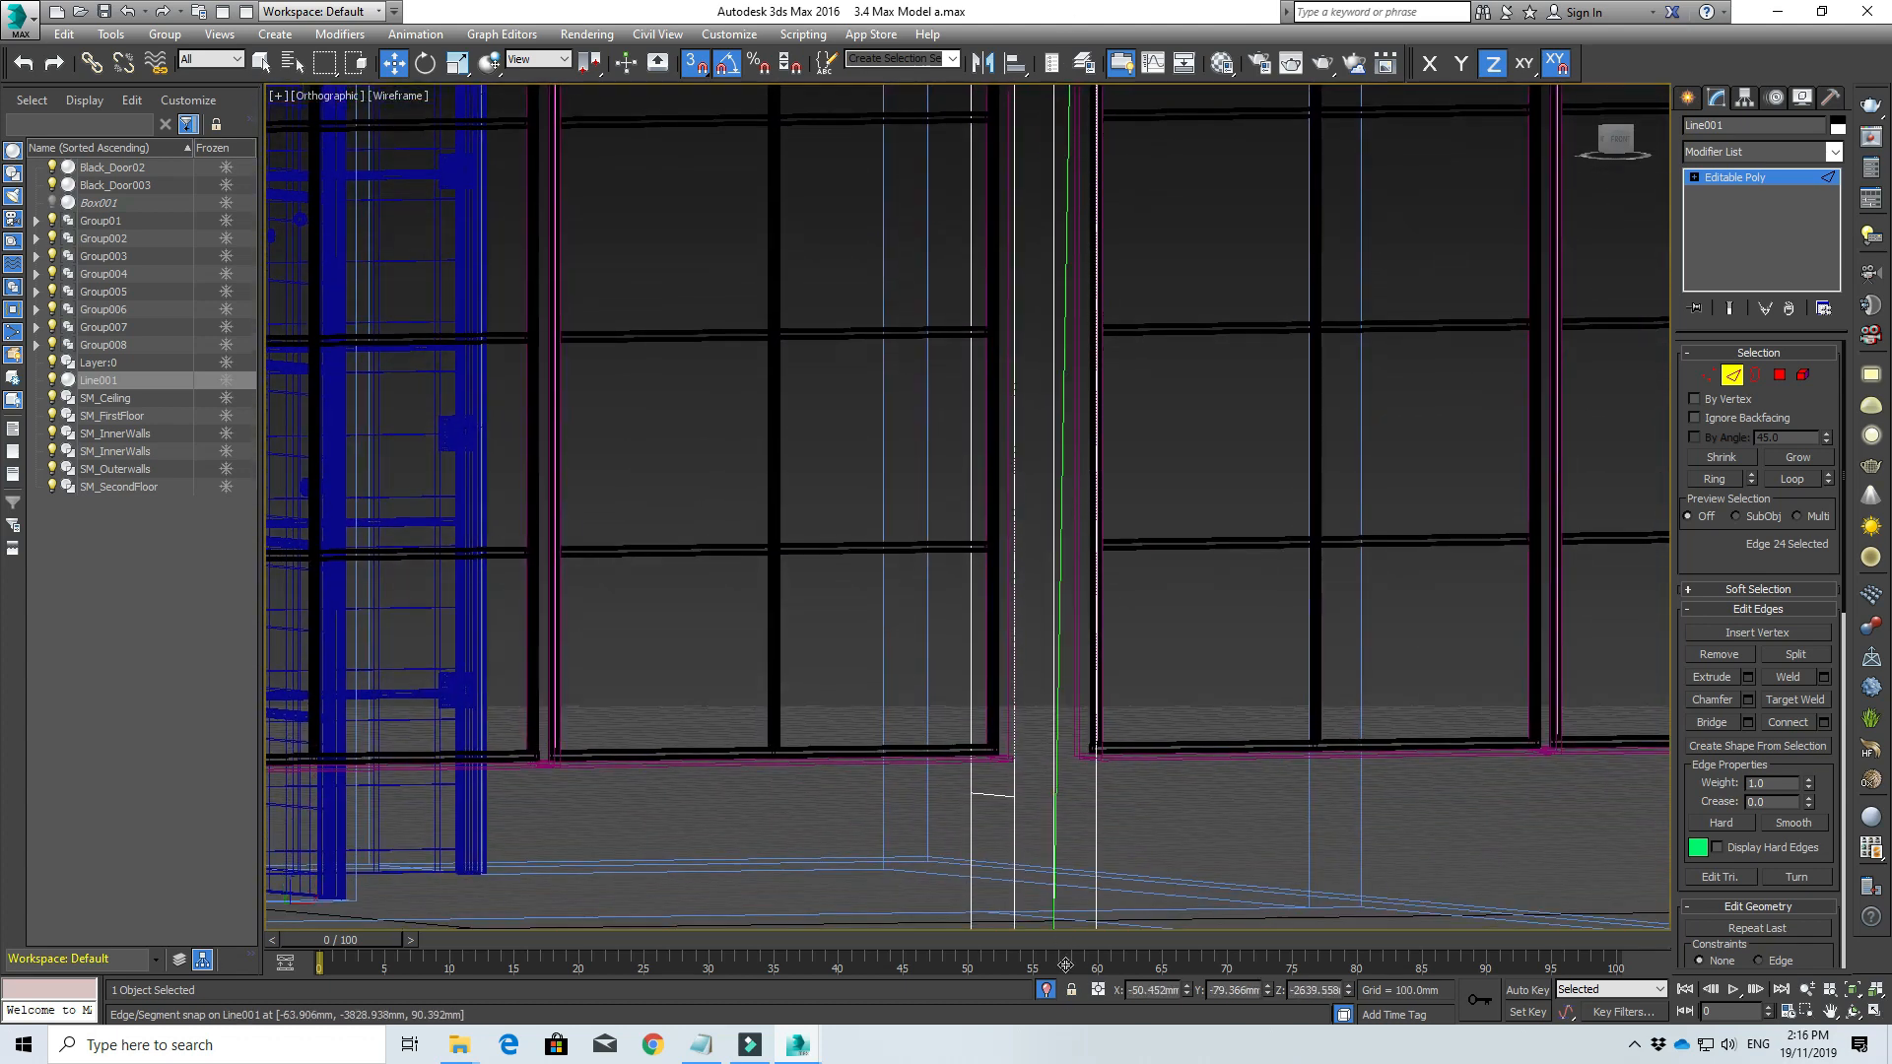
{"action": "left_click_drag", "start_coordinate": [1066, 817], "coordinate": [1001, 794]}
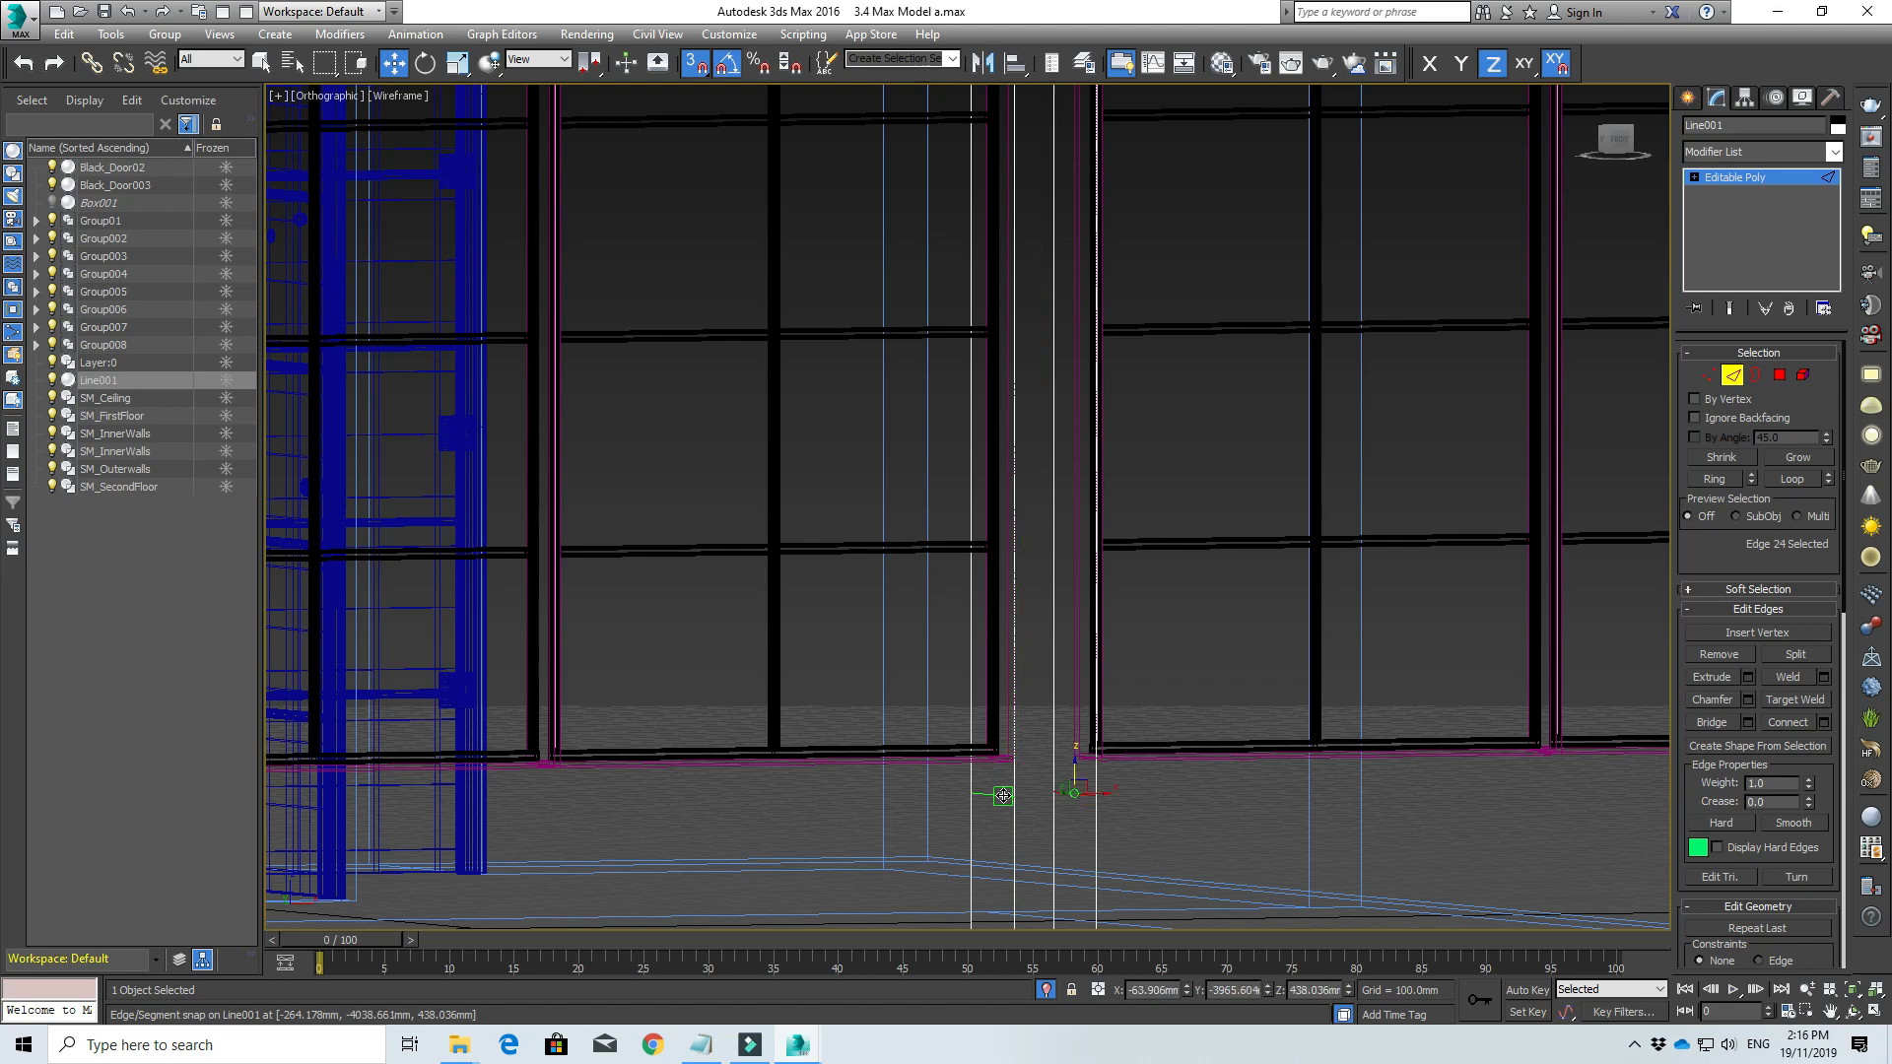
{"action": "scroll", "coordinate": [983, 817], "scroll_direction": "up", "scroll_amount": 6}
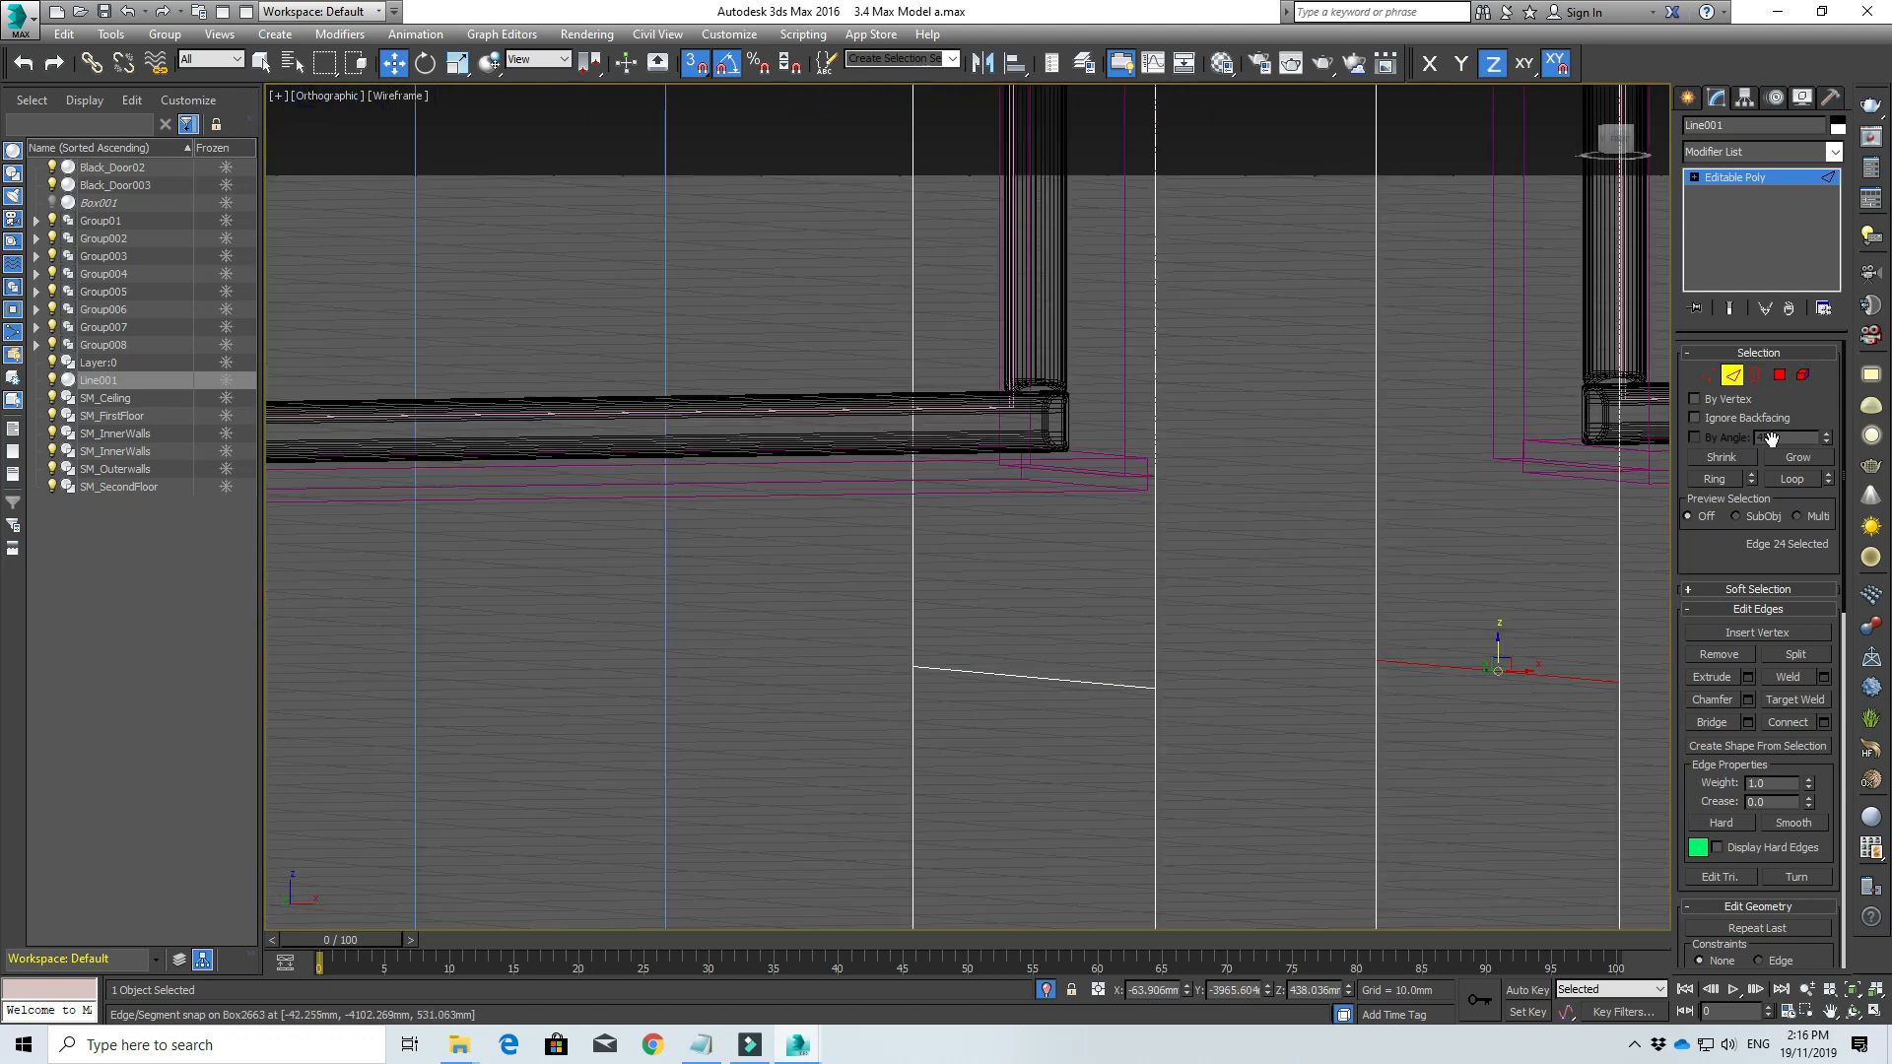
Step: Create a box beside the filler wall near the lower window frame, with length, width and height all set to 100 mm
{"action": "left_click", "coordinate": [1687, 97]}
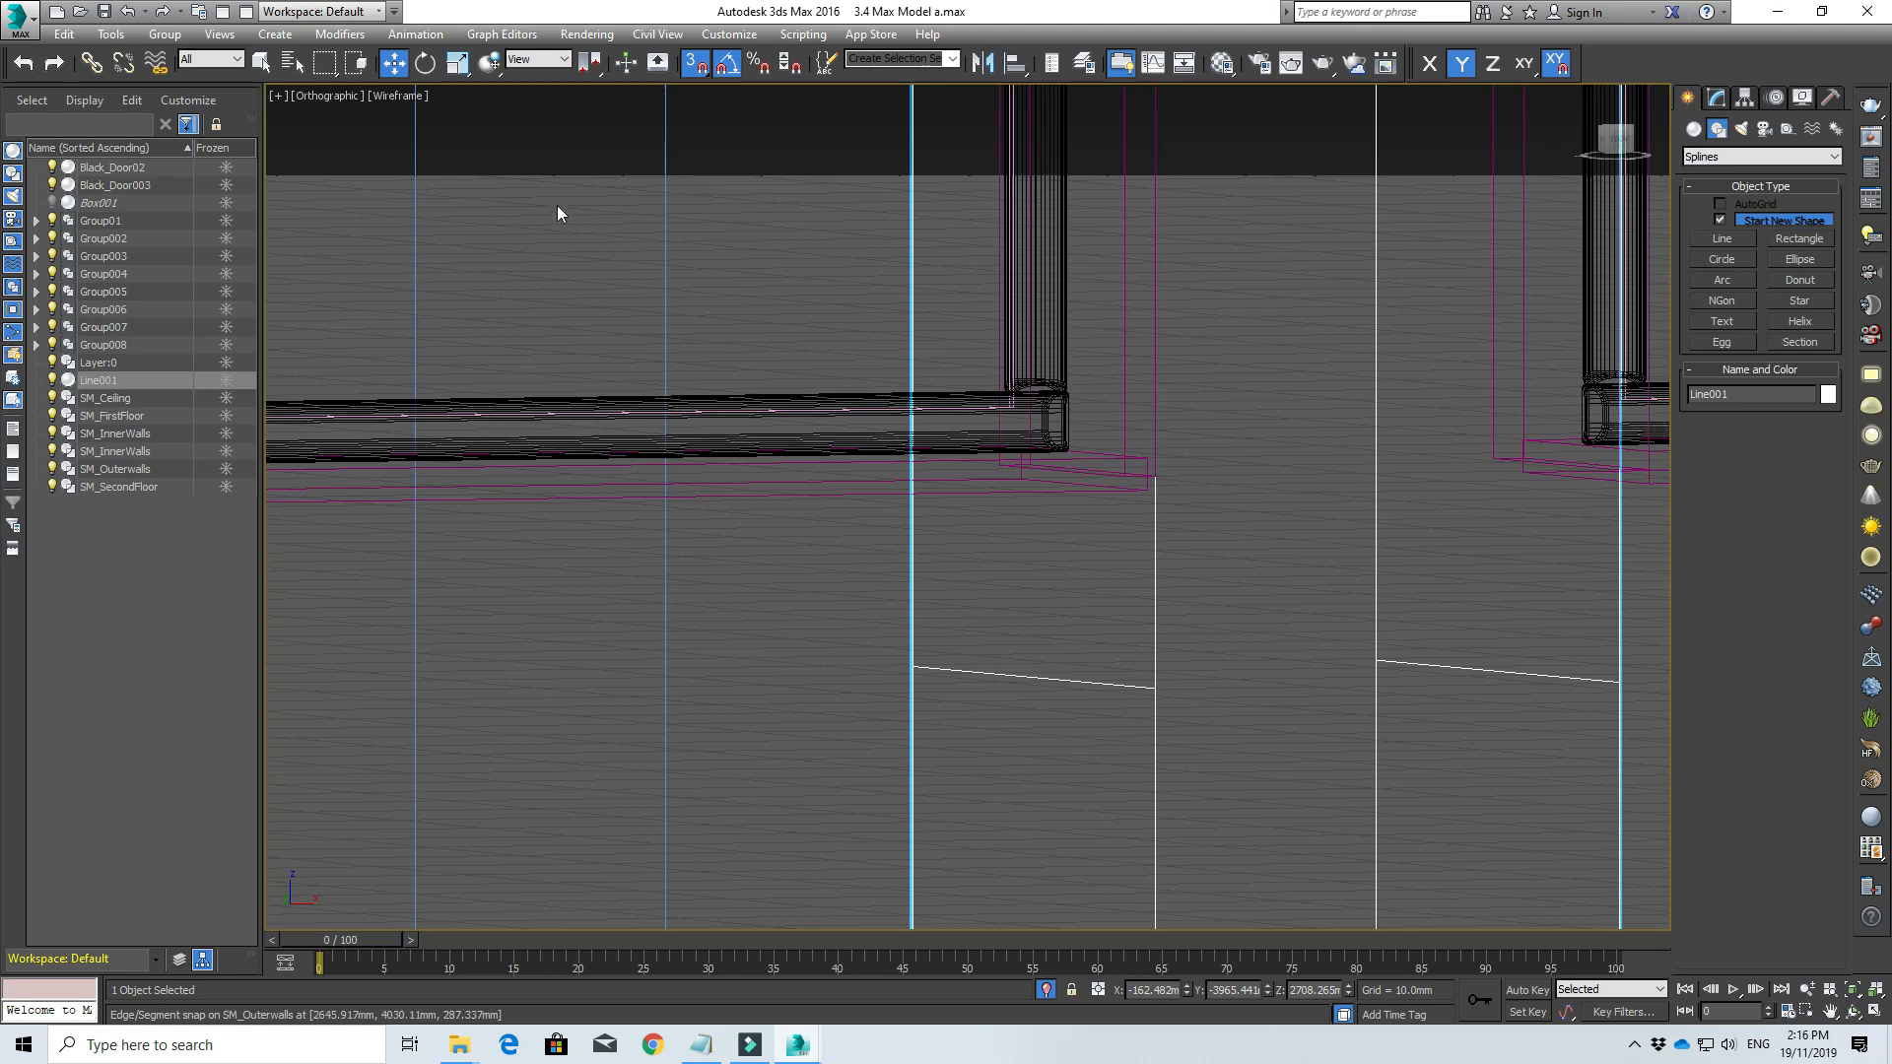
{"action": "left_click", "coordinate": [1695, 128]}
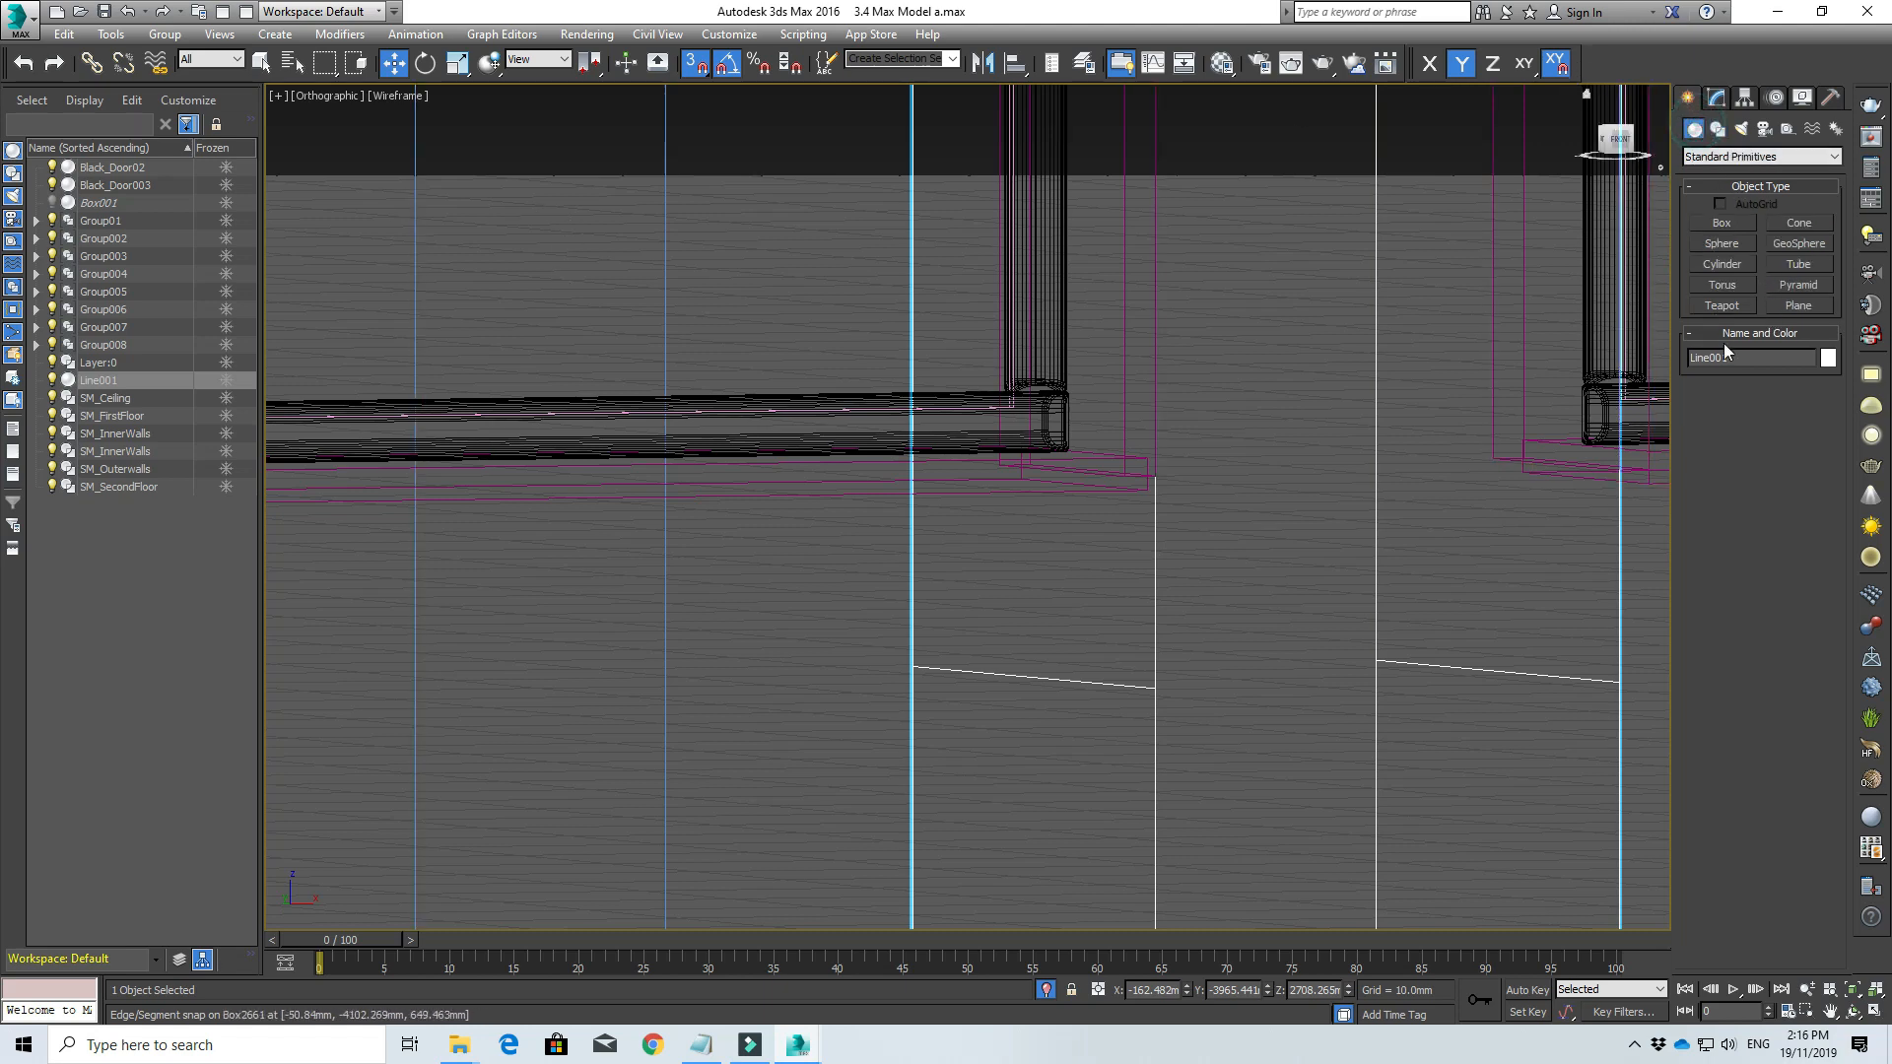
{"action": "left_click", "coordinate": [1724, 224]}
{"action": "left_click_drag", "start_coordinate": [807, 547], "coordinate": [839, 568]}
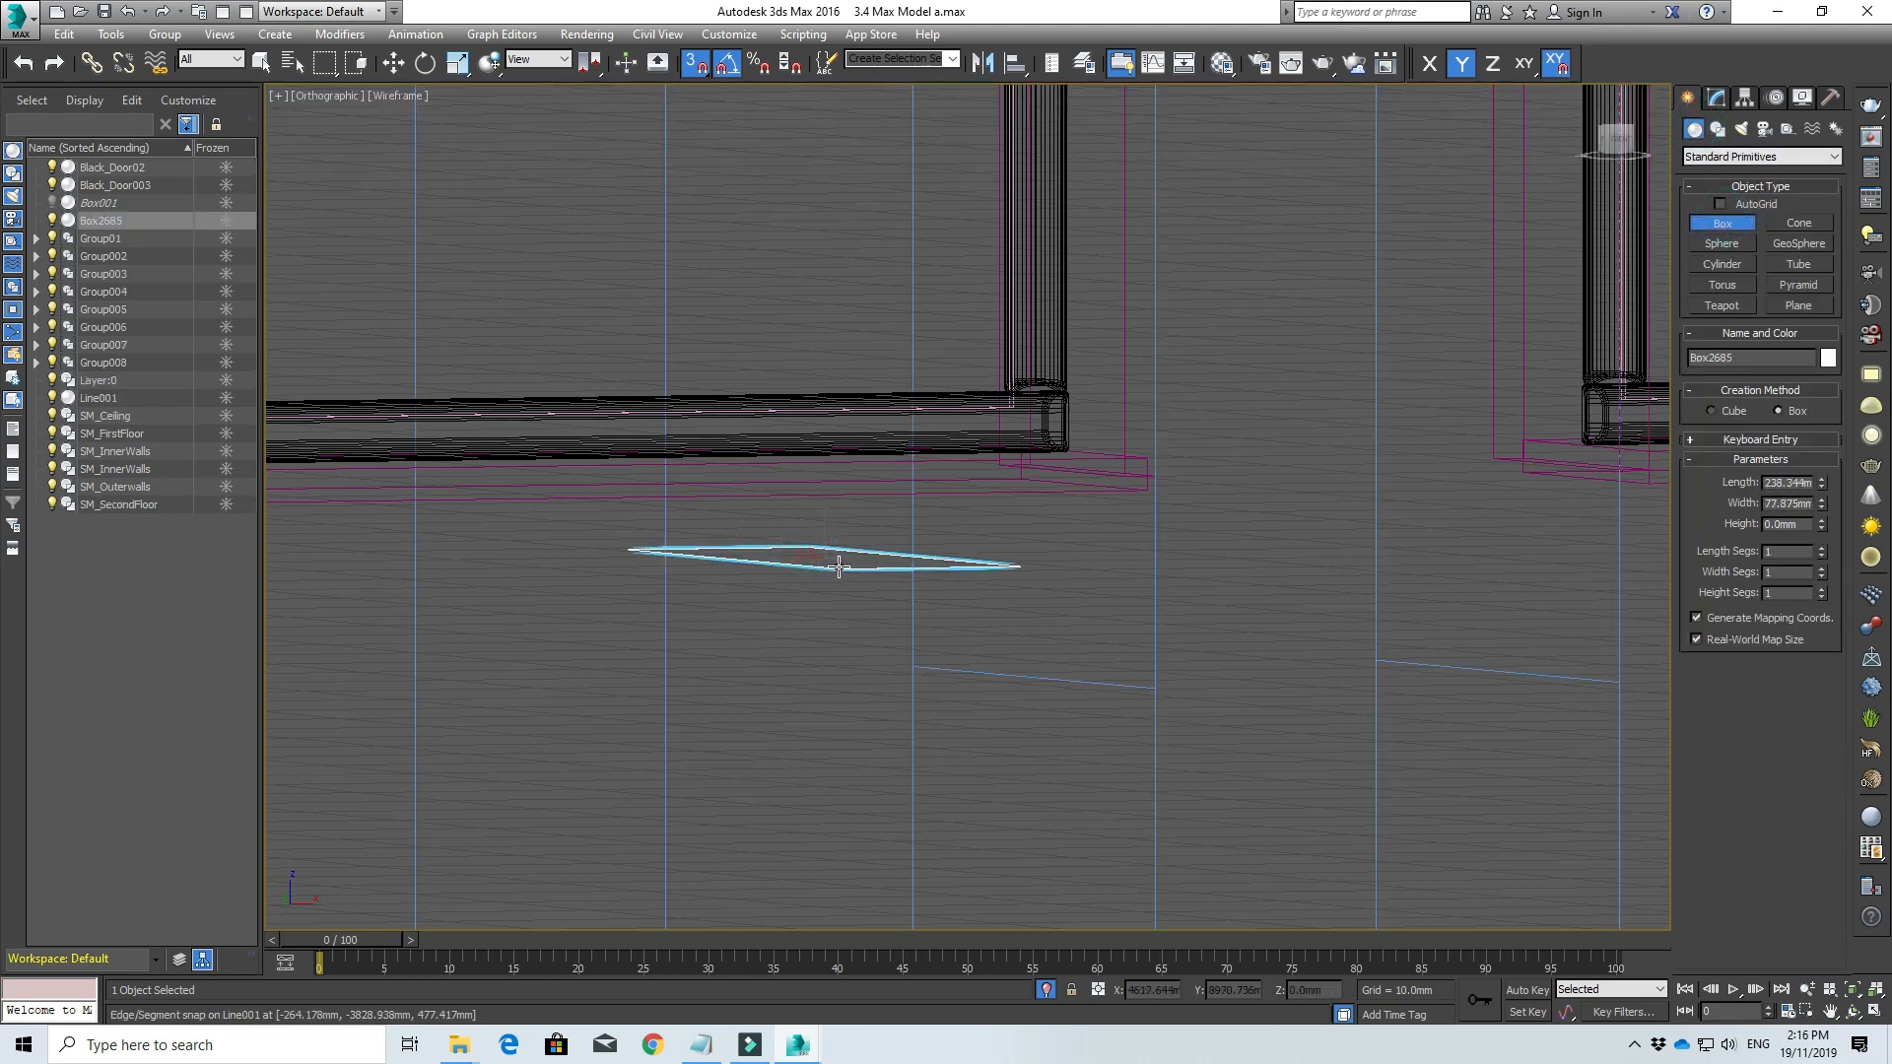
{"action": "left_click", "coordinate": [825, 619]}
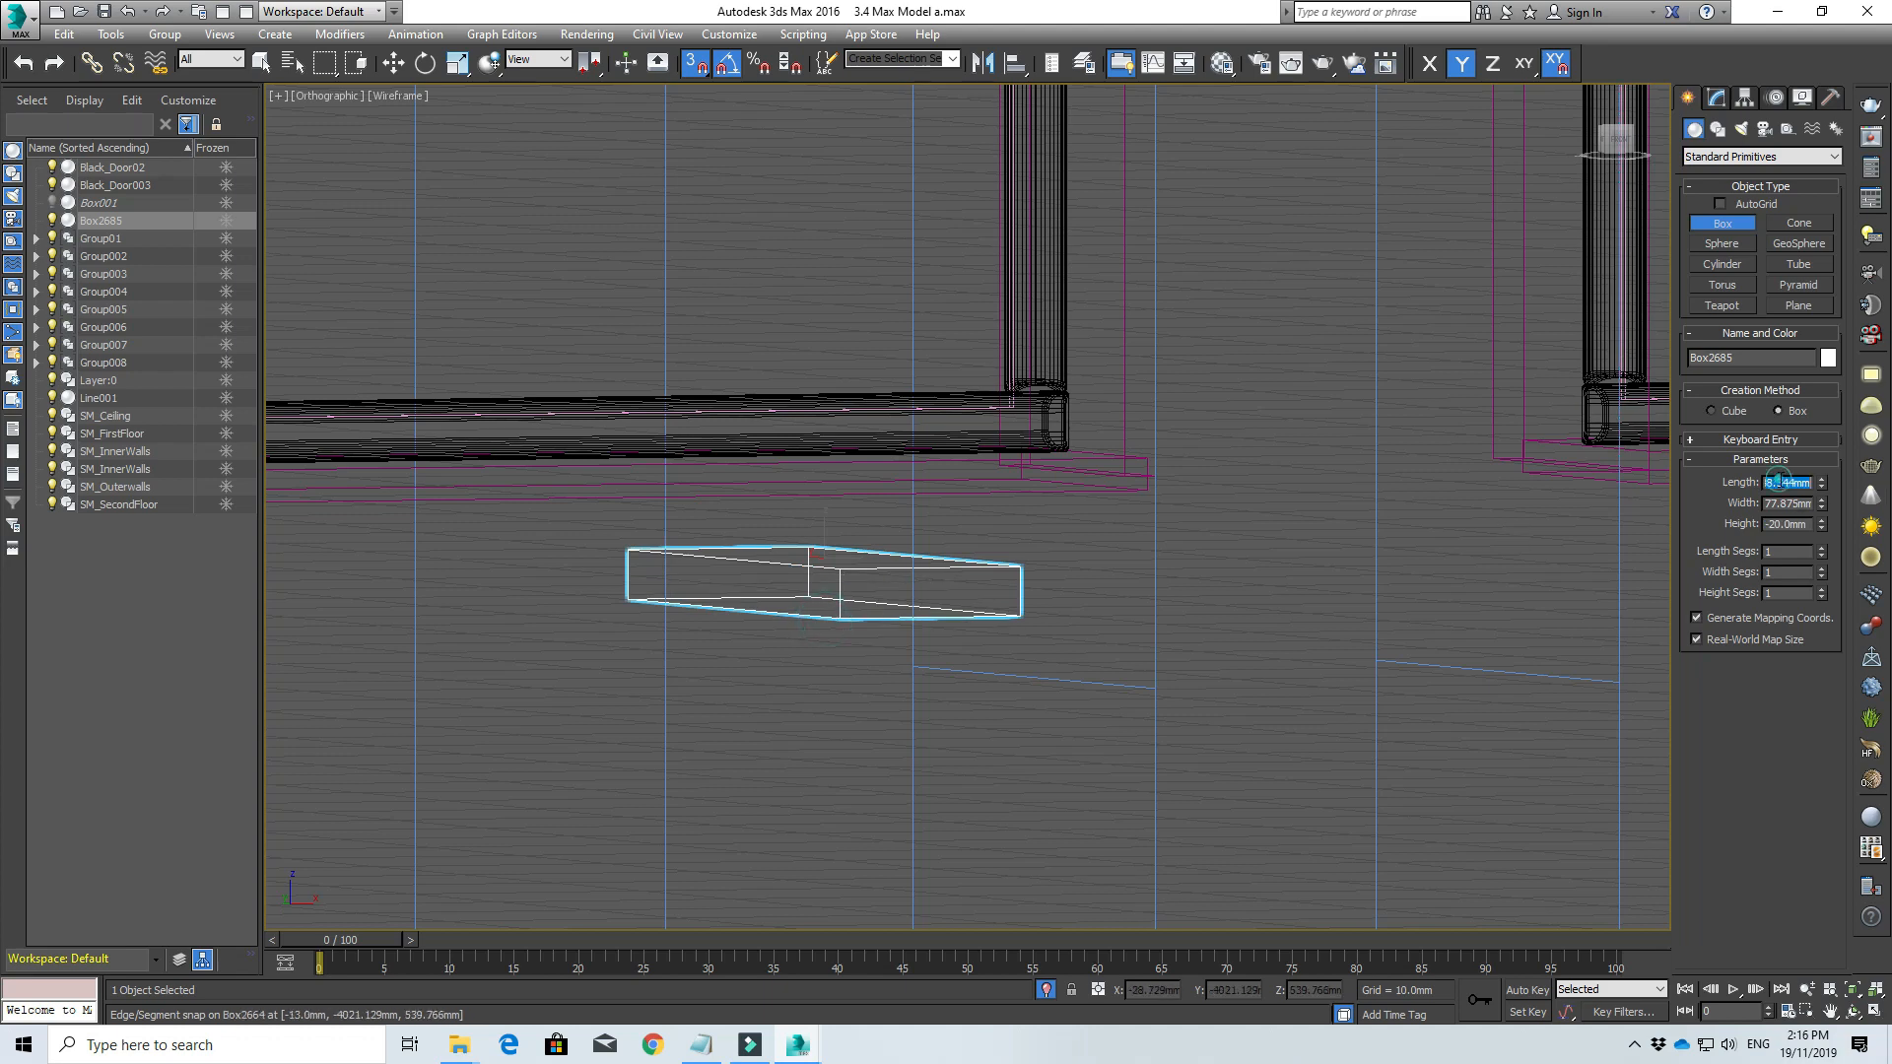
{"action": "type", "text": "100"}
{"action": "key", "text": "Tab"}
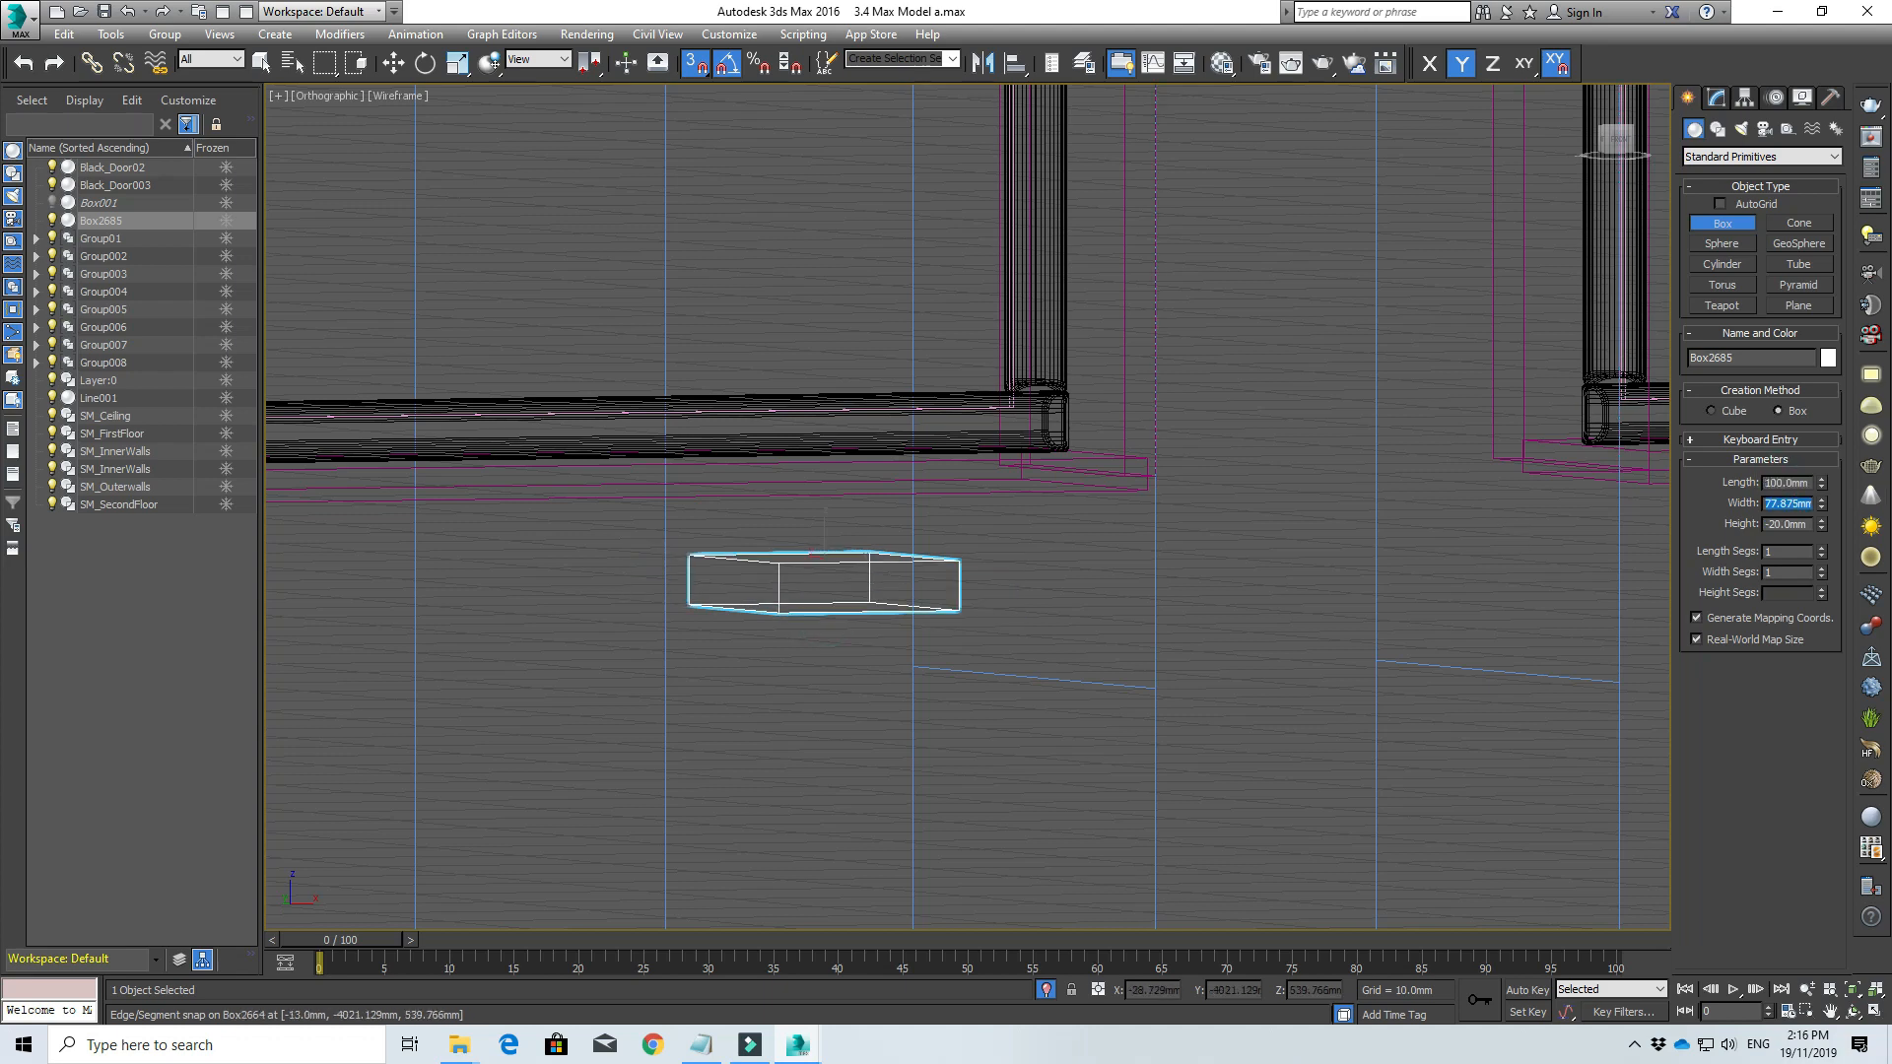
{"action": "type", "text": "100"}
{"action": "key", "text": "Tab"}
{"action": "type", "text": "100"}
{"action": "key", "text": "Tab"}
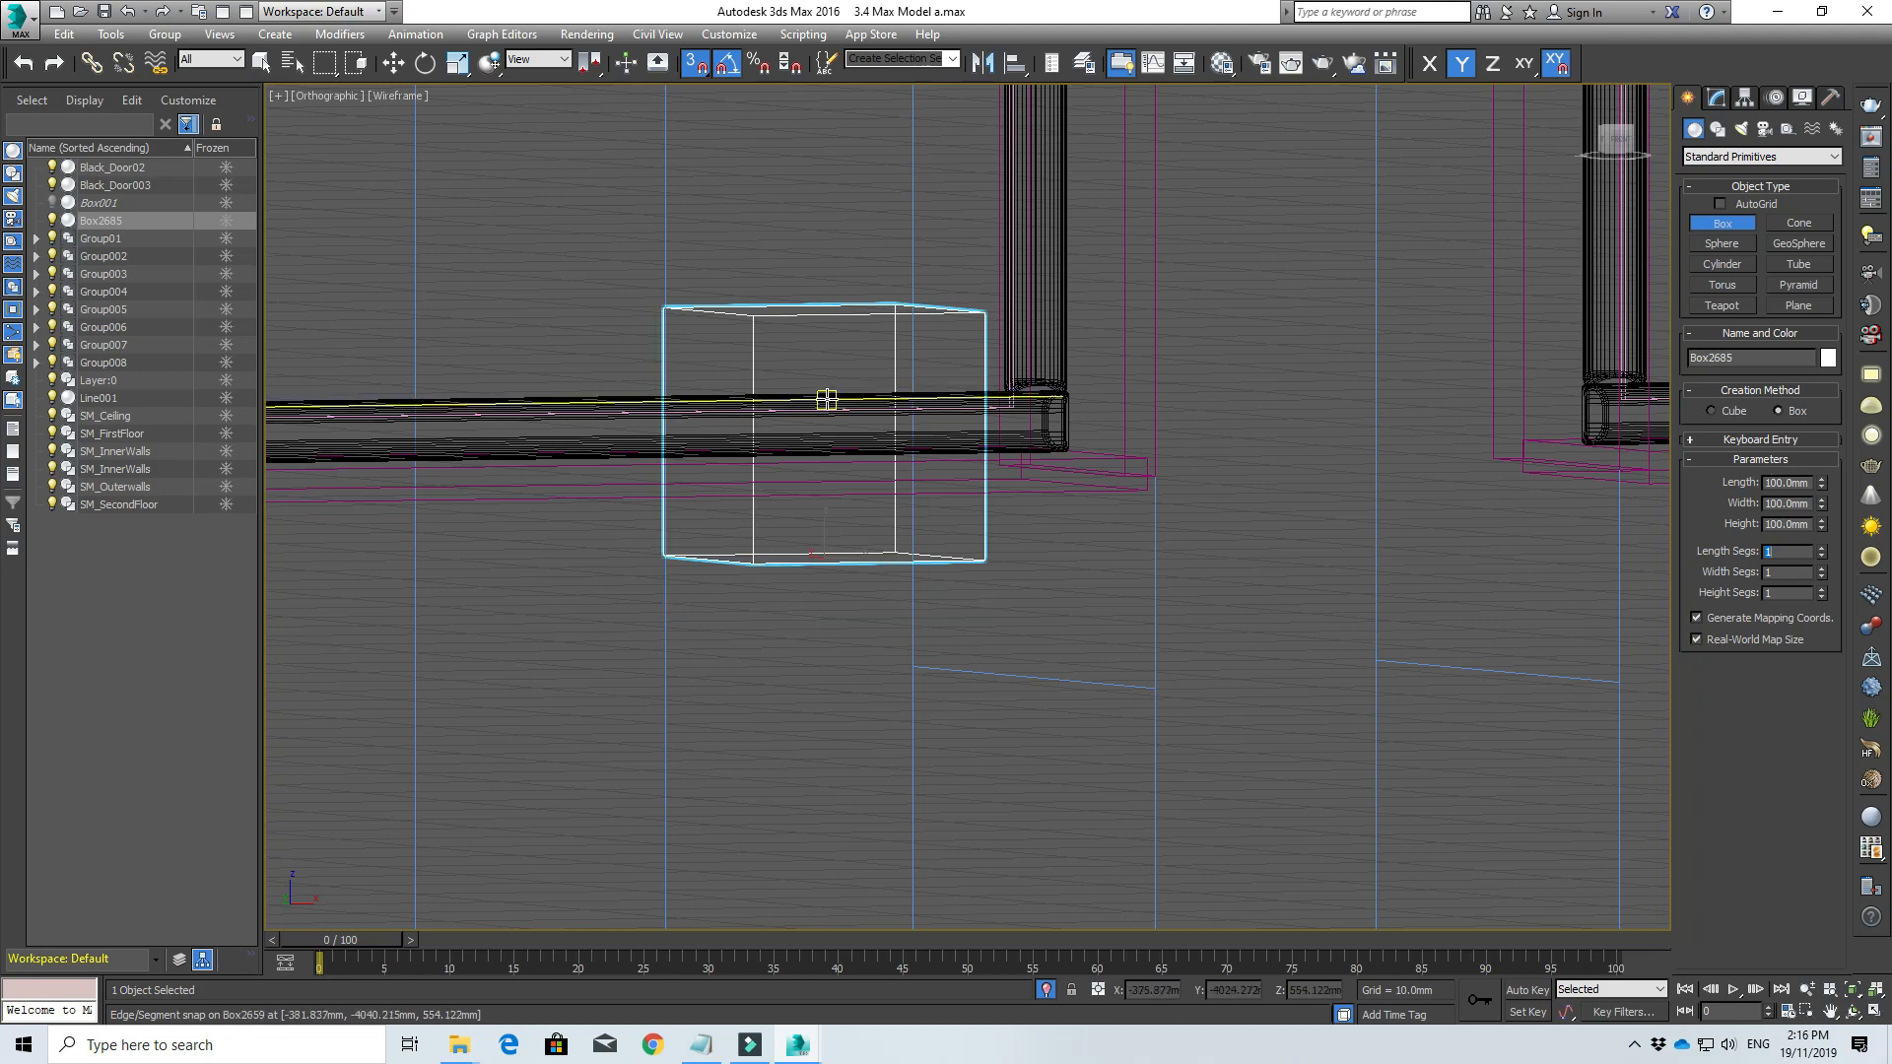
Step: Move the 100 mm box in the front view to below the lower frame of the window set beside the filler wall
{"action": "scroll", "coordinate": [838, 475], "scroll_direction": "down", "scroll_amount": 2}
{"action": "scroll", "coordinate": [845, 493], "scroll_direction": "up", "scroll_amount": 3}
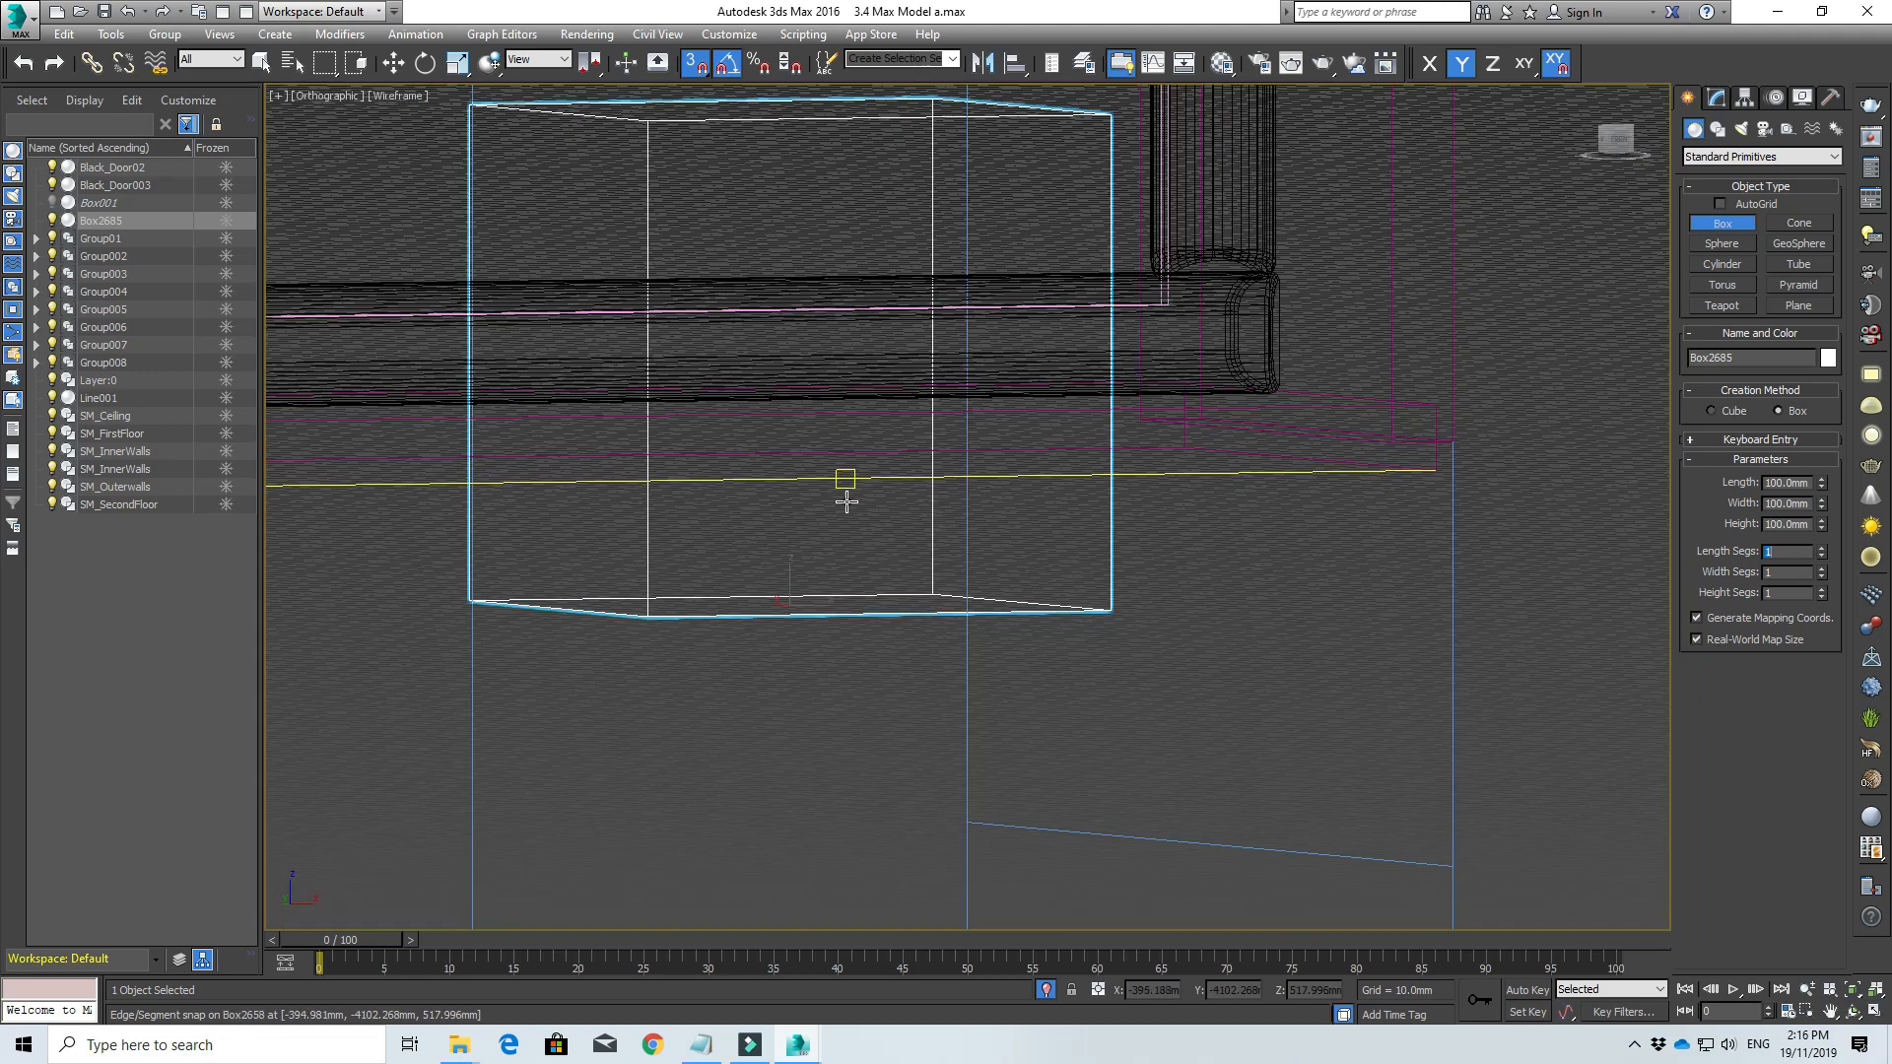
{"action": "scroll", "coordinate": [849, 498], "scroll_direction": "down", "scroll_amount": 5}
{"action": "scroll", "coordinate": [1461, 292], "scroll_direction": "down", "scroll_amount": 2}
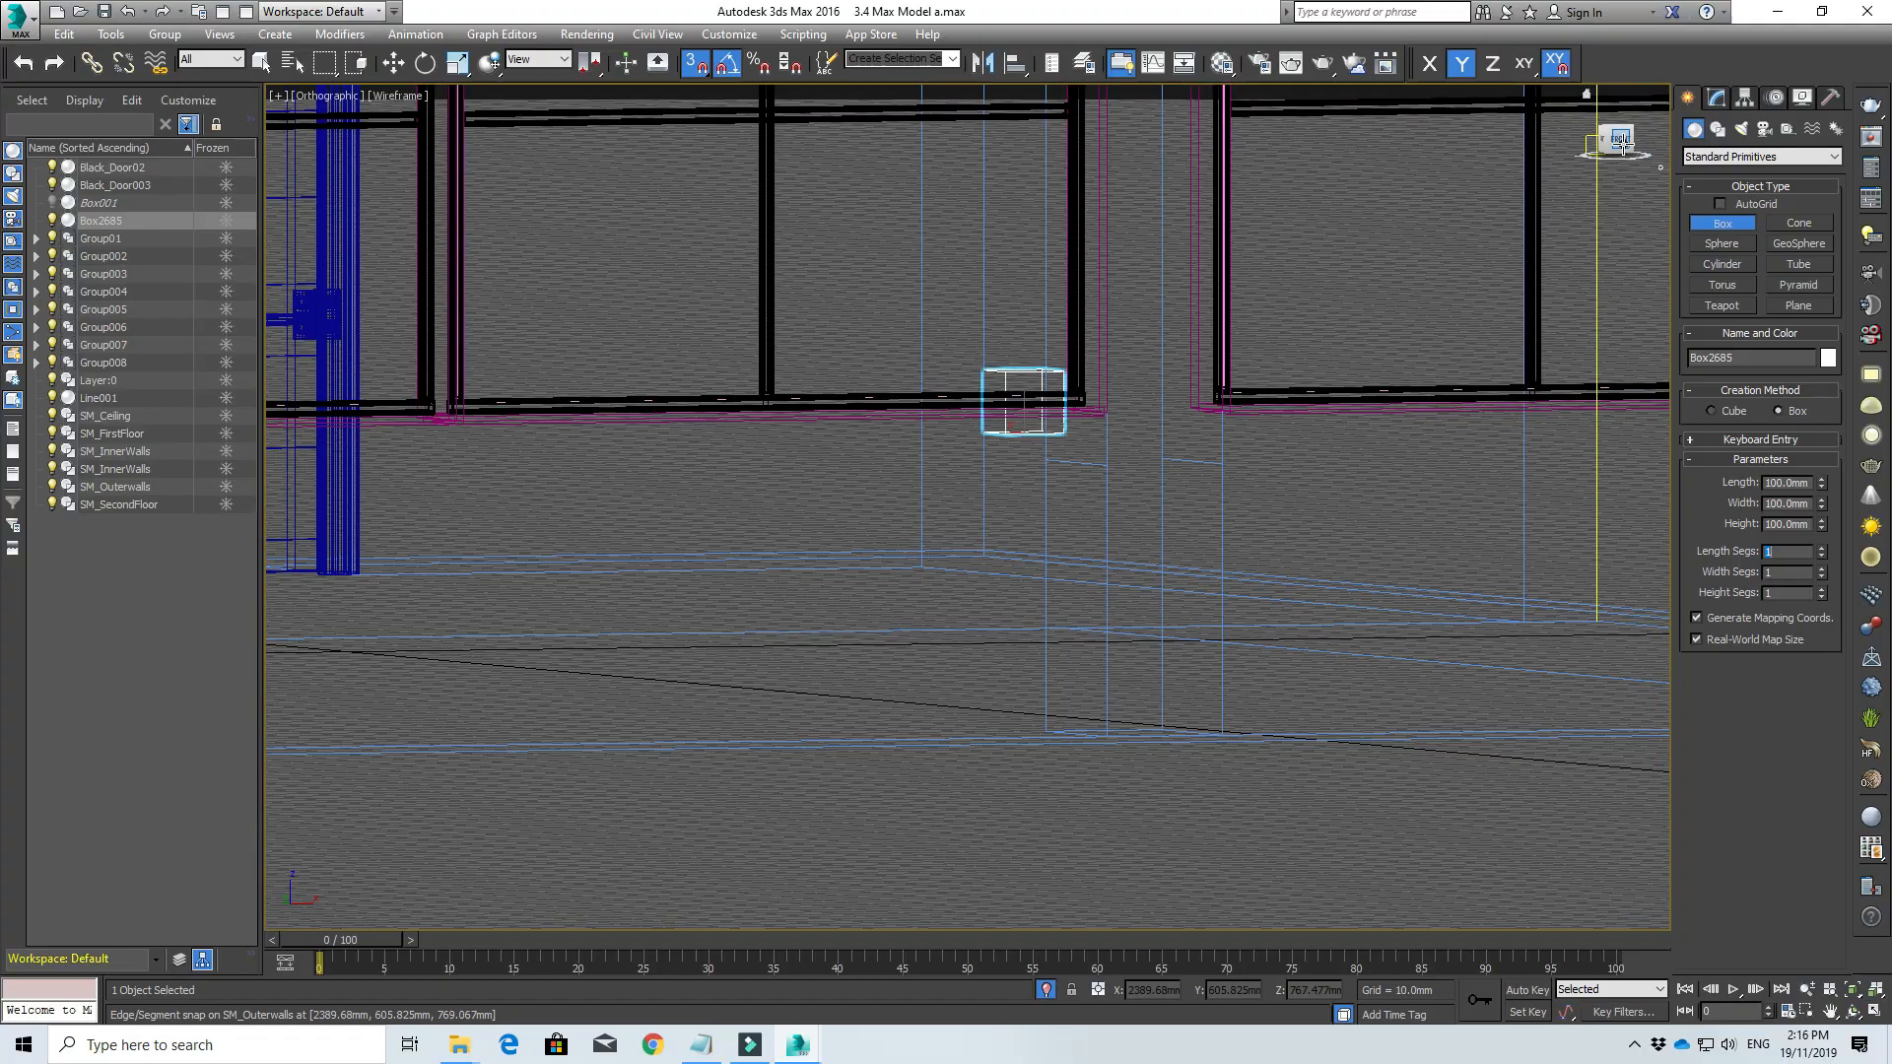
{"action": "mouse_move", "coordinate": [1612, 139]}
{"action": "left_mouse_down"}
{"action": "mouse_move", "coordinate": [1622, 159]}
{"action": "mouse_move", "coordinate": [1615, 132]}
{"action": "left_mouse_up"}
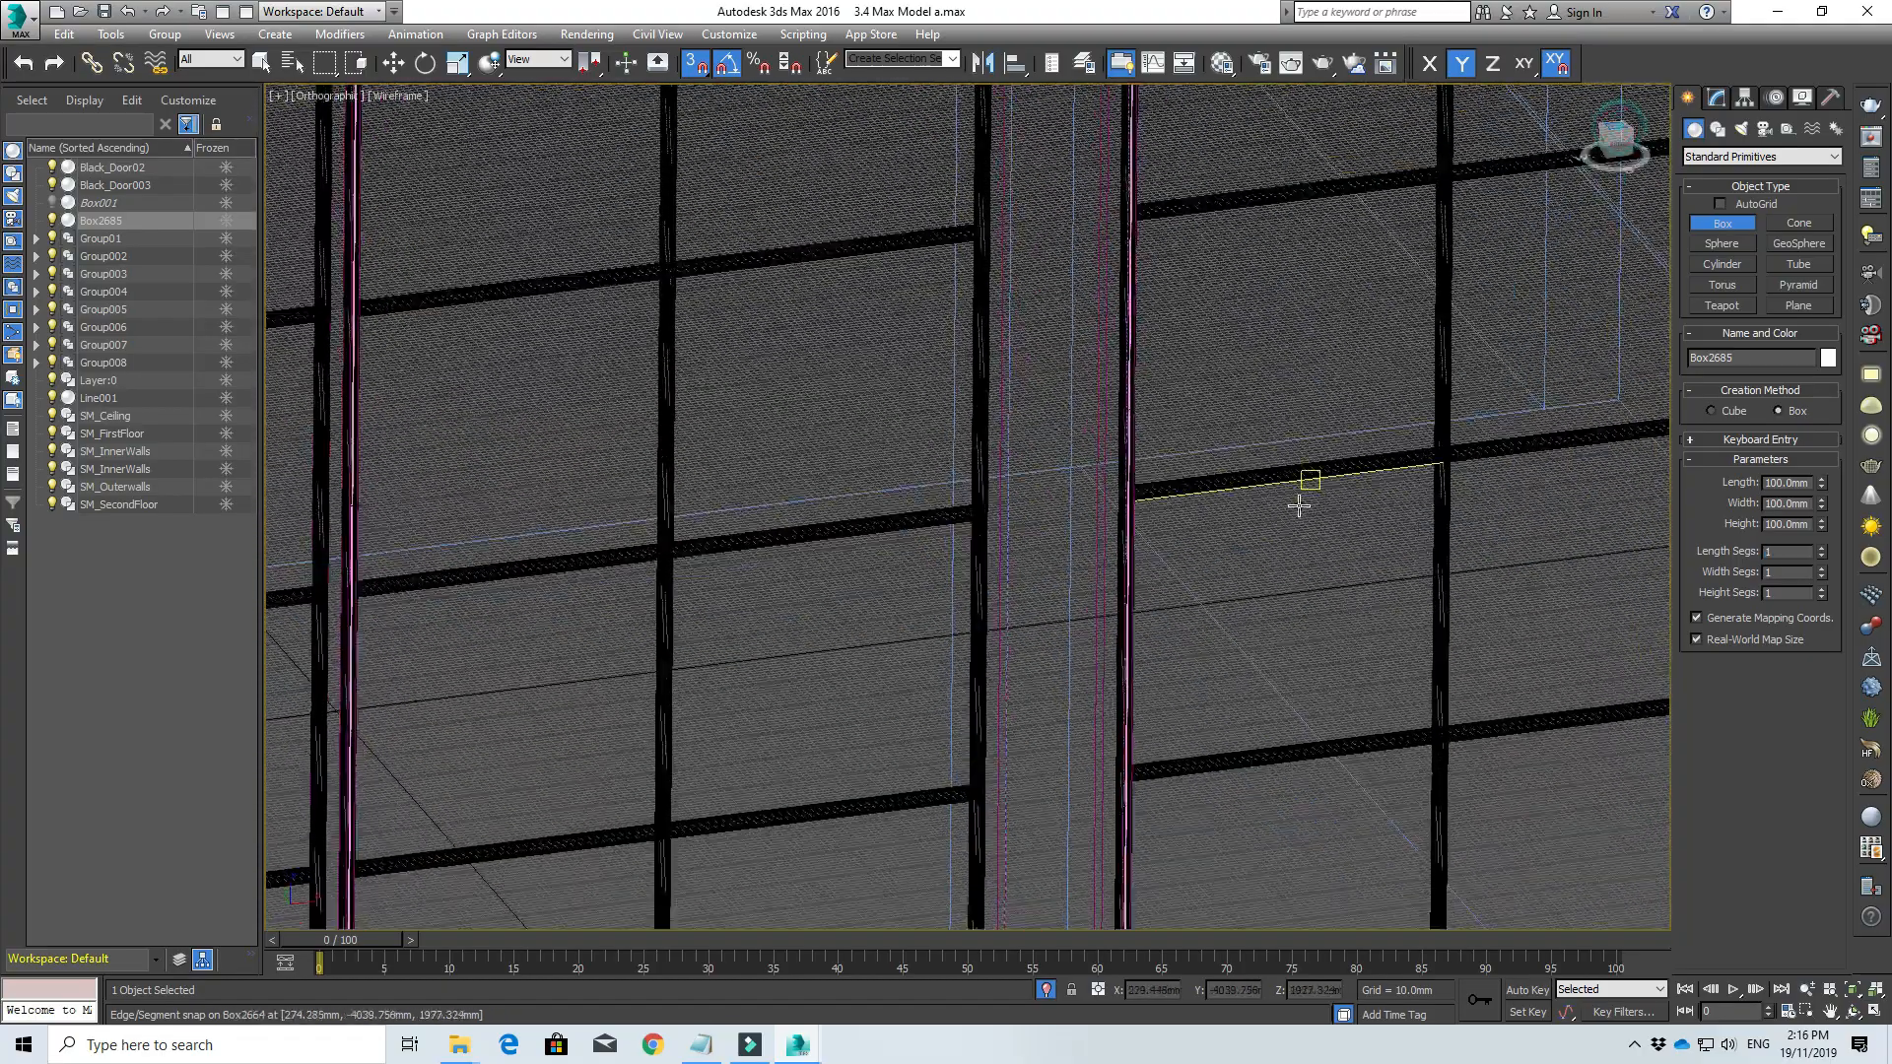
{"action": "key", "text": "t"}
{"action": "scroll", "coordinate": [1233, 595], "scroll_direction": "down", "scroll_amount": 5}
{"action": "middle_click_drag", "start_coordinate": [1156, 687], "coordinate": [1160, 477]}
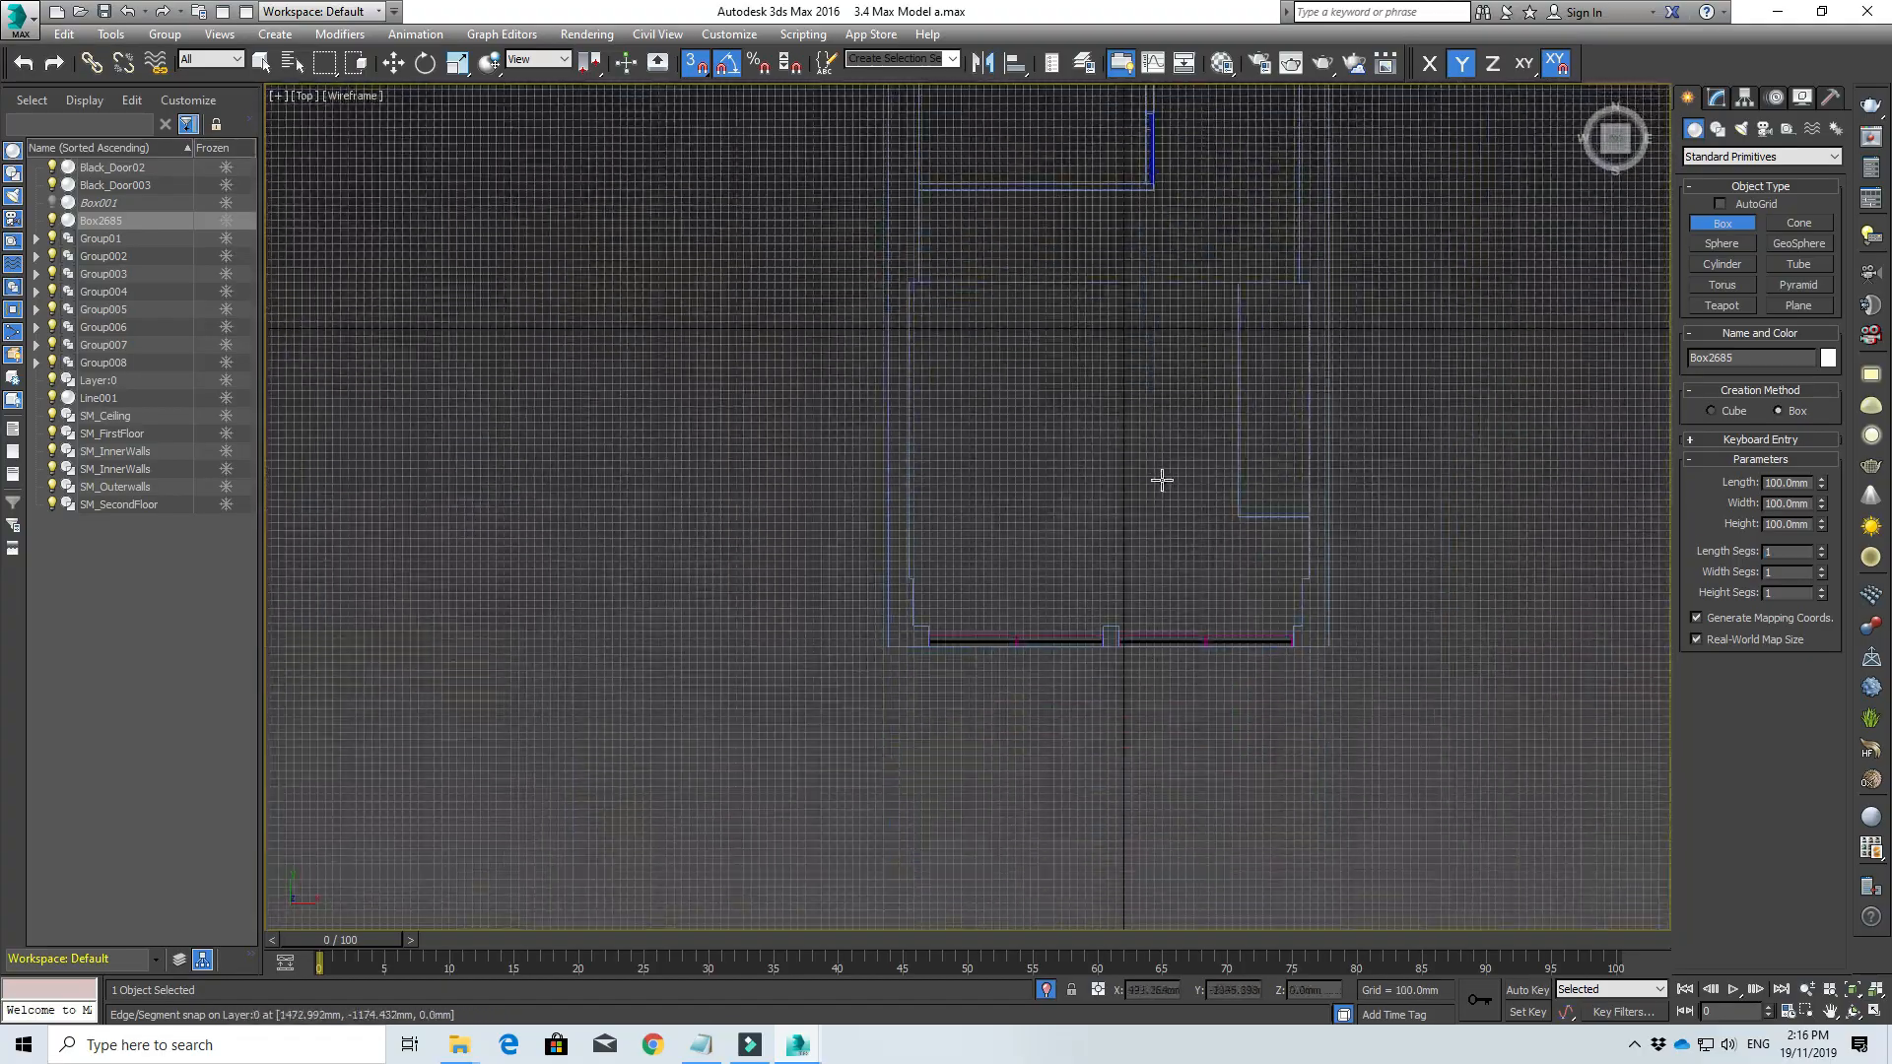
{"action": "key", "text": "f"}
{"action": "middle_click_drag", "start_coordinate": [883, 874], "coordinate": [908, 687]}
{"action": "scroll", "coordinate": [1395, 723], "scroll_direction": "up", "scroll_amount": 5}
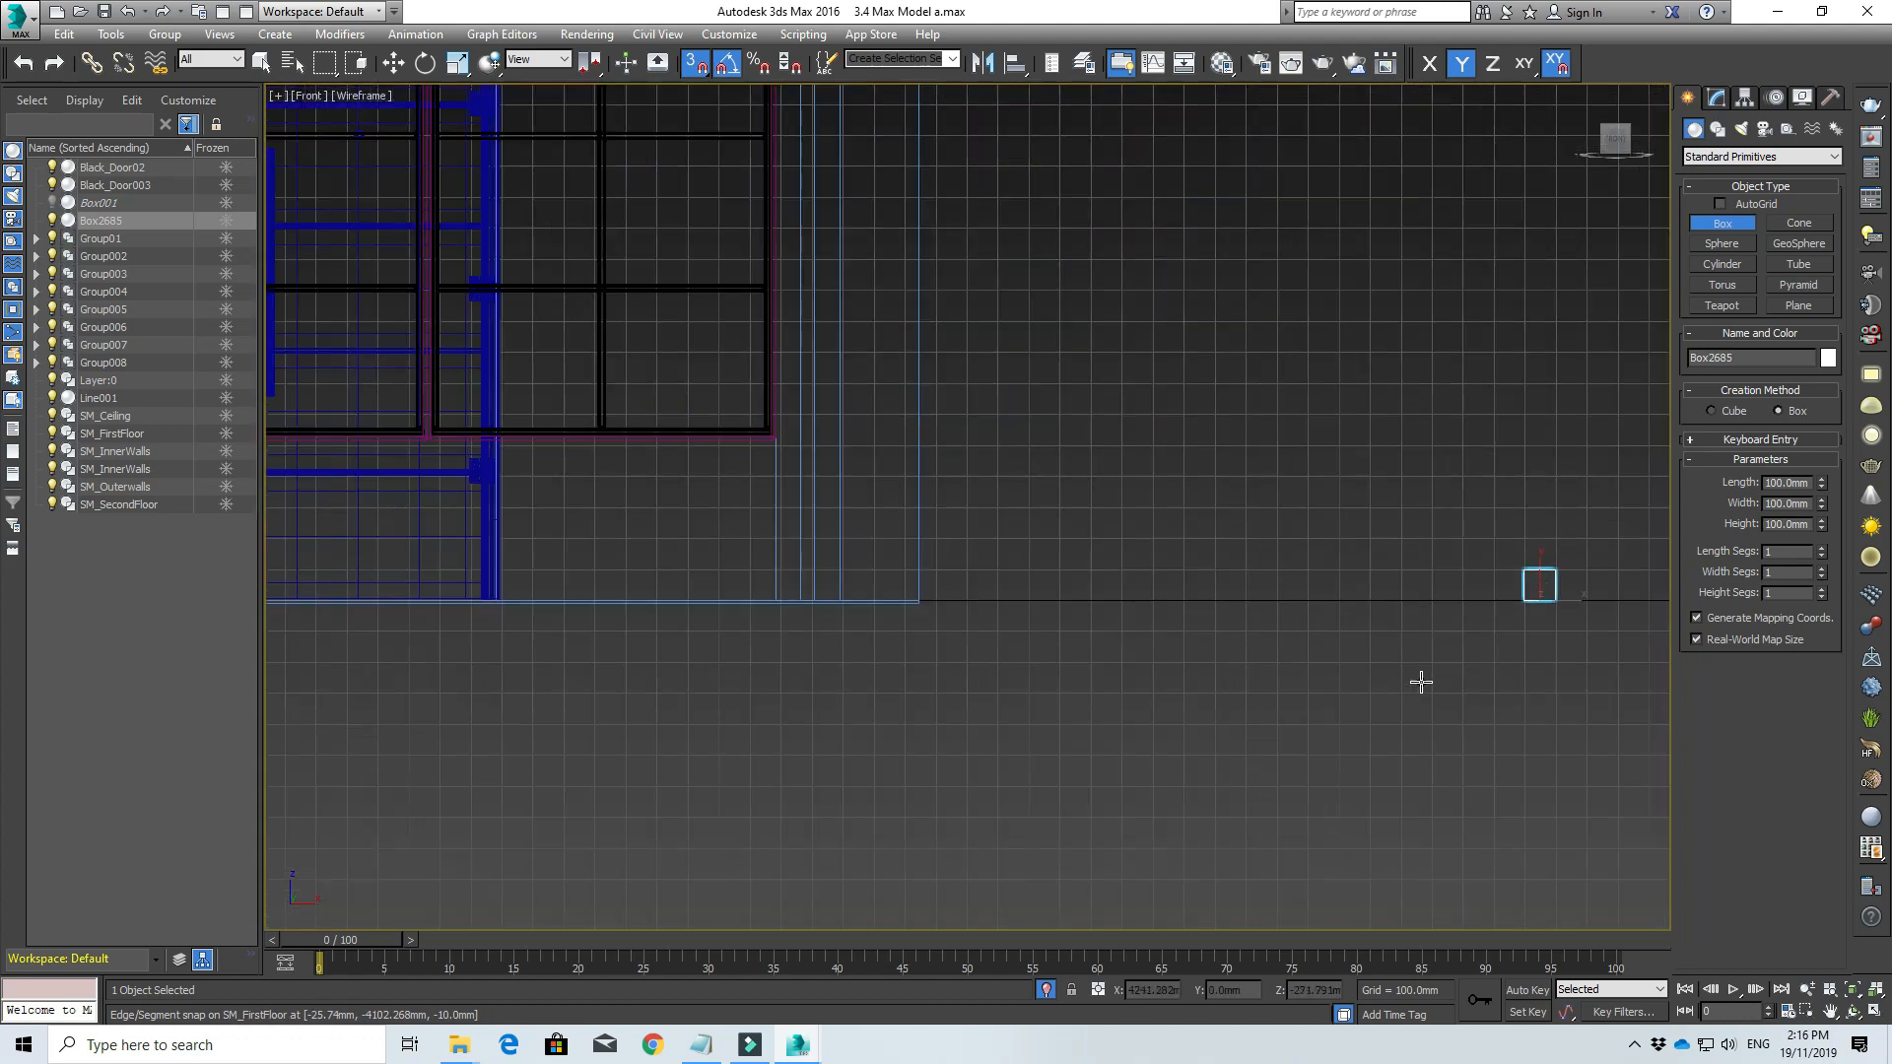
{"action": "key", "text": "w"}
{"action": "left_click_drag", "start_coordinate": [1568, 603], "coordinate": [384, 588]}
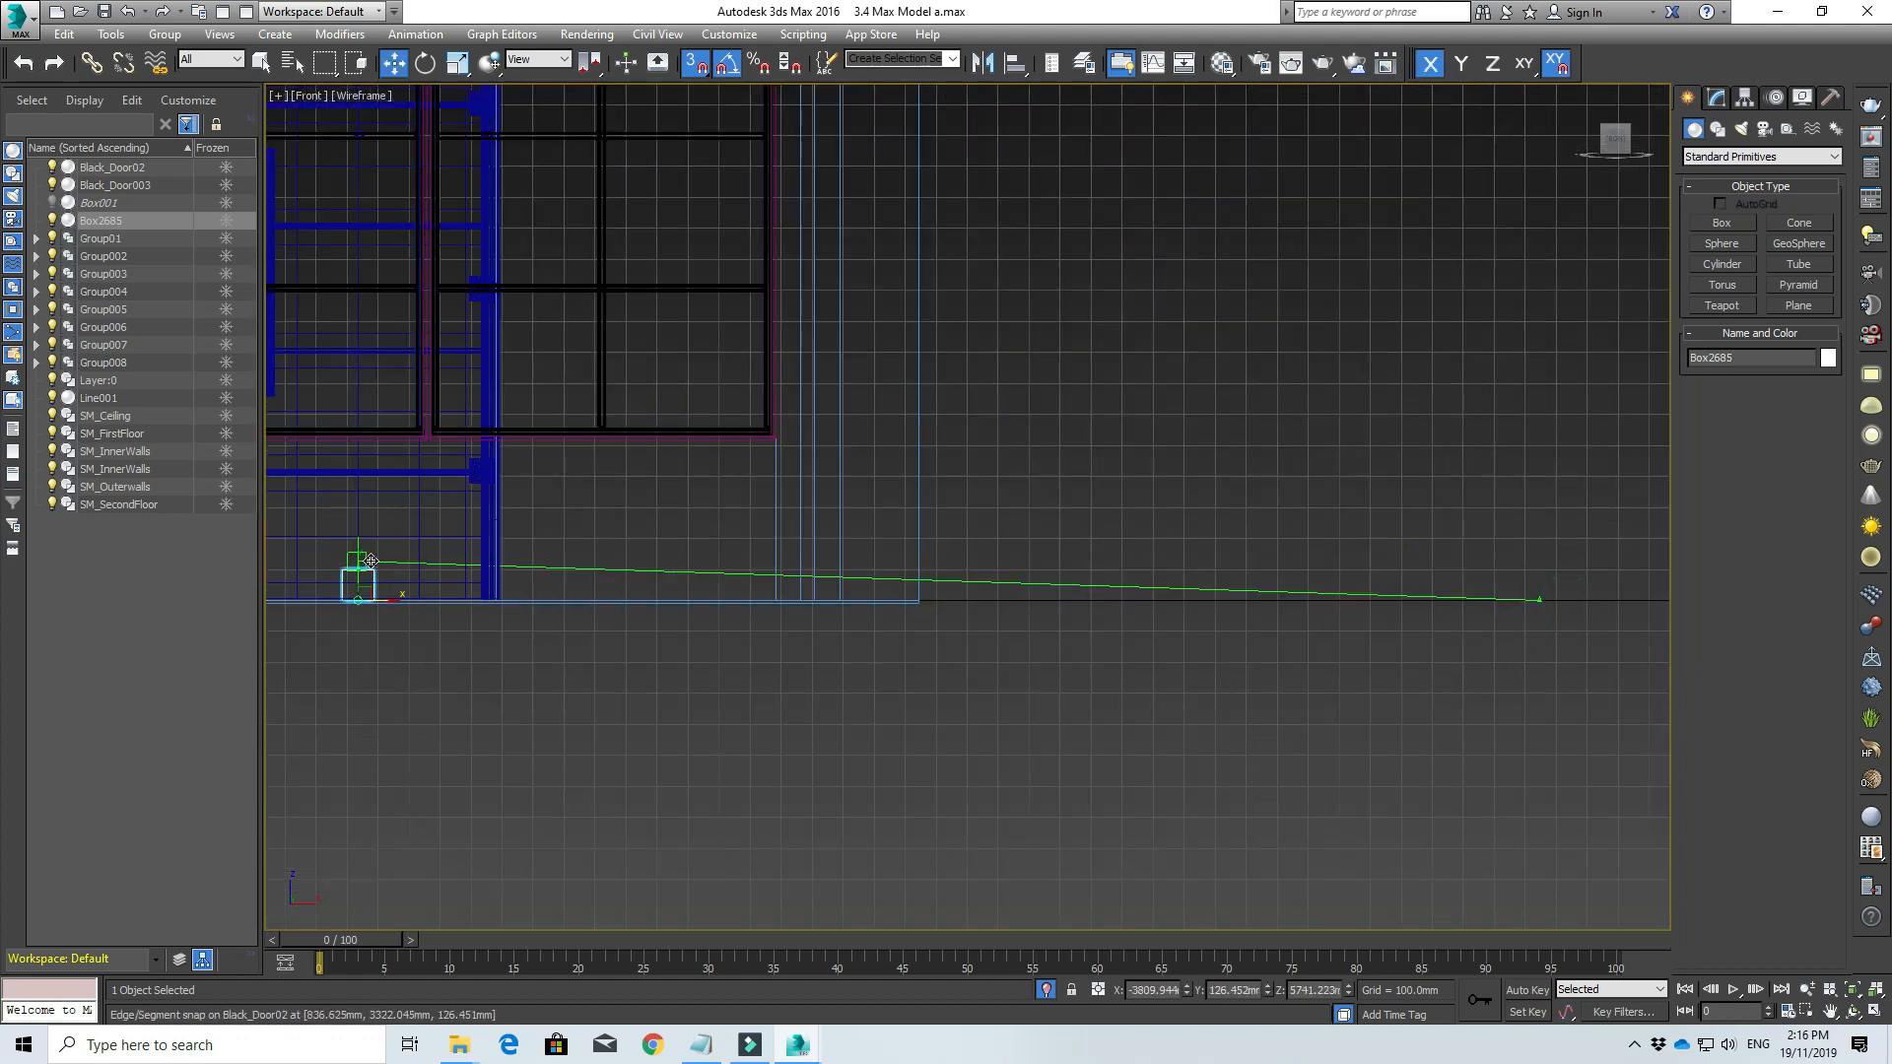
{"action": "middle_click_drag", "start_coordinate": [563, 490], "coordinate": [1138, 493]}
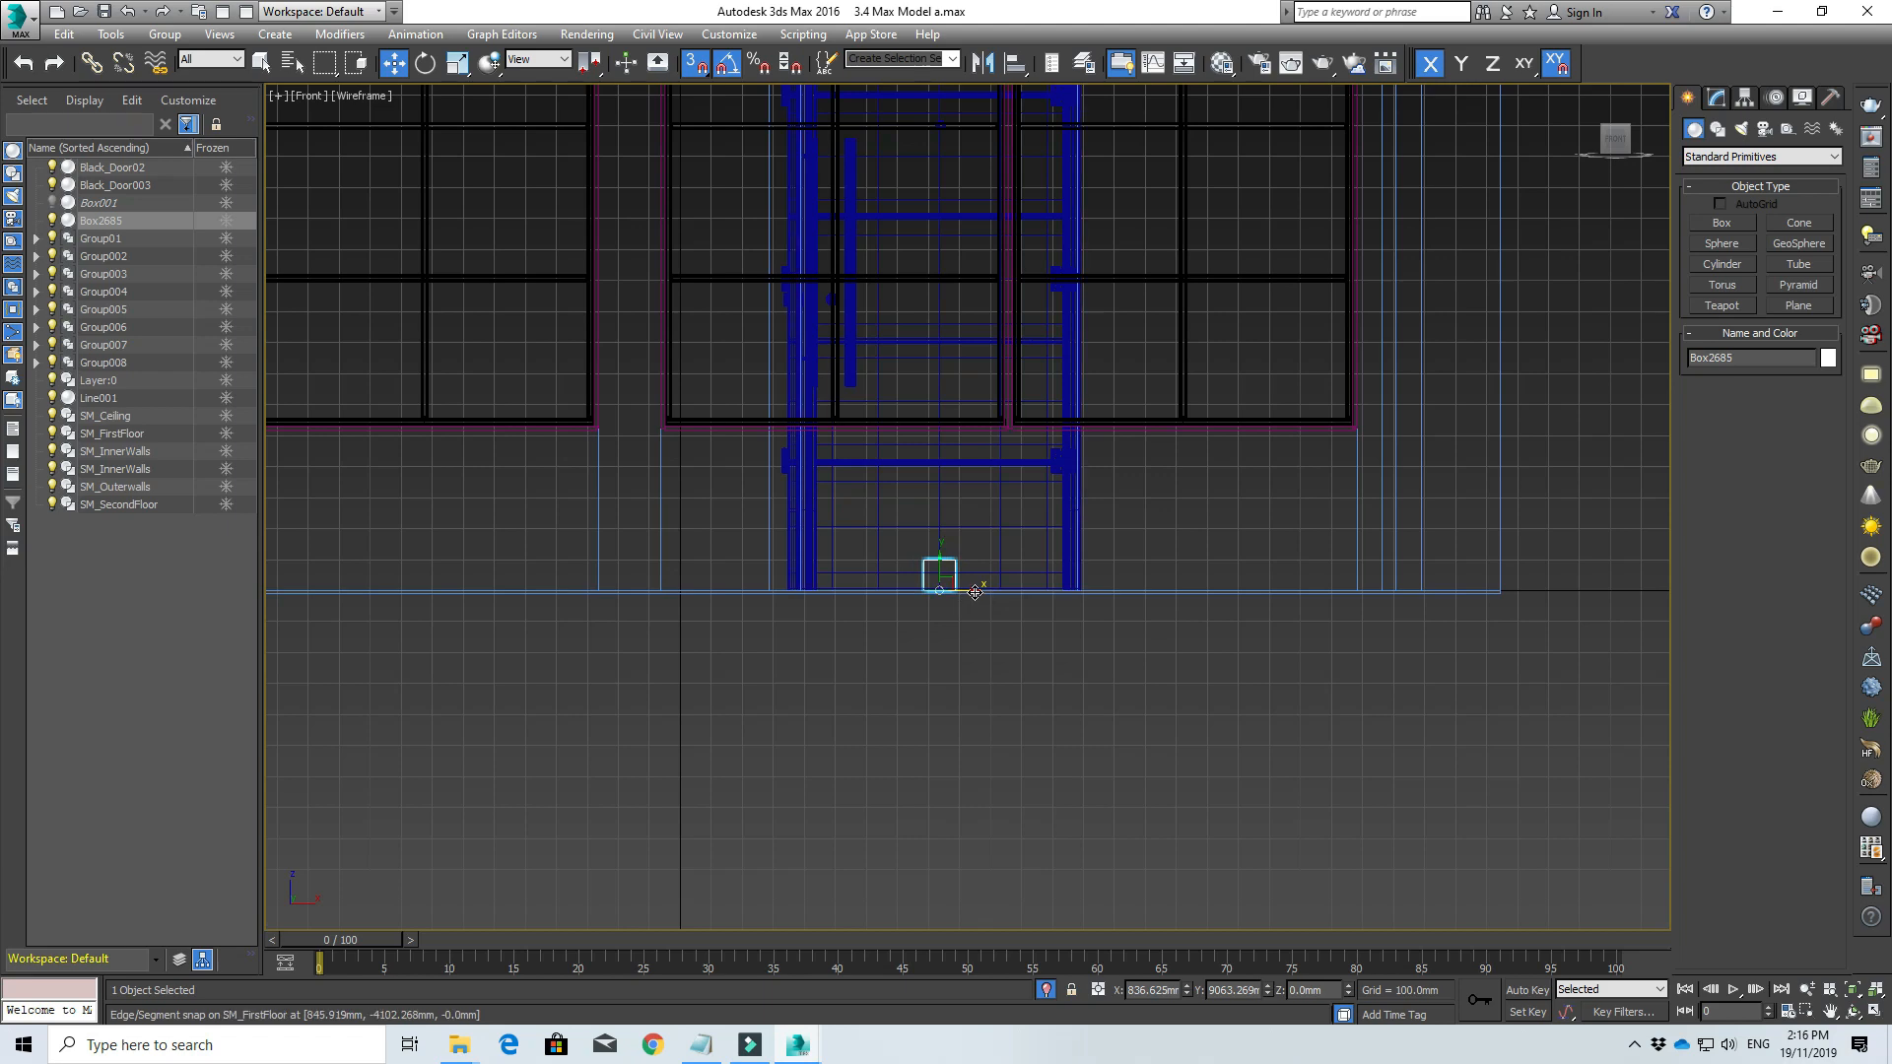
{"action": "left_click_drag", "start_coordinate": [976, 591], "coordinate": [571, 261]}
{"action": "scroll", "coordinate": [511, 573], "scroll_direction": "up", "scroll_amount": 4}
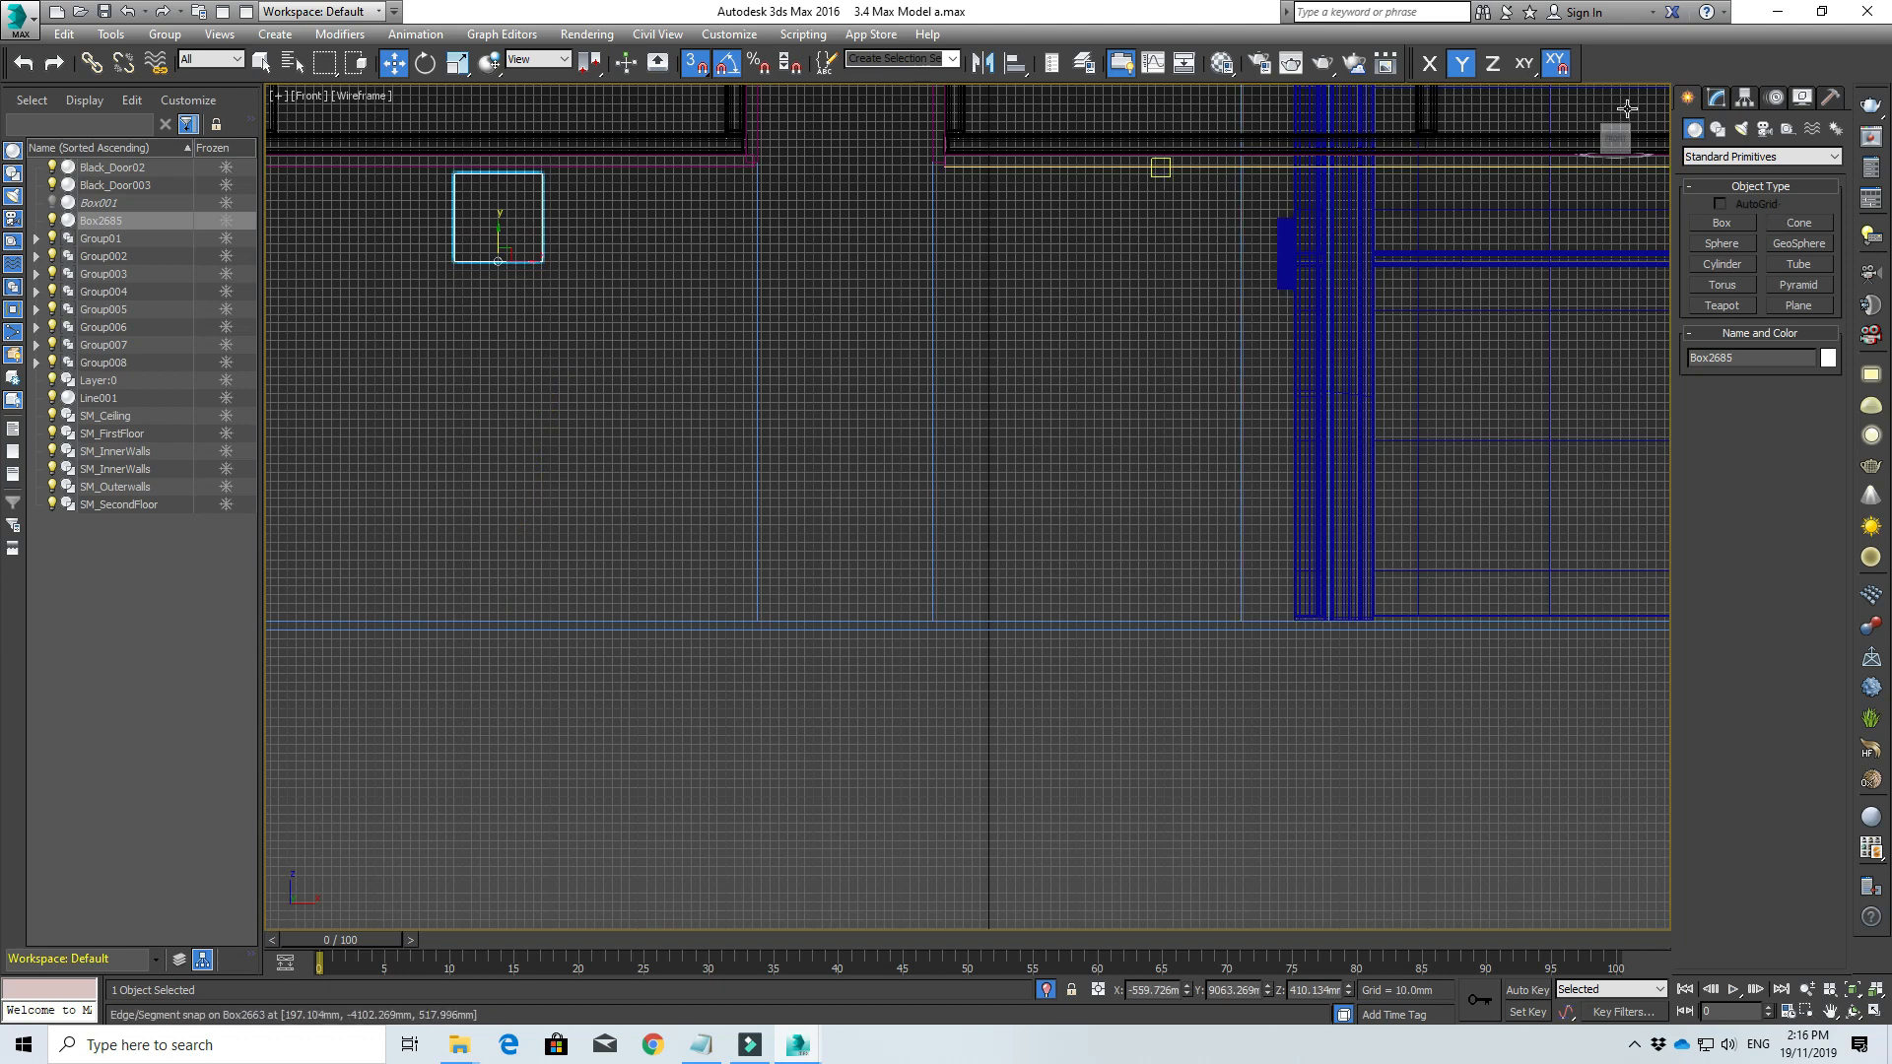
Step: Set the box's length, width and height to 70 mm
{"action": "left_click", "coordinate": [1715, 99]}
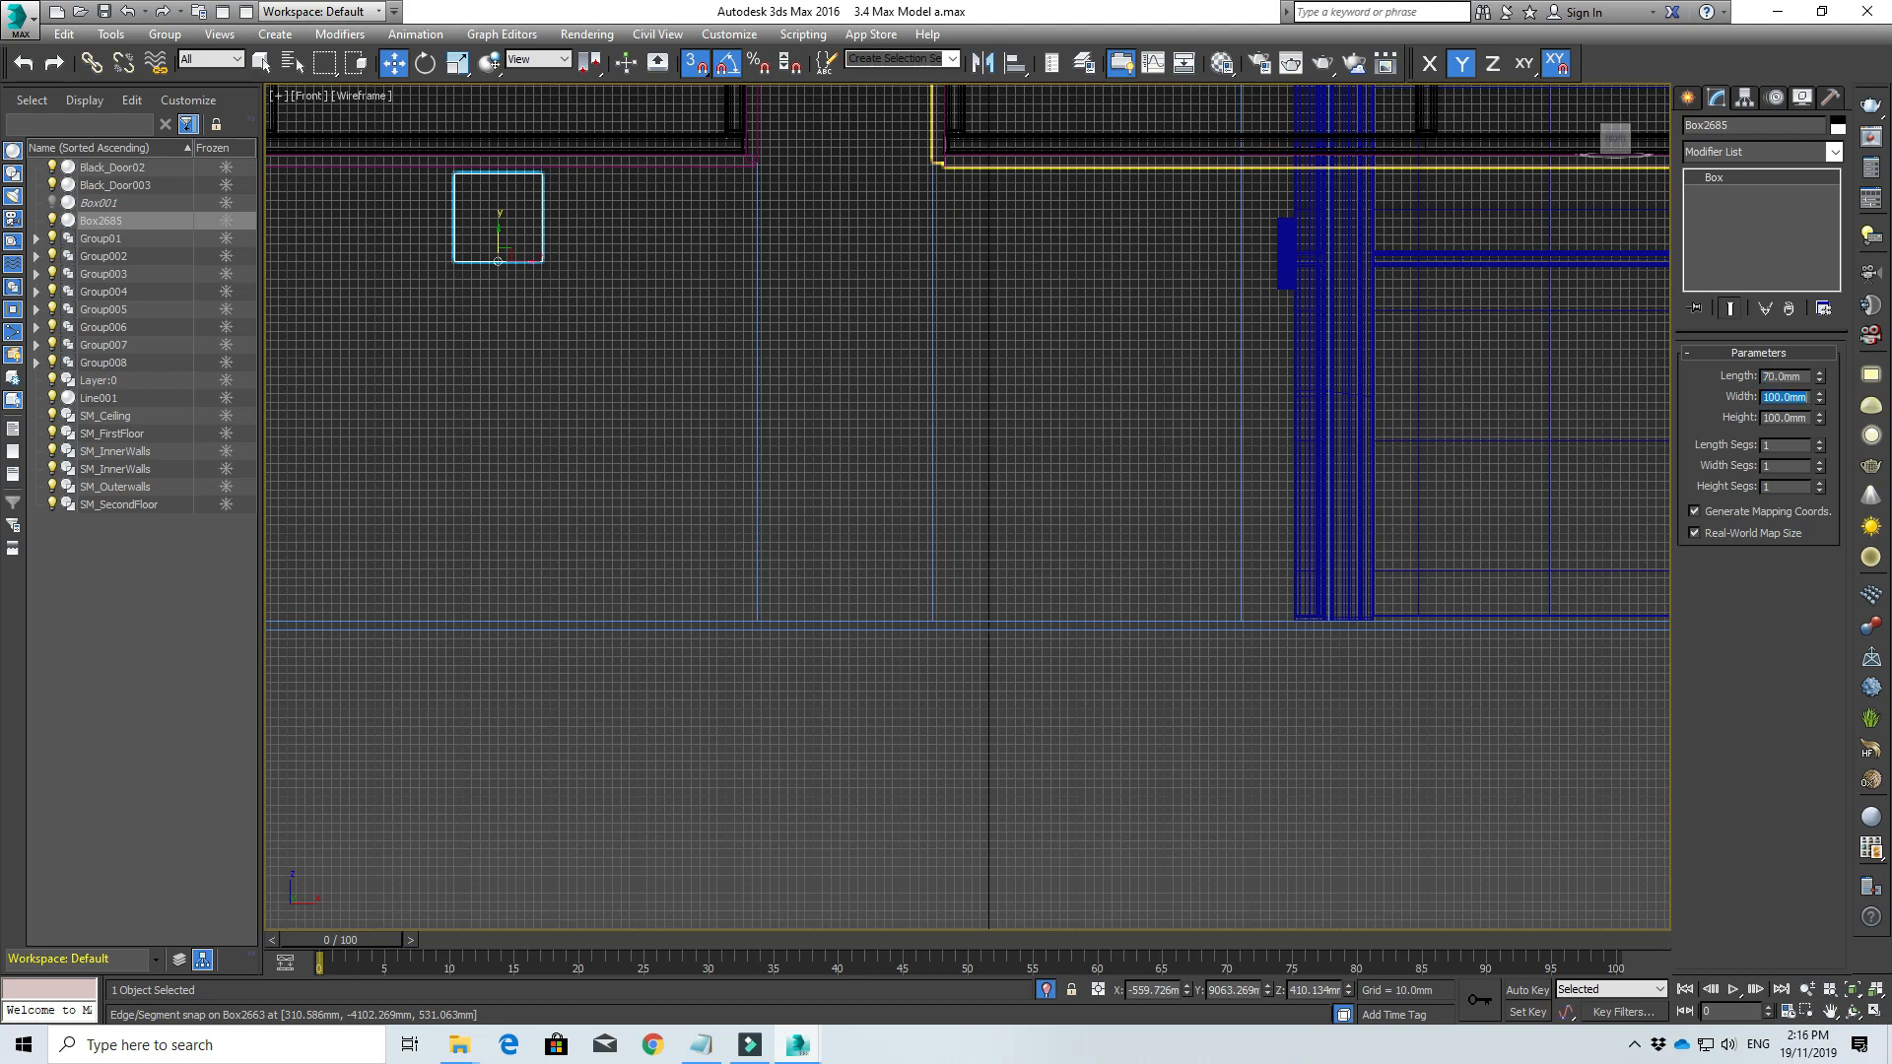
{"action": "type", "text": "70"}
{"action": "key", "text": "Tab"}
{"action": "type", "text": "7"}
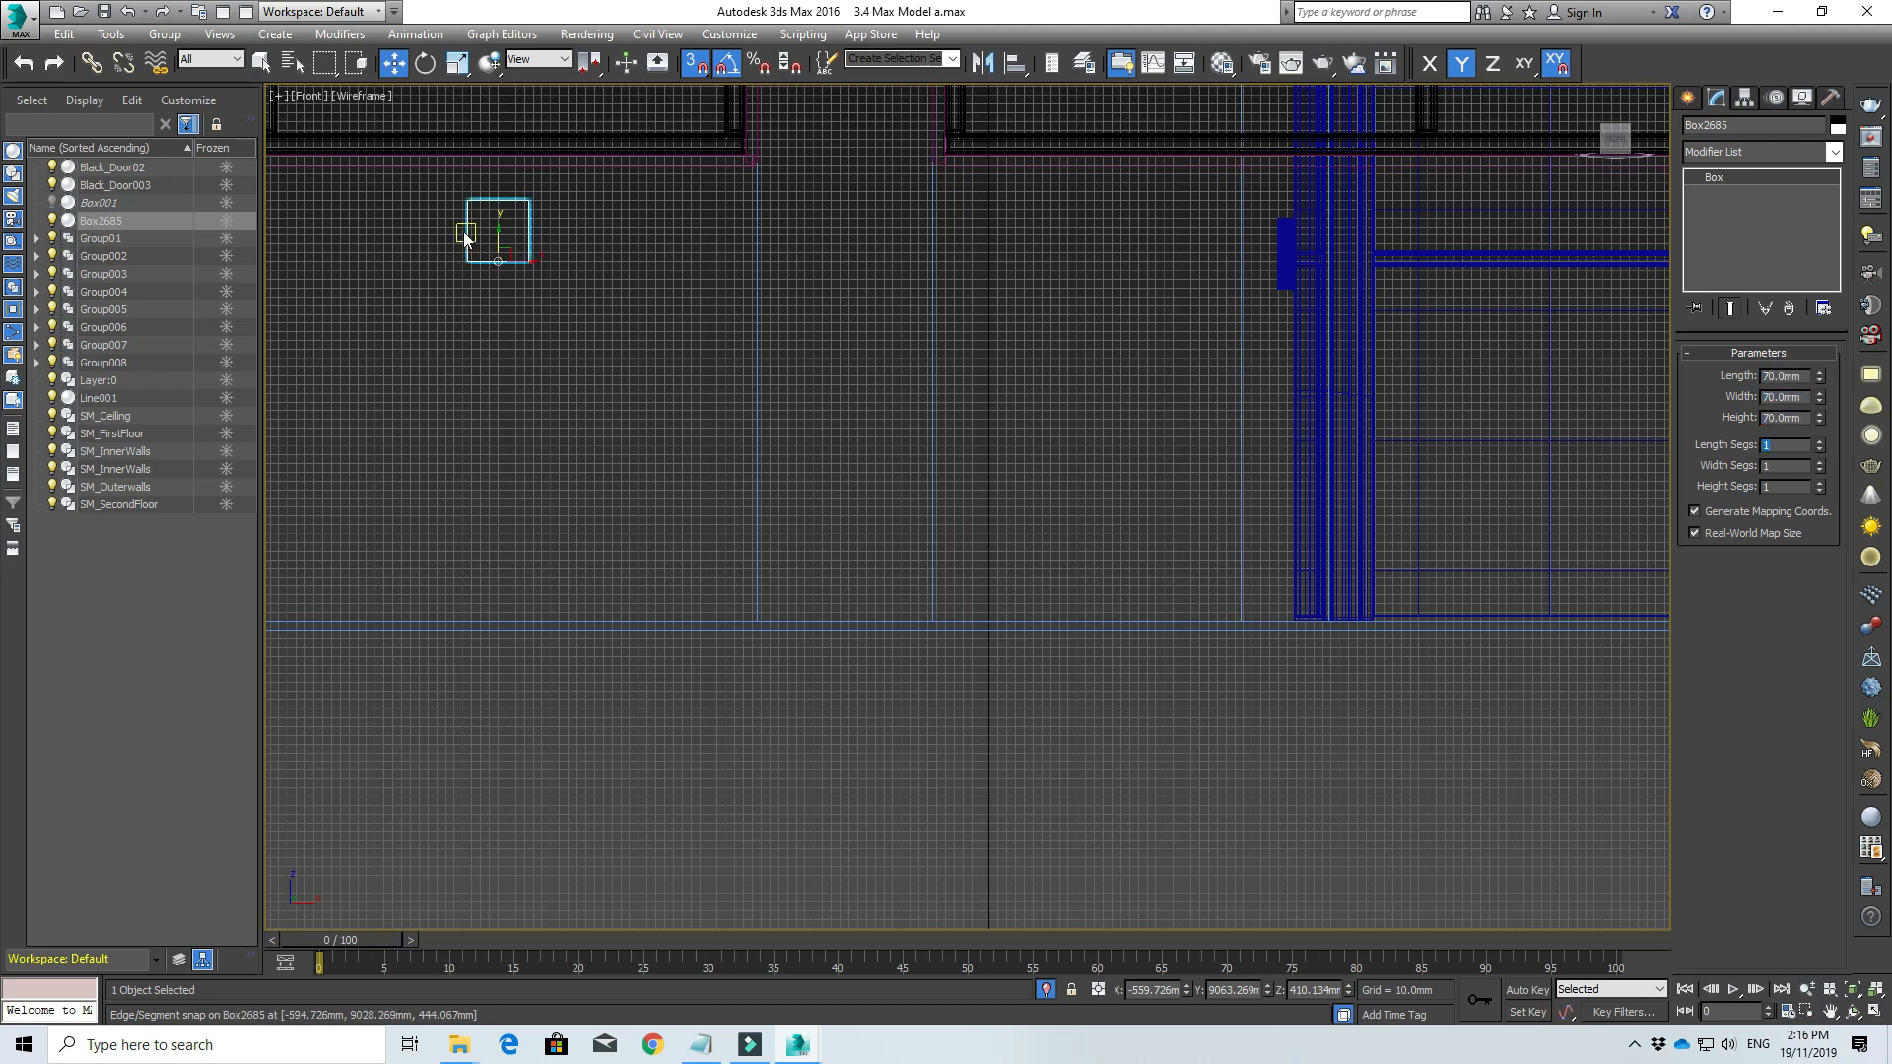
{"action": "scroll", "coordinate": [509, 248], "scroll_direction": "up", "scroll_amount": 3}
{"action": "middle_click_drag", "start_coordinate": [518, 239], "coordinate": [593, 378]}
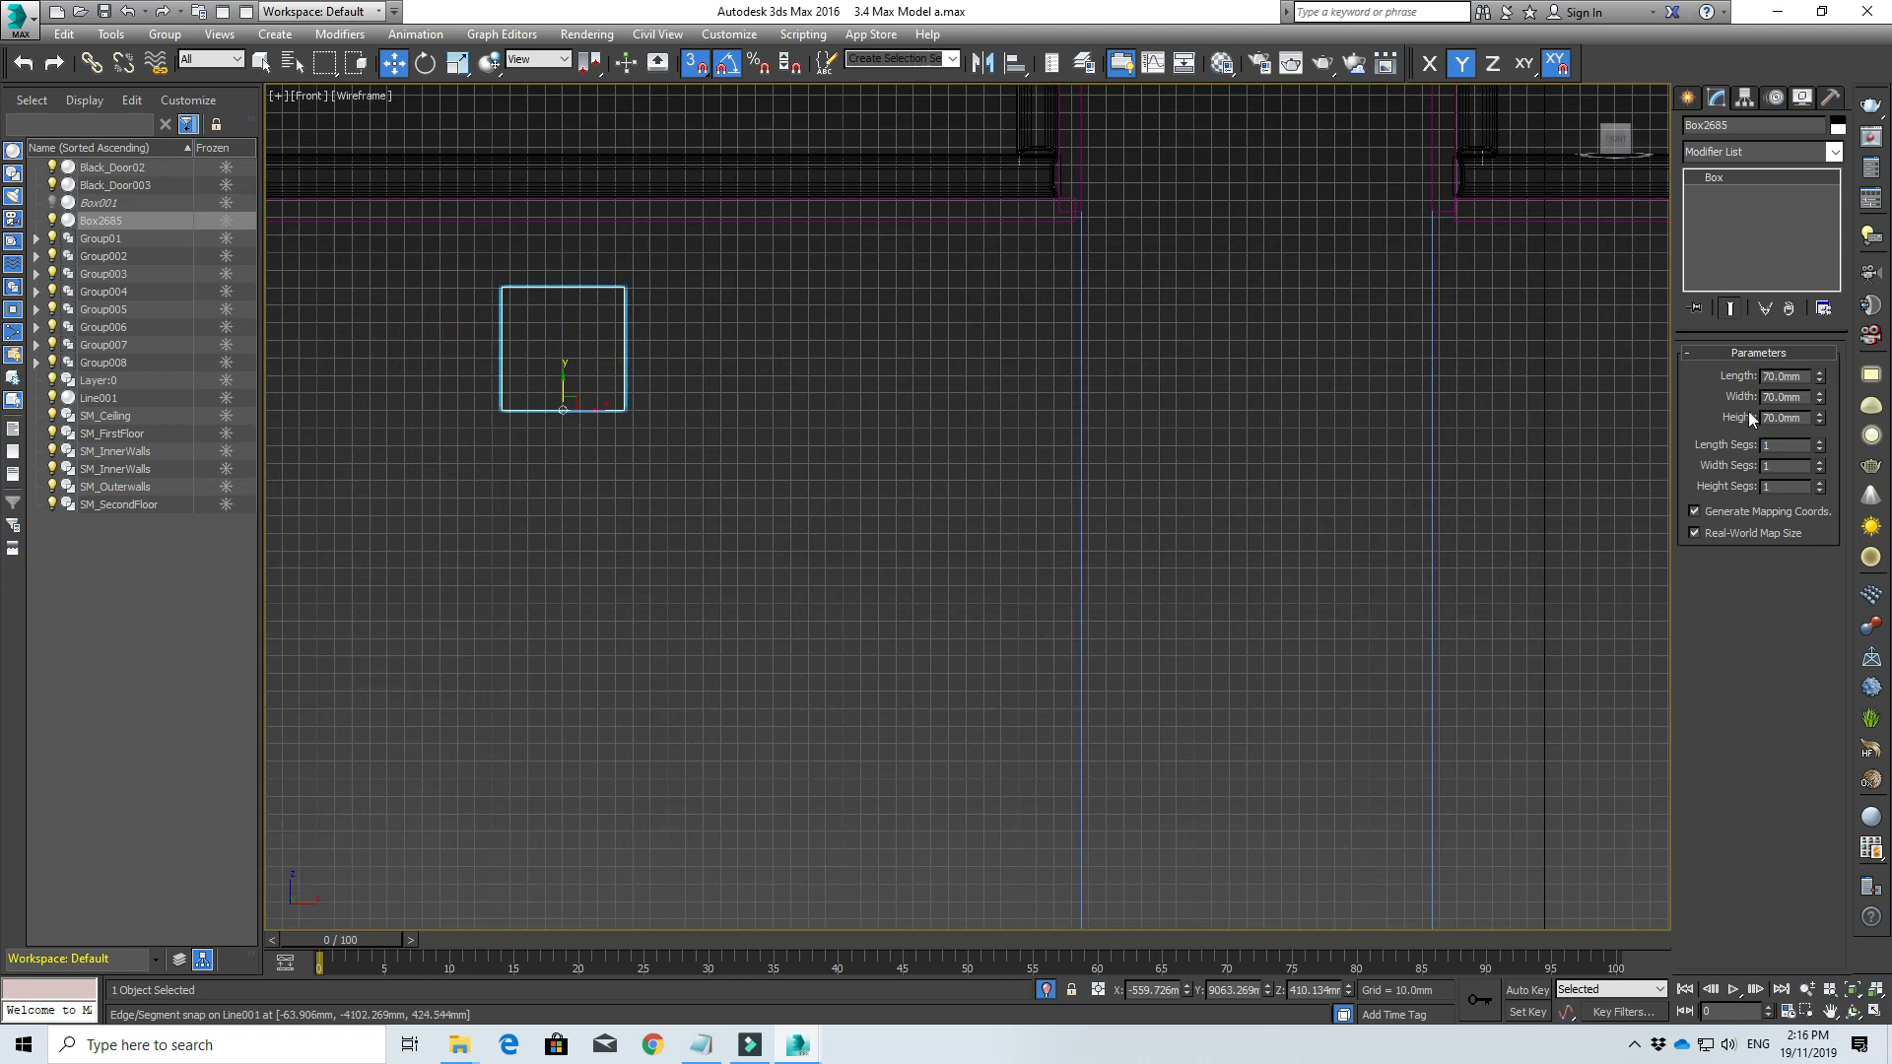
Step: Set the box's length, width and height to 50 mm
{"action": "type", "text": "50"}
{"action": "key", "text": "Tab"}
{"action": "type", "text": "50"}
{"action": "key", "text": "Tab"}
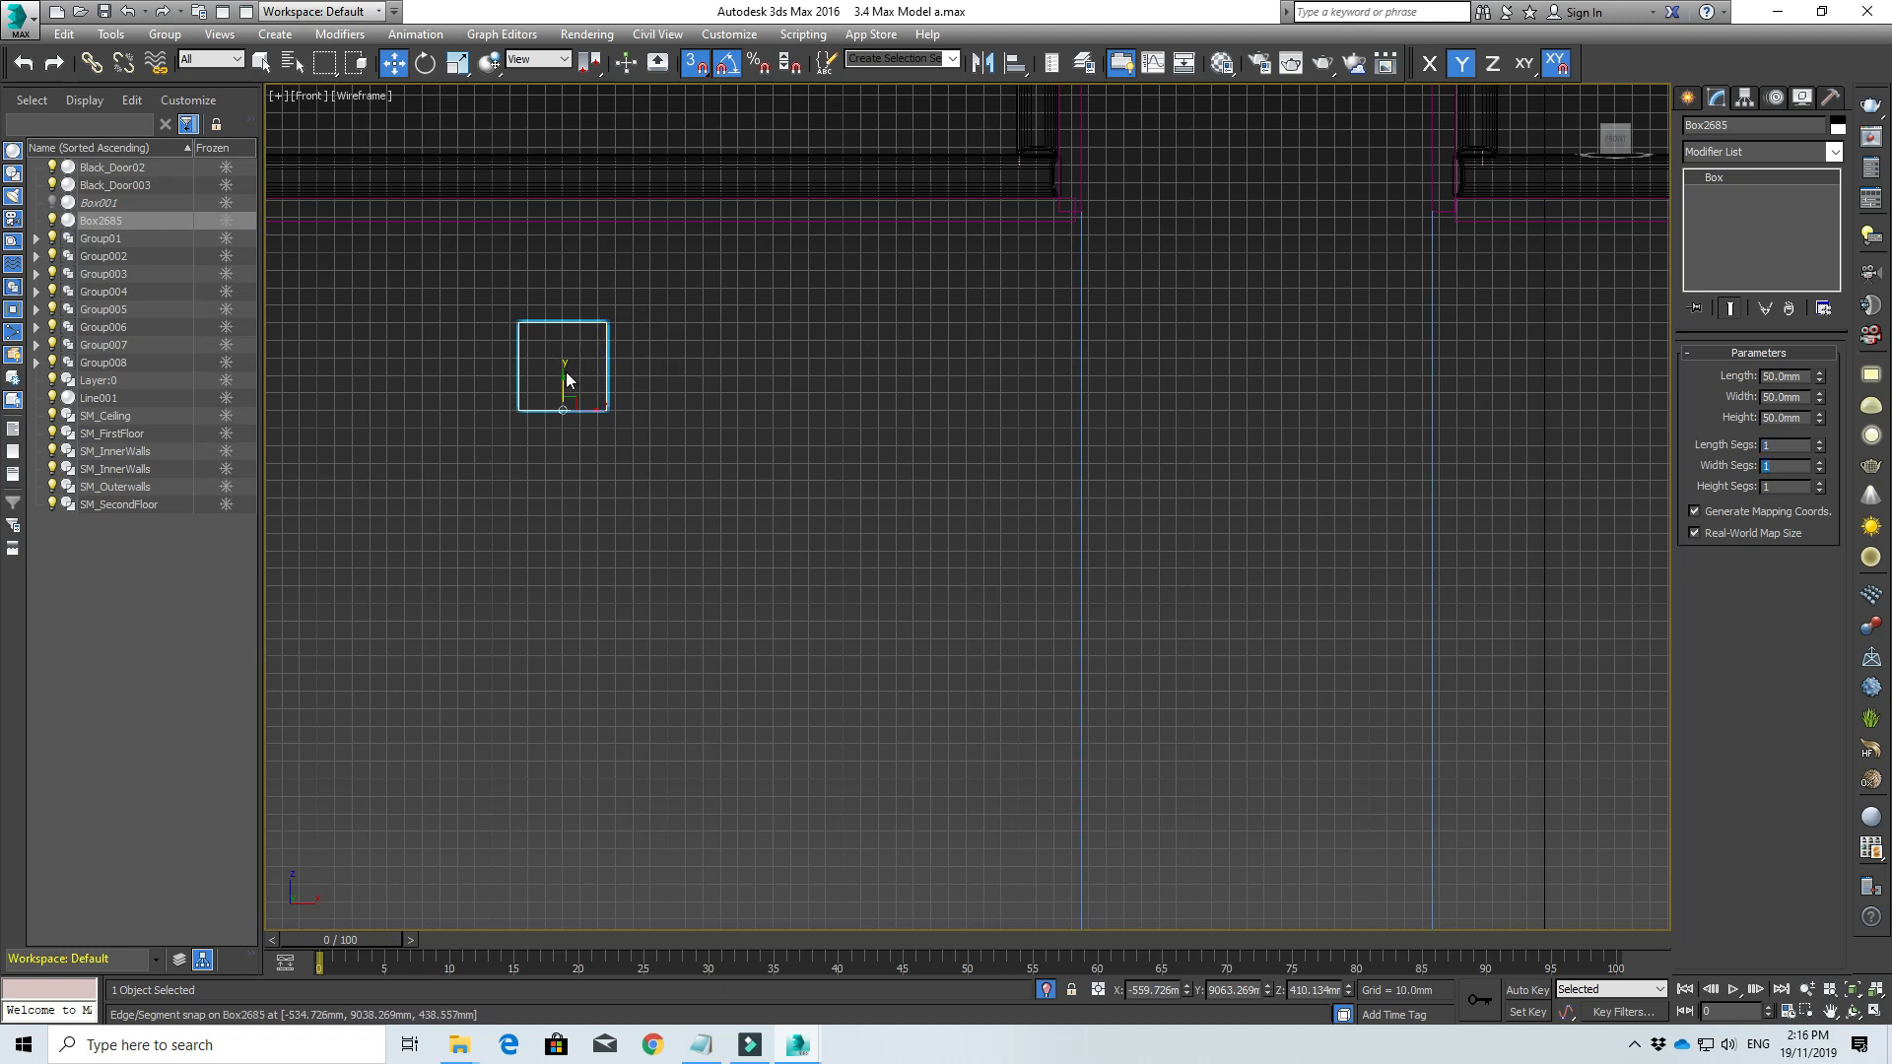
Step: Move the 50 mm box up along Z and snap its top to the underside of the lower window surround
{"action": "left_click_drag", "start_coordinate": [564, 375], "coordinate": [564, 308]}
{"action": "scroll", "coordinate": [757, 276], "scroll_direction": "up", "scroll_amount": 3}
{"action": "middle_click_drag", "start_coordinate": [689, 283], "coordinate": [899, 516]}
{"action": "scroll", "coordinate": [961, 473], "scroll_direction": "down", "scroll_amount": 7}
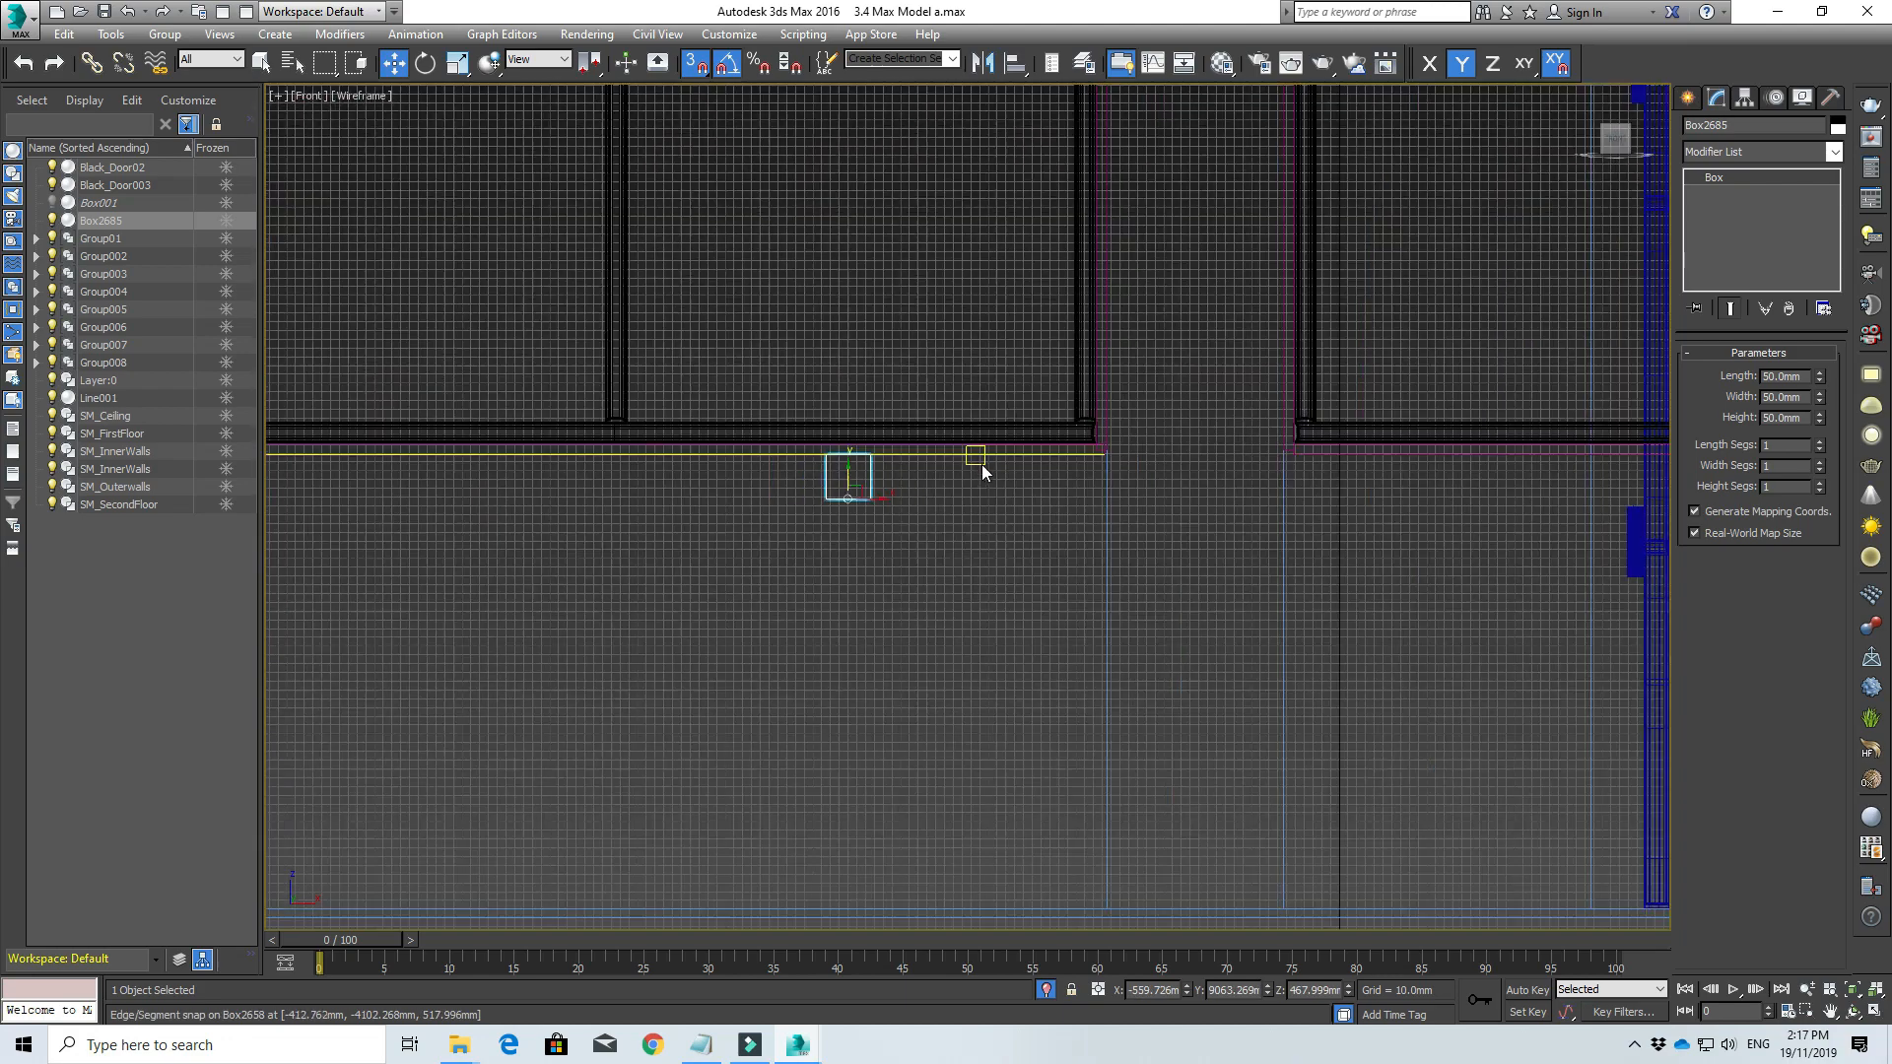
{"action": "scroll", "coordinate": [936, 513], "scroll_direction": "up", "scroll_amount": 10}
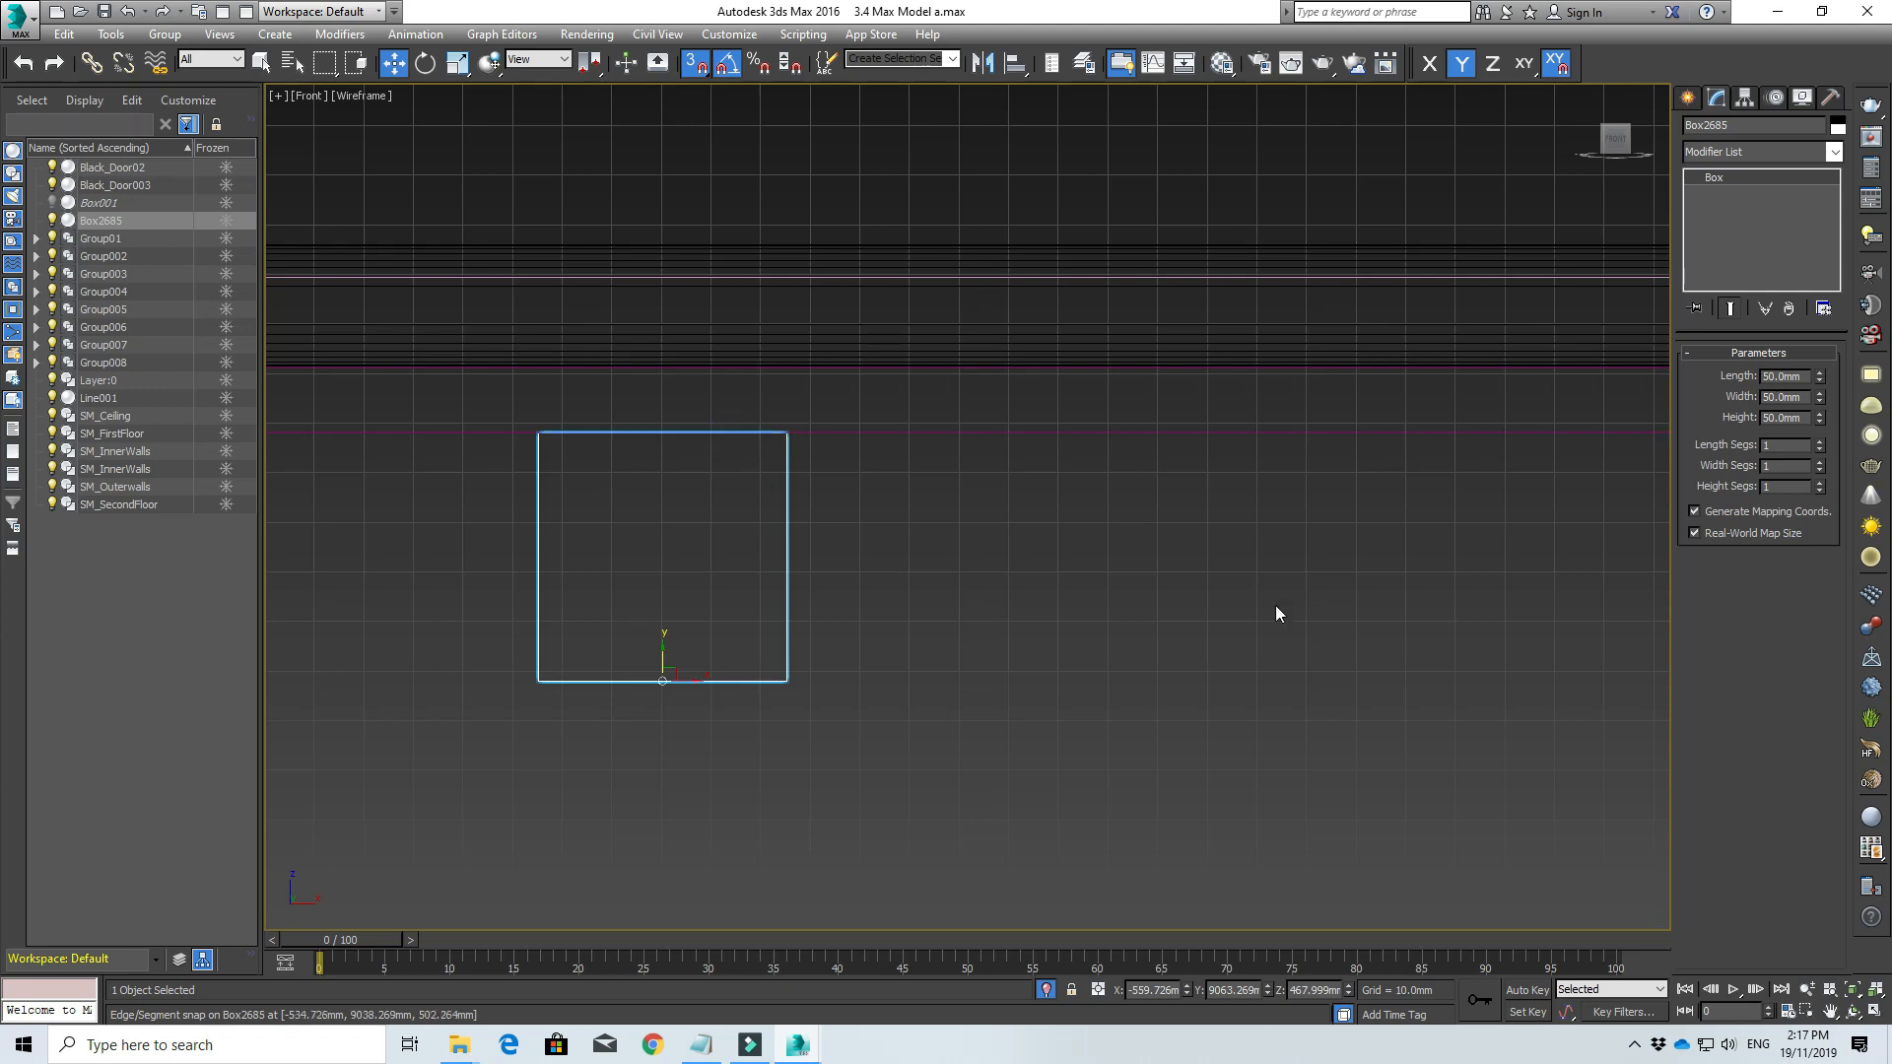
{"action": "middle_click_drag", "start_coordinate": [1275, 605], "coordinate": [1049, 558]}
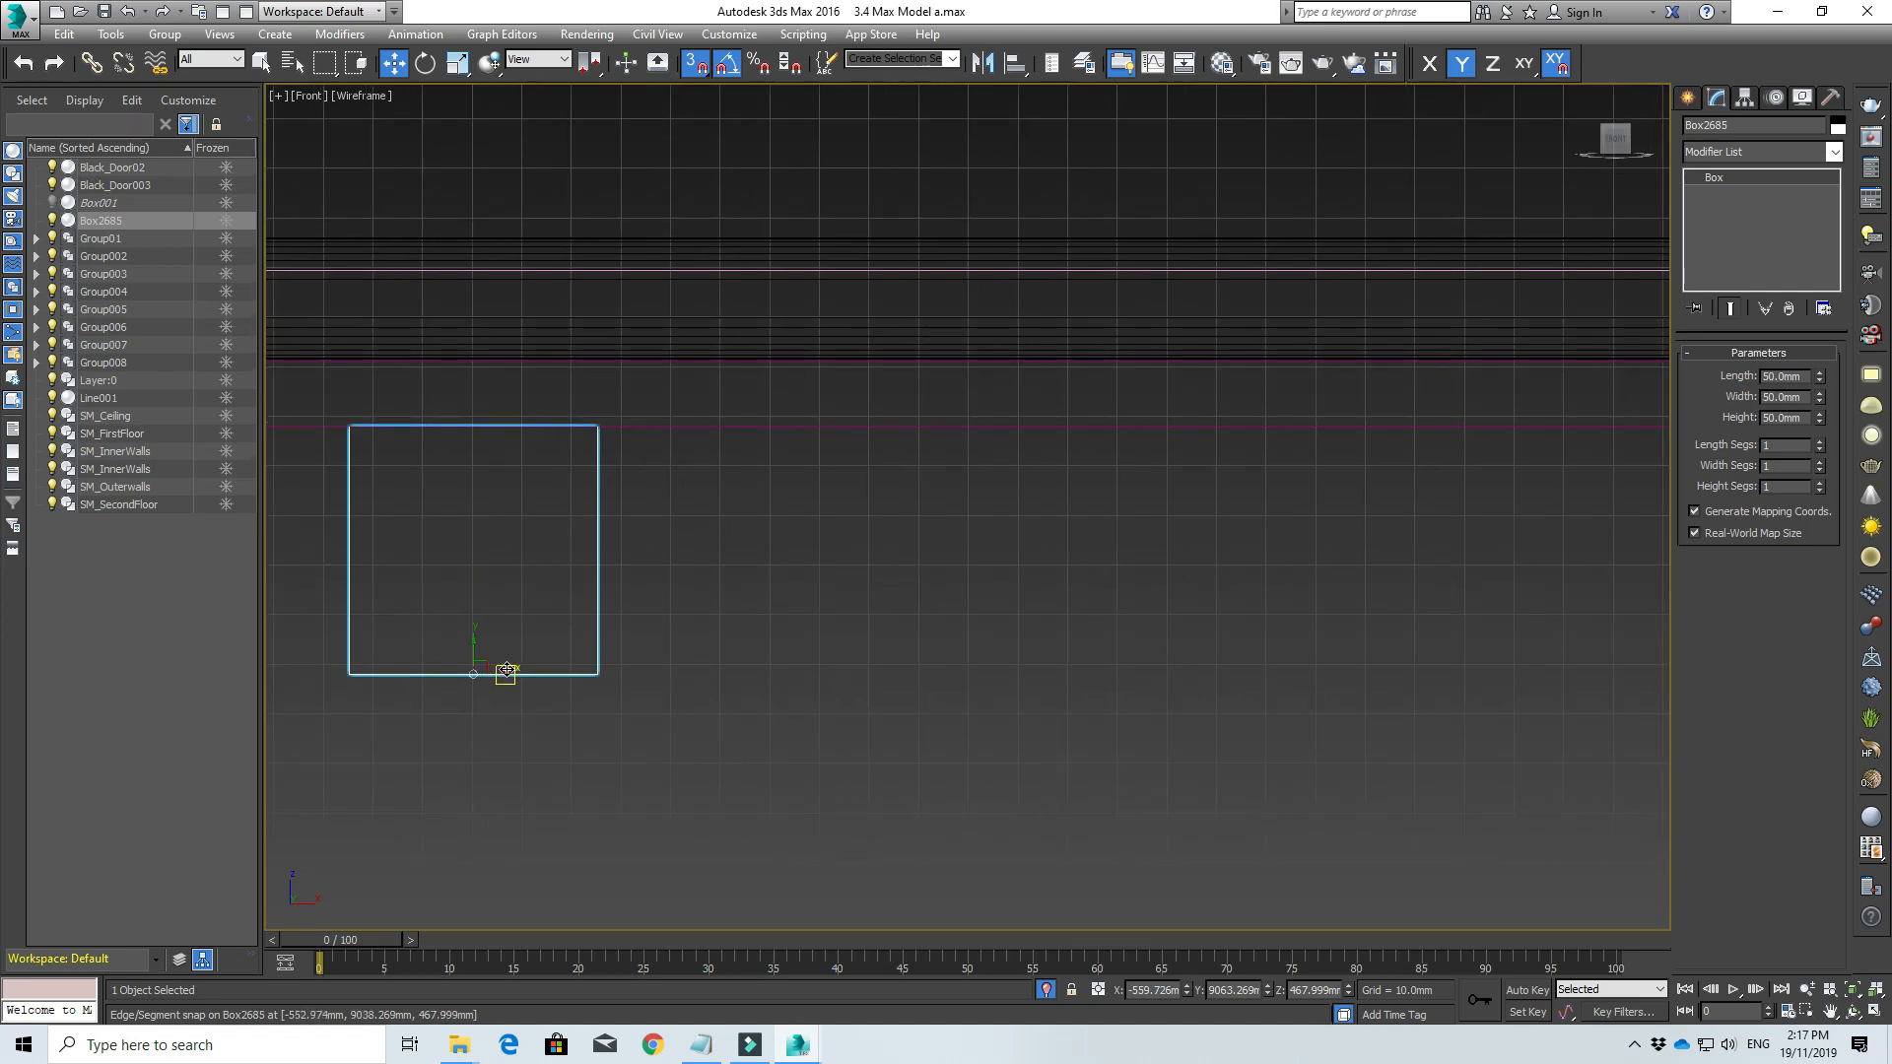
Step: Move the box along X toward the filler wall, to about -354 mm
{"action": "left_click_drag", "start_coordinate": [507, 670], "coordinate": [1501, 599]}
{"action": "scroll", "coordinate": [1458, 672], "scroll_direction": "down", "scroll_amount": 5}
{"action": "middle_click_drag", "start_coordinate": [1497, 780], "coordinate": [1184, 754]}
{"action": "scroll", "coordinate": [1268, 630], "scroll_direction": "up", "scroll_amount": 4}
{"action": "scroll", "coordinate": [1123, 498], "scroll_direction": "up", "scroll_amount": 5}
{"action": "scroll", "coordinate": [1442, 705], "scroll_direction": "down", "scroll_amount": 5}
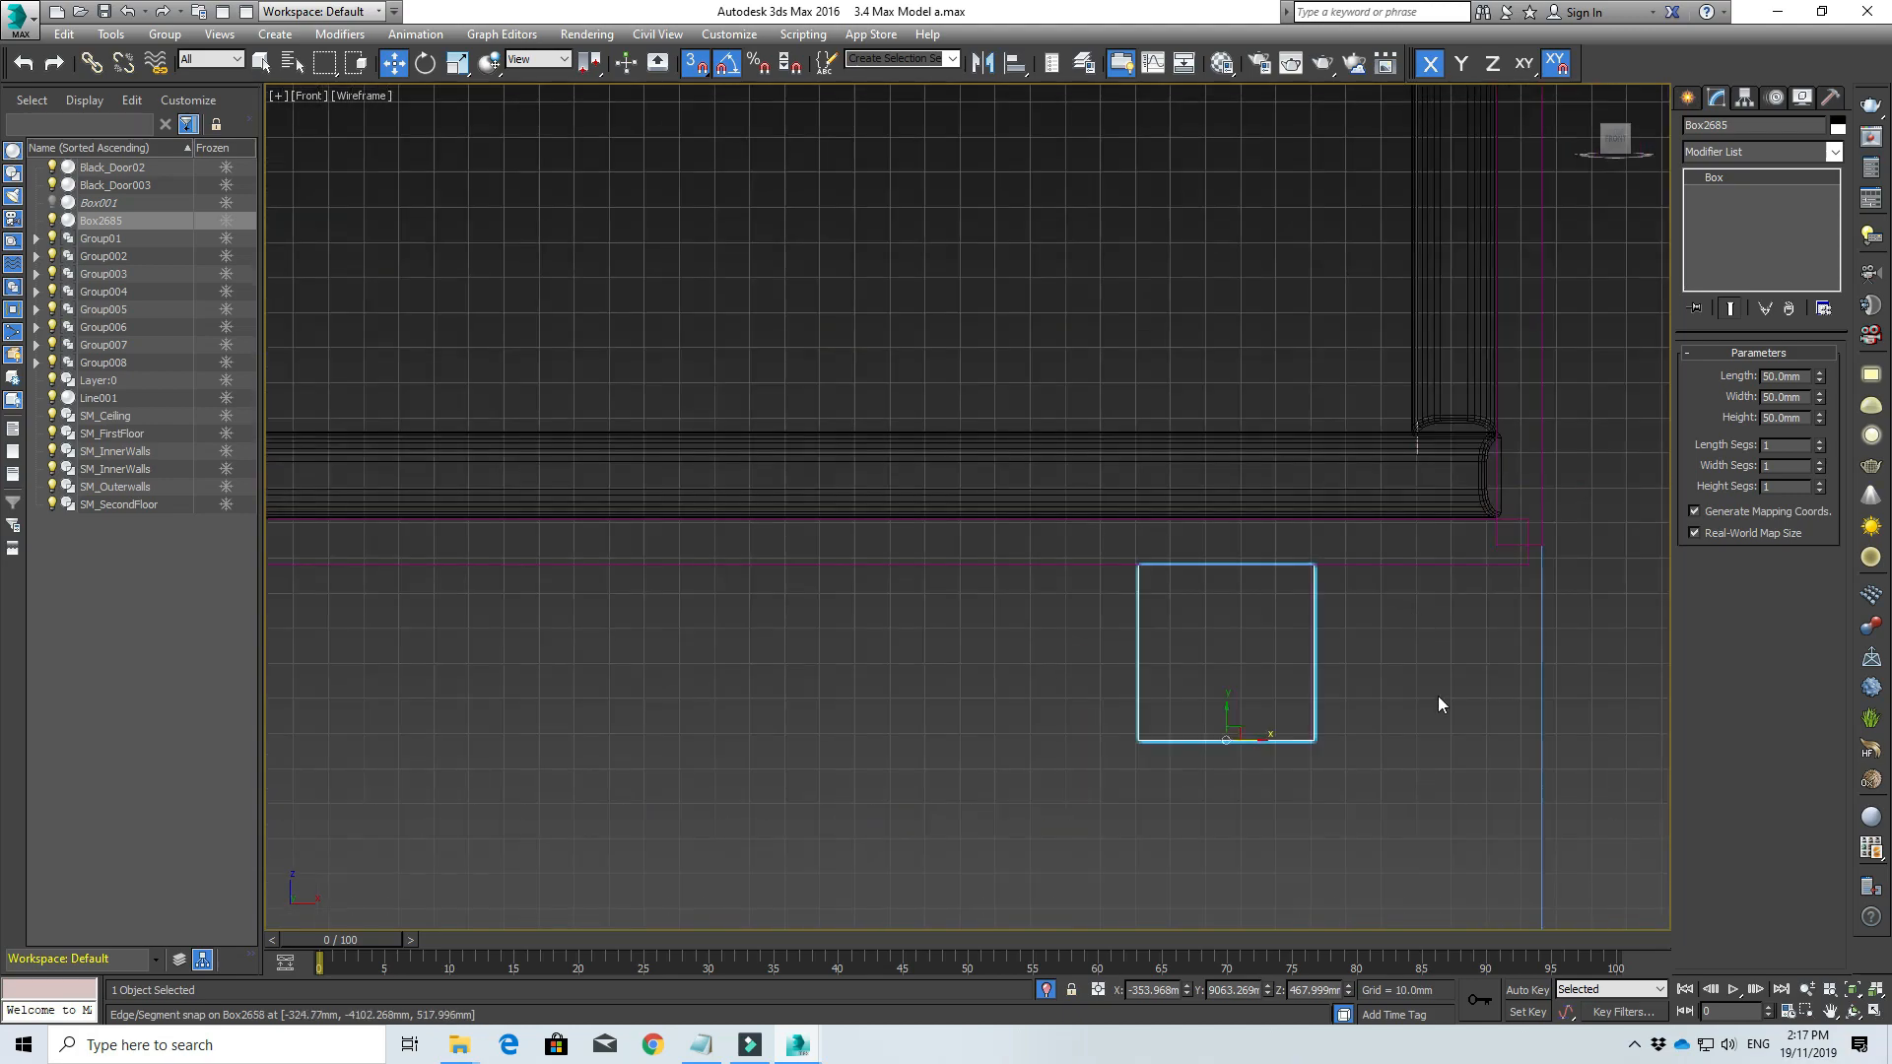
Step: Examine the box's position relative to the filler wall in the front and top views
{"action": "middle_click_drag", "start_coordinate": [1441, 706], "coordinate": [1298, 647]}
{"action": "scroll", "coordinate": [1298, 648], "scroll_direction": "down", "scroll_amount": 10}
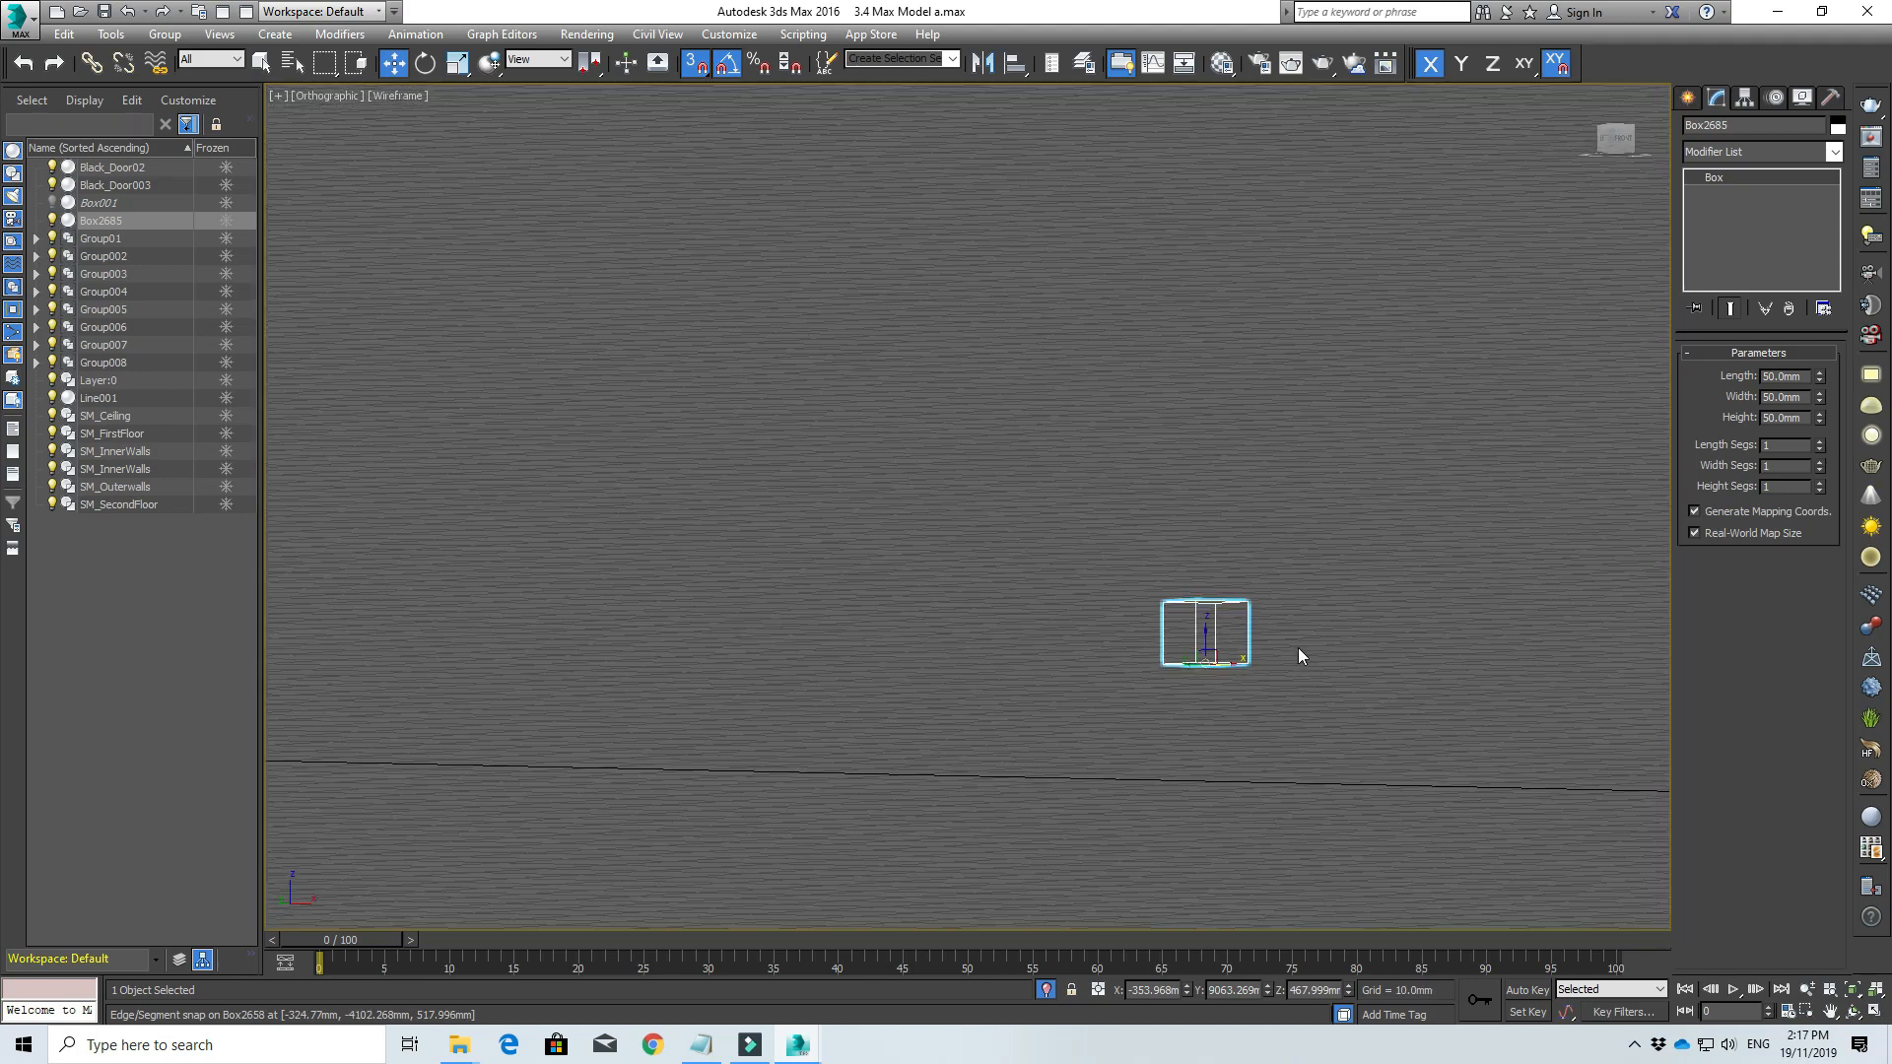
{"action": "key", "text": "f"}
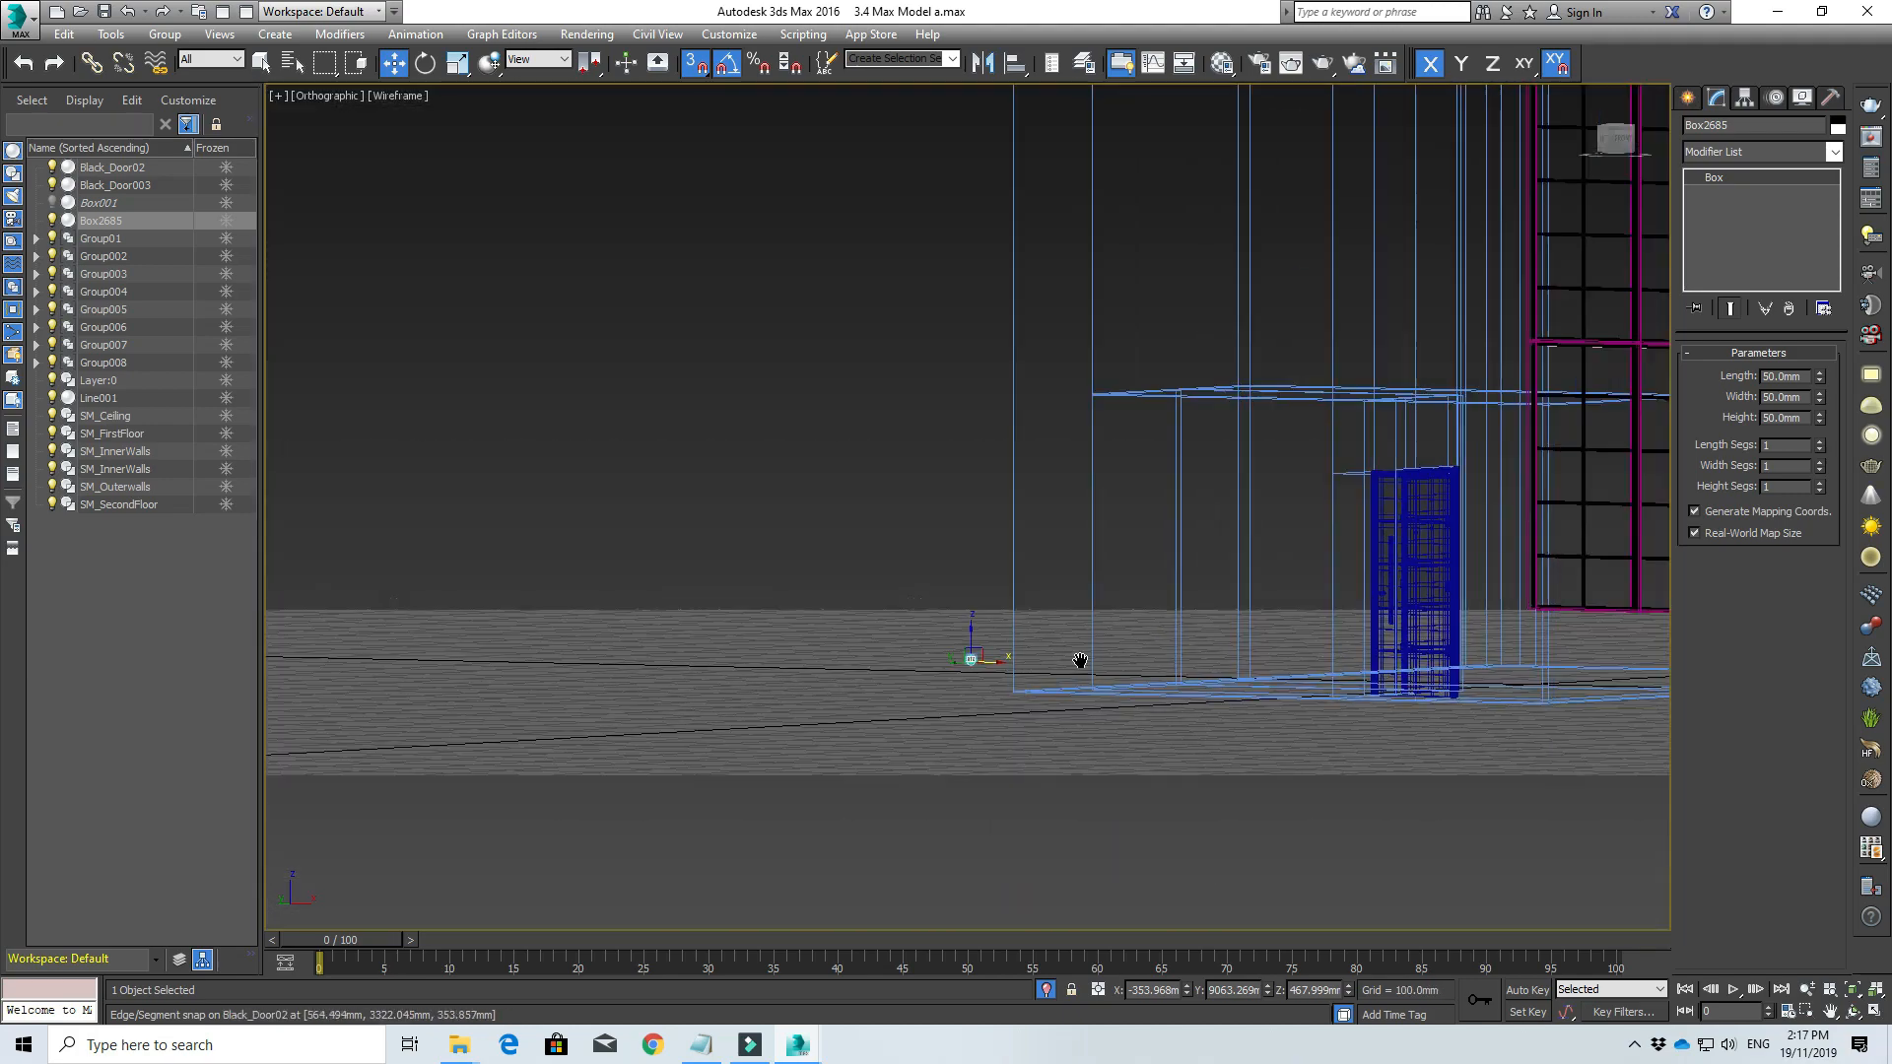
{"action": "scroll", "coordinate": [1014, 651], "scroll_direction": "down", "scroll_amount": 4}
{"action": "scroll", "coordinate": [1097, 606], "scroll_direction": "up", "scroll_amount": 12}
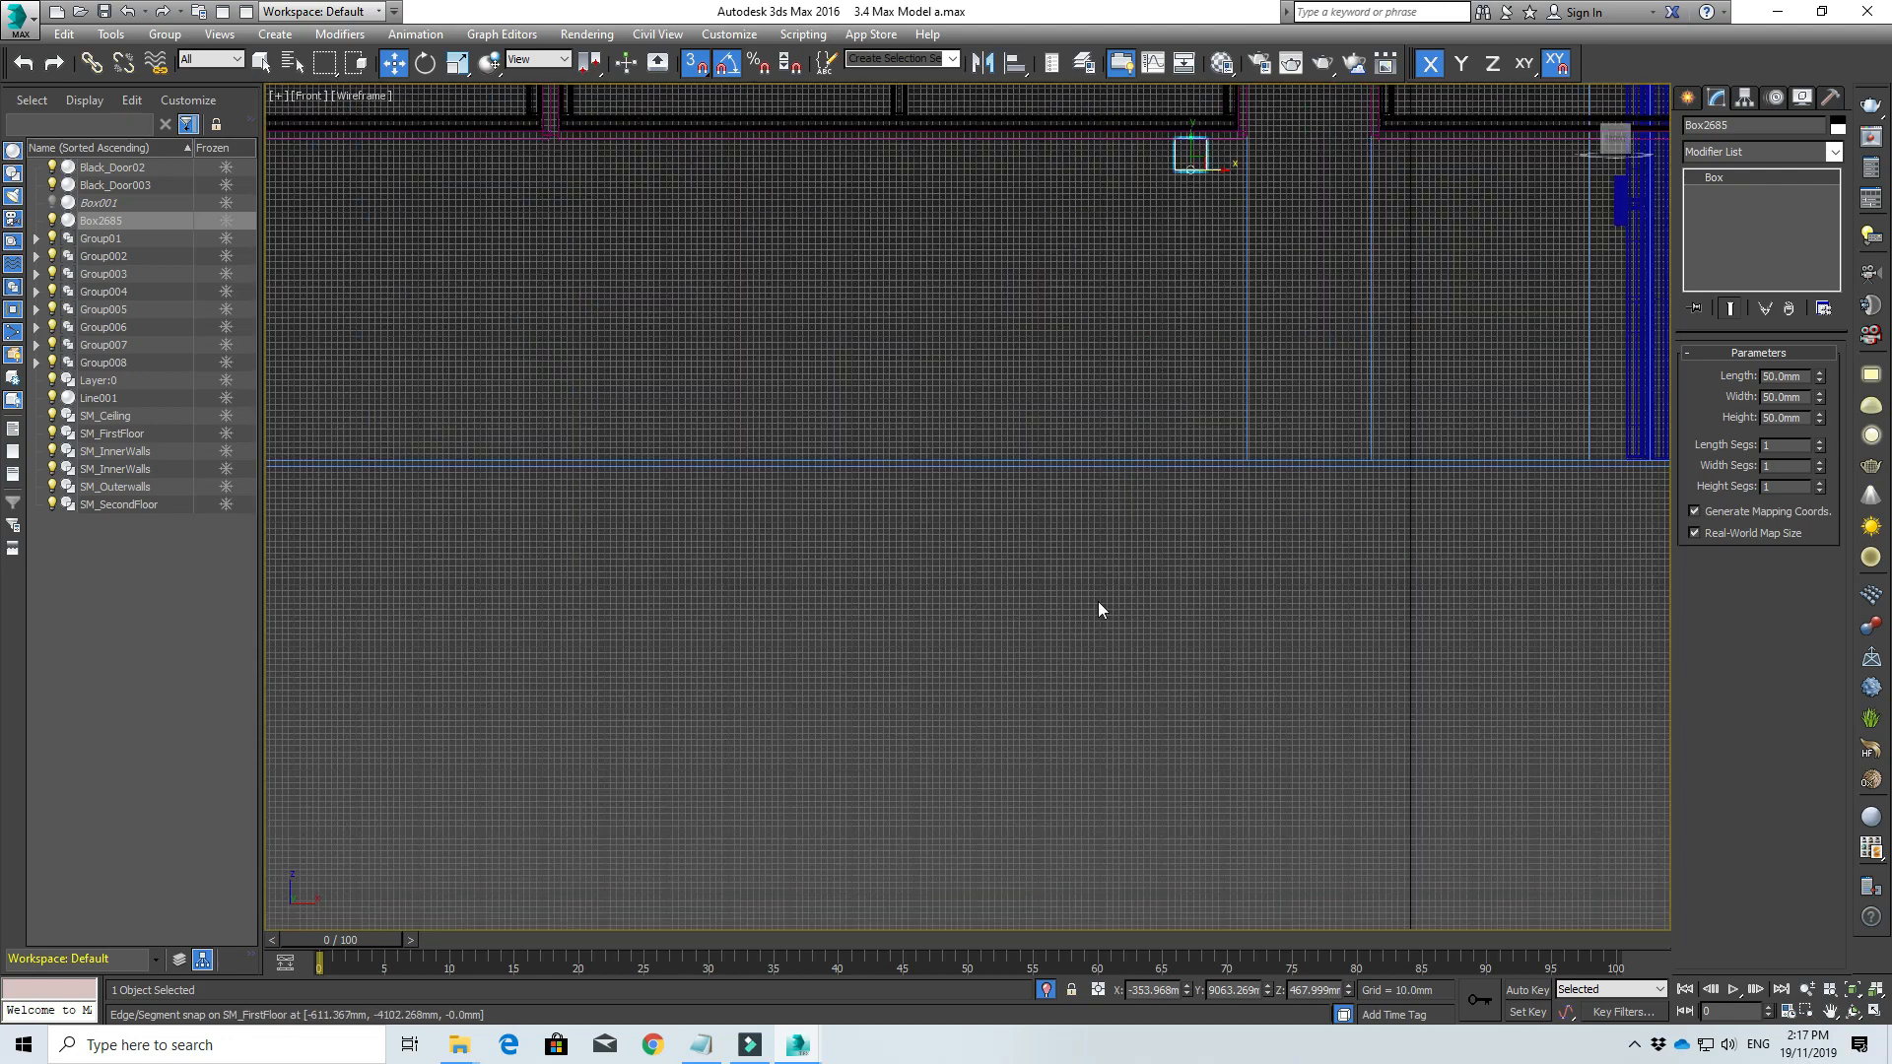
{"action": "middle_click_drag", "start_coordinate": [1182, 220], "coordinate": [1195, 430]}
{"action": "left_click", "coordinate": [1239, 401]}
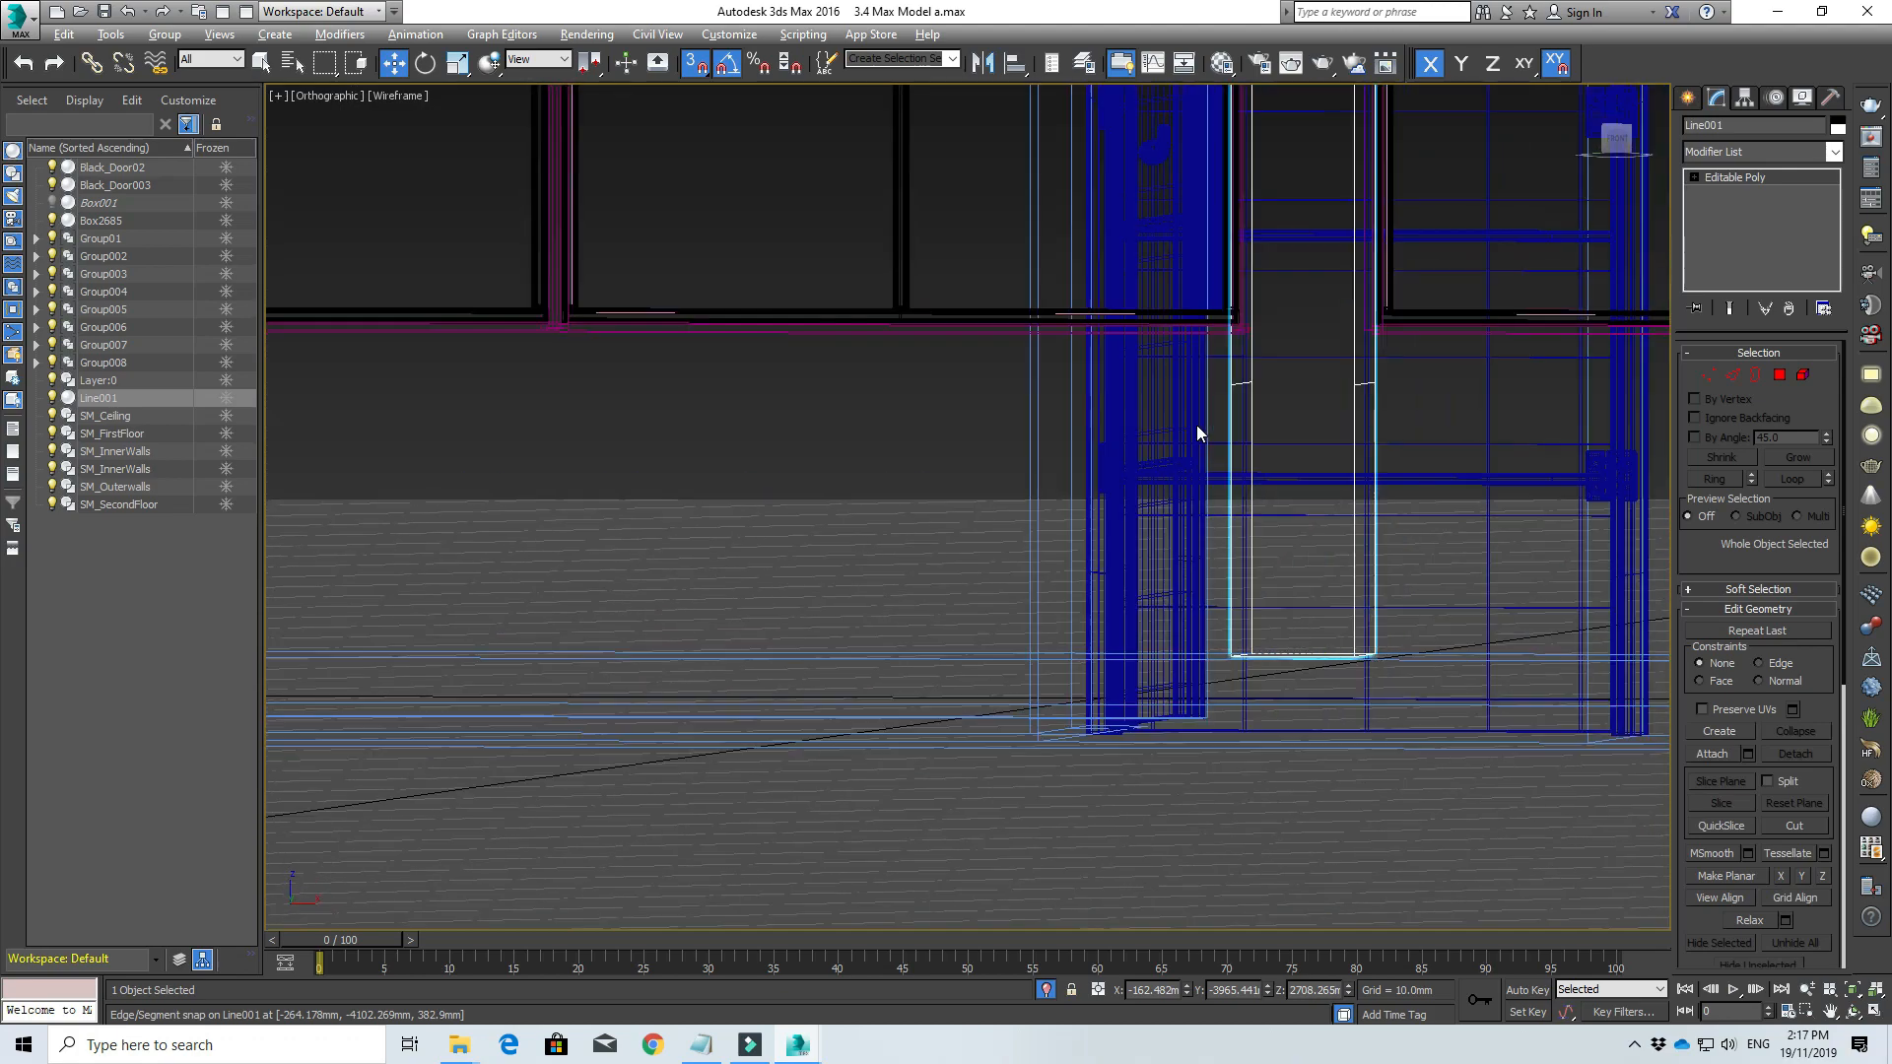
{"action": "scroll", "coordinate": [1089, 434], "scroll_direction": "down", "scroll_amount": 2}
{"action": "key", "text": "t"}
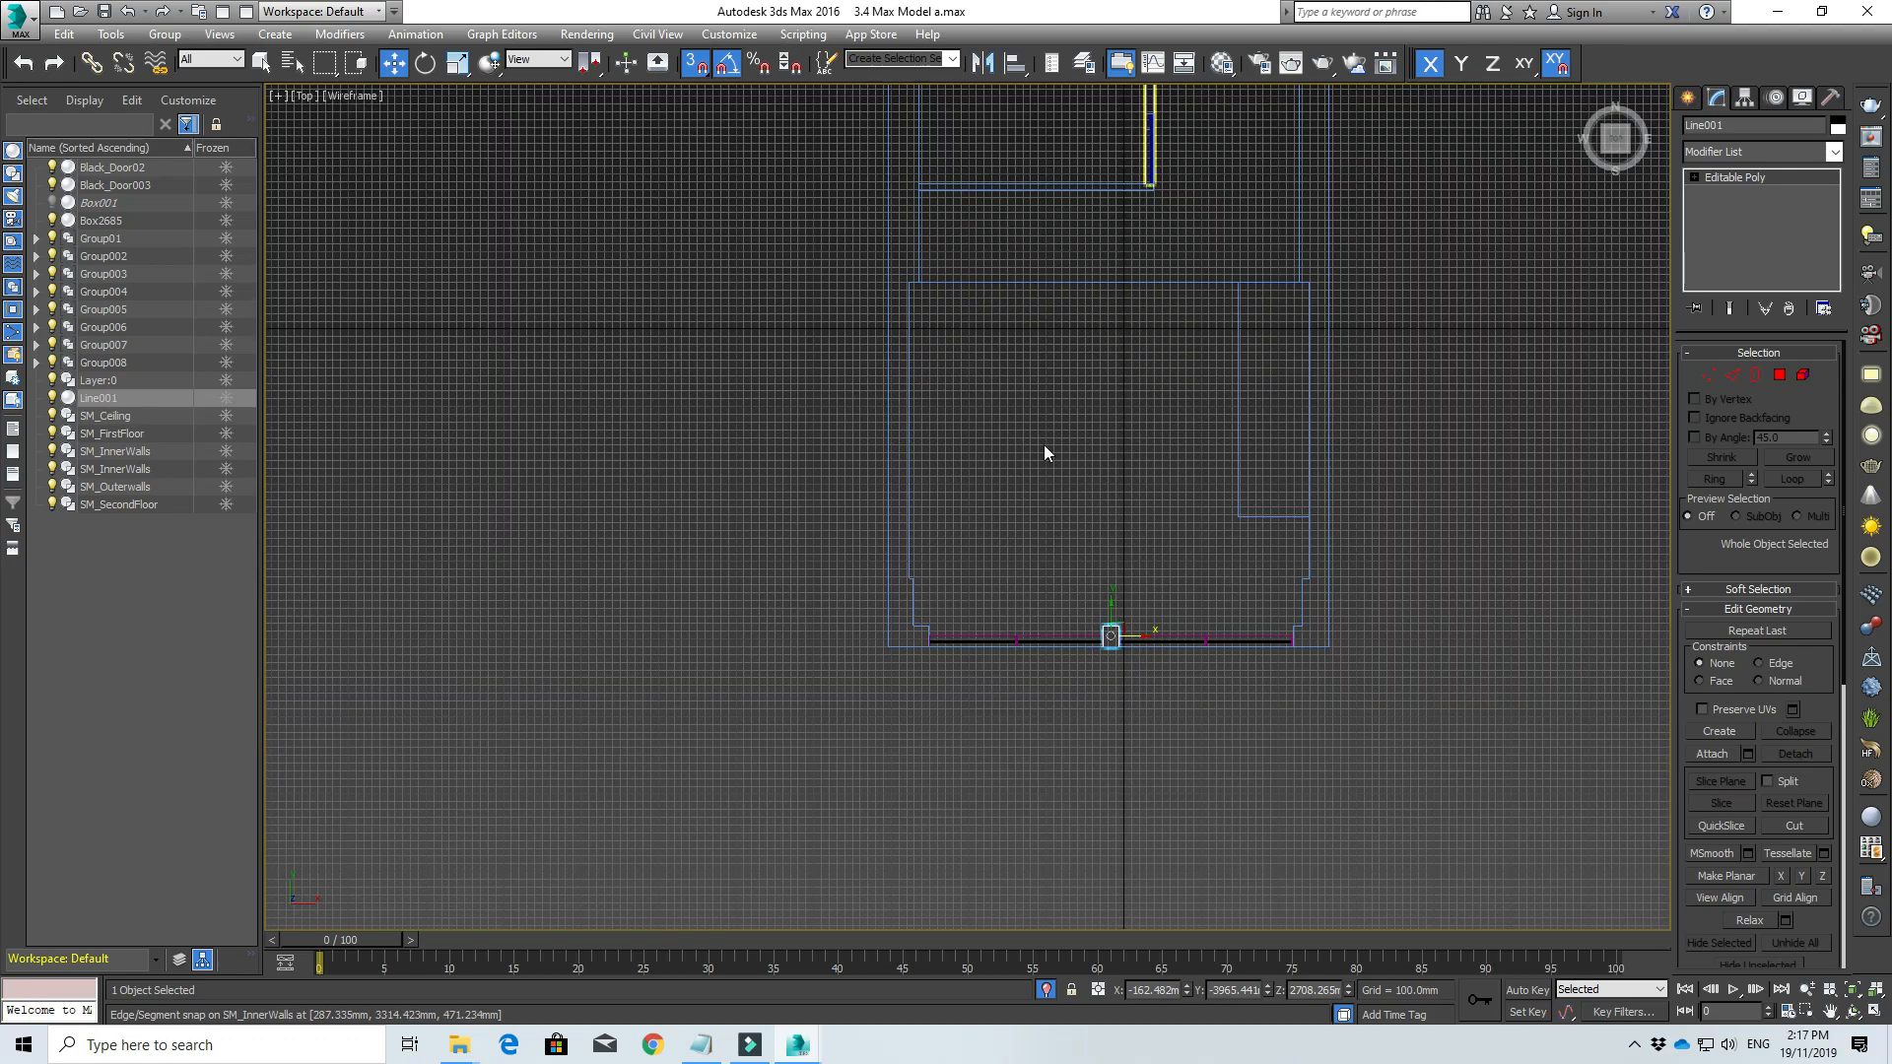
{"action": "scroll", "coordinate": [1043, 451], "scroll_direction": "down", "scroll_amount": 3}
{"action": "scroll", "coordinate": [1030, 543], "scroll_direction": "up", "scroll_amount": 6}
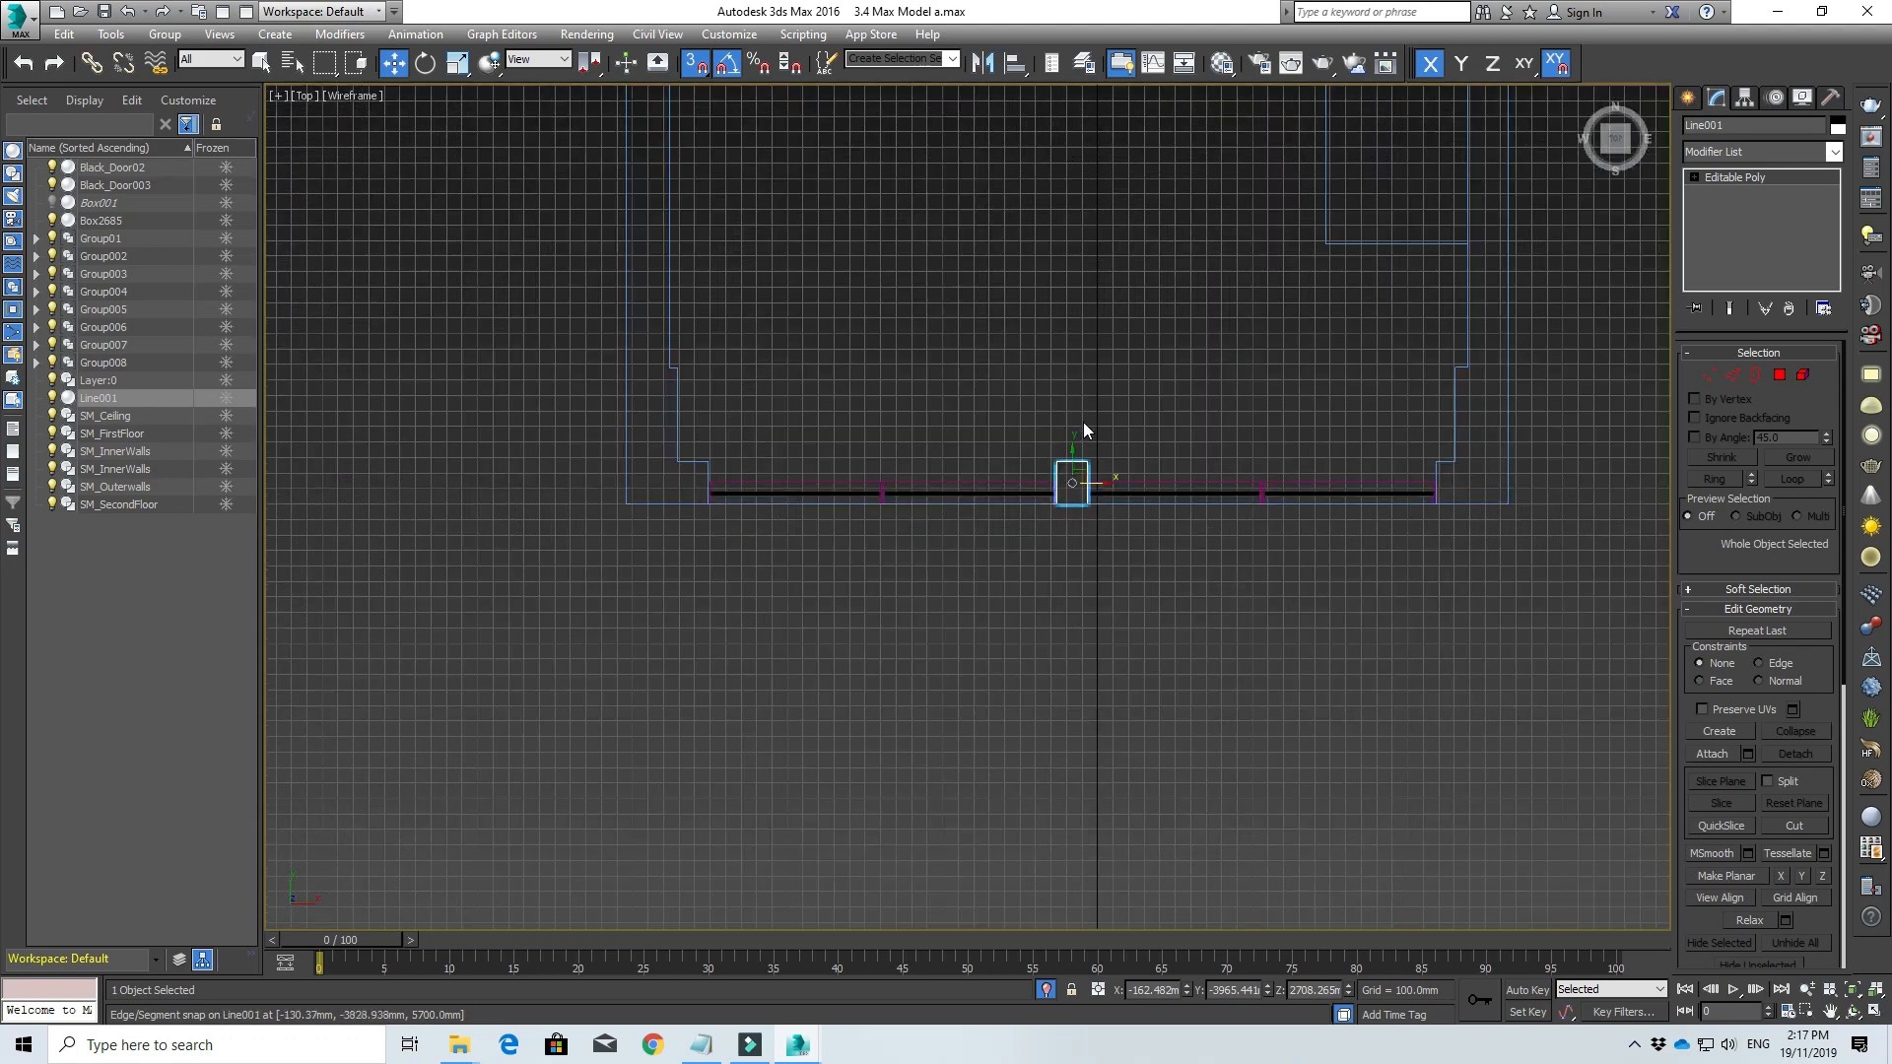
{"action": "scroll", "coordinate": [1080, 338], "scroll_direction": "up", "scroll_amount": 2}
{"action": "scroll", "coordinate": [1024, 320], "scroll_direction": "down", "scroll_amount": 7}
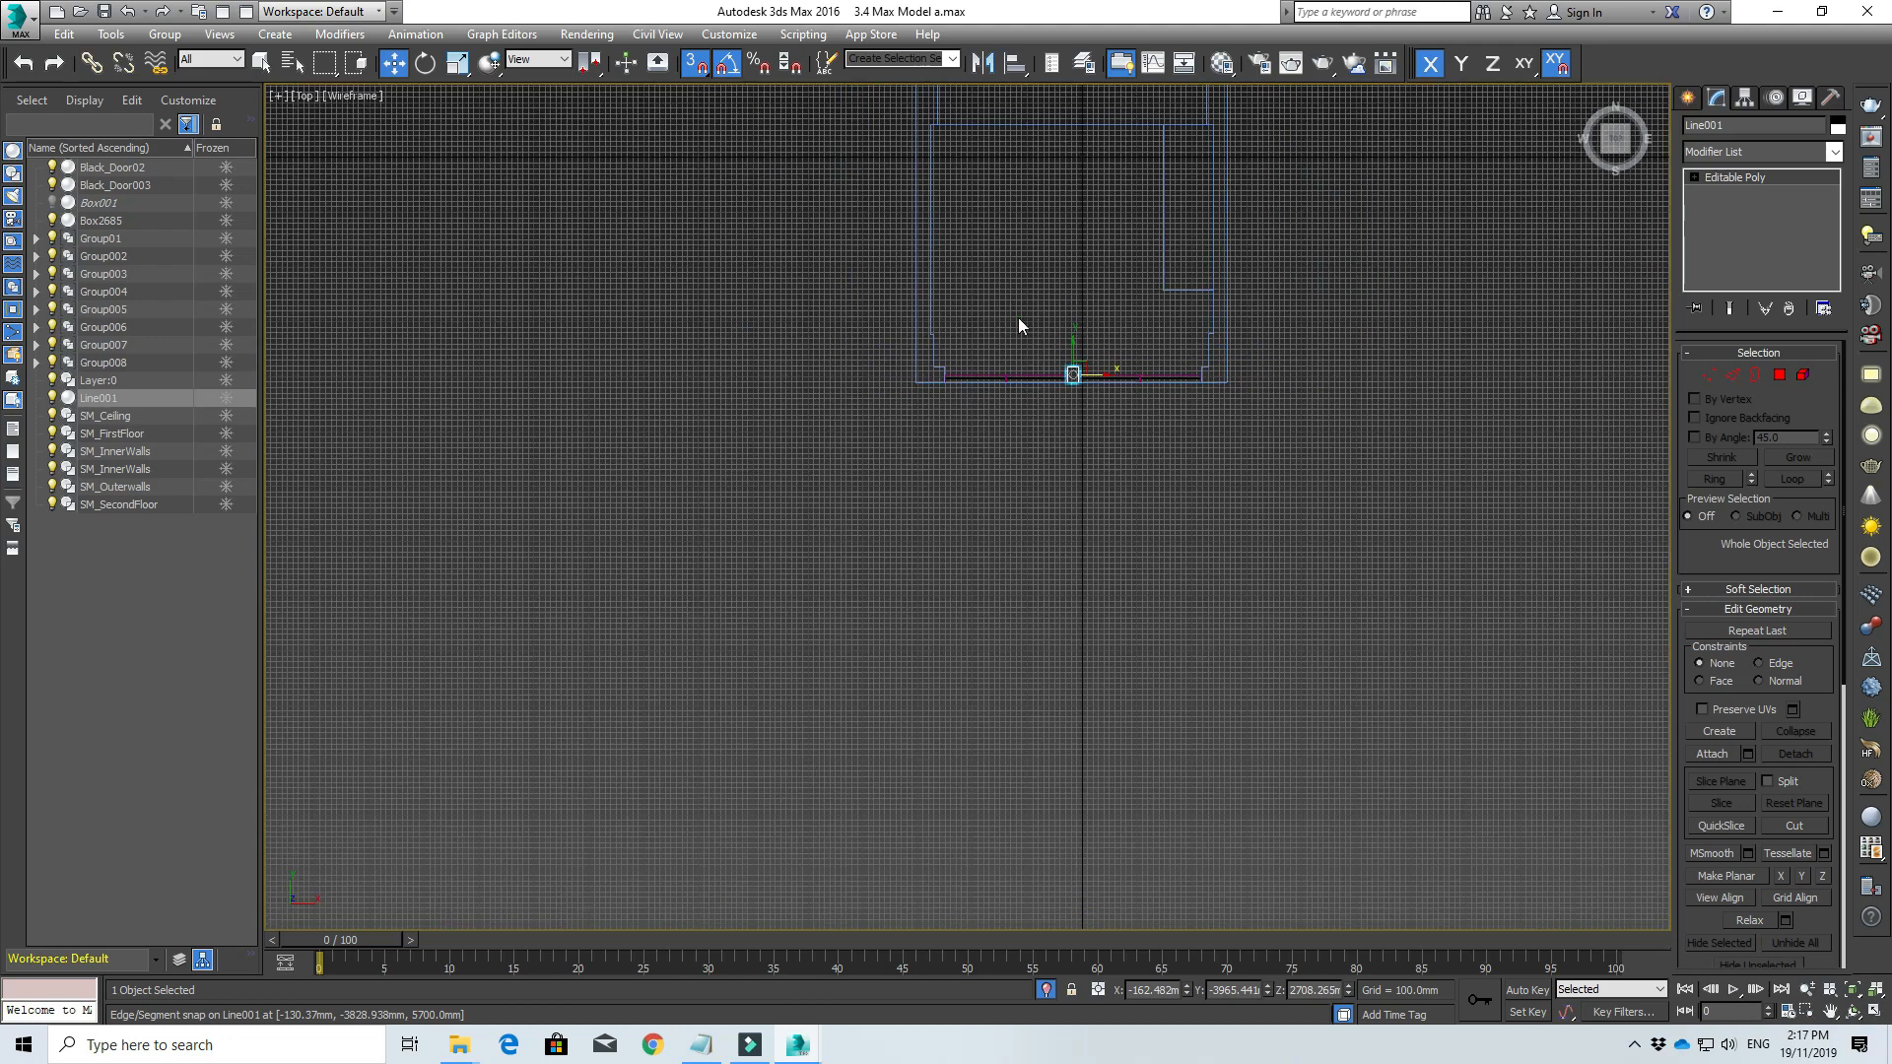
Step: Select the box and move it along Y in the top view to the filler wall's inner face, at about -3829 mm
{"action": "left_click", "coordinate": [108, 222]}
{"action": "scroll", "coordinate": [1056, 329], "scroll_direction": "down", "scroll_amount": 6}
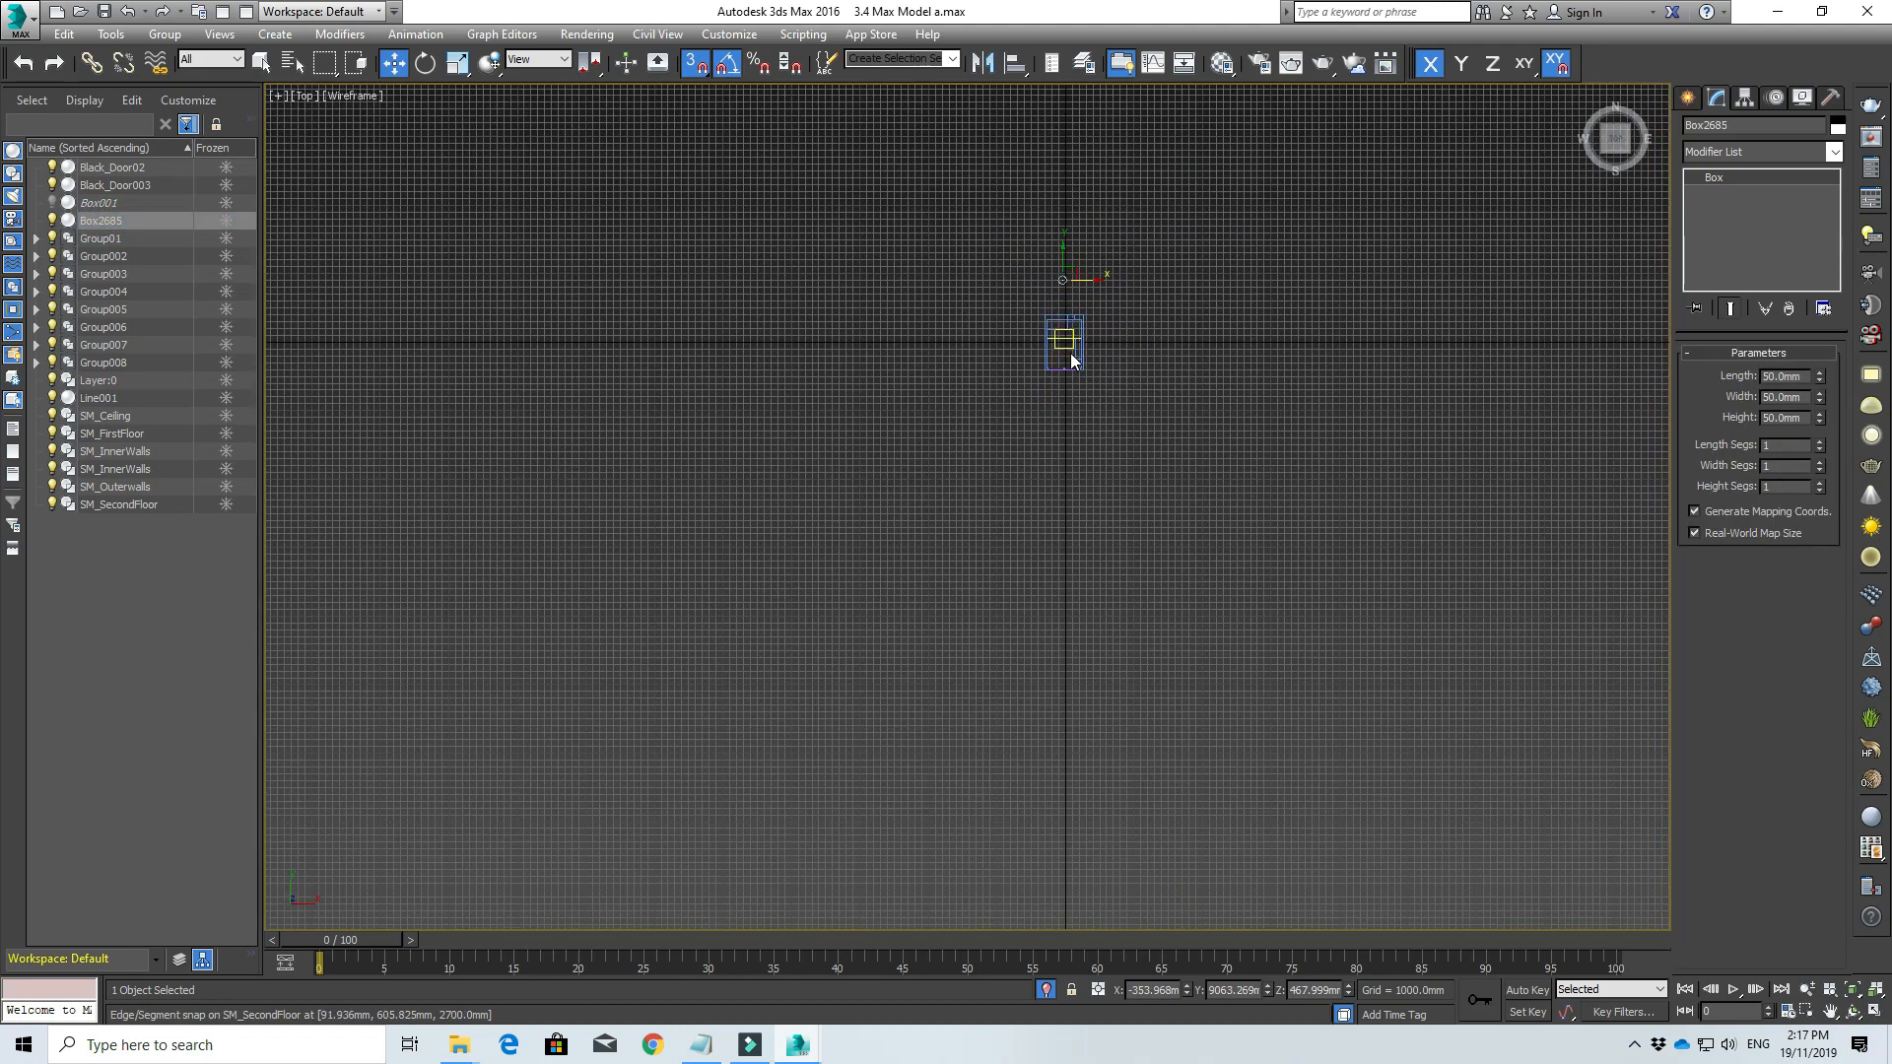
{"action": "scroll", "coordinate": [1062, 316], "scroll_direction": "up", "scroll_amount": 2}
{"action": "left_click_drag", "start_coordinate": [1066, 233], "coordinate": [1070, 390]}
{"action": "scroll", "coordinate": [1072, 398], "scroll_direction": "up", "scroll_amount": 2}
{"action": "scroll", "coordinate": [1072, 398], "scroll_direction": "up", "scroll_amount": 8}
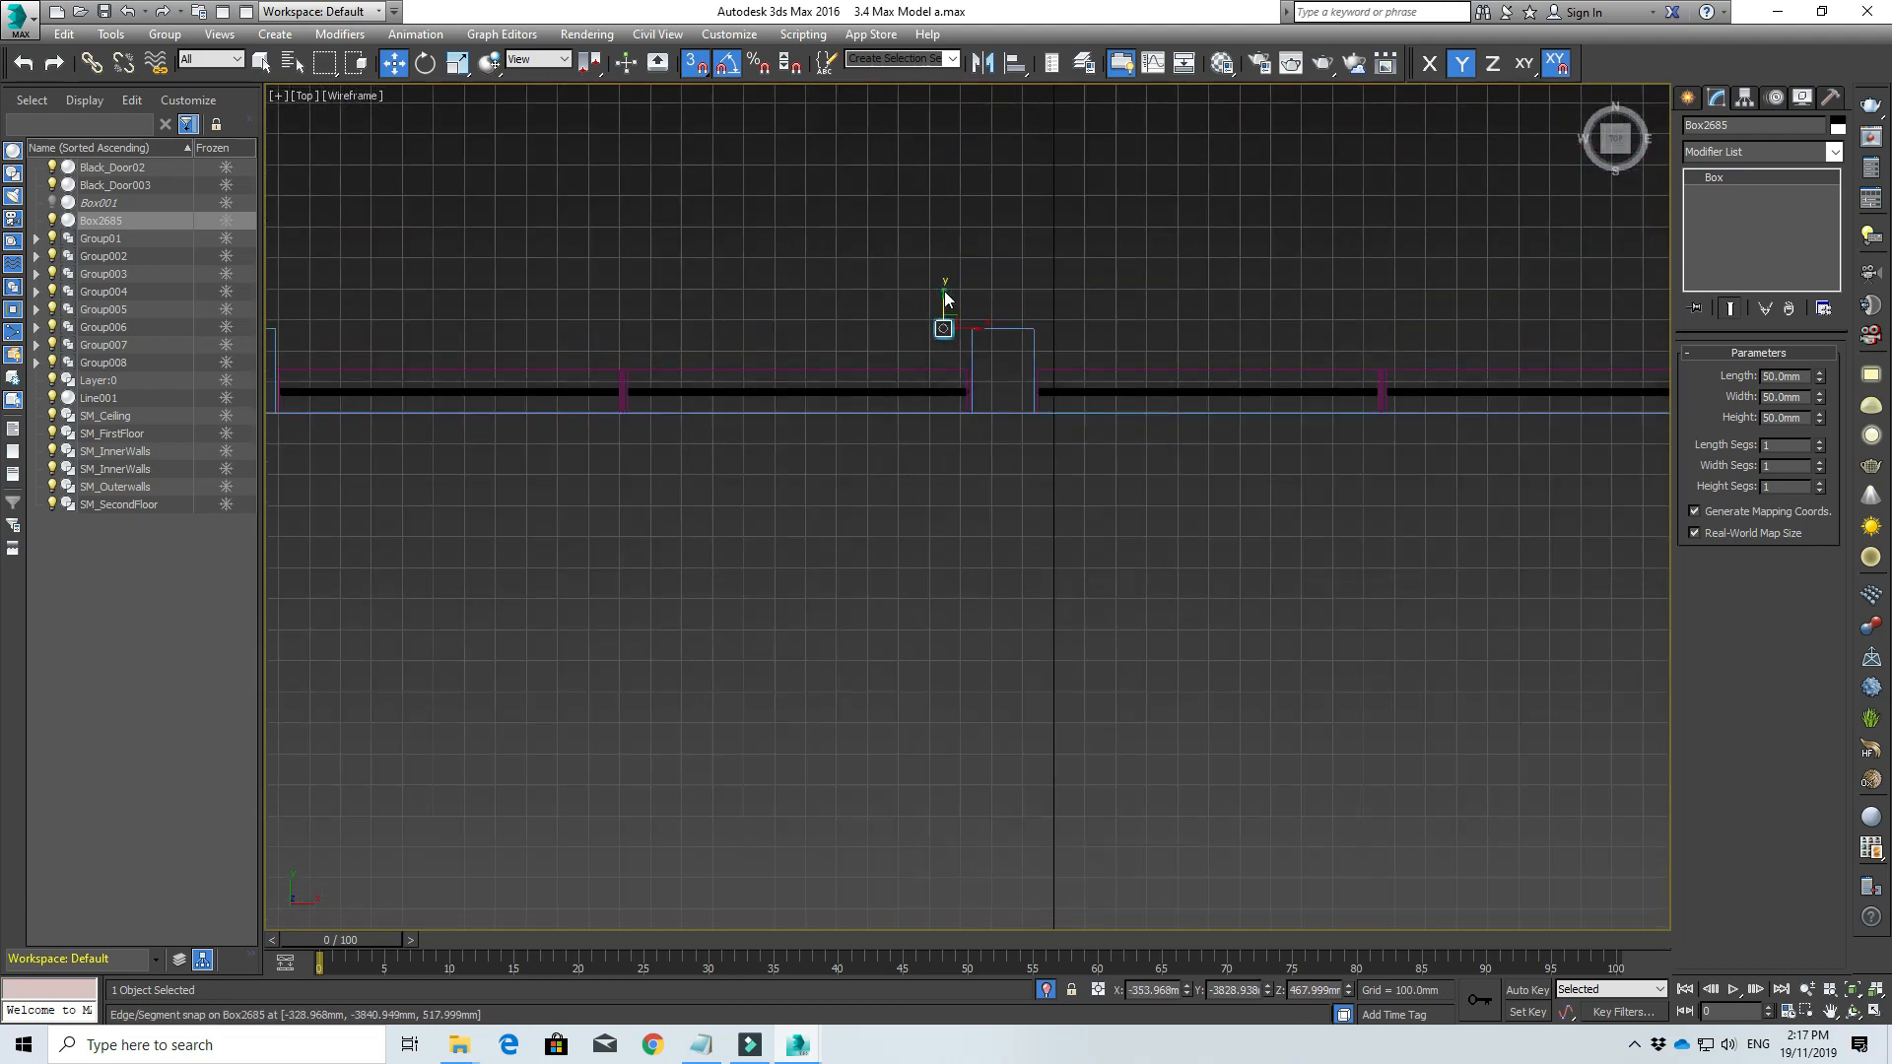
{"action": "left_click", "coordinate": [948, 340]}
{"action": "left_click", "coordinate": [943, 326]}
{"action": "middle_click_drag", "start_coordinate": [945, 323], "coordinate": [1015, 310], "text": "alt"}
{"action": "scroll", "coordinate": [1014, 310], "scroll_direction": "up", "scroll_amount": 10}
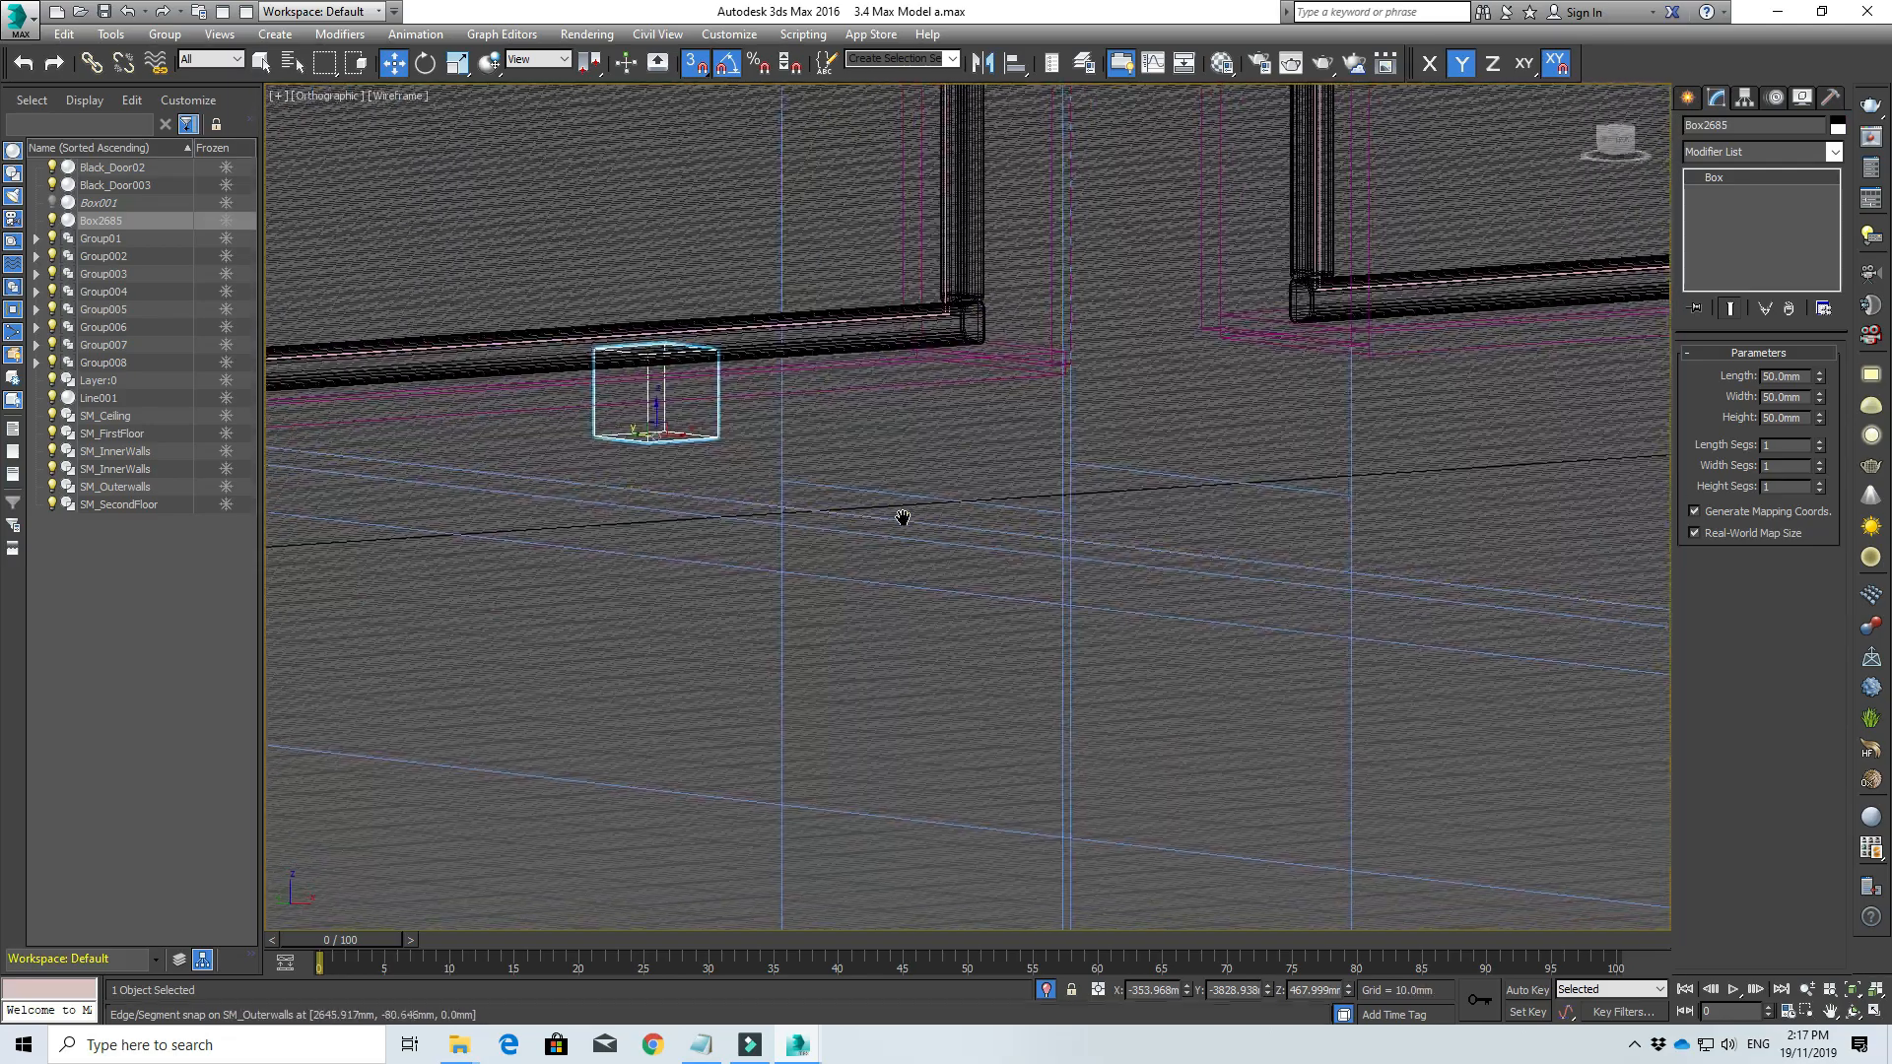
{"action": "middle_click_drag", "start_coordinate": [902, 518], "coordinate": [933, 485]}
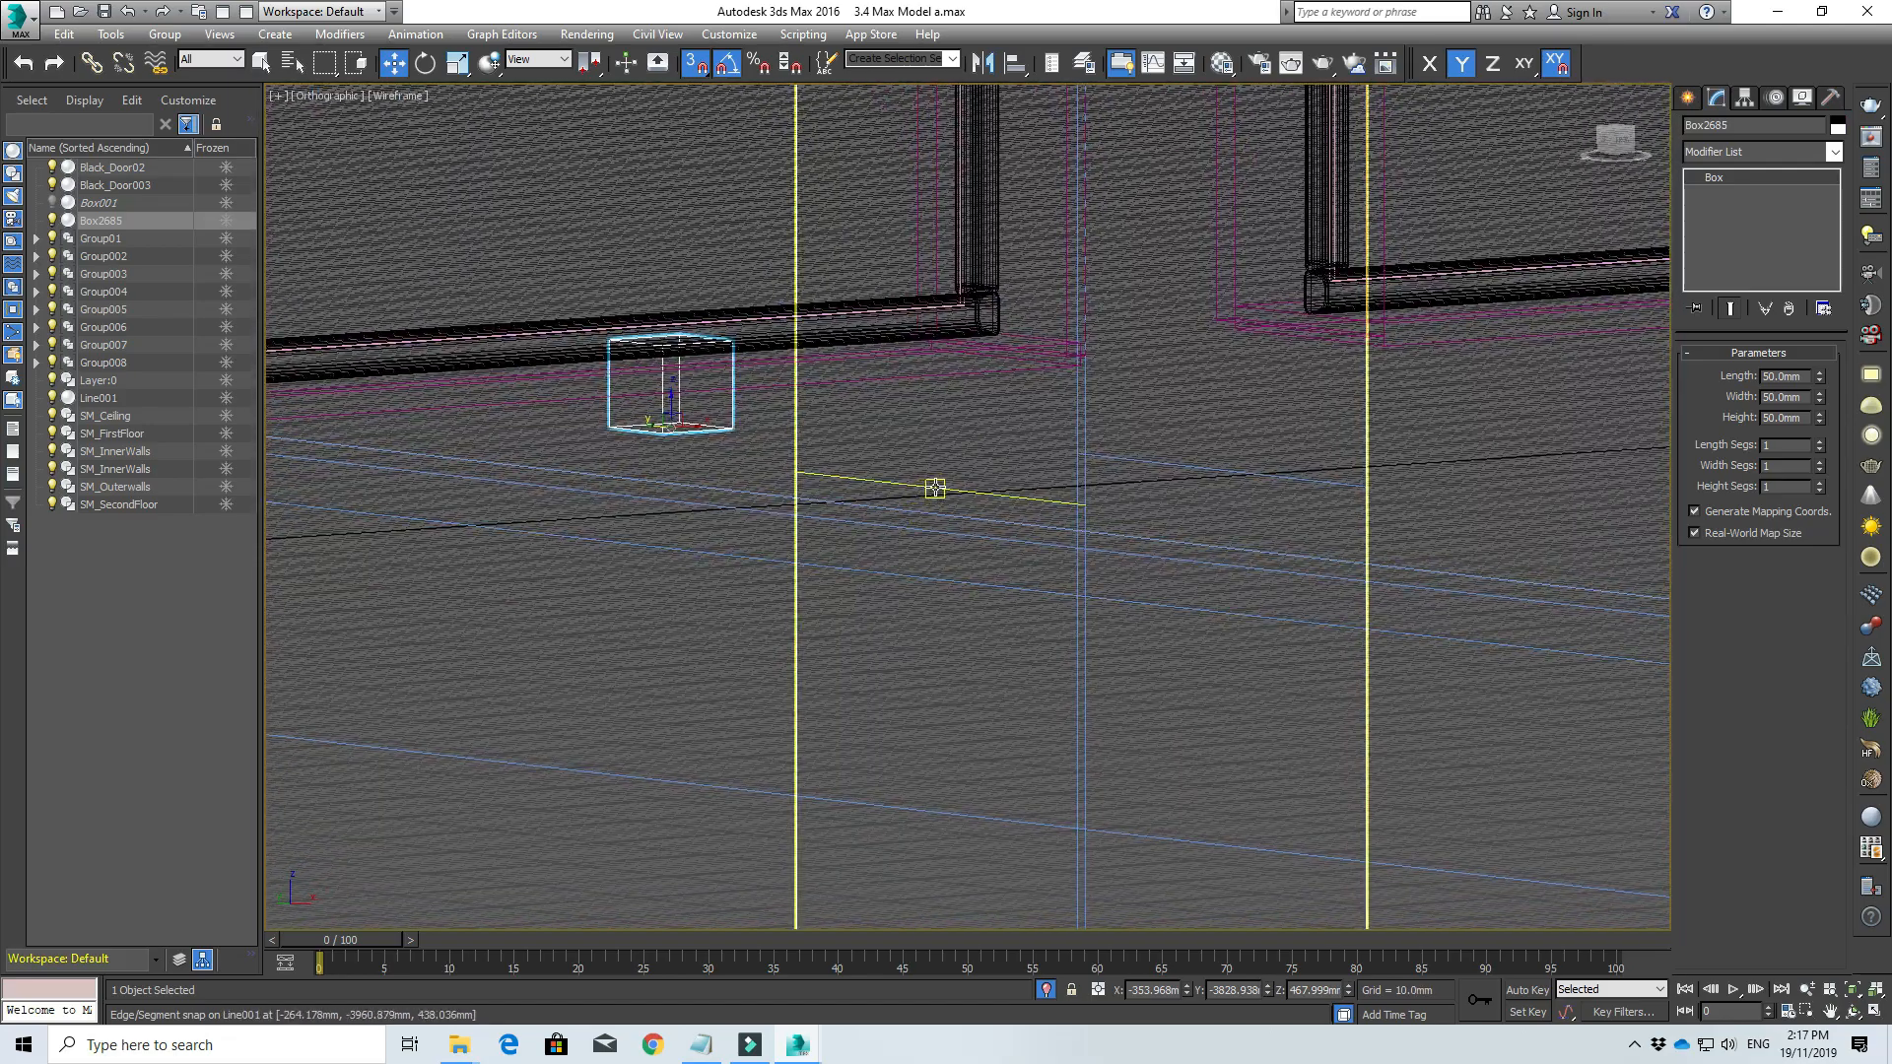
Step: Move the filler wall's two lower horizontal side edges up along Z together, snapping them level with the box's bottom at about 468 mm
{"action": "left_click", "coordinate": [933, 487]}
{"action": "left_click", "coordinate": [1732, 374]}
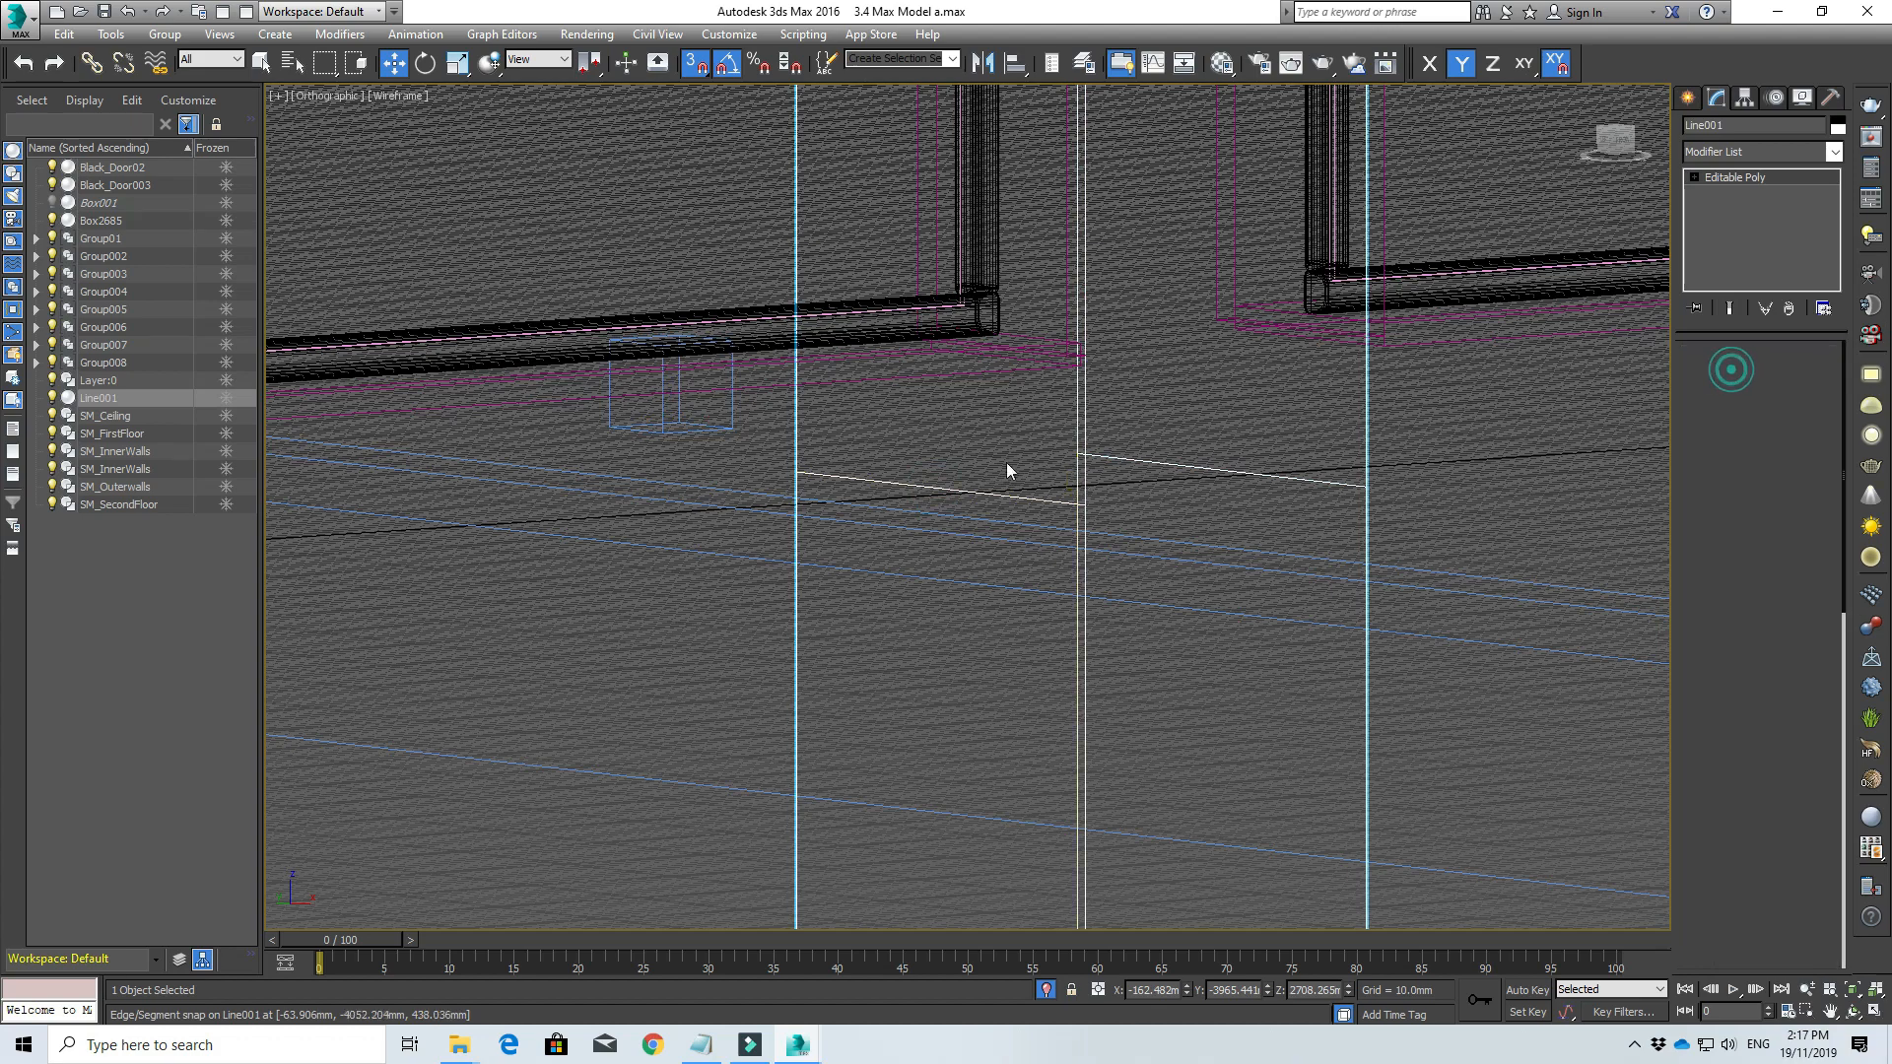
{"action": "left_click", "coordinate": [924, 489]}
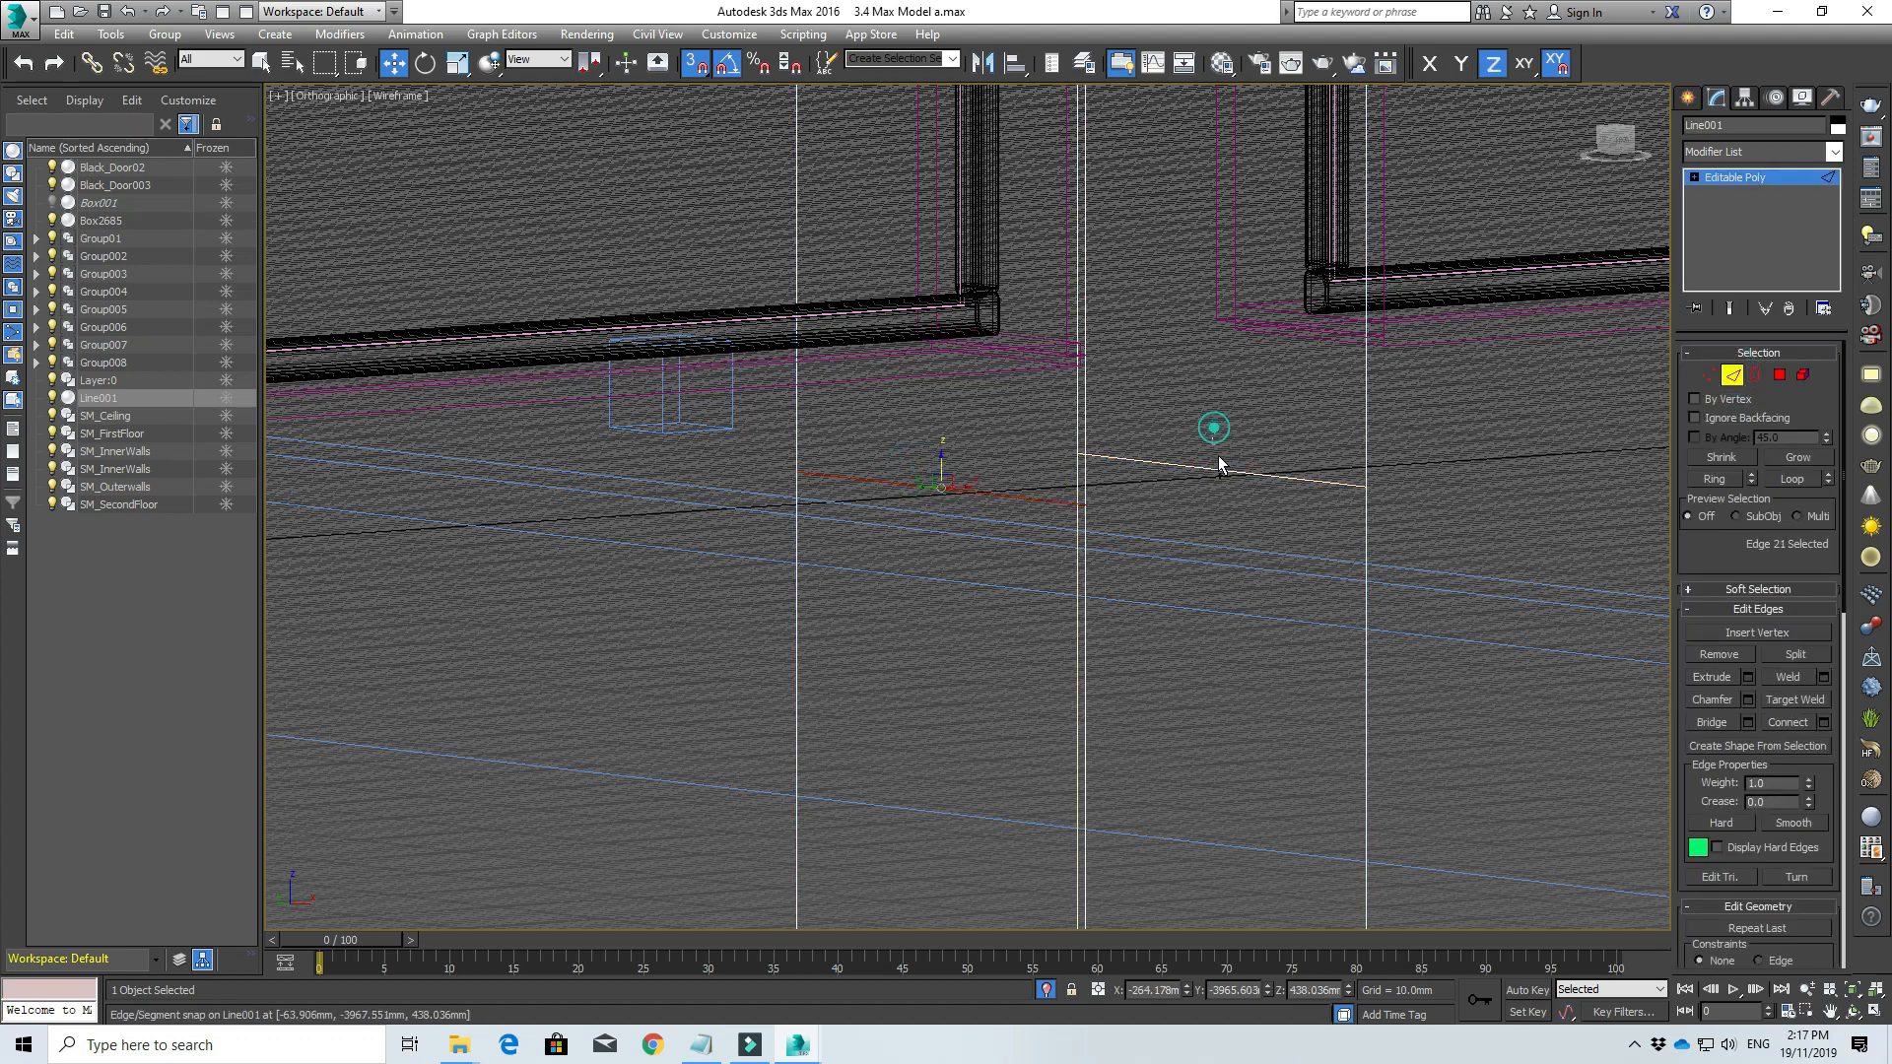
{"action": "left_click", "coordinate": [1217, 485], "text": "ctrl"}
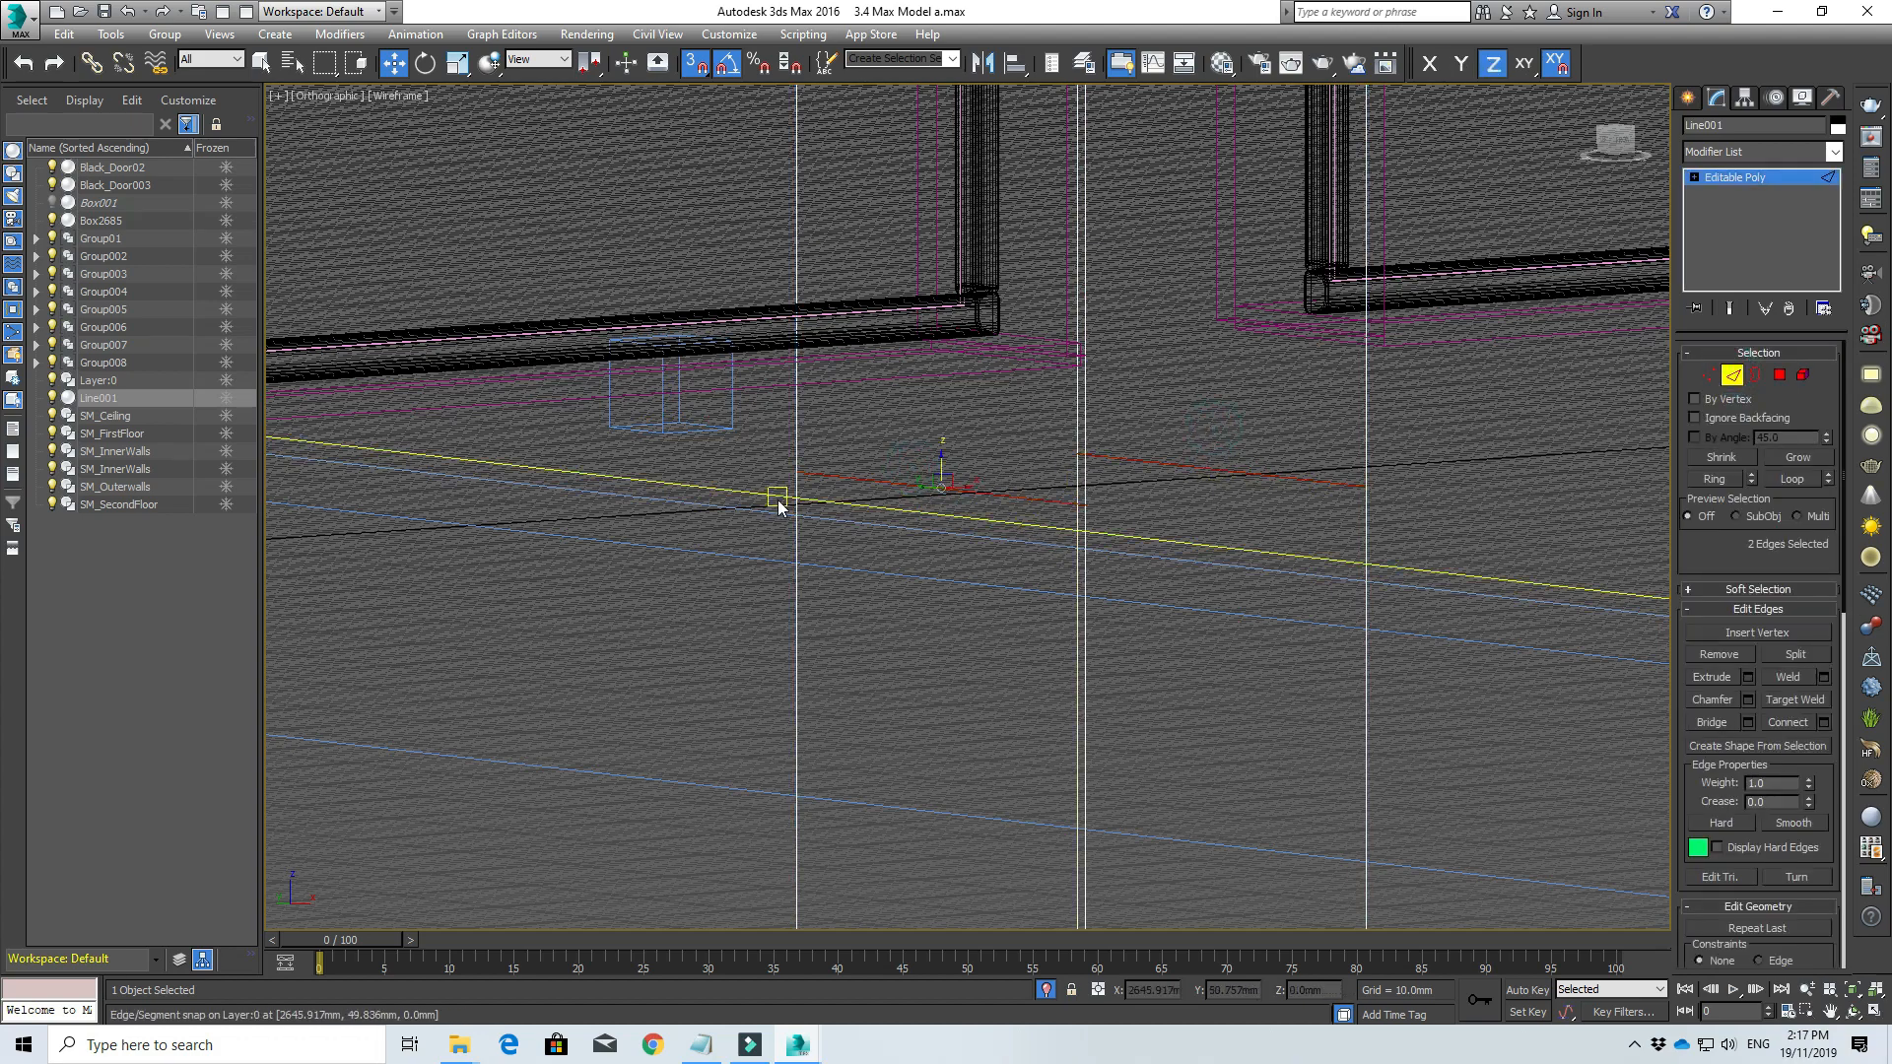
{"action": "left_click_drag", "start_coordinate": [937, 454], "coordinate": [706, 425]}
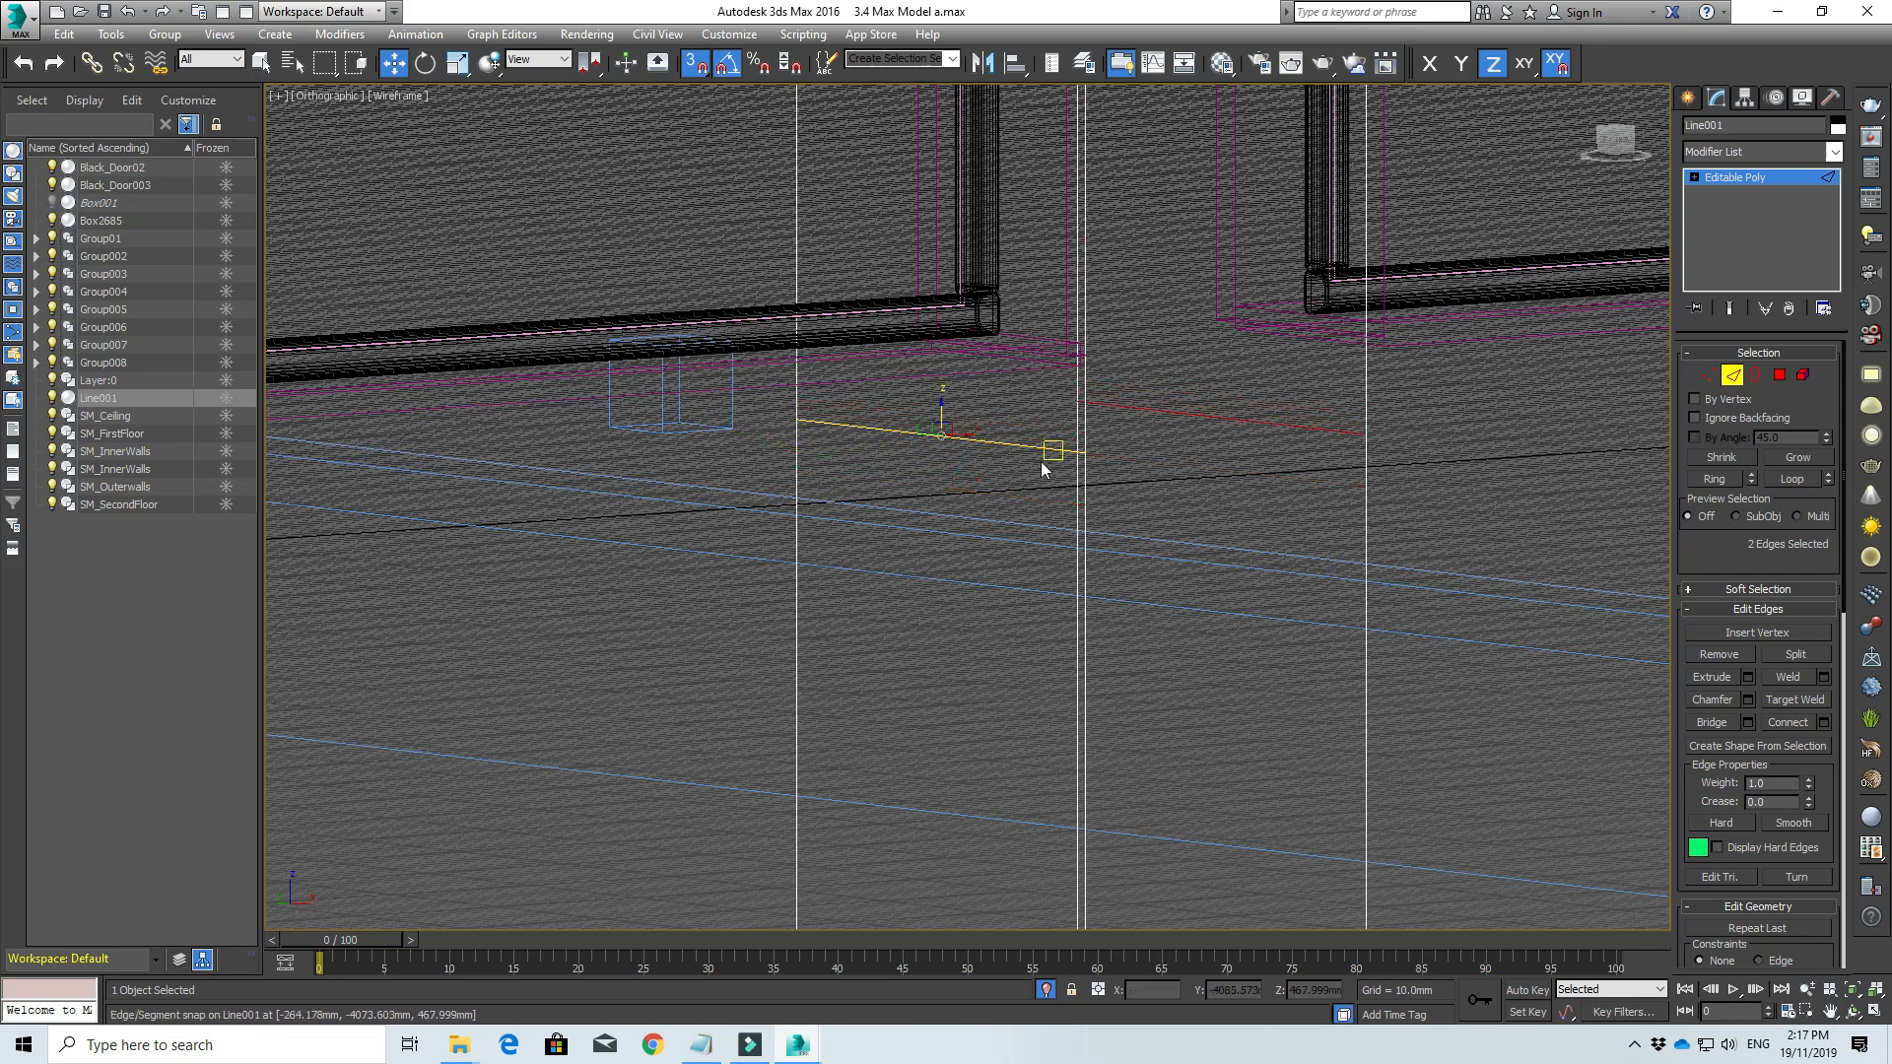
{"action": "middle_click_drag", "start_coordinate": [912, 475], "coordinate": [841, 469], "text": "alt"}
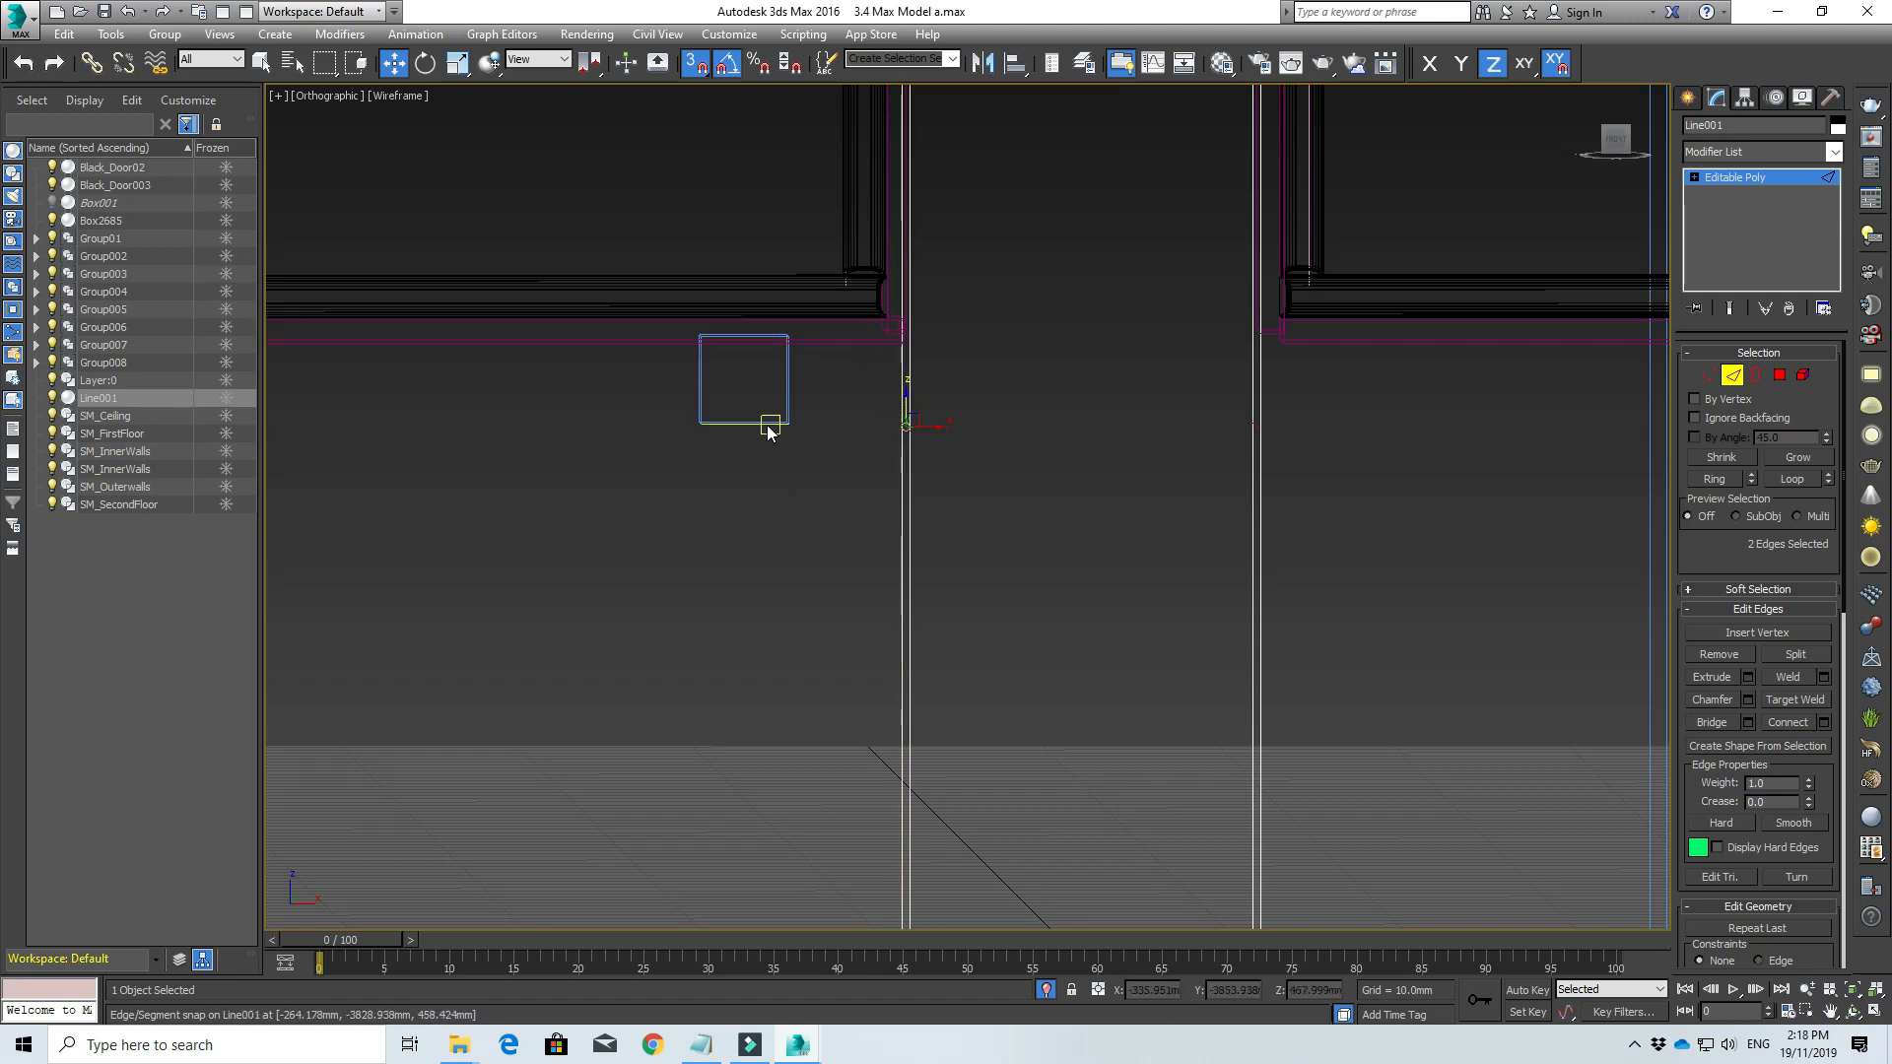
{"action": "scroll", "coordinate": [869, 453], "scroll_direction": "down", "scroll_amount": 4}
{"action": "middle_click_drag", "start_coordinate": [870, 490], "coordinate": [1047, 490]}
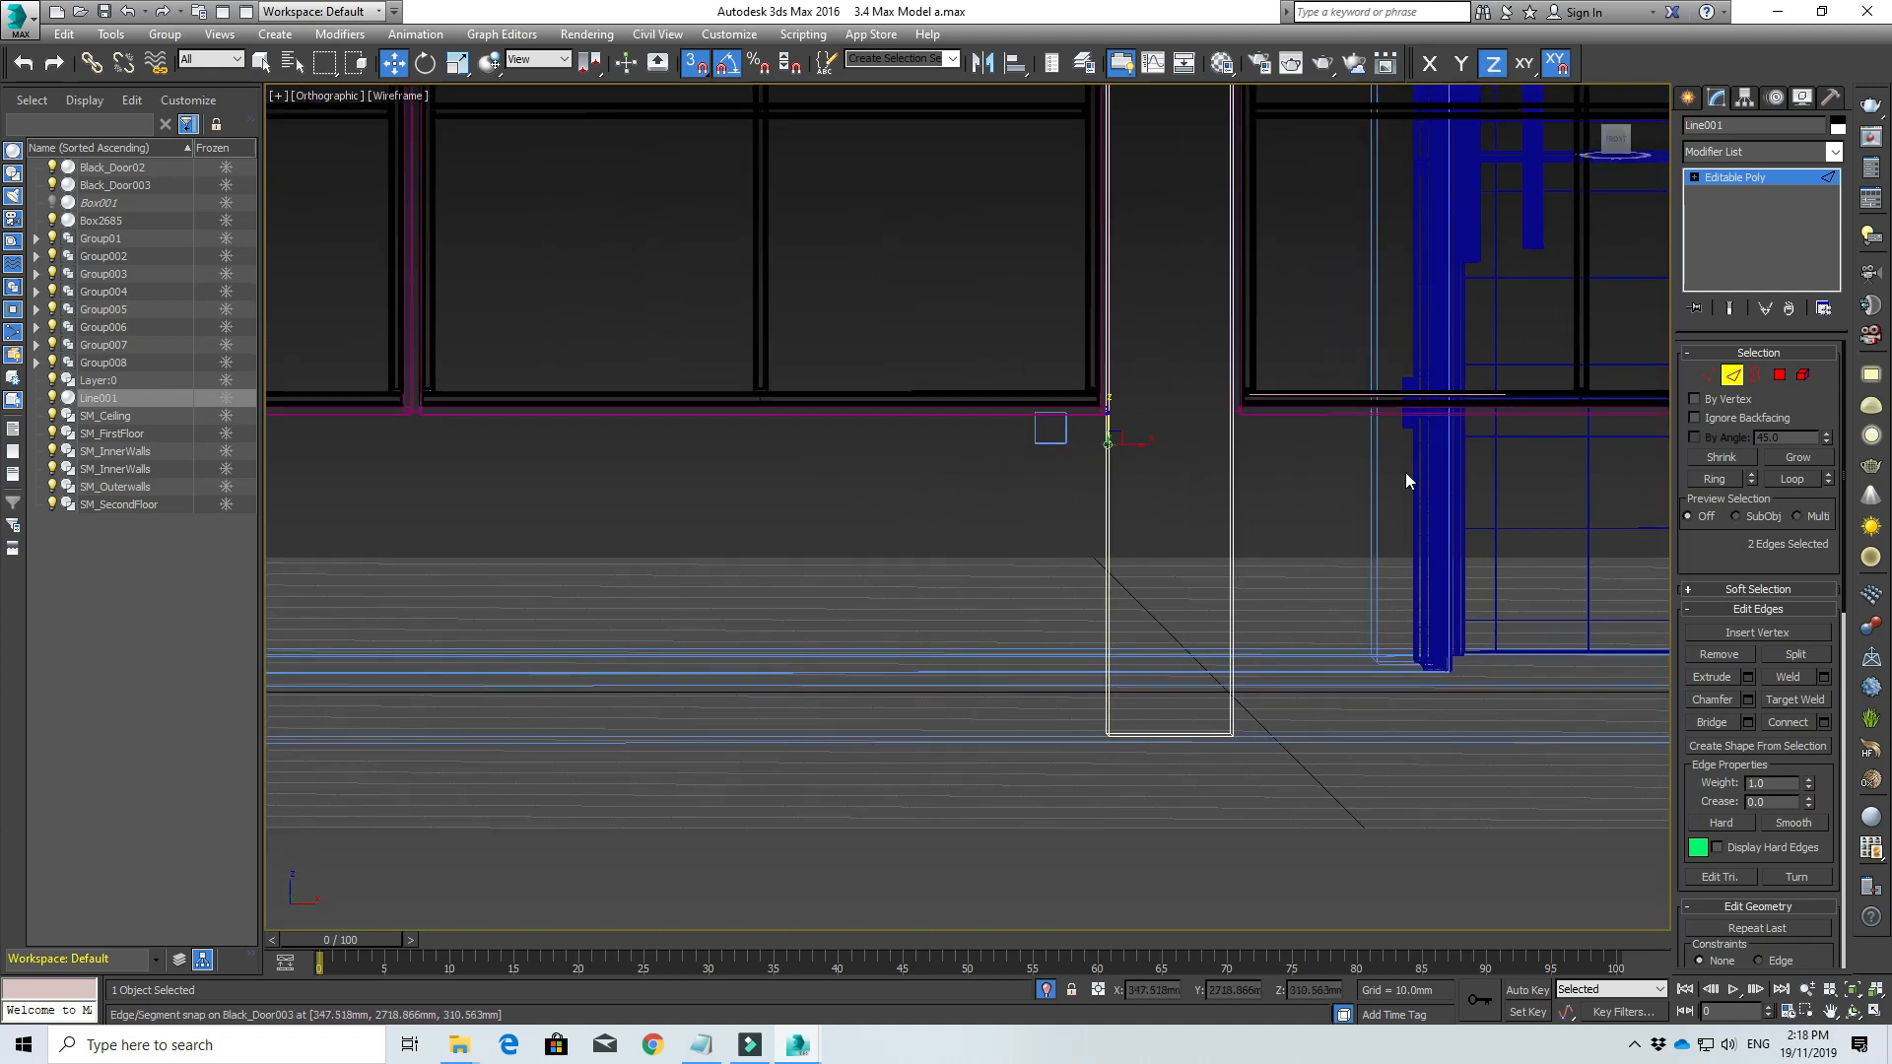
{"action": "scroll", "coordinate": [1405, 471], "scroll_direction": "down", "scroll_amount": 2}
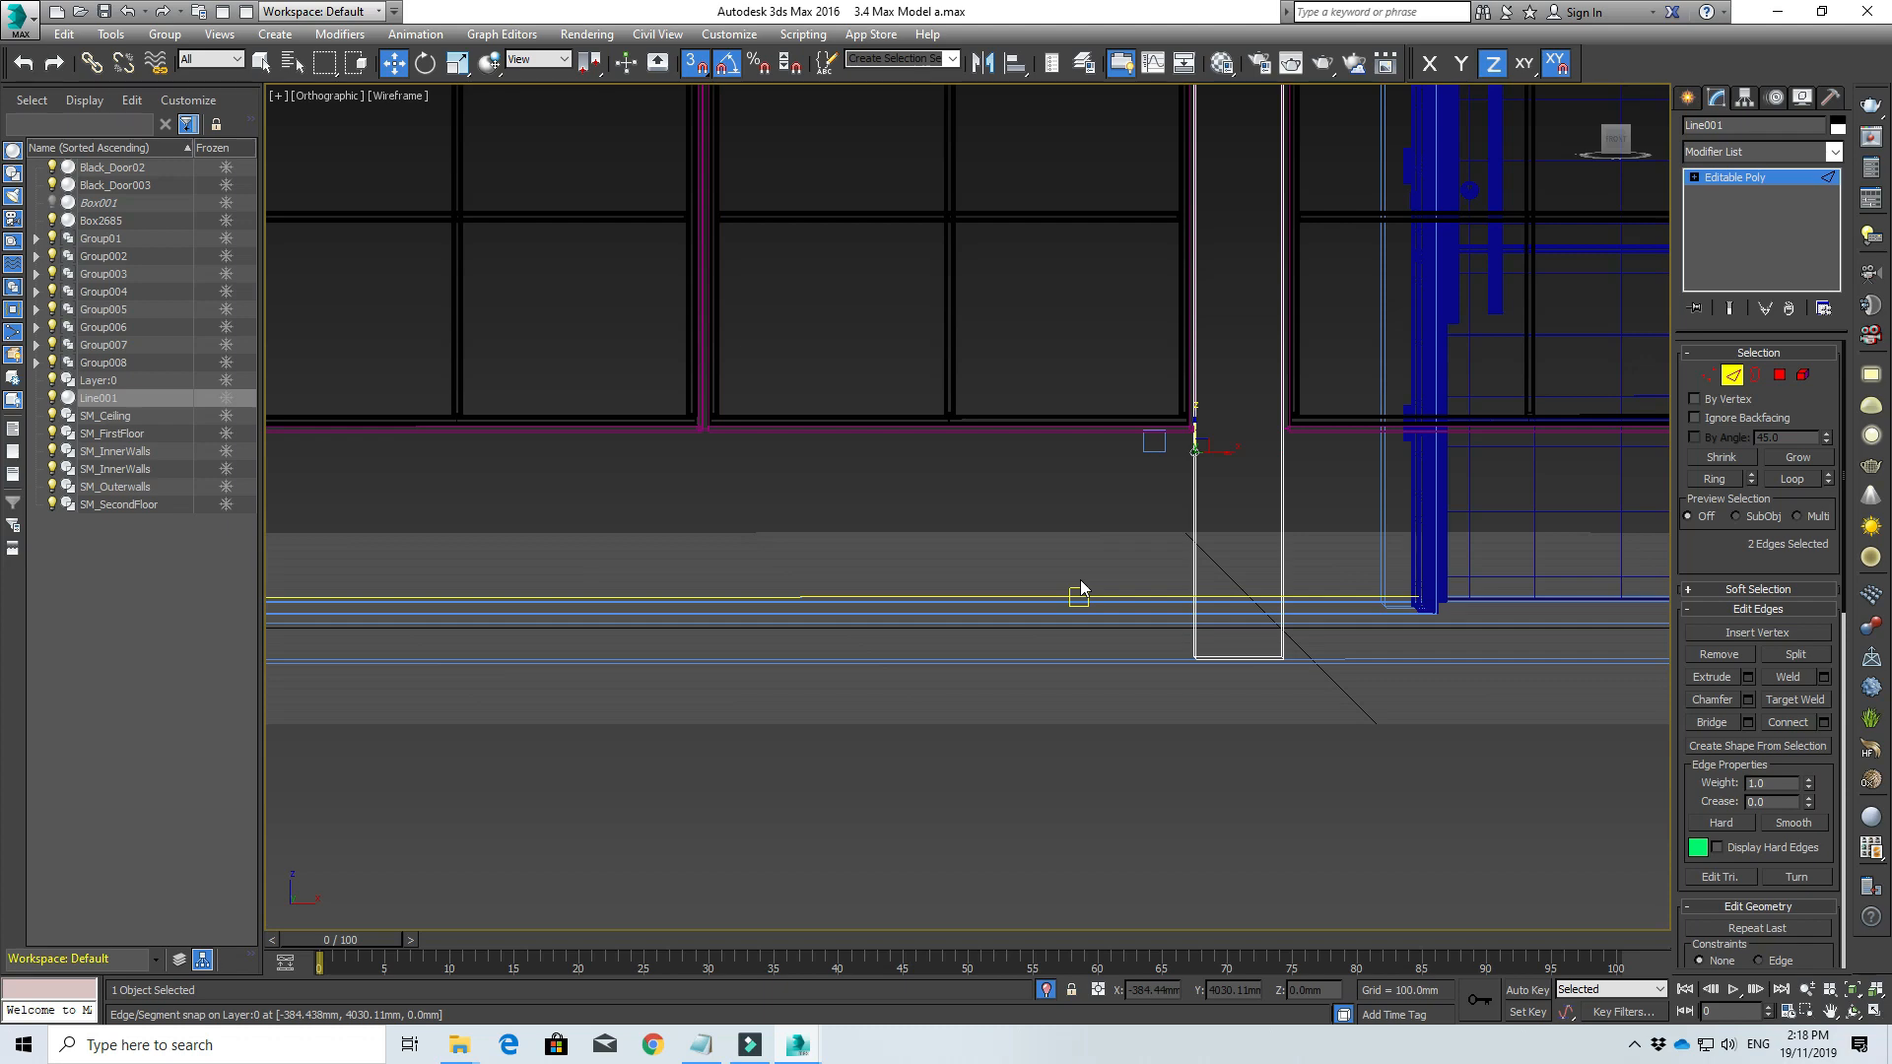
{"action": "scroll", "coordinate": [1121, 577], "scroll_direction": "down", "scroll_amount": 2}
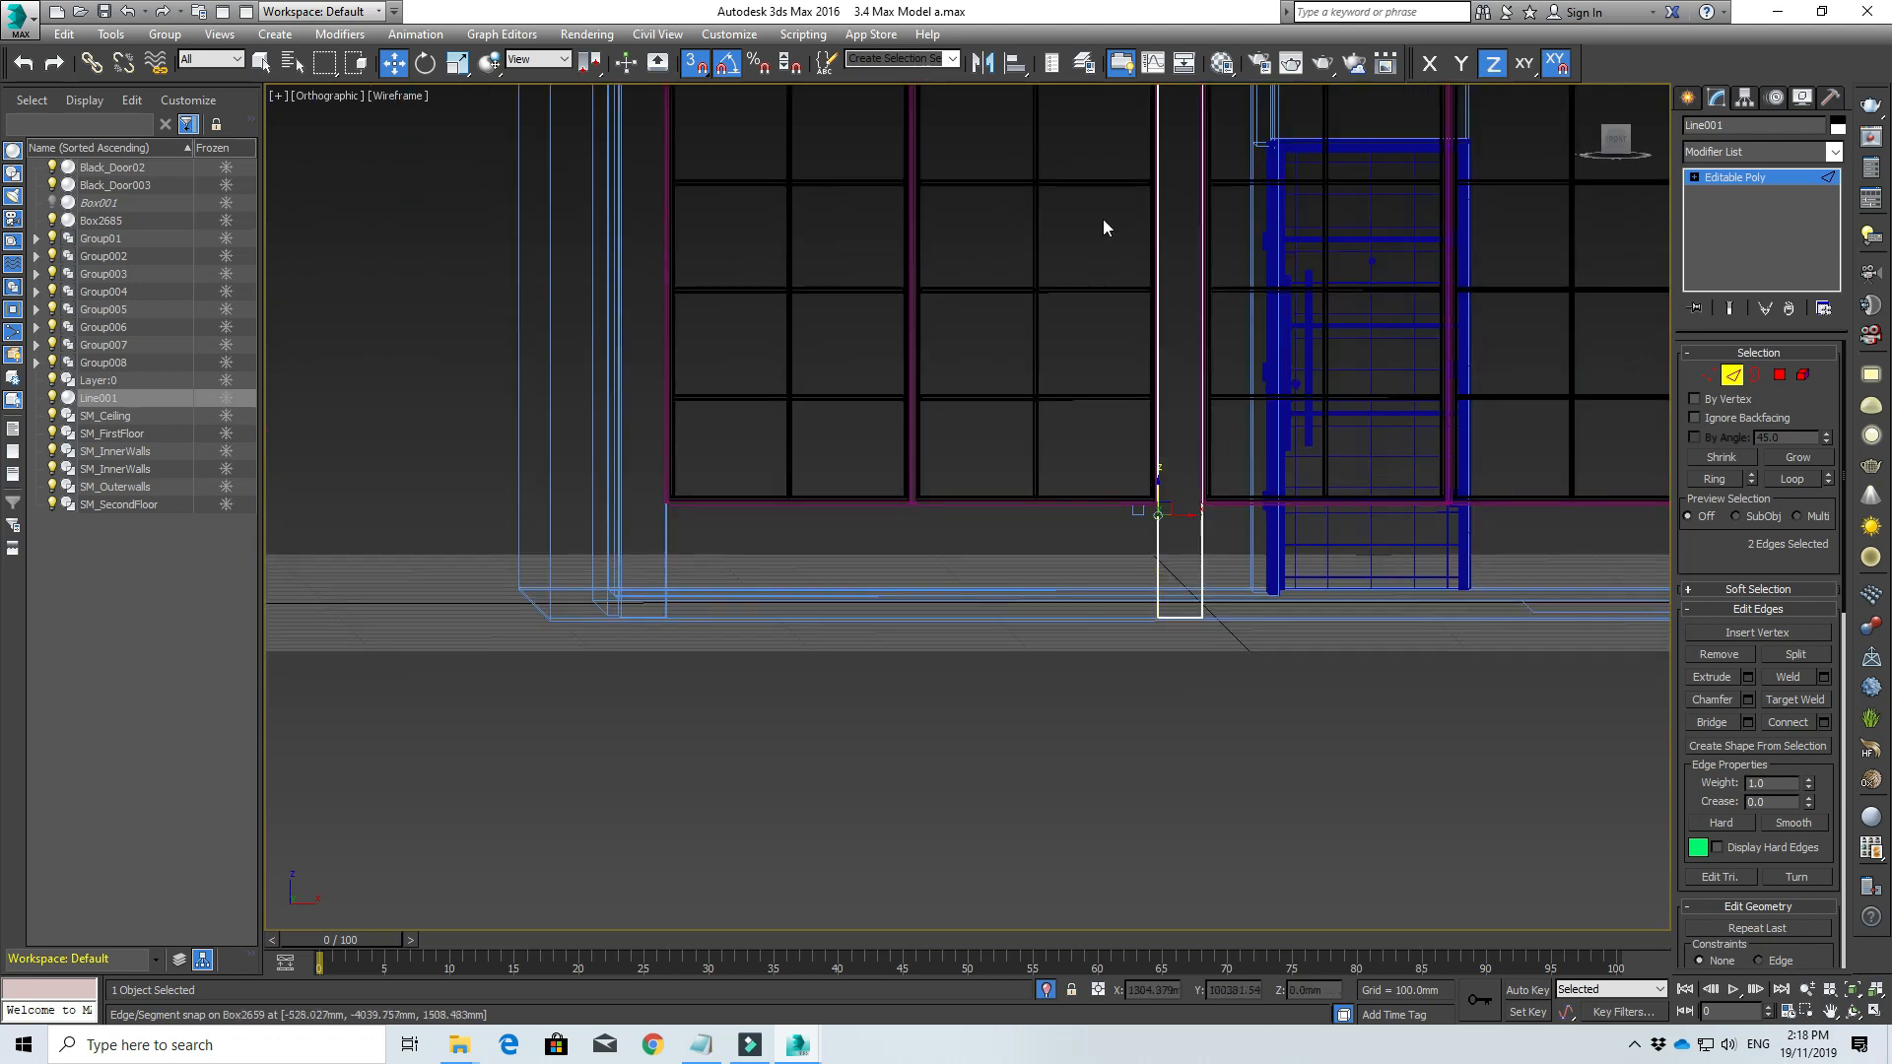
Step: Extrude the polygon at the top of the filler wall's left side over the left windows and move its end to X about -2510 mm
{"action": "middle_click_drag", "start_coordinate": [1103, 227], "coordinate": [1096, 921]}
{"action": "middle_click_drag", "start_coordinate": [1084, 213], "coordinate": [1066, 760]}
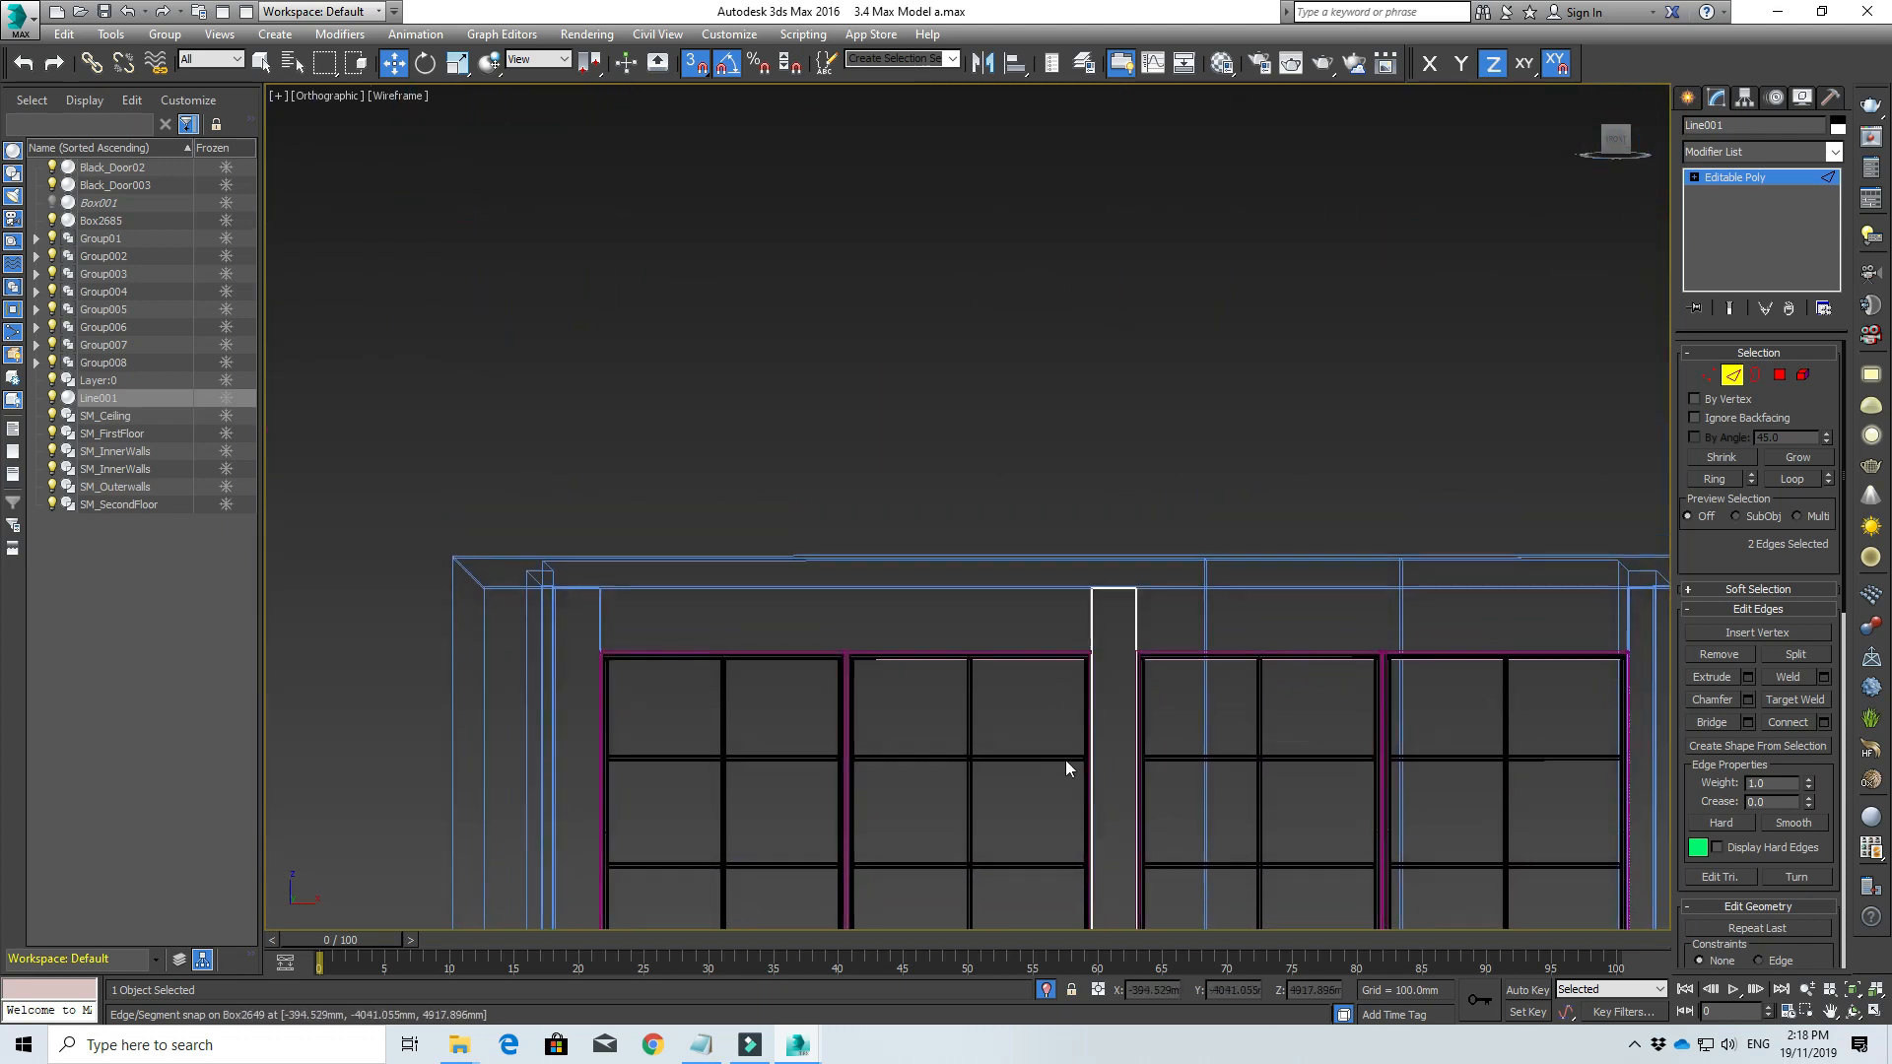
{"action": "scroll", "coordinate": [1073, 639], "scroll_direction": "up", "scroll_amount": 2}
{"action": "middle_click_drag", "start_coordinate": [1062, 623], "coordinate": [1093, 620], "text": "alt"}
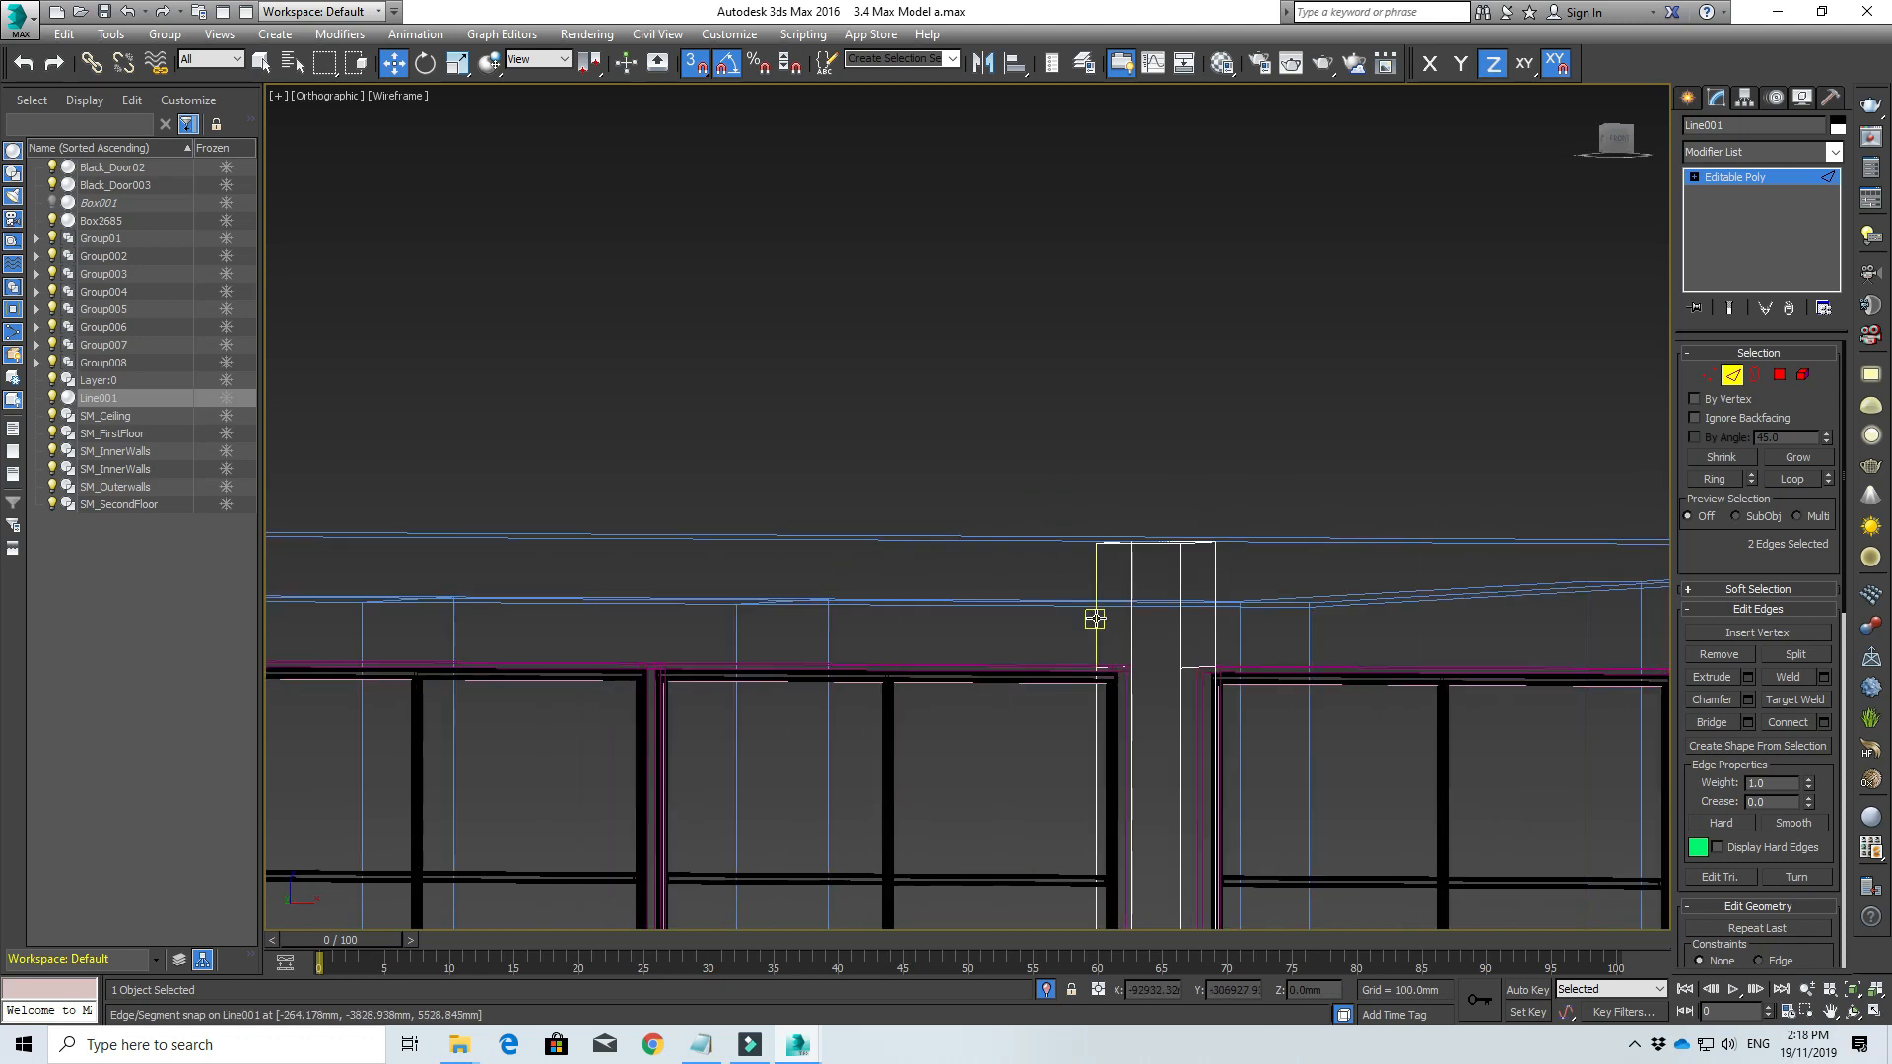
{"action": "left_click", "coordinate": [1779, 375]}
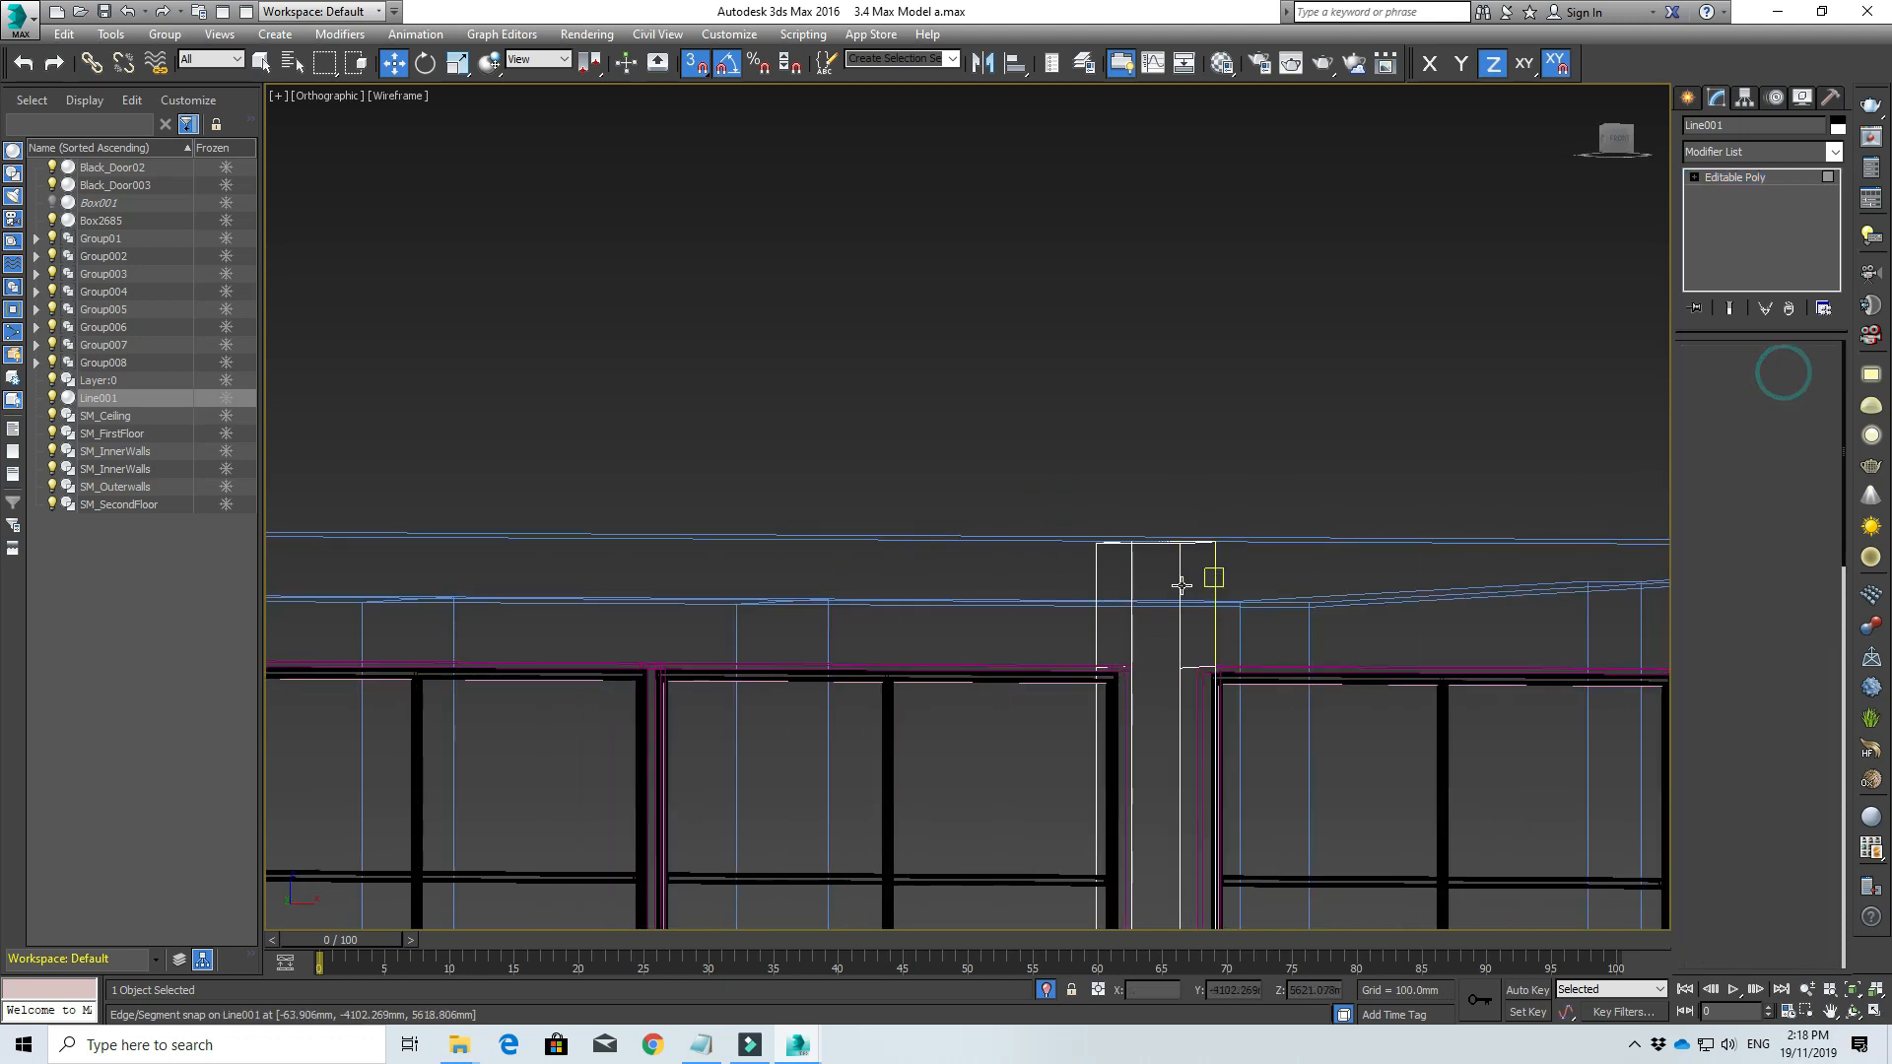
{"action": "left_click", "coordinate": [1117, 572]}
{"action": "scroll", "coordinate": [1118, 581], "scroll_direction": "up", "scroll_amount": 2}
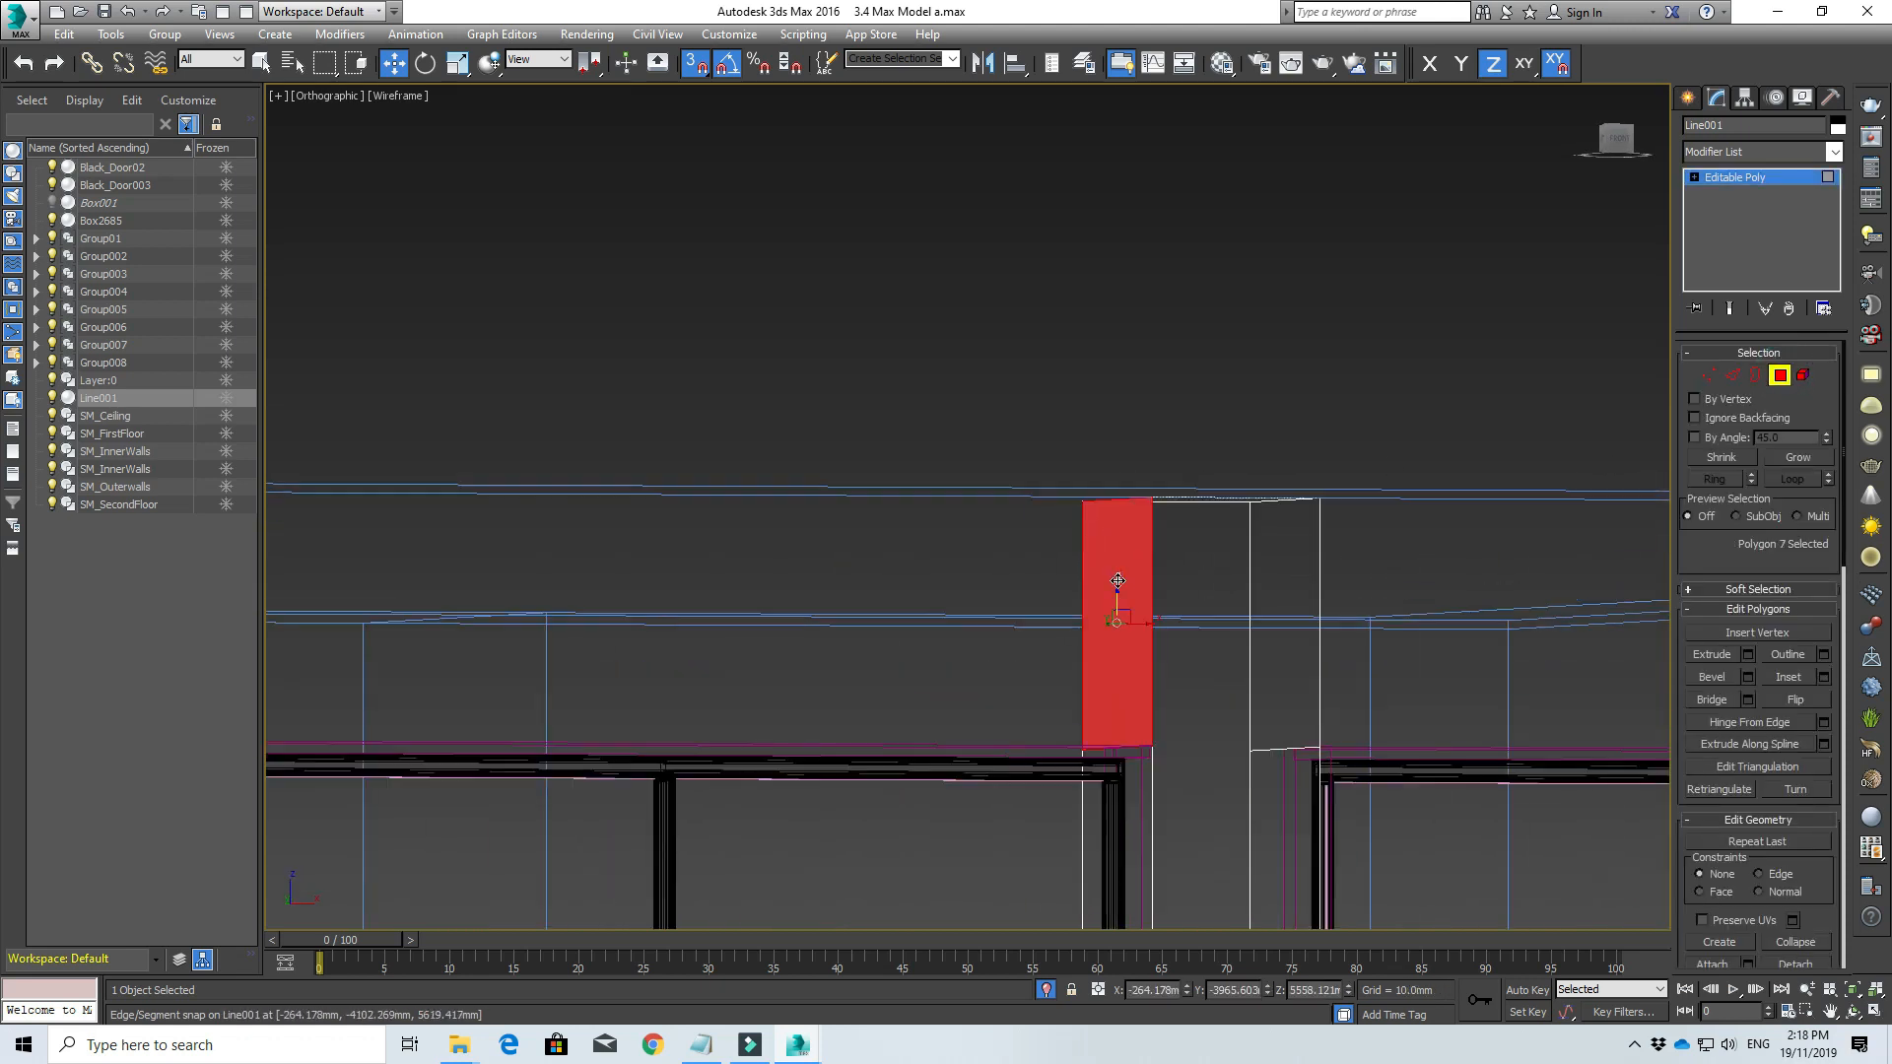
{"action": "scroll", "coordinate": [1771, 632], "scroll_direction": "down", "scroll_amount": 5}
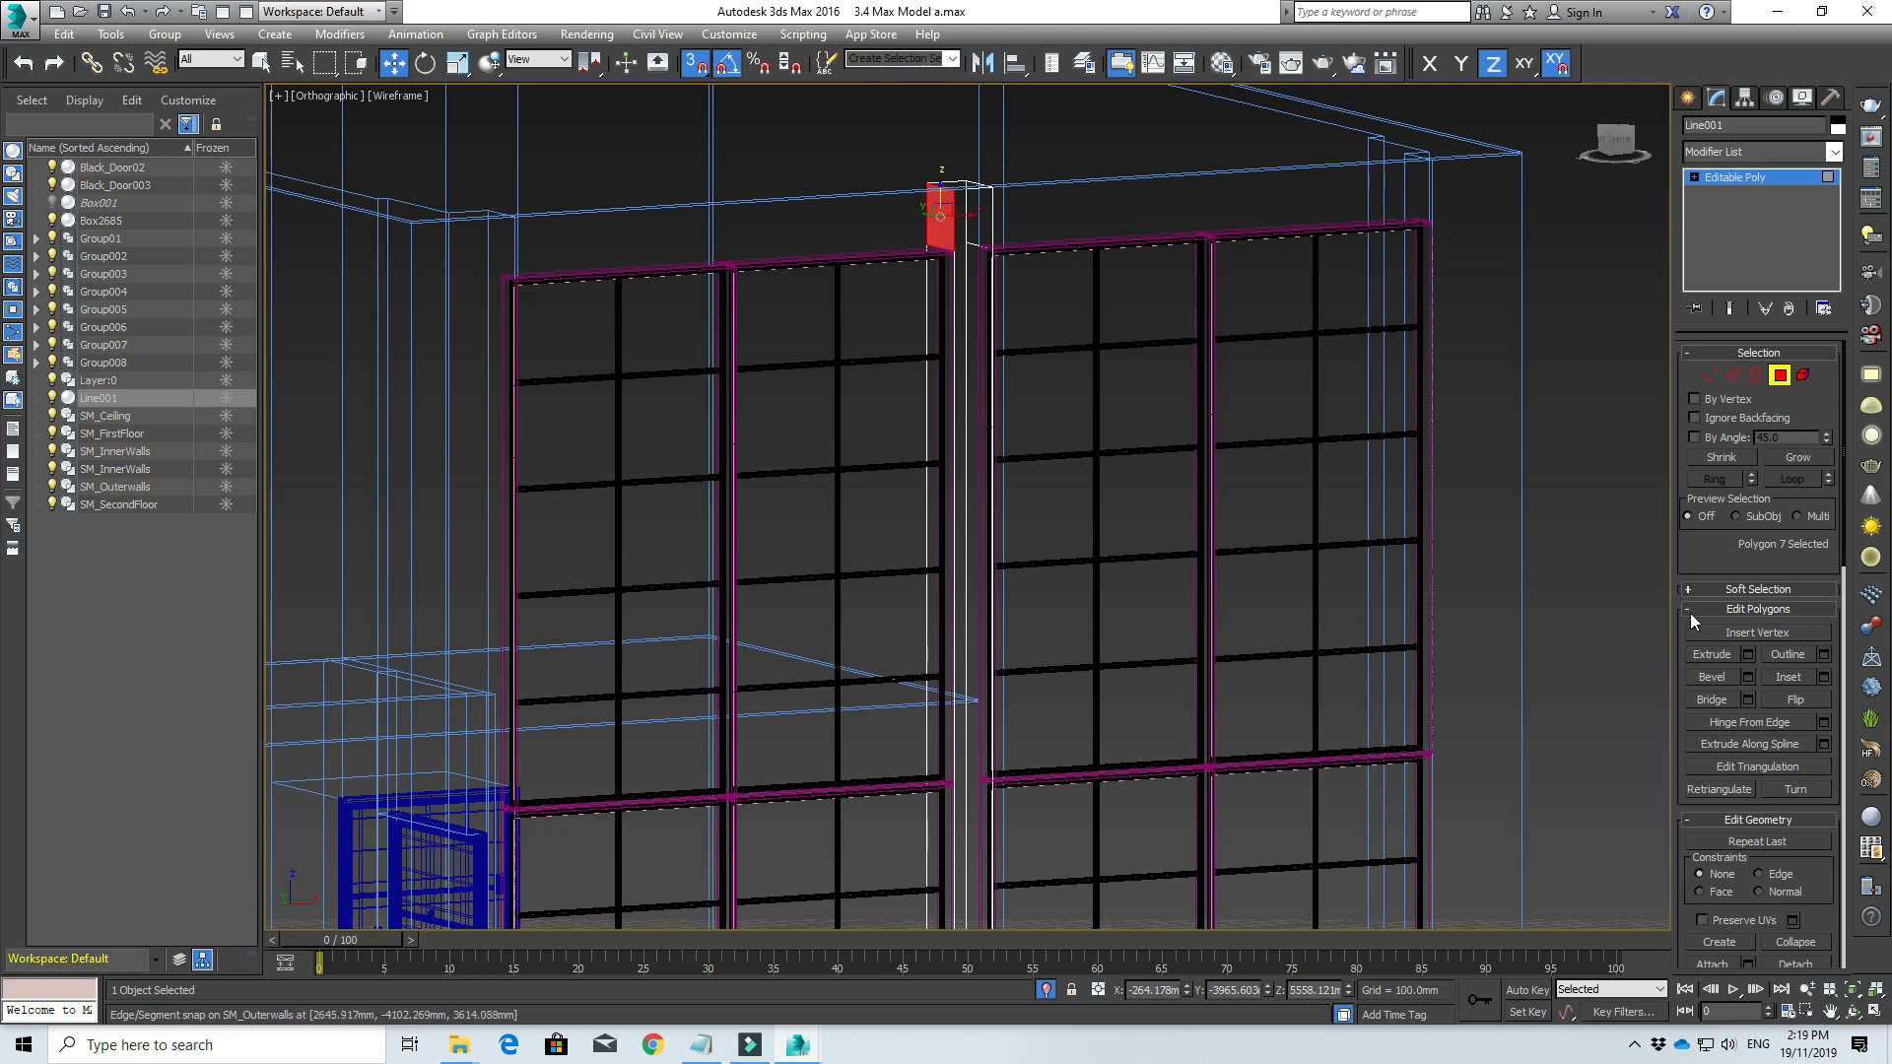
{"action": "left_click", "coordinate": [1716, 655]}
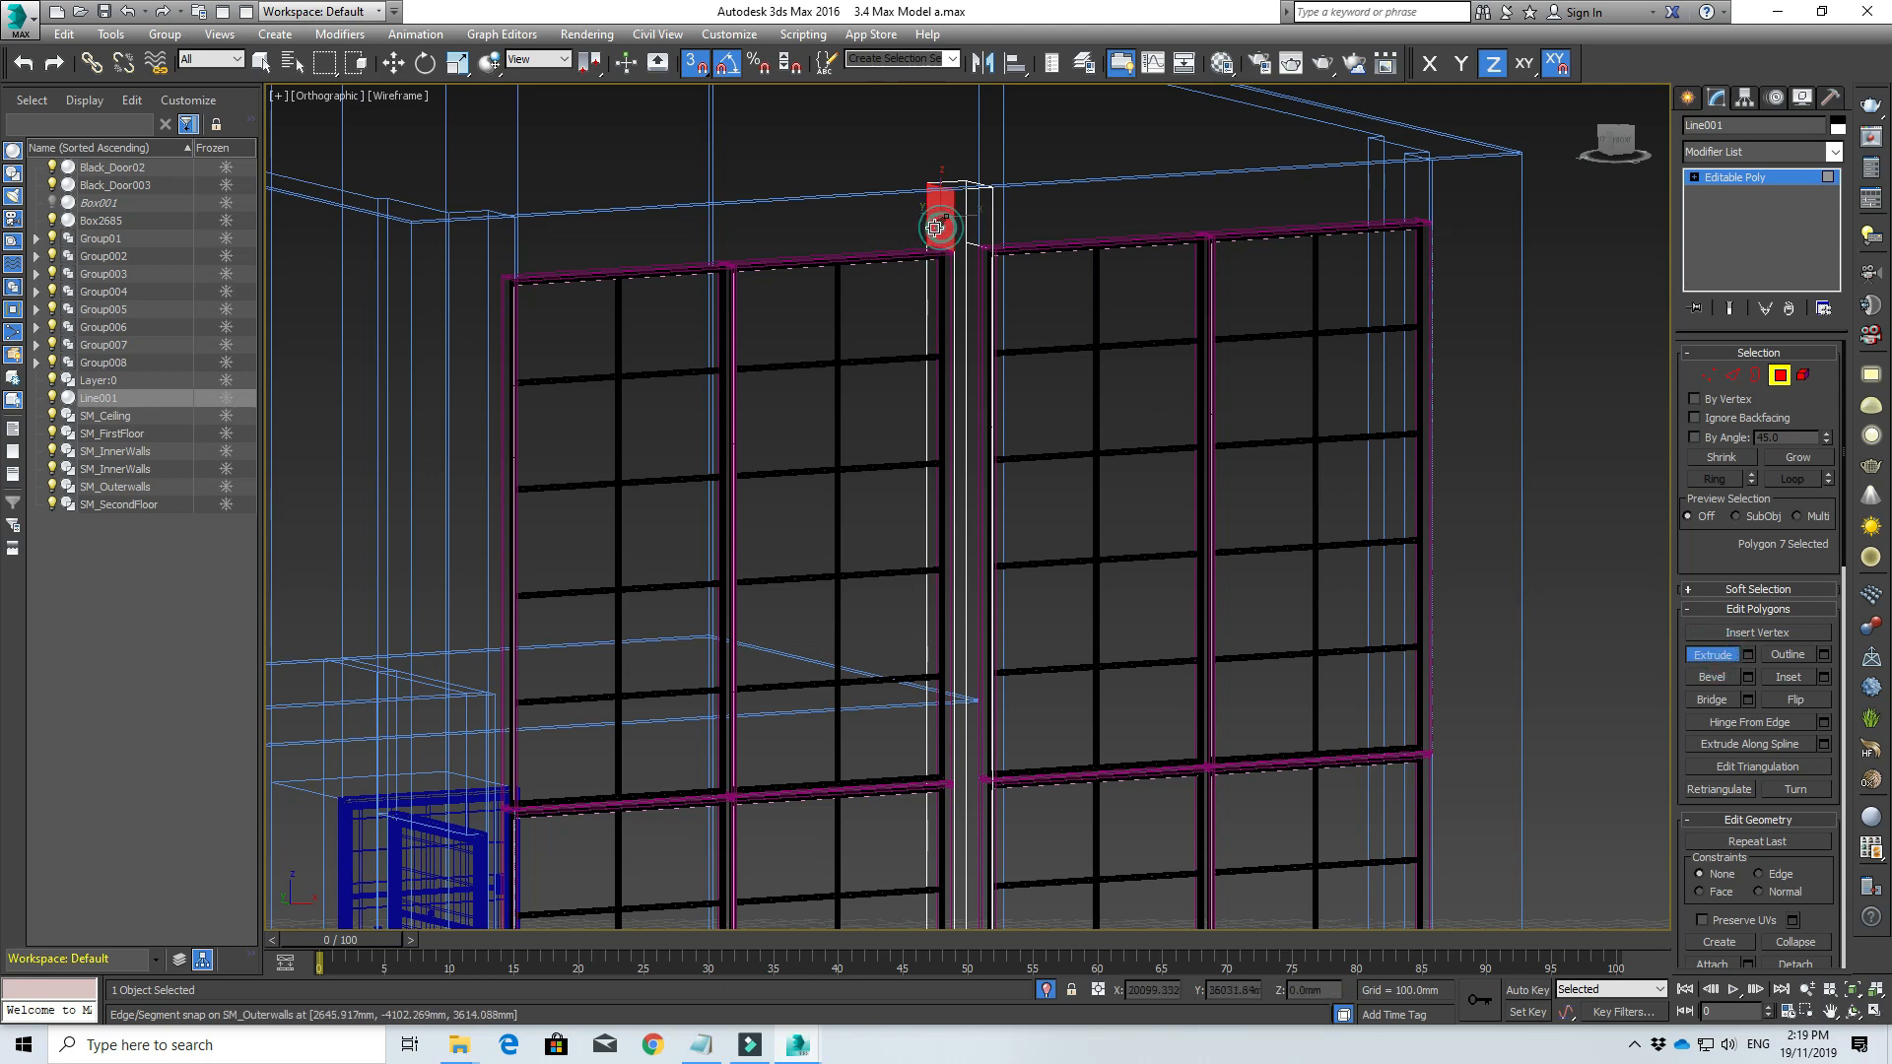
{"action": "left_click_drag", "start_coordinate": [935, 227], "coordinate": [849, 107]}
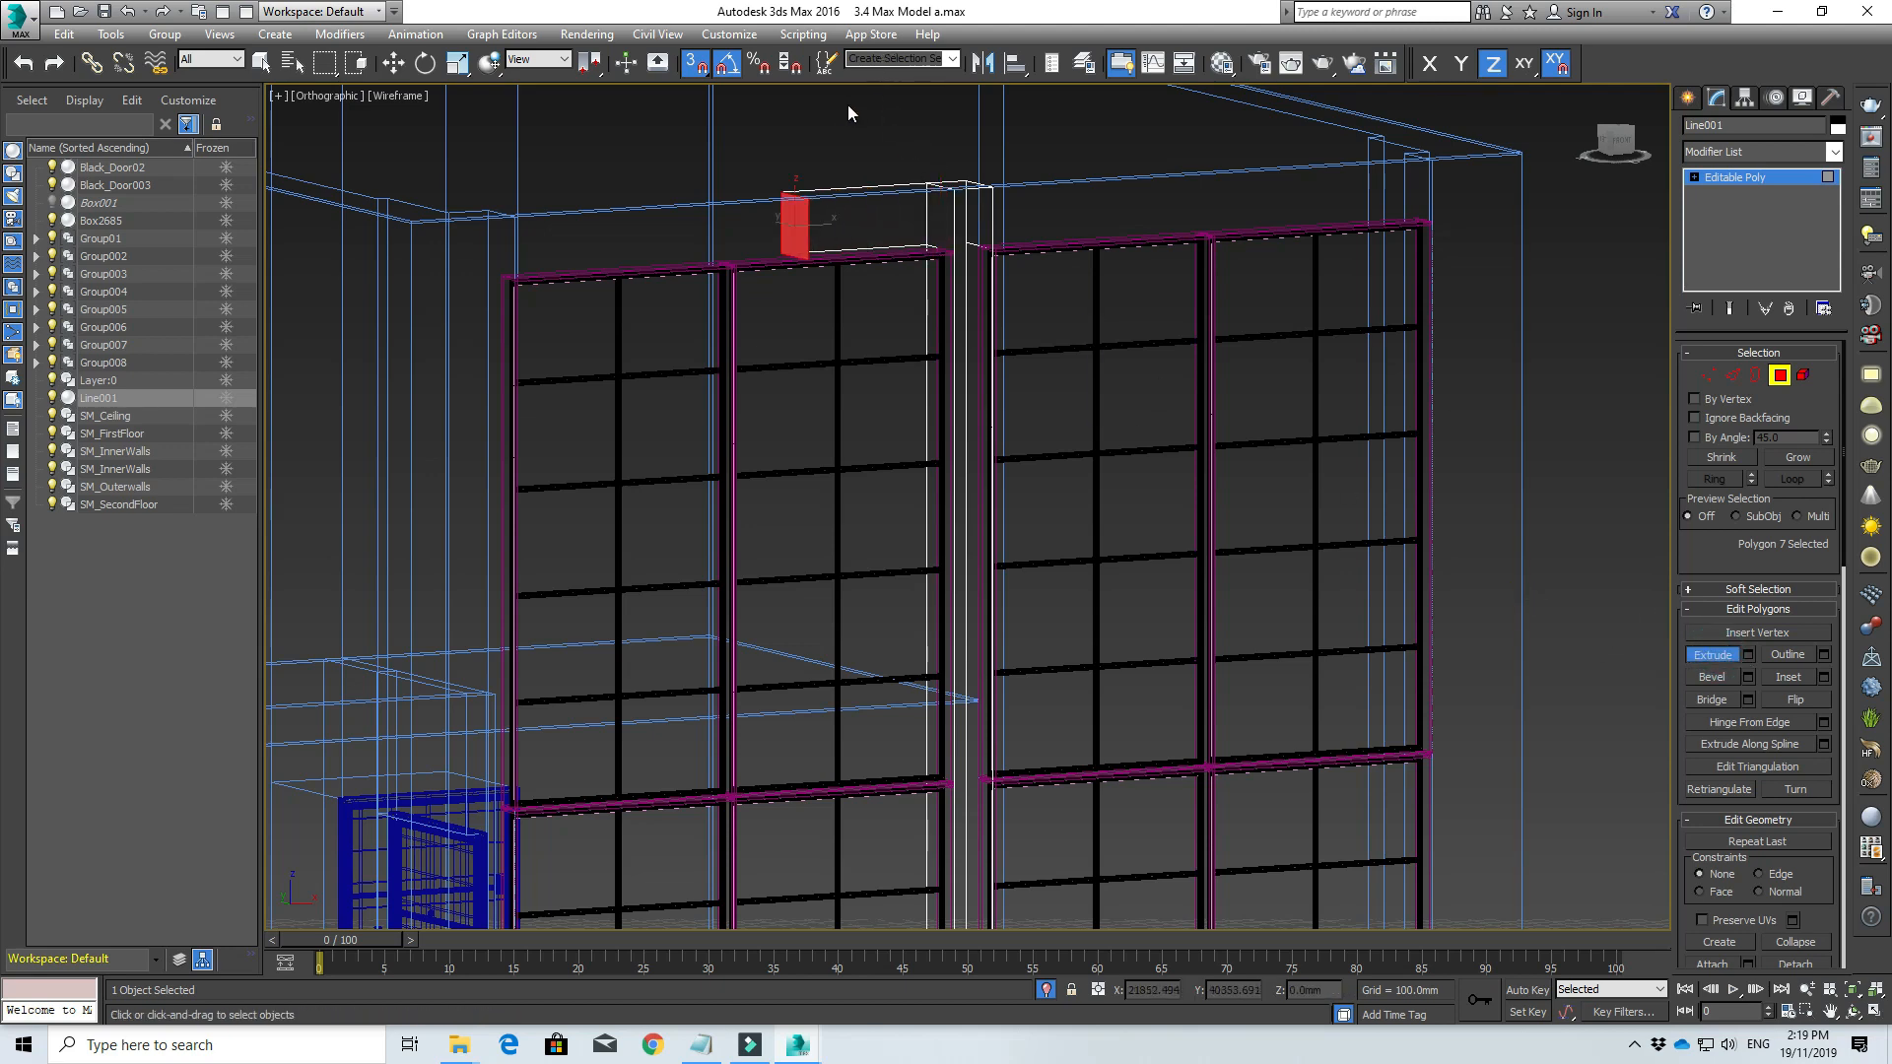
{"action": "key", "text": "t"}
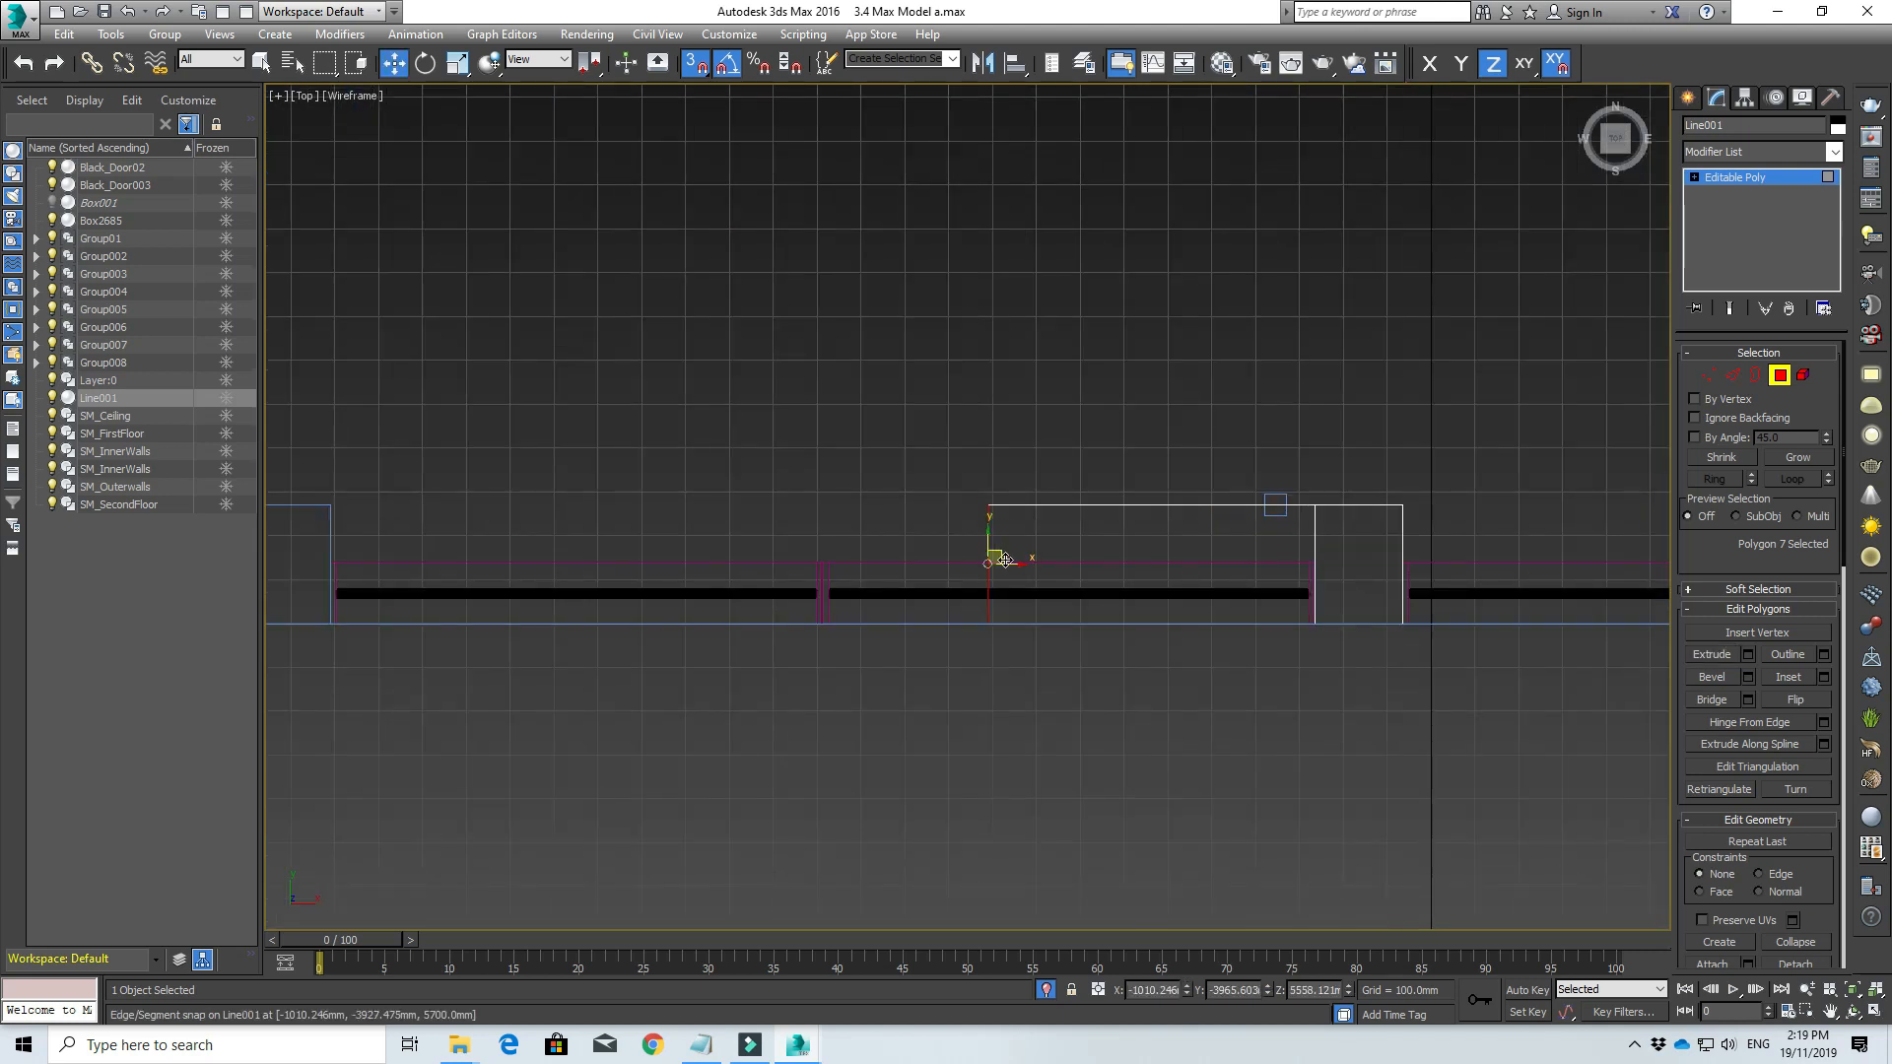
{"action": "left_click_drag", "start_coordinate": [1016, 565], "coordinate": [329, 532]}
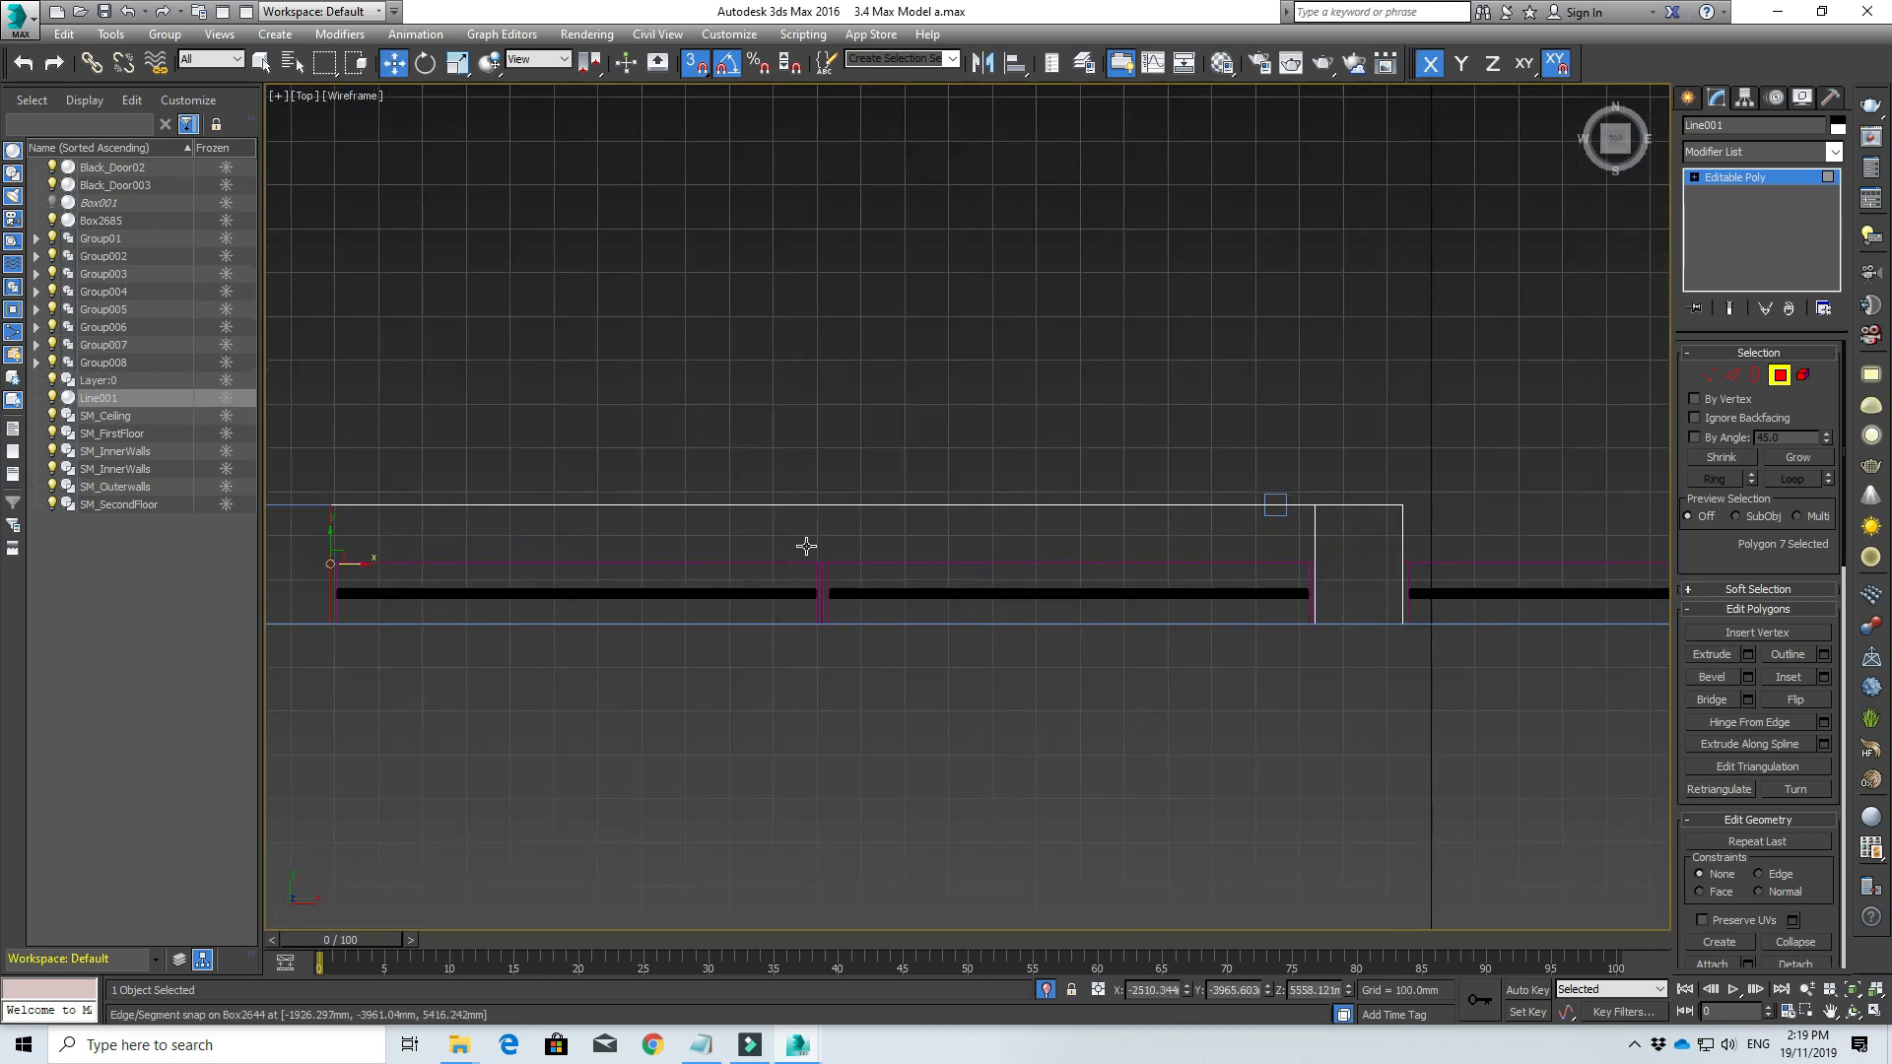
Step: Extrude the polygon at the top of the filler wall's right side about 385 mm over the right window set
{"action": "scroll", "coordinate": [1245, 542], "scroll_direction": "down", "scroll_amount": 2}
{"action": "middle_click_drag", "start_coordinate": [1285, 542], "coordinate": [1195, 548], "text": "alt"}
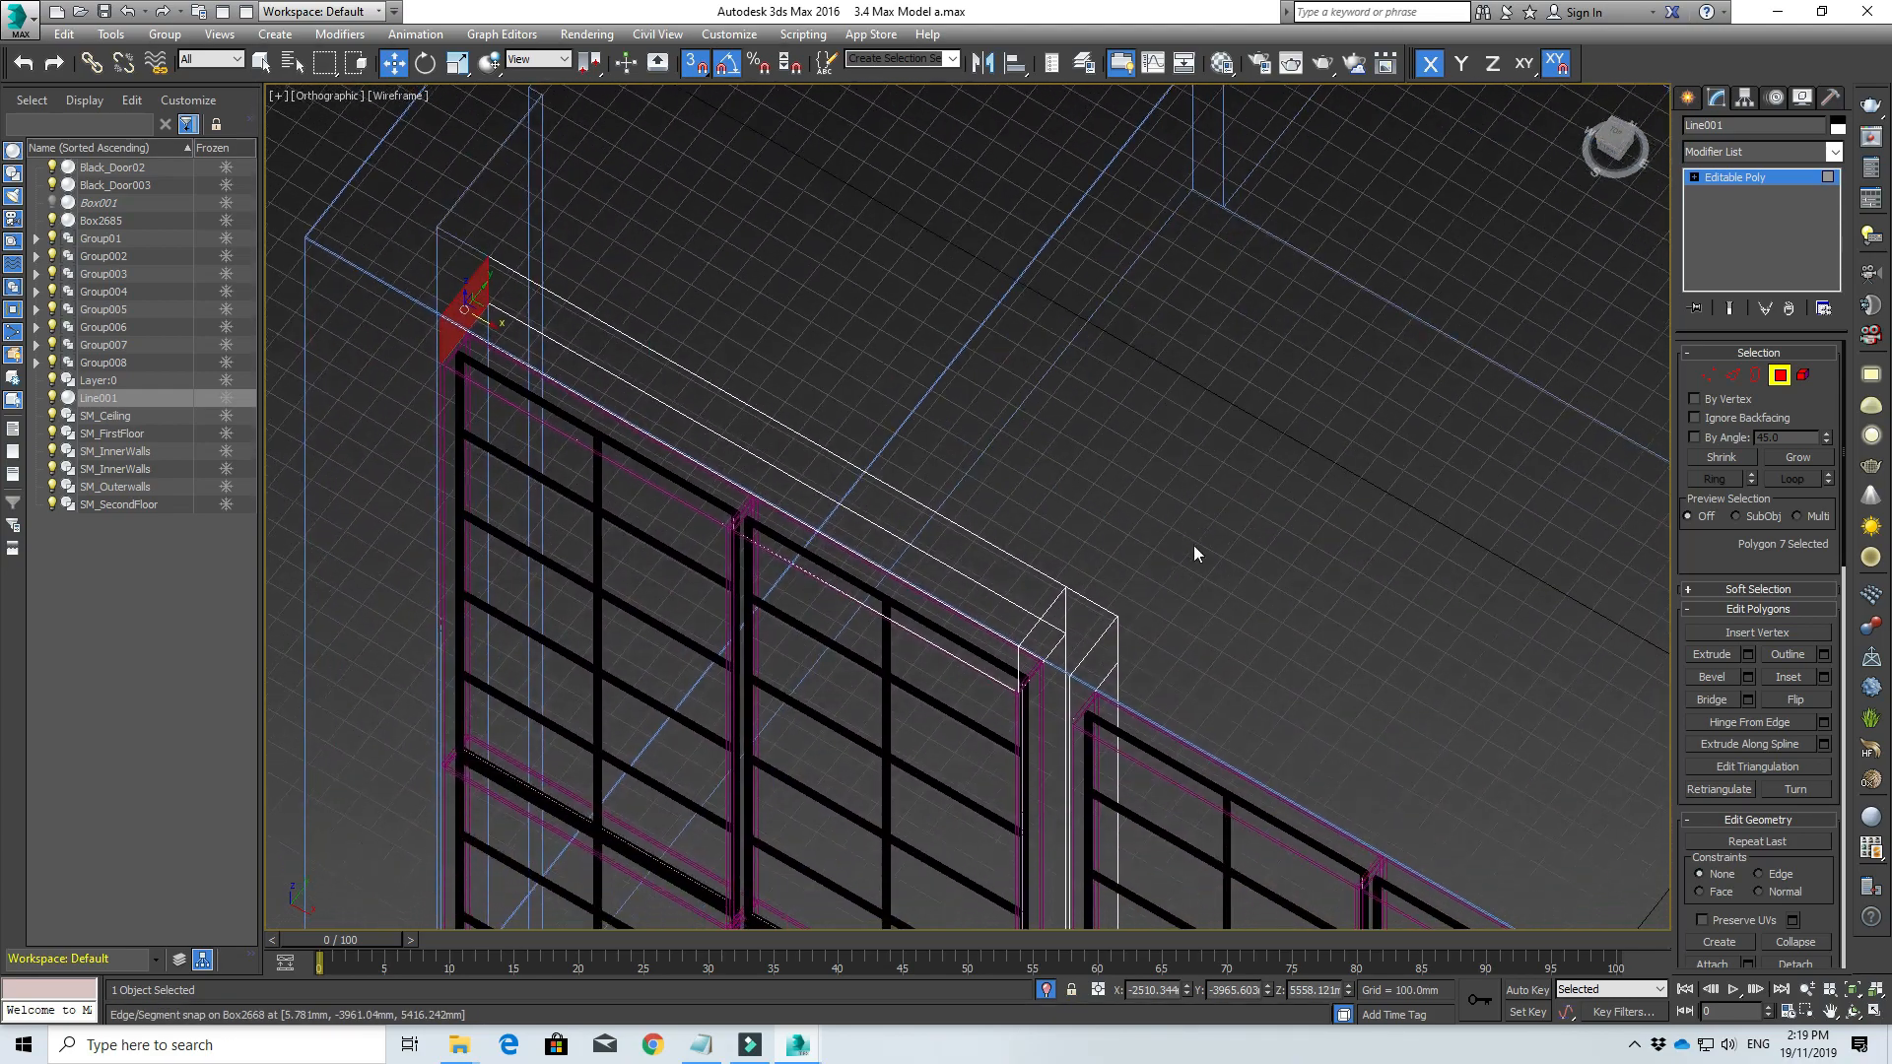
{"action": "left_click", "coordinate": [1781, 376]}
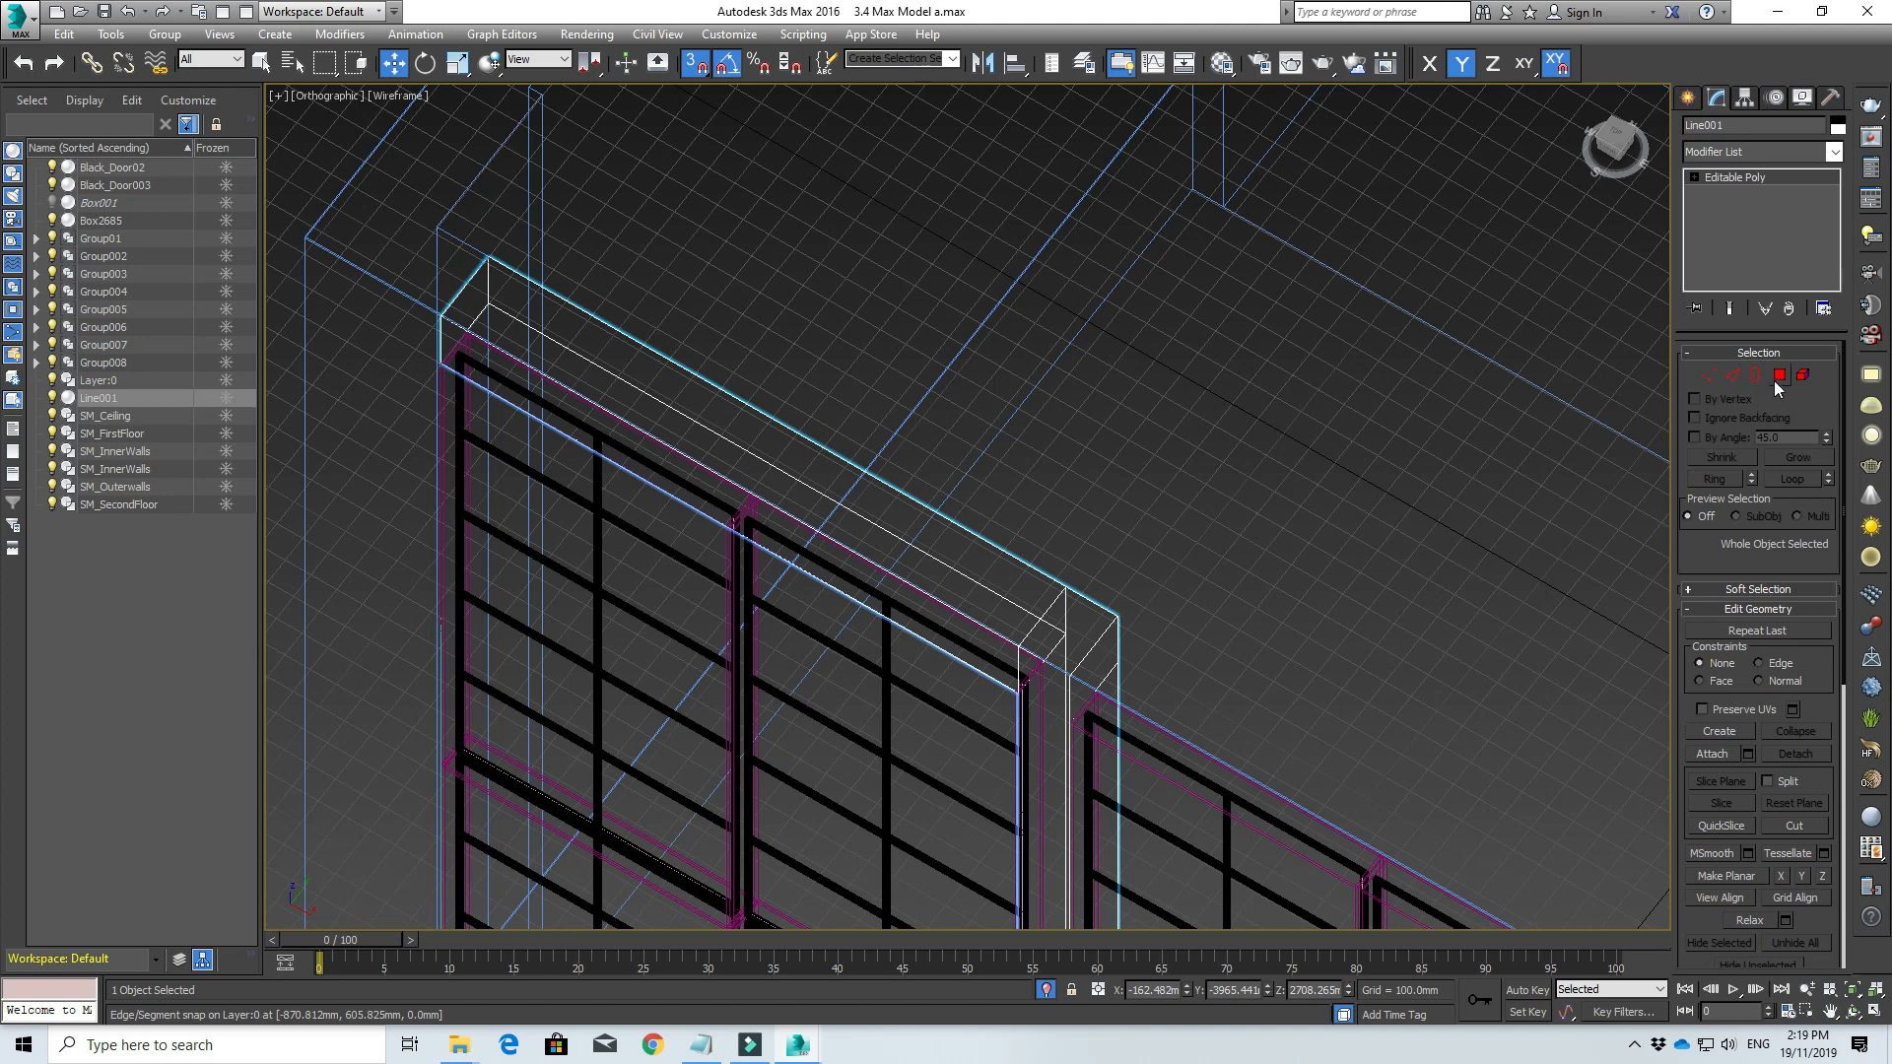
{"action": "left_click", "coordinate": [1779, 375]}
{"action": "left_click", "coordinate": [1106, 654]}
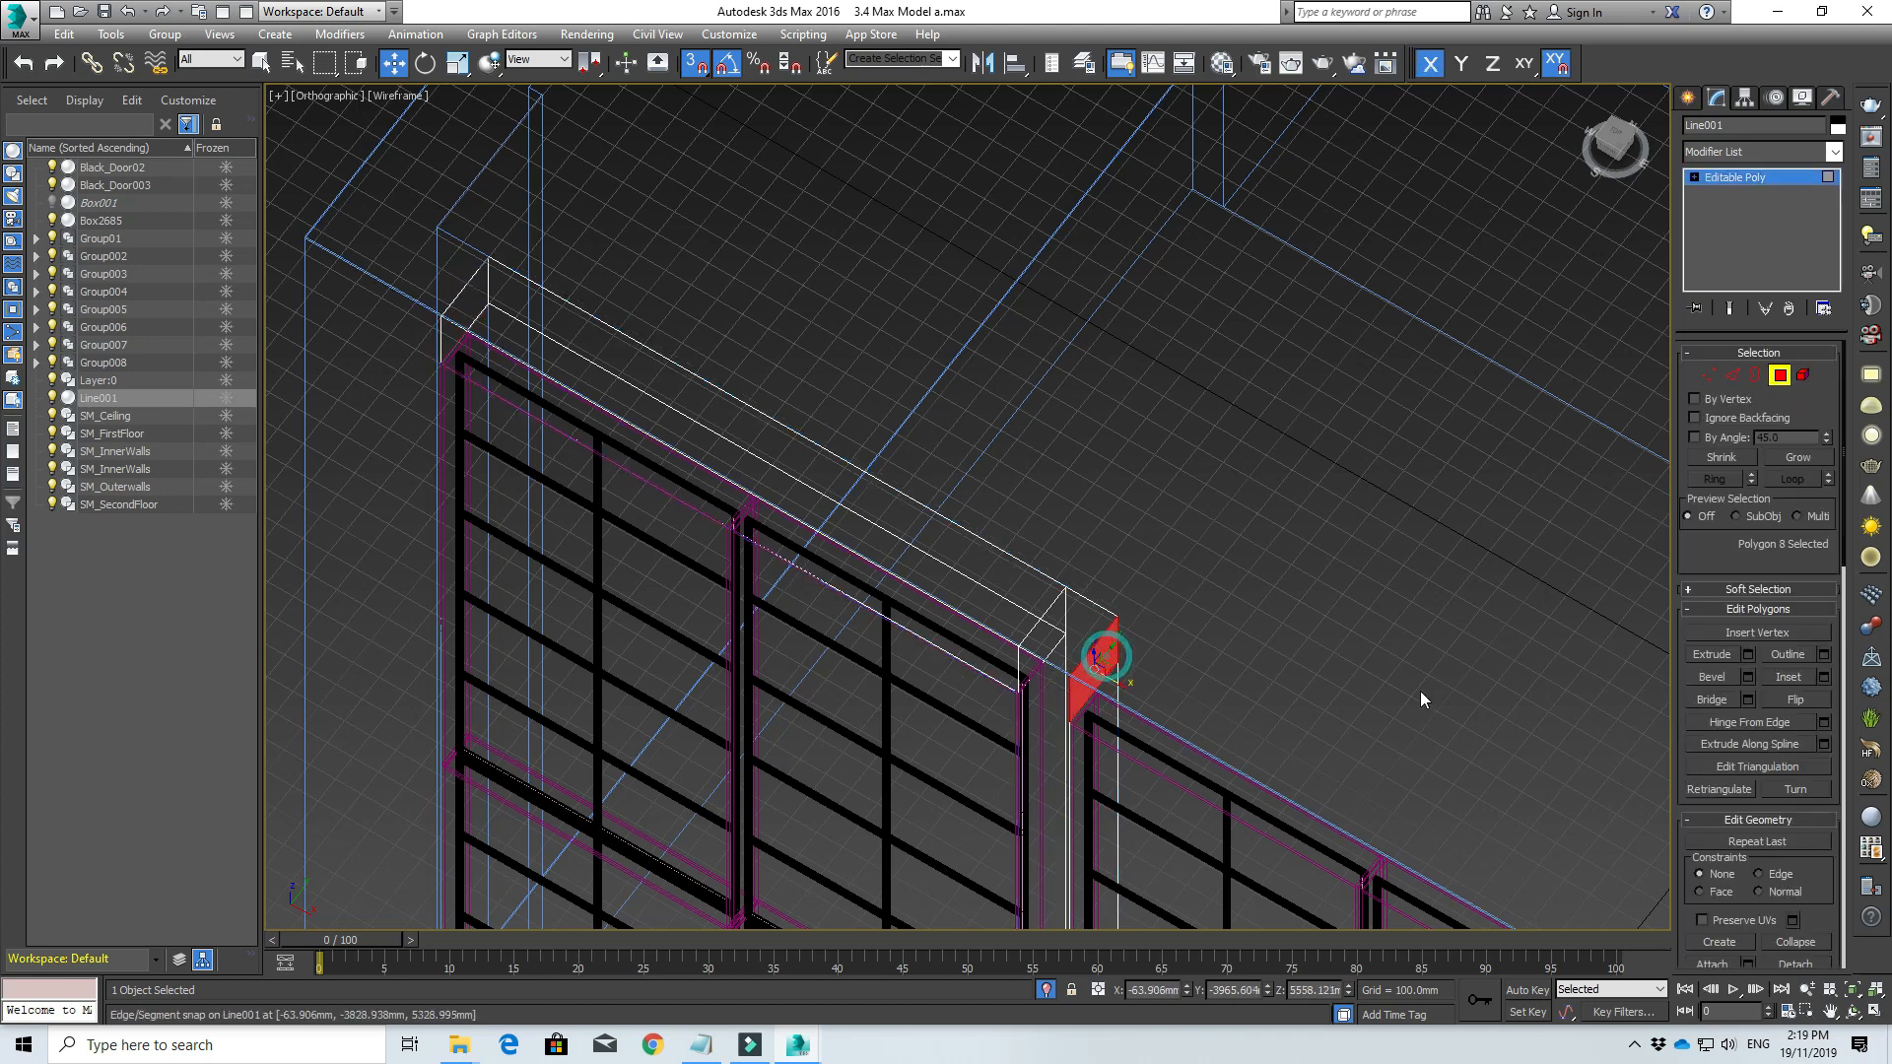
{"action": "left_click", "coordinate": [1701, 653]}
{"action": "middle_click_drag", "start_coordinate": [1192, 707], "coordinate": [1177, 653]}
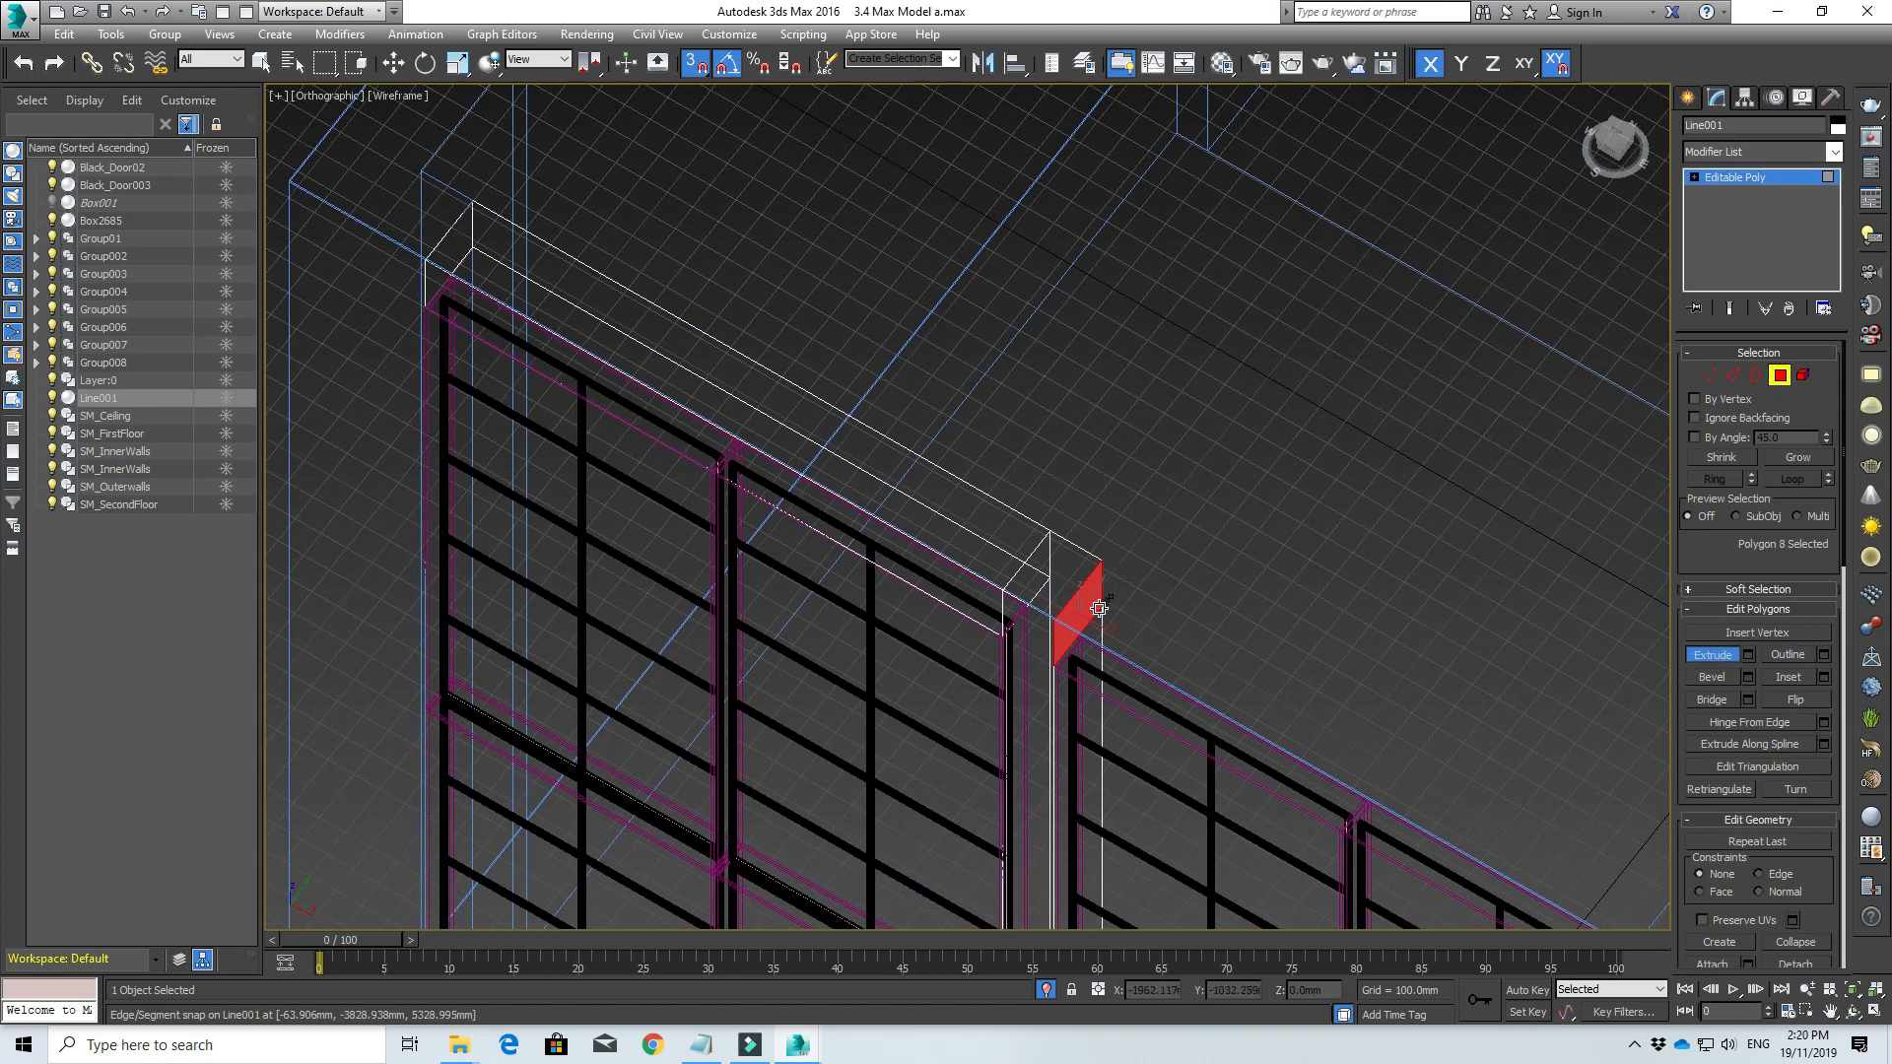
{"action": "left_click_drag", "start_coordinate": [1099, 608], "coordinate": [1127, 520]}
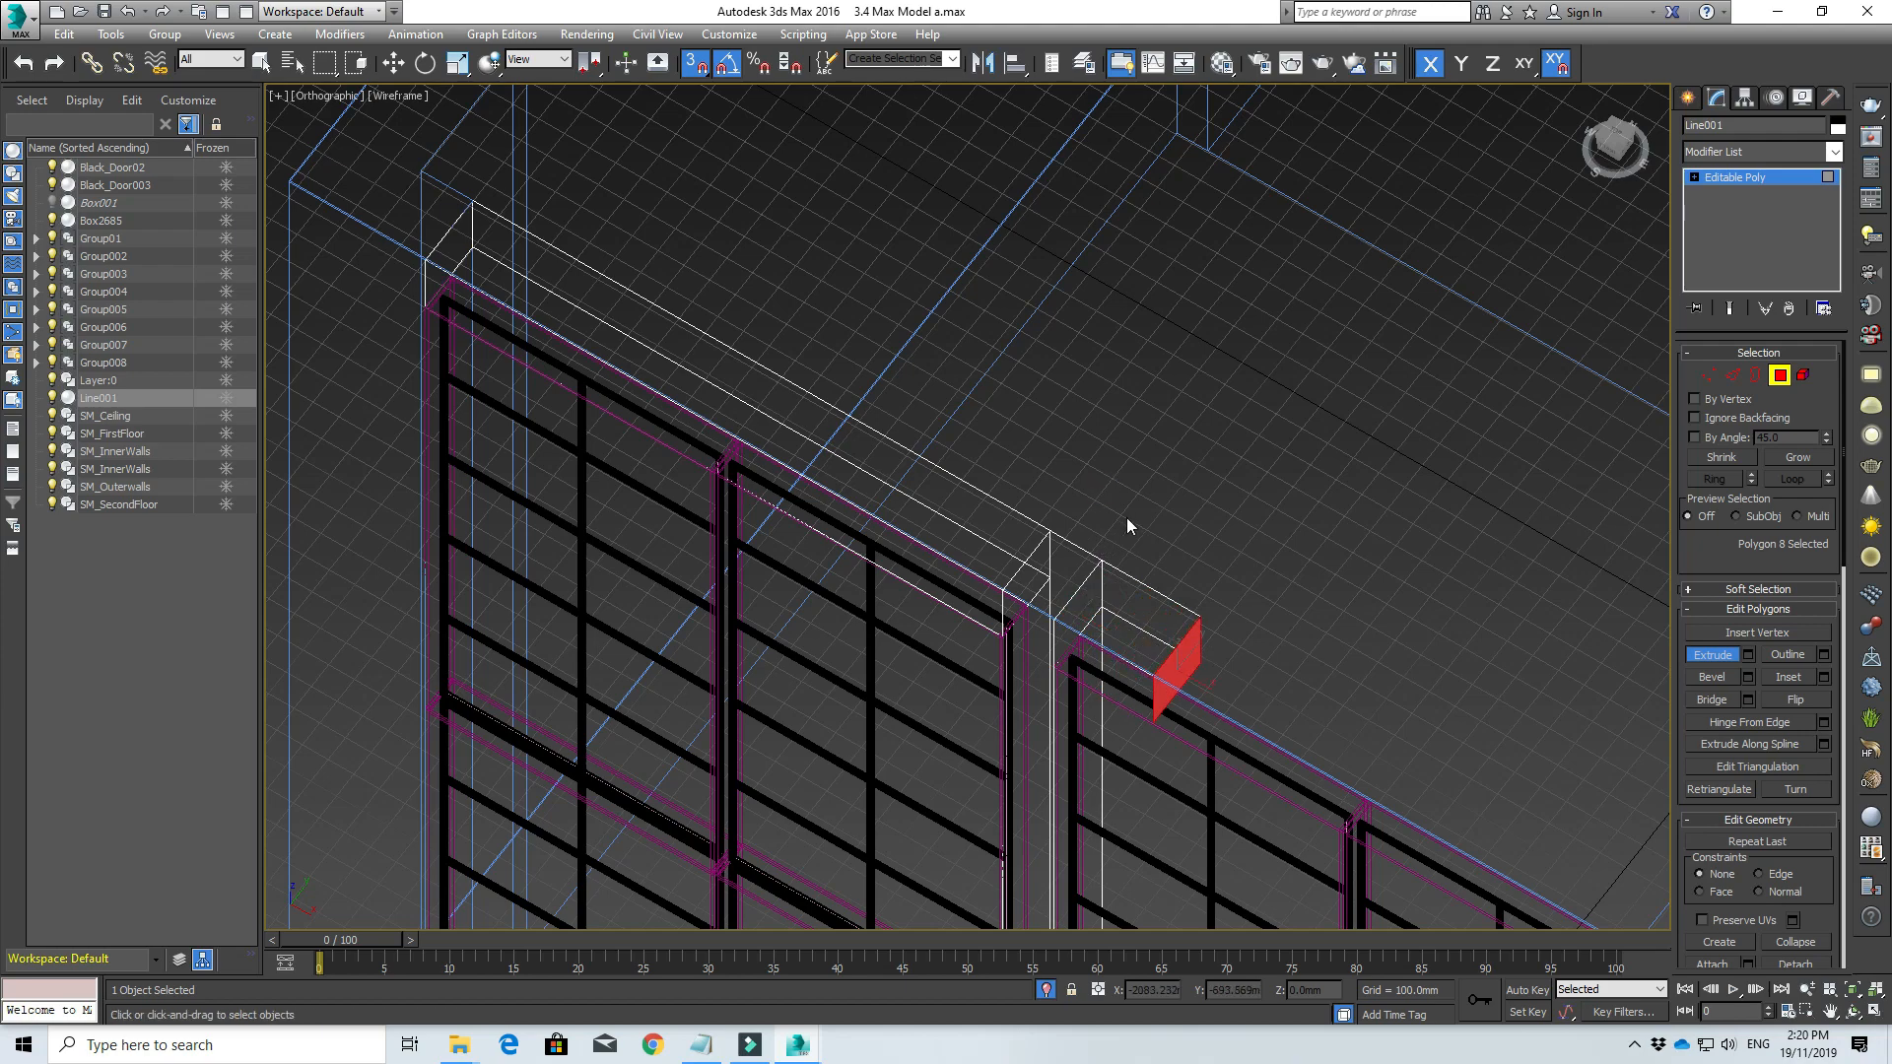
Step: Move the extruded end polygon along X in the top view to the right side of the outer wall opening, at about 2182 mm
{"action": "key", "text": "t"}
{"action": "key", "text": "w"}
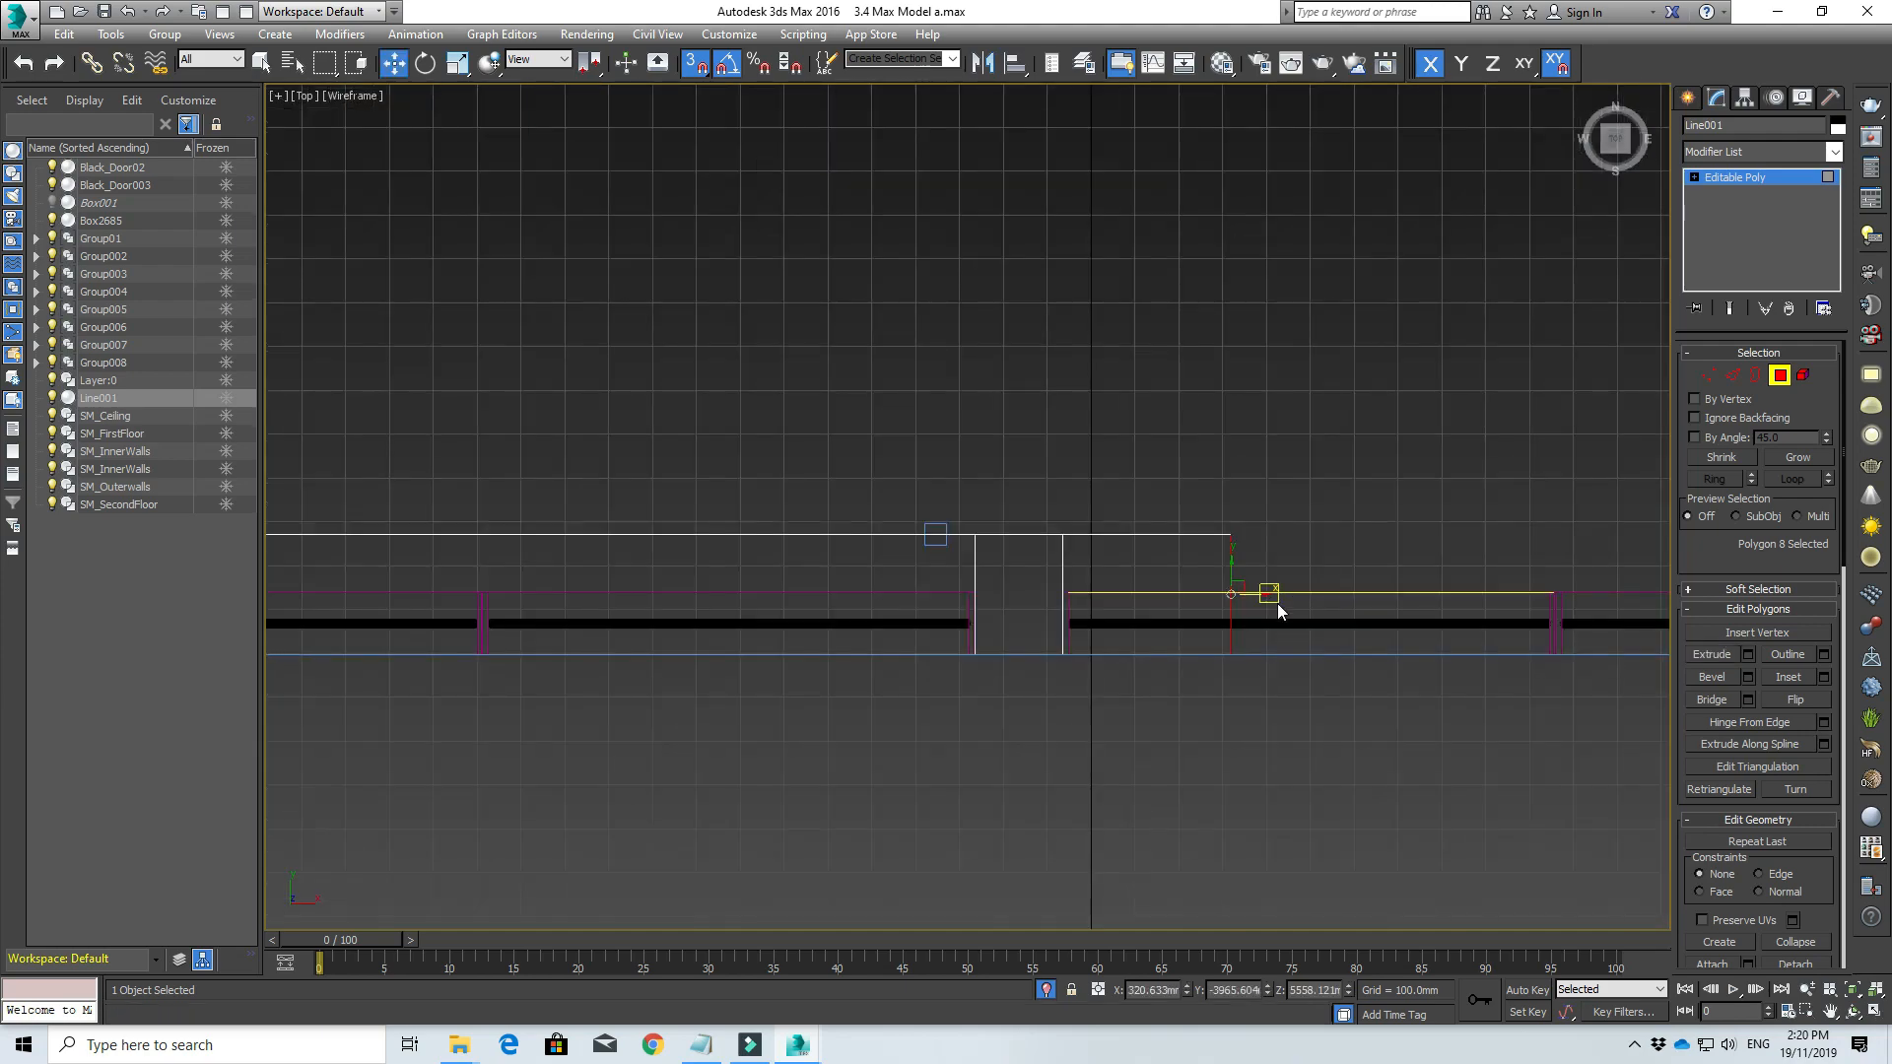
{"action": "scroll", "coordinate": [1277, 603], "scroll_direction": "down", "scroll_amount": 3}
{"action": "middle_click_drag", "start_coordinate": [1339, 690], "coordinate": [991, 623]}
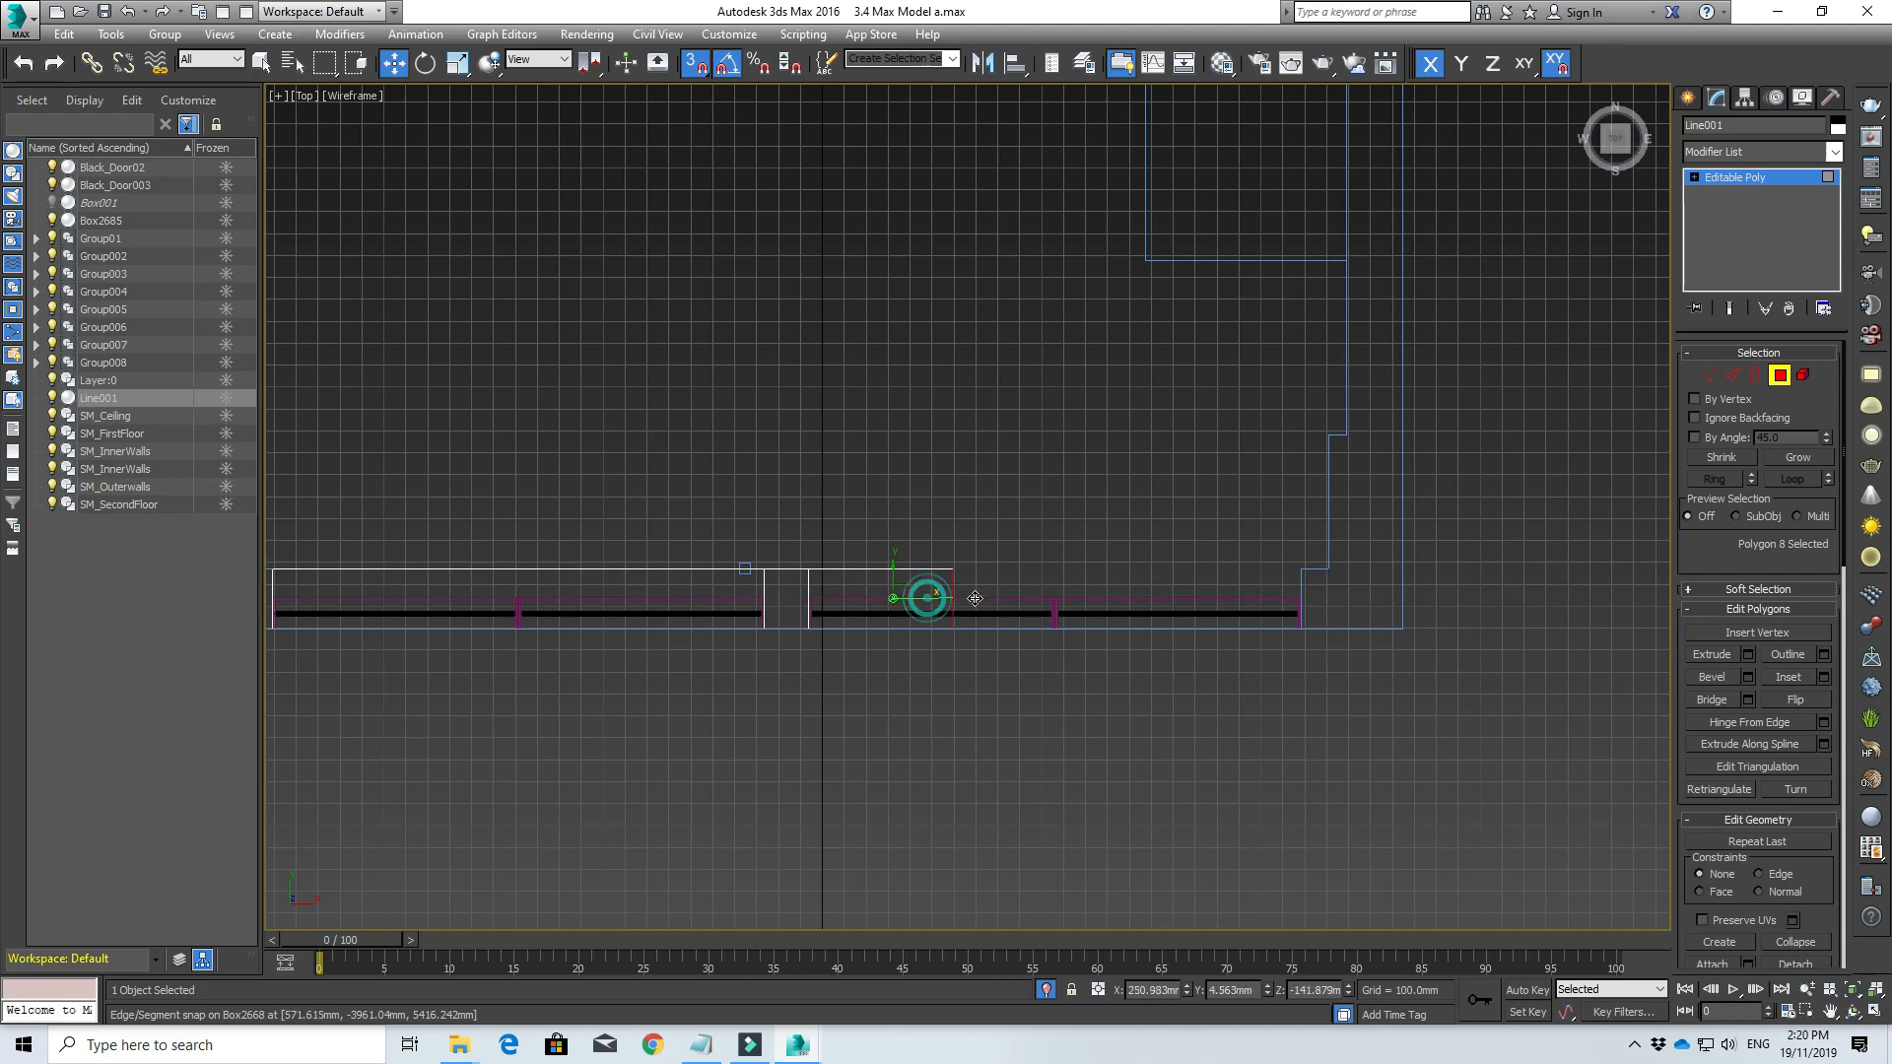
{"action": "left_click_drag", "start_coordinate": [928, 598], "coordinate": [1334, 598]}
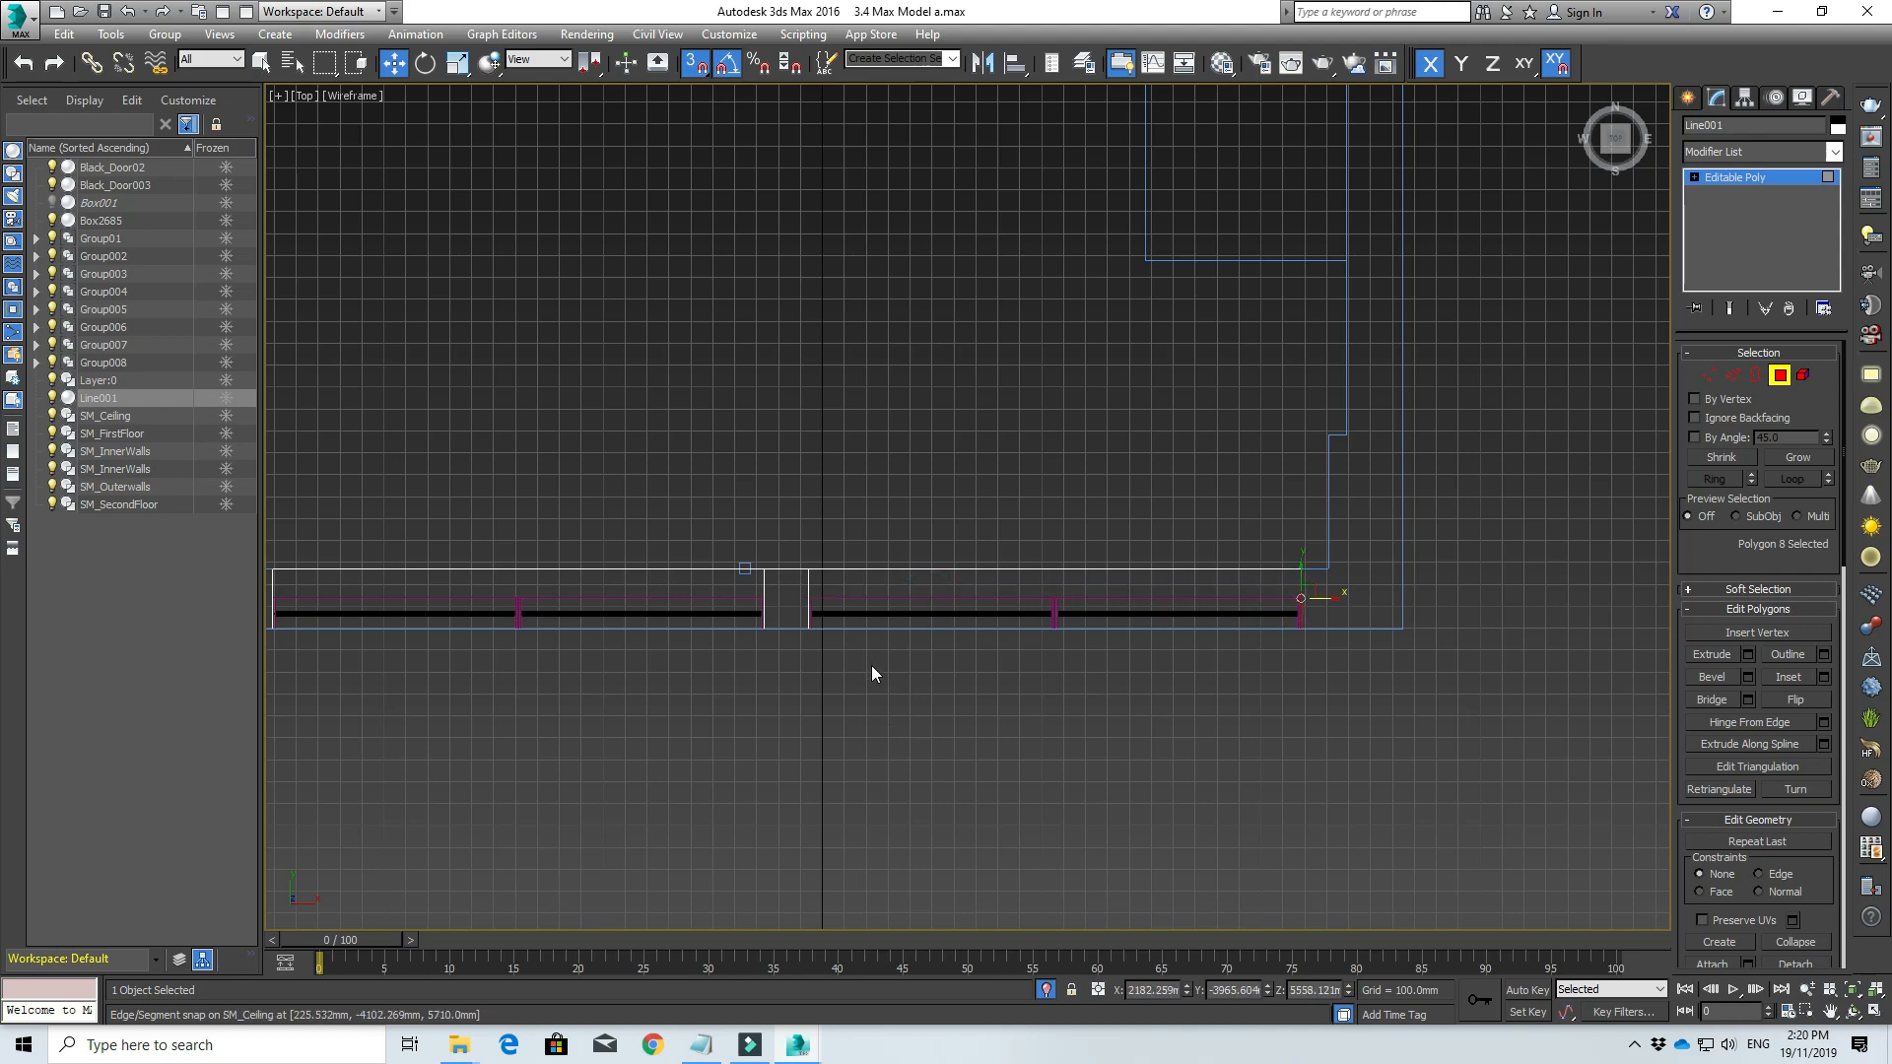
Step: Select the small spacer box below the left window set and delete it
{"action": "mouse_move", "coordinate": [873, 660]}
{"action": "middle_mouse_down", "text": "alt"}
{"action": "mouse_move", "coordinate": [877, 630]}
{"action": "mouse_move", "coordinate": [874, 726]}
{"action": "mouse_move", "coordinate": [965, 369]}
{"action": "mouse_move", "coordinate": [836, 879]}
{"action": "mouse_move", "coordinate": [886, 541]}
{"action": "middle_mouse_up", "text": "alt"}
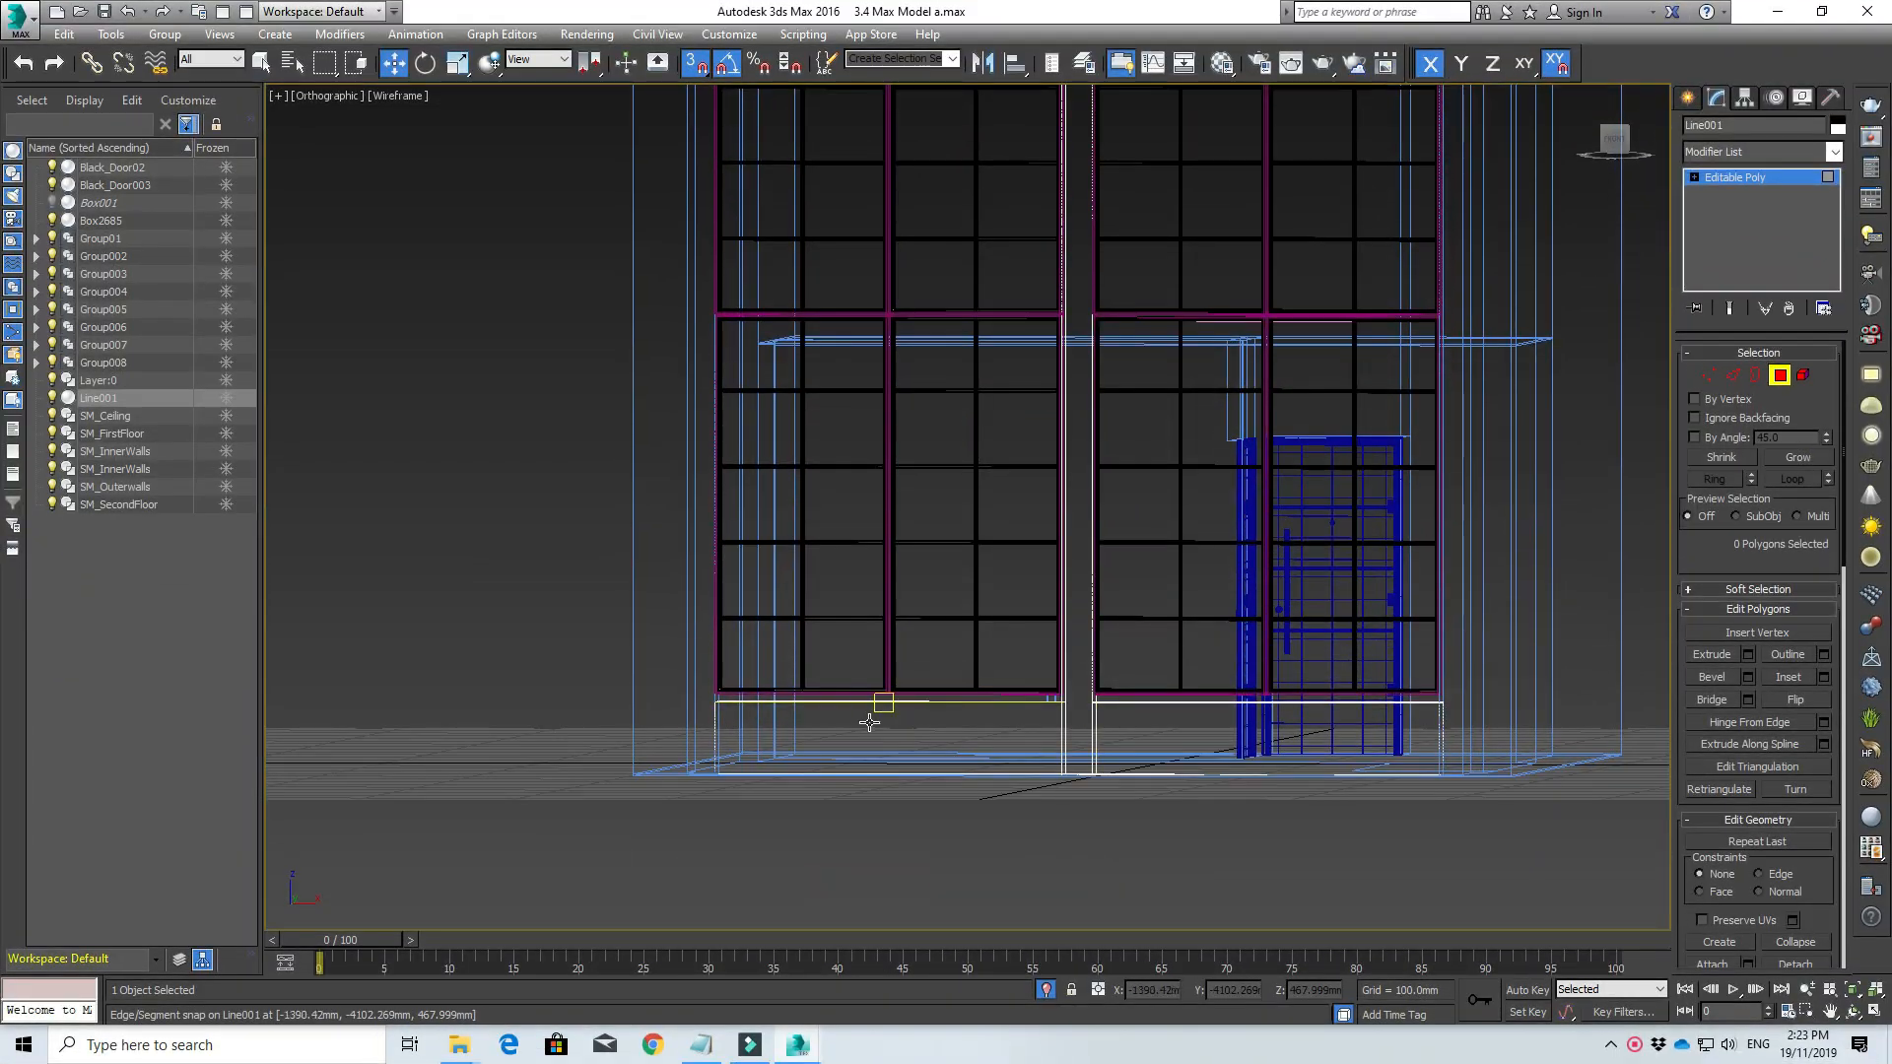
{"action": "scroll", "coordinate": [869, 722], "scroll_direction": "up", "scroll_amount": 4}
{"action": "scroll", "coordinate": [1232, 722], "scroll_direction": "up", "scroll_amount": 4}
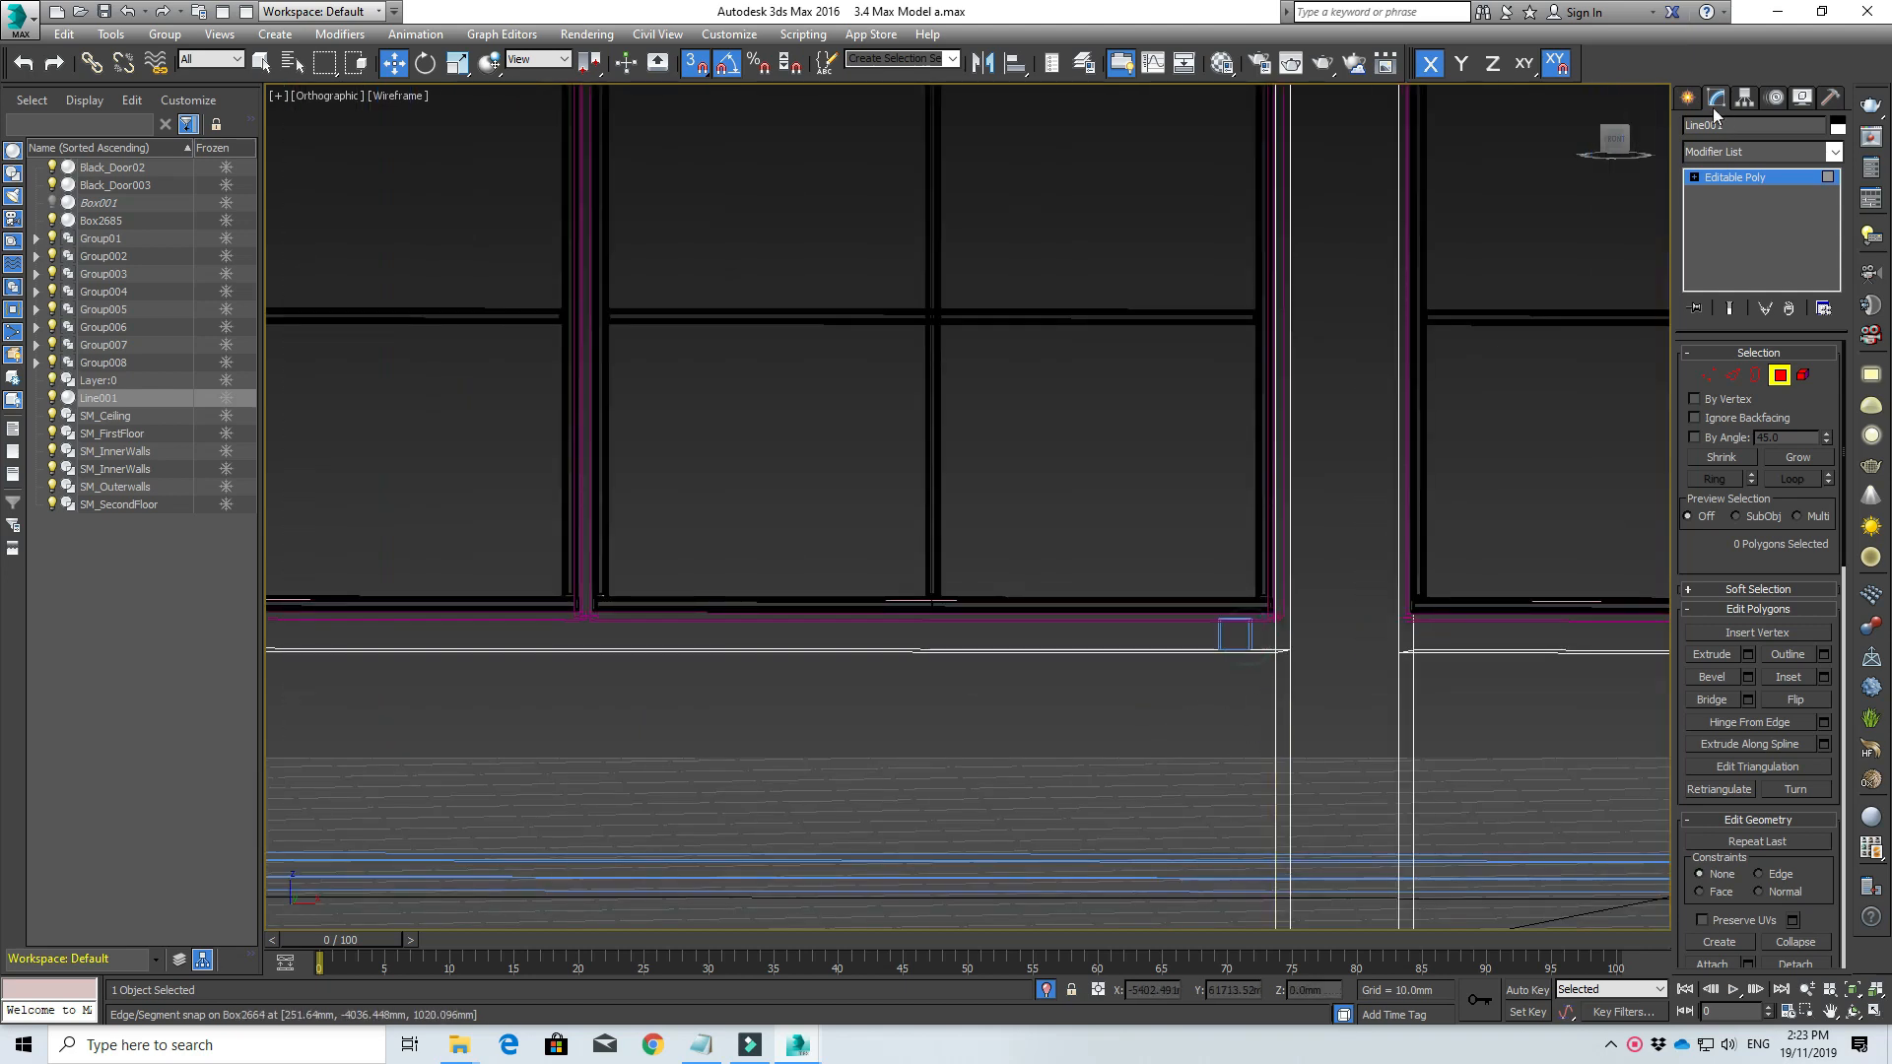
{"action": "left_click", "coordinate": [1687, 97]}
{"action": "left_click", "coordinate": [1217, 642]}
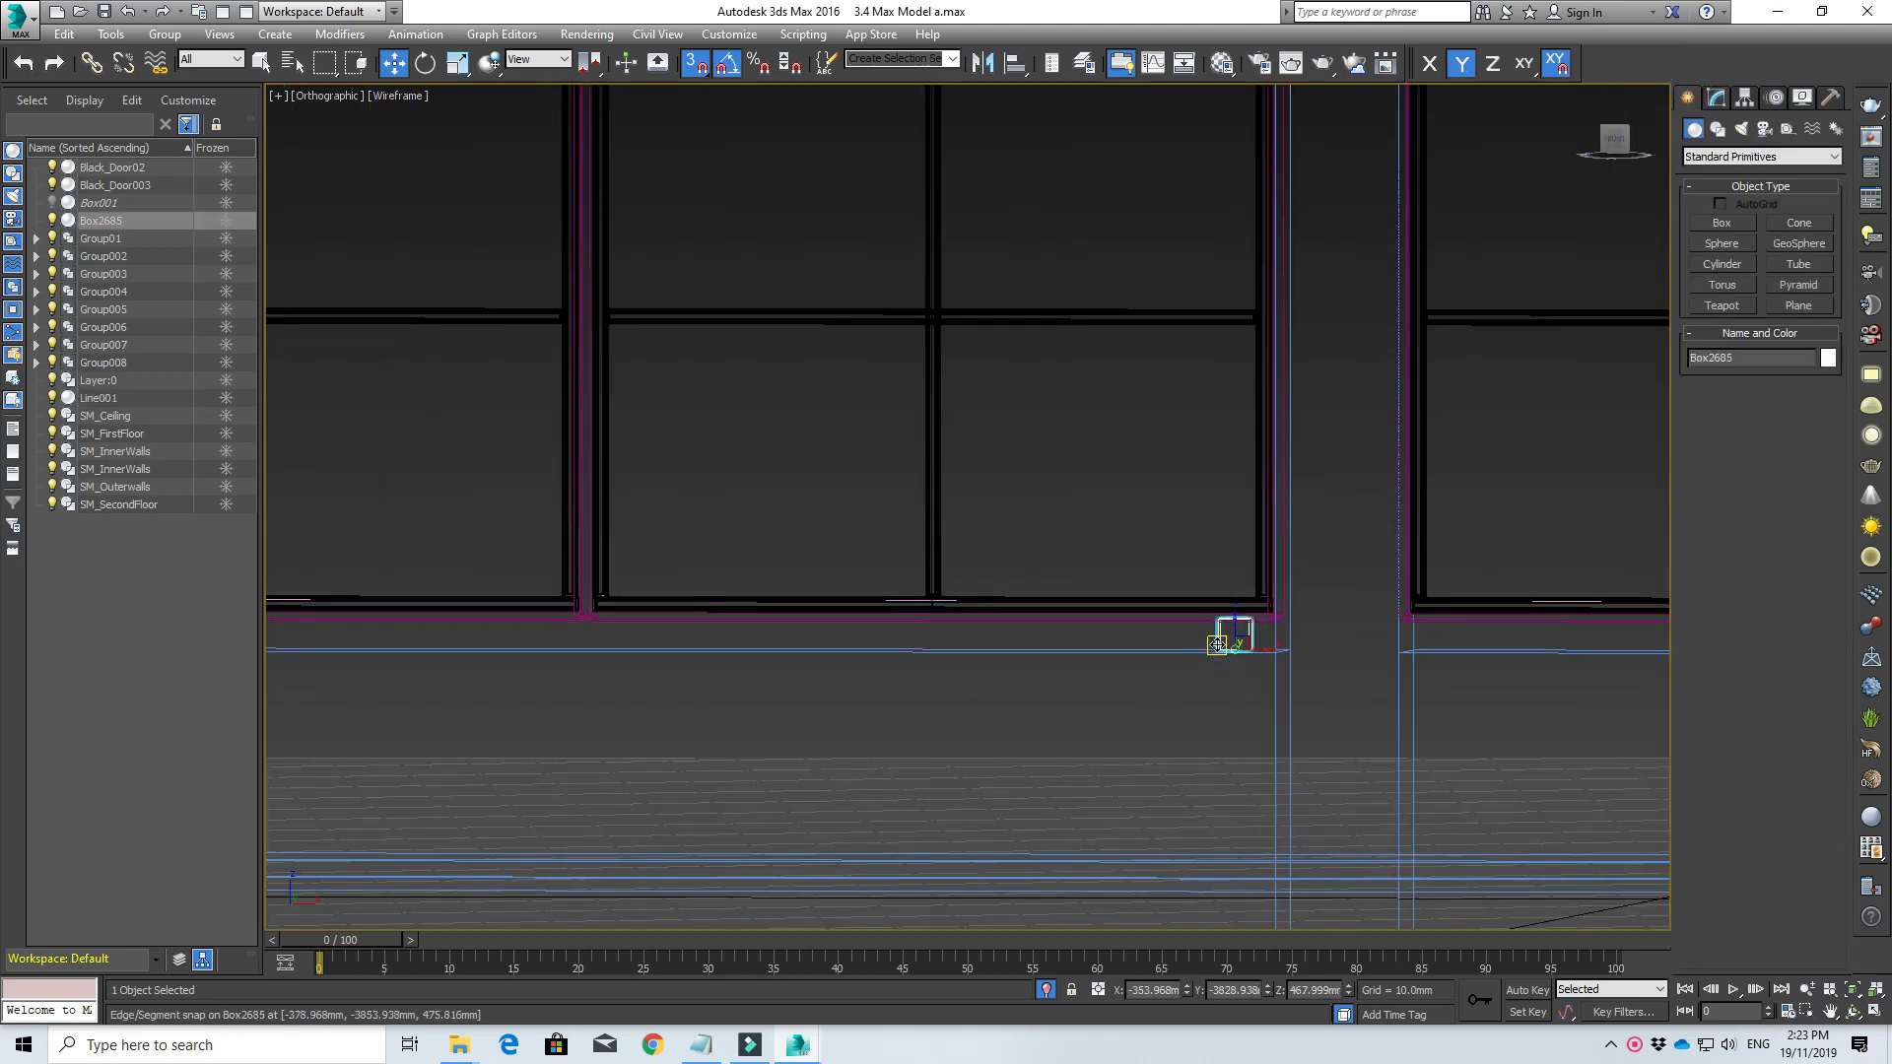
{"action": "key", "text": "Delete"}
Step: Change the viewport display from wireframe to shaded
{"action": "scroll", "coordinate": [1210, 686], "scroll_direction": "down", "scroll_amount": 3}
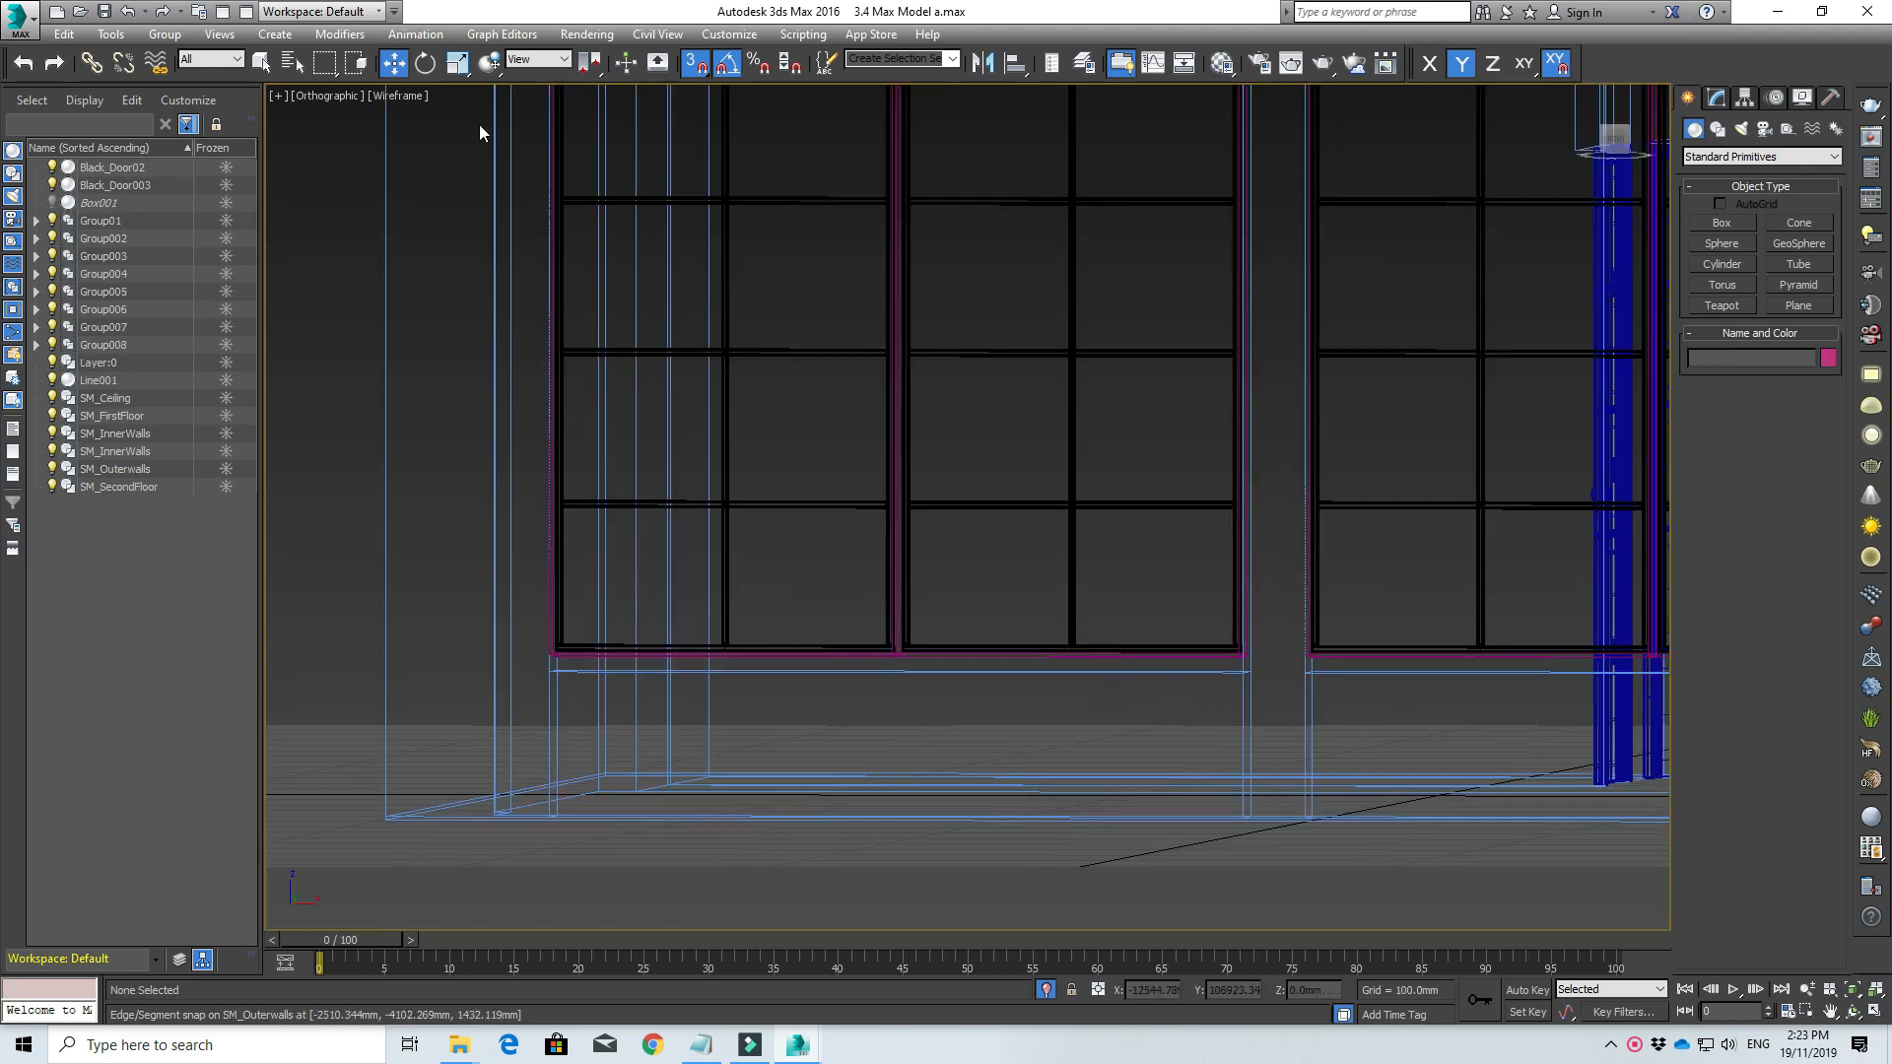
{"action": "left_click", "coordinate": [380, 95]}
{"action": "left_click", "coordinate": [433, 135]}
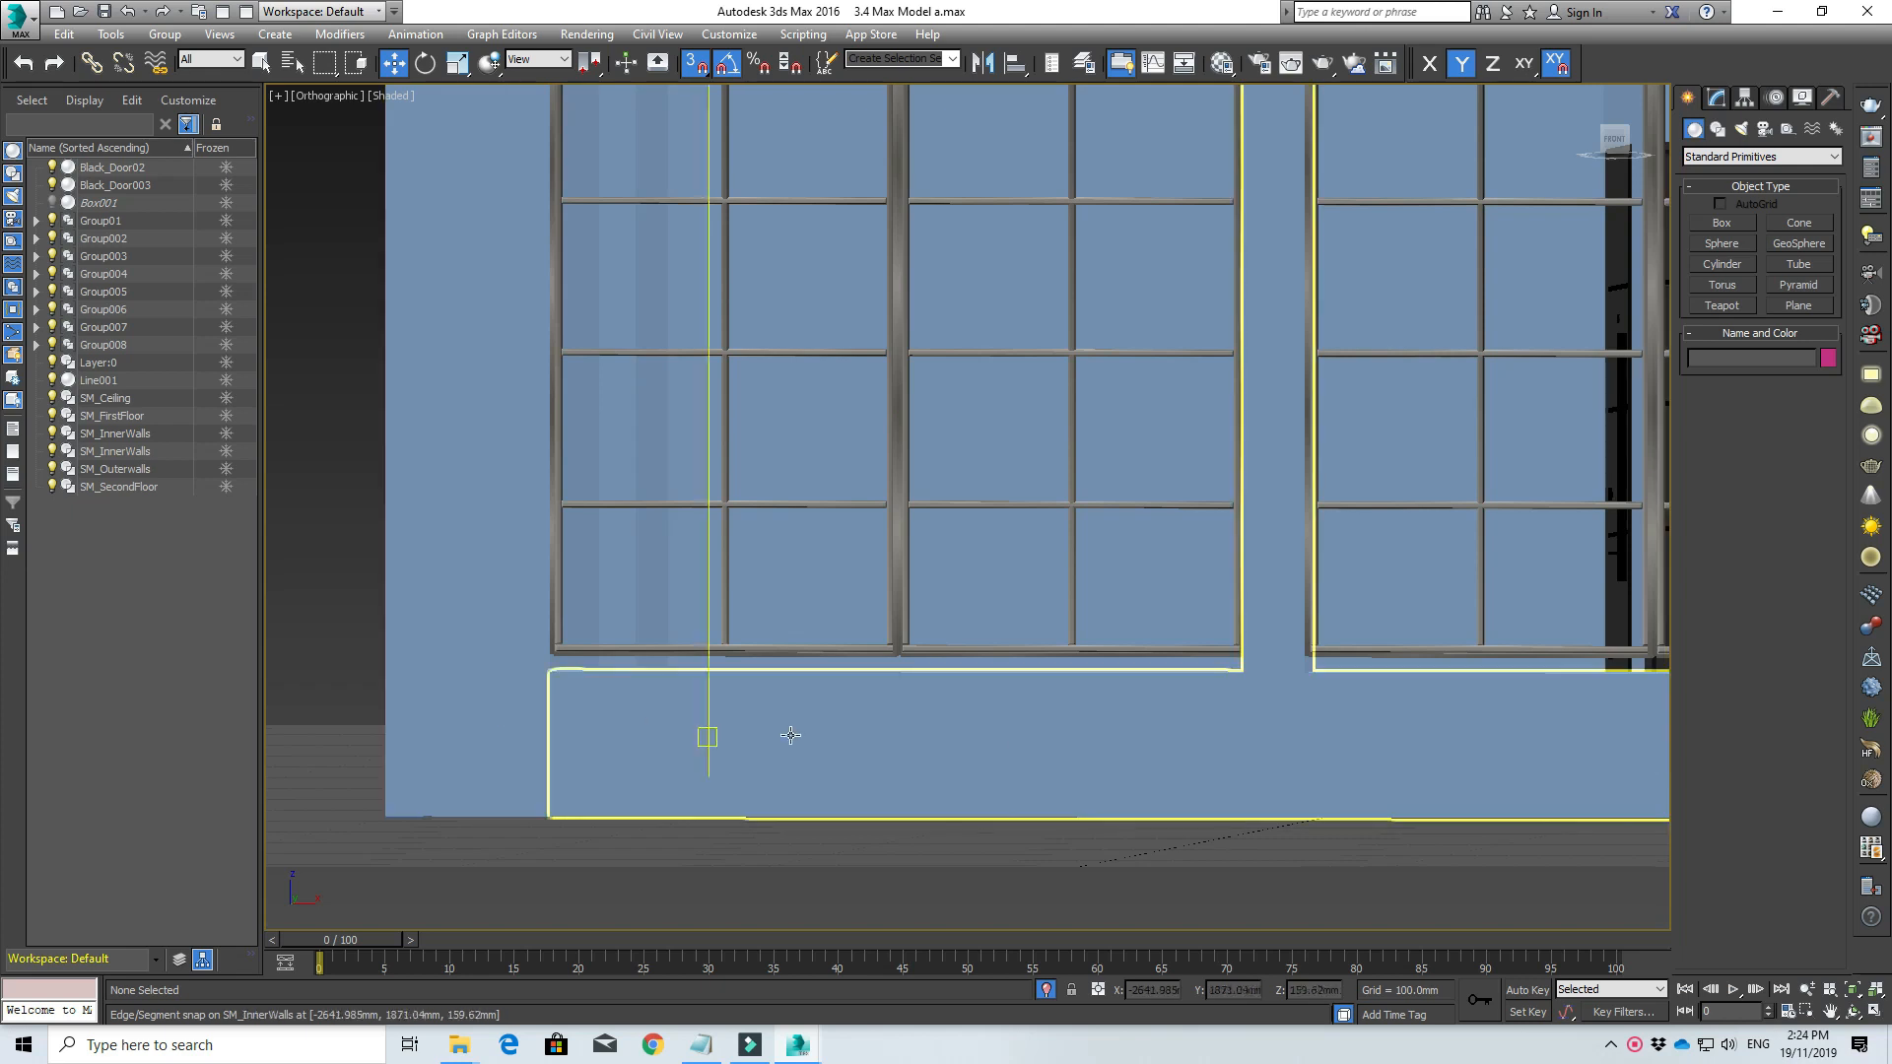
Step: Examine how the extended filler wall fits around the front window sets and against the outer walls
{"action": "scroll", "coordinate": [1318, 703], "scroll_direction": "down", "scroll_amount": 5}
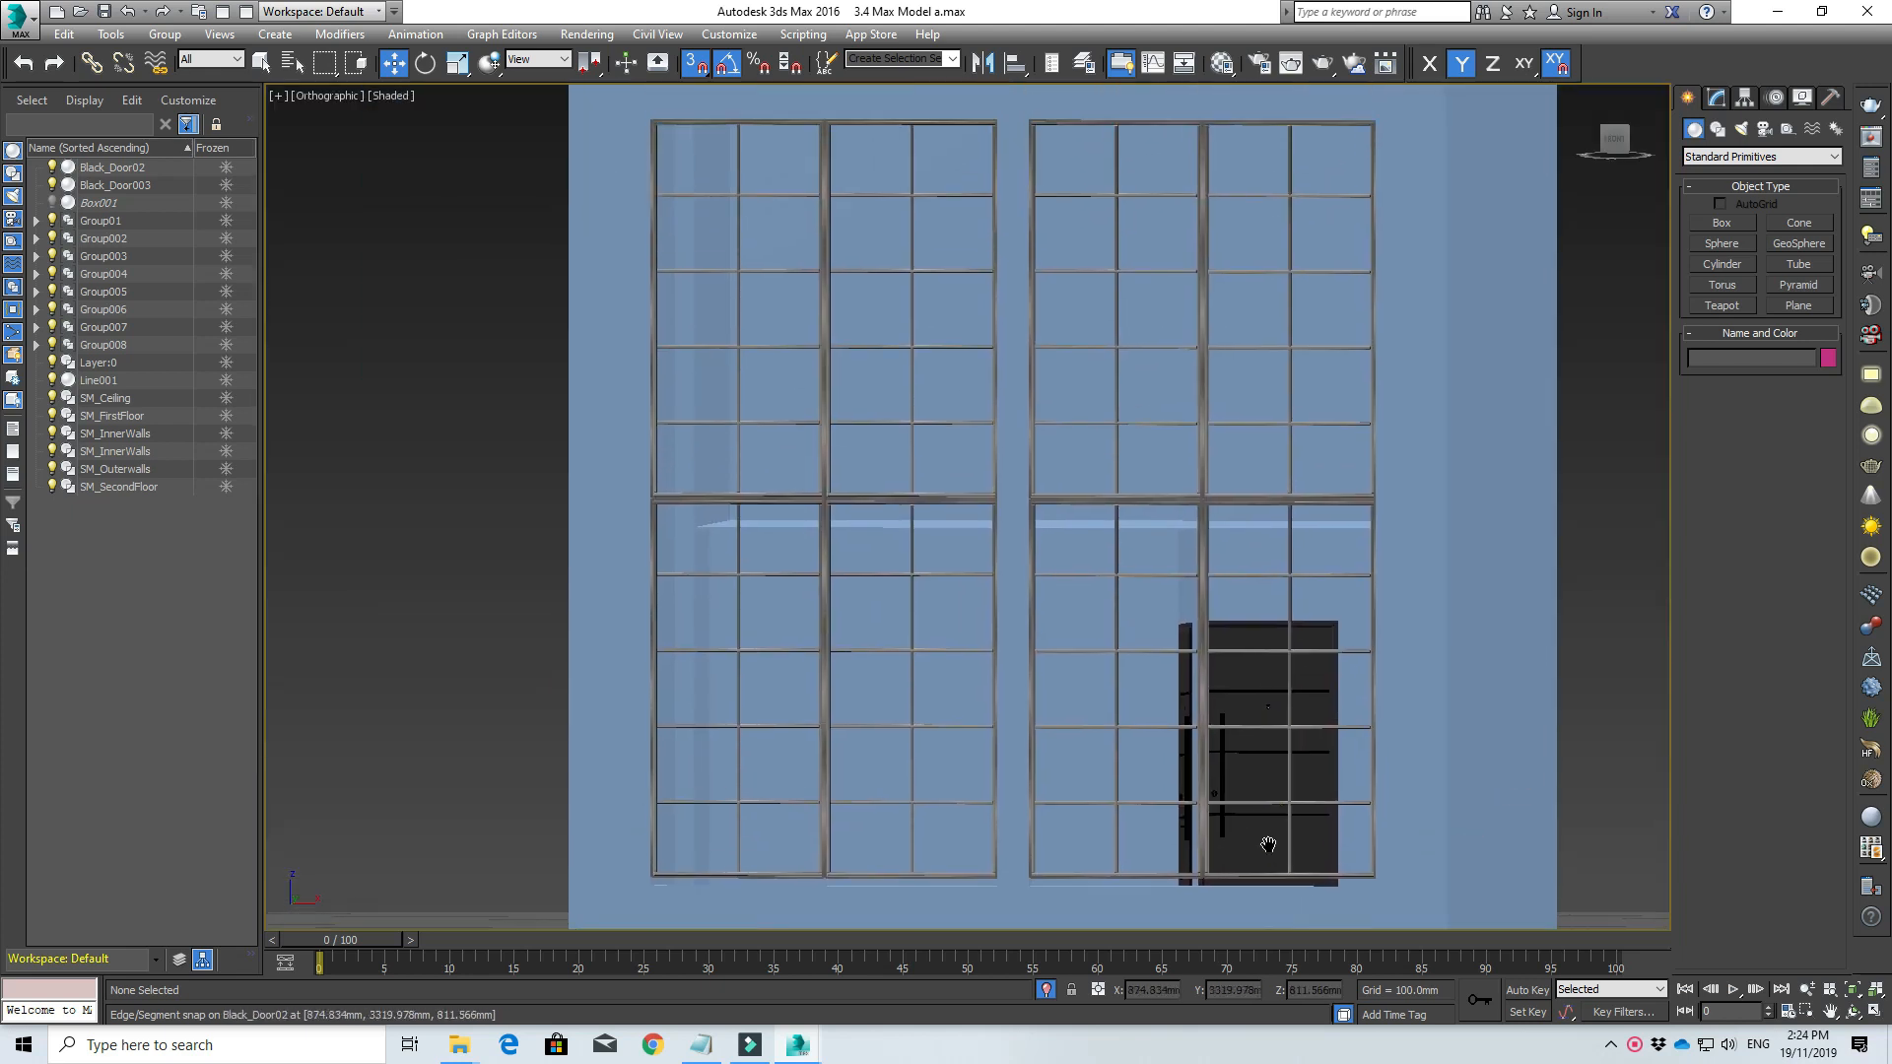
{"action": "scroll", "coordinate": [1014, 452], "scroll_direction": "down", "scroll_amount": 5}
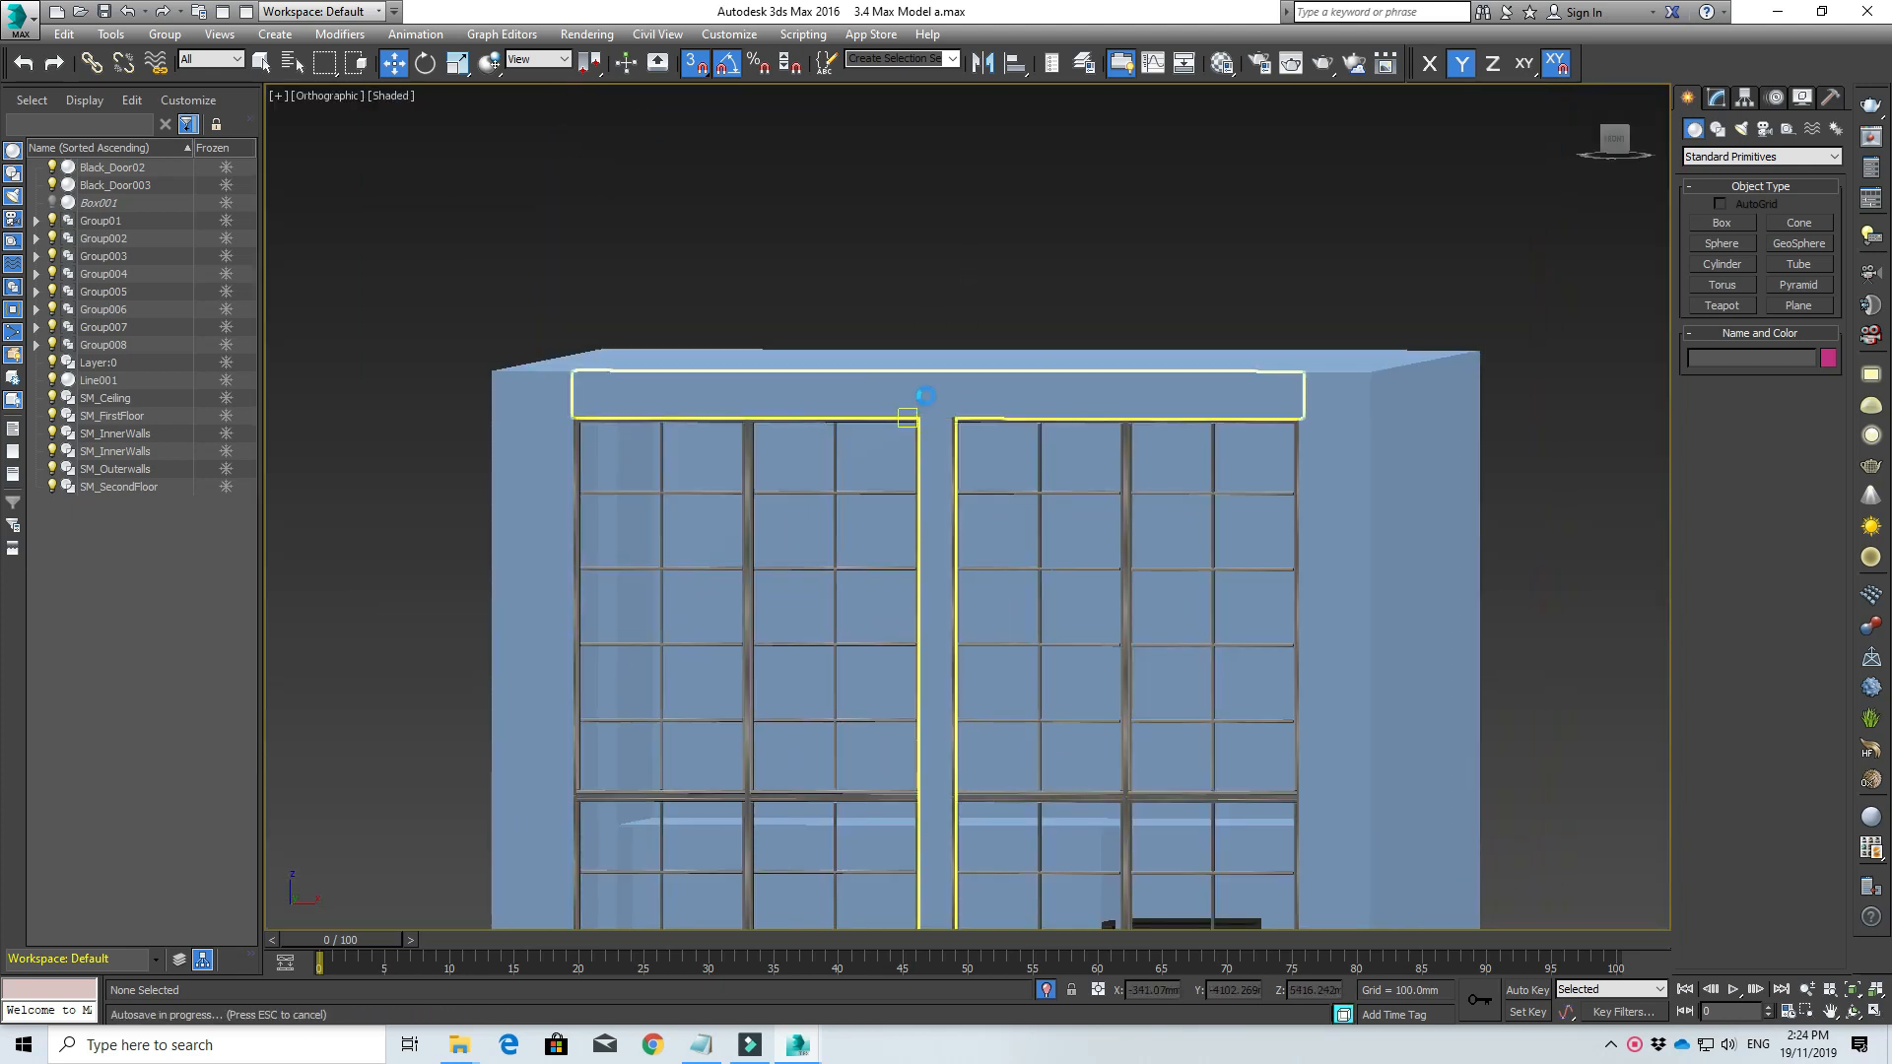
{"action": "middle_click_drag", "start_coordinate": [1062, 565], "coordinate": [1136, 275]}
{"action": "middle_click_drag", "start_coordinate": [1022, 523], "coordinate": [1078, 298]}
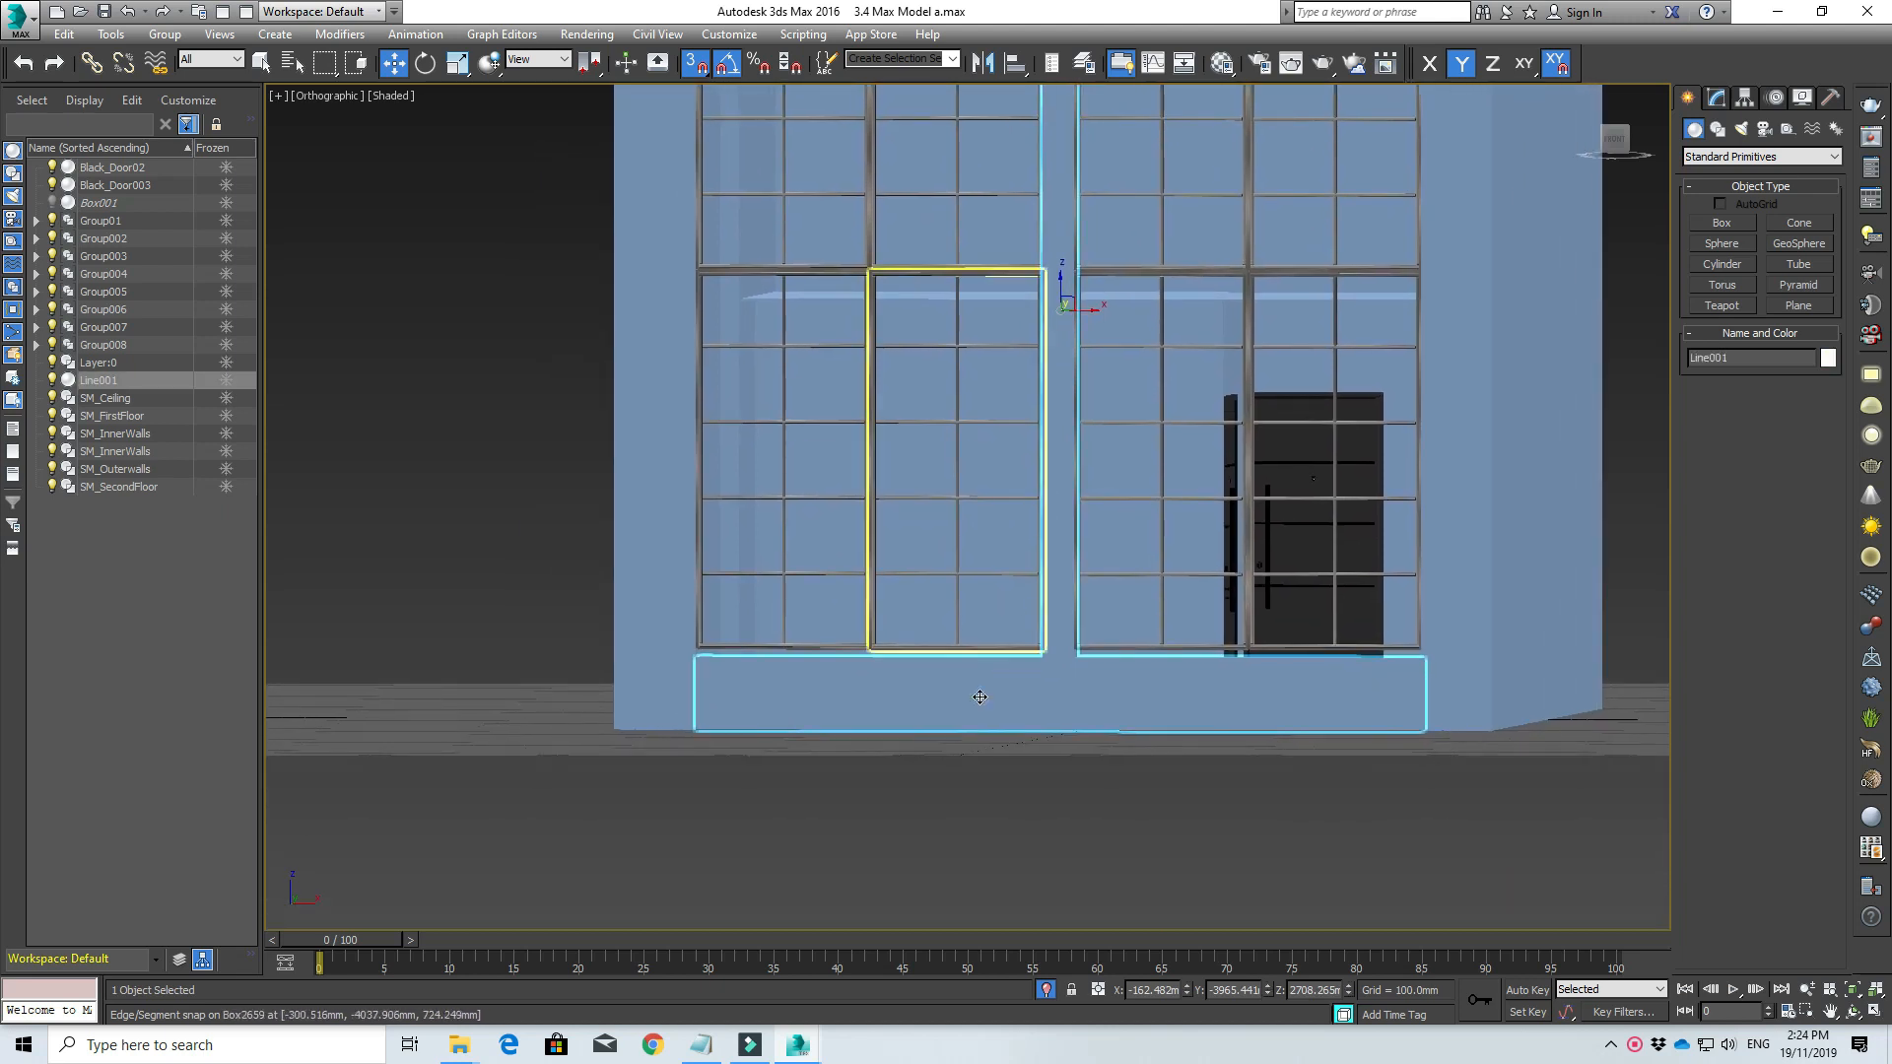
{"action": "left_click", "coordinate": [1461, 501]}
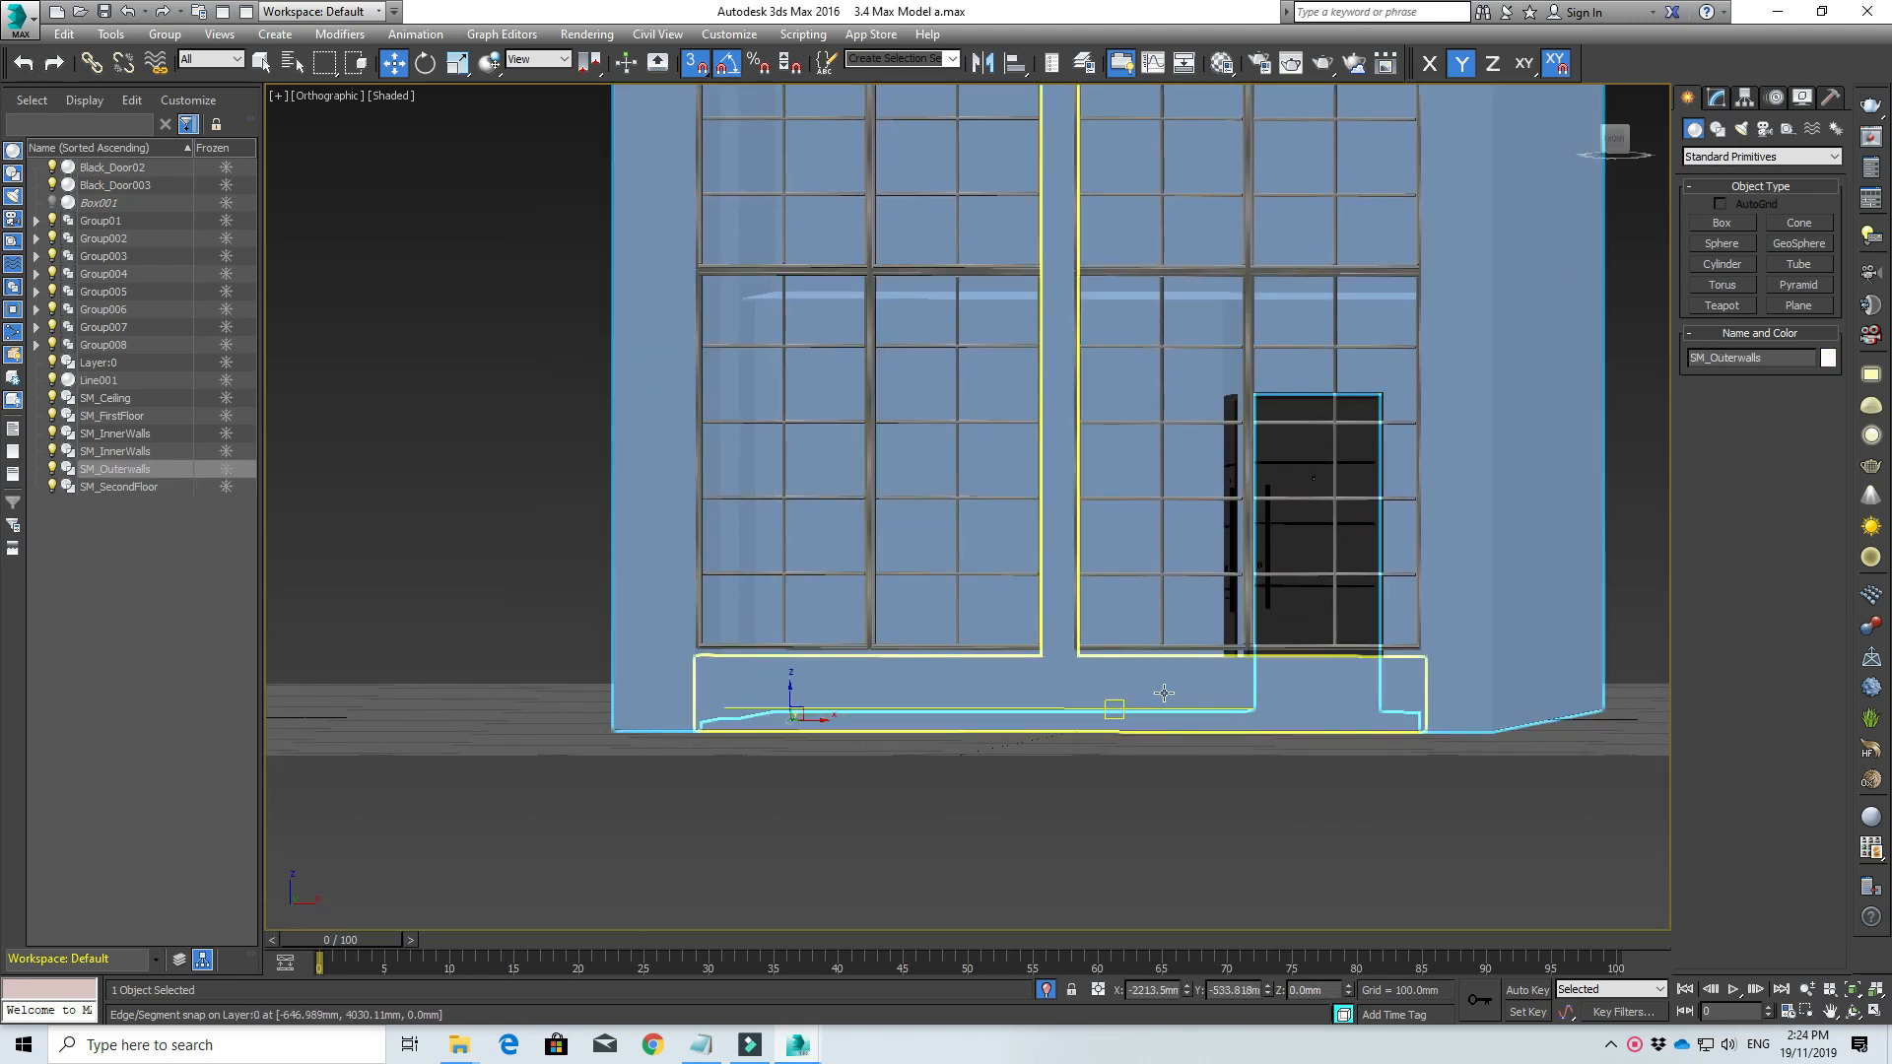
{"action": "left_click", "coordinate": [1275, 681]}
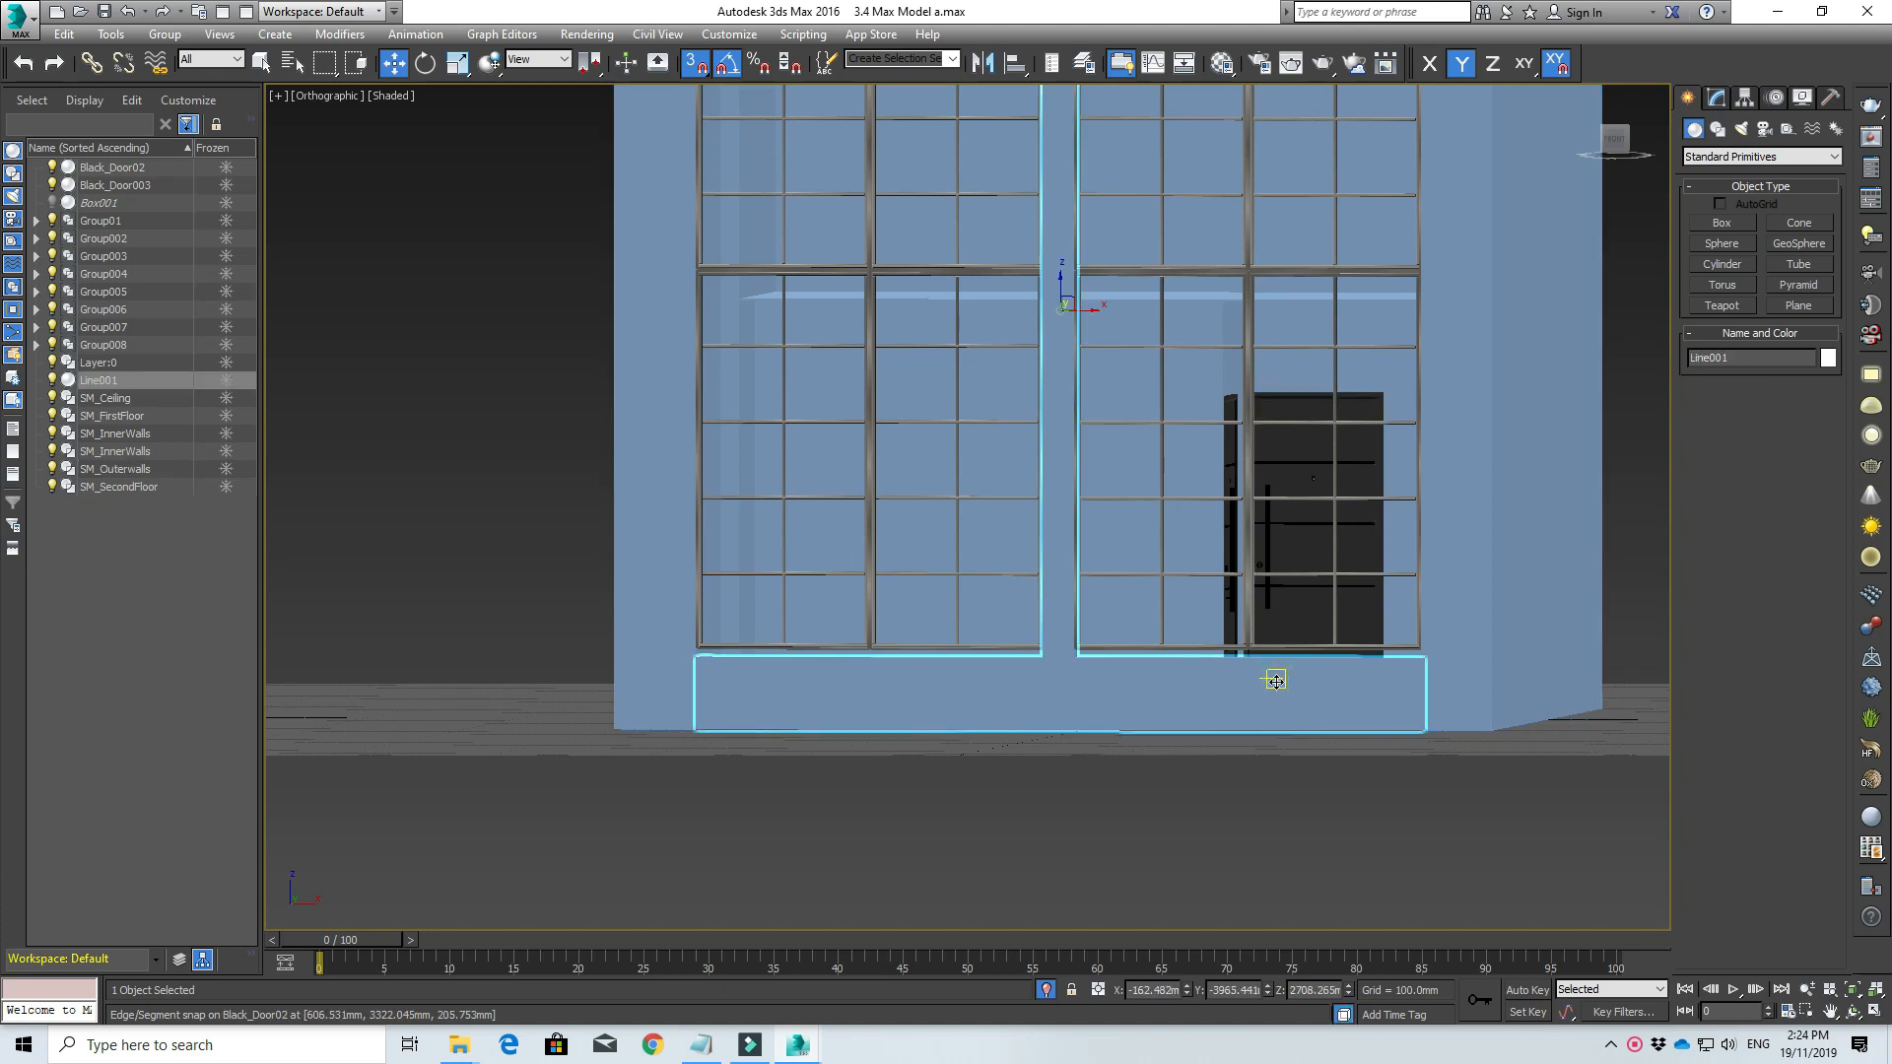
{"action": "scroll", "coordinate": [1085, 711], "scroll_direction": "up", "scroll_amount": 6}
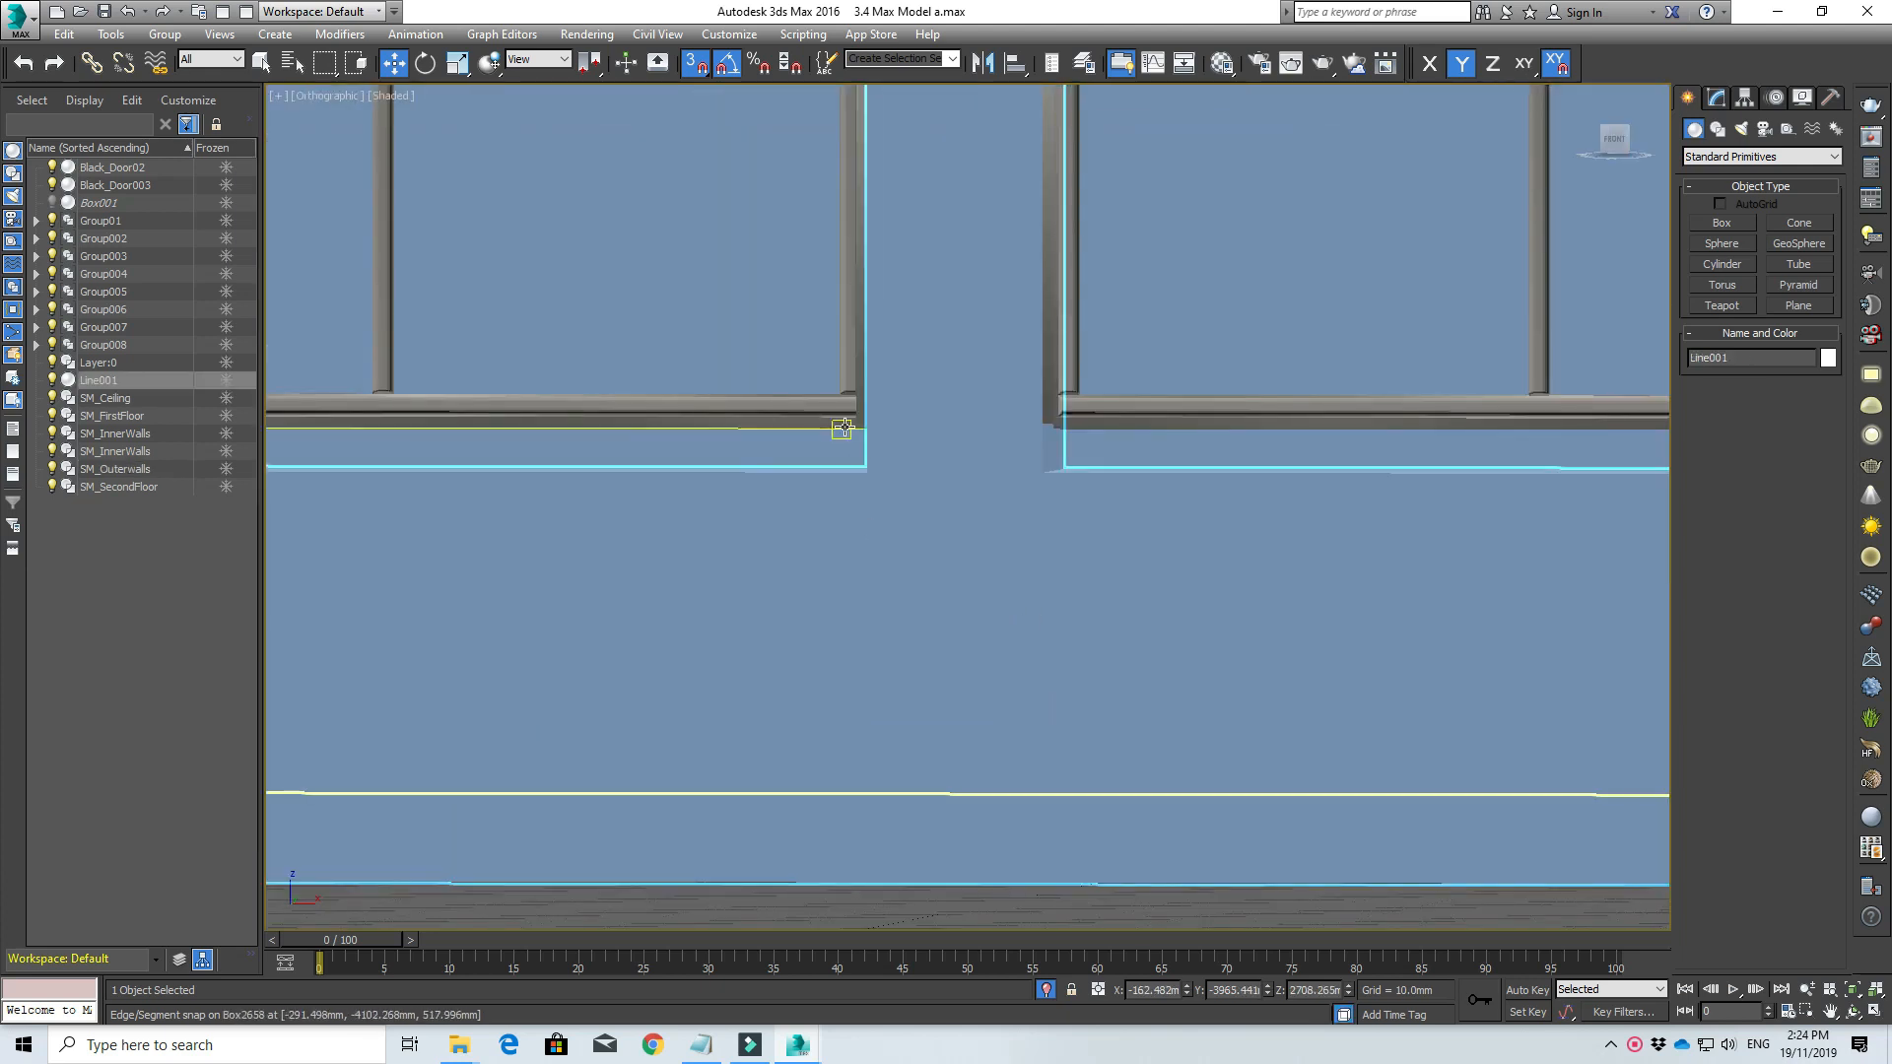
{"action": "scroll", "coordinate": [985, 445], "scroll_direction": "down", "scroll_amount": 8}
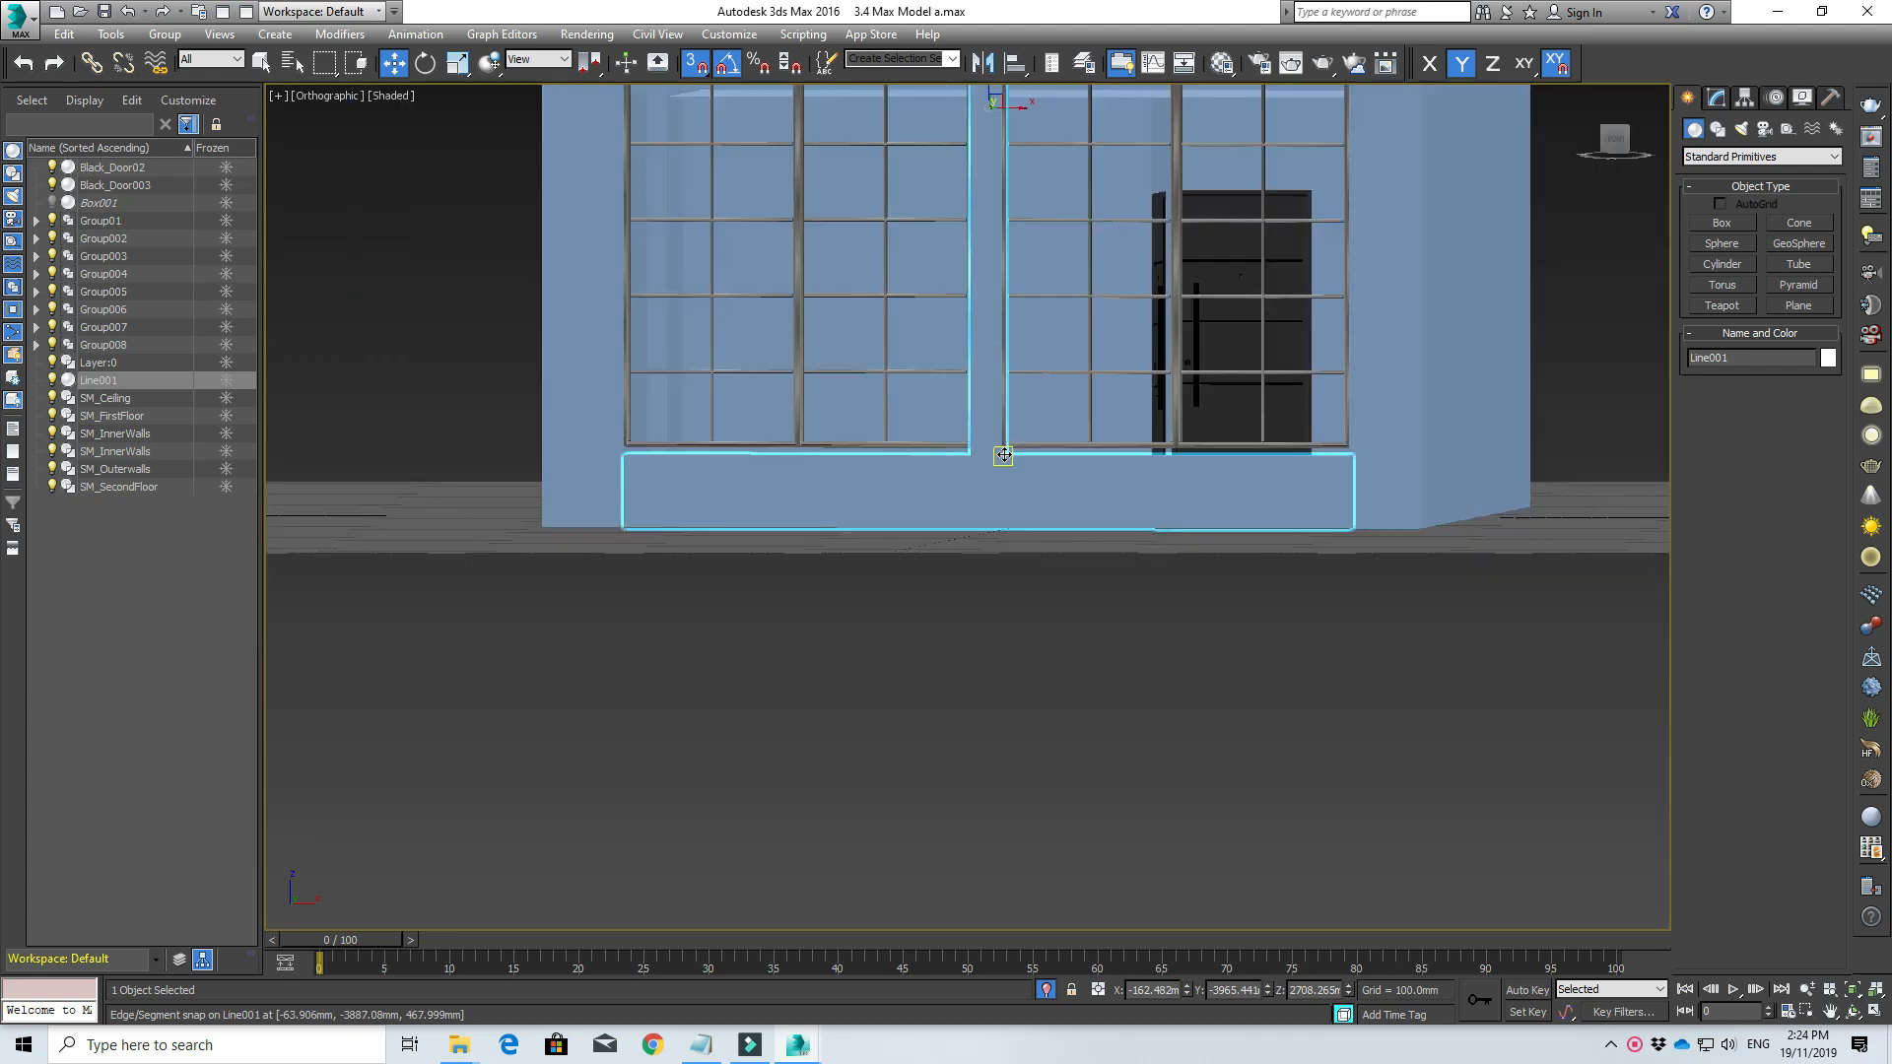
{"action": "scroll", "coordinate": [1015, 448], "scroll_direction": "down", "scroll_amount": 1}
{"action": "scroll", "coordinate": [887, 286], "scroll_direction": "up", "scroll_amount": 2}
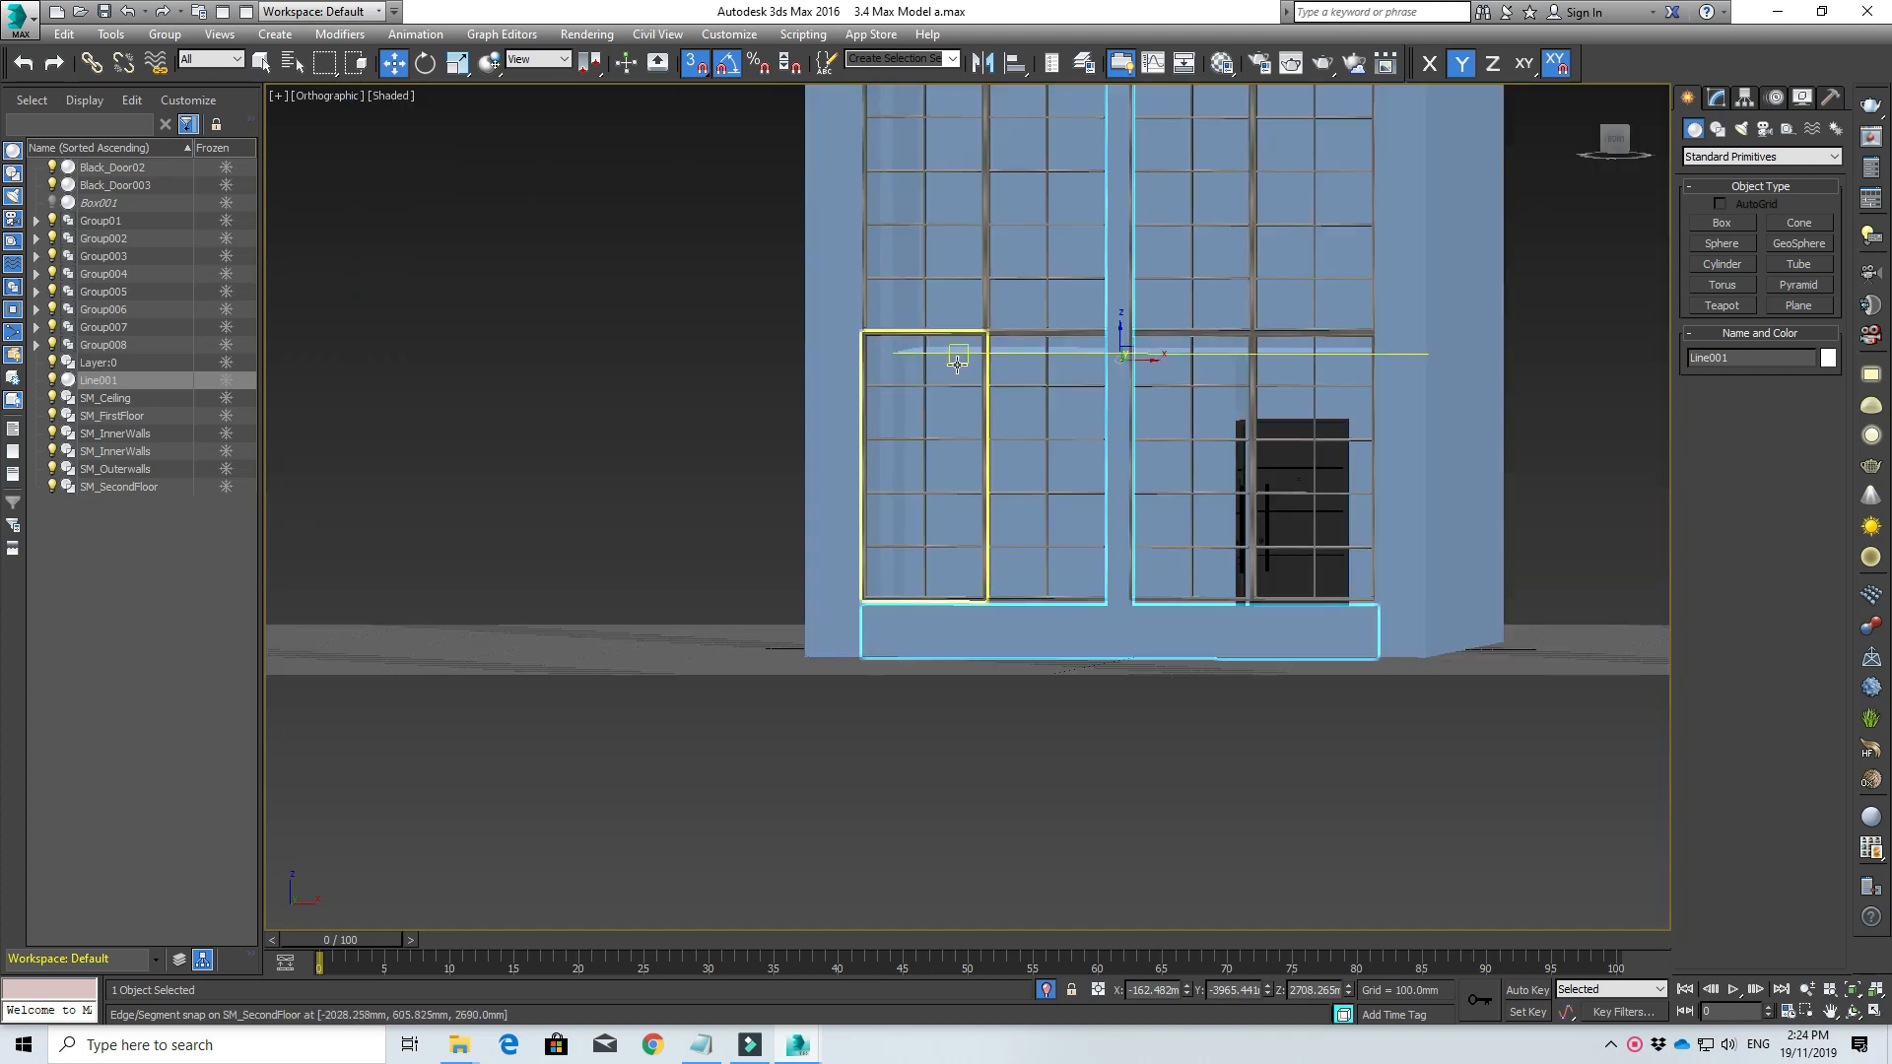
{"action": "middle_click_drag", "start_coordinate": [561, 390], "coordinate": [688, 435]}
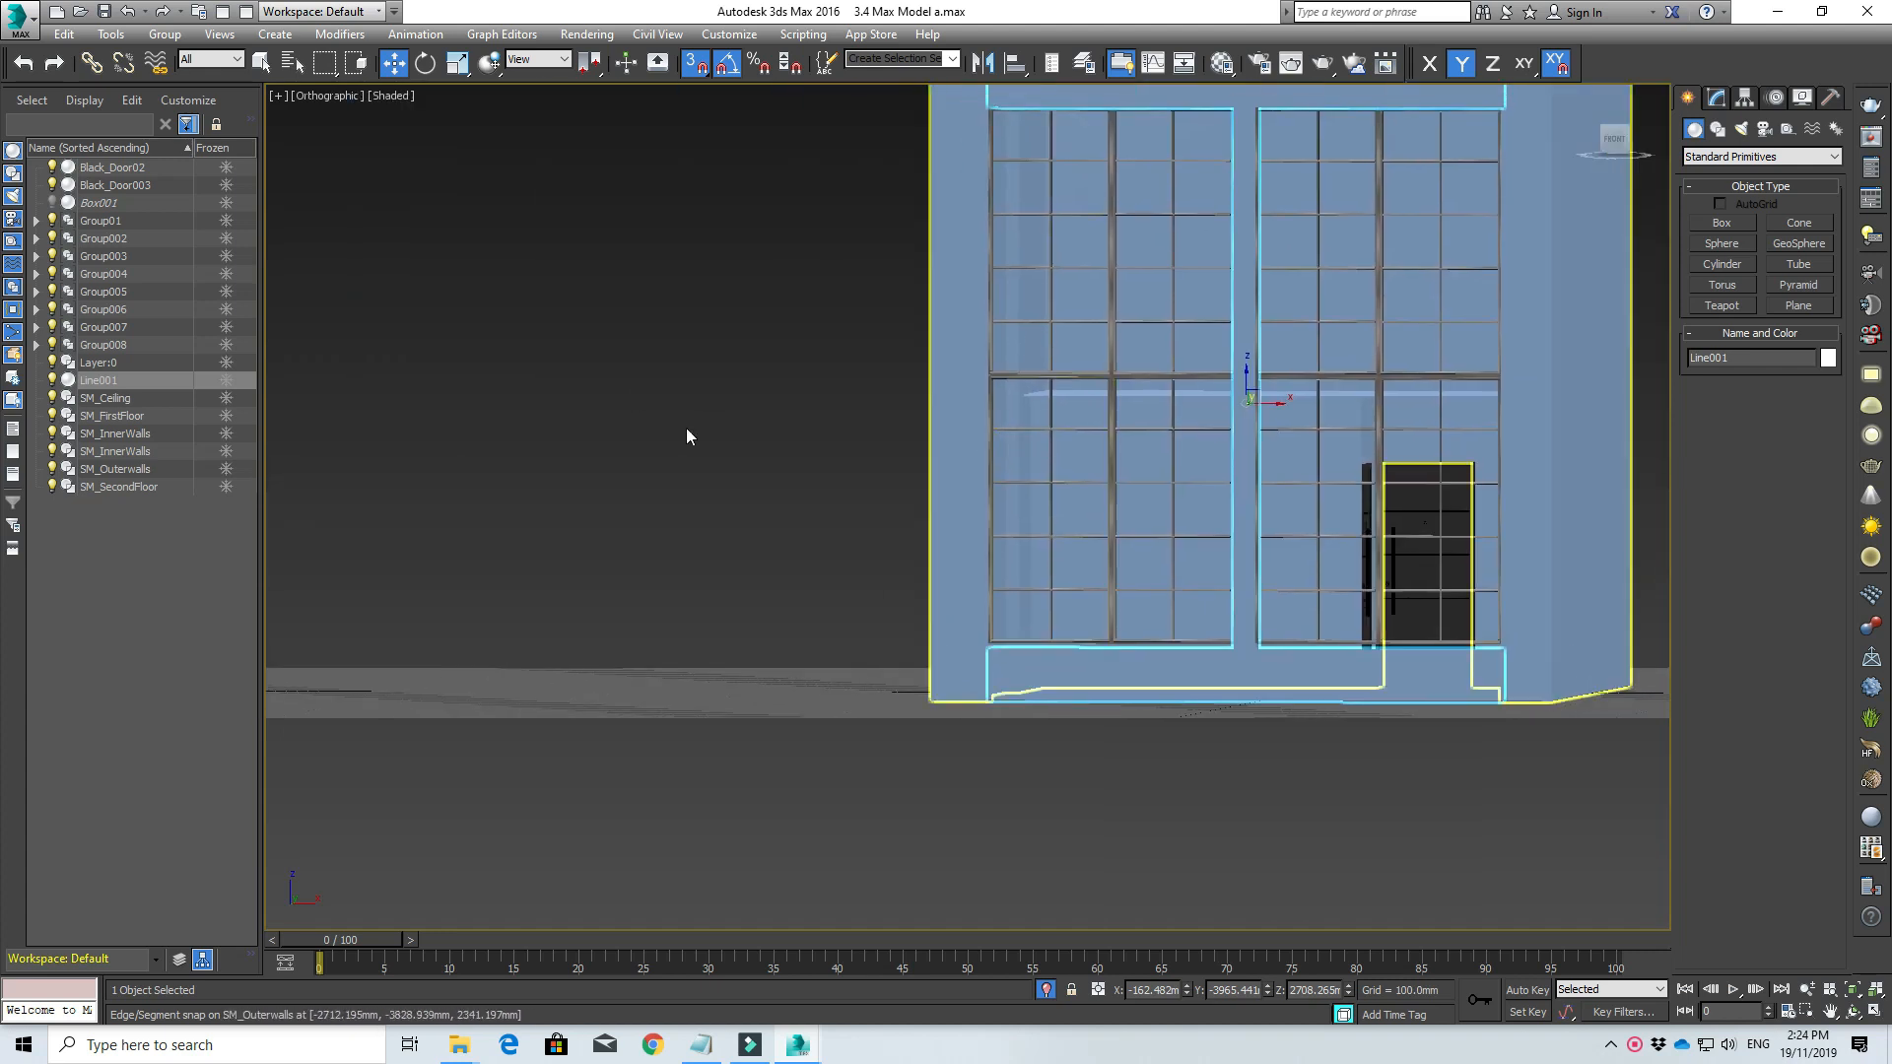
Step: Rename all eight window groups, Group01 to Group008, in one batch with the base name sm_windows and sequential numbering
{"action": "left_click", "coordinate": [104, 223]}
{"action": "left_click", "coordinate": [117, 344], "text": "shift"}
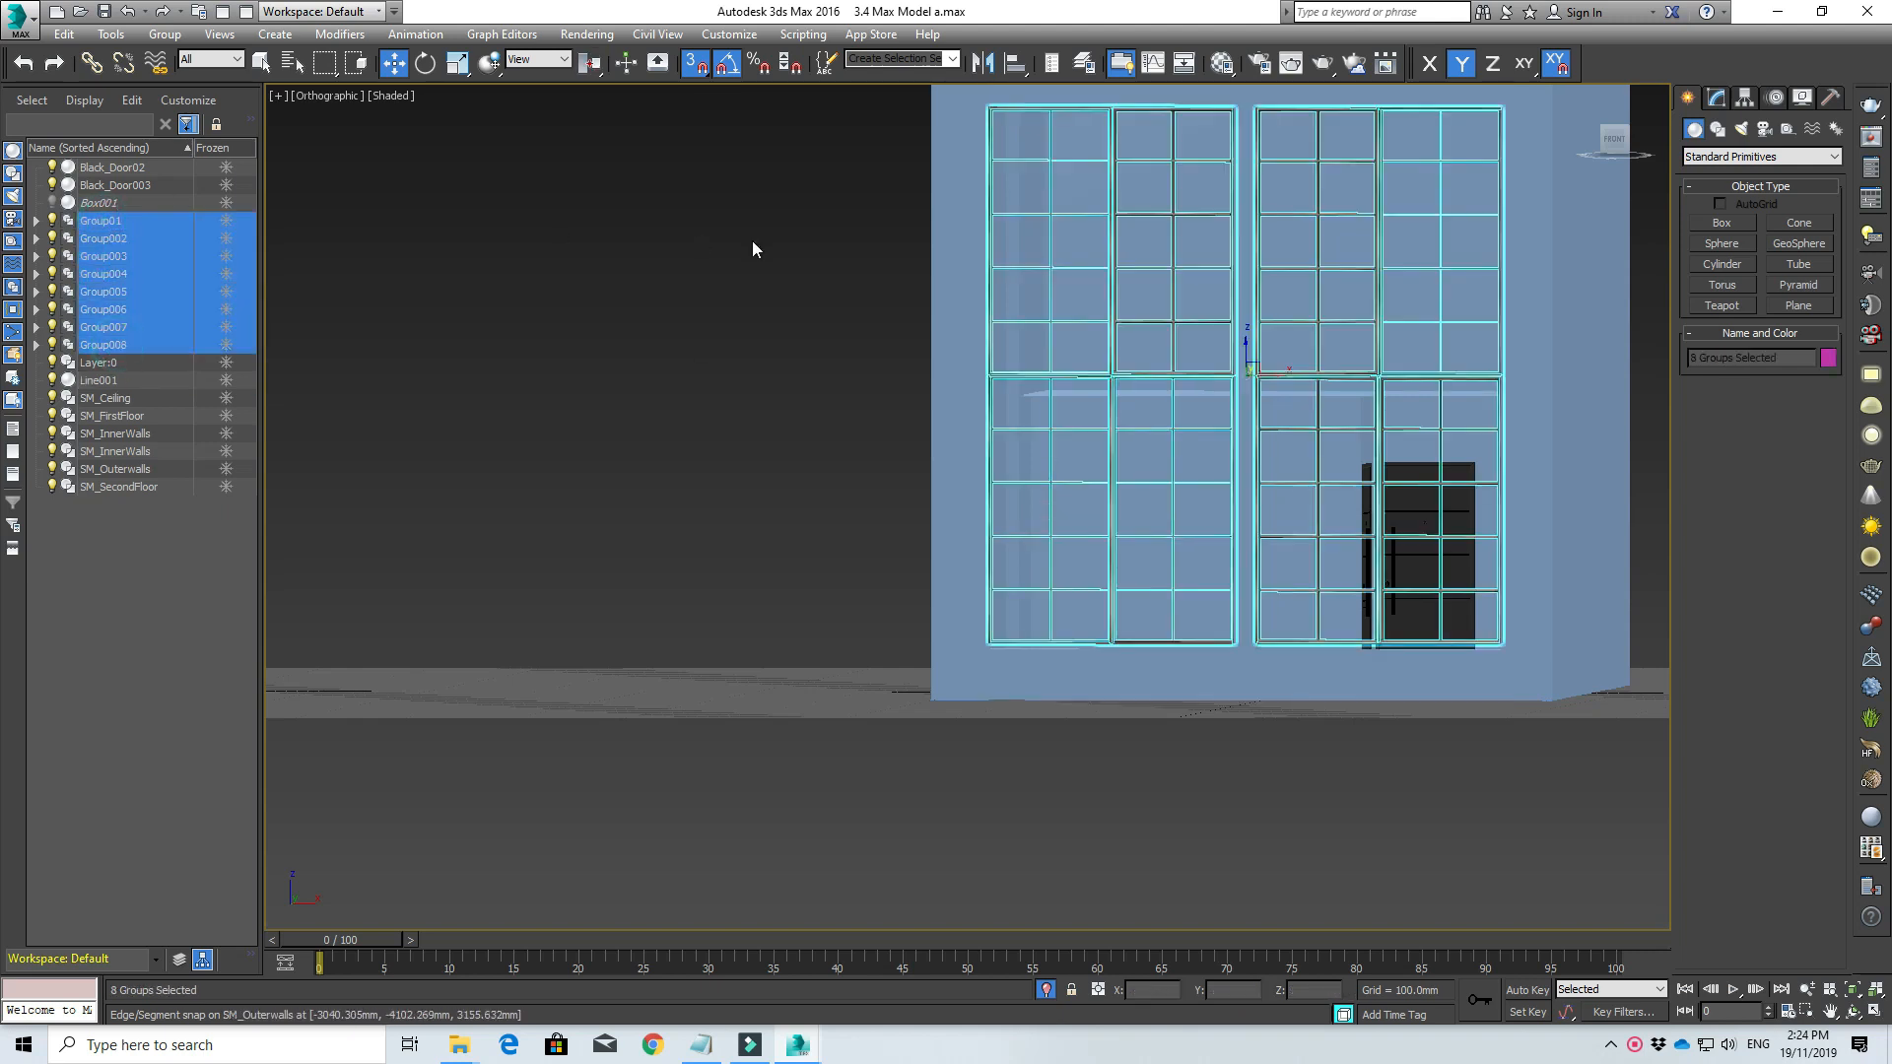
{"action": "right_click", "coordinate": [198, 221]}
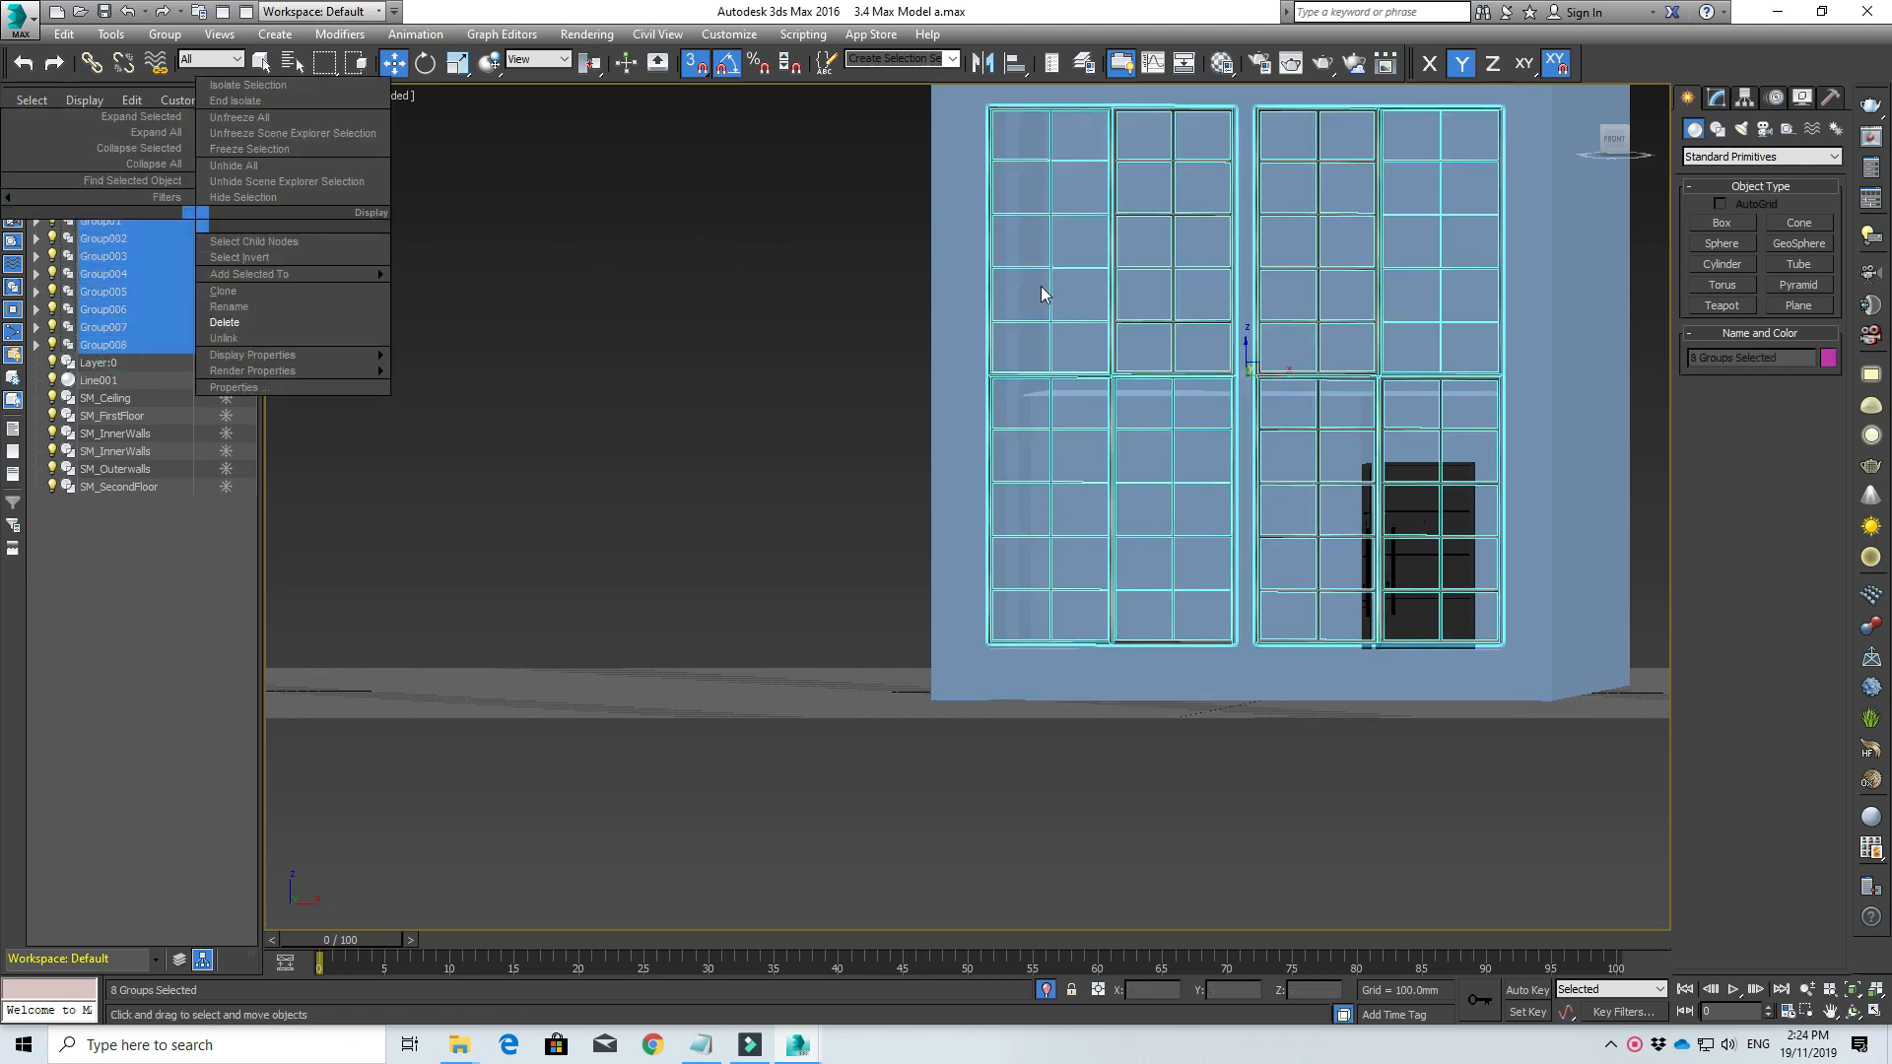
{"action": "left_click", "coordinate": [229, 306]}
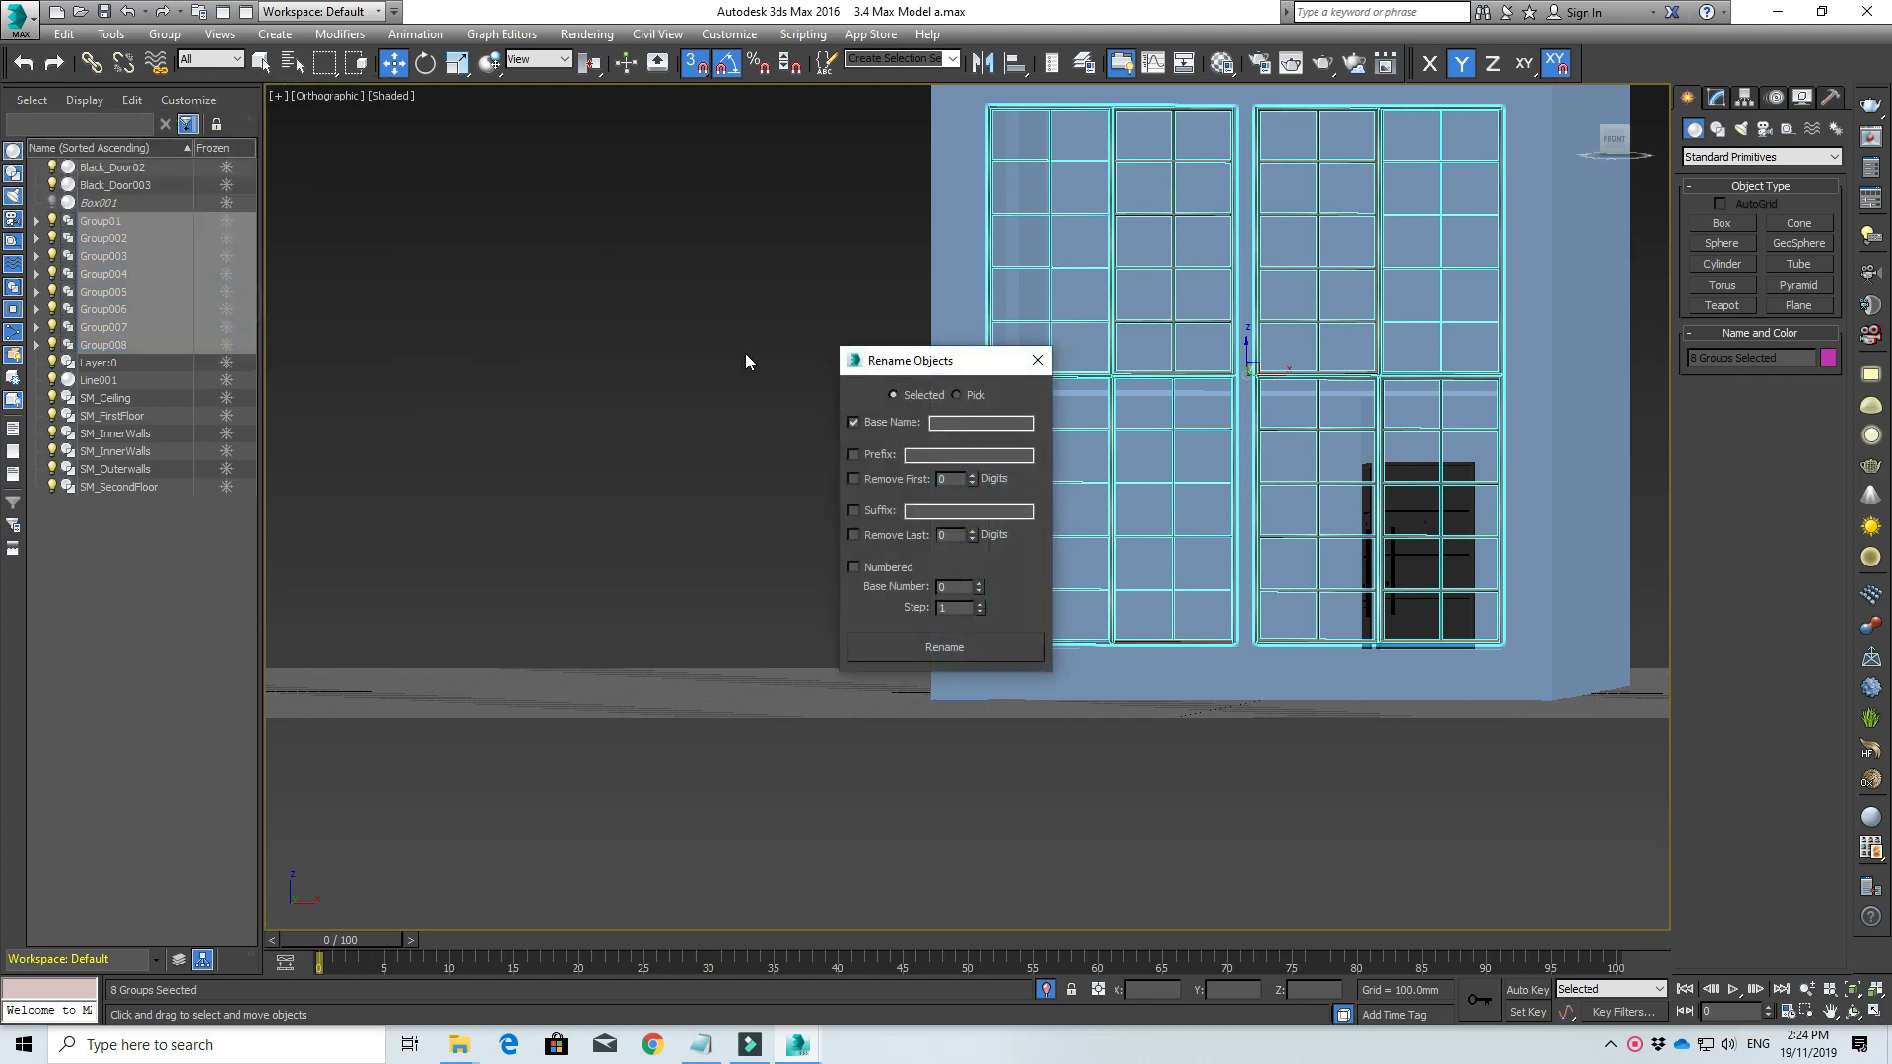
{"action": "left_click", "coordinate": [934, 427]}
{"action": "type", "text": "sm_windows"}
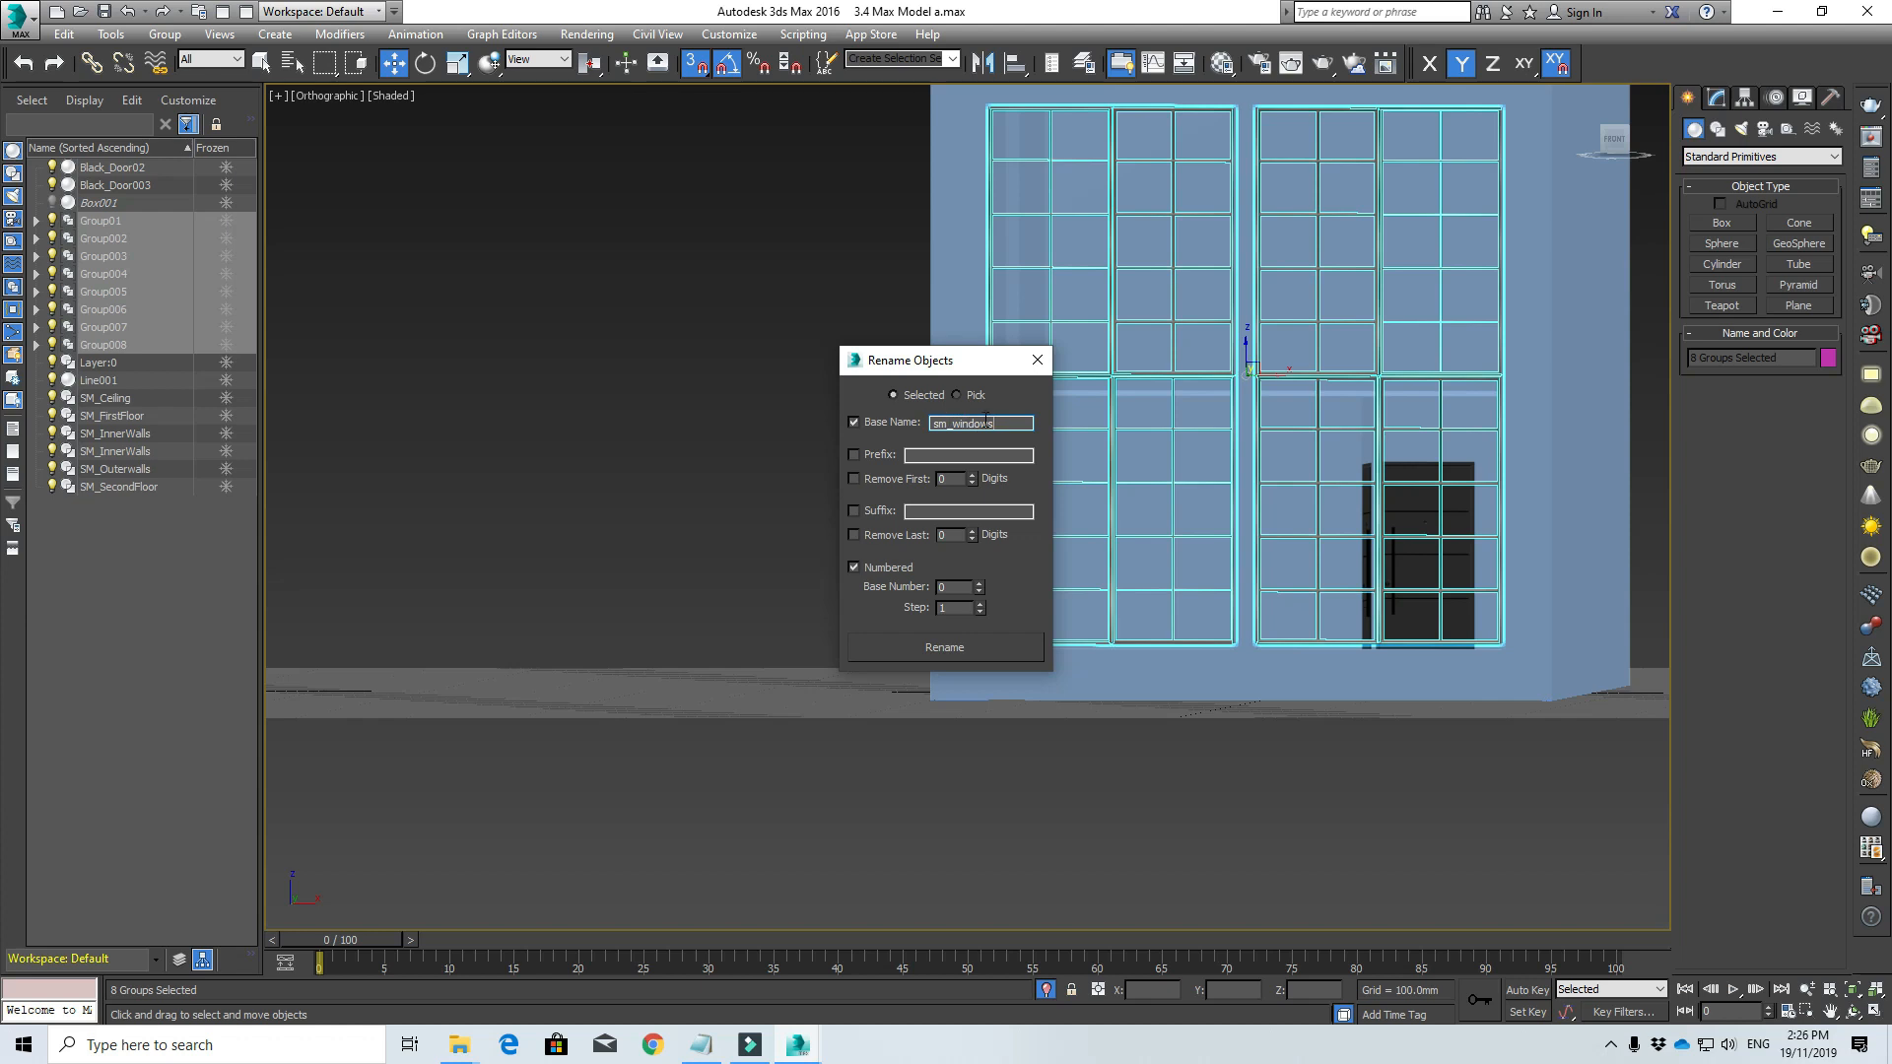
{"action": "left_click", "coordinate": [904, 642]}
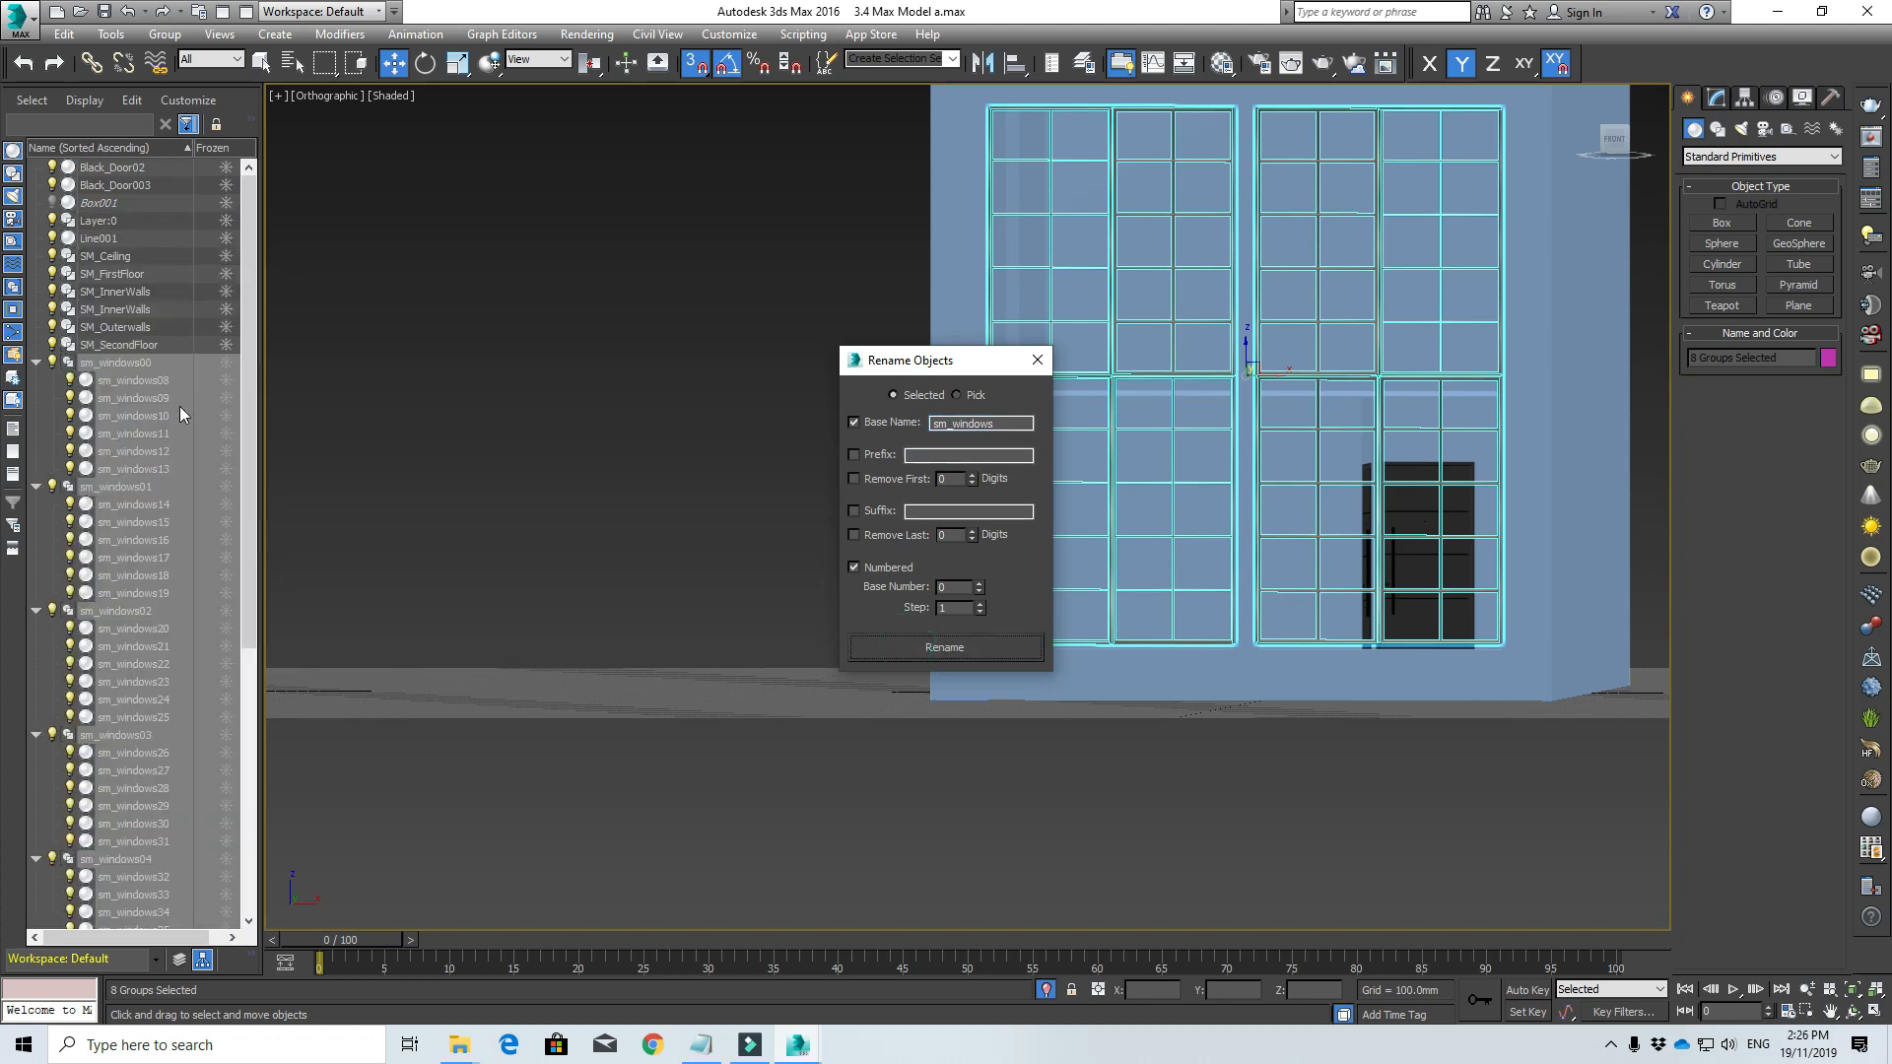
Step: Collapse the expanded sm_windows groups in the scene object list
{"action": "left_click", "coordinate": [37, 364]}
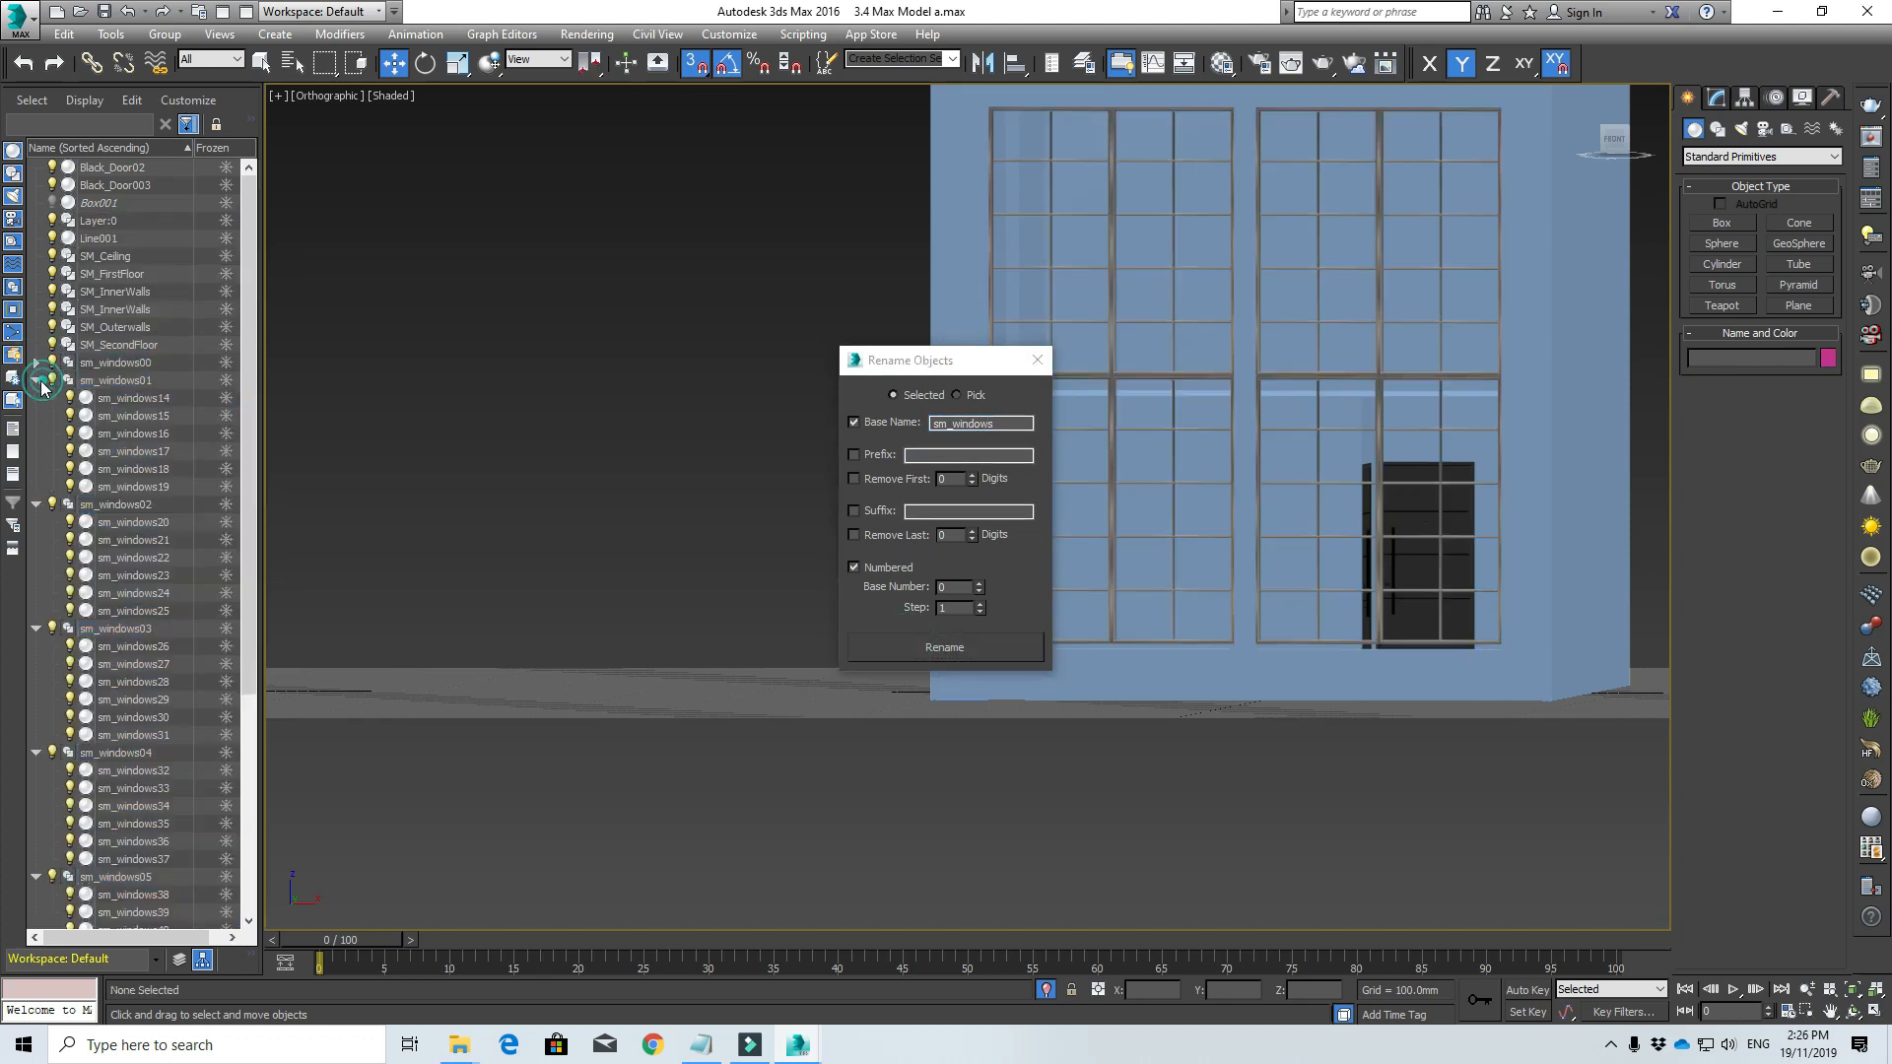
{"action": "scroll", "coordinate": [233, 687], "scroll_direction": "down", "scroll_amount": 6}
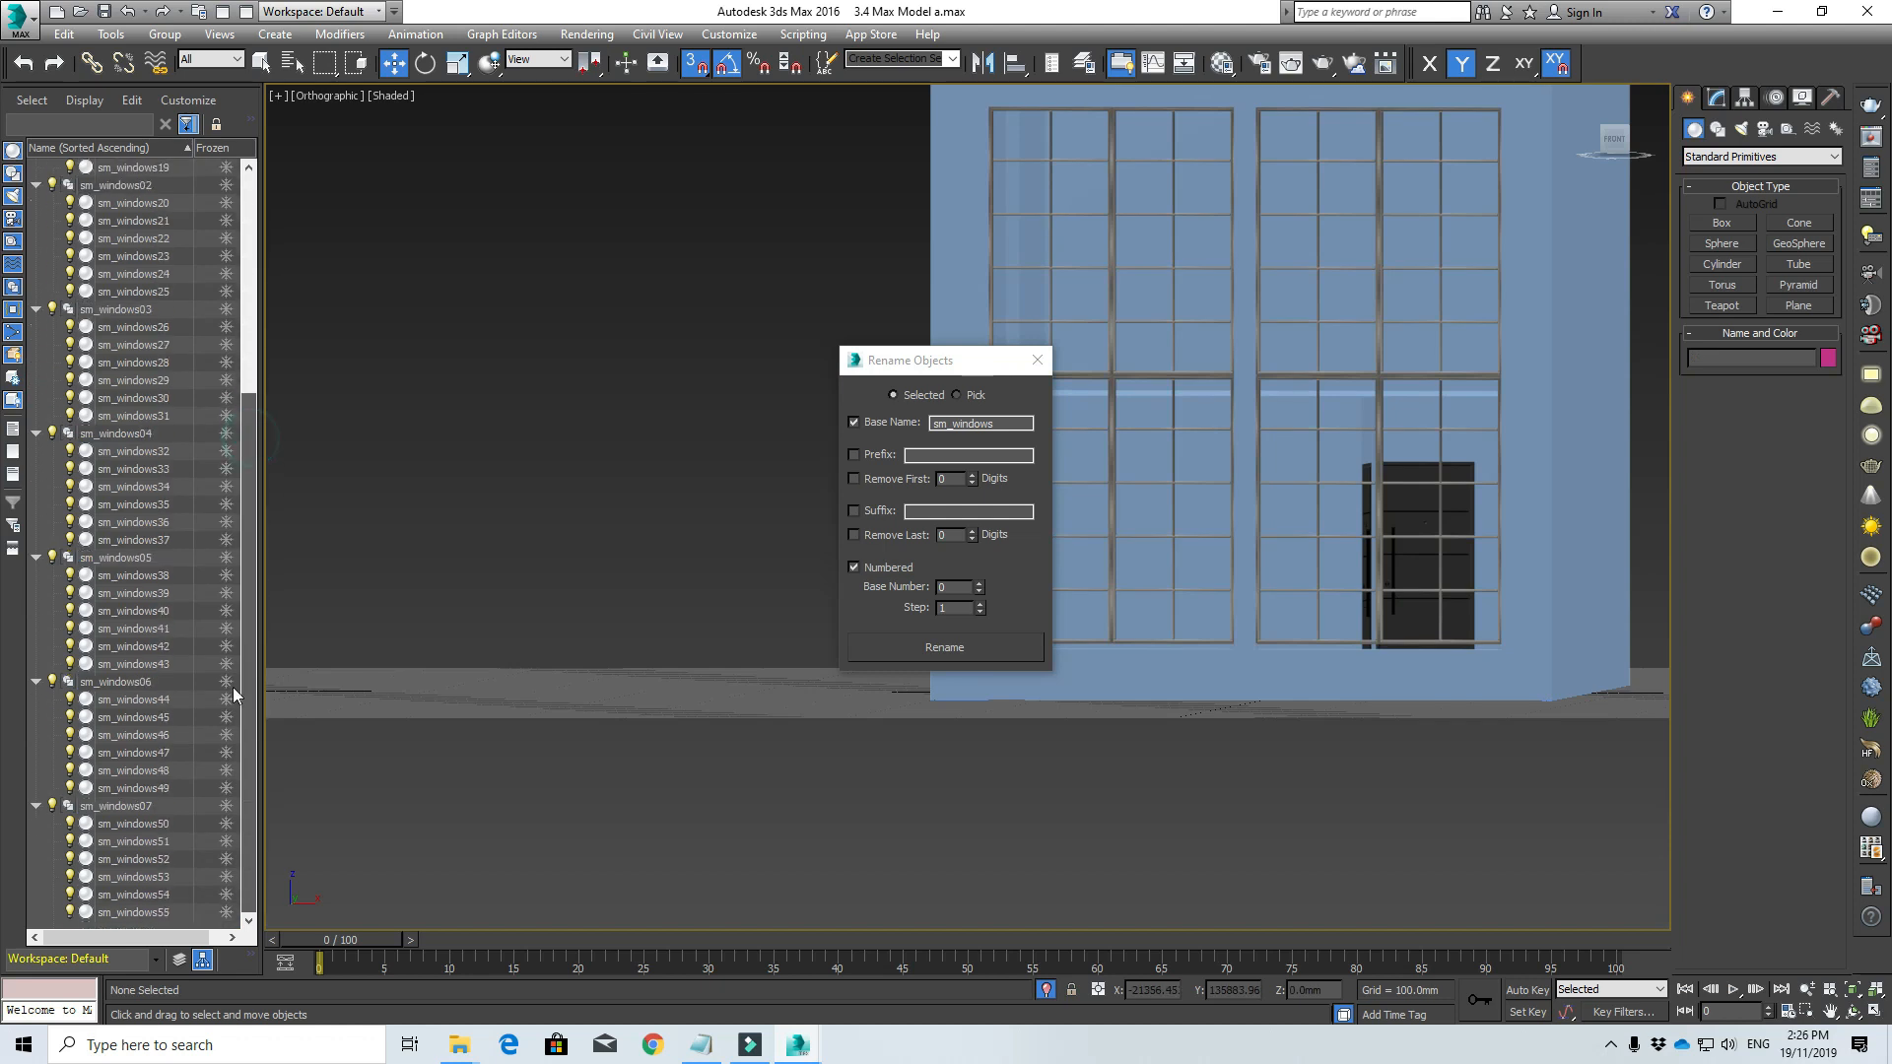
{"action": "scroll", "coordinate": [118, 286], "scroll_direction": "up", "scroll_amount": 6}
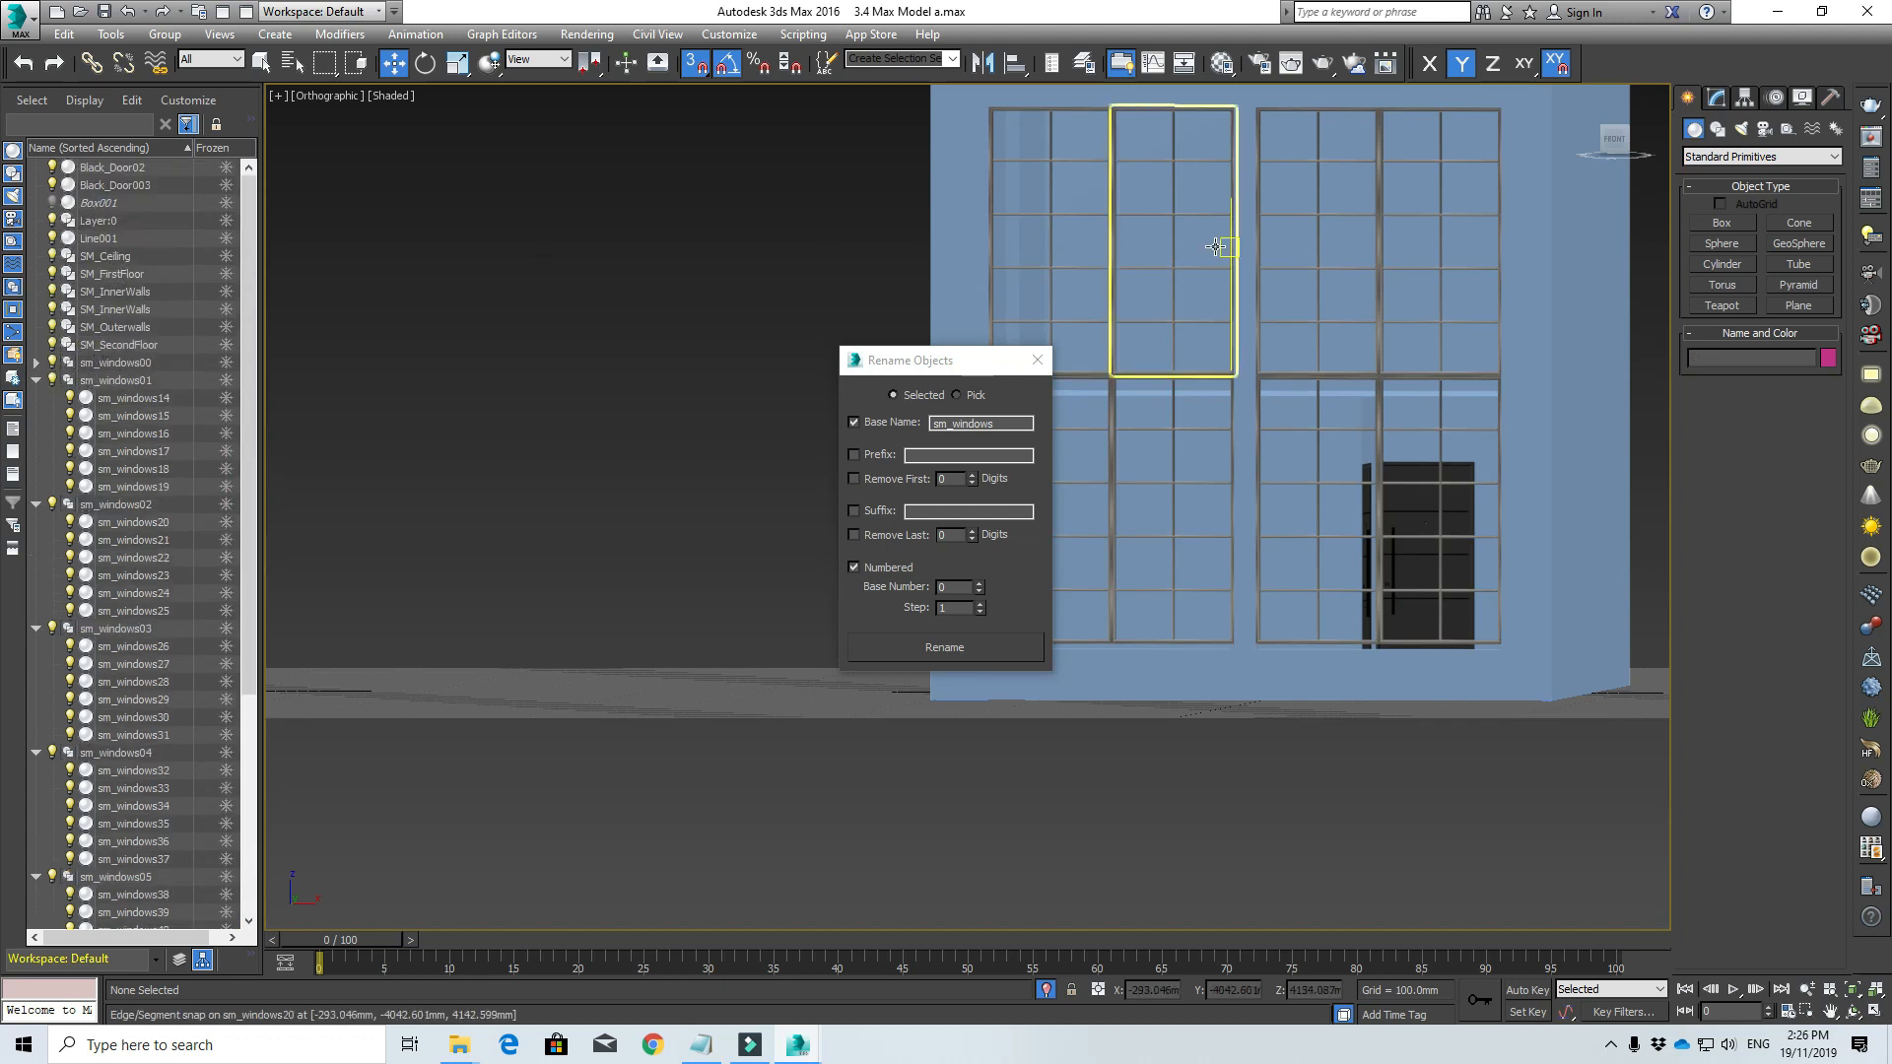
Step: Rename the filler wall object Line001 to SM_windowwalls
{"action": "left_click", "coordinate": [1036, 248]}
{"action": "right_click", "coordinate": [110, 245]}
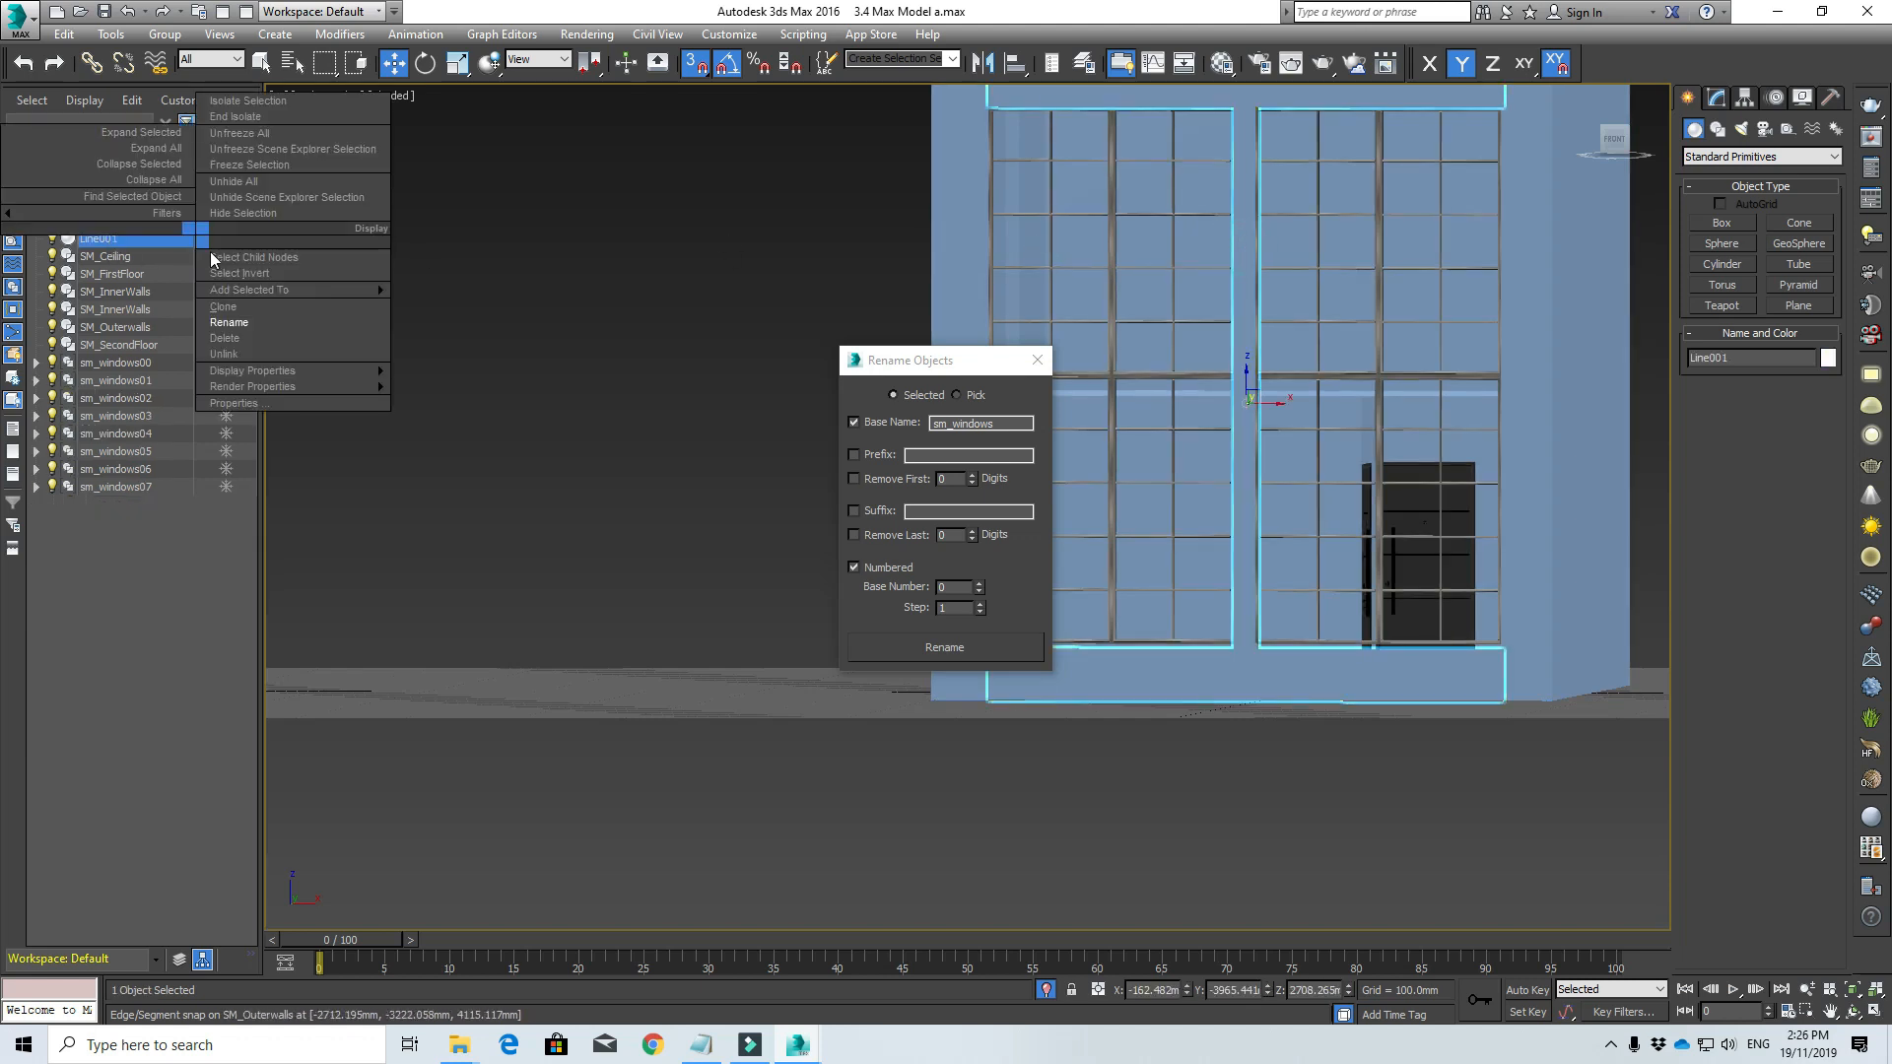
{"action": "left_click", "coordinate": [263, 341]}
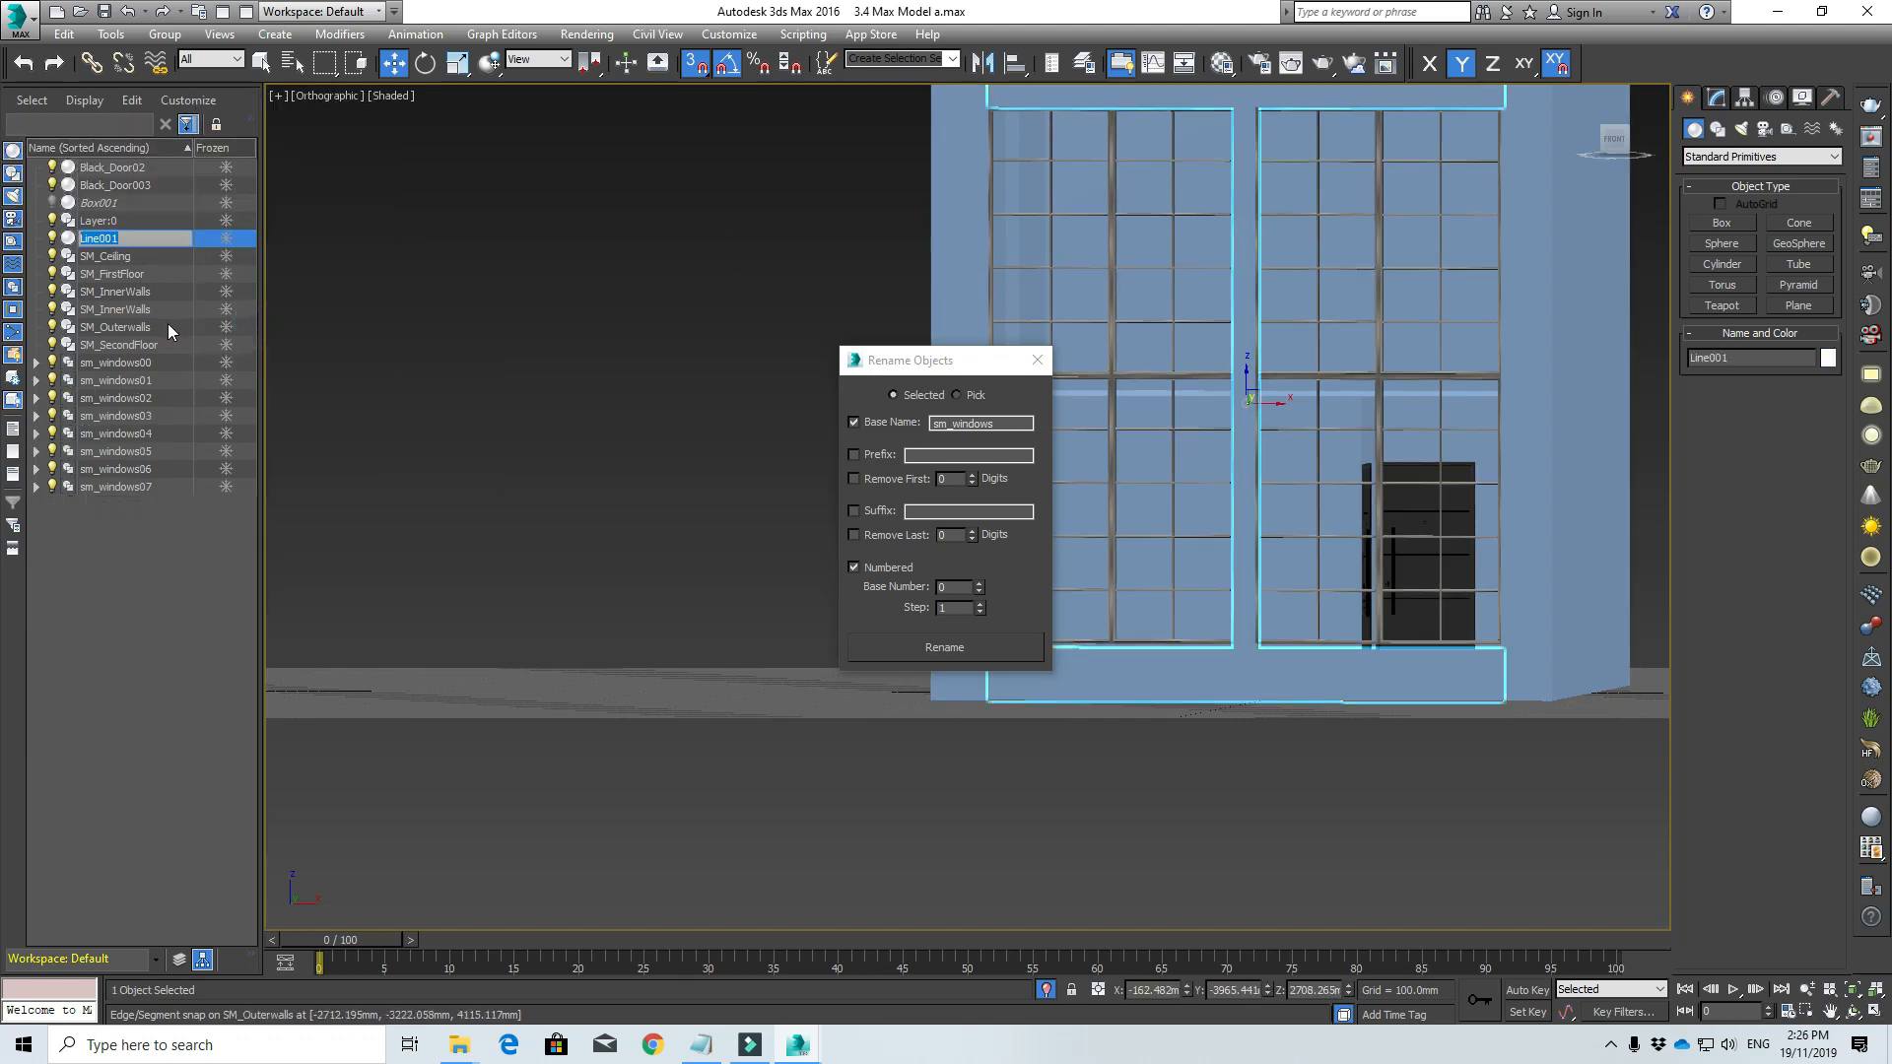
{"action": "type", "text": "SM_wi"}
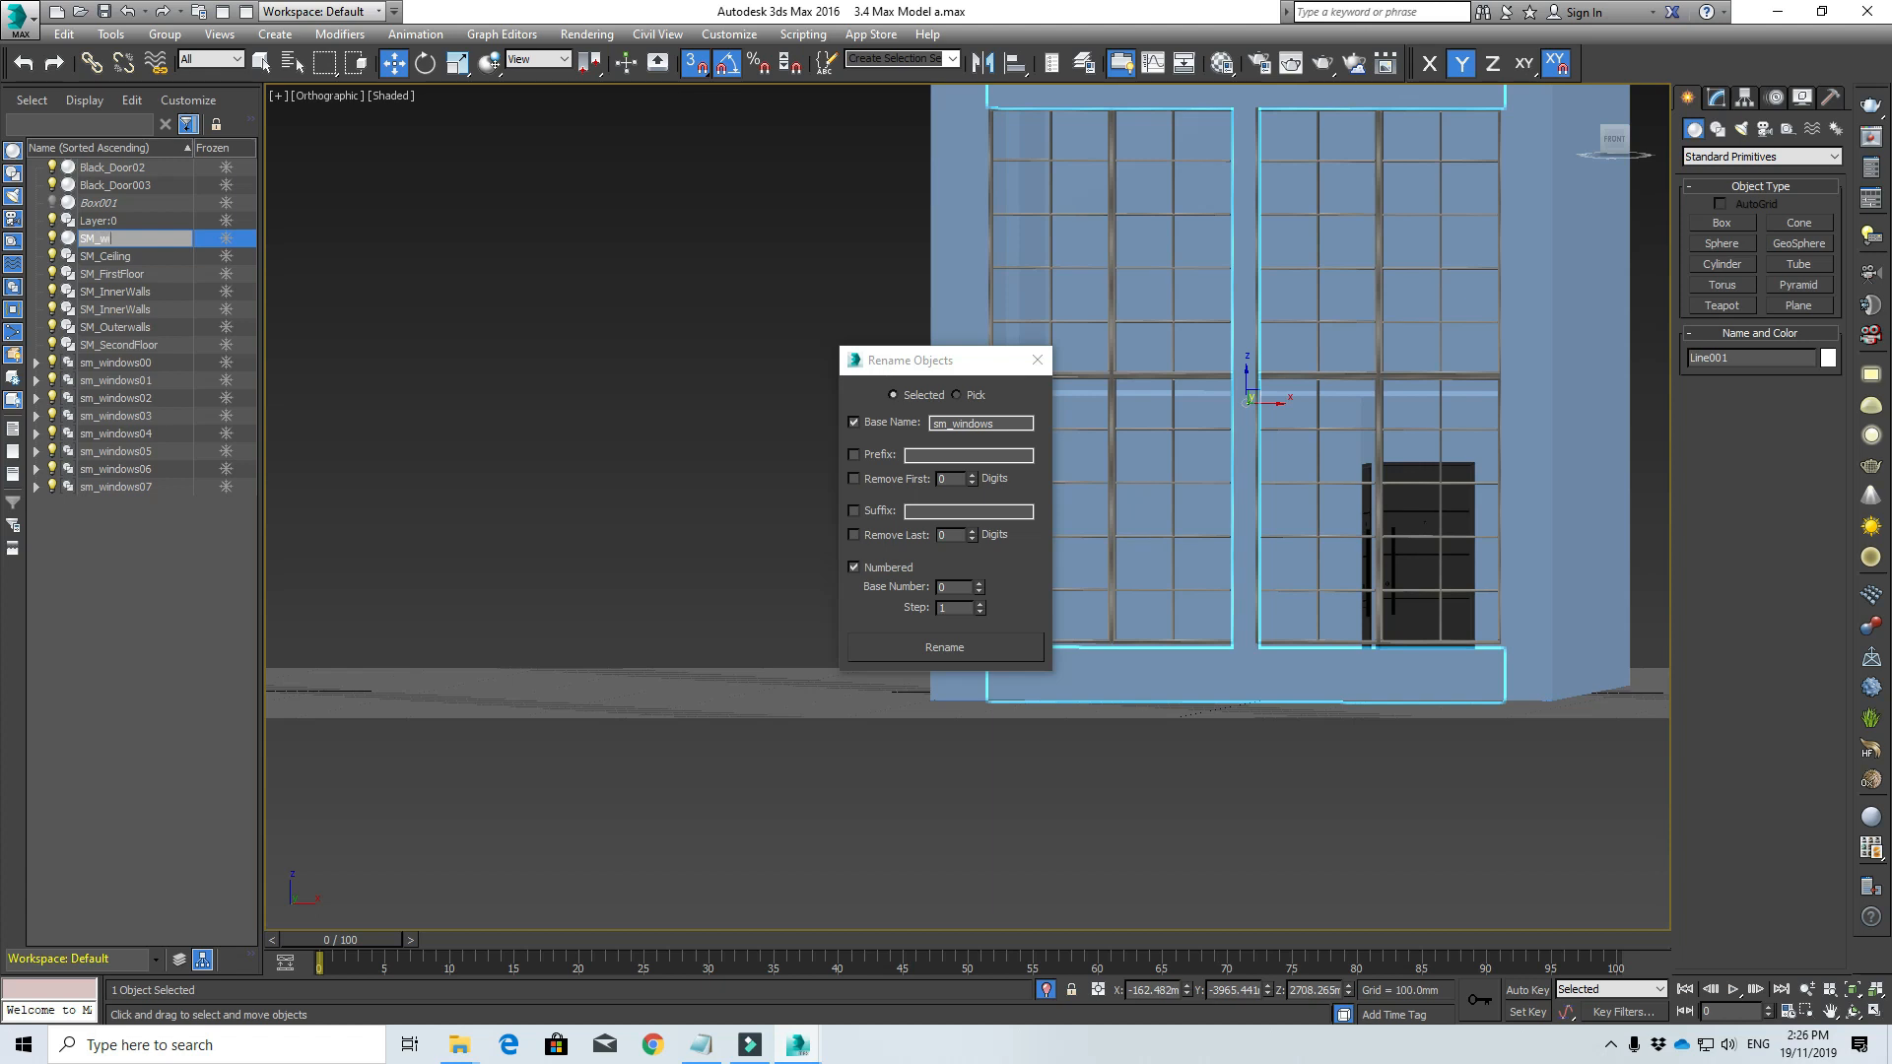
{"action": "type", "text": "ndowWalls"}
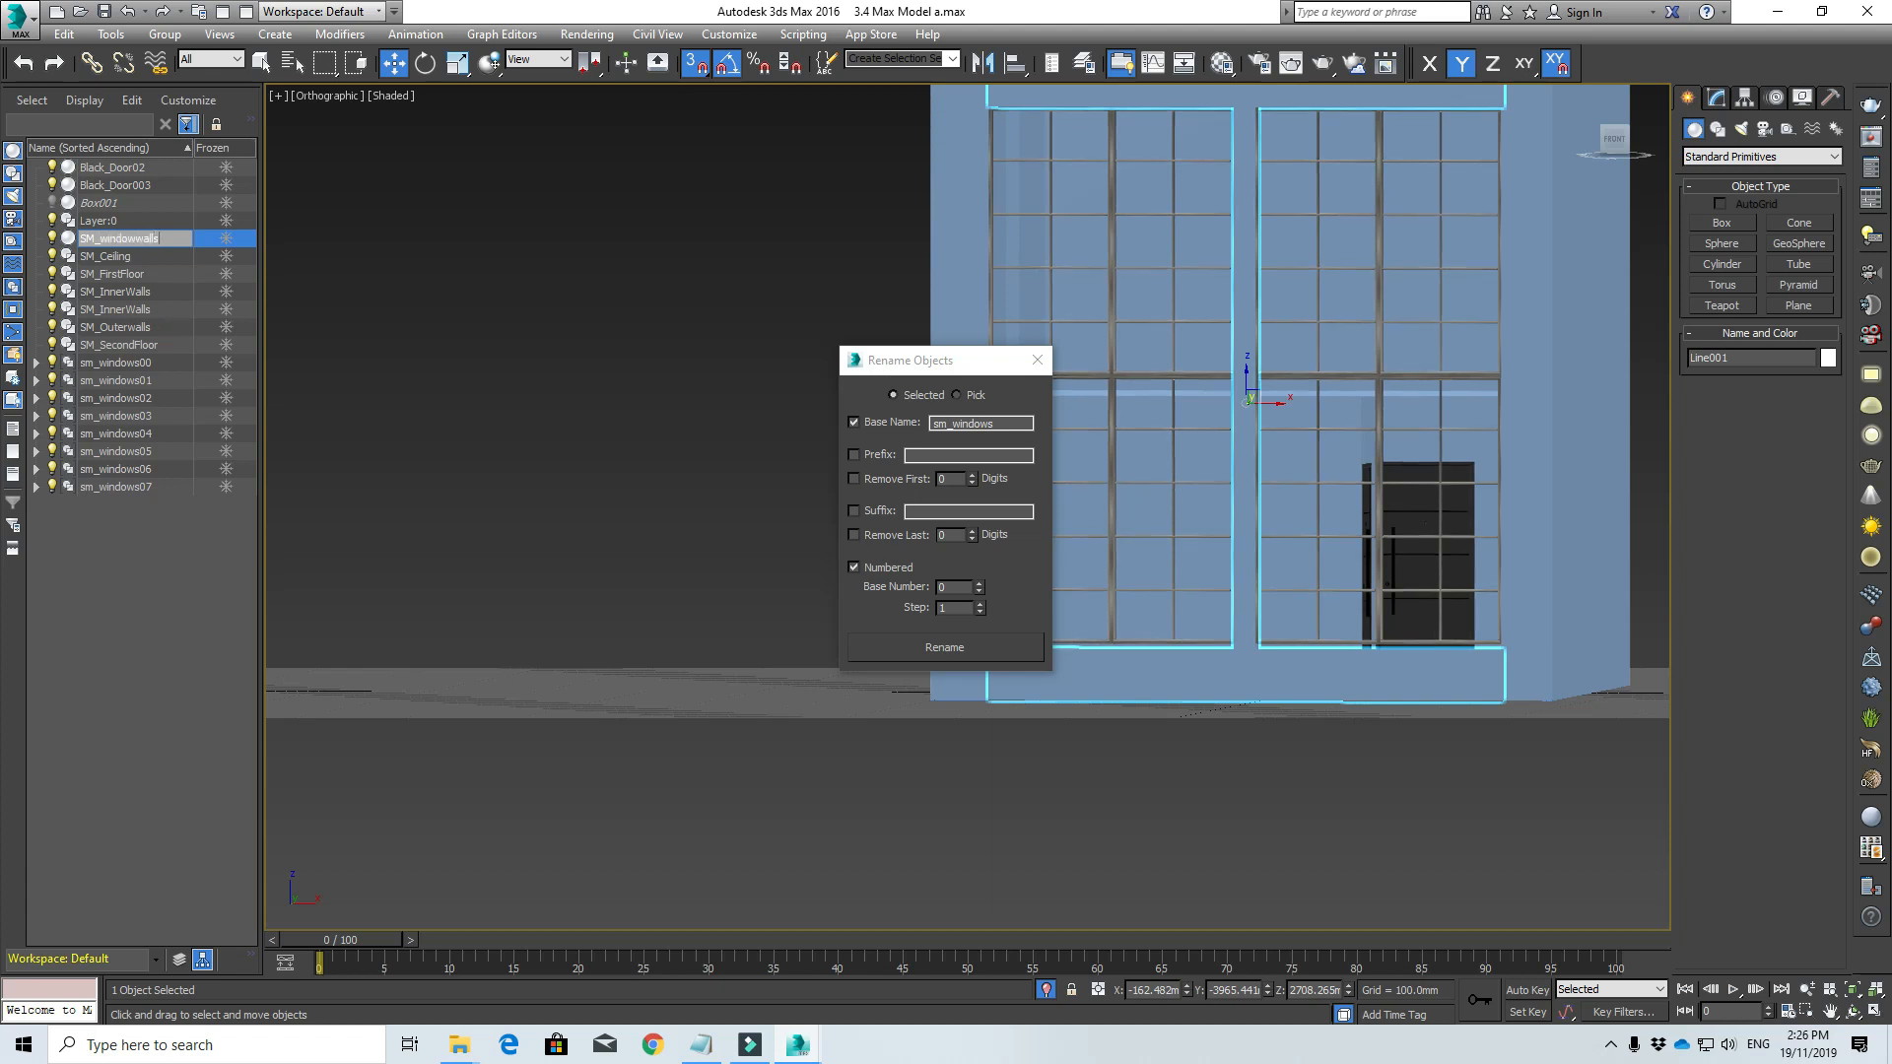
{"action": "key", "text": "Return"}
Step: Select Black_Door02 and Black_Door003 together and try to rename them
{"action": "left_click", "coordinate": [138, 186]}
{"action": "left_click", "coordinate": [123, 168], "text": "ctrl"}
{"action": "right_click", "coordinate": [194, 163]}
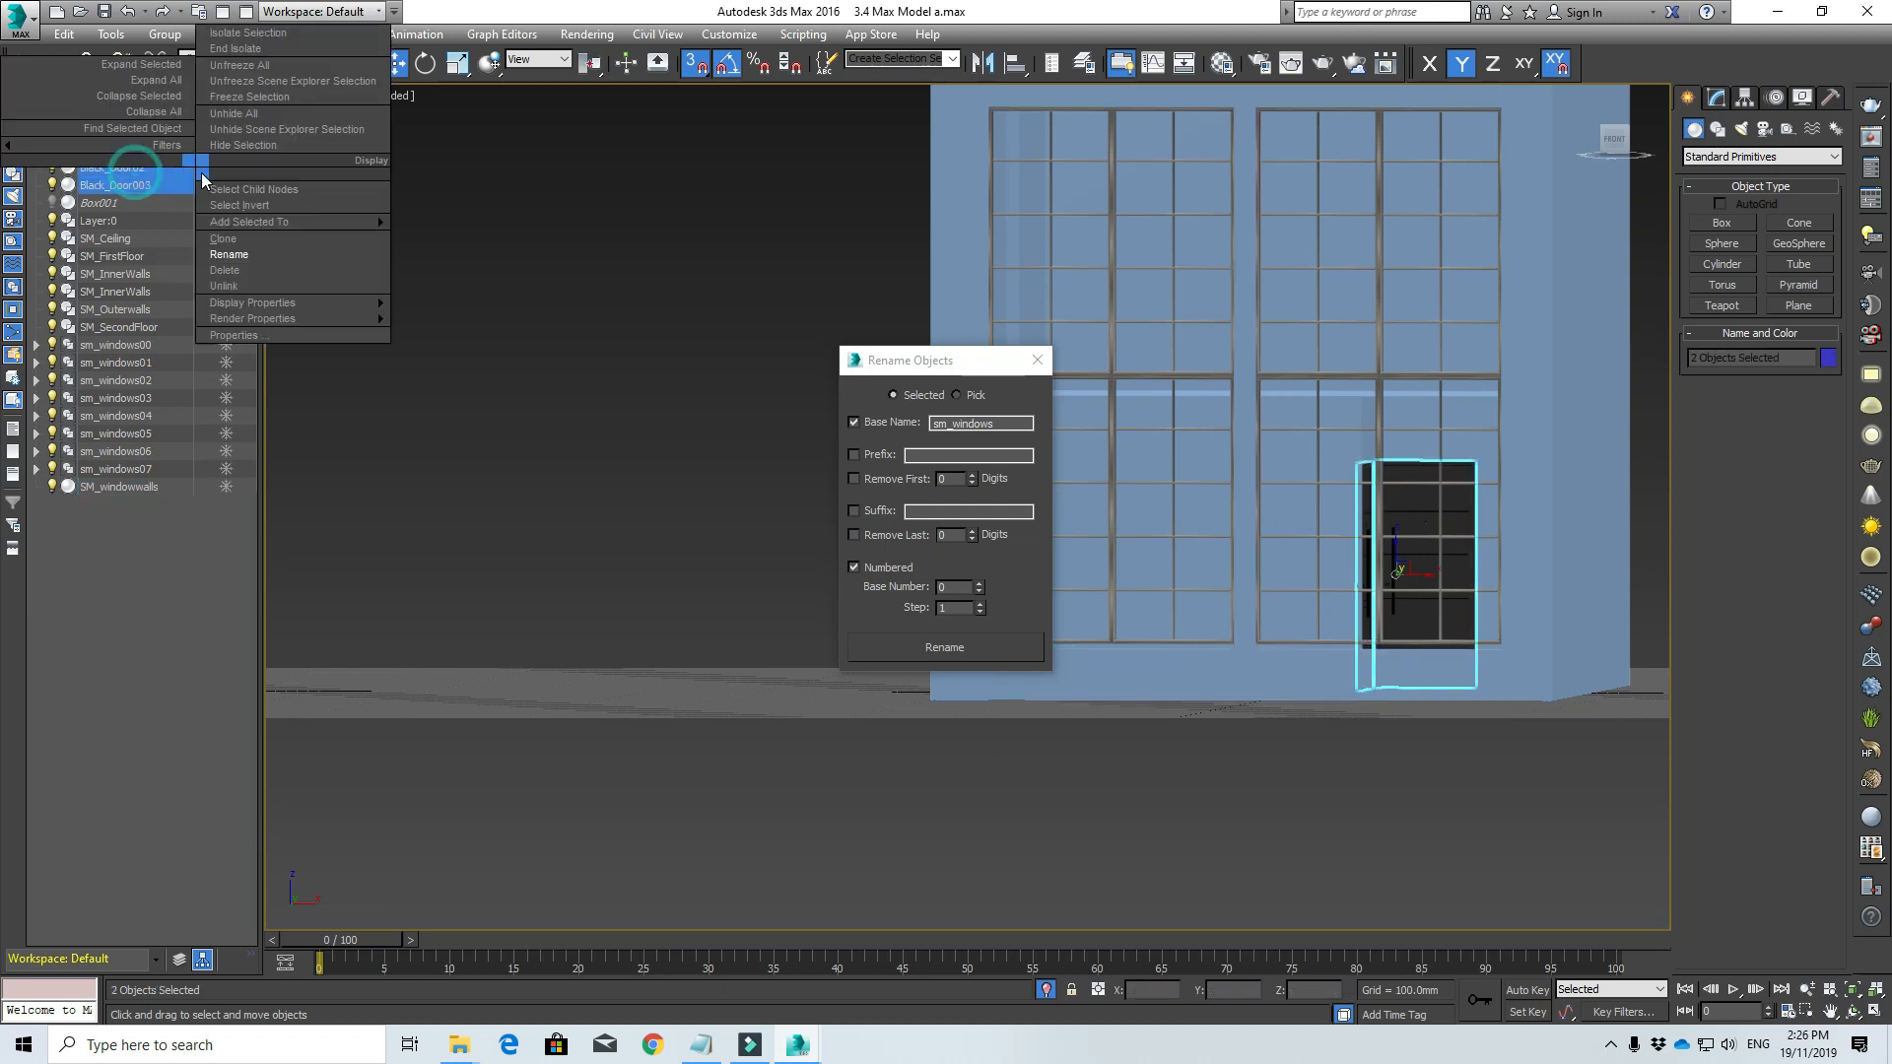
{"action": "left_click", "coordinate": [239, 255]}
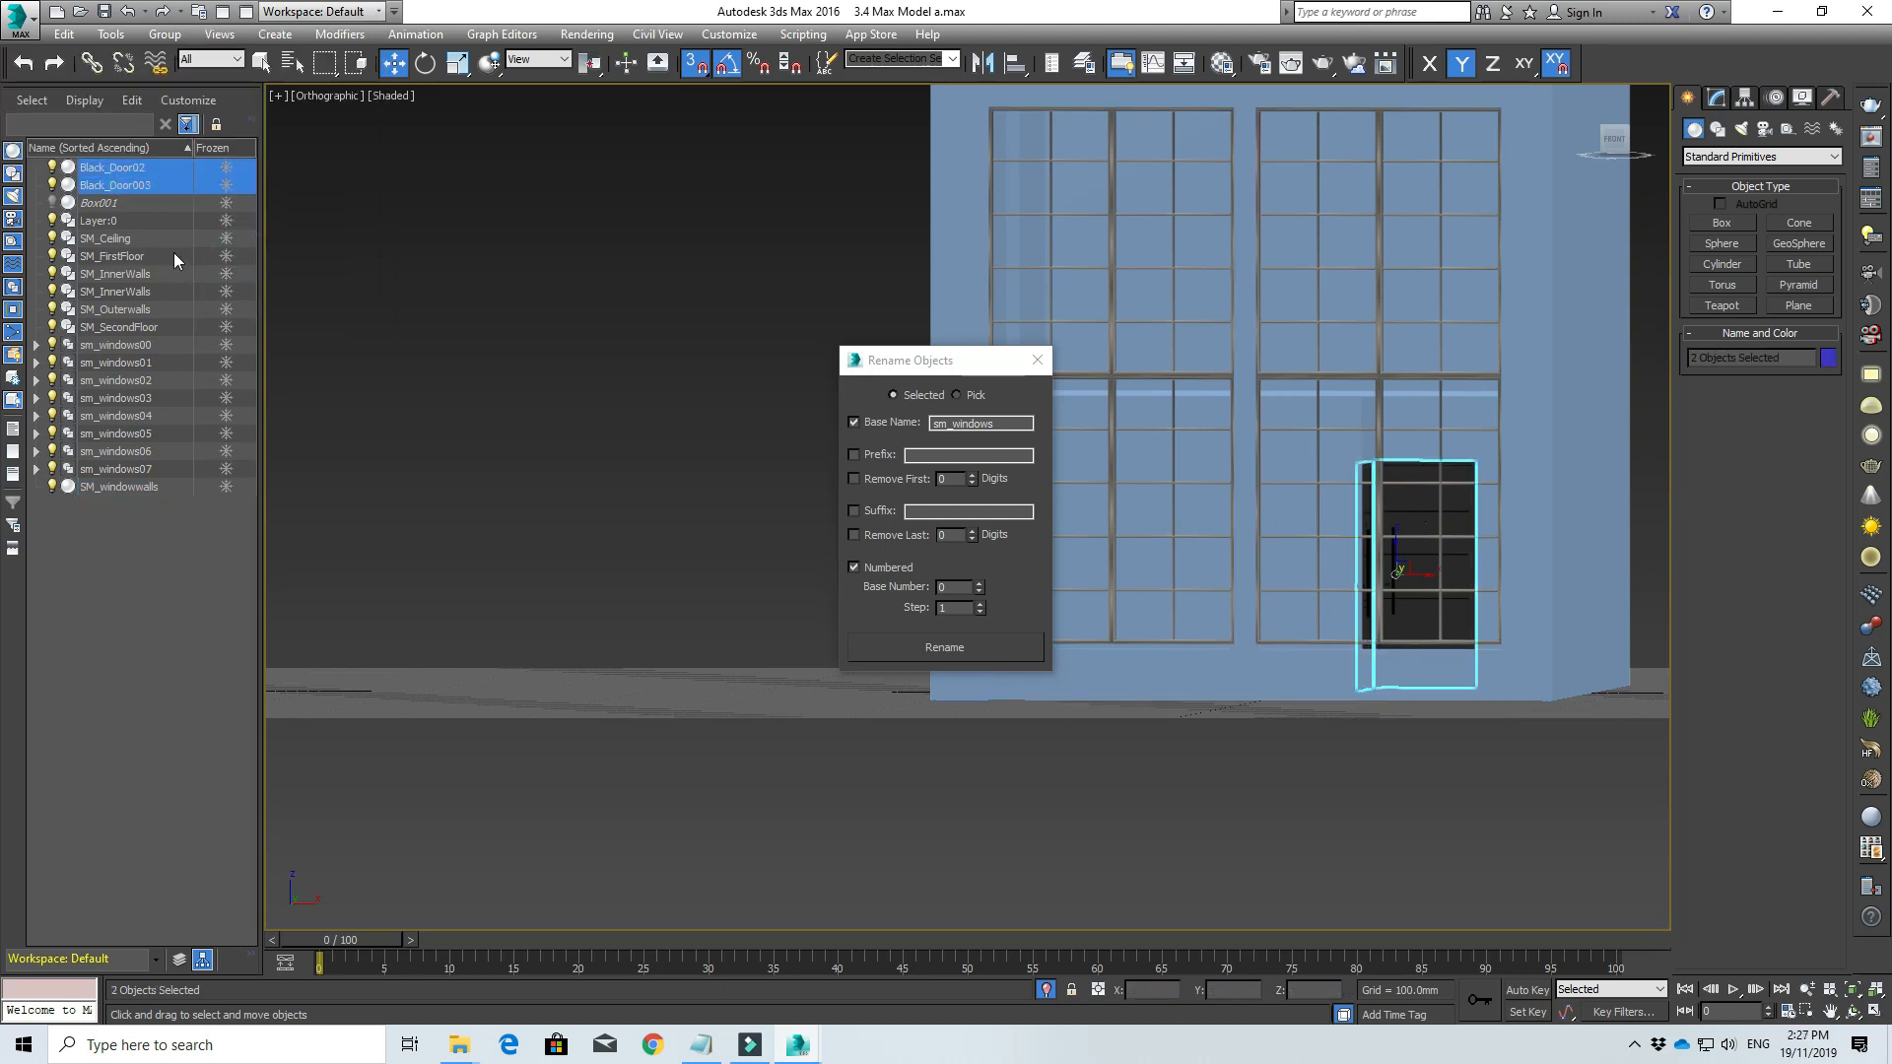
{"action": "key", "text": "r"}
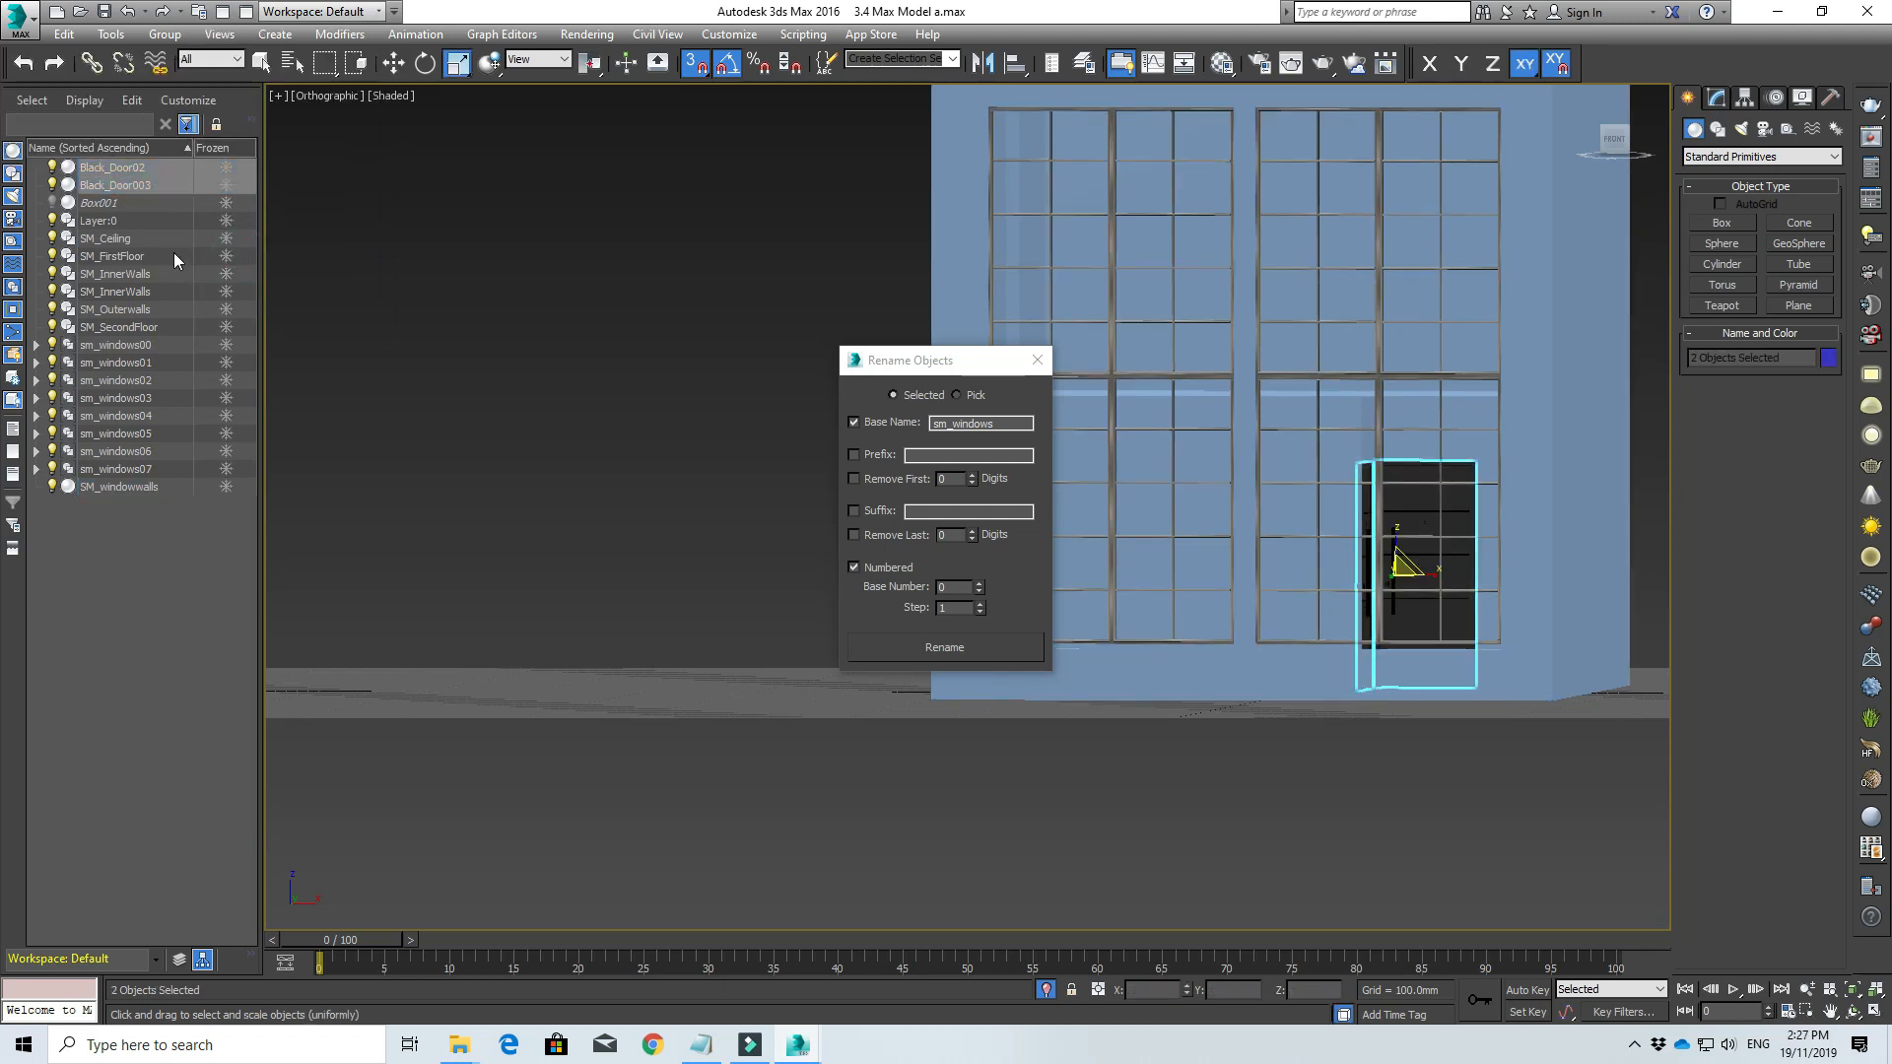
{"action": "key", "text": "s"}
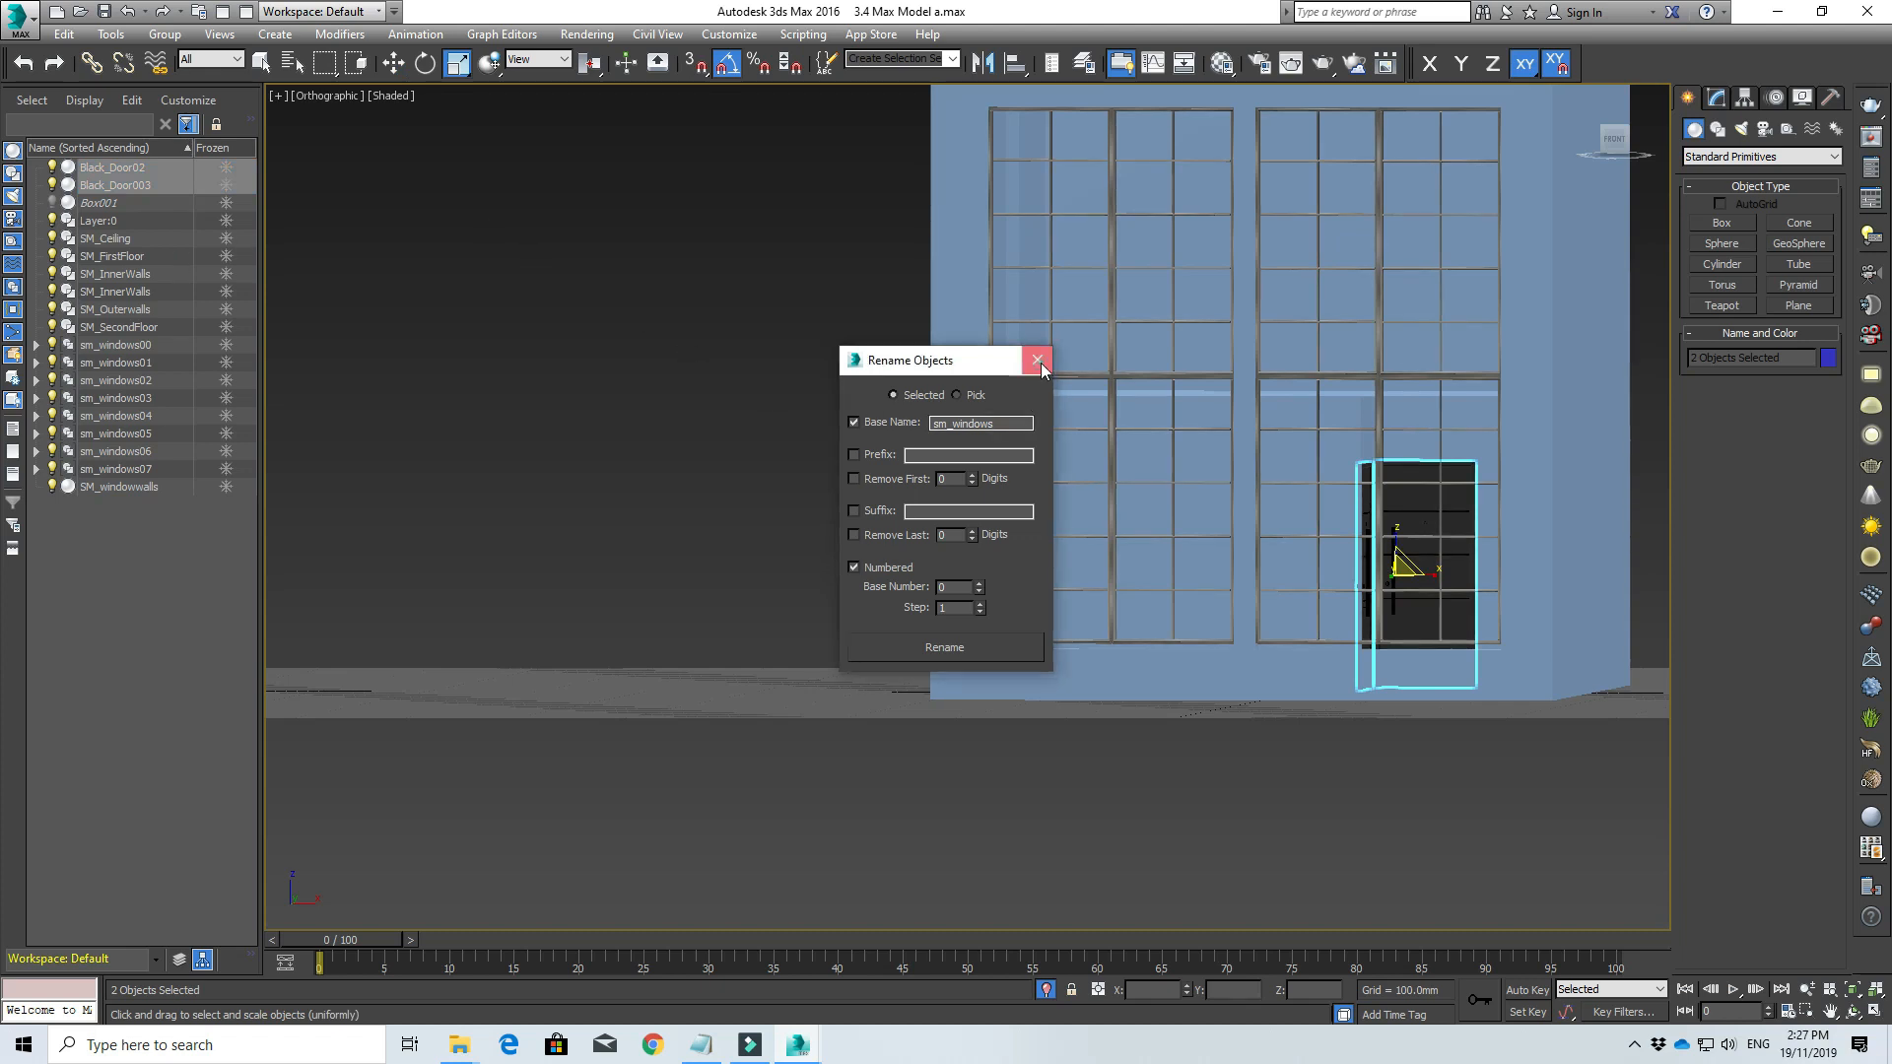
Step: Rename the two selected door objects with the base name SM_Doors and sequential numbering
{"action": "left_click", "coordinate": [1036, 360]}
{"action": "right_click", "coordinate": [196, 173]}
{"action": "left_click", "coordinate": [240, 259]}
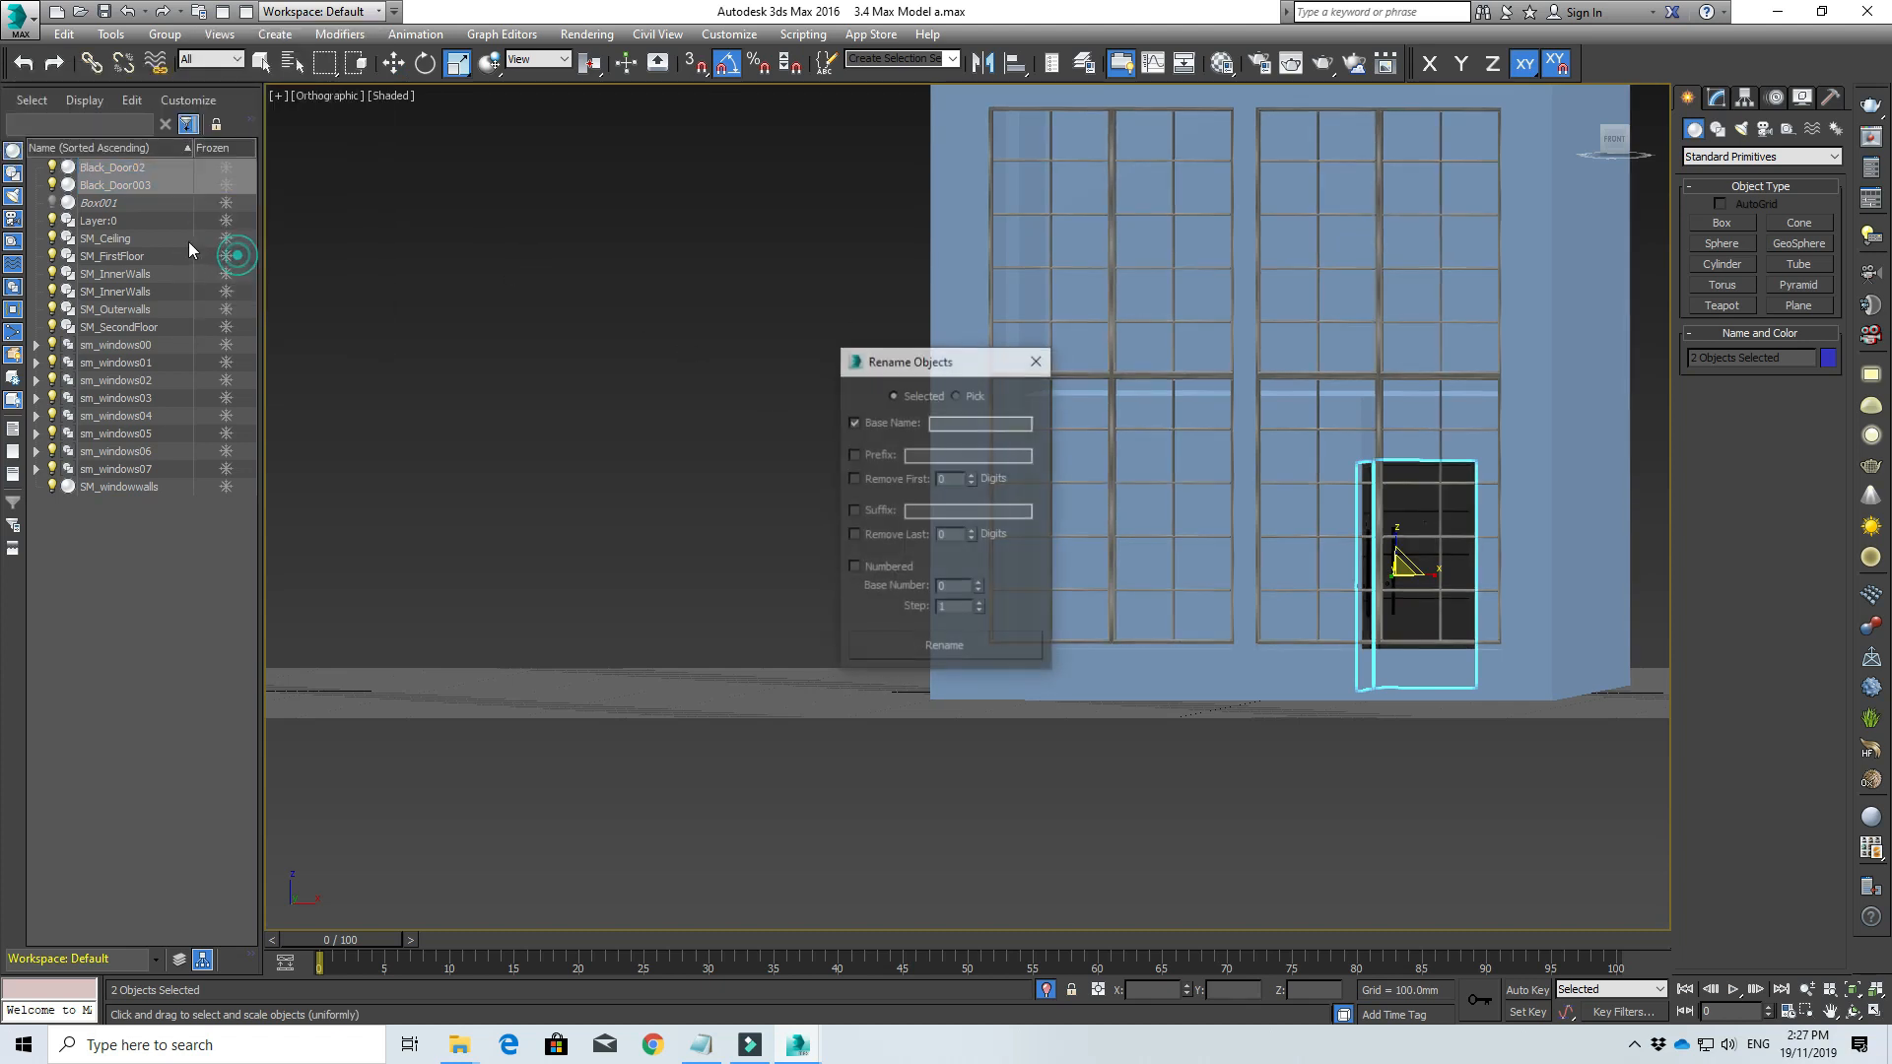
{"action": "left_click", "coordinate": [941, 424]}
{"action": "type", "text": "S"}
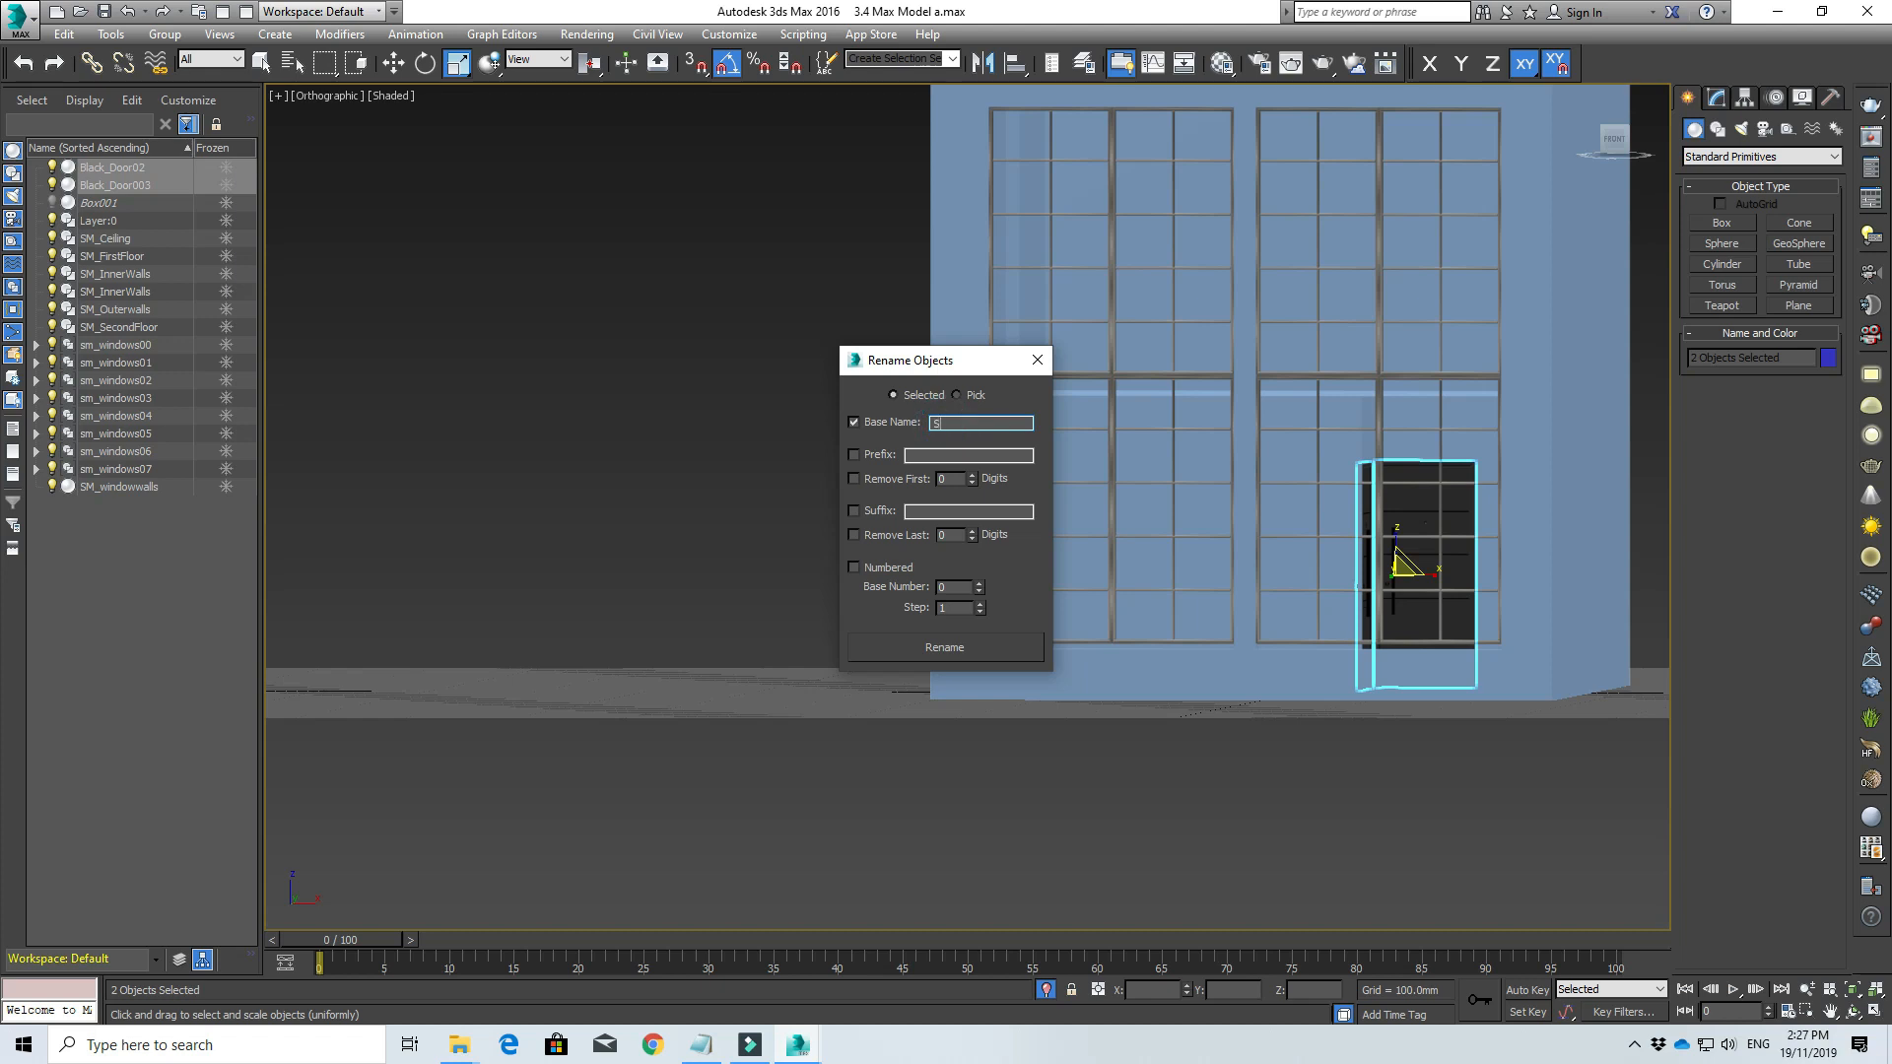
{"action": "type", "text": "M_Doors"}
{"action": "left_click", "coordinate": [906, 568]}
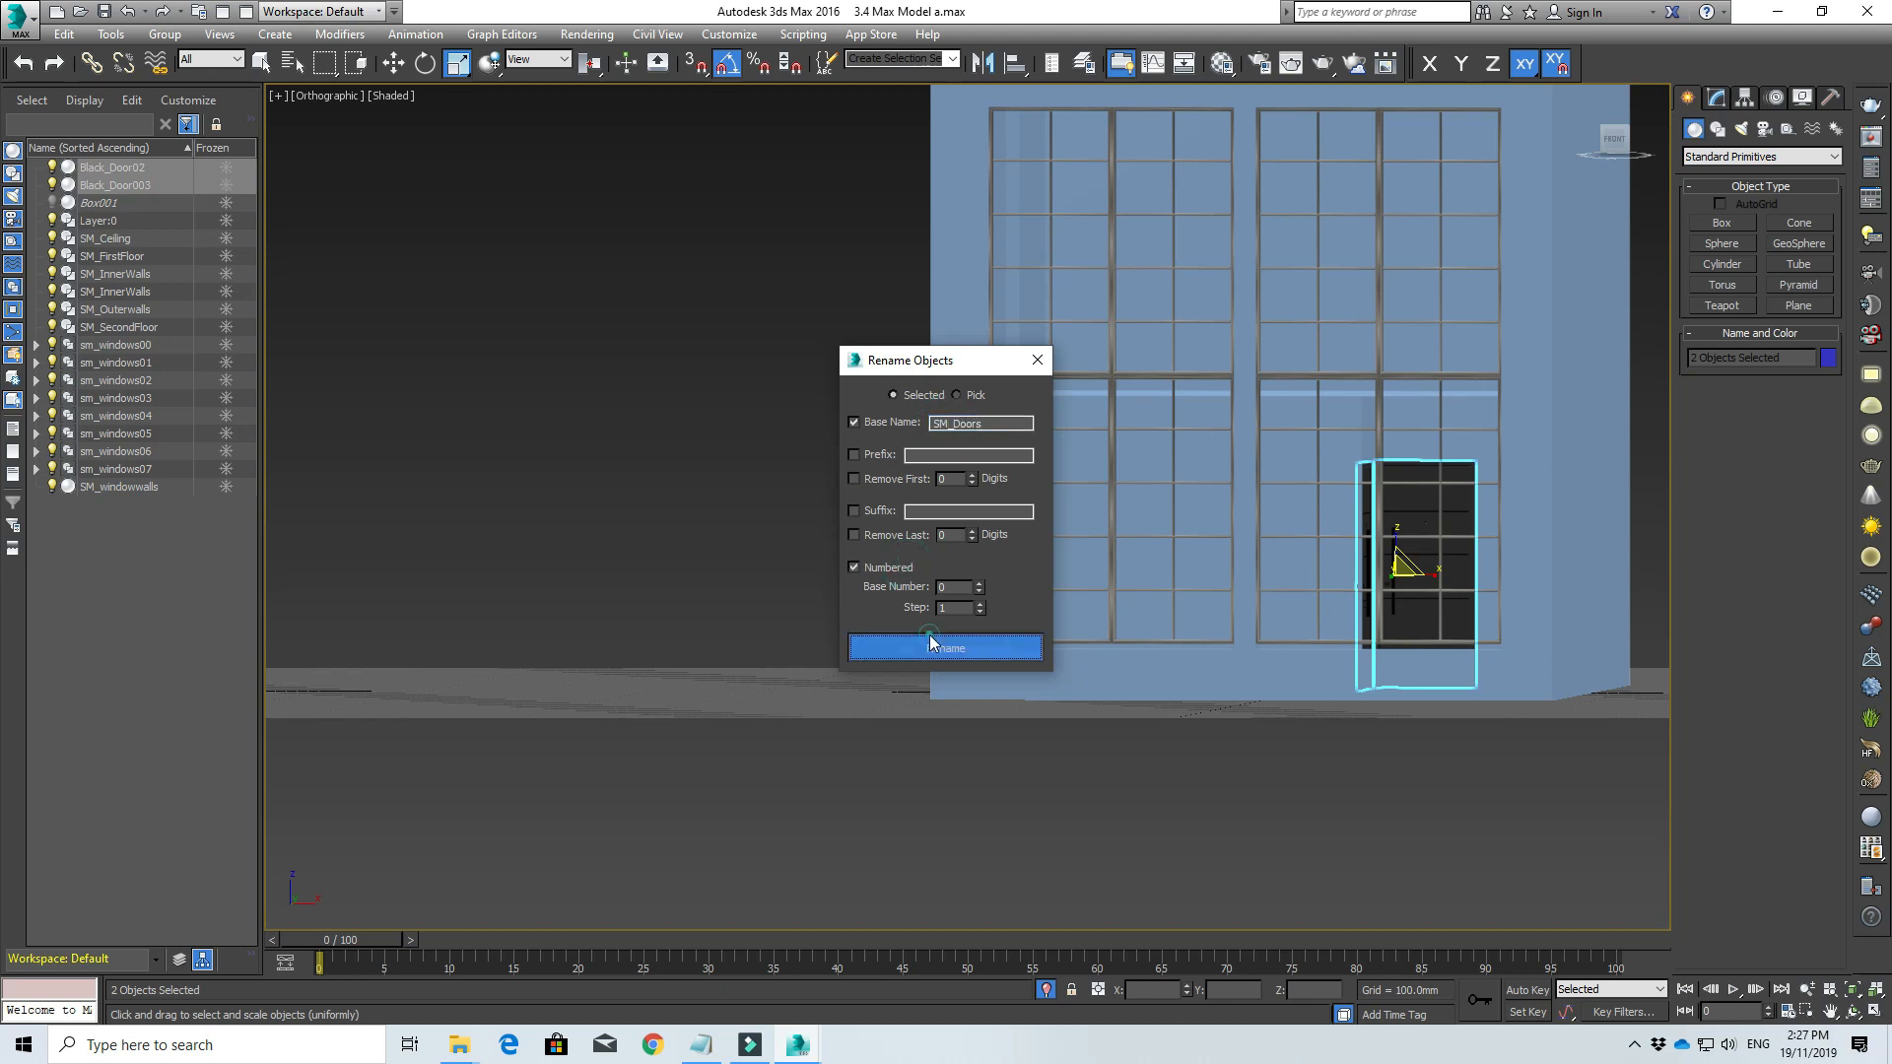
{"action": "left_click", "coordinate": [936, 645]}
{"action": "left_click", "coordinate": [1036, 359]}
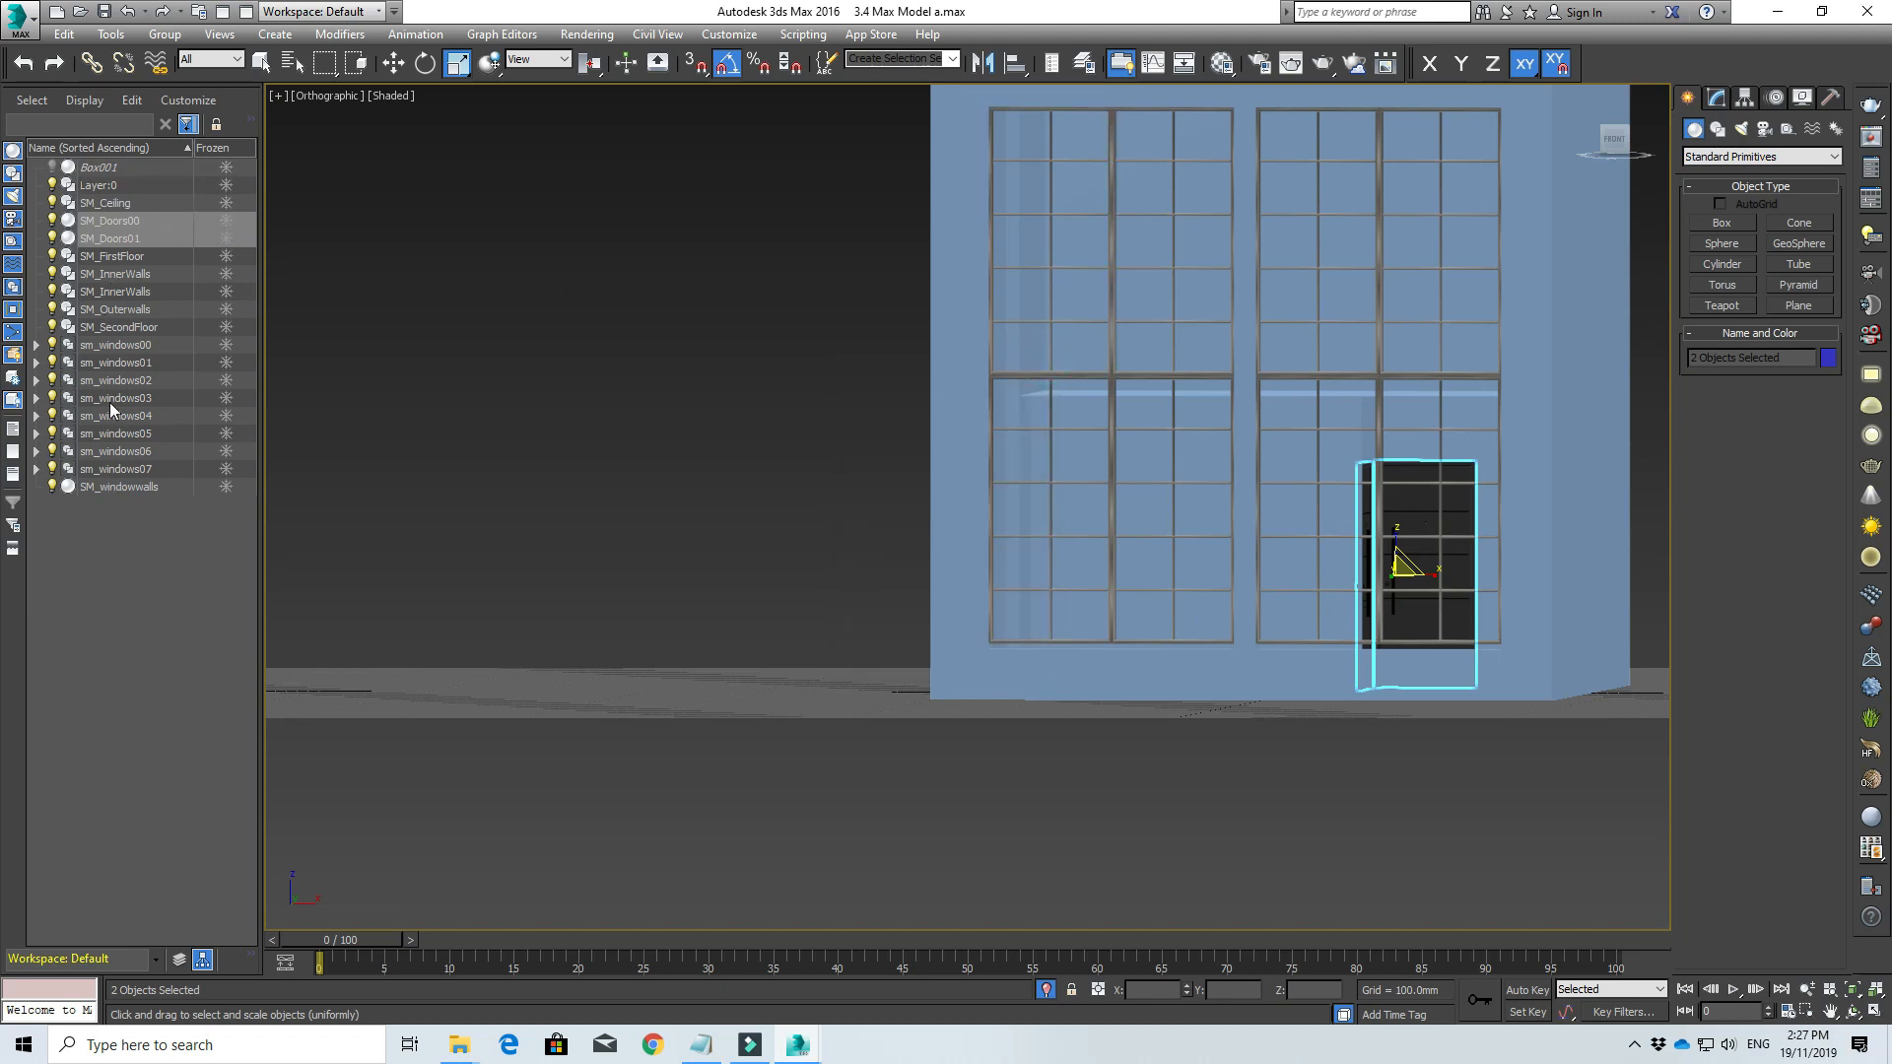
Step: Select the SM_windowwalls object and inspect it in the model
{"action": "left_click", "coordinate": [126, 488]}
{"action": "middle_click_drag", "start_coordinate": [1136, 565], "coordinate": [920, 532]}
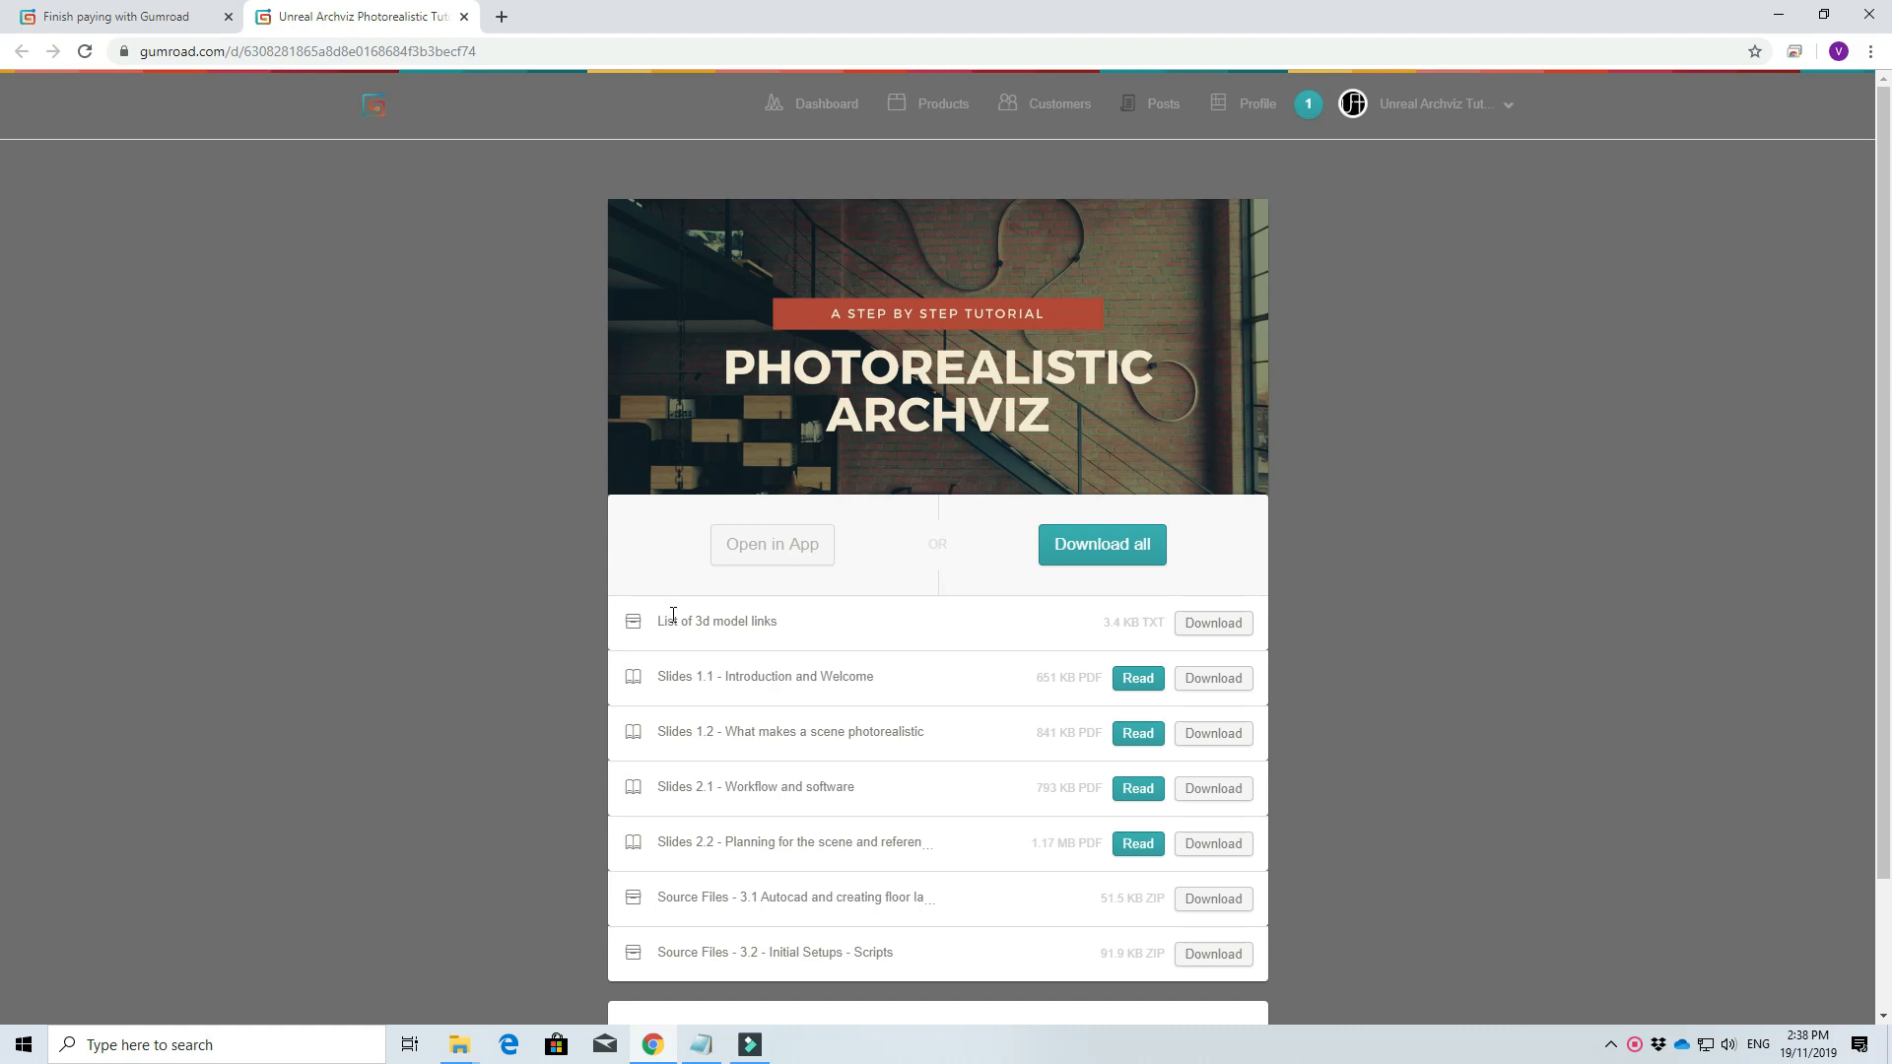
Step: Switch to the tutorial's Gumroad page in Chrome, then download and open the List of 3d model links text file
{"action": "left_click_drag", "start_coordinate": [658, 621], "coordinate": [1254, 621]}
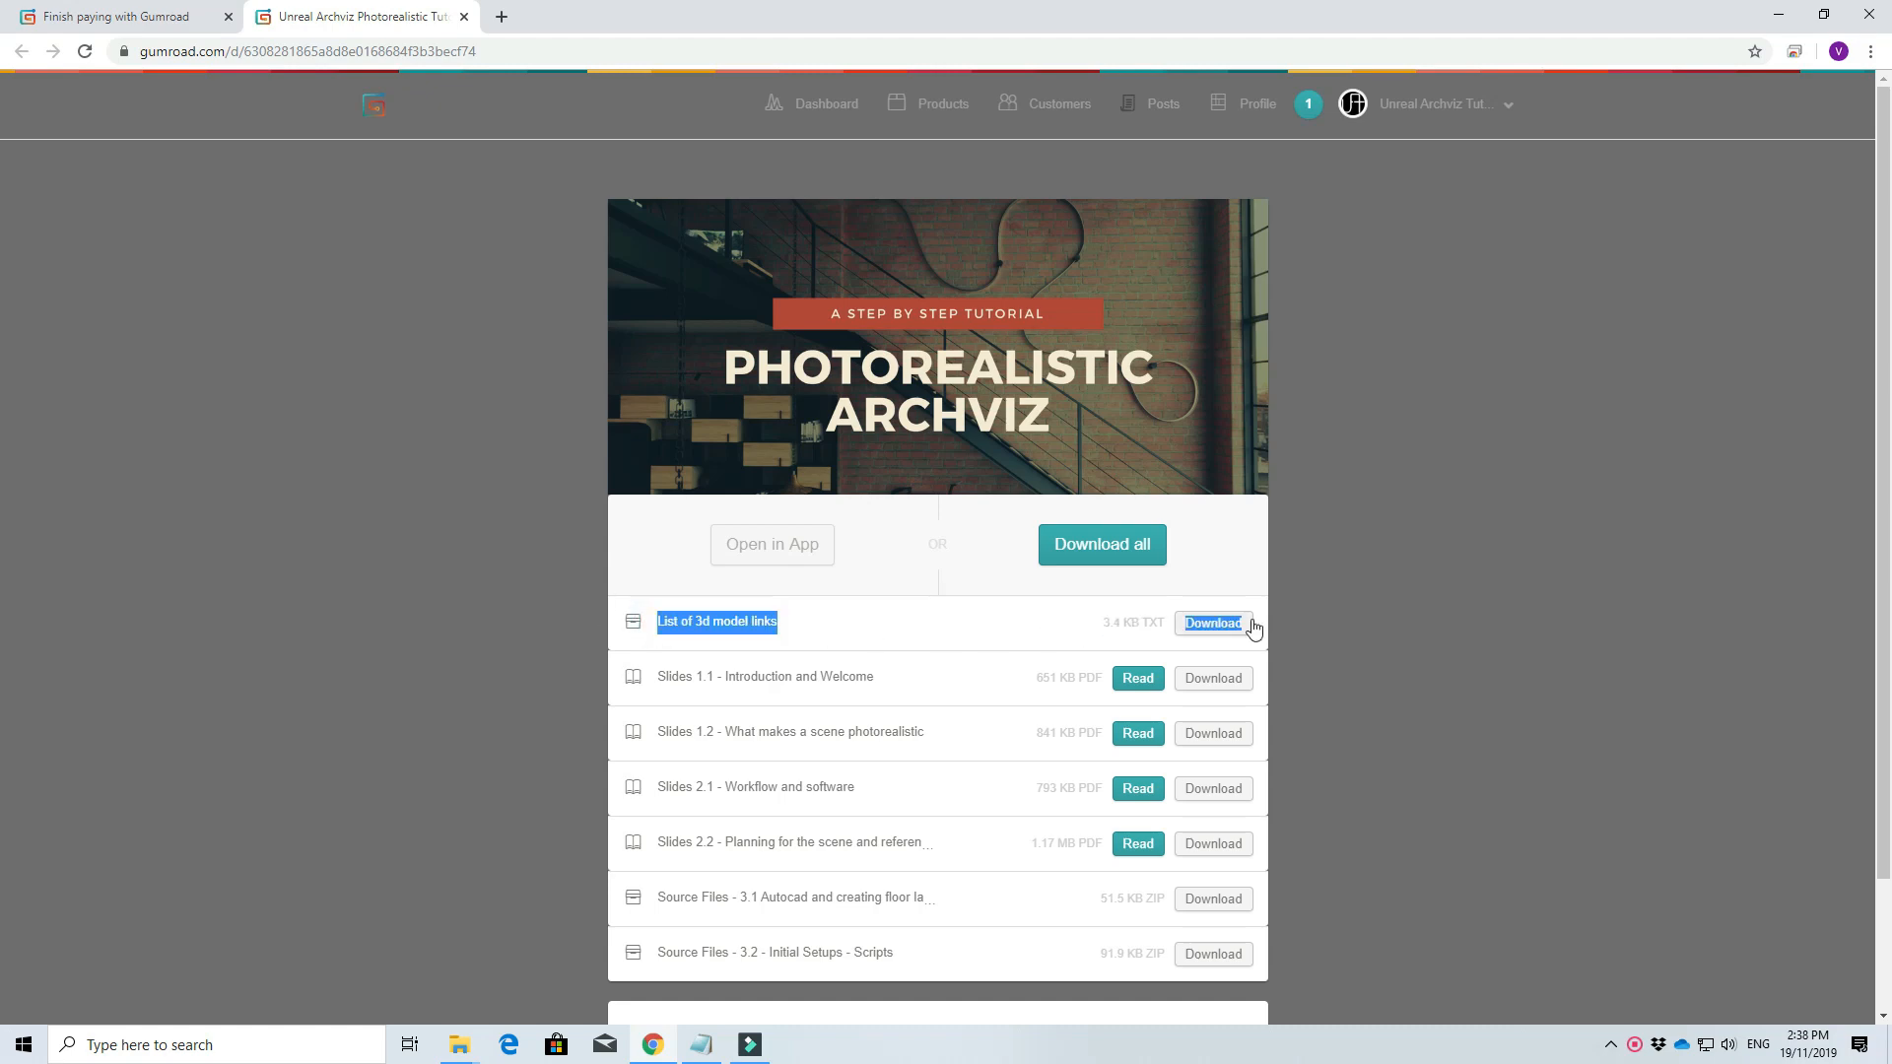
{"action": "left_click", "coordinate": [699, 623]}
{"action": "left_click", "coordinate": [766, 623]}
{"action": "double_click", "coordinate": [766, 622]}
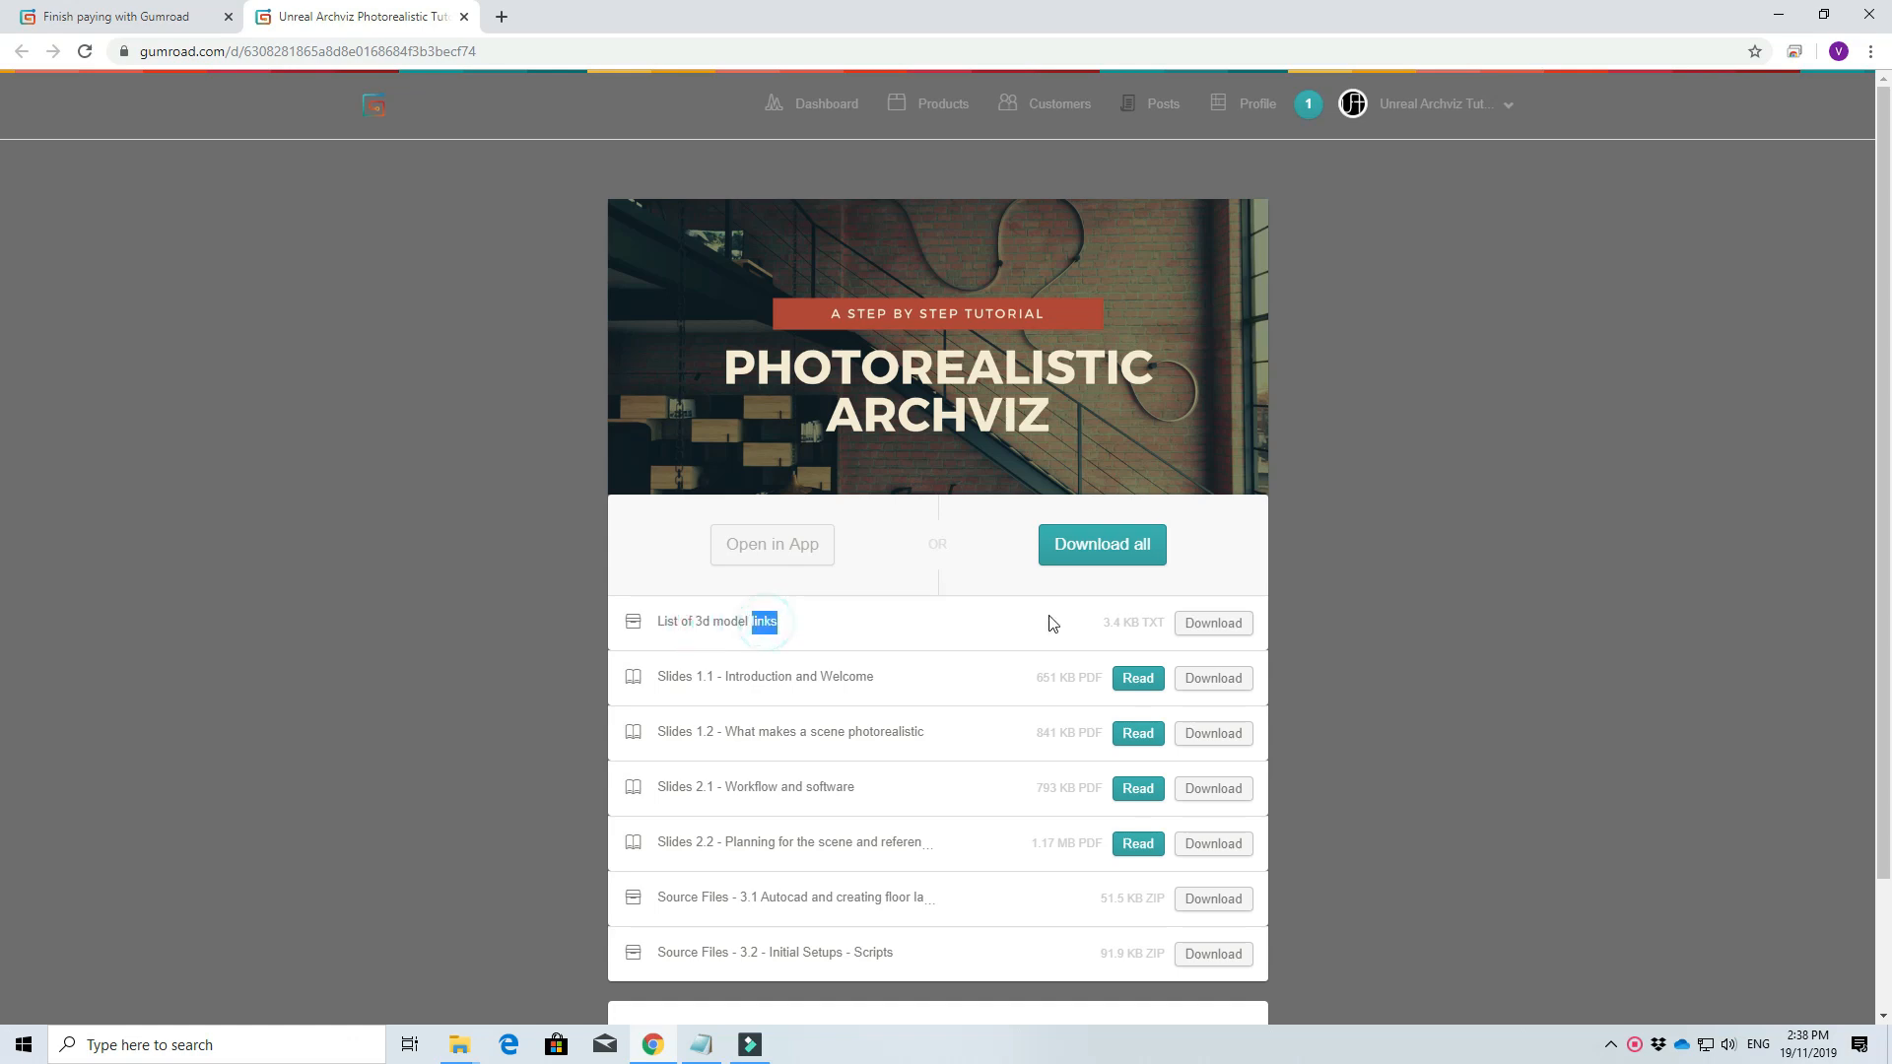
{"action": "left_click", "coordinate": [1195, 622]}
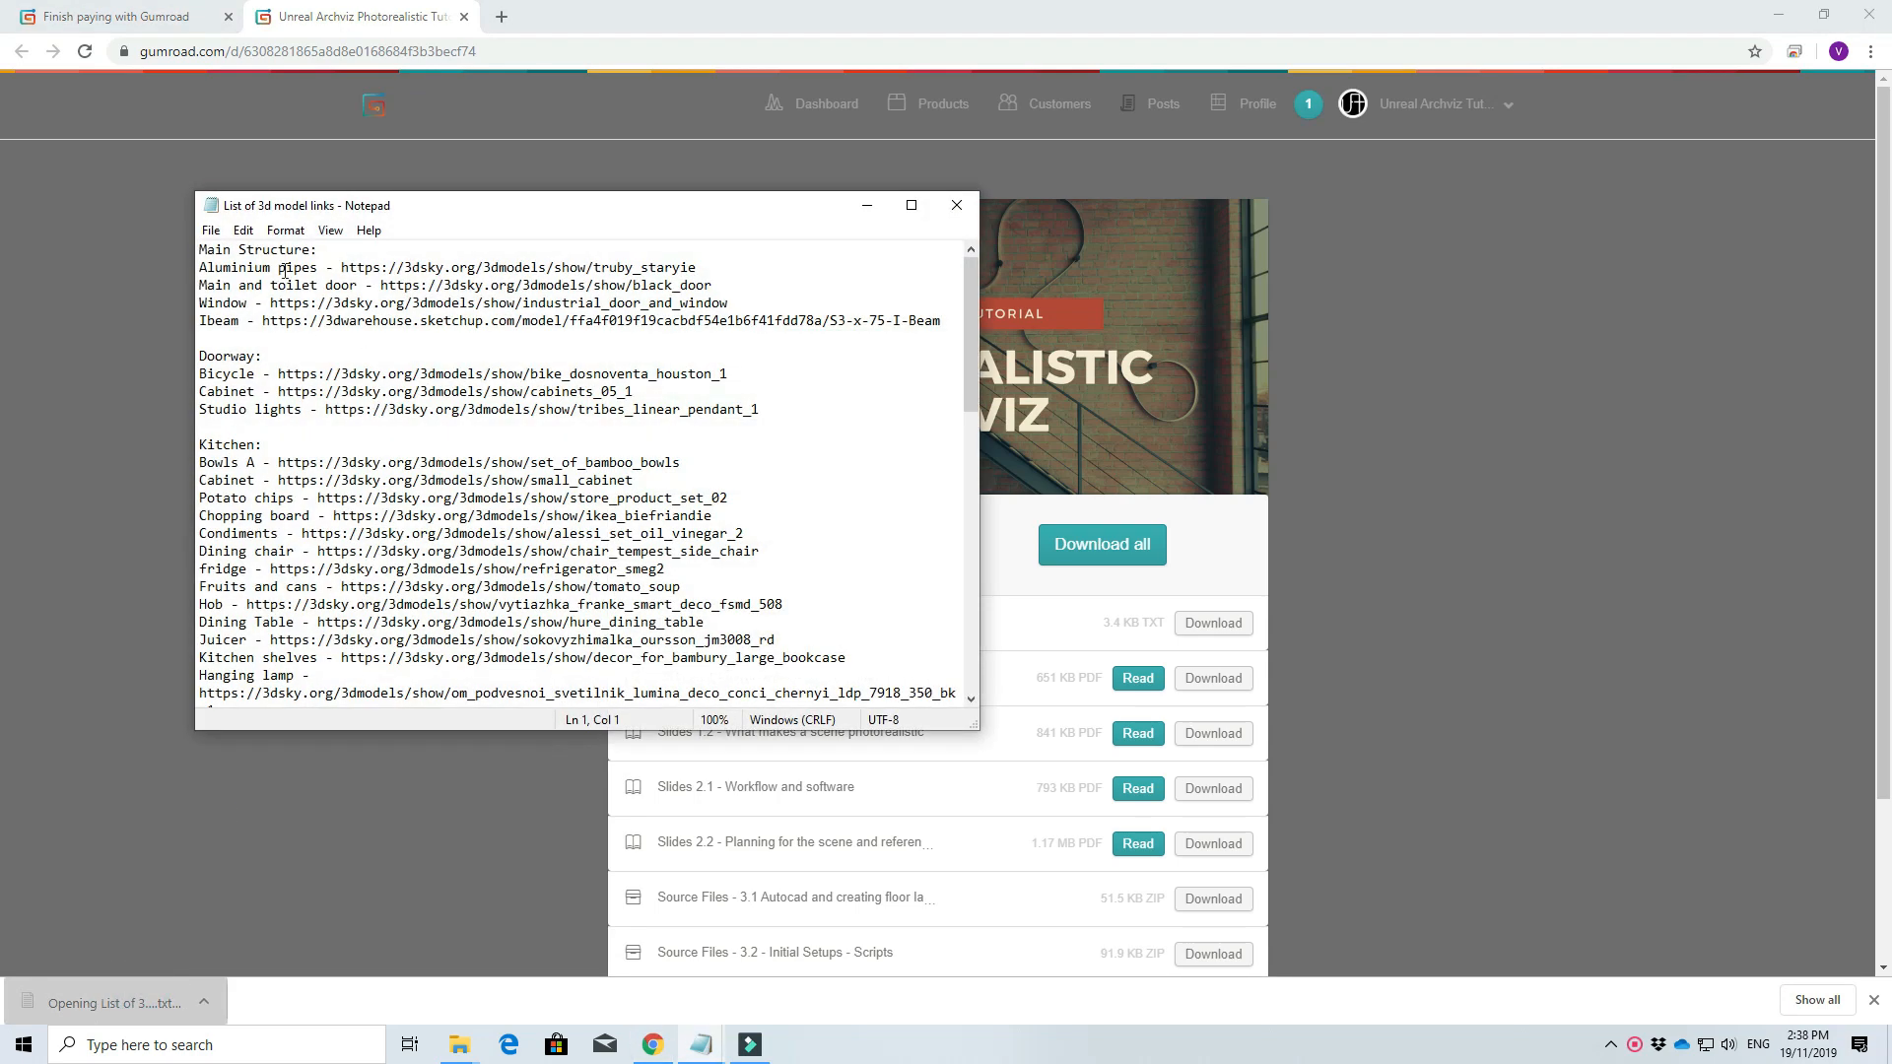
Step: Read the model links under Main Structure and Doorway, including the aluminium pipes, doors, window and cabinet entries
{"action": "double_click", "coordinate": [429, 267]}
{"action": "left_click", "coordinate": [440, 303]}
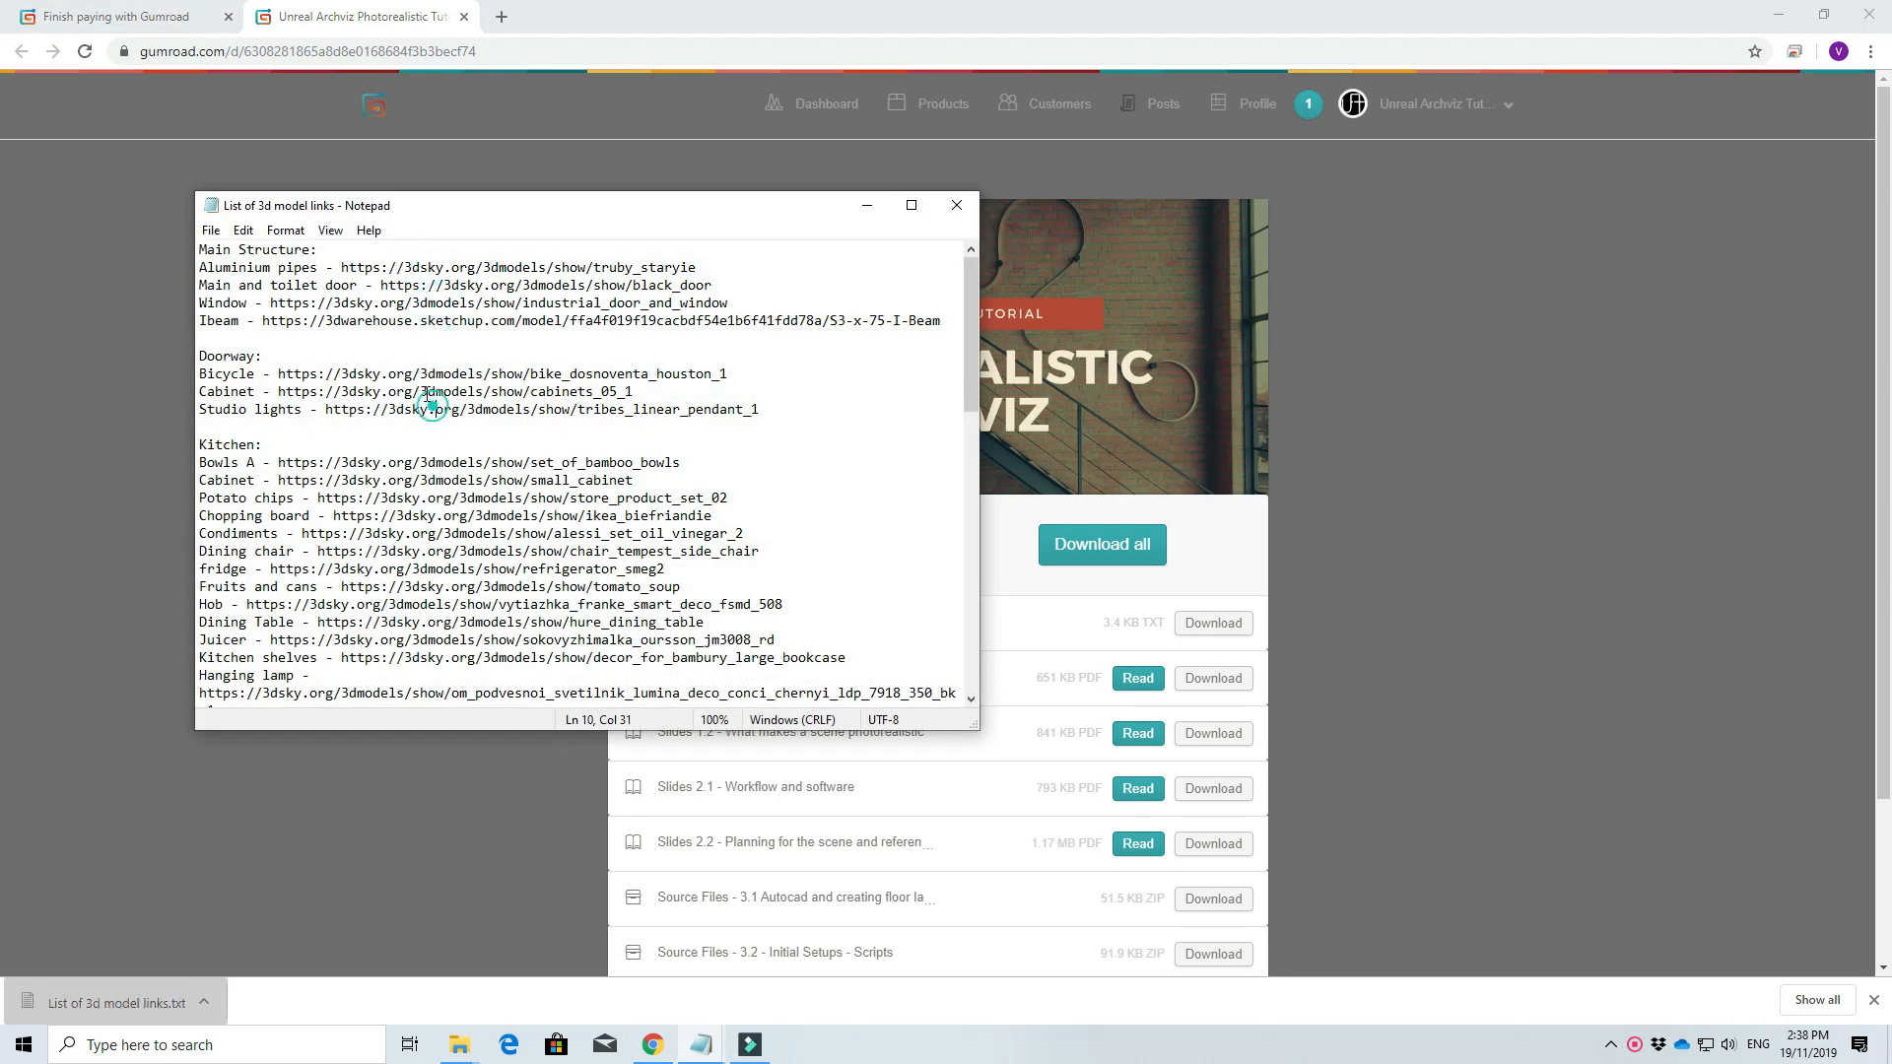
{"action": "double_click", "coordinate": [362, 375]}
{"action": "double_click", "coordinate": [365, 391]}
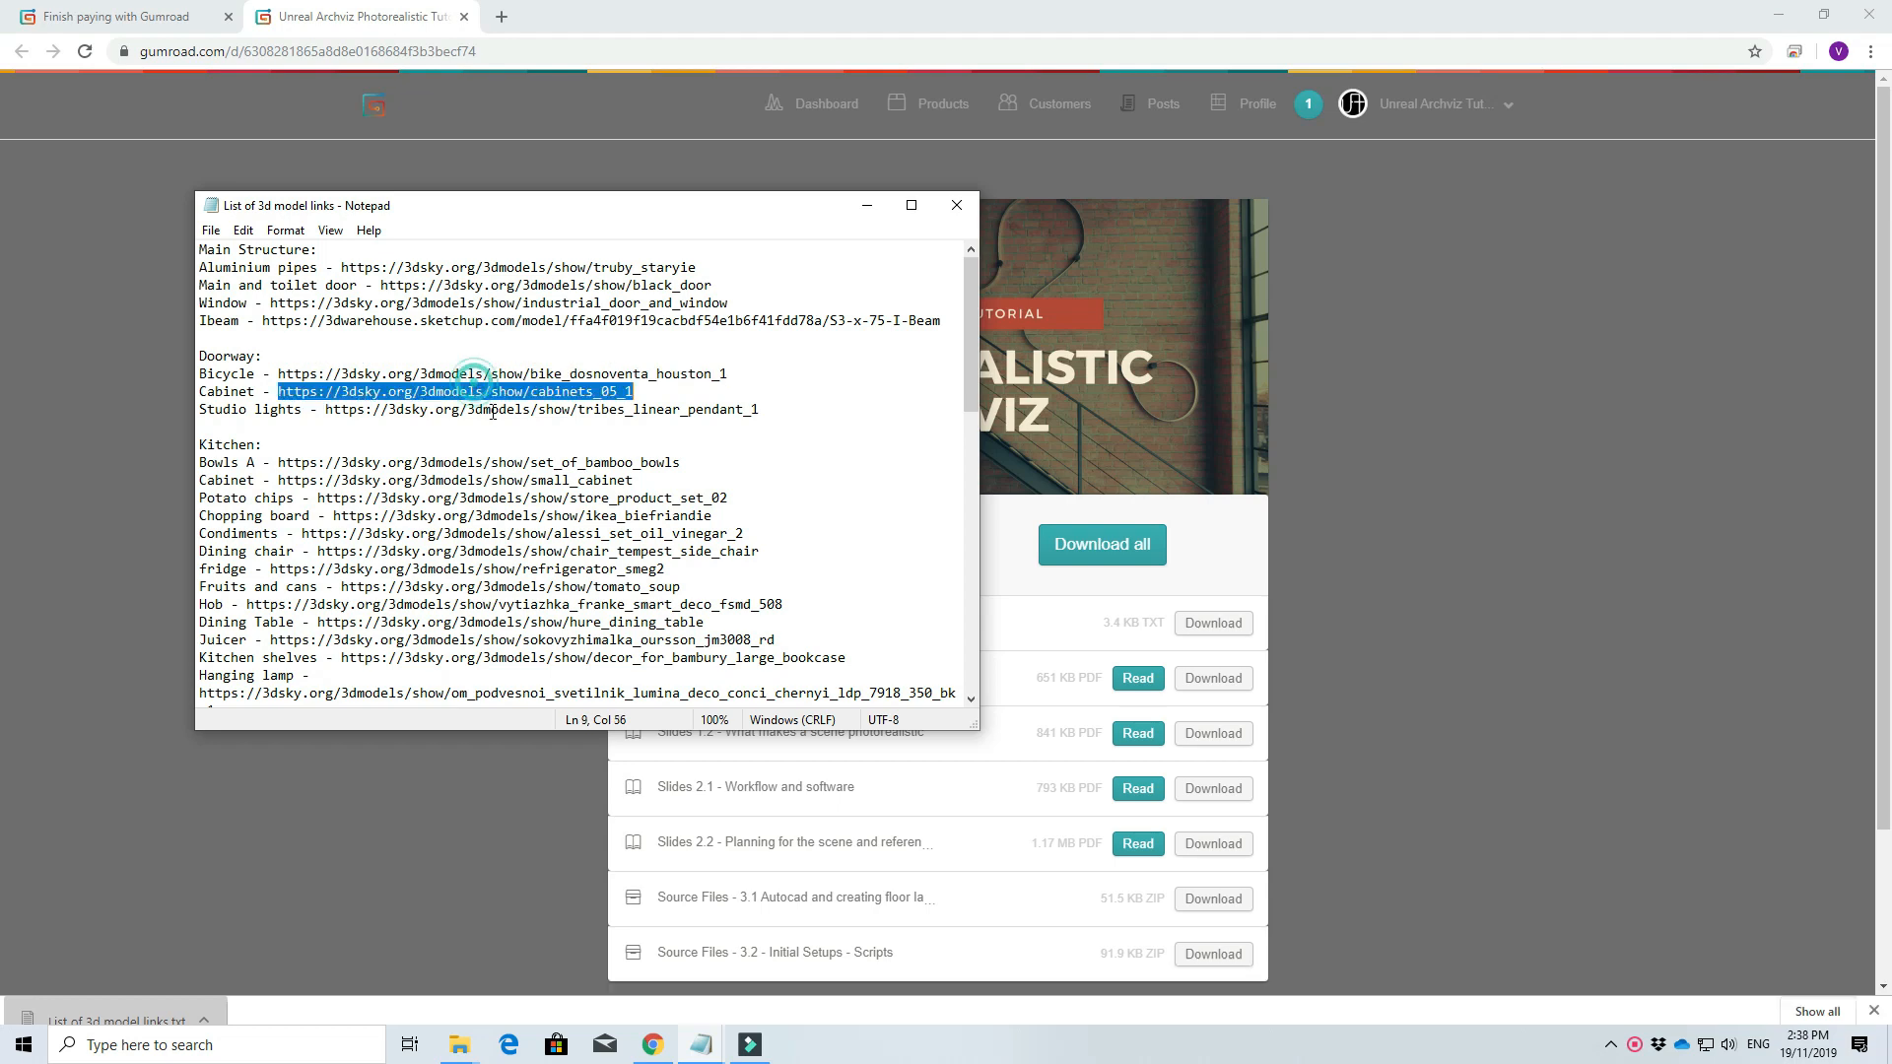
{"action": "left_click", "coordinate": [491, 409]}
{"action": "scroll", "coordinate": [543, 423], "scroll_direction": "down", "scroll_amount": 3}
{"action": "scroll", "coordinate": [543, 424], "scroll_direction": "up", "scroll_amount": 3}
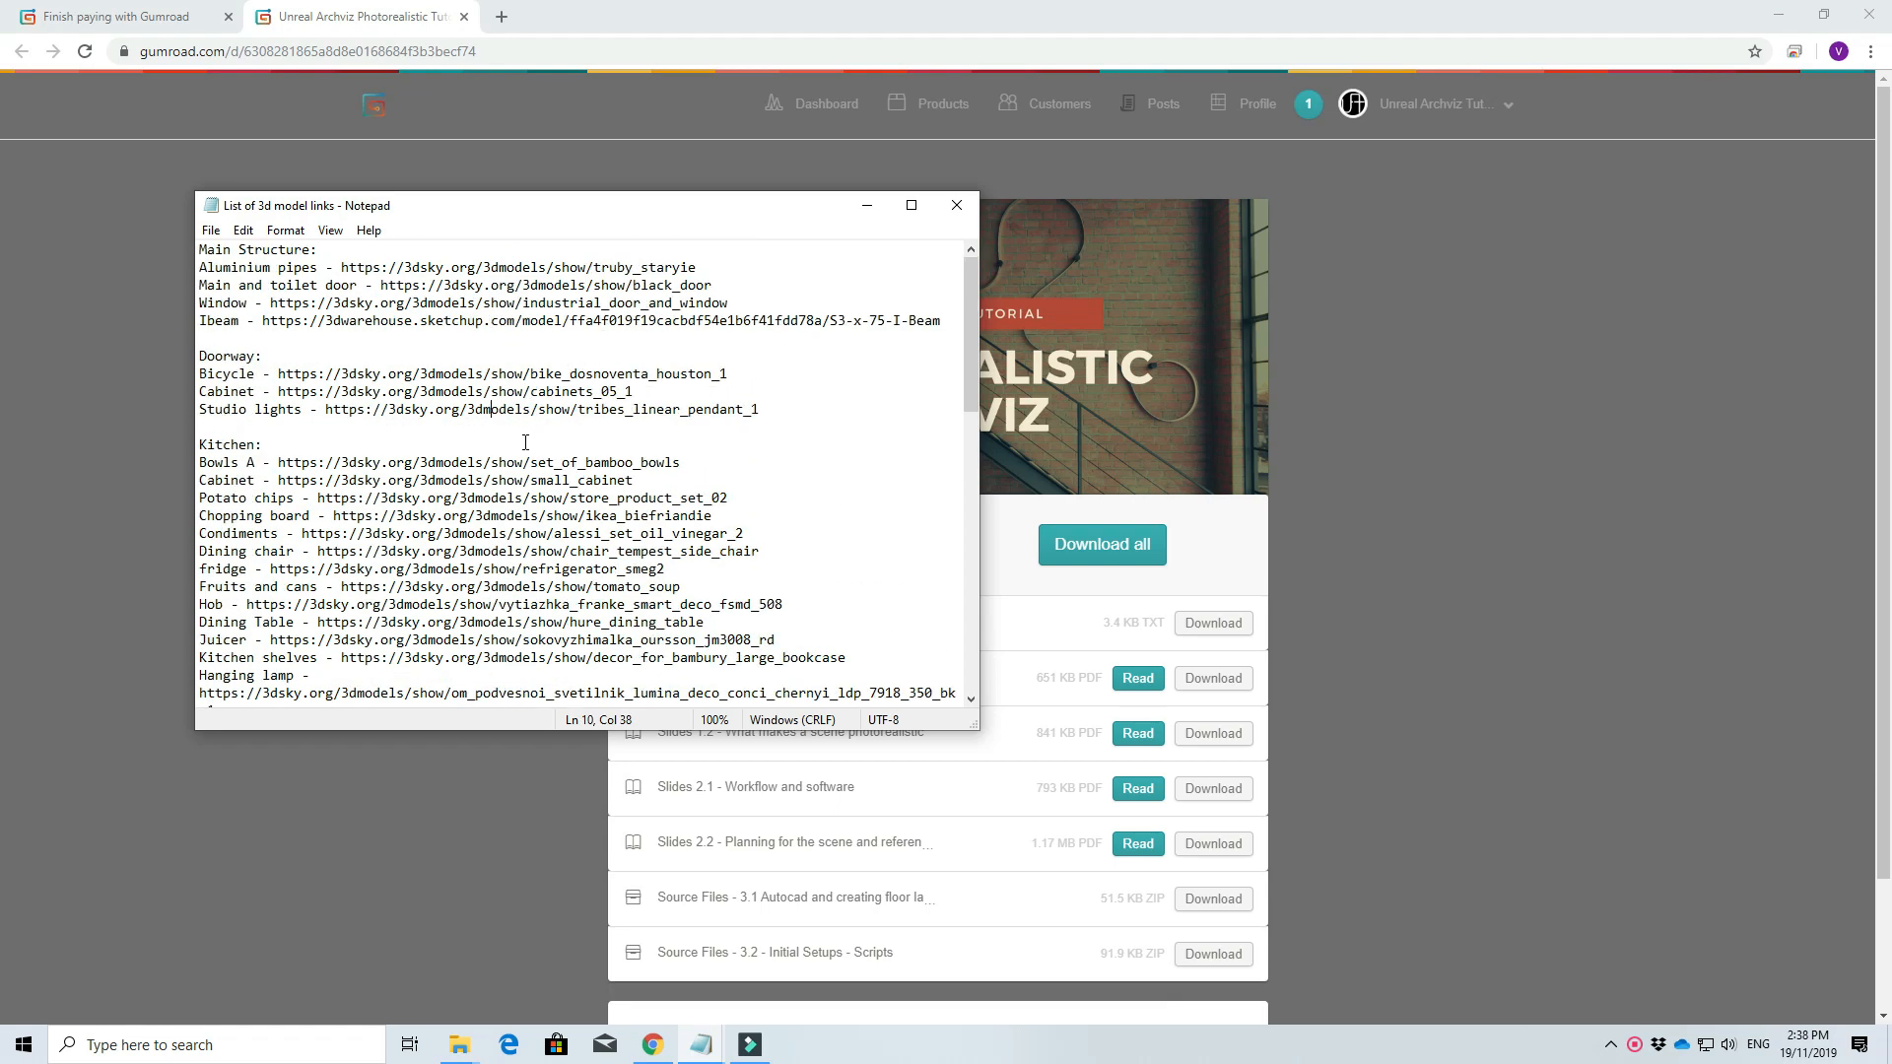
{"action": "double_click", "coordinate": [355, 392]}
{"action": "left_click", "coordinate": [354, 306]}
{"action": "left_click", "coordinate": [558, 327]}
{"action": "left_click_drag", "start_coordinate": [412, 267], "coordinate": [473, 273]}
{"action": "double_click", "coordinate": [271, 268]}
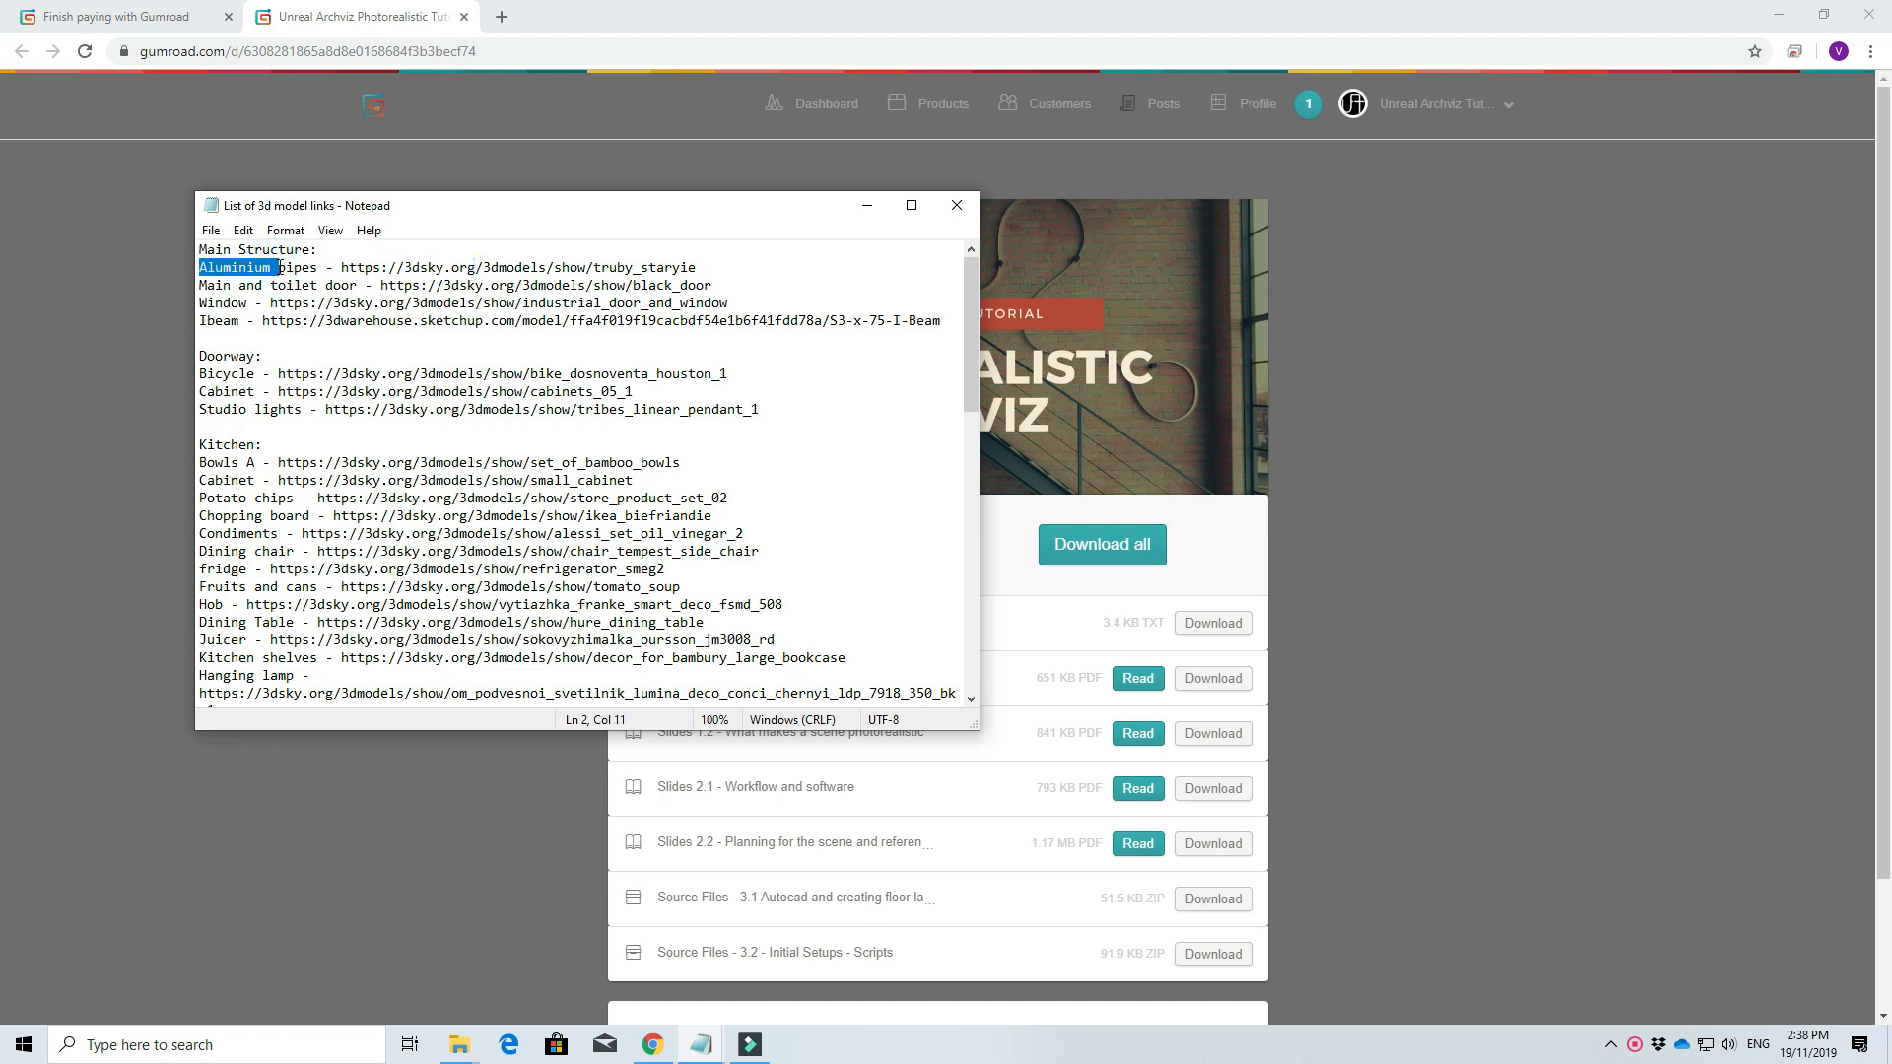
{"action": "double_click", "coordinate": [372, 269]}
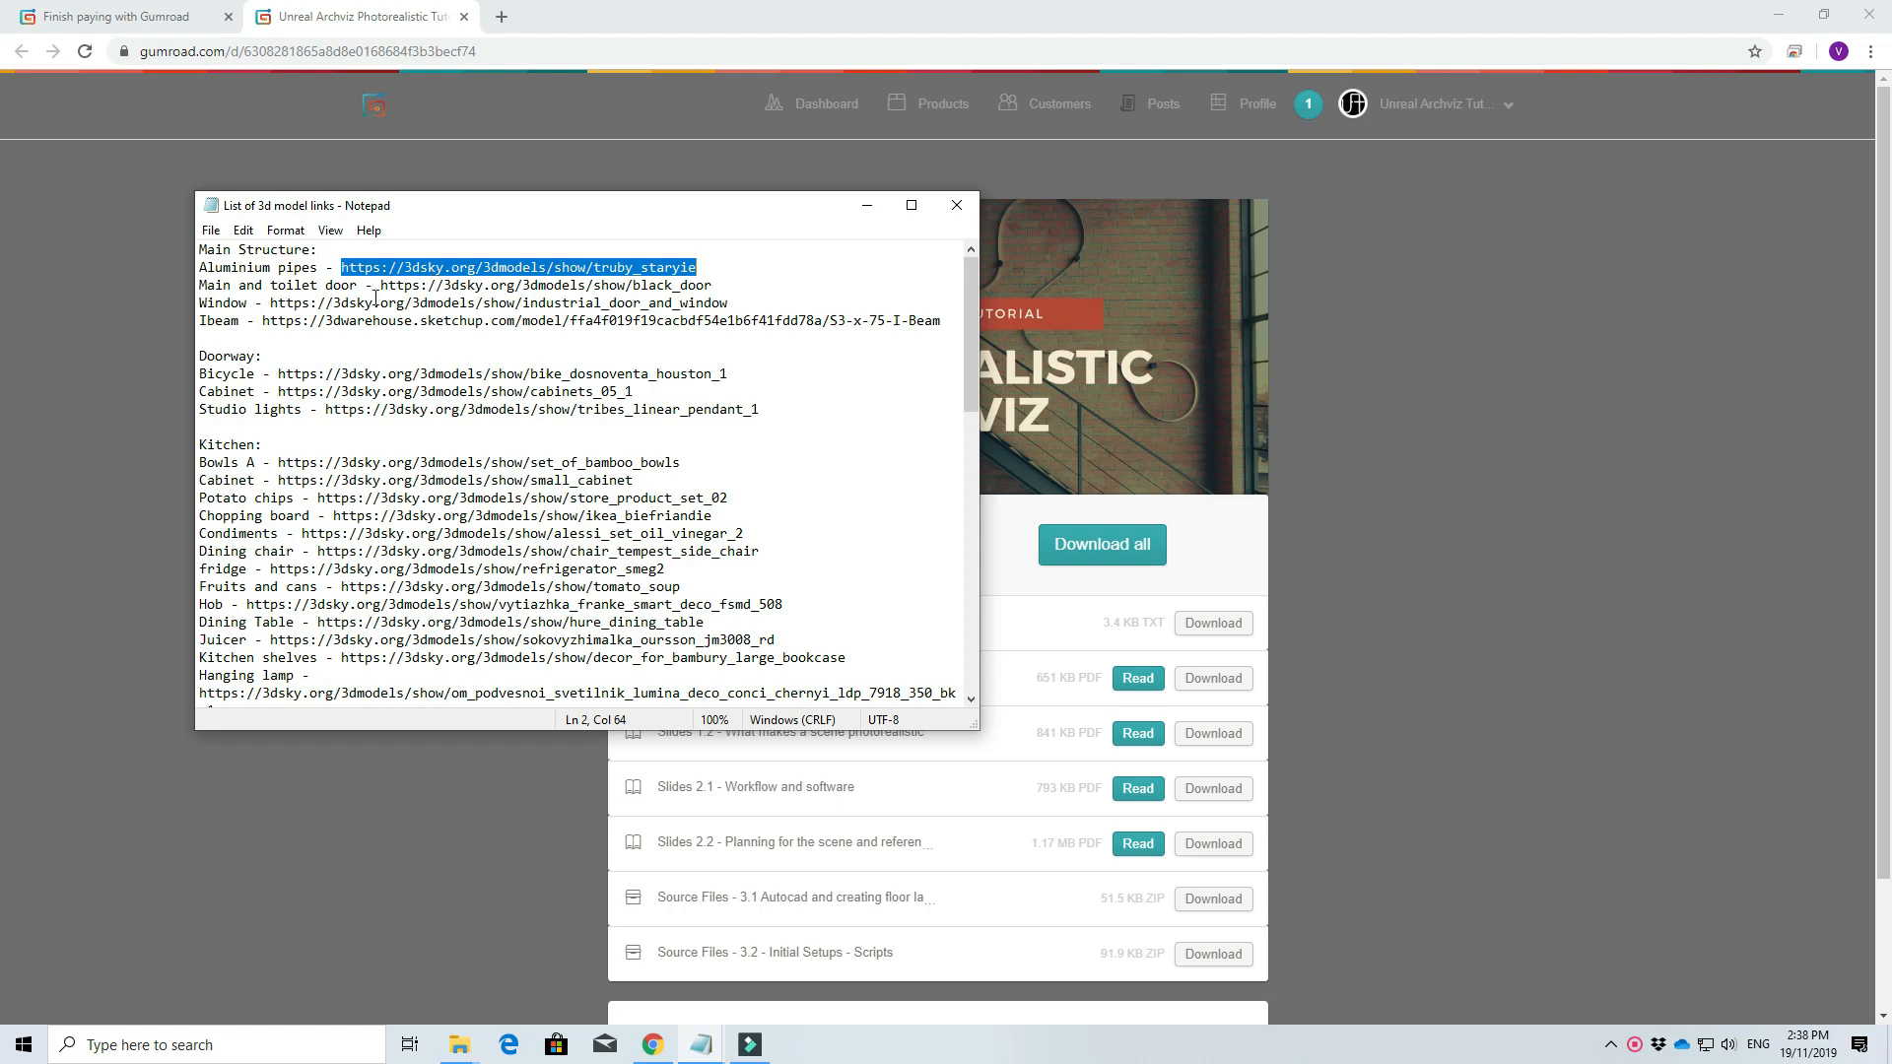
{"action": "left_click", "coordinate": [341, 287]}
Step: Look through the Kitchen, Living Room, Bedroom and Study Area links, and recheck the pipe, door and window links under Main Structure
{"action": "scroll", "coordinate": [390, 304], "scroll_direction": "down", "scroll_amount": 2}
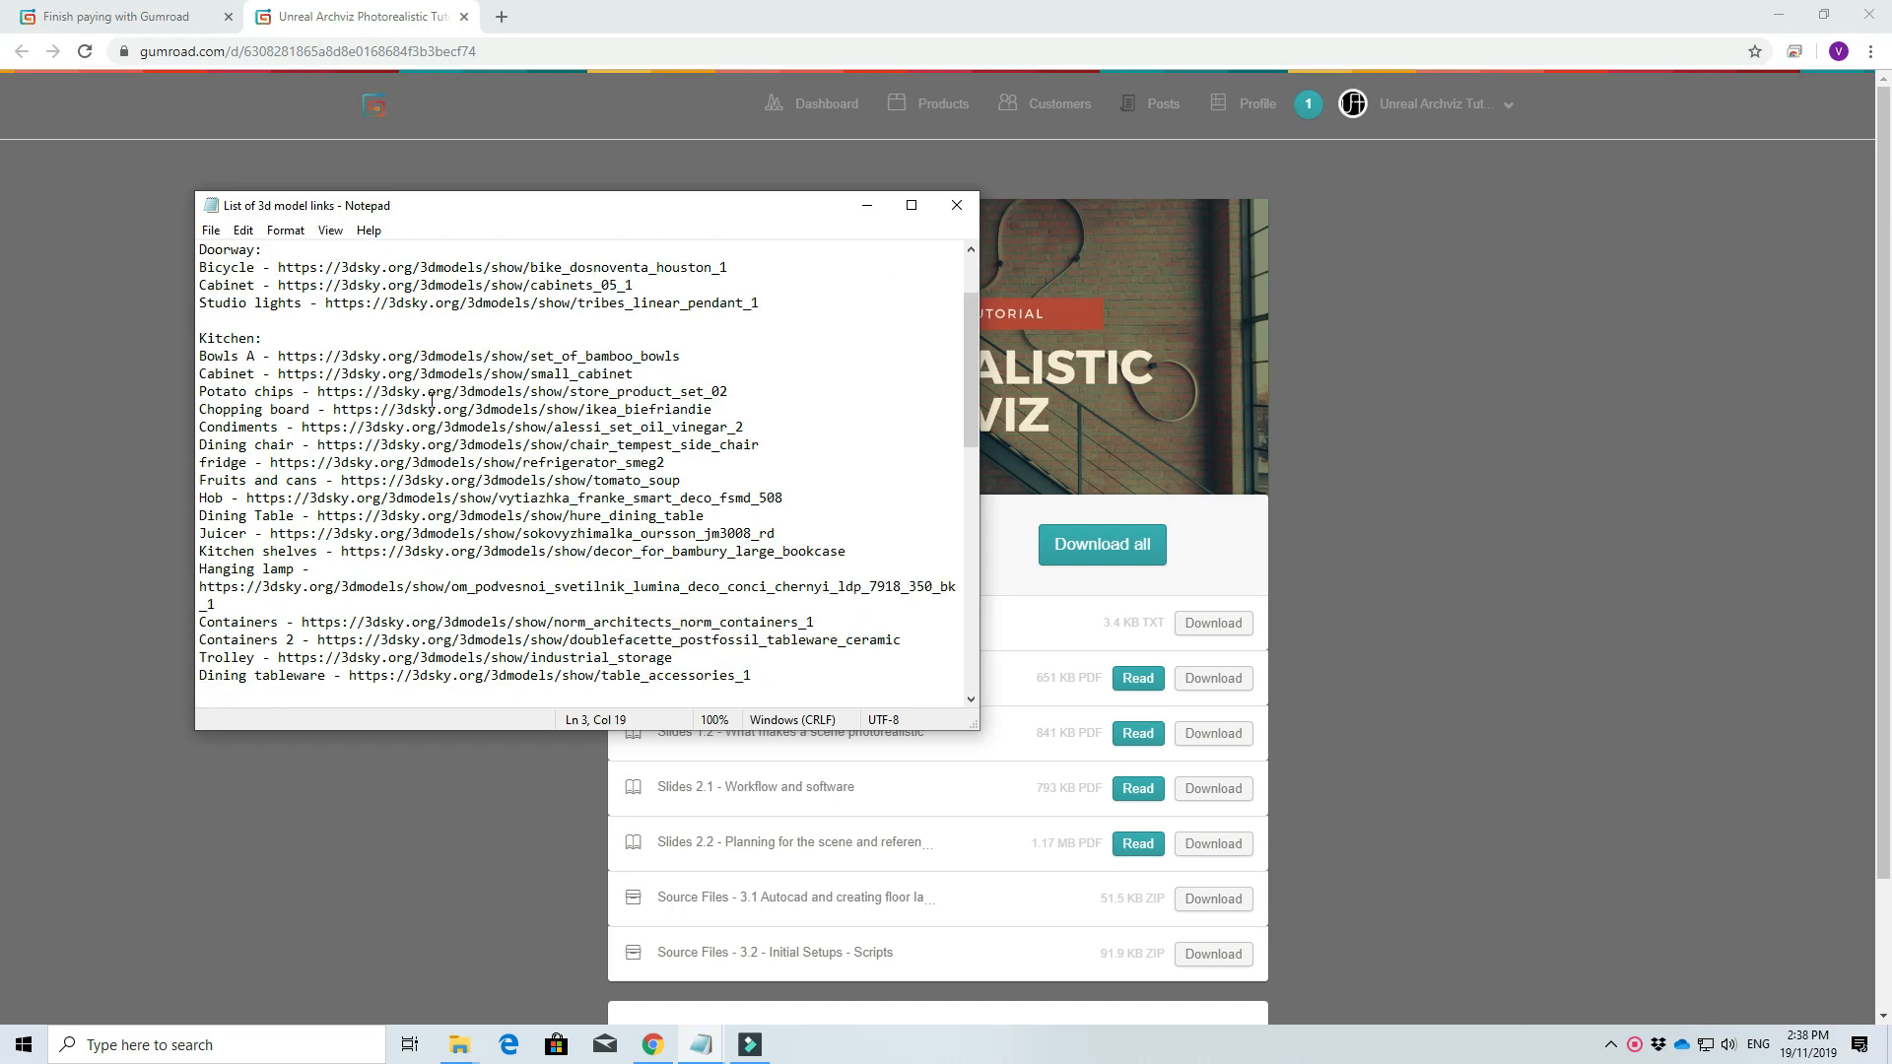
{"action": "scroll", "coordinate": [432, 402], "scroll_direction": "down", "scroll_amount": 12}
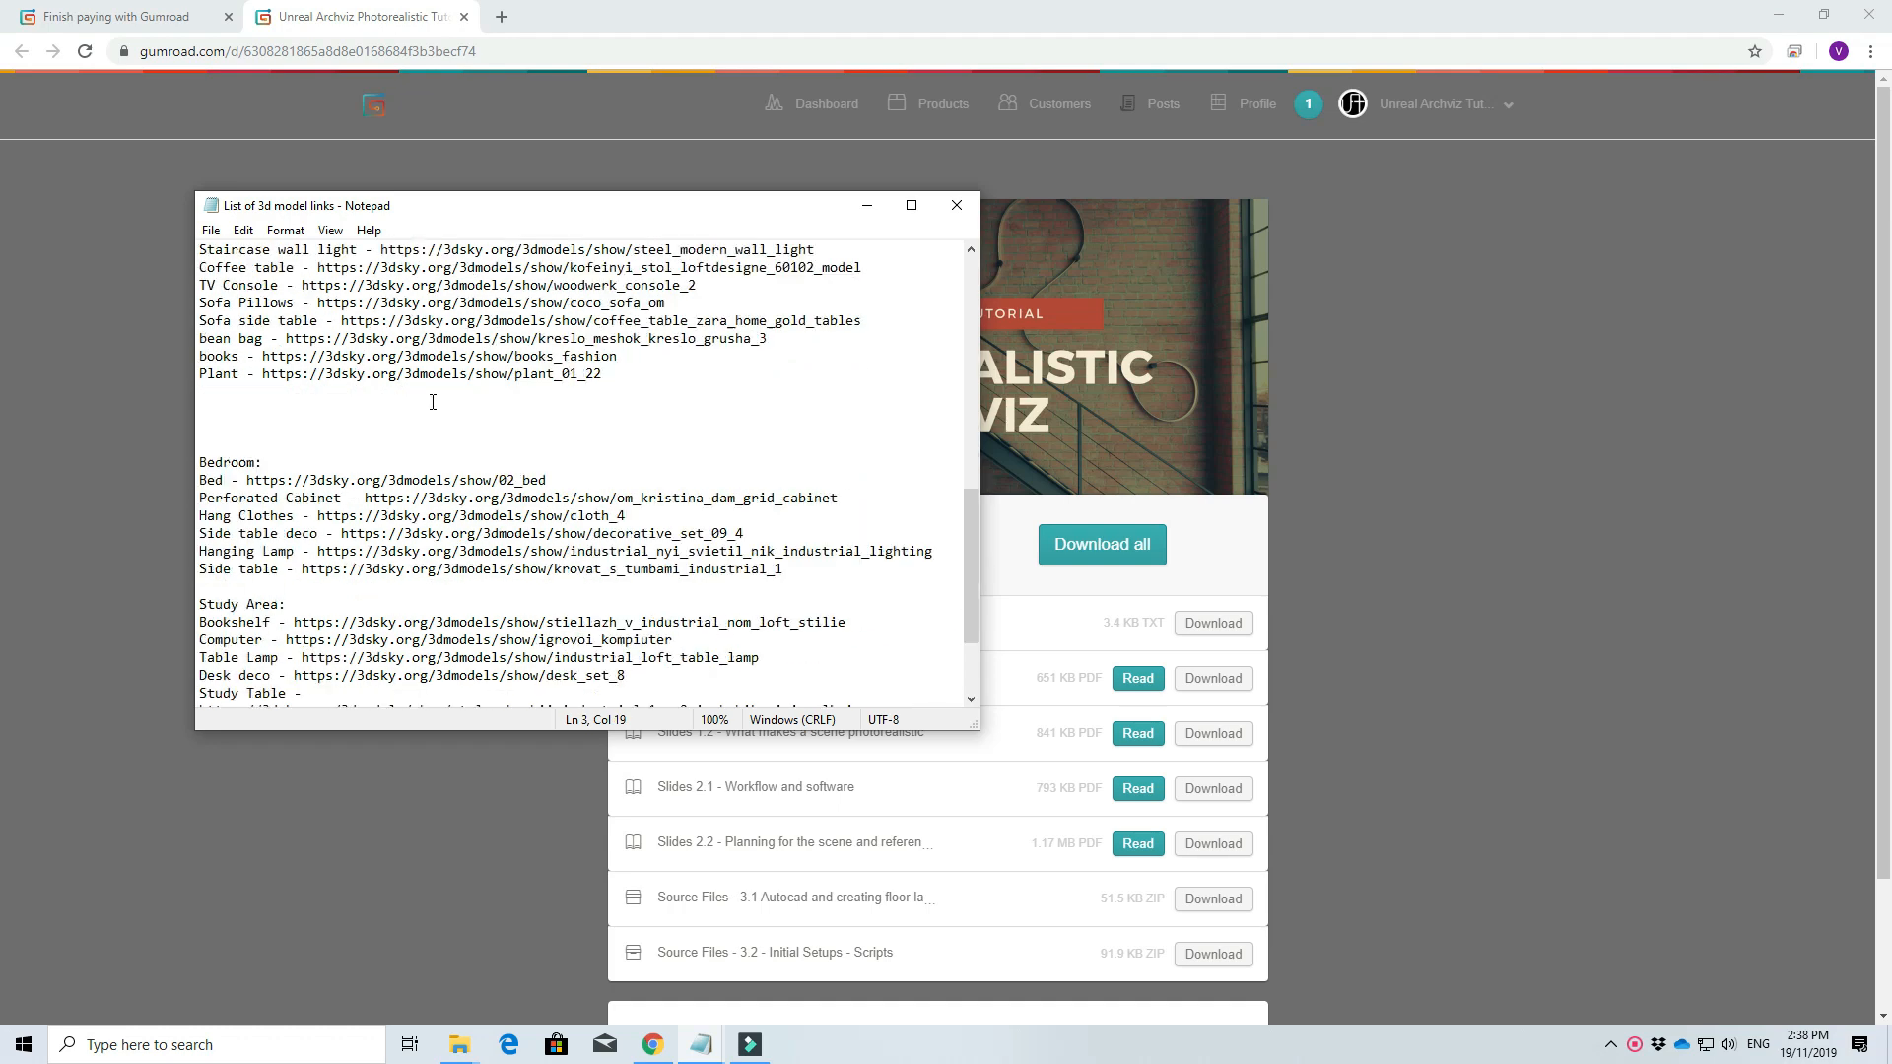
{"action": "scroll", "coordinate": [426, 558], "scroll_direction": "up", "scroll_amount": 14}
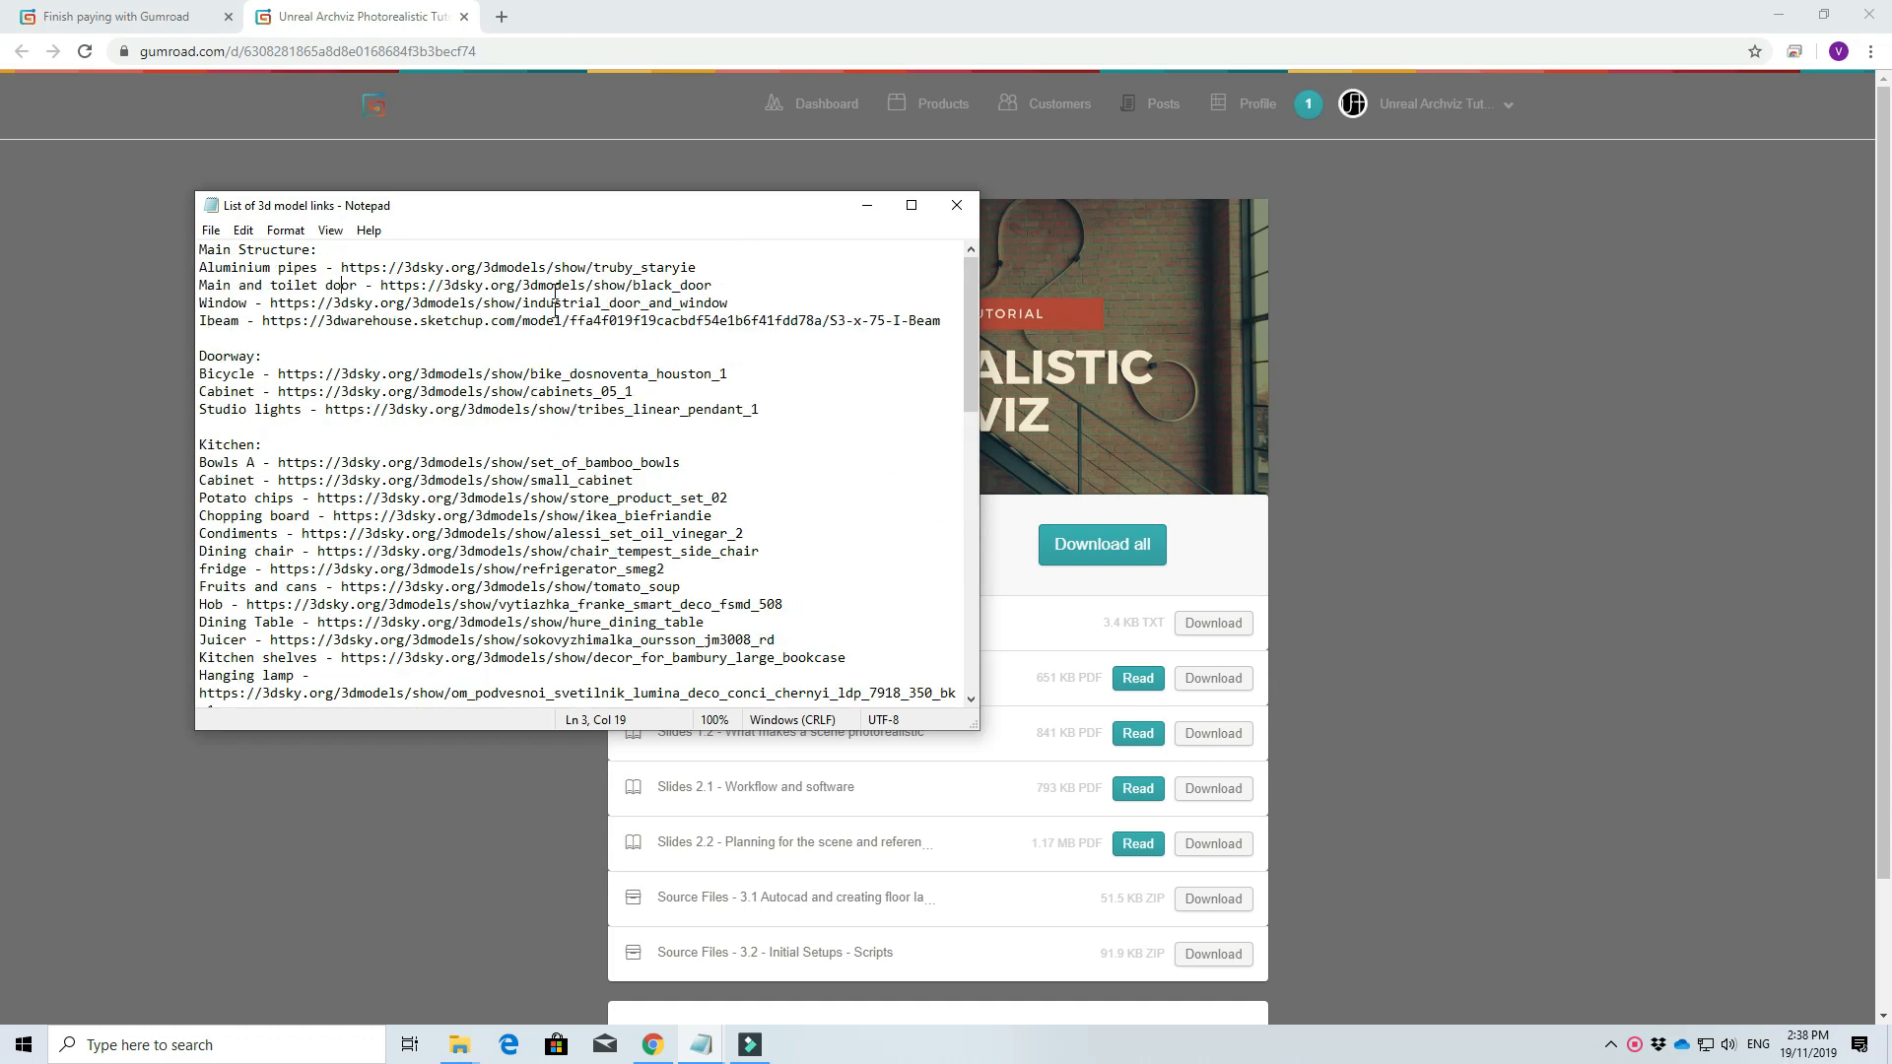
{"action": "left_click", "coordinate": [602, 303]}
{"action": "double_click", "coordinate": [524, 285]}
{"action": "double_click", "coordinate": [511, 267]}
{"action": "left_click", "coordinate": [509, 267]}
{"action": "double_click", "coordinate": [510, 267]}
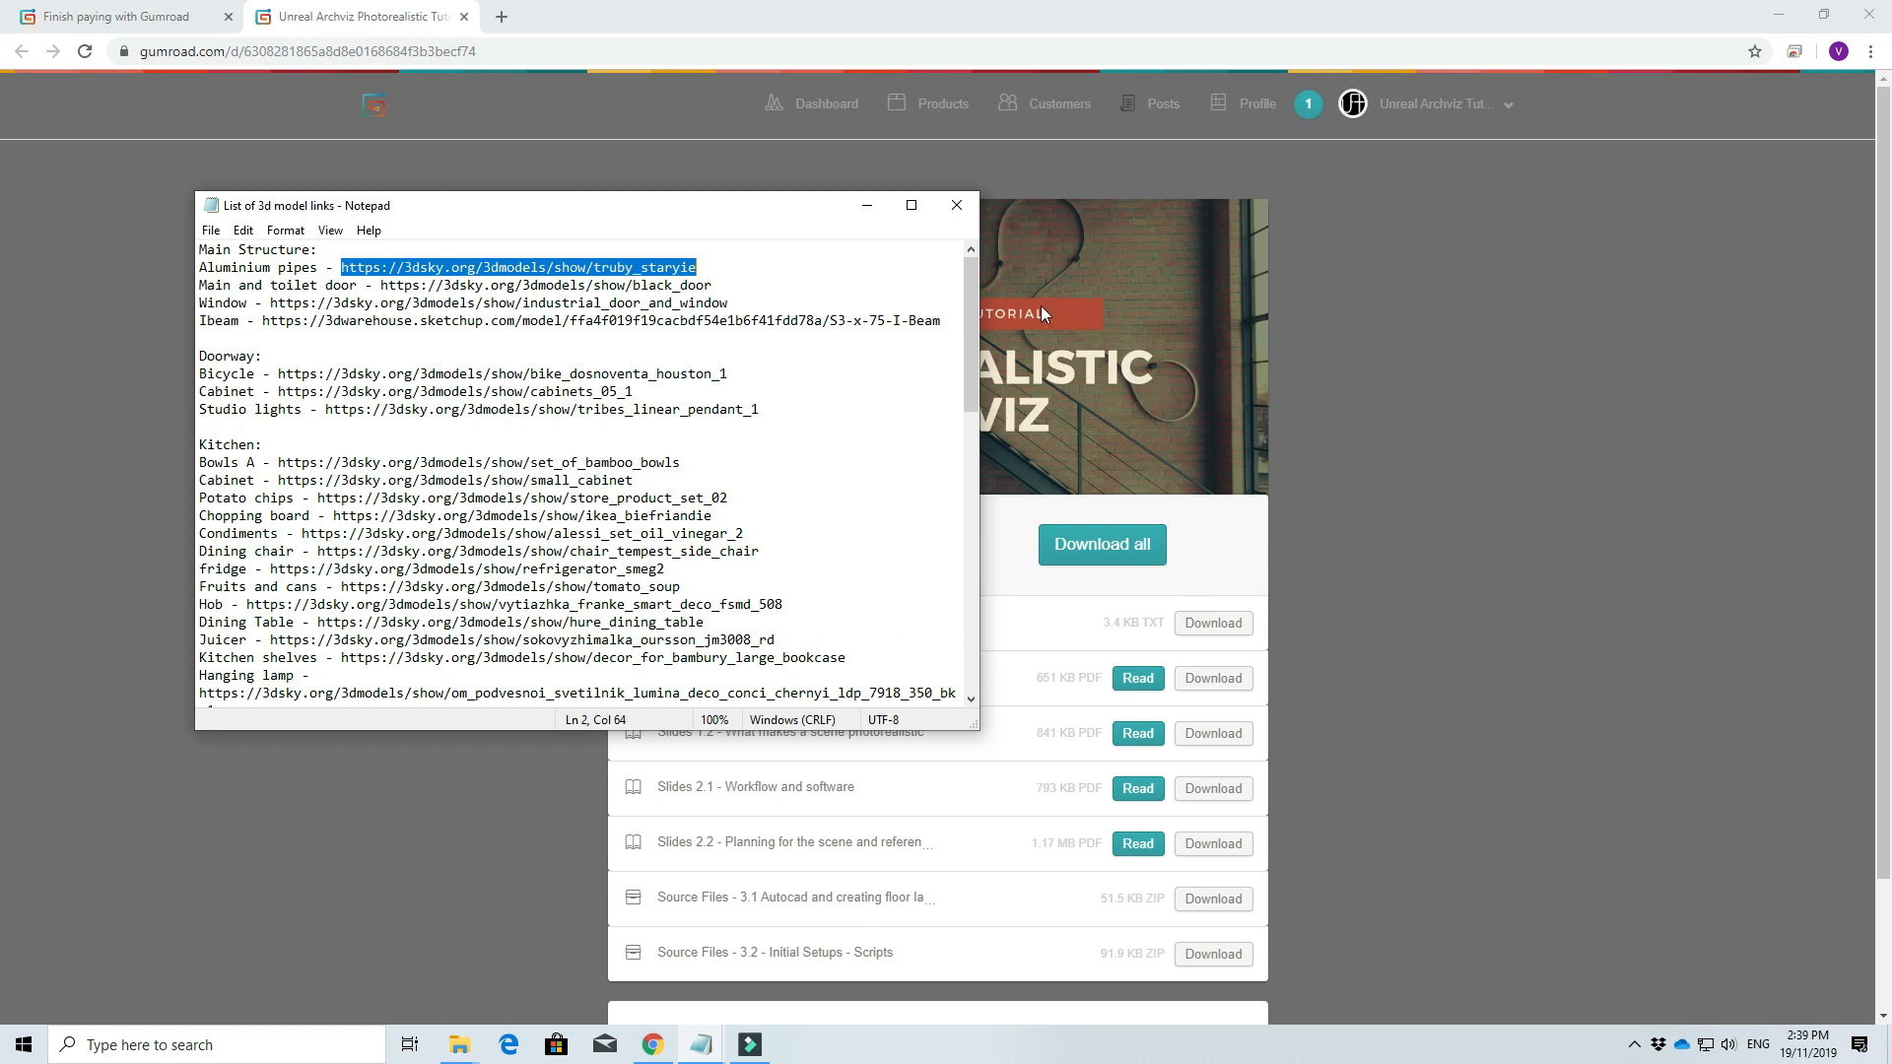
{"action": "left_click", "coordinate": [570, 303]}
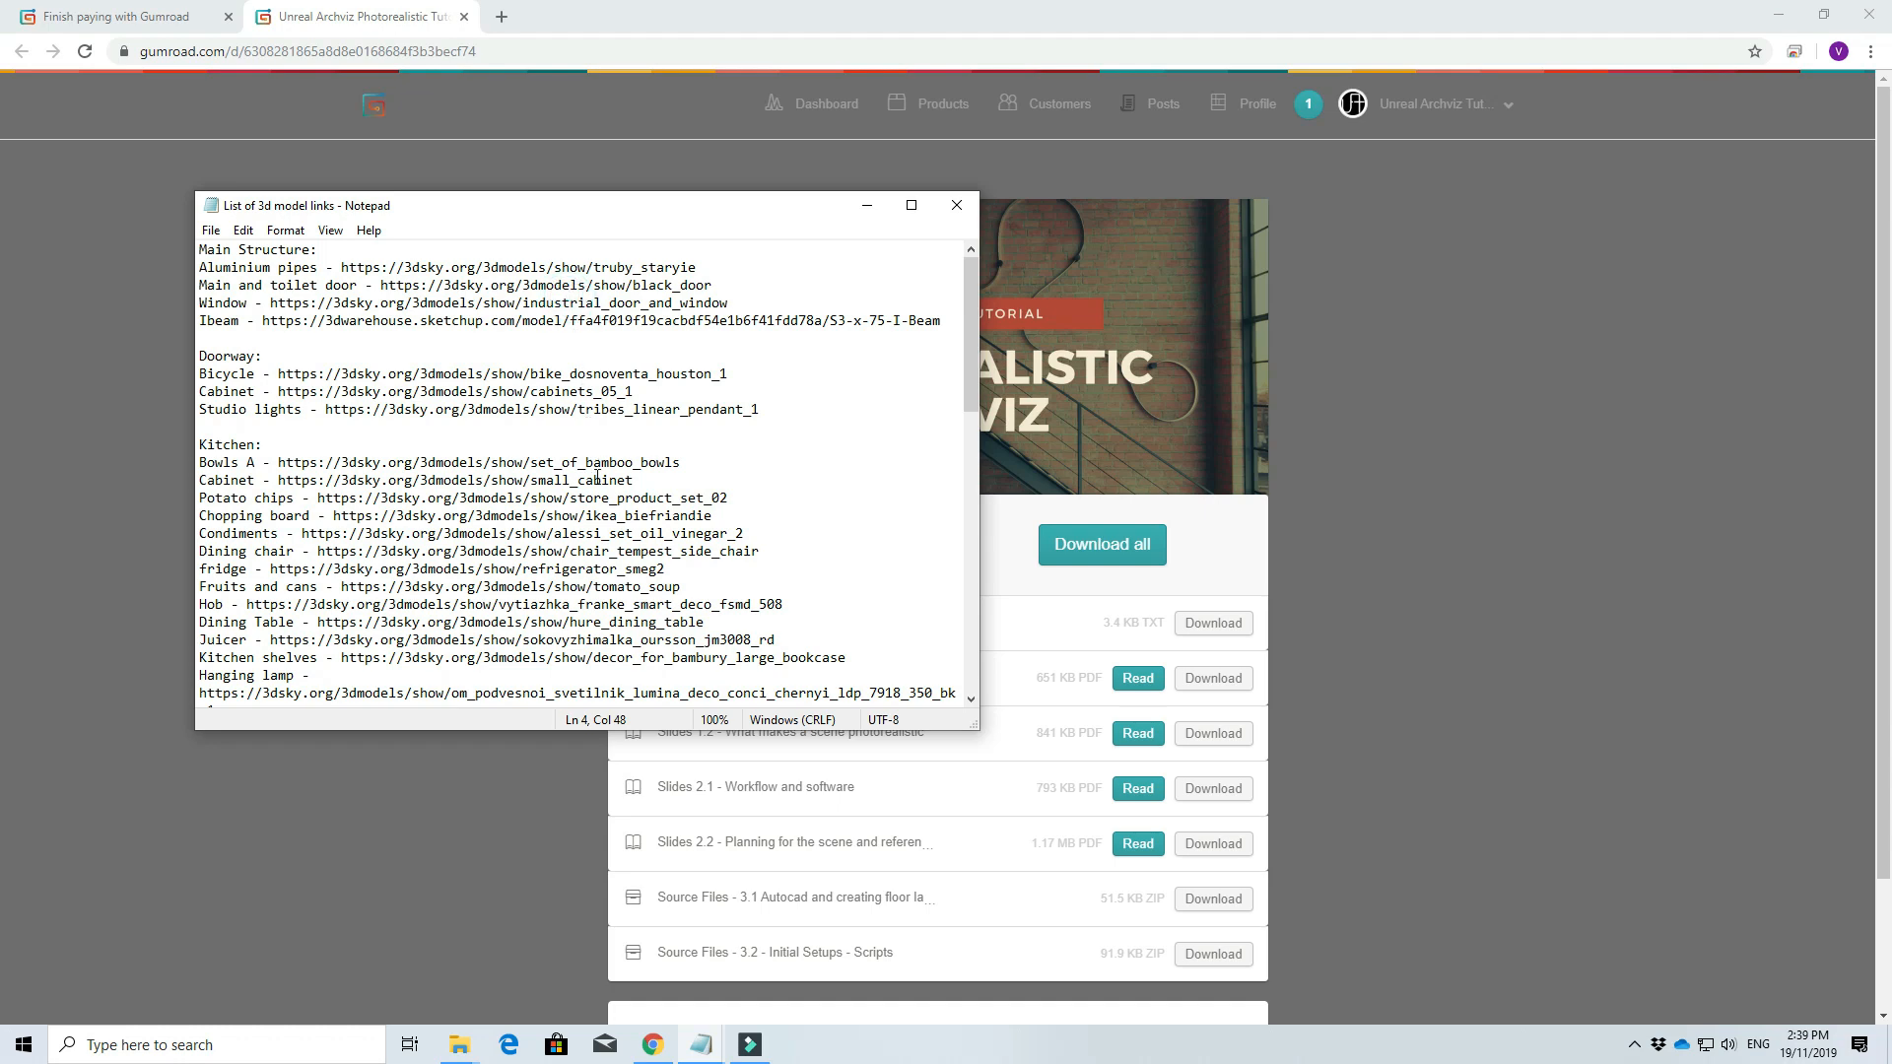
{"action": "scroll", "coordinate": [976, 386], "scroll_direction": "down", "scroll_amount": 9}
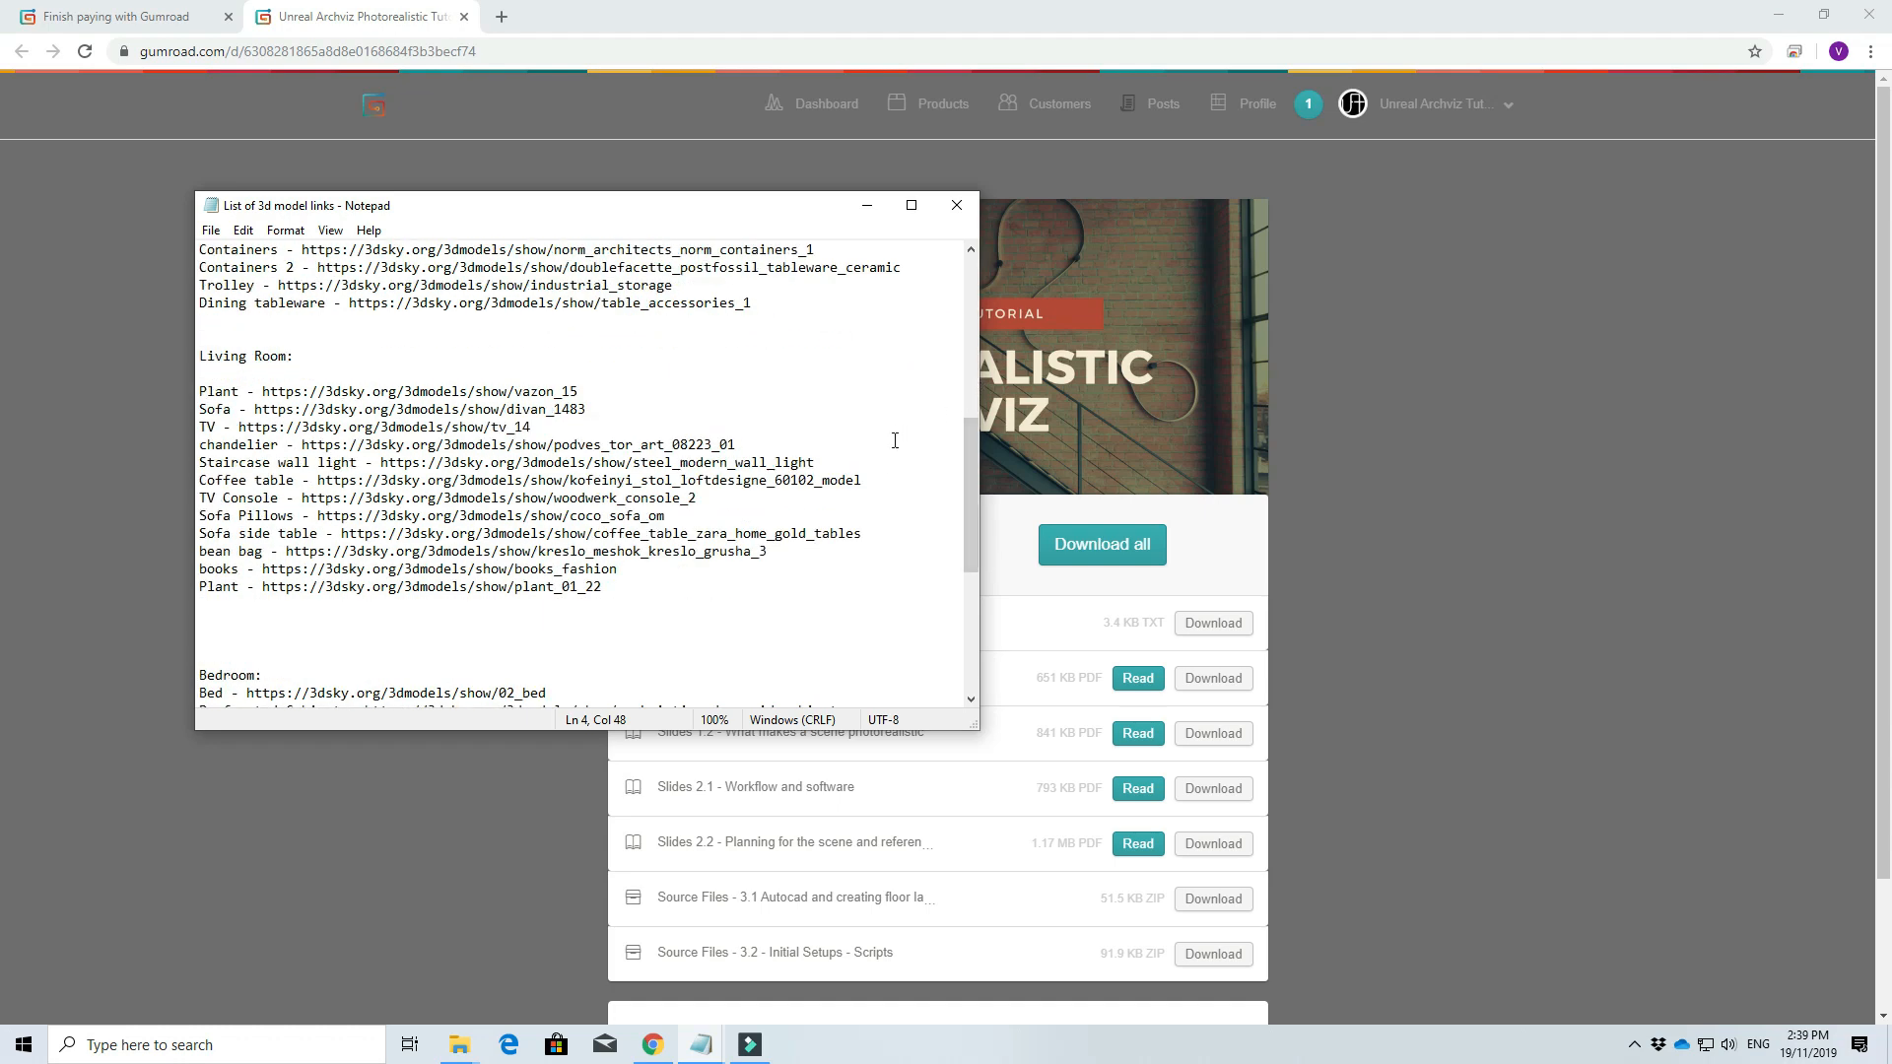
{"action": "scroll", "coordinate": [645, 470], "scroll_direction": "up", "scroll_amount": 7}
{"action": "scroll", "coordinate": [645, 473], "scroll_direction": "up", "scroll_amount": 2}
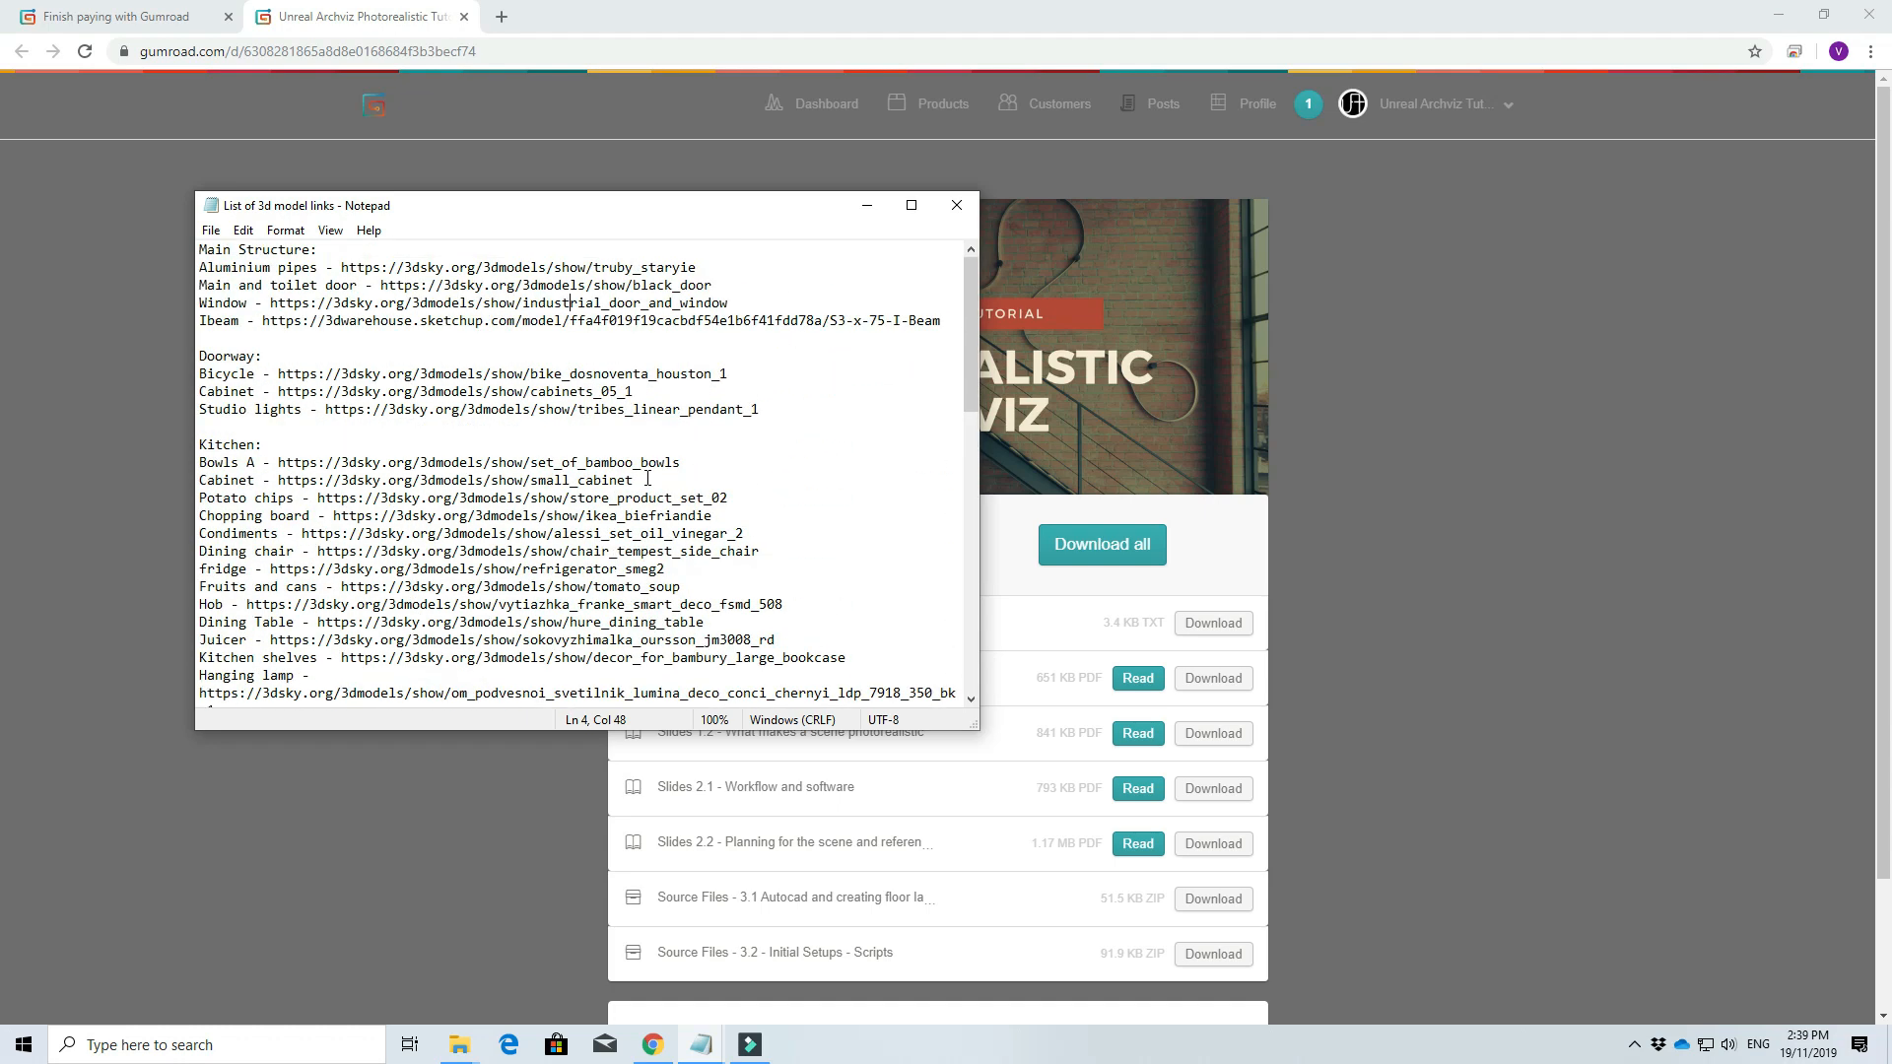